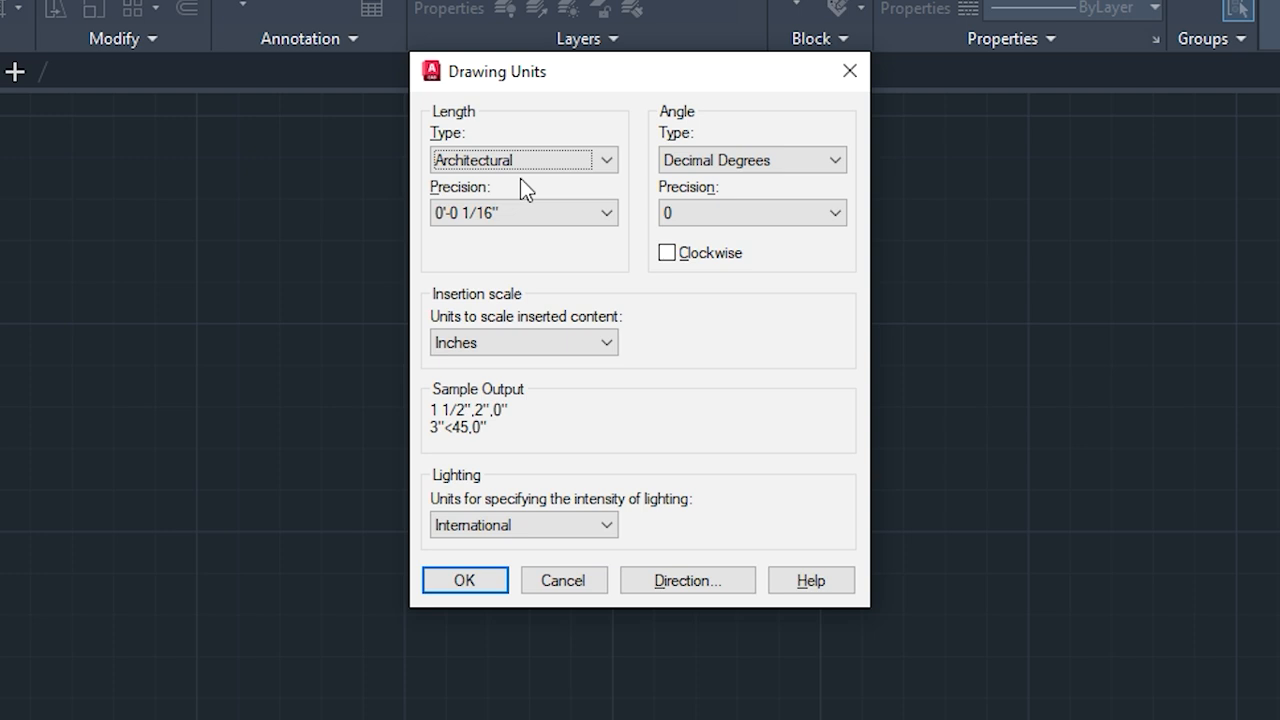
Set the architectural length precision of the drawing units to 0'-0" and apply the unit settings
click(523, 211)
click(517, 241)
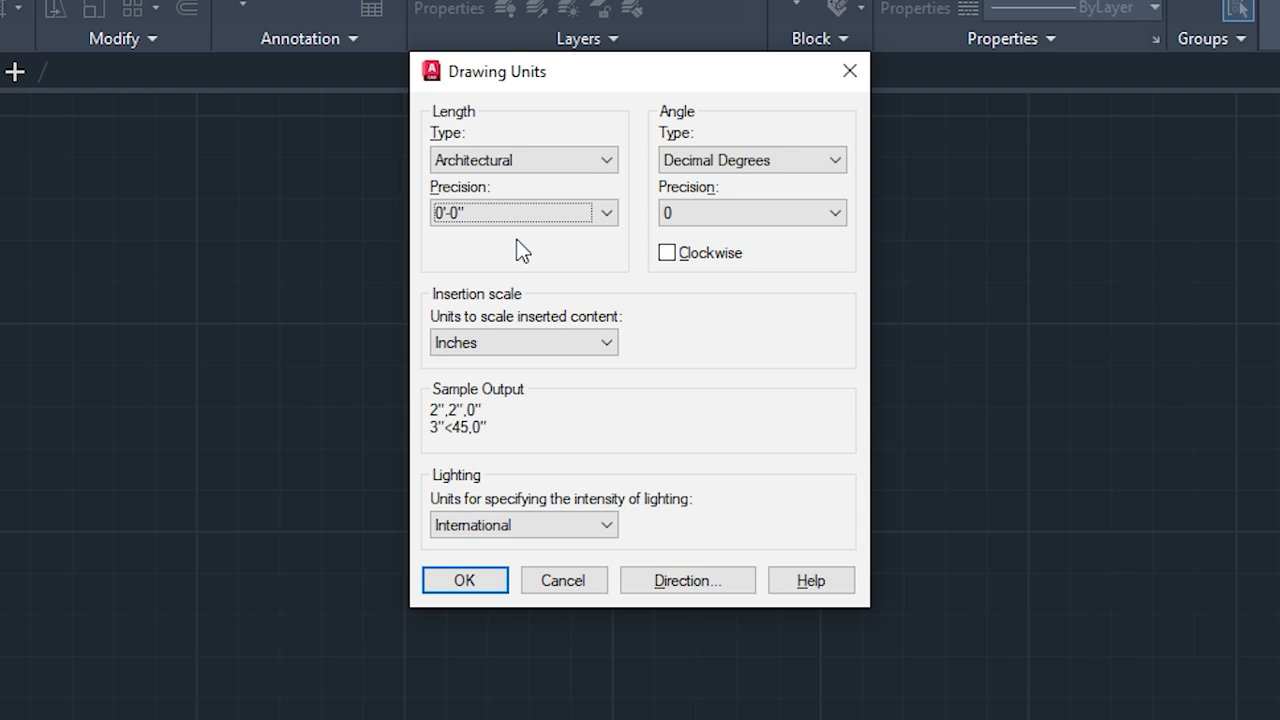
click(466, 578)
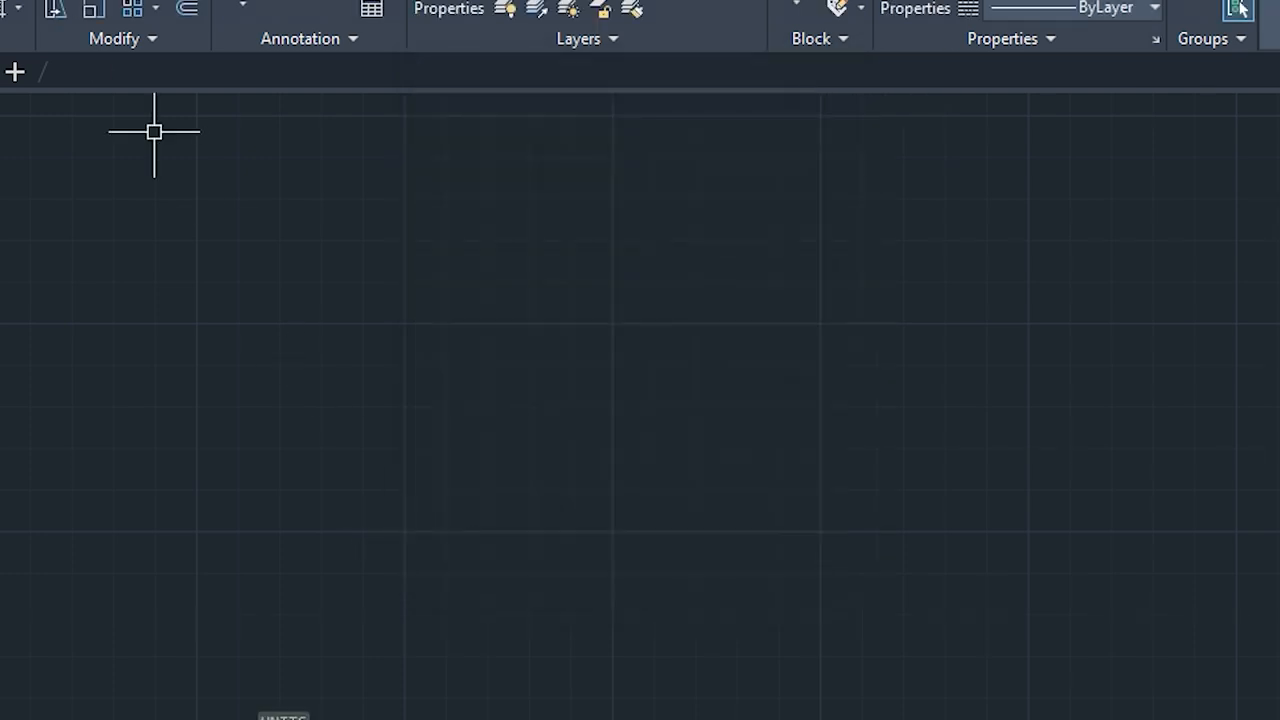
Modify the Standard dimension style so that its dimension lines and extension lines are both red
click(90, 0)
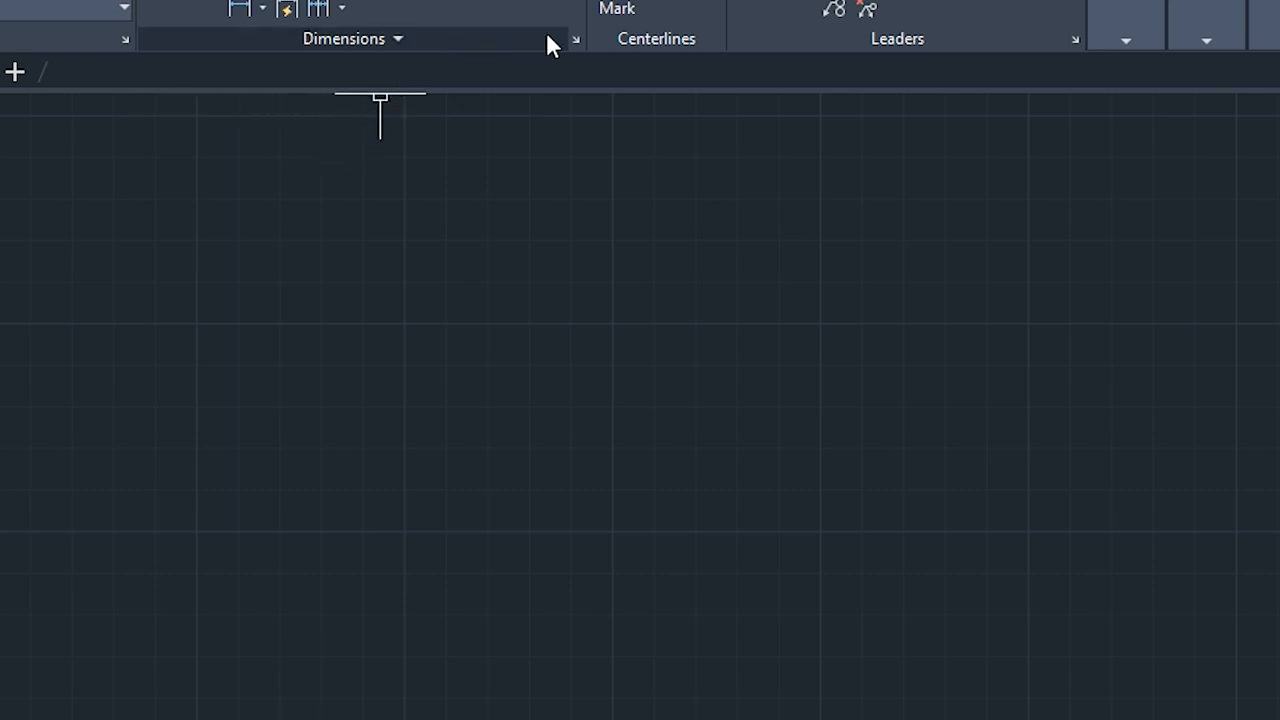
click(577, 40)
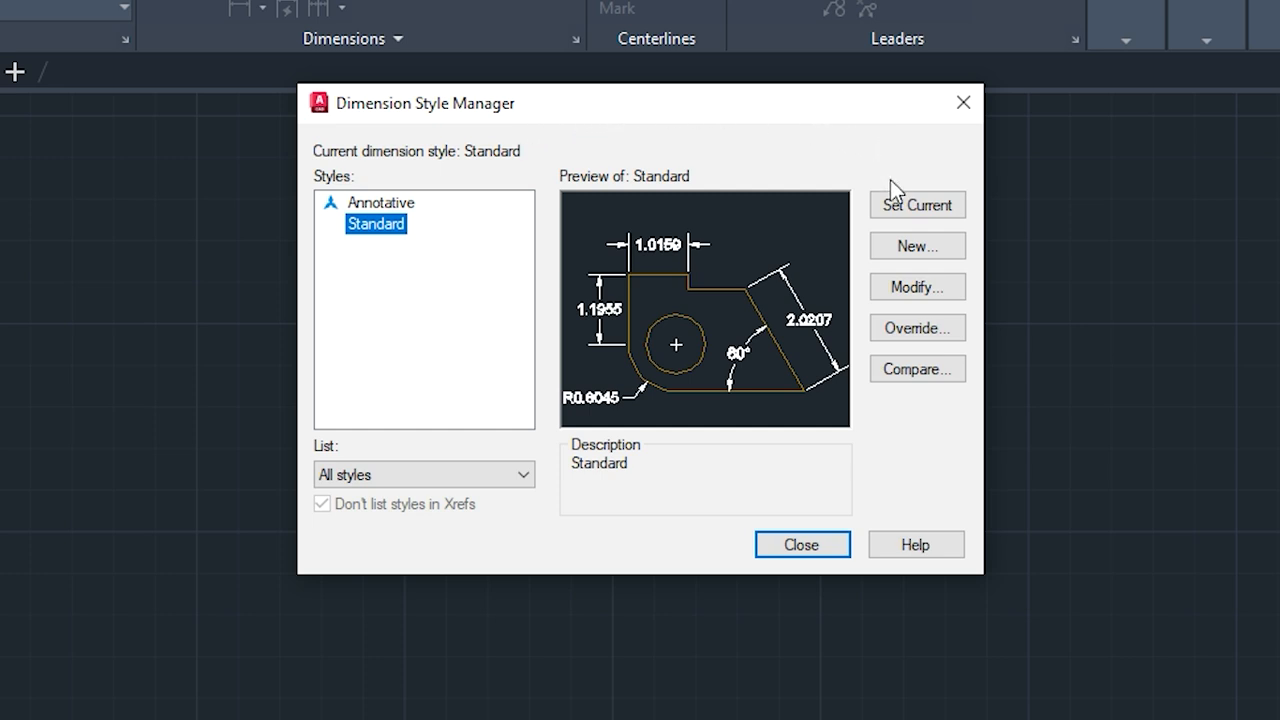
click(917, 288)
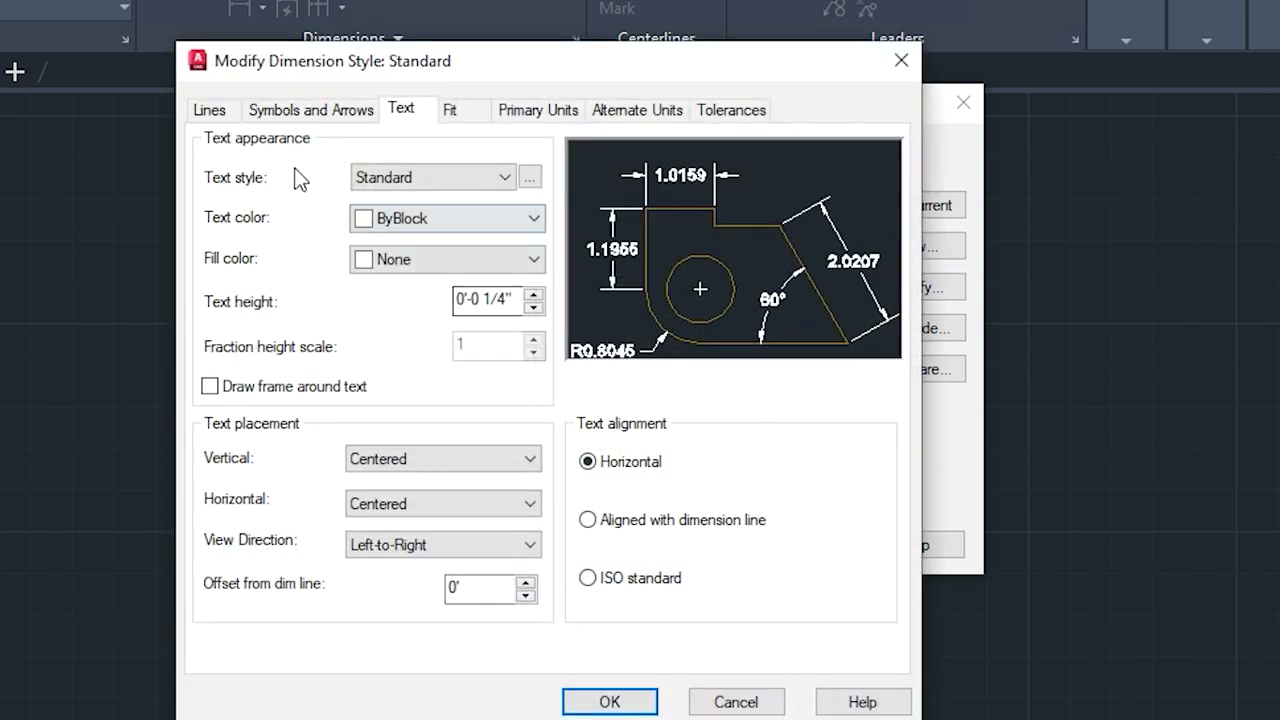
click(211, 113)
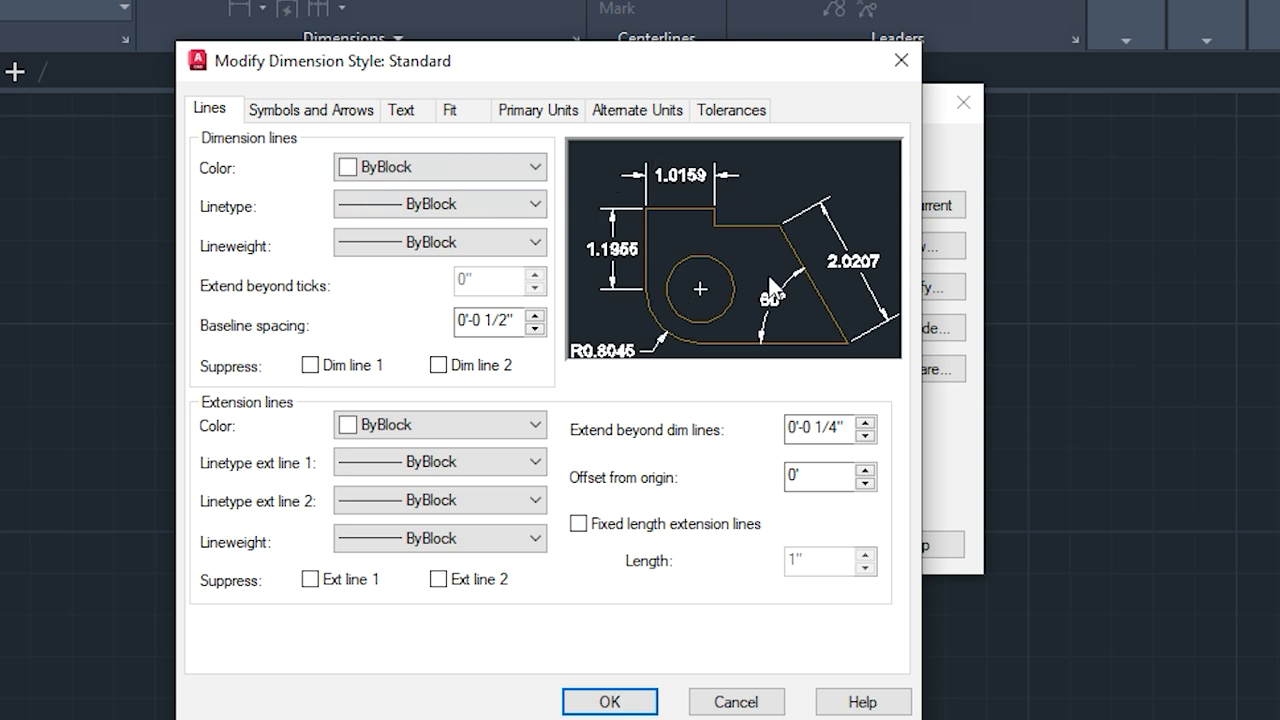
click(343, 168)
click(343, 242)
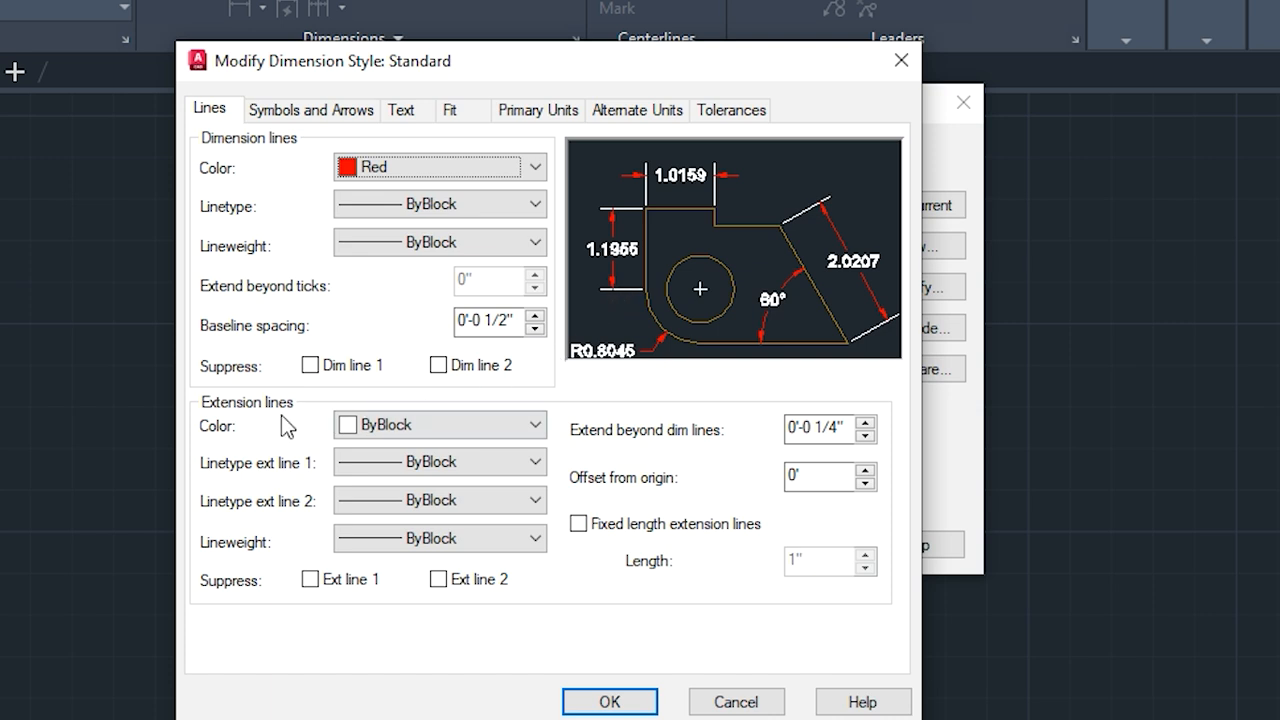
click(347, 425)
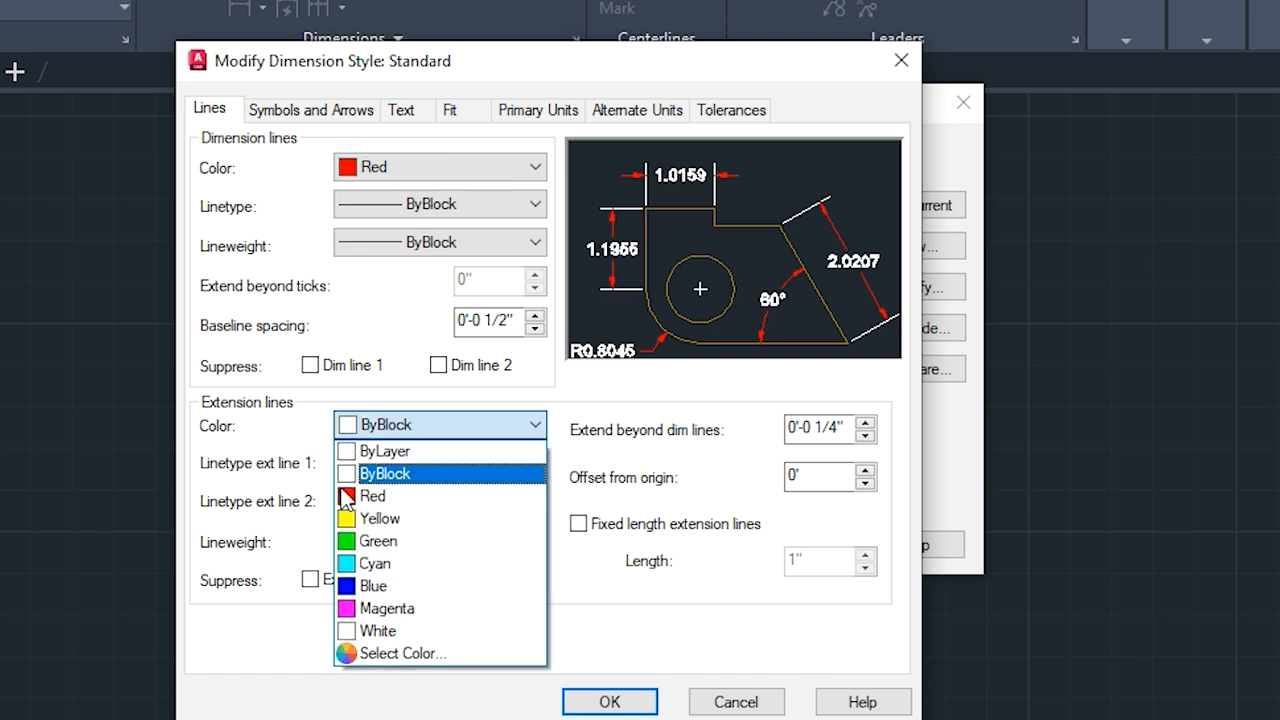
click(349, 490)
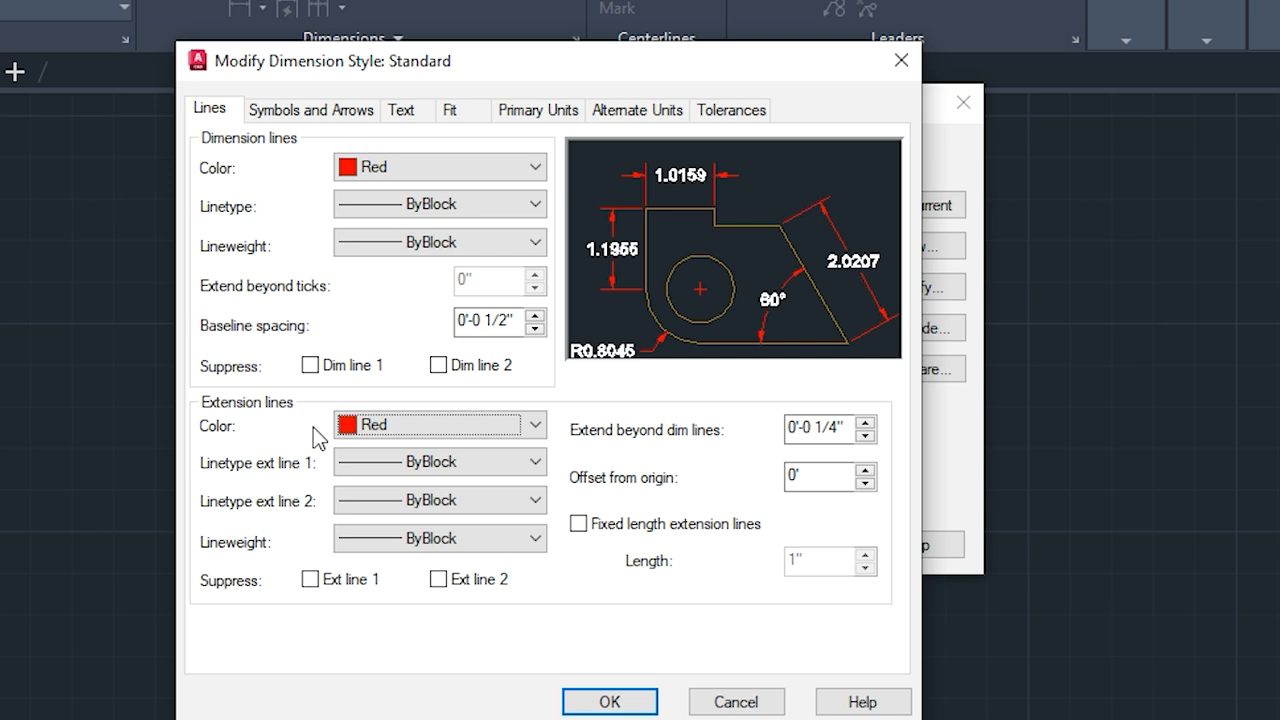
Set the arrow size and the text height of the Standard dimension style to 5
click(309, 110)
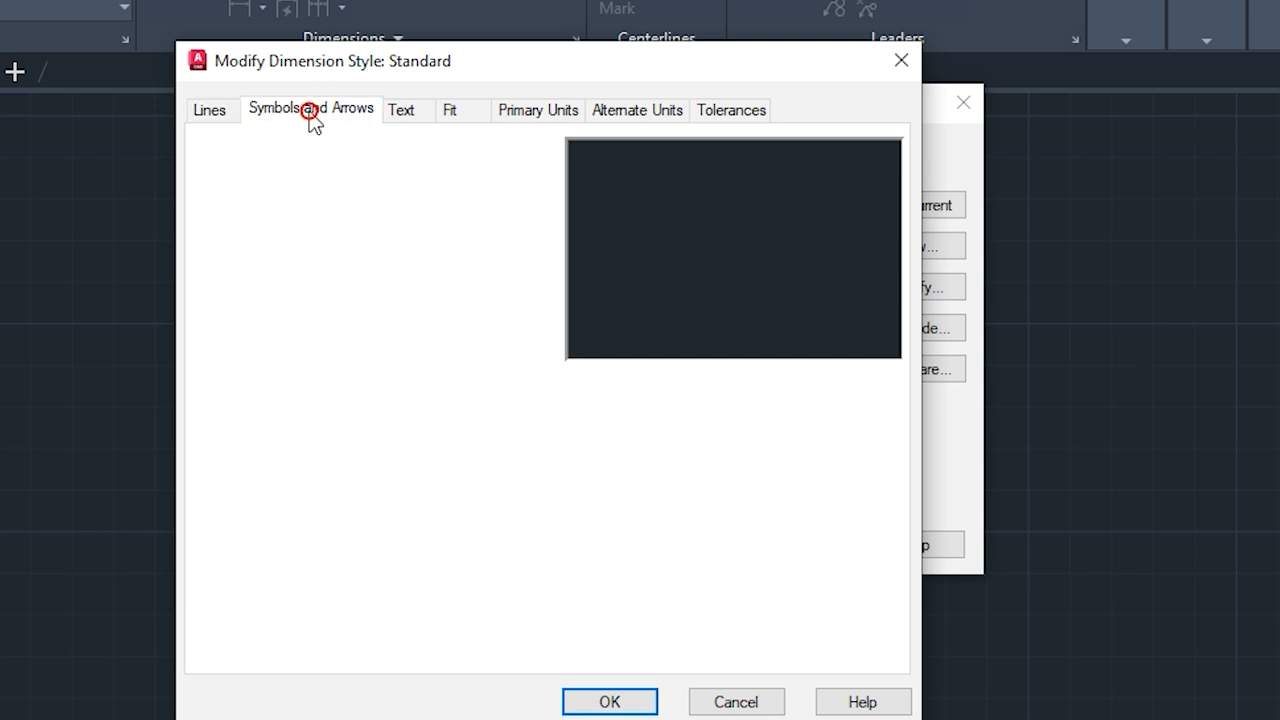
click(272, 375)
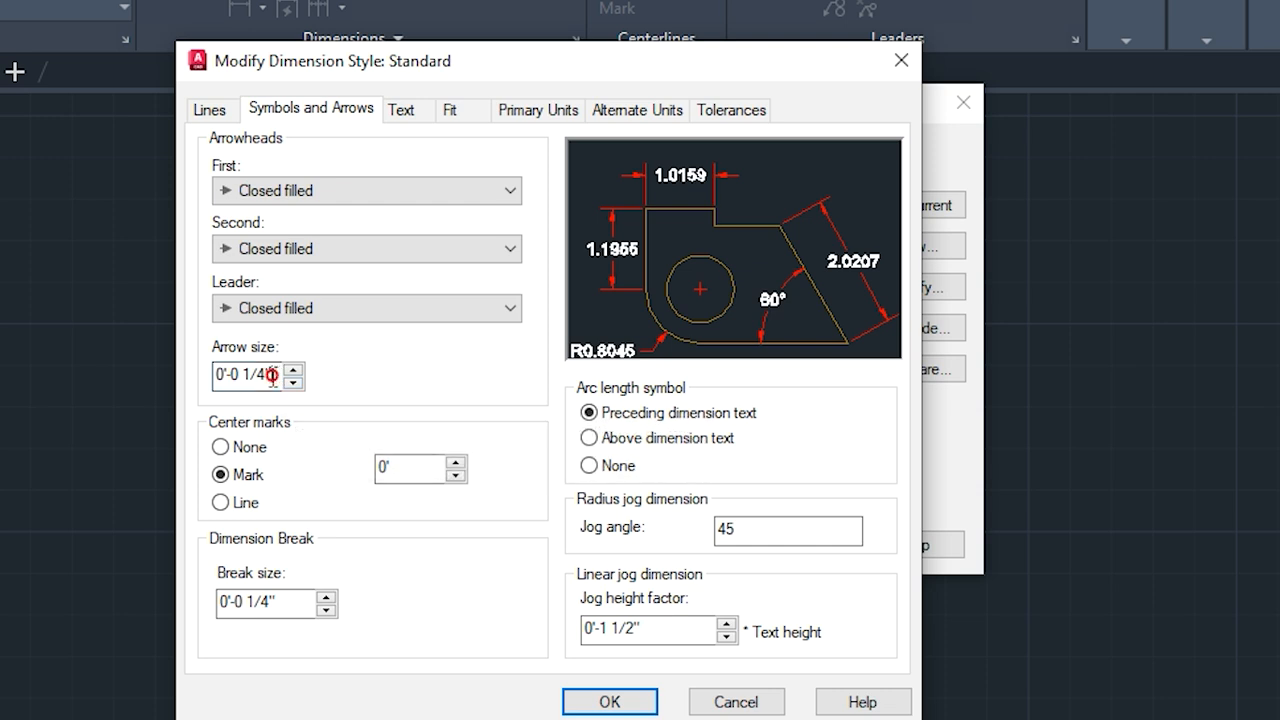
drag(272, 375, 206, 384)
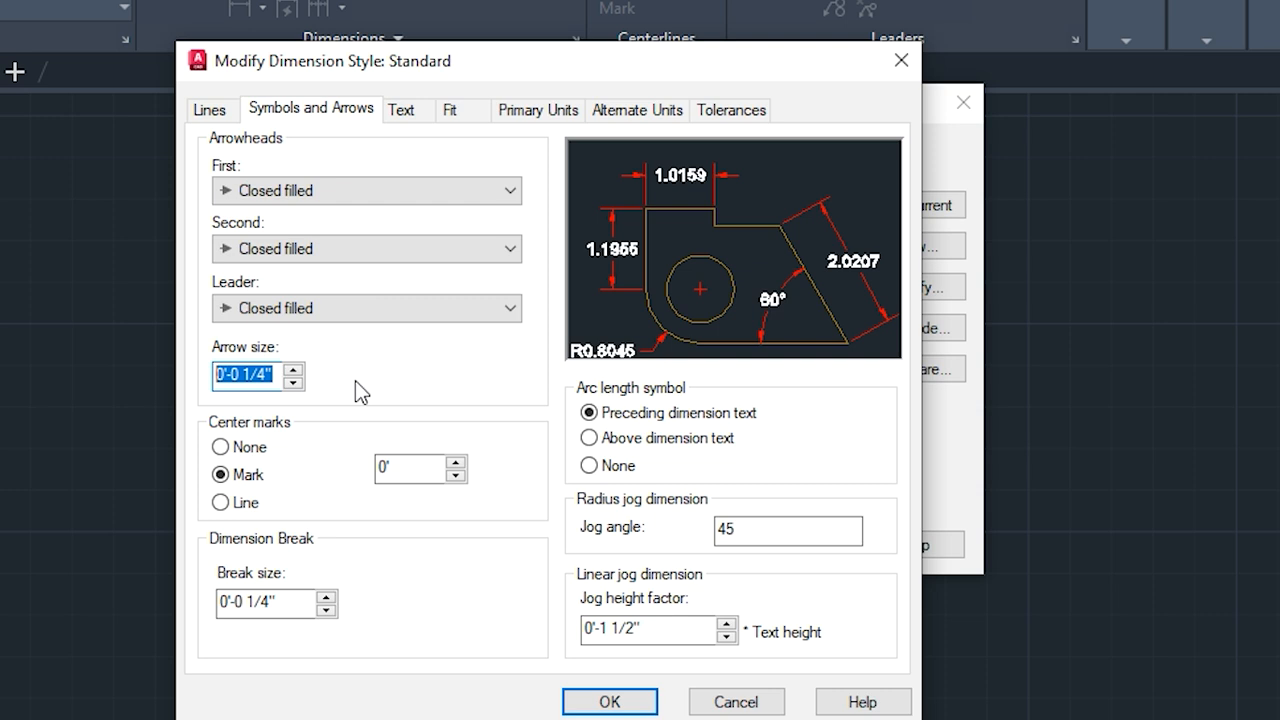
text(5)
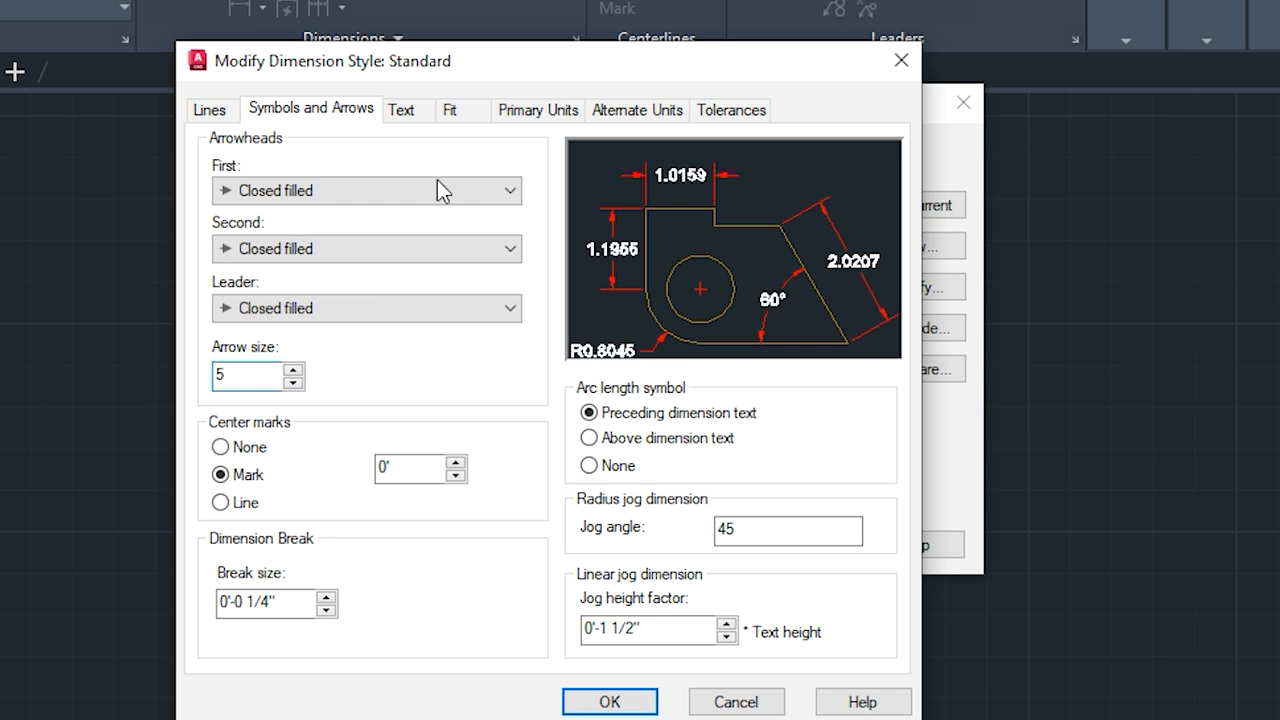
click(416, 113)
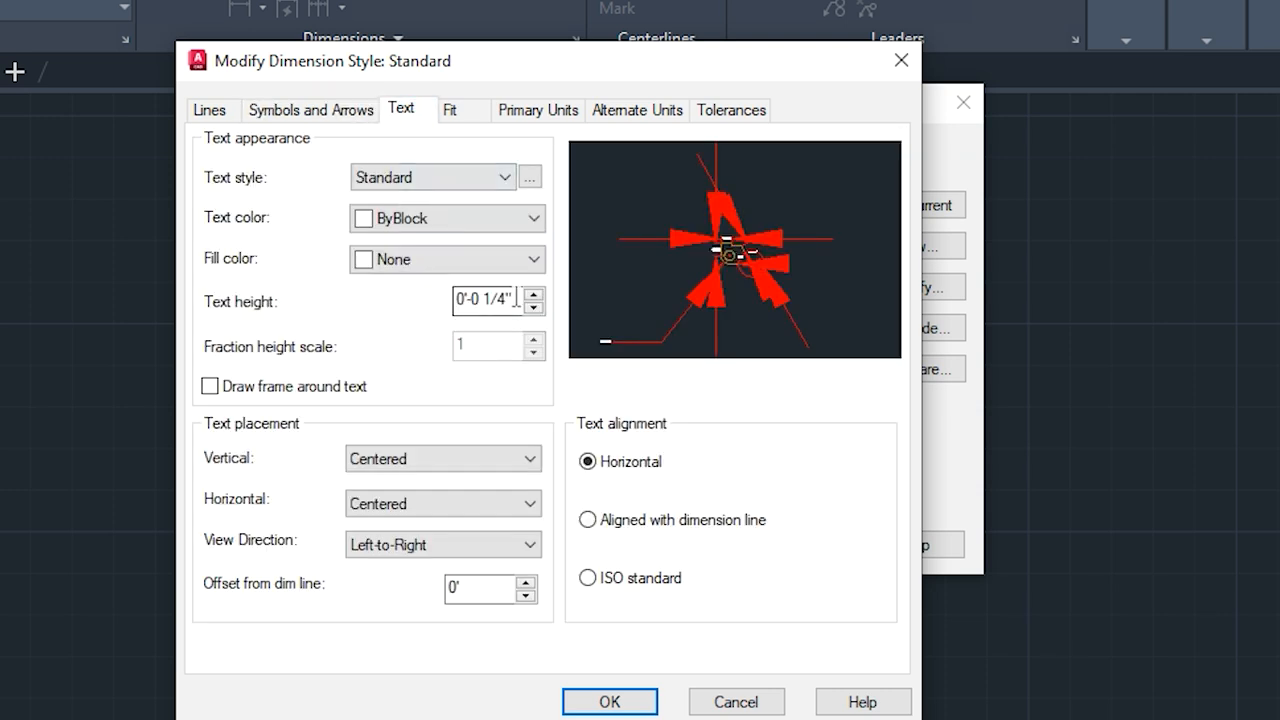
drag(516, 300, 456, 300)
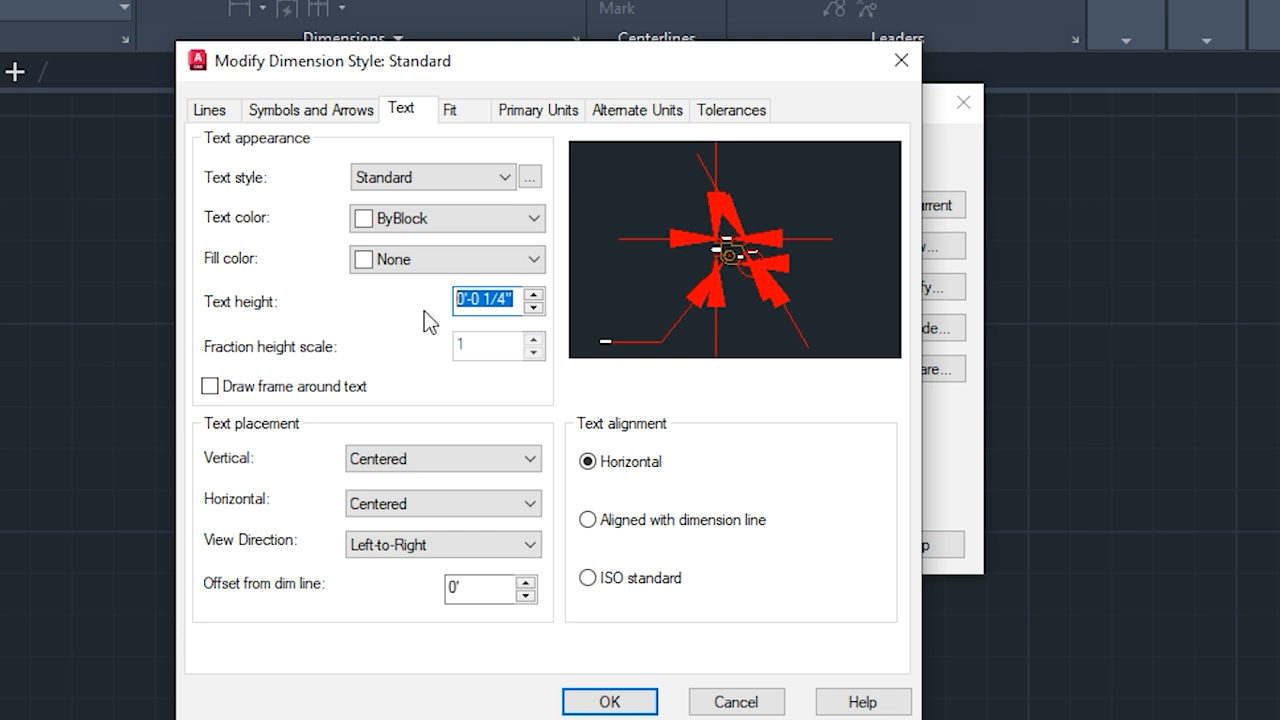
text(5)
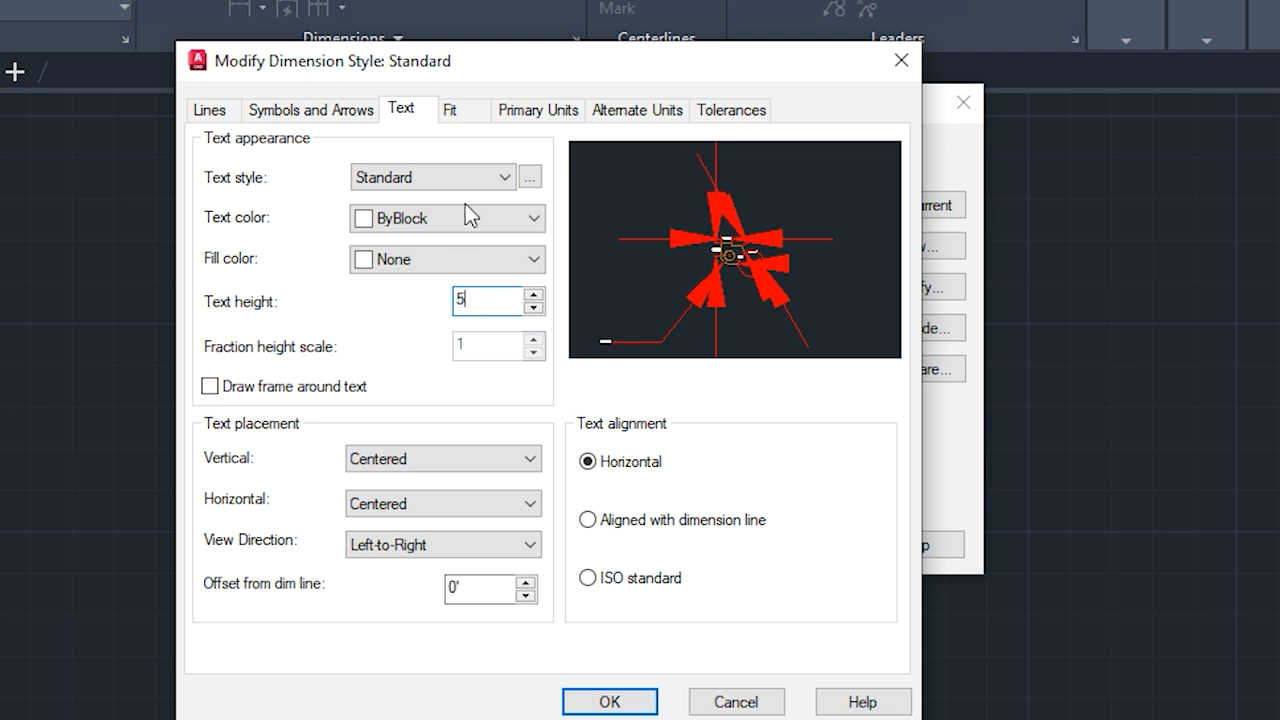
Set the dimension style's primary units to Architectural with 0'-0" precision, then save the style and close the Dimension Style Manager
click(560, 112)
click(445, 174)
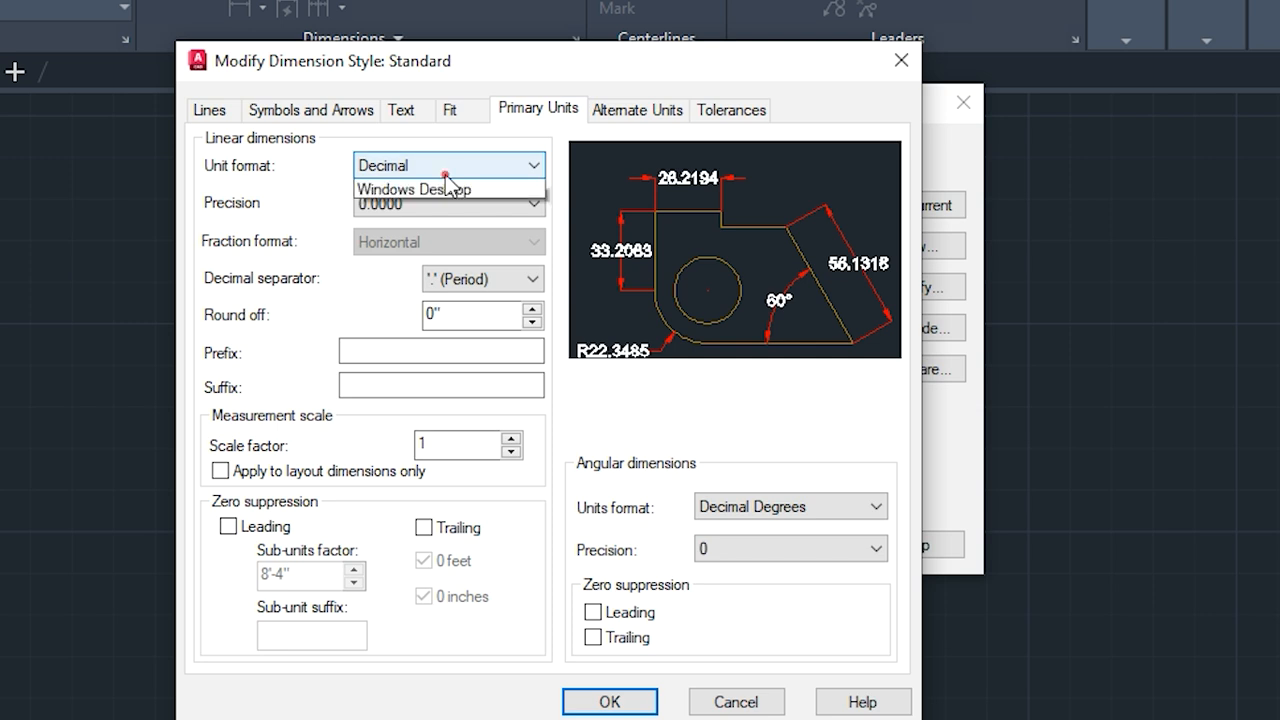
click(420, 241)
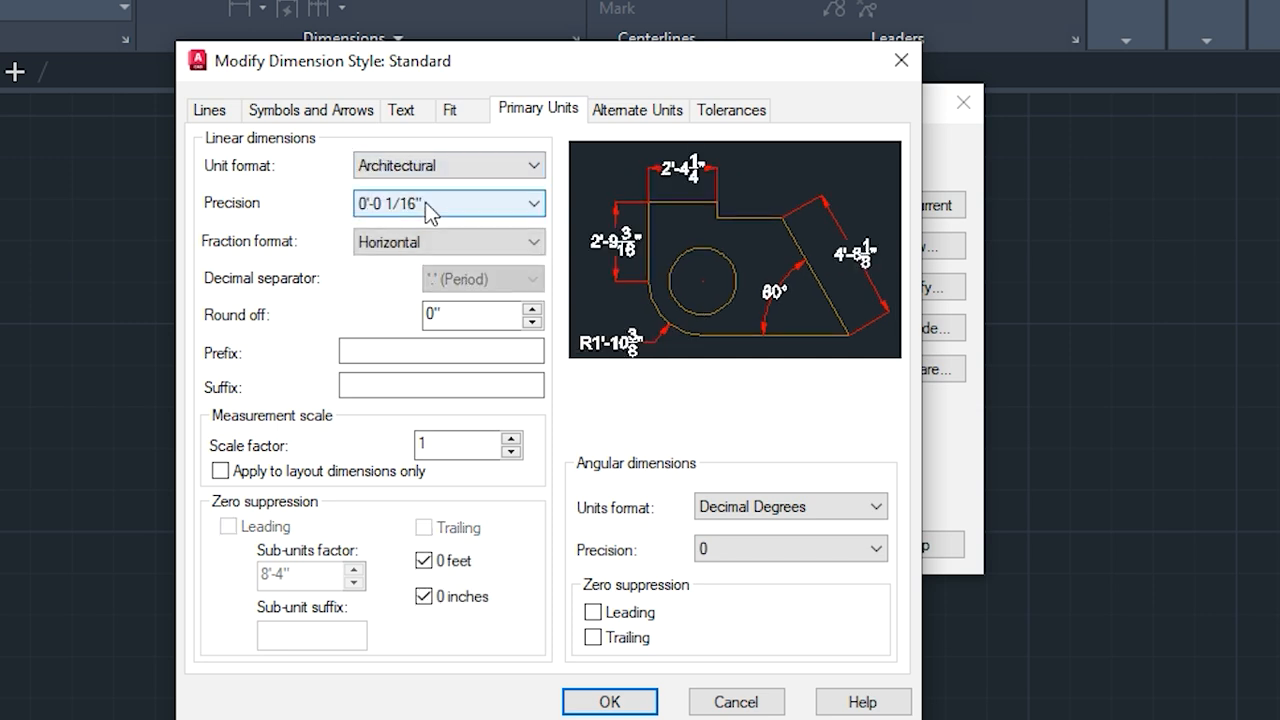
click(430, 210)
click(418, 230)
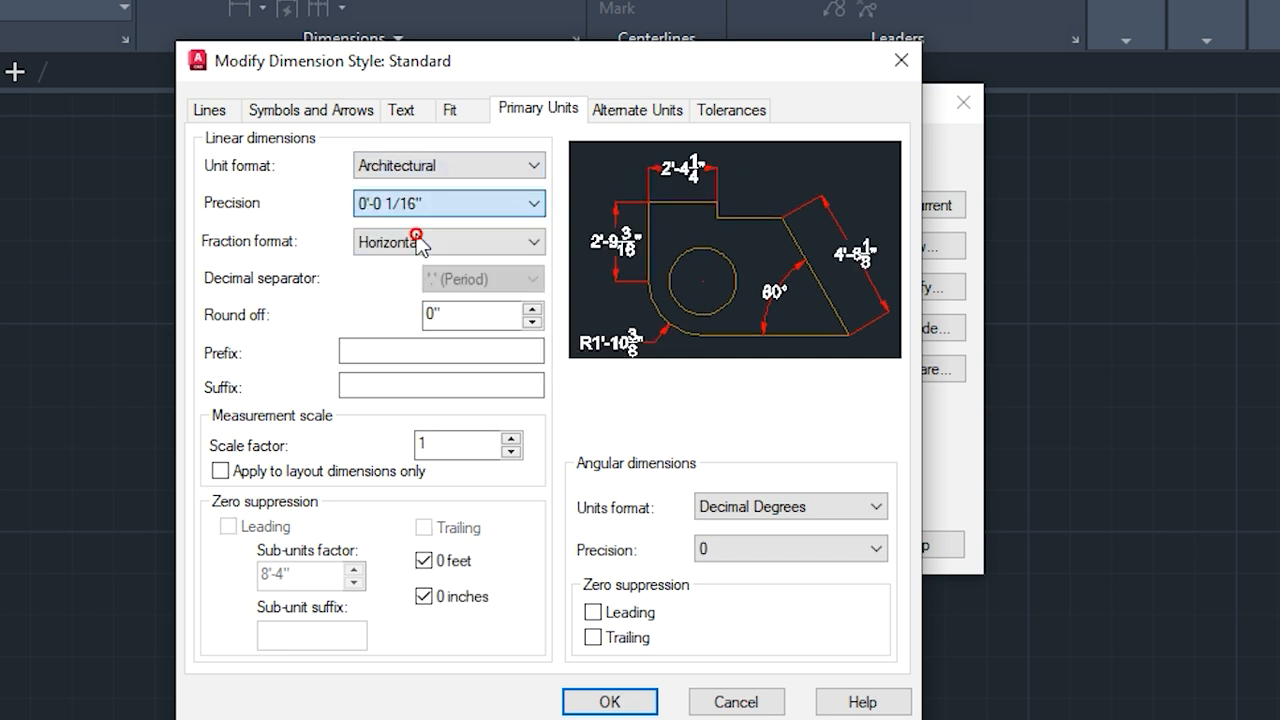
click(609, 702)
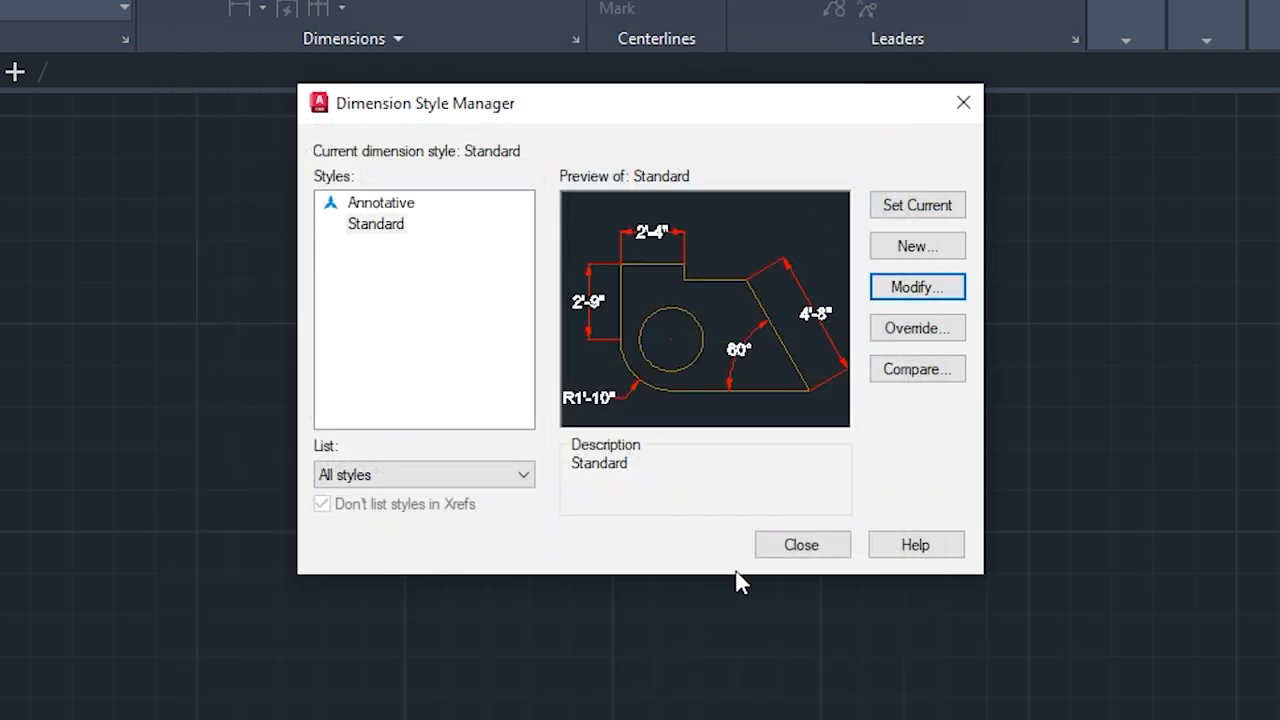
click(794, 547)
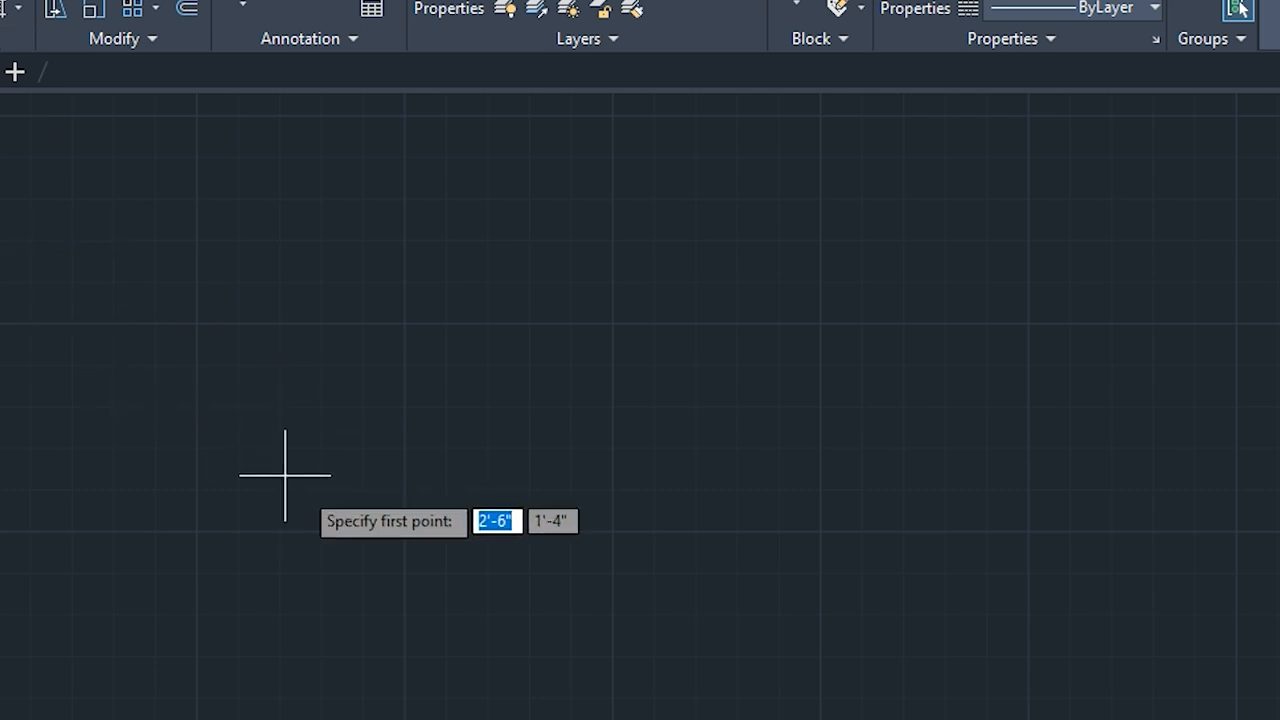
Draw a vertical line 56' long straight upward with ortho on
click(614, 702)
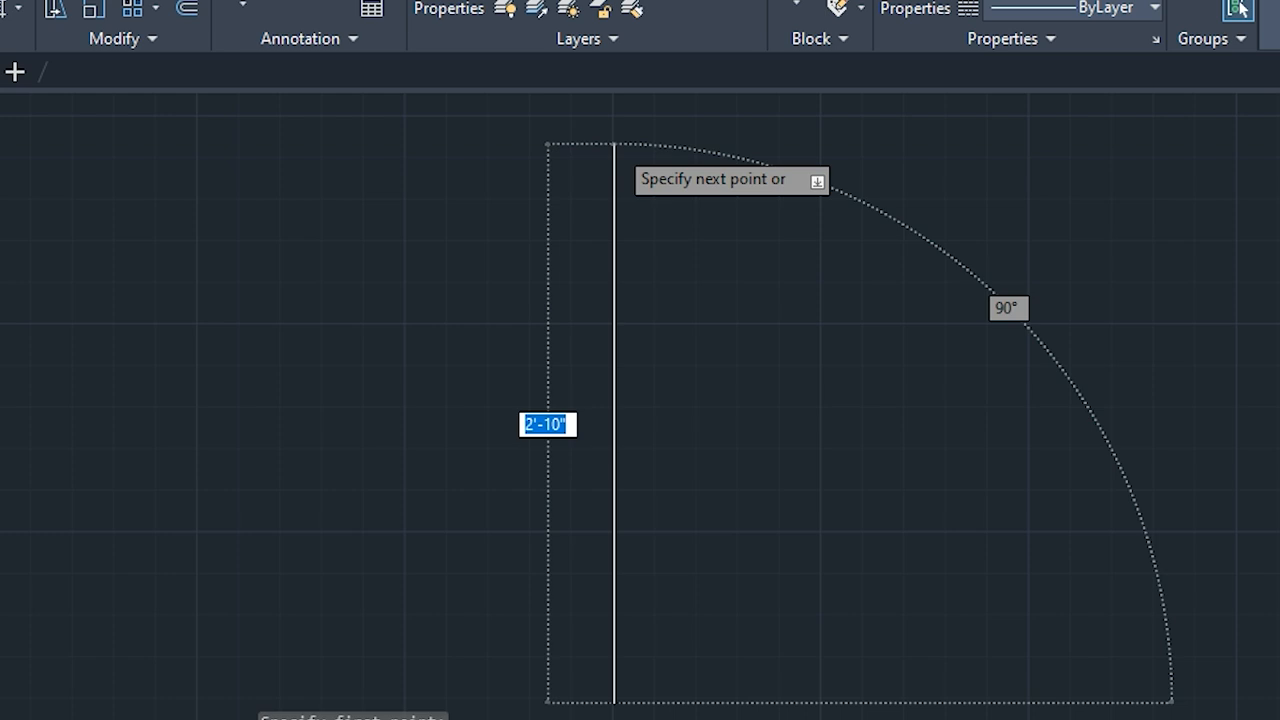
text(56)
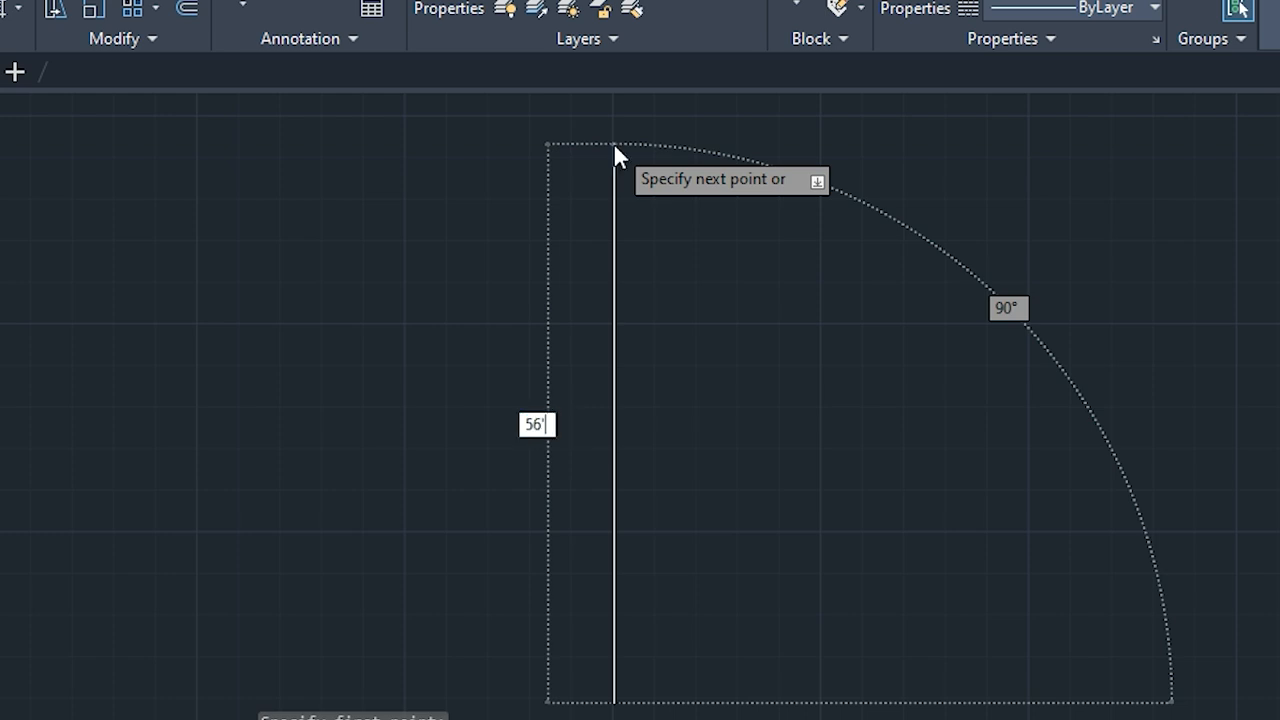
key(Return)
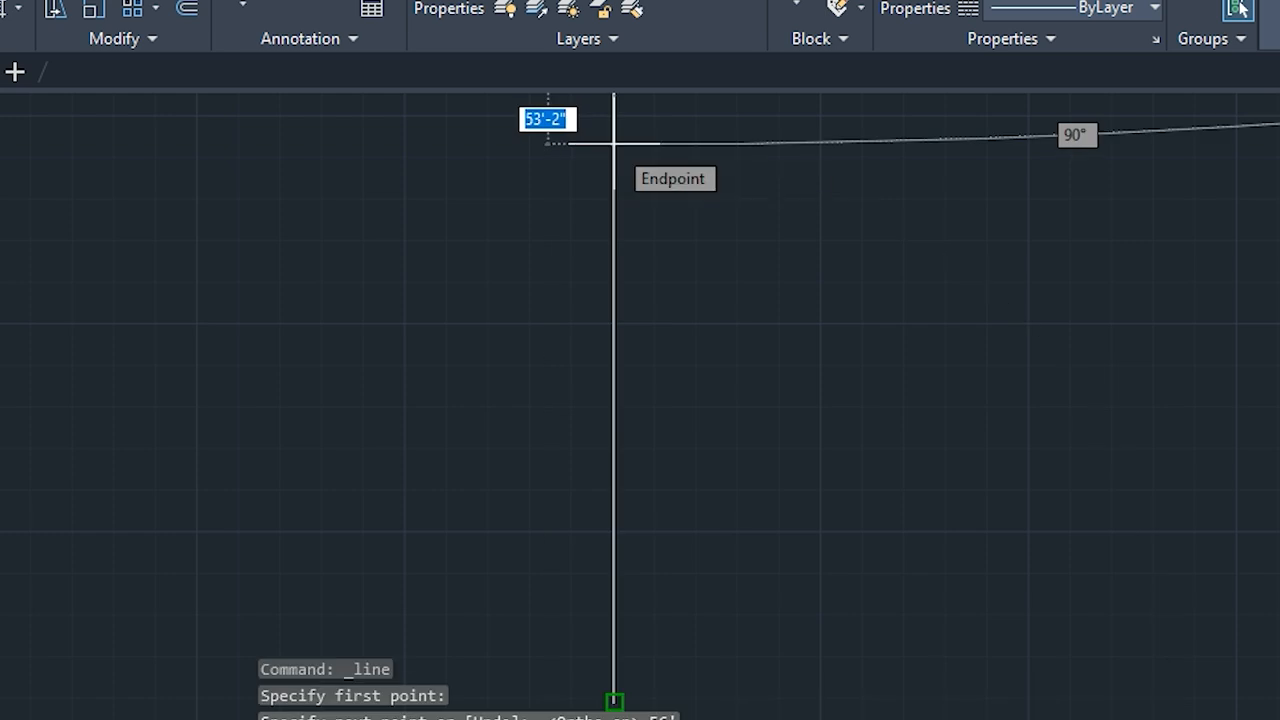
key(Escape)
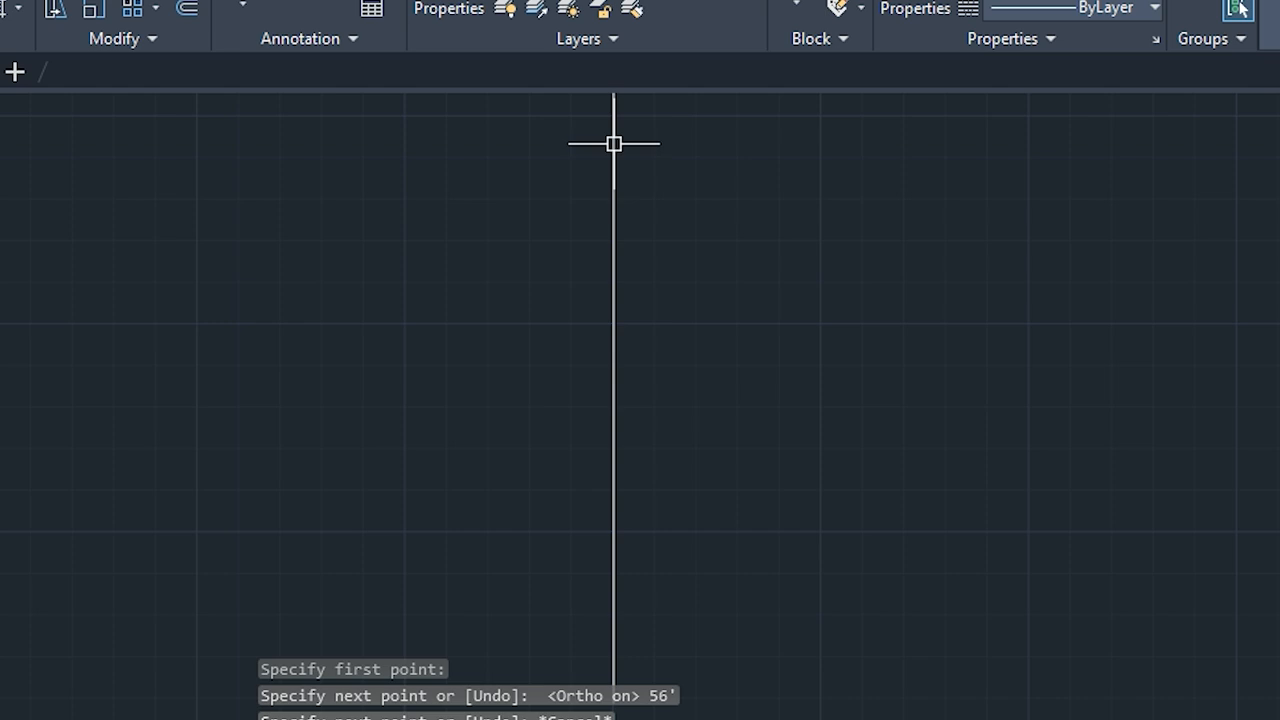
Draw a horizontal line 35' long to the right from the upper endpoint of the vertical line
scroll(614, 143, down, 3)
middle_drag(590, 198, 460, 457)
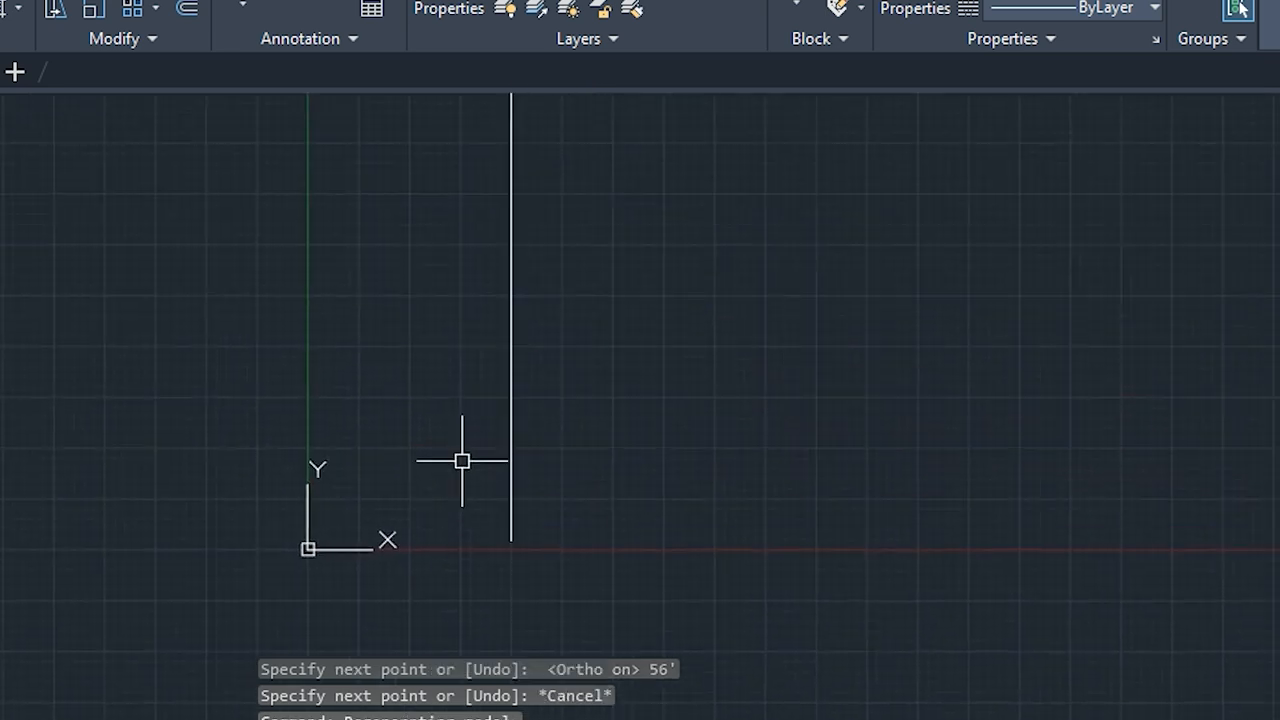
scroll(460, 457, down, 3)
middle_drag(469, 300, 357, 450)
scroll(375, 410, down, 3)
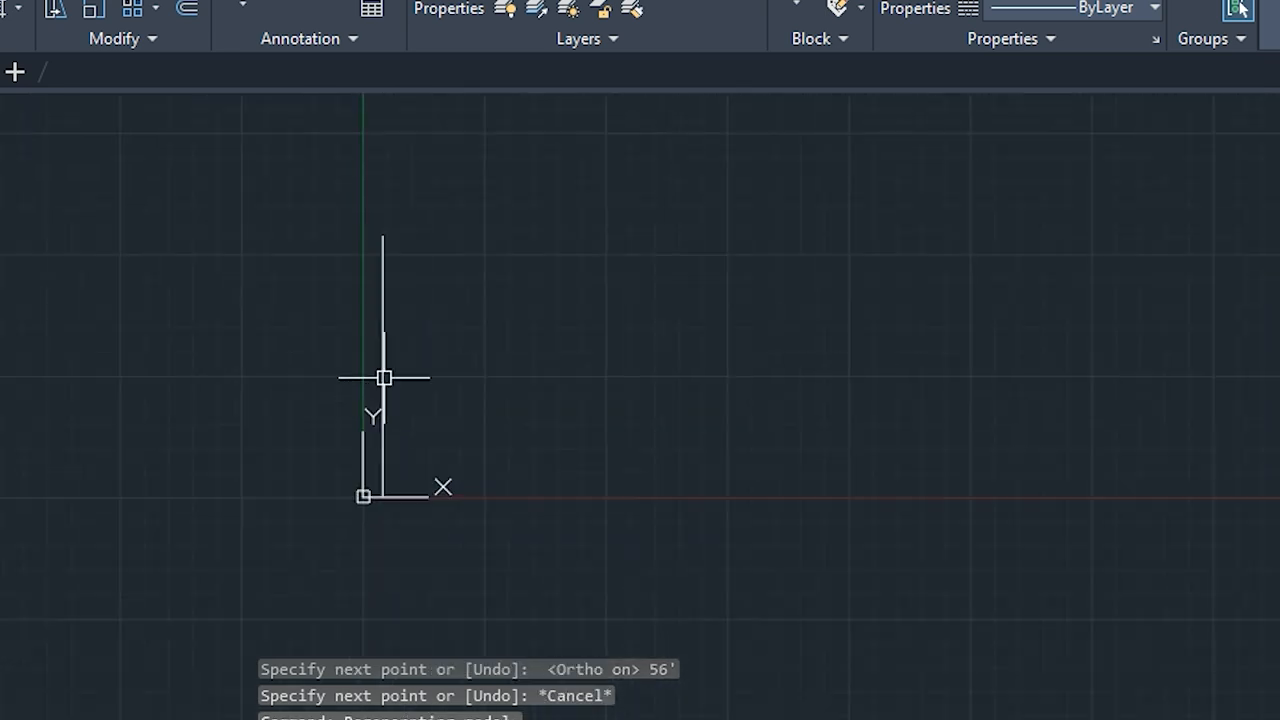
scroll(389, 234, up, 1)
scroll(355, 250, up, 2)
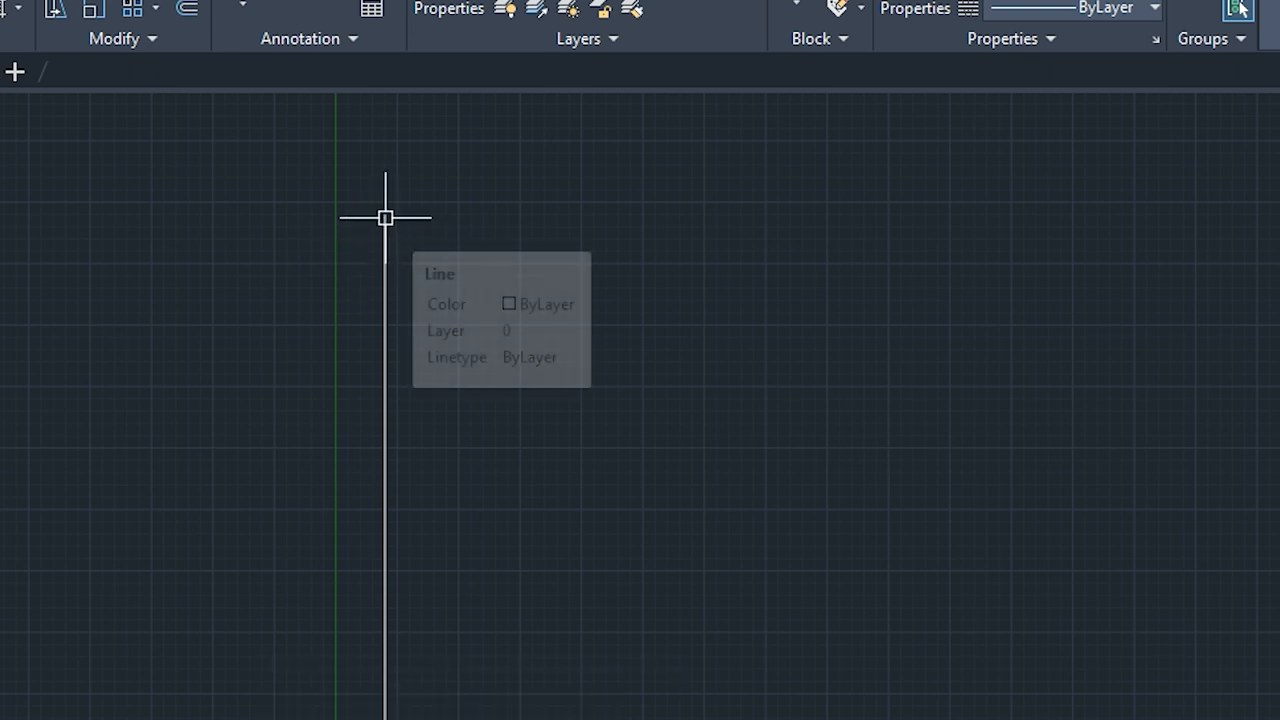
scroll(385, 215, up, 4)
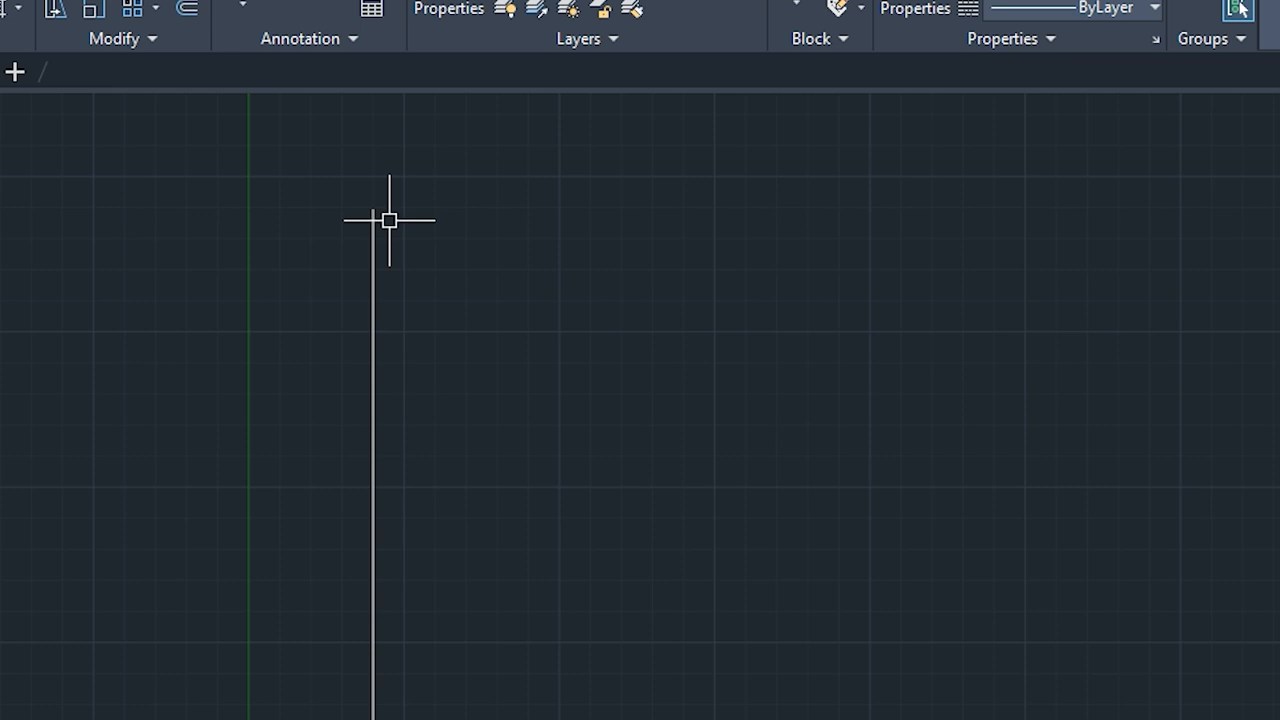
text(l)
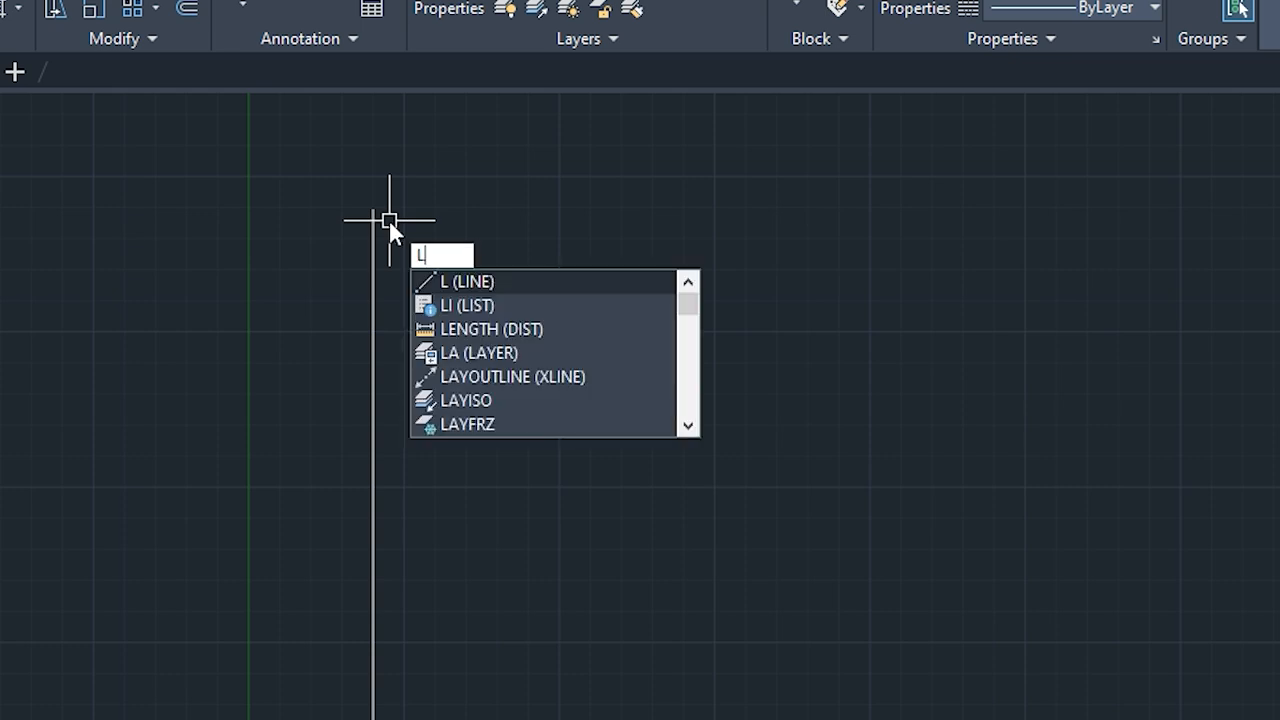
key(Return)
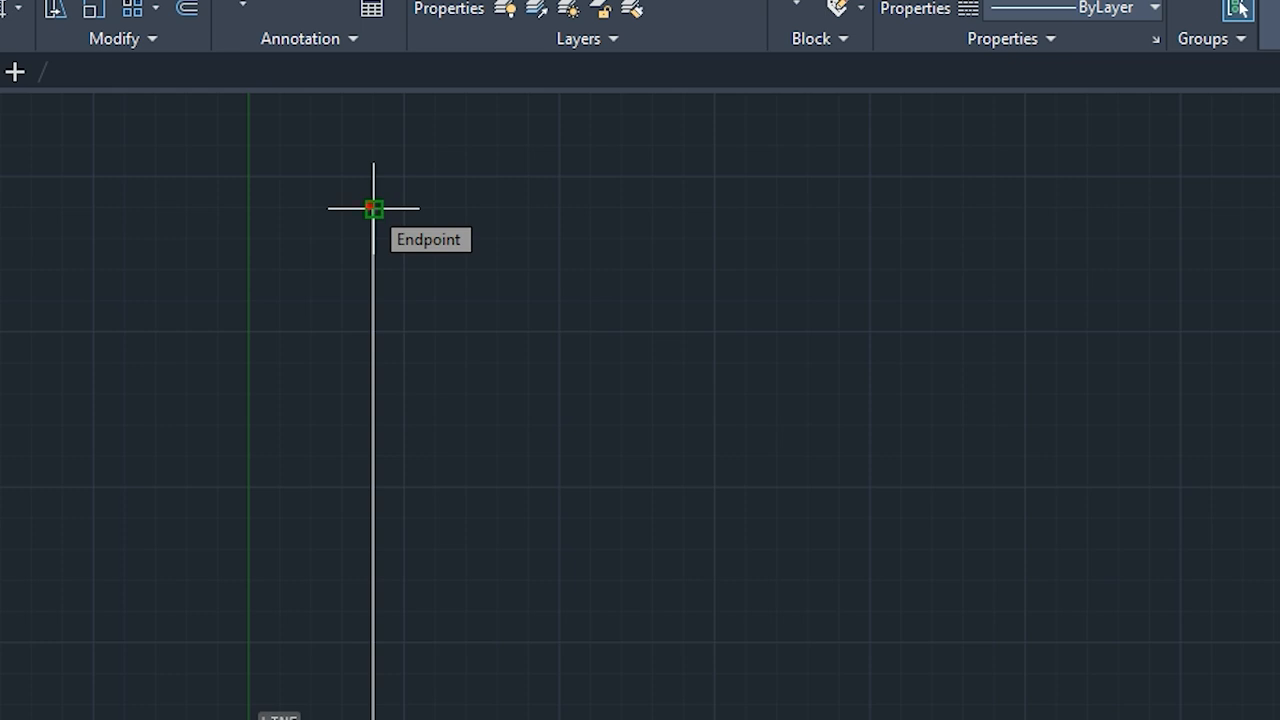
click(373, 208)
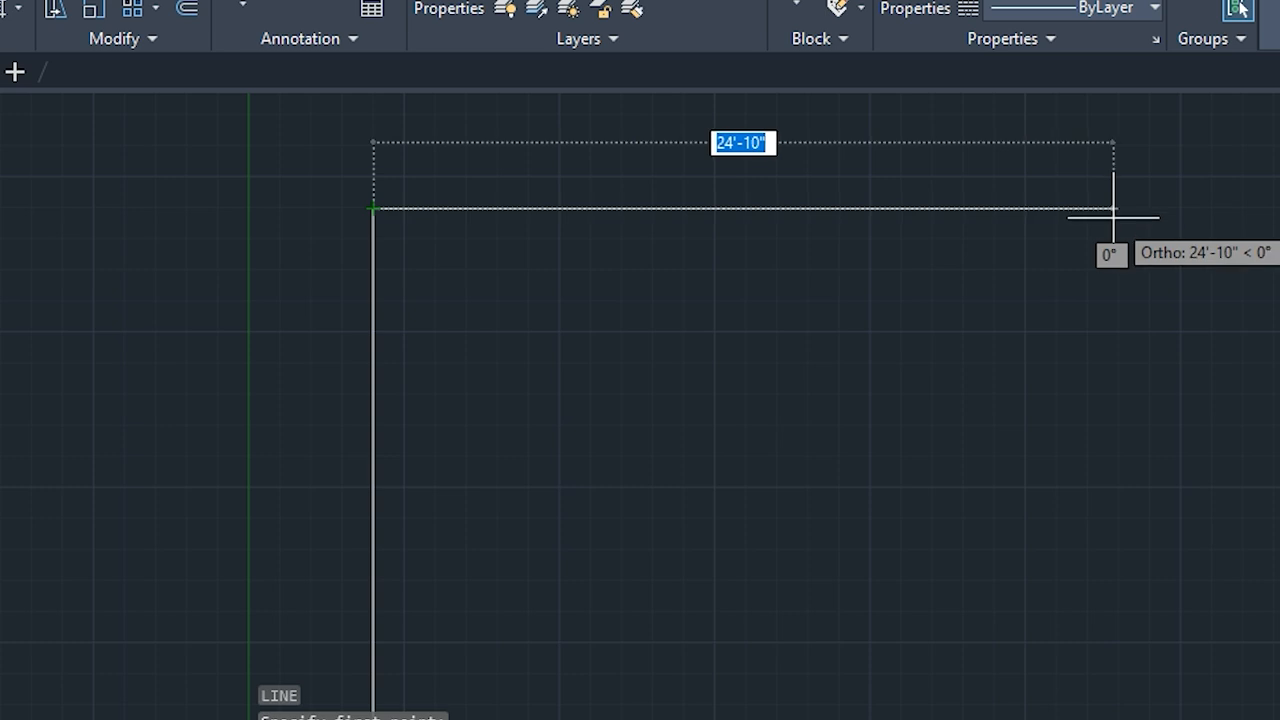
text(25')
key(Return)
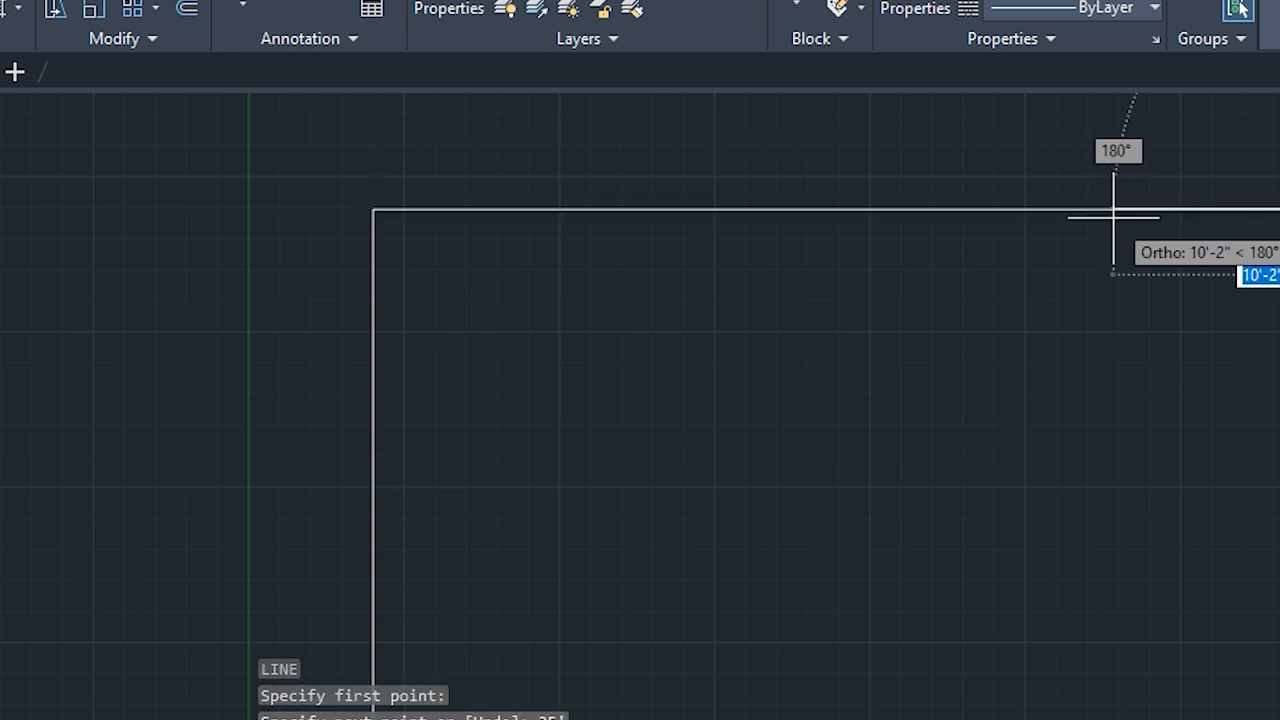
Draw a vertical line 56' long straight downward from the free endpoint of the 35' horizontal line
scroll(1113, 229, down, 4)
mouse_move(1023, 295)
middle_down()
mouse_move(1003, 309)
mouse_move(506, 354)
middle_up()
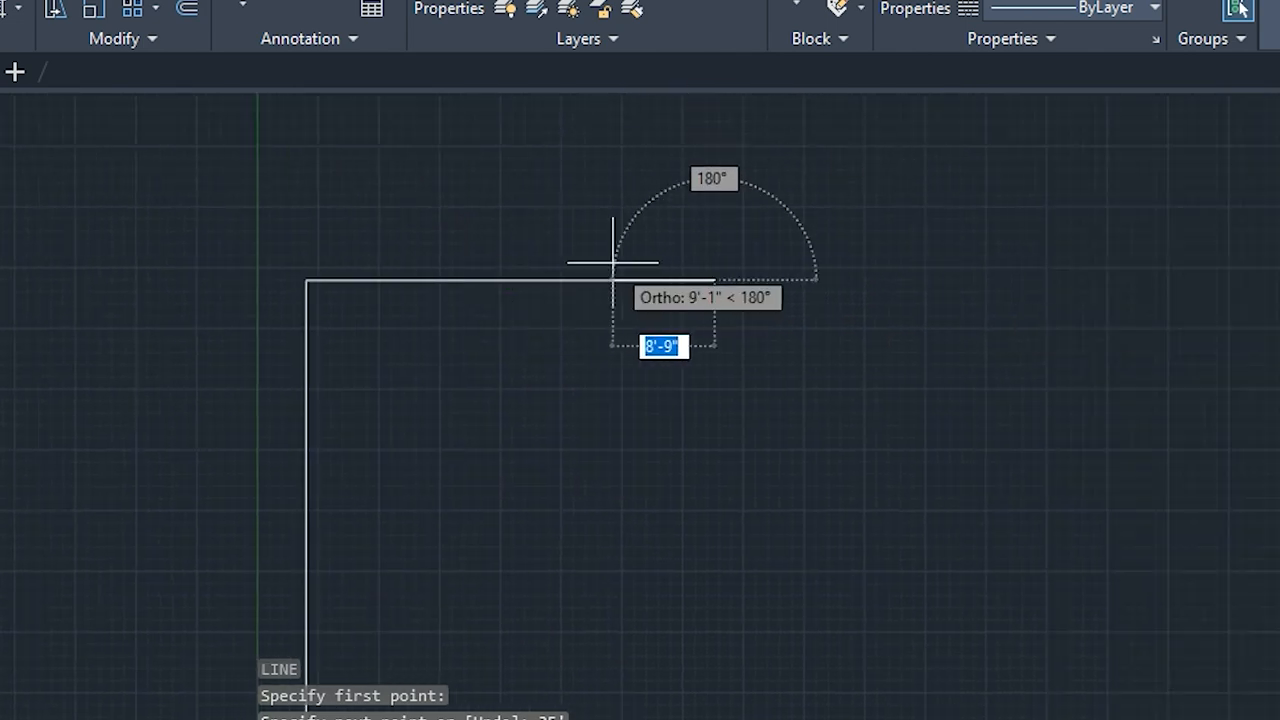
click(714, 280)
scroll(706, 323, down, 4)
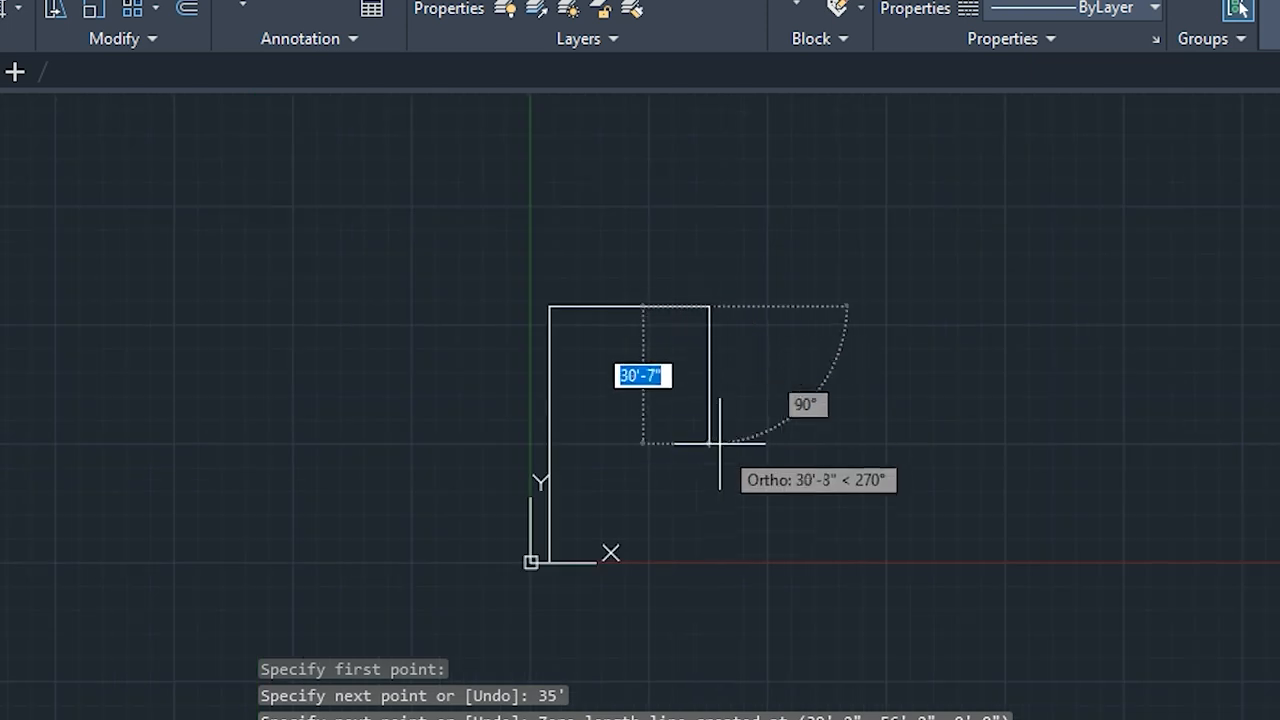
middle_drag(715, 440, 660, 314)
scroll(668, 400, up, 2)
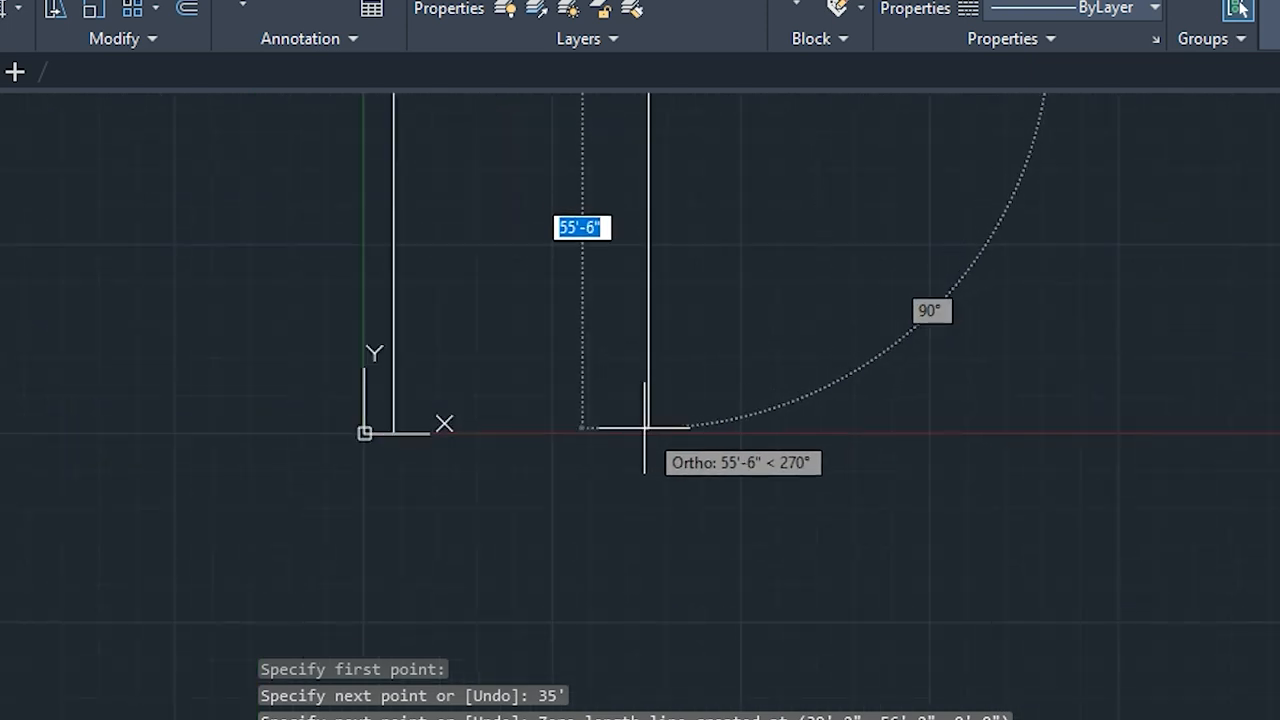
text(56')
key(Return)
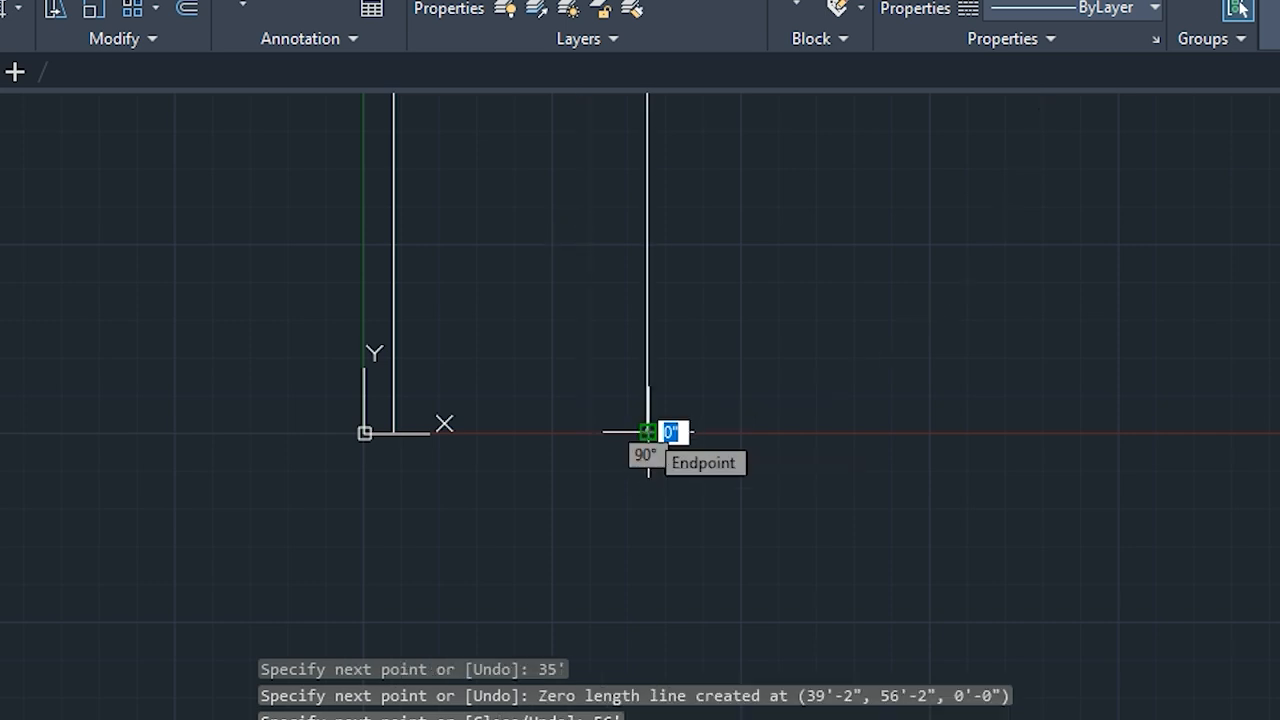
Close the rectangle with a 35' horizontal line back to the lower endpoint of the first vertical line, then end the Line command
click(648, 432)
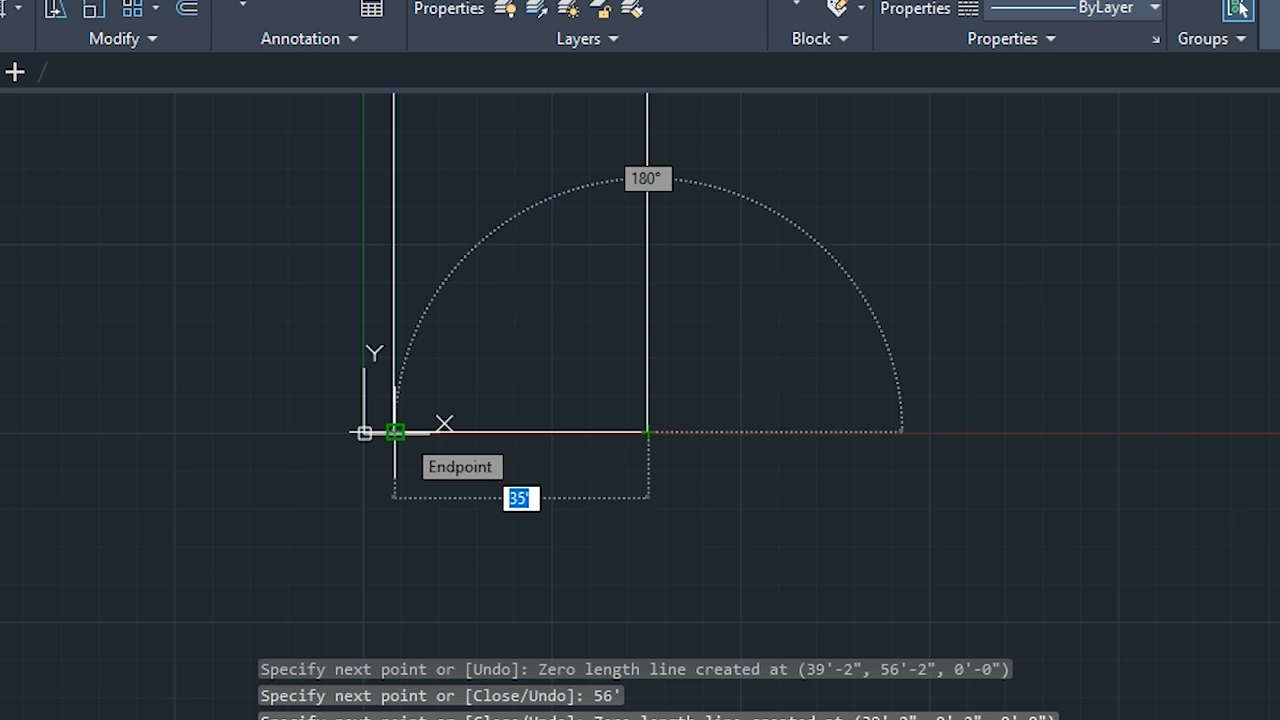
click(395, 432)
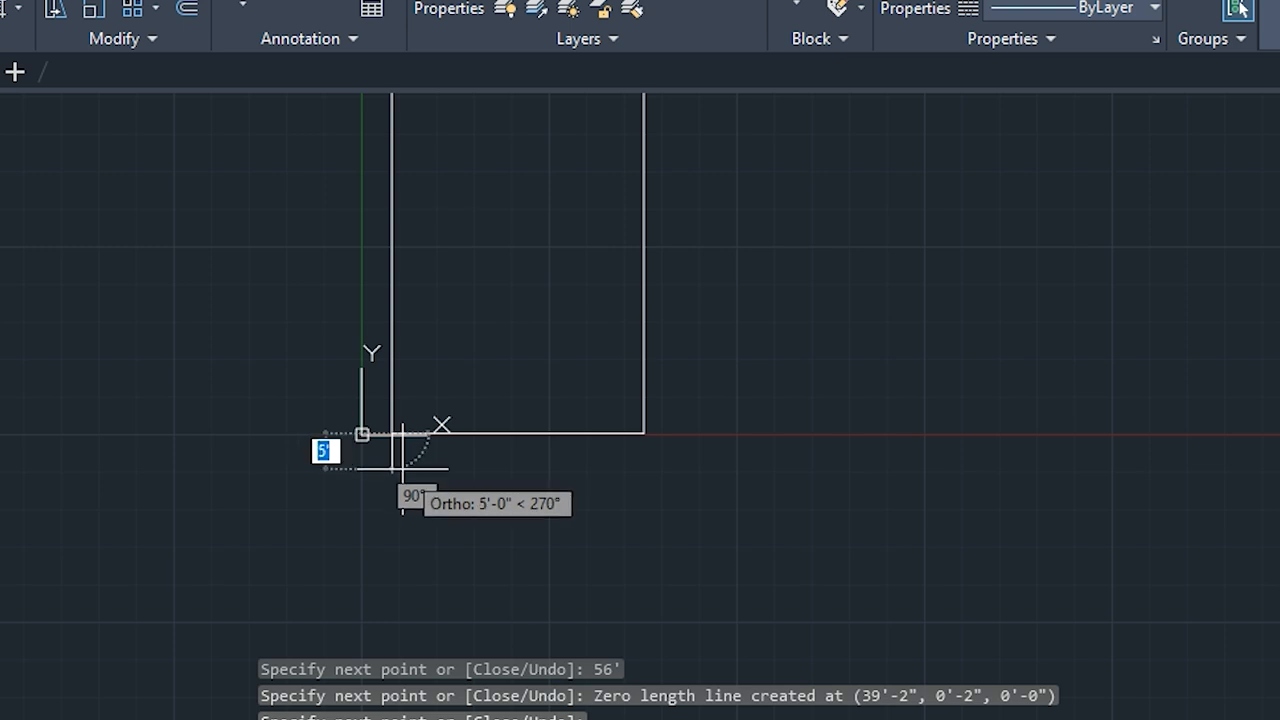
key(Escape)
key(Escape)
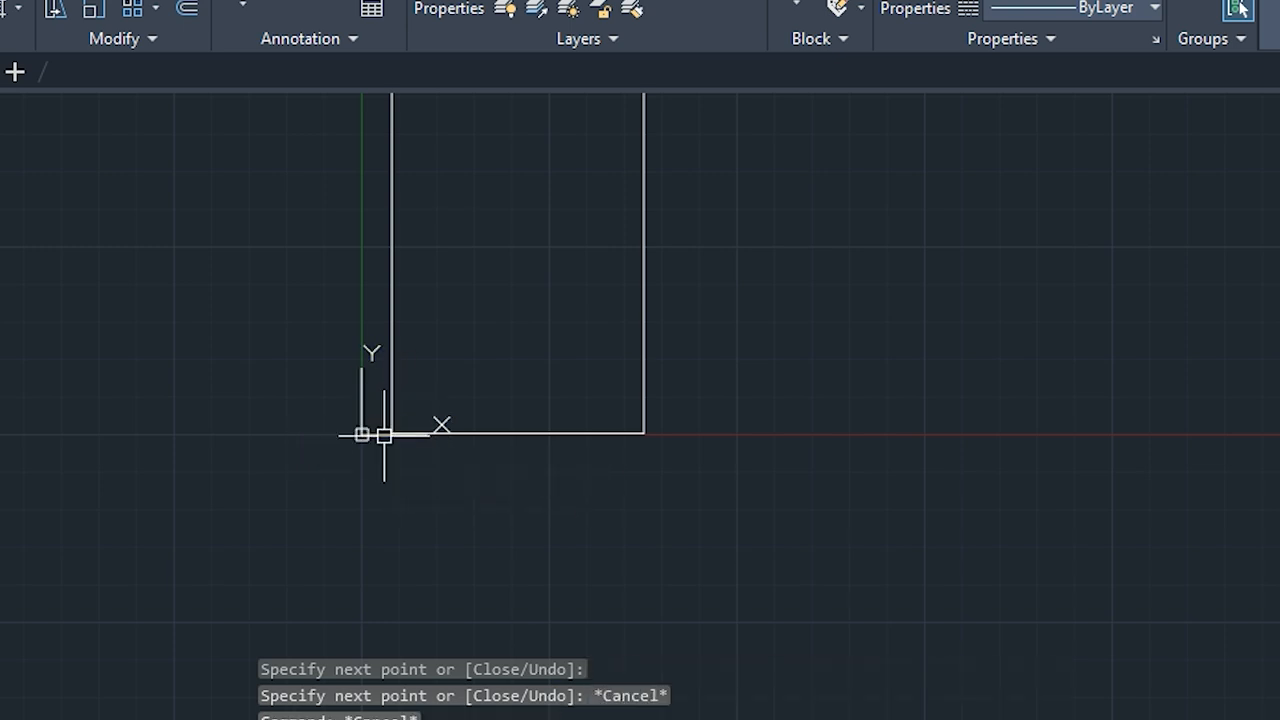
key(Escape)
key(Escape)
middle_drag(380, 377, 216, 544)
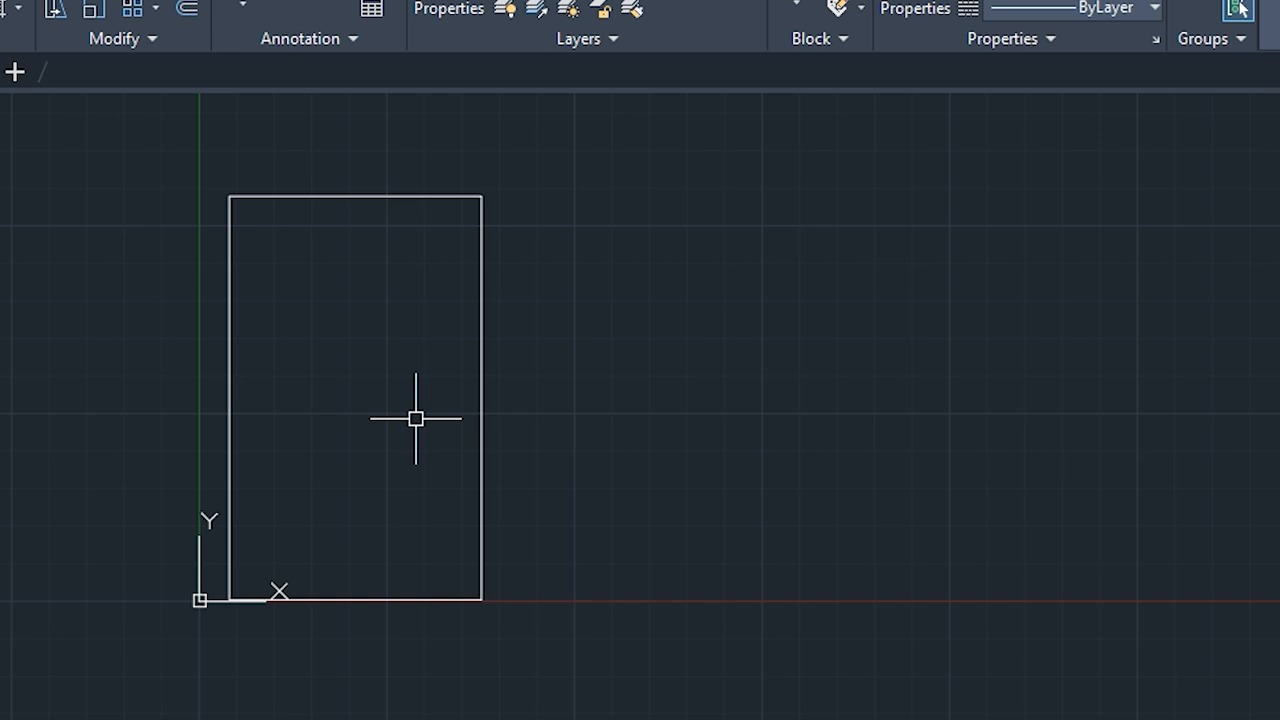
Offset the rectangle's upper horizontal line and left vertical line 9" inward
text(of)
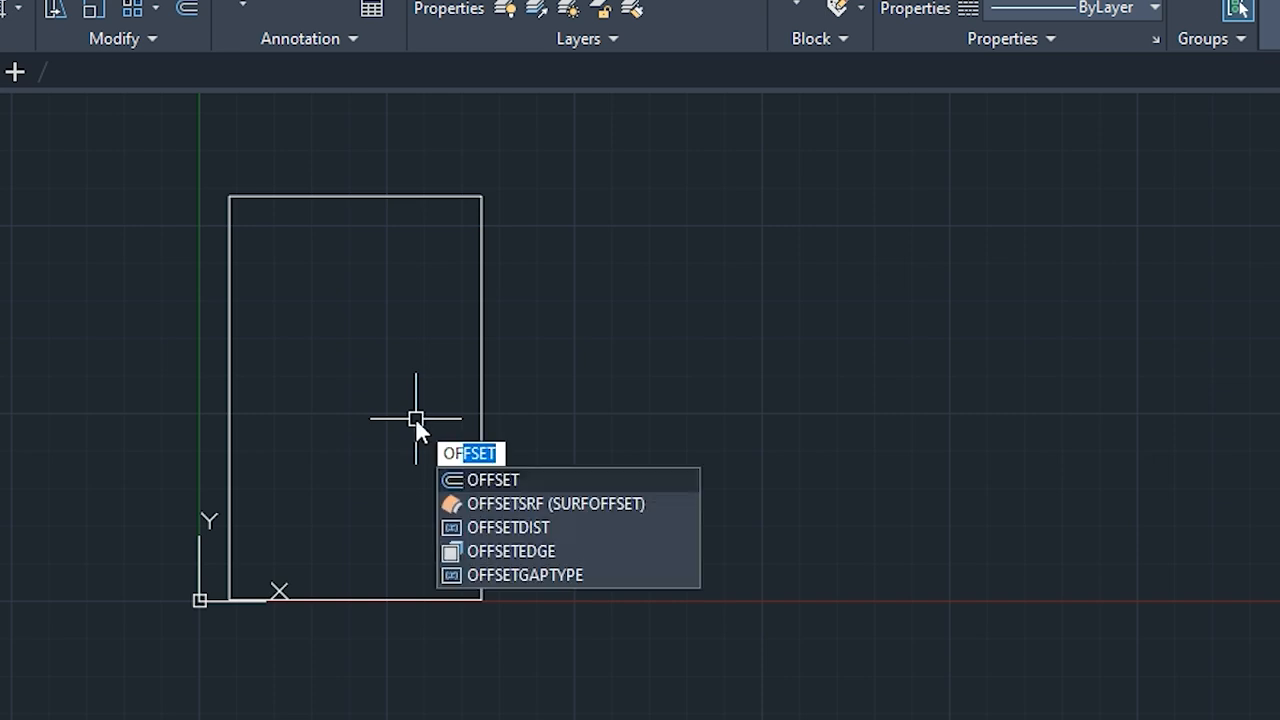
key(Return)
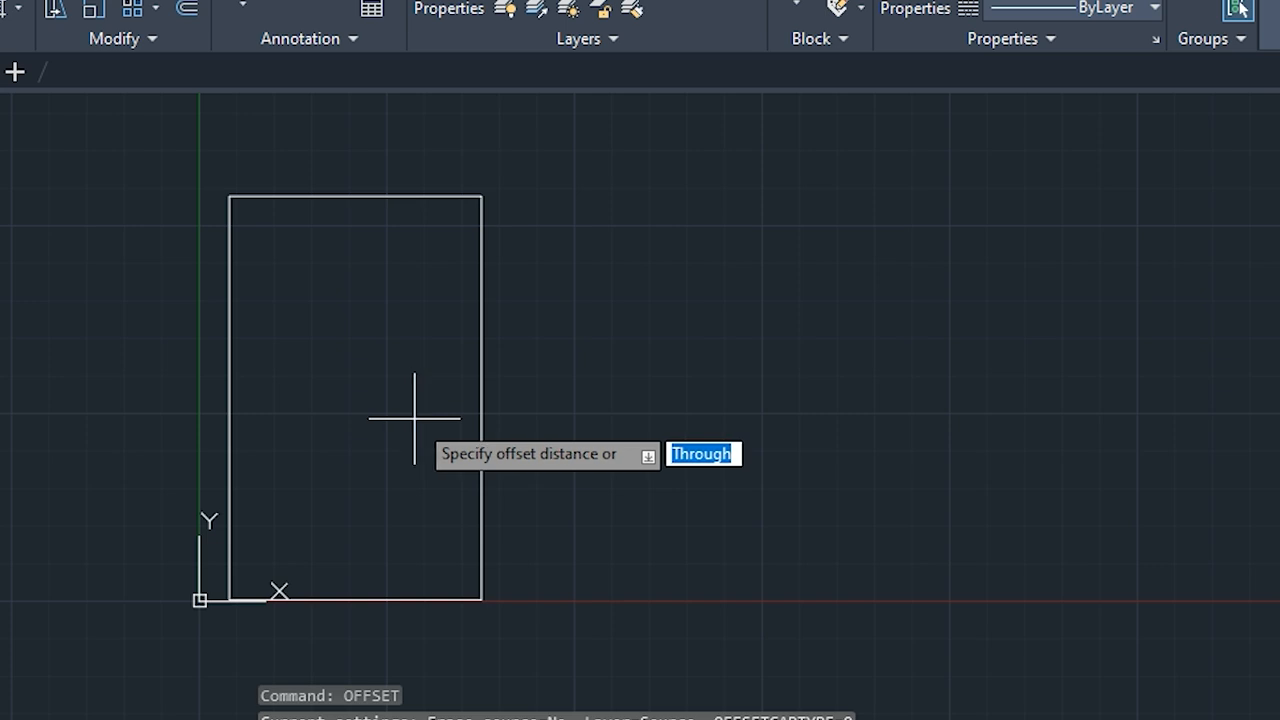
text(9)
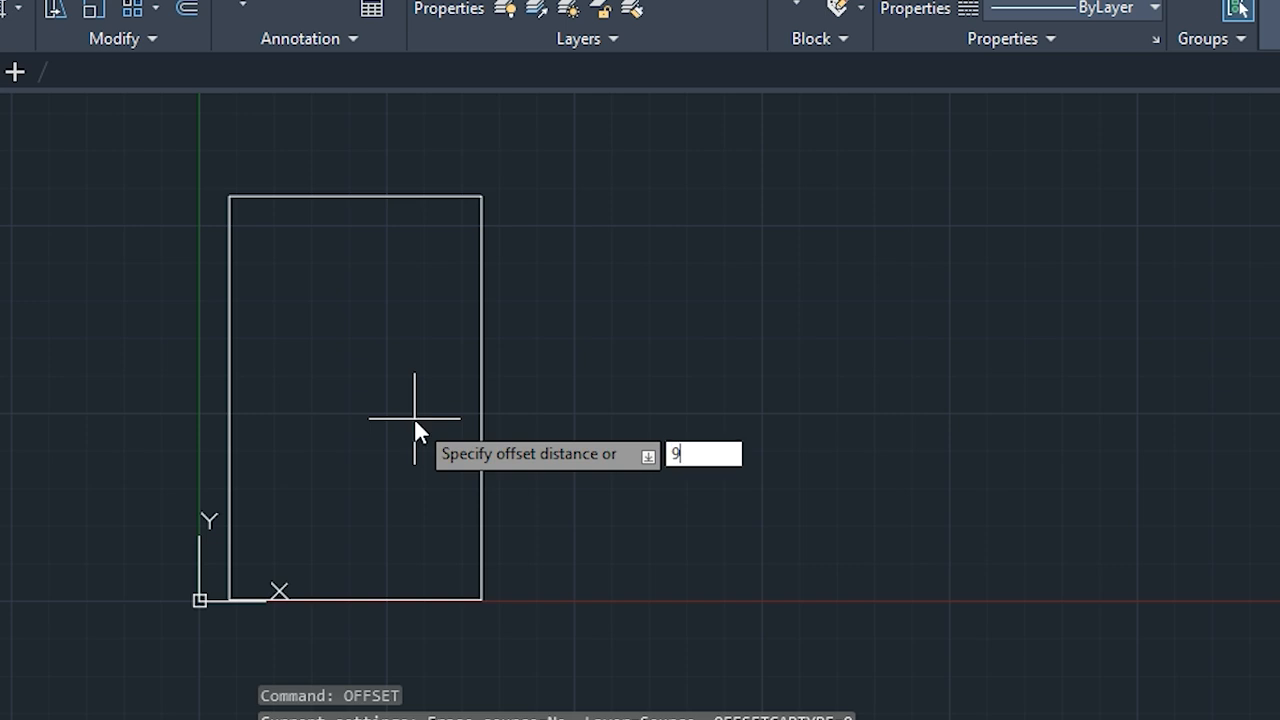
key(Return)
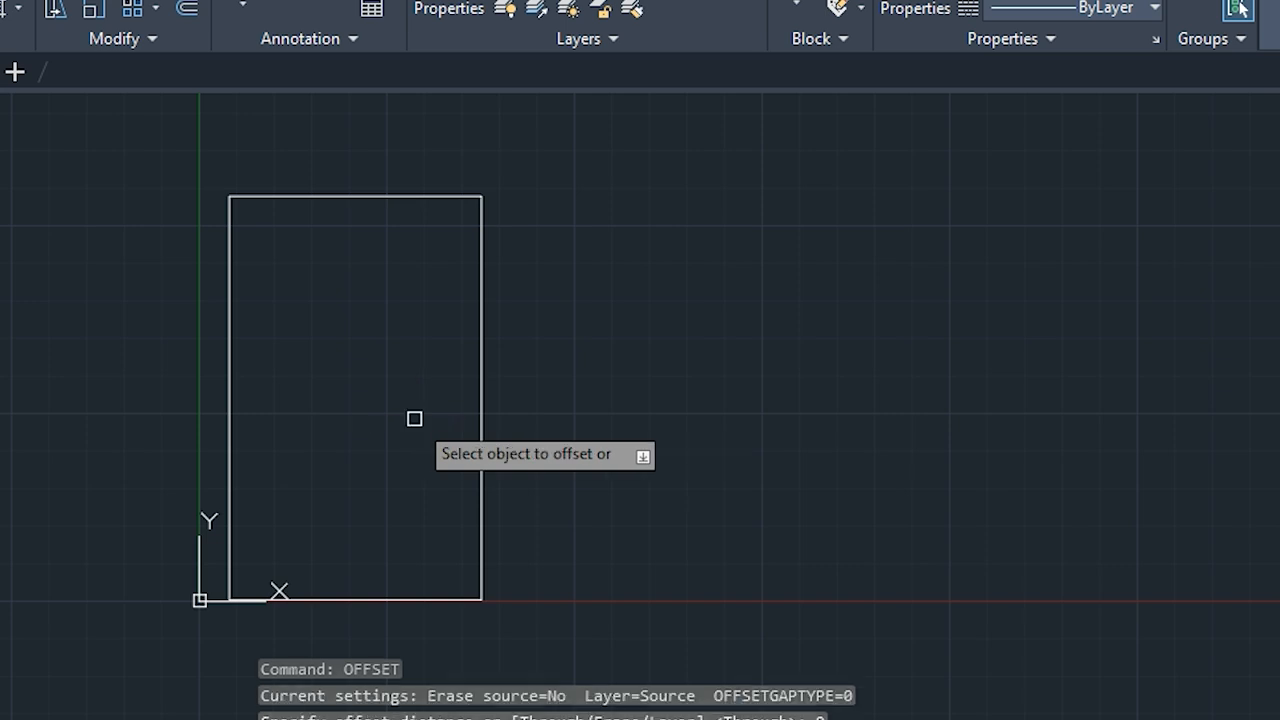
click(354, 198)
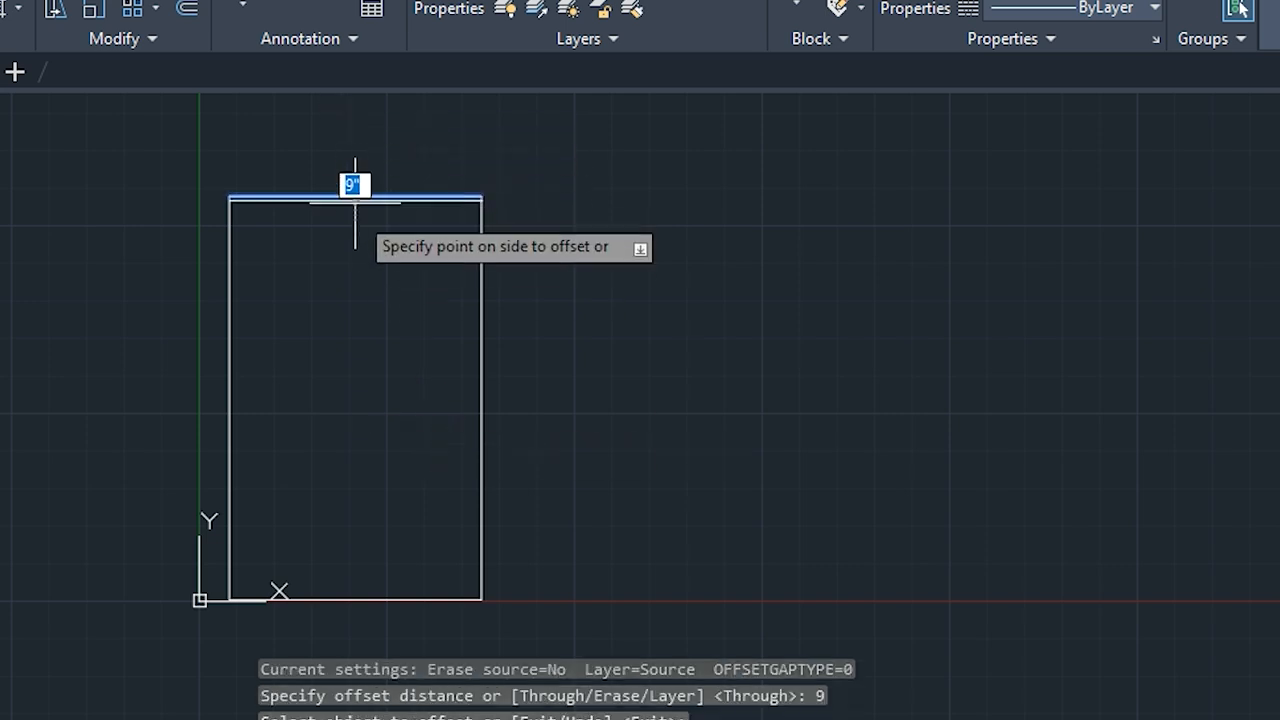
click(352, 235)
click(229, 378)
click(248, 392)
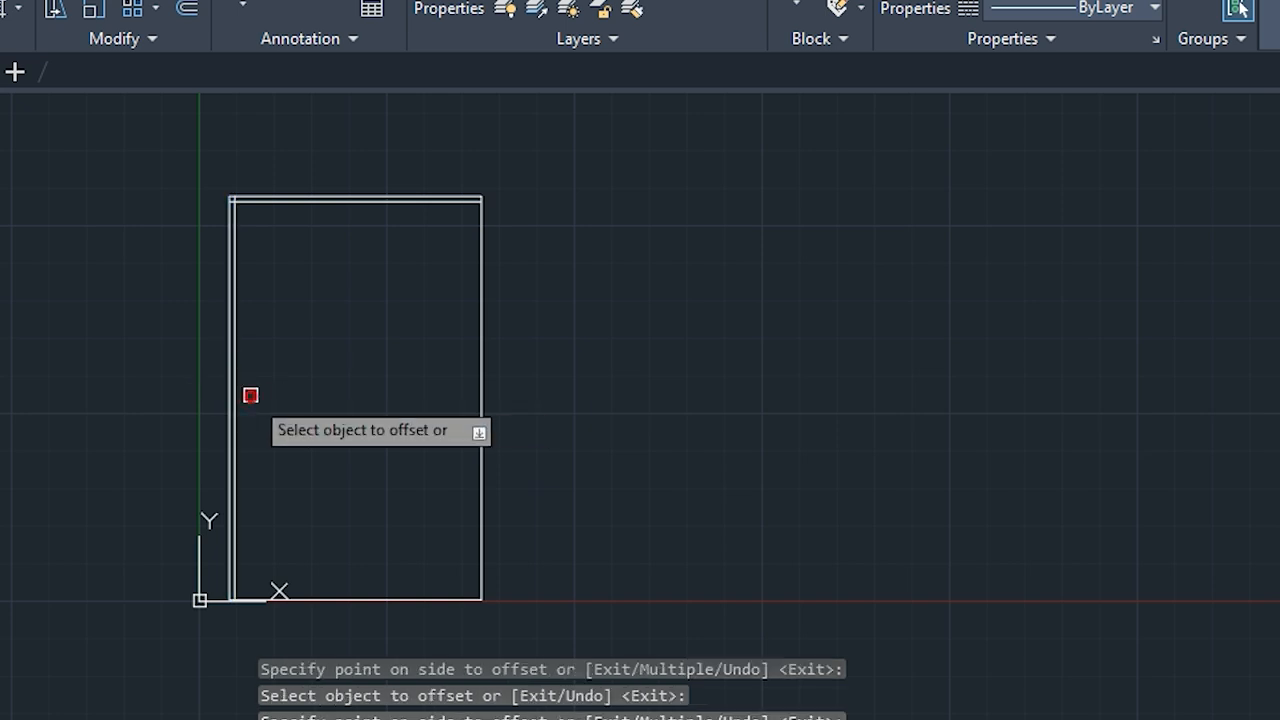
Offset the rectangle's right vertical line and lower horizontal line inward by the same 9" distance, then end the Offset command
click(481, 416)
click(470, 425)
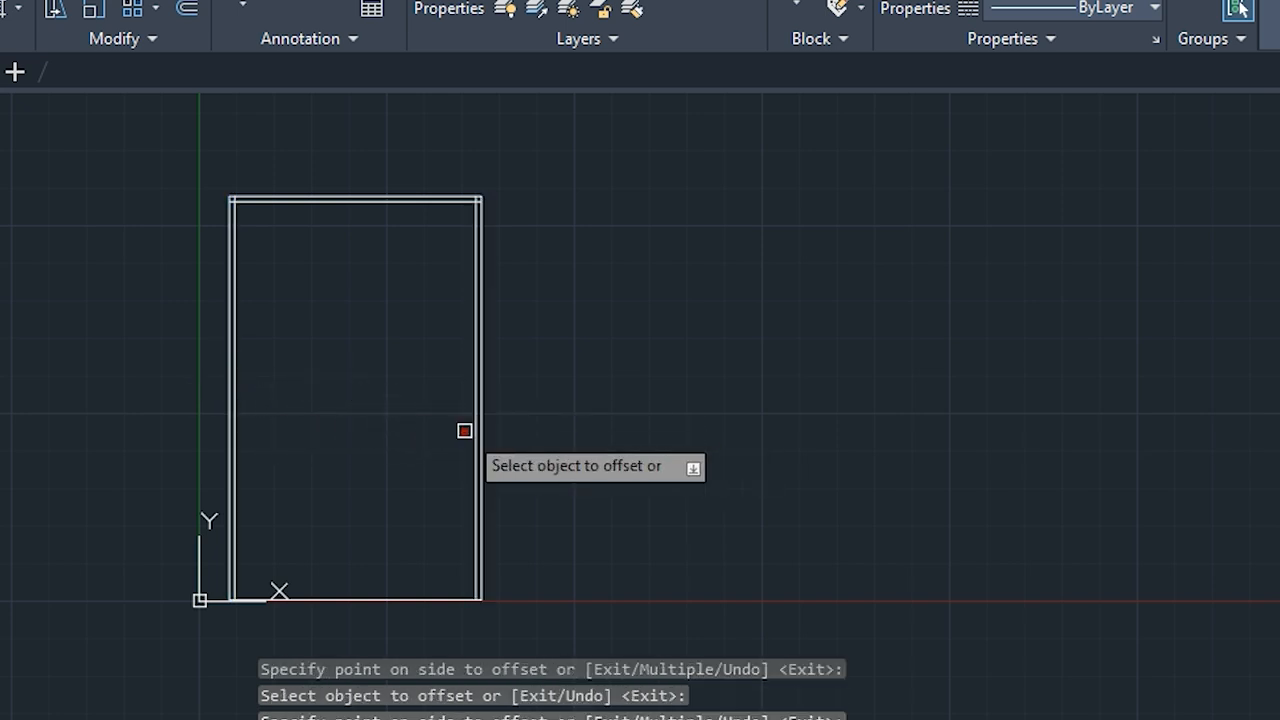
click(414, 600)
click(413, 574)
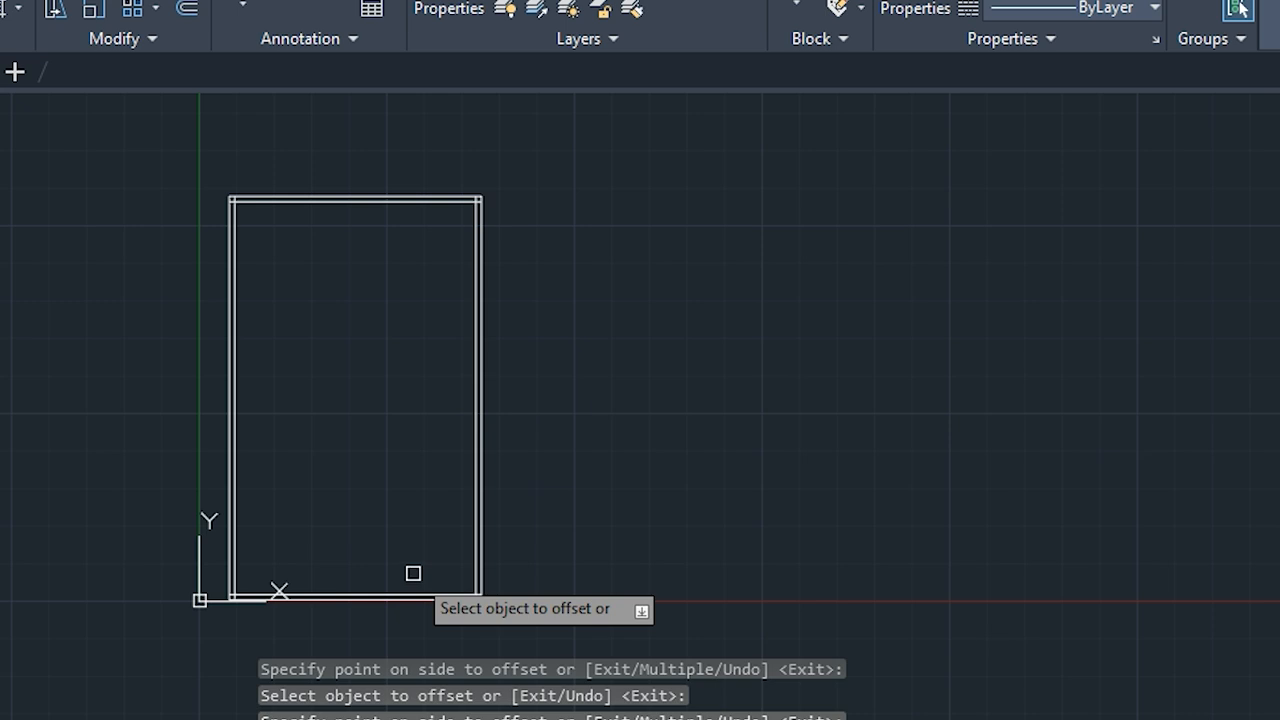
key(Escape)
key(Escape)
key(Escape)
key(Escape)
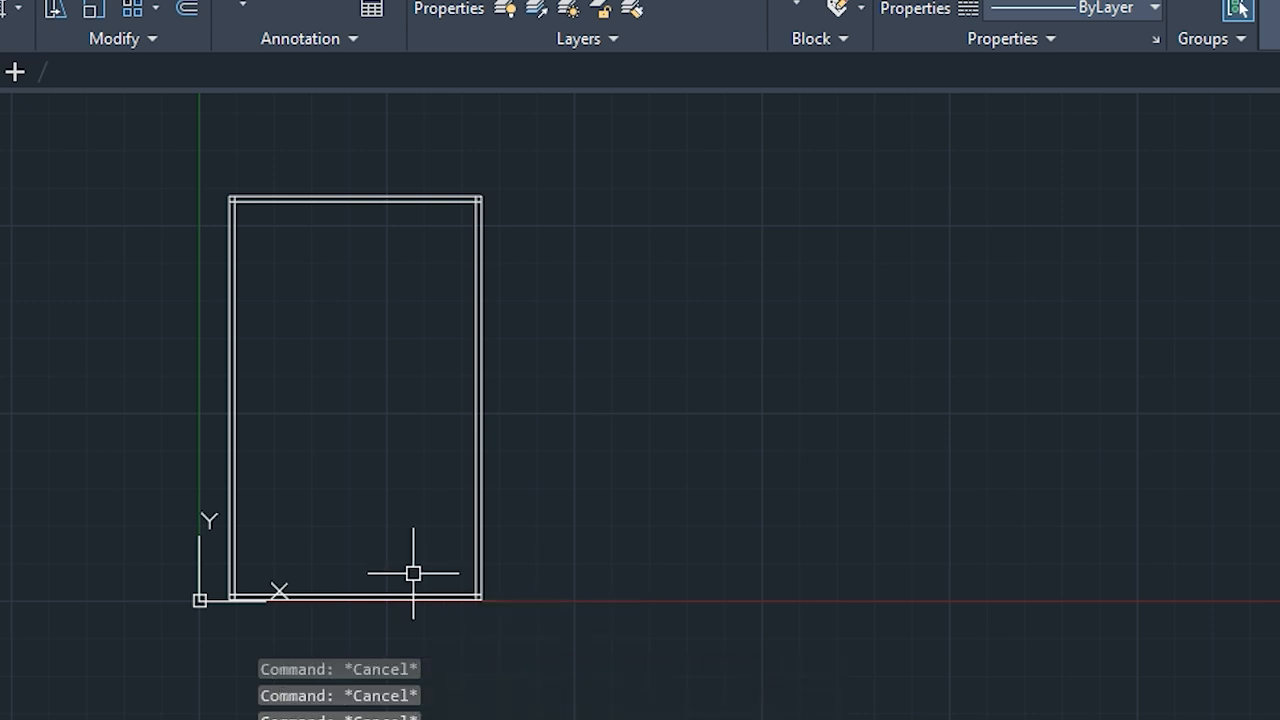
Examine the corners of the double-line outline where the offset wall lines cross
scroll(423, 534, up, 3)
middle_drag(543, 680, 555, 625)
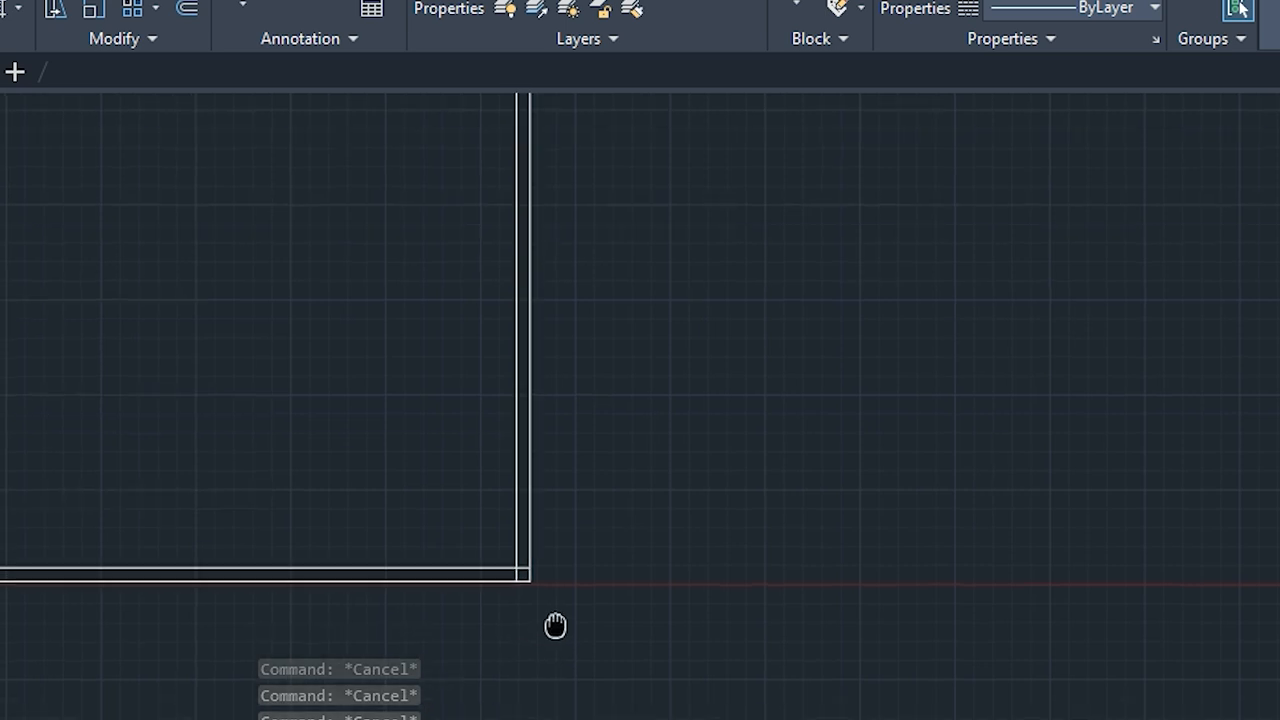
scroll(500, 574, up, 4)
scroll(531, 586, down, 2)
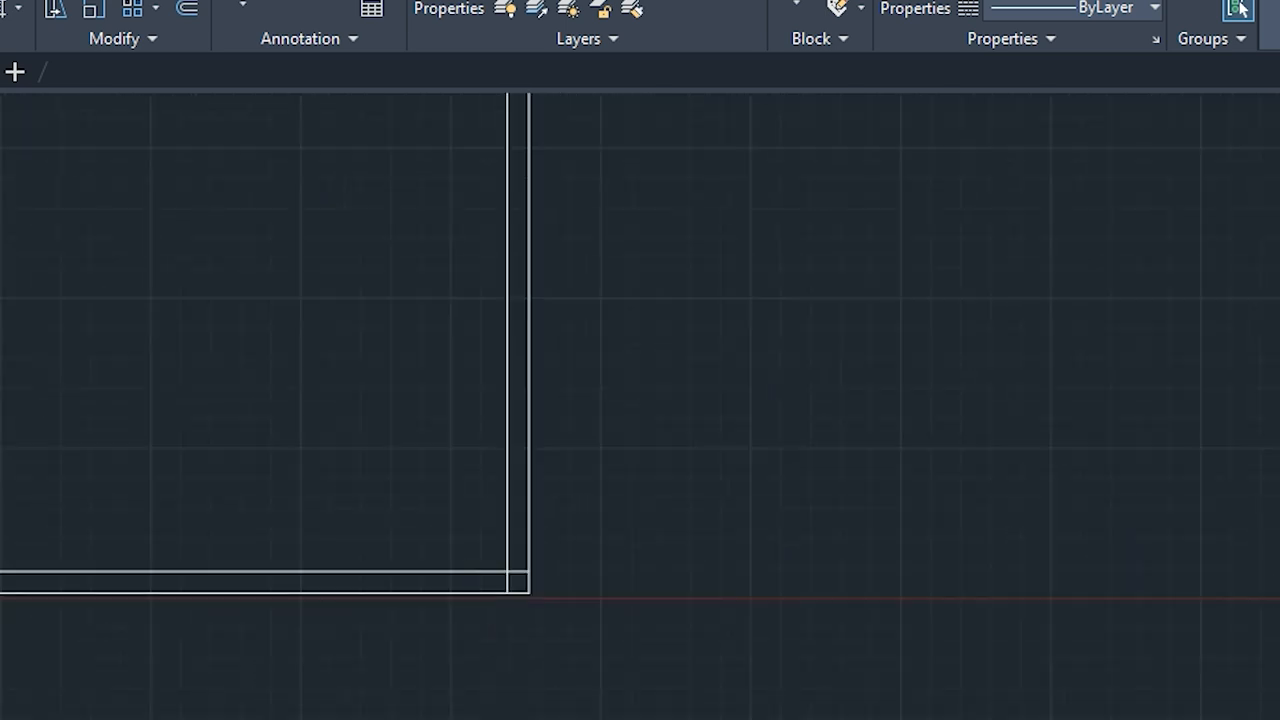
scroll(457, 586, down, 1)
middle_drag(351, 388, 517, 680)
scroll(518, 680, down, 2)
scroll(468, 492, up, 1)
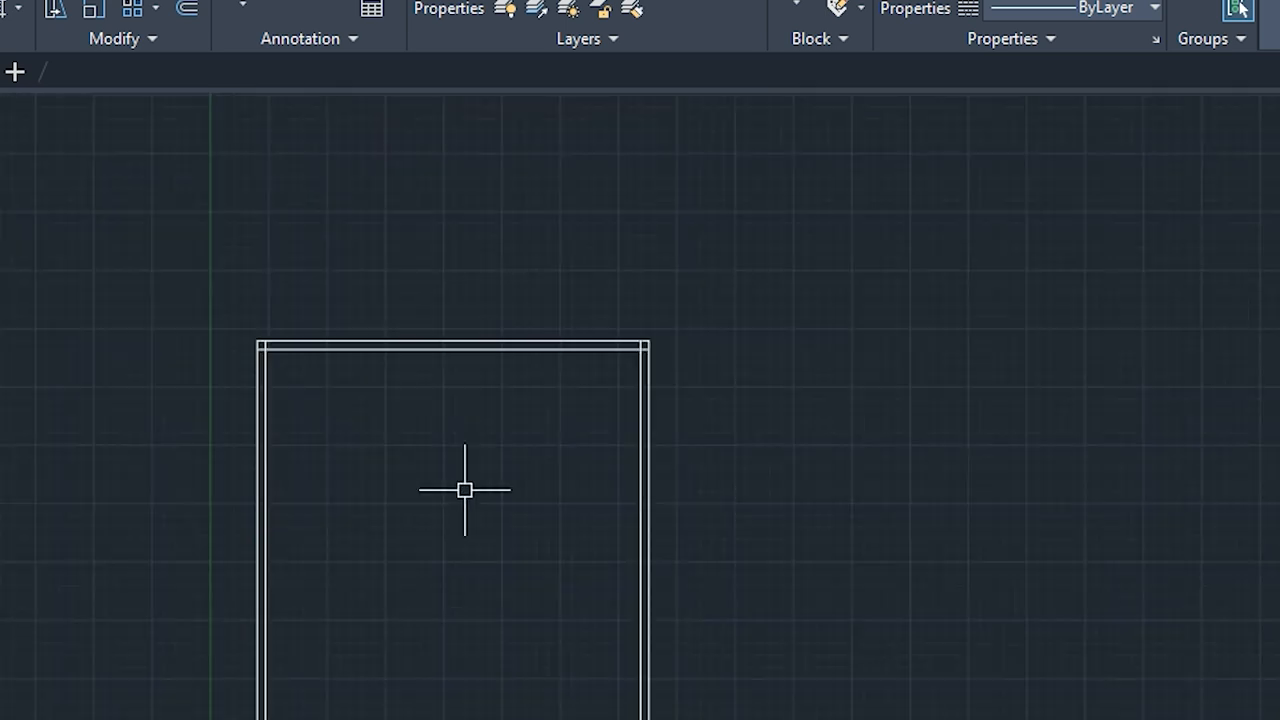
middle_drag(483, 569, 433, 380)
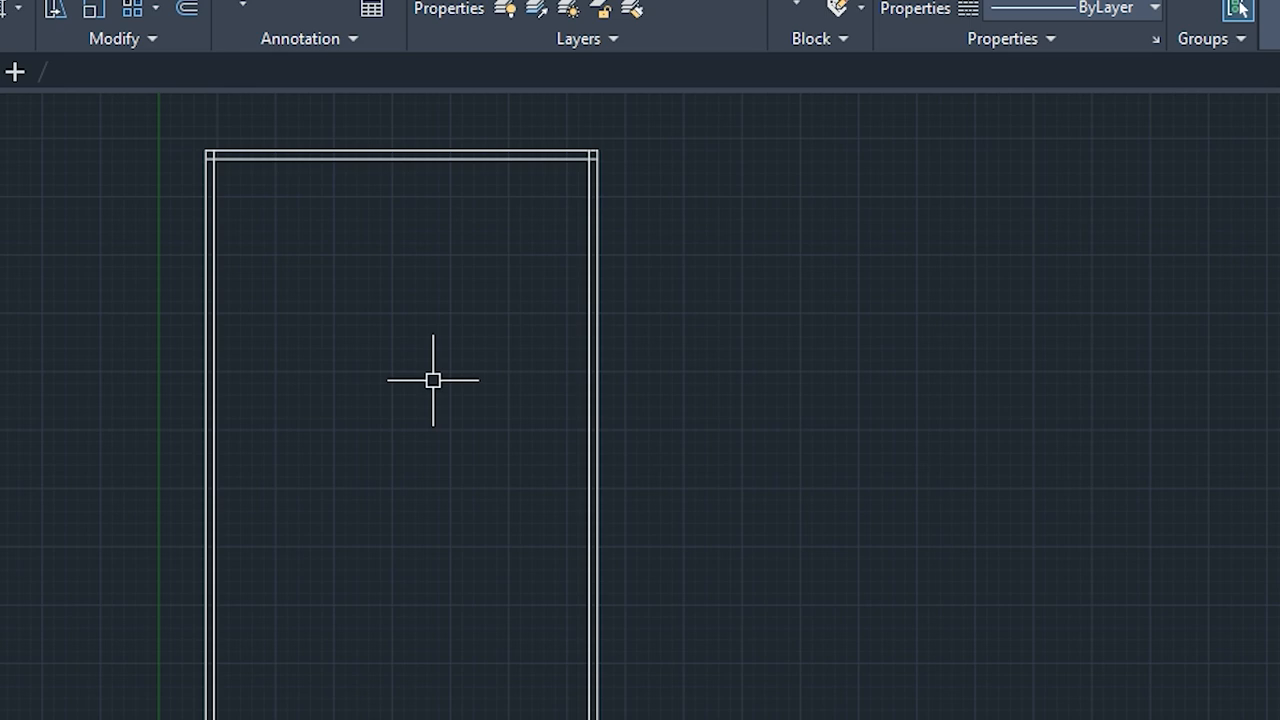
scroll(433, 380, down, 2)
middle_drag(451, 426, 457, 421)
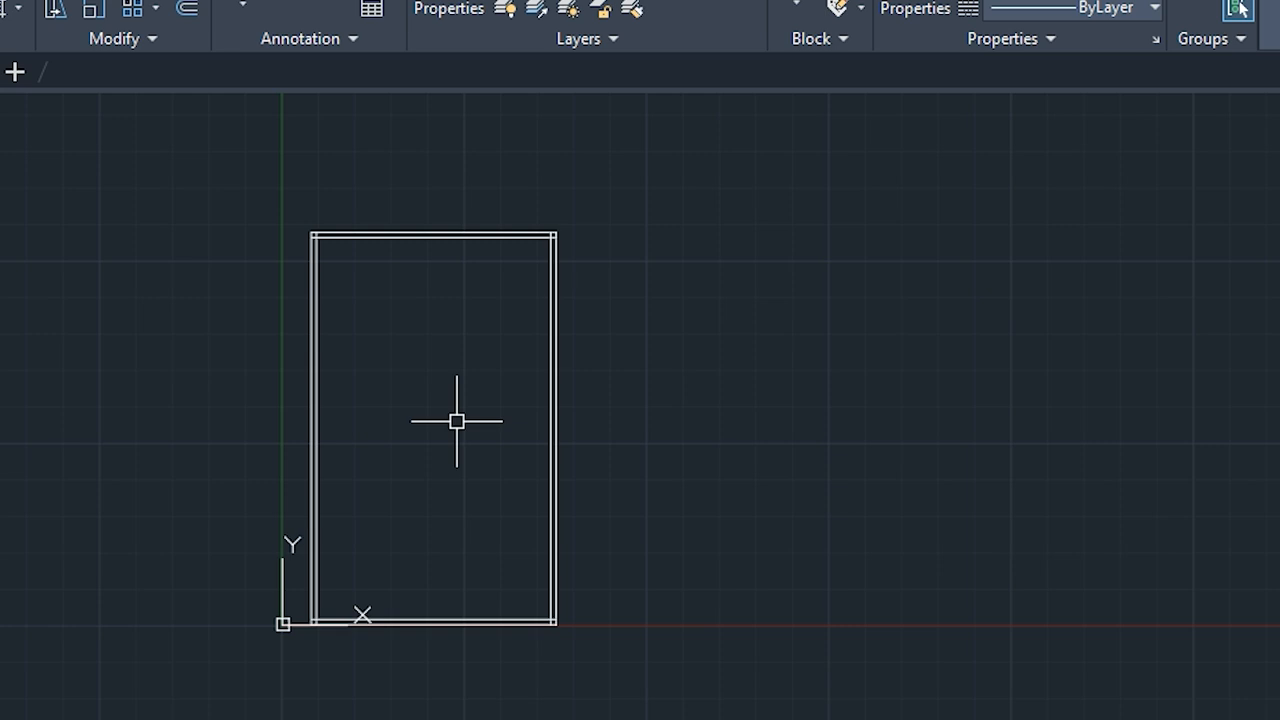
Trim the two overlapping inner line ends at the outline's upper-right corner
text(tr)
key(Return)
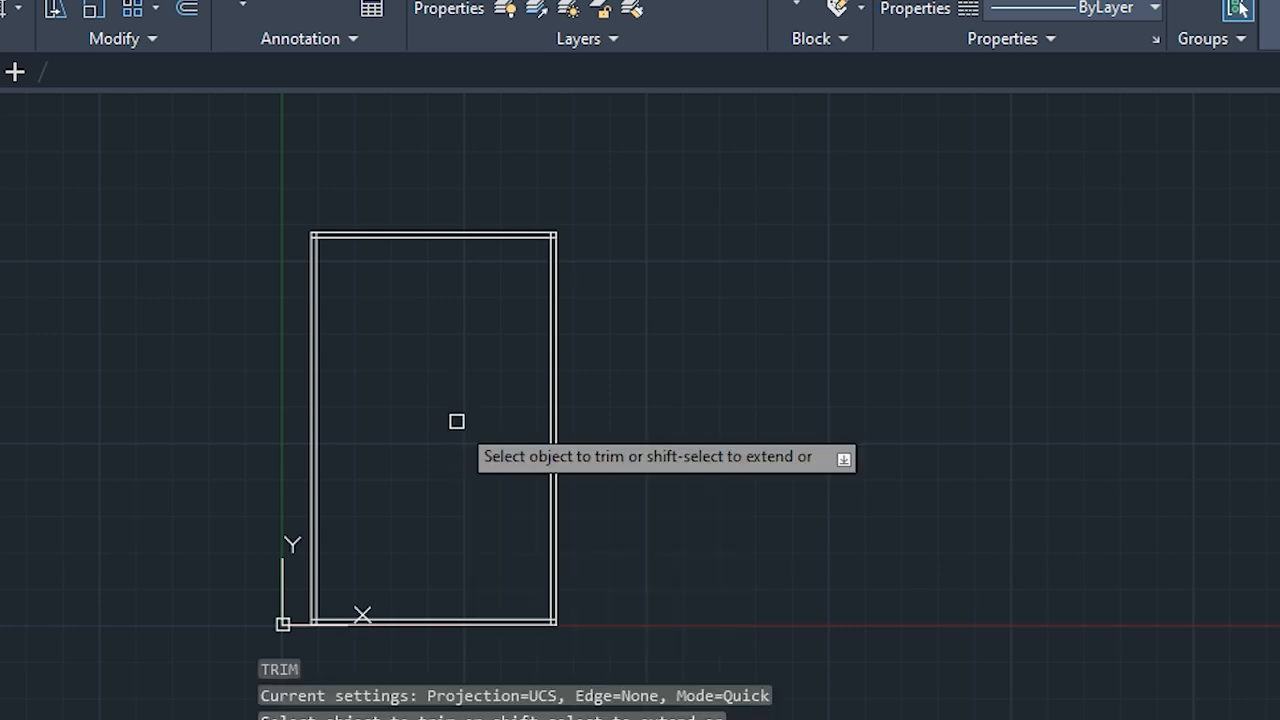
scroll(567, 321, up, 8)
middle_drag(302, 370, 414, 423)
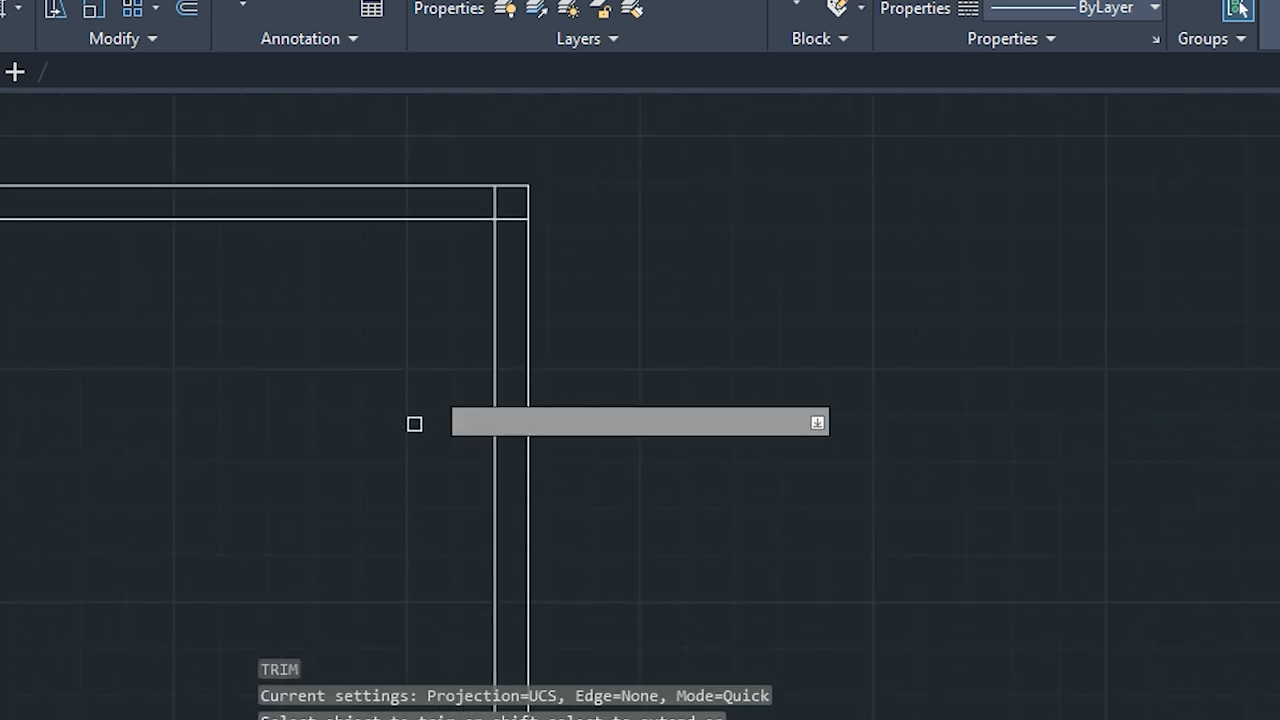
click(497, 205)
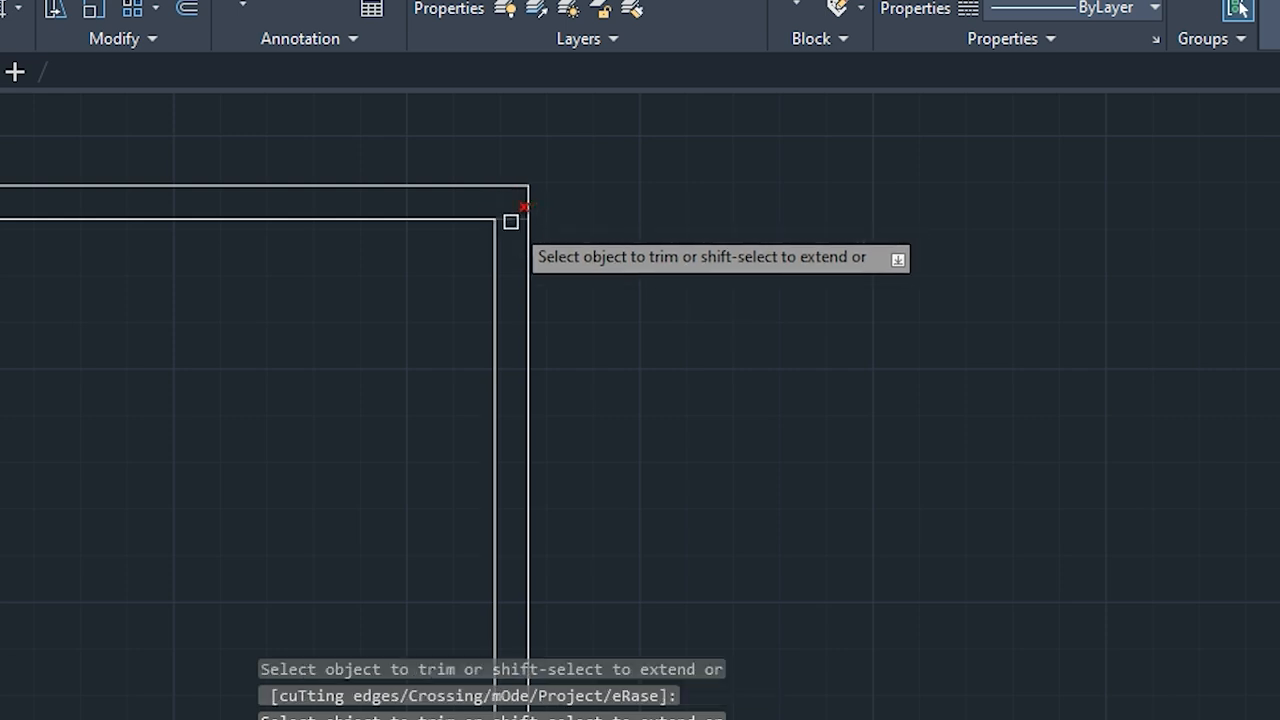
click(508, 221)
Trim the two overlapping inner line ends at the outline's upper-left corner
scroll(497, 225, down, 4)
middle_drag(276, 296, 719, 305)
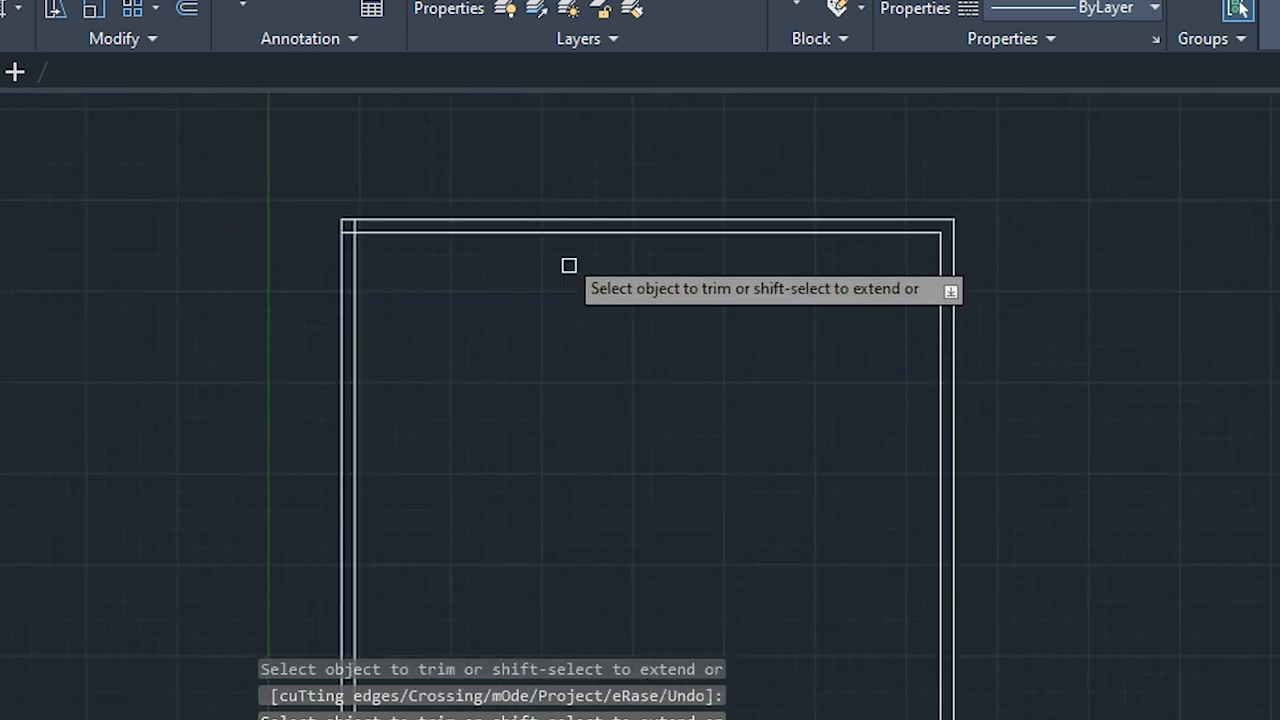
scroll(337, 235, up, 6)
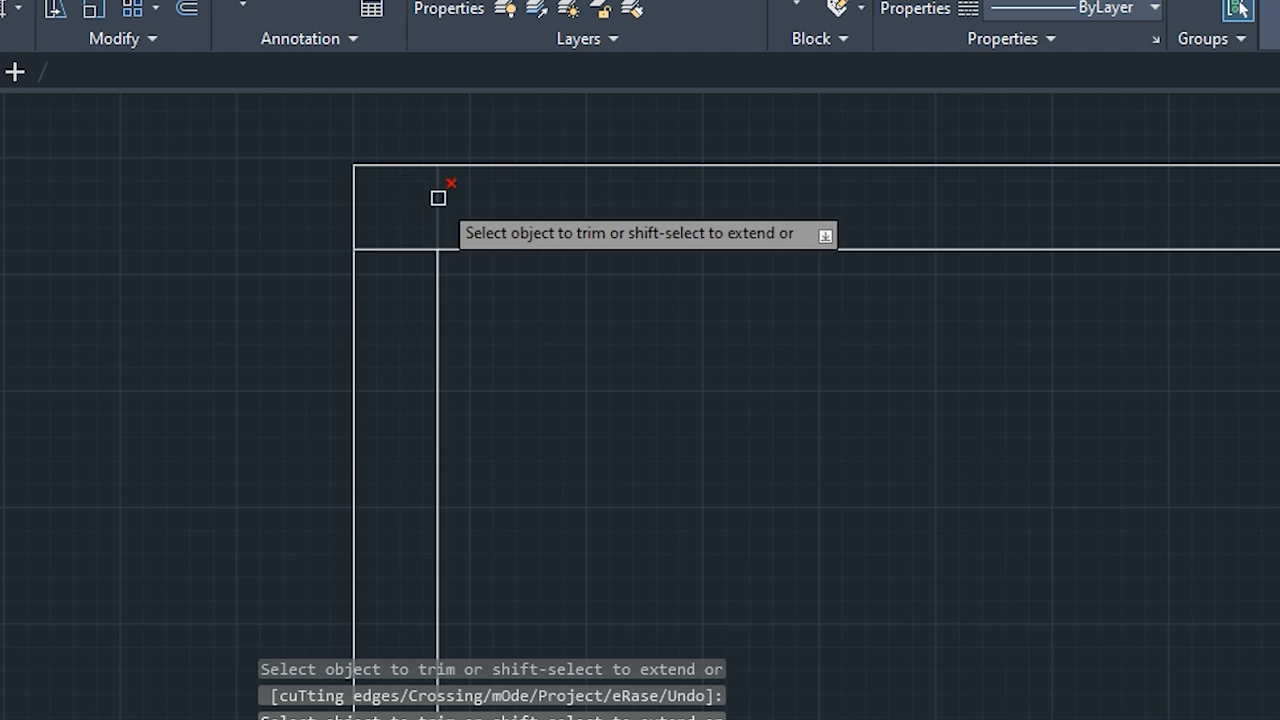
click(438, 198)
click(394, 249)
Trim the two overlapping inner line ends at the outline's lower-left corner
scroll(437, 299, down, 8)
middle_drag(686, 403, 621, 210)
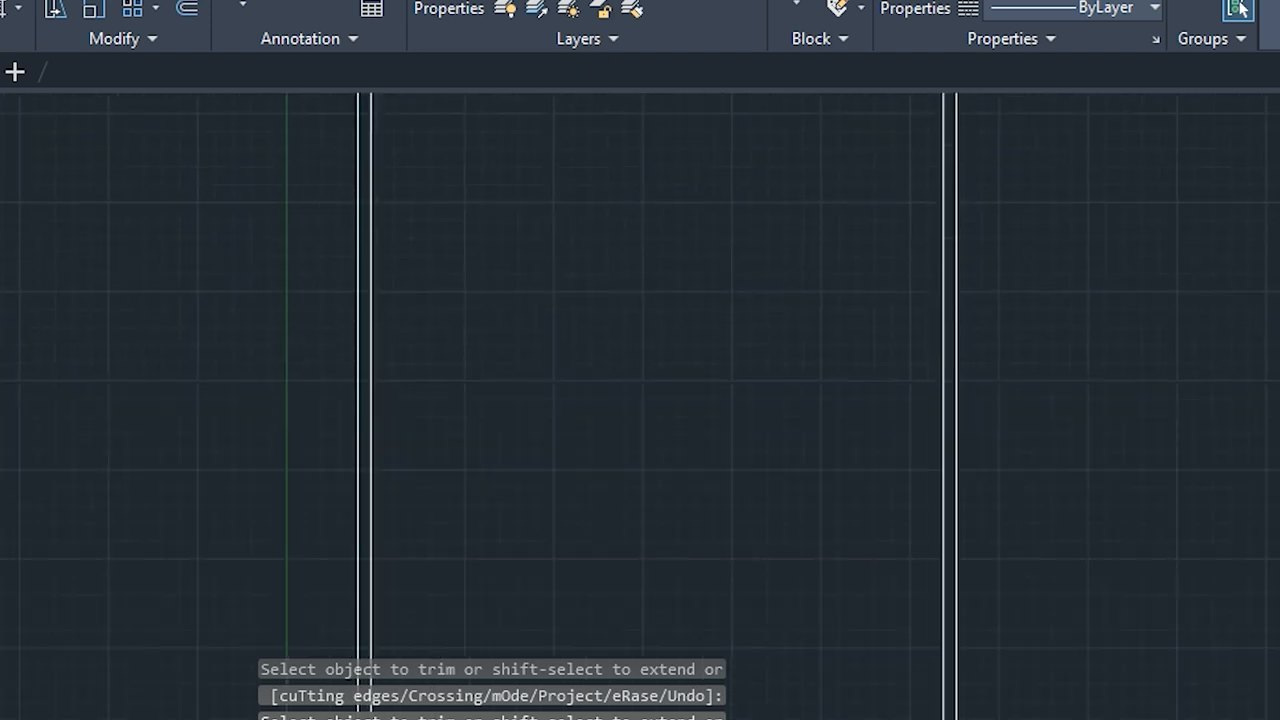
scroll(571, 457, down, 5)
middle_drag(571, 457, 534, 349)
scroll(594, 380, up, 8)
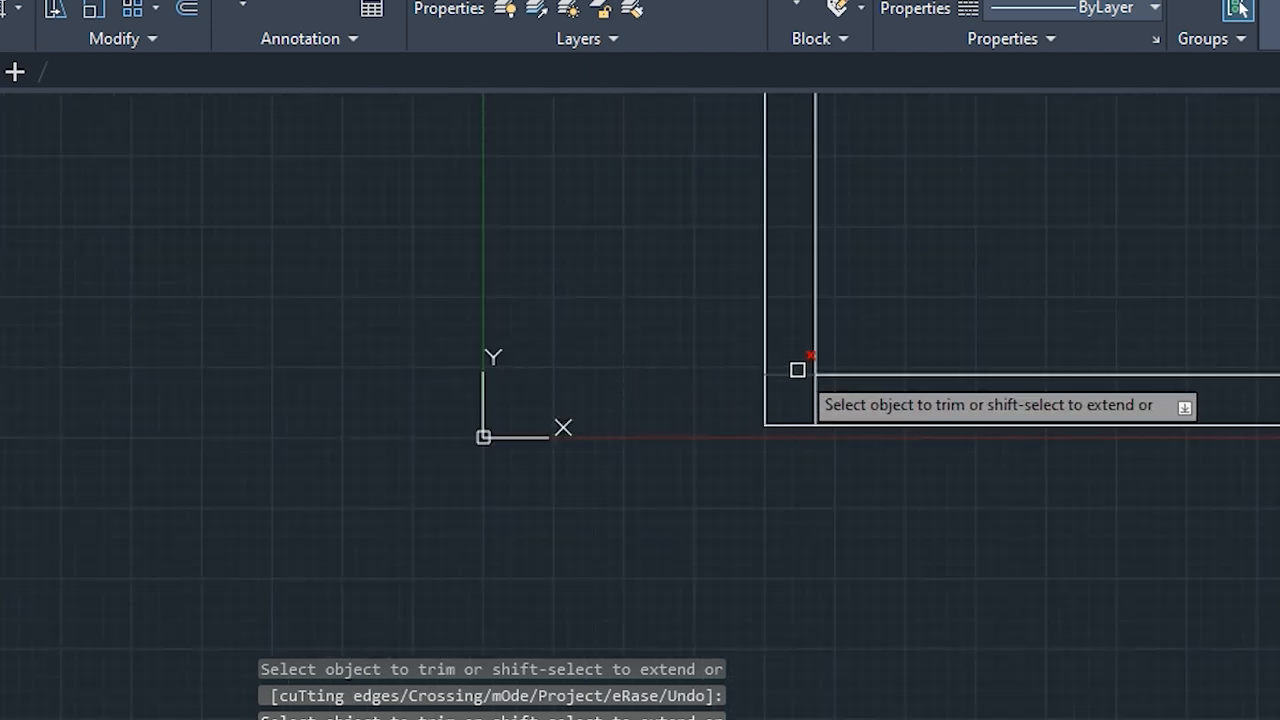
middle_drag(797, 370, 206, 380)
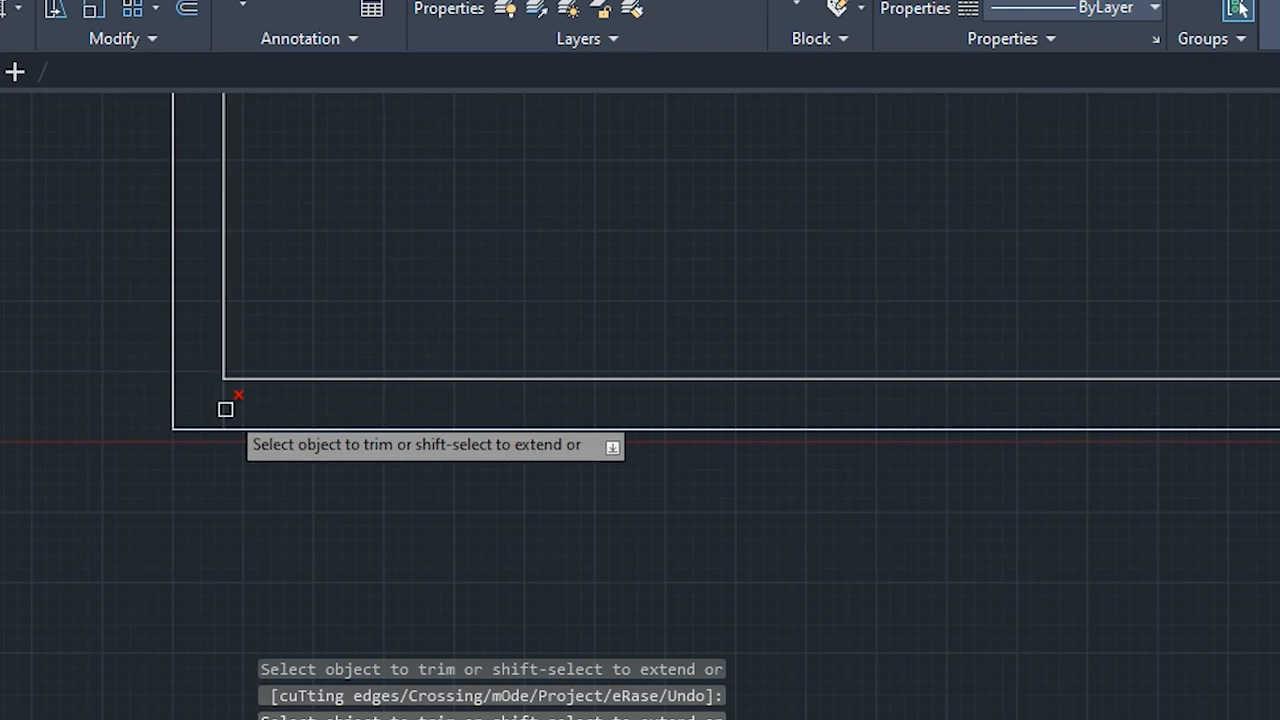
click(225, 409)
Trim the overlapping inner line ends at the outline's lower-right corner and end the Trim command
scroll(346, 398, down, 4)
middle_drag(750, 389, 0, 489)
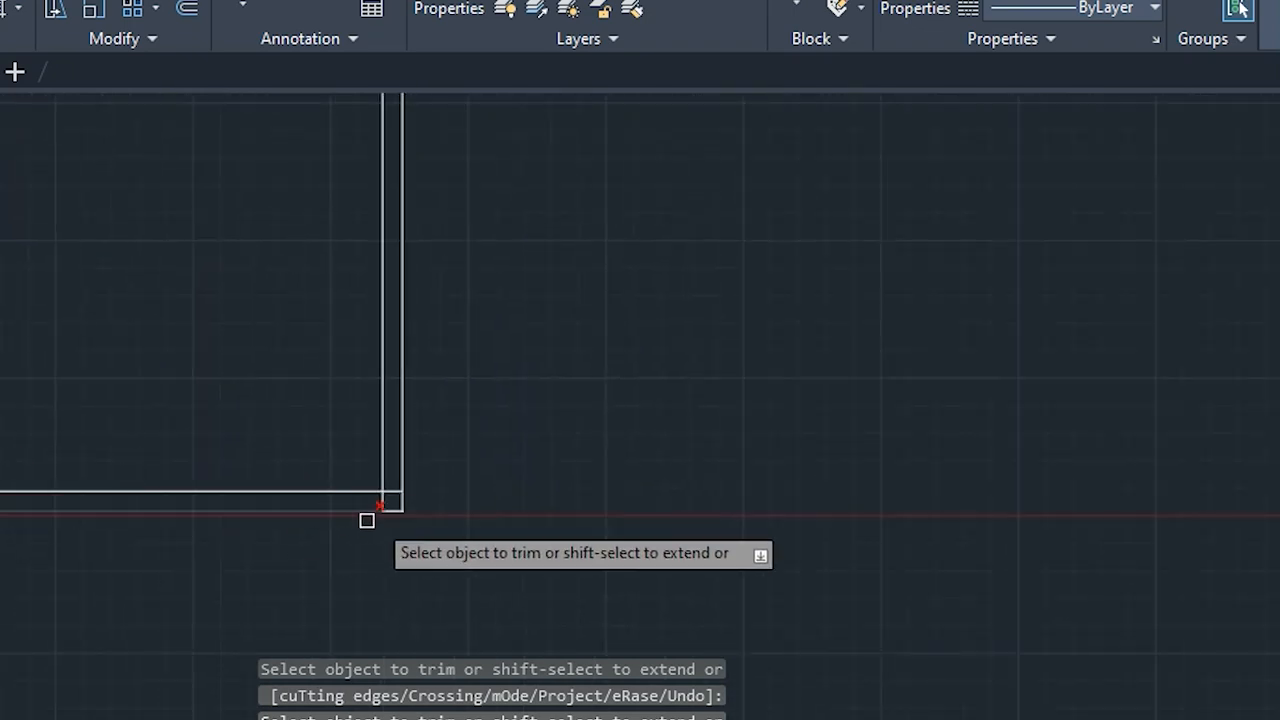
scroll(372, 490, up, 4)
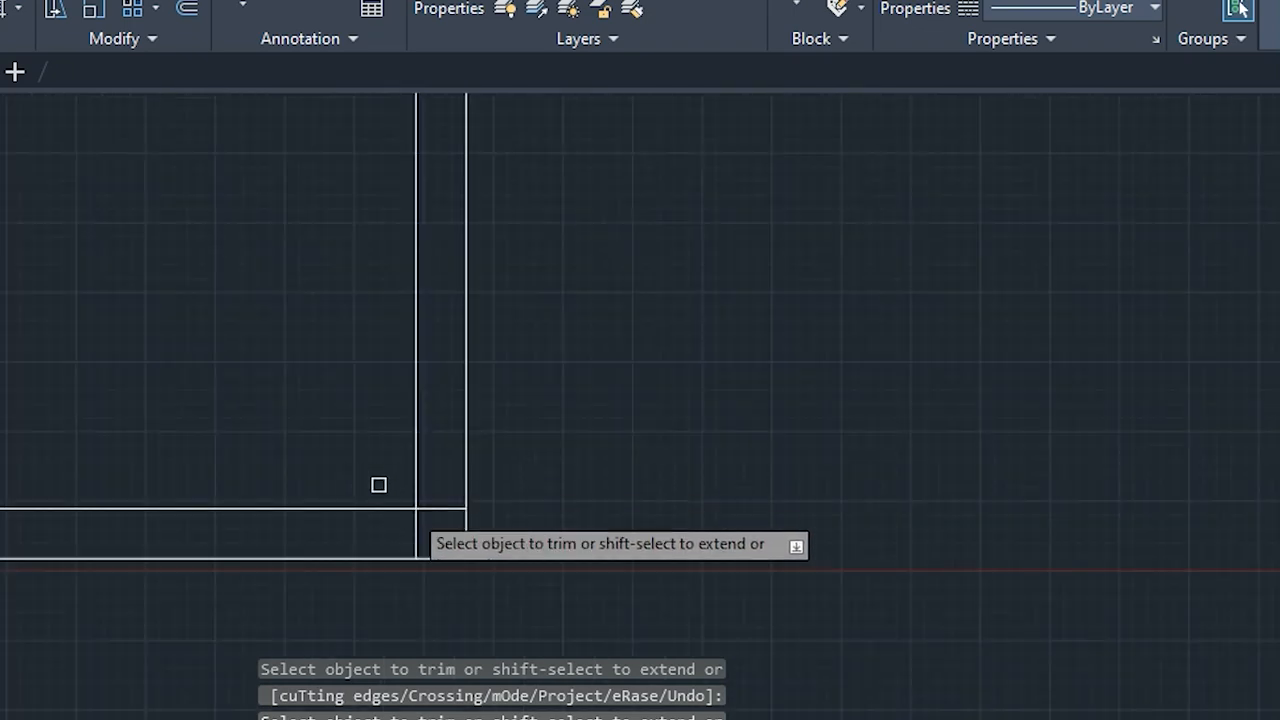
click(420, 522)
scroll(418, 528, down, 3)
scroll(247, 398, down, 3)
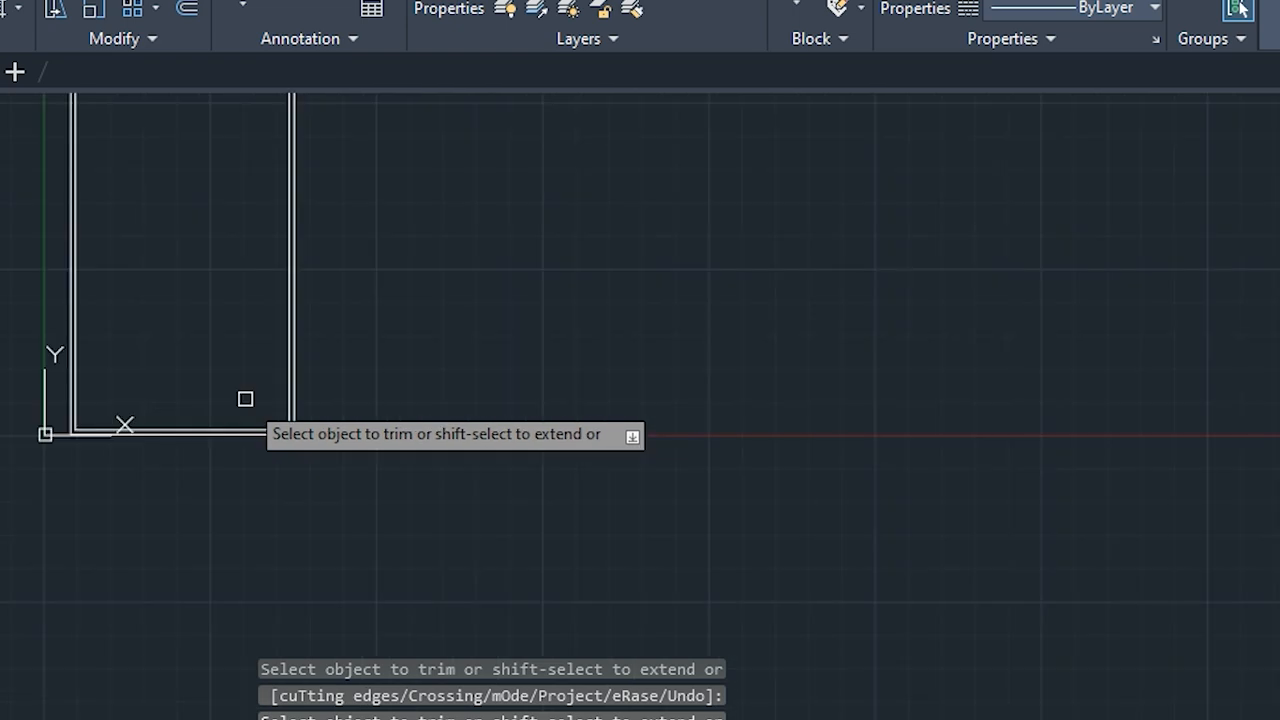
key(Escape)
key(Escape)
key(Escape)
Offset the outline's inner right wall line 15' toward the inside of the plan
mouse_move(246, 397)
middle_down()
mouse_move(266, 463)
mouse_move(434, 597)
mouse_move(457, 494)
mouse_move(487, 440)
middle_up()
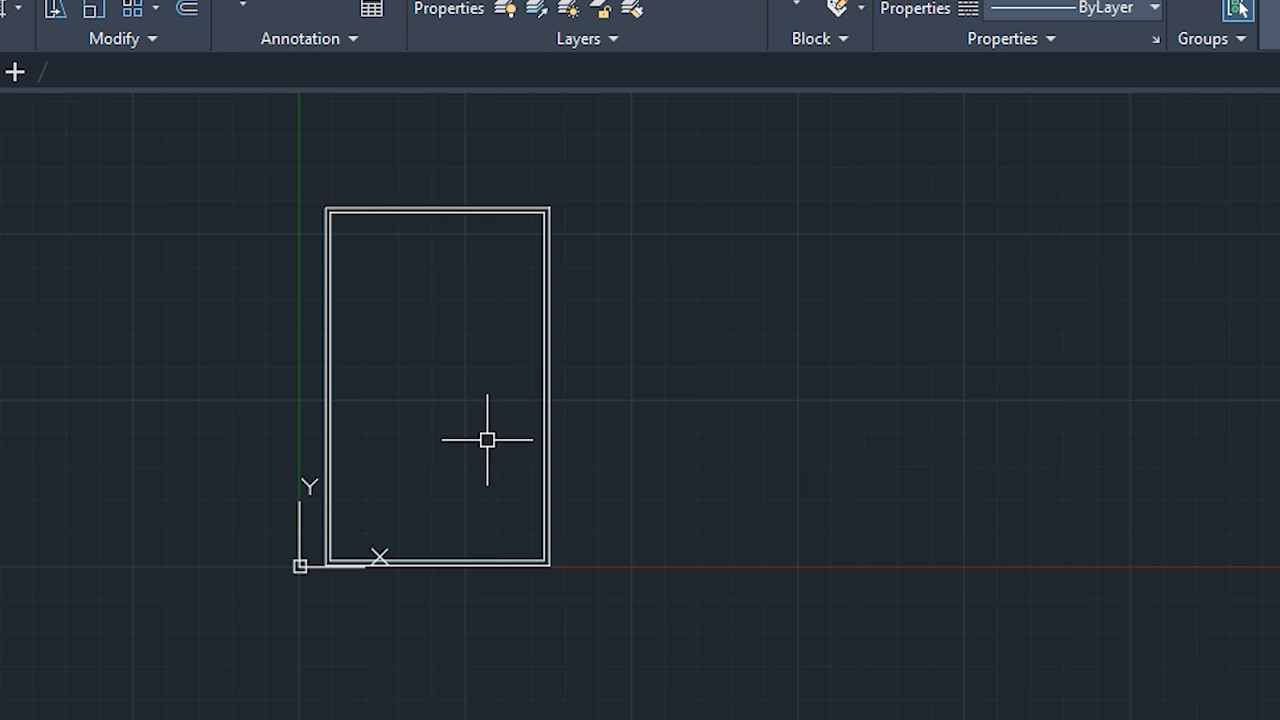
text(off)
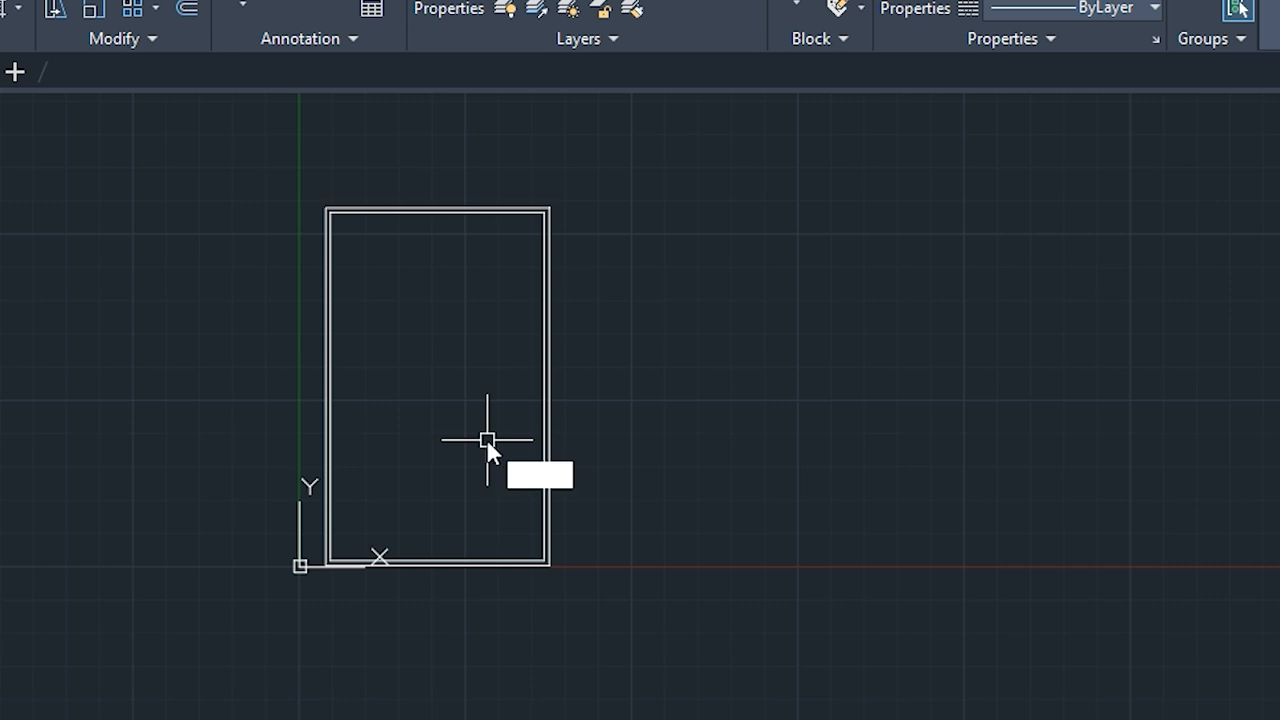
key(Return)
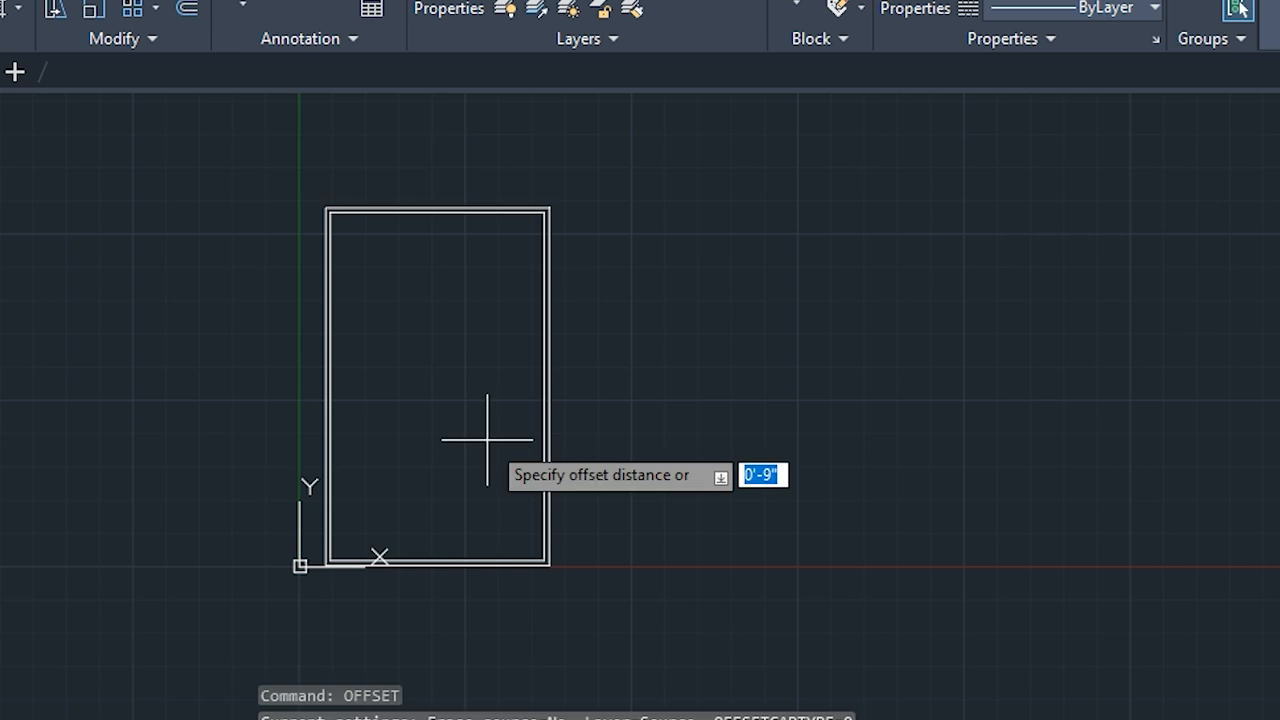
text(15')
key(Return)
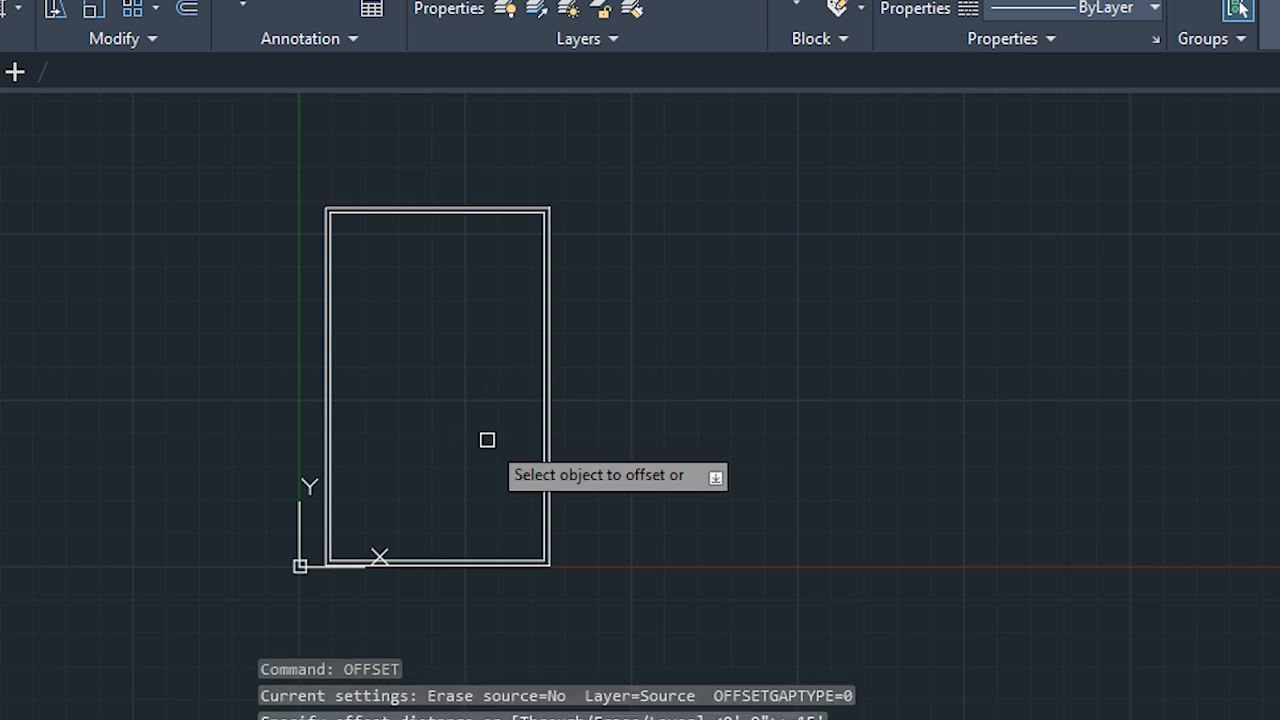
scroll(495, 400, up, 2)
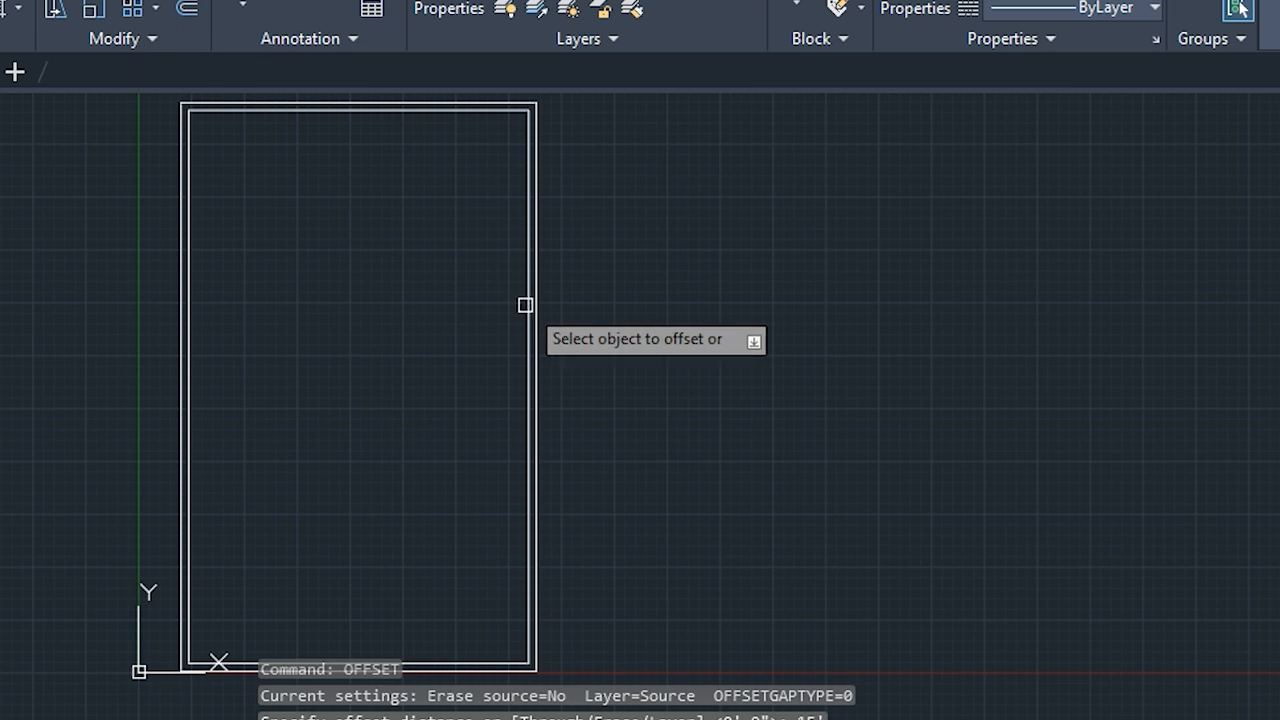
click(526, 198)
click(455, 220)
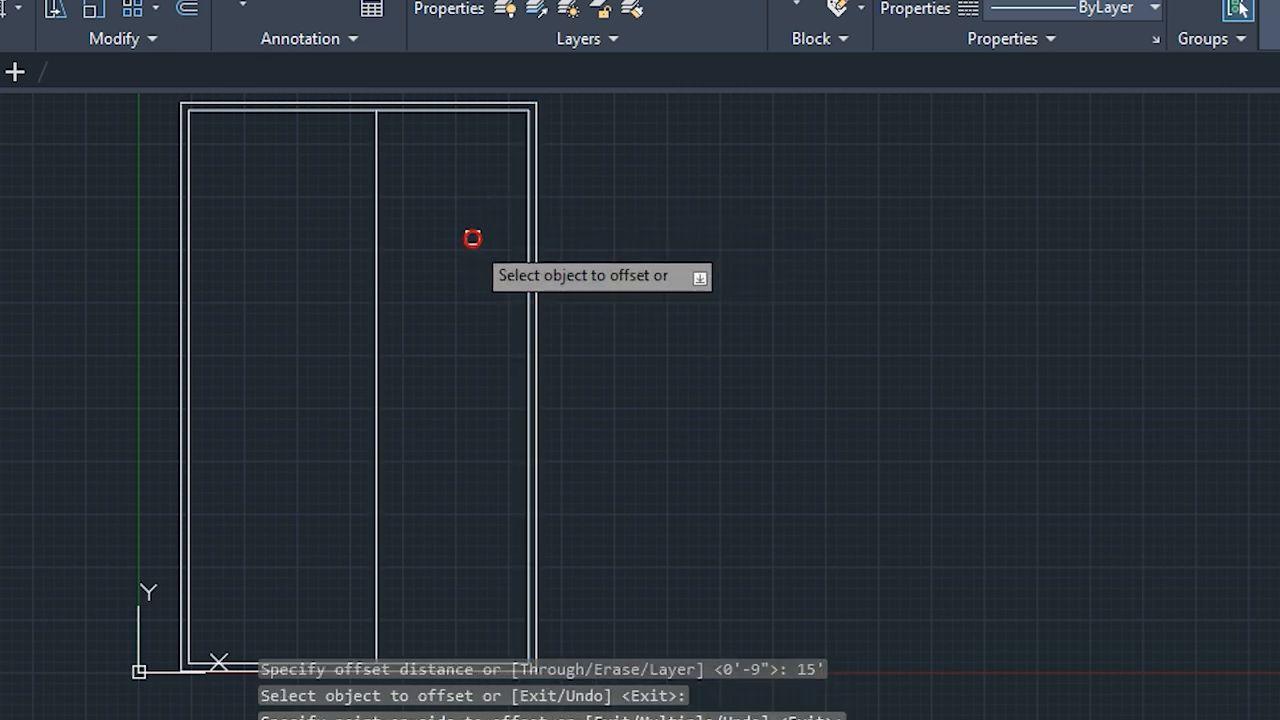
scroll(440, 260, down, 2)
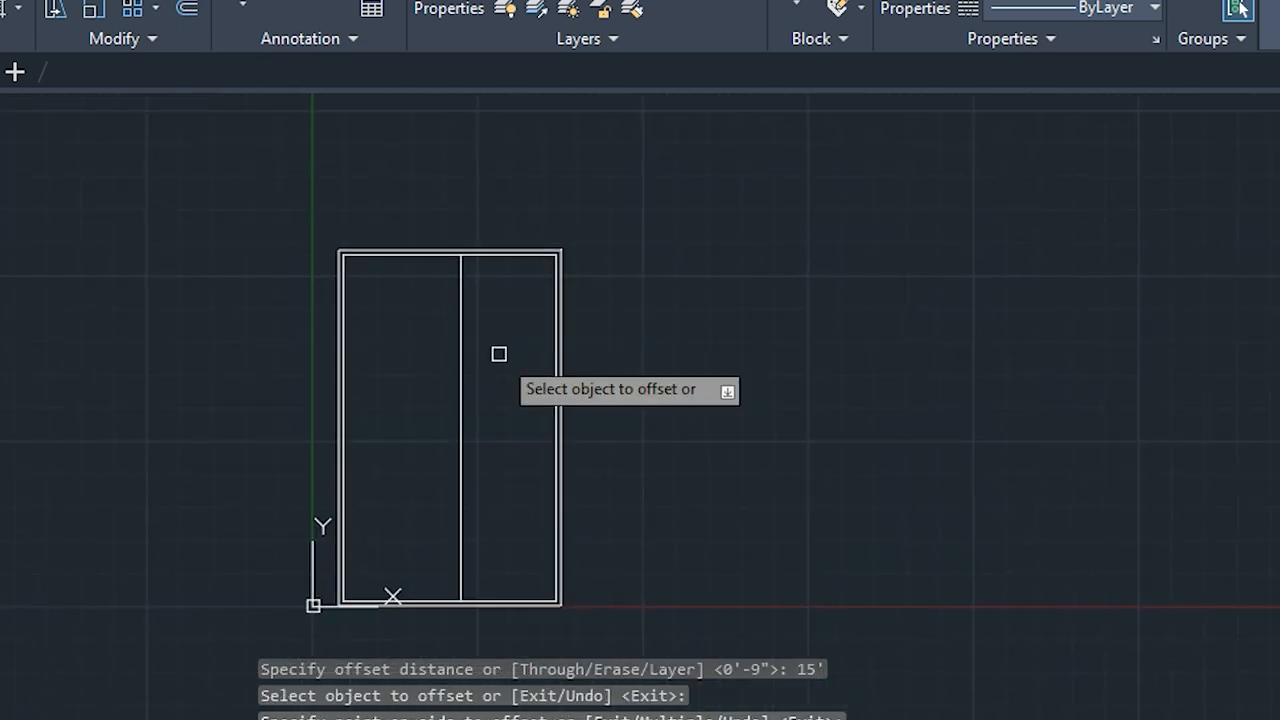
key(Escape)
key(Escape)
key(Escape)
key(Escape)
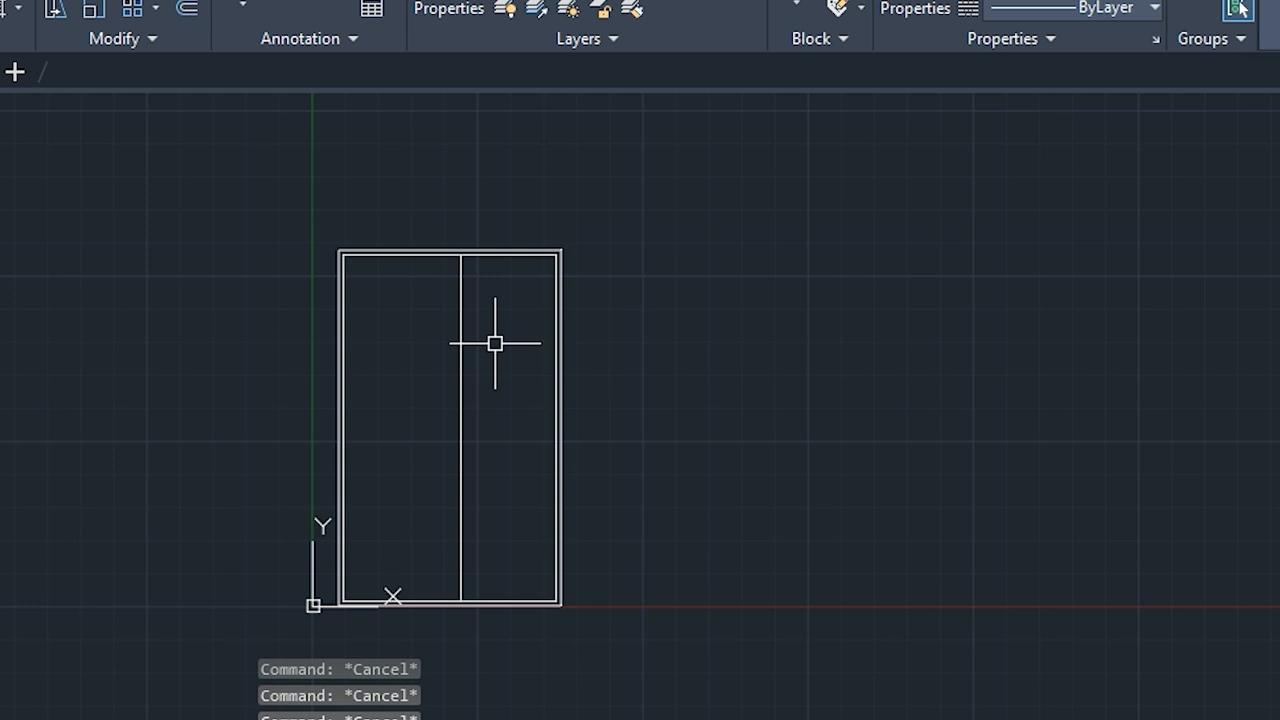
Offset the outline's inner top wall line 13' downward into the plan
text(of)
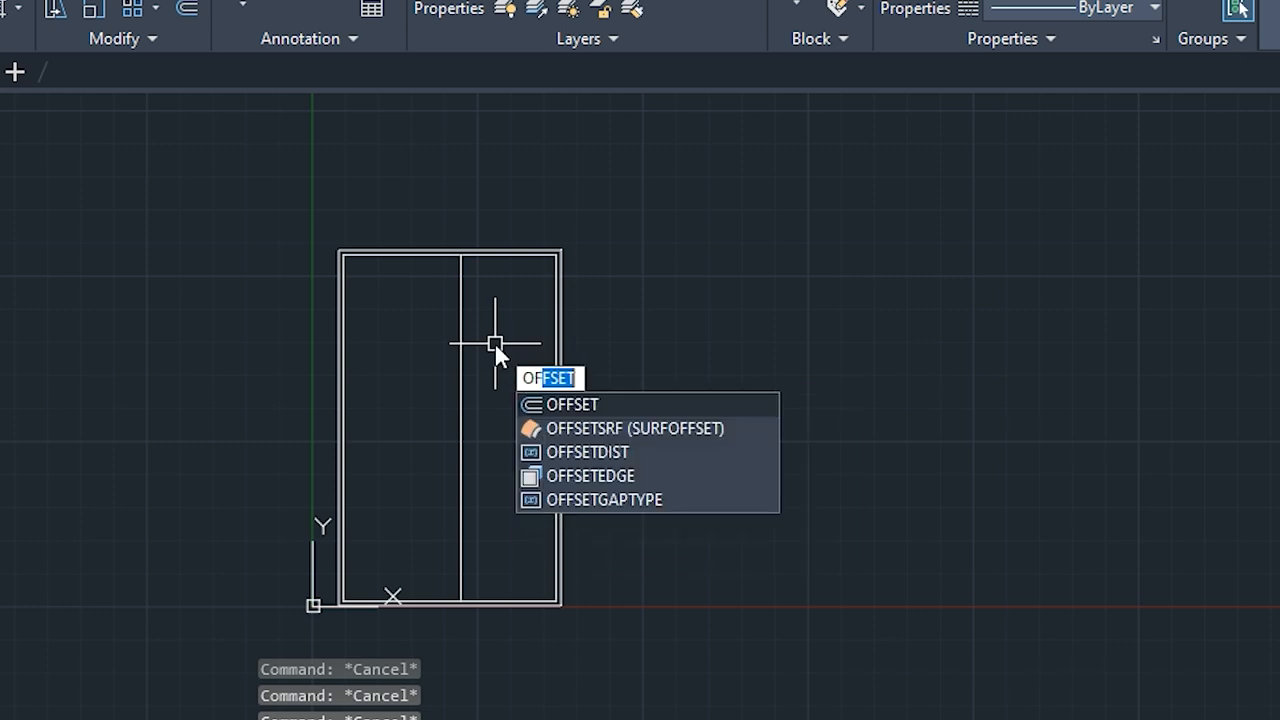
key(Return)
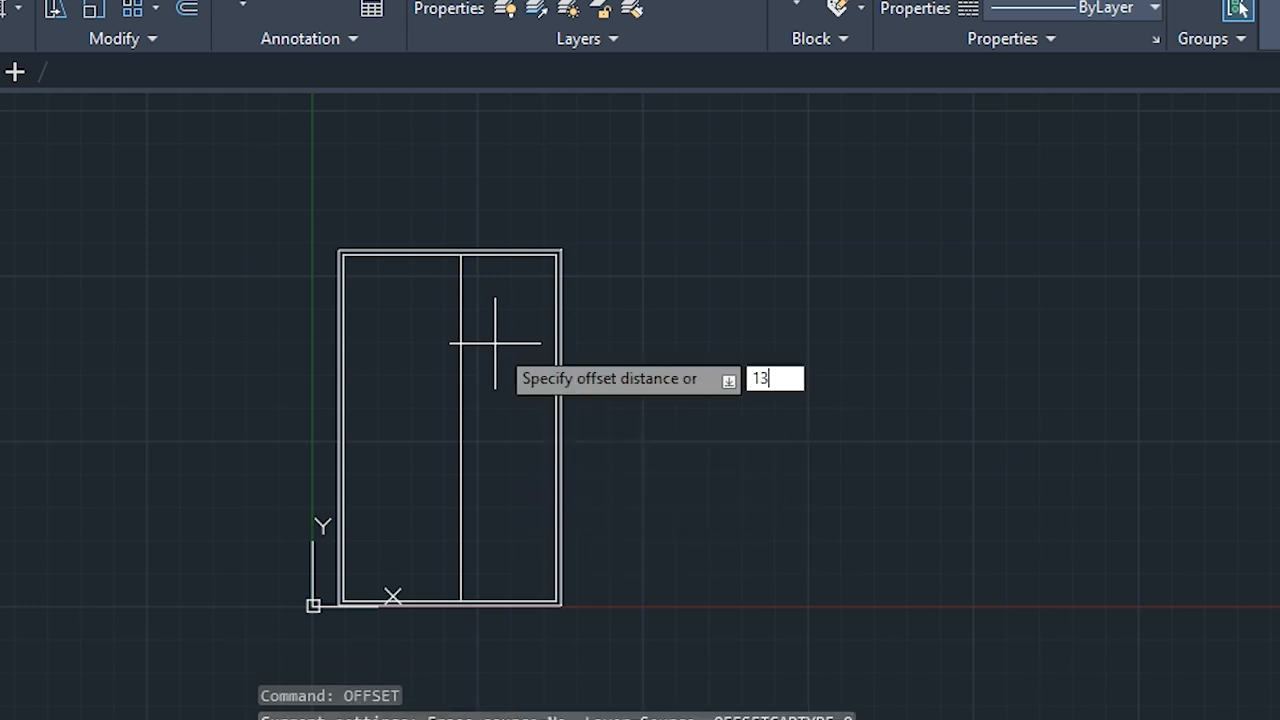
key(Return)
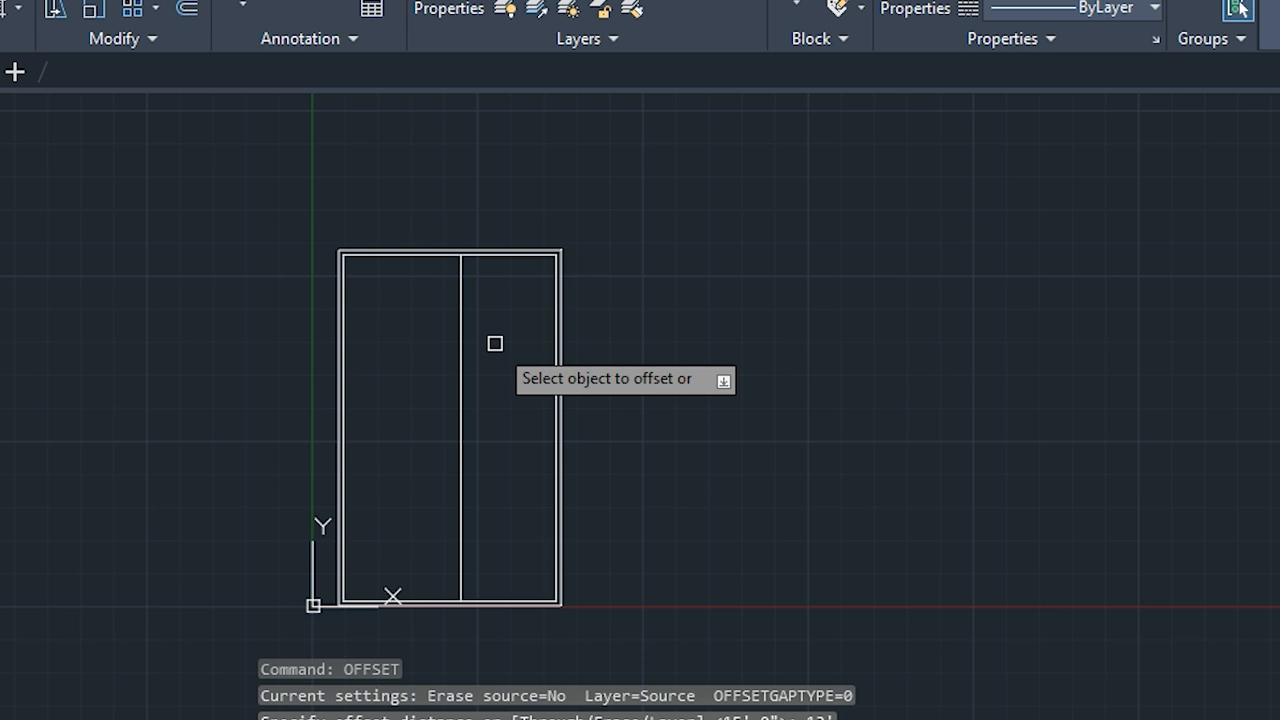
scroll(500, 330, up, 6)
scroll(469, 223, down, 4)
mouse_move(469, 223)
middle_down()
mouse_move(480, 409)
mouse_move(458, 301)
middle_up()
click(463, 319)
click(457, 428)
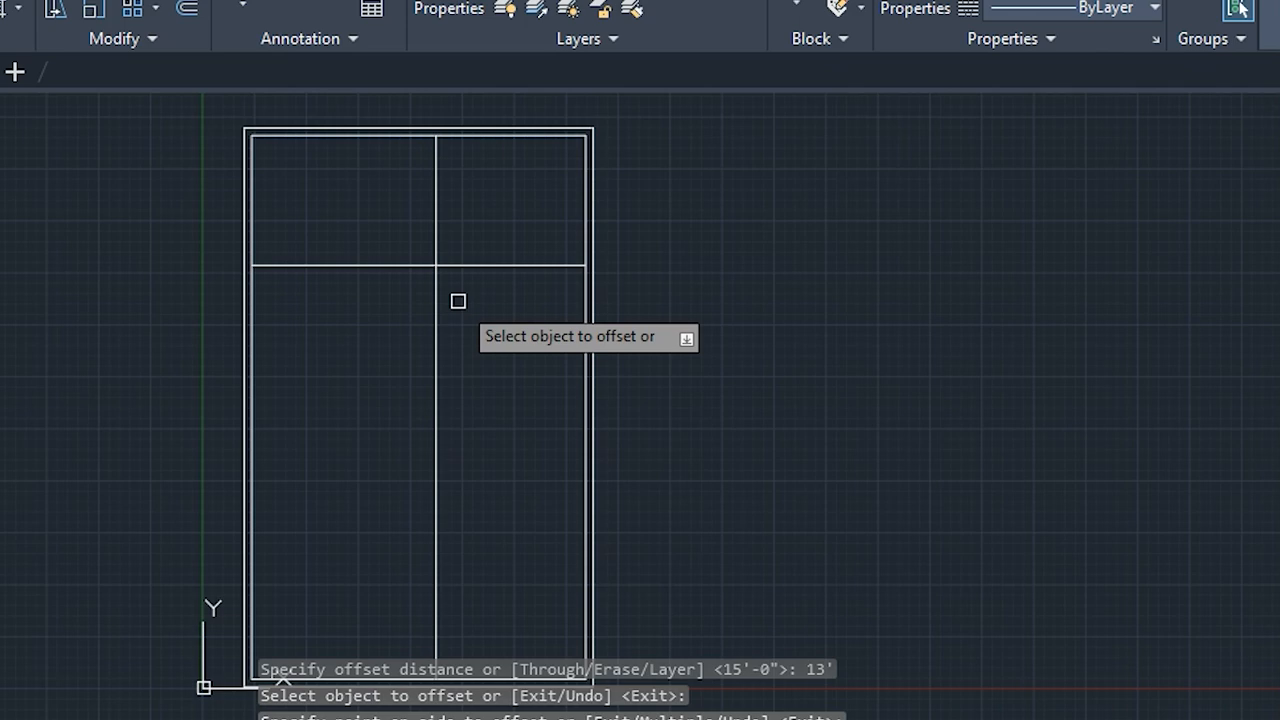
key(Escape)
key(Escape)
key(Escape)
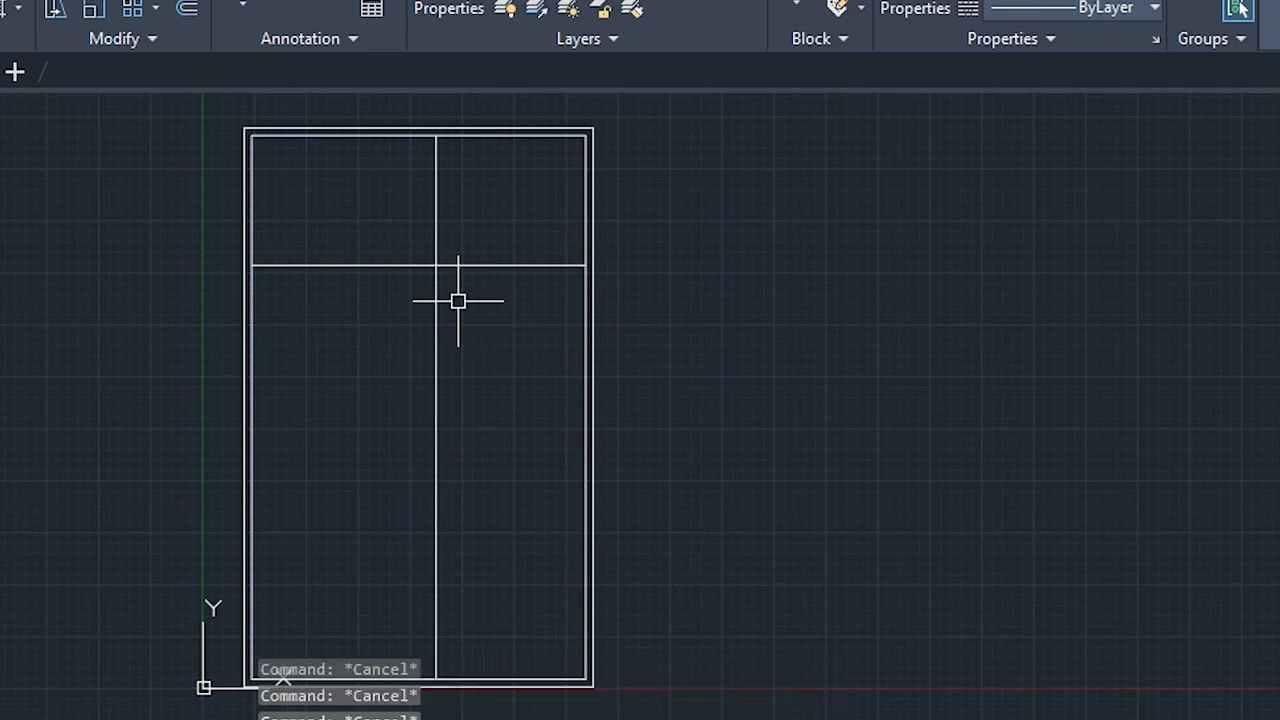
Trim the vertical line below the crossing and the horizontal line left of it, leaving a room in the upper-right corner
text(tr)
key(Return)
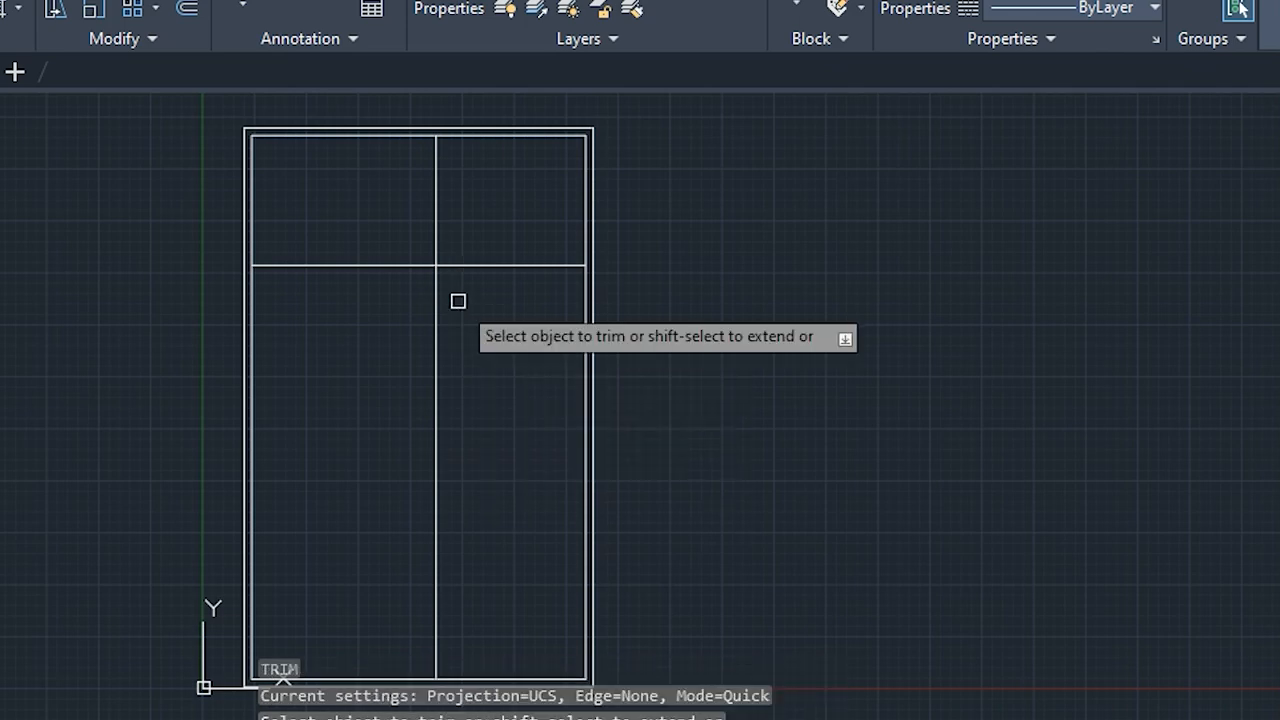
click(438, 318)
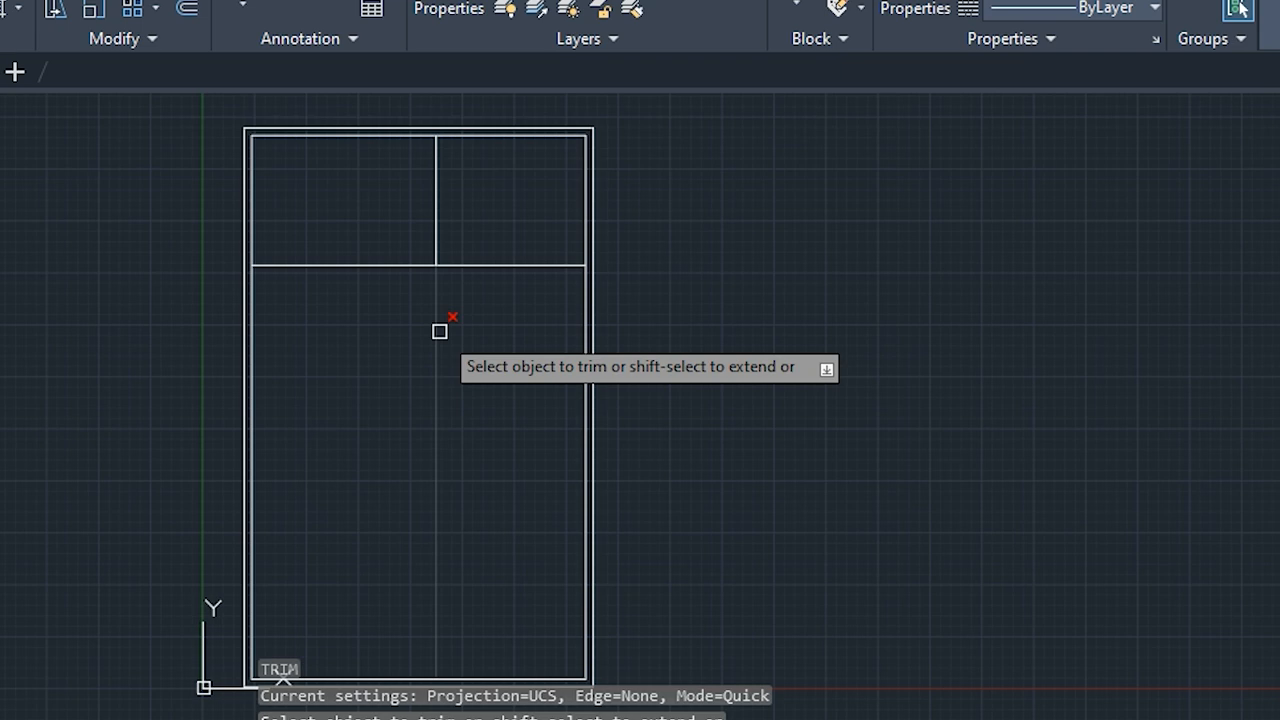
click(396, 266)
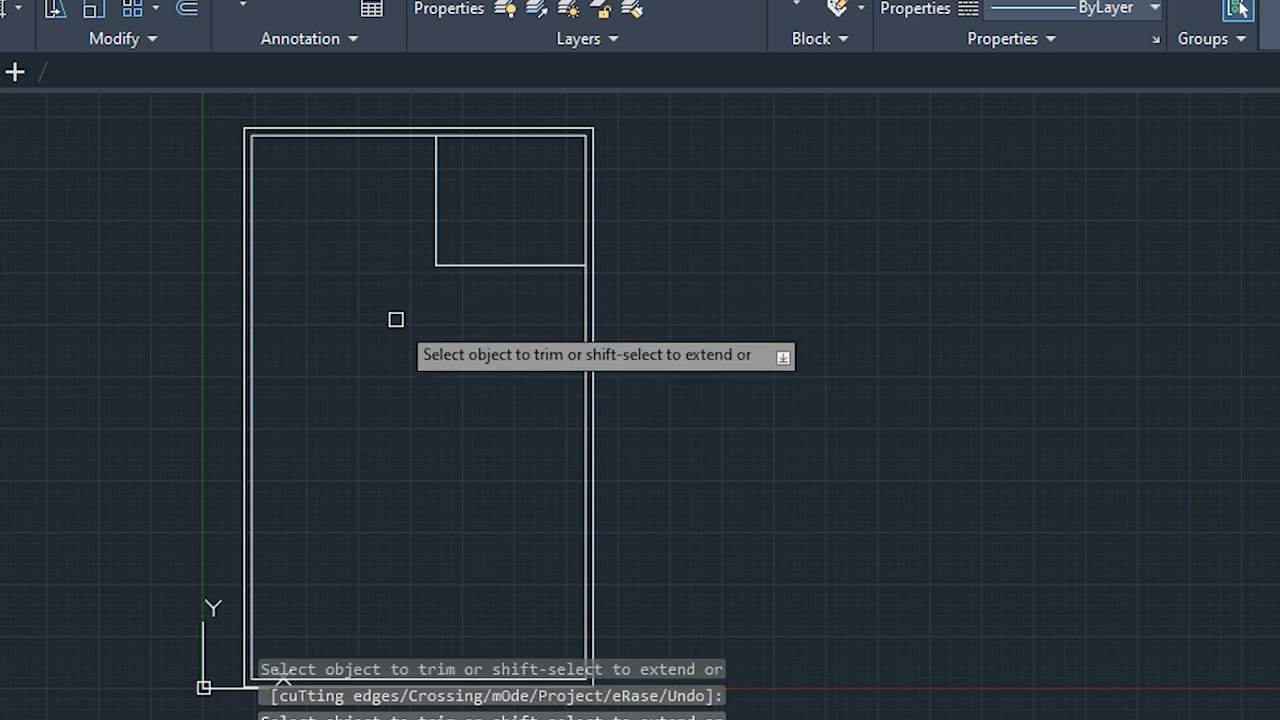
key(Escape)
key(Escape)
key(Escape)
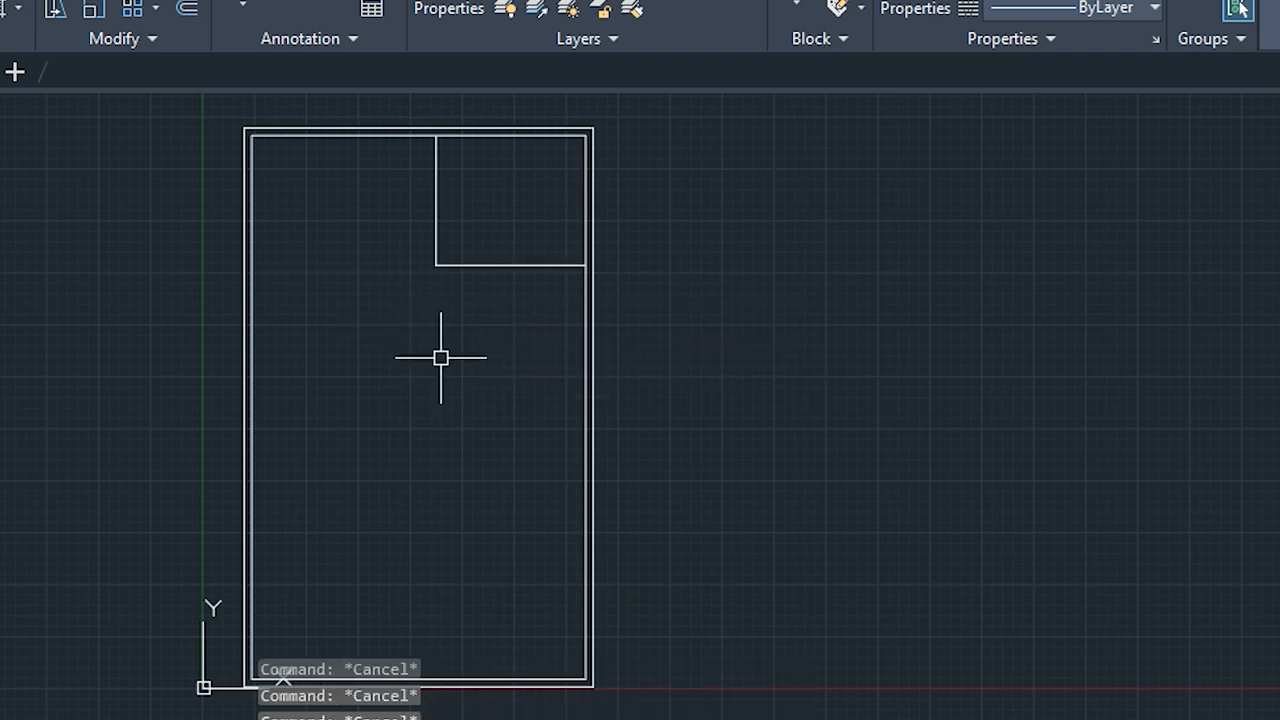
Offset the upper-right room's left partition line 9" toward the inside of the room
middle_drag(454, 516, 443, 629)
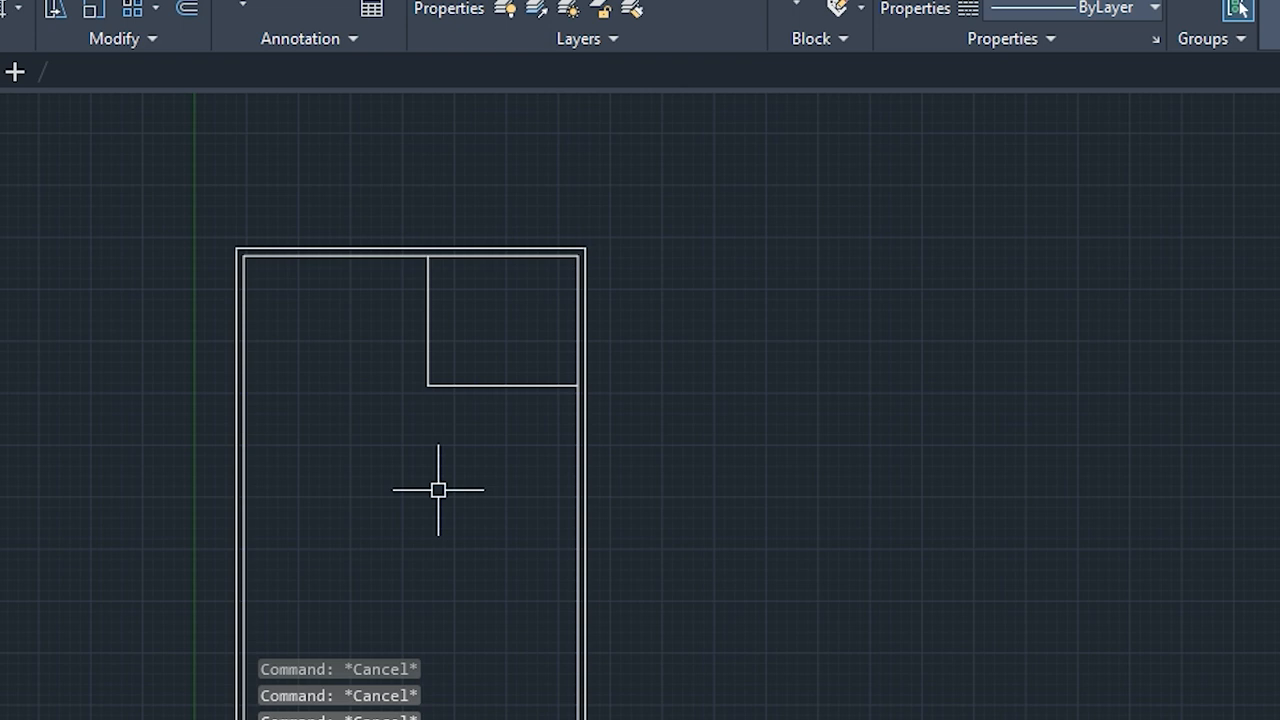
key(Return)
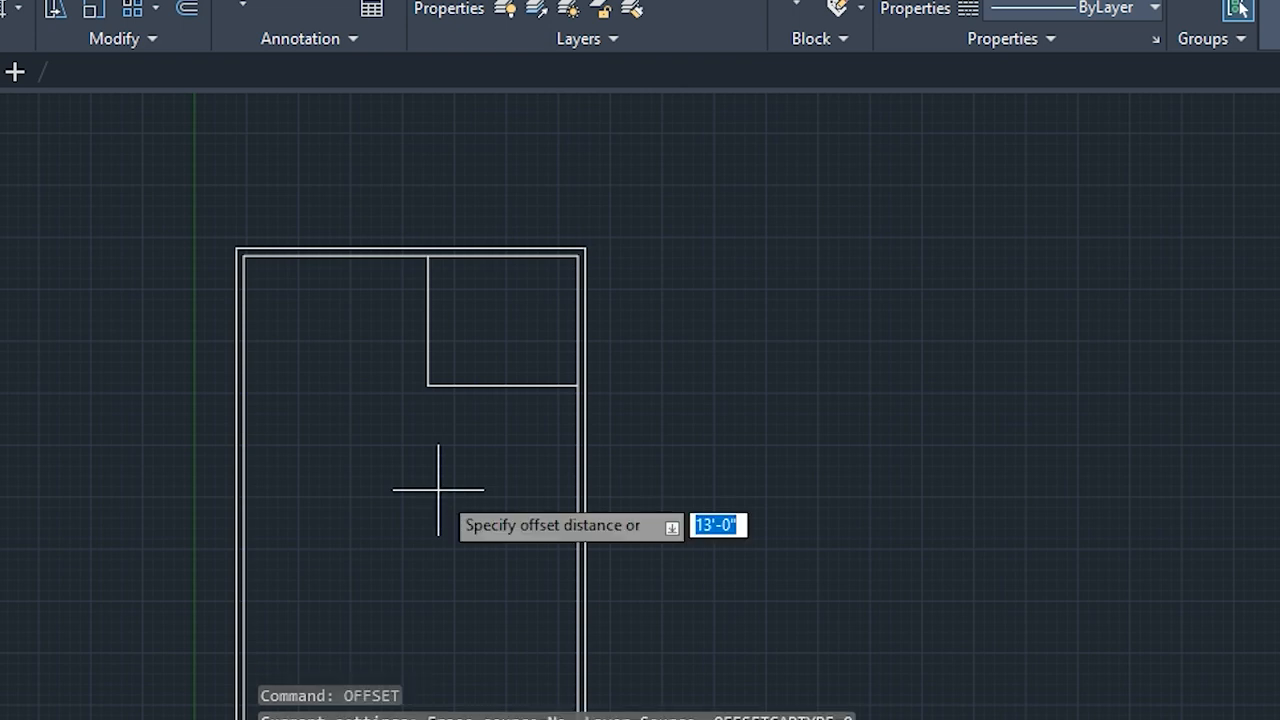
key(Return)
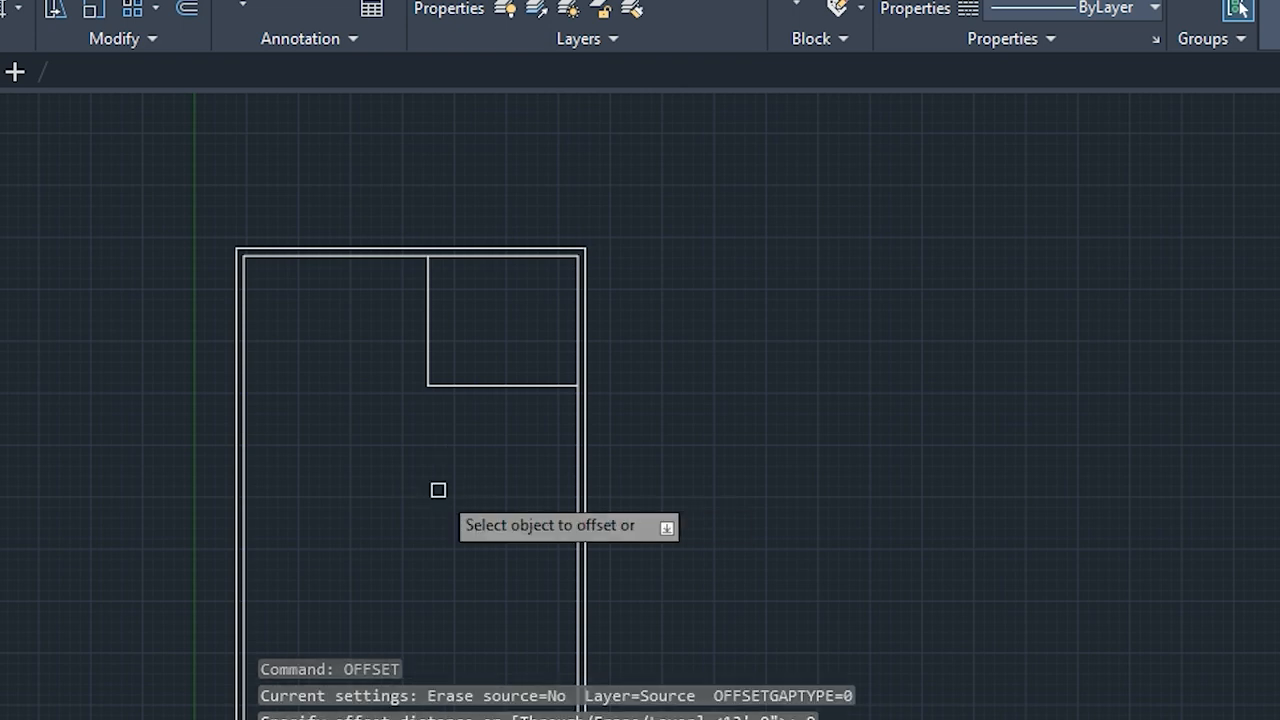
scroll(428, 351, up, 2)
click(424, 355)
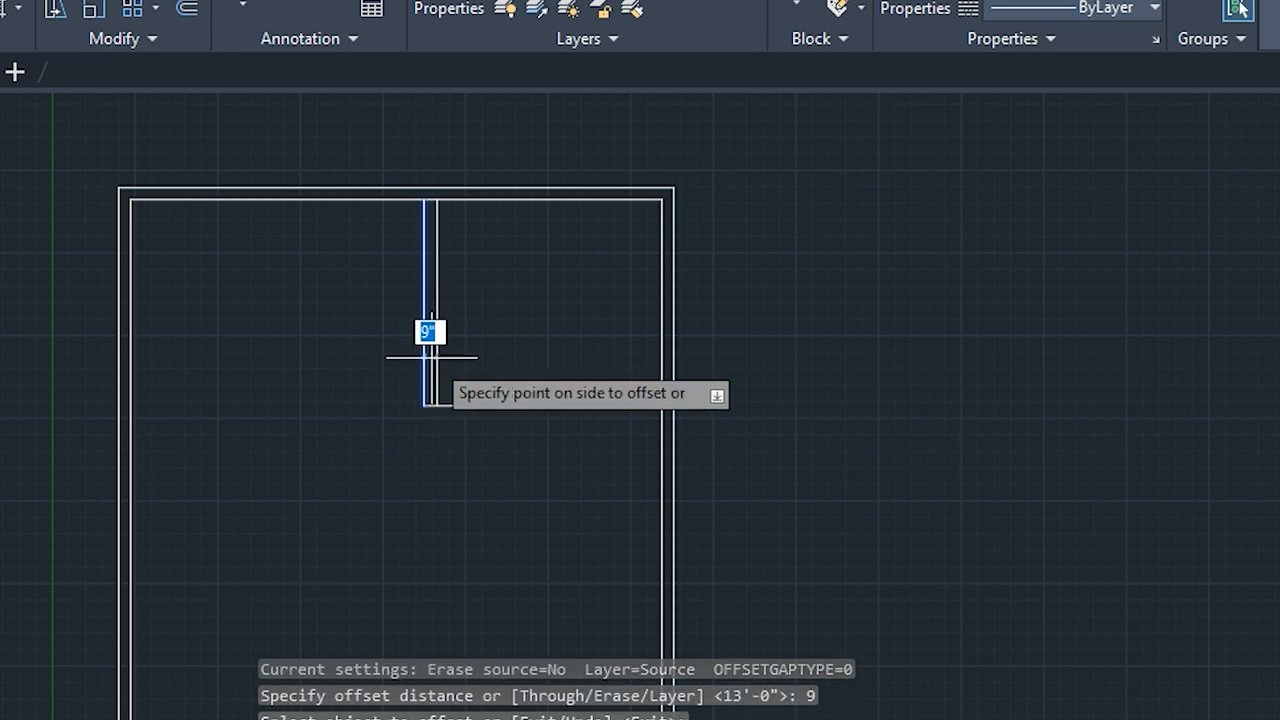
click(433, 357)
Offset the upper-right room's bottom partition line 9" upward into the room and end the Offset command
click(456, 404)
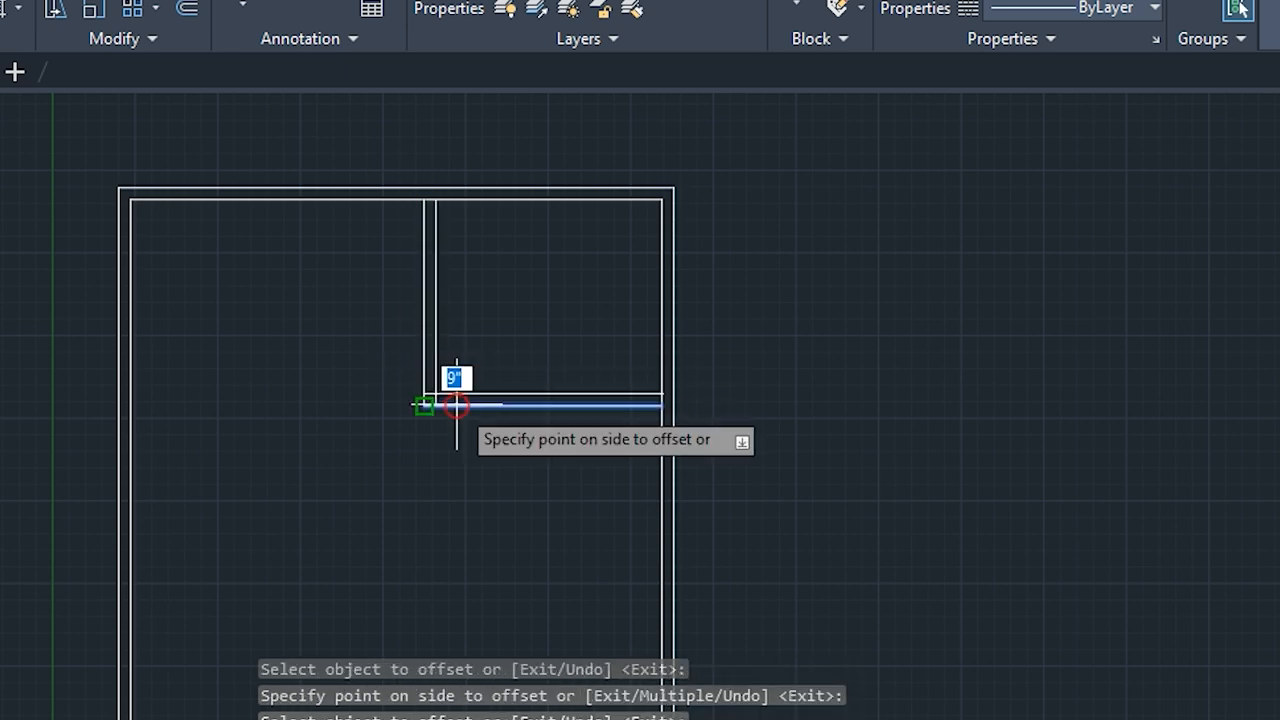
click(457, 378)
scroll(457, 385, up, 2)
middle_drag(457, 395, 458, 531)
key(Escape)
key(Escape)
key(Escape)
key(Escape)
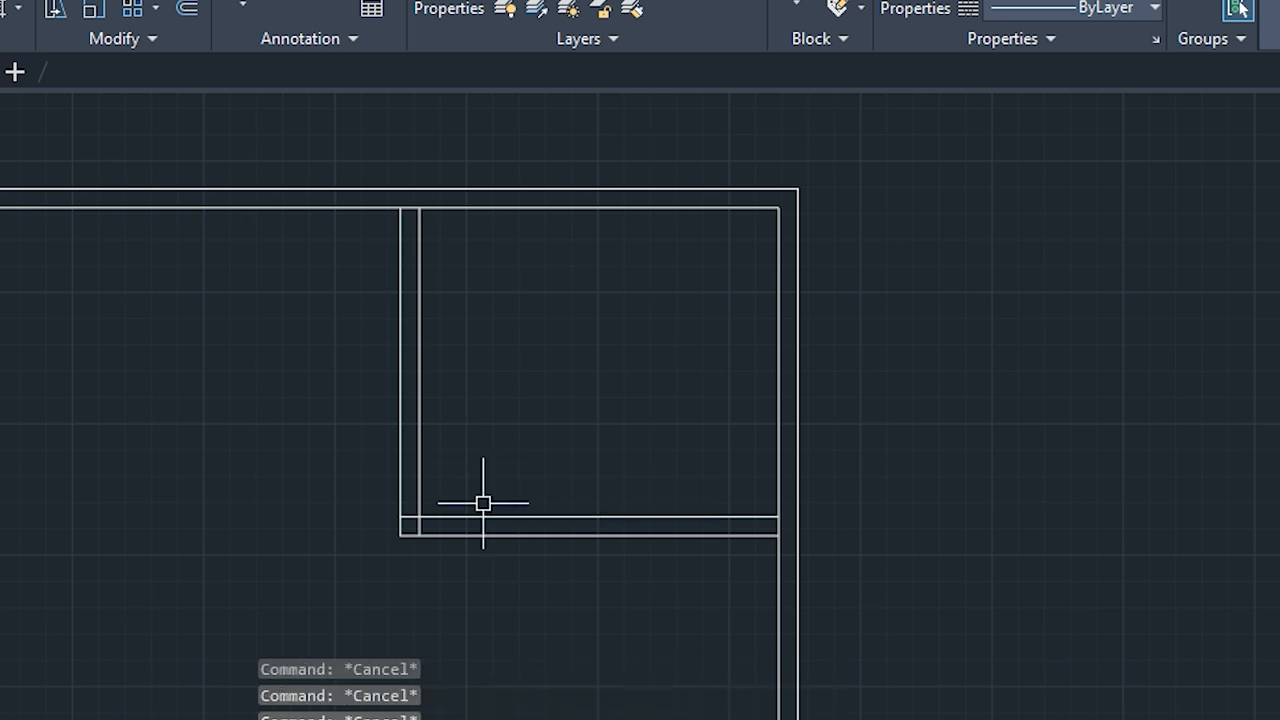
Trim the overlapping segments at the upper-right room's lower-left corner and where its partitions meet the outer walls
key(Return)
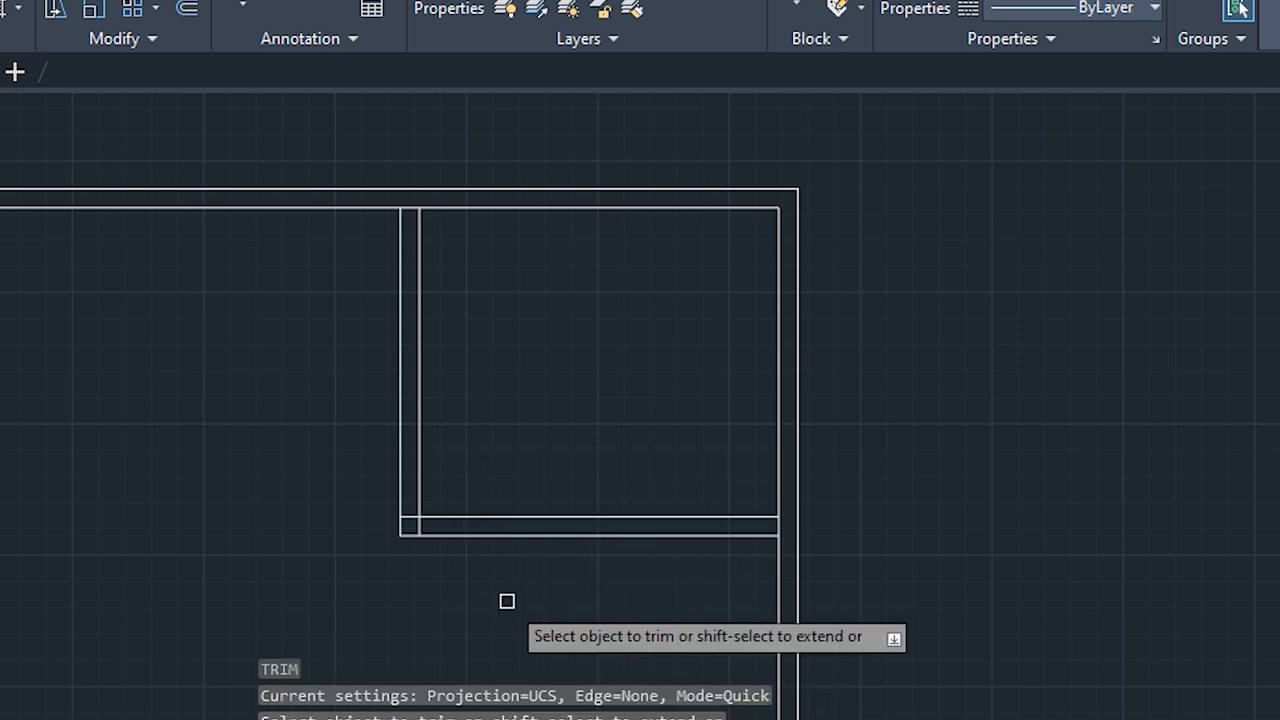
scroll(775, 520, up, 2)
click(768, 520)
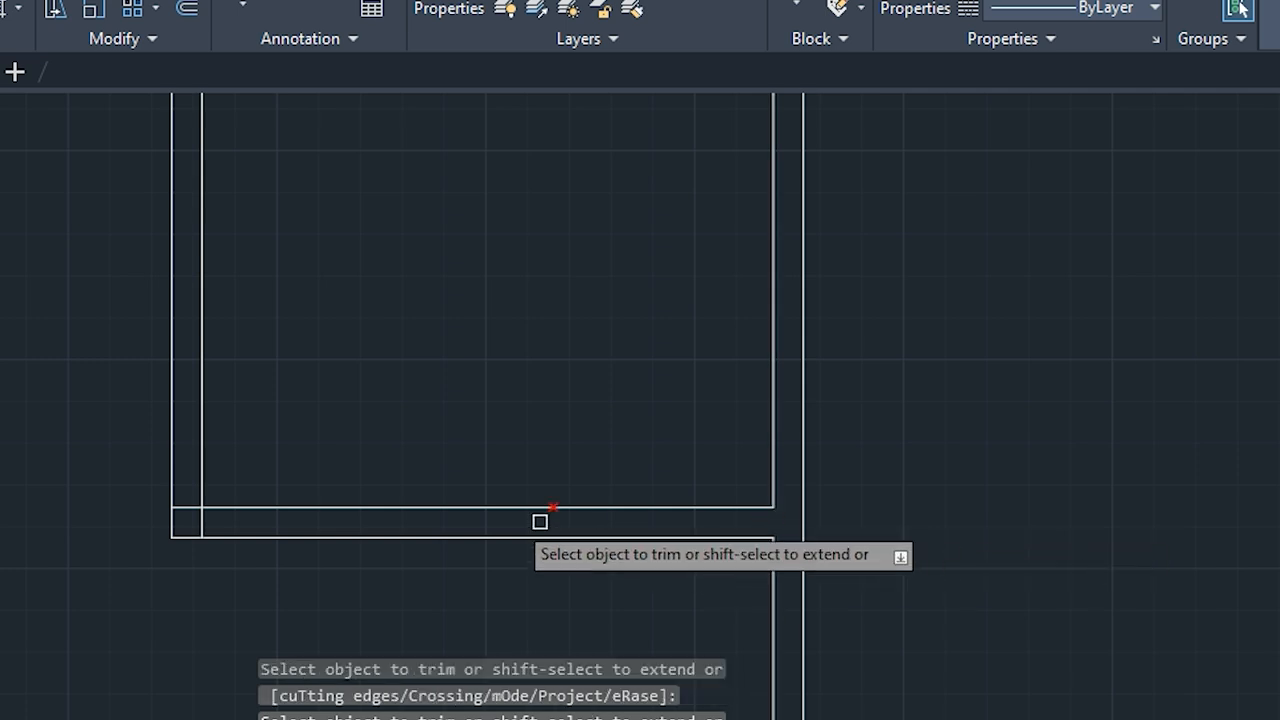
click(189, 507)
click(203, 522)
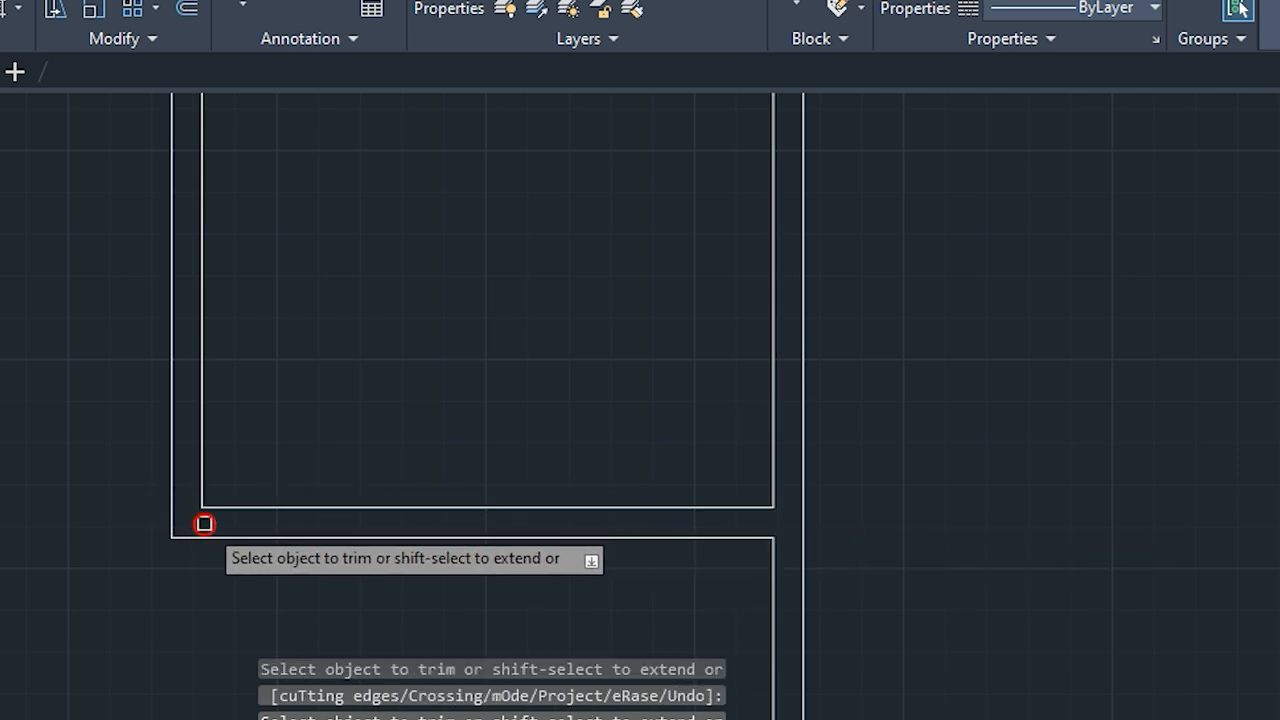
middle_drag(177, 482, 205, 719)
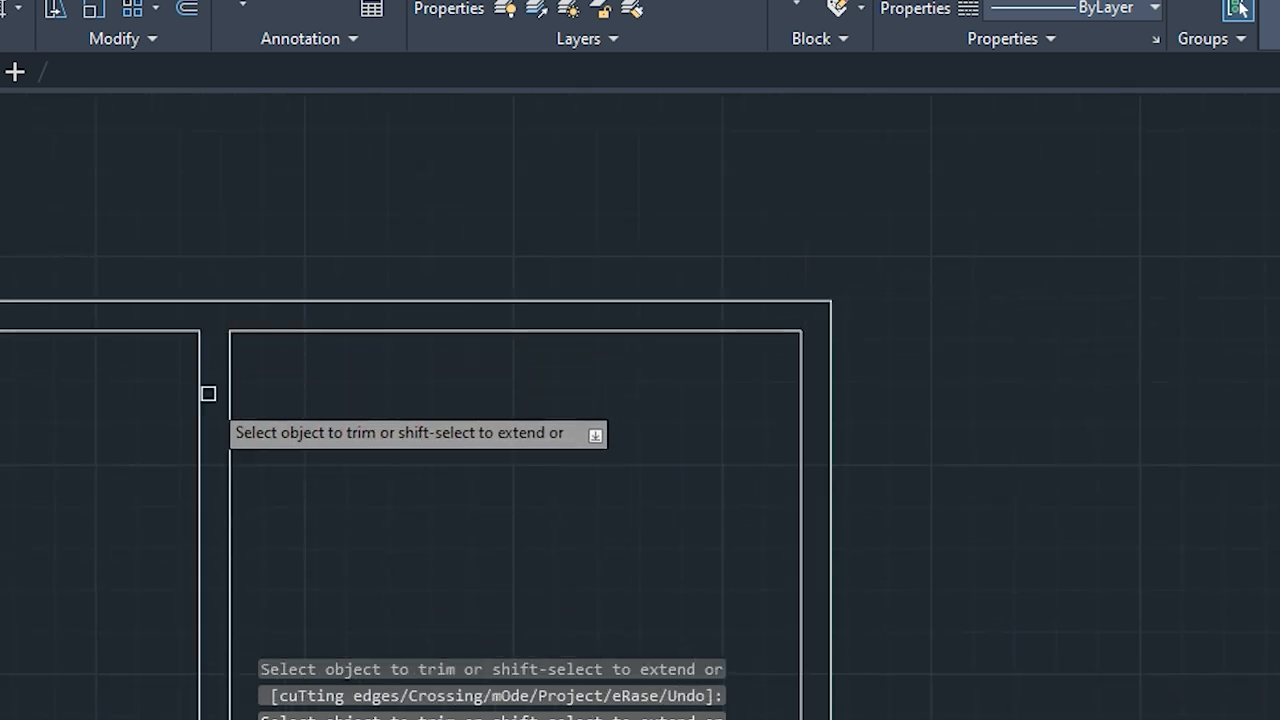
scroll(206, 391, down, 1)
middle_drag(183, 526, 357, 366)
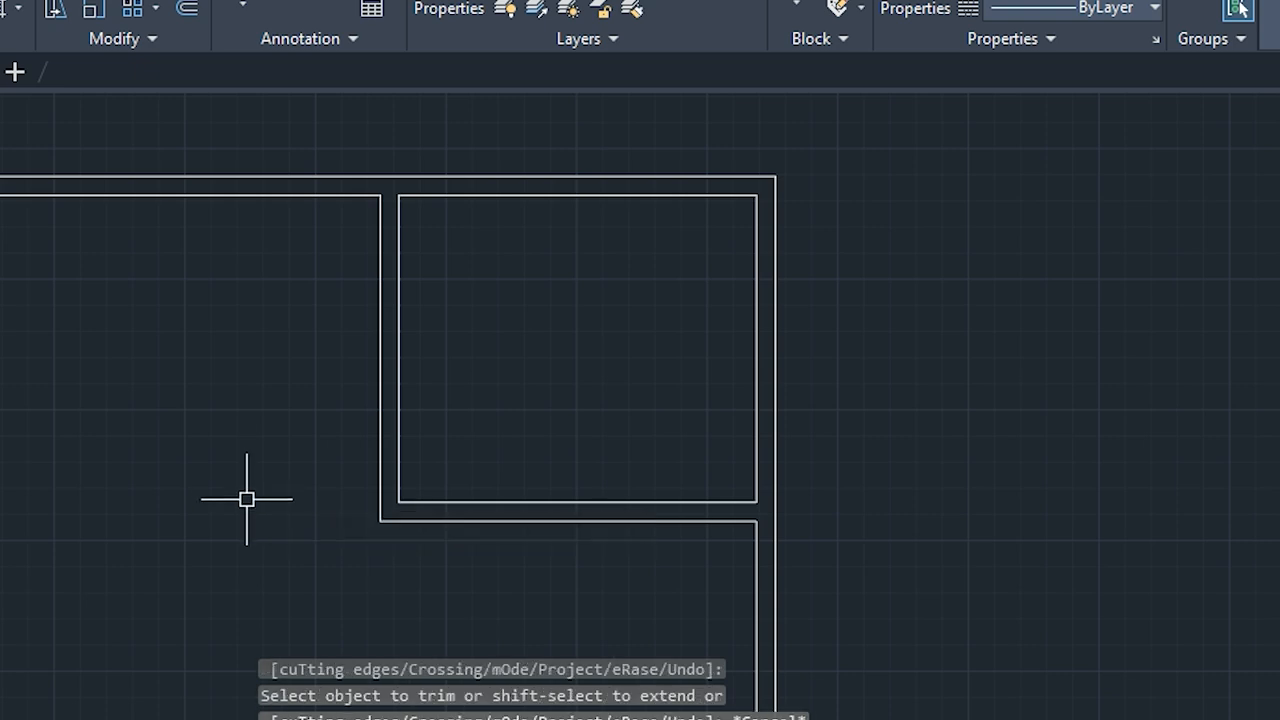
key(Escape)
key(Escape)
key(Escape)
Offset the left face of the upper-right room's vertical partition 6' to the left
mouse_move(240, 514)
middle_down()
mouse_move(388, 565)
mouse_move(463, 537)
middle_up()
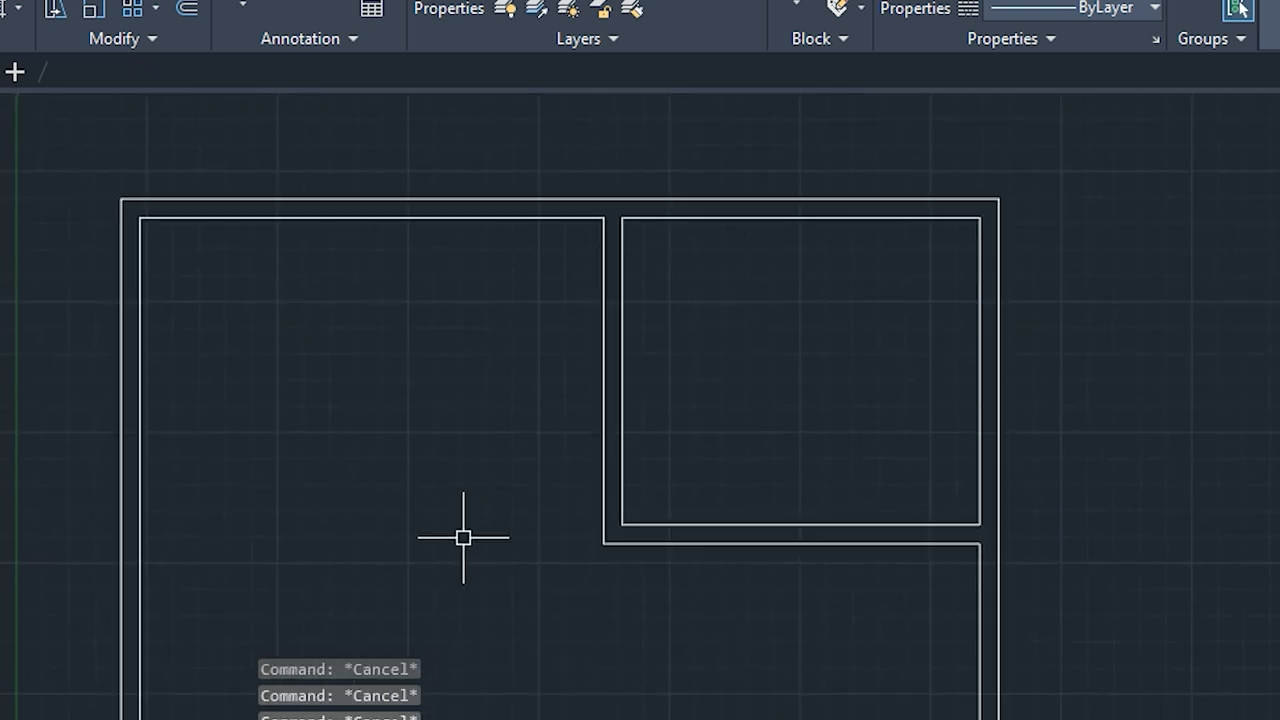
middle_drag(286, 484, 195, 443)
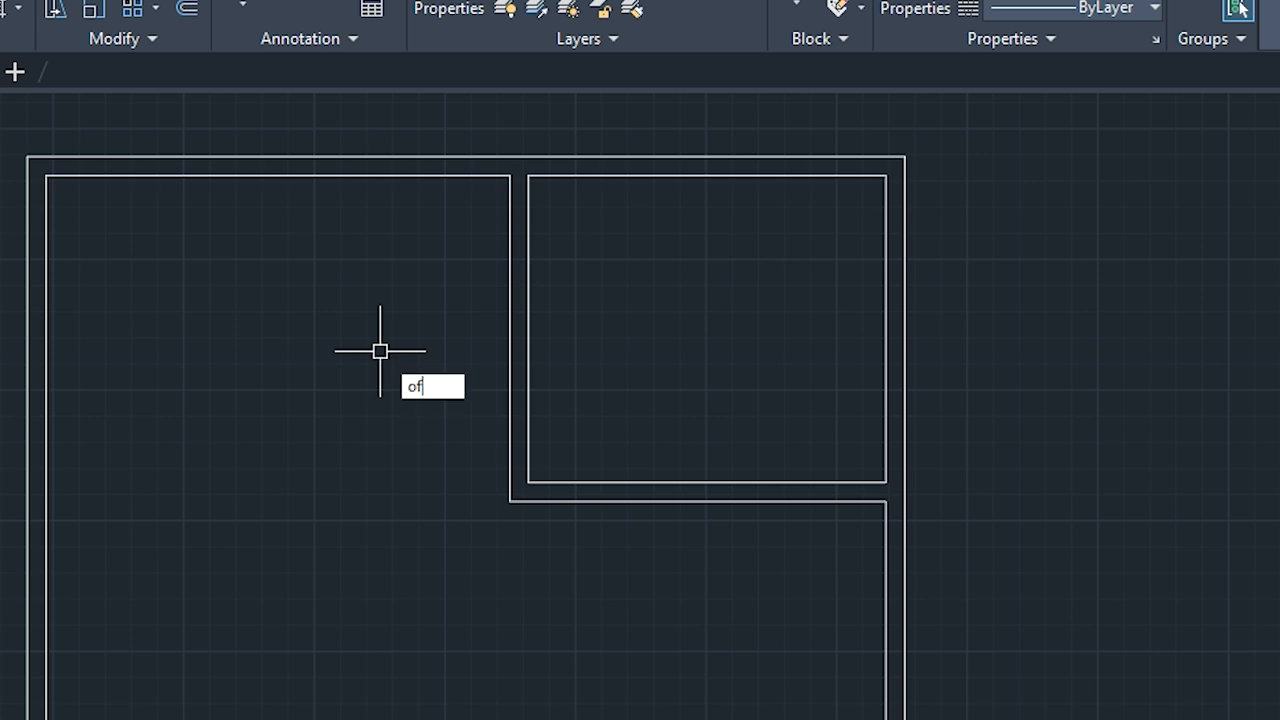
key(Return)
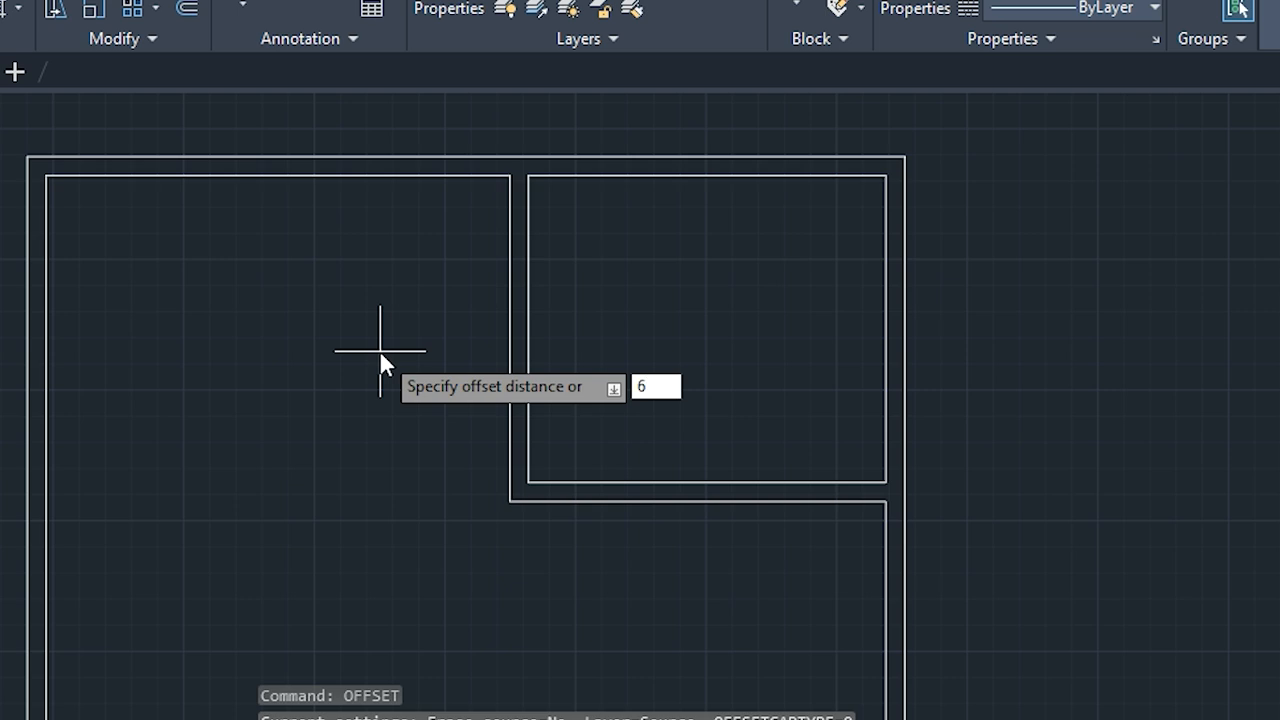
key(Return)
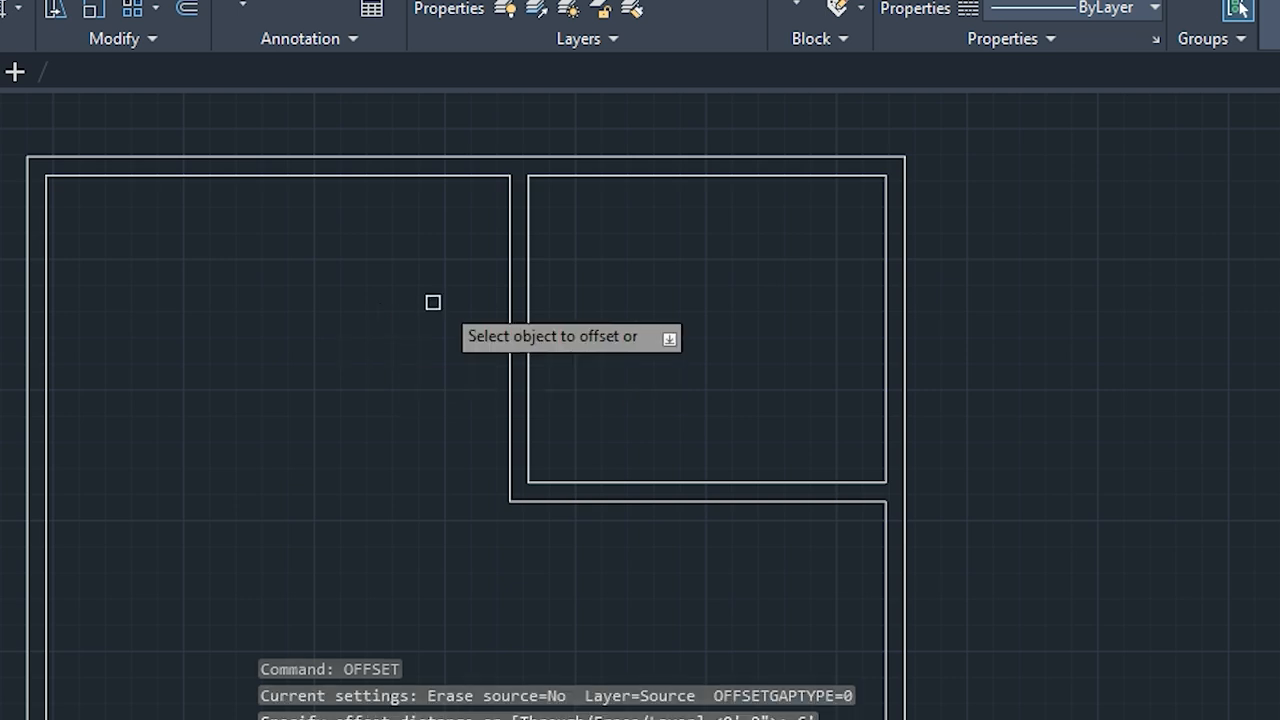
click(507, 265)
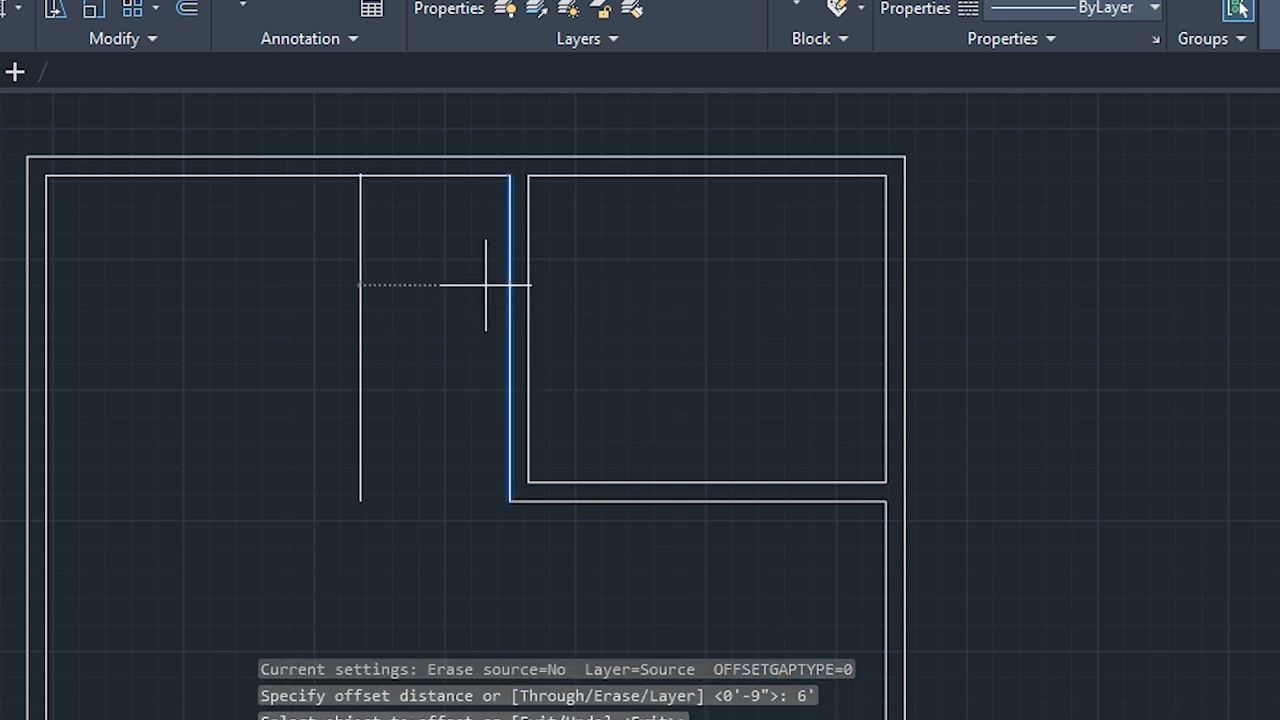
click(489, 283)
Offset the inner top wall line left of the upper-right room 6' downward and end the Offset command
click(420, 177)
click(414, 226)
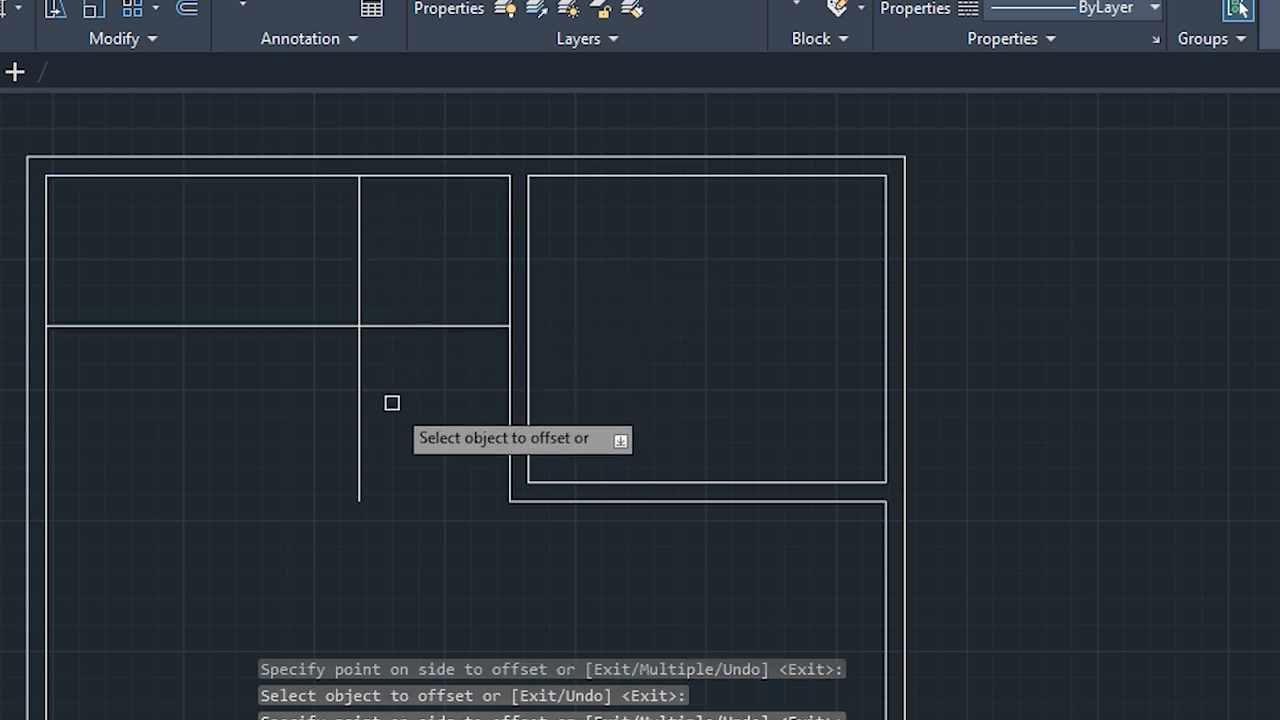
key(Escape)
key(Escape)
key(Escape)
key(Escape)
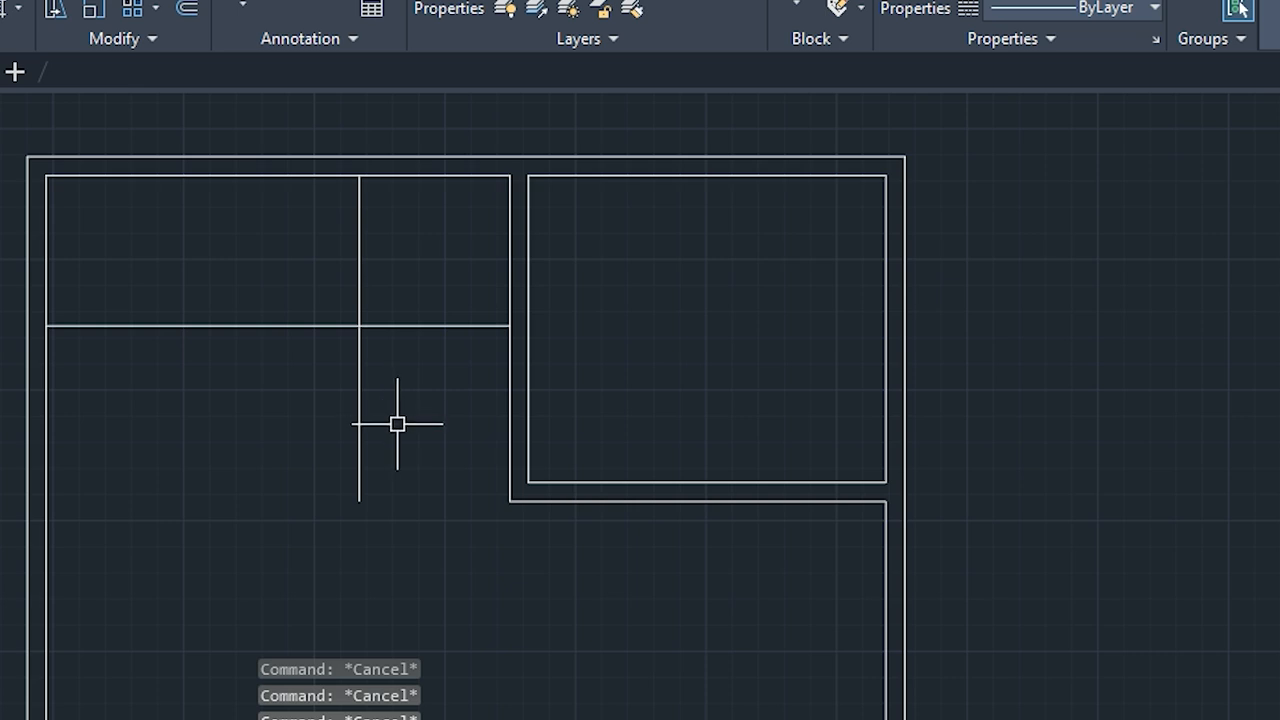
Trim the two 6' offset lines beyond their crossing to form a small room beside the upper-right room
text(tr)
key(Return)
click(358, 440)
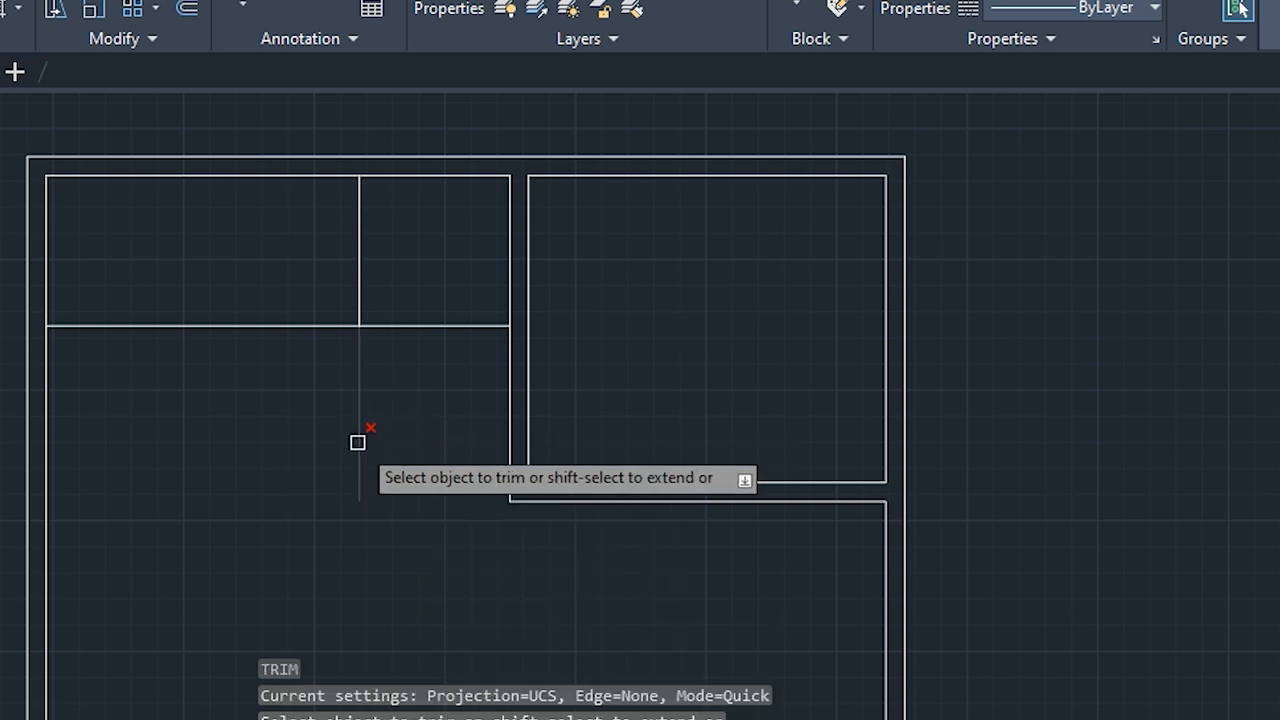
click(296, 325)
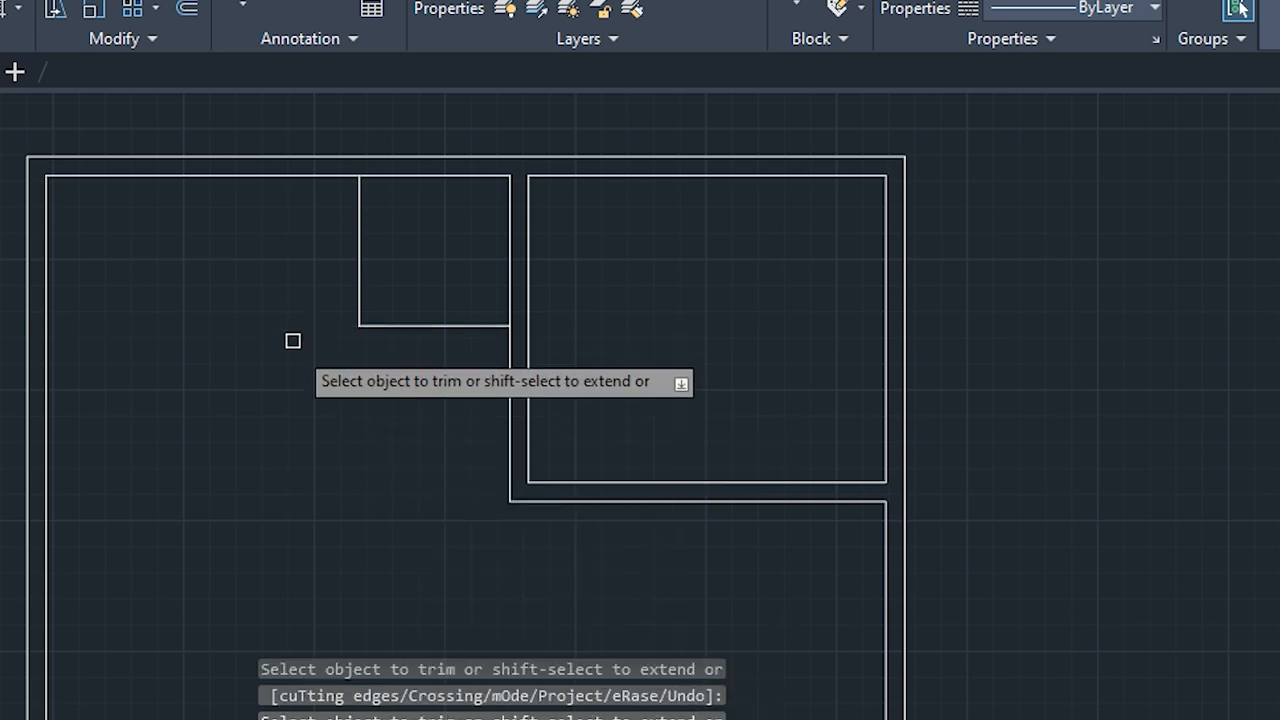
key(Escape)
key(Escape)
key(Escape)
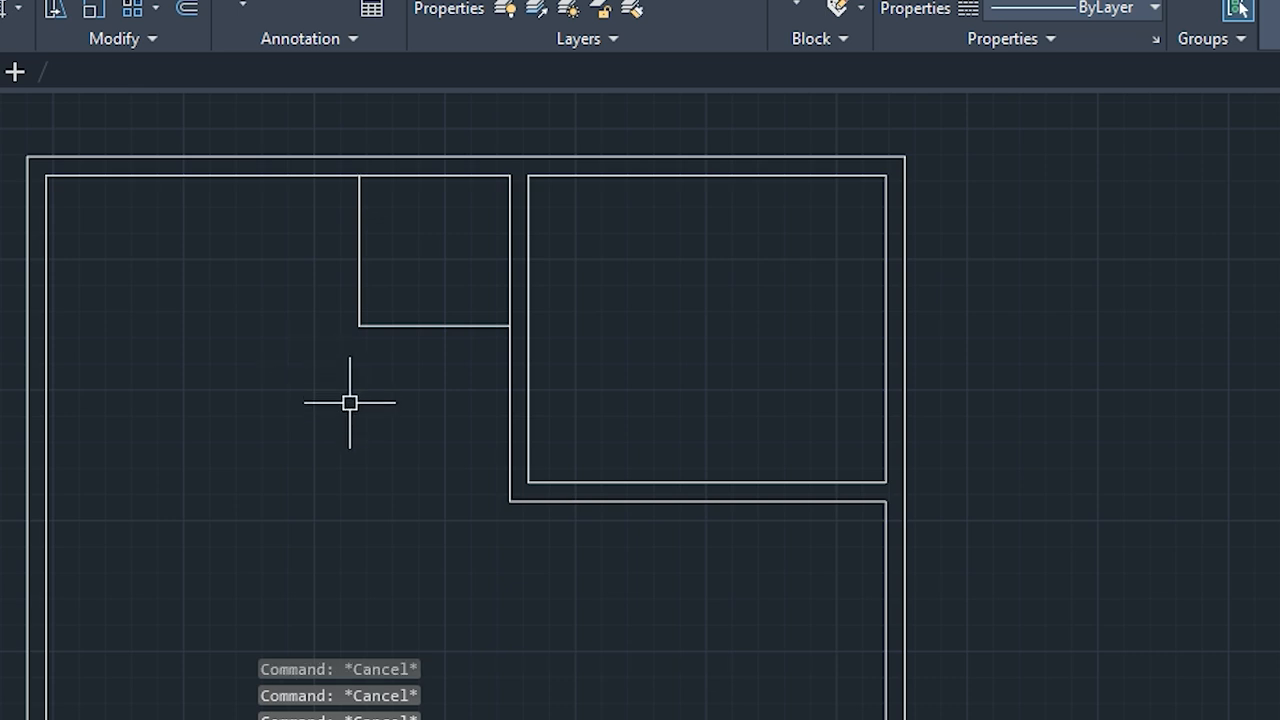
Offset the small room's left line 9" to the right, into the room
text(o)
key(Return)
text(6)
key(Return)
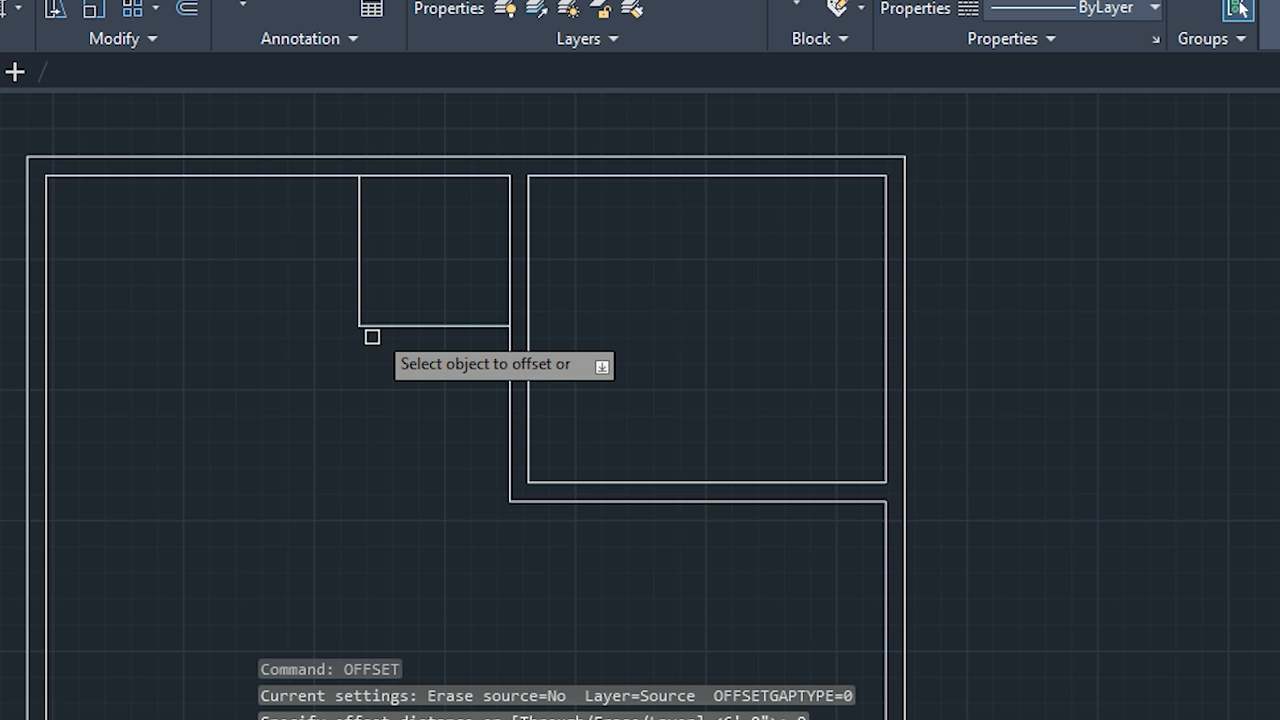
click(360, 279)
click(378, 285)
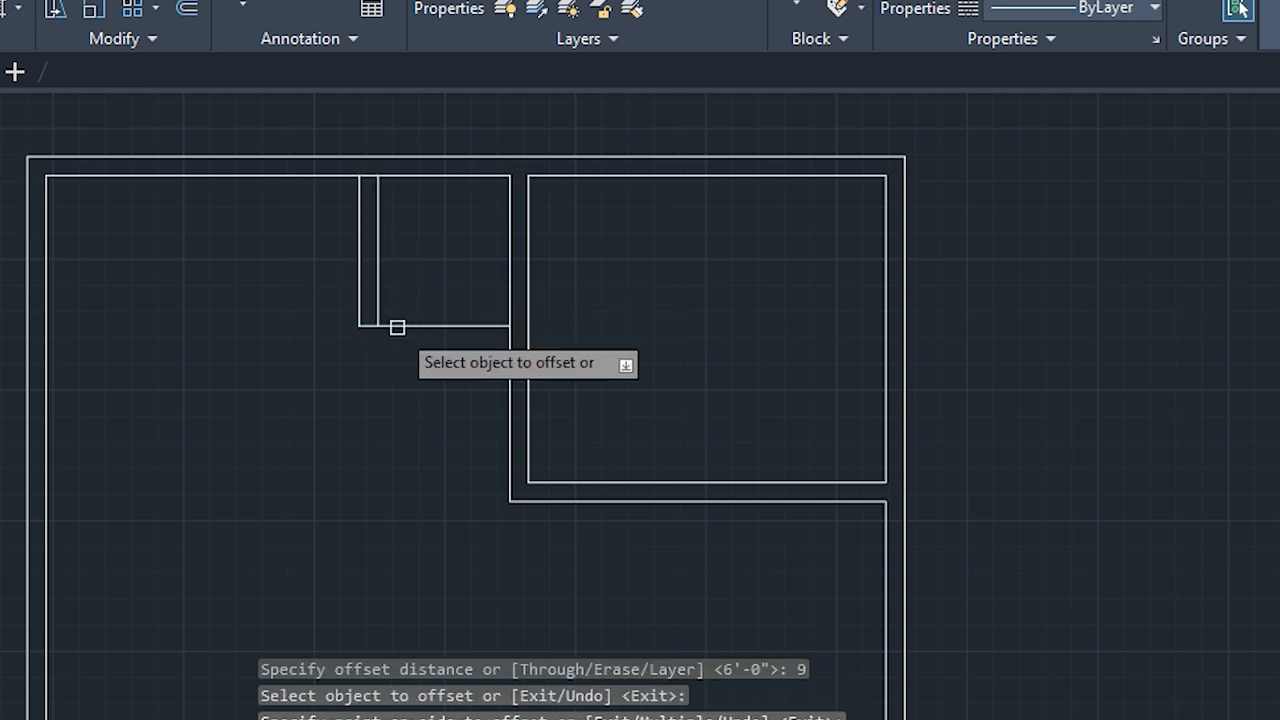
Offset the small room's bottom line 9" upward into the room and end the Offset command
click(397, 323)
click(400, 318)
scroll(394, 317, up, 2)
scroll(394, 322, down, 2)
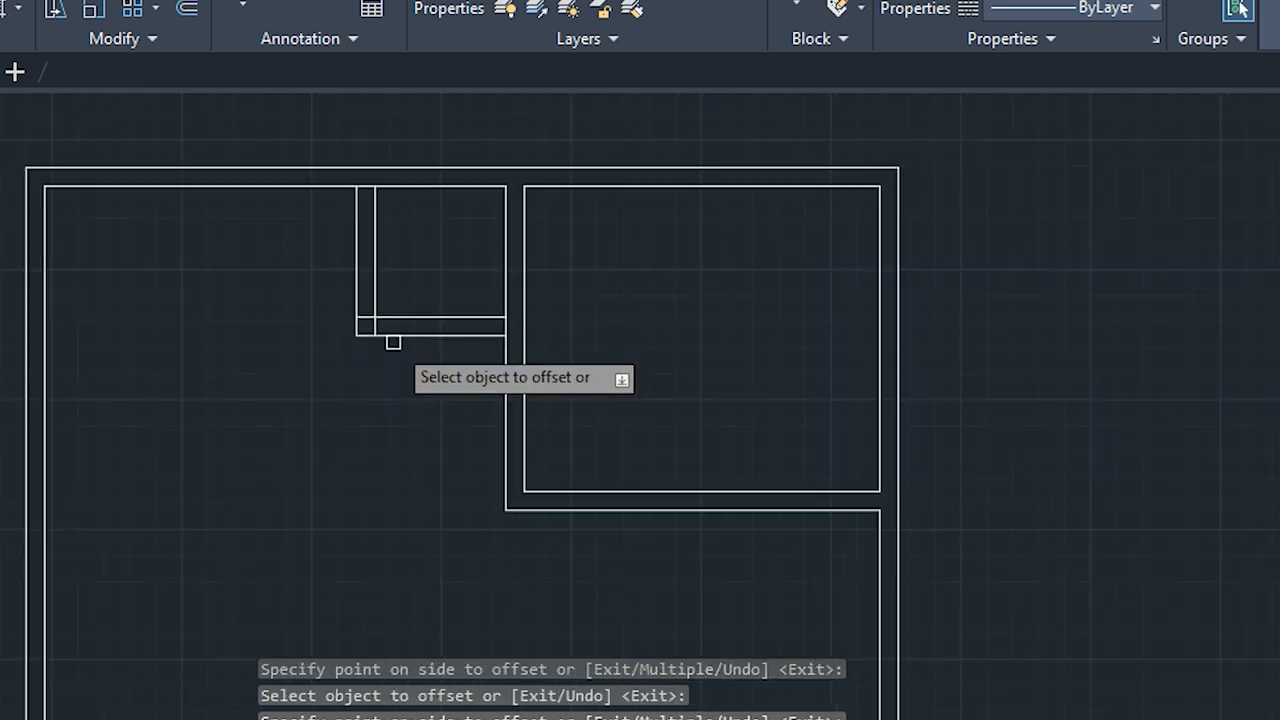
key(Escape)
key(Escape)
key(Escape)
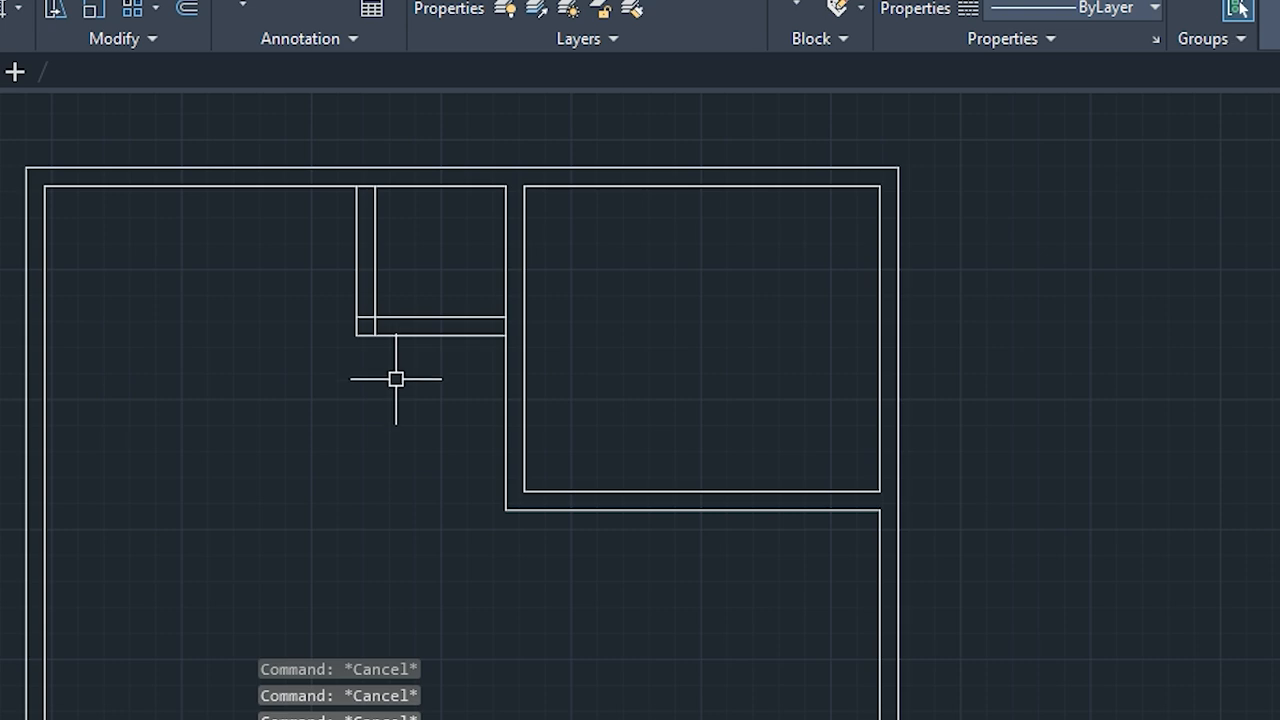
Trim the overlapping segments at the small room's lower corners and where its left partition meets the inner top wall line
text(tr)
key(Return)
scroll(403, 342, up, 2)
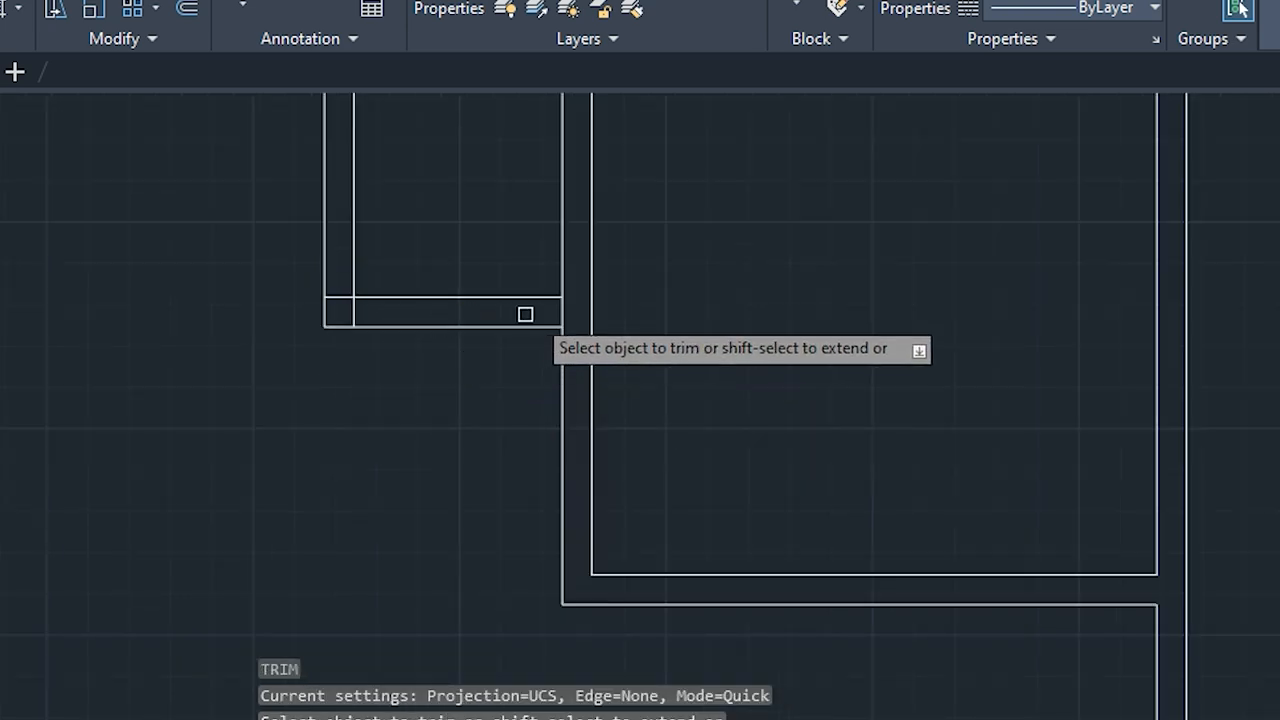
click(562, 310)
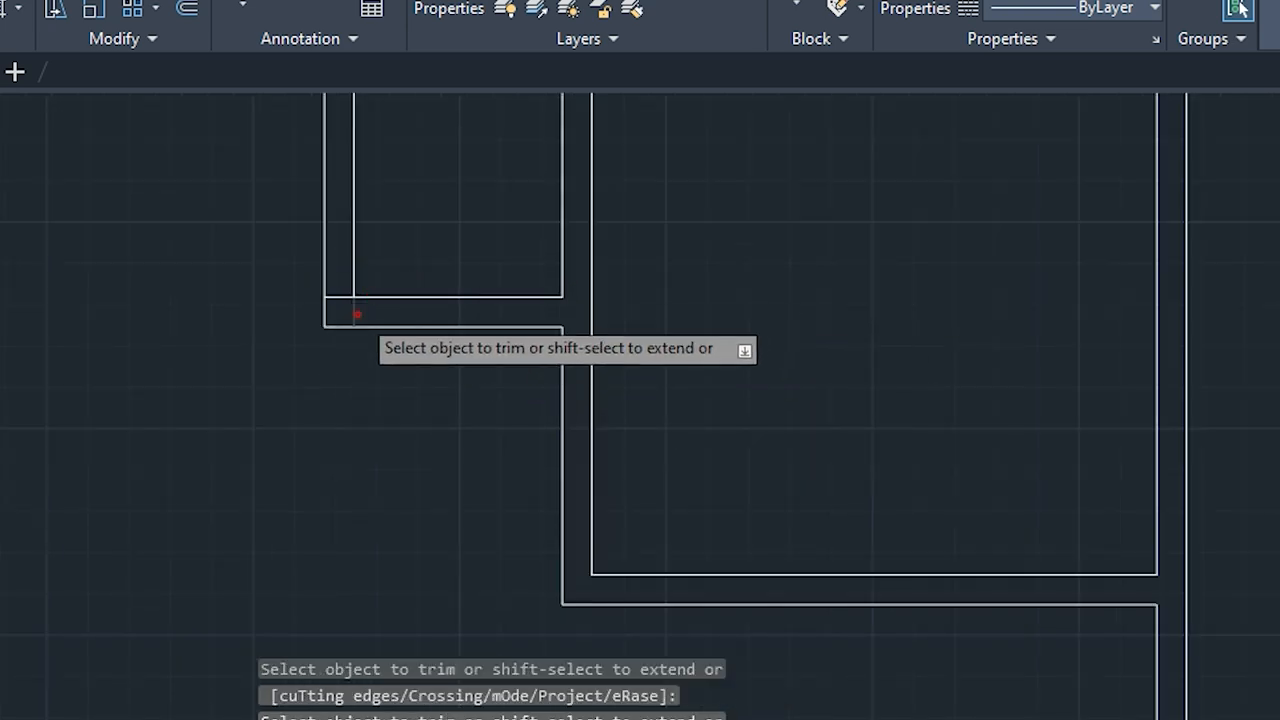
click(350, 318)
click(341, 300)
middle_drag(235, 242, 257, 392)
click(323, 380)
scroll(288, 421, down, 2)
key(Escape)
key(Escape)
key(Escape)
key(Escape)
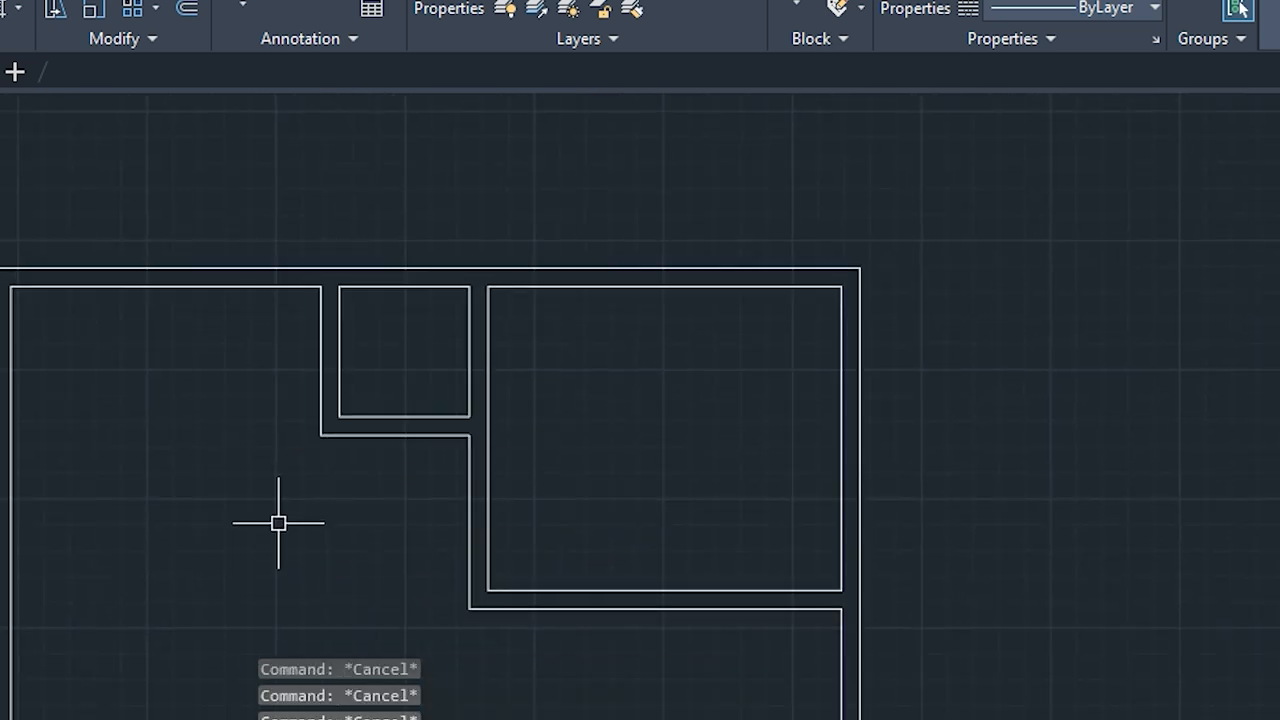
Offset the upper-right room's left partition face below the small room 6' to the left
mouse_move(278, 522)
middle_down()
mouse_move(313, 442)
mouse_move(374, 463)
mouse_move(434, 460)
mouse_move(398, 479)
middle_up()
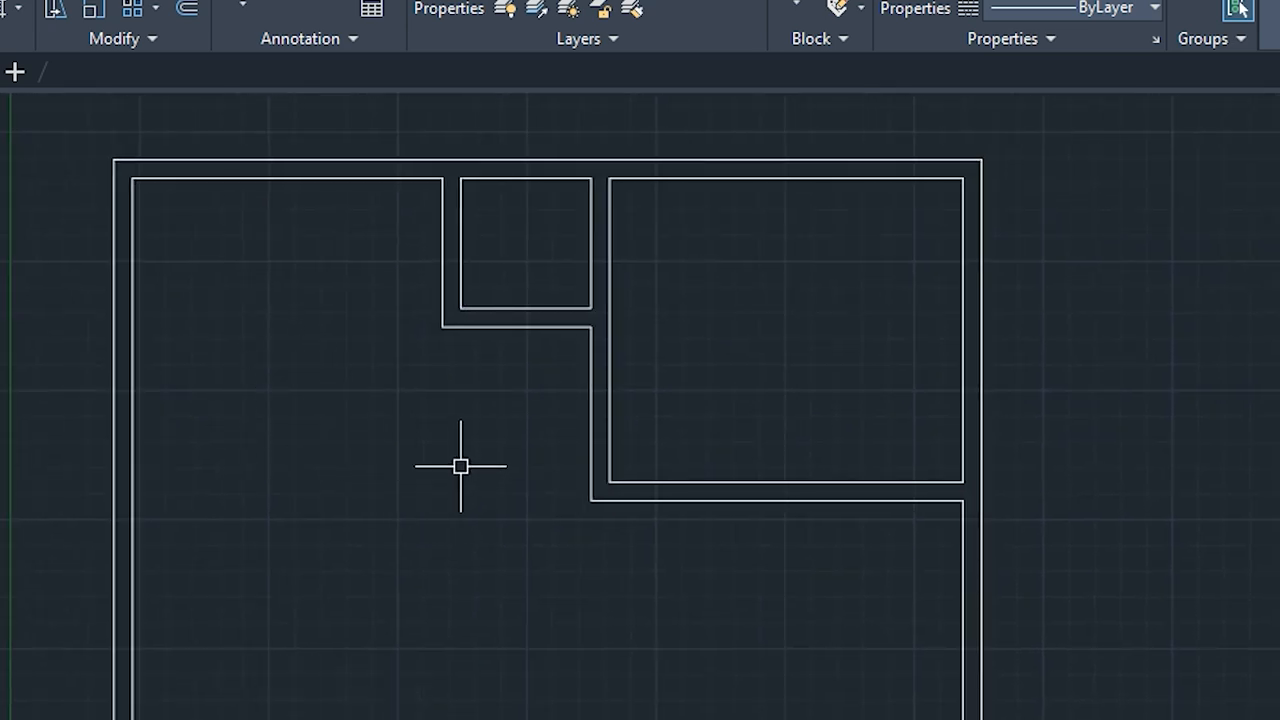
mouse_move(483, 537)
middle_down()
mouse_move(386, 523)
mouse_move(375, 535)
middle_up()
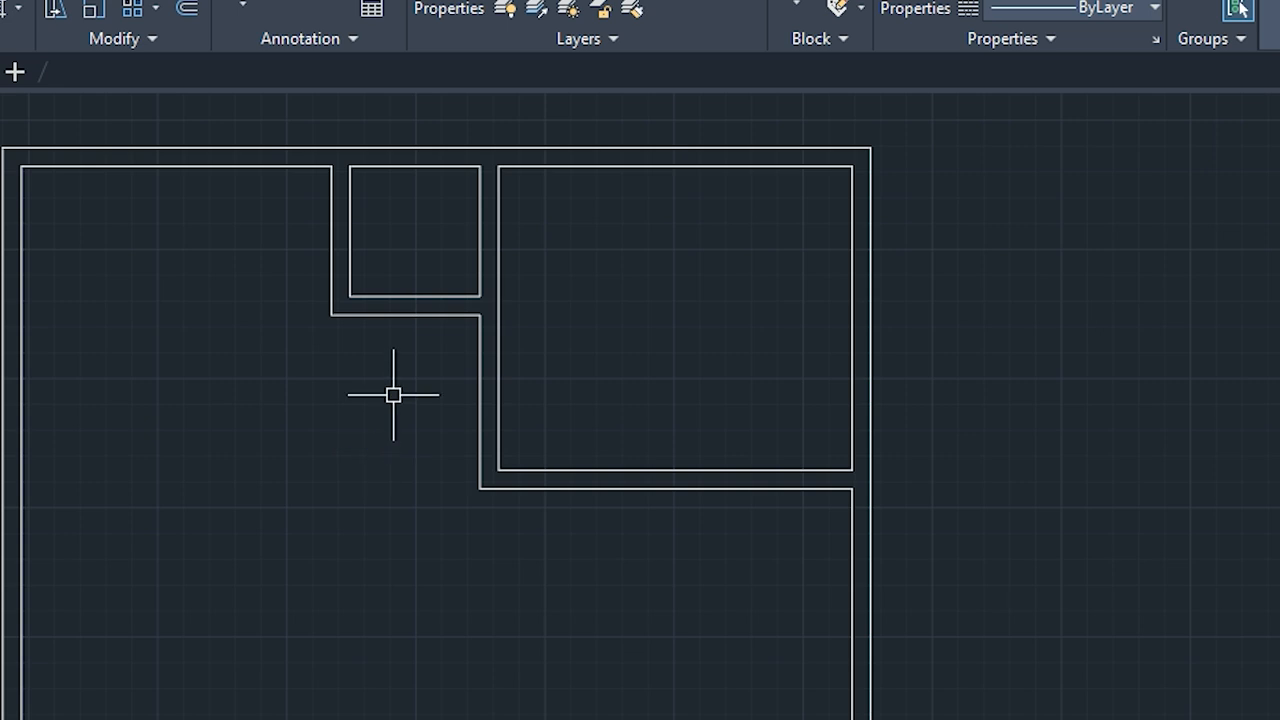
key(Return)
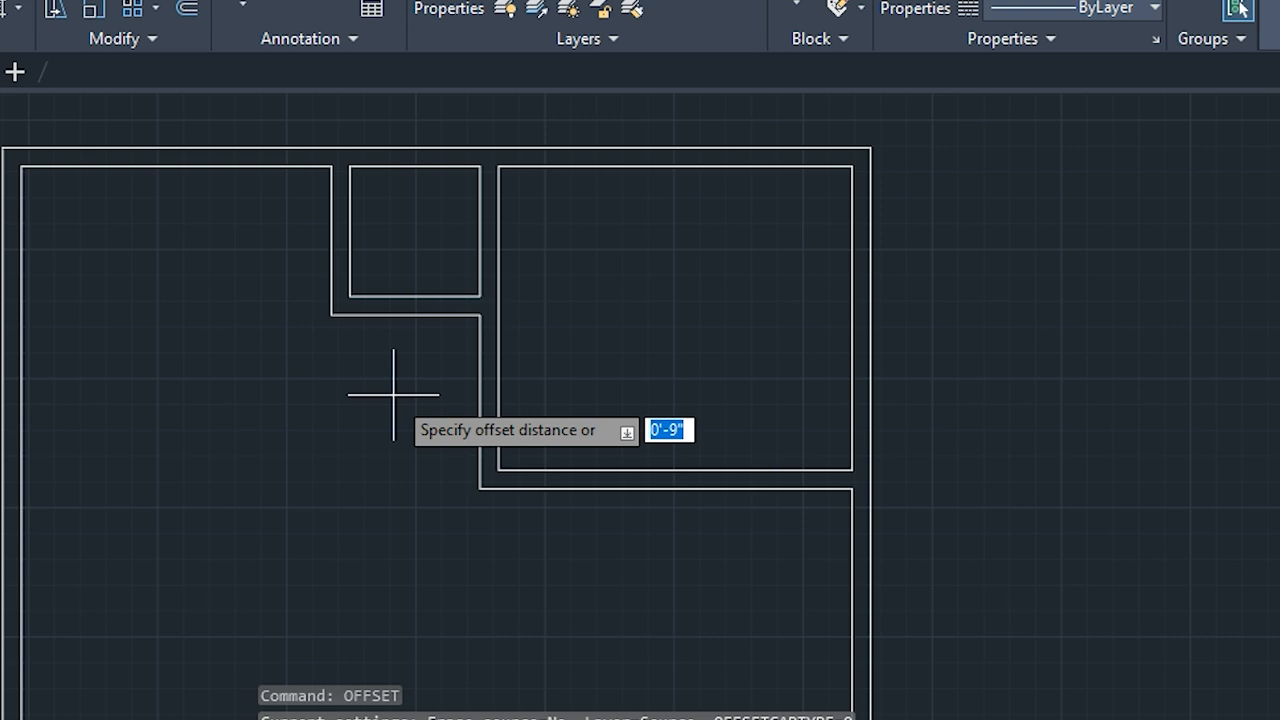
key(Return)
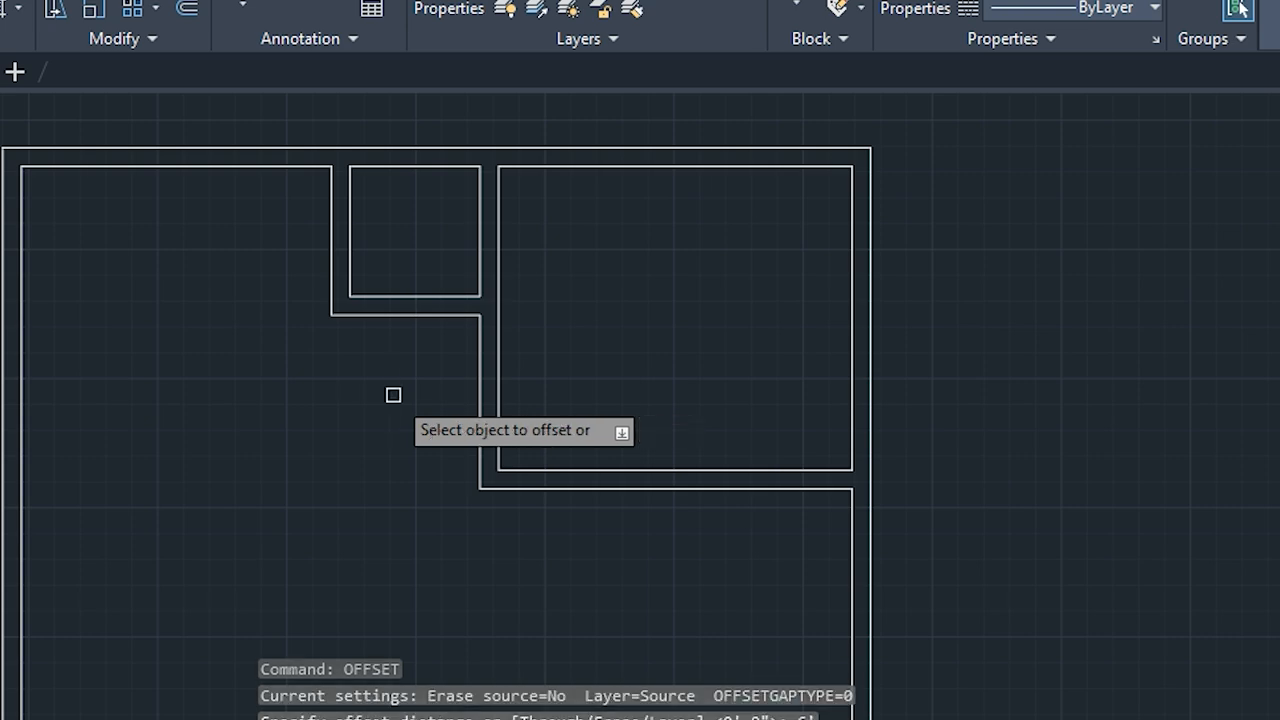
click(479, 438)
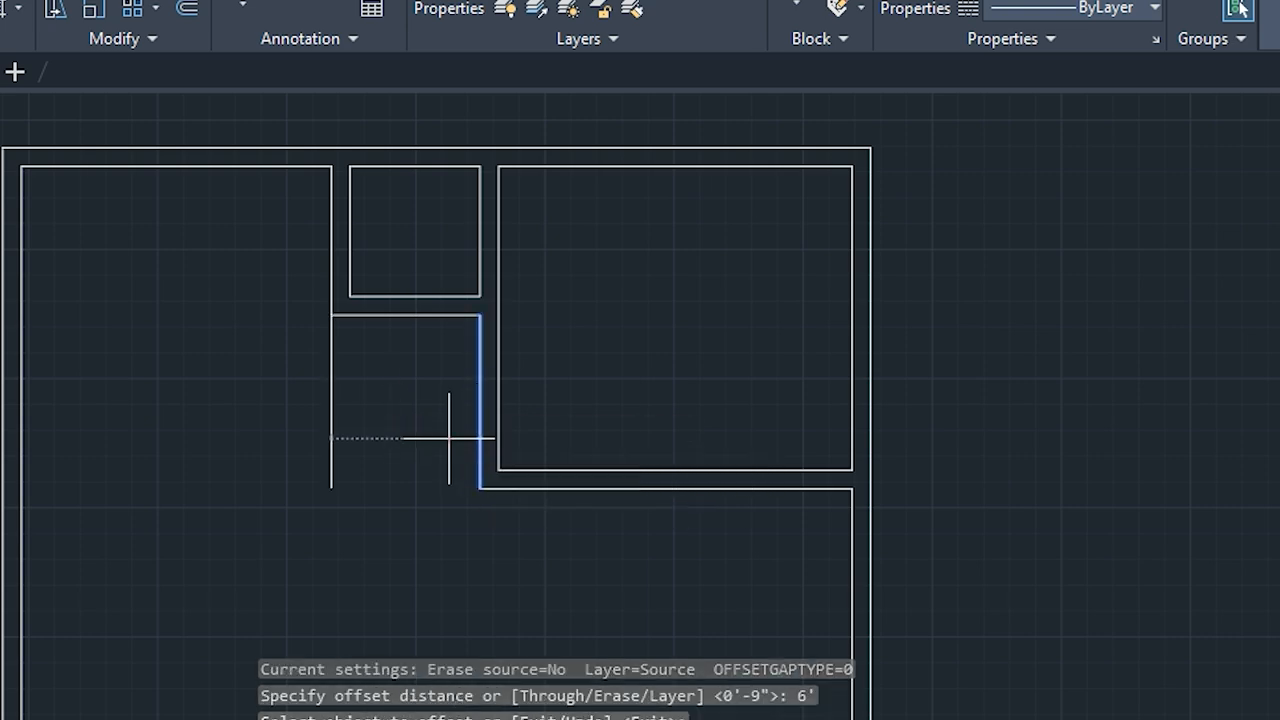
click(449, 438)
Offset the small room's outer bottom line 6' downward and end the Offset command
click(380, 315)
click(390, 409)
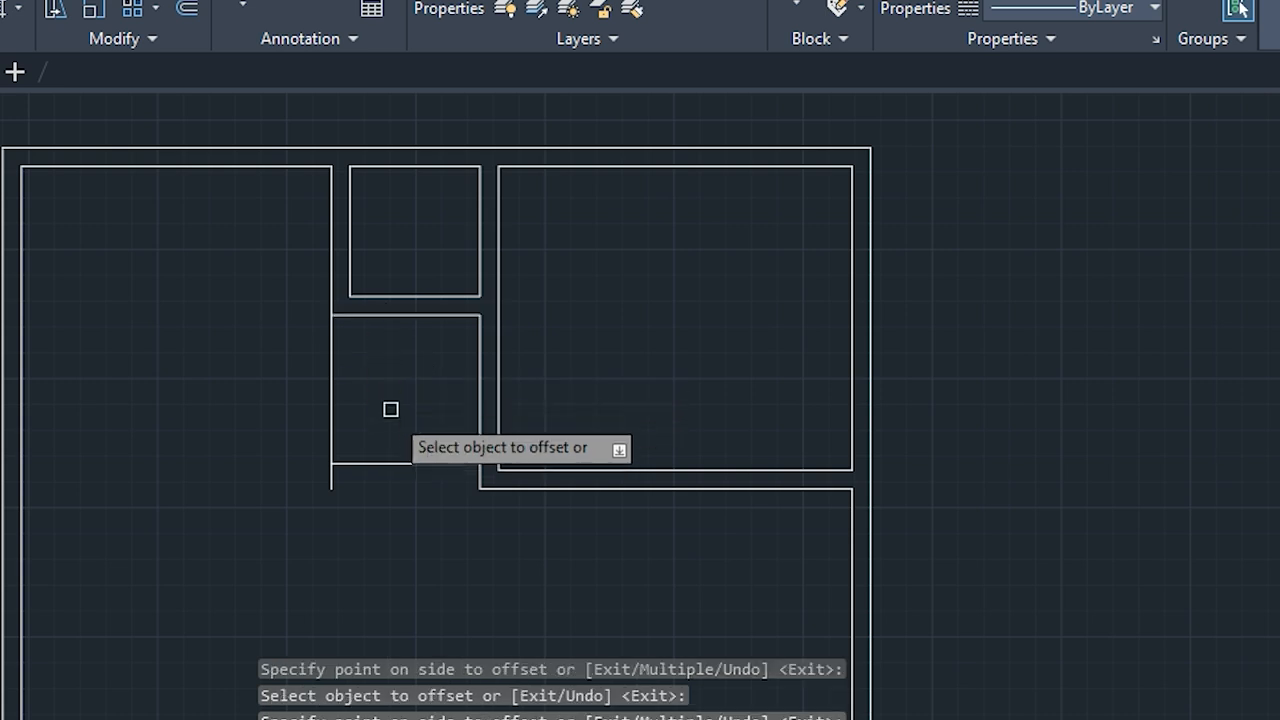
click(391, 458)
key(Escape)
key(Escape)
key(Escape)
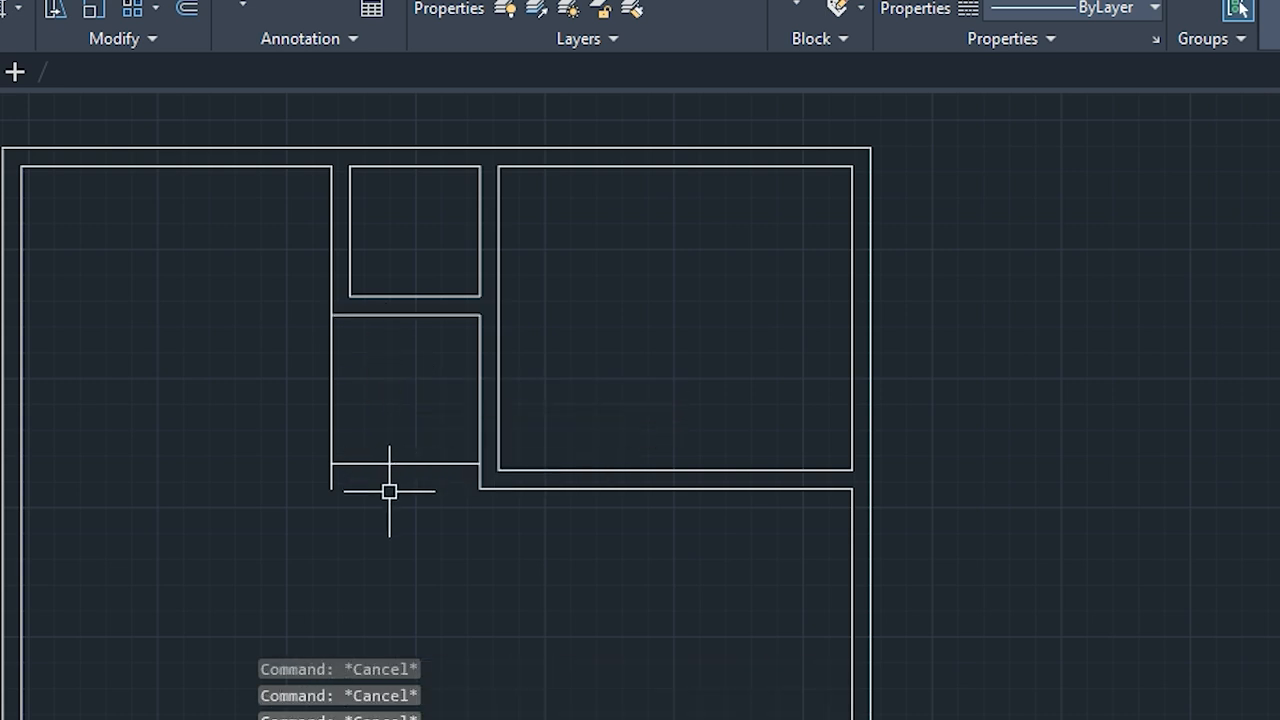
Offset the left line of the second small room 9" to the right, into the room
text(of)
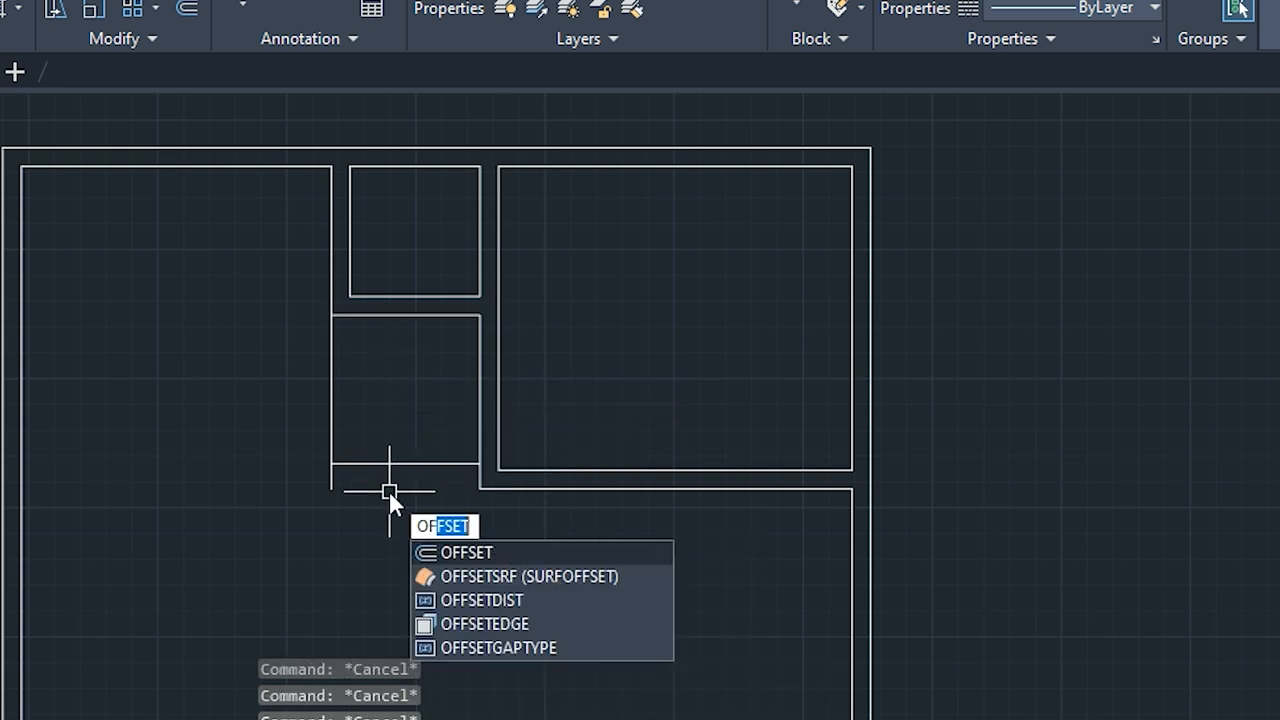
key(Return)
key(Return)
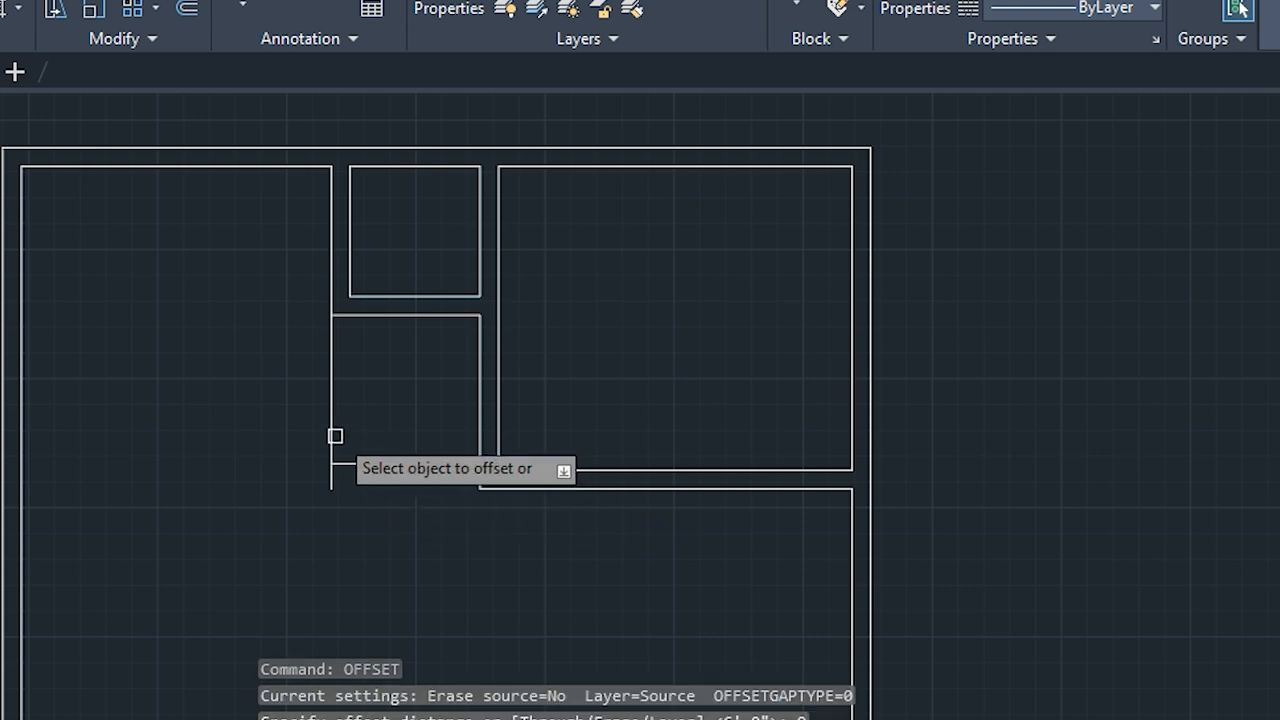
click(332, 417)
click(343, 422)
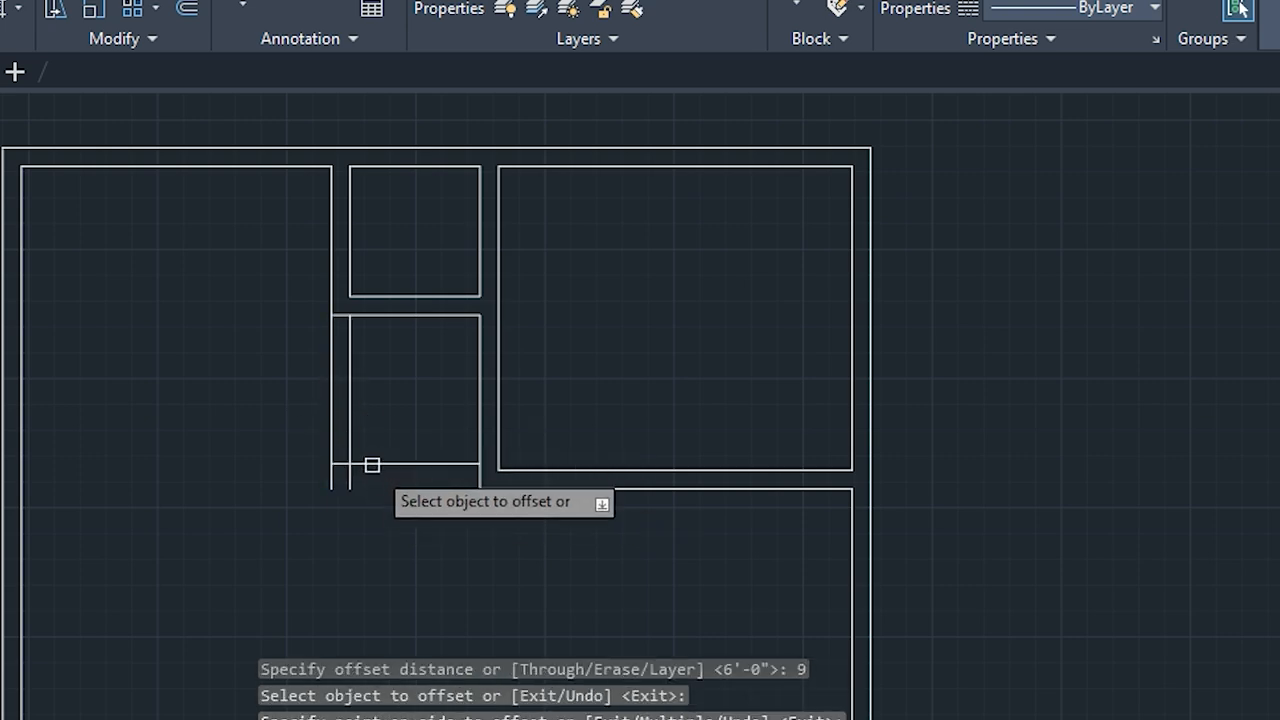
Offset the second small room's bottom line 9" upward into the room and end the Offset command
click(371, 463)
click(378, 455)
key(Escape)
key(Escape)
key(Escape)
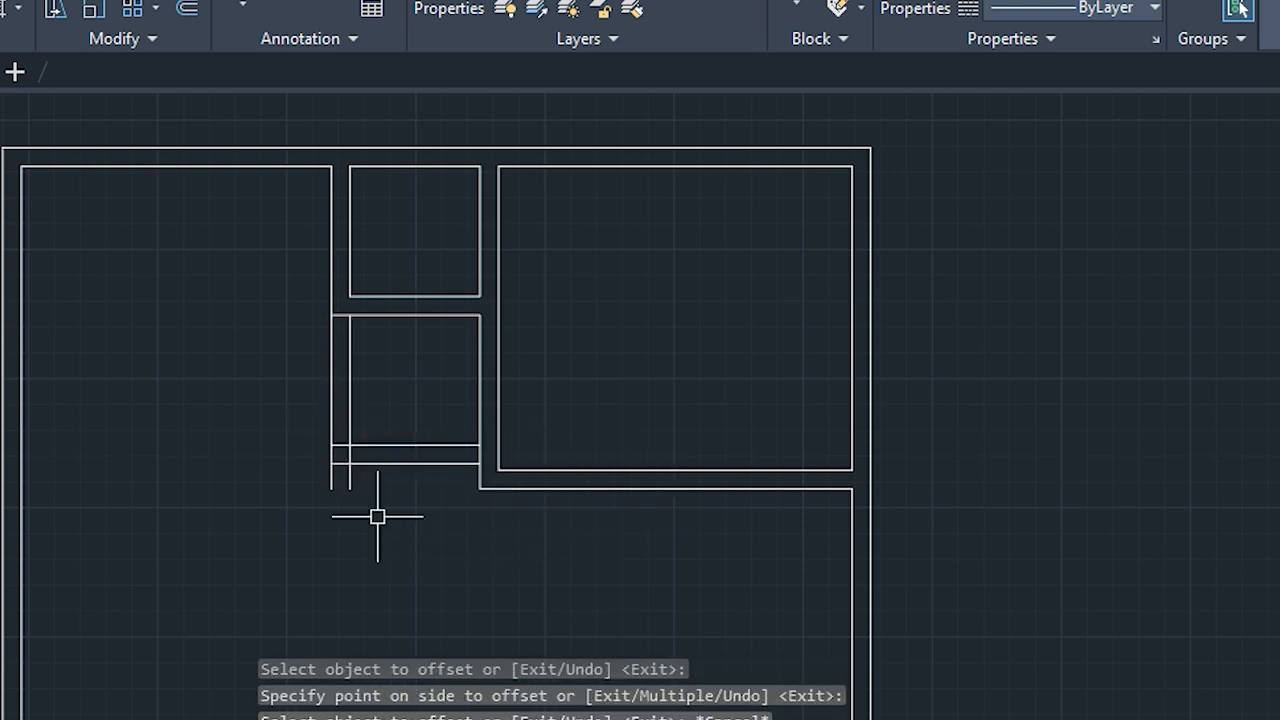
Offset the inner top wall line of the upper-left area 3' downward and end the Offset command
middle_drag(352, 515, 427, 511)
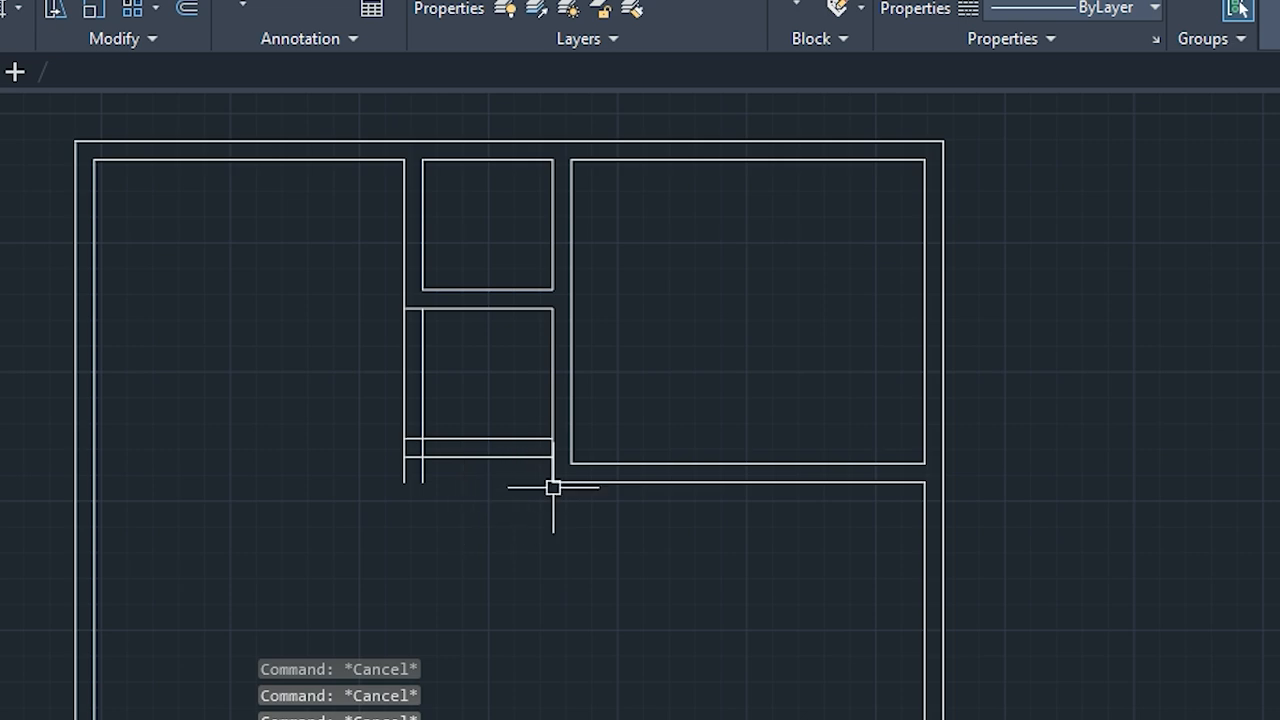
middle_drag(321, 340, 383, 423)
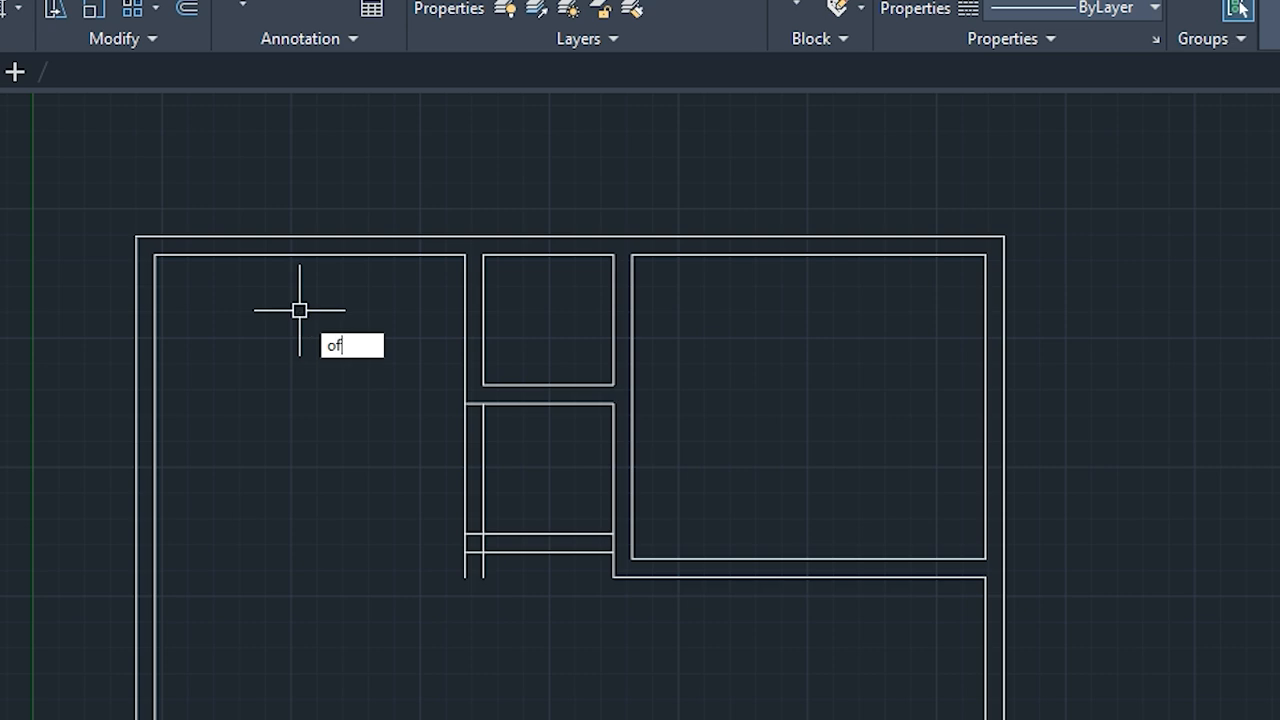
key(Return)
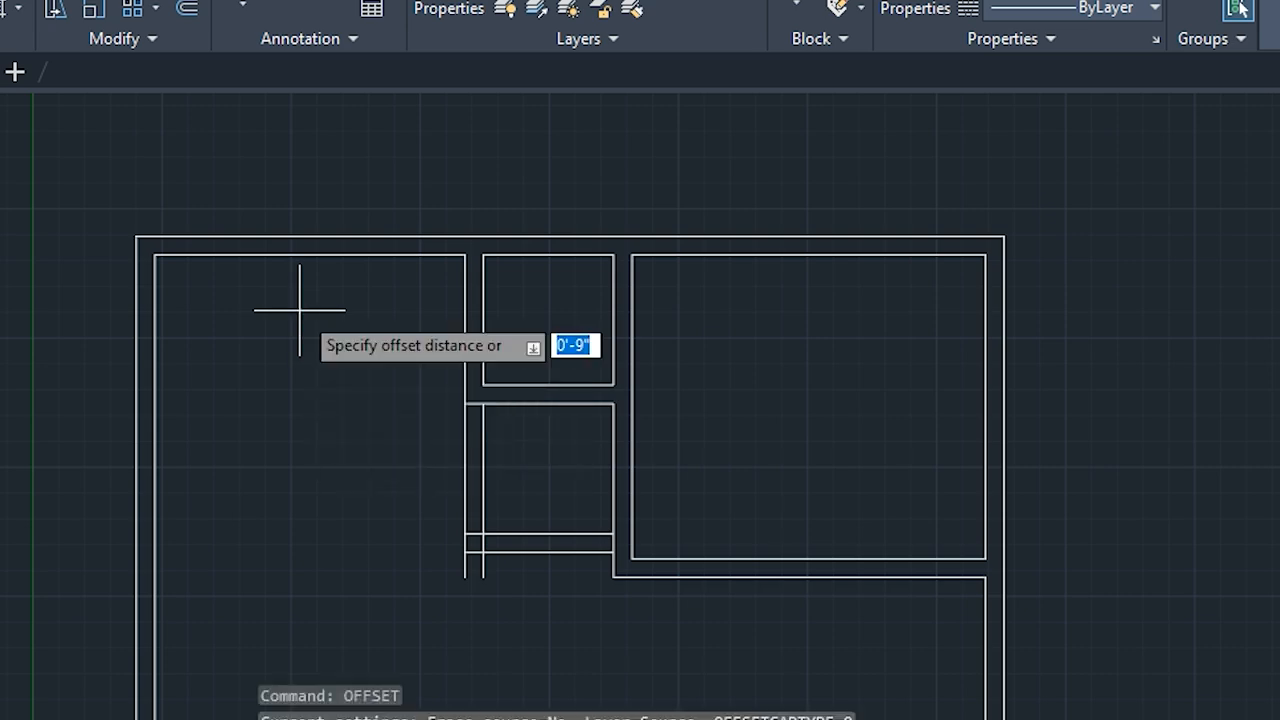
key(Return)
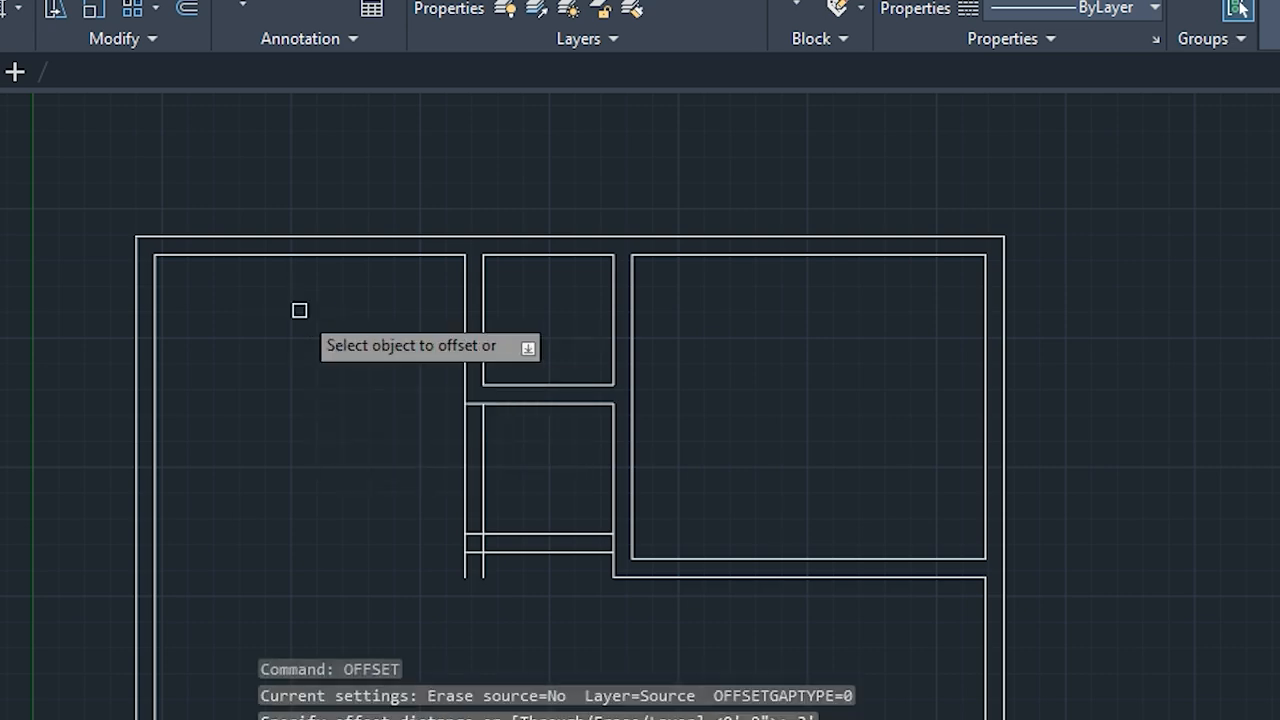
click(278, 256)
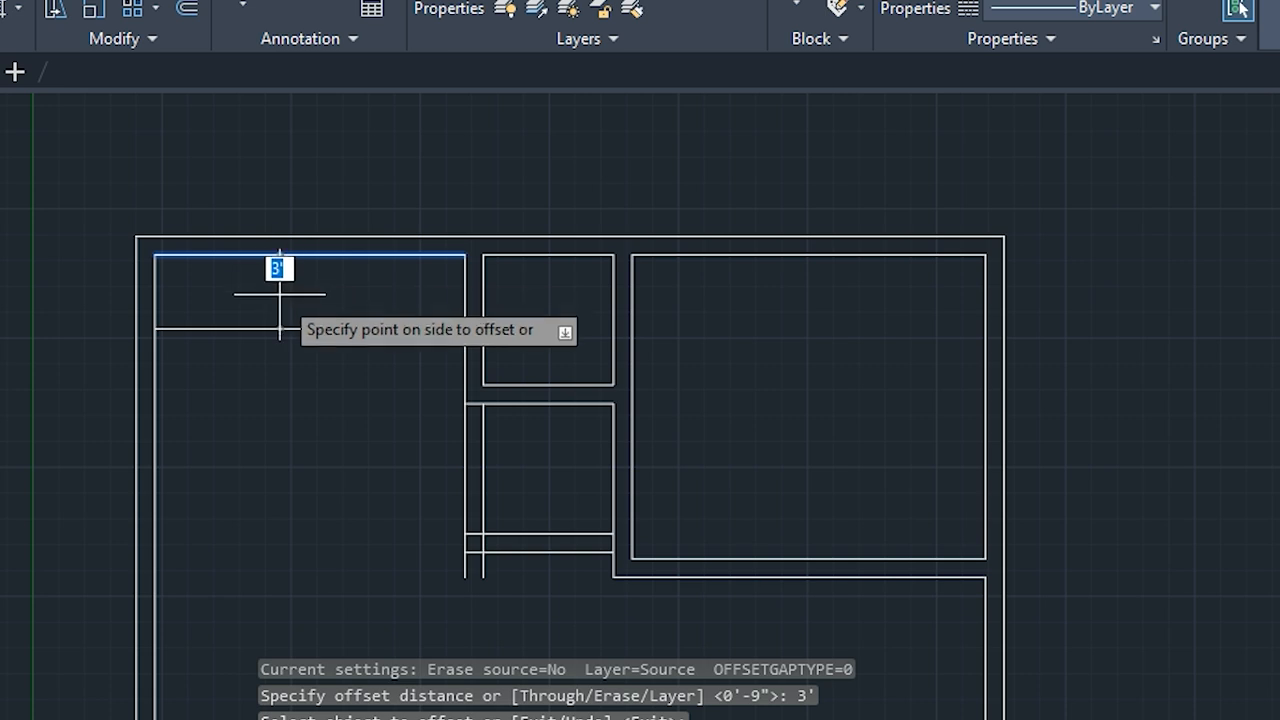
click(280, 308)
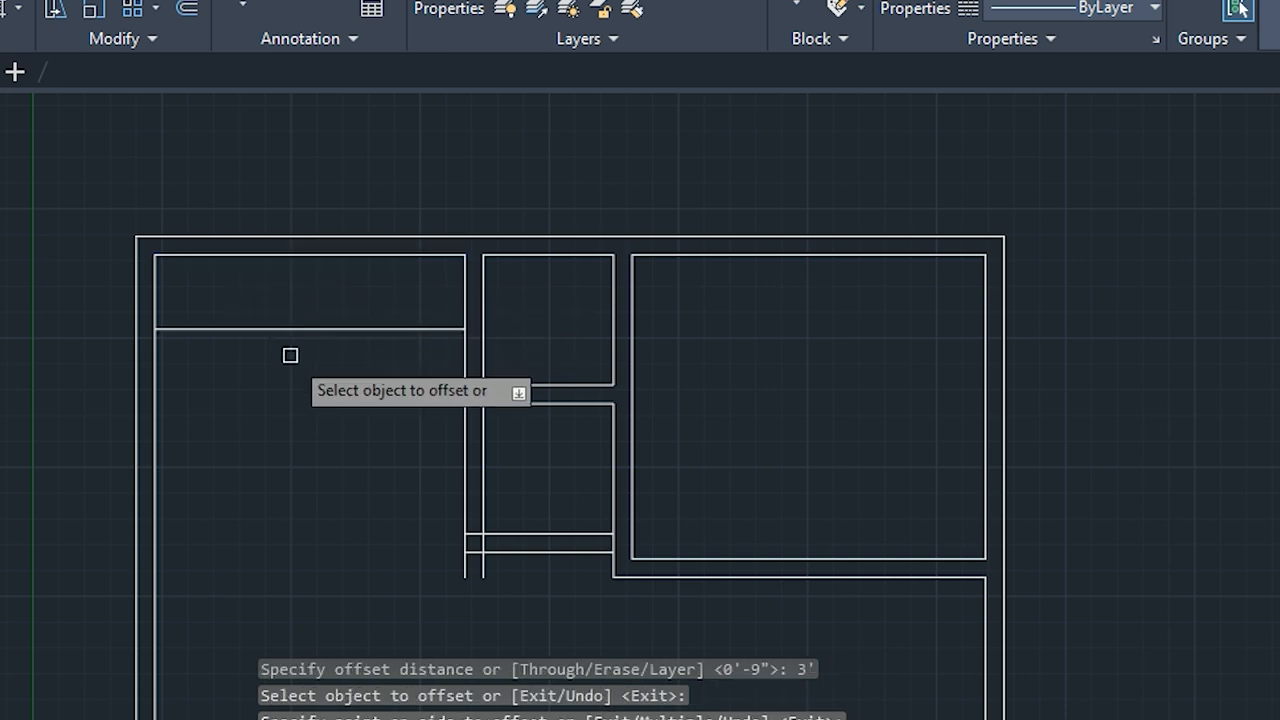
key(Escape)
key(Escape)
key(Escape)
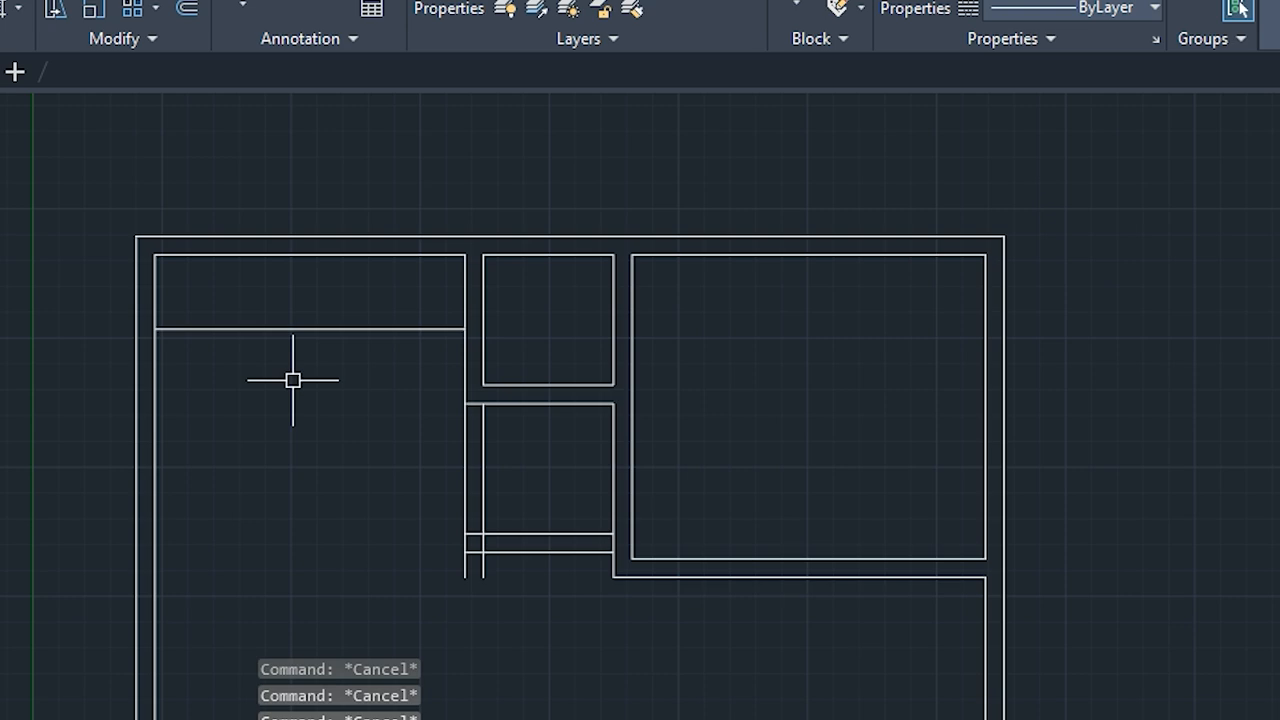
Offset the new horizontal line in the upper-left area 9" downward to give the partition its thickness
text(of)
key(Return)
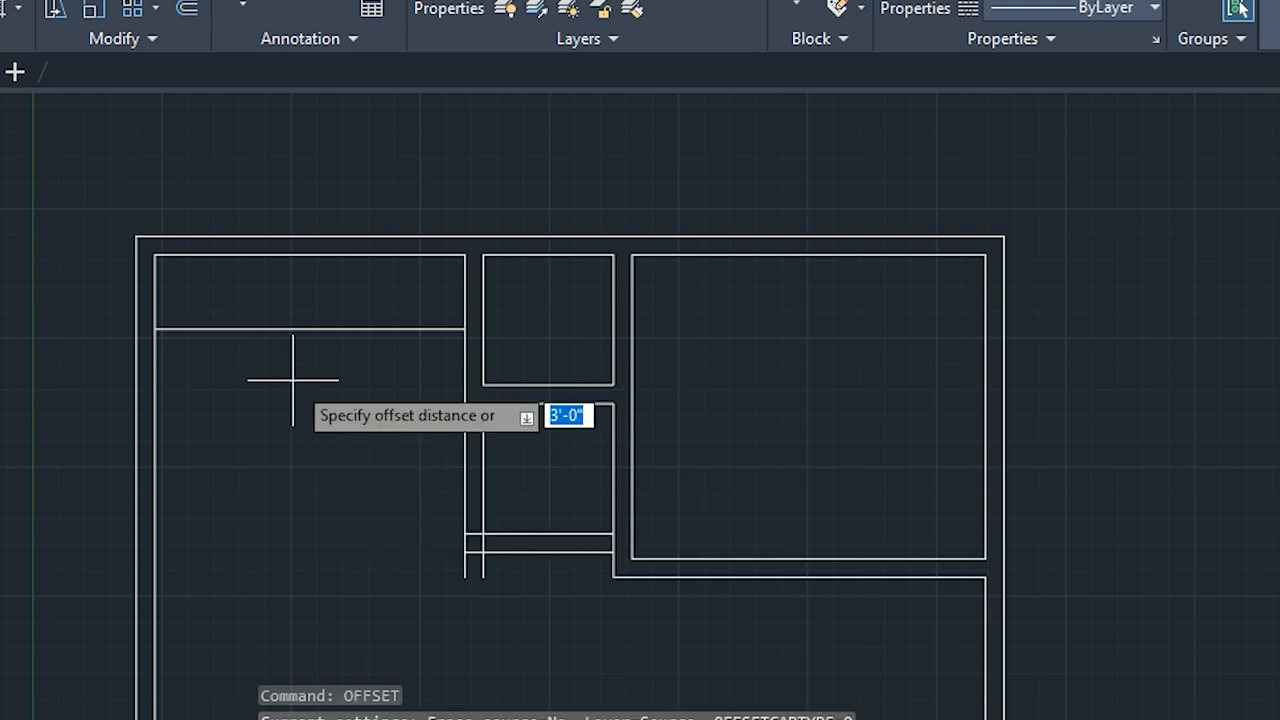
text(4)
key(Return)
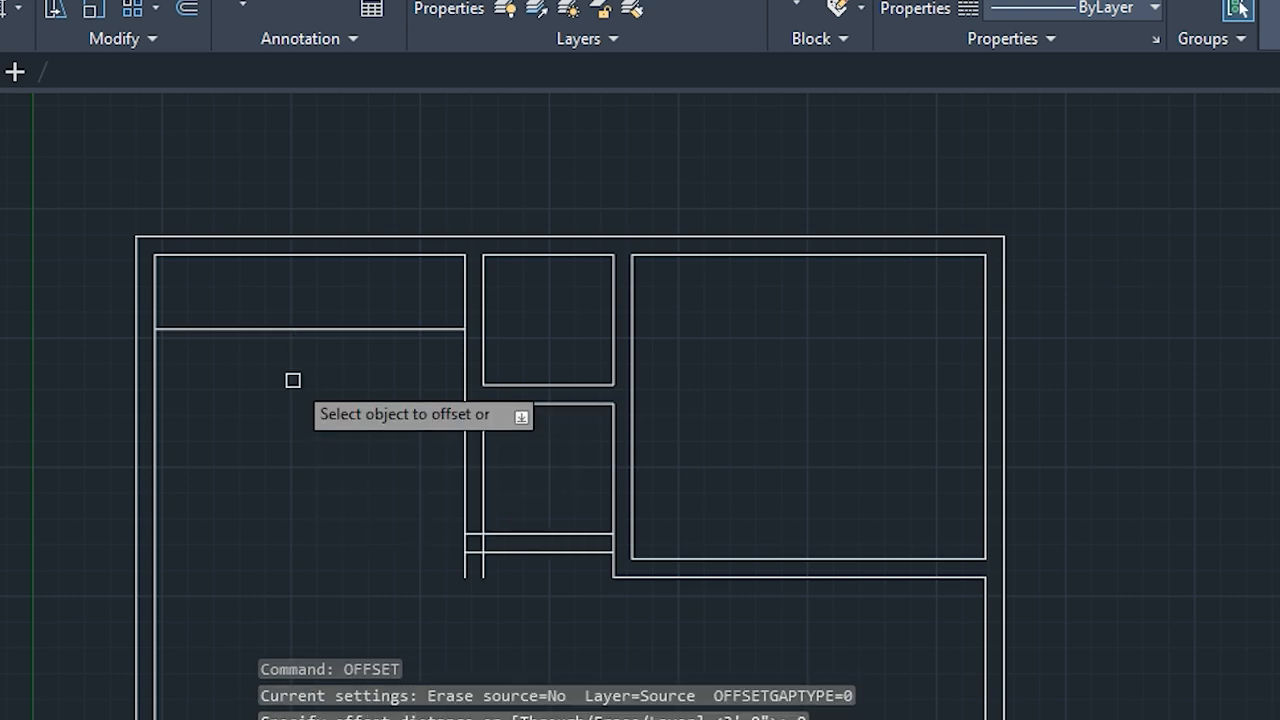
click(282, 330)
click(283, 360)
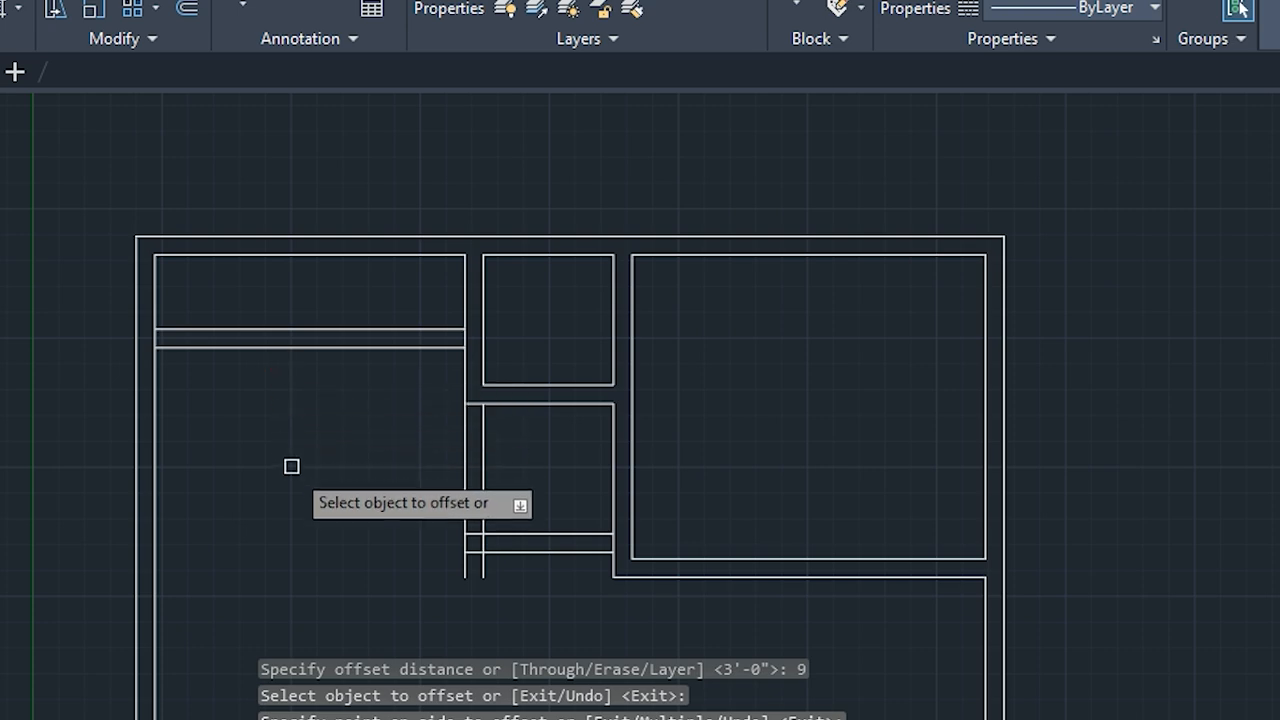
key(Escape)
key(Escape)
key(Escape)
Extend the horizontal line below the large right room leftward across the small room to the inner left exterior wall, and end Extend
middle_drag(314, 520, 353, 436)
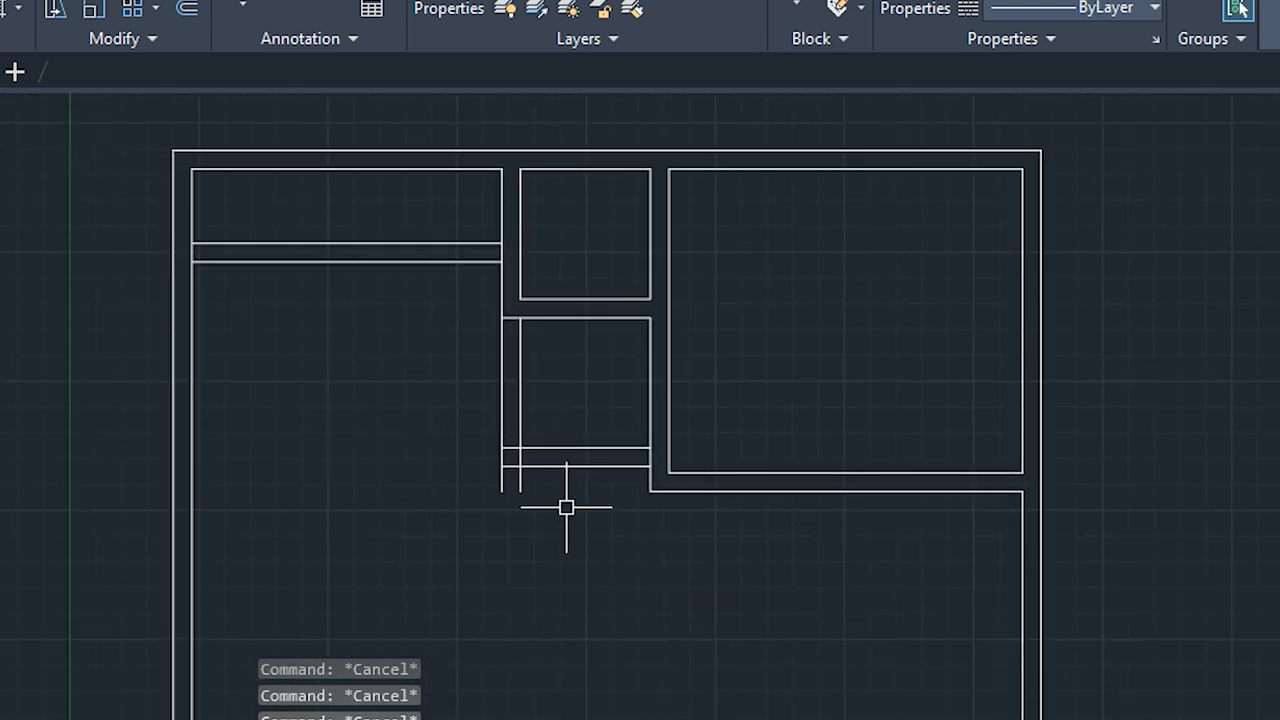
scroll(476, 505, up, 2)
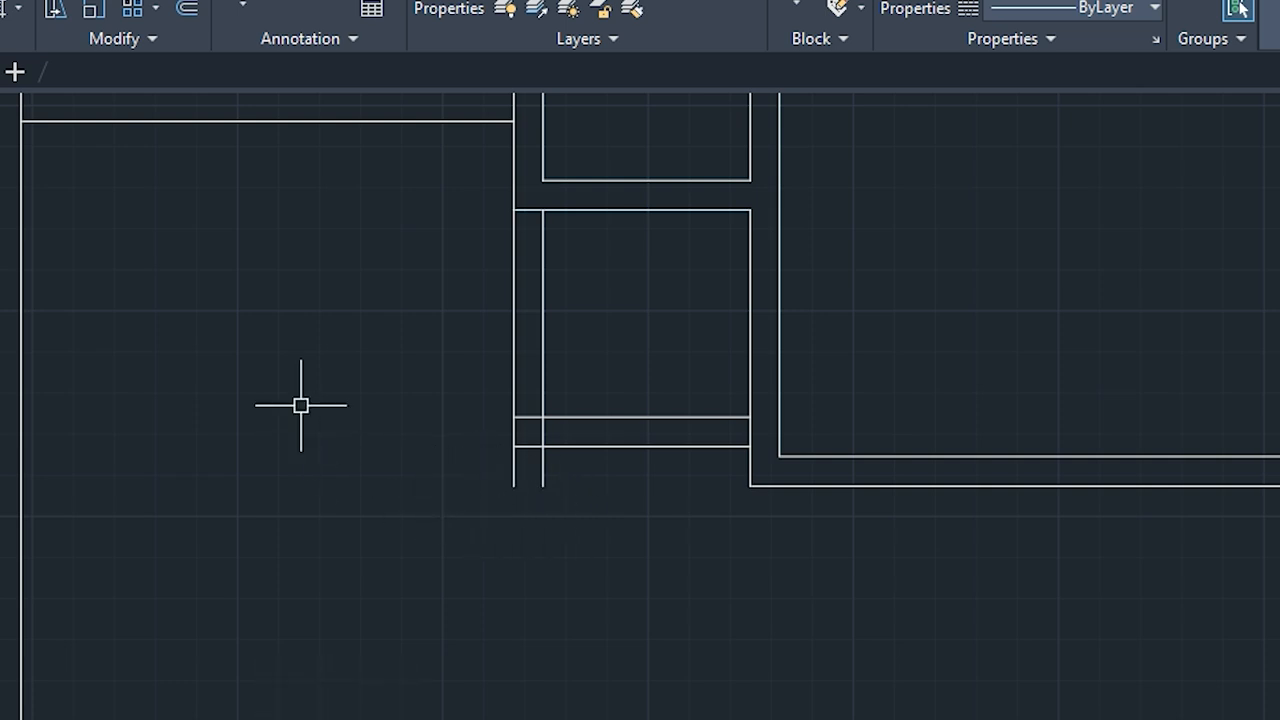
scroll(282, 452, down, 2)
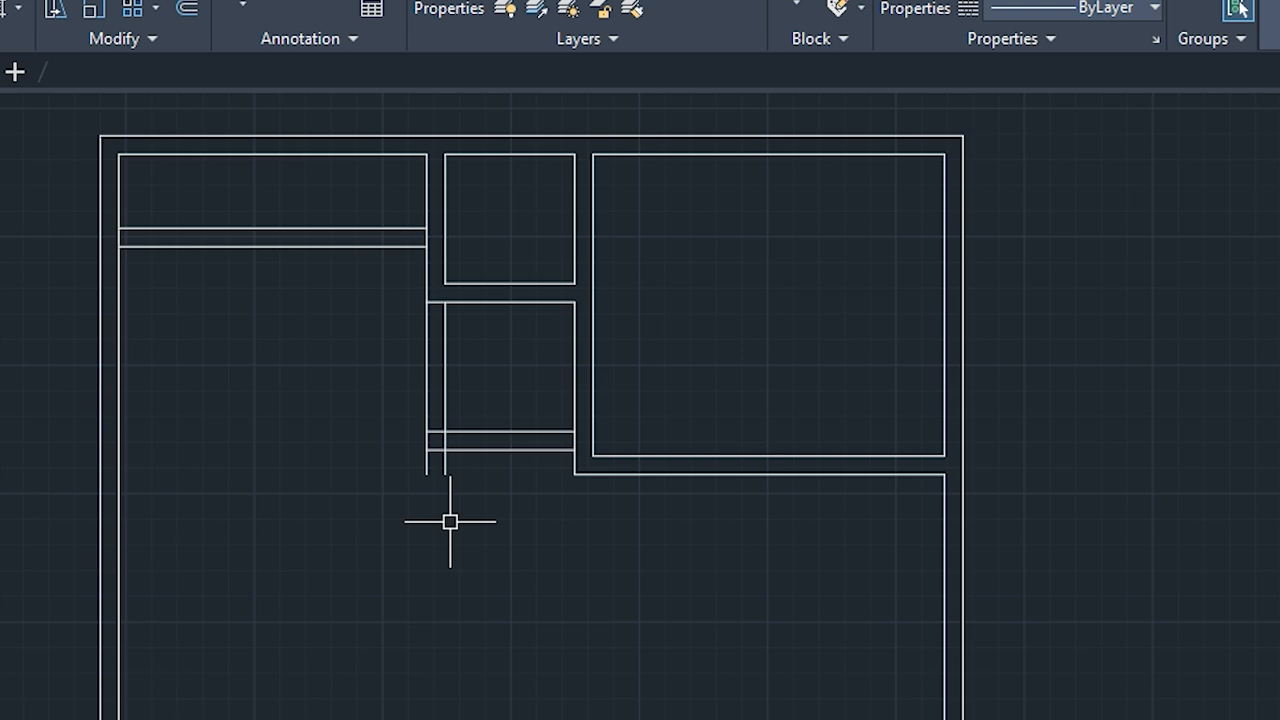
text(EX)
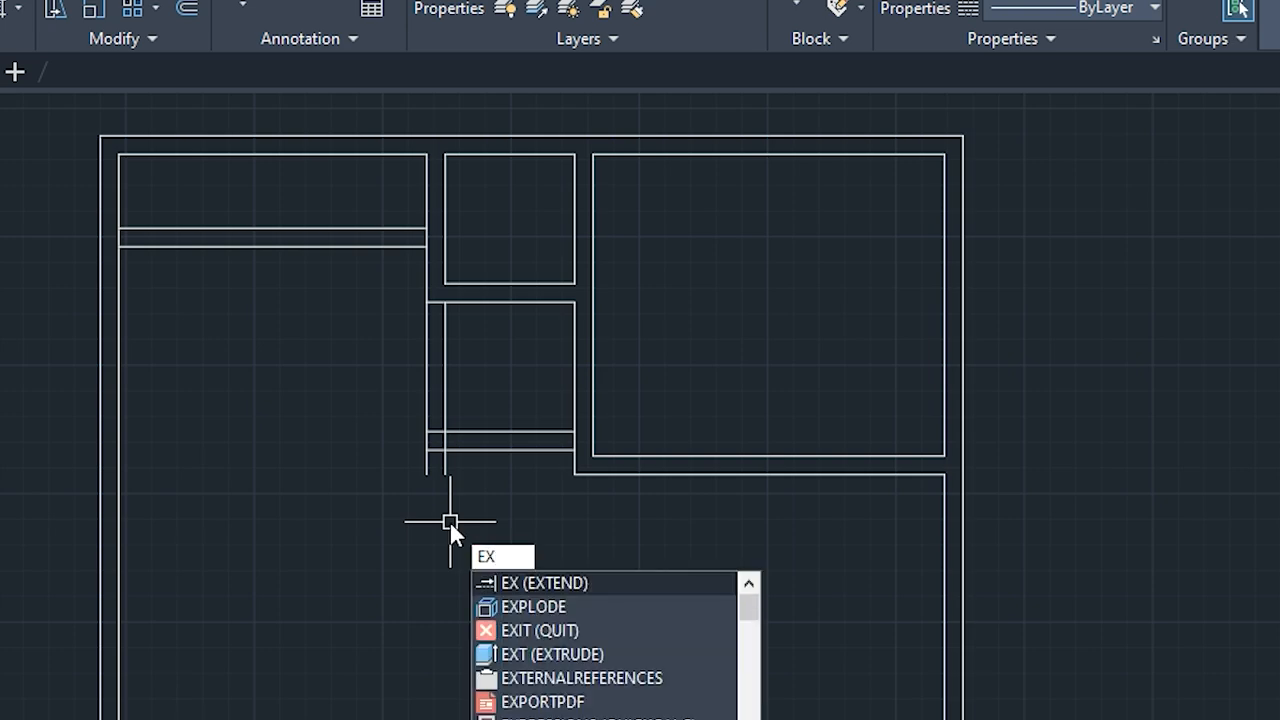
key(Return)
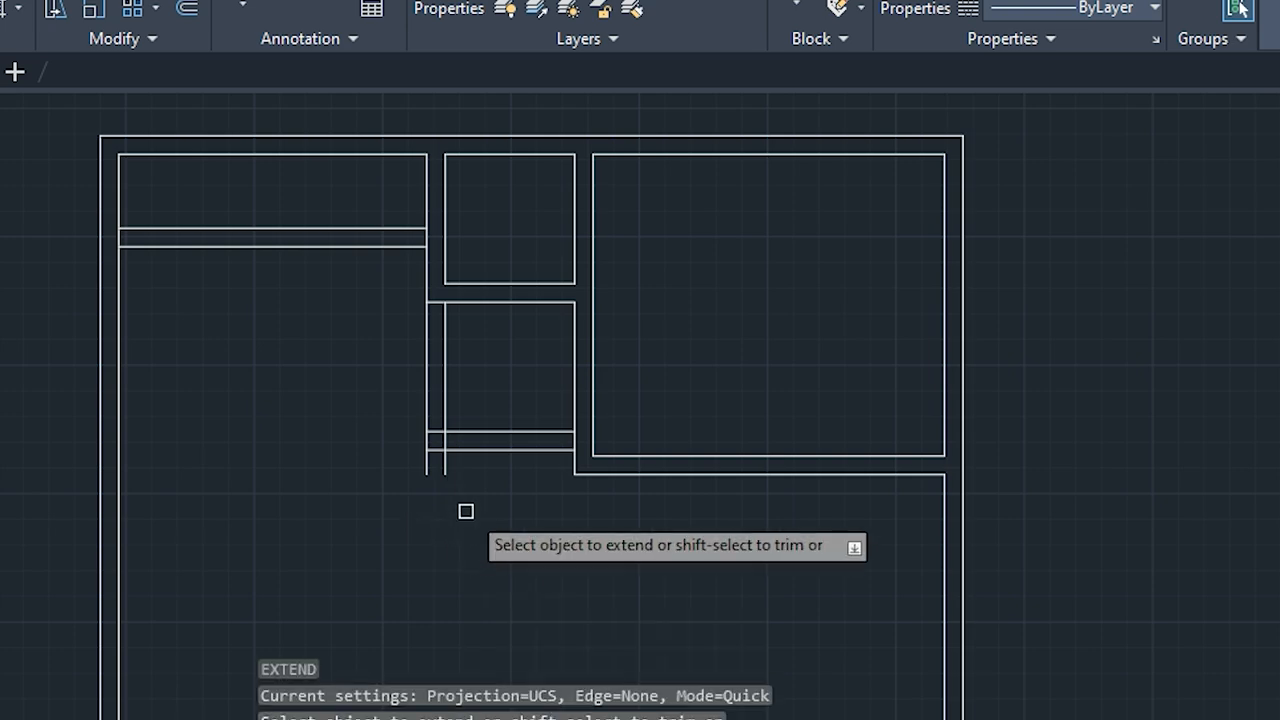
click(601, 477)
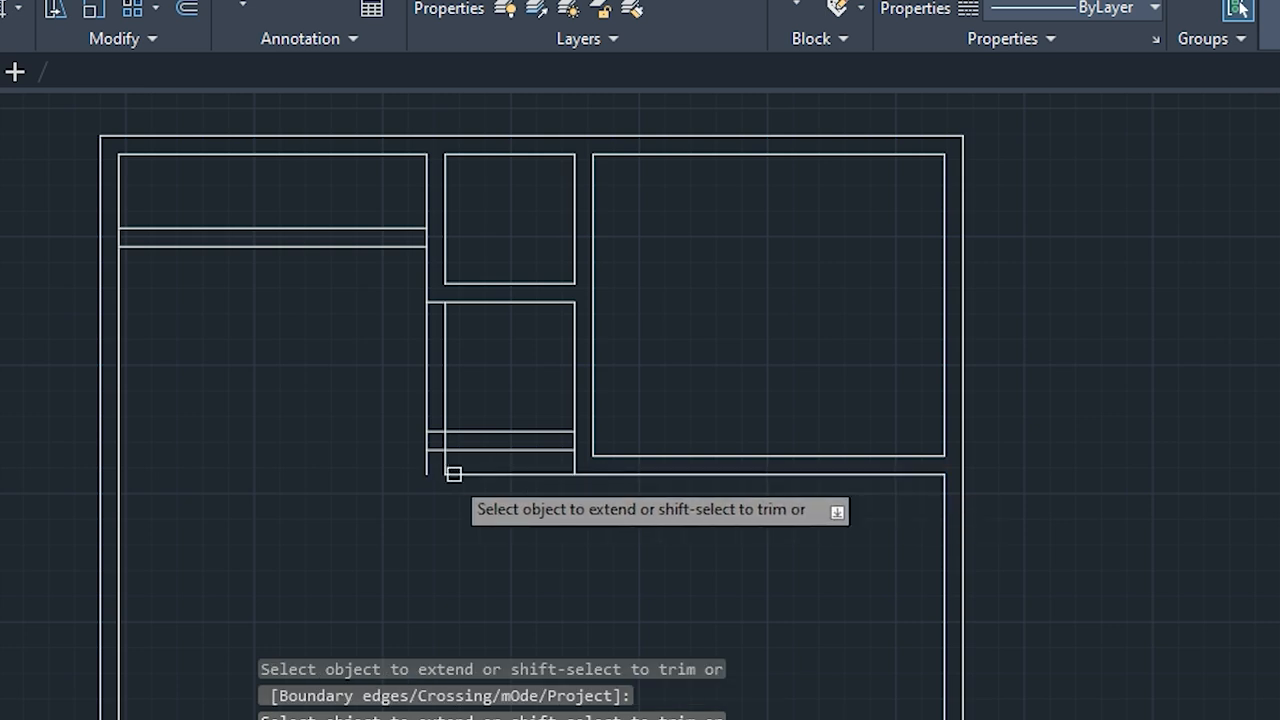
click(458, 474)
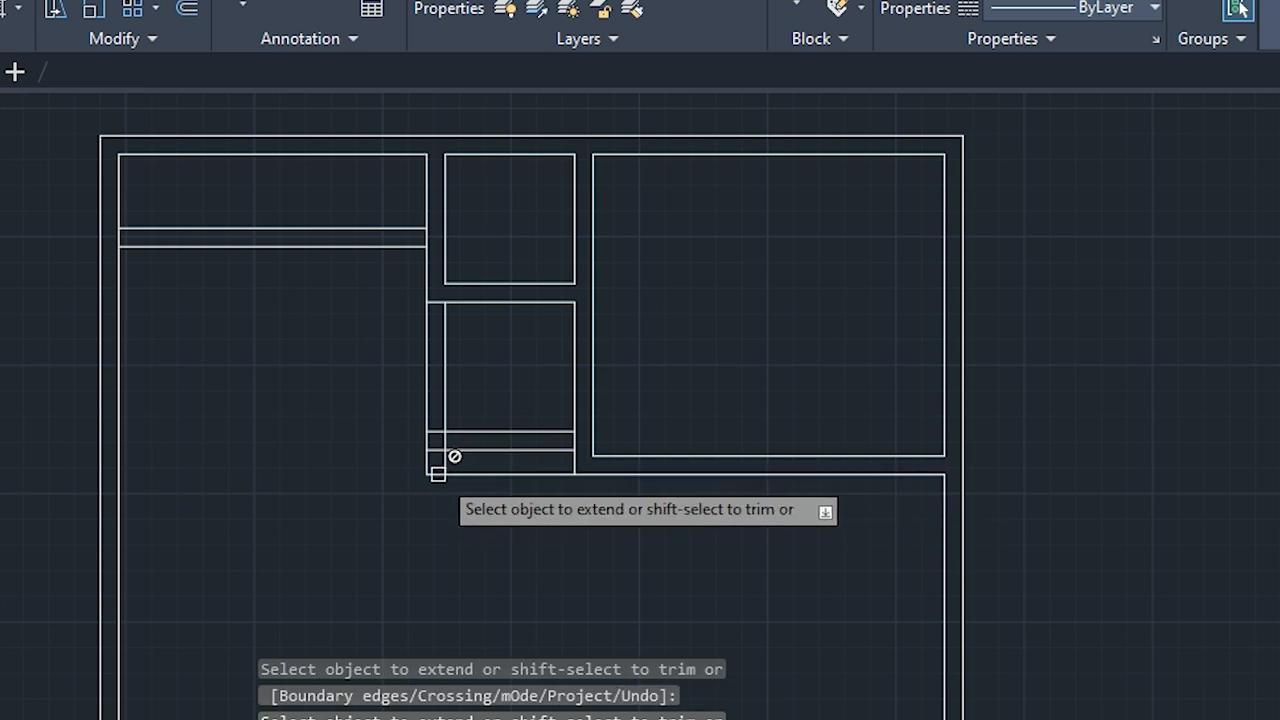
click(432, 474)
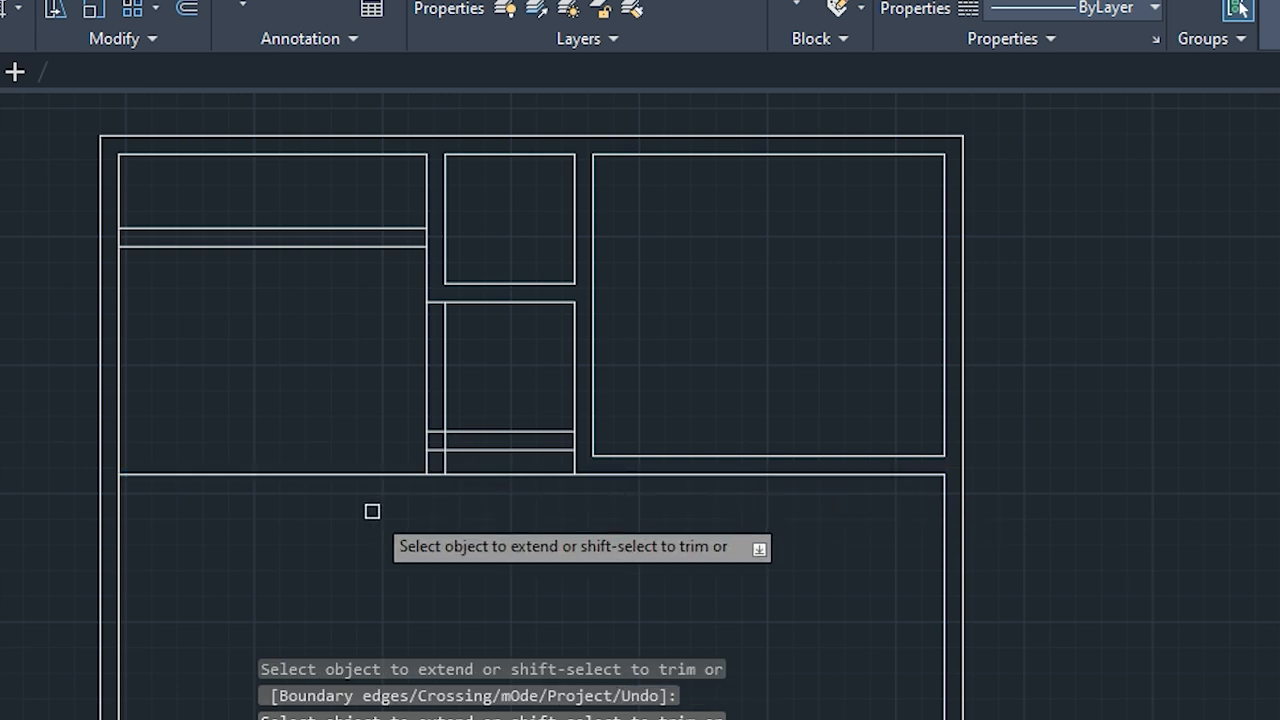
key(Escape)
key(Escape)
key(Escape)
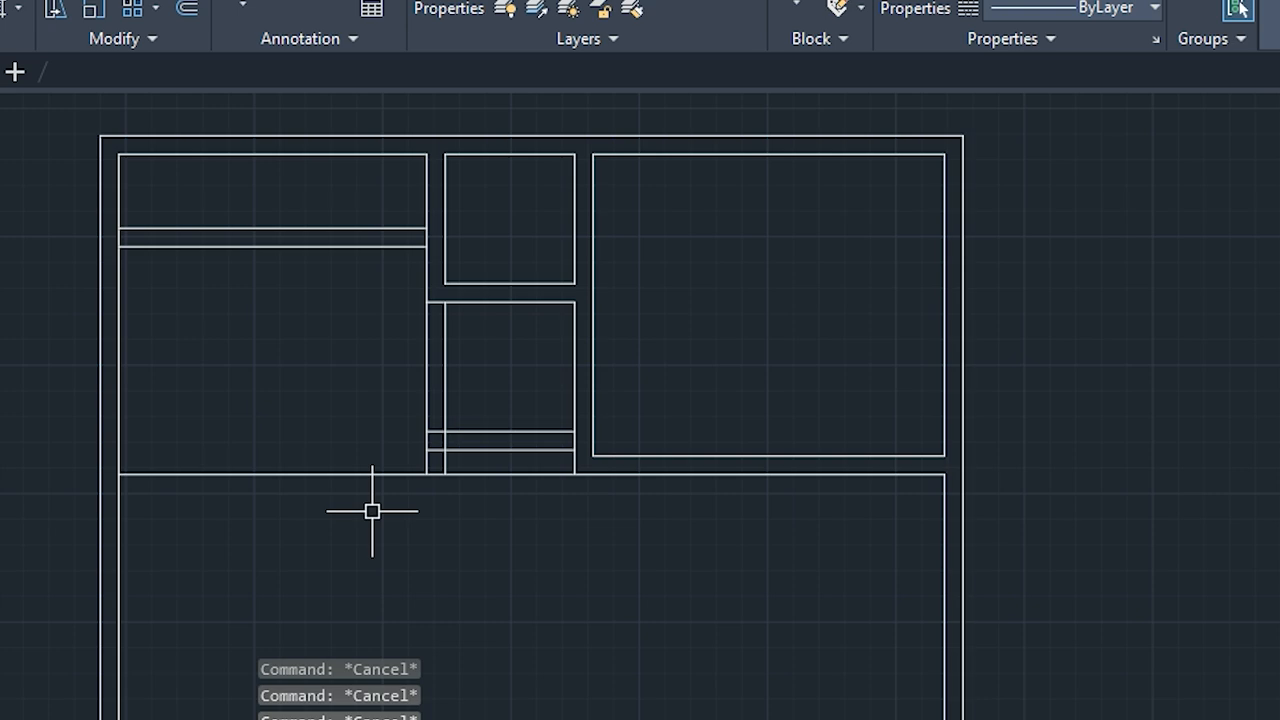
Trim the extended horizontal line between the two side wall lines directly below the second small room
middle_drag(382, 515, 440, 511)
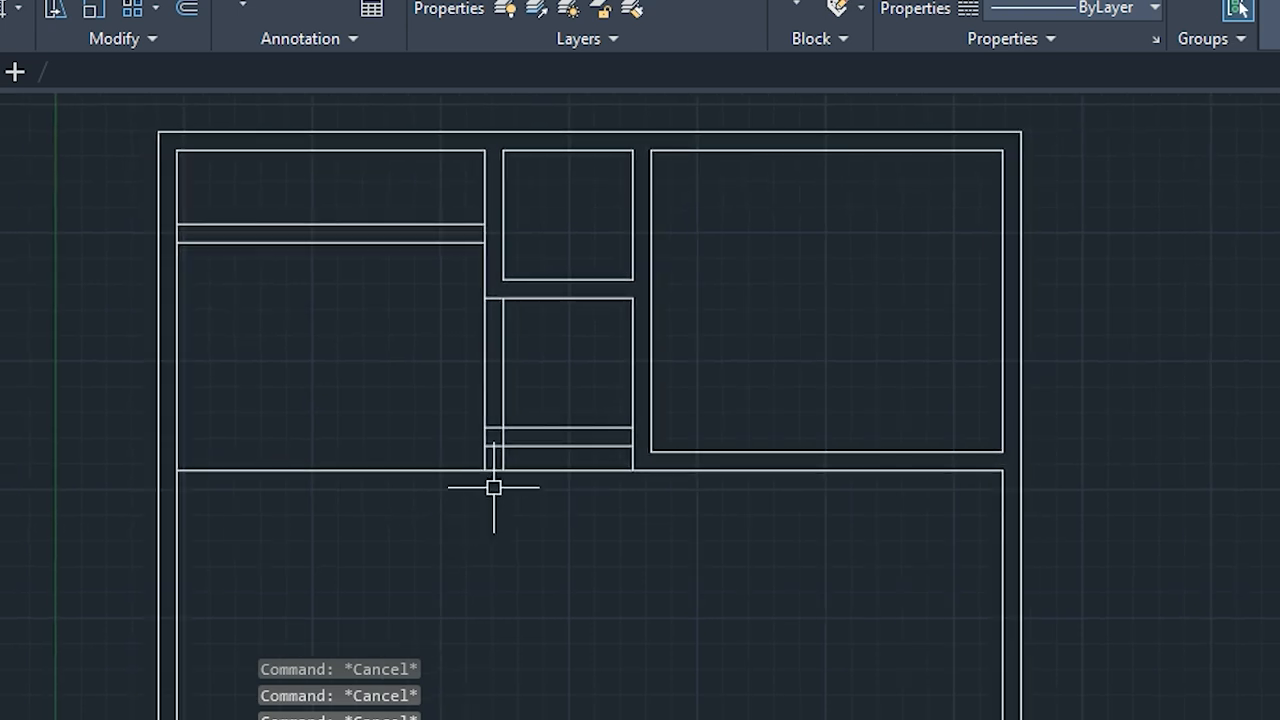
scroll(535, 466, up, 2)
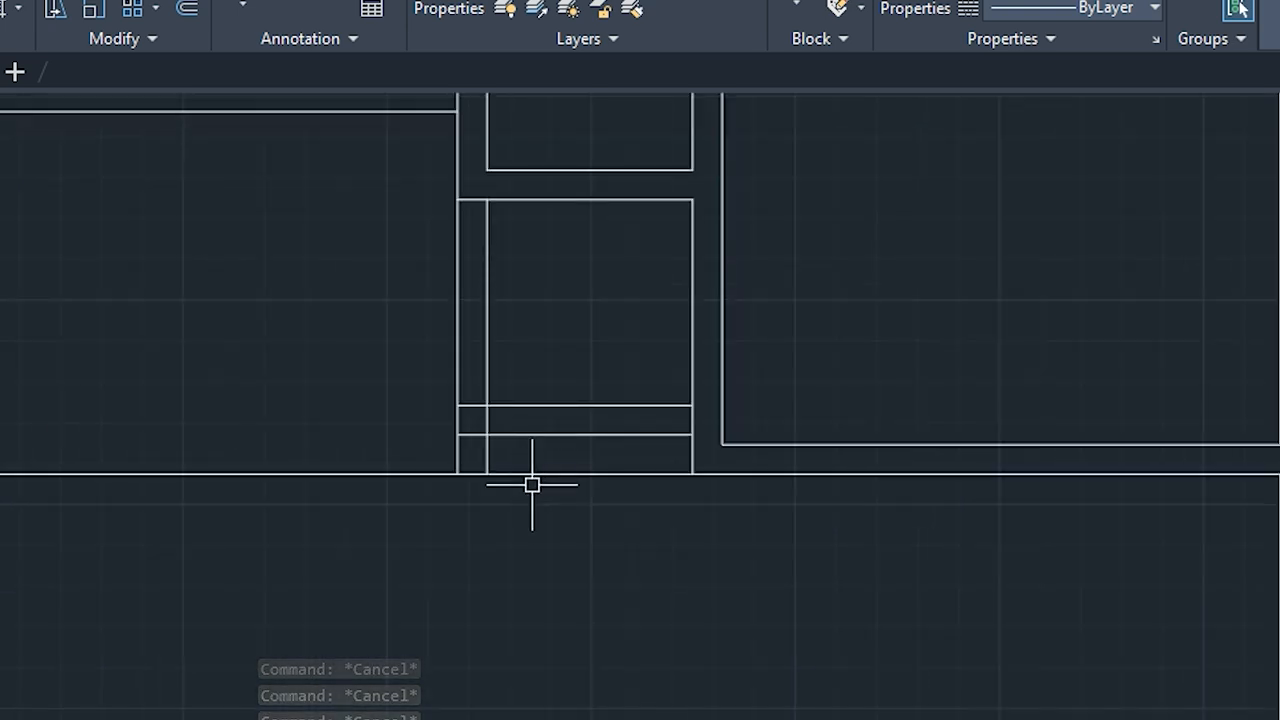
text(tr)
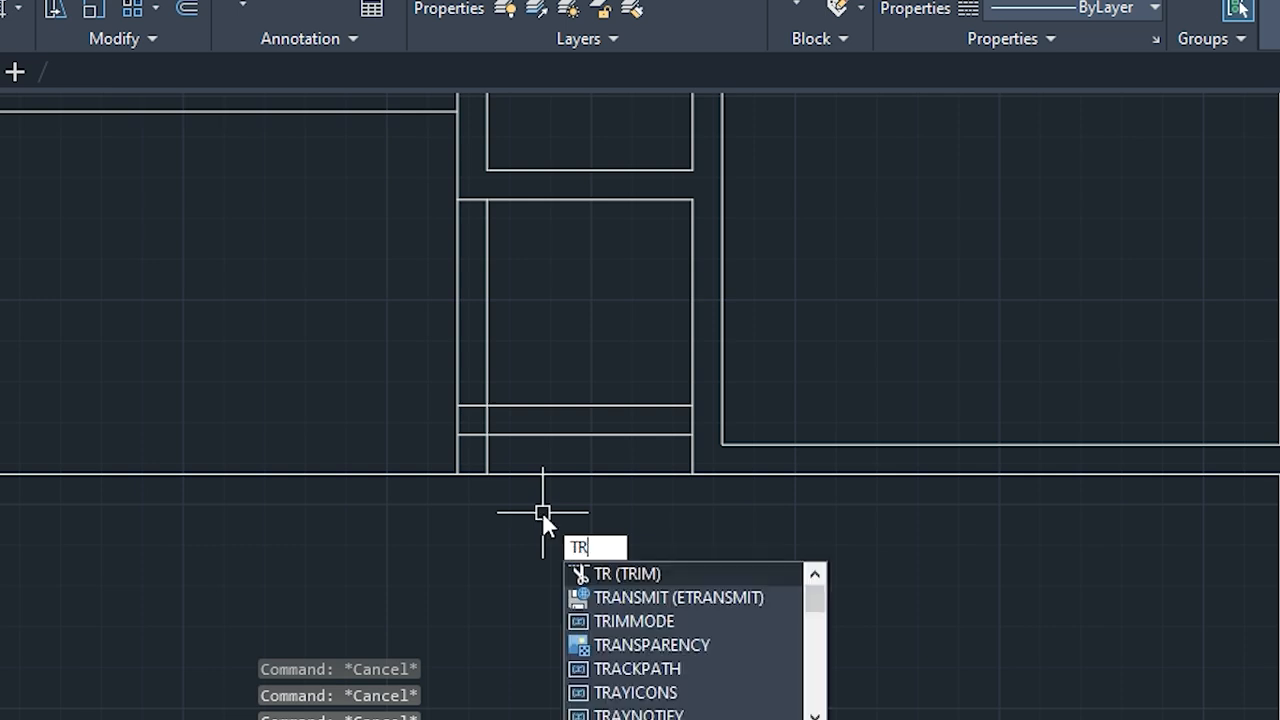
key(Return)
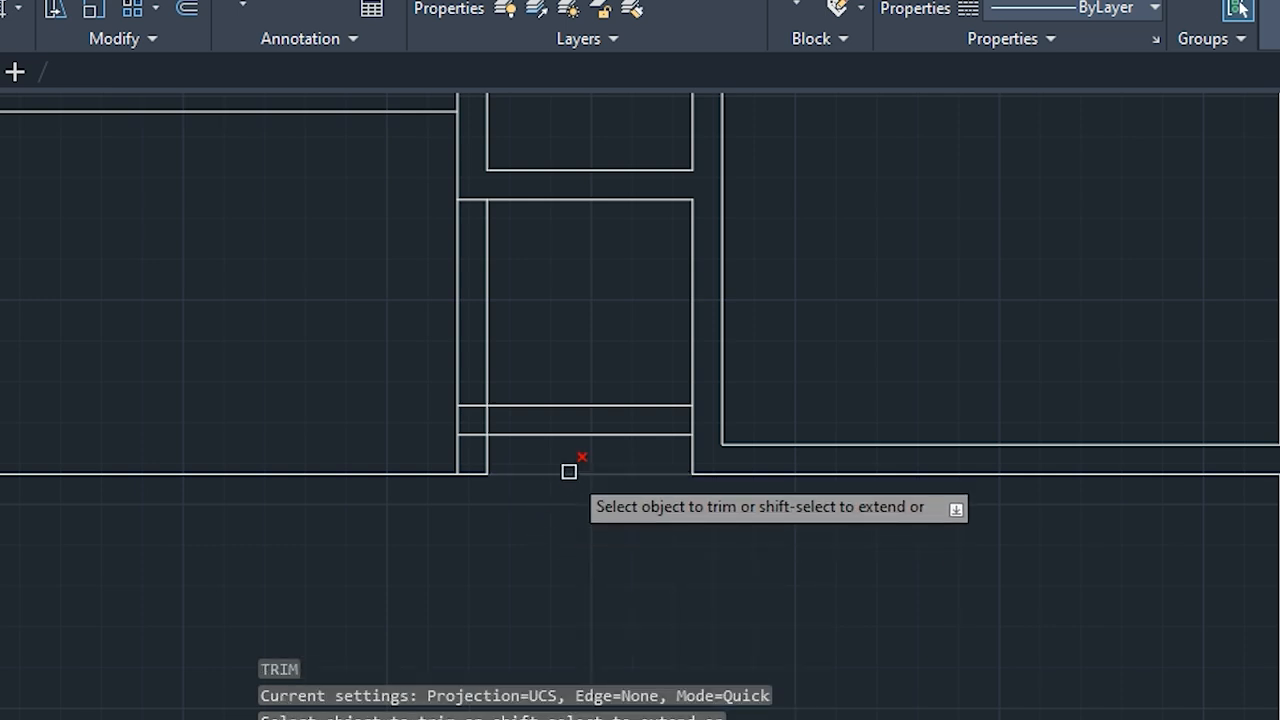
click(569, 471)
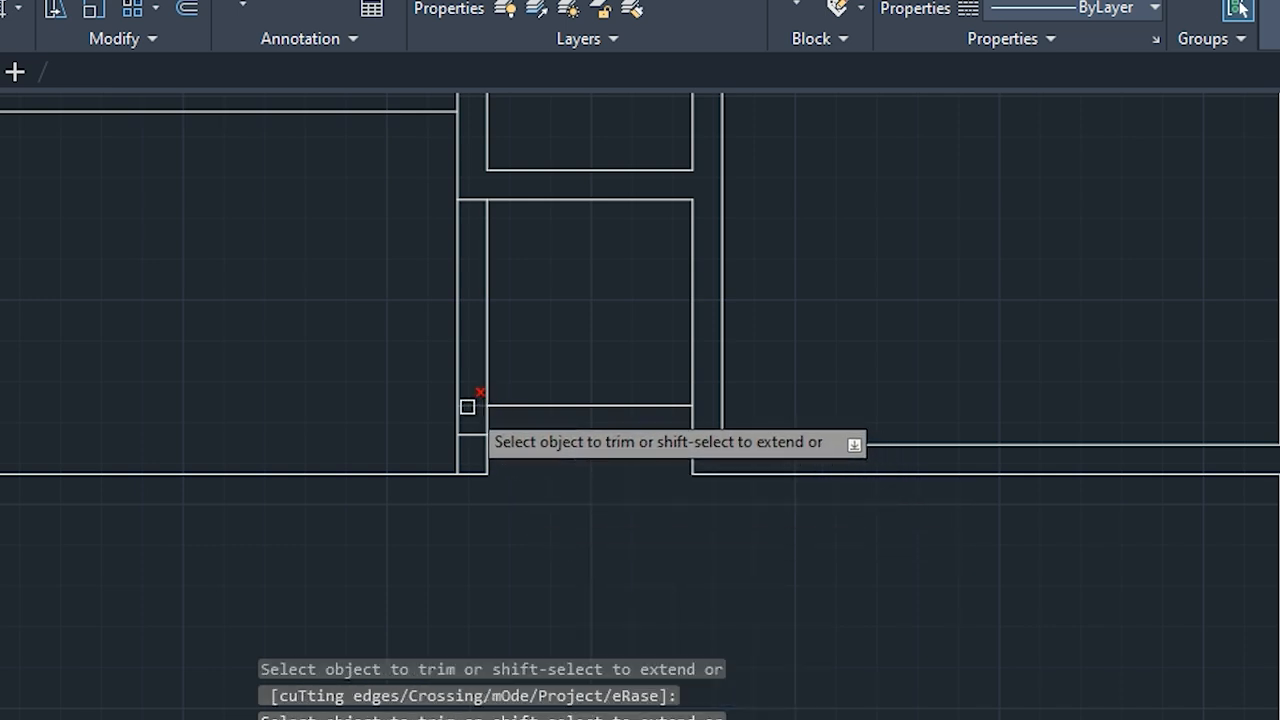
Trim the vertical line crossing the upper-left partition's right end and the second small room's top line crossing the wall on its left
middle_drag(467, 407, 429, 603)
scroll(0, 279, up, 2)
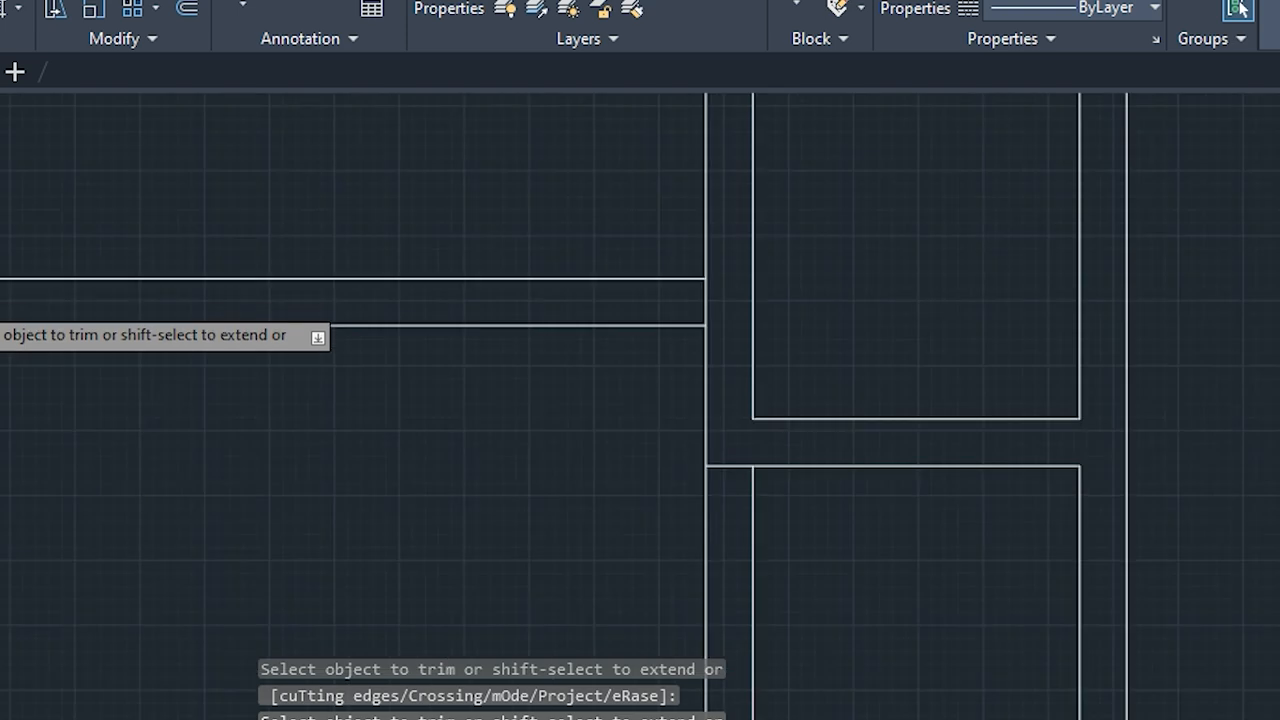
click(706, 305)
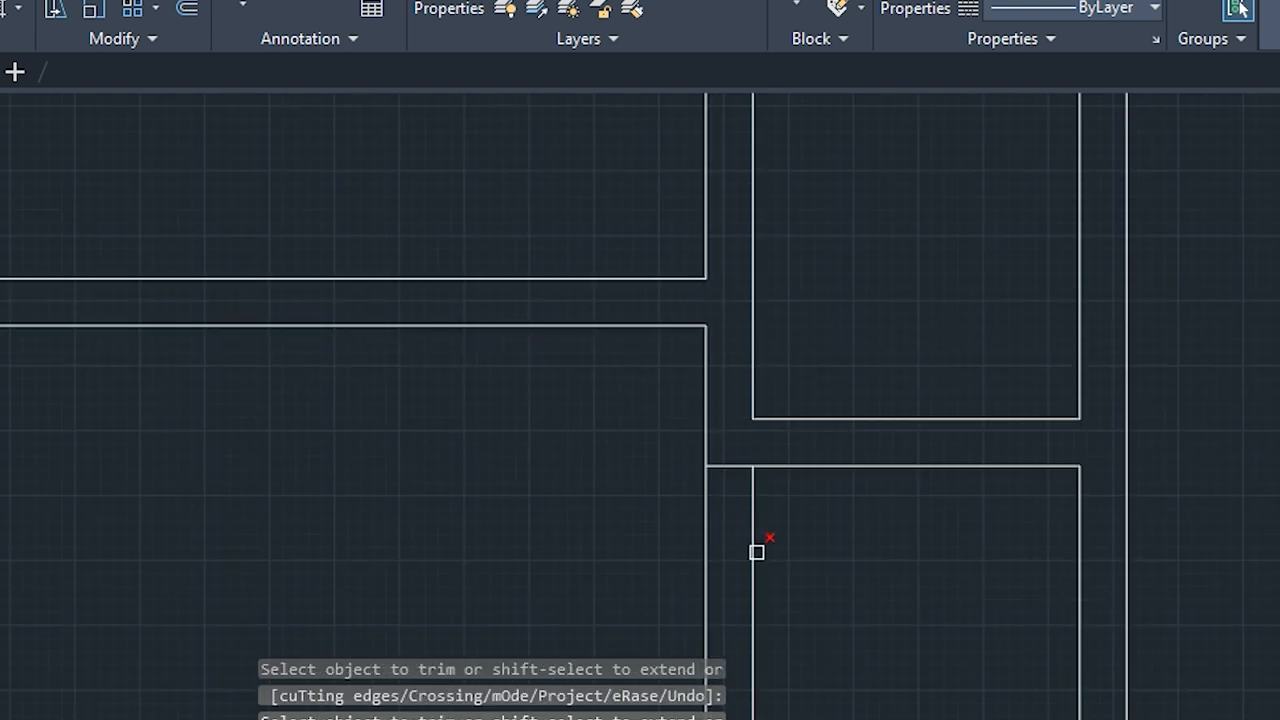
middle_drag(757, 552, 541, 235)
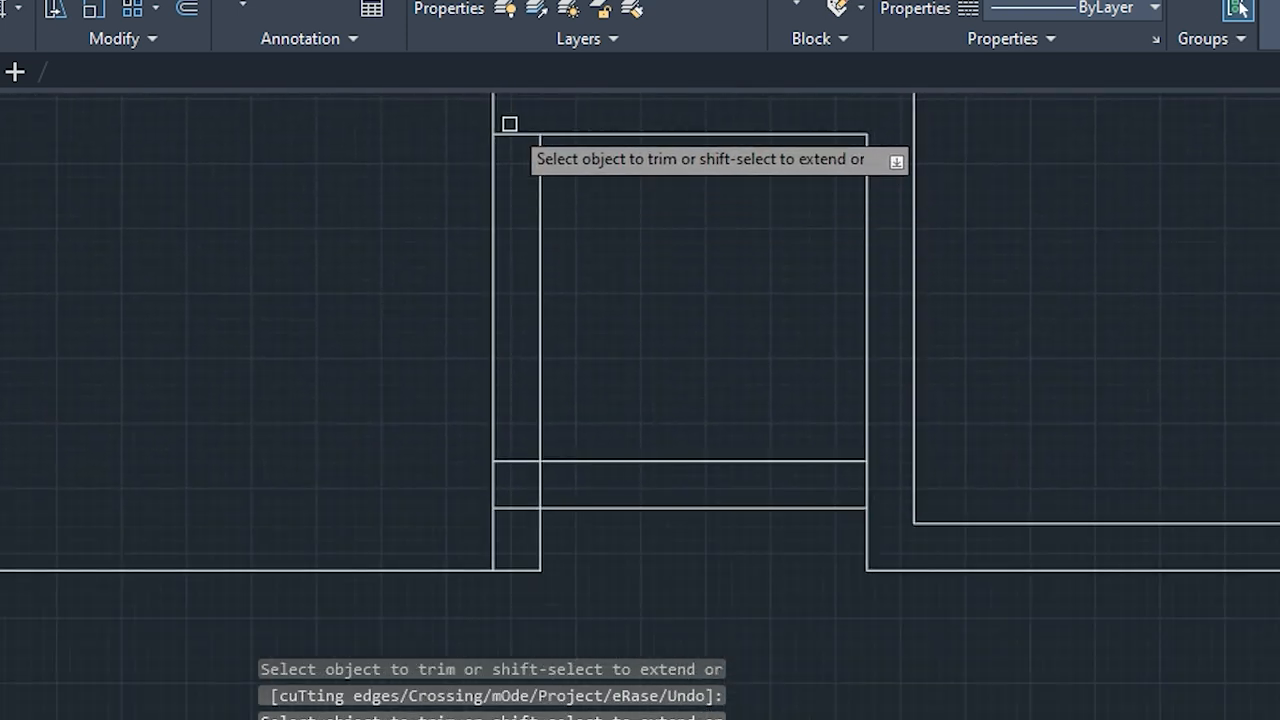
click(517, 134)
Trim the overlapping line pieces at both ends of the second small room's bottom wall and end Trim
middle_drag(553, 454, 561, 393)
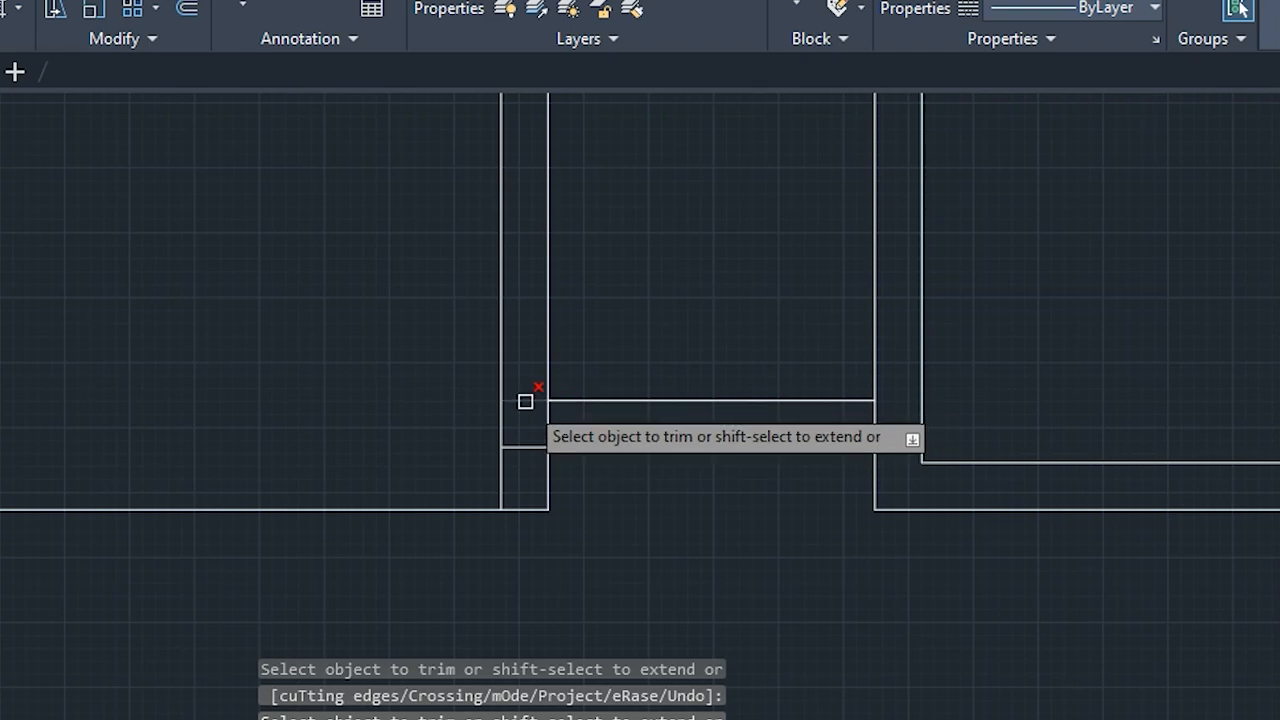
click(525, 401)
click(525, 459)
click(531, 435)
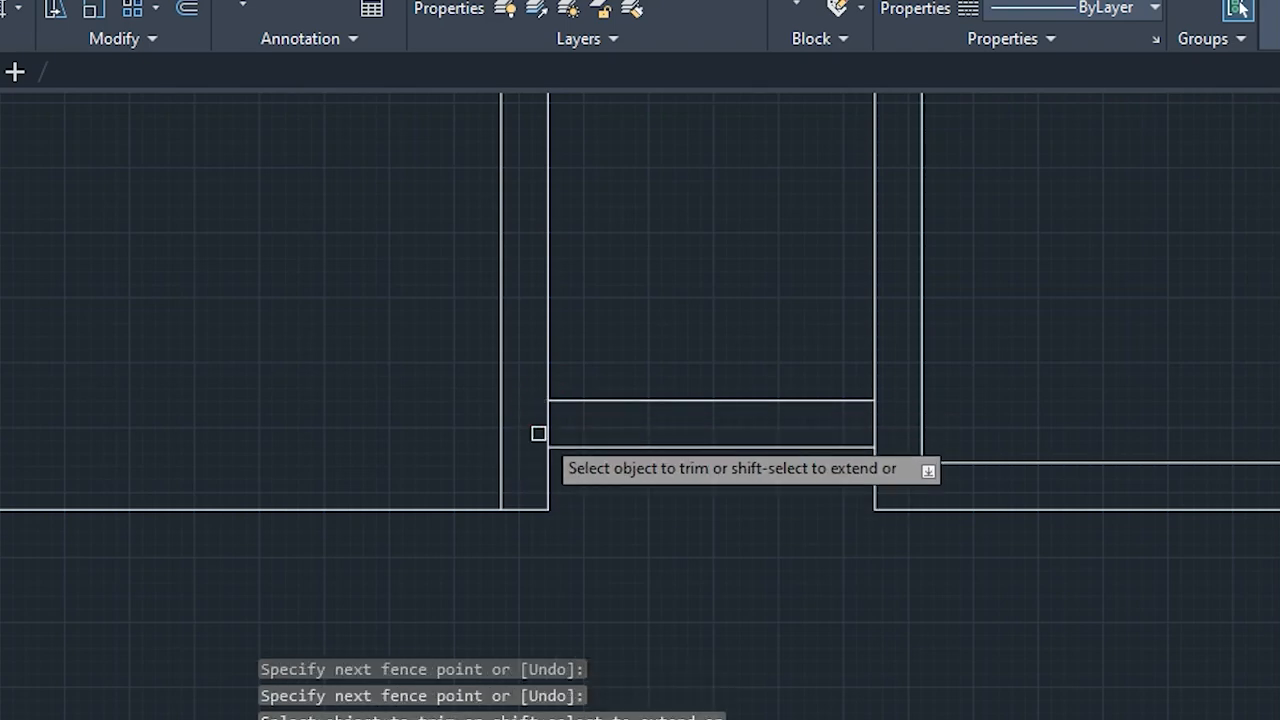
click(873, 425)
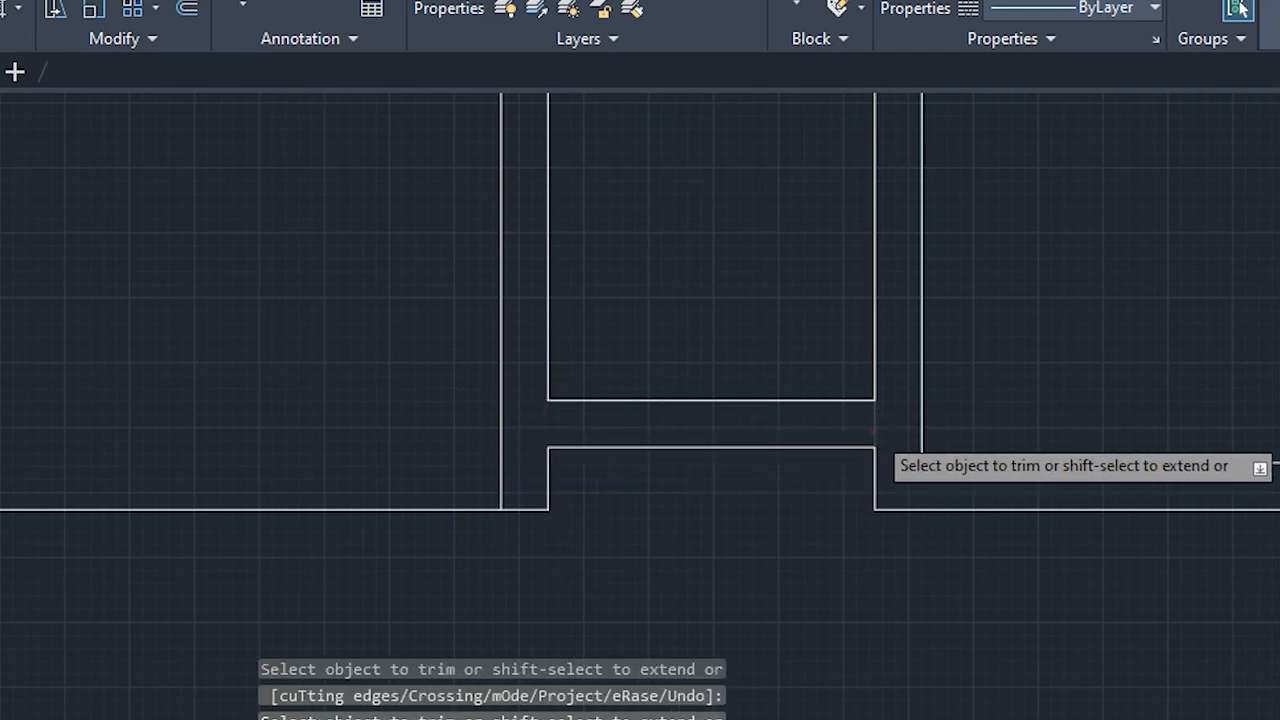
middle_drag(657, 531, 783, 540)
scroll(784, 544, down, 2)
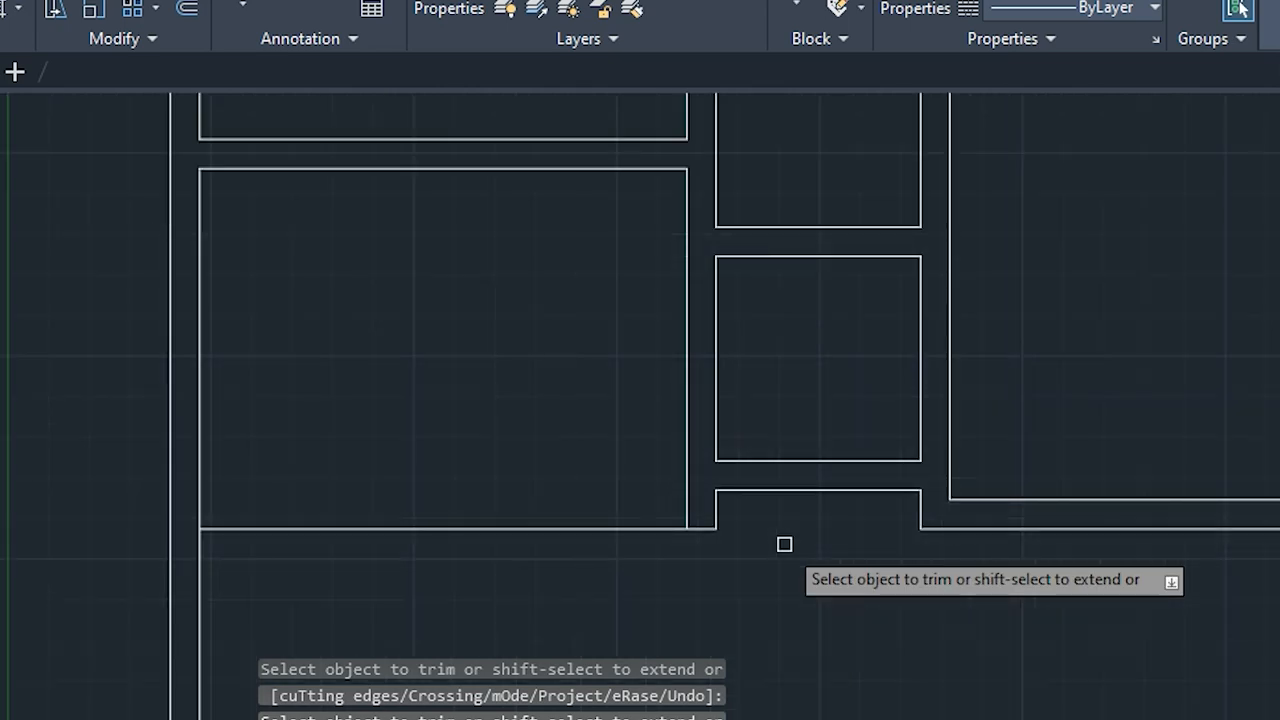
key(Escape)
key(Escape)
key(Escape)
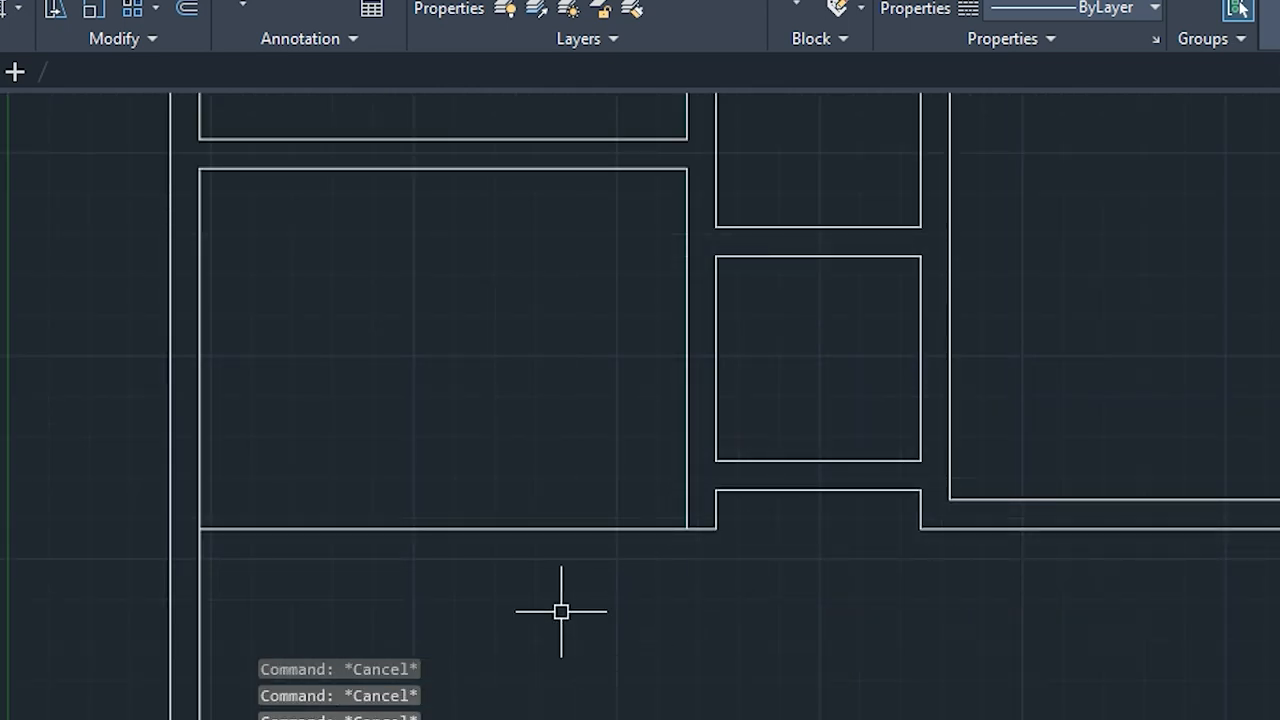
Offset the bottom line of the large left room 9" upward into the room and end Offset
text(offset)
key(Return)
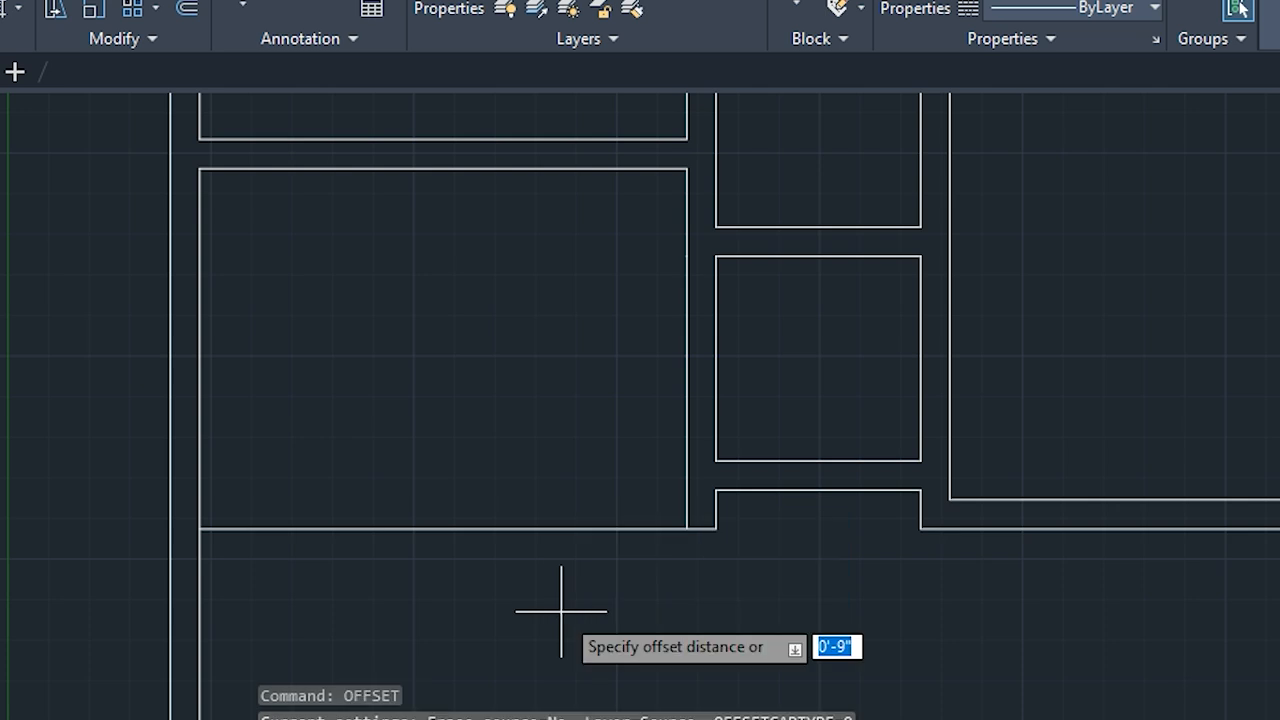
text(9)
key(Return)
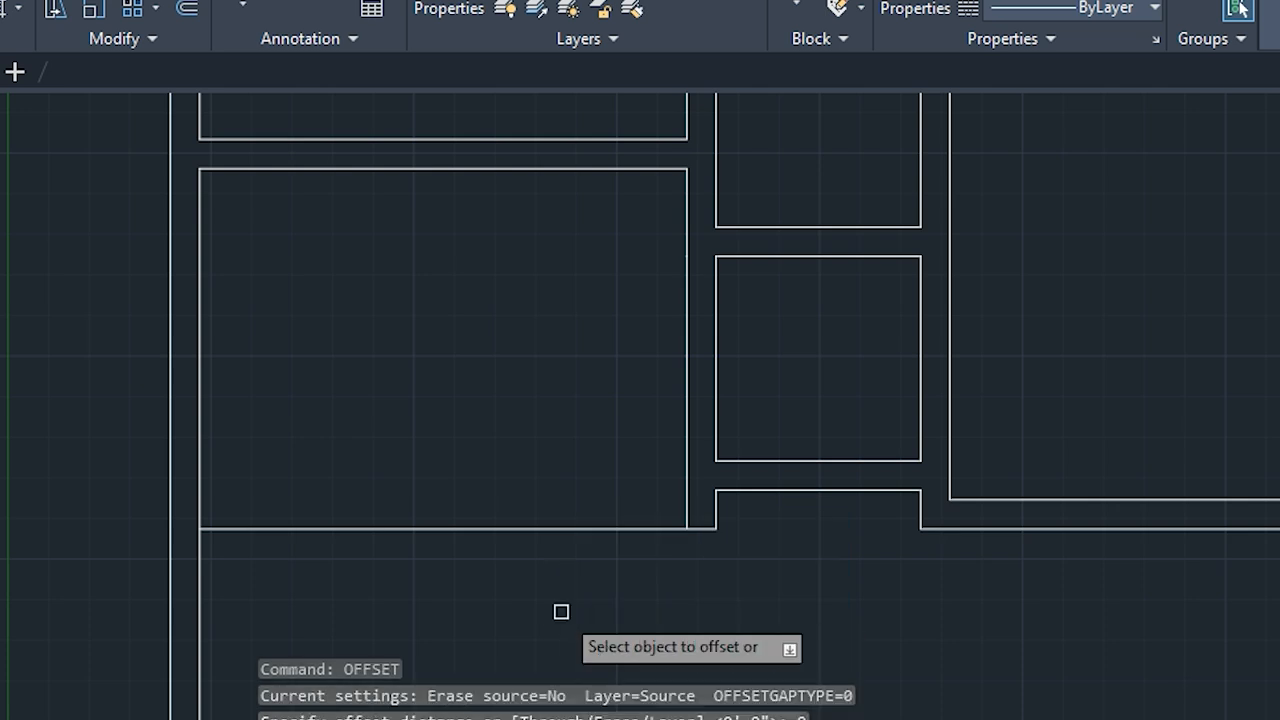
click(500, 529)
click(502, 519)
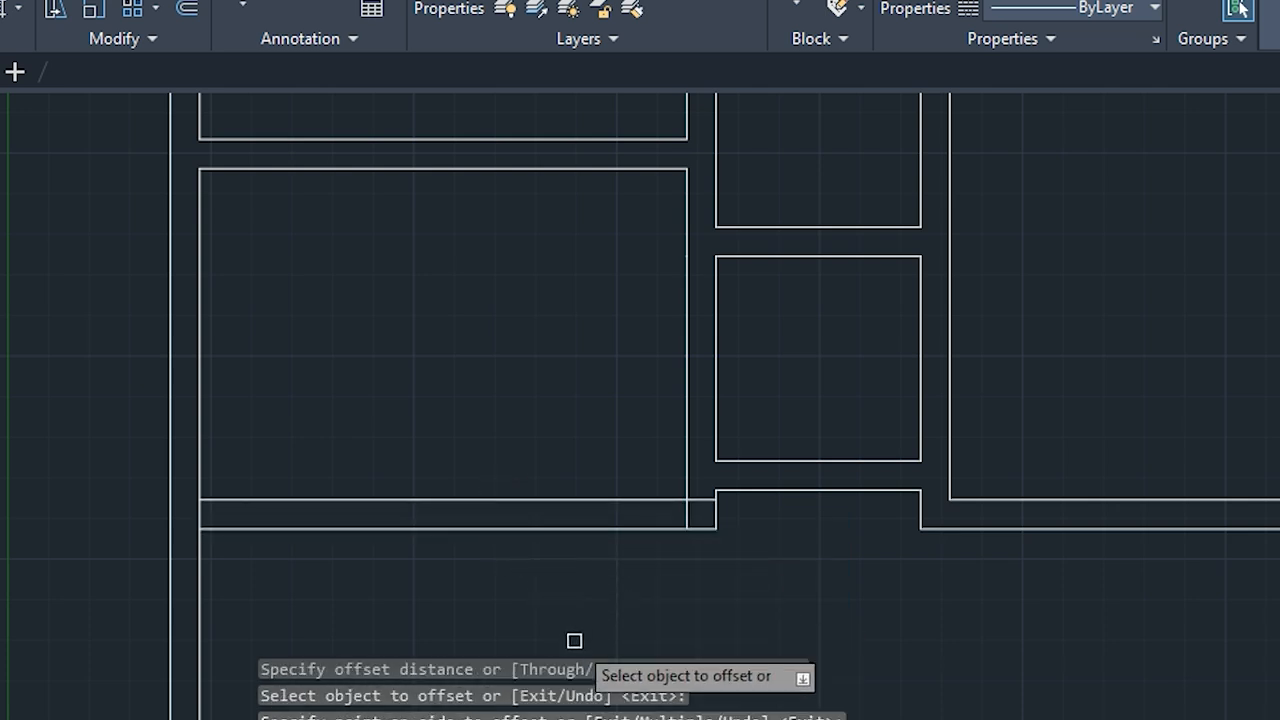
key(Escape)
key(Escape)
key(Escape)
key(Escape)
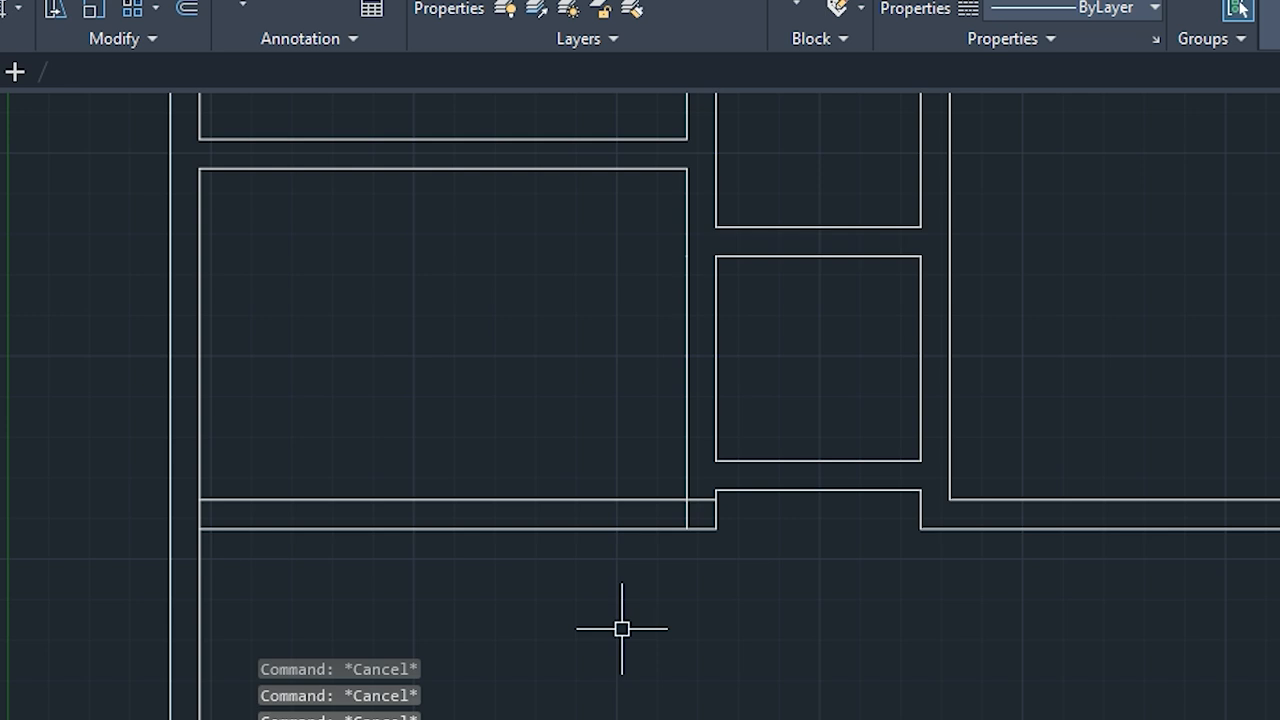
Trim the overlapping wall lines at the large left room's bottom-right corner and end Trim
key(Return)
scroll(700, 490, up, 2)
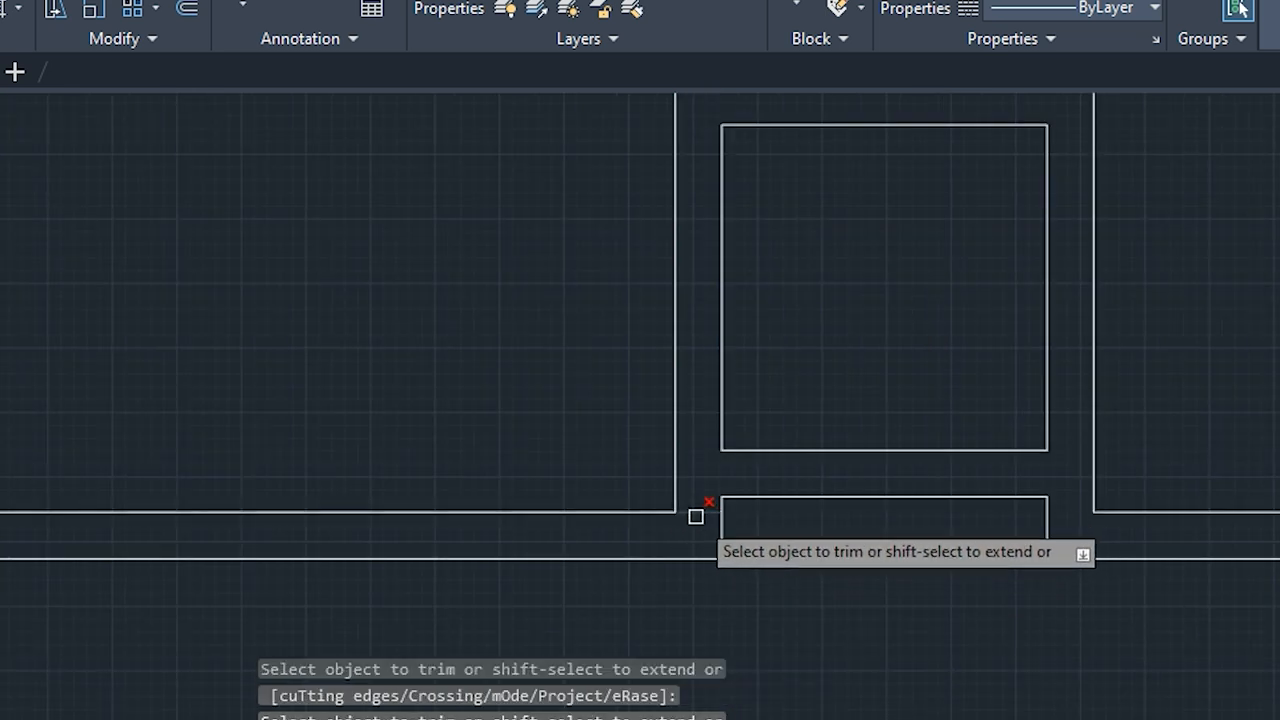
scroll(690, 554, down, 4)
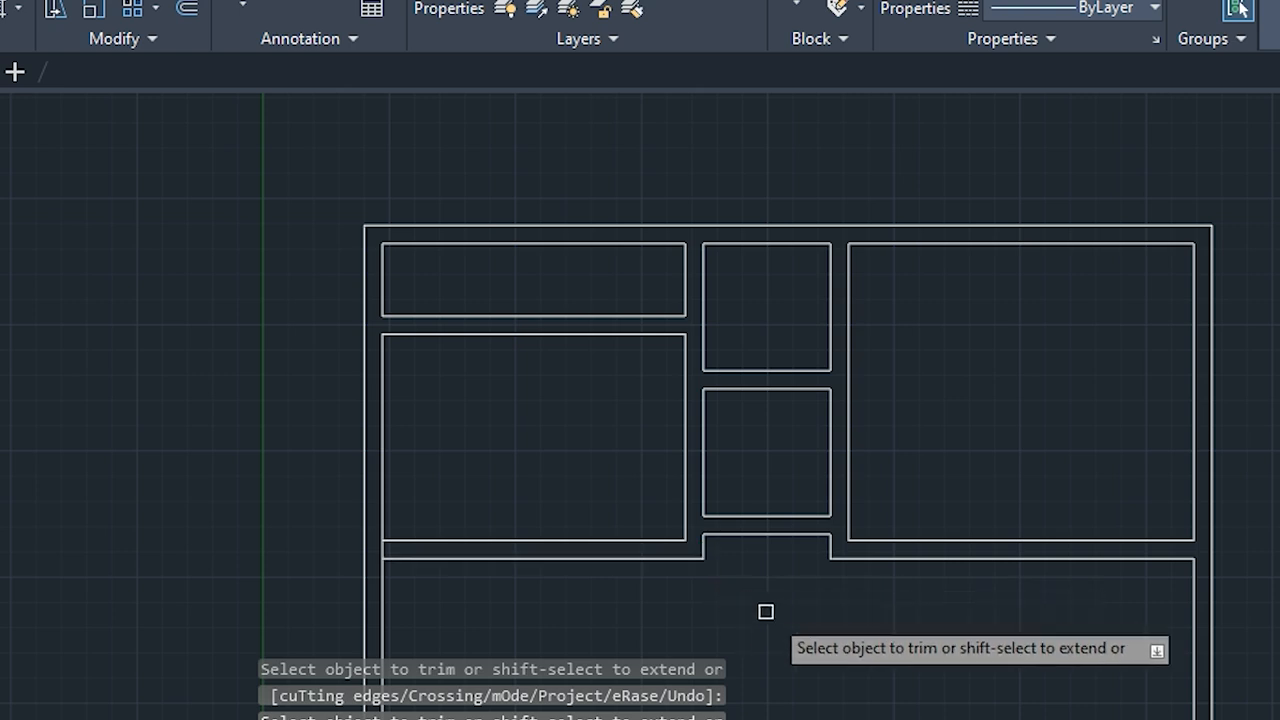
key(Escape)
key(Escape)
key(Escape)
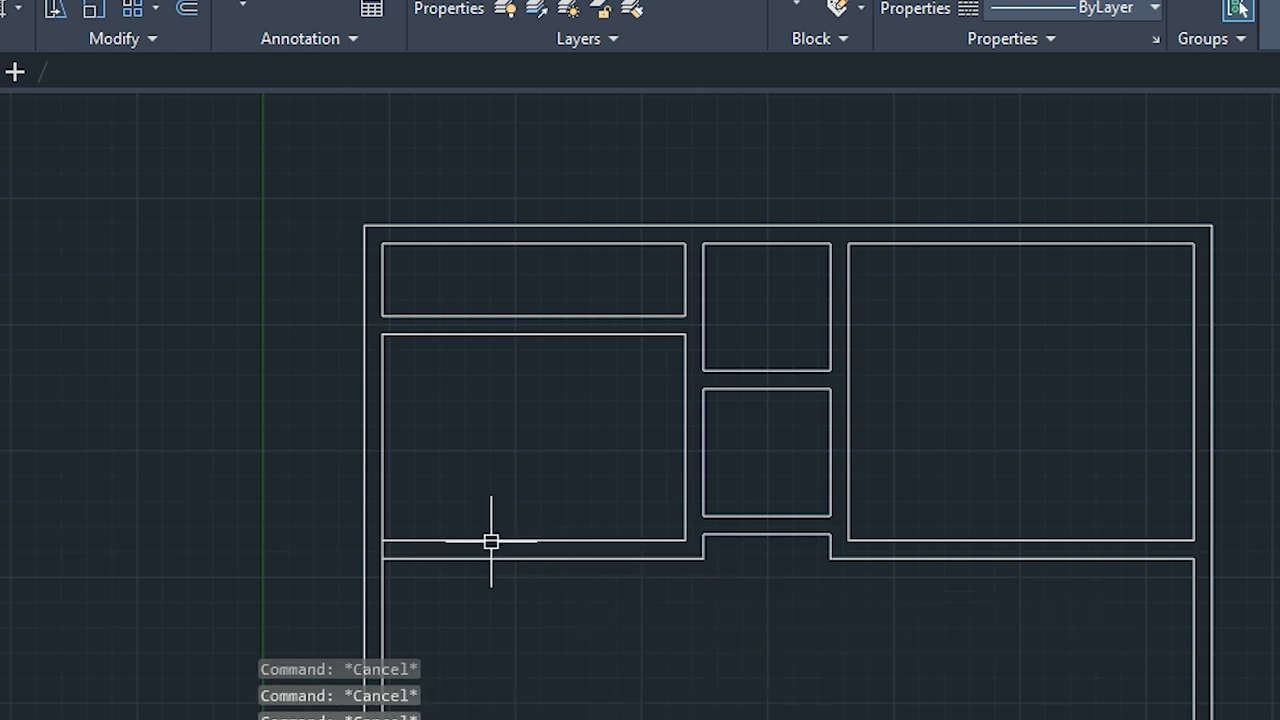
Offset the left line of the narrow upper-left room 3' to the right, into the room
middle_drag(826, 669, 646, 594)
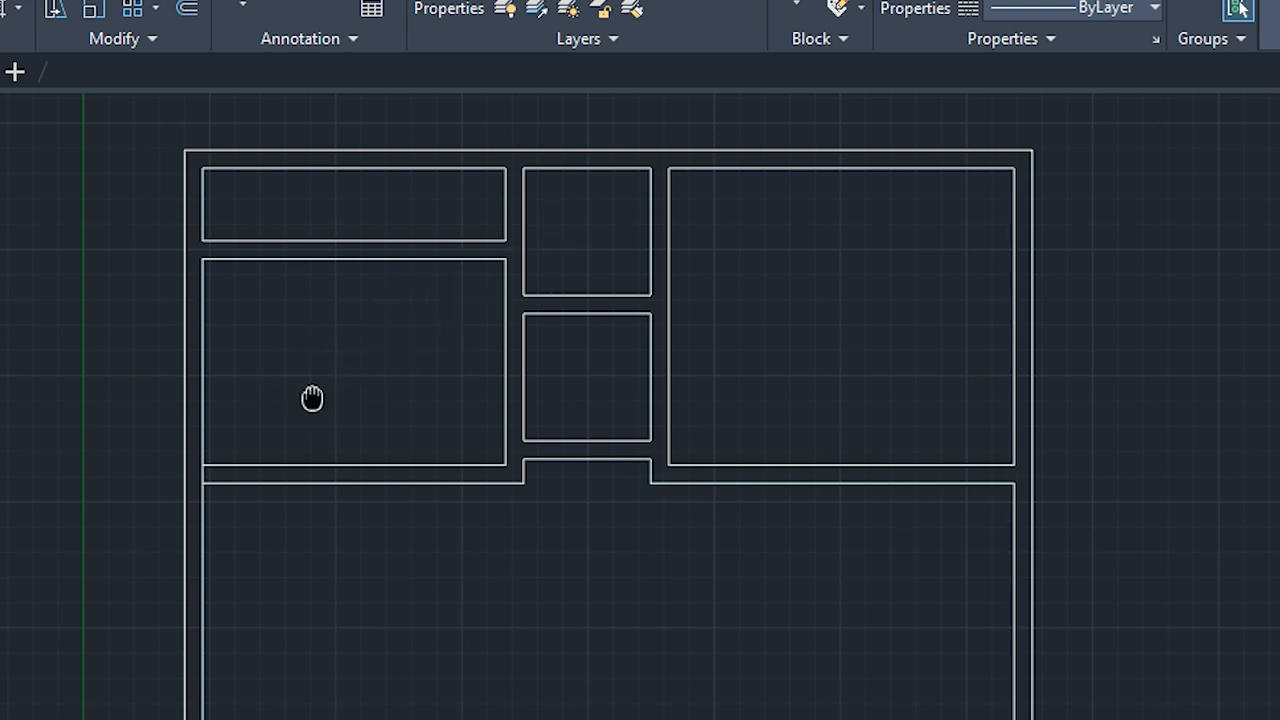
middle_drag(312, 398, 328, 516)
scroll(264, 368, up, 2)
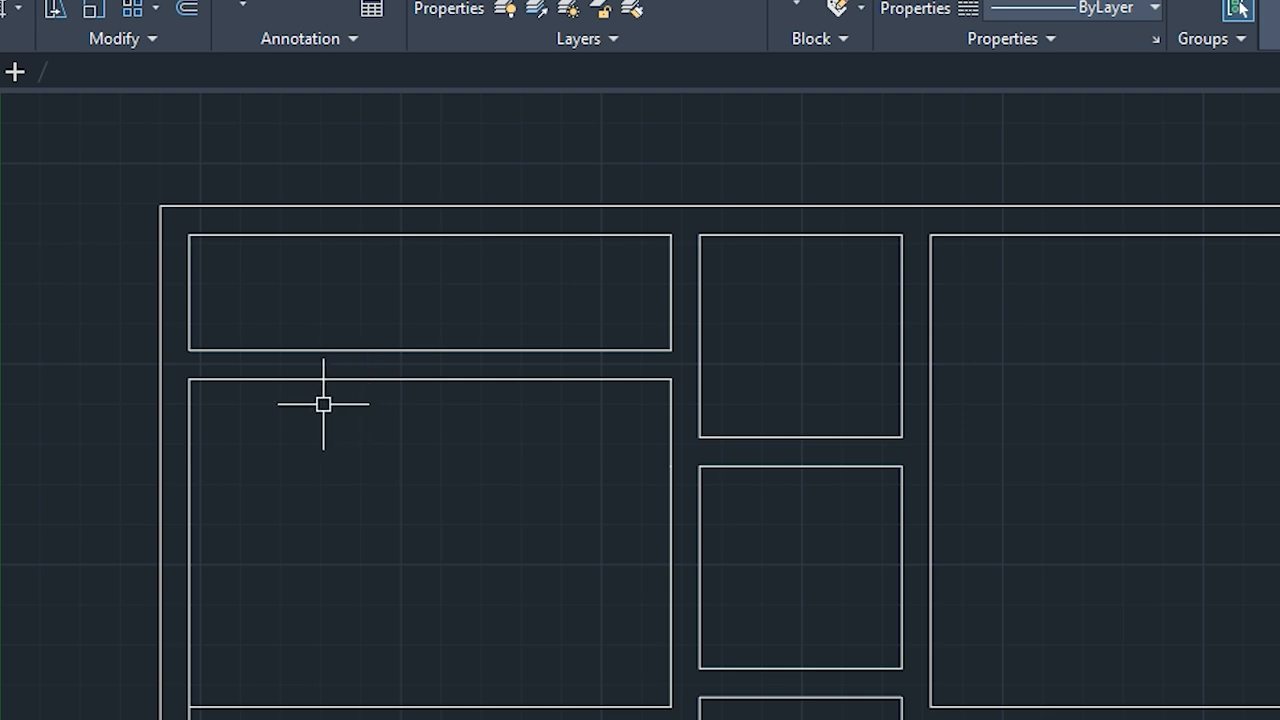
text(of)
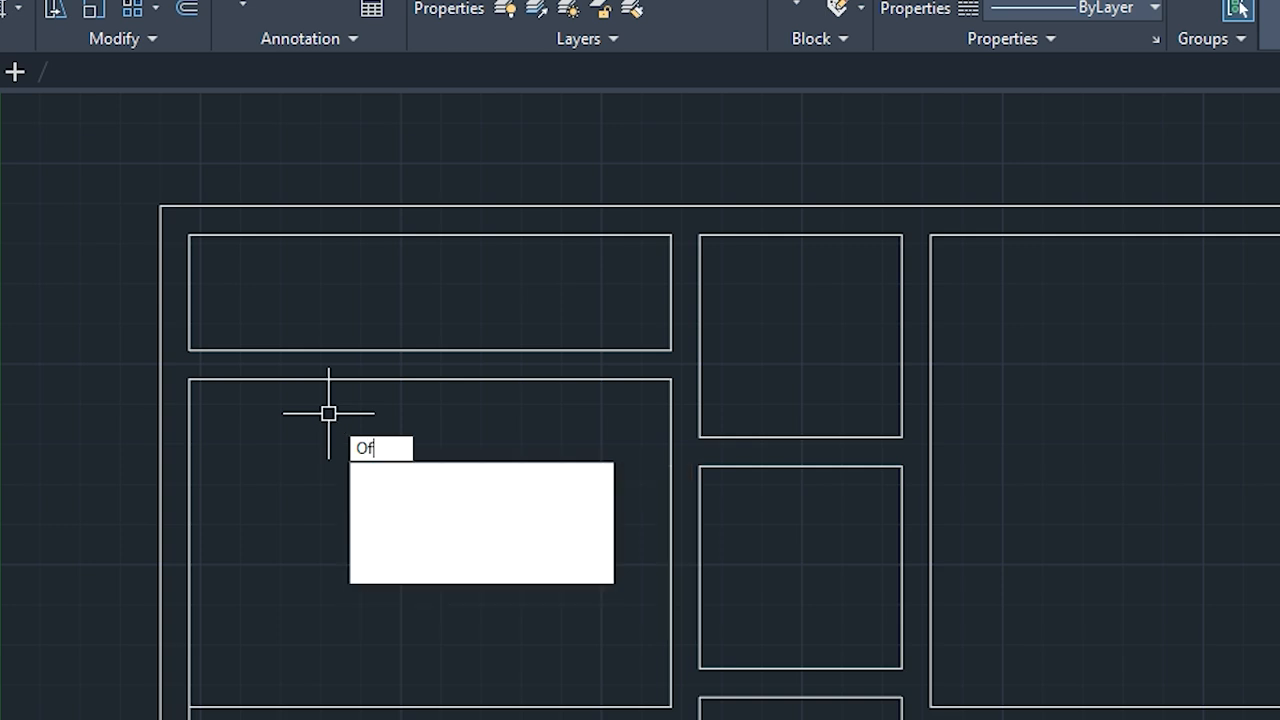
key(Return)
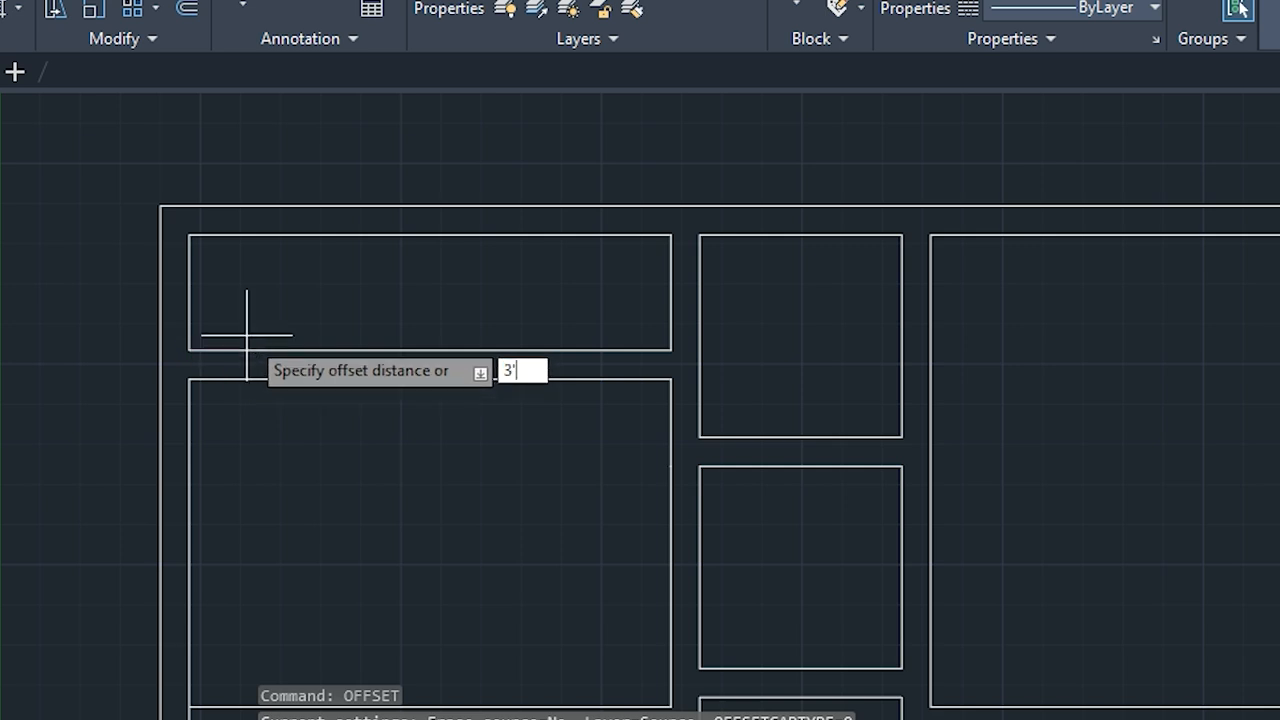
key(Return)
click(190, 331)
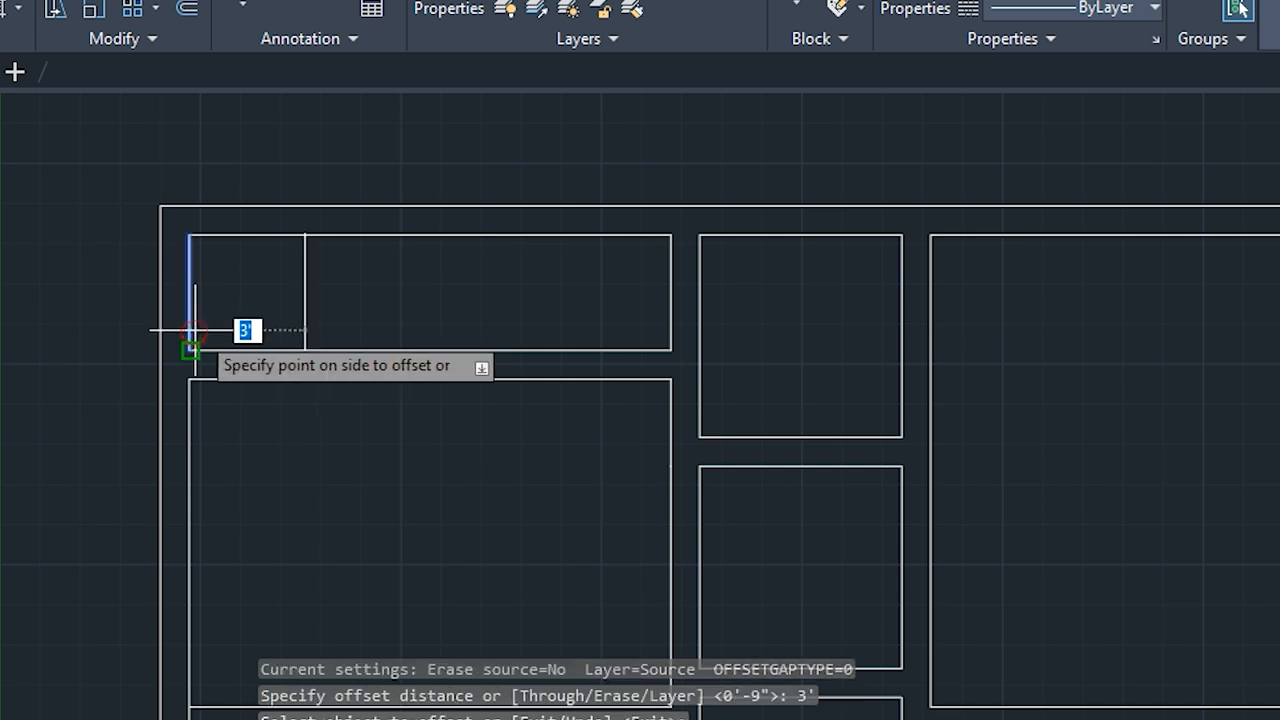
click(210, 326)
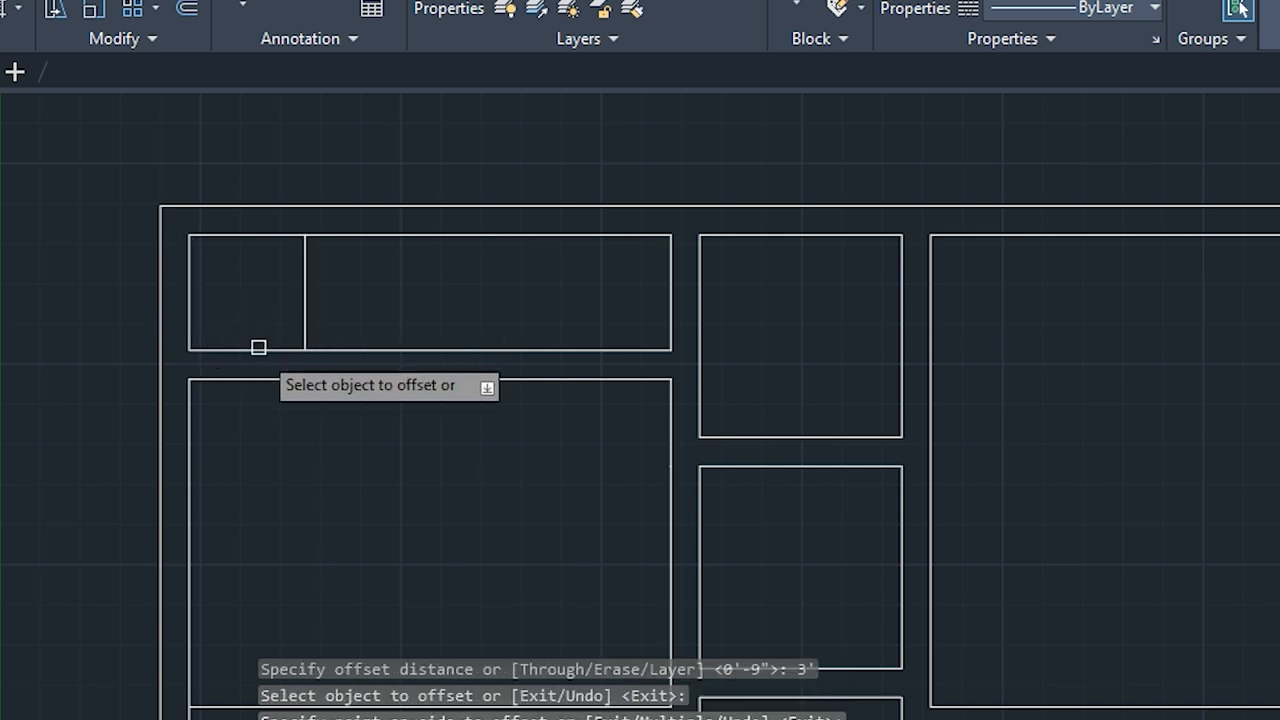
End Offset, then extend the new 3' offset line and the narrow upper-left room's left line down across the wall gap
key(Escape)
key(Escape)
key(Escape)
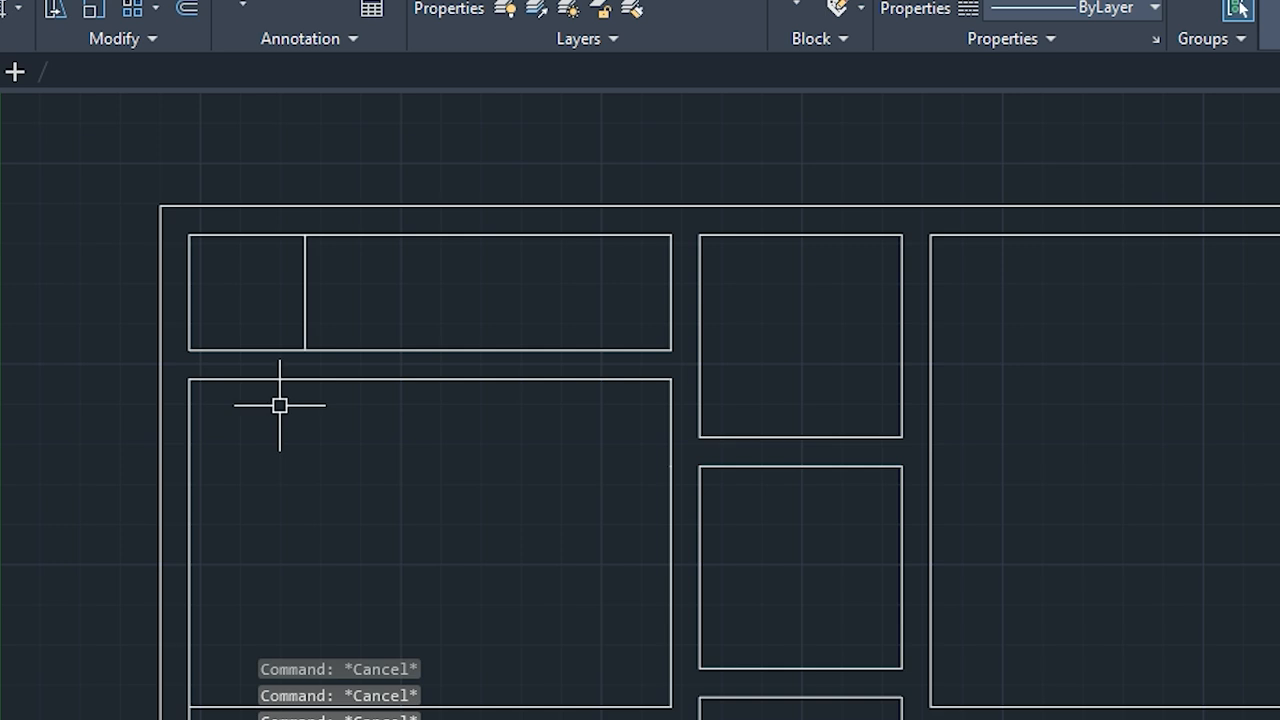
scroll(279, 405, up, 2)
text(e)
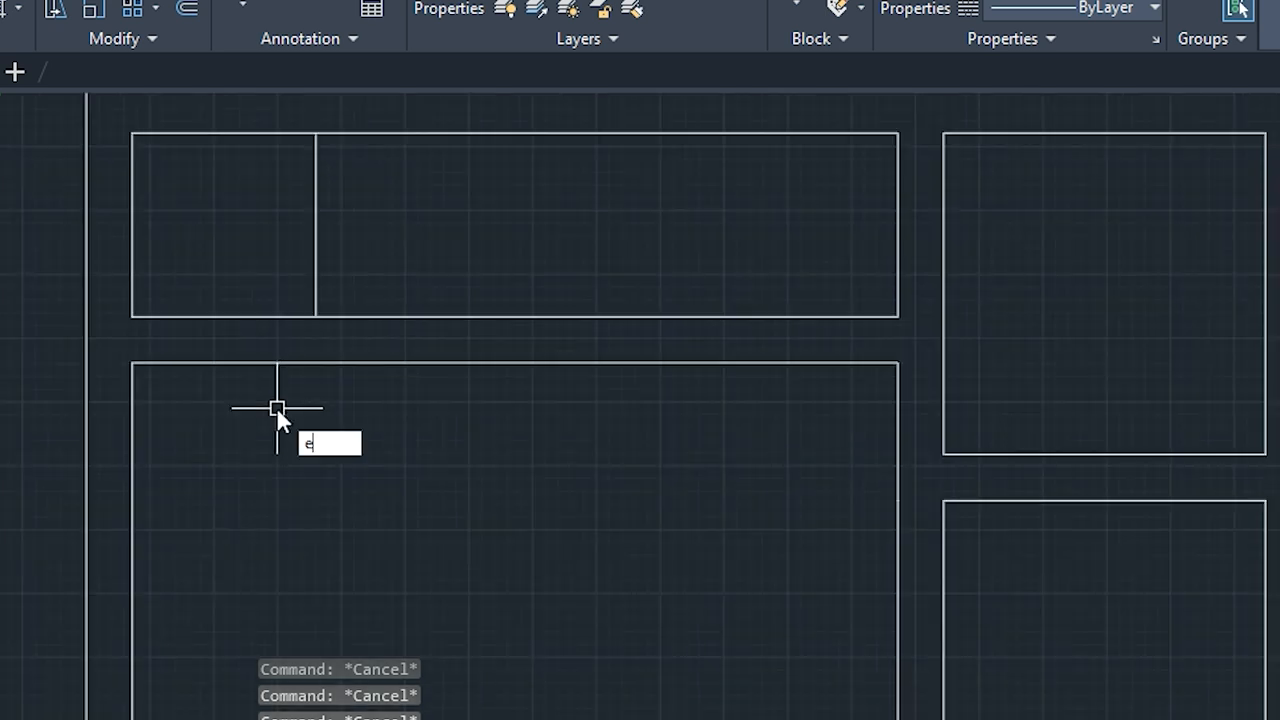
text(x)
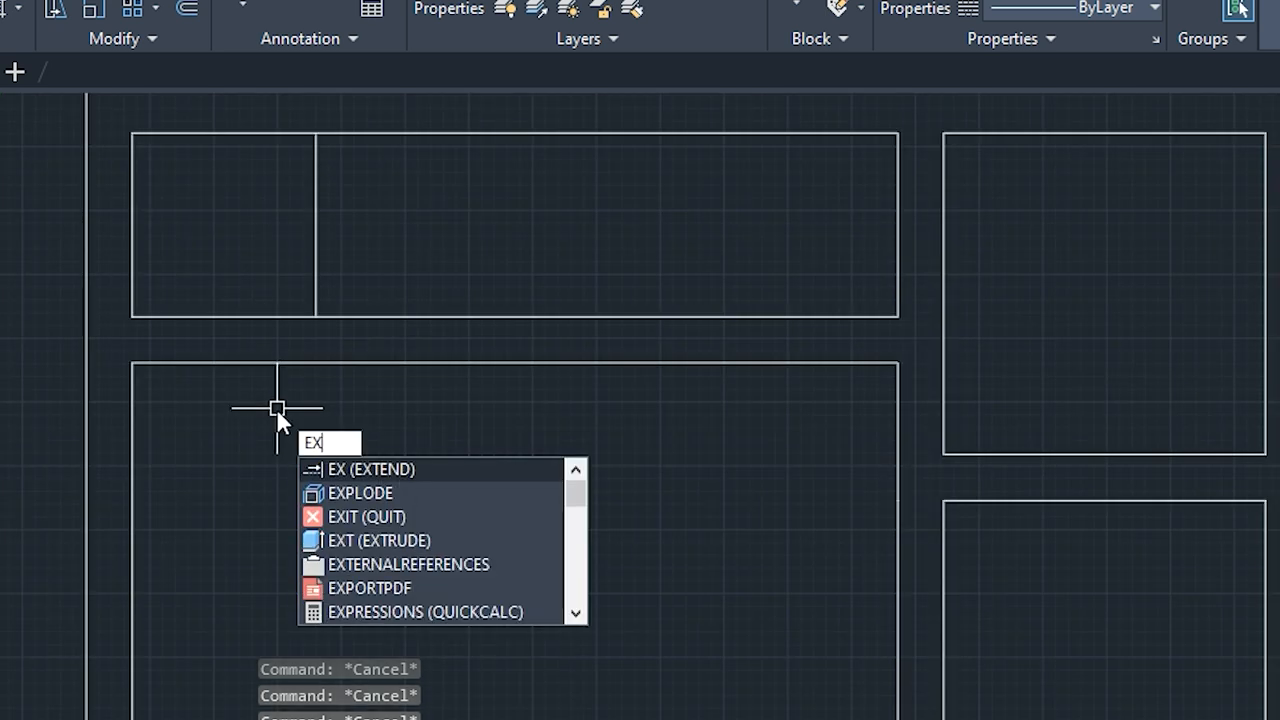
key(Return)
click(314, 283)
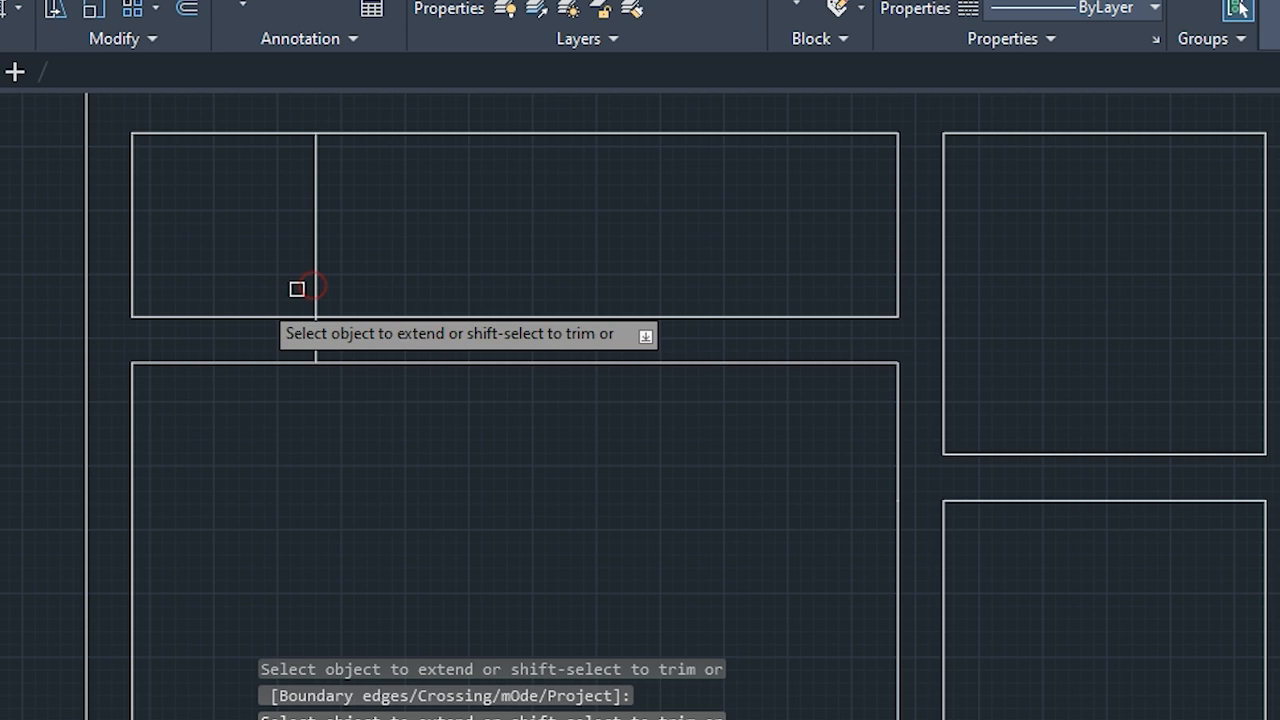
click(132, 295)
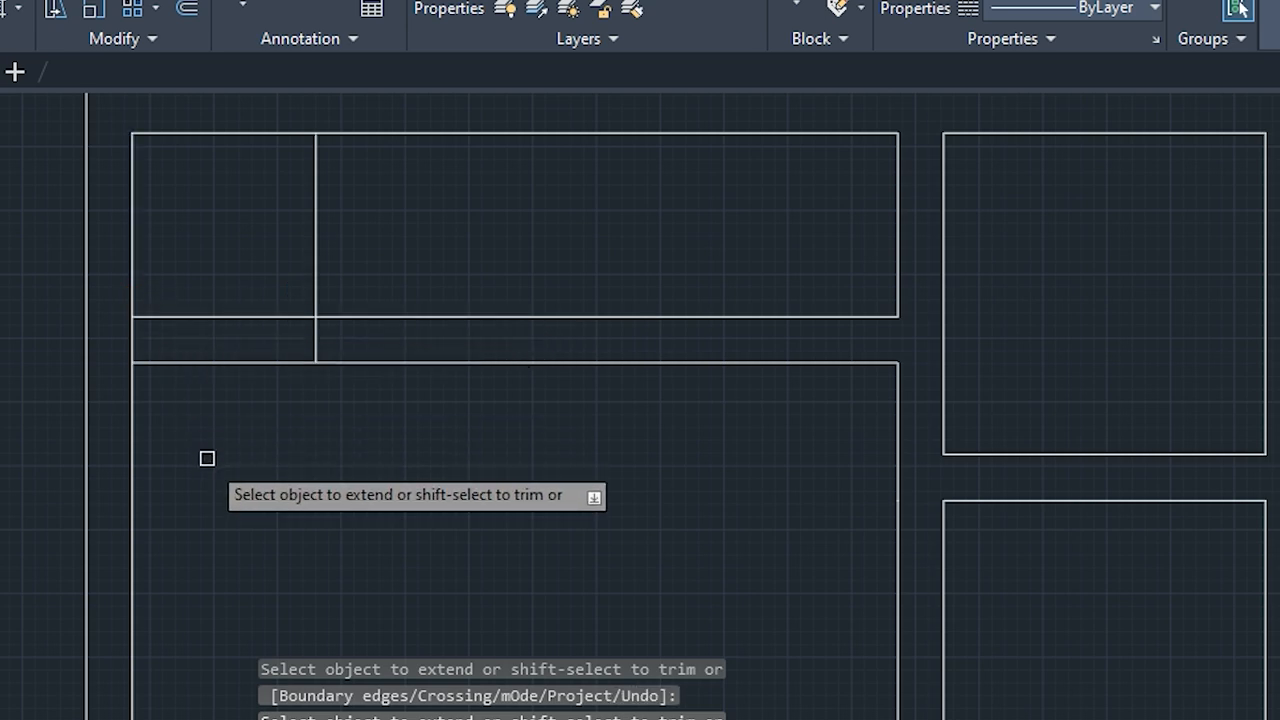
key(Escape)
key(Escape)
key(Escape)
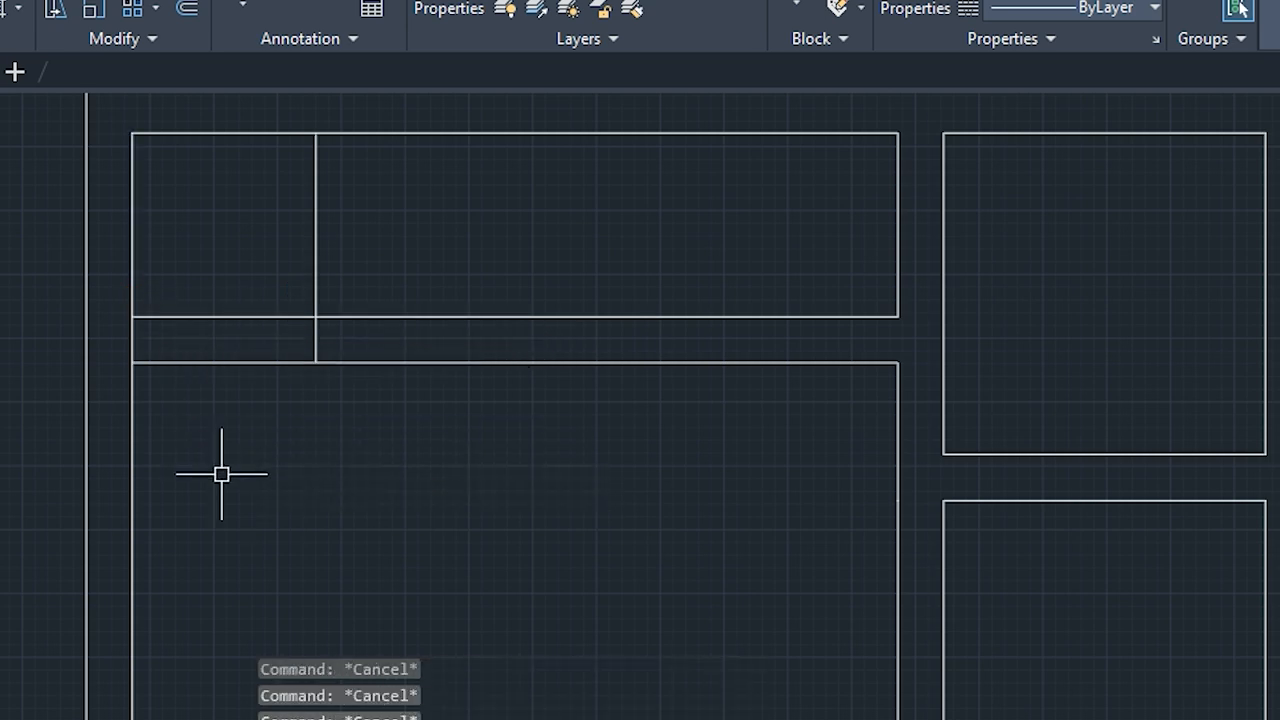
Trim away the part of the 3' offset line inside the narrow upper-left room and end Trim
key(Return)
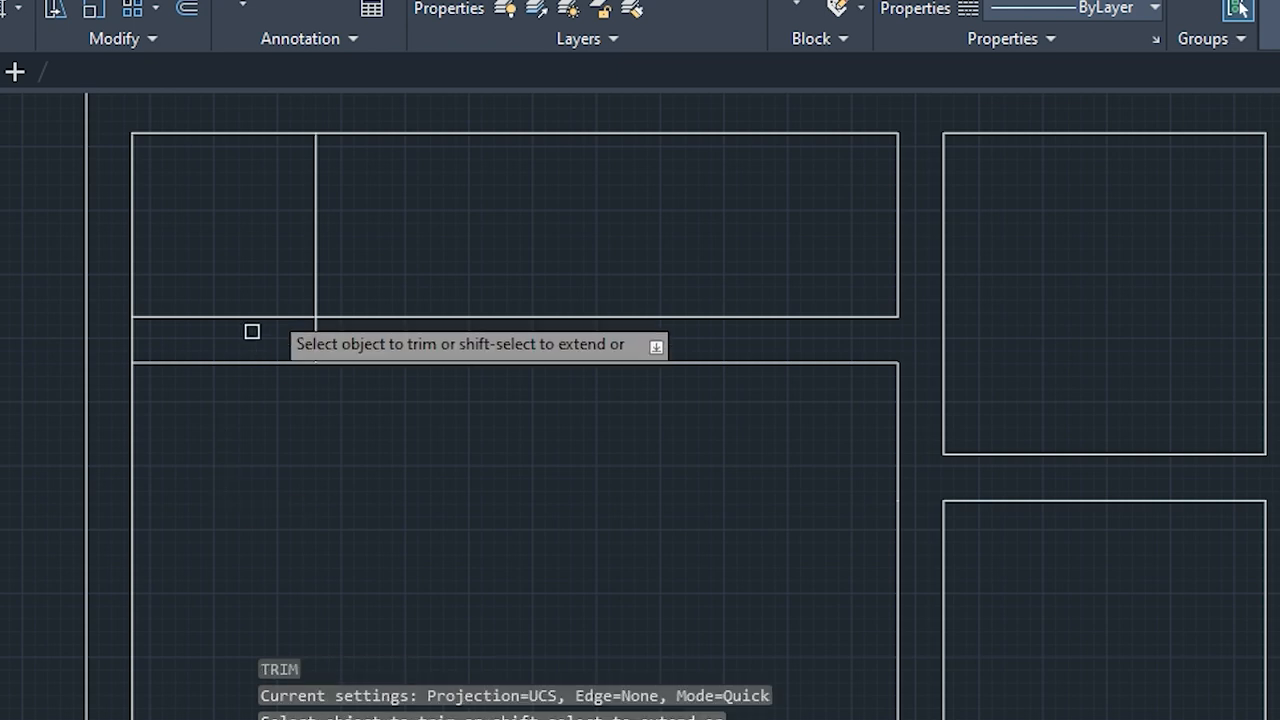
click(315, 260)
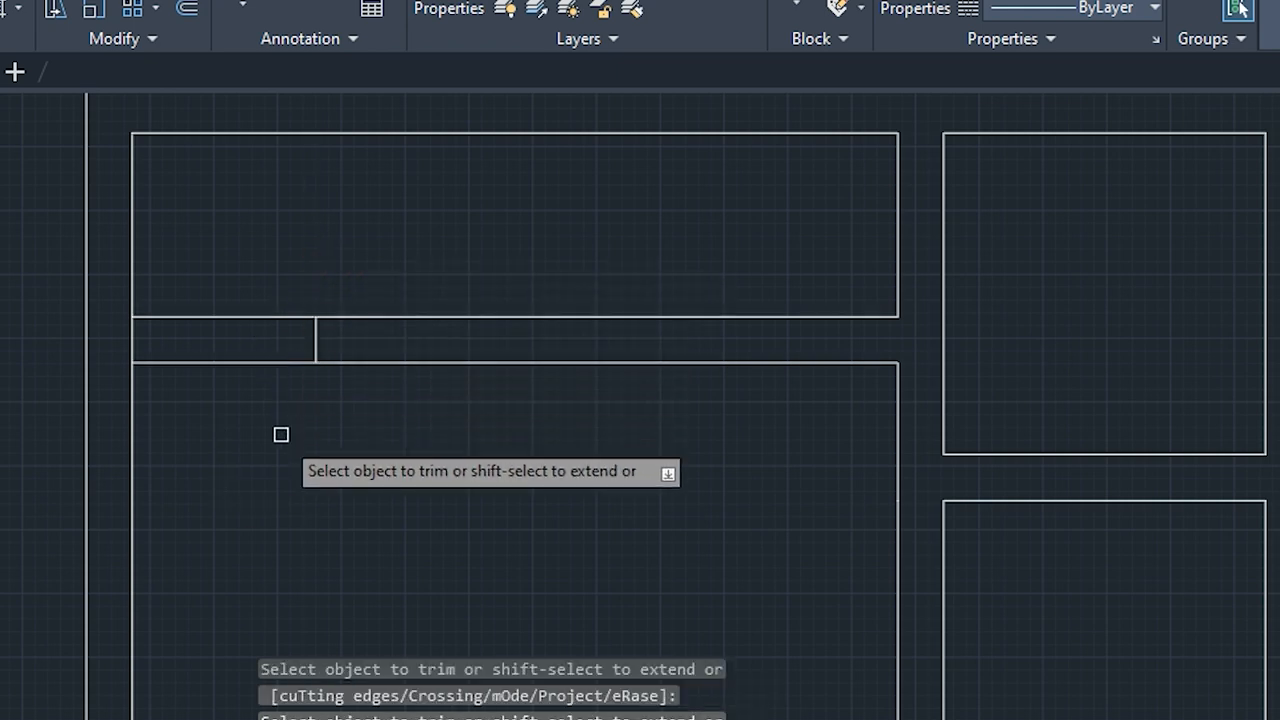
key(Escape)
key(Escape)
key(Escape)
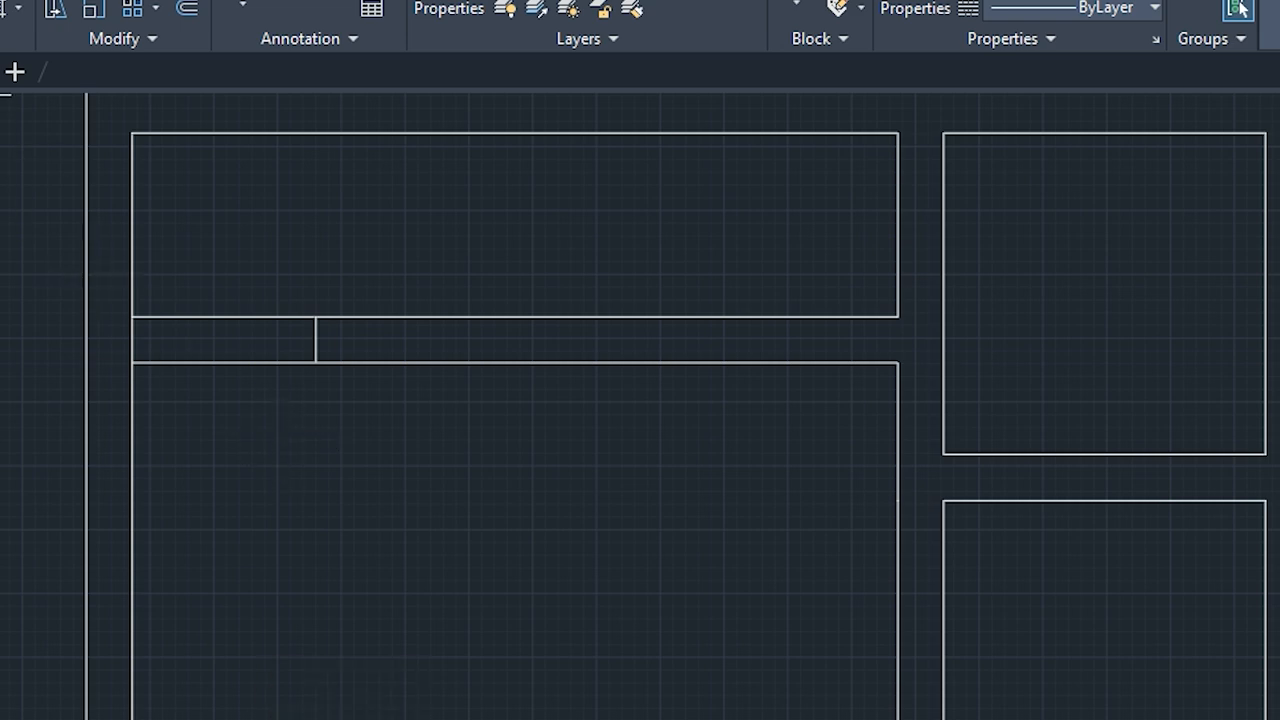
Draw one polyline through the corners of the 3' wall box, forming crossed diagonals joined along its right edge
click(0, 8)
scroll(145, 315, up, 4)
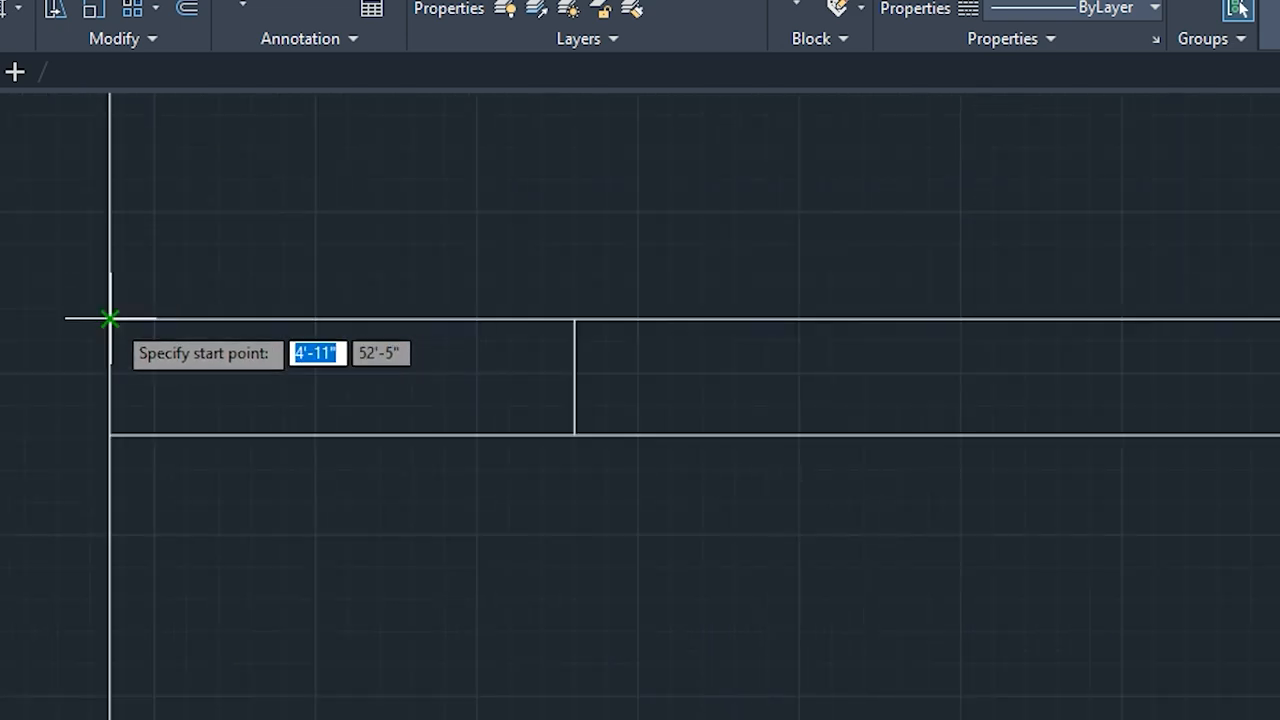
click(110, 319)
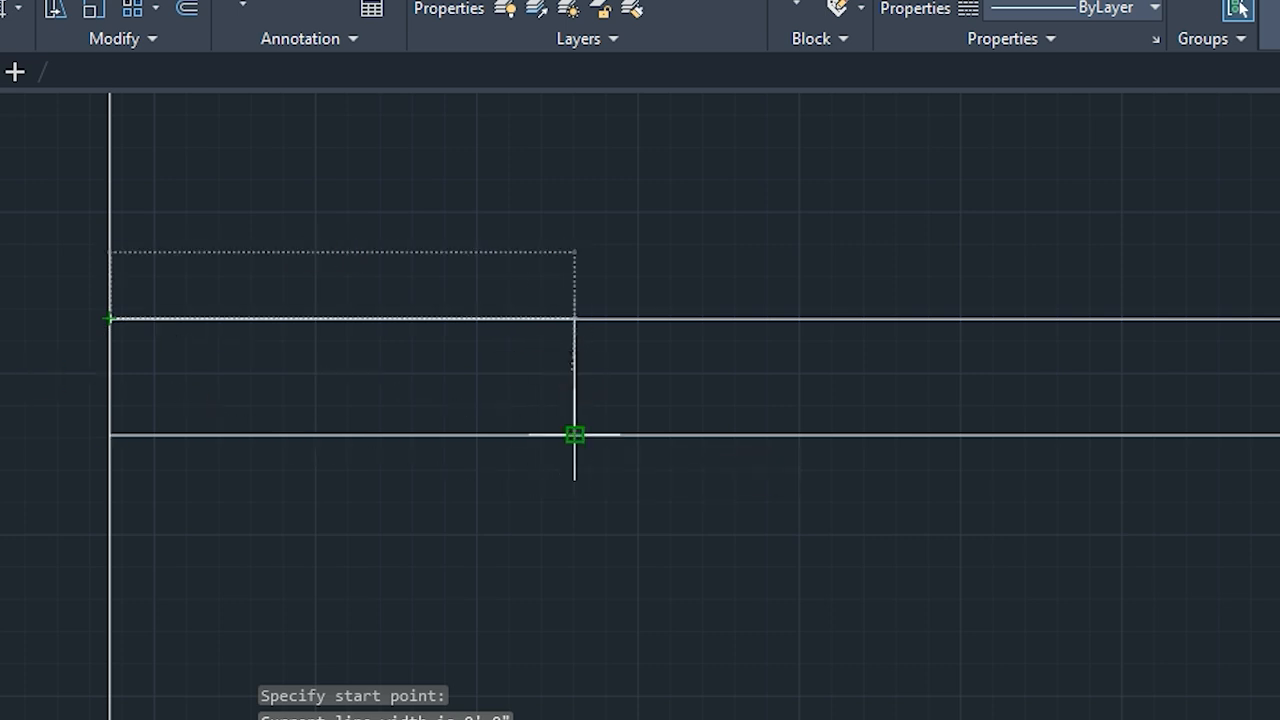
click(575, 435)
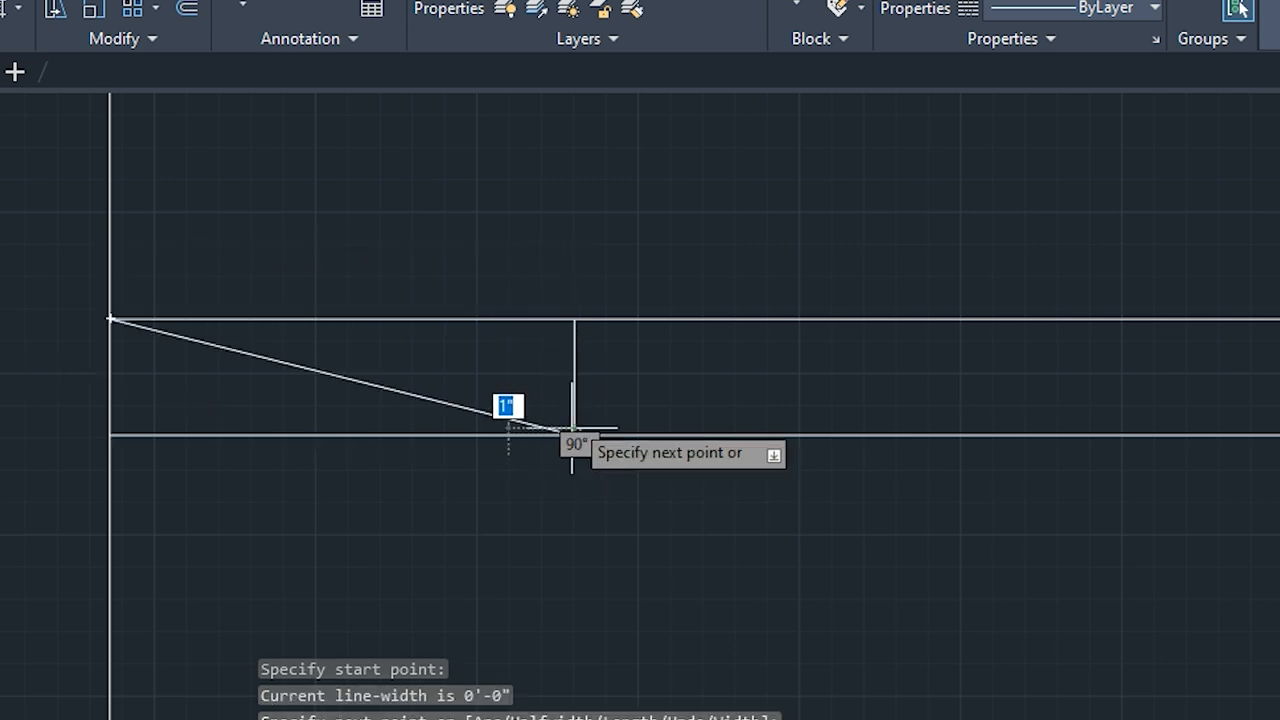
click(575, 319)
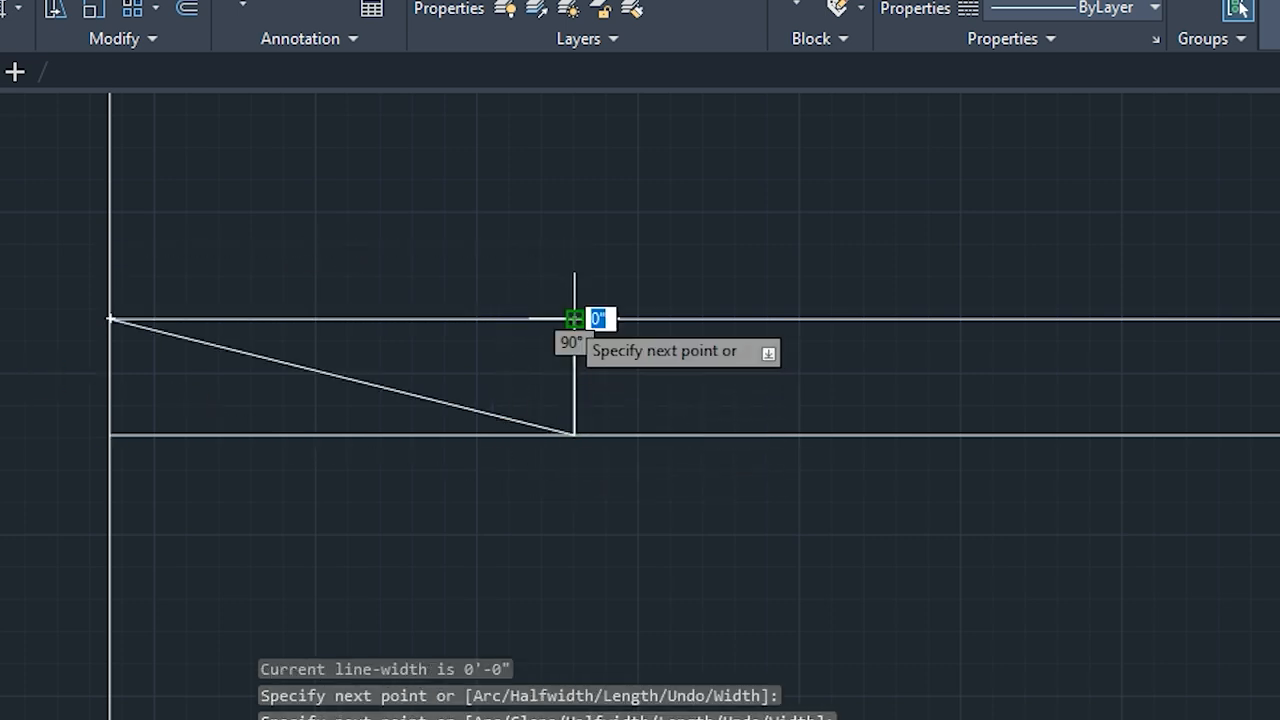
click(110, 435)
scroll(110, 435, down, 2)
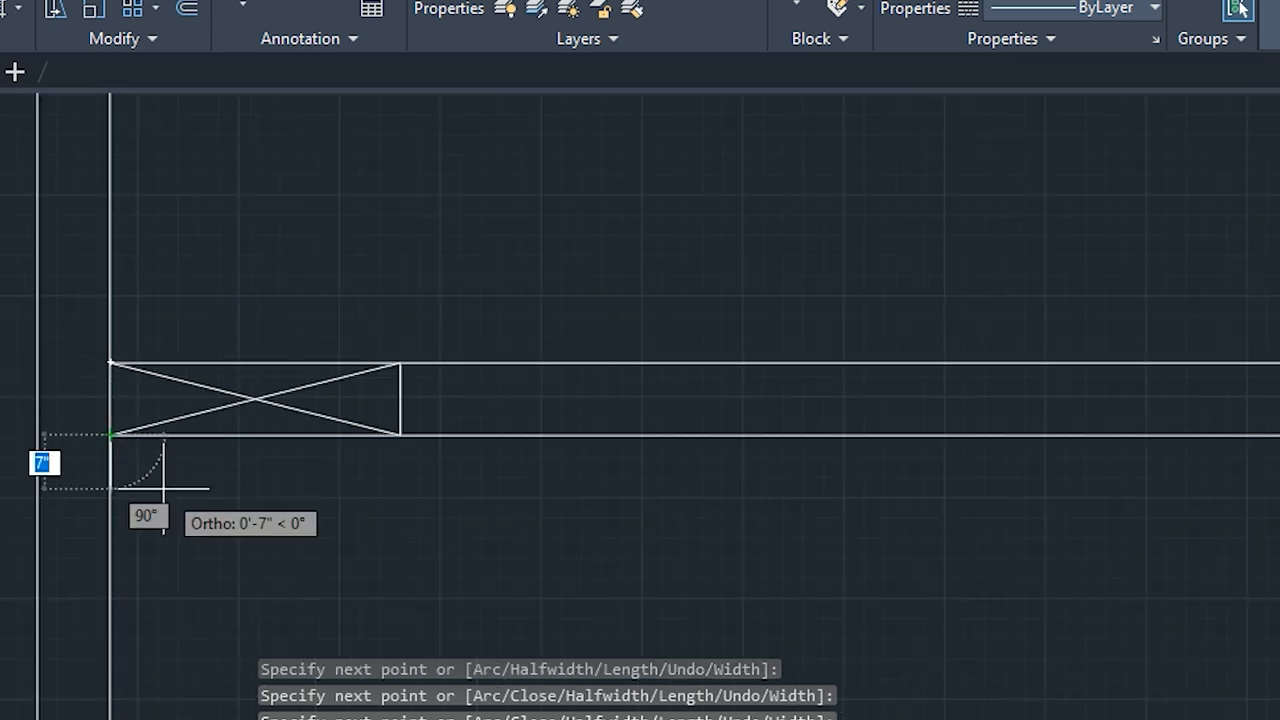
middle_drag(169, 493, 186, 490)
key(Escape)
key(Escape)
key(Escape)
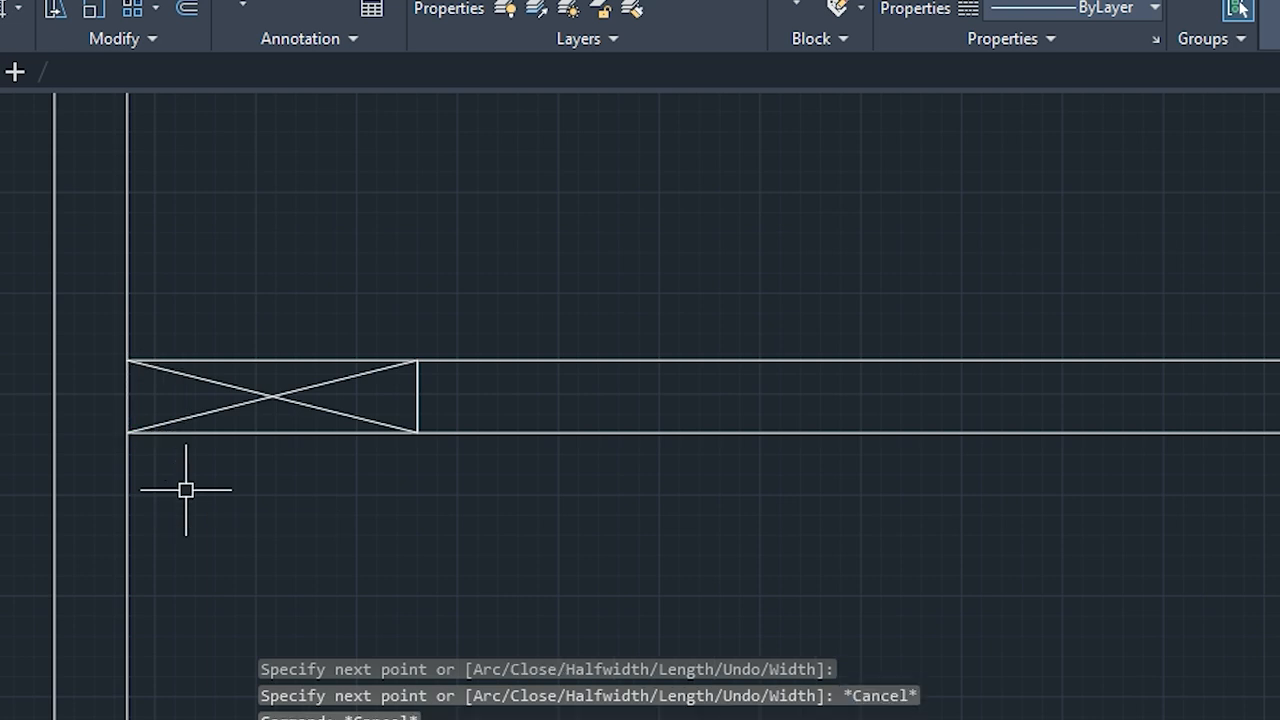
Trim the vertical line closing the left end of the crossed wall box and end Trim
middle_drag(300, 517, 285, 441)
scroll(285, 441, down, 2)
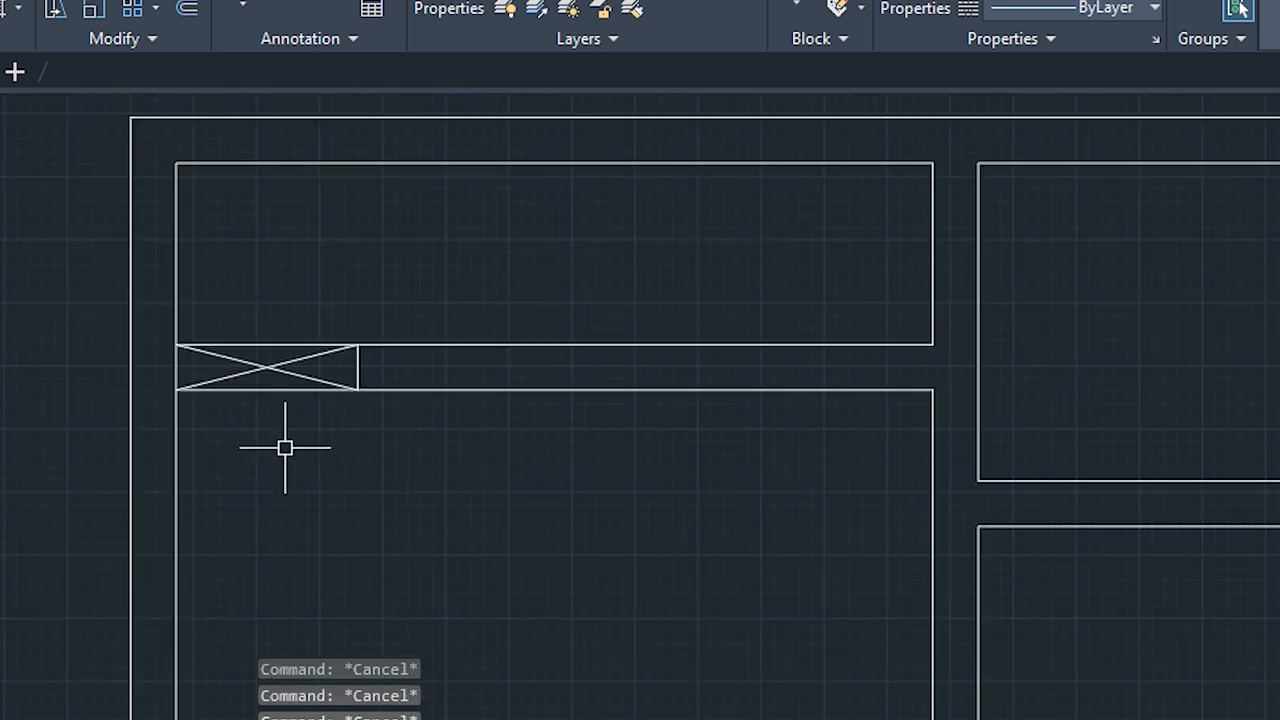
scroll(266, 441, up, 2)
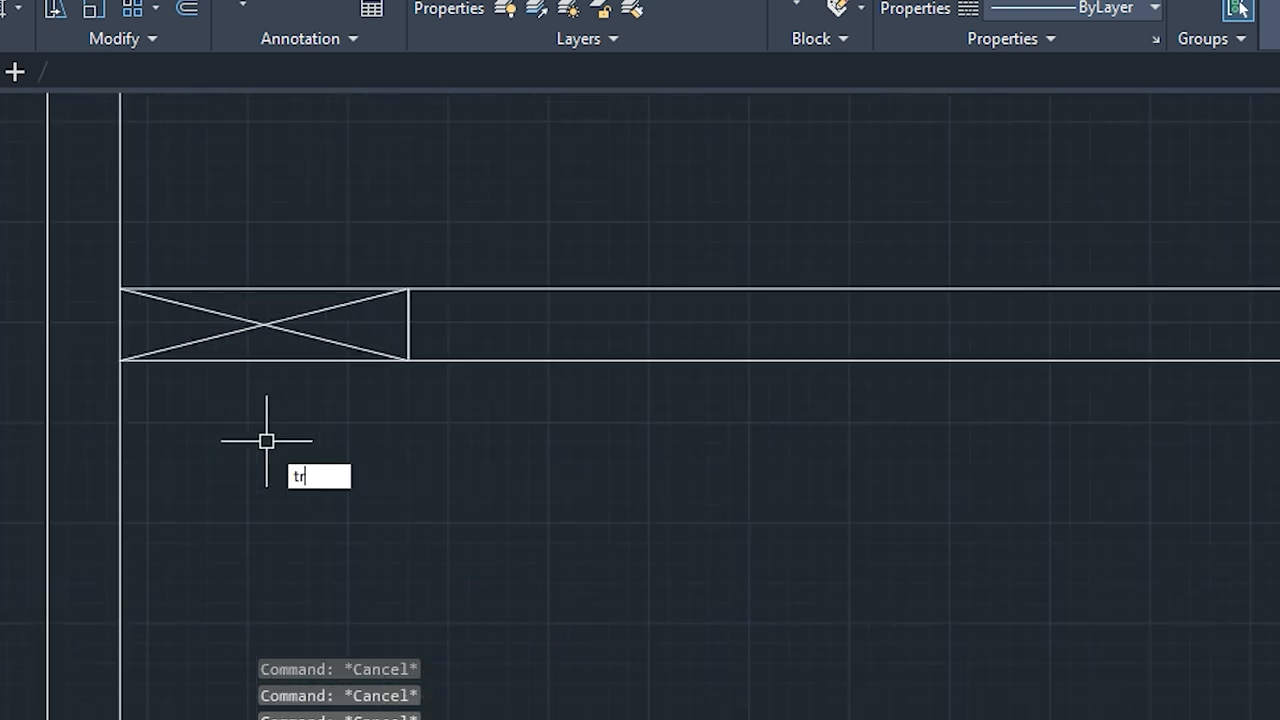
key(Return)
click(120, 323)
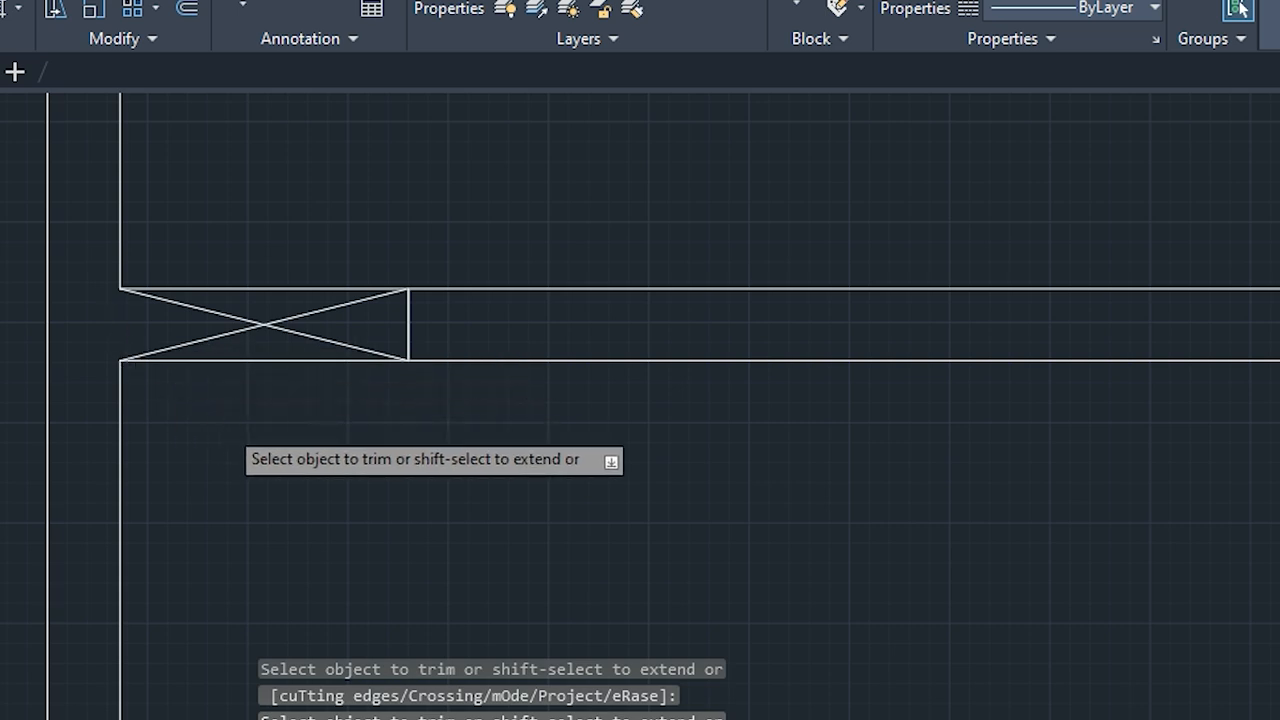
scroll(226, 427, down, 2)
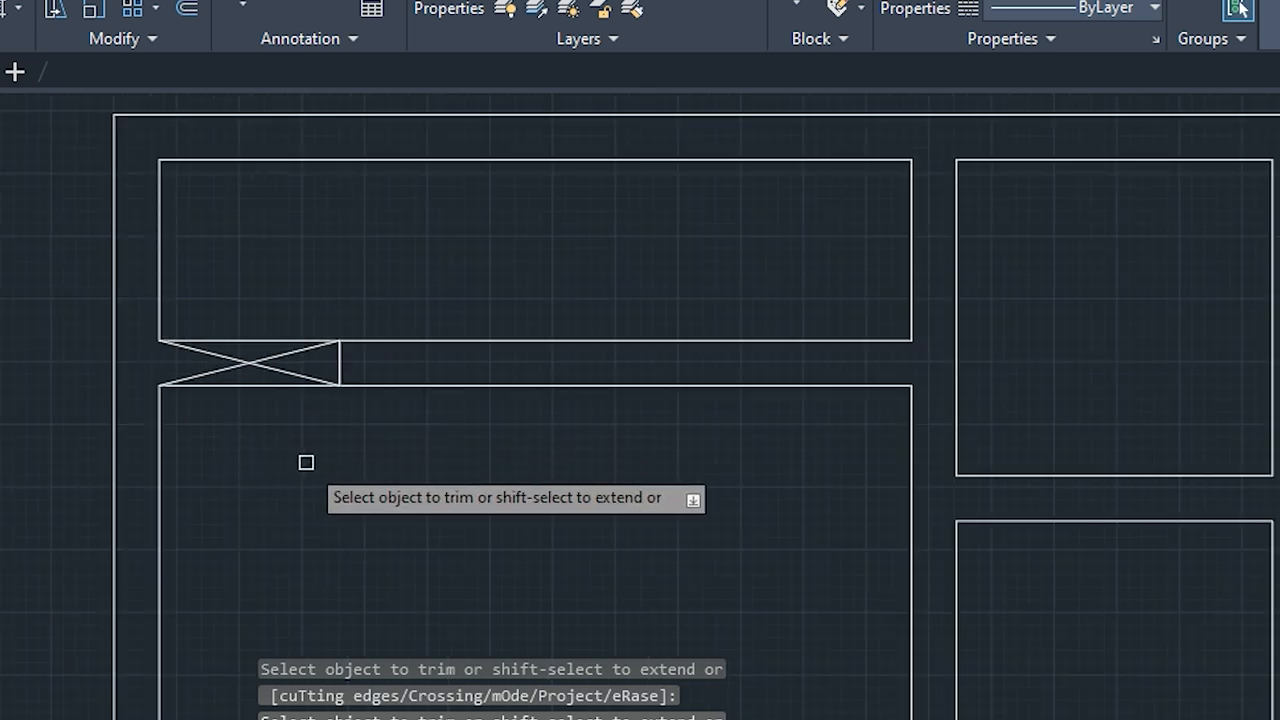
key(Escape)
key(Escape)
key(Escape)
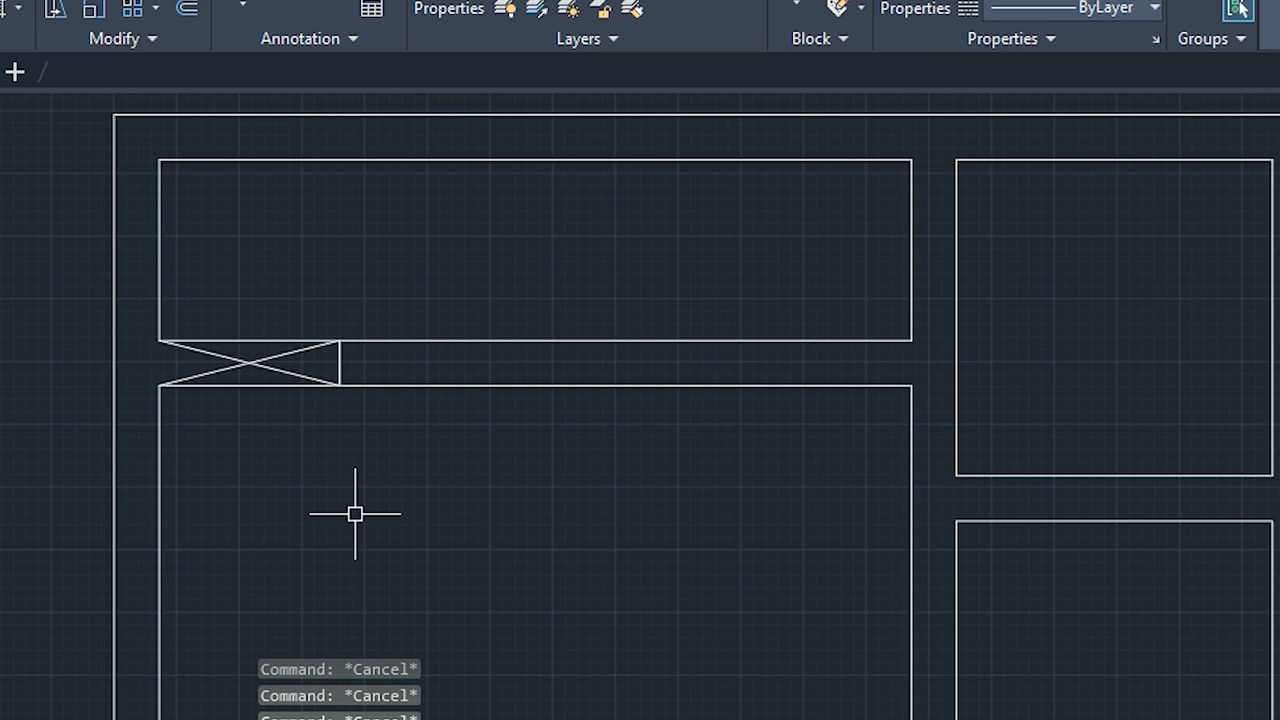
Offset the crossed polyline's vertical right edge 6' to the right and end Offset
text(o)
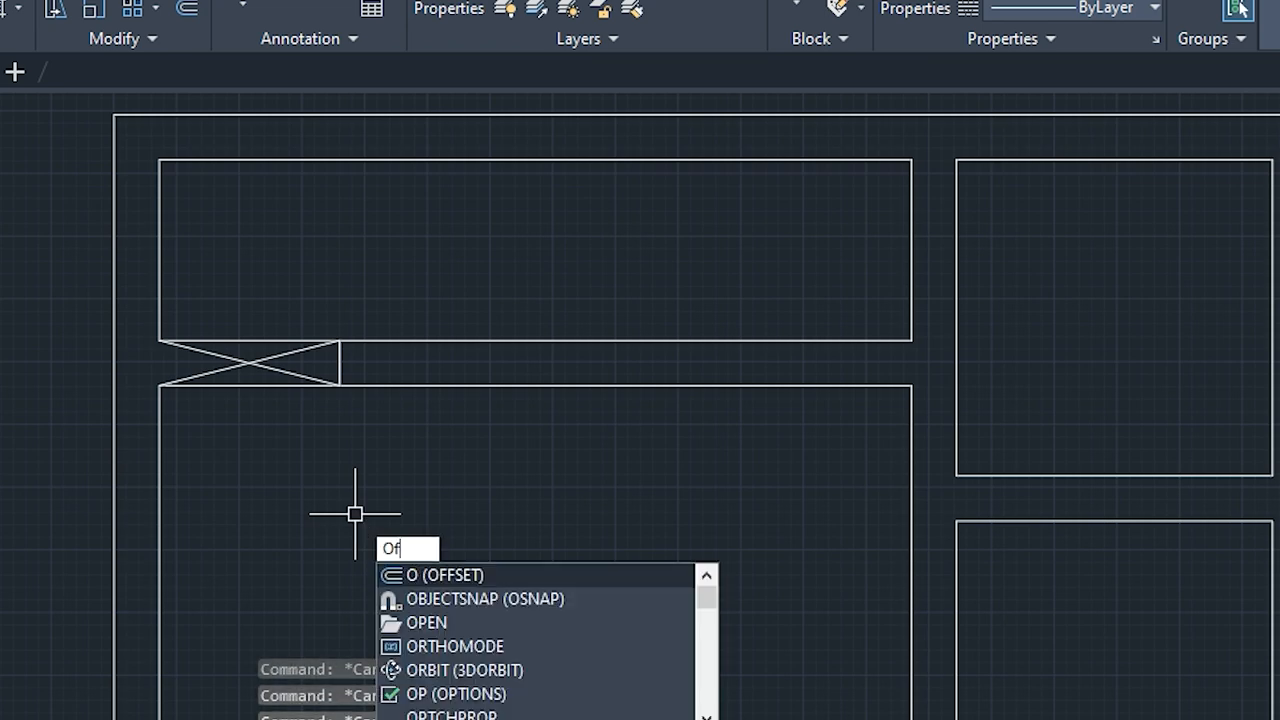
key(Return)
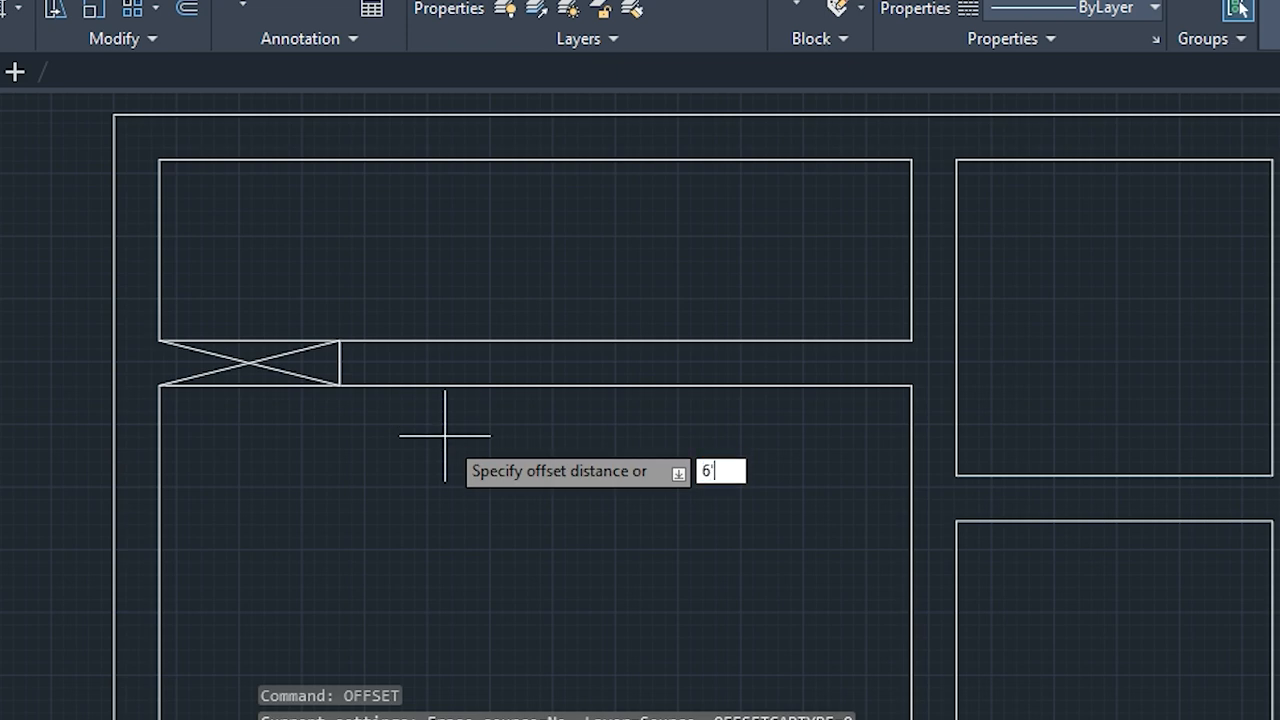
text(6')
key(Return)
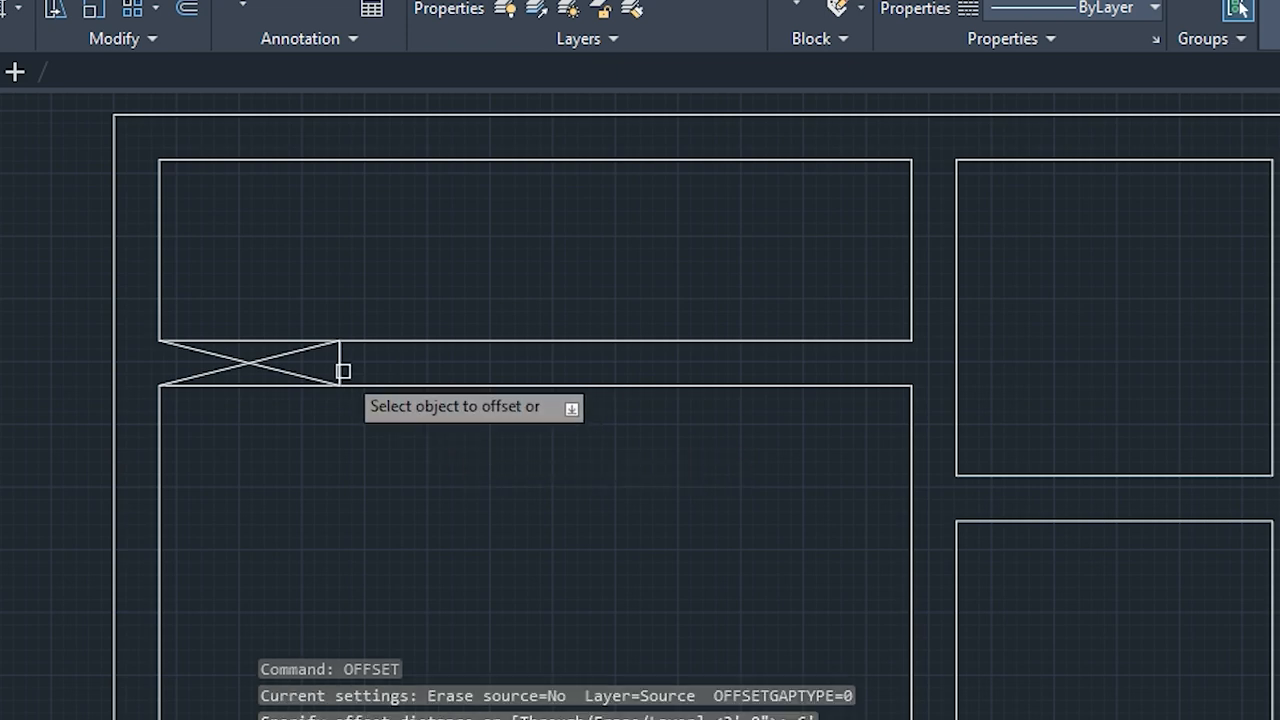
click(342, 371)
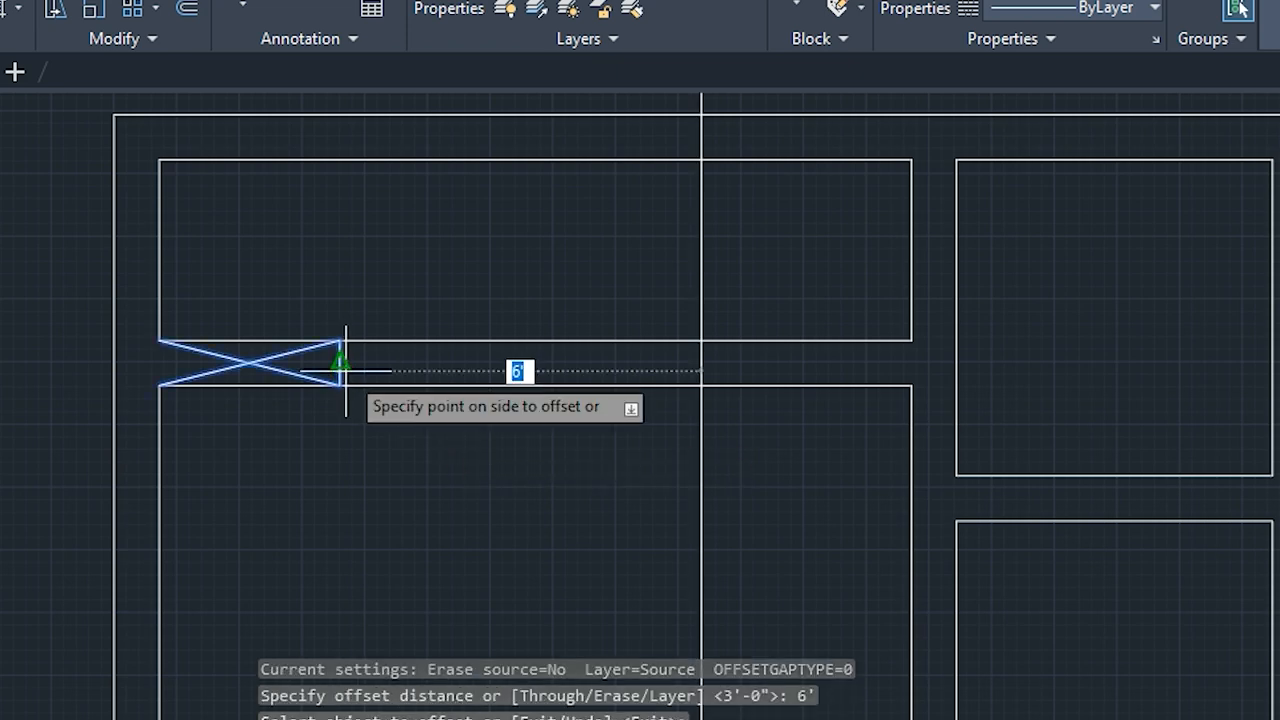
click(524, 428)
key(Escape)
key(Escape)
key(Escape)
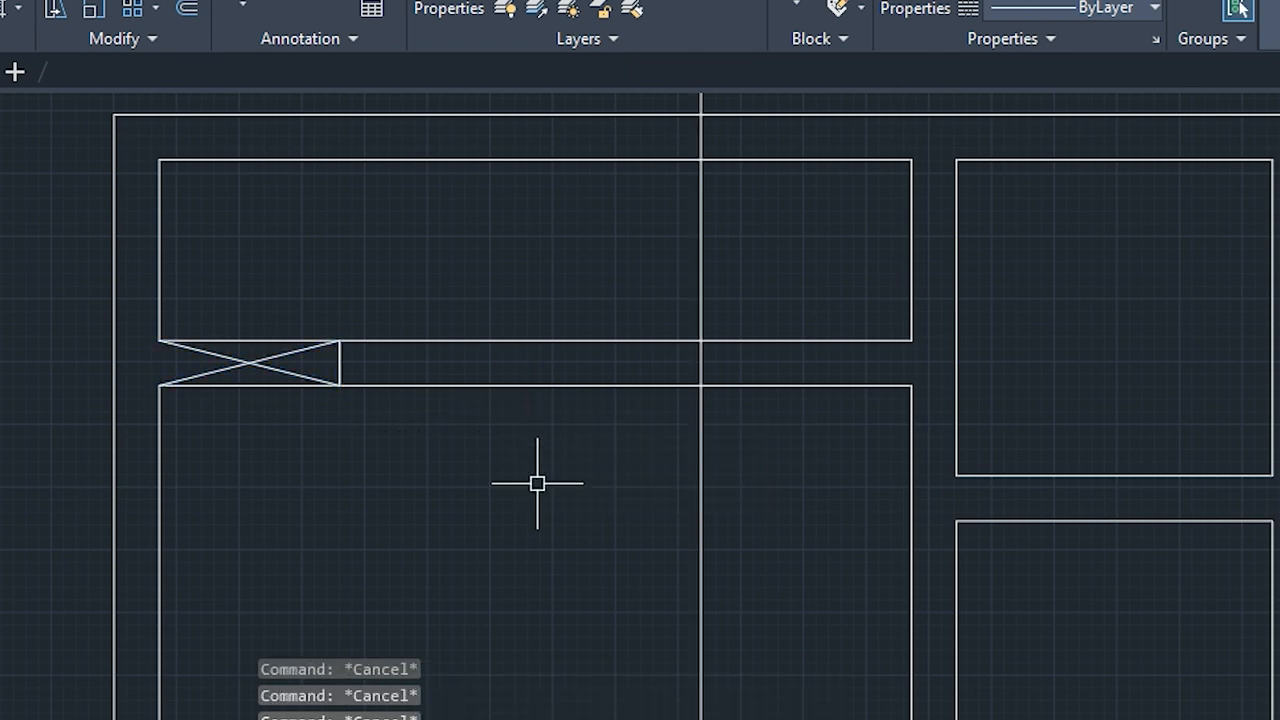
Trim the 6' offset polyline to the short vertical piece between the two wall lines, removing its leftover diagonals and outer segments
text(tr)
key(Return)
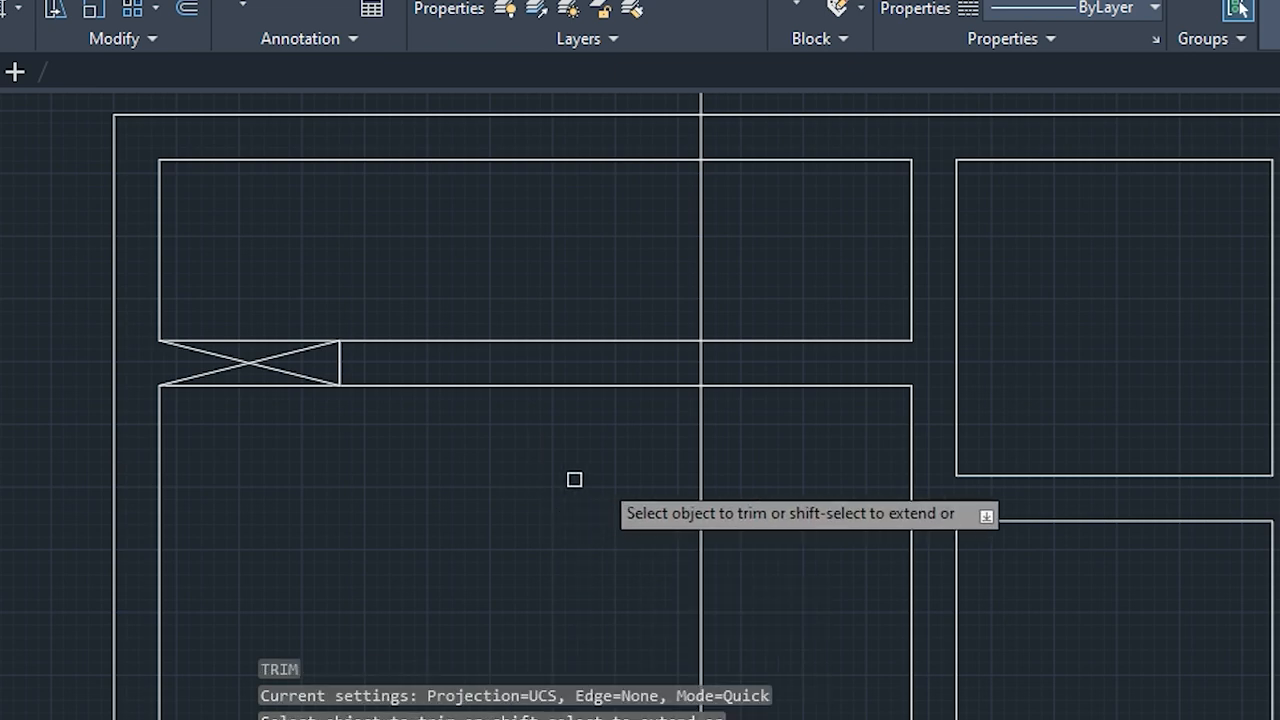
click(700, 500)
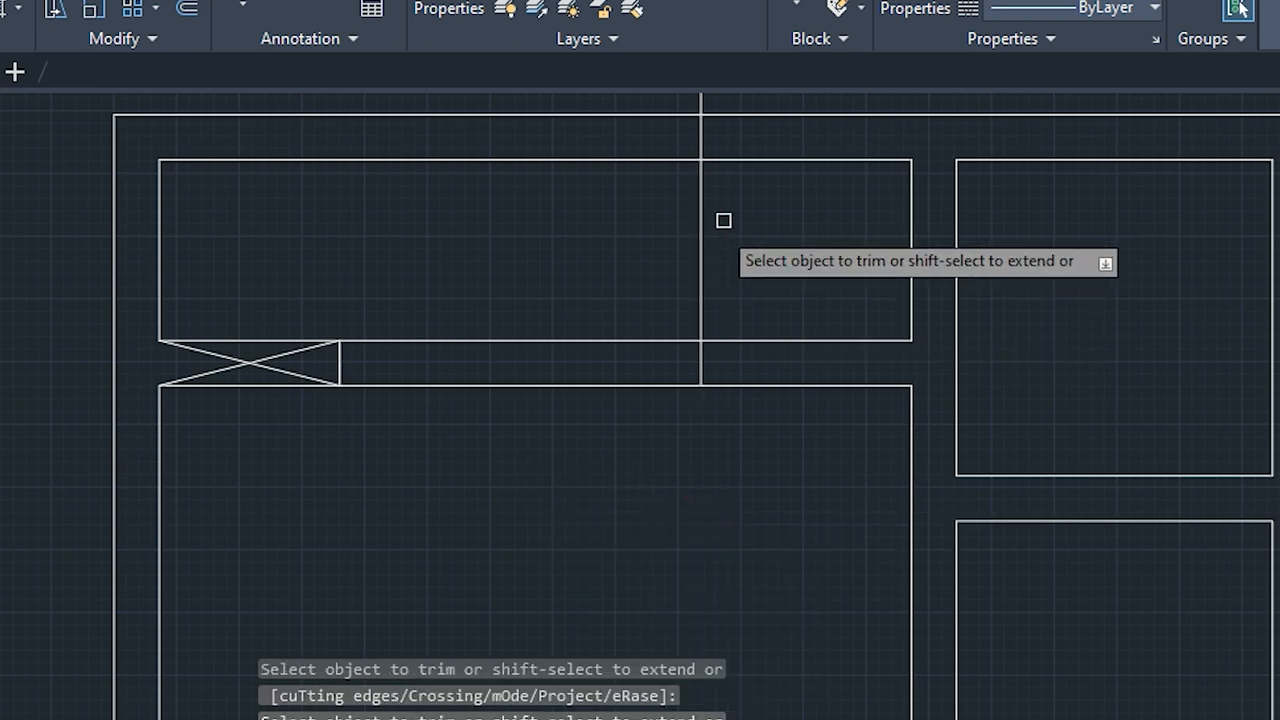
click(699, 263)
middle_drag(593, 248, 523, 498)
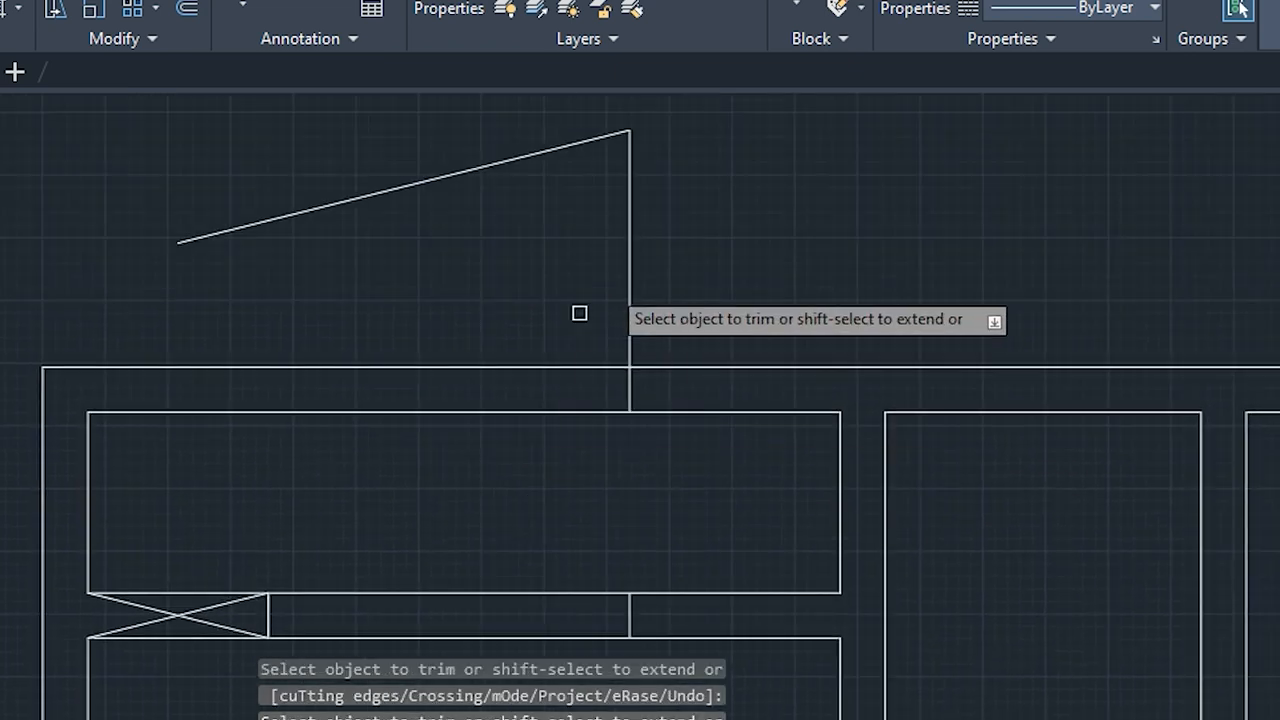
click(634, 250)
click(529, 156)
scroll(623, 389, up, 2)
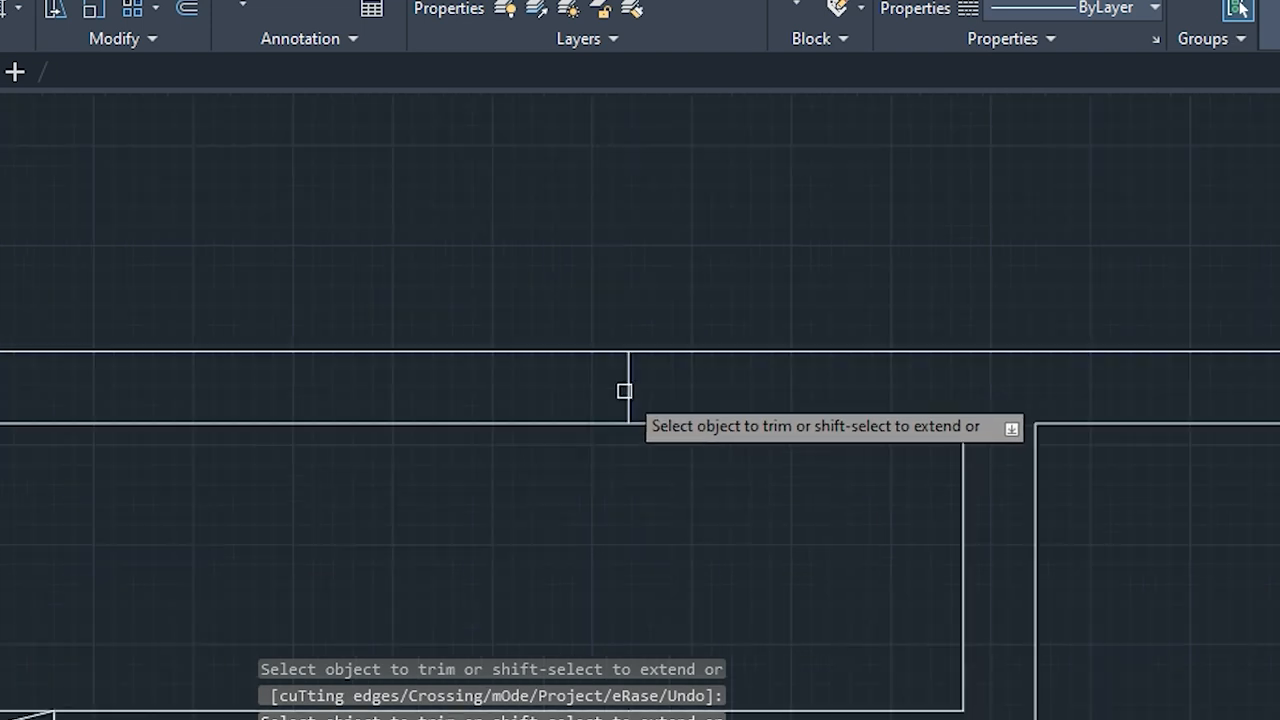
scroll(629, 389, down, 2)
scroll(616, 476, down, 4)
middle_drag(614, 477, 605, 383)
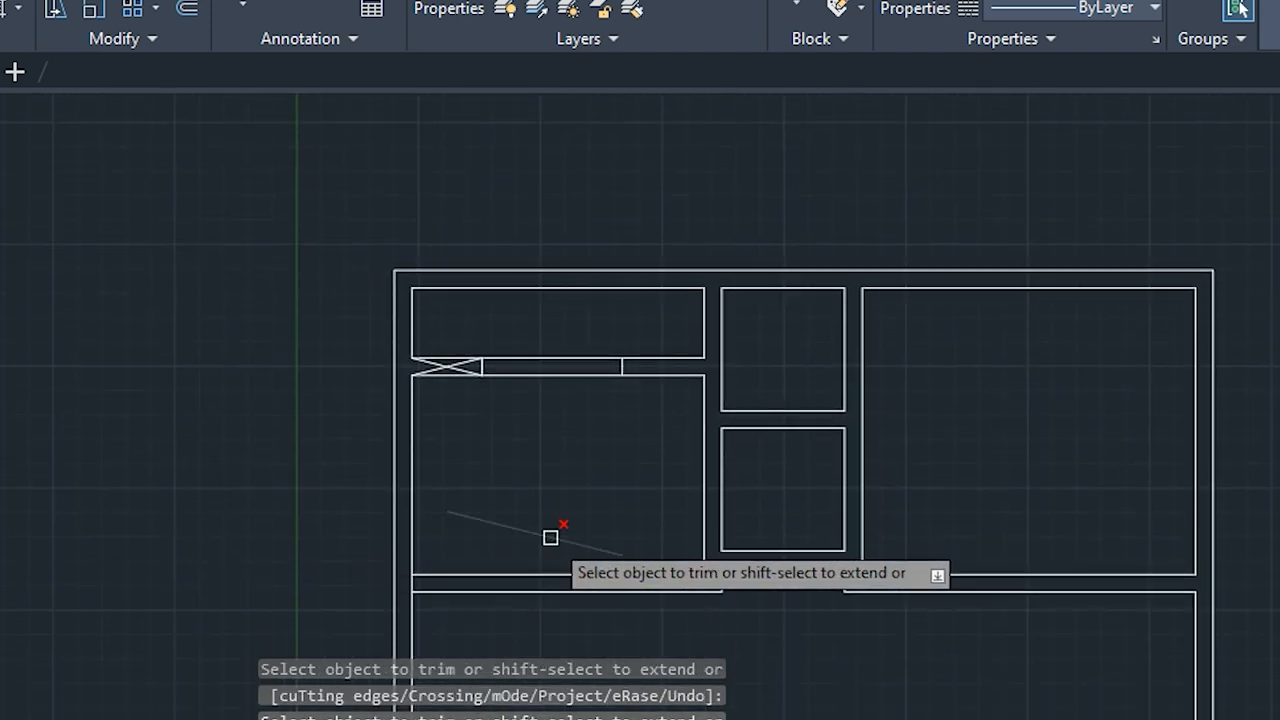
click(551, 534)
Trim both wall lines between the crossed box and the short vertical piece to make a 6' opening, and end Trim
scroll(570, 412, up, 2)
click(517, 326)
click(517, 352)
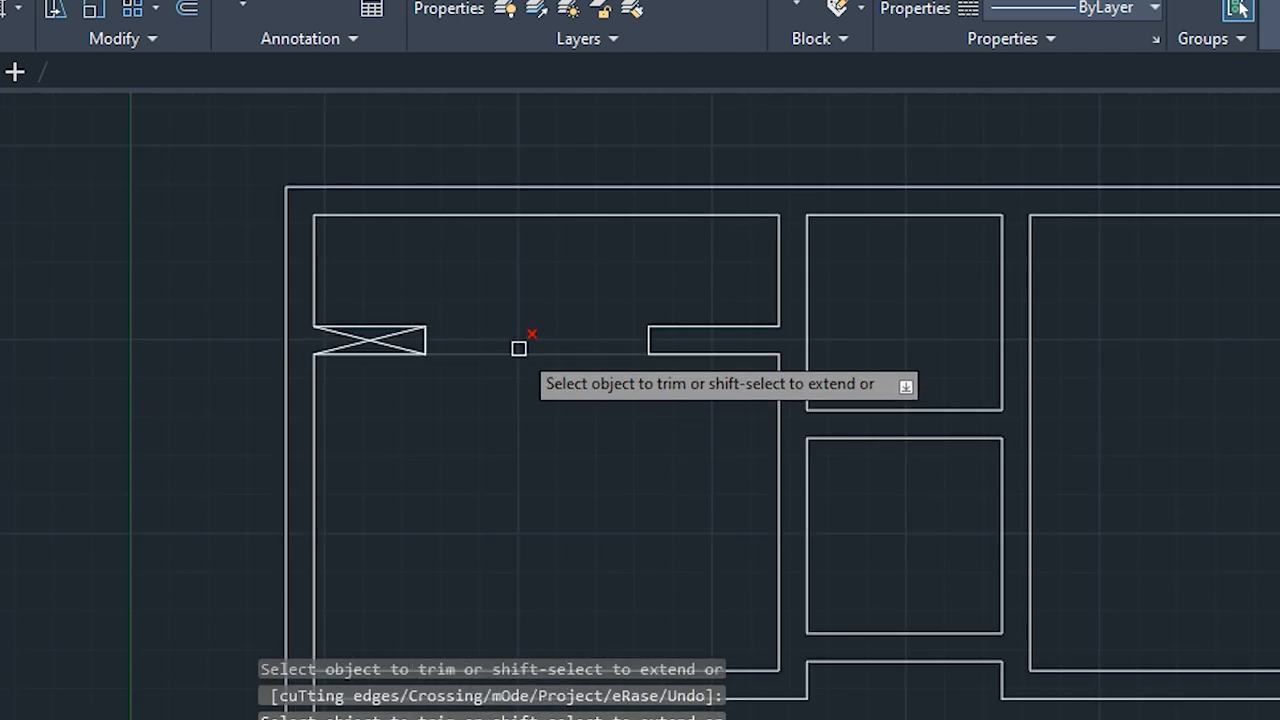
key(Escape)
key(Escape)
key(Escape)
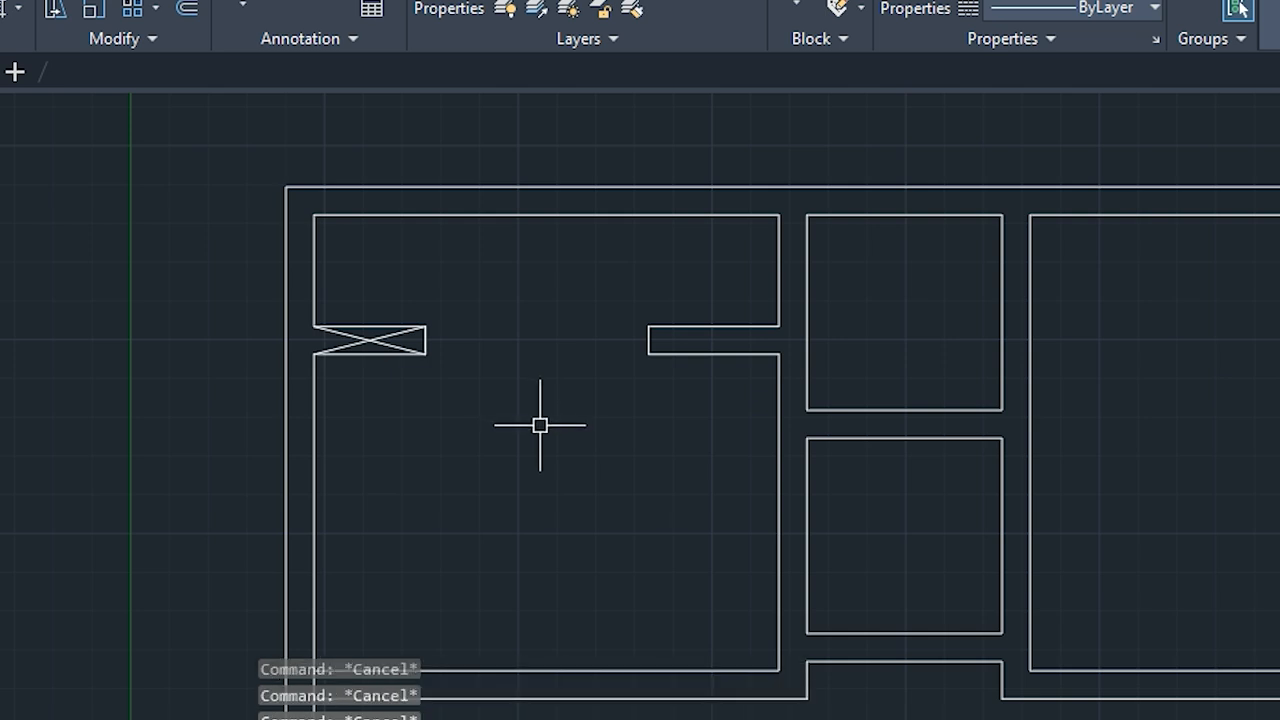
Offset the left exterior wall's inner line 9' to the right, into the plan
scroll(543, 430, down, 2)
middle_drag(756, 627, 693, 482)
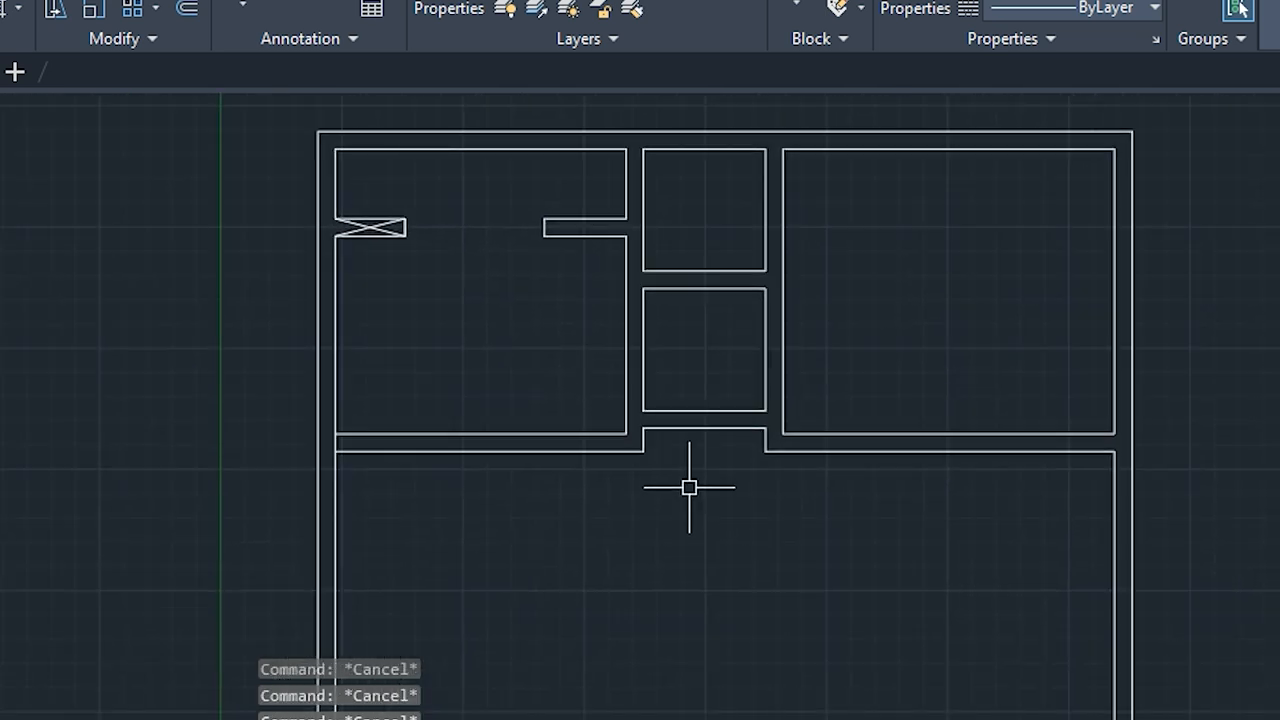
mouse_move(579, 543)
middle_down()
mouse_move(566, 560)
mouse_move(566, 451)
middle_up()
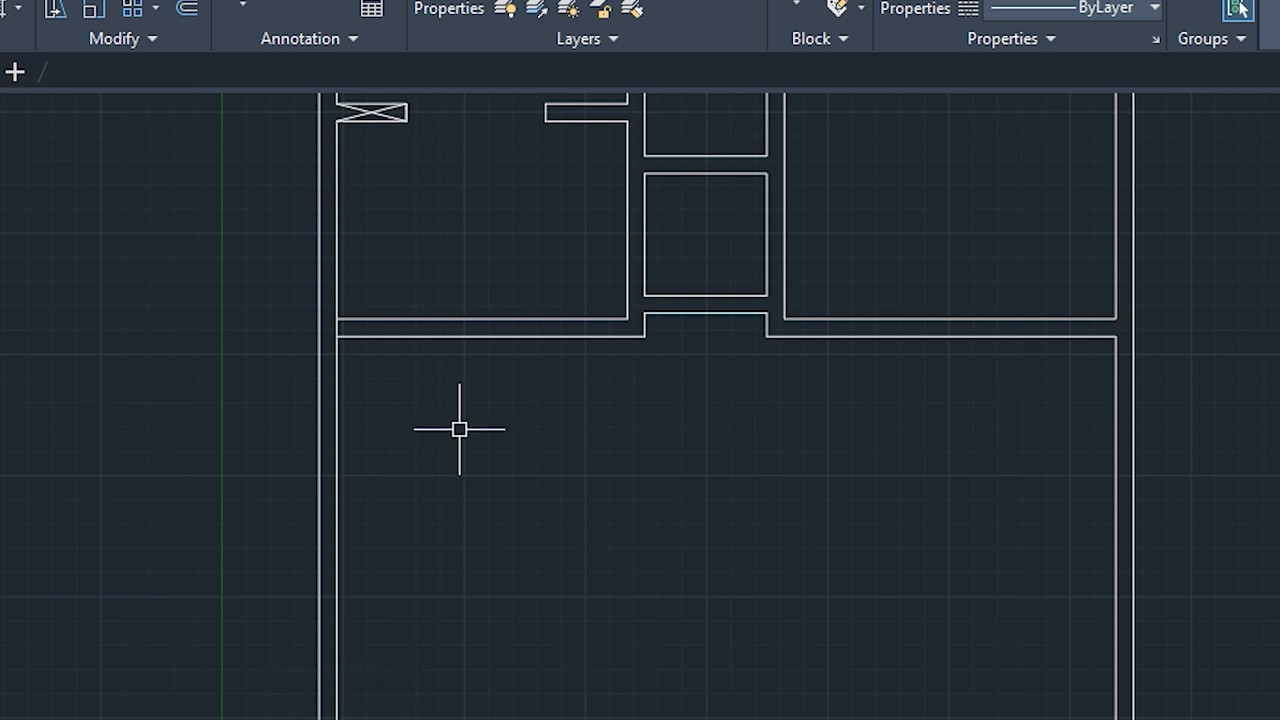
key(Return)
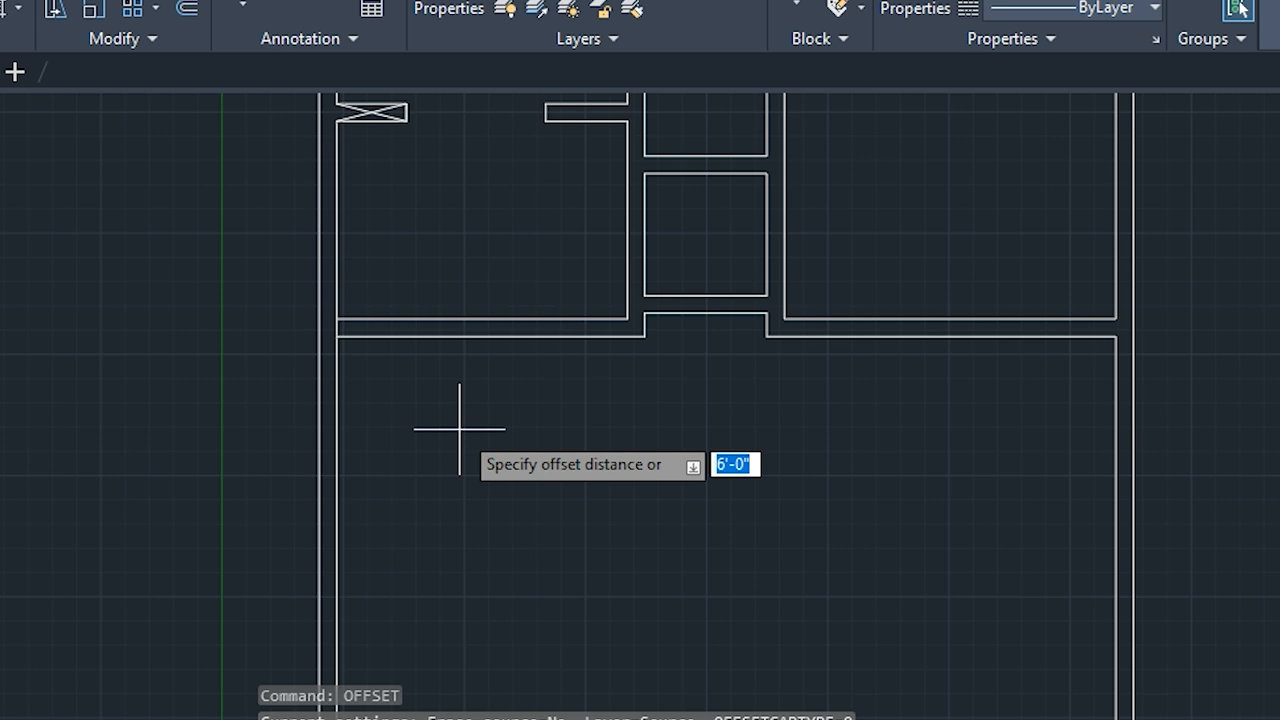
text(9')
key(Return)
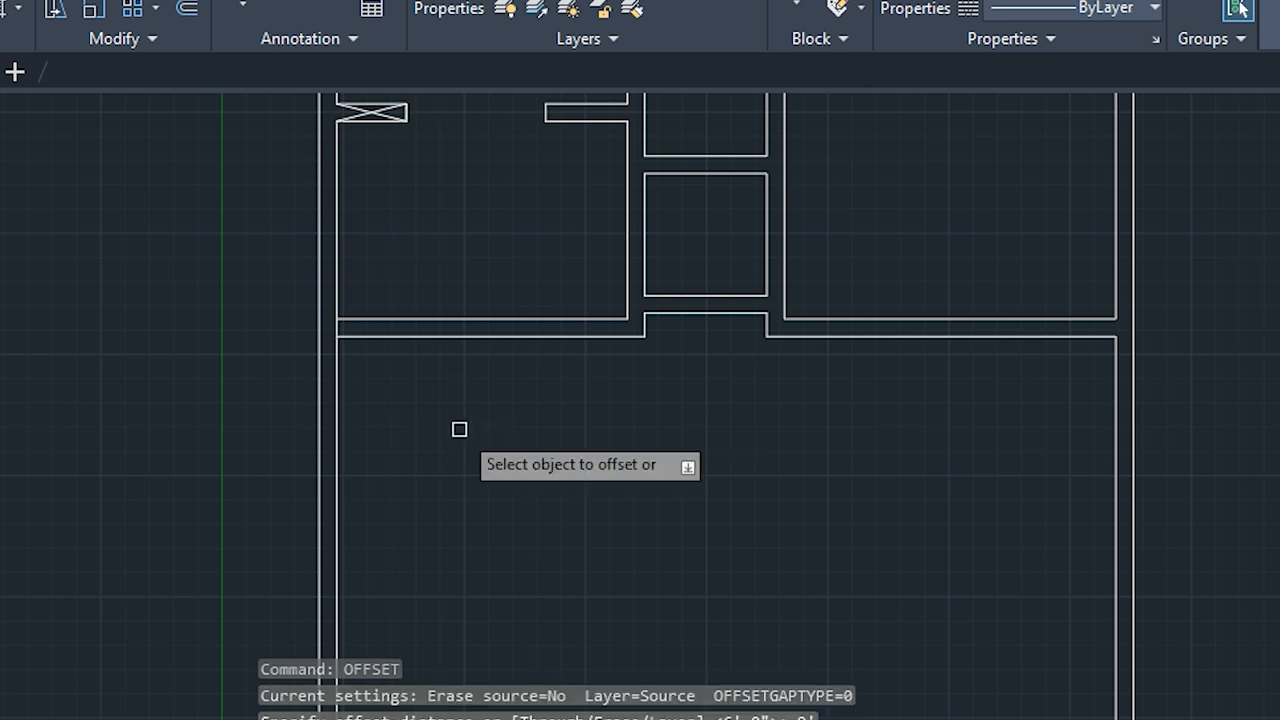
click(338, 464)
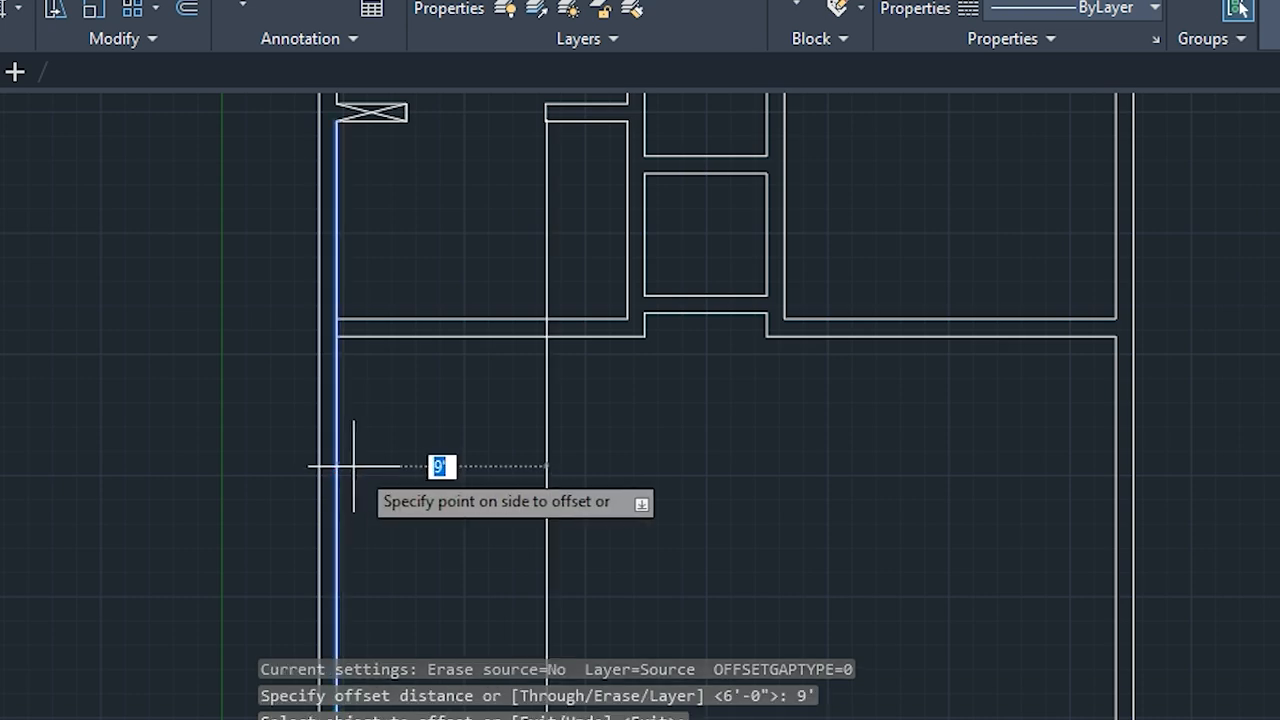
click(440, 476)
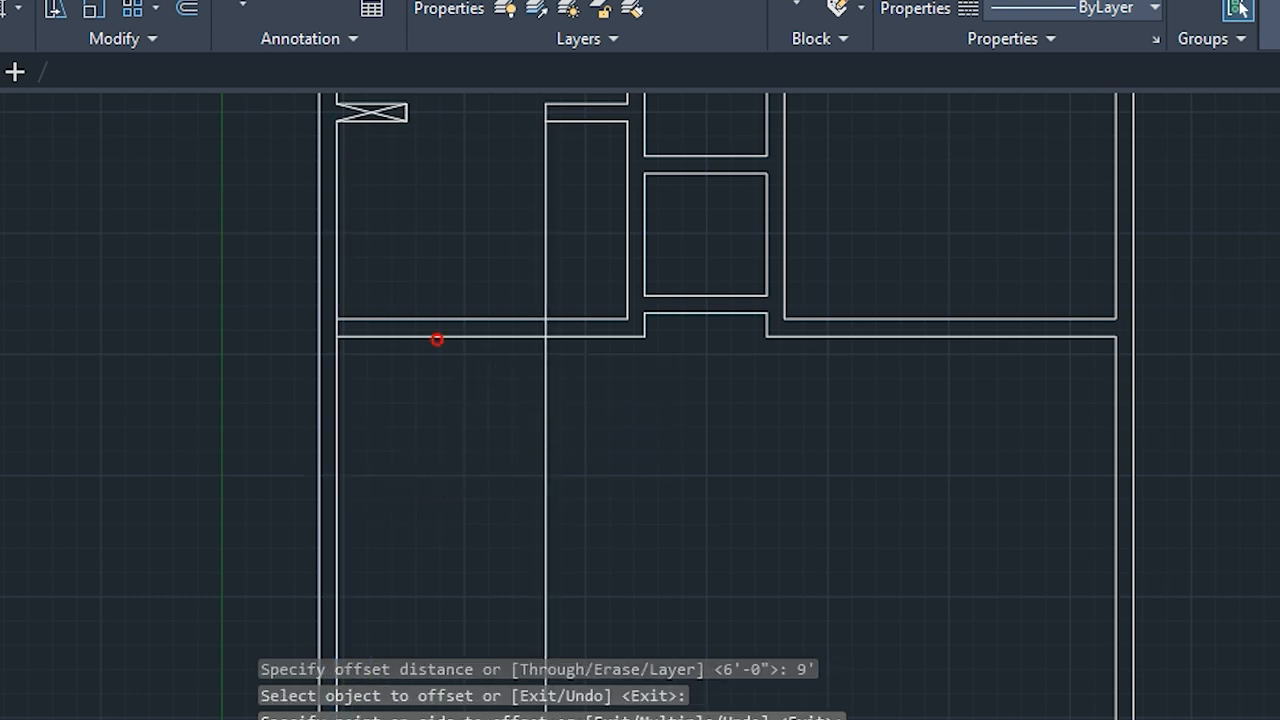
Offset the lower line of the horizontal wall below the upper-left room 9' downward and end Offset
click(437, 340)
click(455, 438)
scroll(463, 446, down, 2)
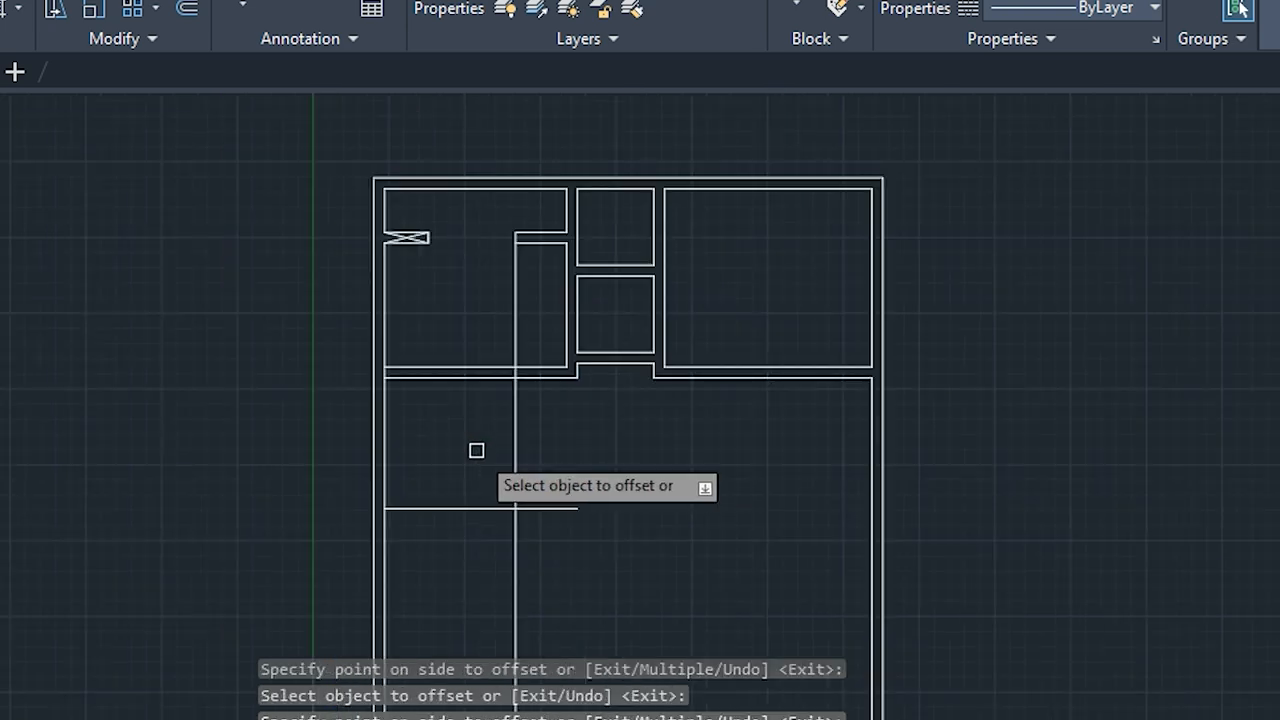
key(Escape)
key(Escape)
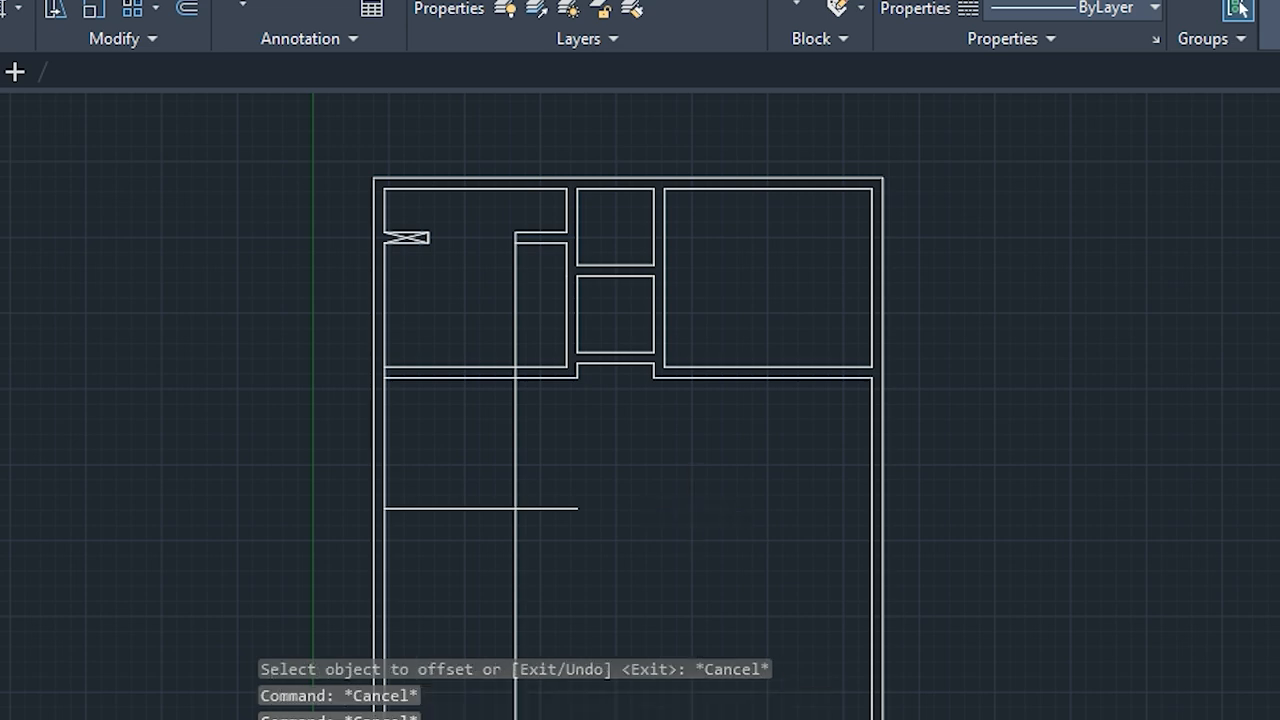
key(Escape)
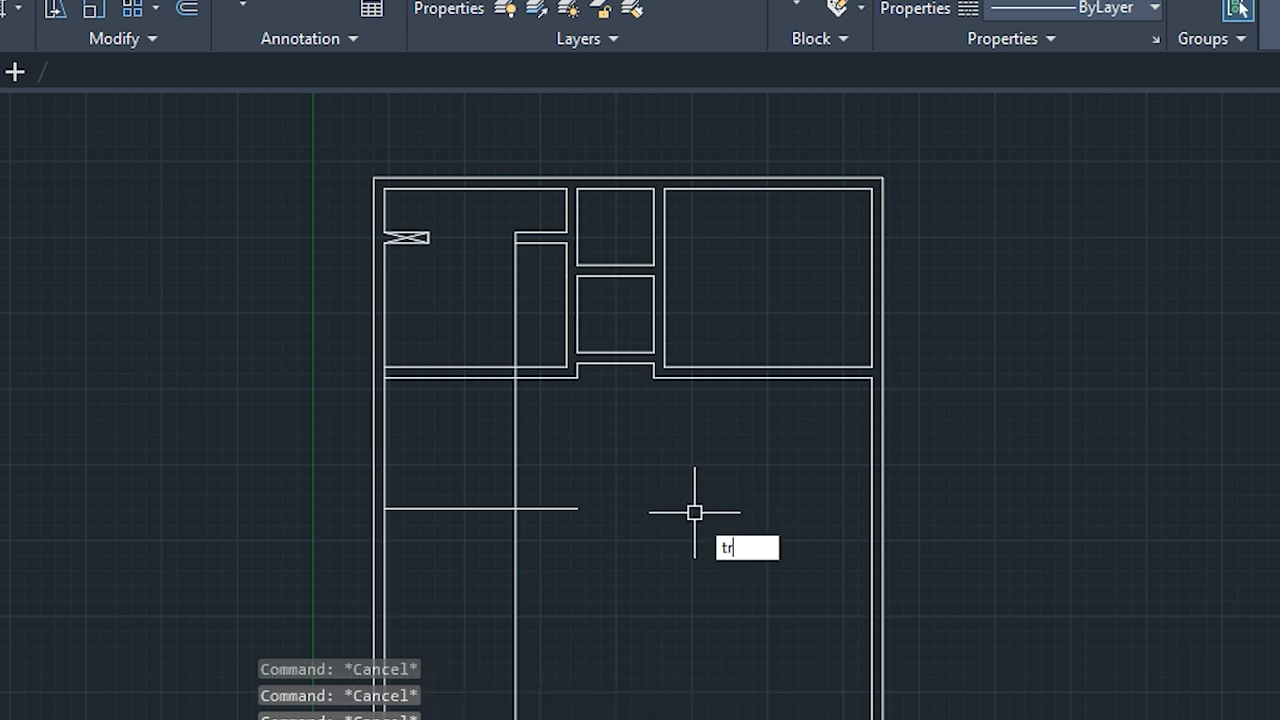
Trim the 9' vertical offset line above and inside the horizontal wall so that it starts at the wall's lower line
text(tr)
key(Return)
scroll(525, 465, up, 2)
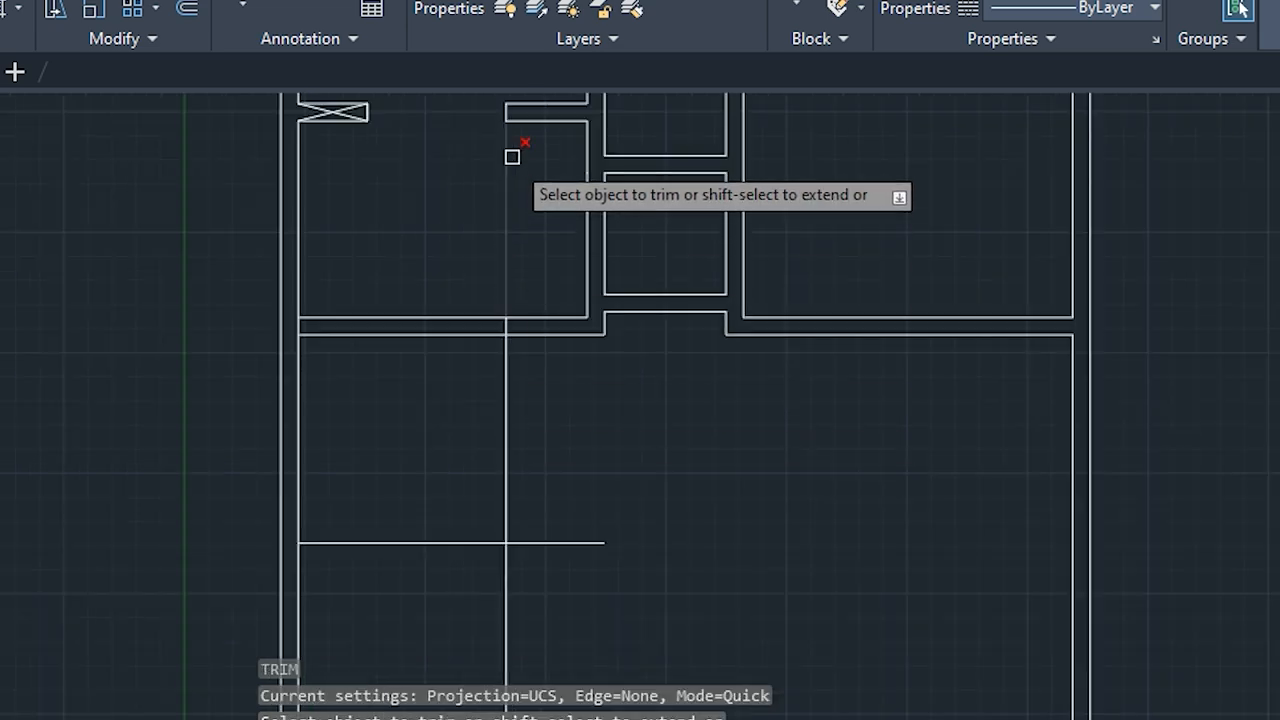
scroll(505, 318, up, 2)
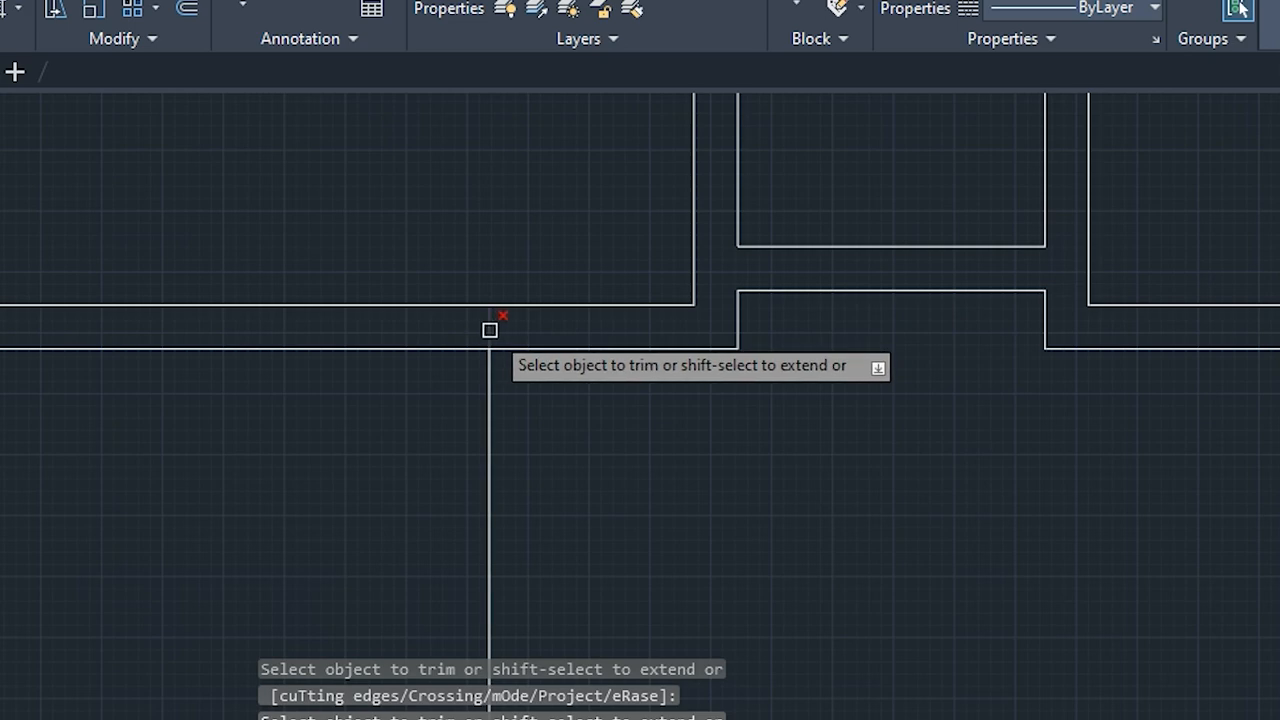
click(490, 330)
Trim the overshooting ends of both 9' offset lines where they cross, forming a square corner, and end Trim
scroll(522, 413, down, 2)
middle_drag(537, 440, 518, 377)
click(517, 495)
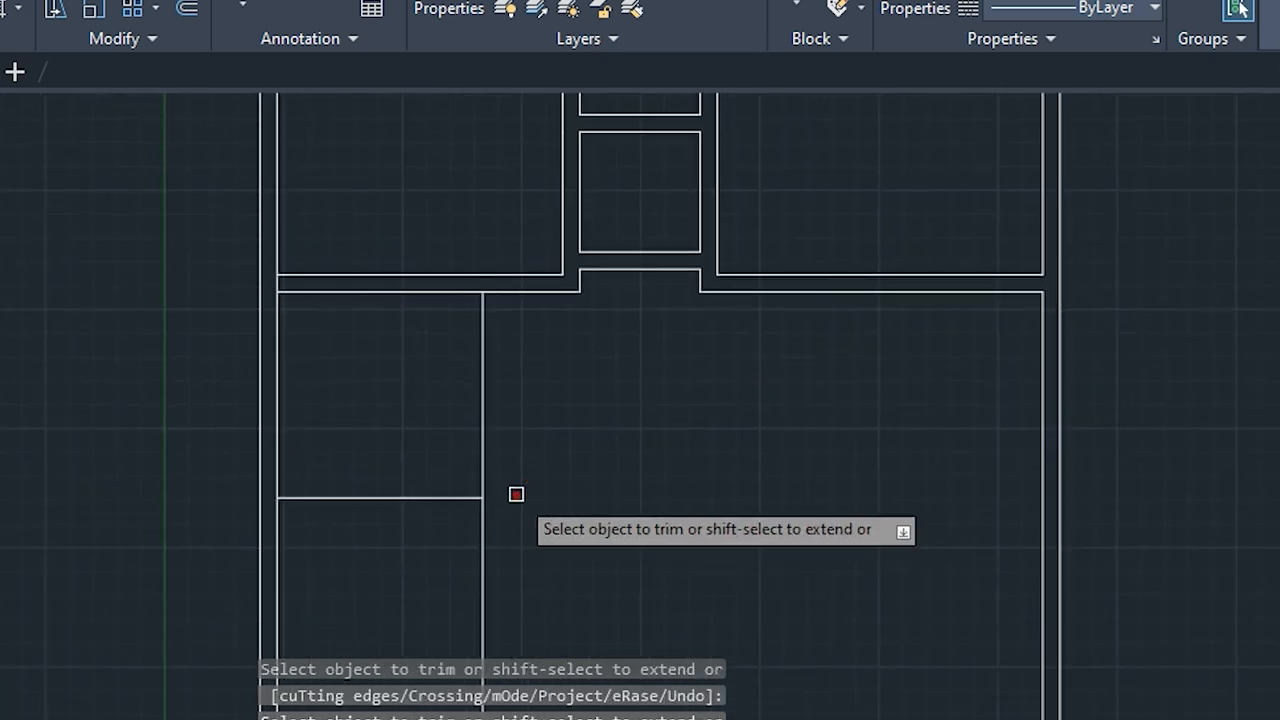
click(488, 534)
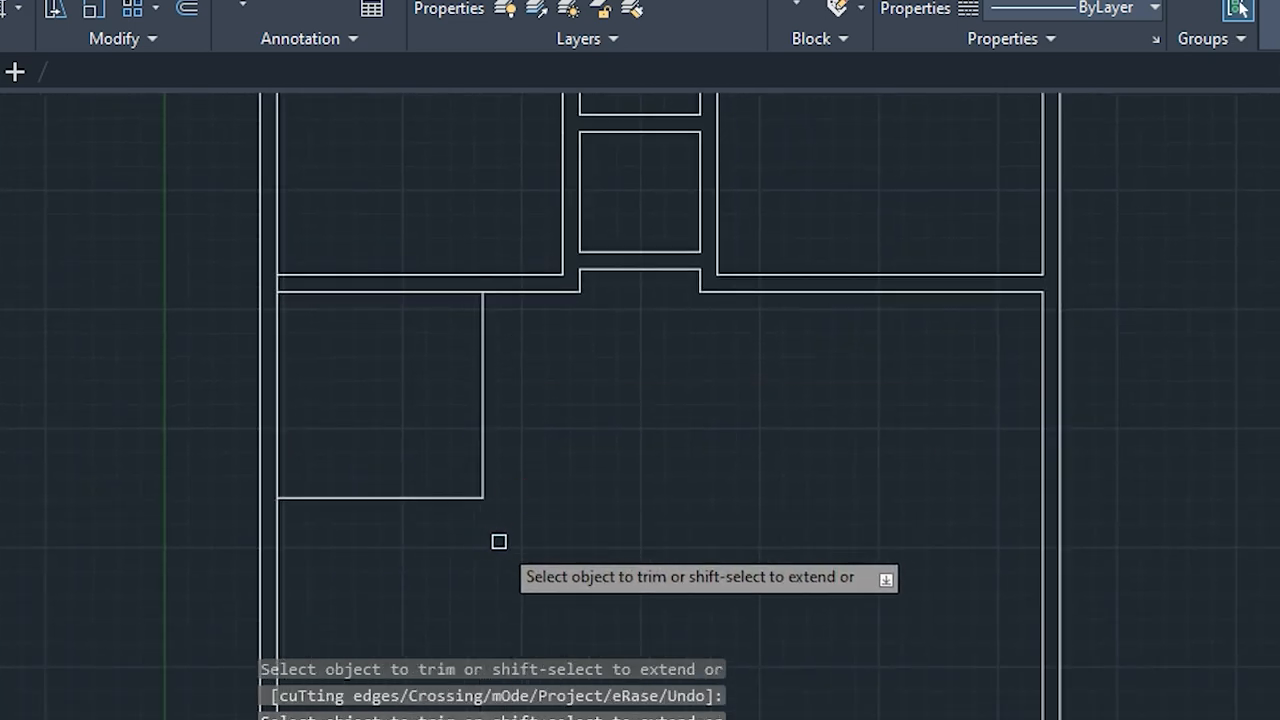
key(Escape)
key(Escape)
key(Escape)
key(Escape)
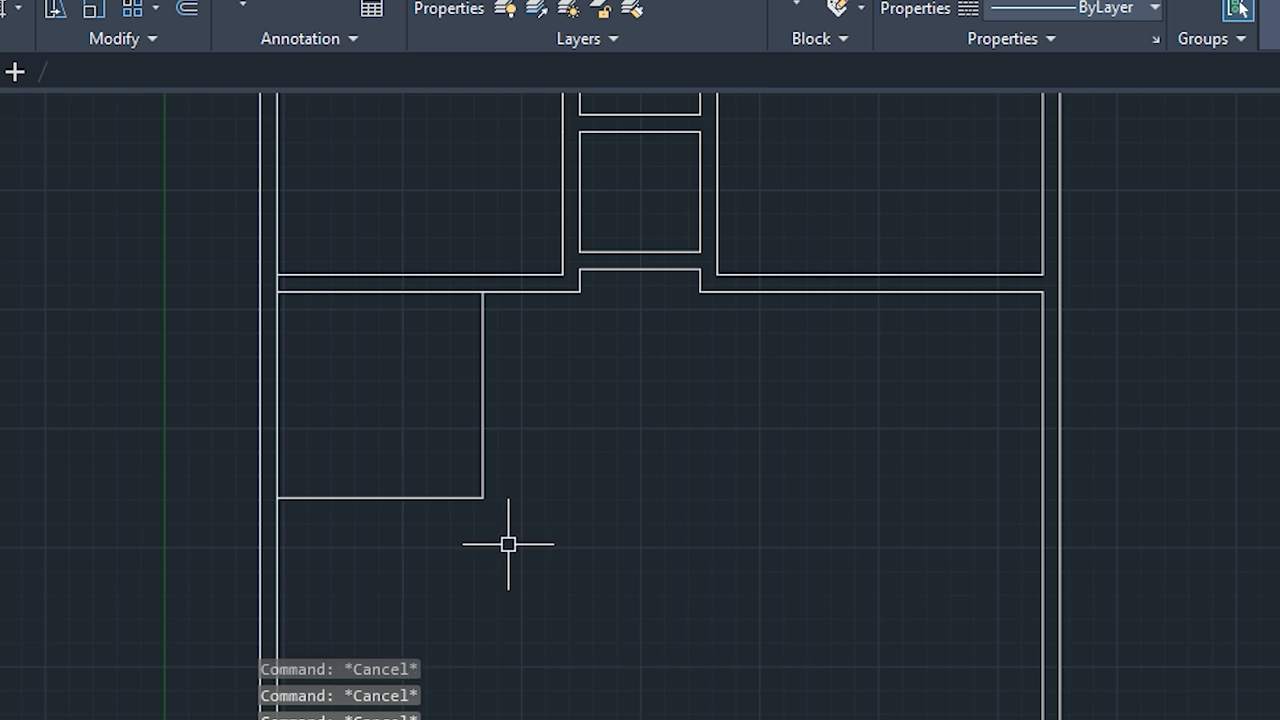
Offset the square's right vertical line 9" inward to the left
text(of)
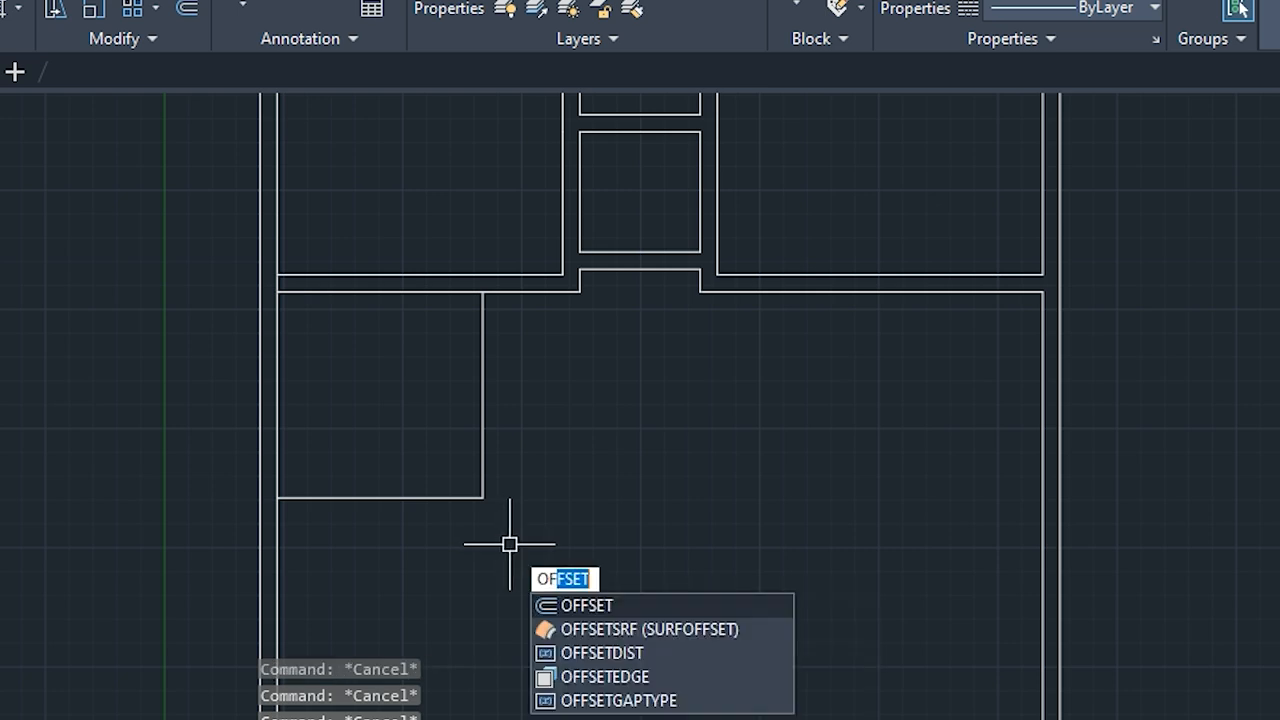
key(Return)
text(9)
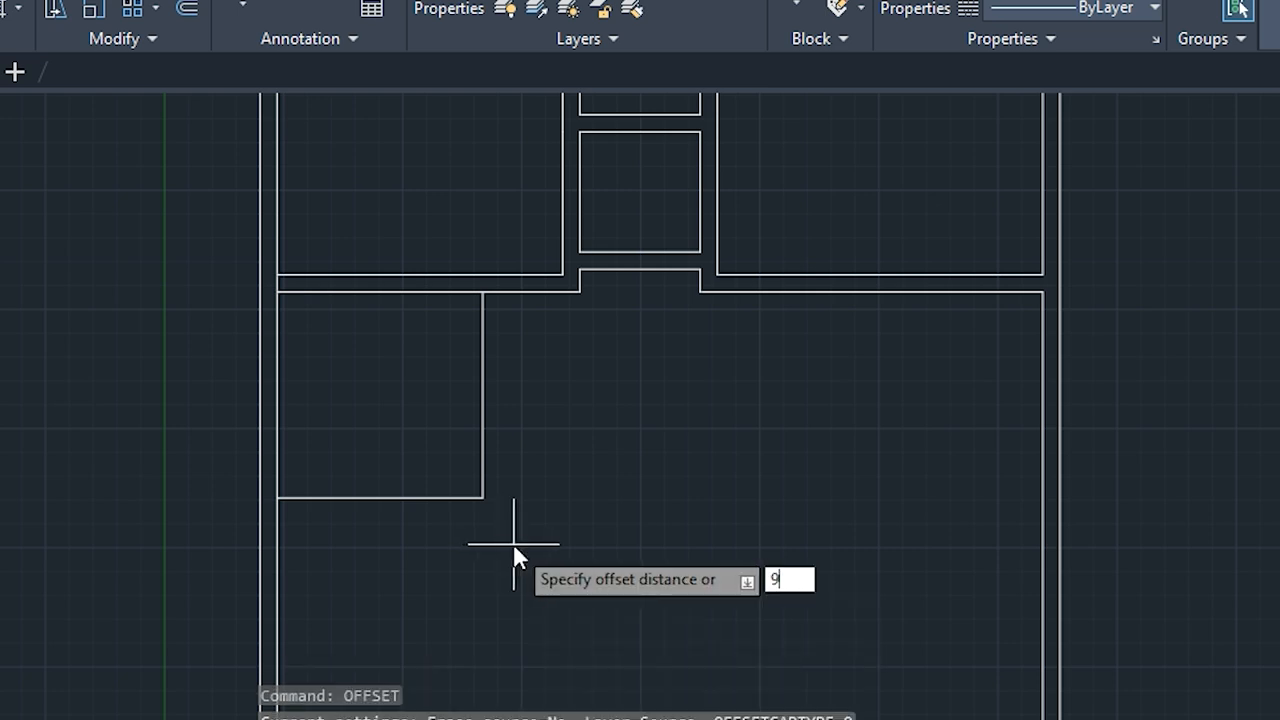
key(Return)
click(484, 462)
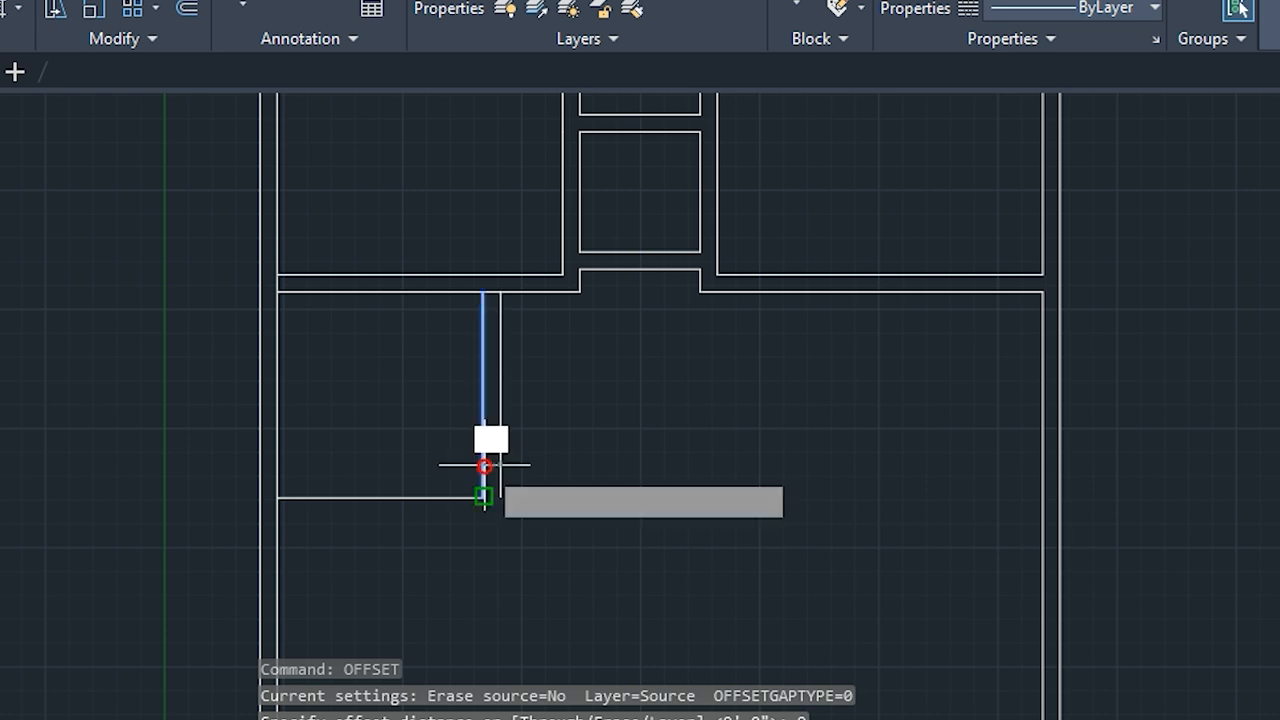
click(472, 446)
Offset the square's bottom horizontal line 9" upward into the room and end Offset
click(449, 495)
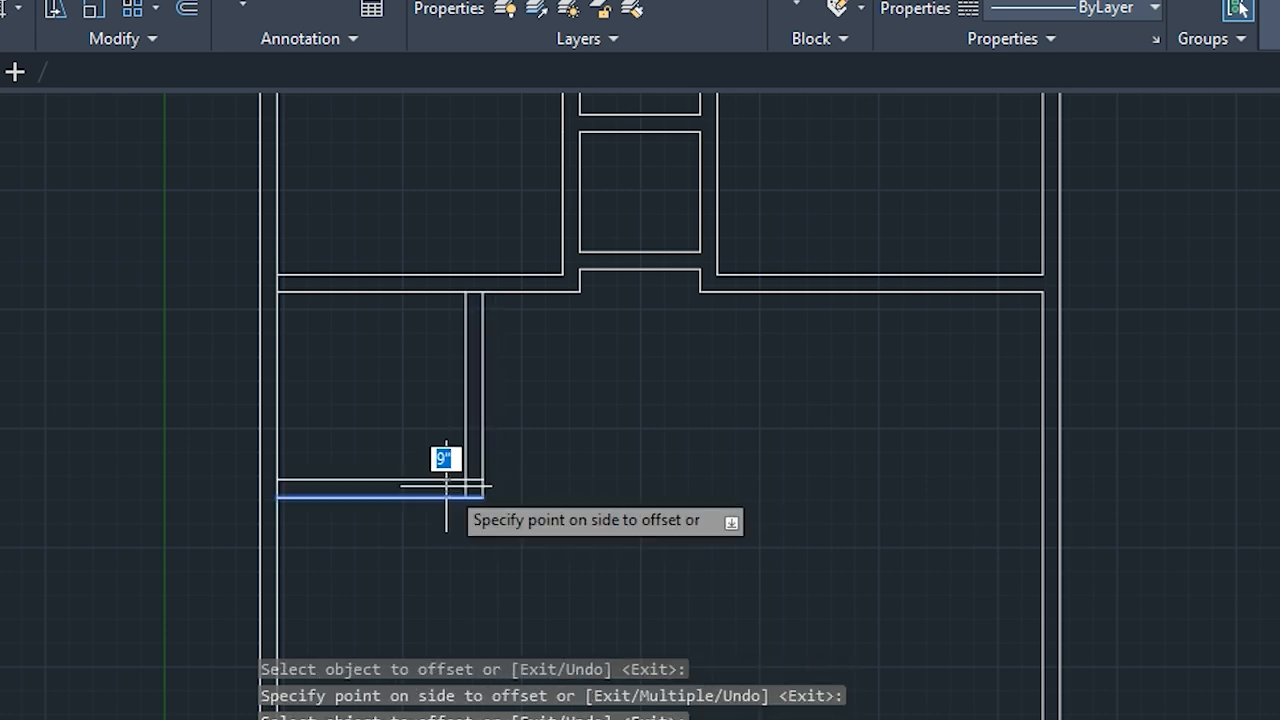
click(430, 463)
scroll(495, 530, up, 2)
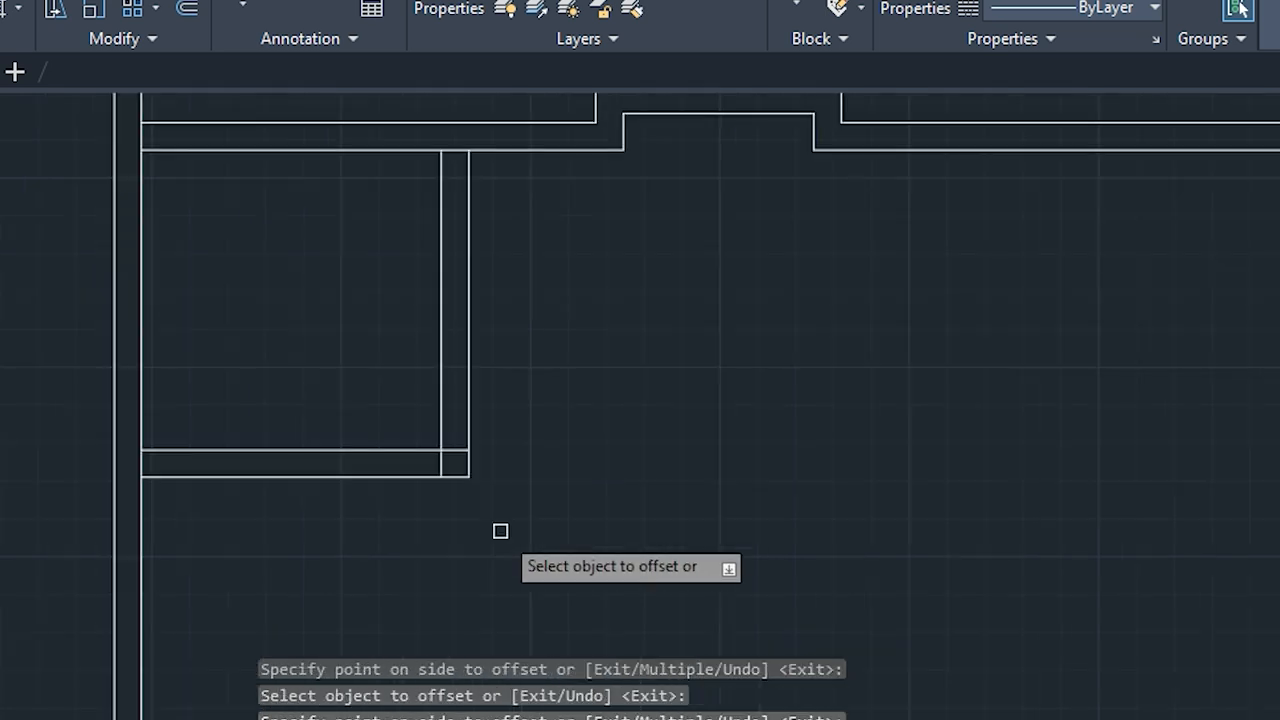
key(Escape)
key(Escape)
key(Escape)
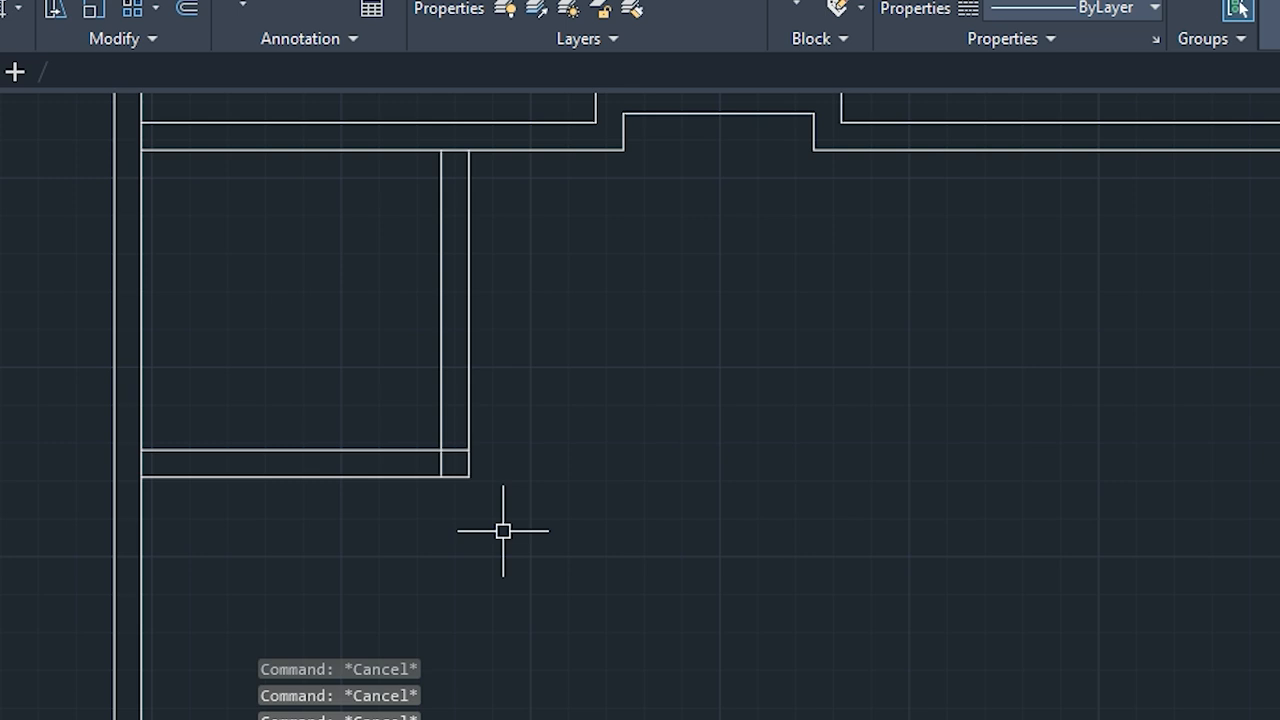
Trim the inner line ends that cross the new room's lower-right wall corner
text(TR)
key(Return)
scroll(465, 480, up, 4)
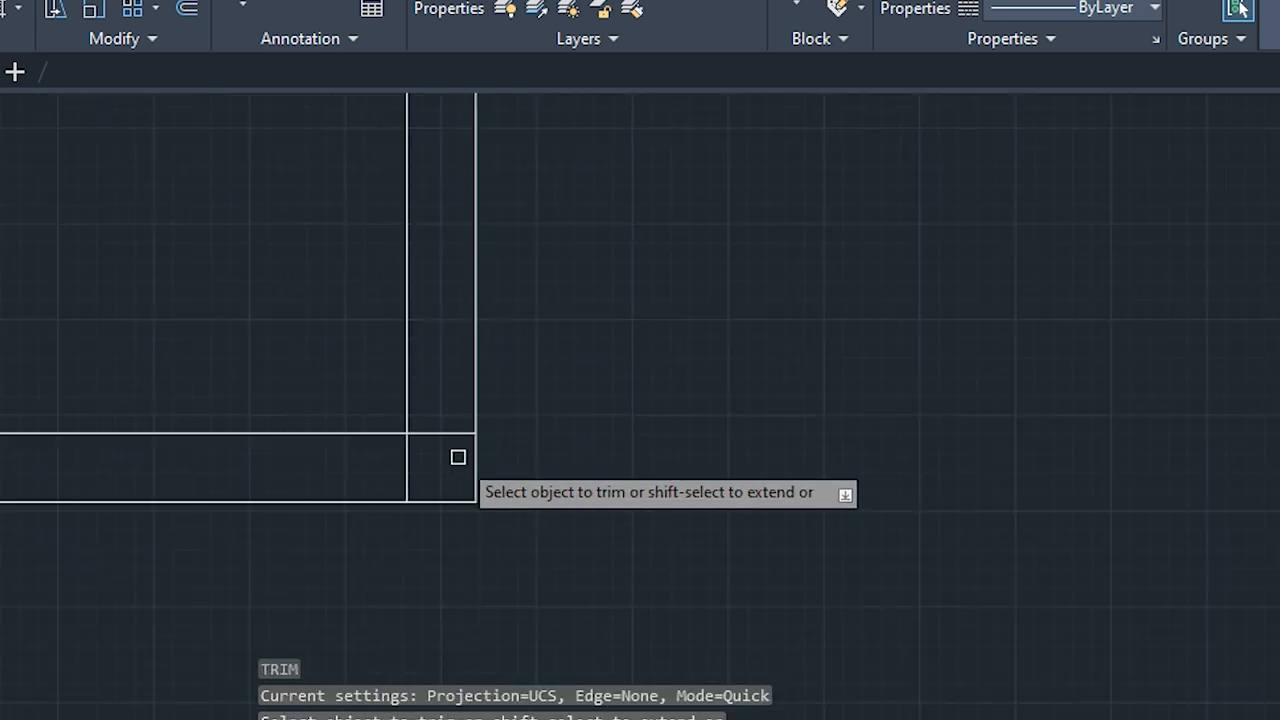
click(446, 434)
click(405, 466)
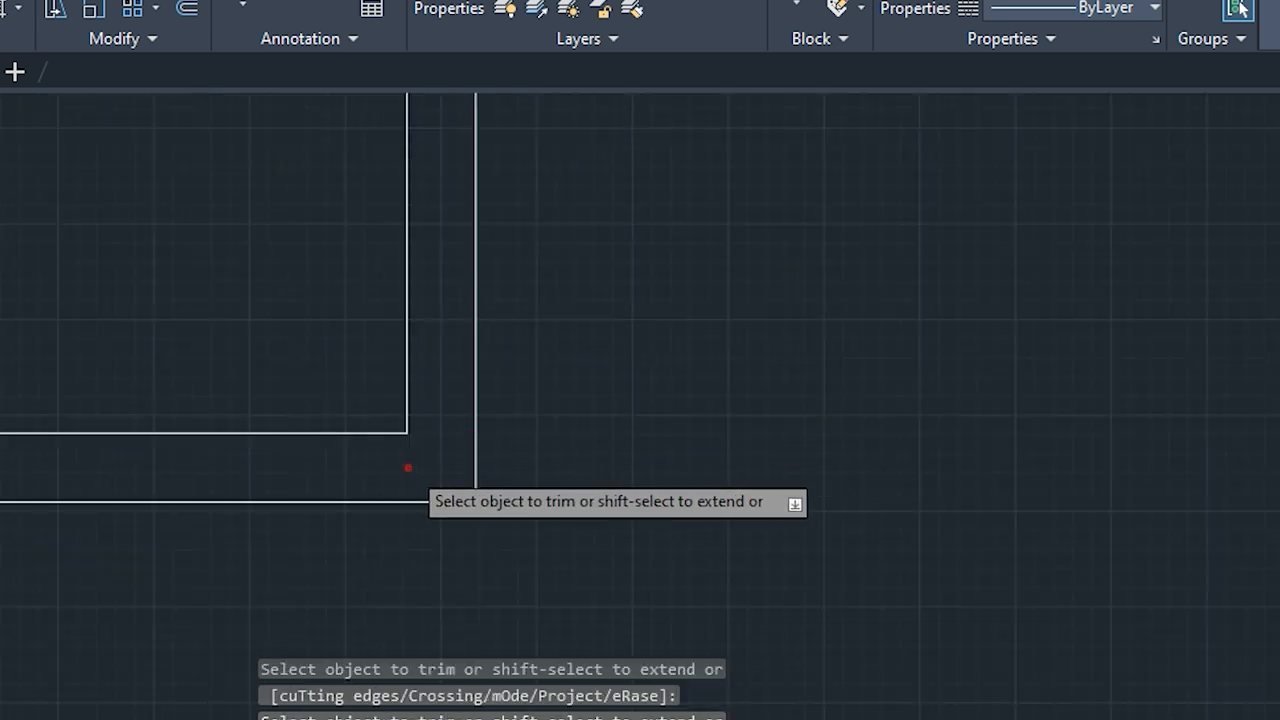
Trim the left exterior wall's inner line between the two bottom wall lines of the new room
scroll(282, 467, down, 4)
middle_drag(266, 464, 543, 454)
scroll(322, 471, up, 4)
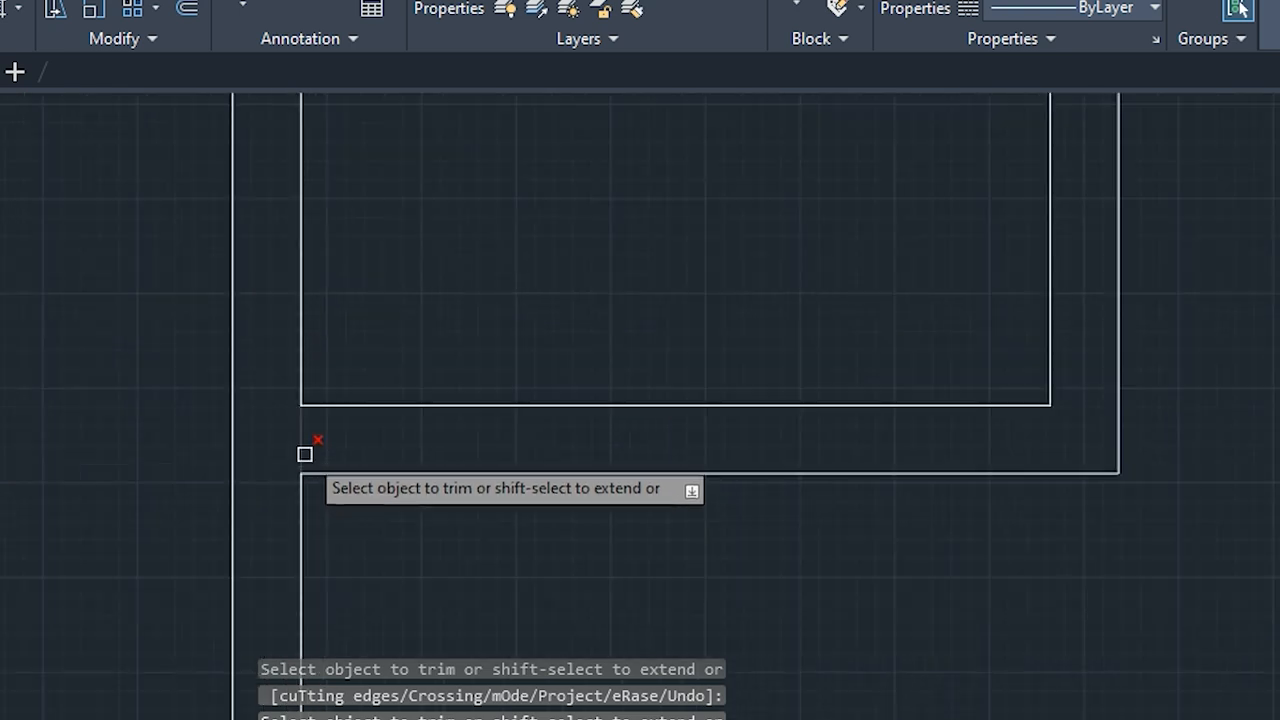
click(305, 451)
Trim the horizontal wall line between the new room's two right wall lines to open the upper junction, and end Trim
middle_drag(754, 296, 421, 650)
scroll(457, 457, down, 4)
middle_drag(452, 458, 392, 577)
scroll(366, 447, up, 4)
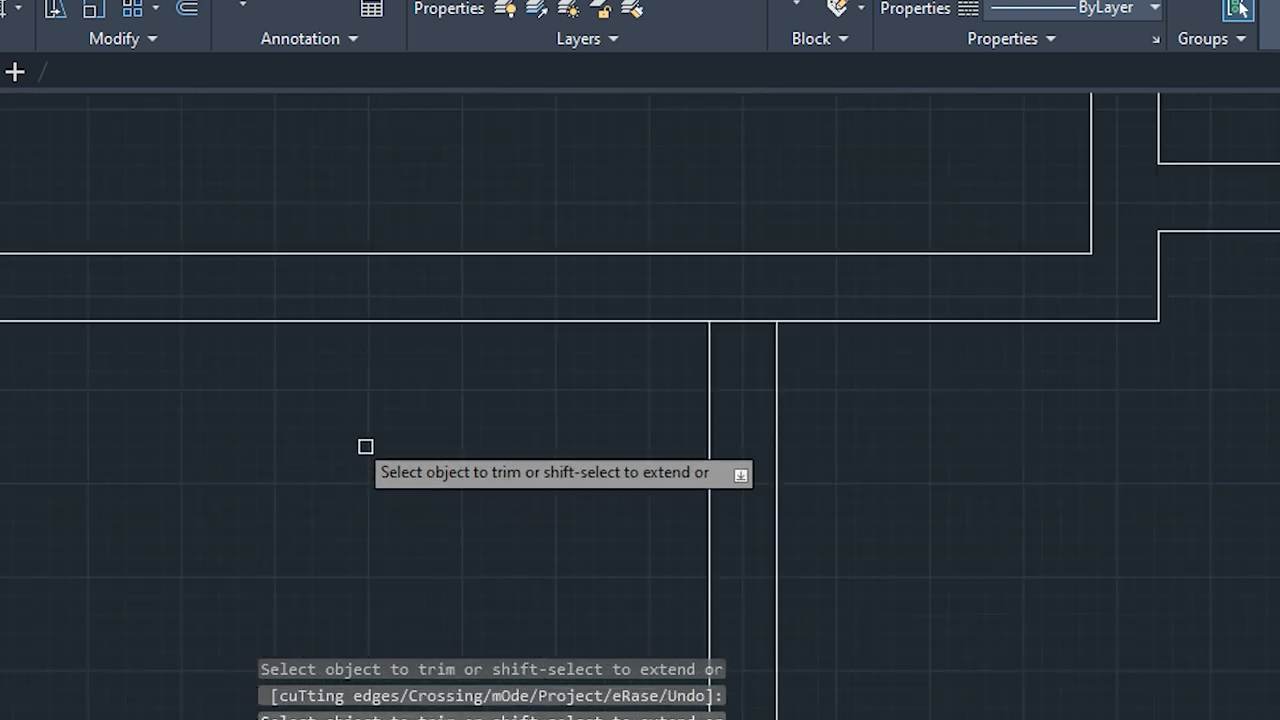
click(740, 323)
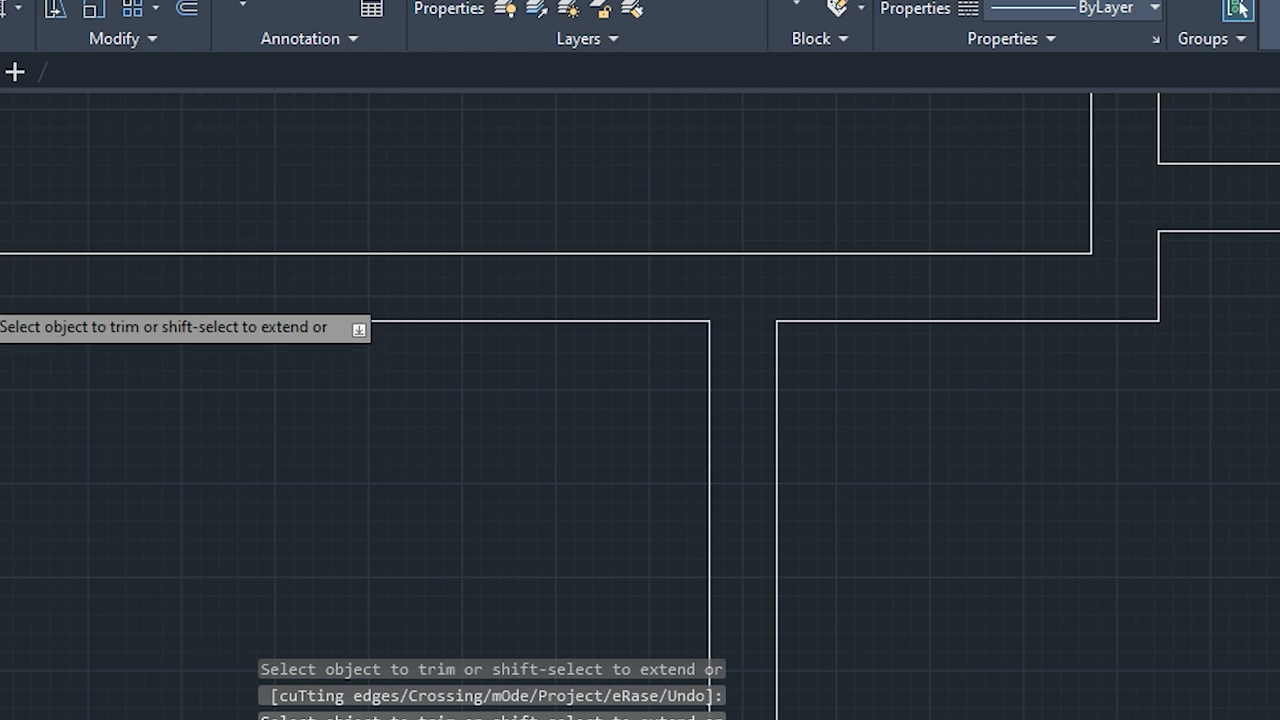
scroll(57, 303, down, 4)
scroll(411, 455, down, 2)
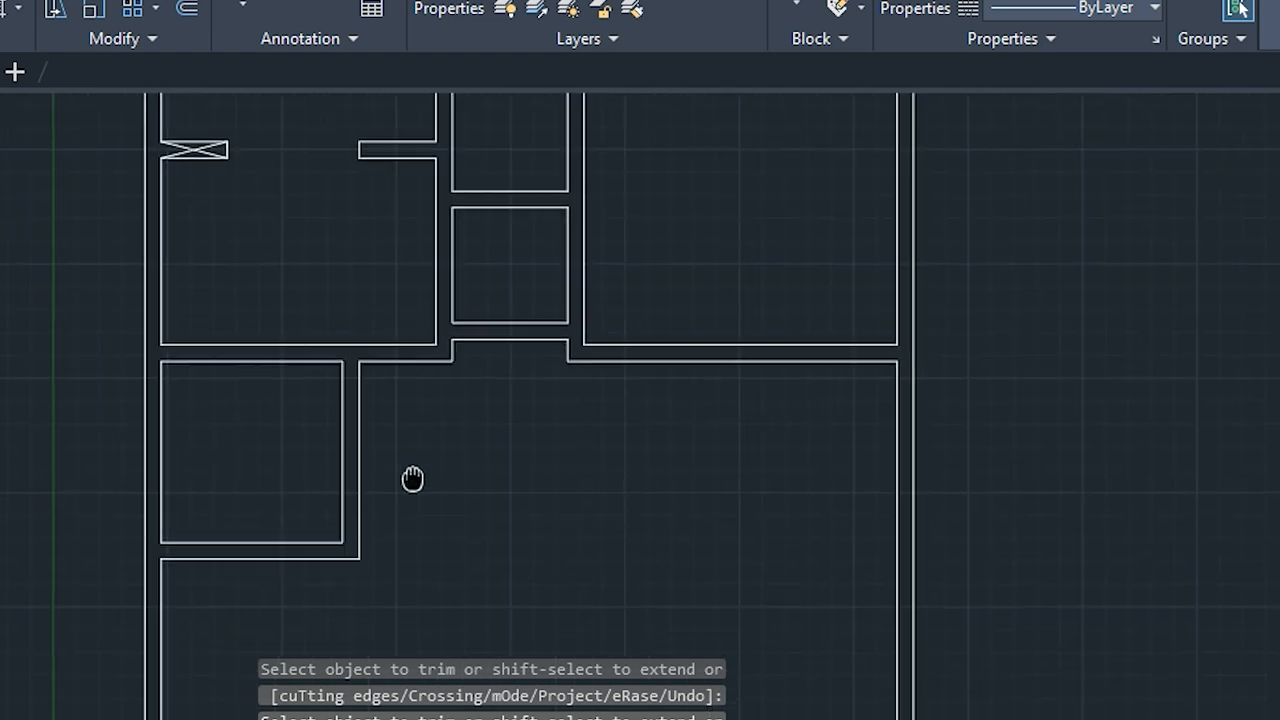
key(Escape)
key(Escape)
key(Escape)
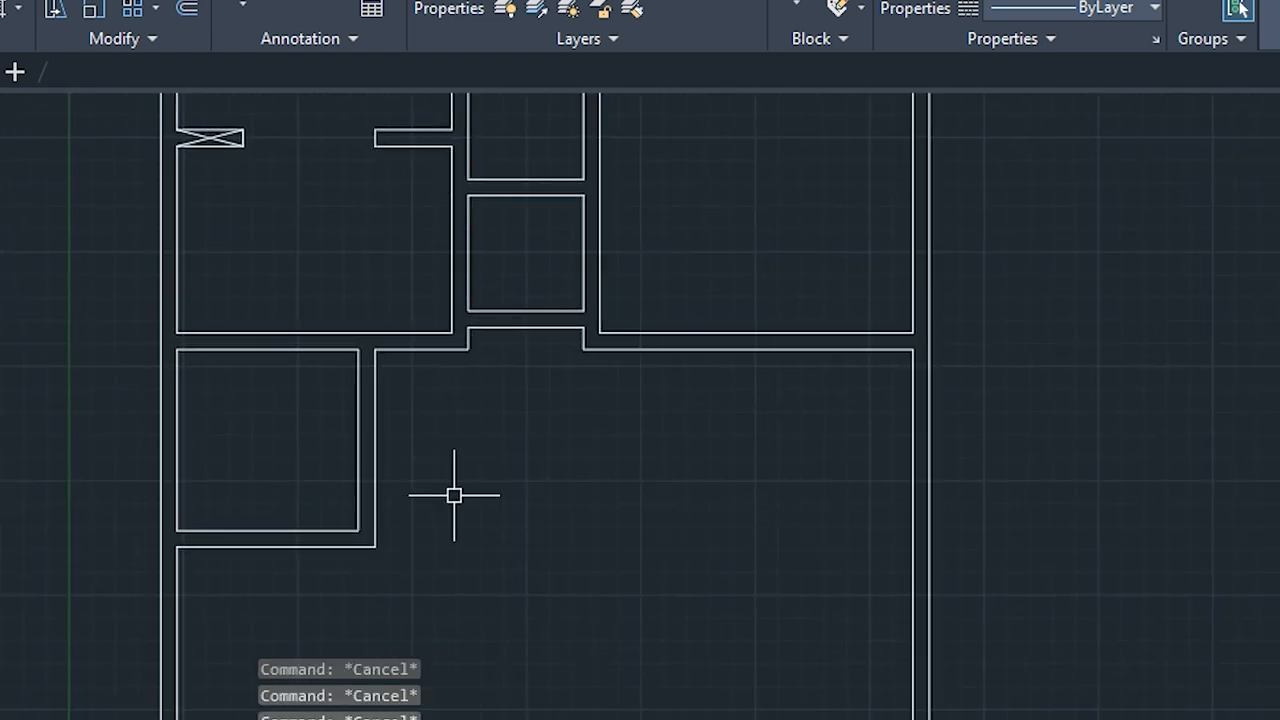
Offset the lower line of the horizontal wall beneath the upper-right room 4' downward and end Offset
mouse_move(703, 440)
middle_down()
mouse_move(549, 531)
mouse_move(489, 517)
mouse_move(451, 529)
mouse_move(446, 503)
mouse_move(474, 511)
mouse_move(478, 547)
middle_up()
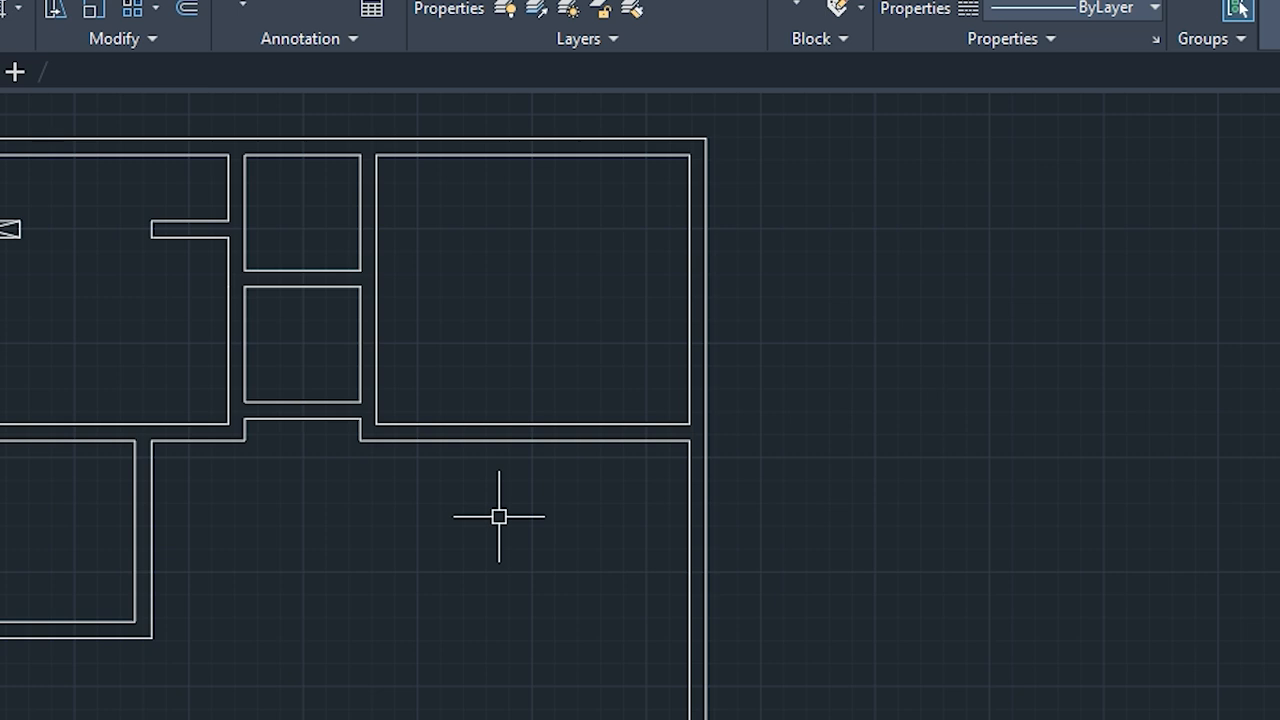
text(of)
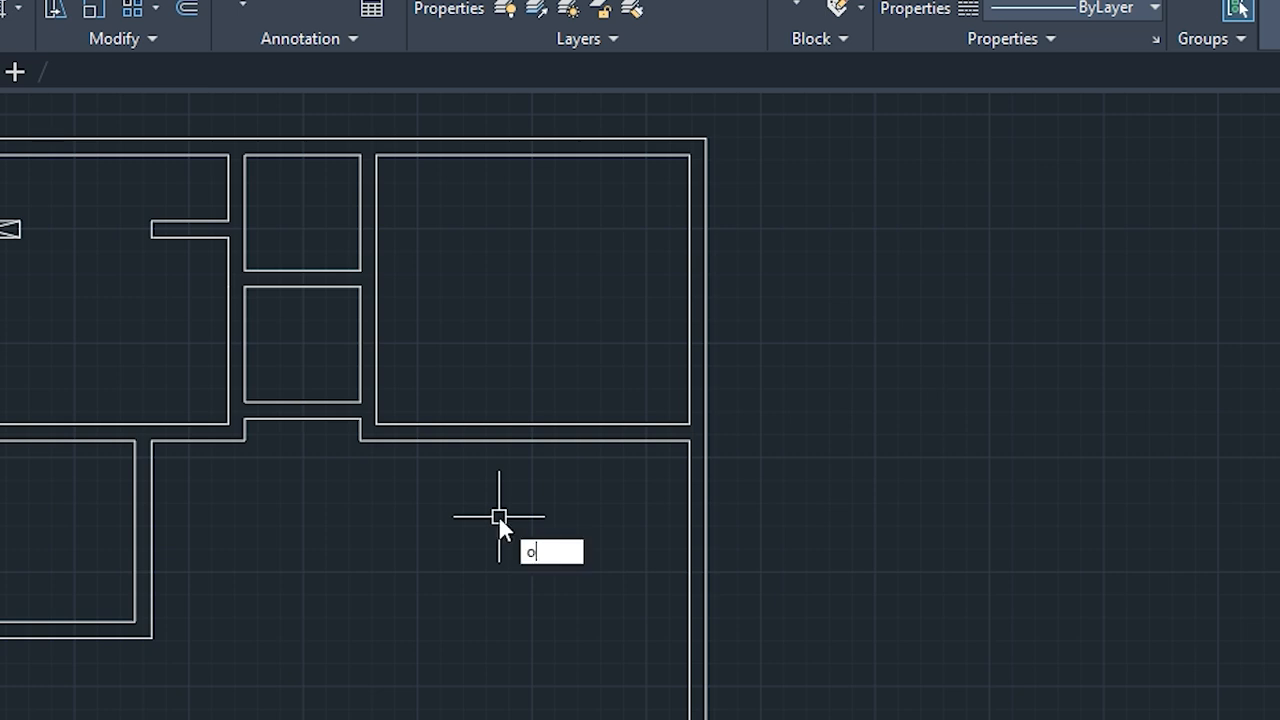
key(Return)
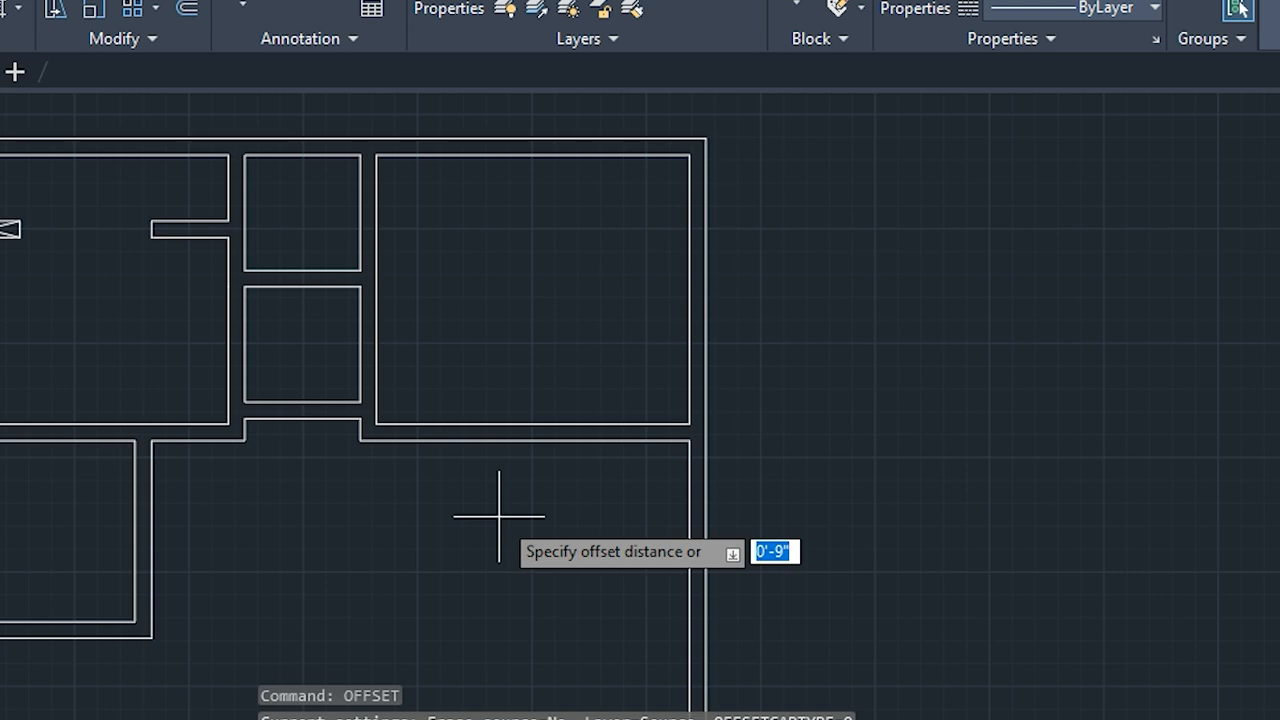
text(4')
key(Return)
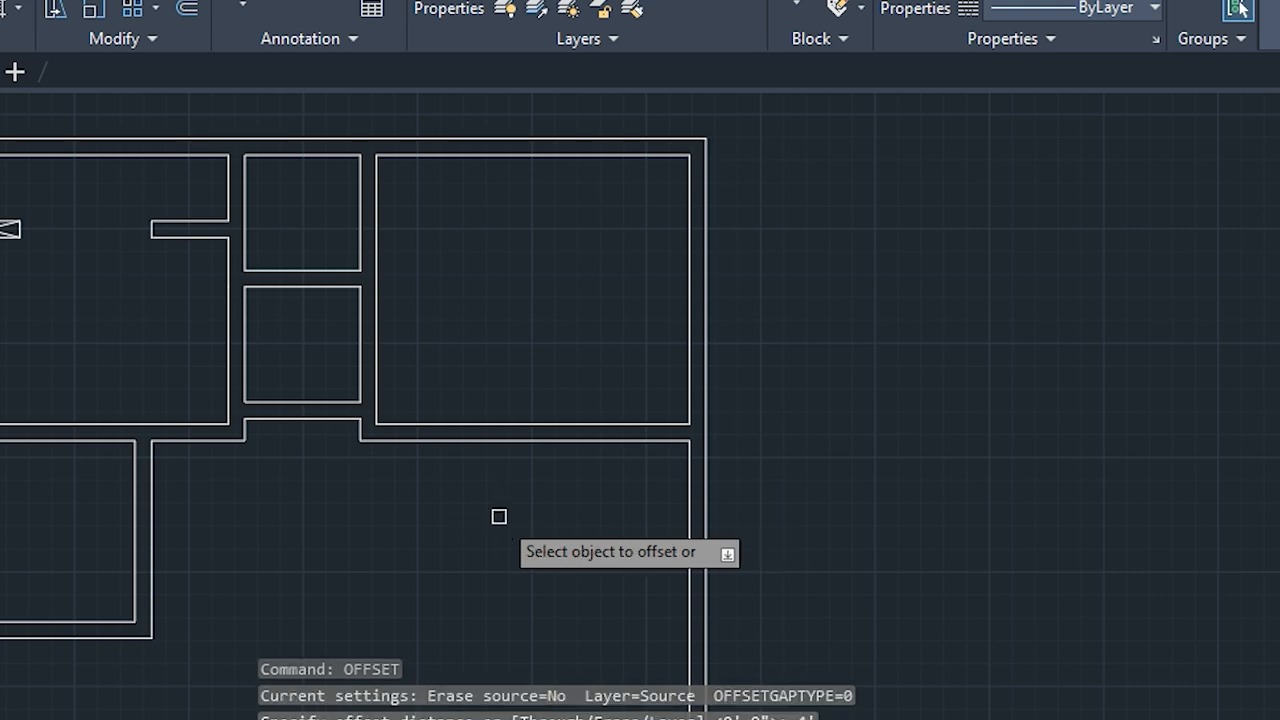
click(491, 441)
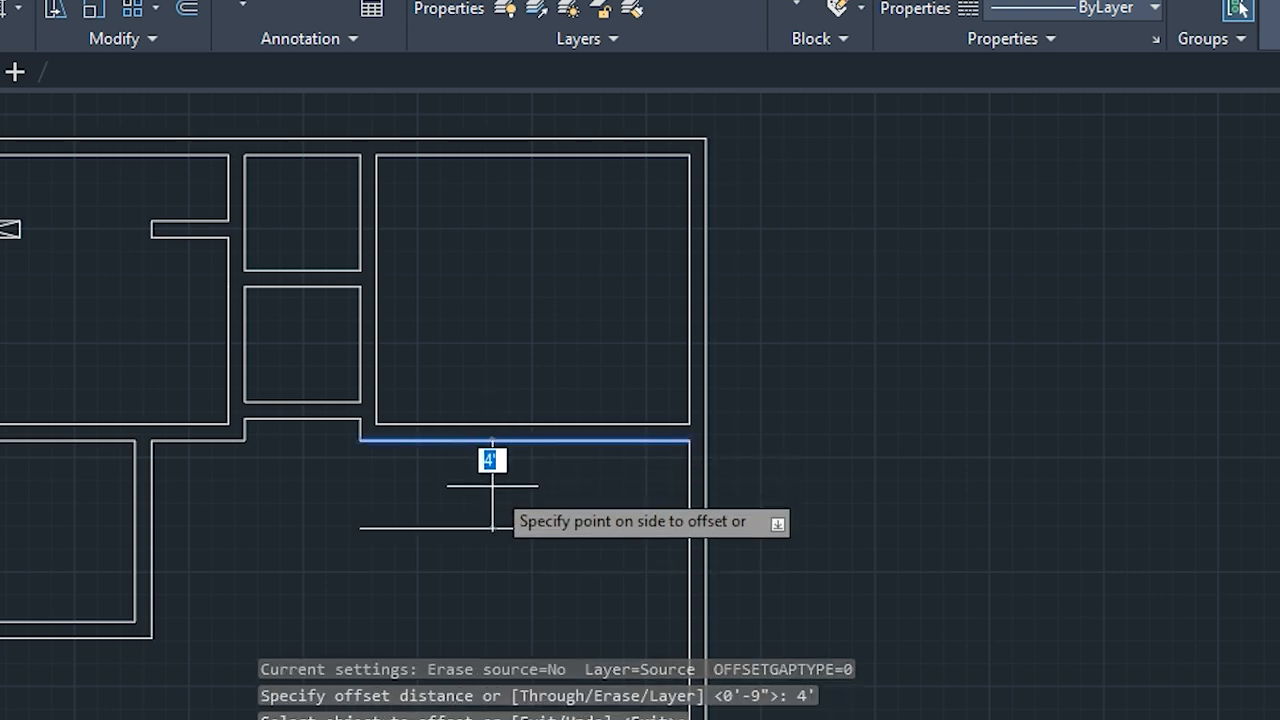
click(492, 486)
key(Escape)
key(Escape)
key(Escape)
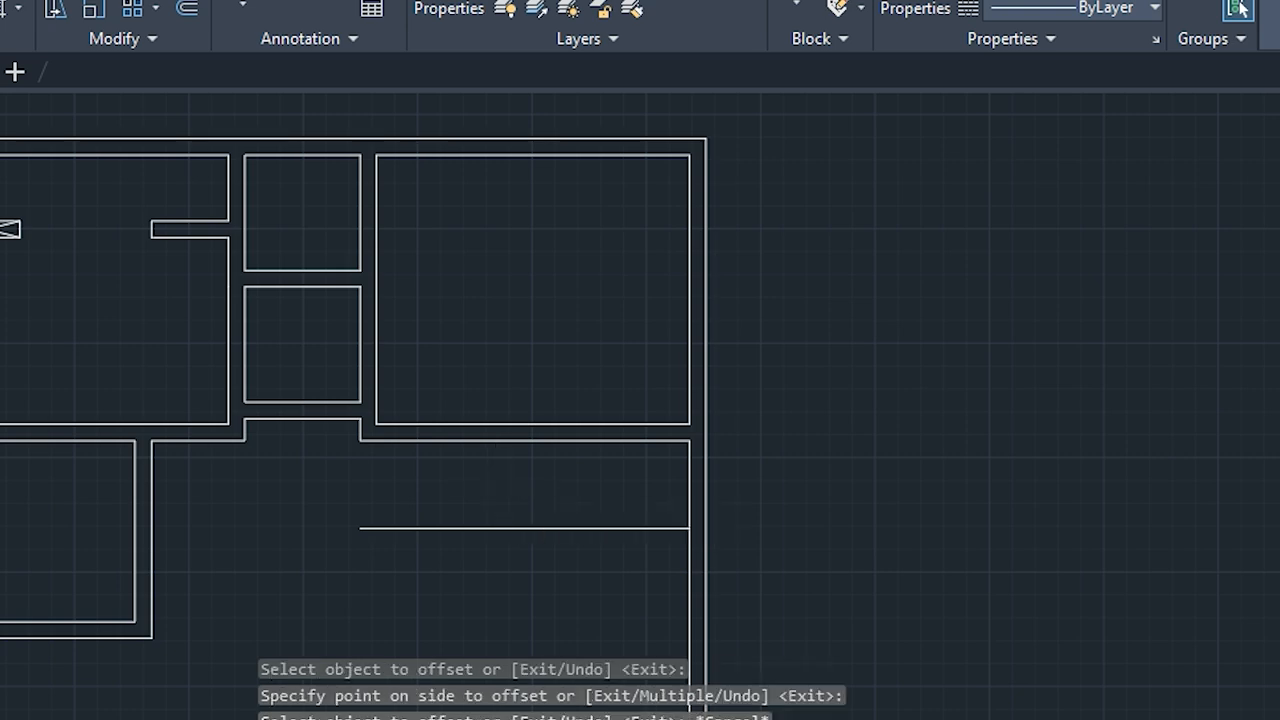
Offset the right exterior wall's inner line 5.5' to the left below the upper-right room and end Offset
text(o)
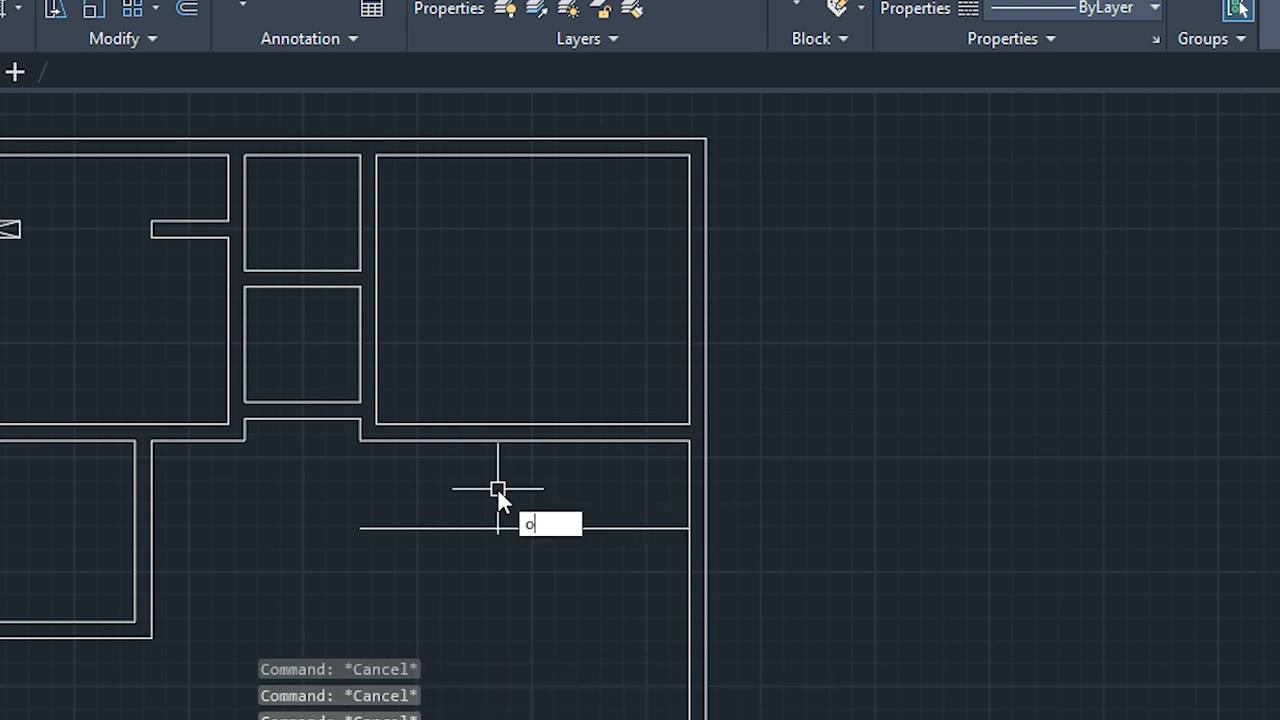
text(ff)
key(Return)
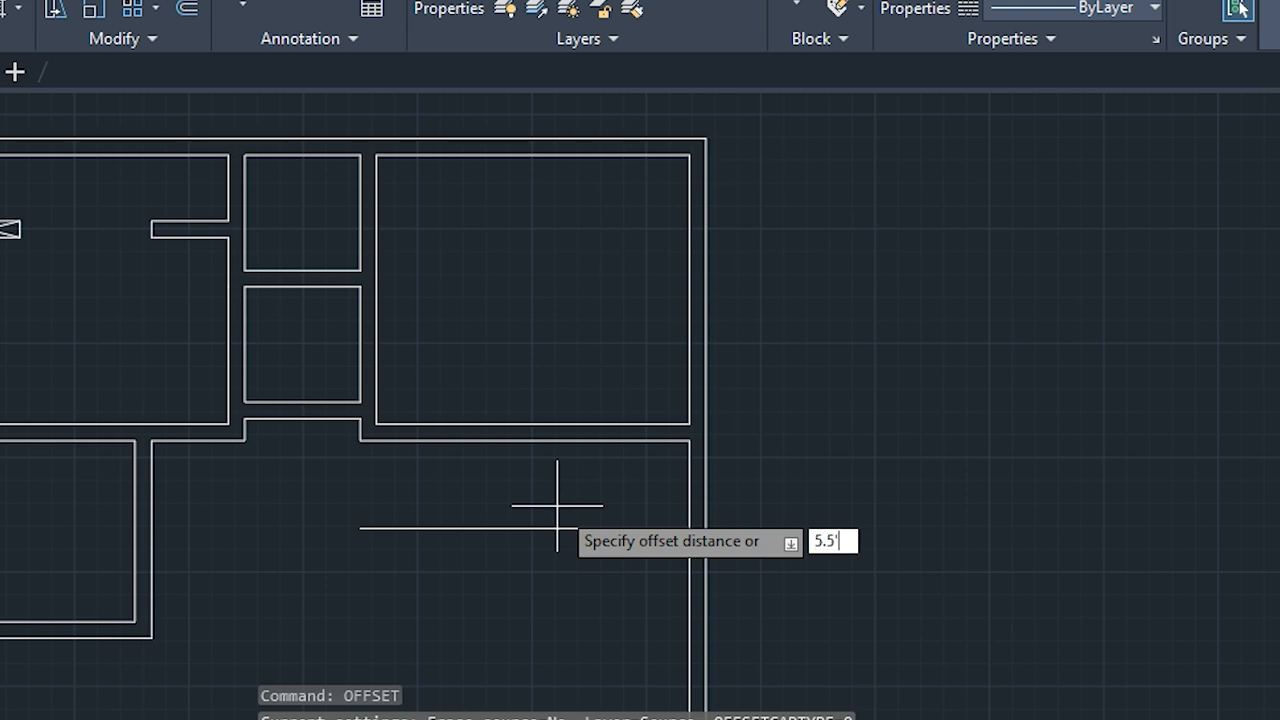
key(Return)
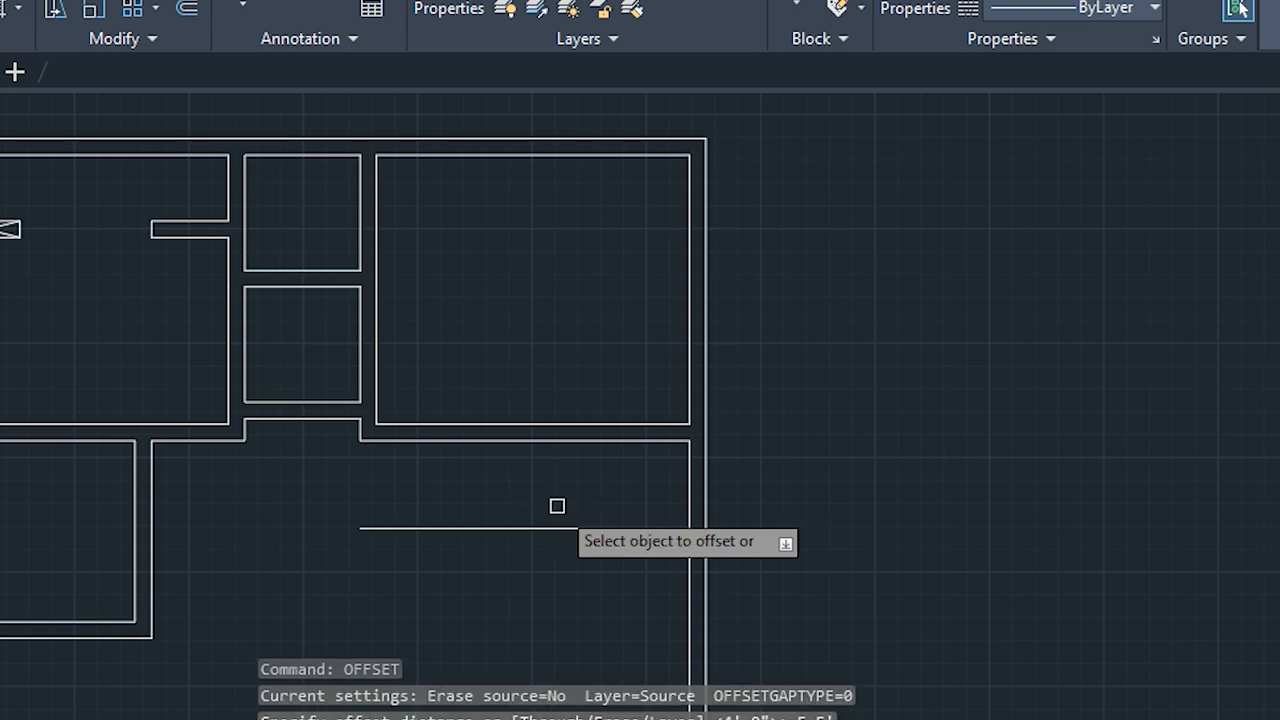
click(685, 506)
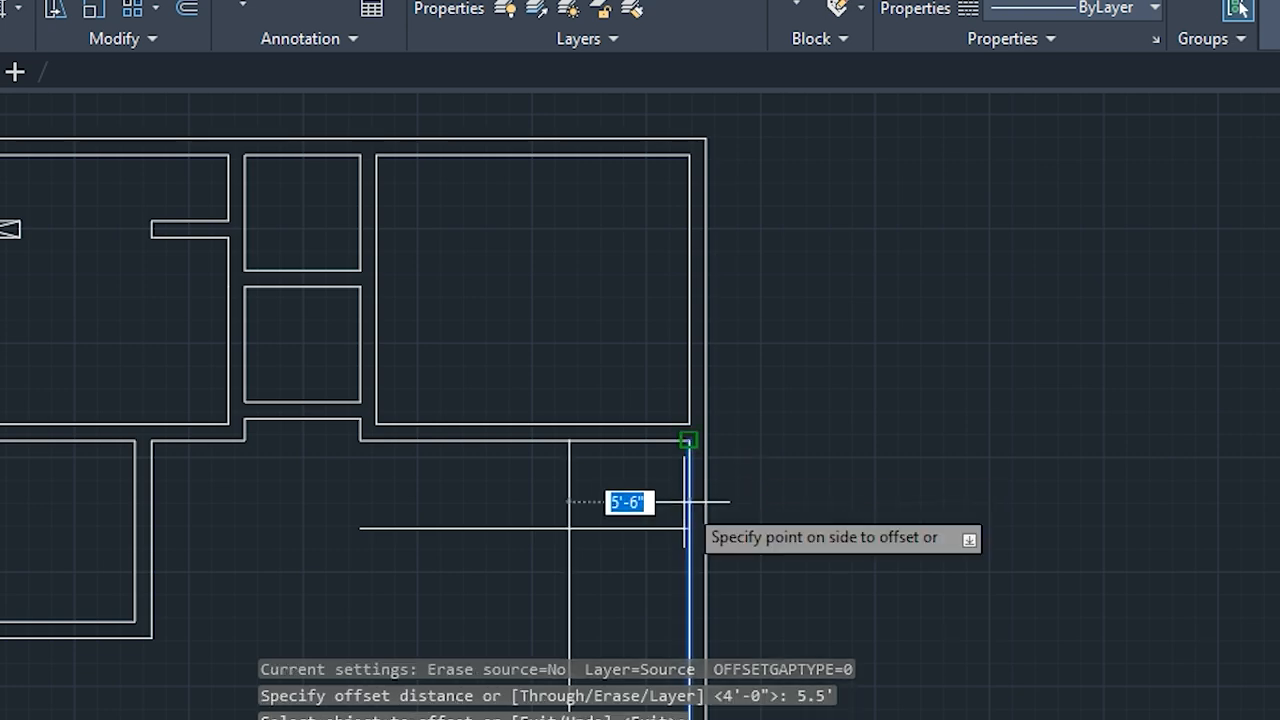
click(612, 504)
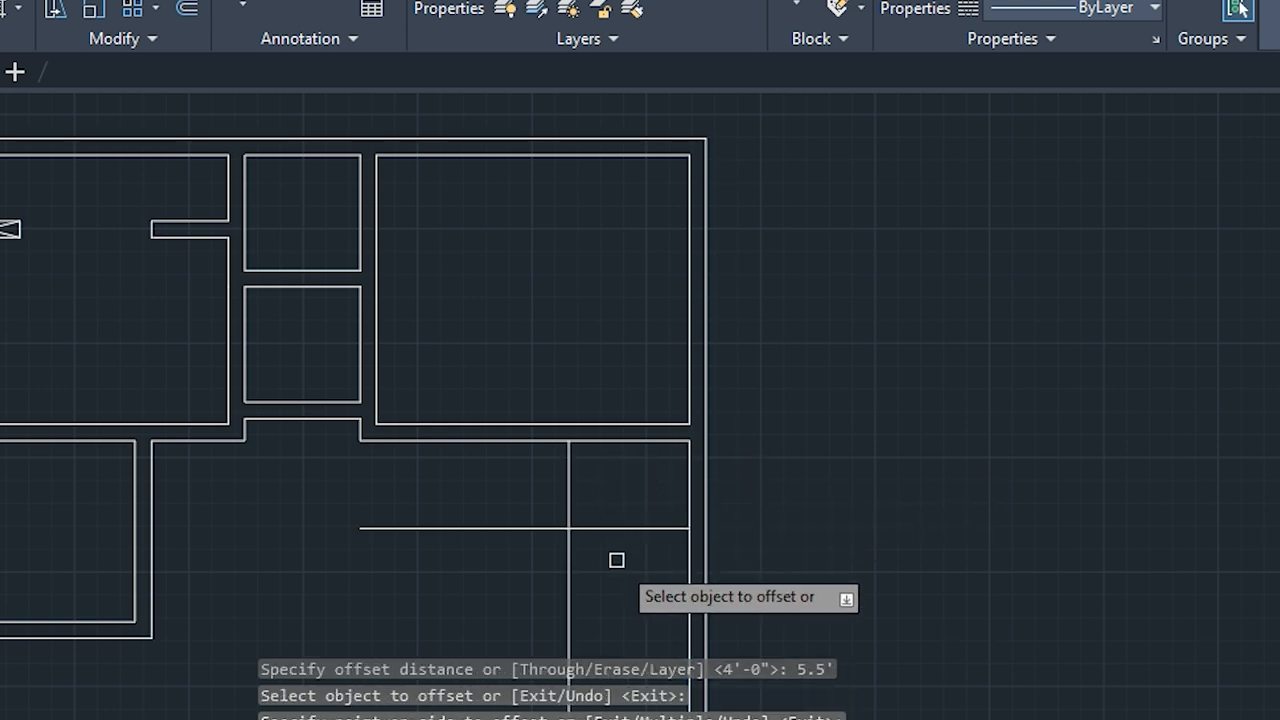
key(Escape)
key(Escape)
key(Escape)
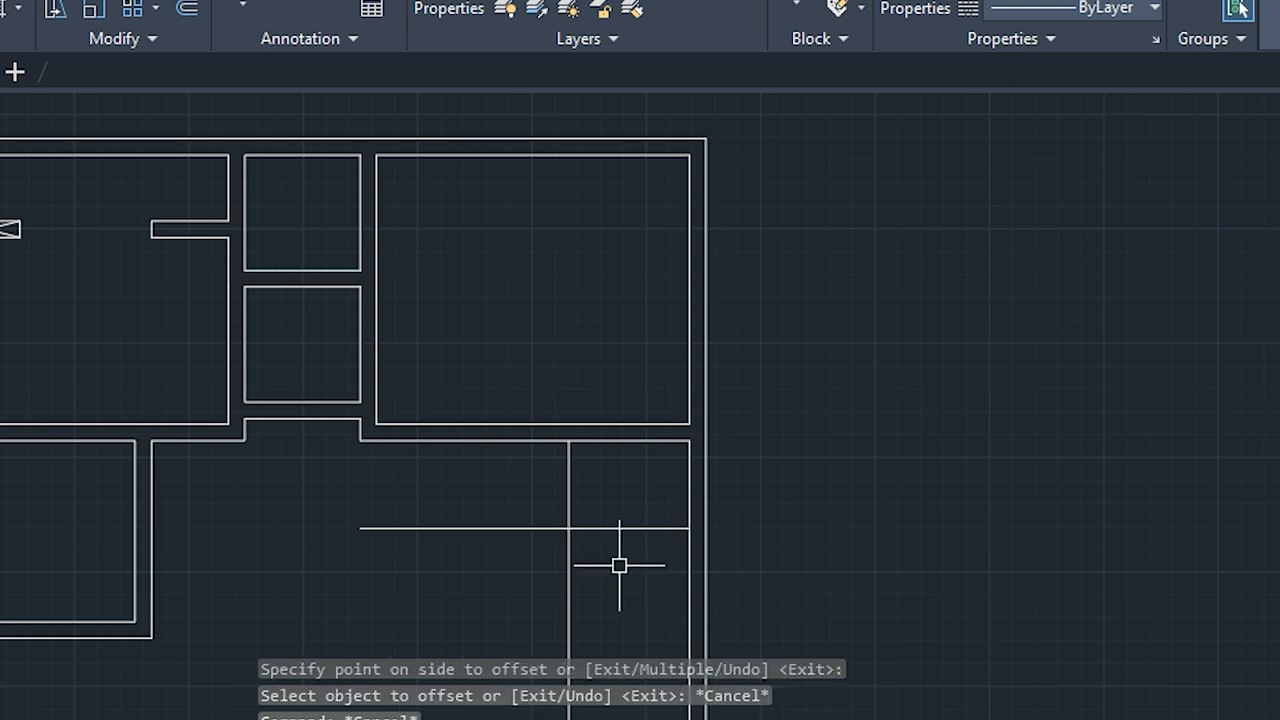
Trim the new vertical and horizontal lines beyond their intersection to leave a closed rectangle beneath the upper-right room, and end Trim
scroll(592, 587, up, 2)
middle_drag(592, 587, 592, 543)
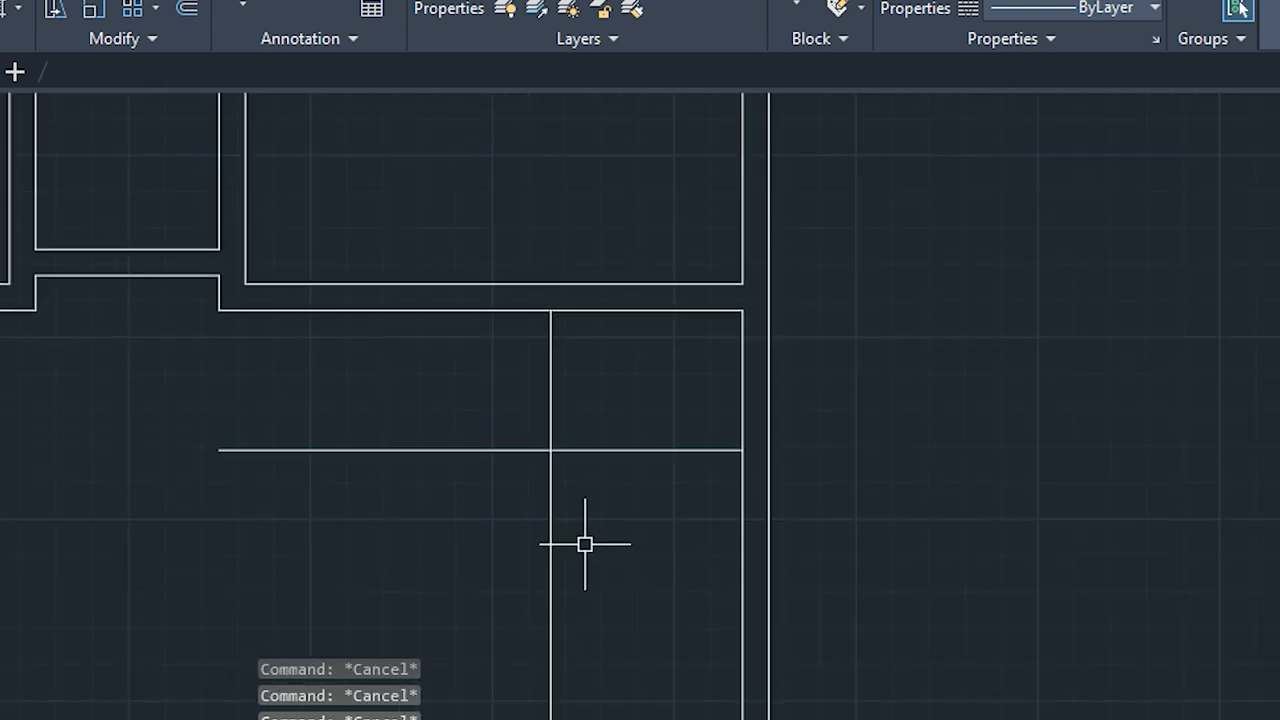
key(Return)
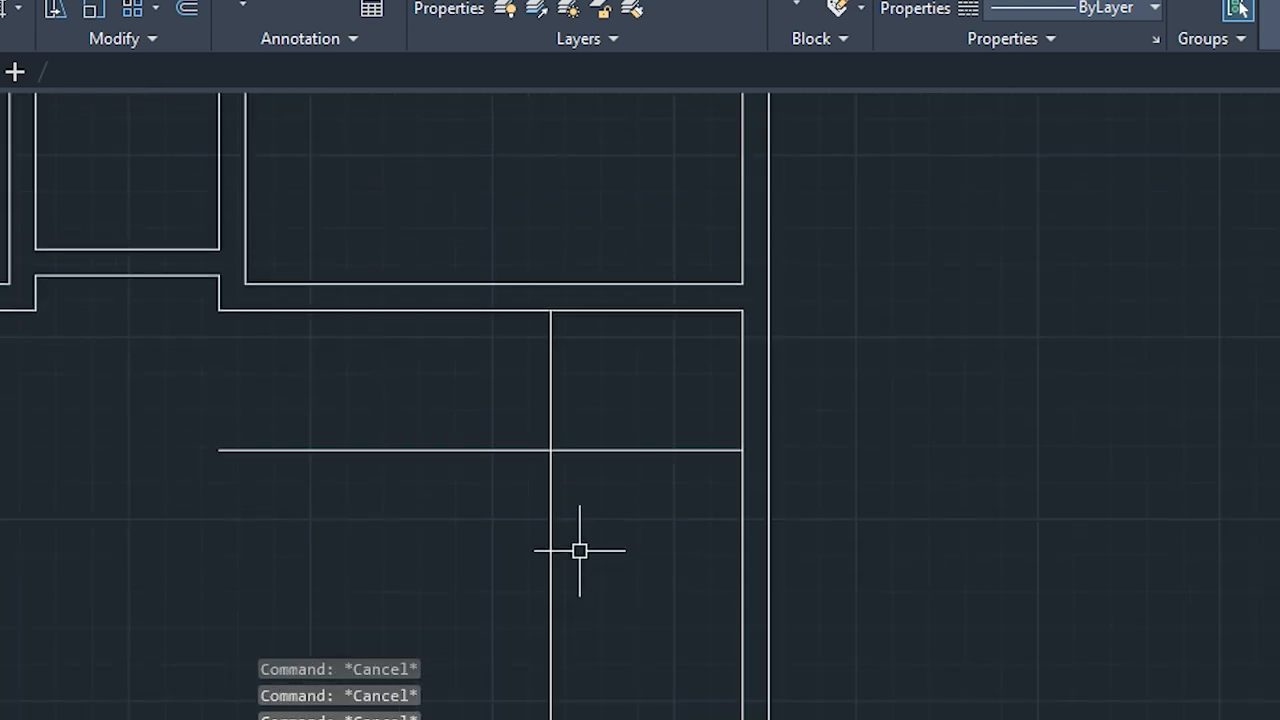
click(552, 562)
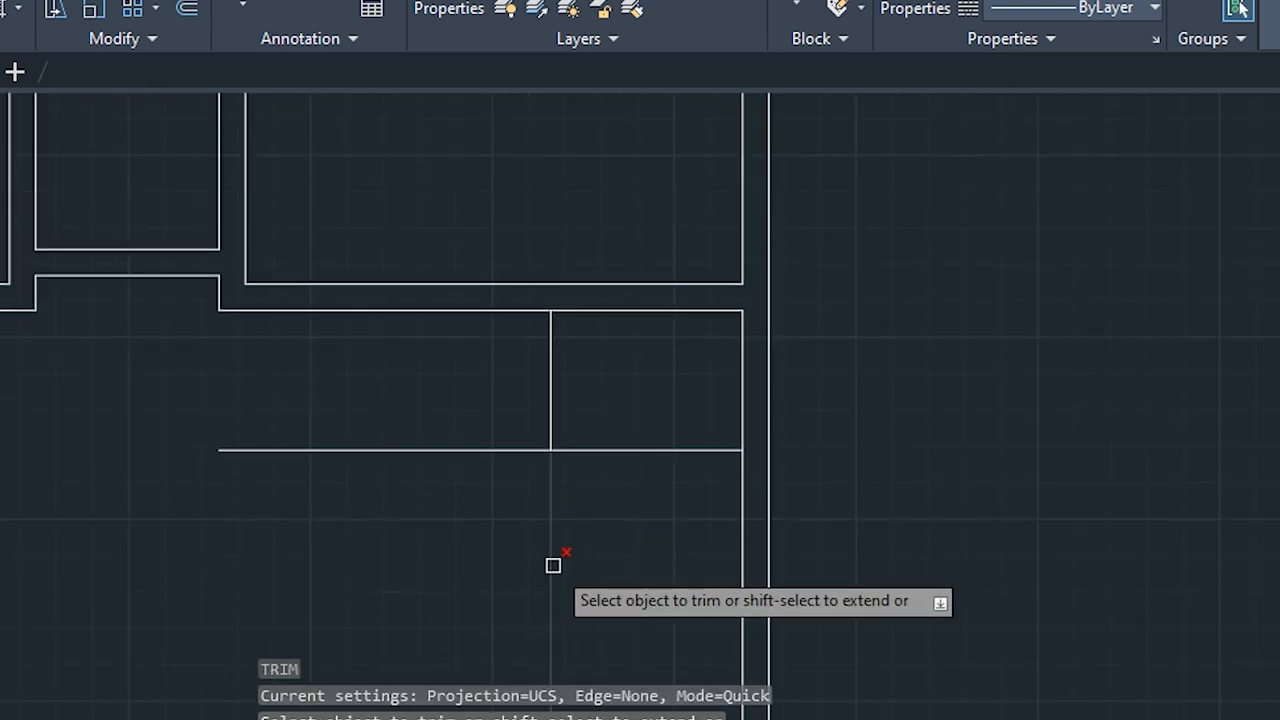
click(487, 450)
scroll(623, 543, down, 2)
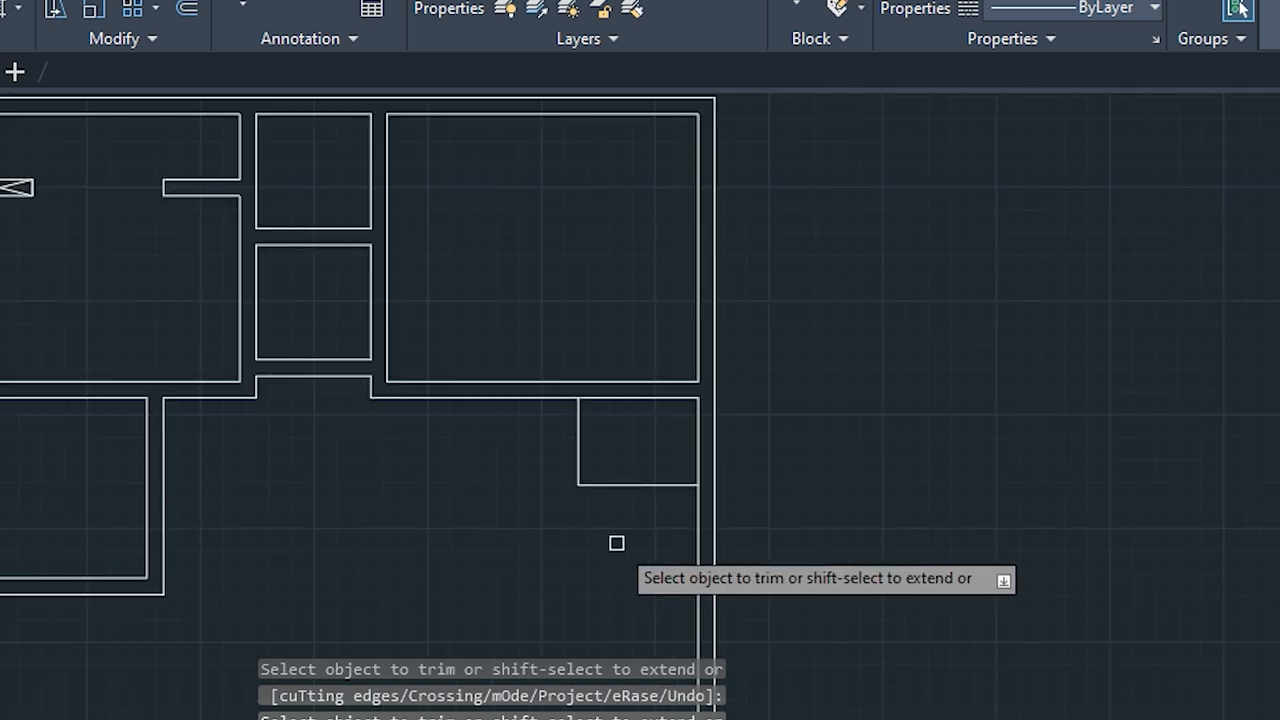
key(Escape)
key(Escape)
key(Escape)
key(Escape)
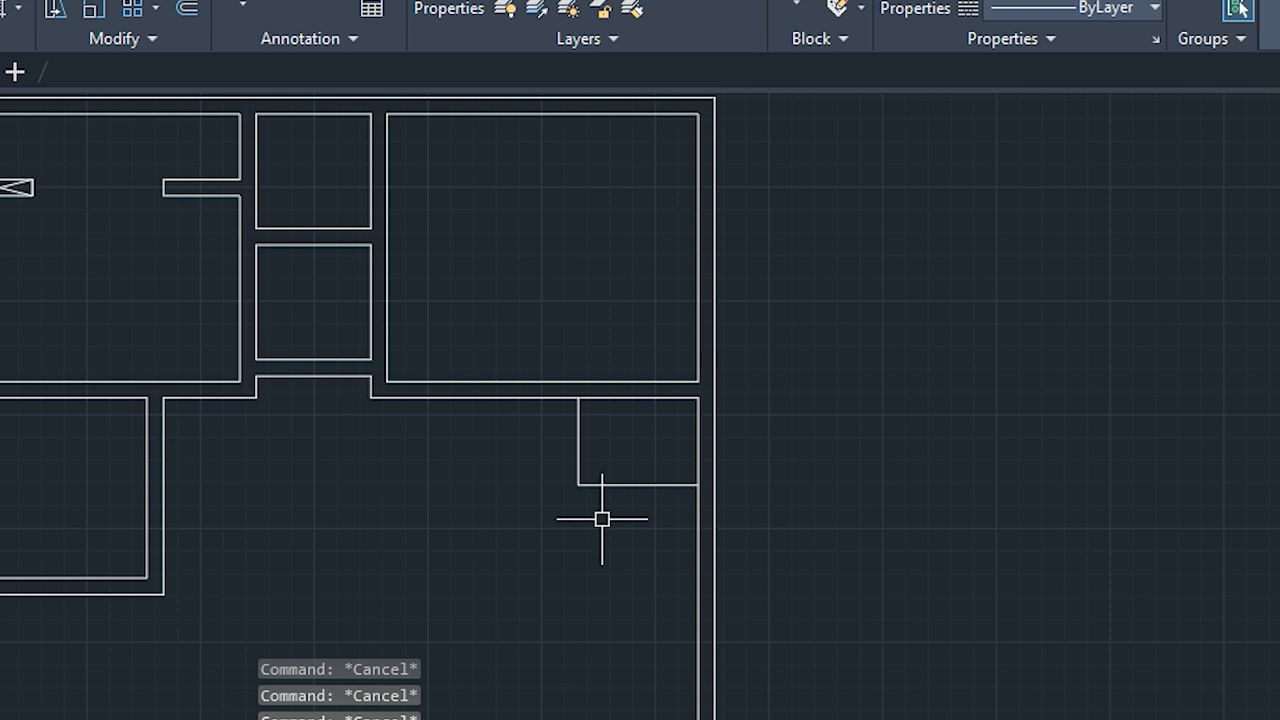
Offset the rectangle's left line 9" to the right three times in succession to form stair treads, and end Offset
text(OFFSET)
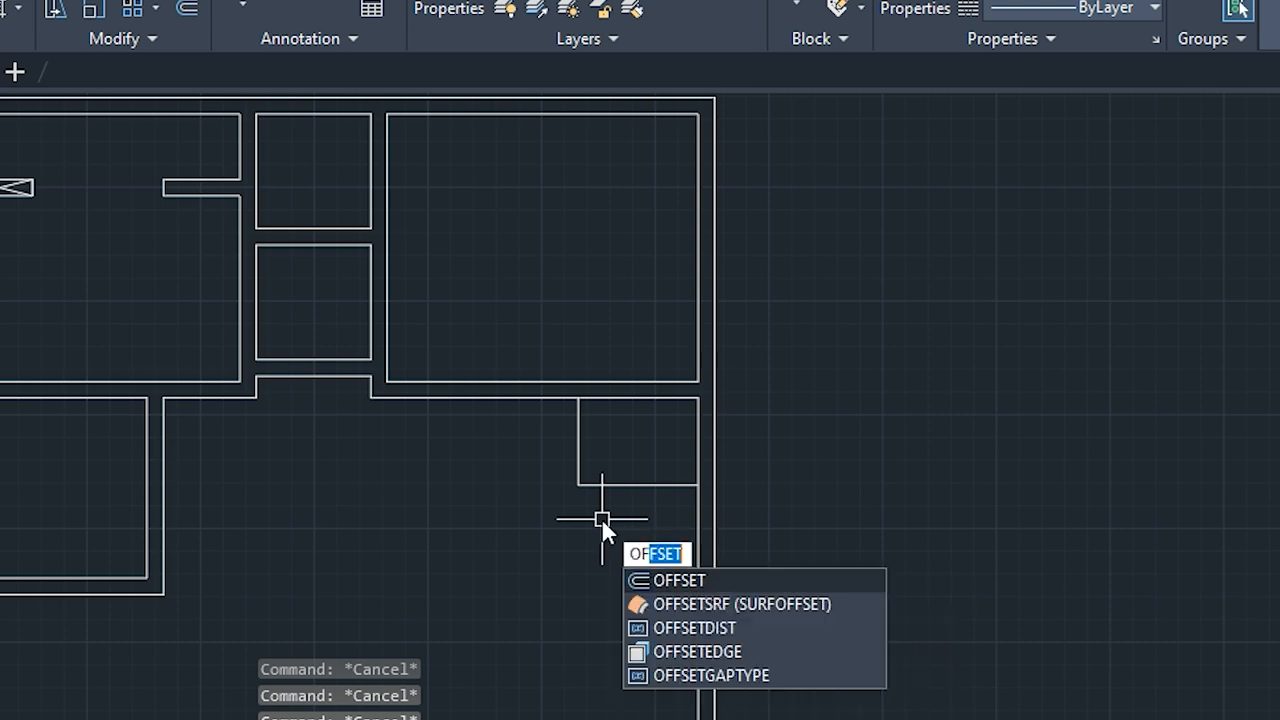
key(Return)
scroll(655, 425, up, 2)
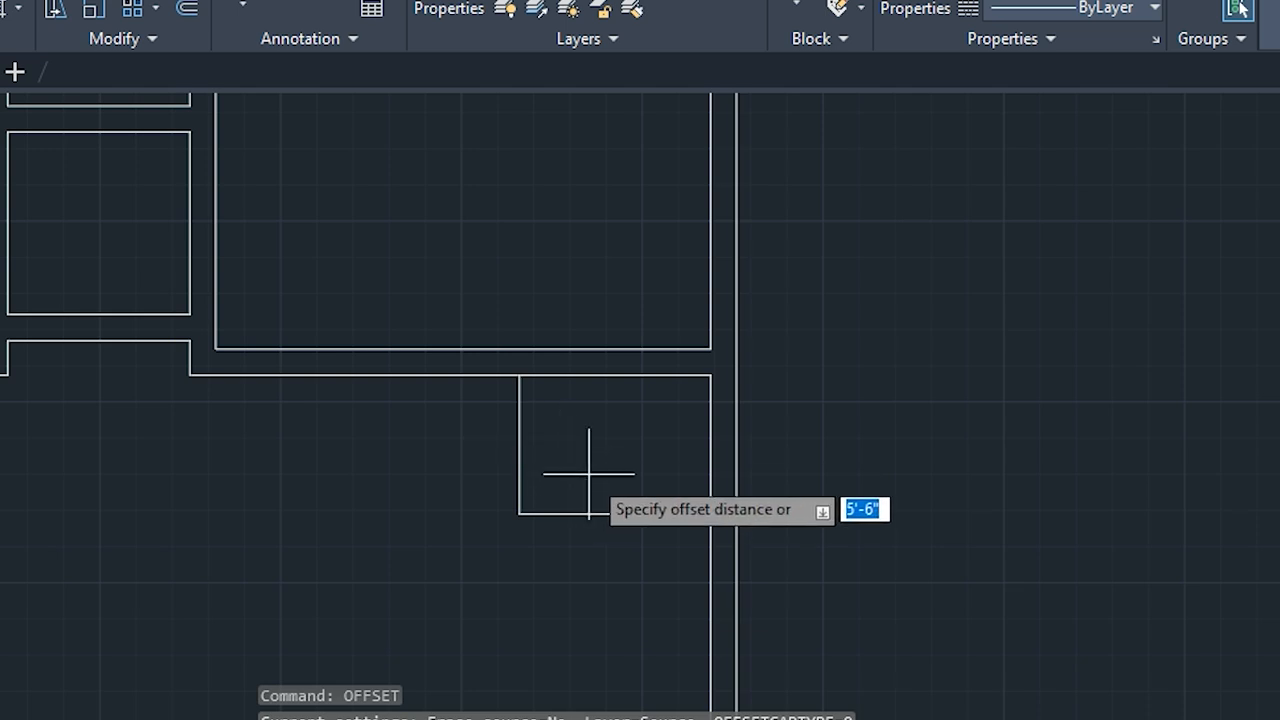
key(Return)
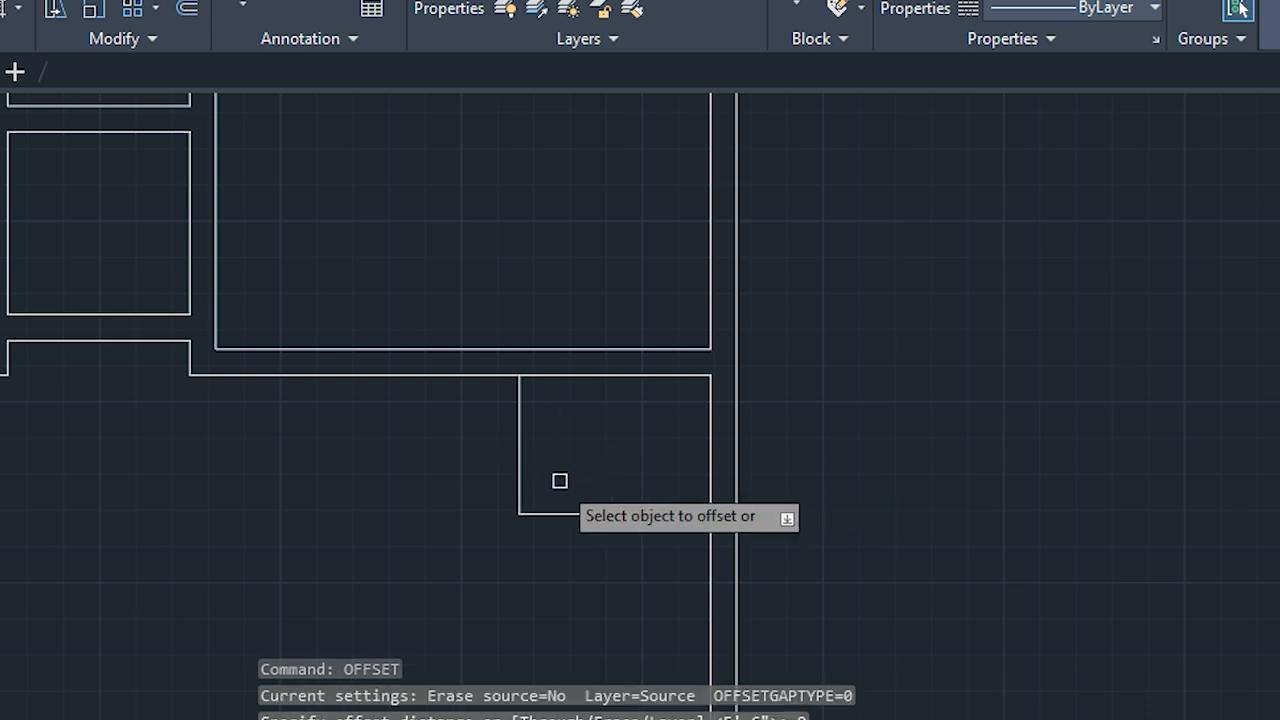
click(521, 456)
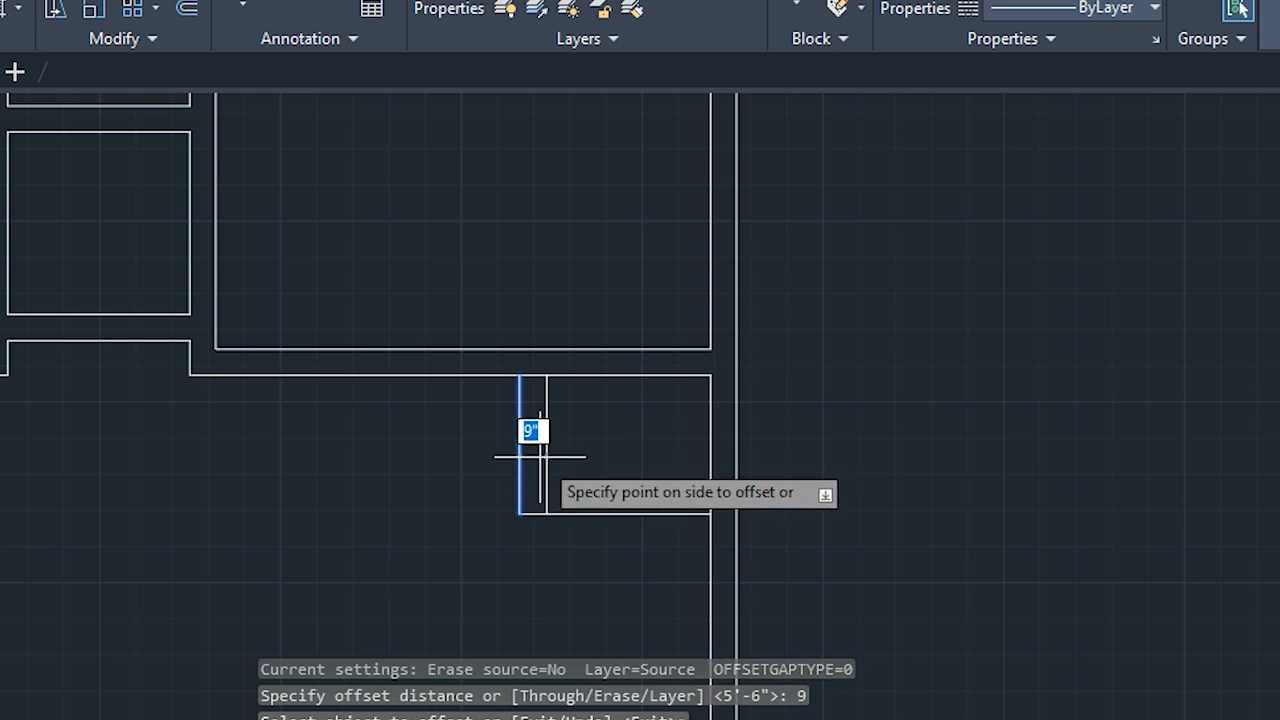
click(543, 457)
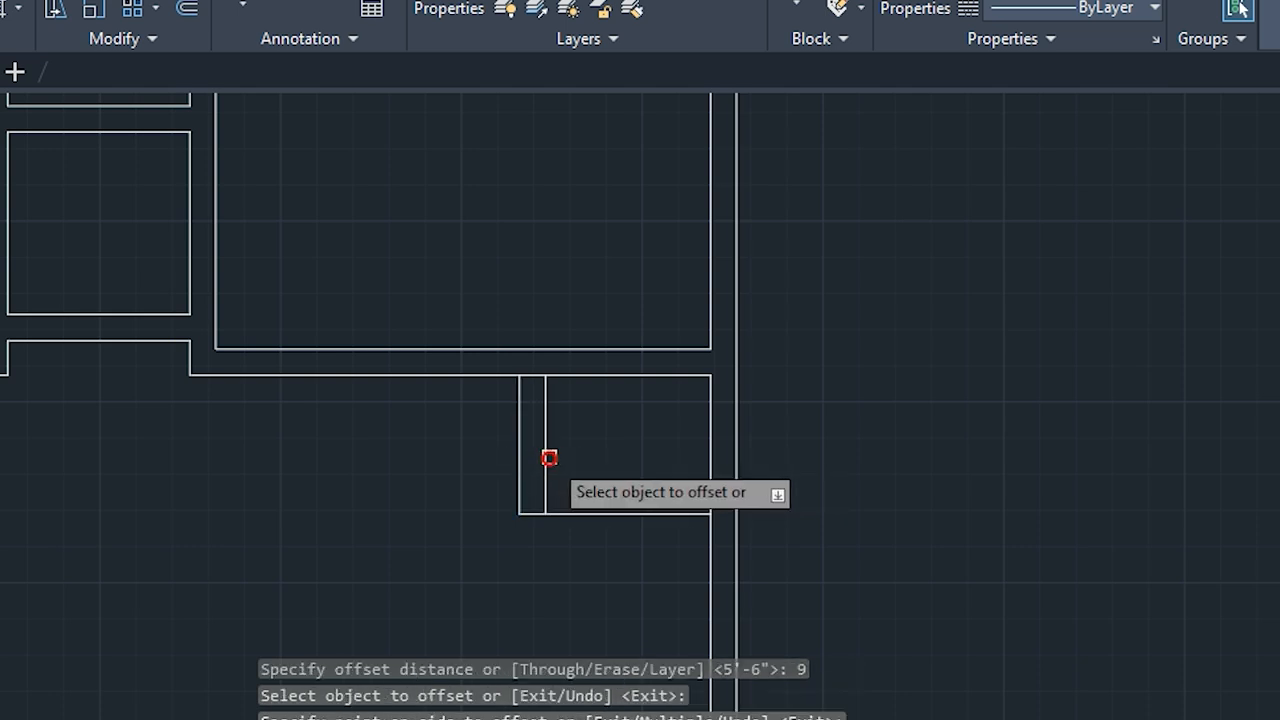
click(549, 457)
click(560, 460)
click(572, 466)
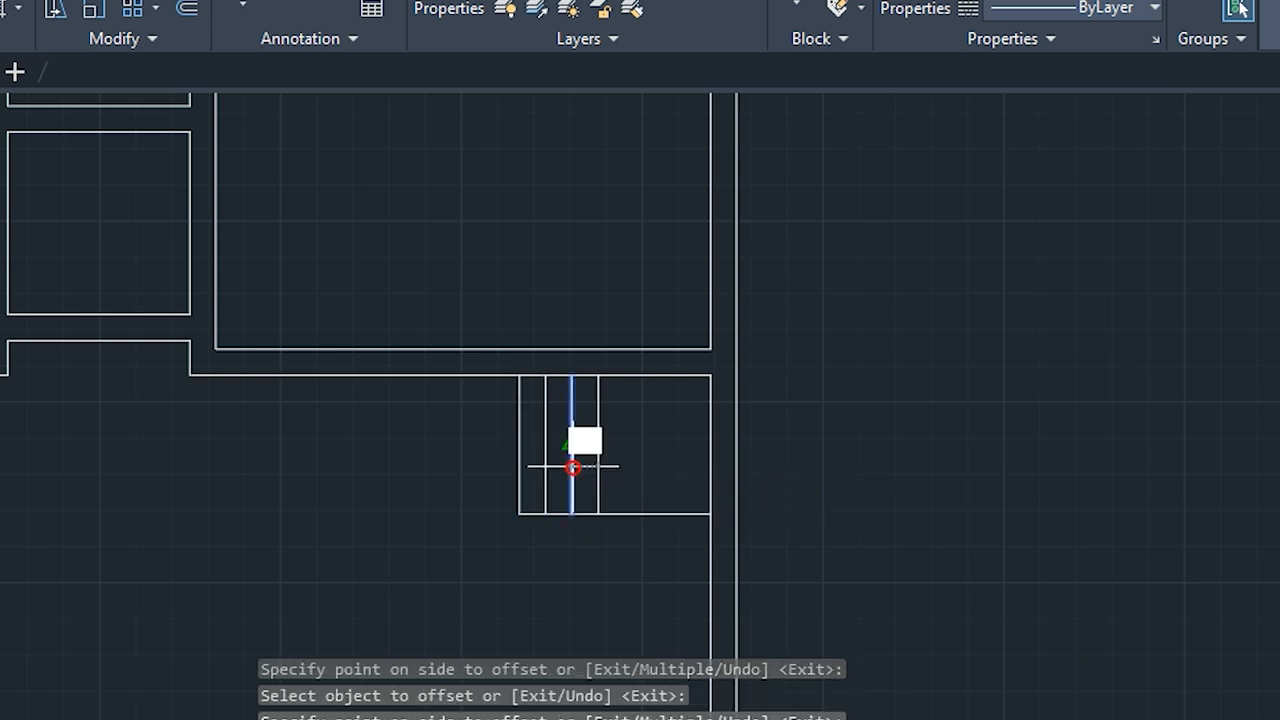
click(586, 474)
scroll(583, 514, down, 2)
mouse_move(583, 514)
middle_down()
mouse_move(557, 476)
mouse_move(533, 481)
middle_up()
scroll(533, 482, up, 2)
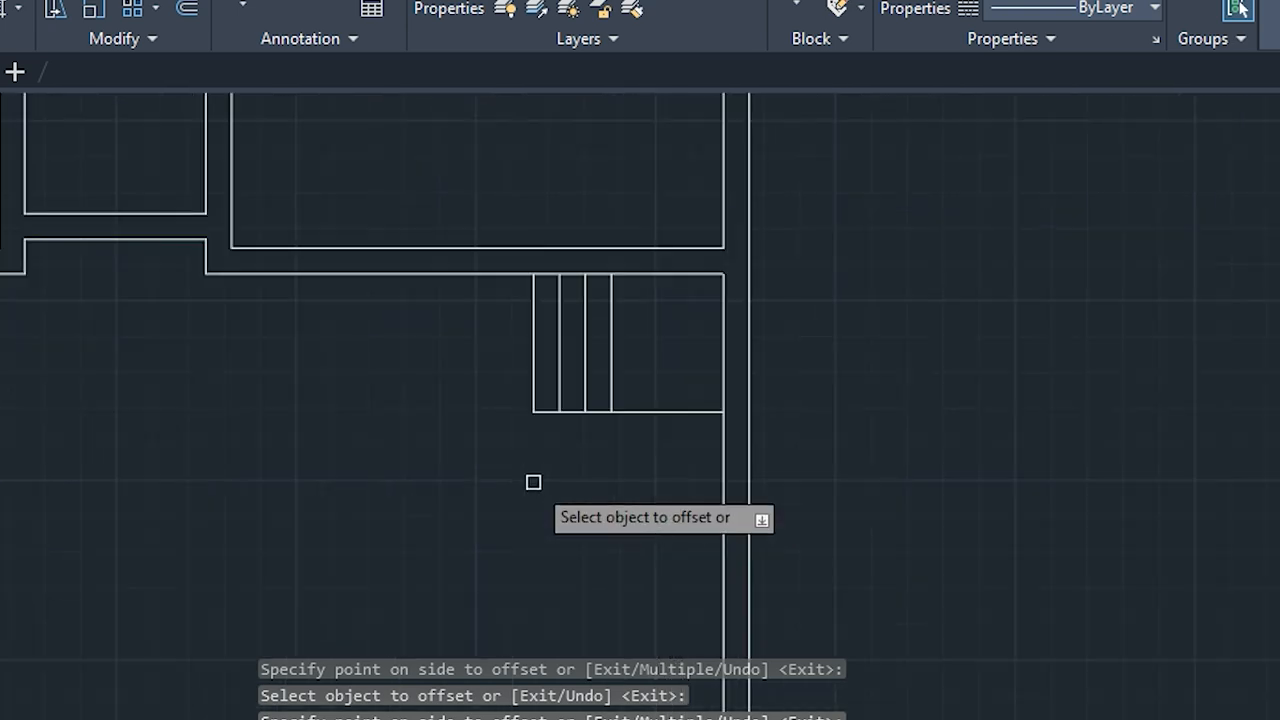
key(Escape)
key(Escape)
key(Escape)
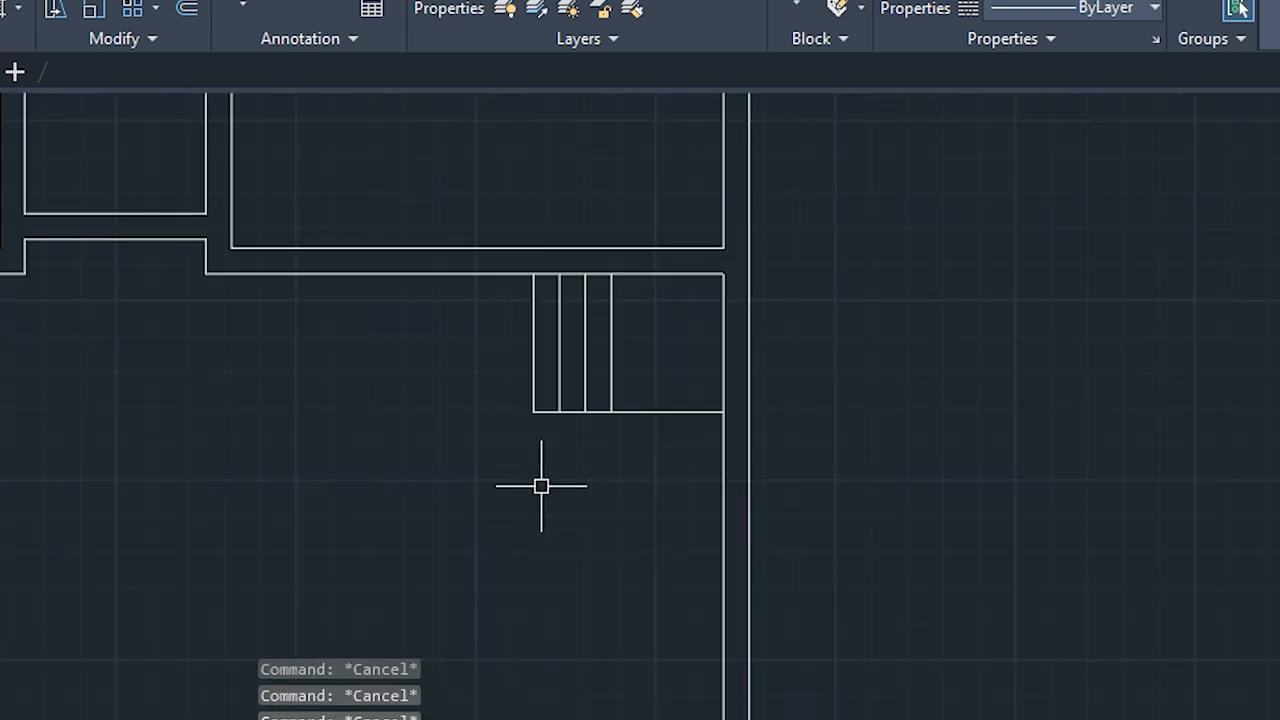
Offset the rectangle's bottom line 9" downward eight times in succession to form the lower stair flight's treads, and end Offset
mouse_move(652, 530)
middle_down()
mouse_move(597, 474)
mouse_move(564, 465)
middle_up()
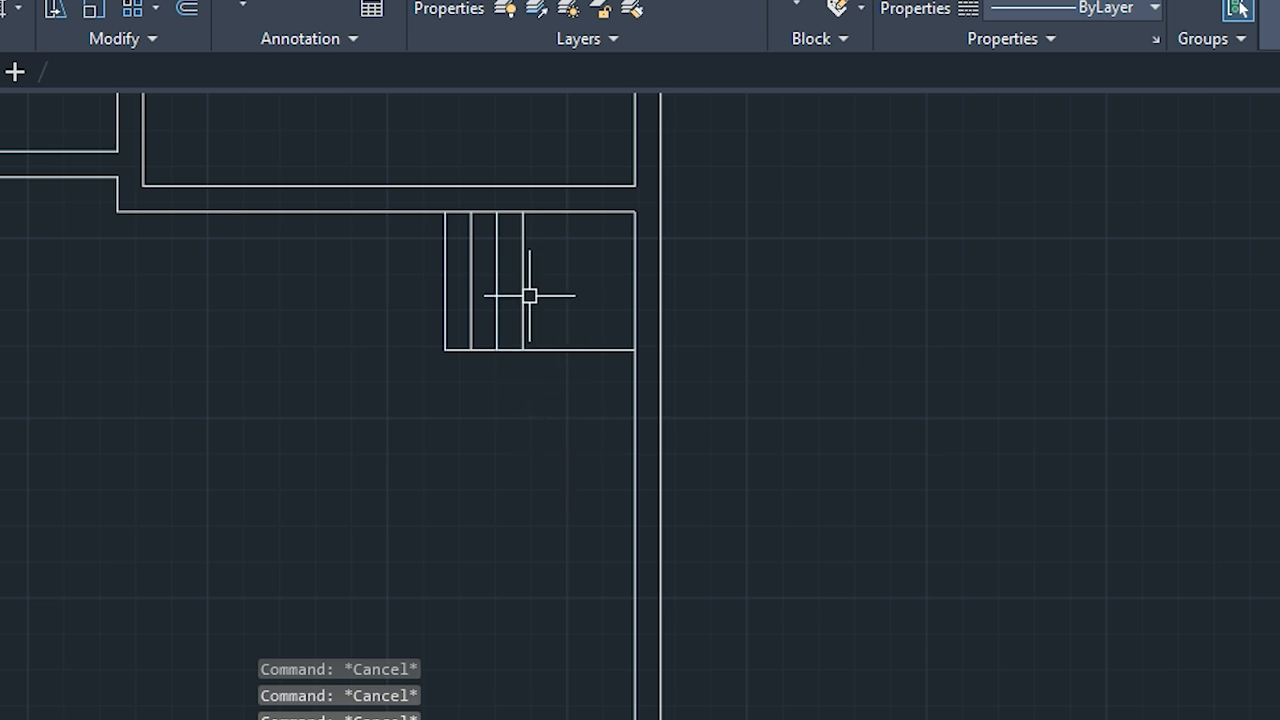
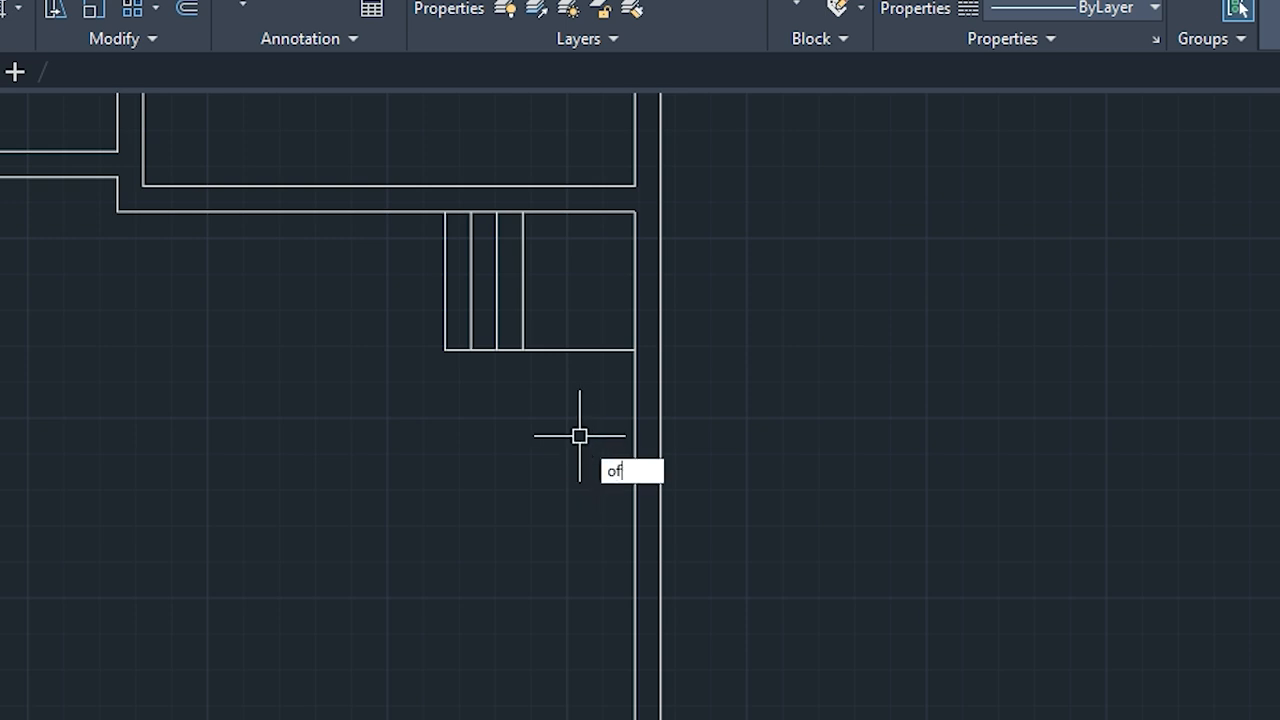
key(Return)
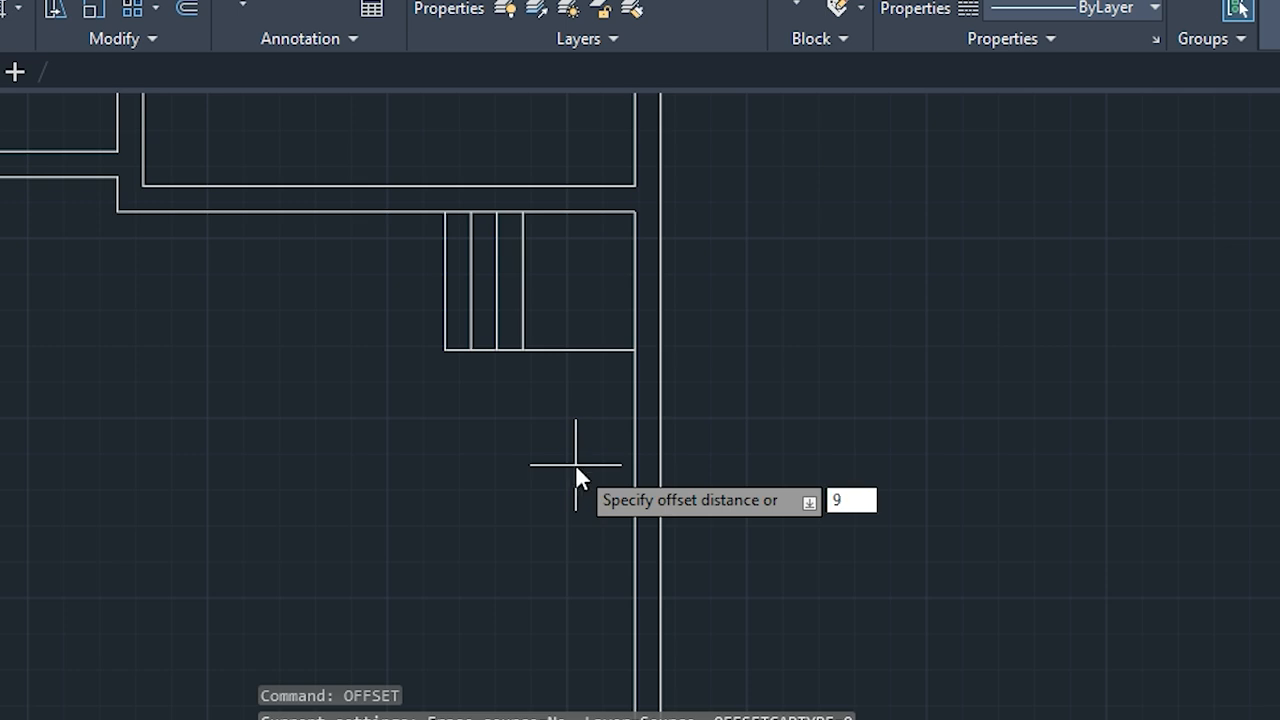
text(9)
key(Return)
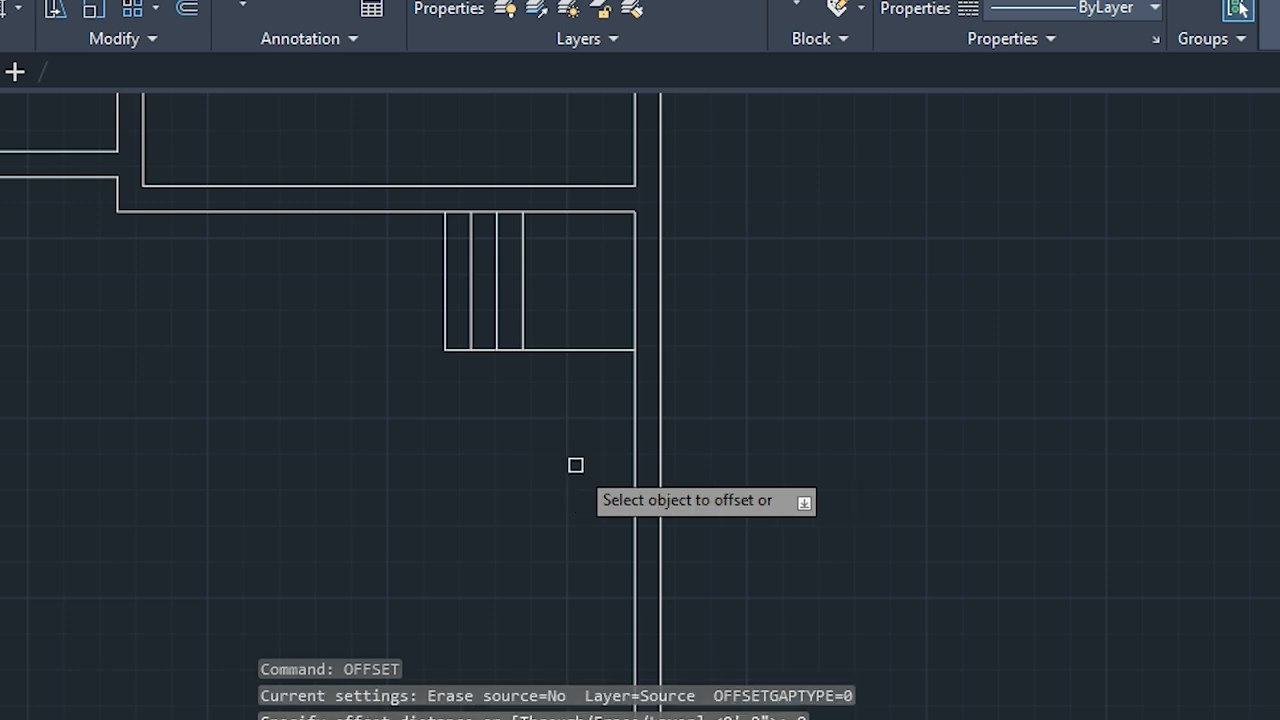
click(566, 350)
click(563, 372)
click(563, 375)
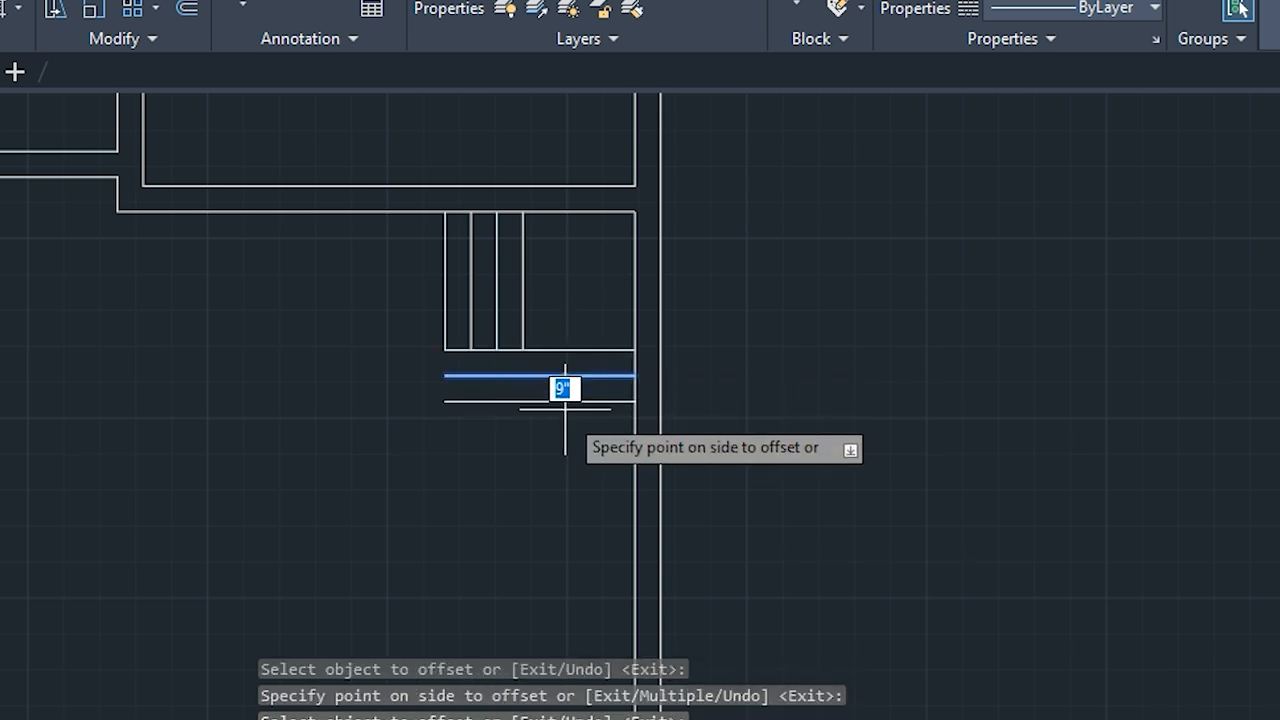
click(566, 410)
click(566, 401)
click(566, 418)
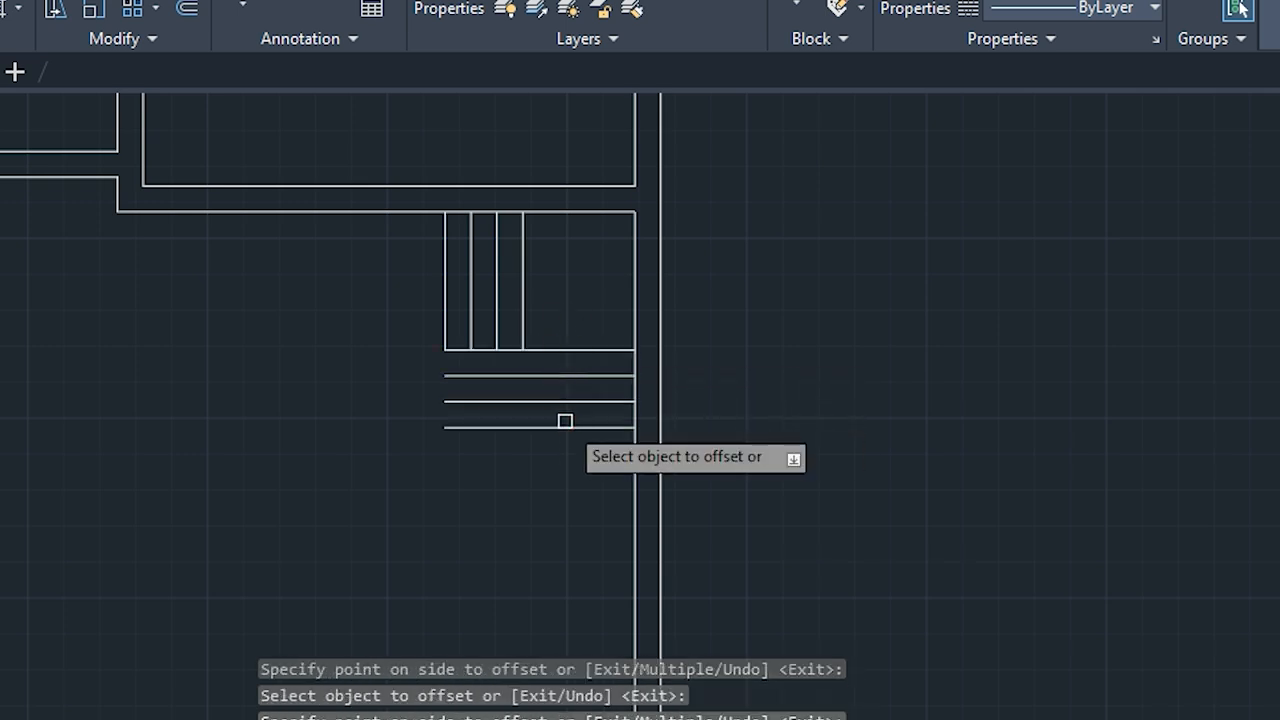
click(565, 427)
click(564, 442)
click(563, 453)
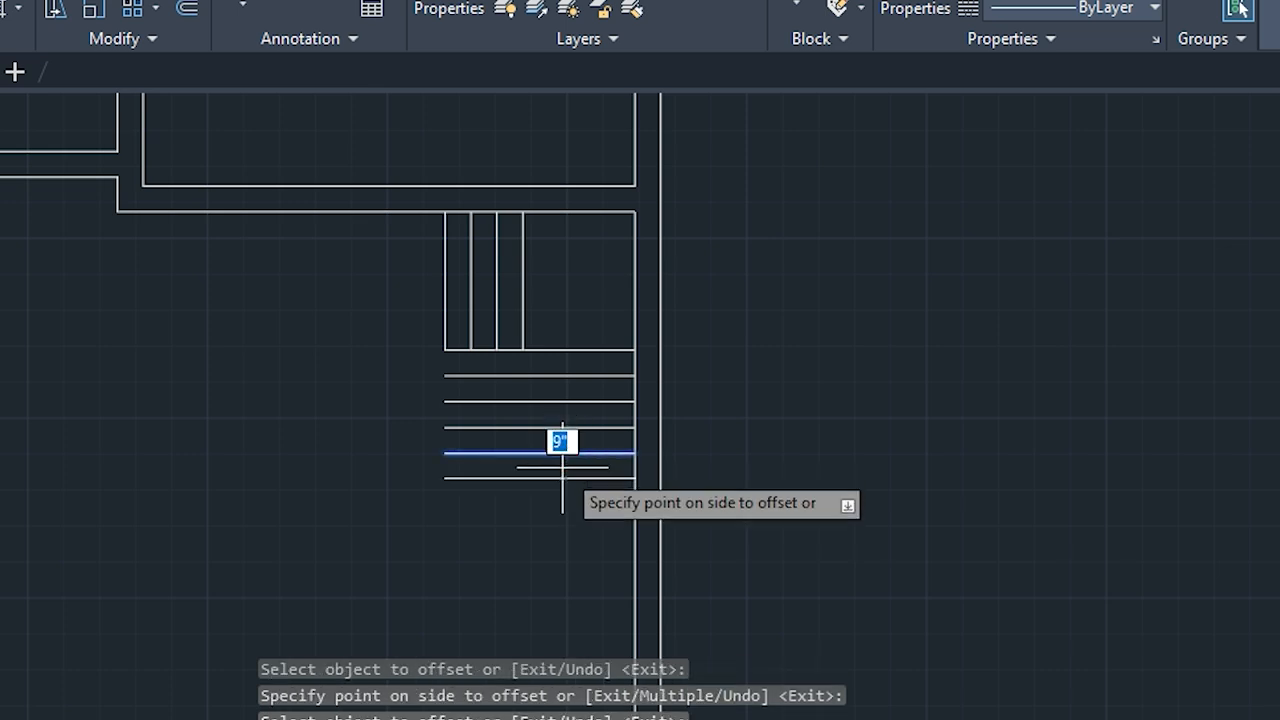
click(562, 468)
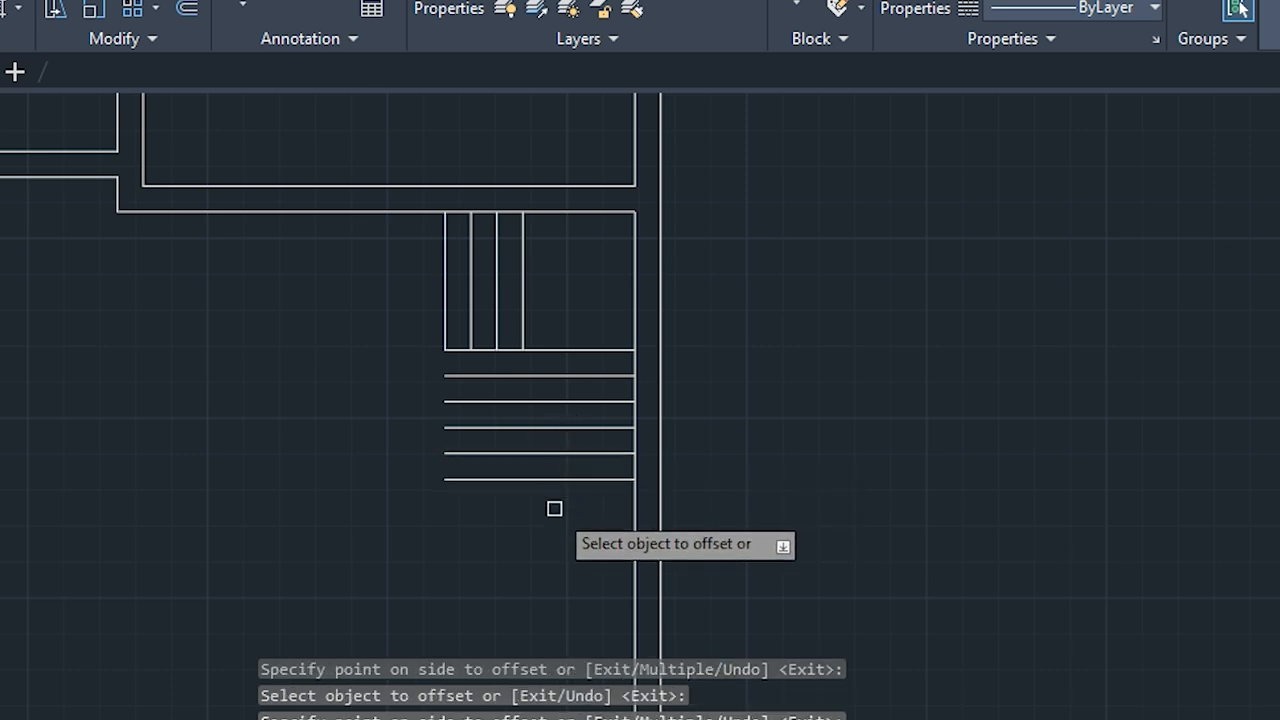
click(543, 480)
click(543, 499)
click(548, 505)
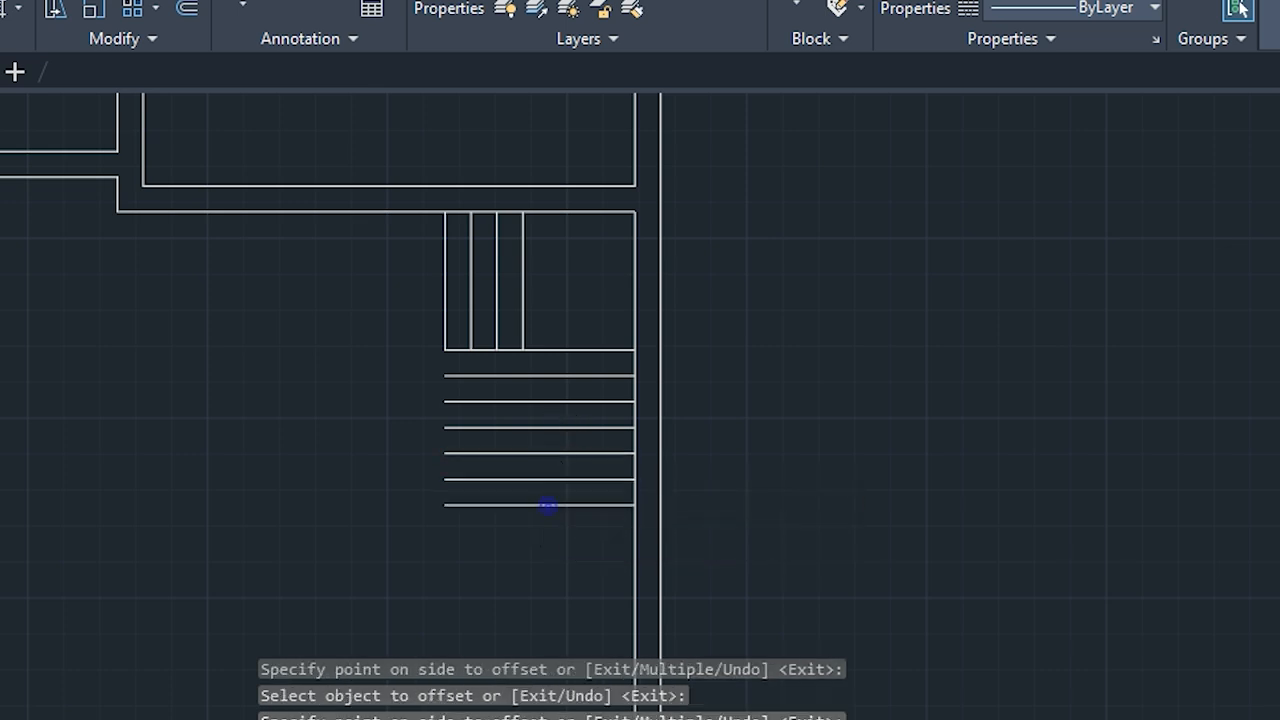
click(546, 515)
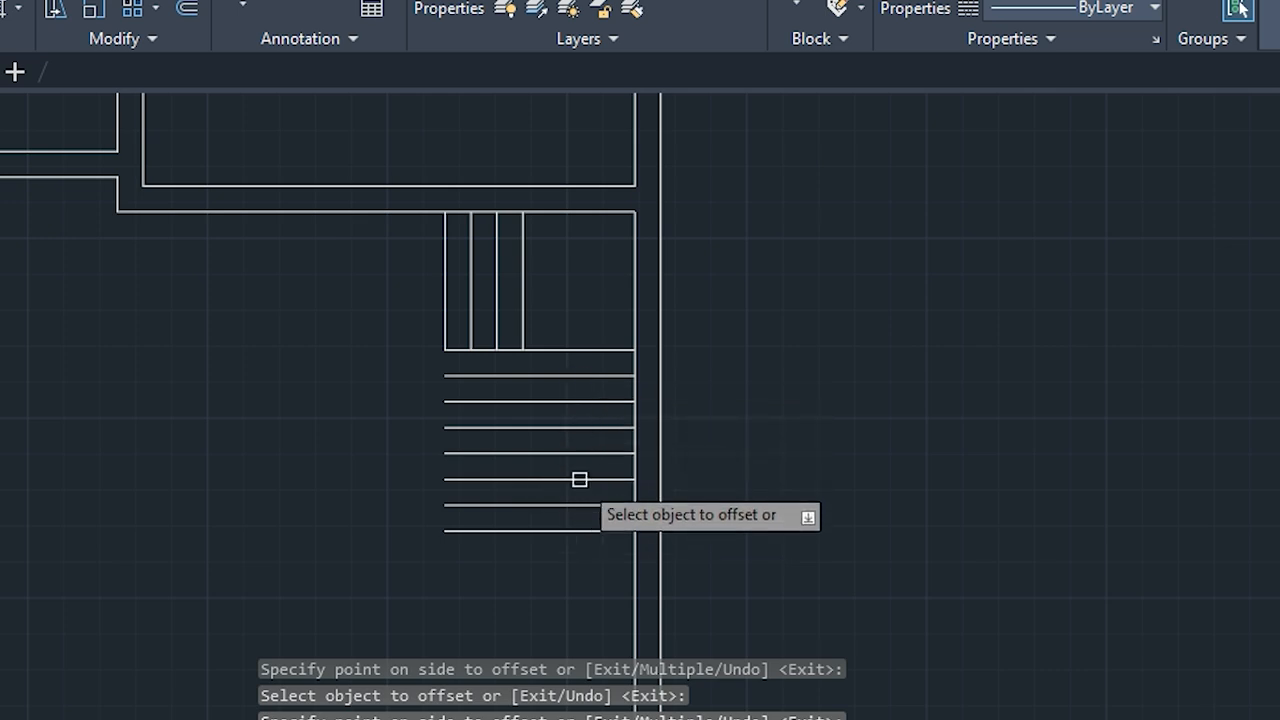
click(573, 531)
click(566, 546)
mouse_move(566, 546)
middle_down()
mouse_move(551, 569)
mouse_move(557, 451)
middle_up()
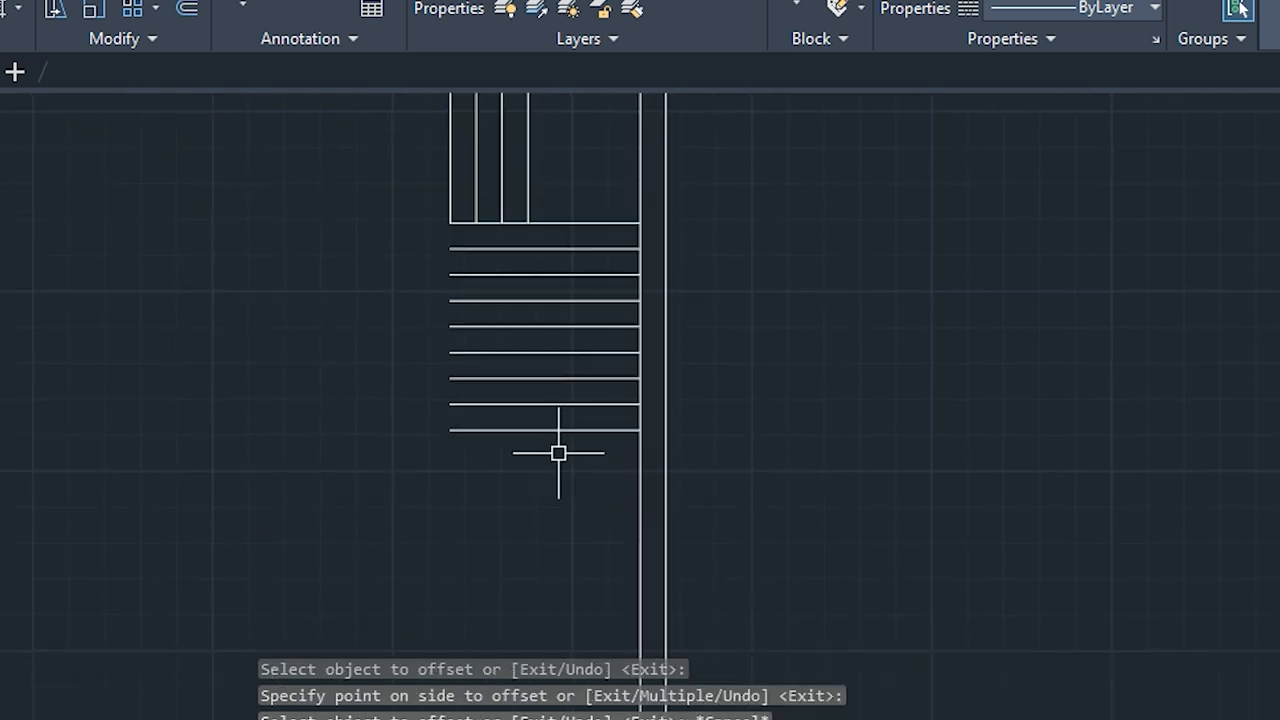
key(Escape)
key(Escape)
key(Escape)
Extend the rightmost vertical tread line down through the horizontal treads to the lowest one
middle_drag(537, 454, 474, 552)
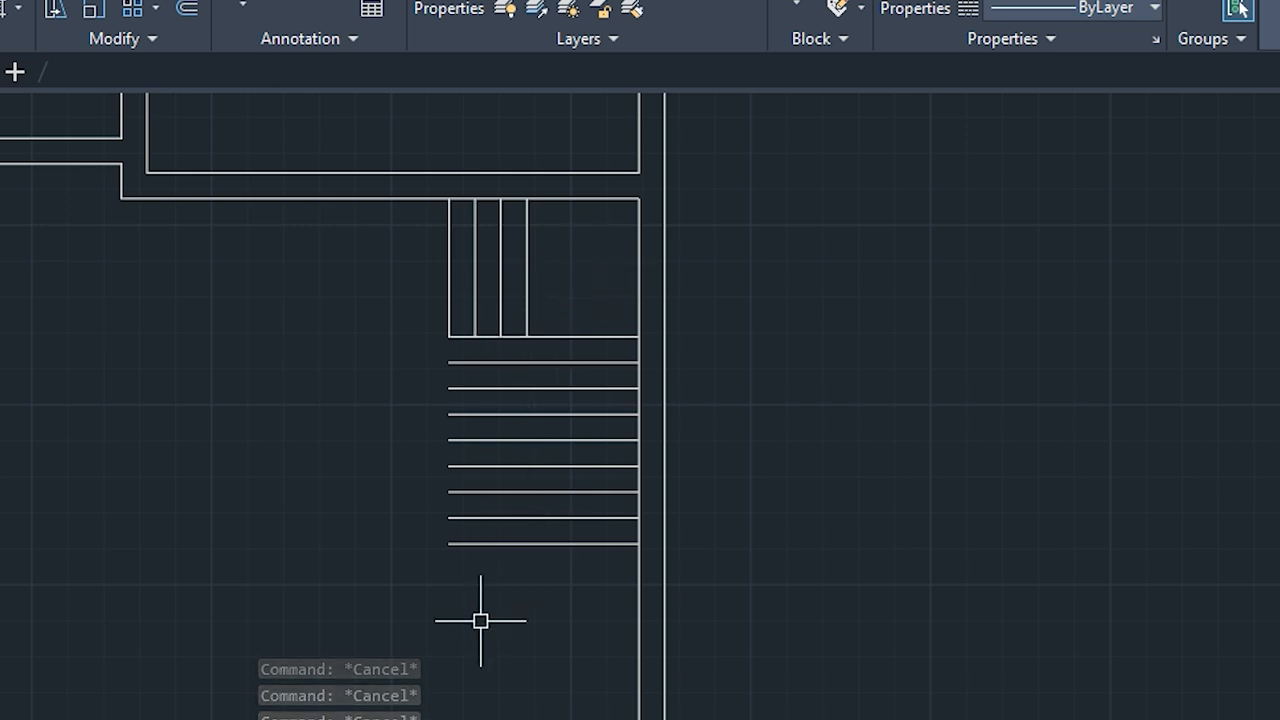
text(ex)
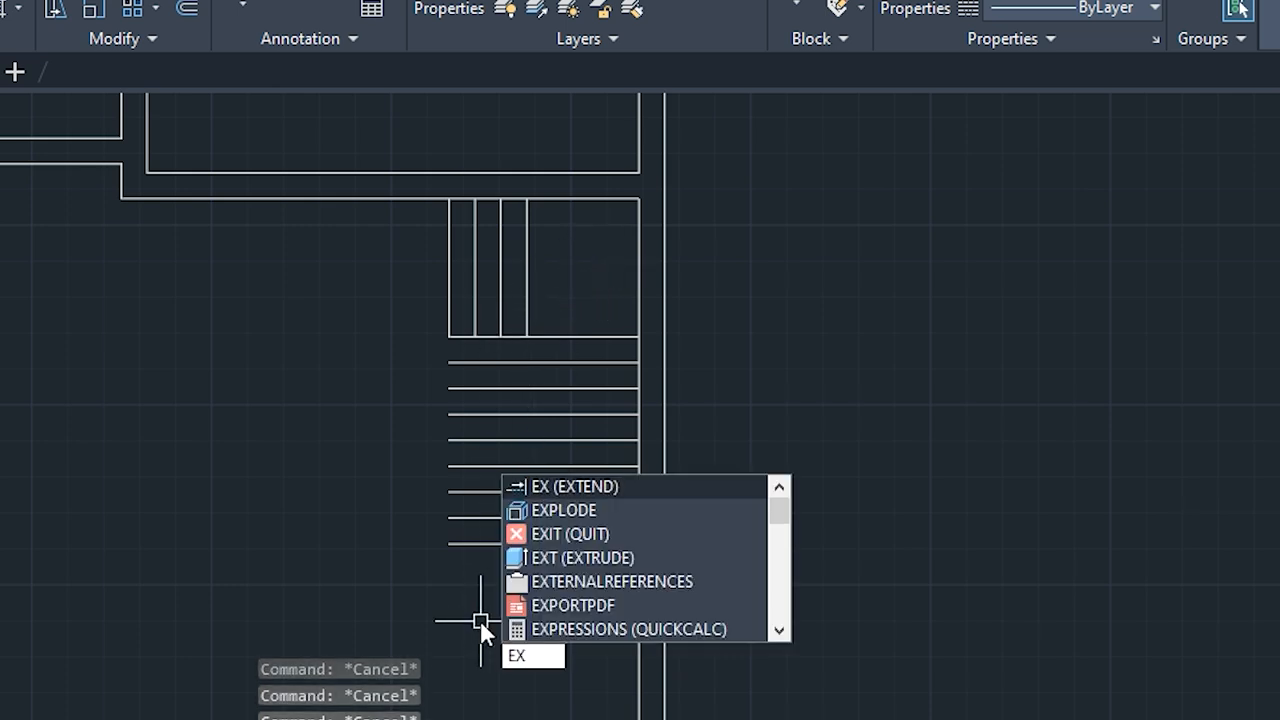
key(Return)
click(533, 310)
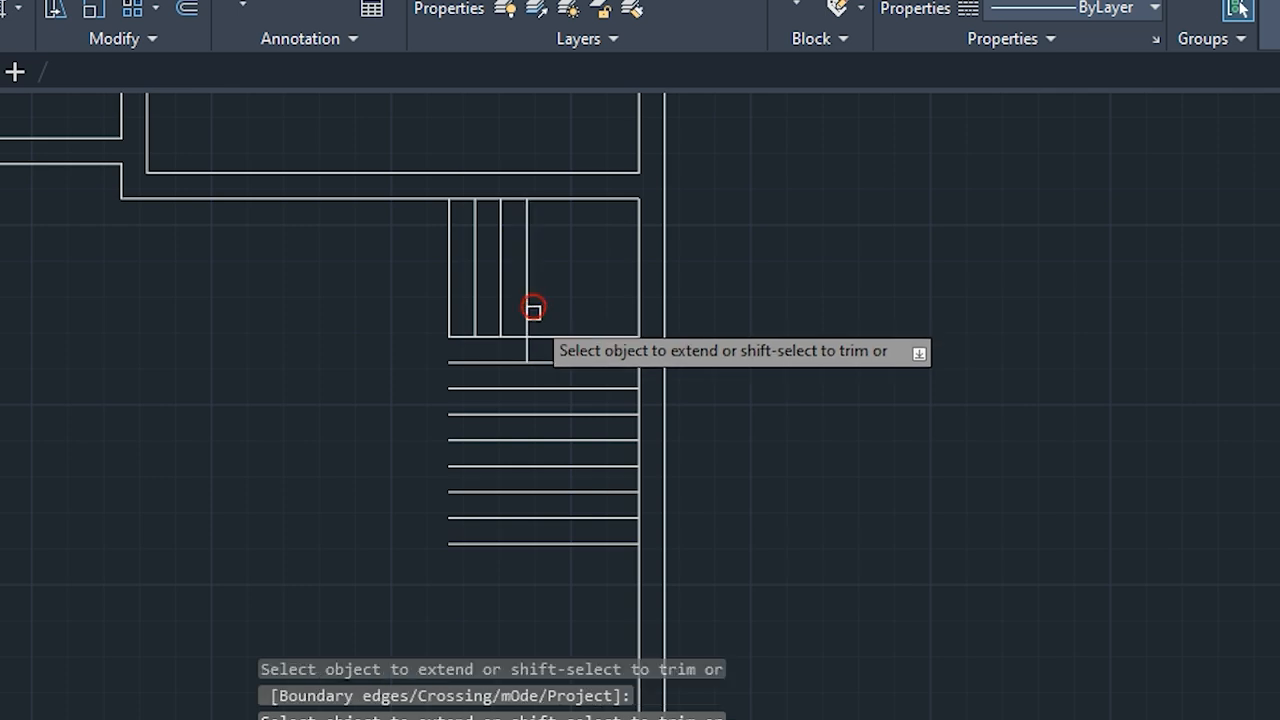
click(528, 360)
click(528, 388)
click(528, 410)
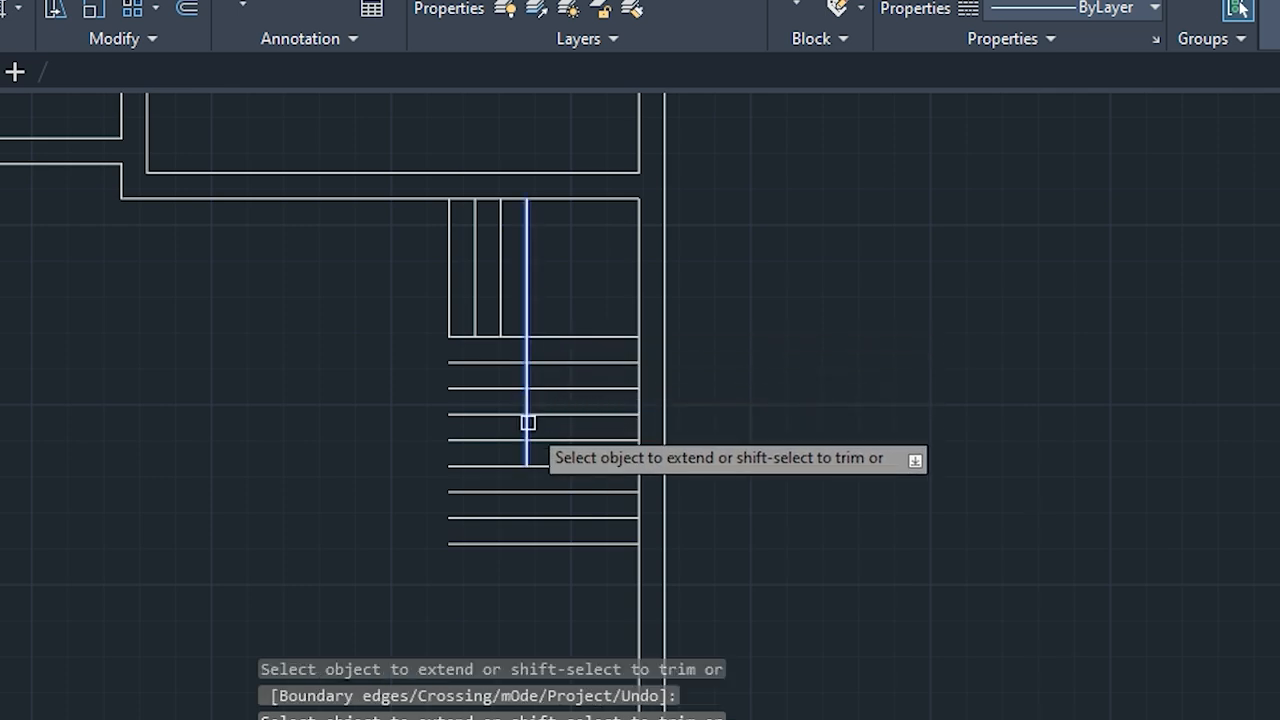
click(527, 440)
click(527, 460)
click(527, 477)
click(527, 498)
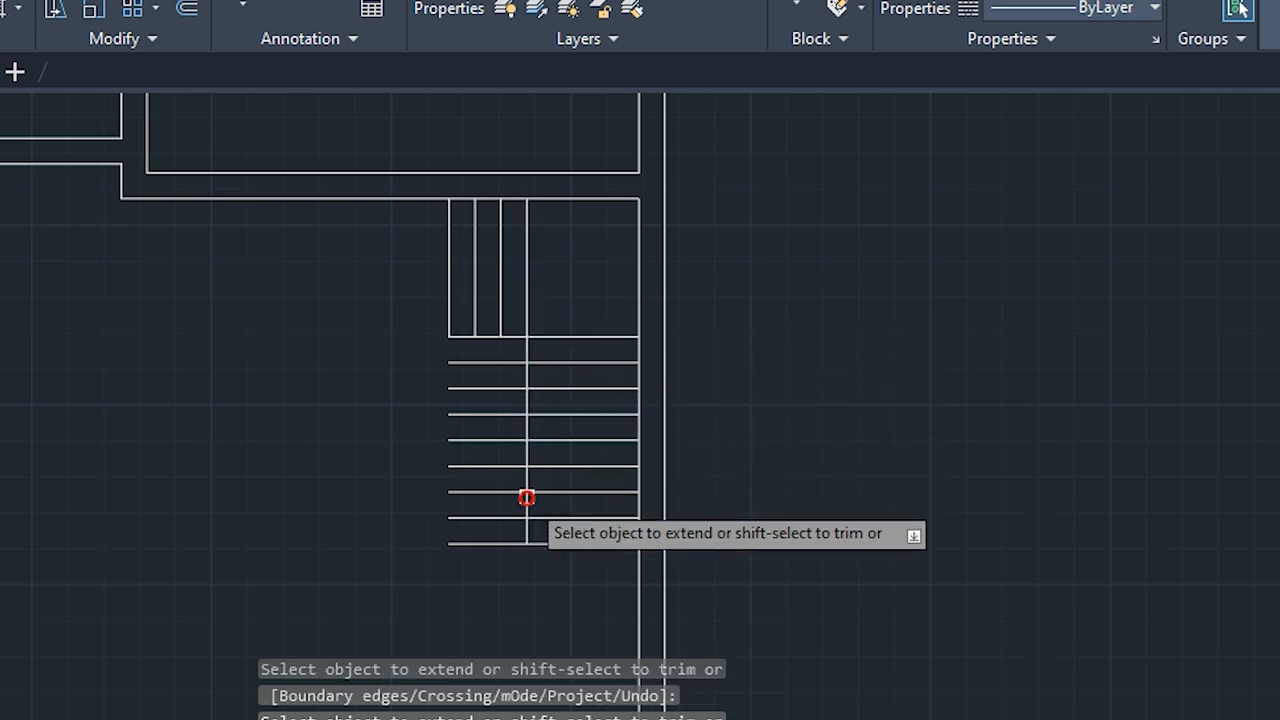
End Extend, and trim off the portions of the lower flight's horizontal treads that lie left of the extended vertical line
key(Escape)
key(Escape)
key(Escape)
key(Escape)
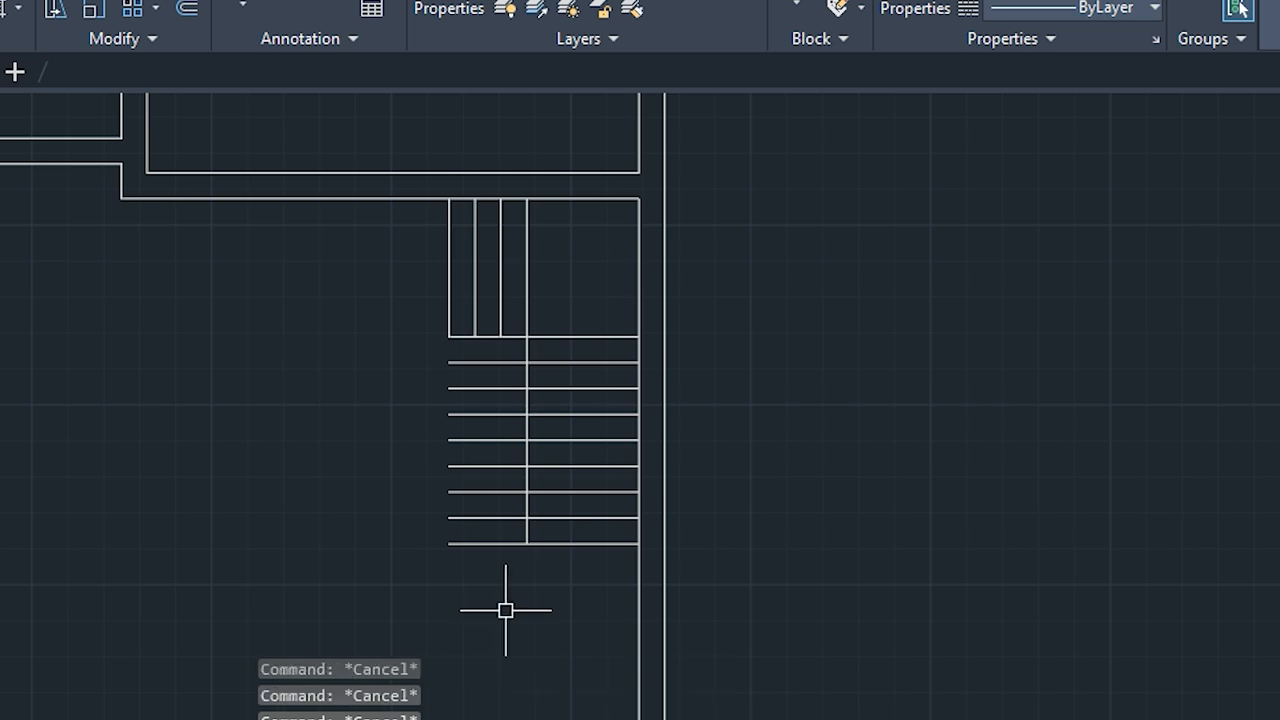
text(tr)
key(Return)
click(480, 363)
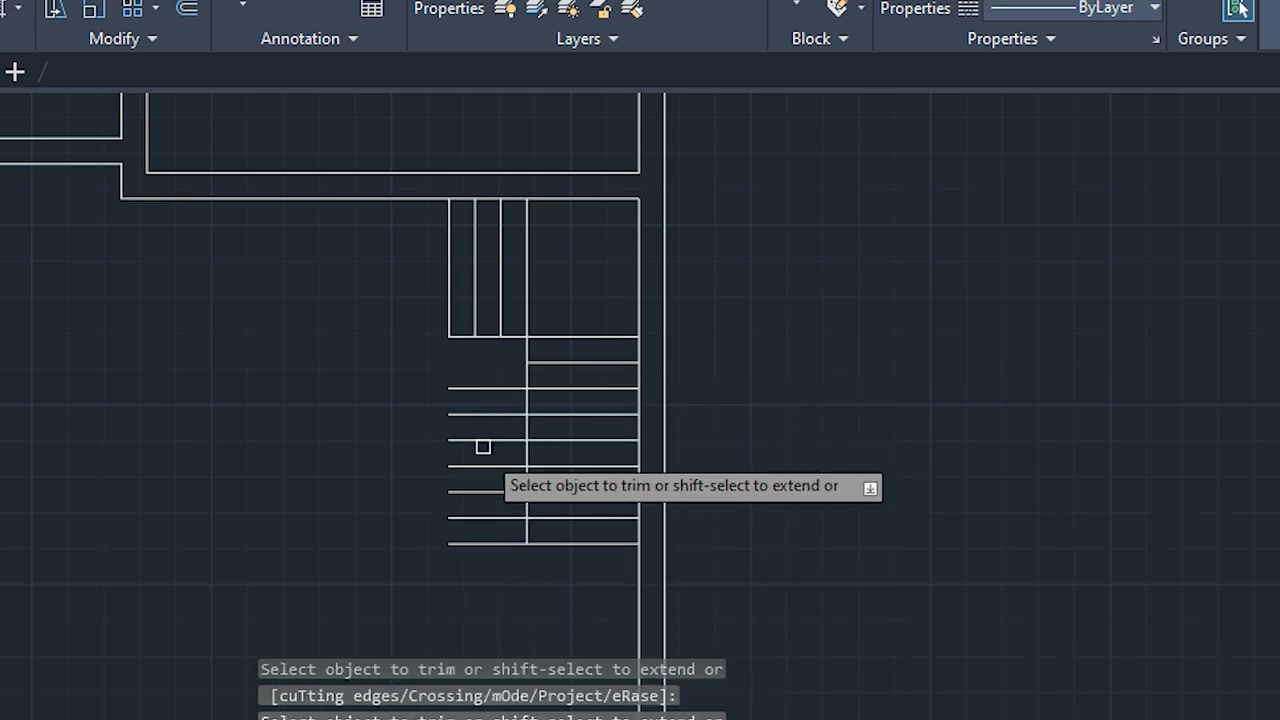
drag(475, 372, 486, 571)
key(Escape)
key(Escape)
key(Escape)
key(Escape)
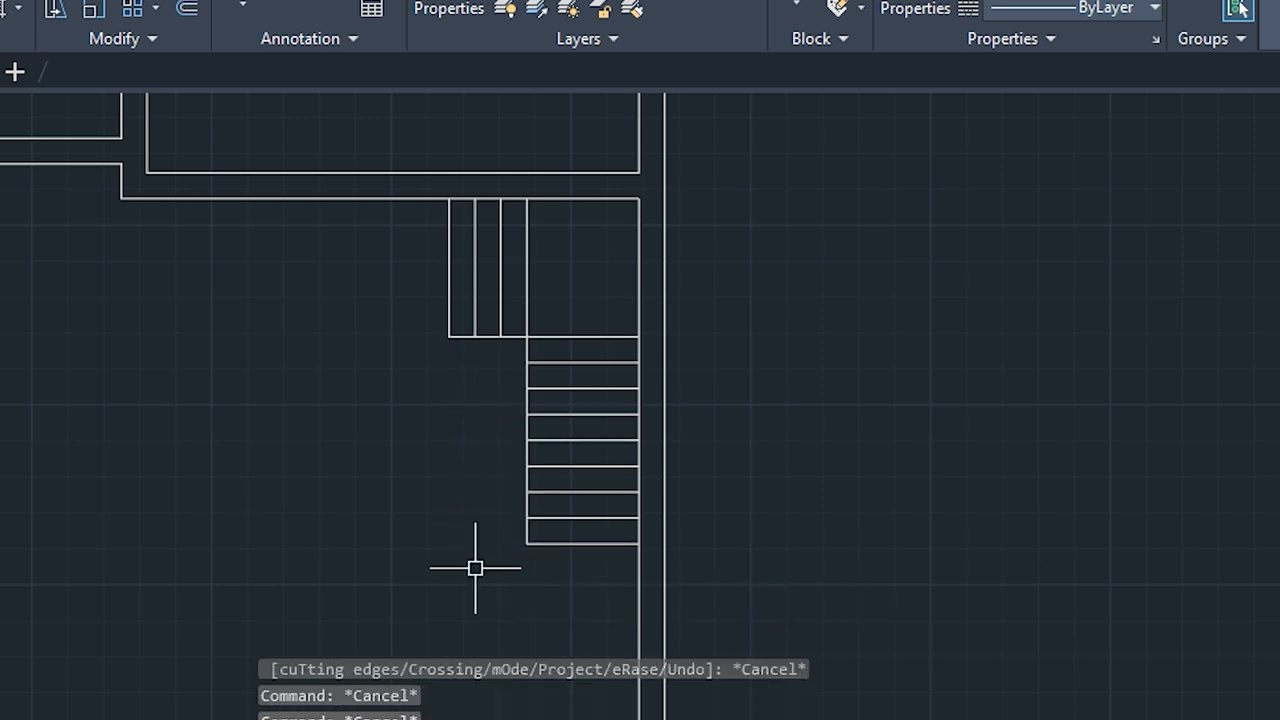
middle_drag(471, 560, 491, 461)
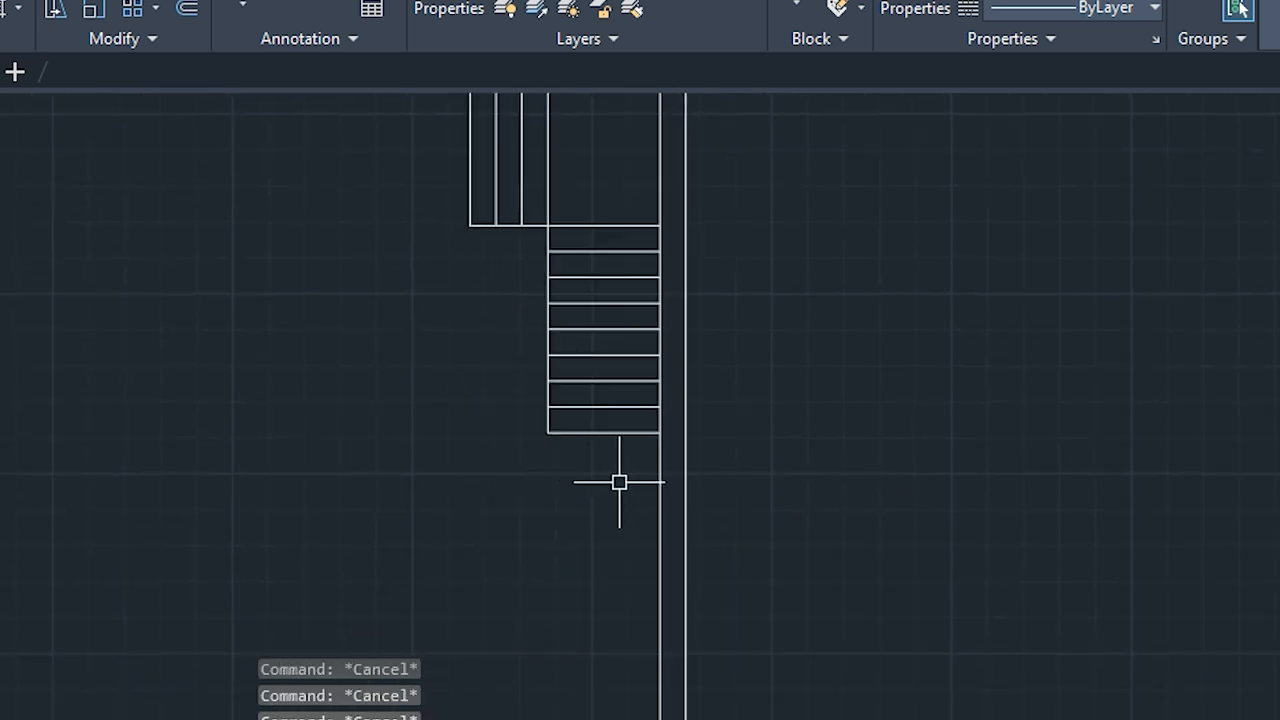
scroll(589, 437, up, 2)
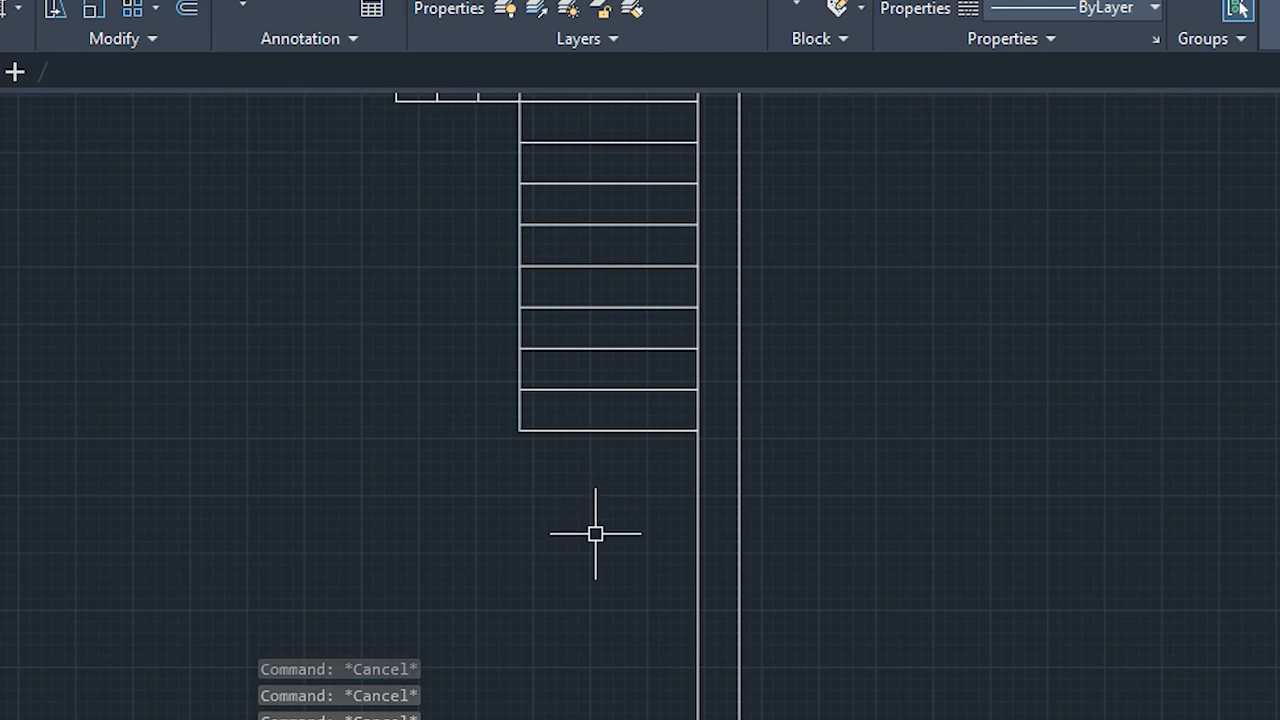
text(off)
key(Return)
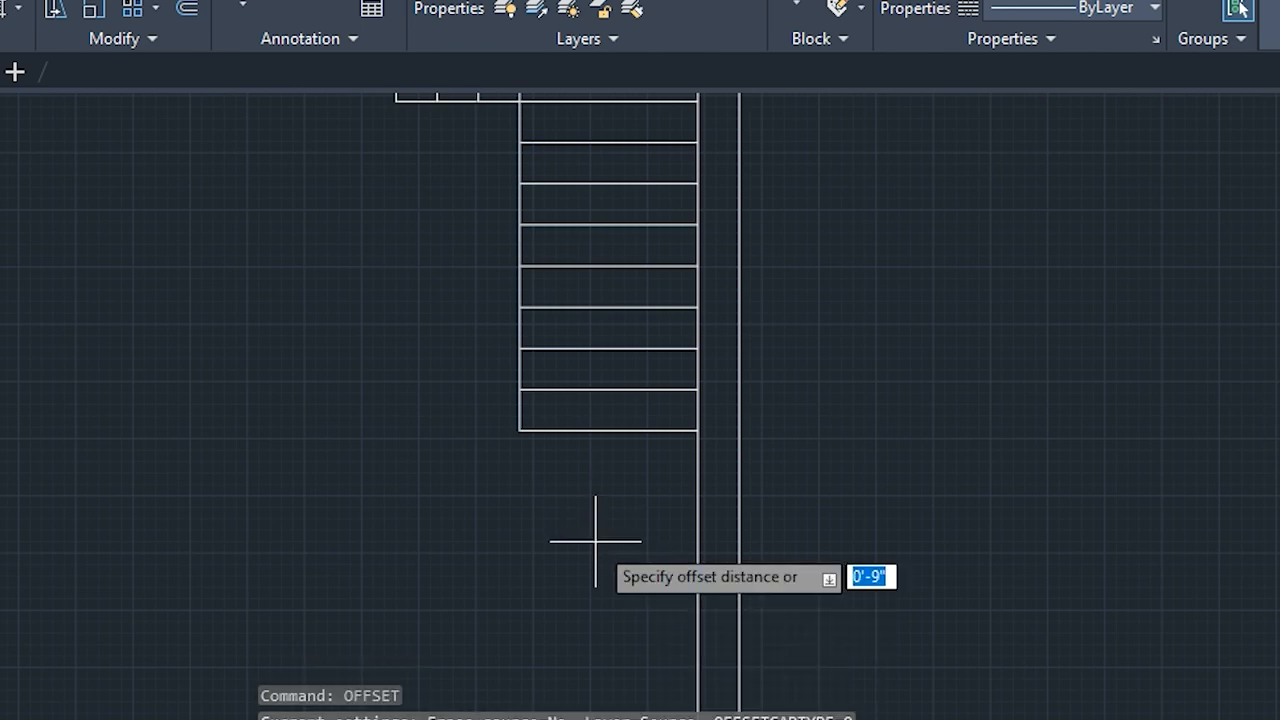
text(3)
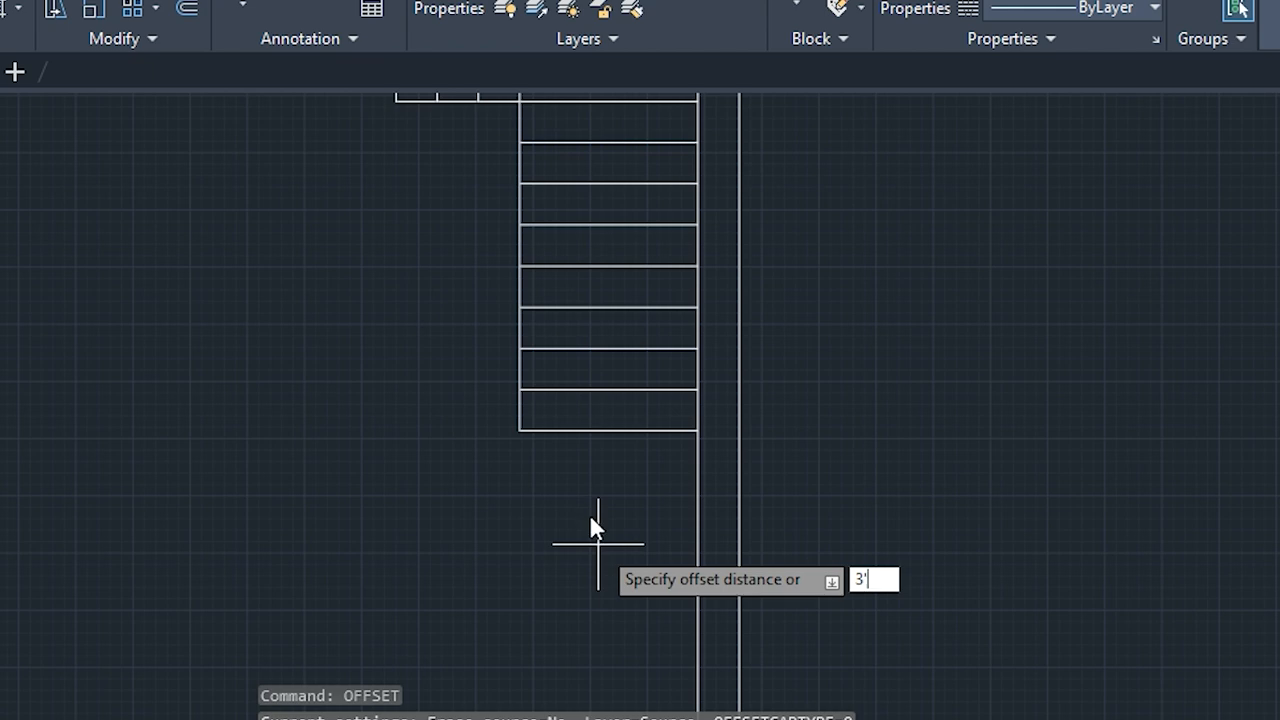
key(Escape)
key(Escape)
key(Escape)
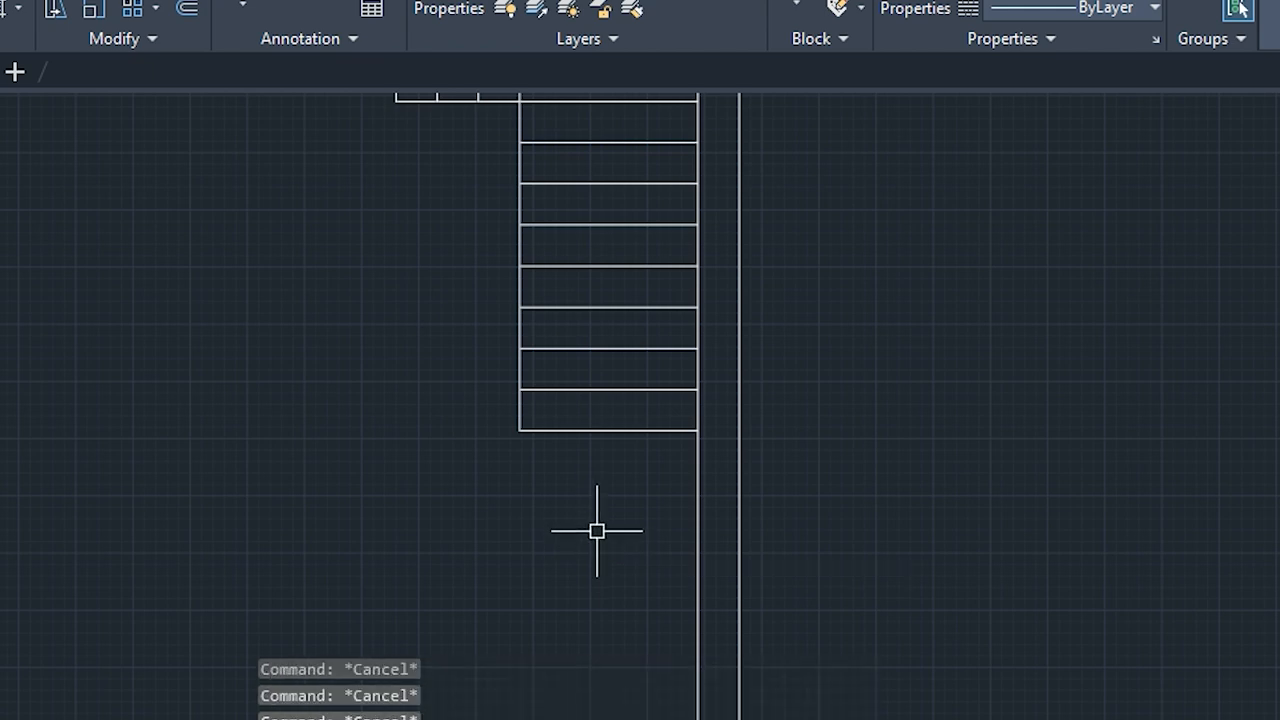
Try to offset the inner face line of the right exterior wall 3' toward the stairs' left edge
text(of)
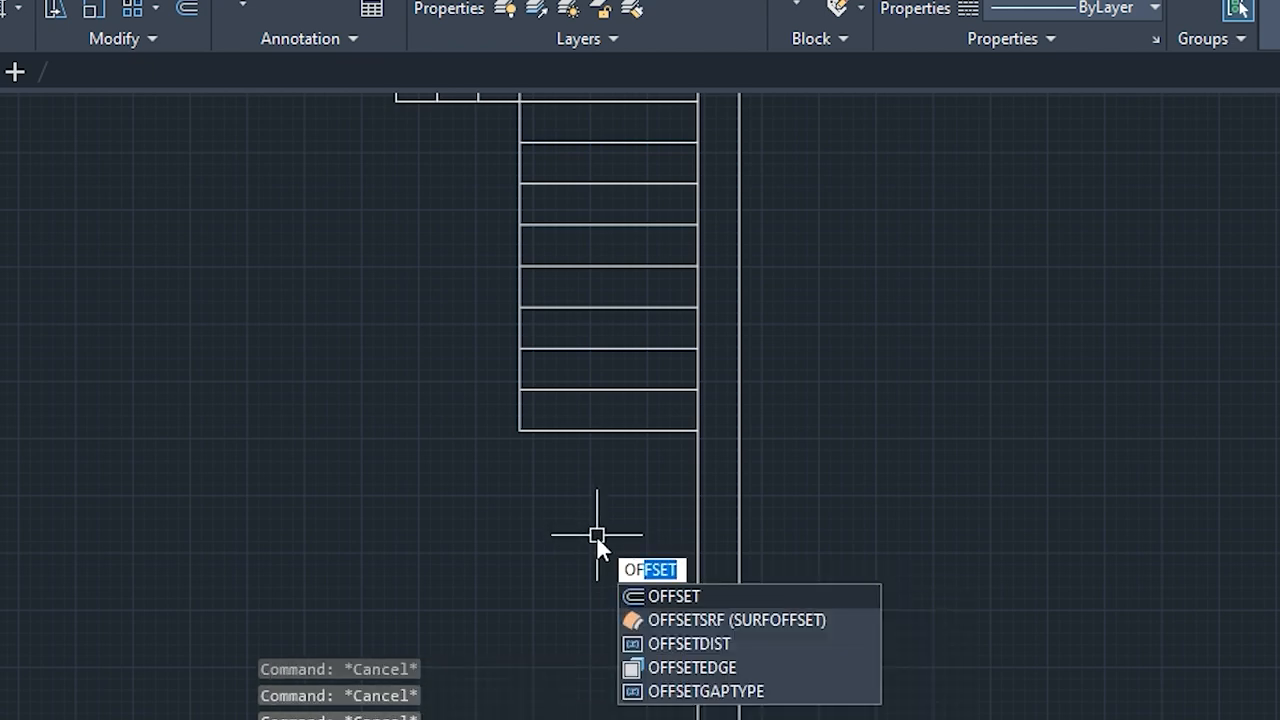
key(Return)
scroll(608, 522, down, 2)
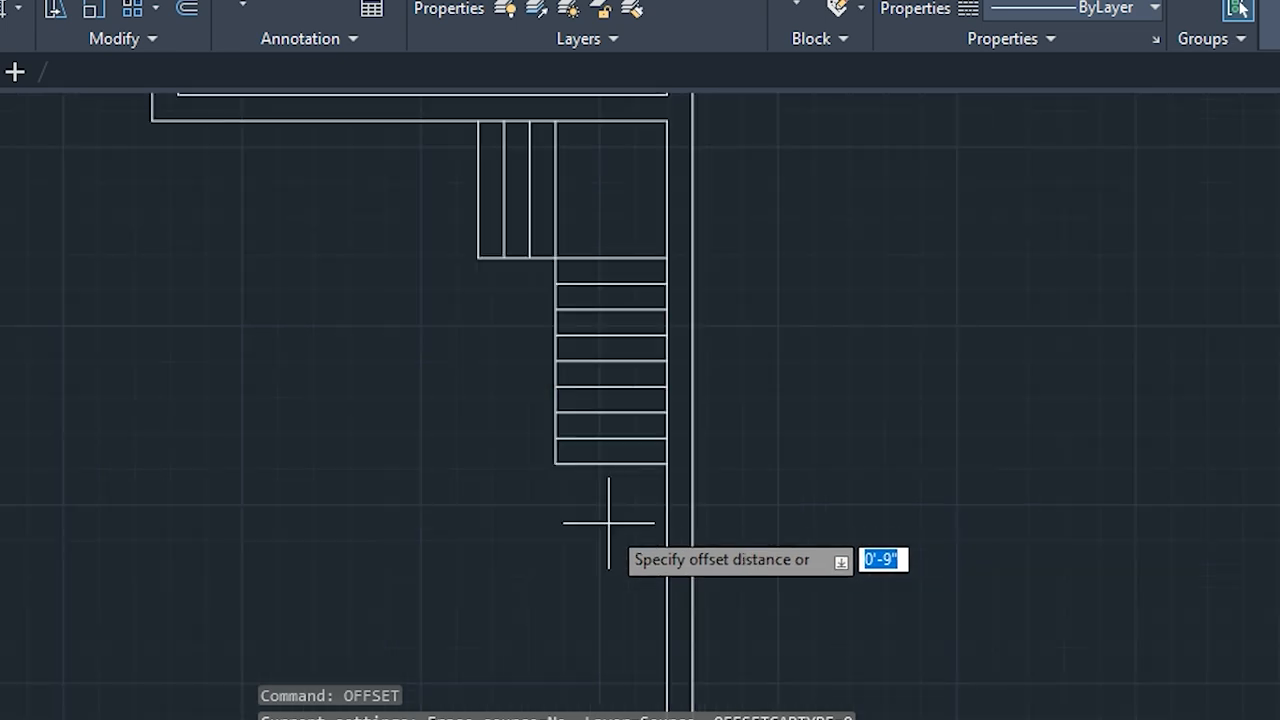
middle_drag(608, 522, 621, 475)
scroll(622, 470, up, 2)
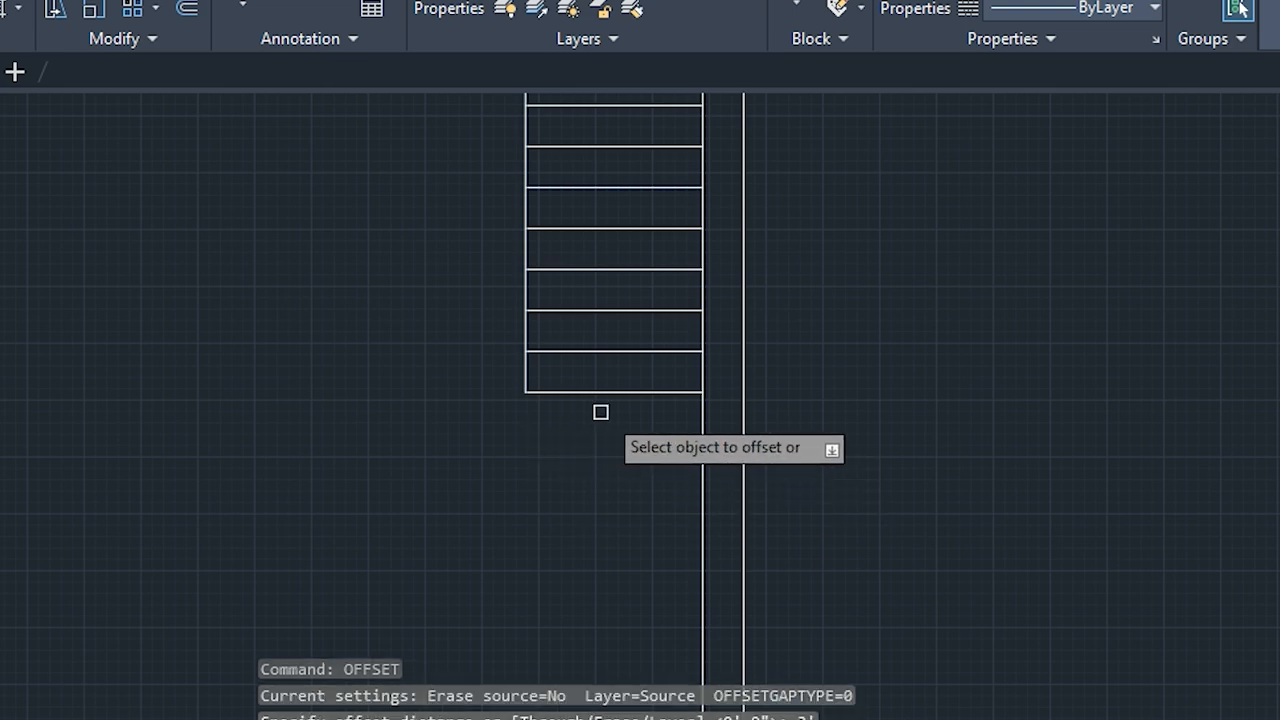
click(702, 455)
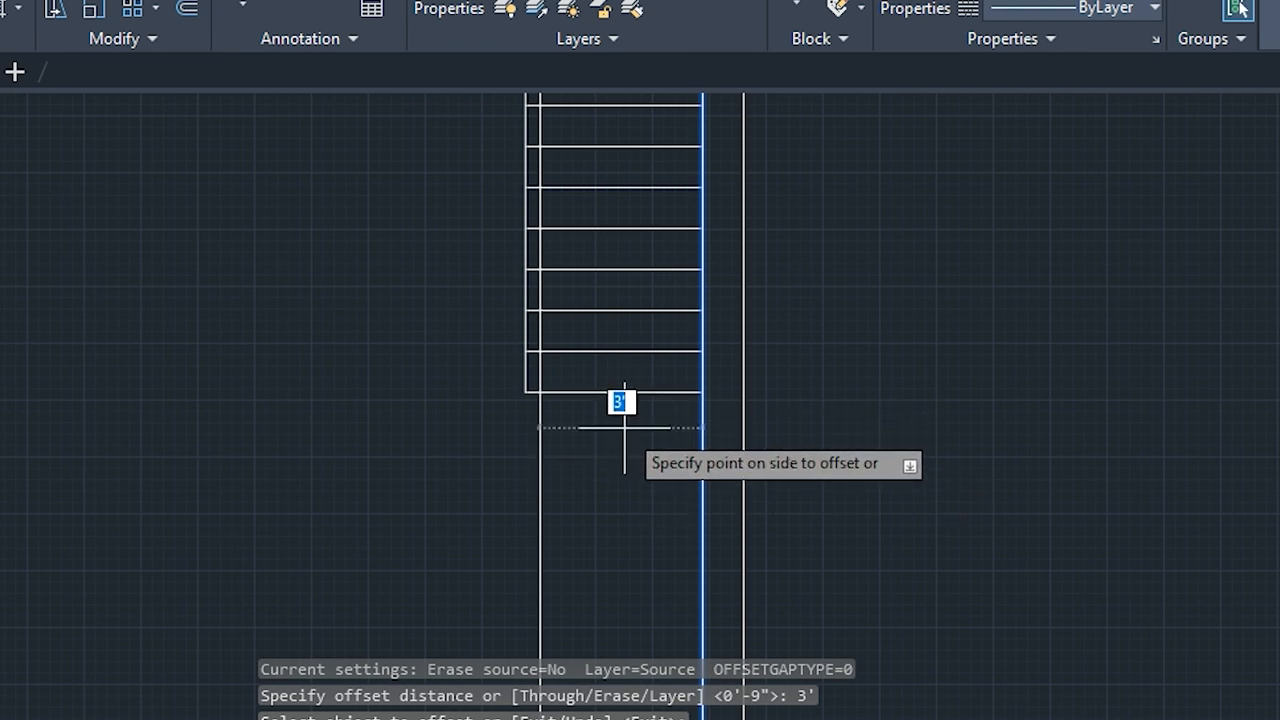
key(Escape)
click(605, 392)
key(Escape)
key(Escape)
key(Escape)
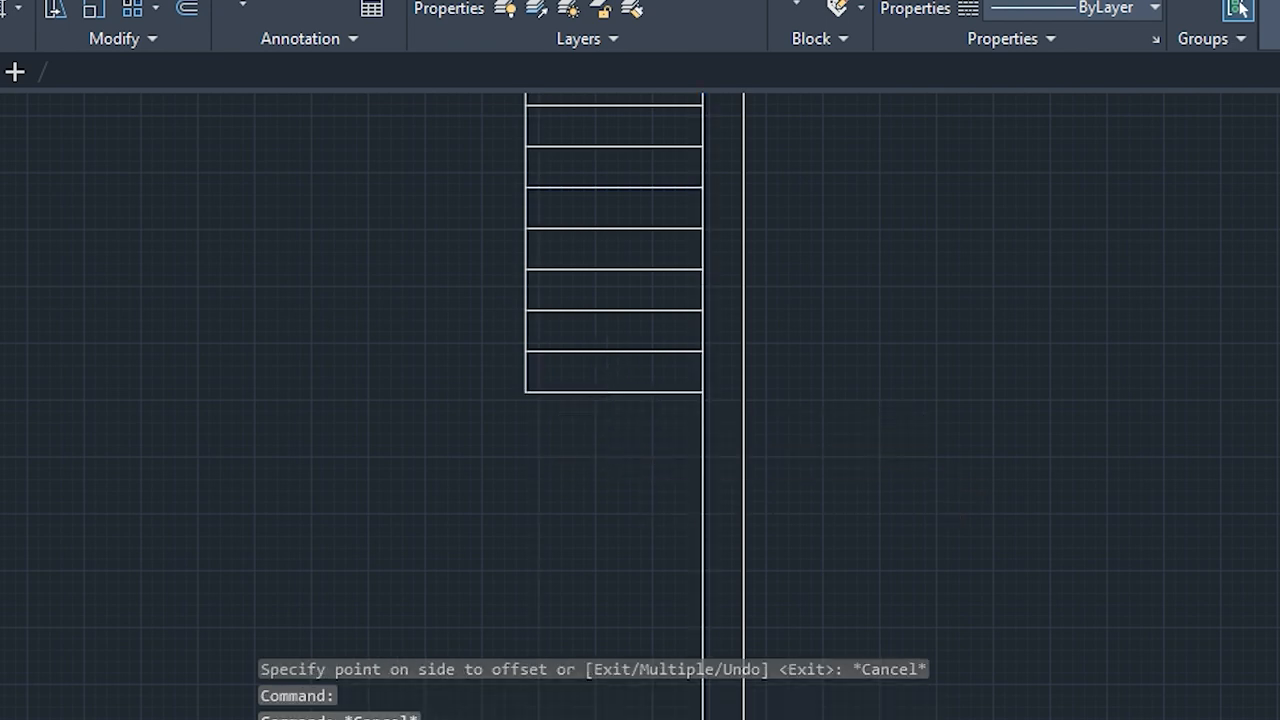
Try to offset the inner face line of the right exterior wall 3.5' to the left
text(off)
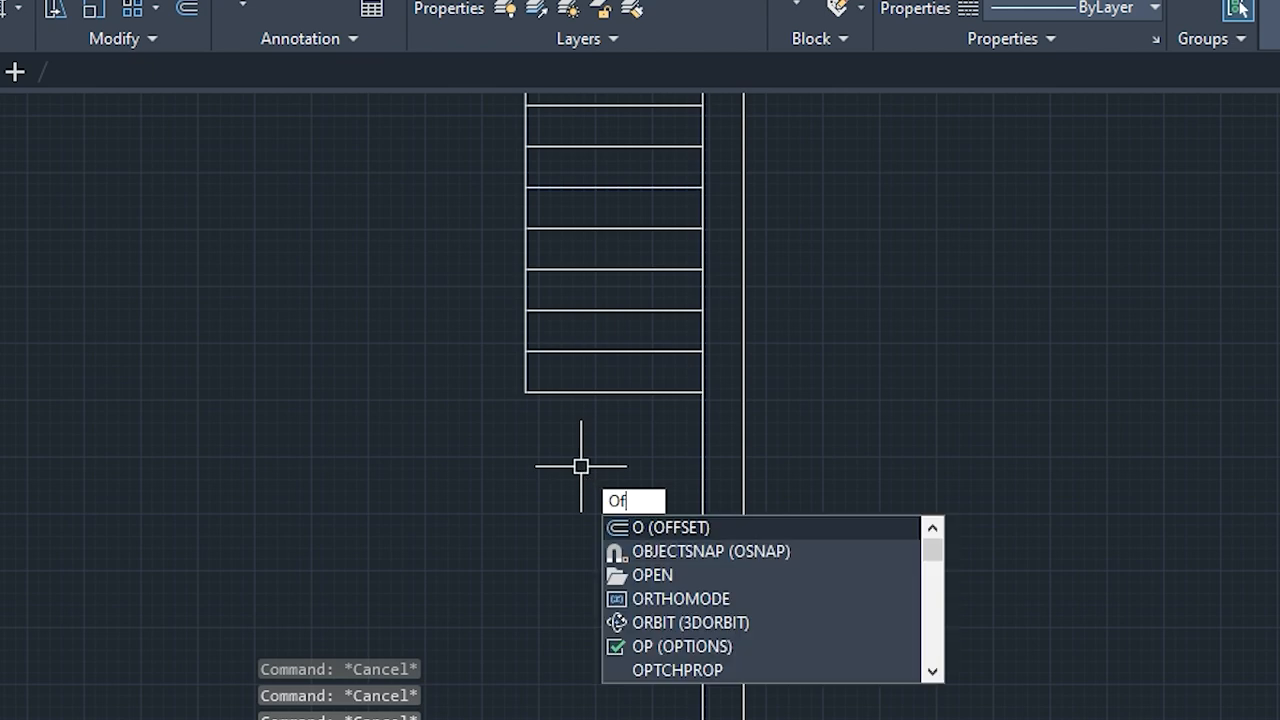
key(Return)
mouse_move(527, 522)
middle_down()
mouse_move(606, 517)
mouse_move(637, 580)
middle_up()
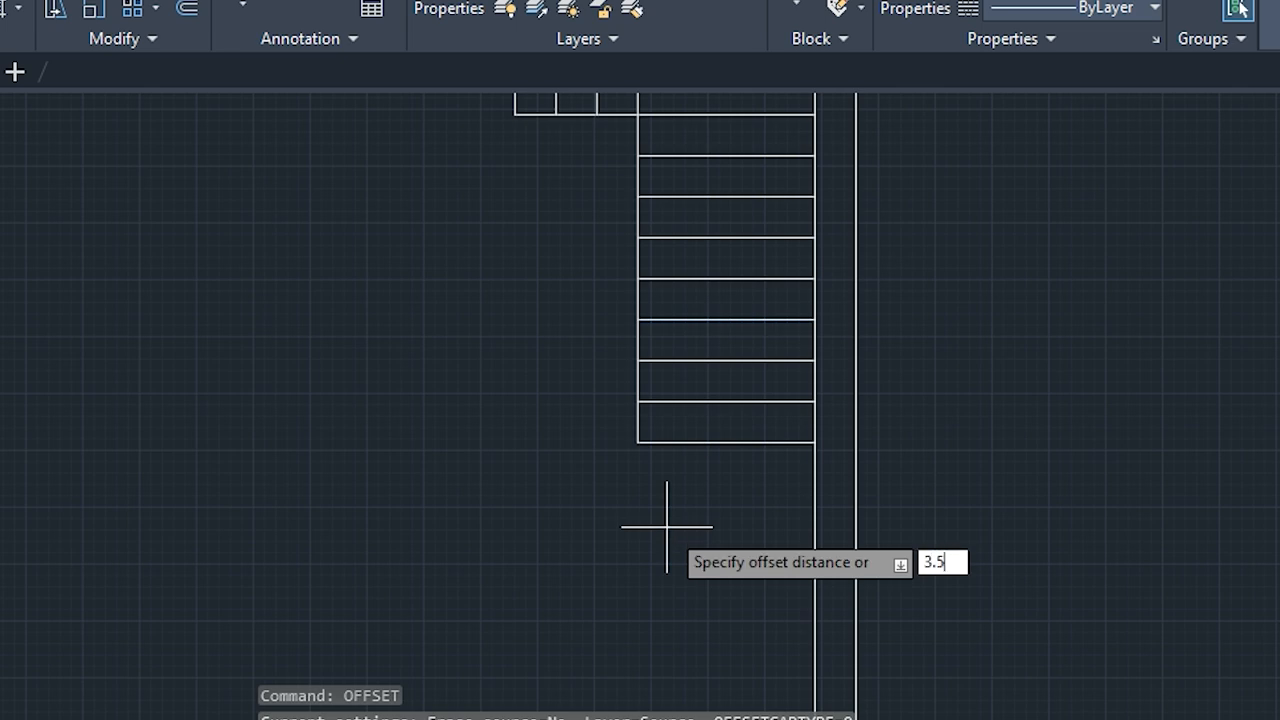
text(3.5')
key(Return)
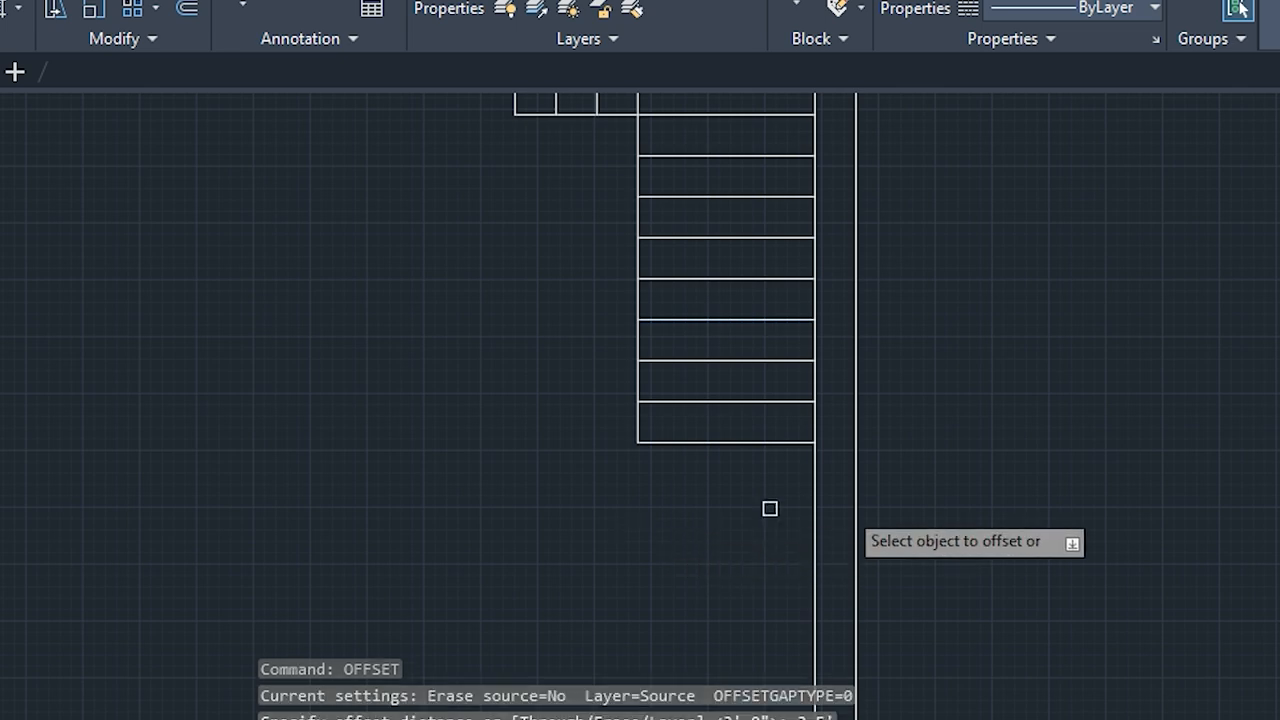
click(812, 545)
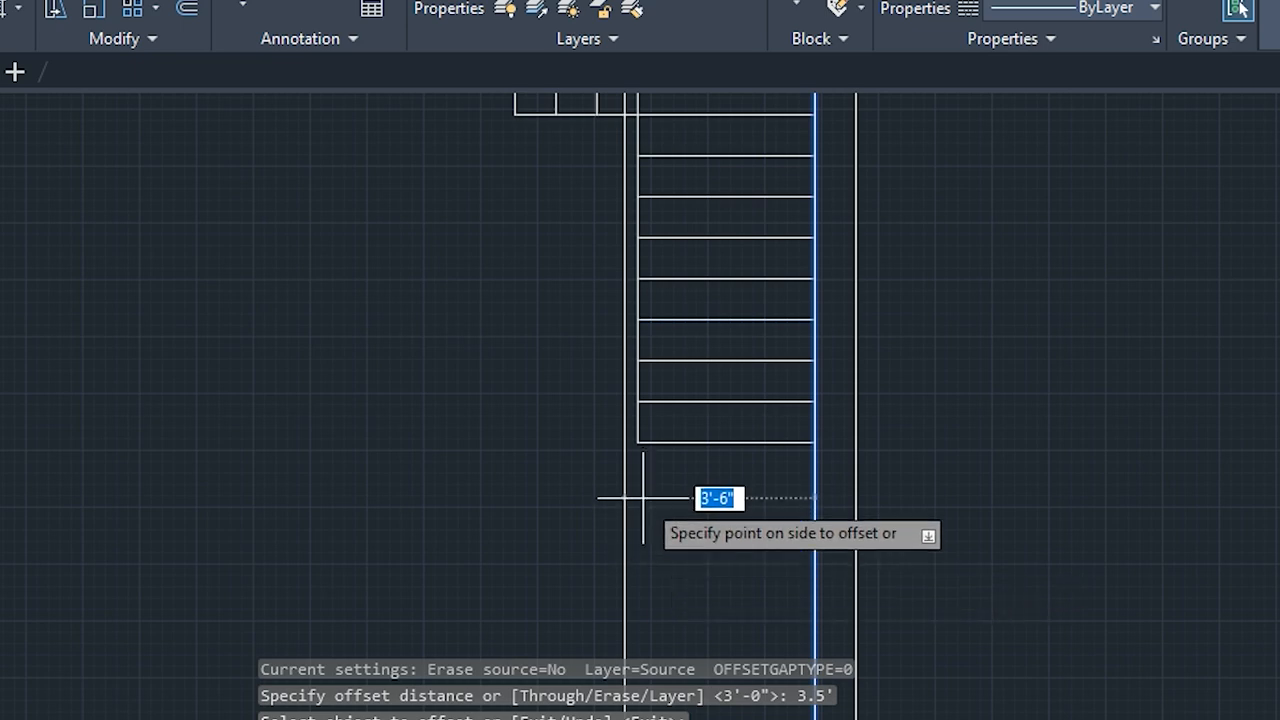
key(Escape)
key(Escape)
key(Escape)
key(Escape)
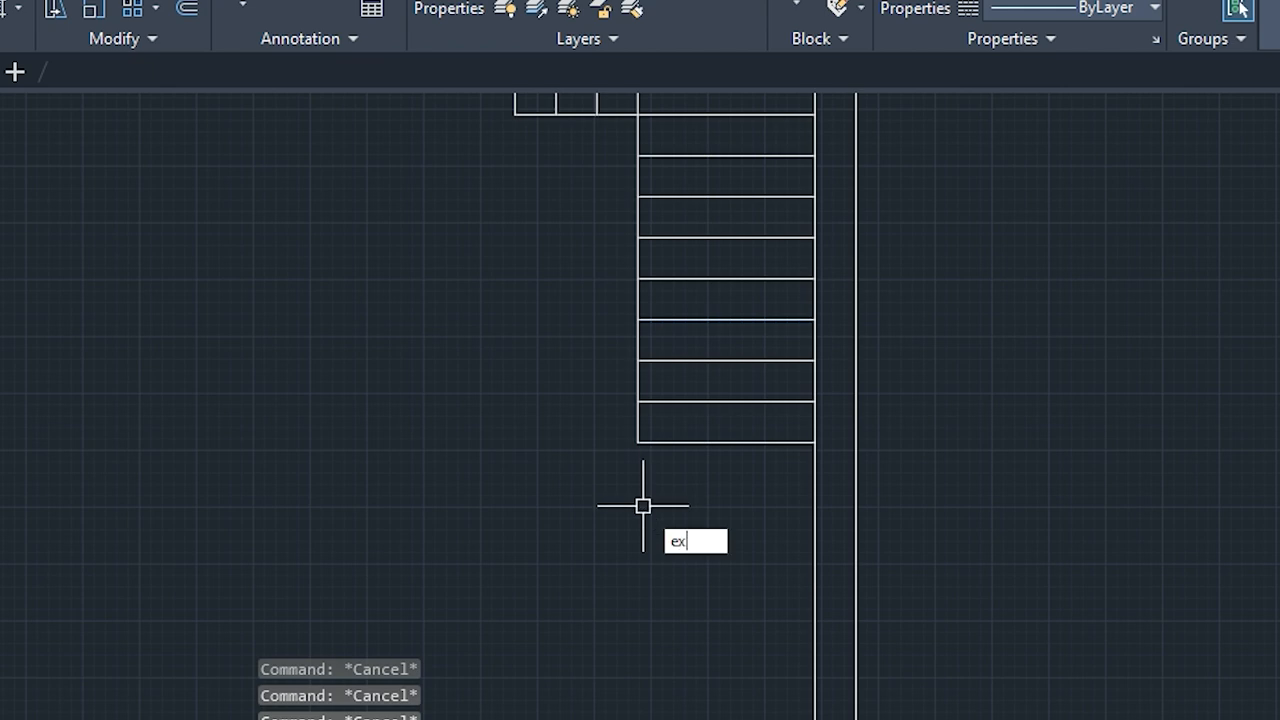
key(Return)
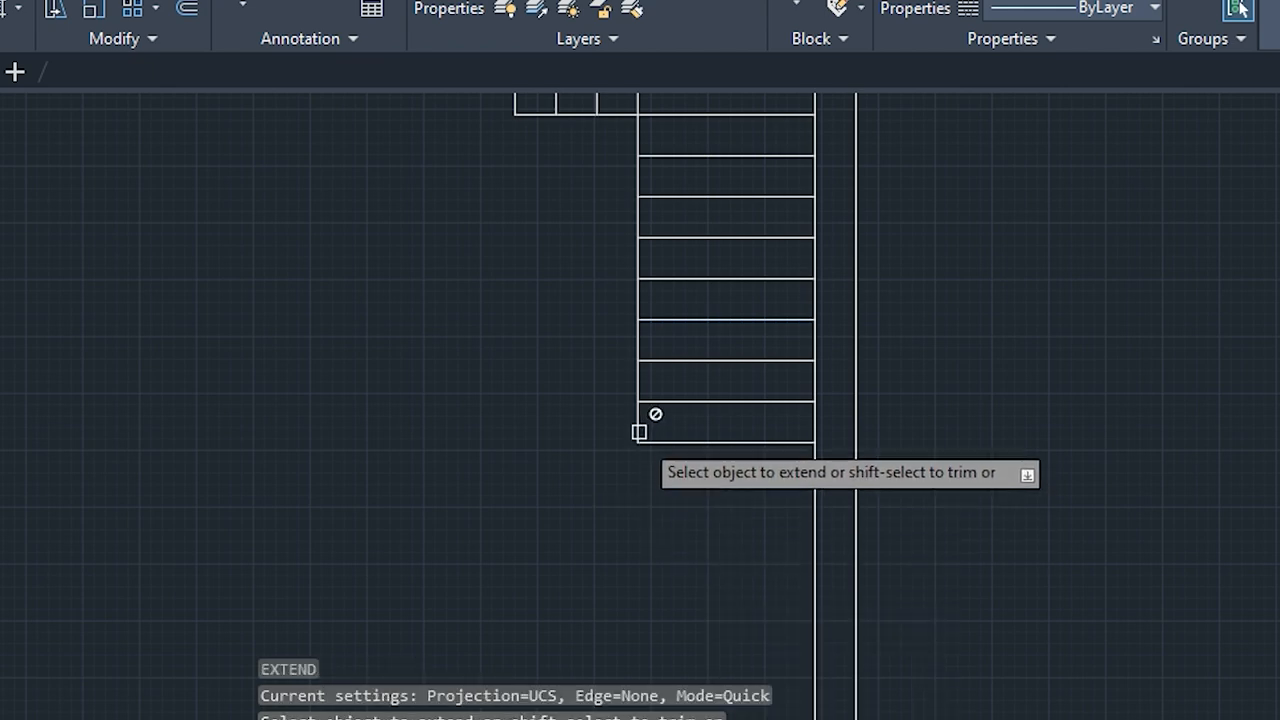
key(Escape)
key(Escape)
key(Escape)
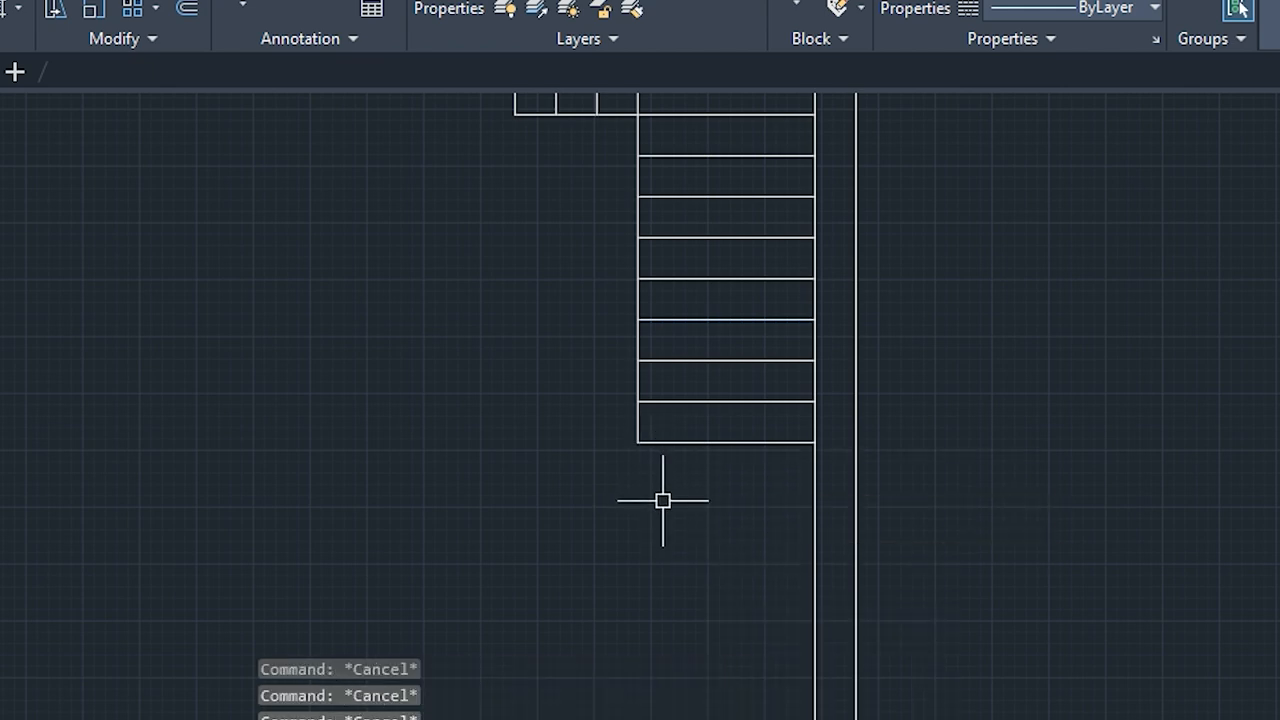
Dimension the stair landing's width along its top edge, placing the dimension just below that edge
middle_drag(582, 494, 537, 651)
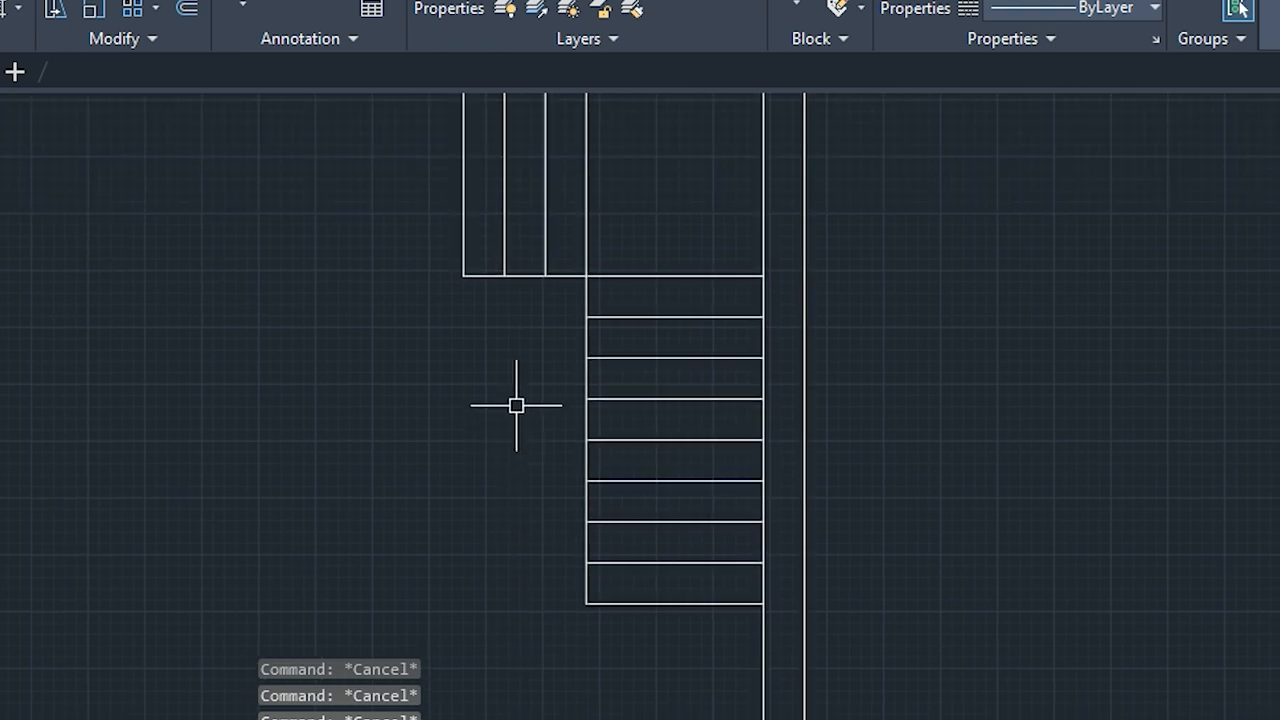
scroll(537, 371, down, 2)
middle_drag(537, 371, 509, 486)
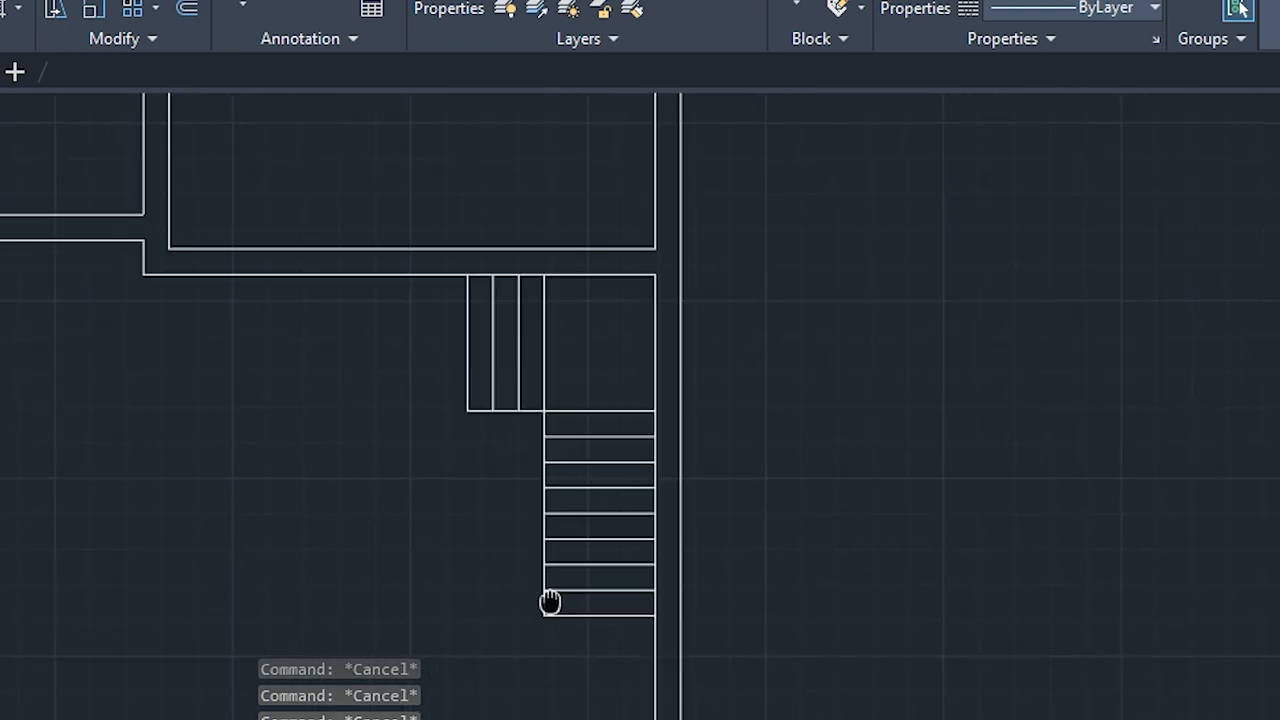
middle_drag(551, 603, 561, 519)
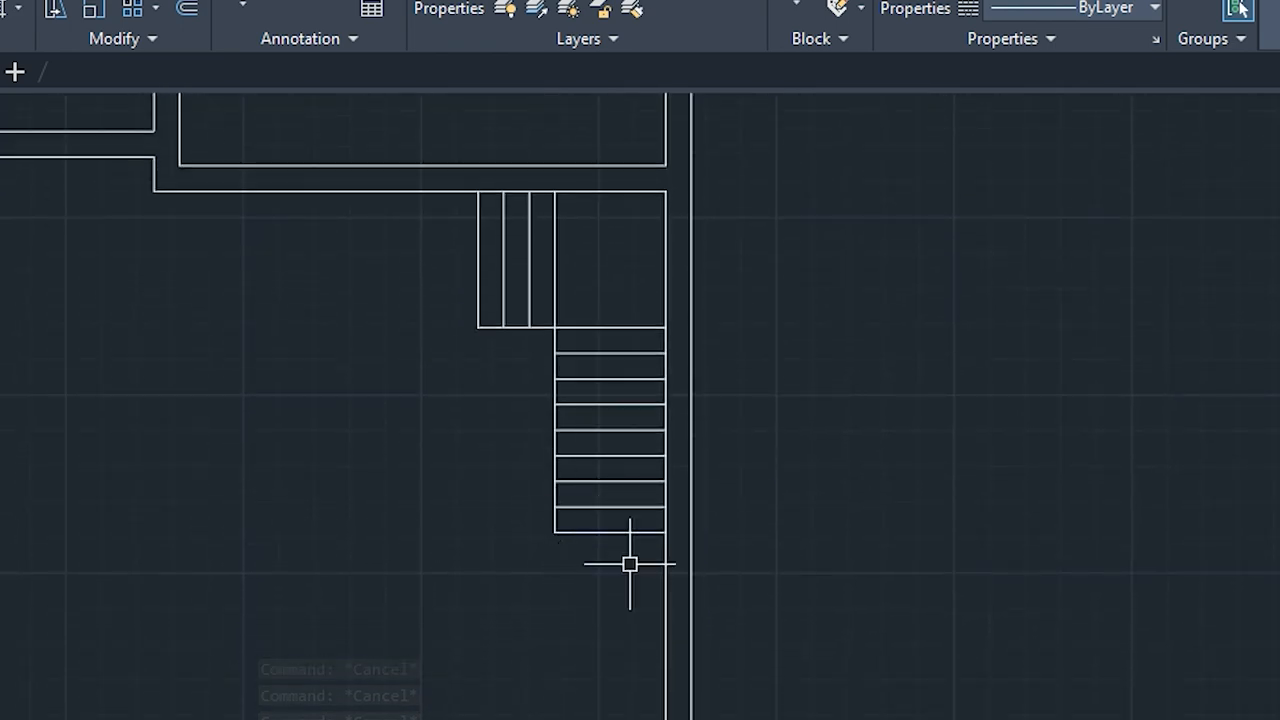
middle_drag(555, 333, 508, 420)
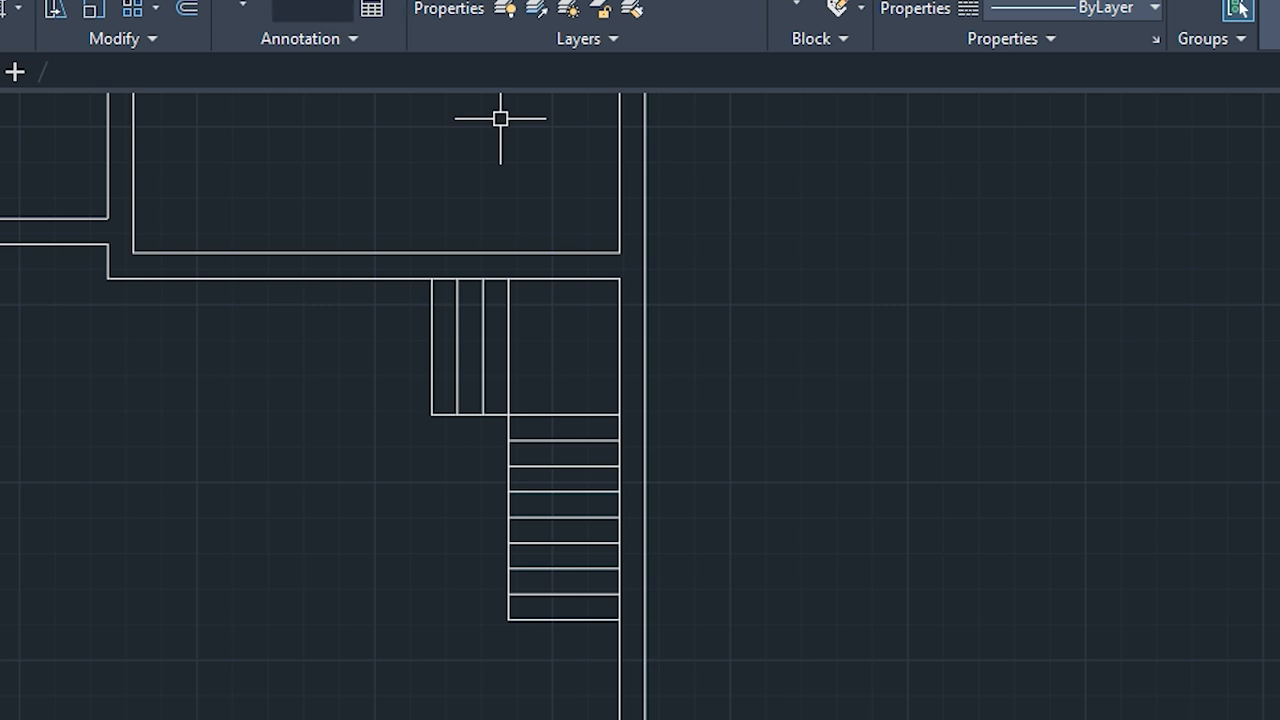
scroll(505, 272, up, 2)
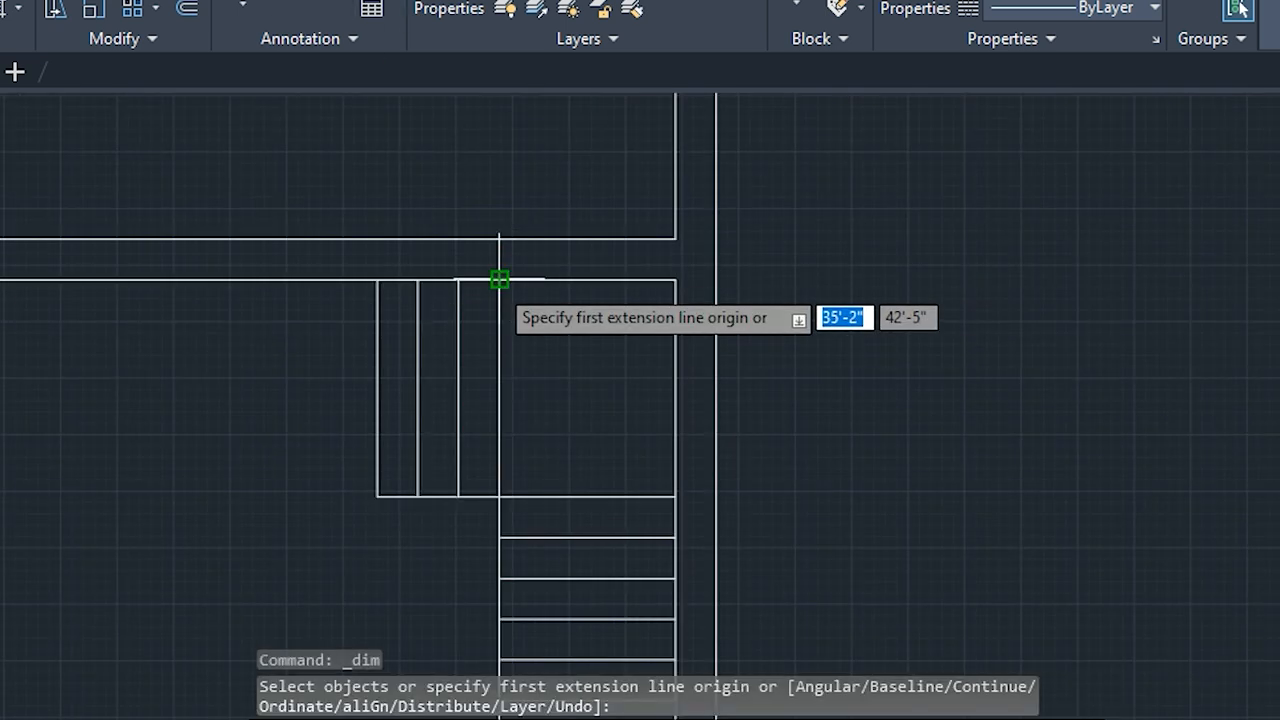
click(499, 279)
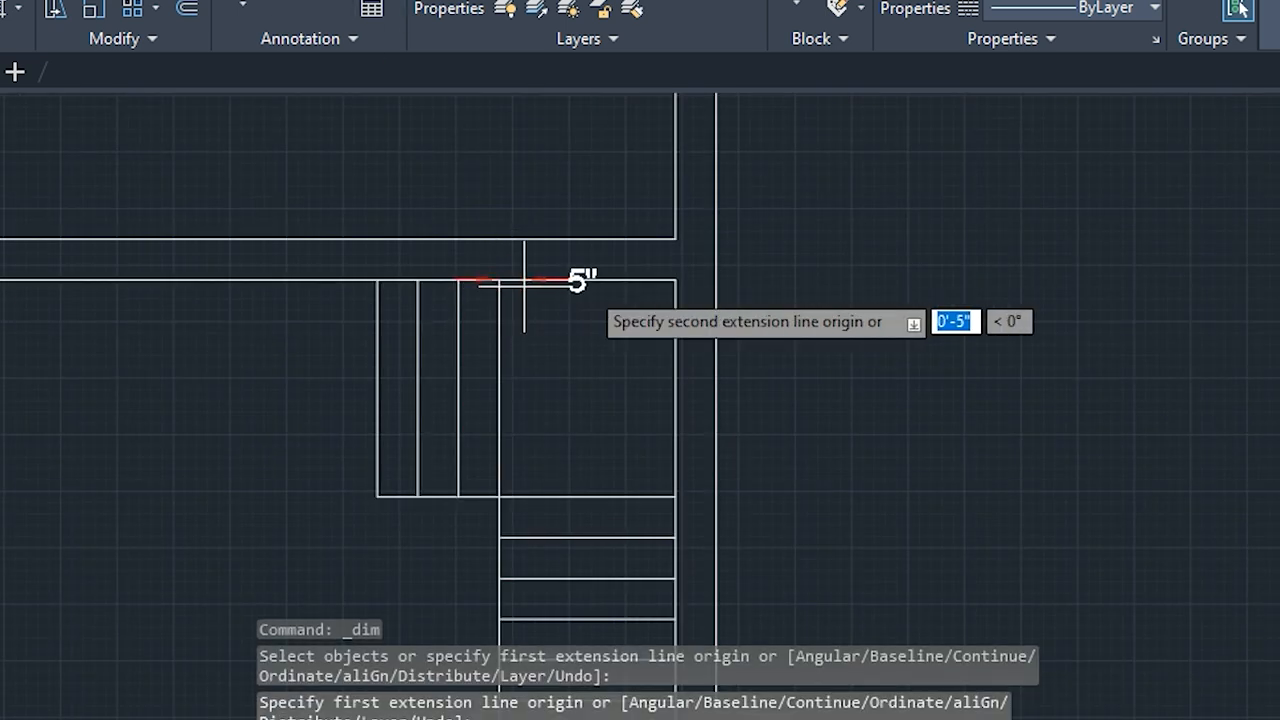
click(675, 279)
click(668, 296)
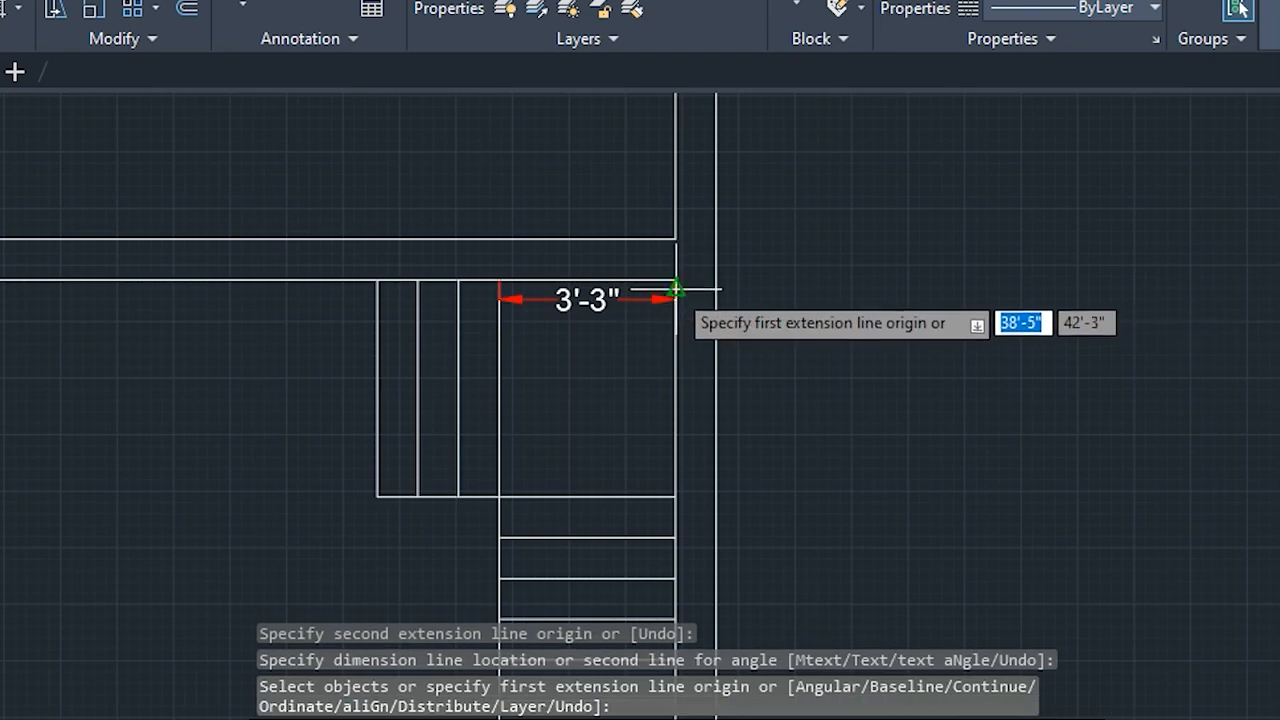
Dimension the stair landing's height along the right wall line, and end the dimension command
click(675, 280)
click(674, 496)
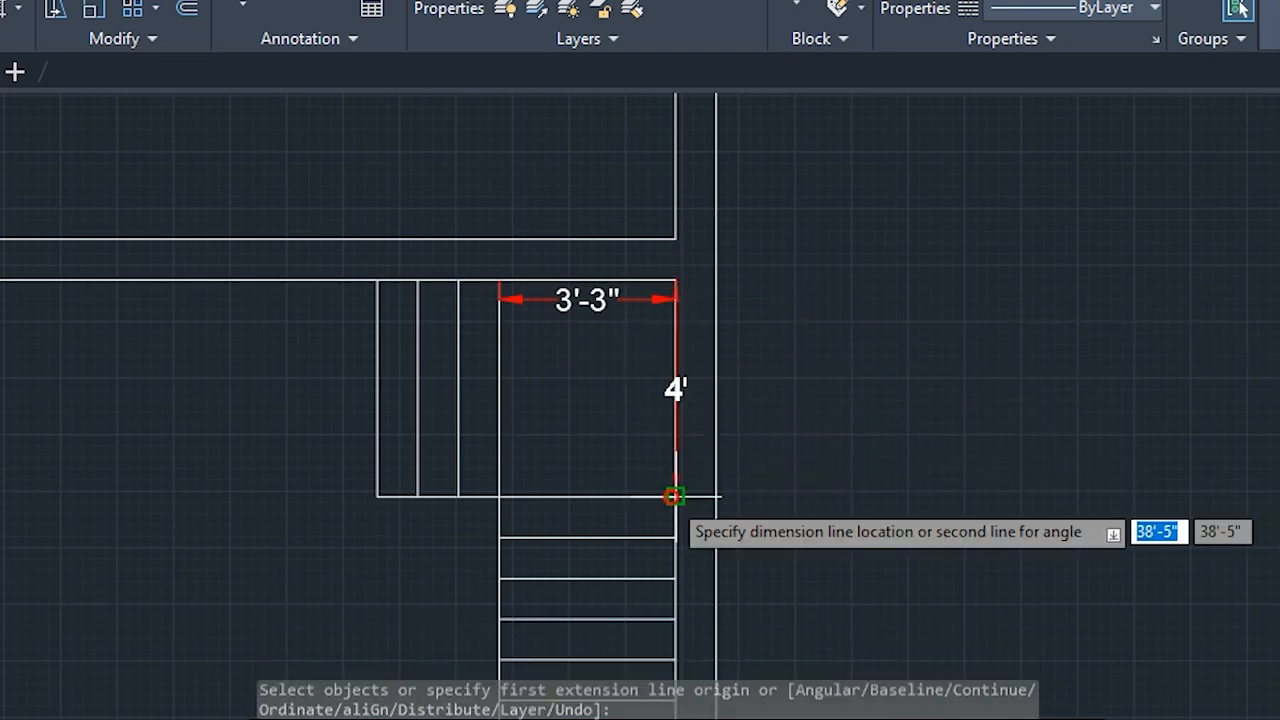
click(674, 490)
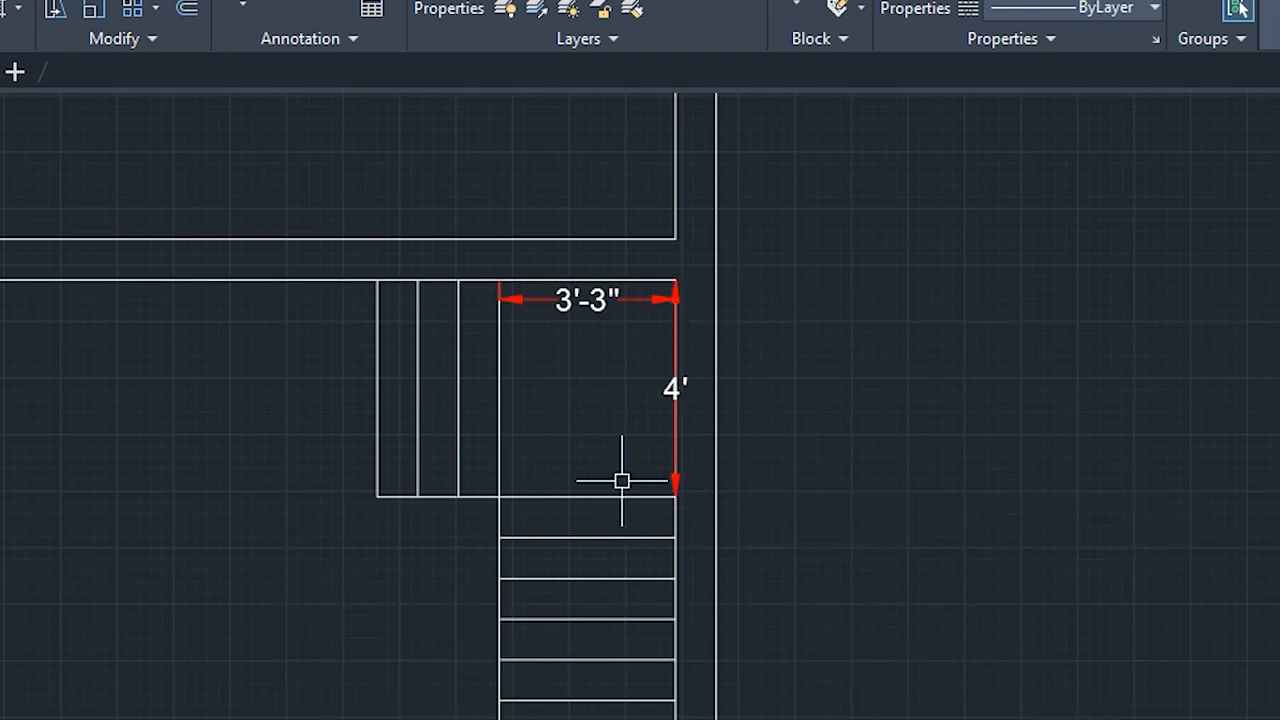
key(Escape)
key(Escape)
key(Escape)
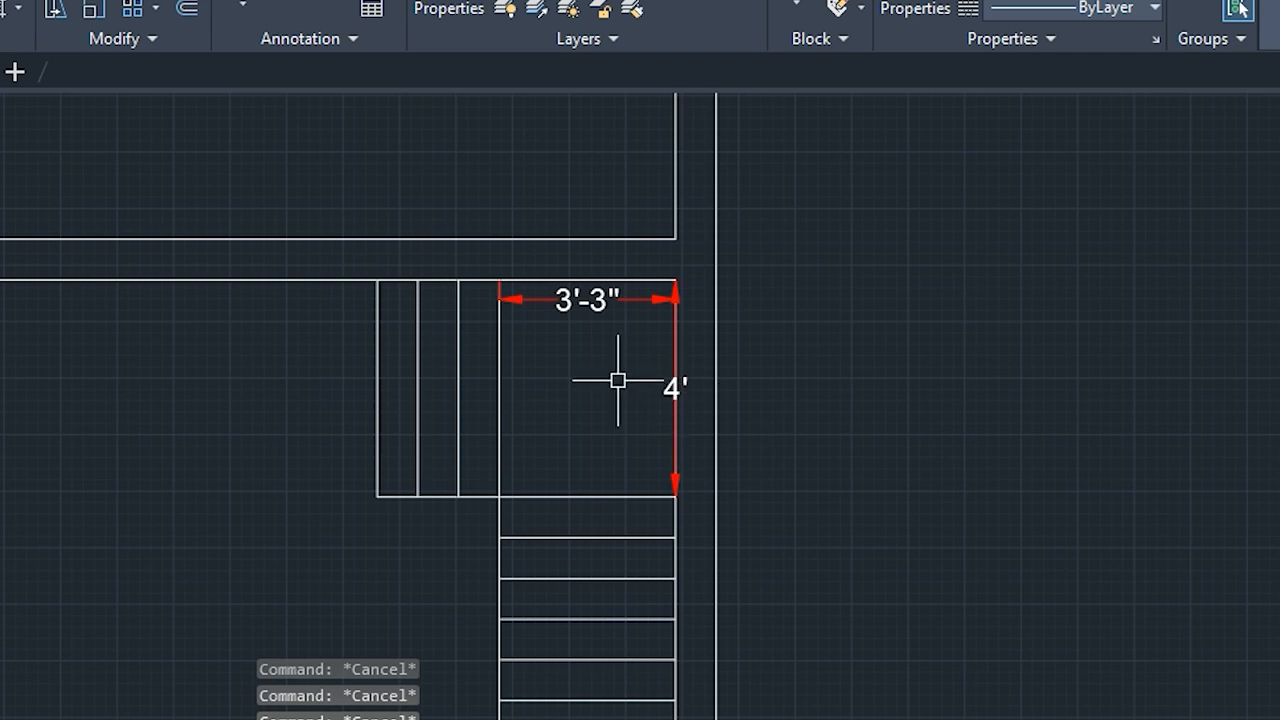
Delete the width and height dimensions from the stair landing
click(610, 298)
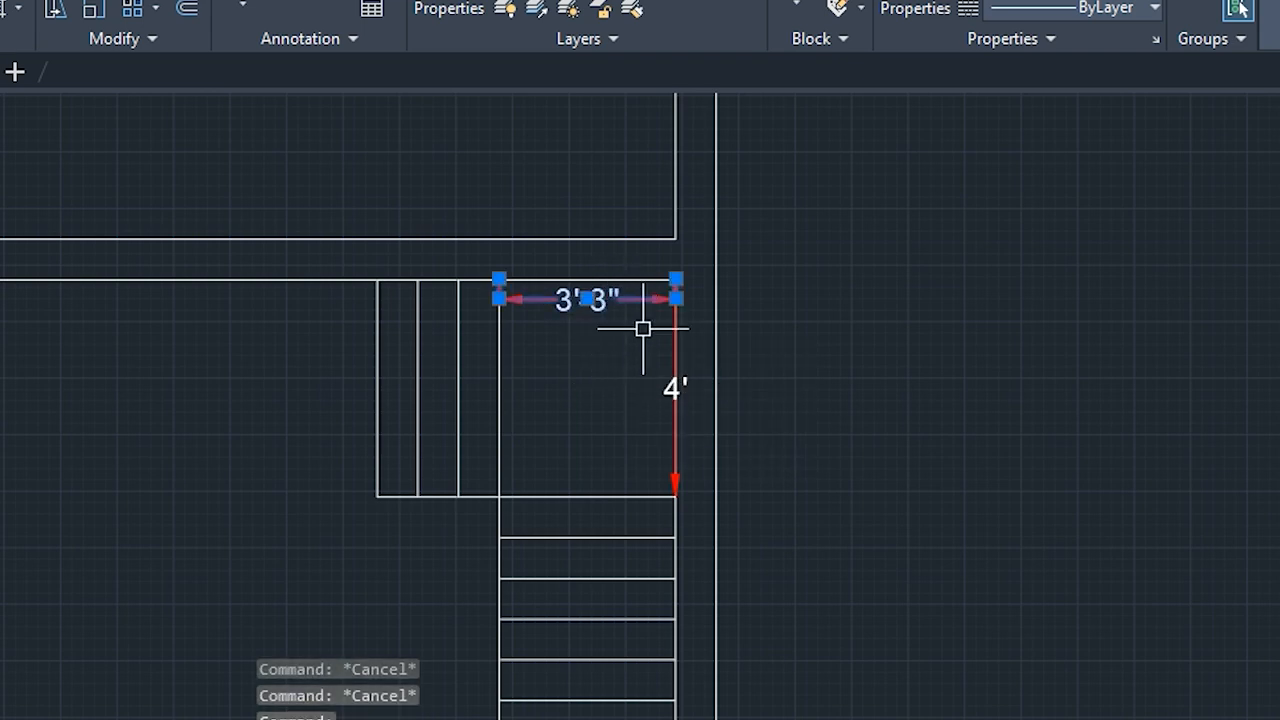
key(Delete)
click(677, 366)
key(Delete)
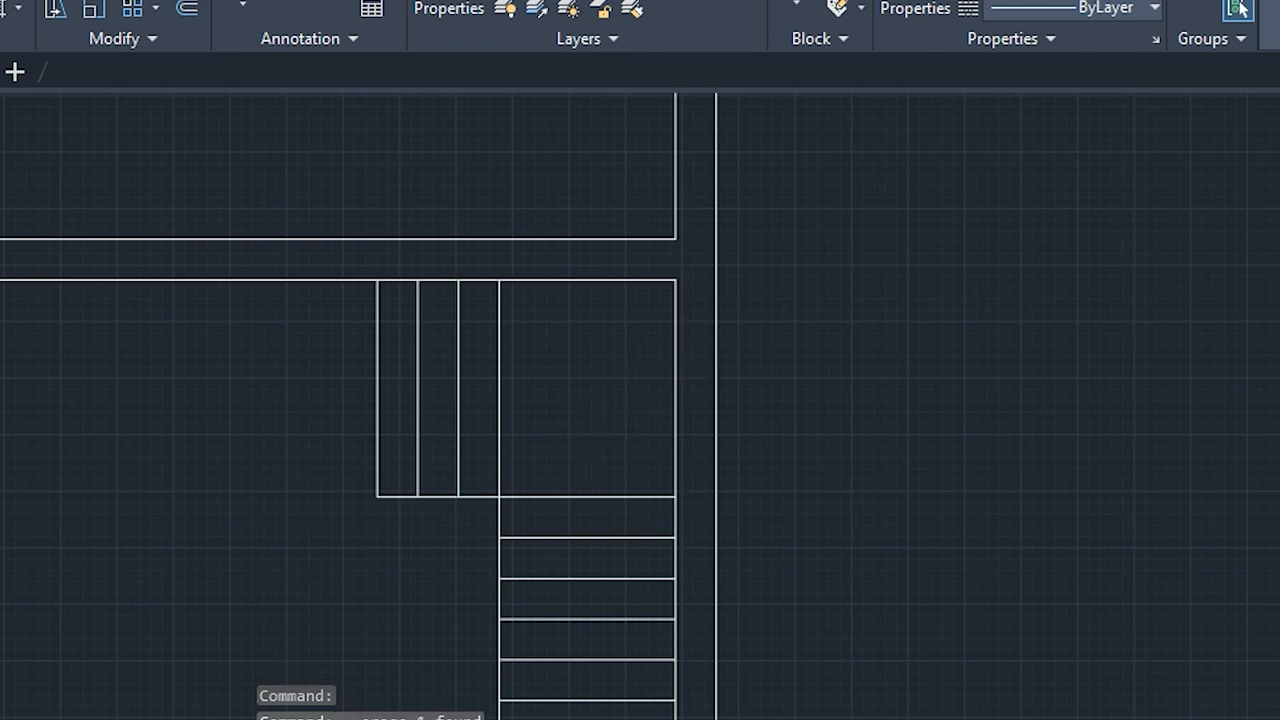
Offset the inner face line of the right exterior wall 3.3' to the left
scroll(677, 366, down, 3)
middle_drag(580, 449, 599, 345)
scroll(607, 578, up, 2)
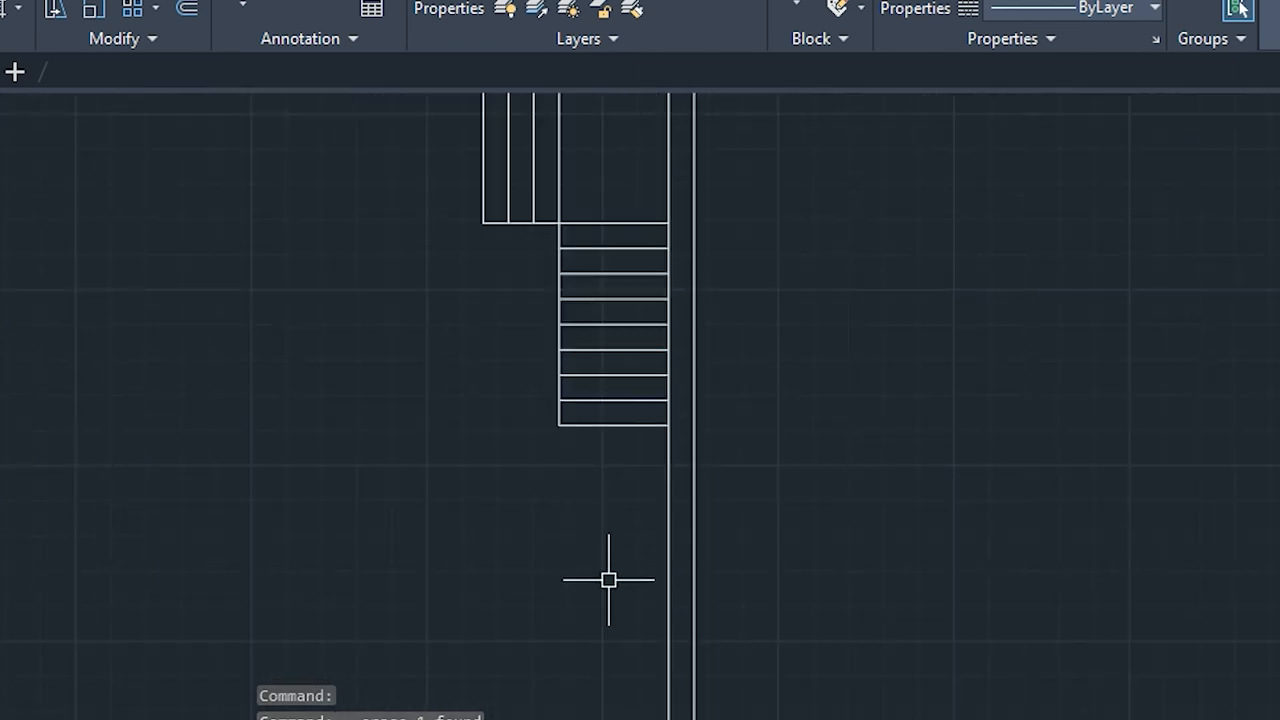
key(Escape)
key(Escape)
key(Escape)
text(of)
key(Return)
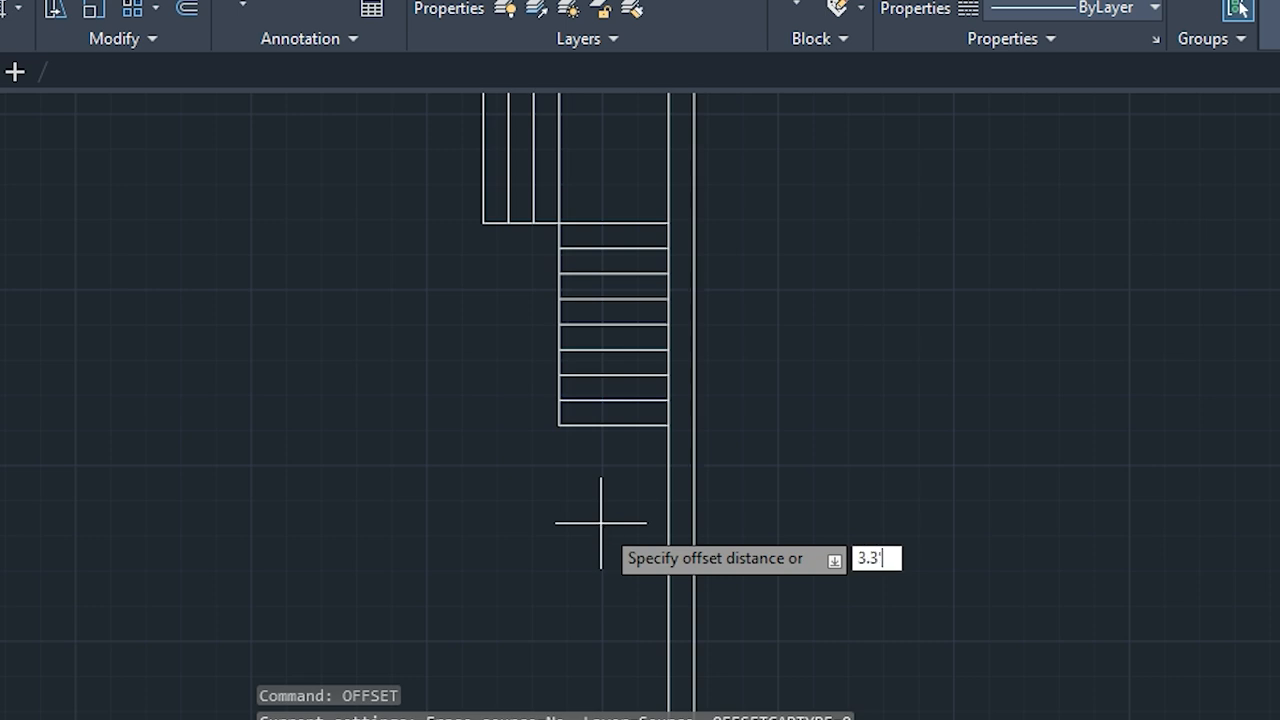
key(Return)
click(667, 490)
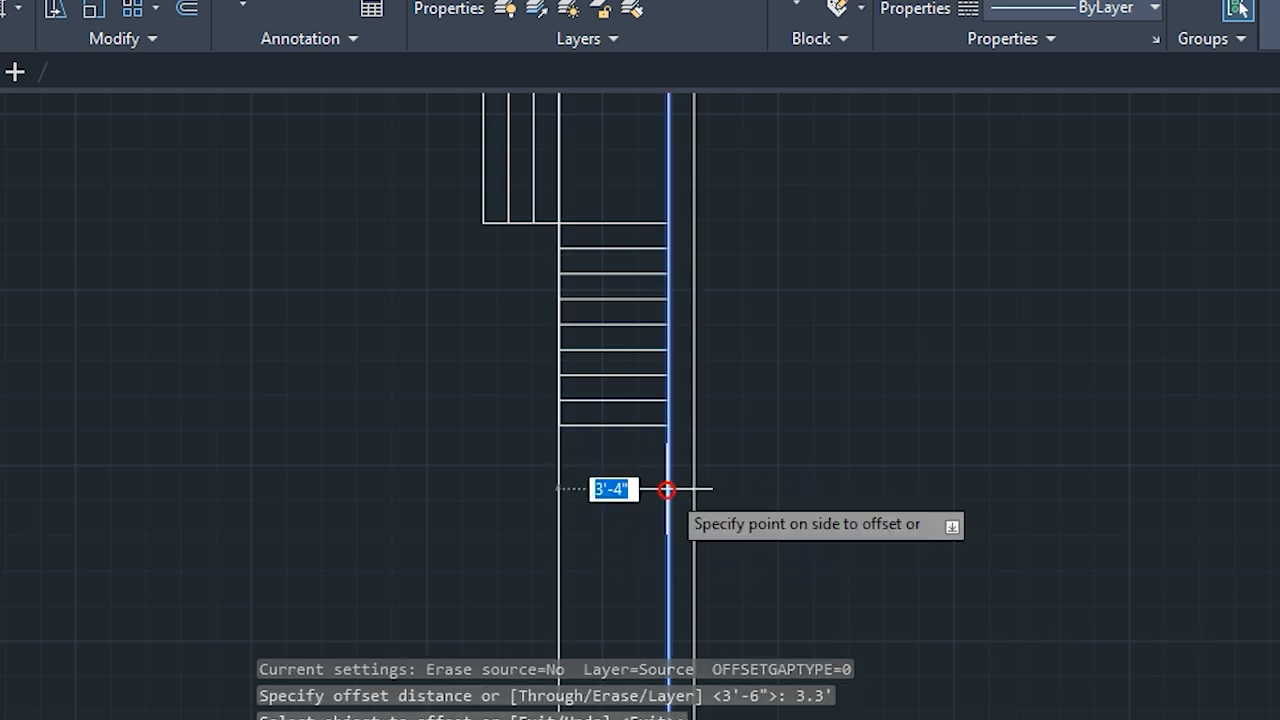
click(640, 490)
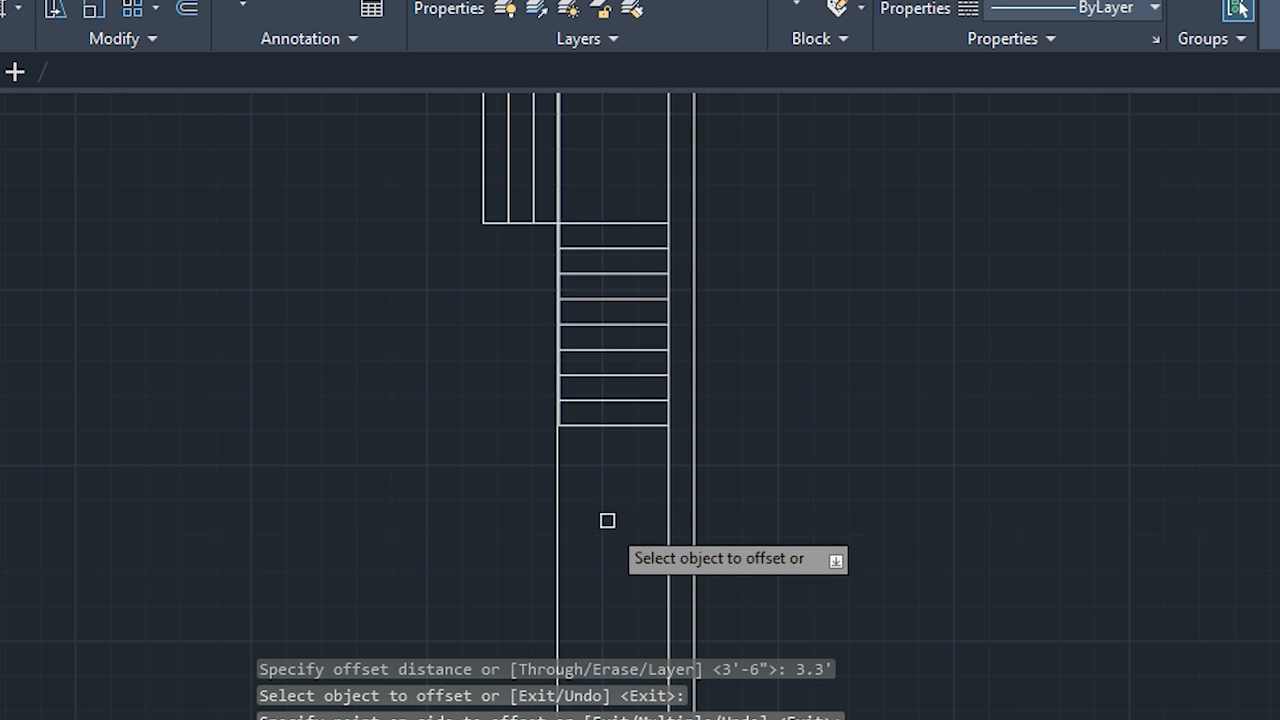
key(Escape)
key(Escape)
key(Escape)
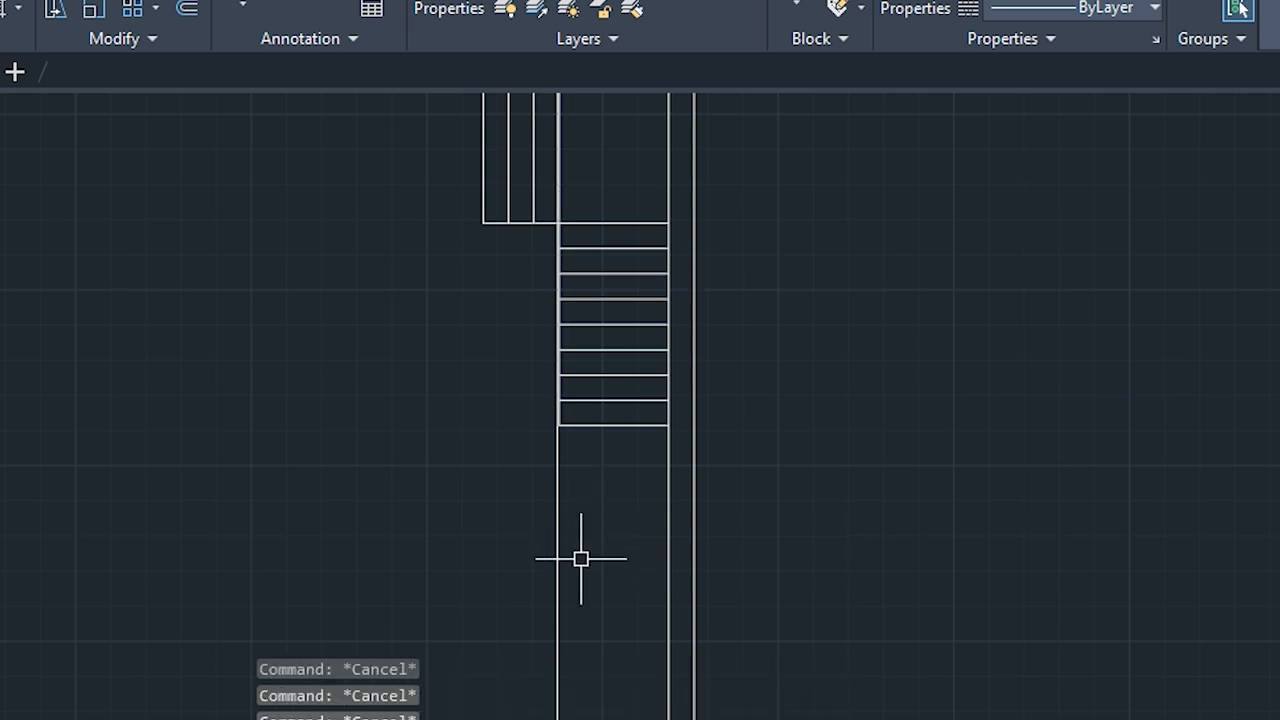
Offset the lowest tread line of the stair flight 4' downward for the lower landing
mouse_move(581, 559)
middle_down()
mouse_move(611, 566)
mouse_move(631, 553)
middle_up()
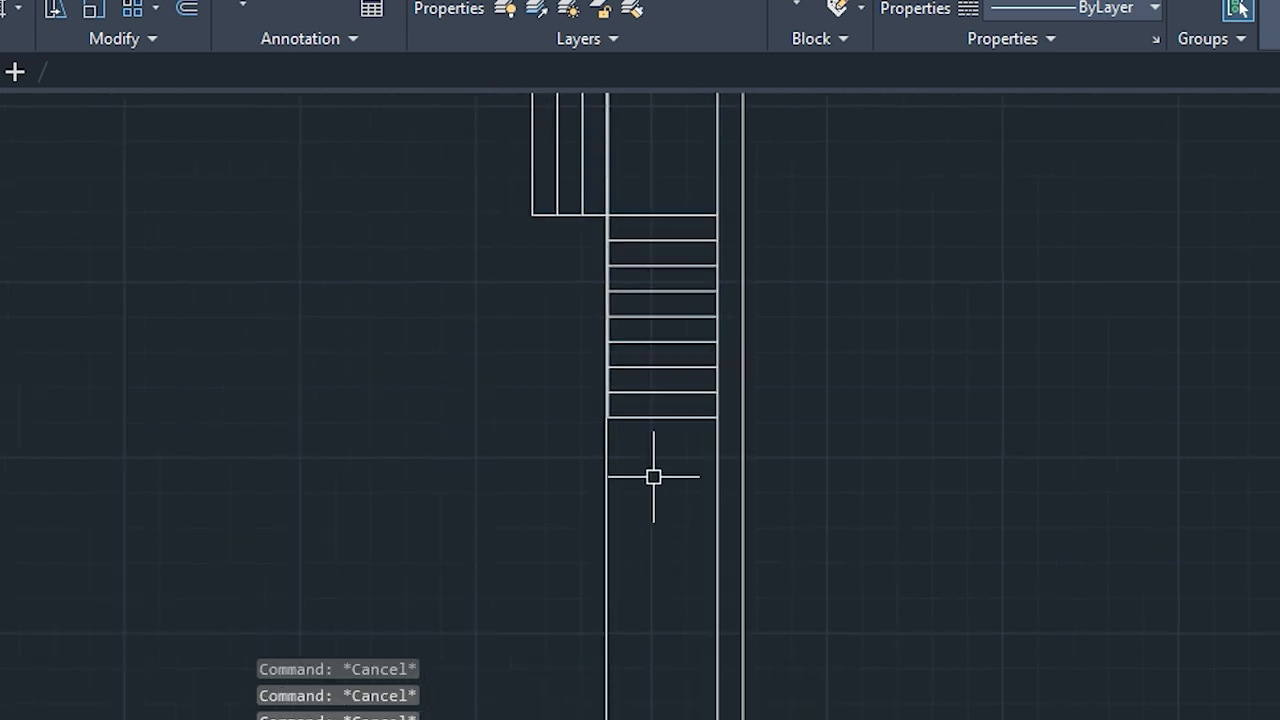
text(off)
key(Return)
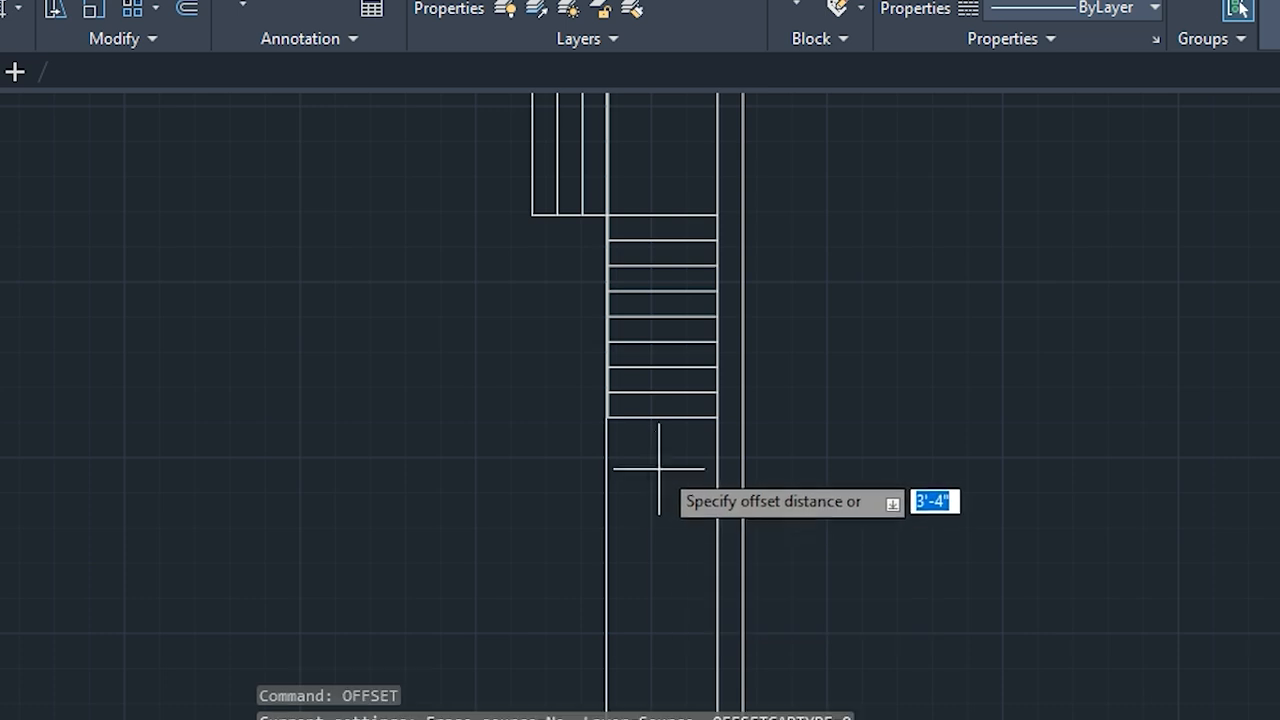
scroll(660, 463, up, 2)
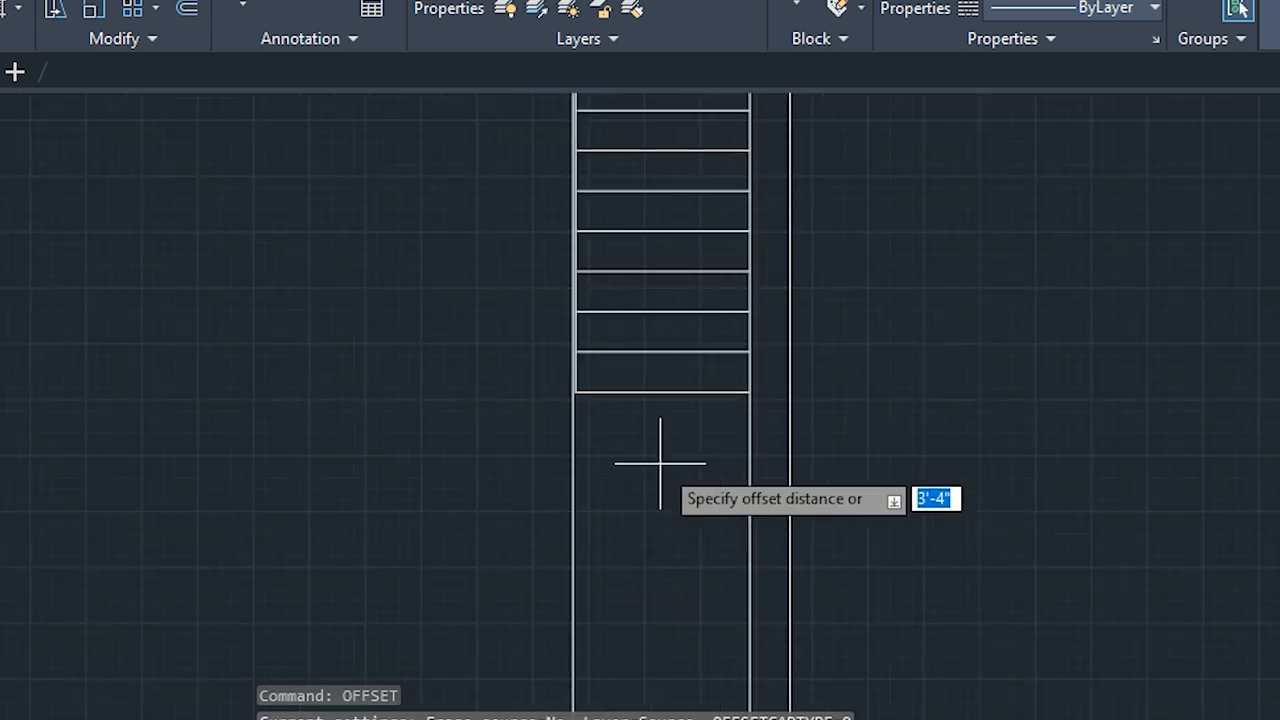
text(4)
key(Return)
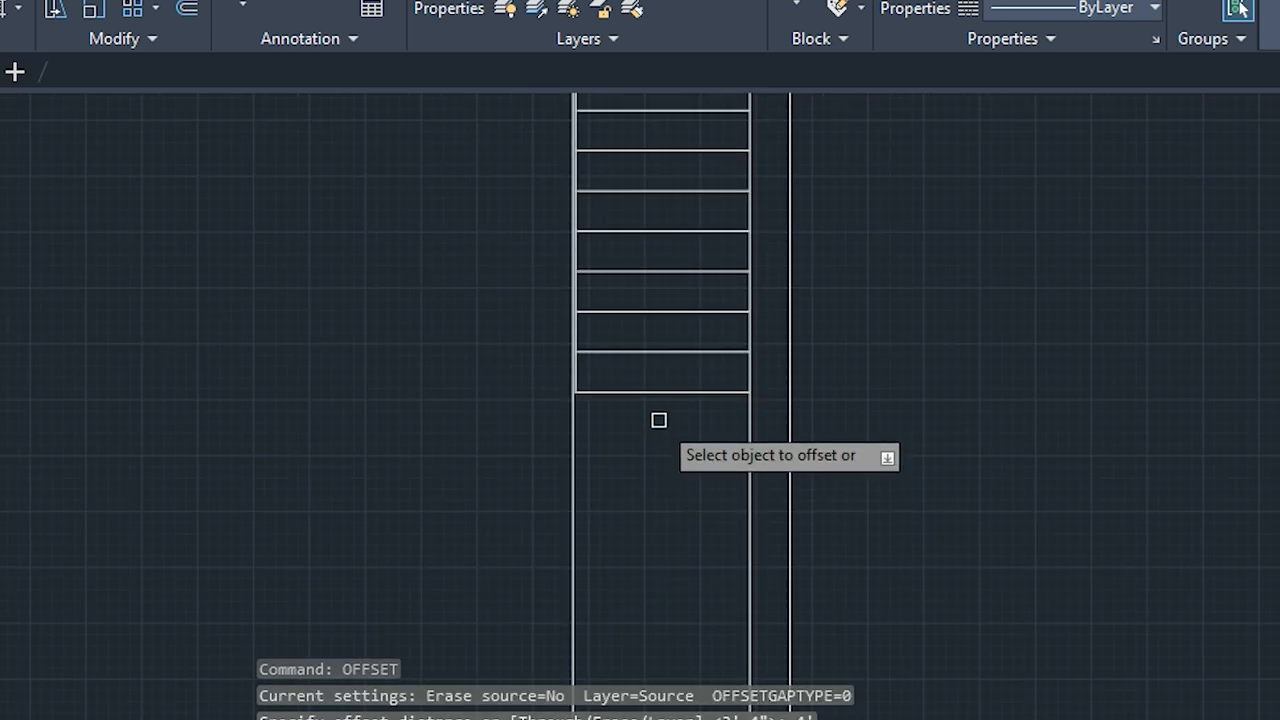
click(657, 397)
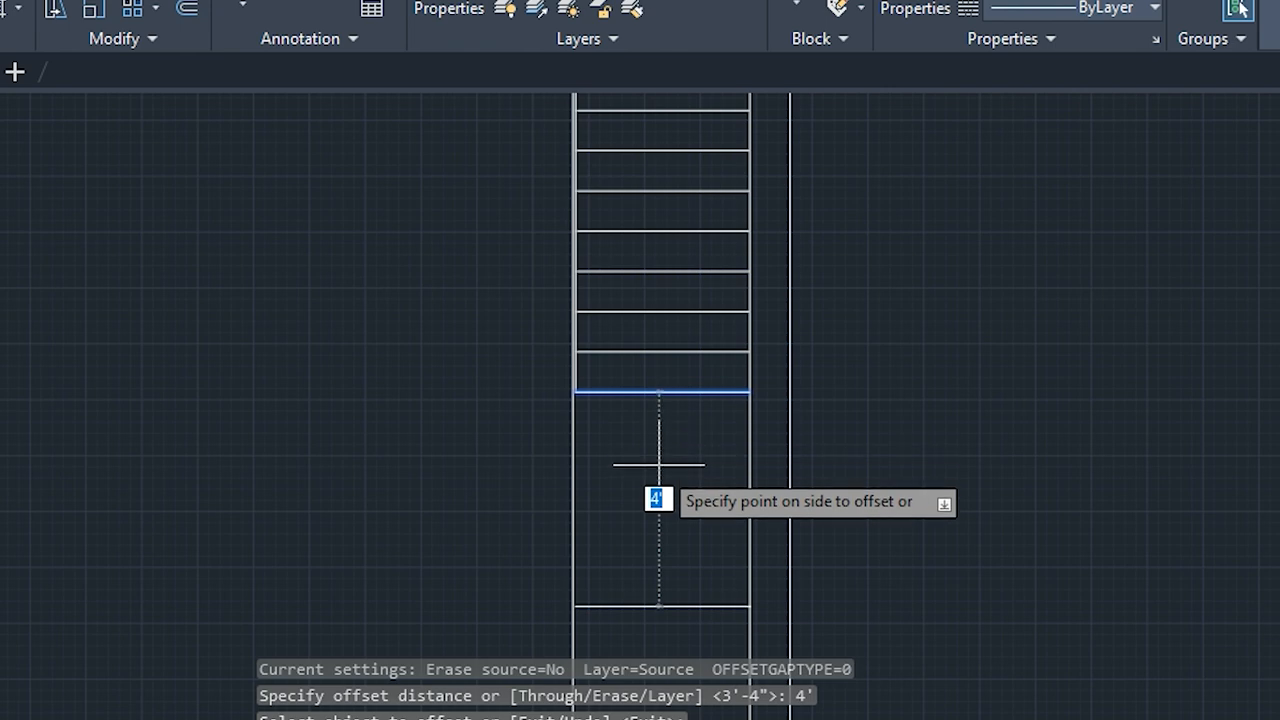
click(648, 514)
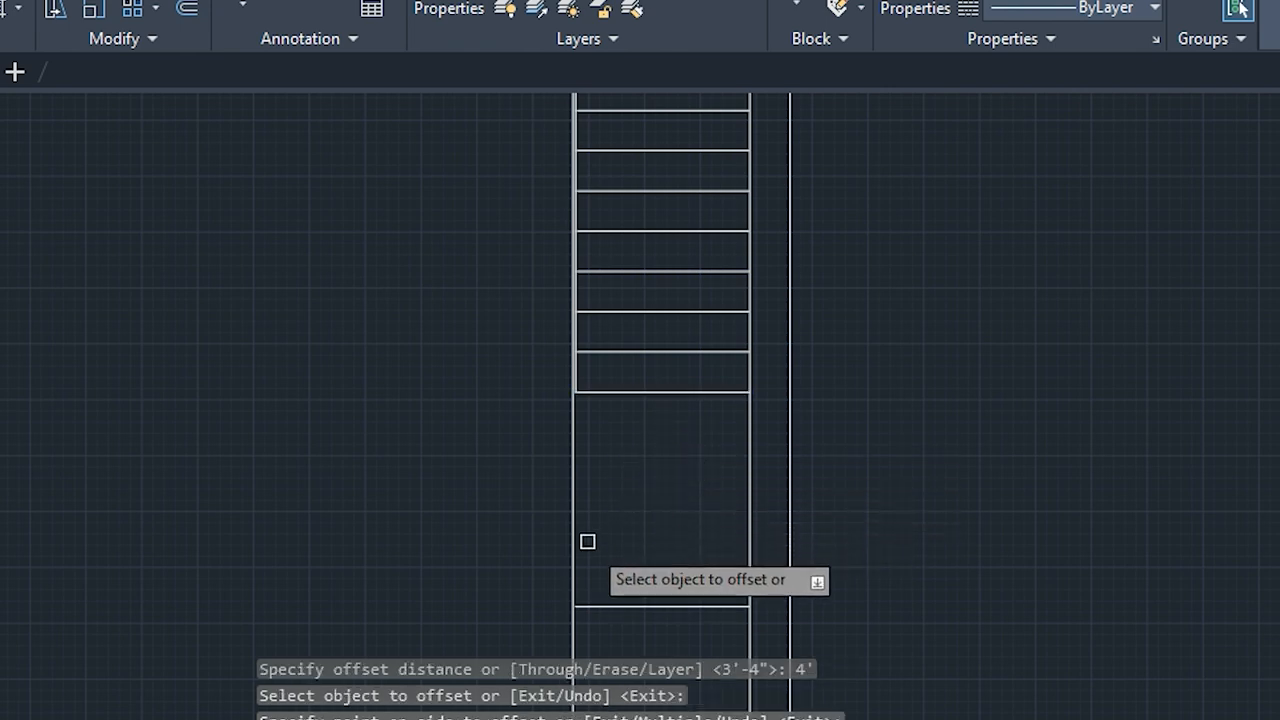
middle_drag(586, 540, 669, 540)
key(Escape)
key(Escape)
key(Escape)
key(Escape)
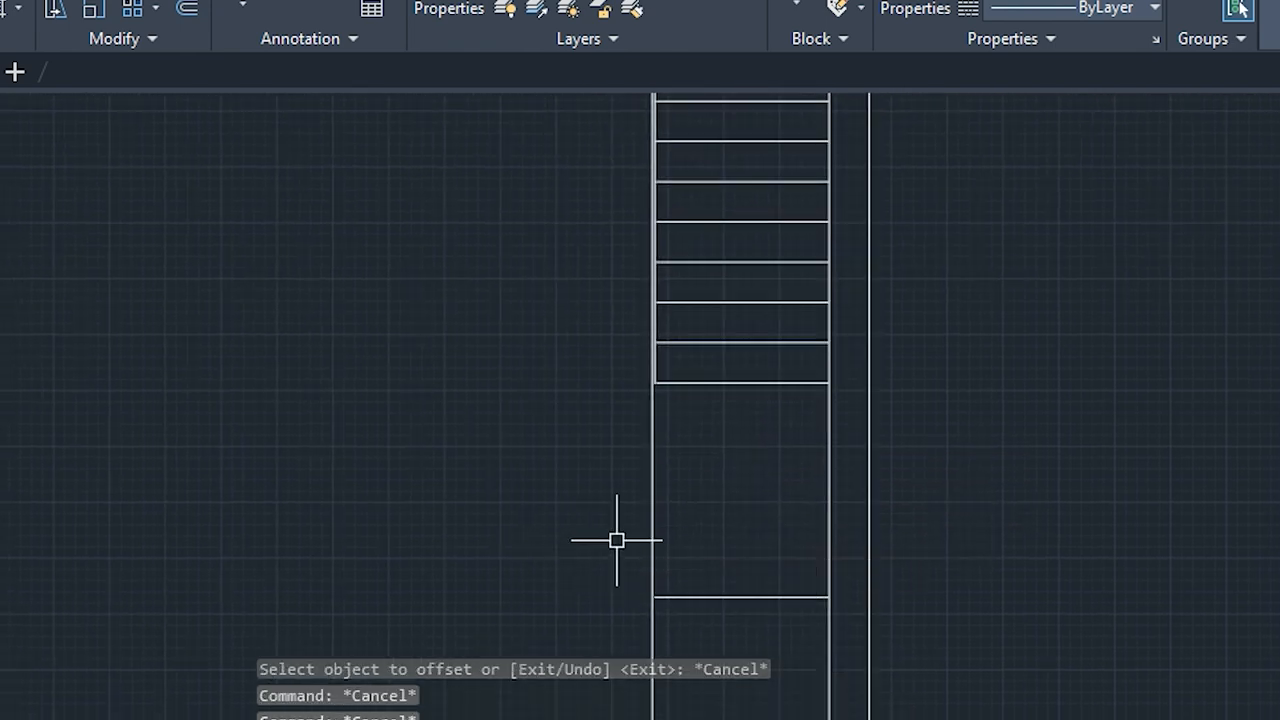
Delete the long vertical offset line running just left of the stair flight
scroll(648, 450, up, 2)
scroll(648, 452, up, 2)
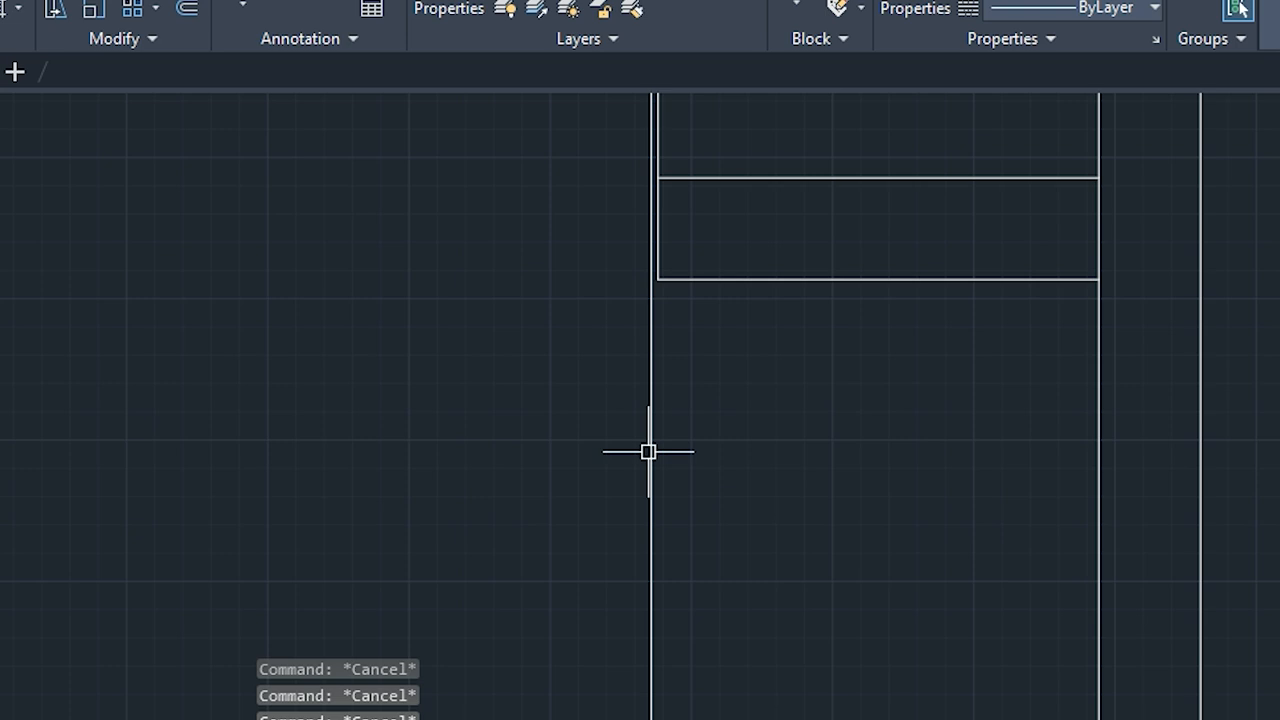
middle_drag(689, 520, 608, 382)
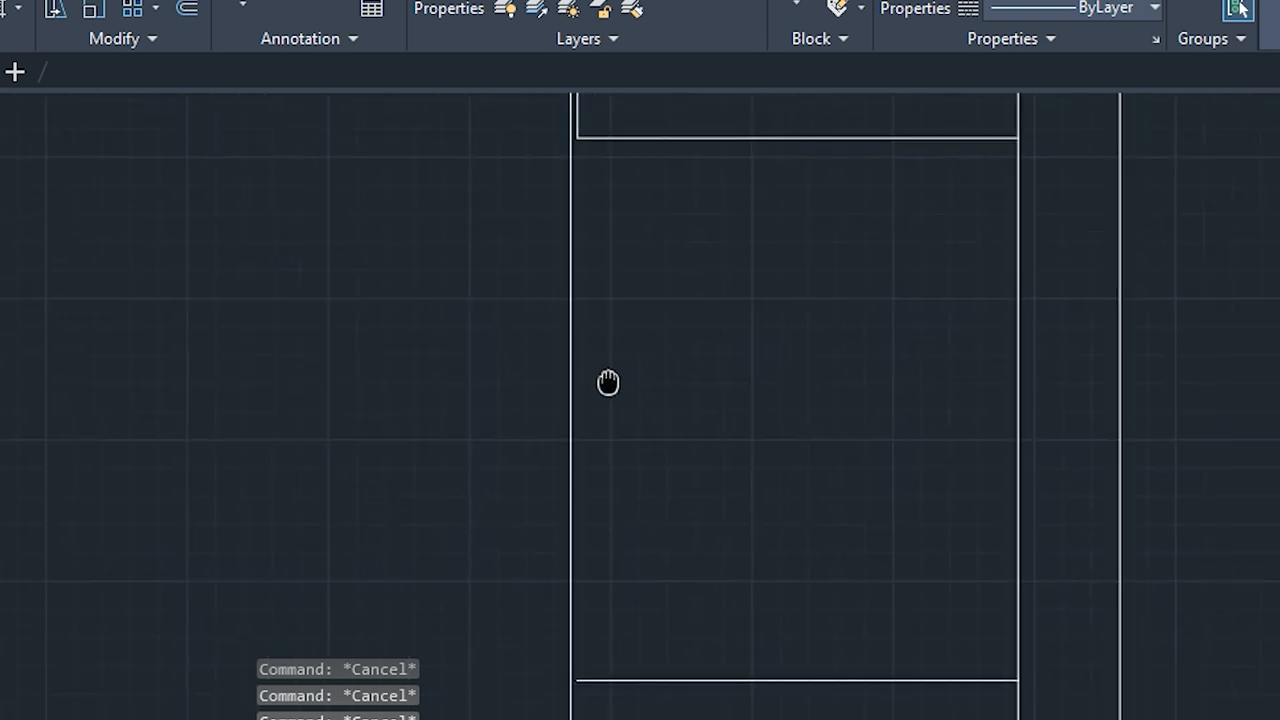
click(572, 539)
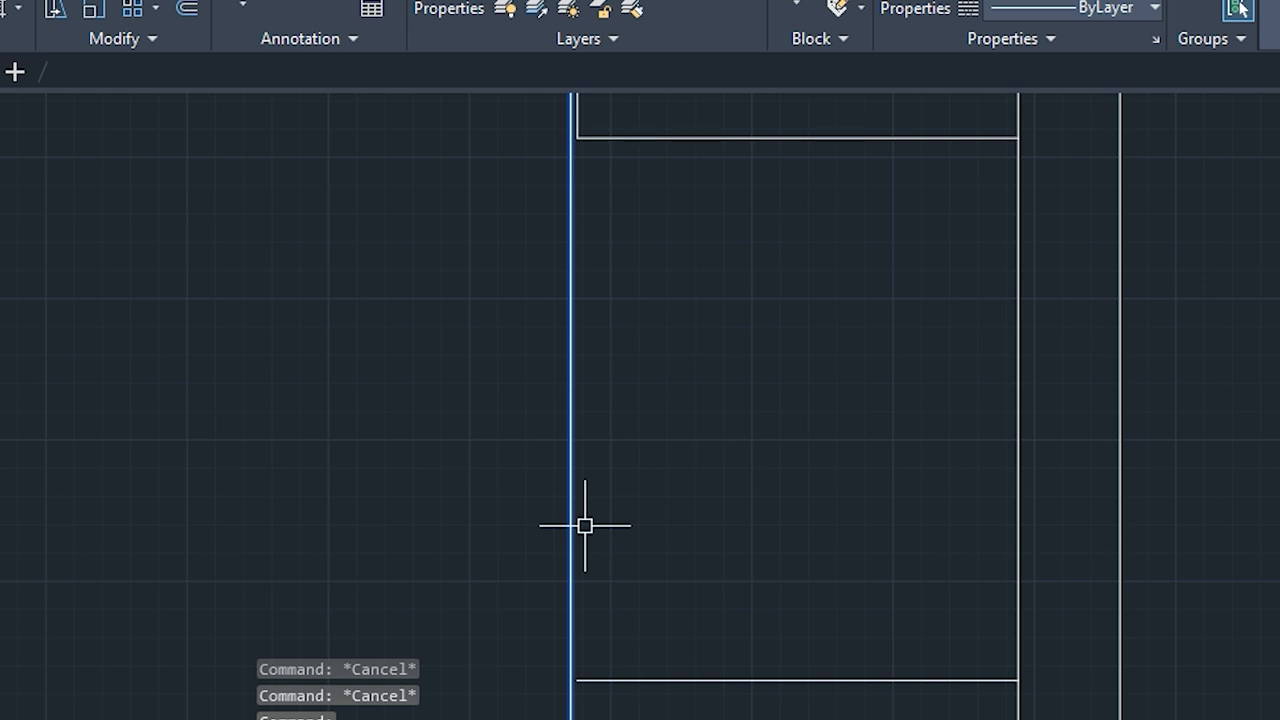
key(Delete)
Draw a vertical line from the left end of the lower landing's bottom edge up to the flight's lower left corner
mouse_move(709, 607)
middle_down()
mouse_move(714, 623)
mouse_move(726, 609)
mouse_move(705, 580)
middle_up()
key(l)
key(Return)
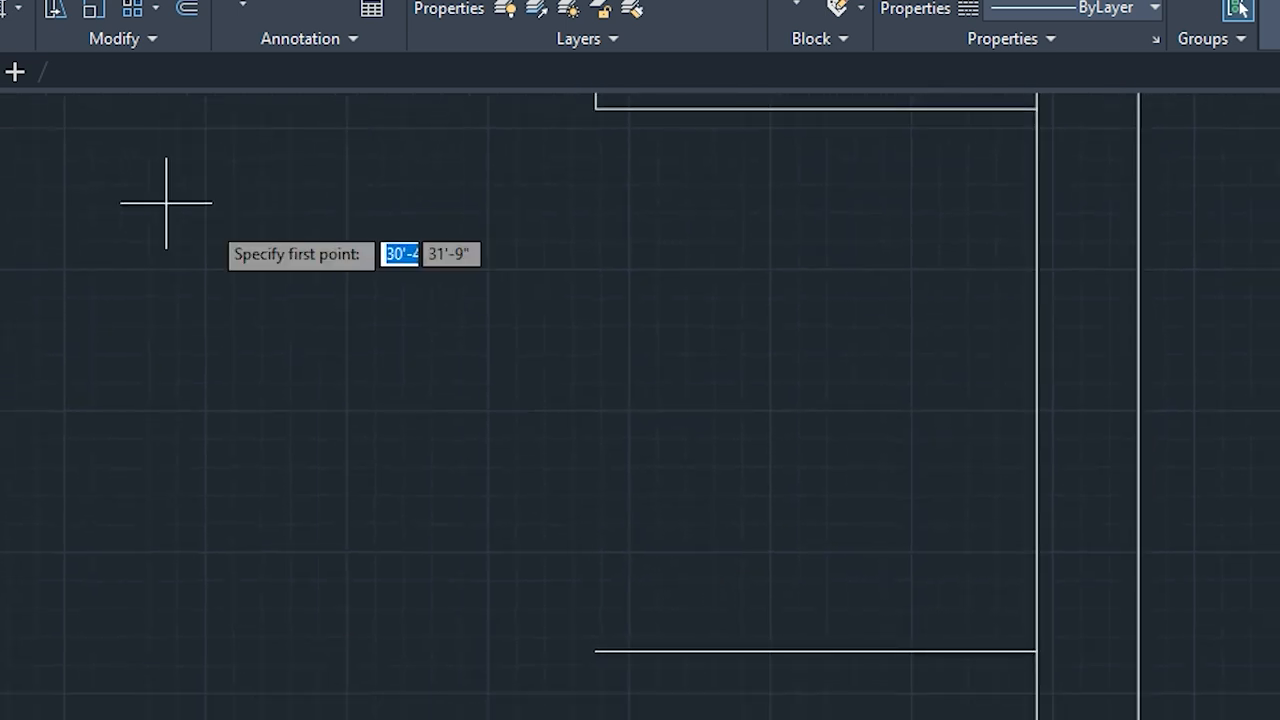
click(597, 651)
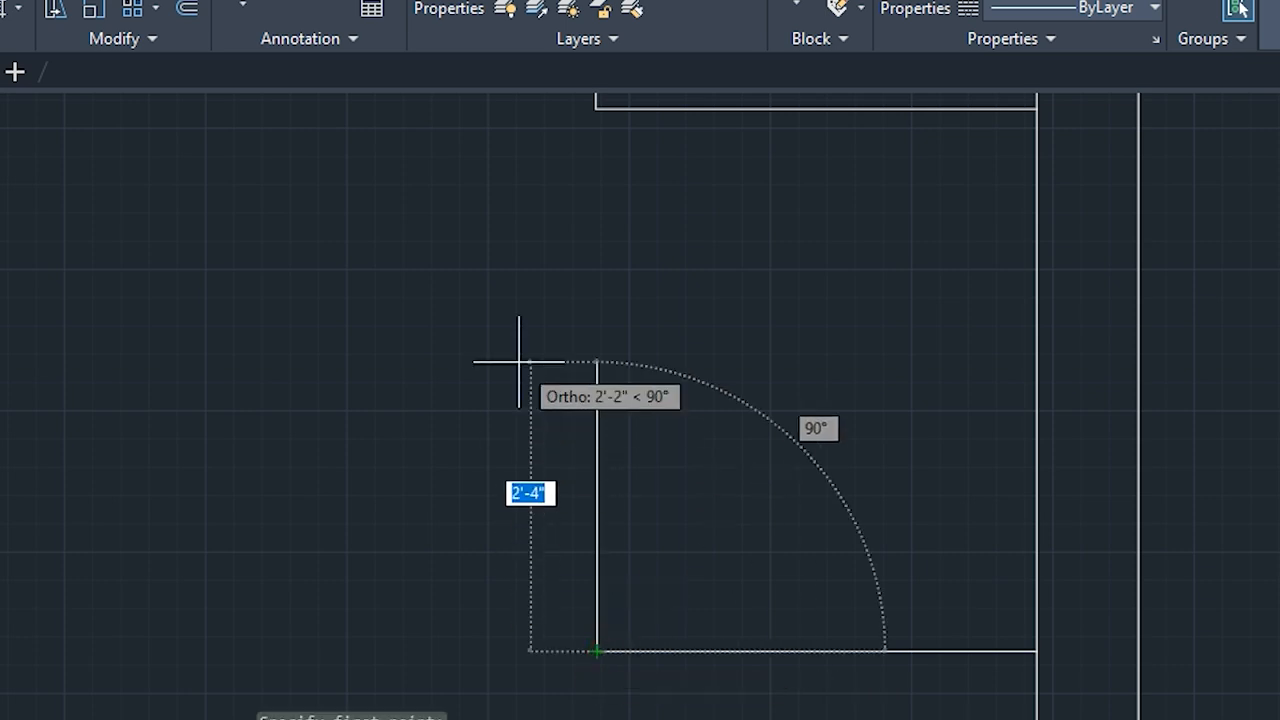
click(595, 106)
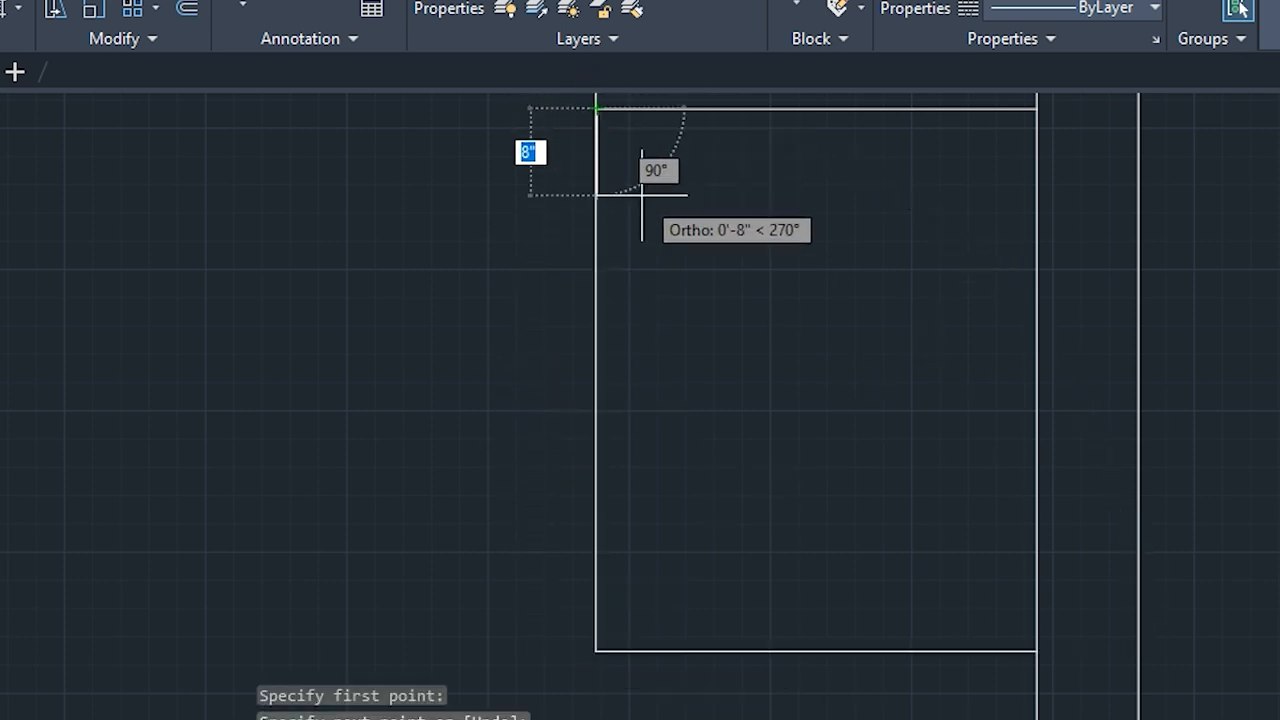
key(Escape)
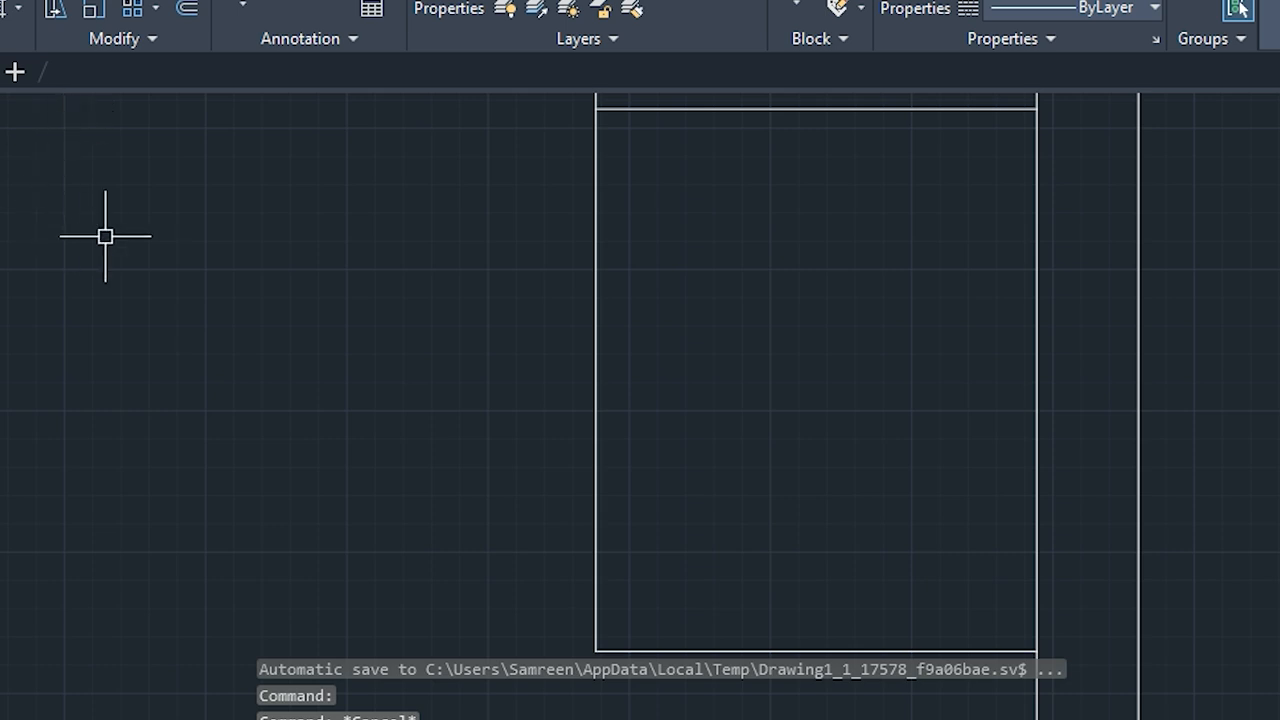
scroll(199, 287, down, 4)
mouse_move(251, 320)
middle_down()
mouse_move(686, 477)
mouse_move(685, 573)
middle_up()
key(Escape)
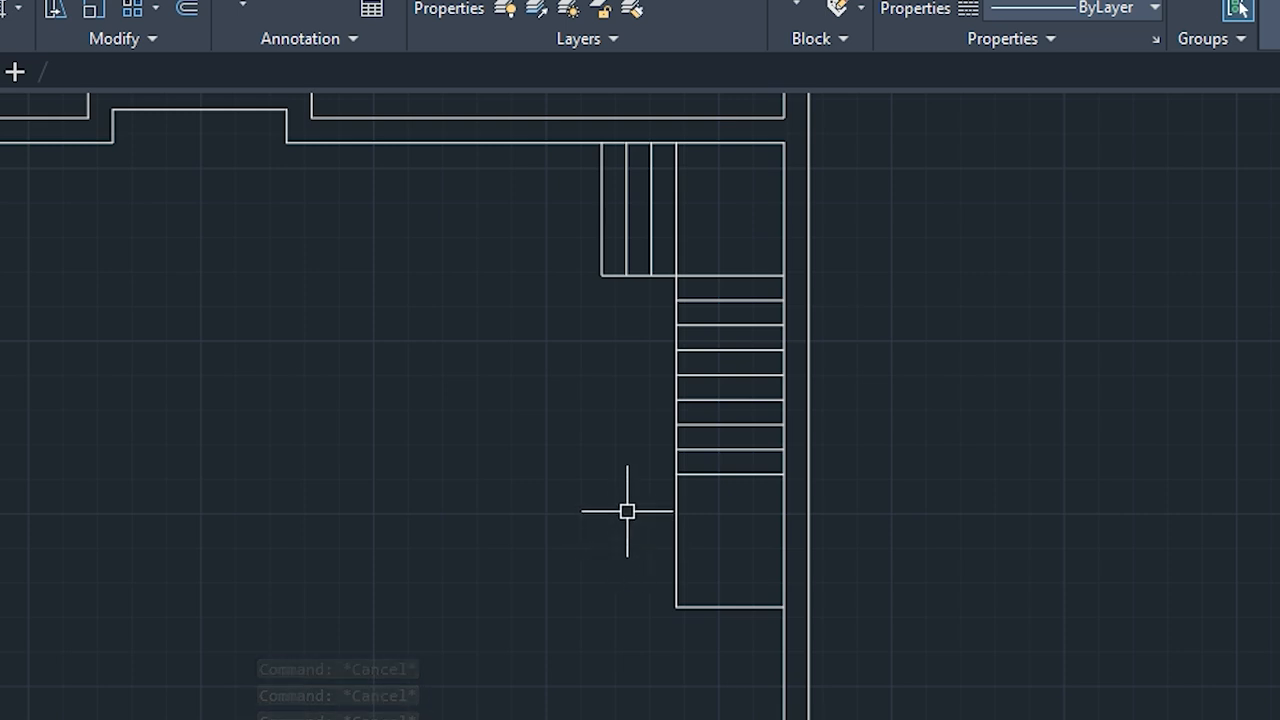
scroll(615, 511, up, 2)
scroll(612, 511, down, 2)
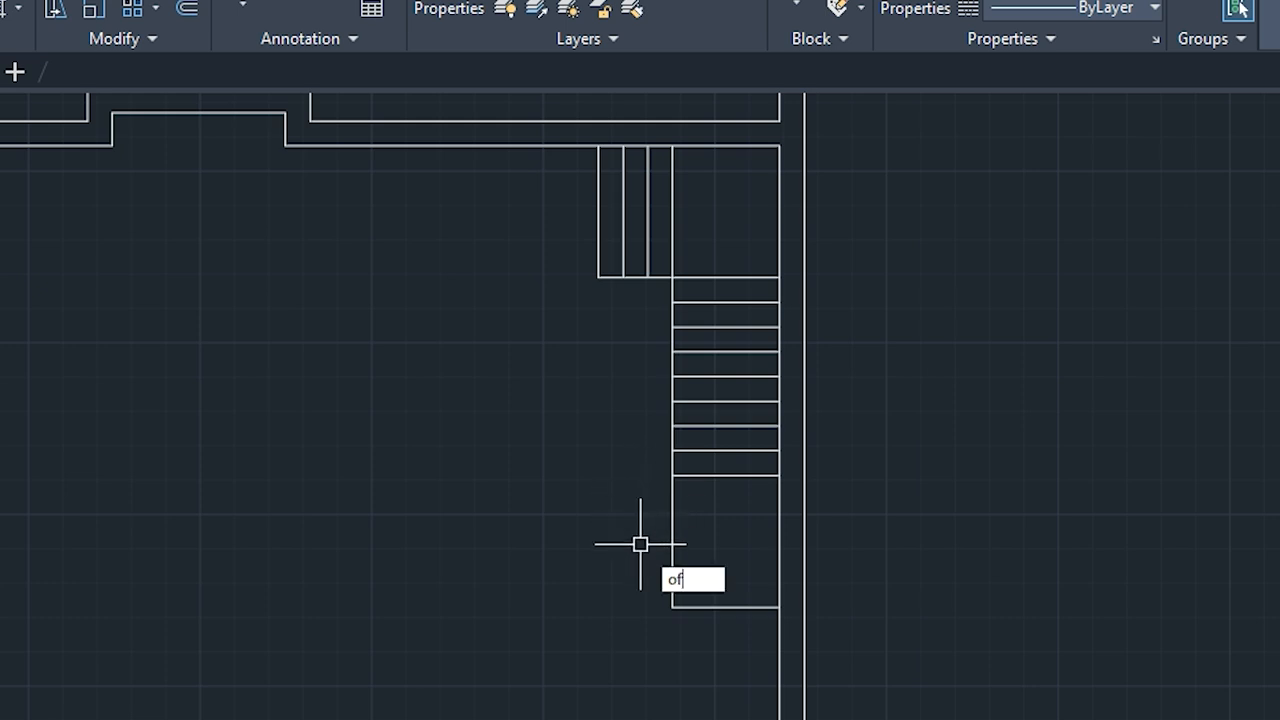
key(Return)
scroll(666, 551, up, 2)
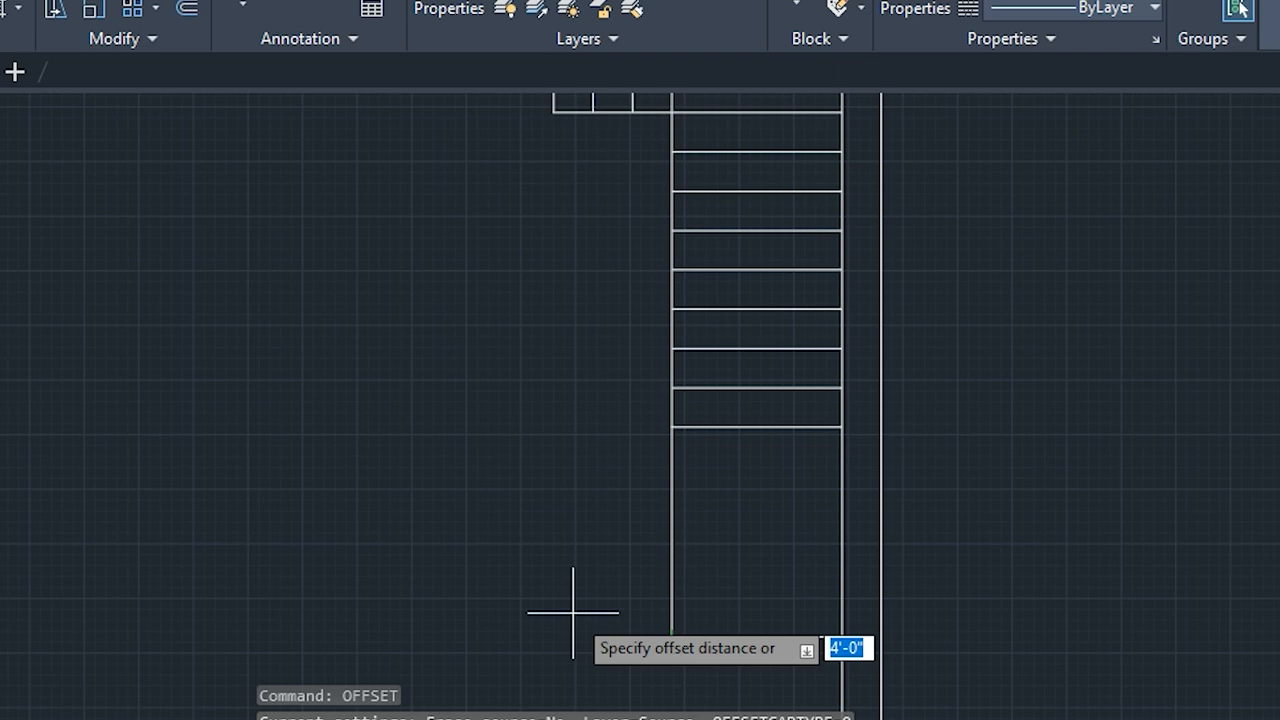
key(Return)
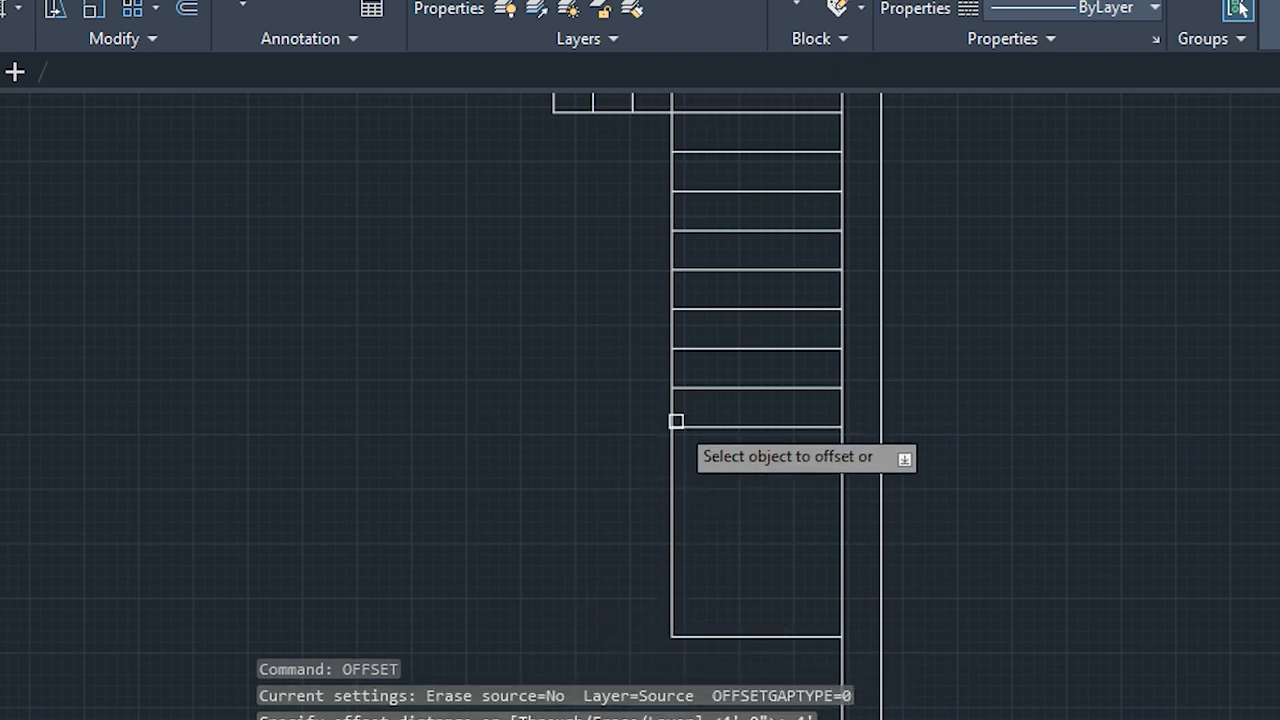
click(689, 637)
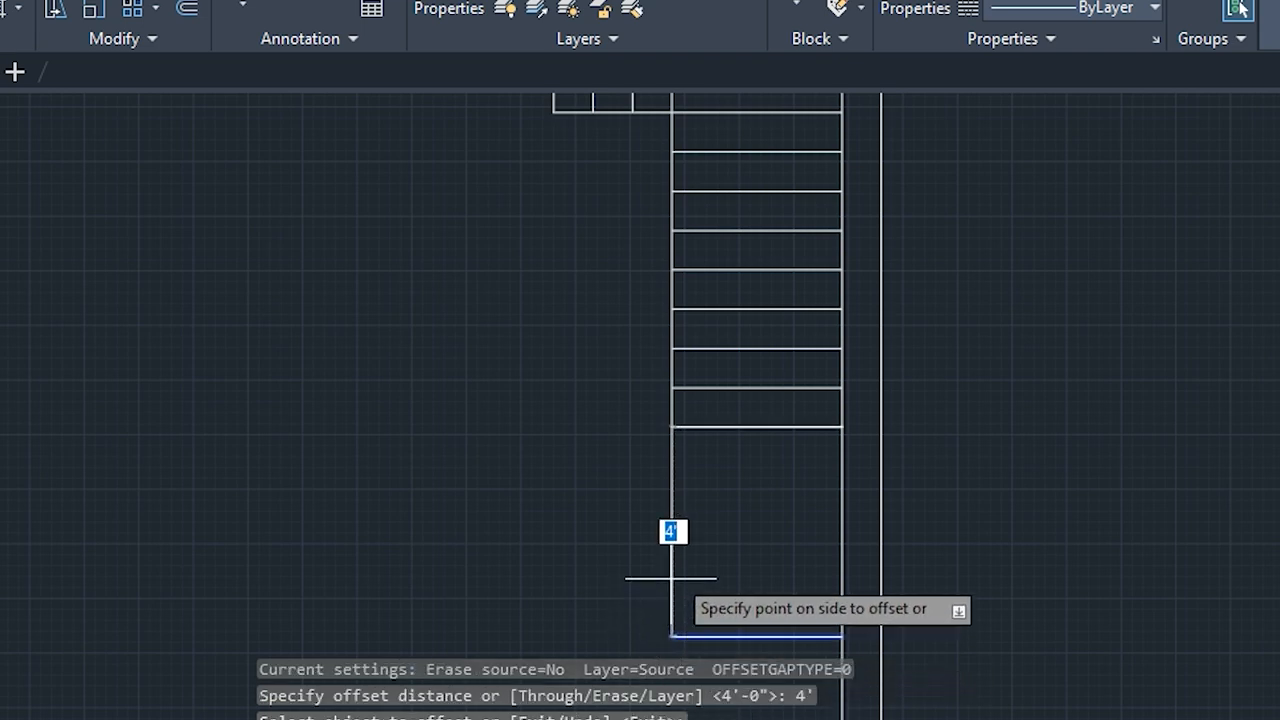
key(Escape)
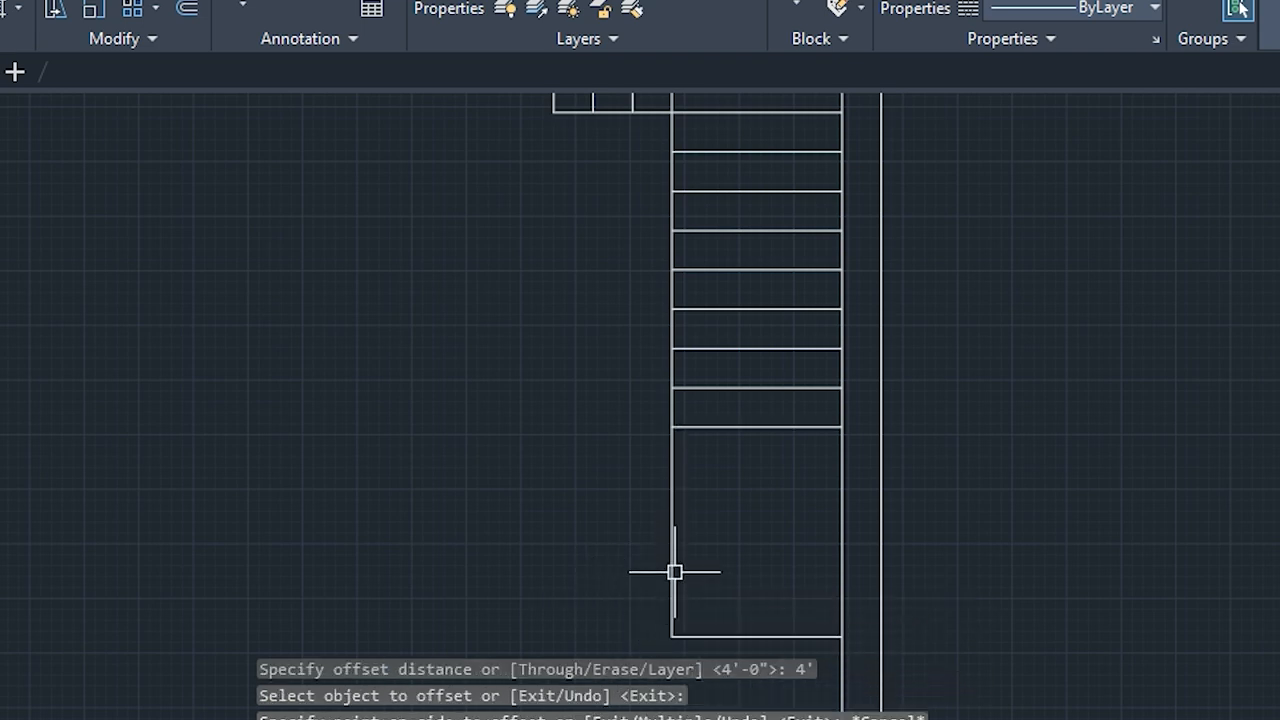
key(Escape)
key(Escape)
key(Escape)
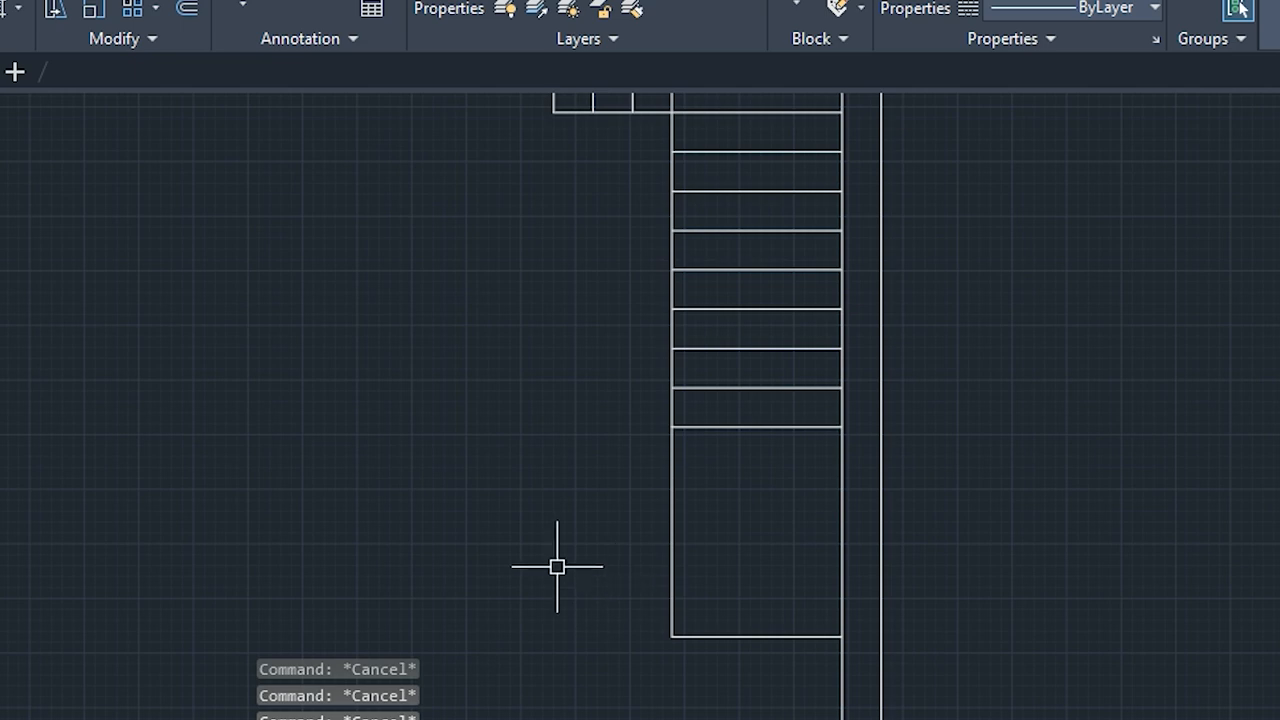
Offset the lower landing's left edge leftward three times at 9" intervals to create tread lines
key(Return)
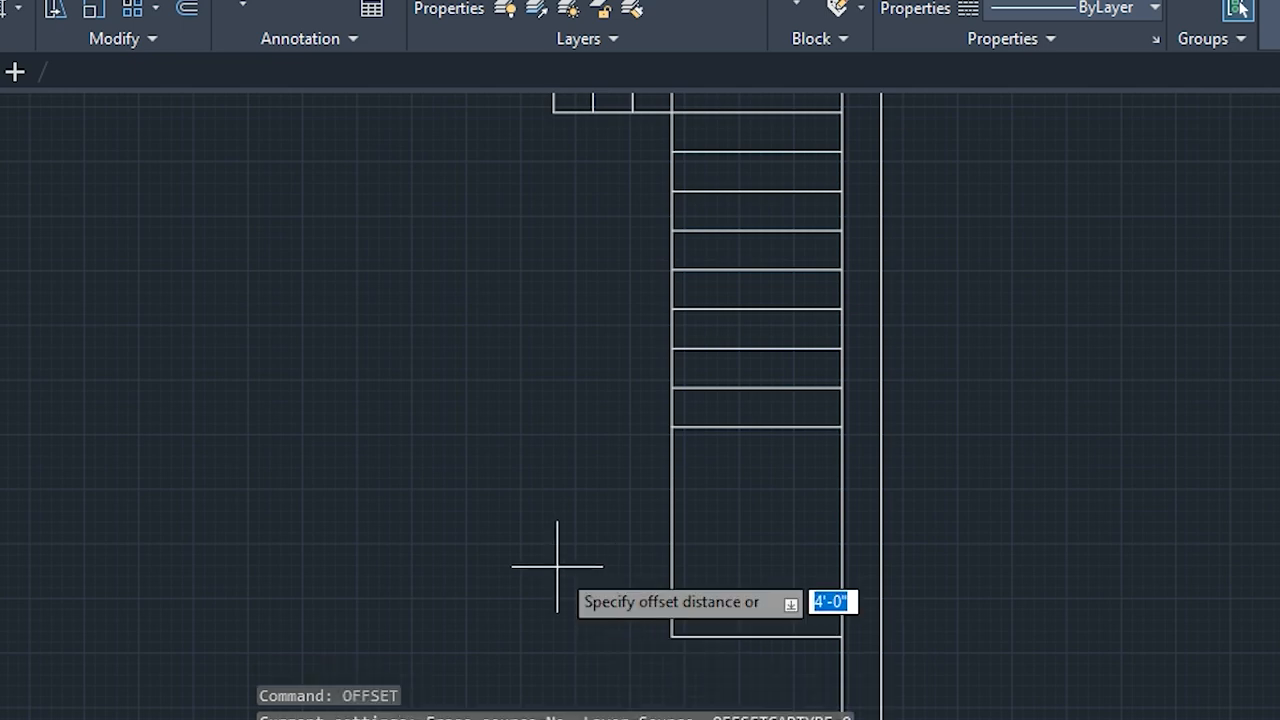
key(Return)
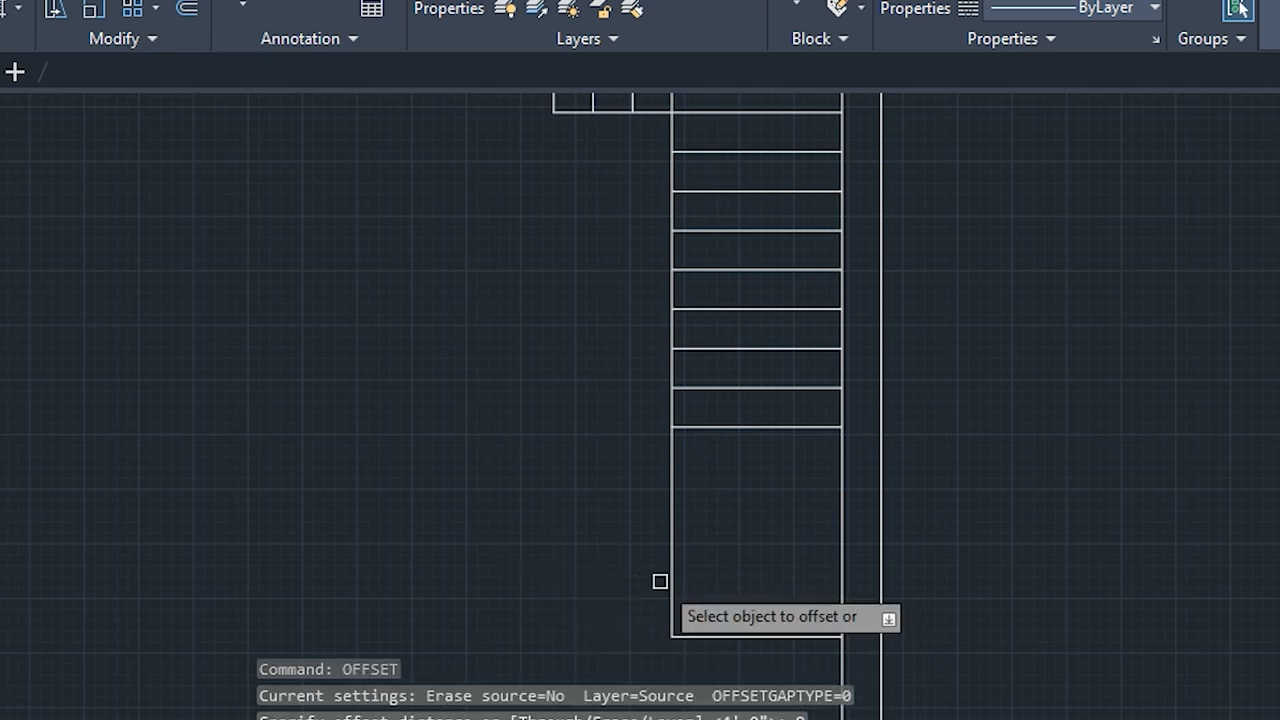
click(665, 582)
click(648, 595)
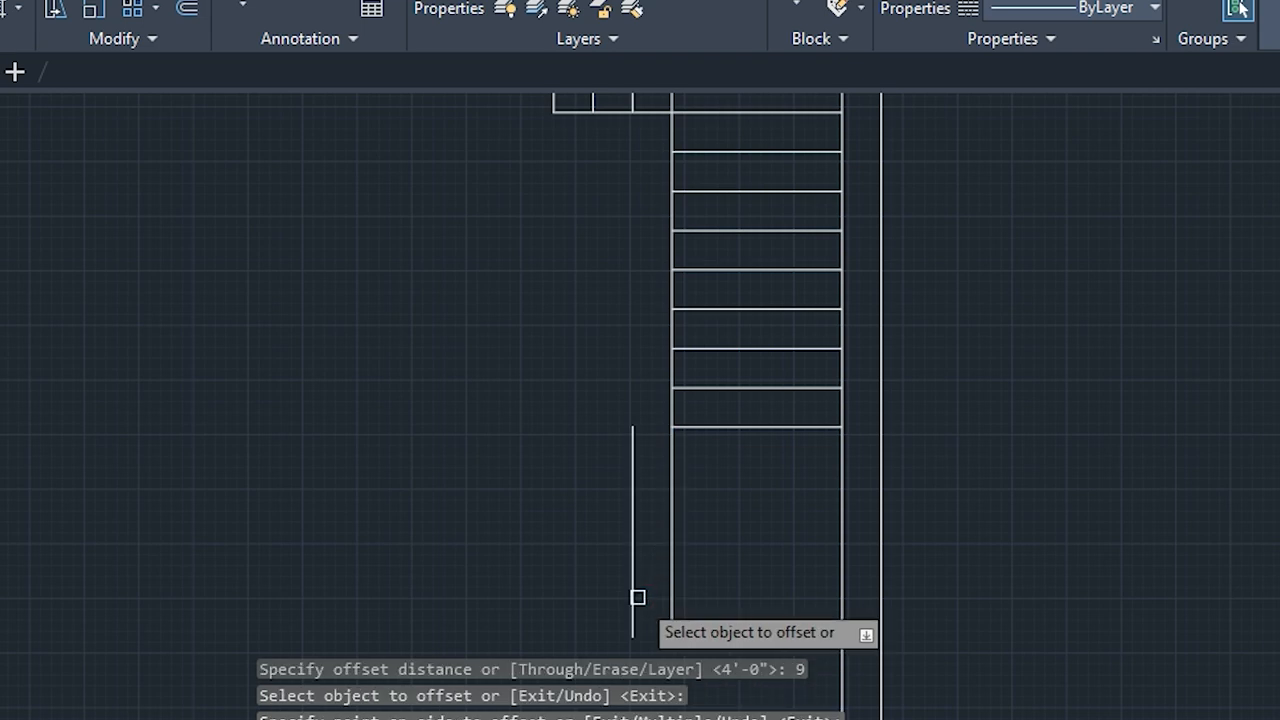
click(633, 600)
click(612, 600)
click(593, 603)
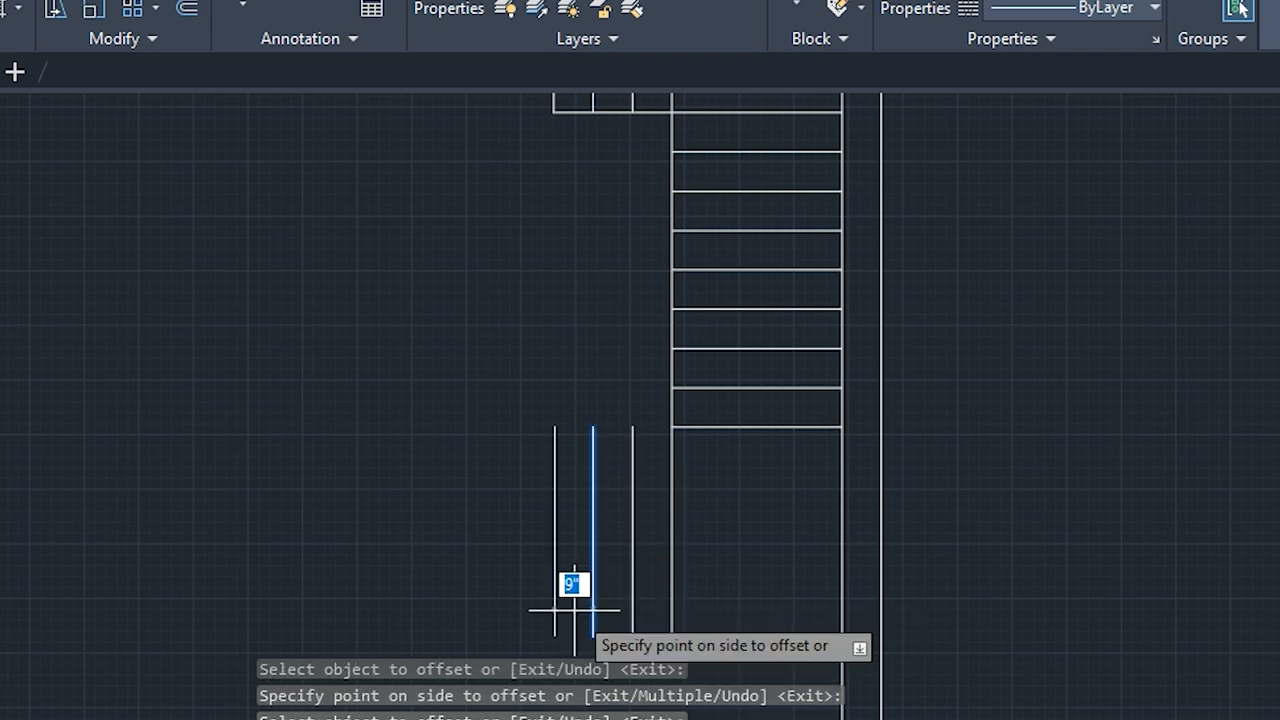
click(571, 610)
middle_drag(523, 617, 535, 548)
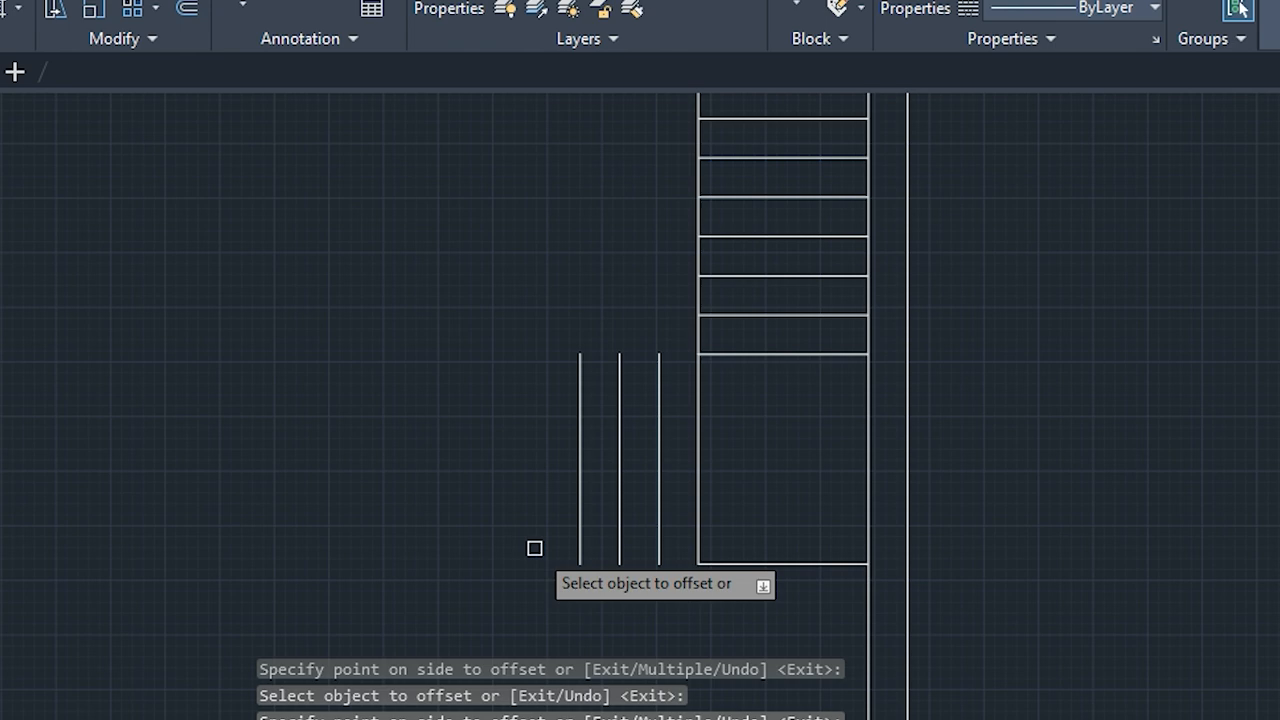
key(Escape)
key(Escape)
key(Escape)
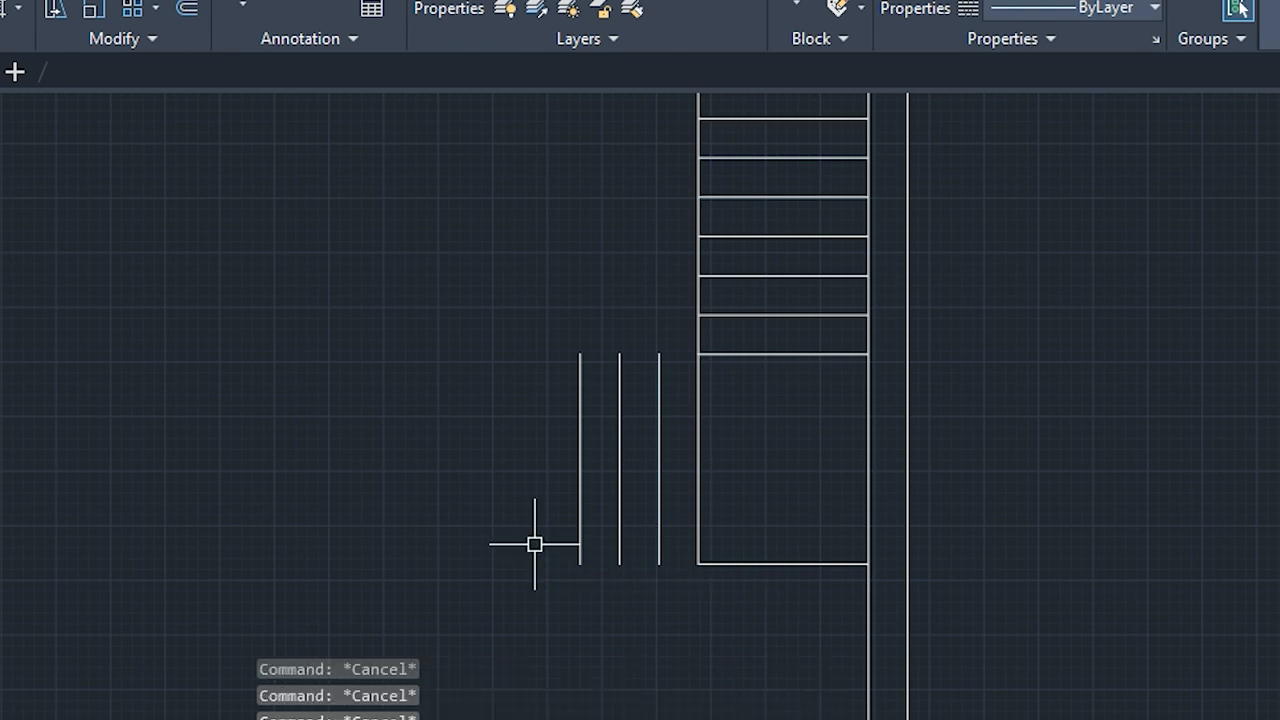
Extend the lower landing's top and bottom edges leftward to the outermost of the three tread lines
middle_drag(575, 512, 553, 591)
text(ex)
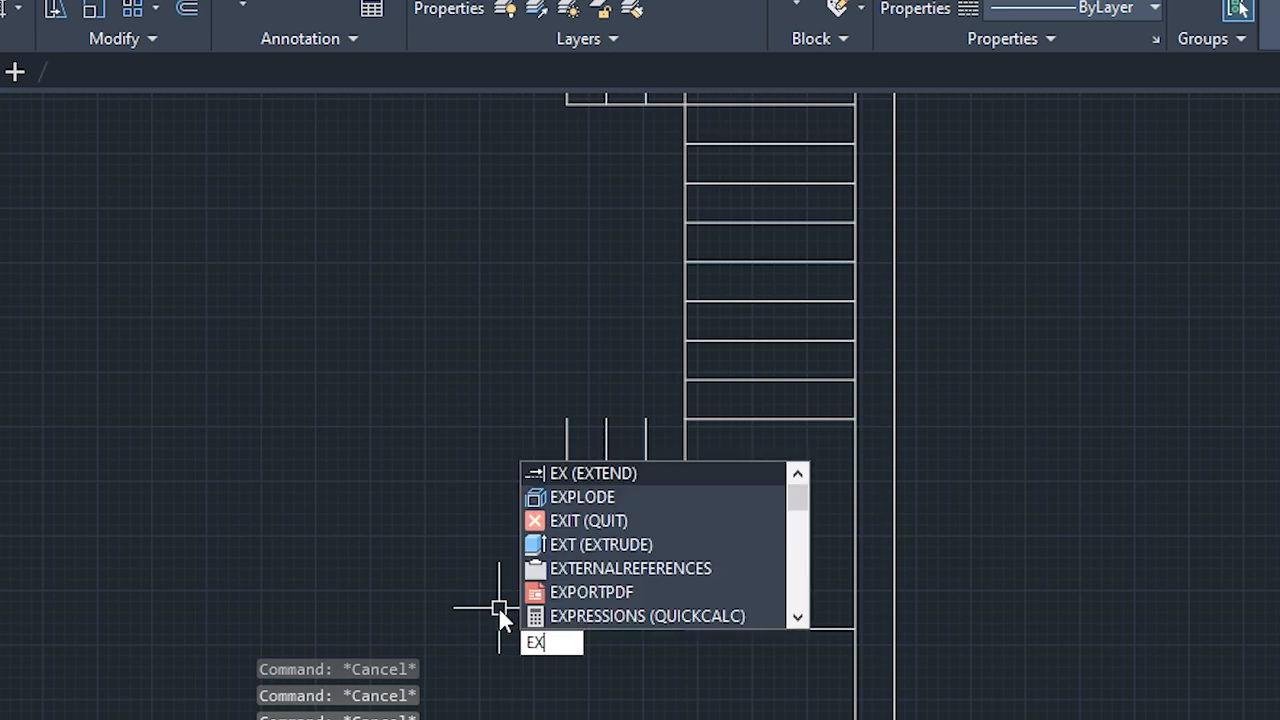
key(Return)
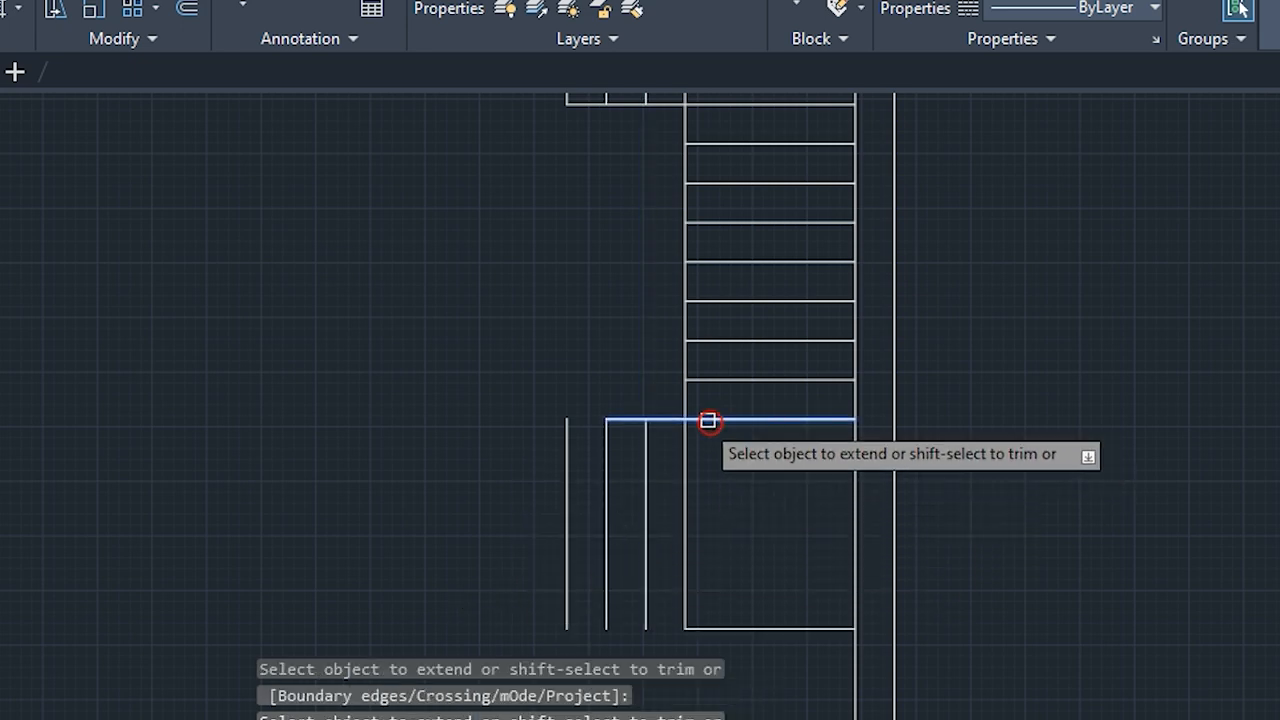
click(706, 420)
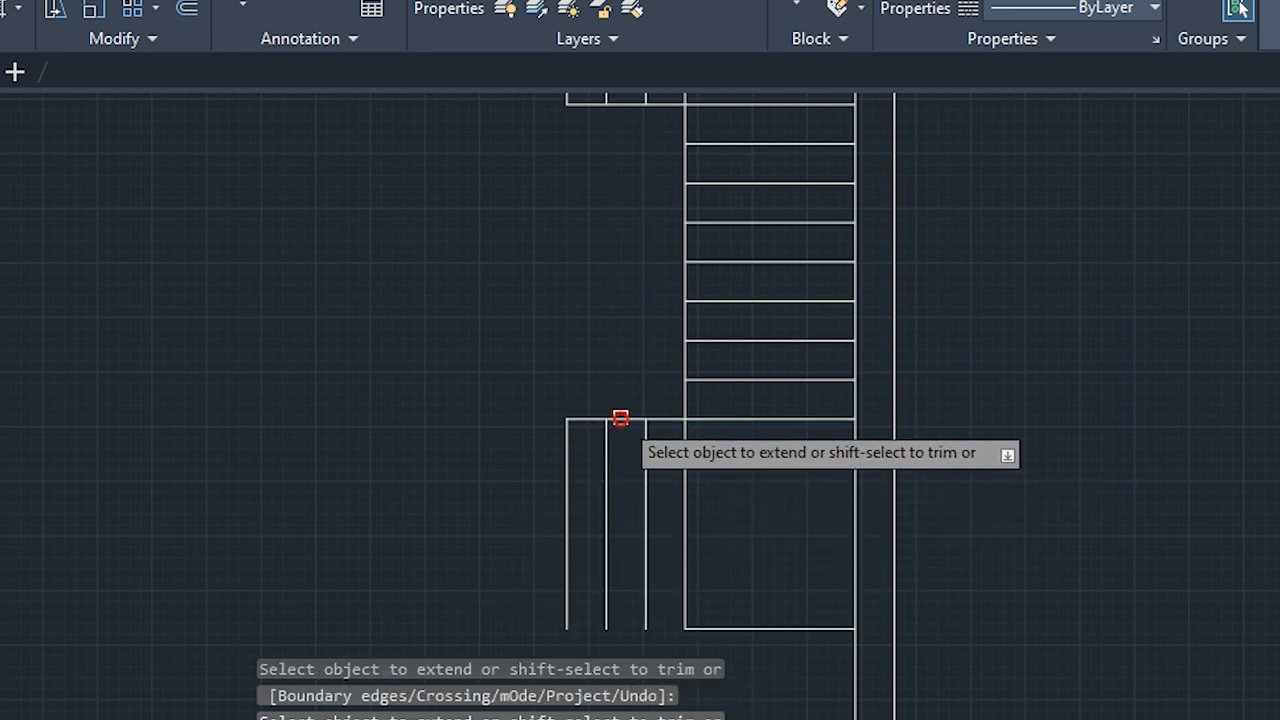
click(620, 419)
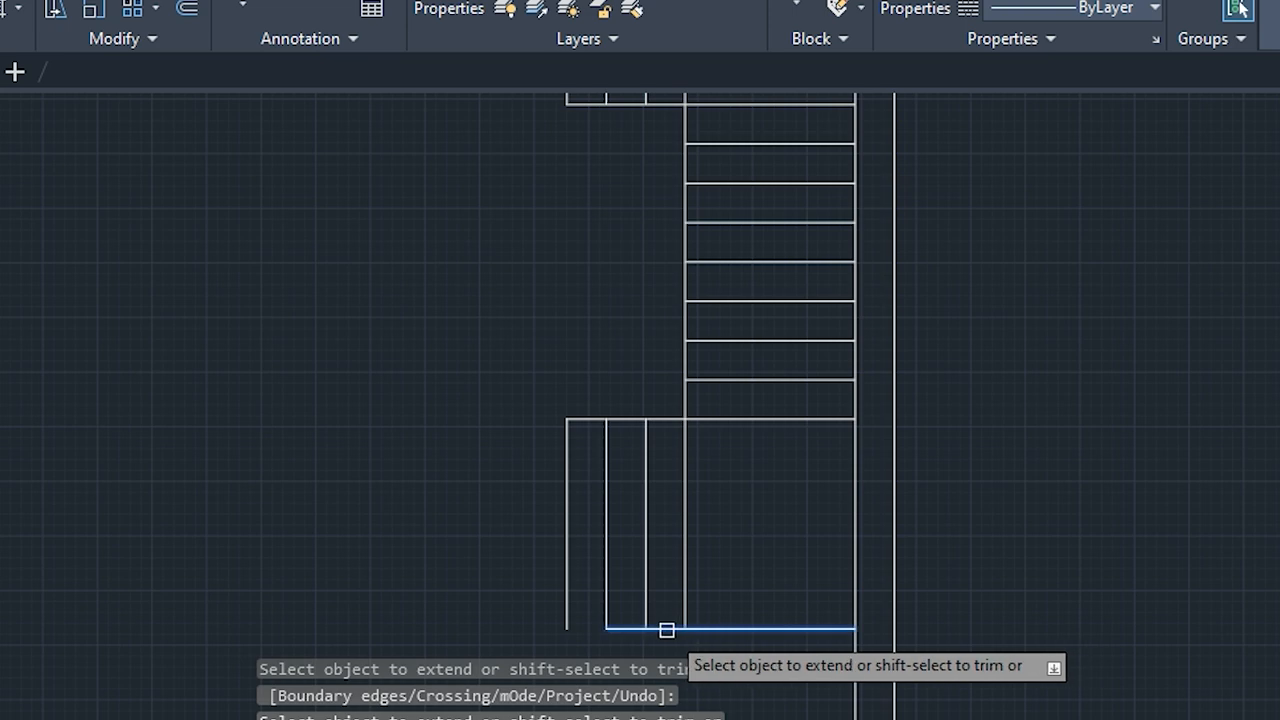
click(608, 630)
click(622, 630)
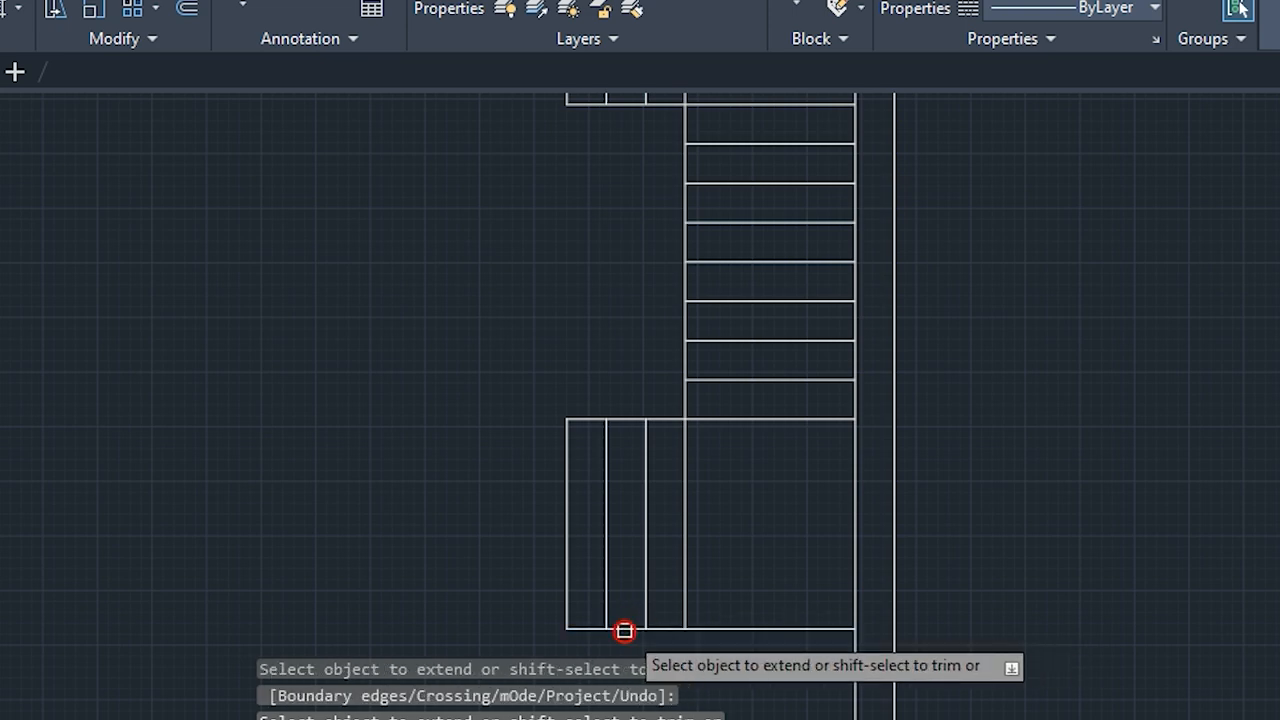
key(Escape)
key(Escape)
key(Escape)
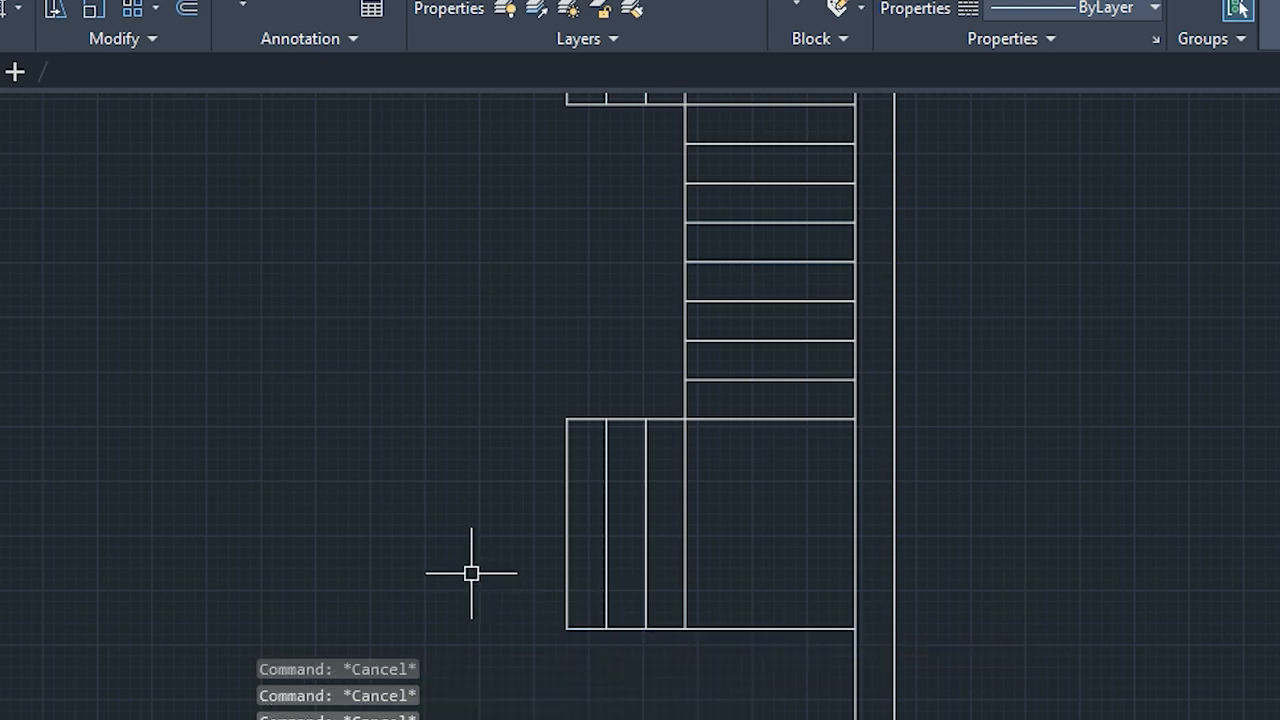
Draw a diagonal polyline across the upper landing from its lower left corner to the inner wall corner at its upper right
scroll(471, 571, down, 4)
middle_drag(471, 571, 525, 515)
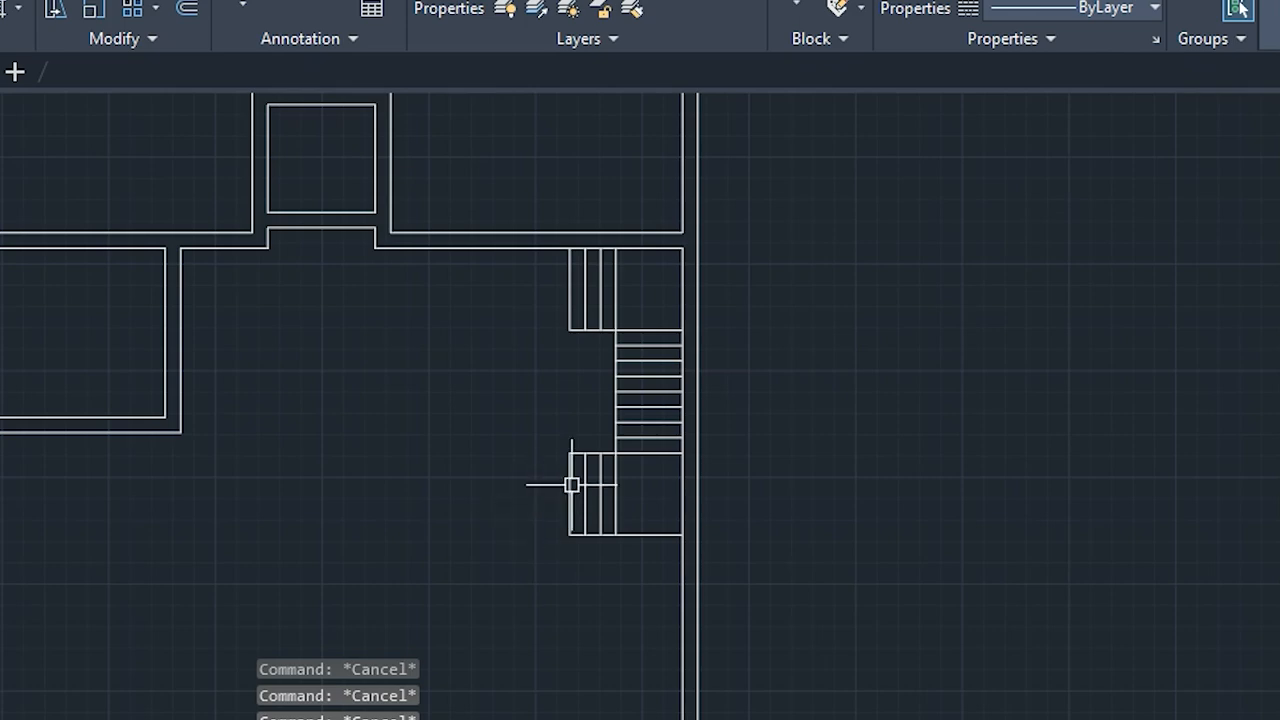
scroll(635, 517, up, 2)
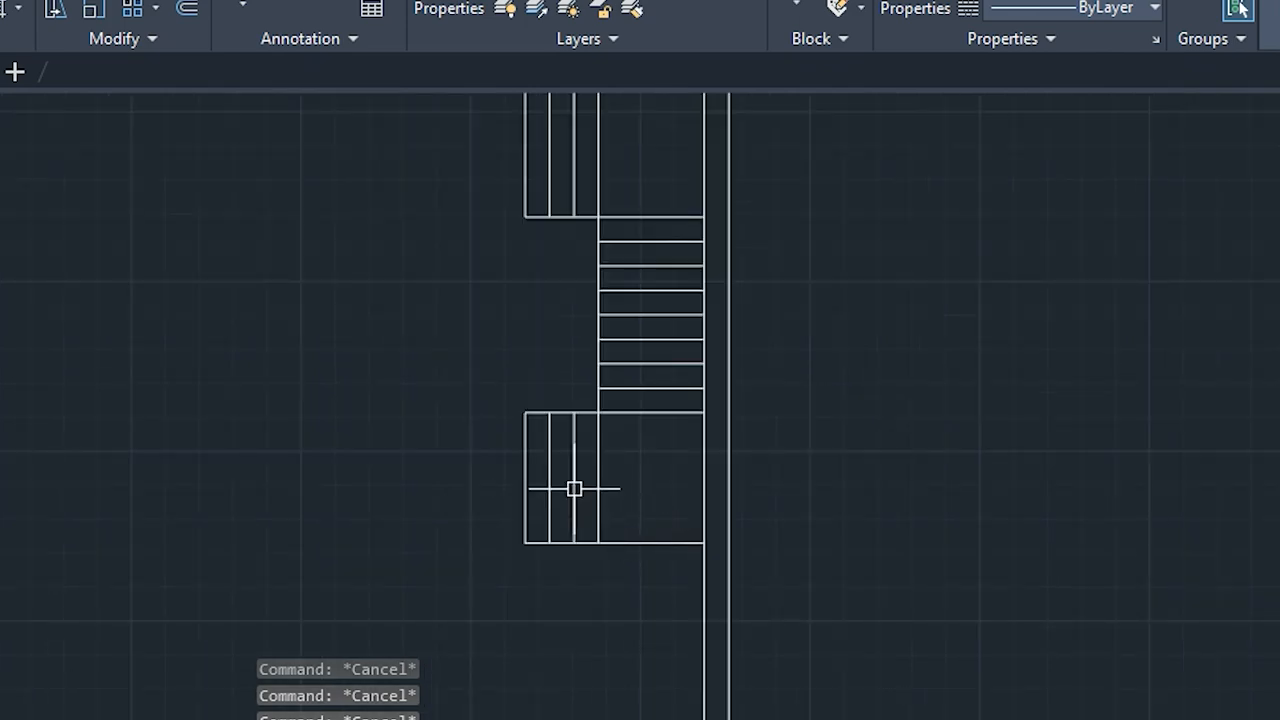
mouse_move(512, 462)
middle_down()
mouse_move(434, 537)
mouse_move(424, 599)
mouse_move(441, 590)
middle_up()
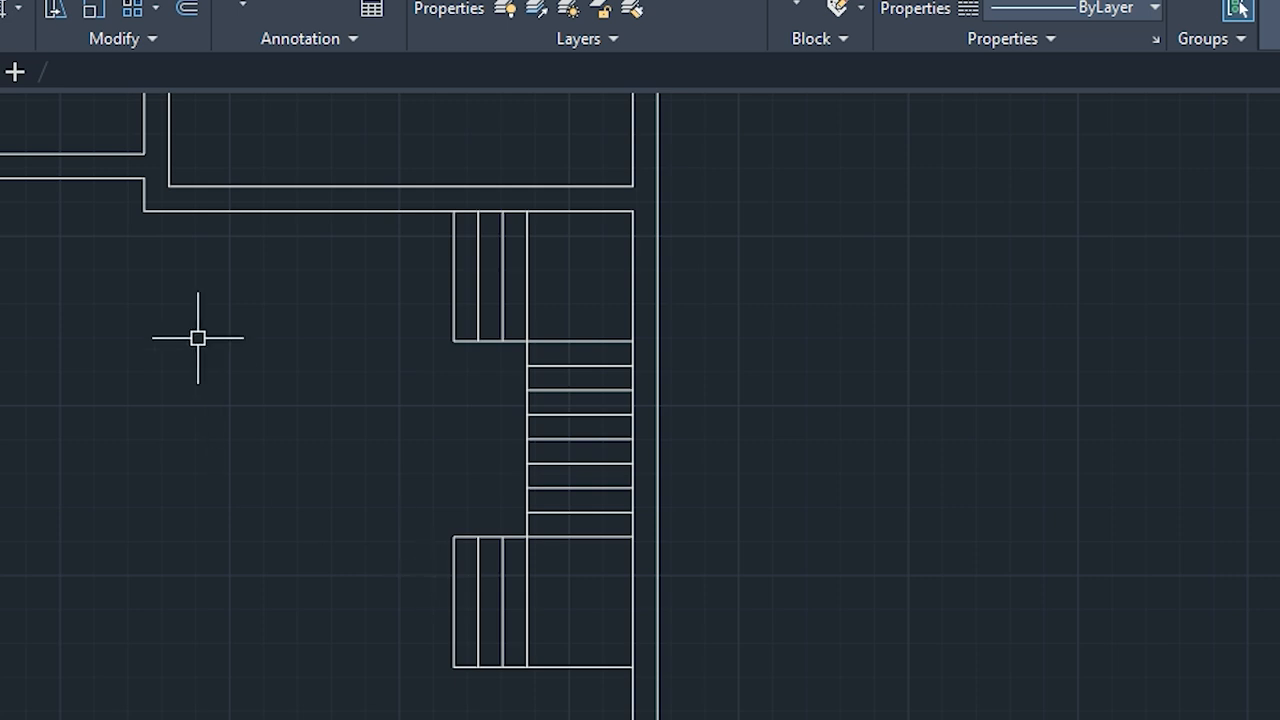
click(527, 341)
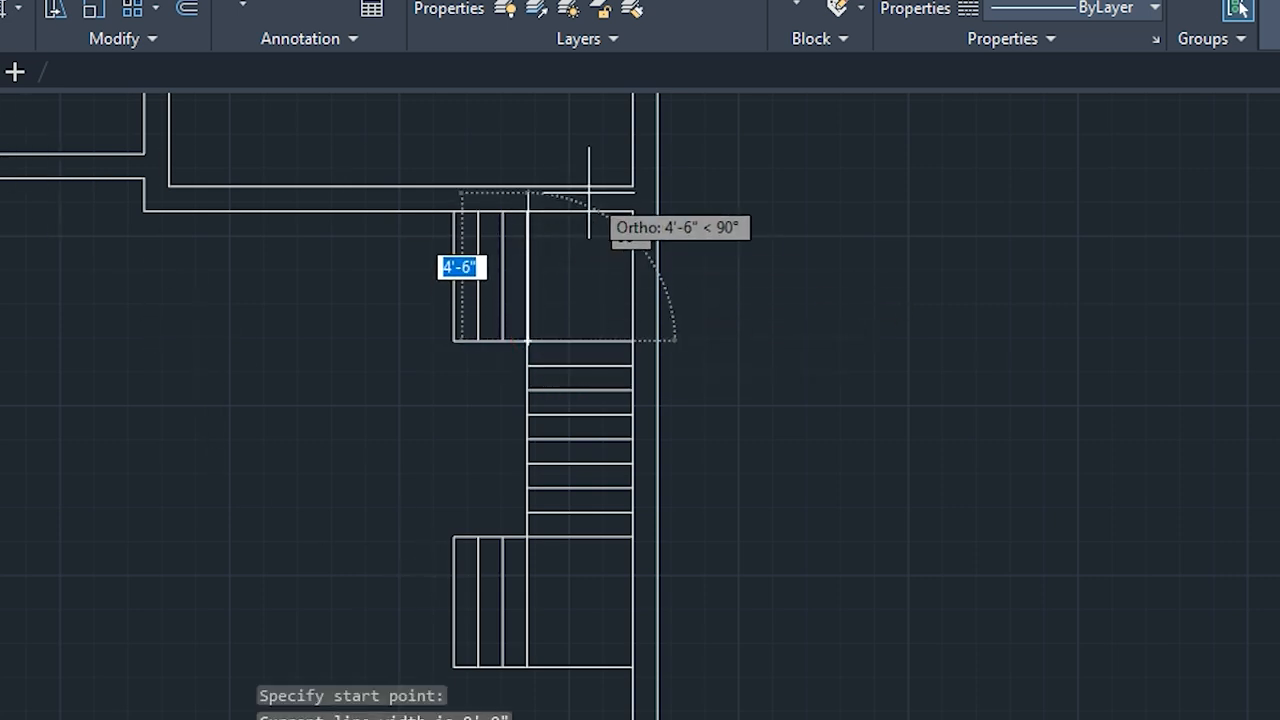
scroll(633, 211, up, 4)
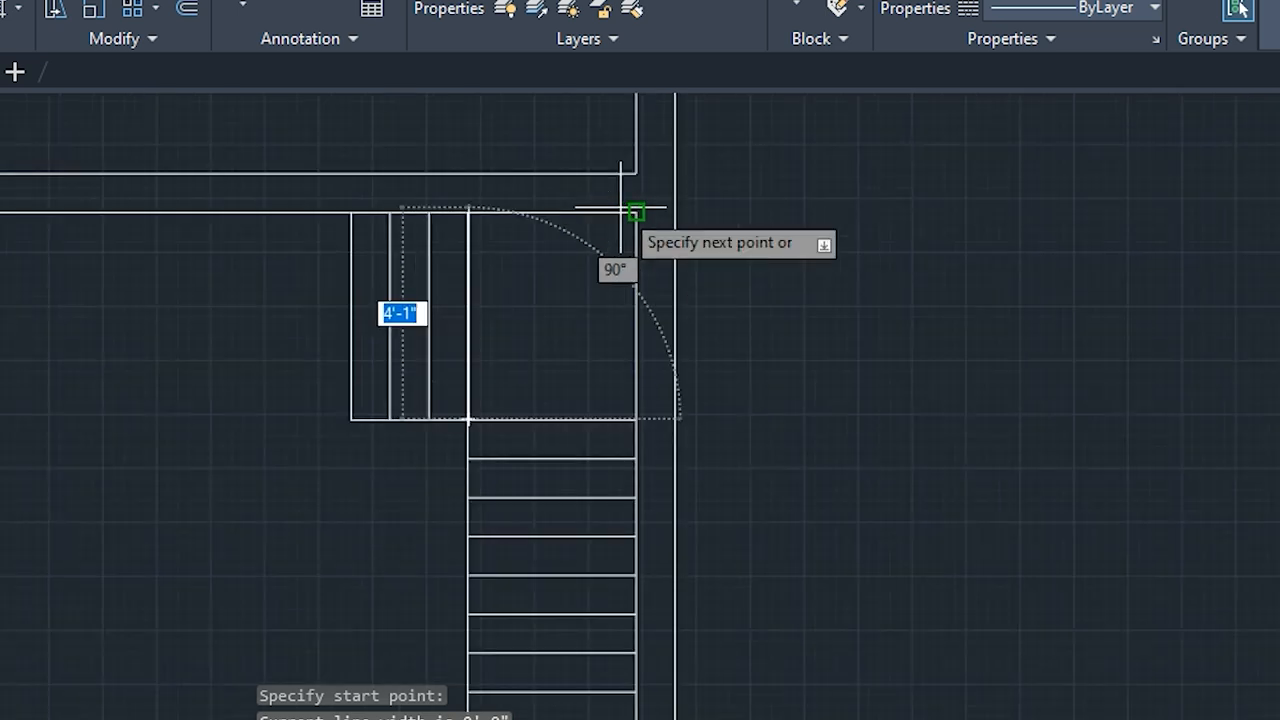
click(641, 214)
scroll(641, 214, down, 4)
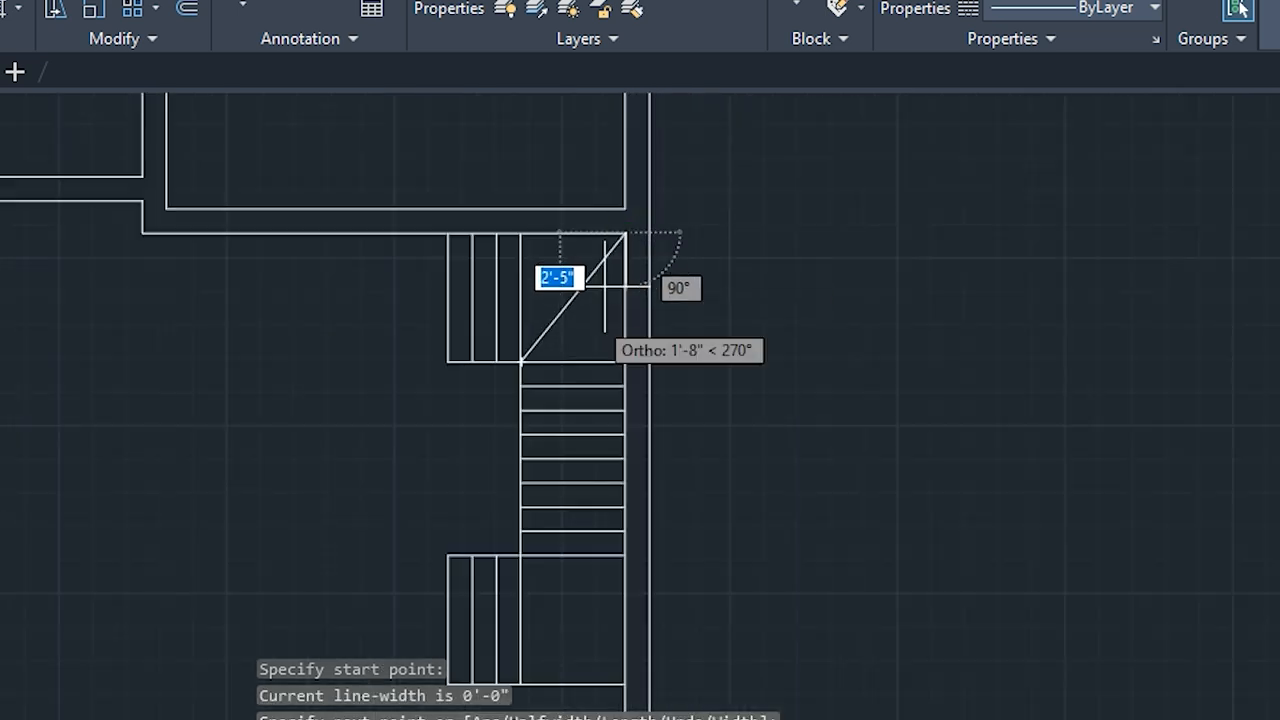
key(Escape)
key(Escape)
key(Escape)
key(Escape)
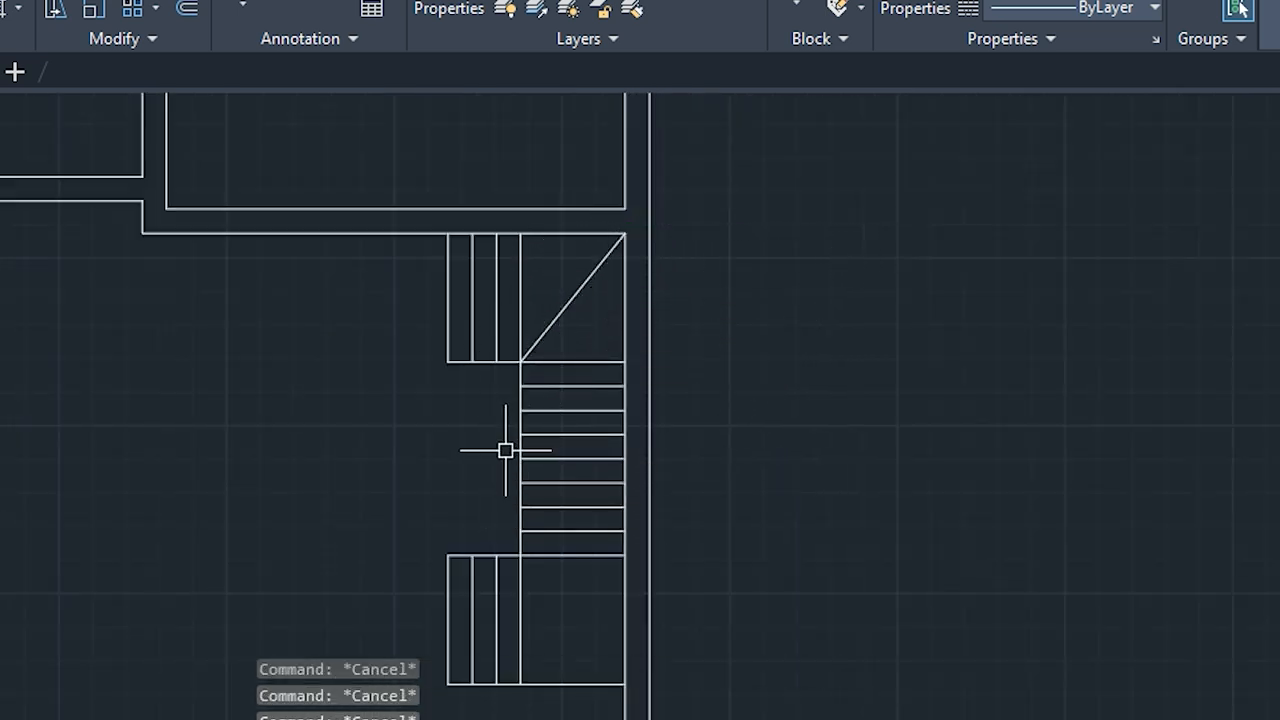
Draw a diagonal polyline across the lower landing from its upper left corner to its lower right corner at the wall
mouse_move(506, 449)
middle_down()
mouse_move(509, 354)
mouse_move(534, 326)
middle_up()
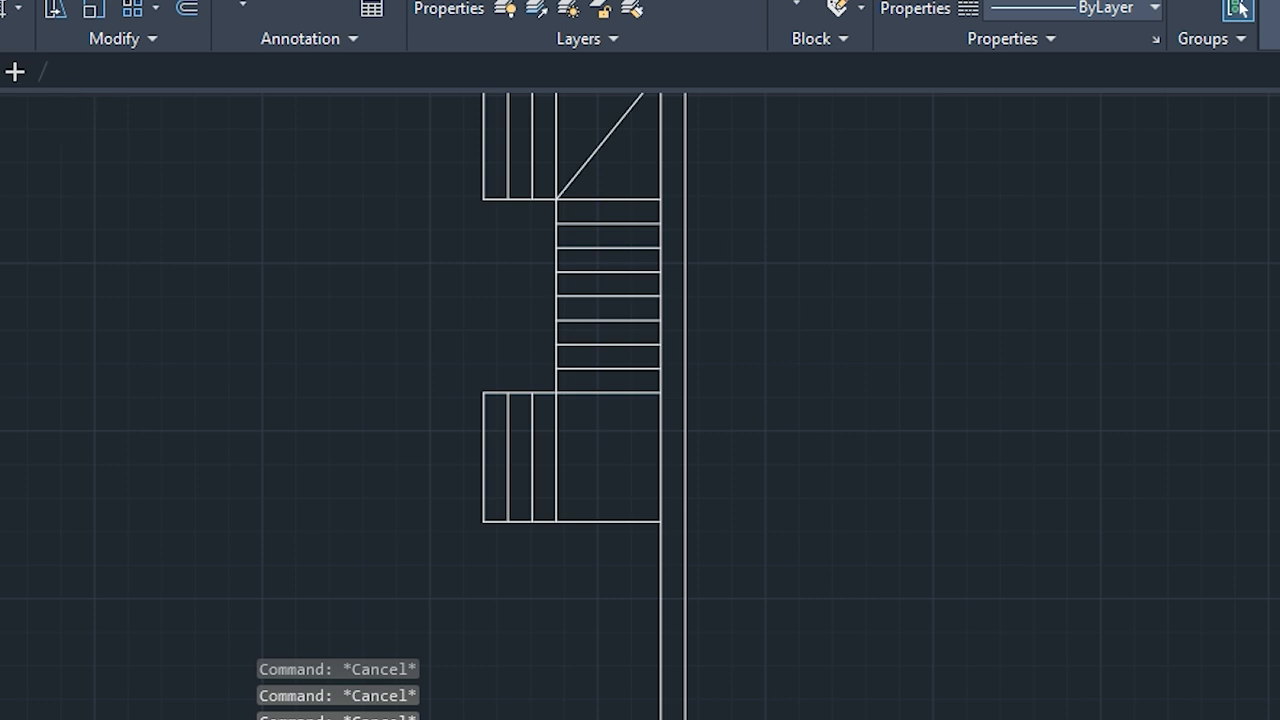
text(pl)
key(Return)
scroll(489, 413, up, 2)
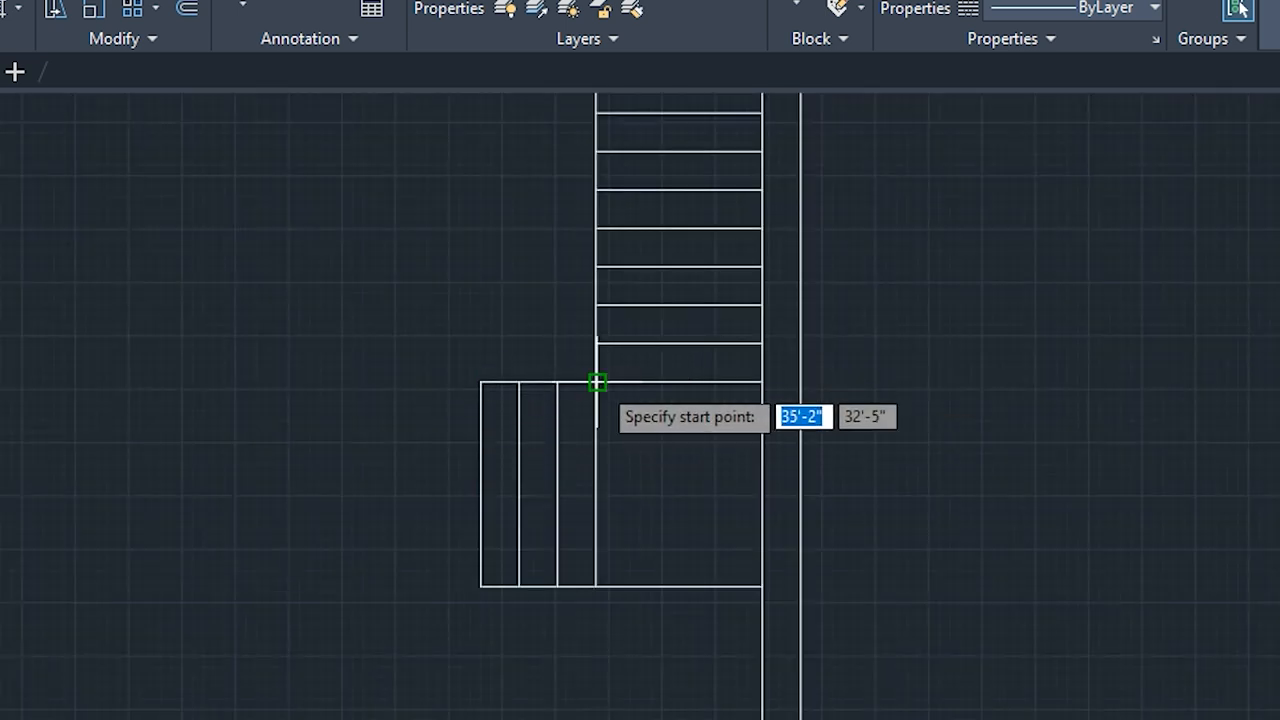
click(597, 382)
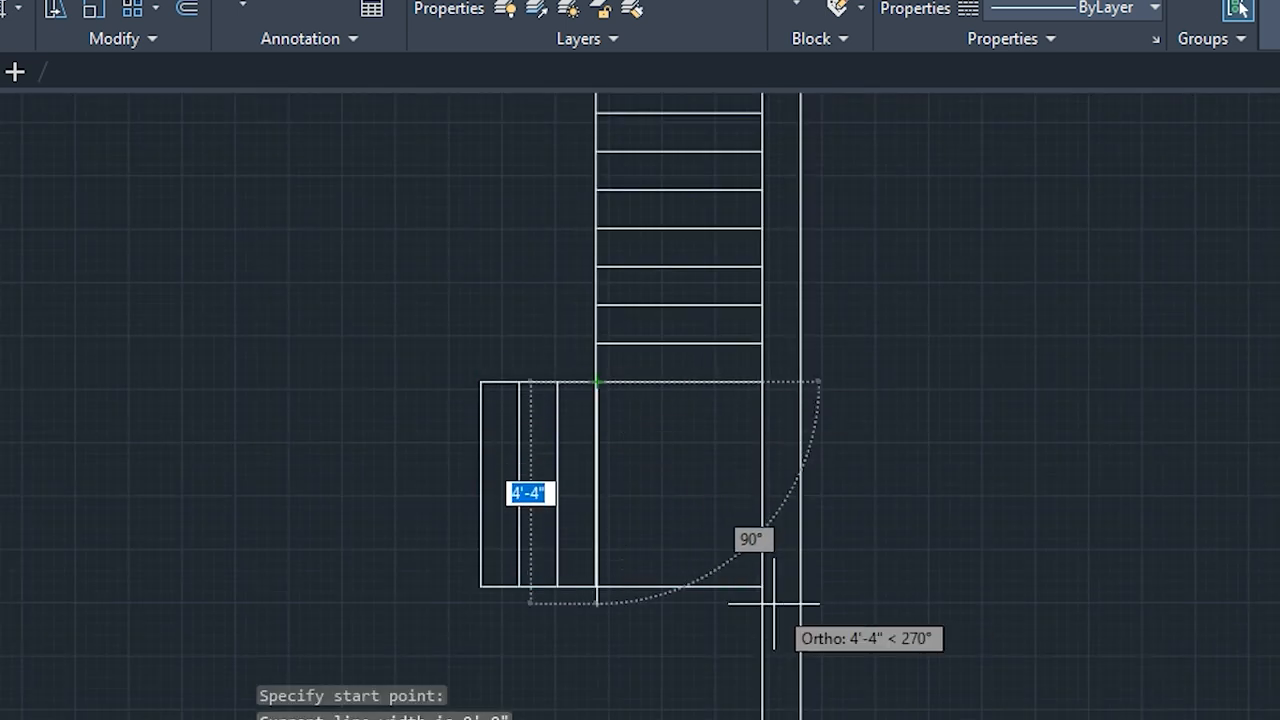
click(763, 586)
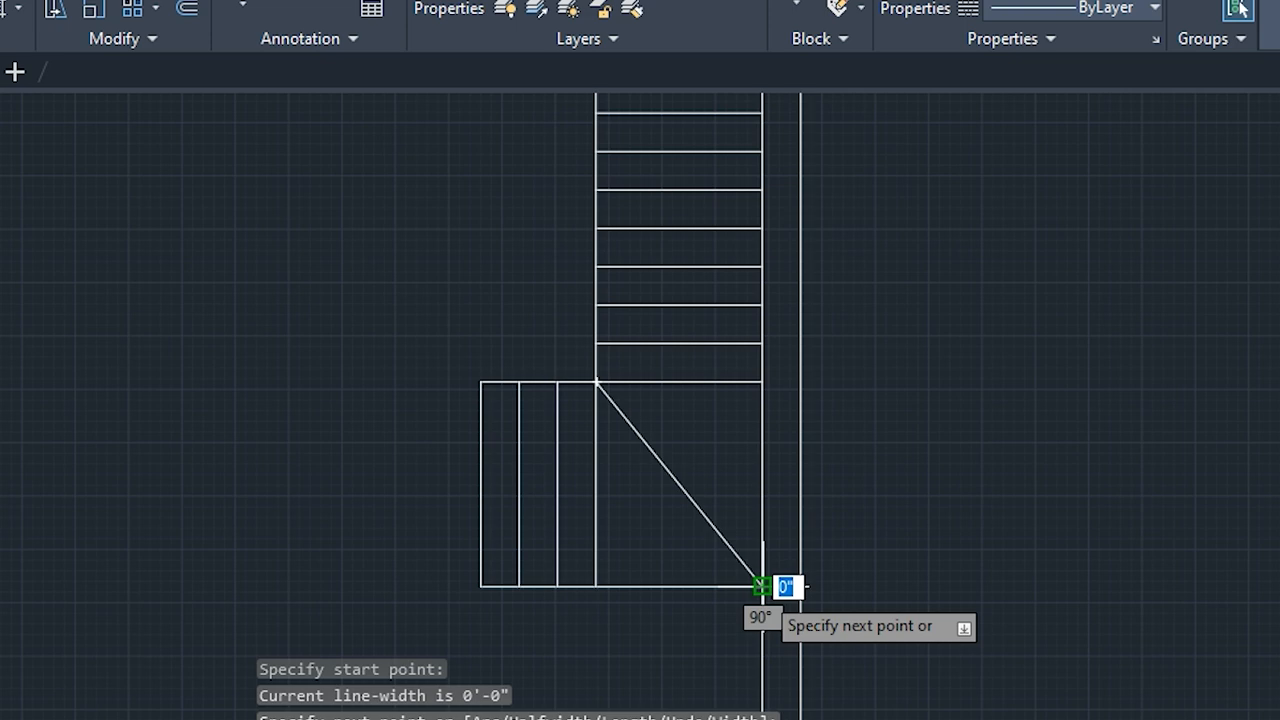
key(Escape)
key(Escape)
key(Escape)
scroll(550, 527, down, 4)
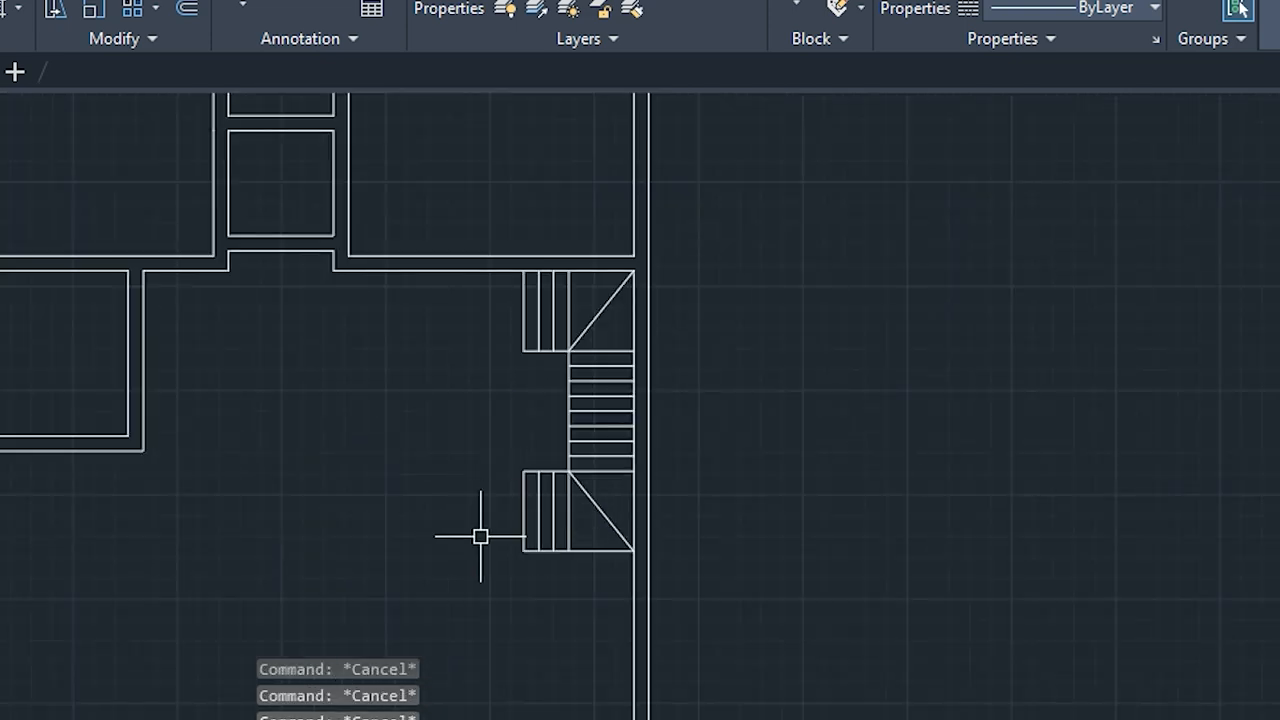
Offset the inner line of the right exterior wall 15' to the left
middle_drag(556, 557, 623, 492)
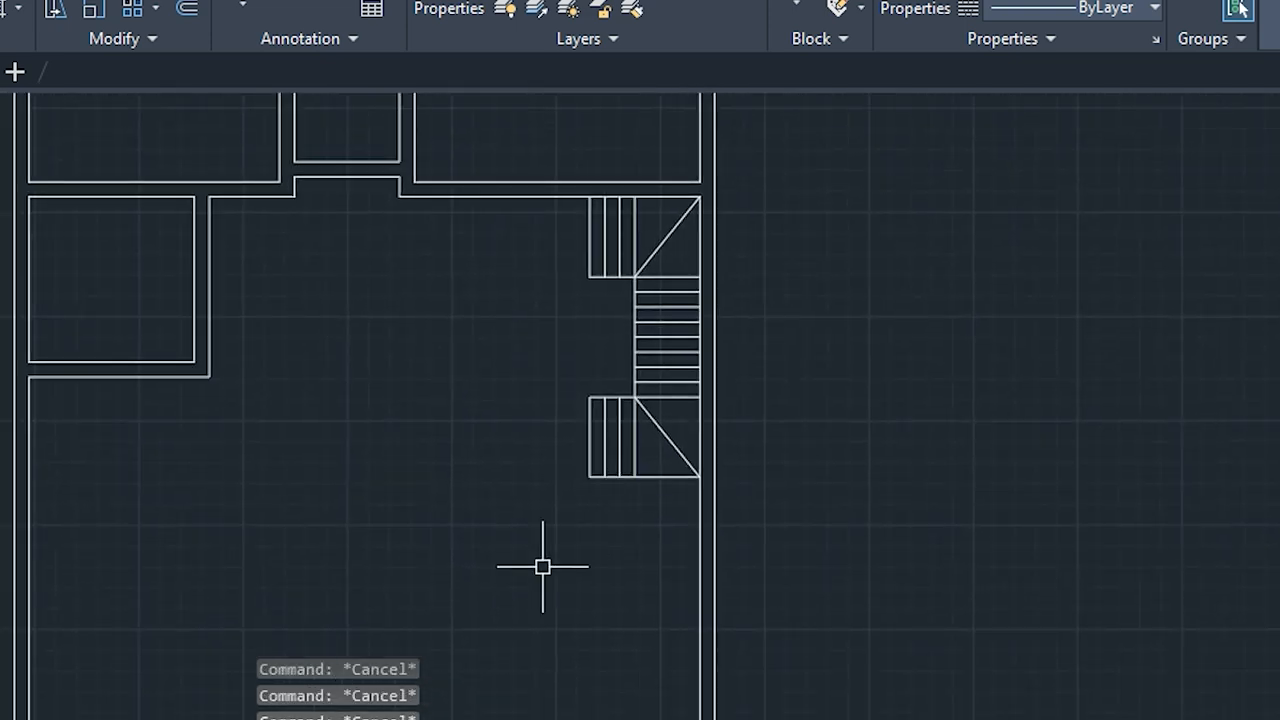
middle_drag(542, 566, 530, 544)
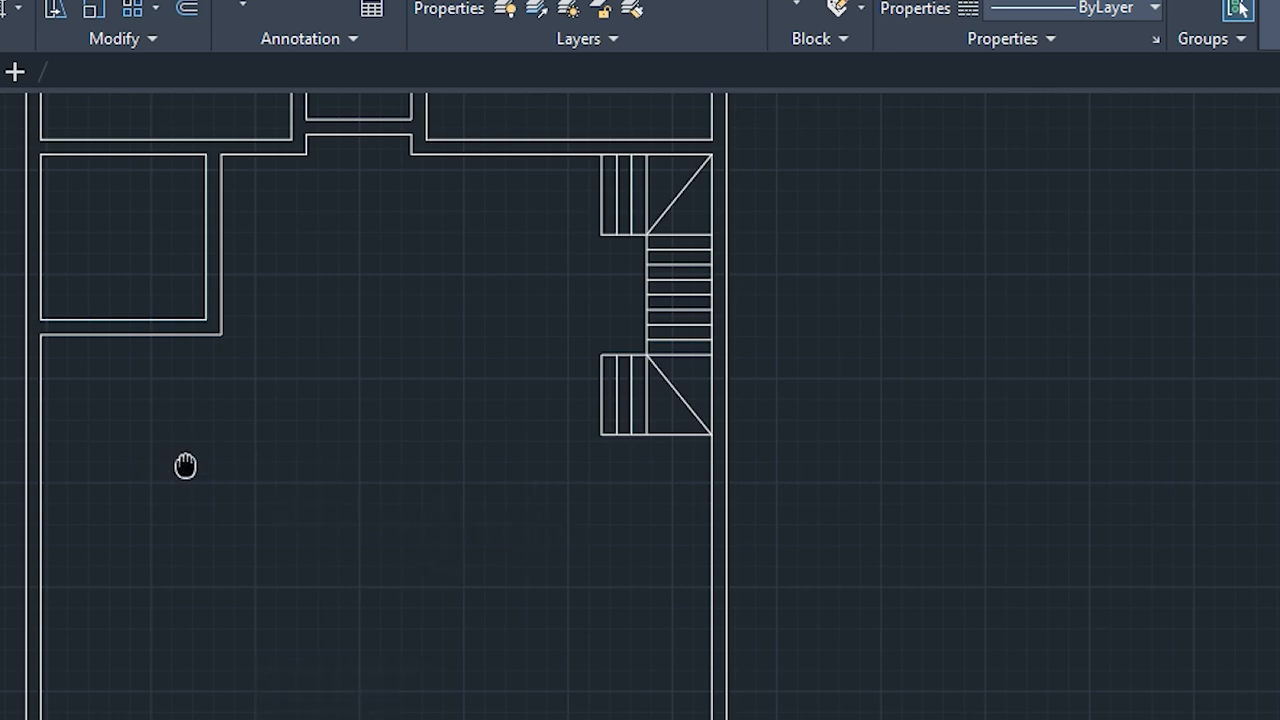
middle_drag(186, 463, 291, 485)
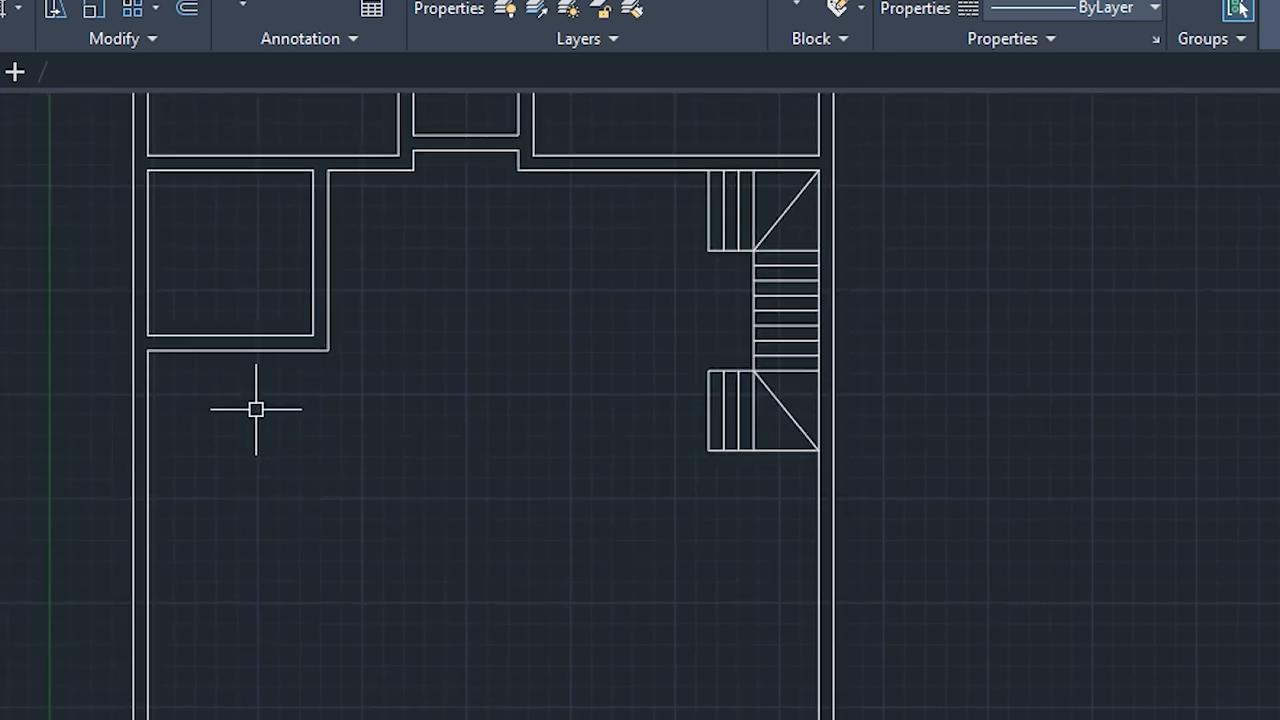
mouse_move(713, 558)
middle_down()
mouse_move(594, 466)
mouse_move(591, 351)
mouse_move(654, 283)
mouse_move(617, 266)
mouse_move(622, 321)
middle_up()
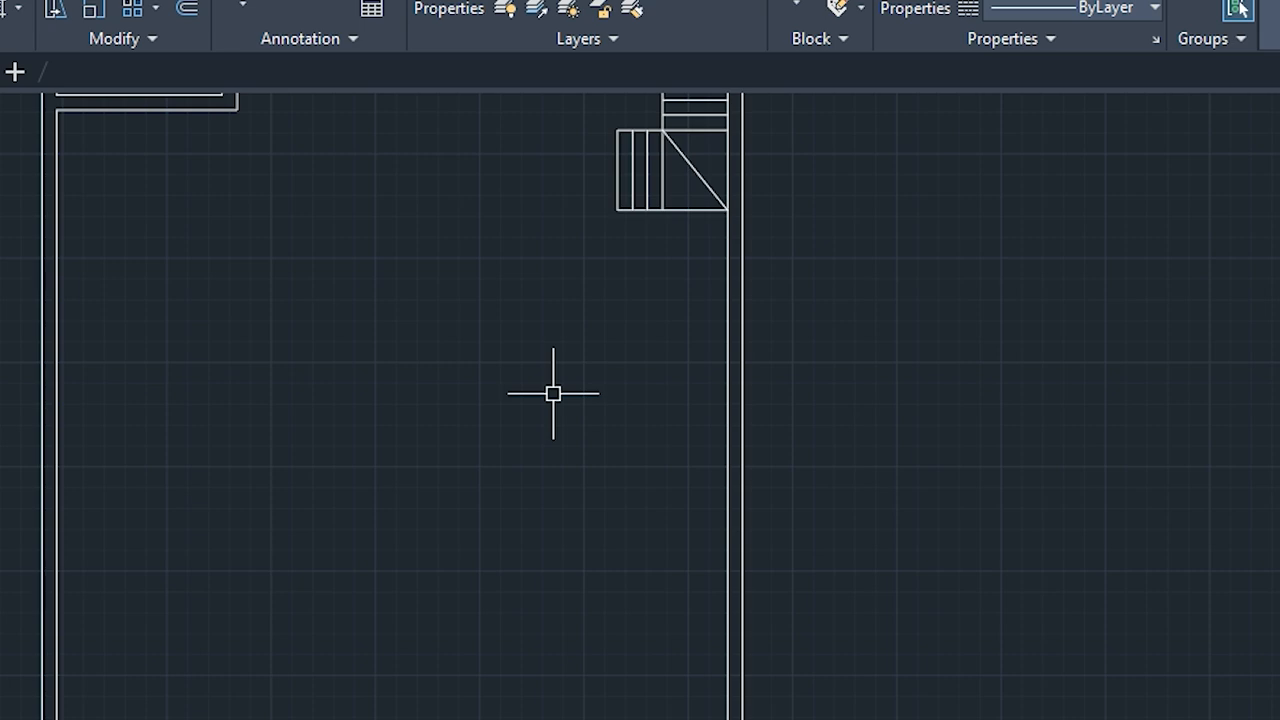
key(Return)
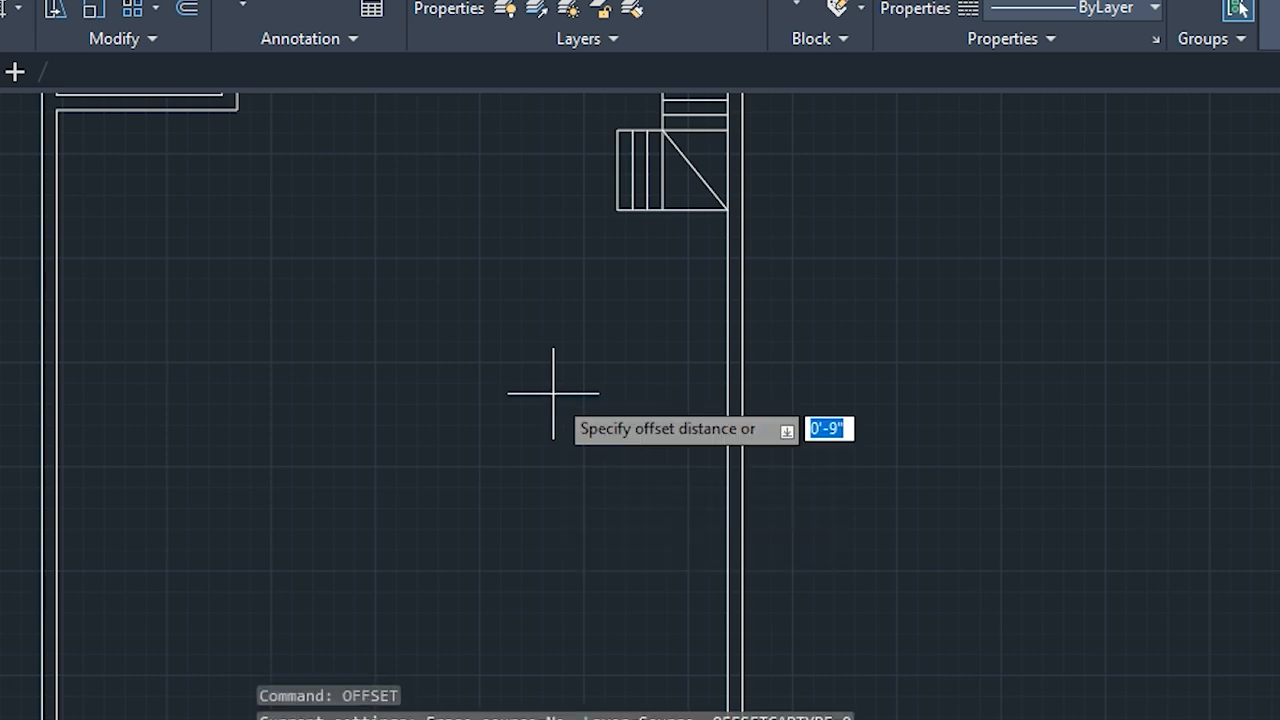
text(15')
key(Return)
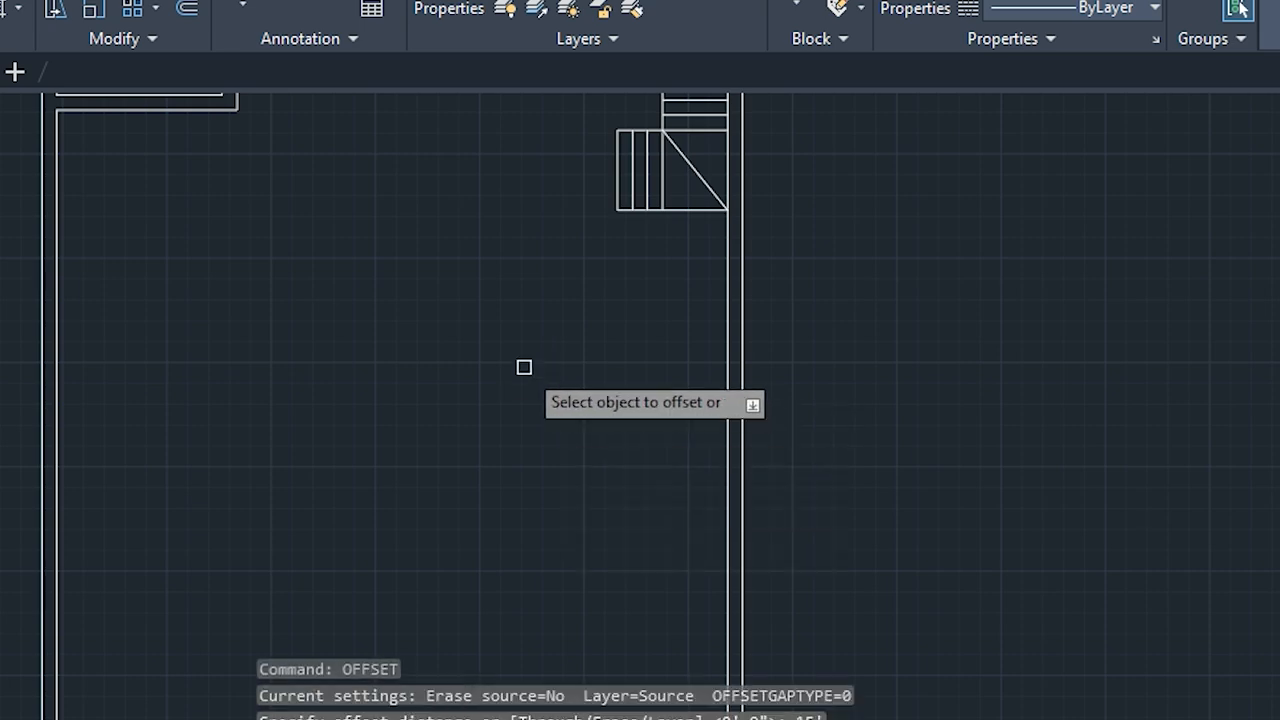
click(727, 418)
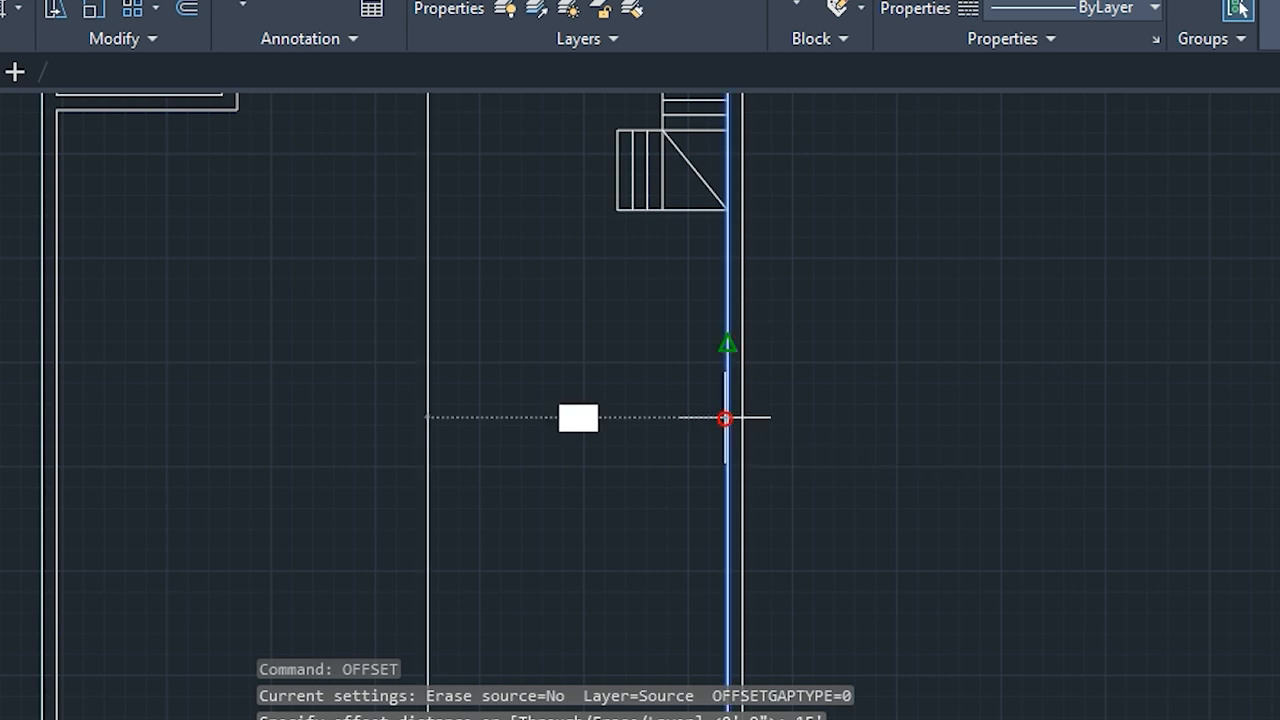
click(674, 423)
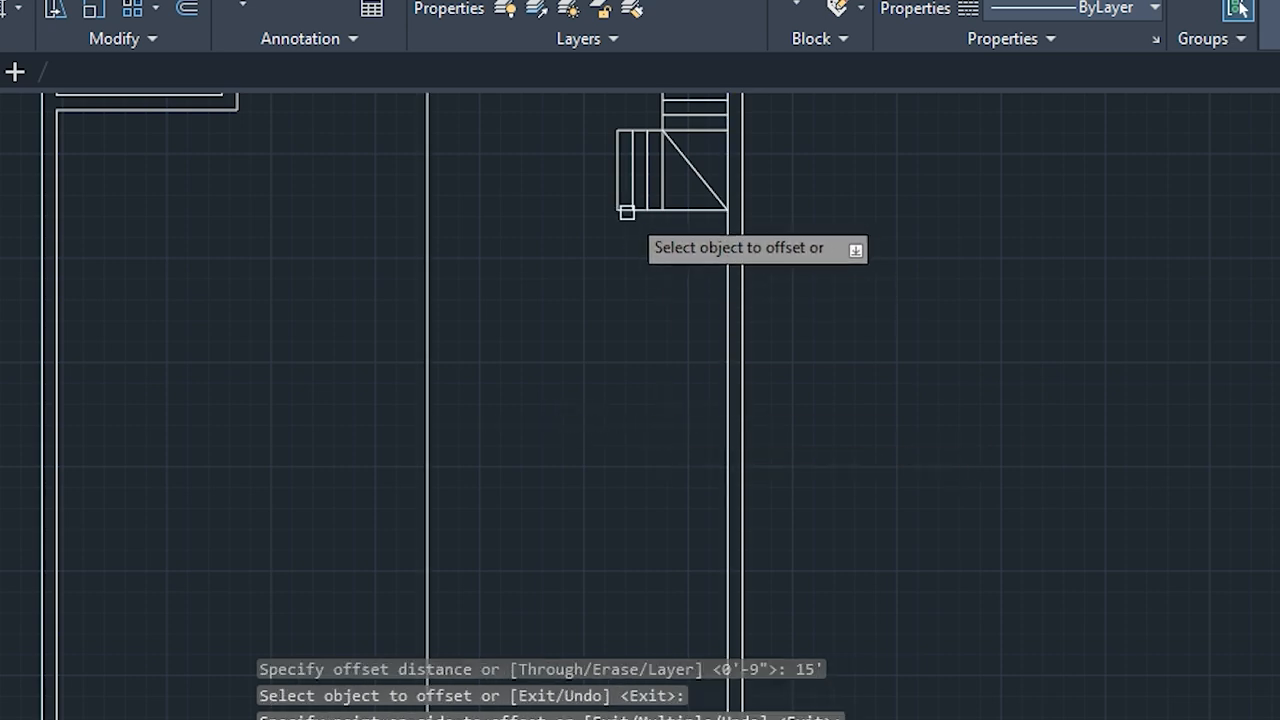
click(626, 212)
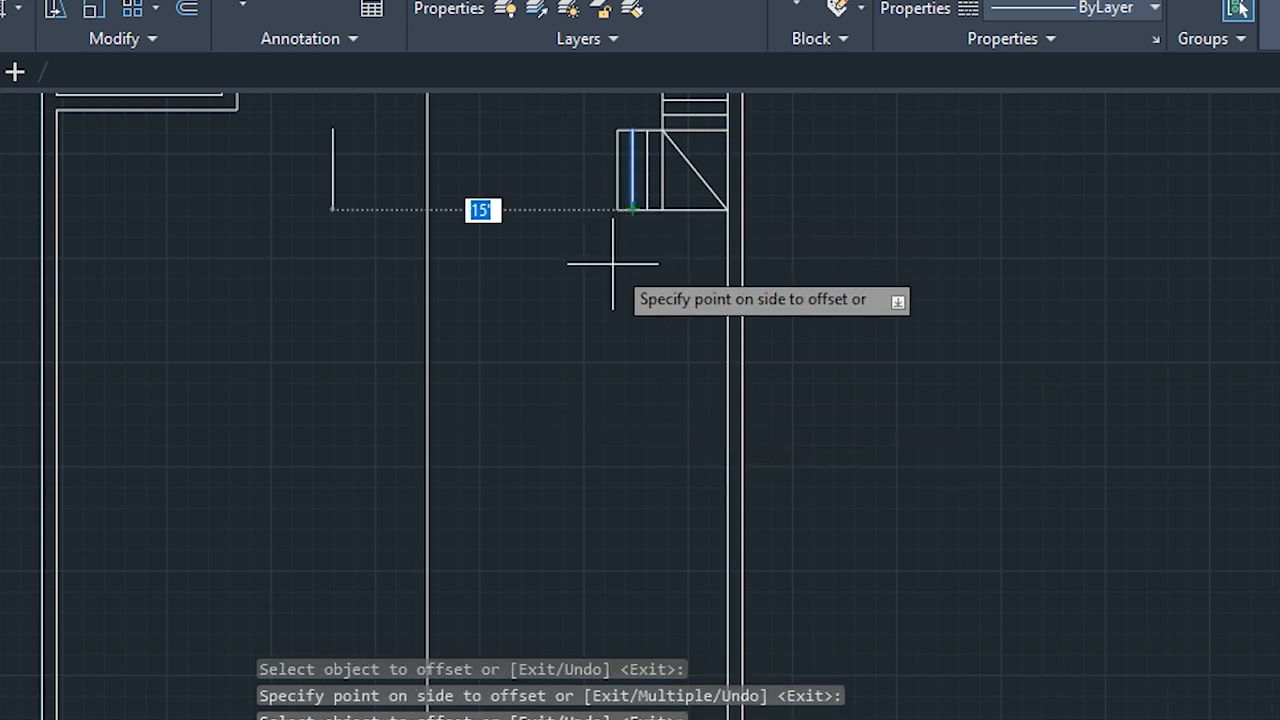
key(Escape)
scroll(534, 357, down, 3)
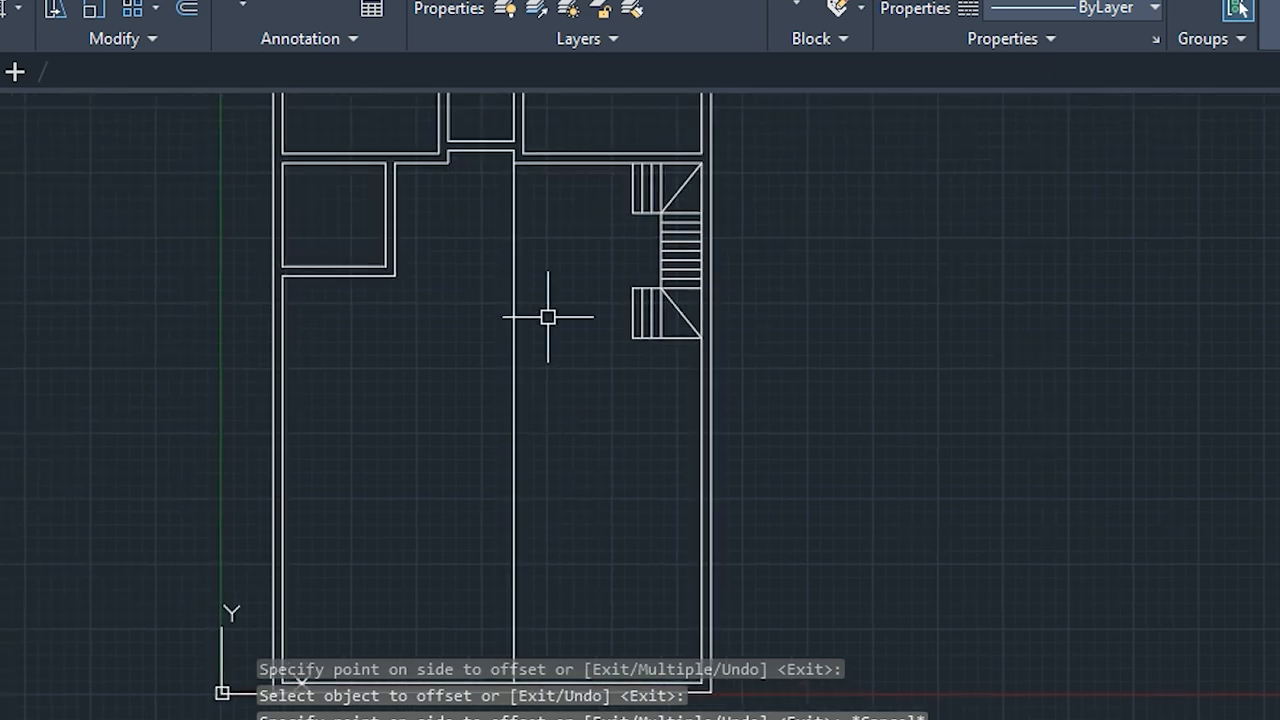
scroll(666, 423, up, 2)
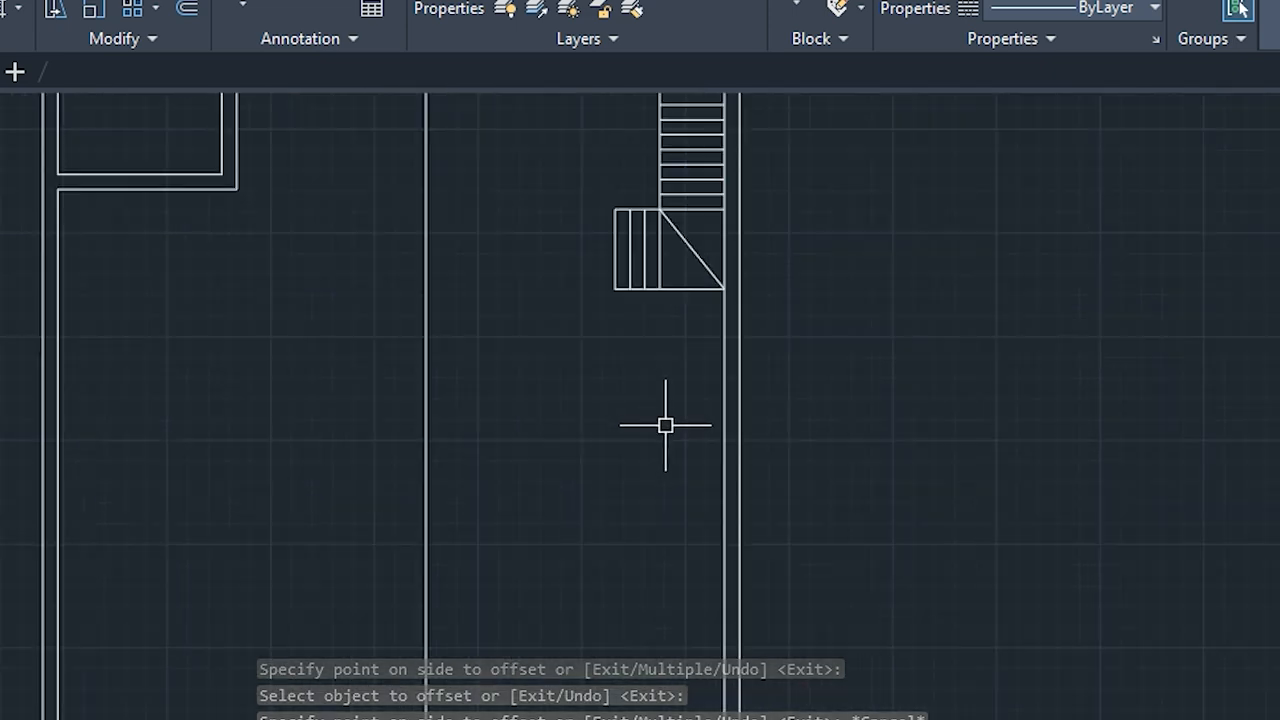
scroll(634, 500, down, 2)
middle_drag(634, 500, 636, 357)
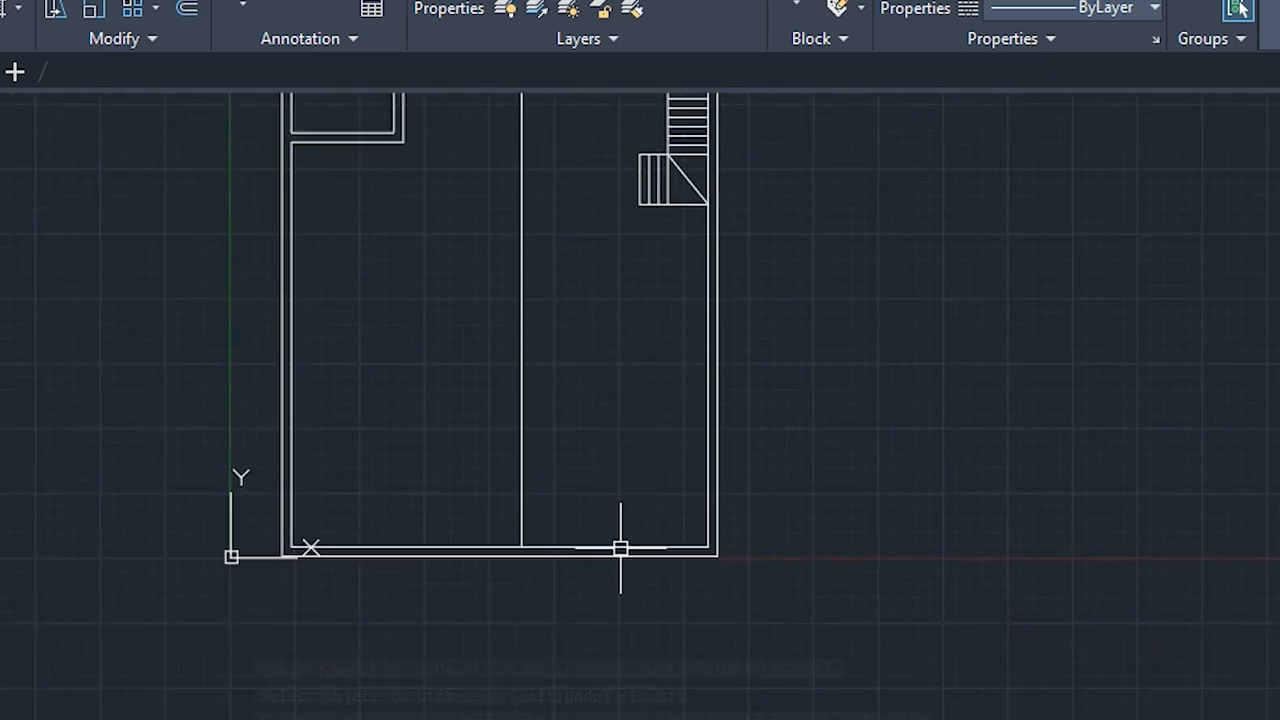
key(Escape)
key(Escape)
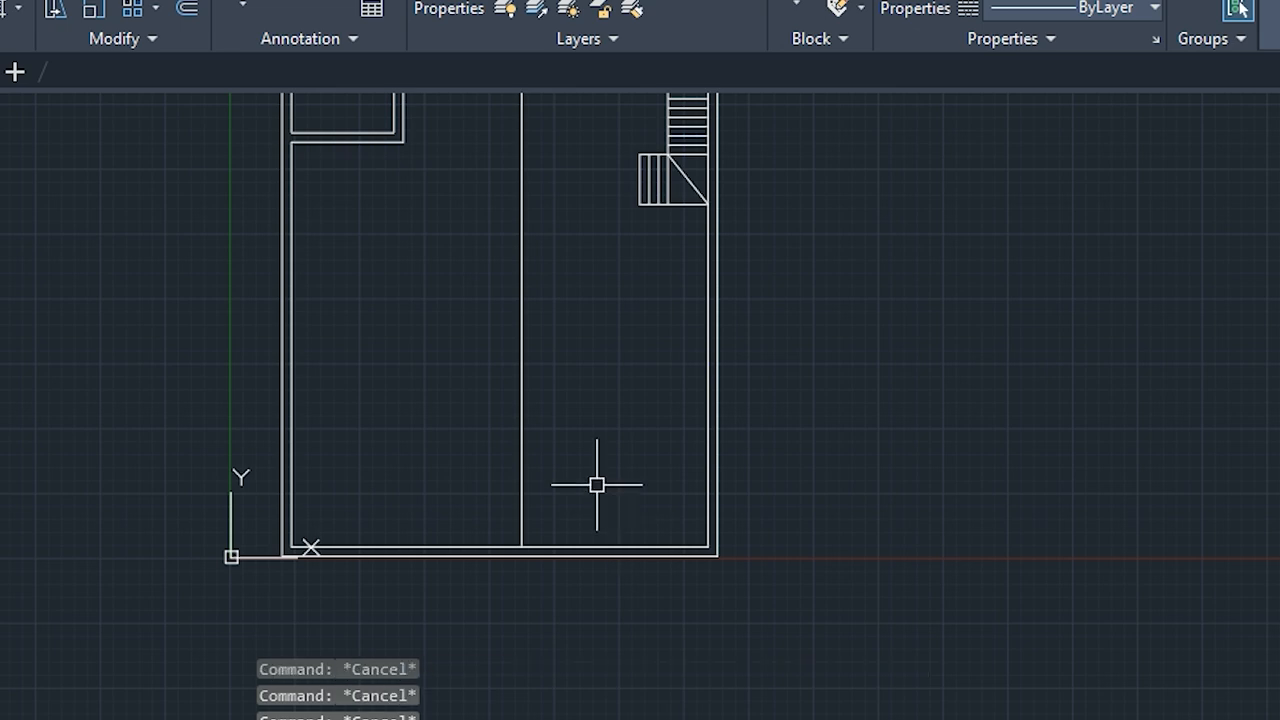
Offset the lower landing's bottom edge 15' downward
middle_drag(586, 425, 555, 518)
text(o)
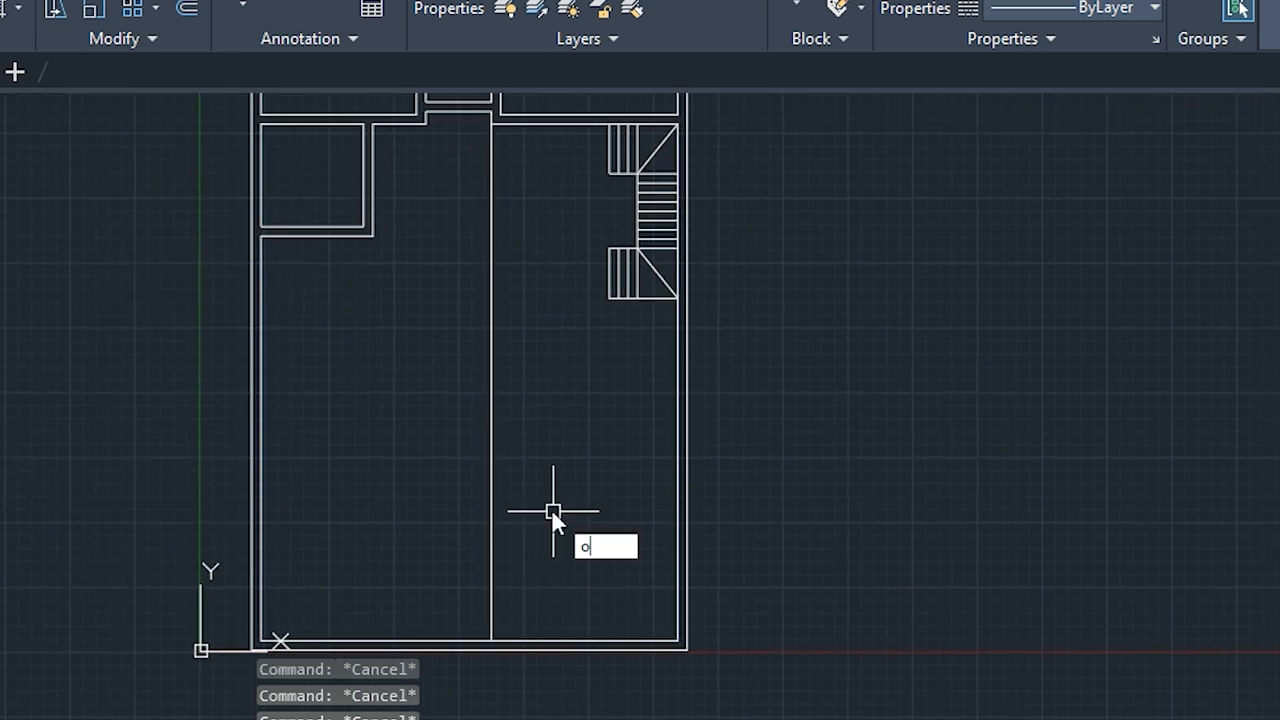
key(Return)
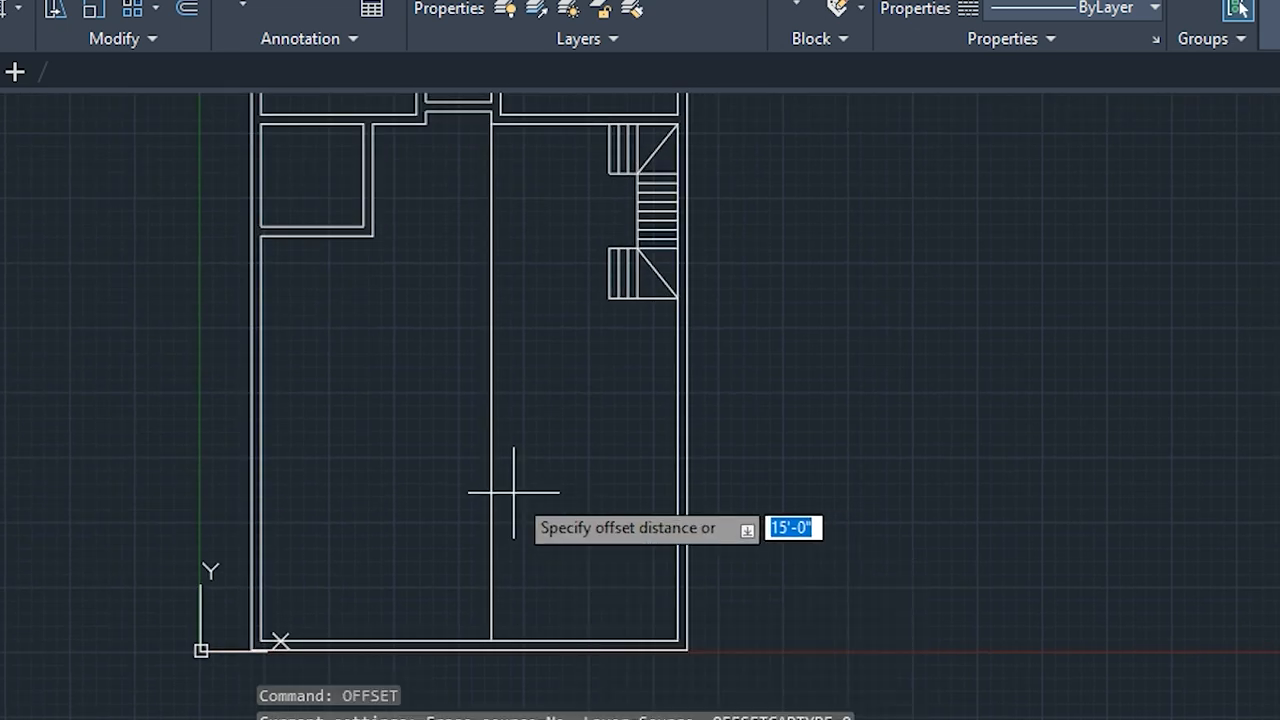
text(15)
key(Return)
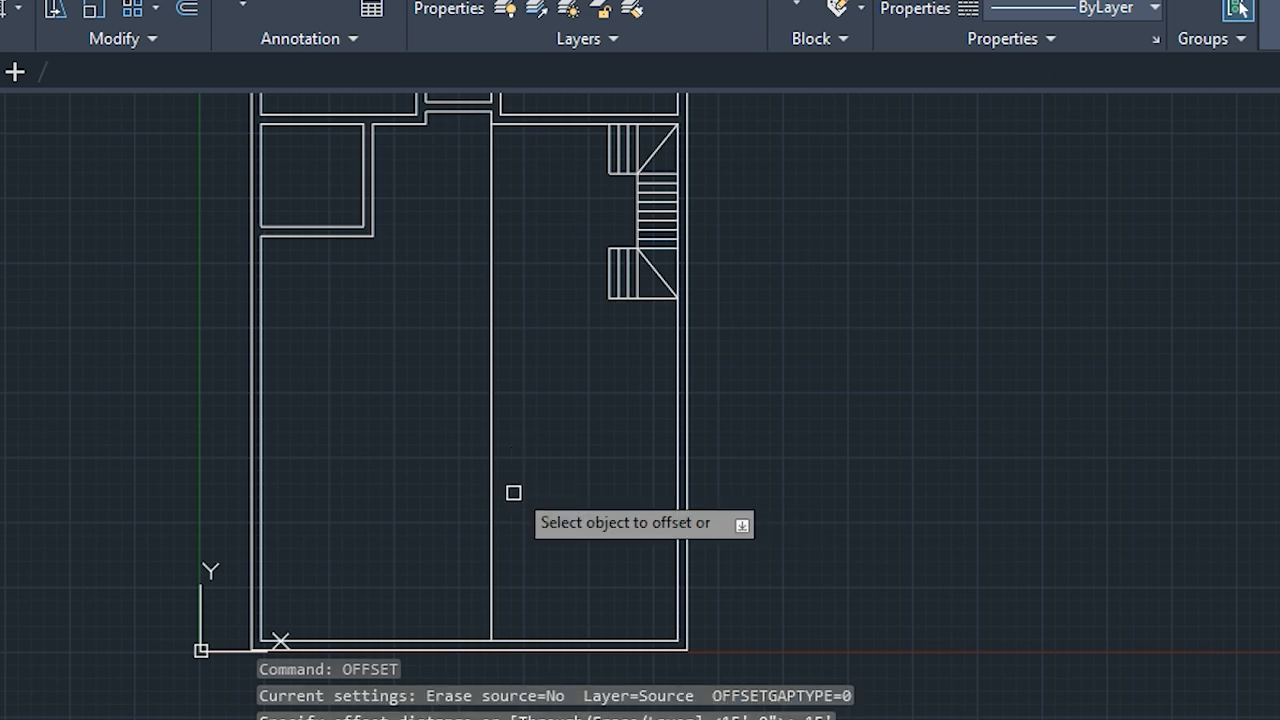
middle_drag(543, 352, 552, 403)
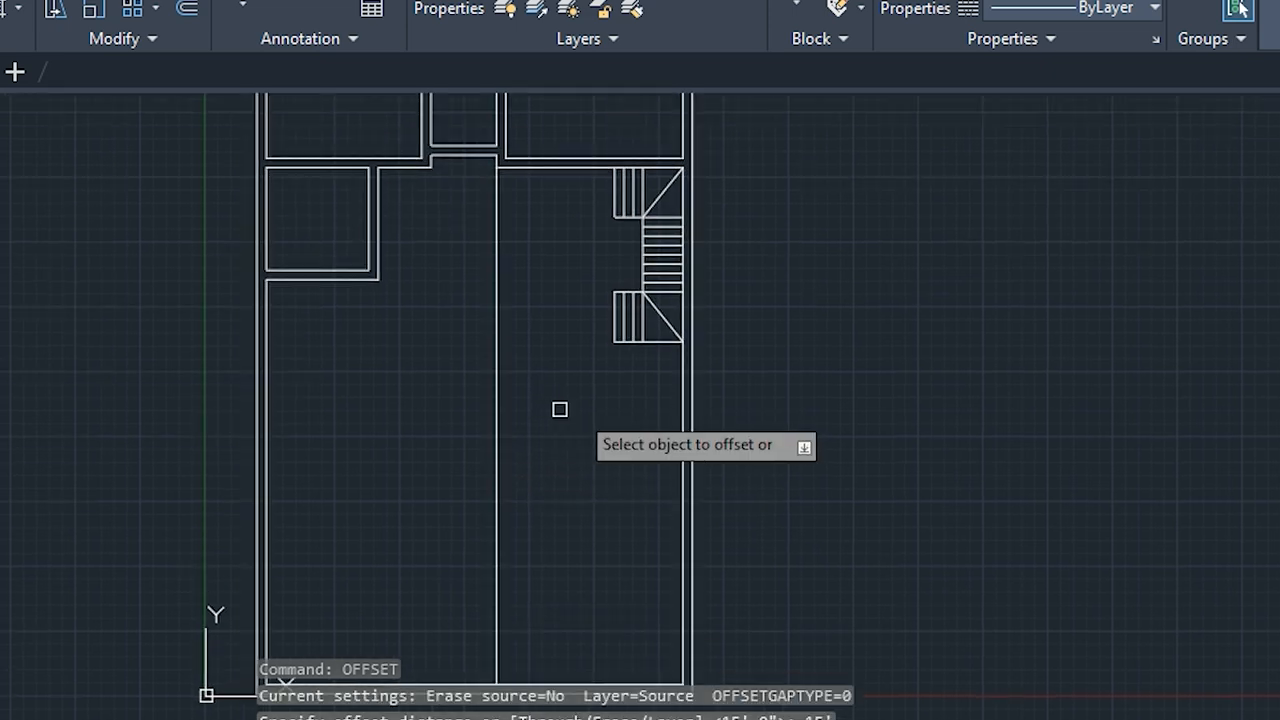
scroll(651, 409, up, 2)
click(651, 296)
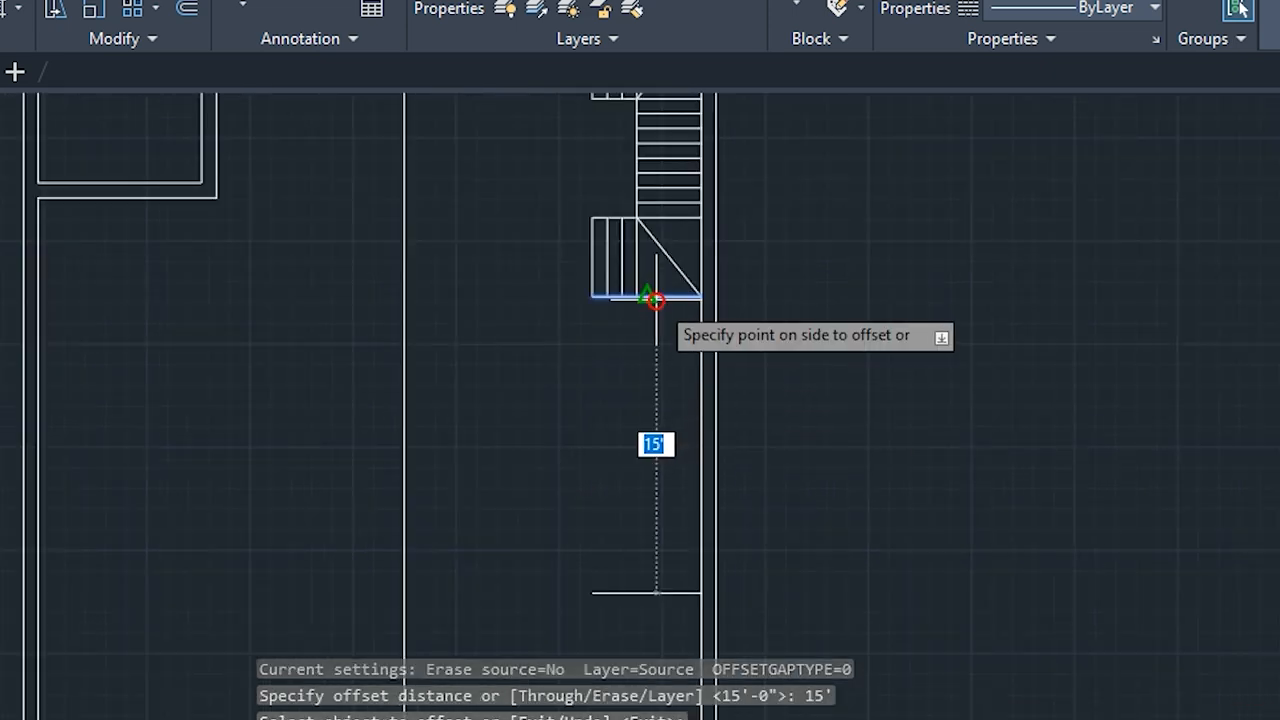
click(659, 350)
middle_drag(620, 458, 654, 431)
key(Escape)
key(Escape)
key(Escape)
key(Escape)
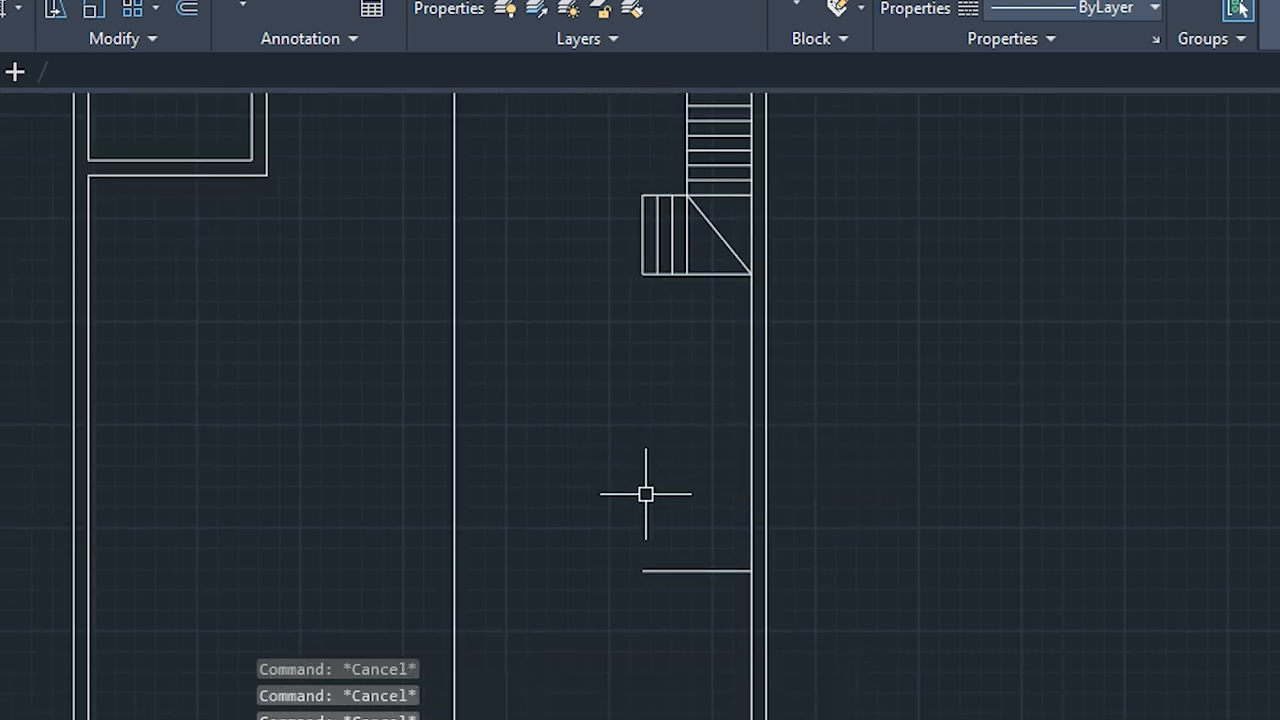
Extend the new offset line and the lower landing's bottom edge leftward to the long vertical partition line
middle_drag(653, 539, 677, 517)
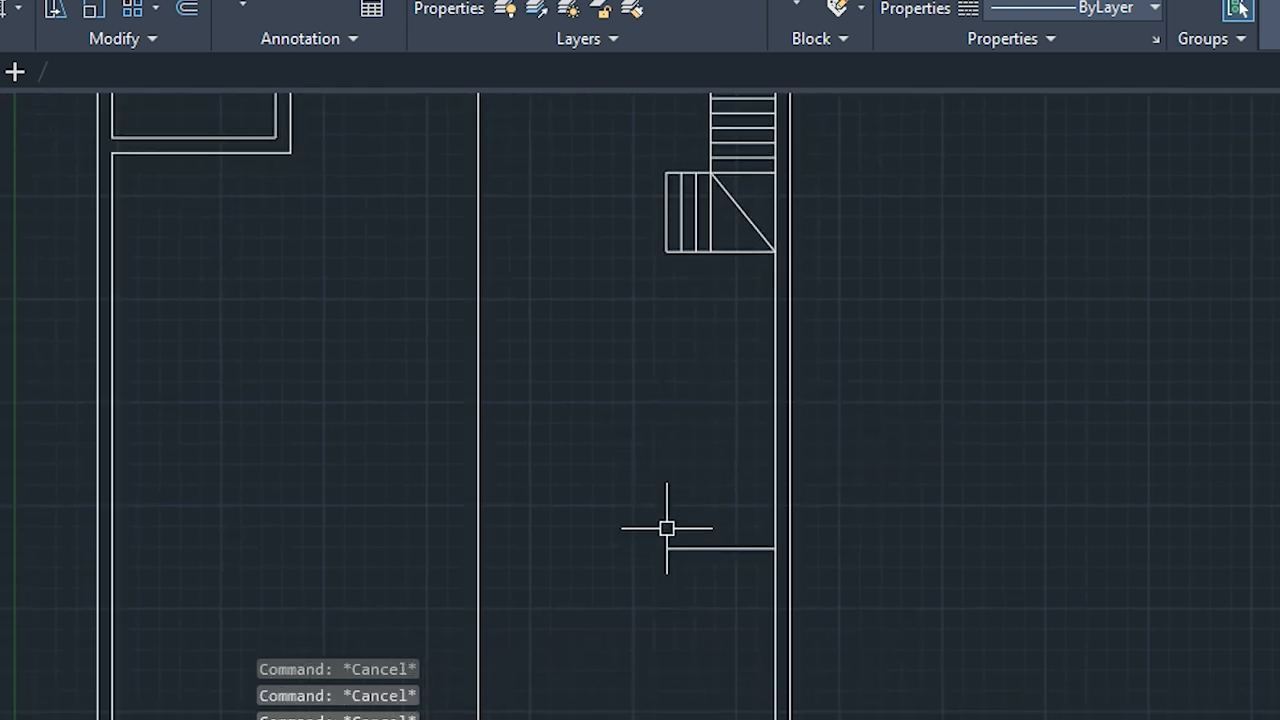
text(ex)
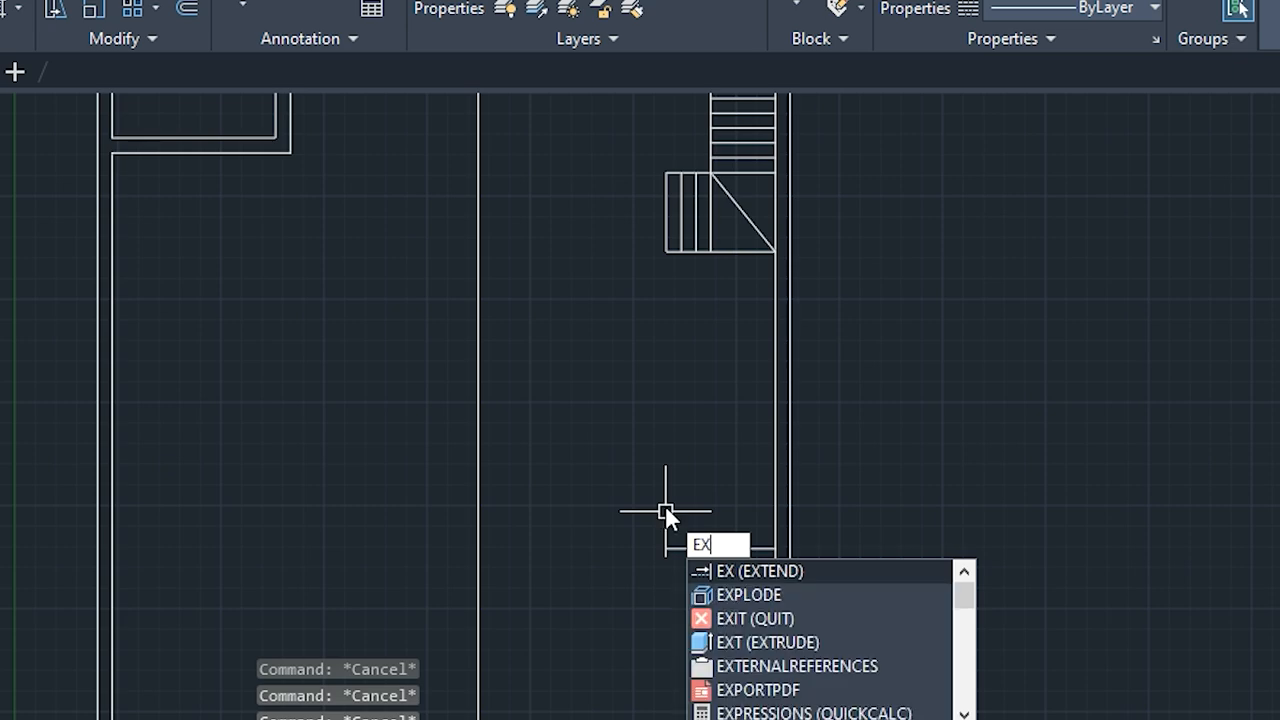
key(Return)
click(686, 547)
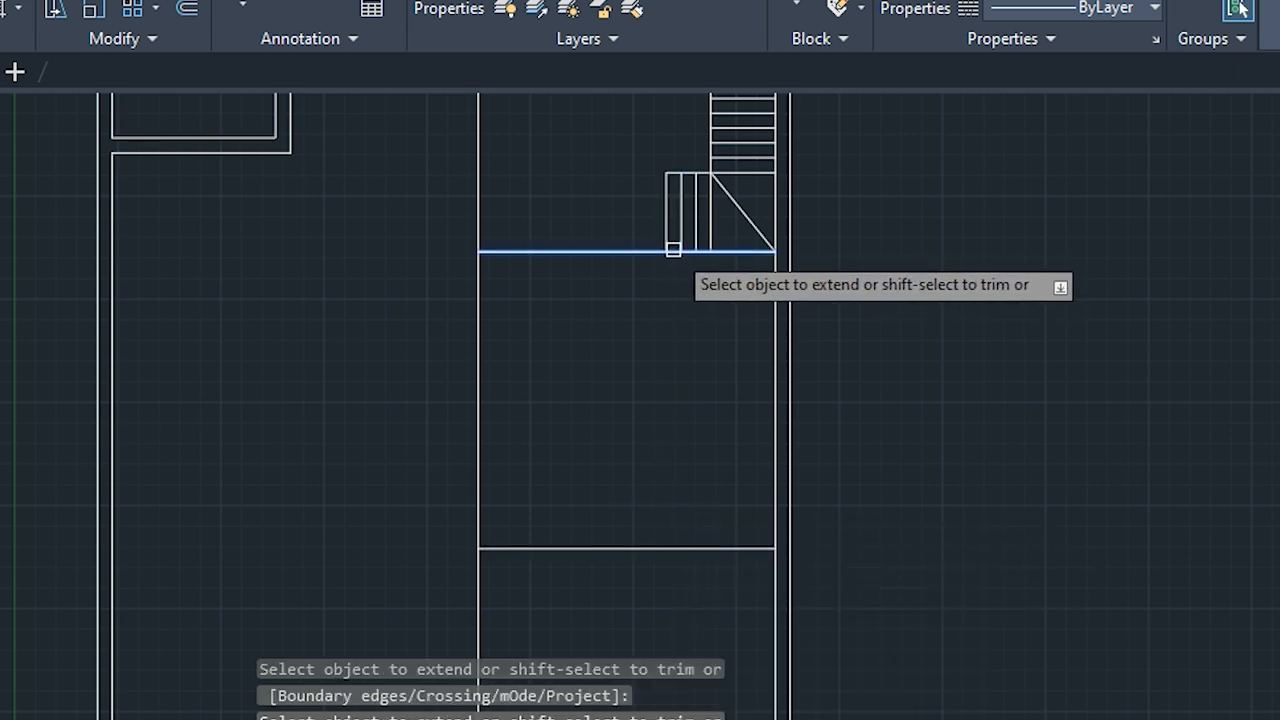
click(675, 251)
key(Escape)
key(Escape)
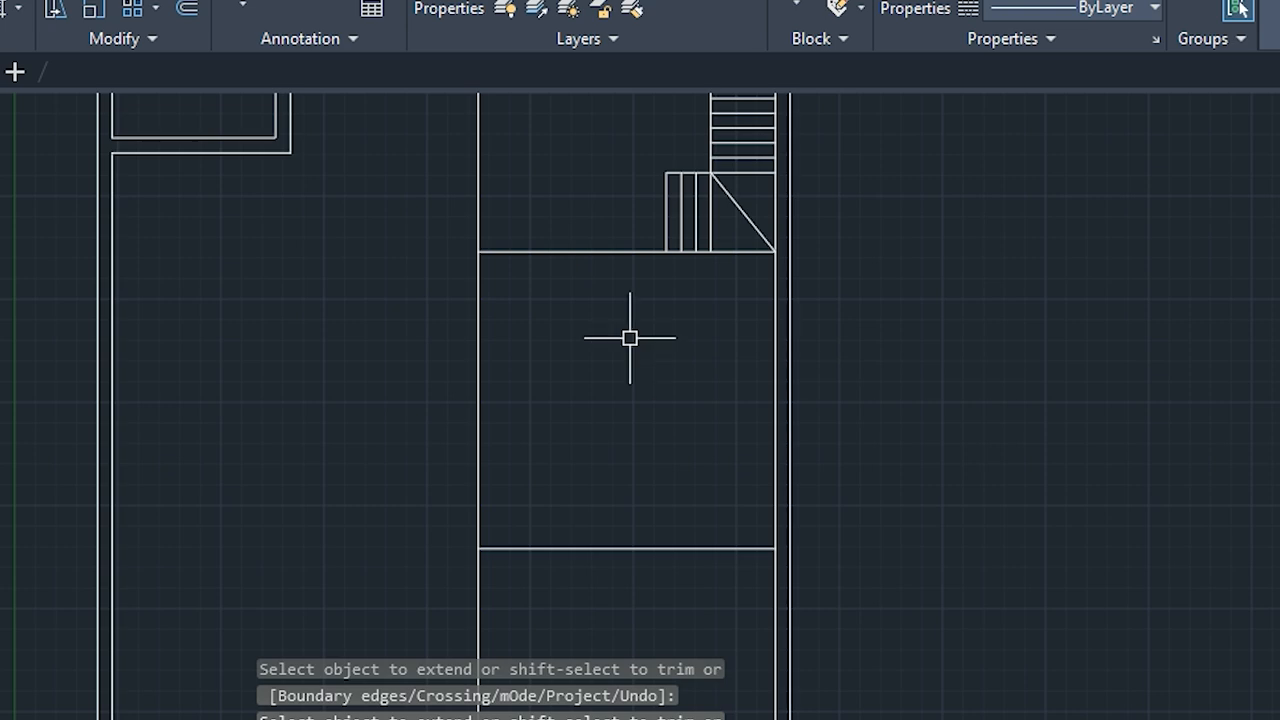
Trim away the part of the vertical partition line above the extended bottom edge of the lower landing
middle_drag(551, 337, 586, 520)
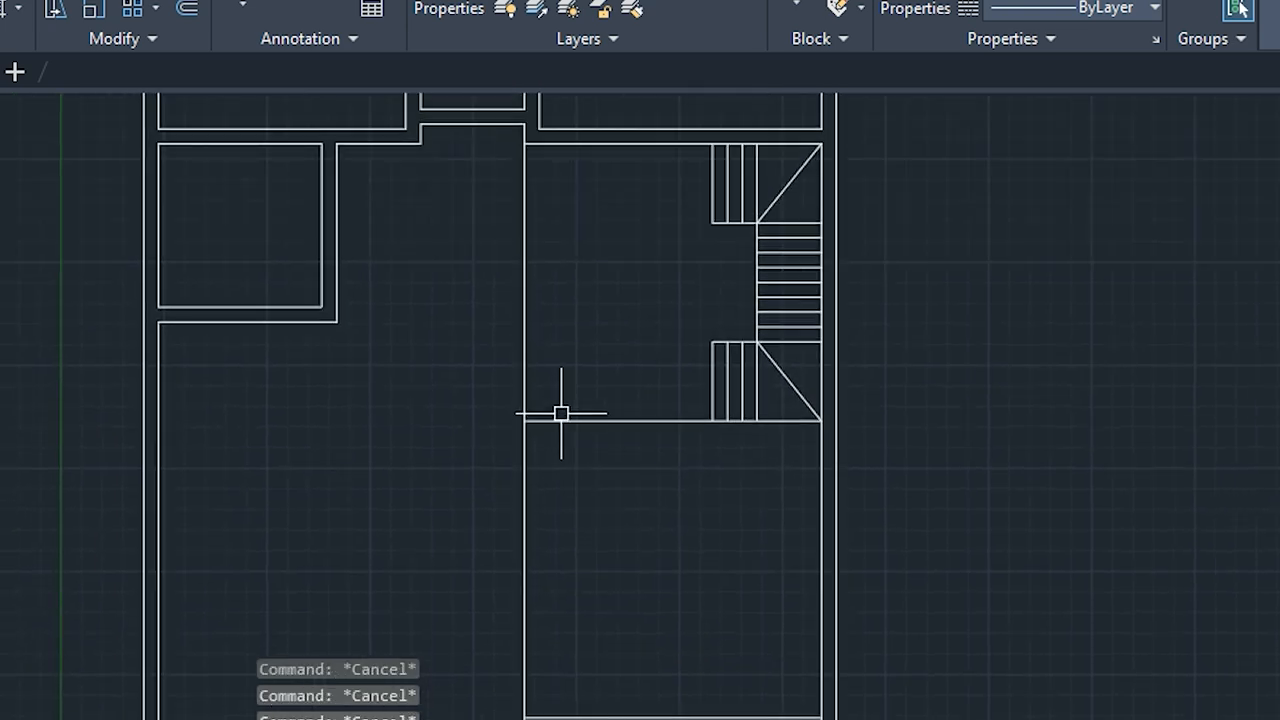
middle_drag(604, 468, 623, 349)
scroll(615, 367, down, 2)
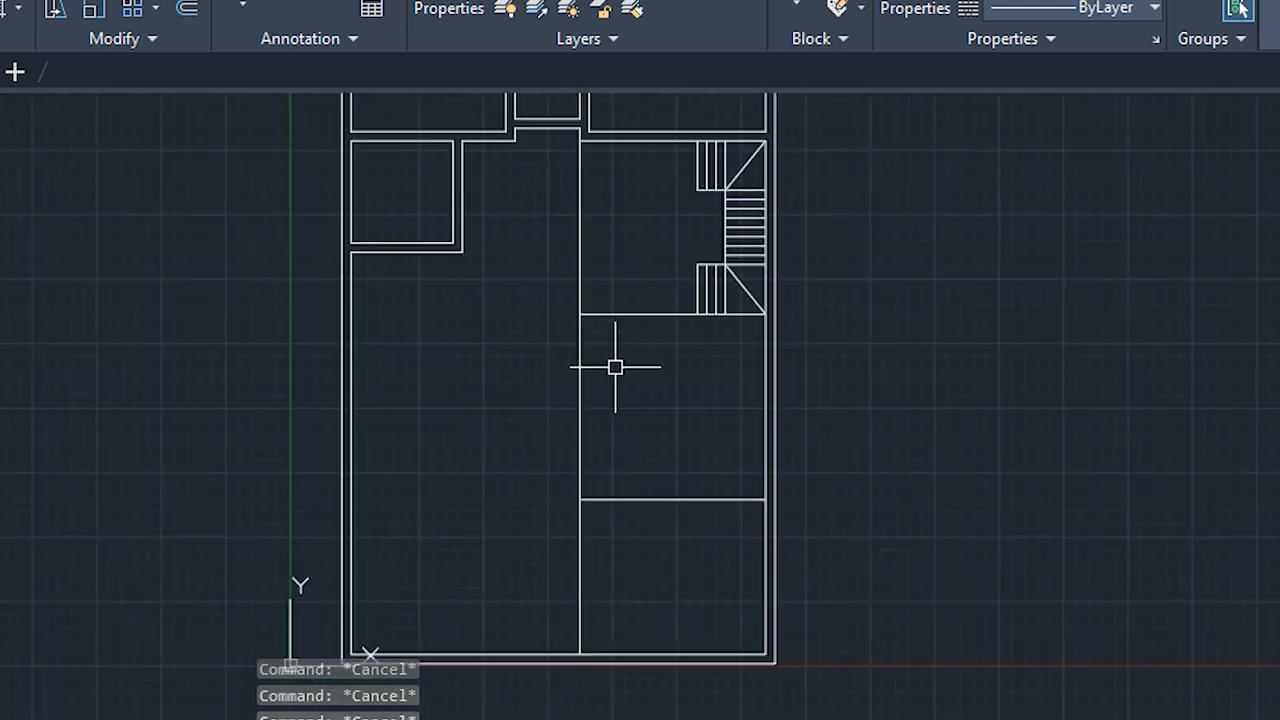
text(tr)
key(Return)
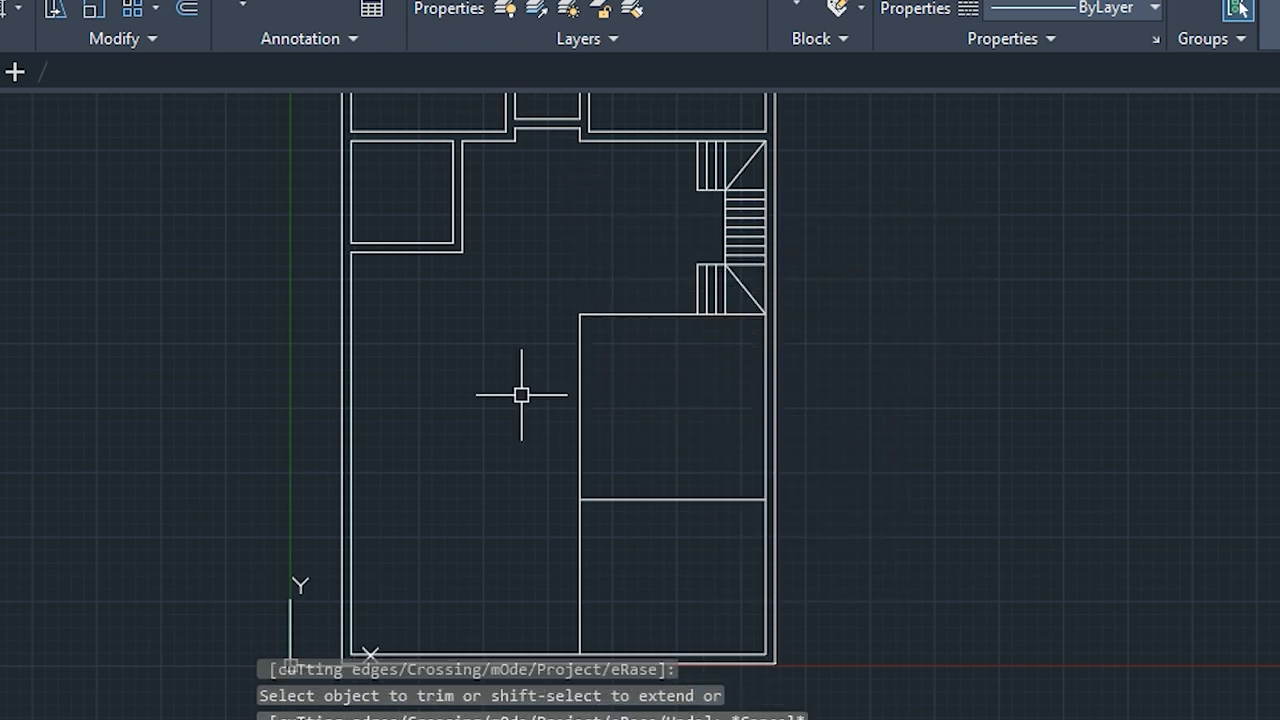
key(Escape)
key(Escape)
key(Escape)
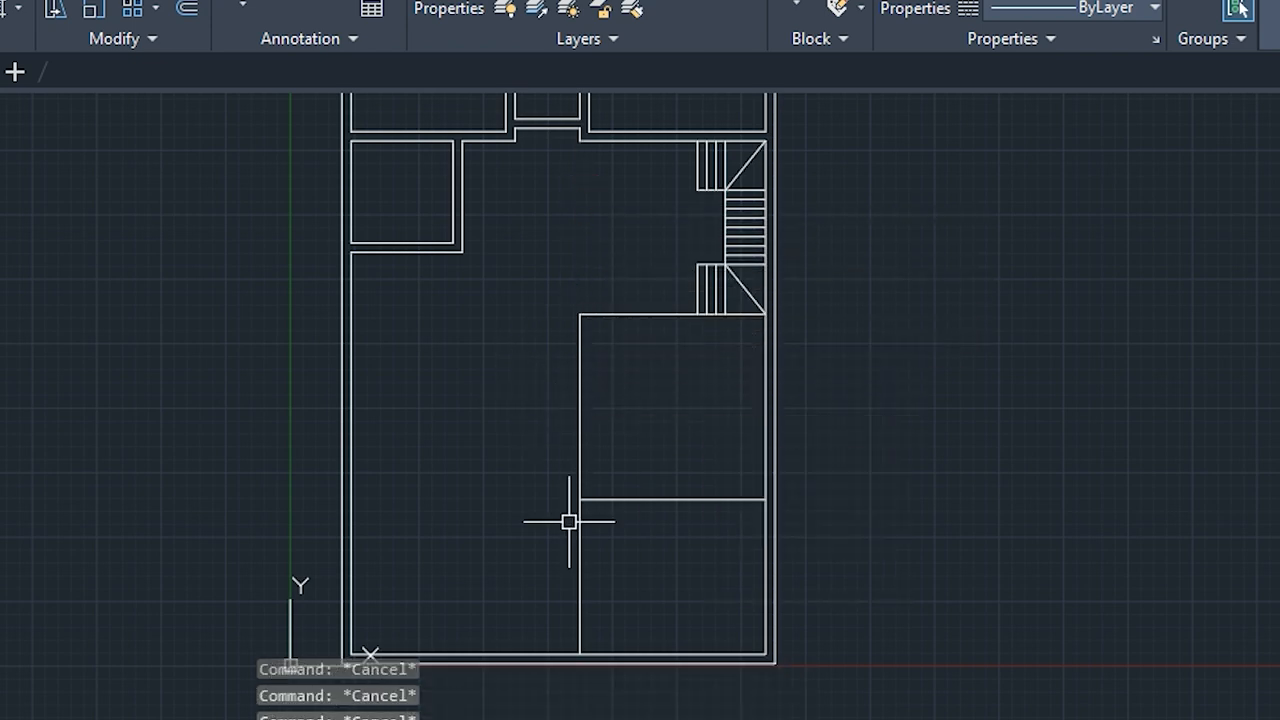
Offset the vertical partition line 9" to the right to form the wall thickness
scroll(585, 528, up, 2)
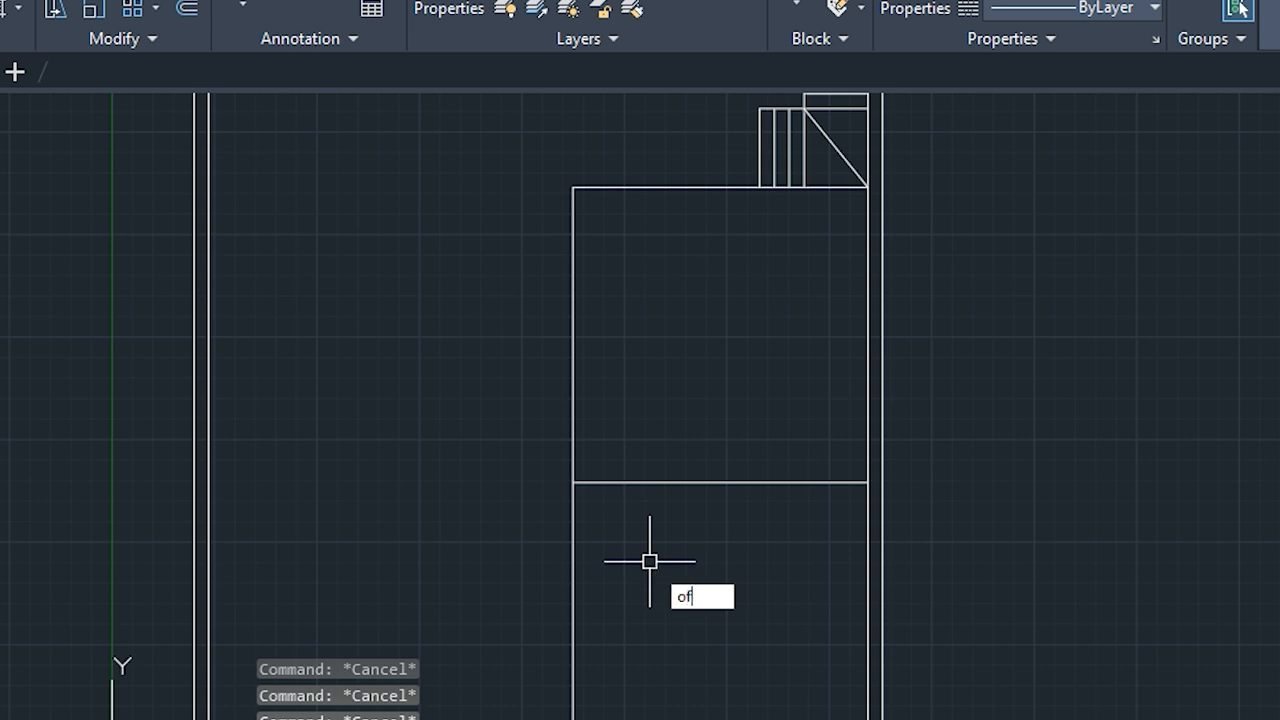
key(Return)
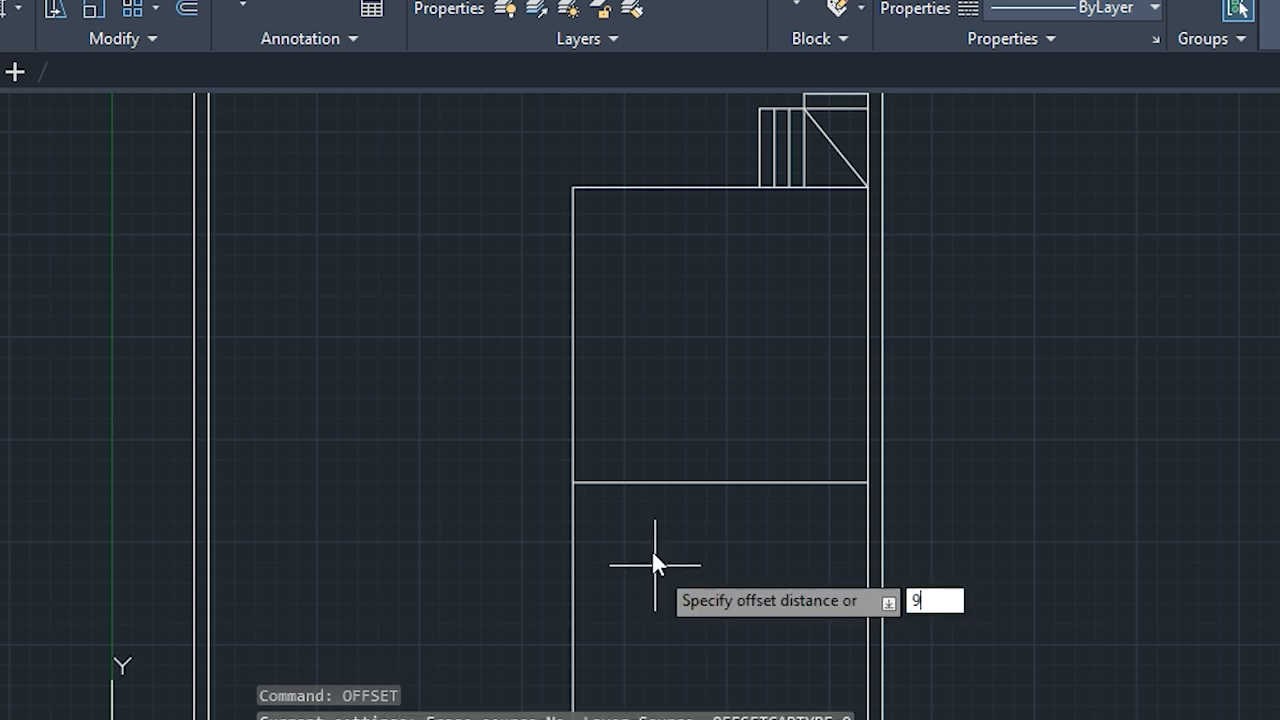
text(9)
key(Return)
click(577, 387)
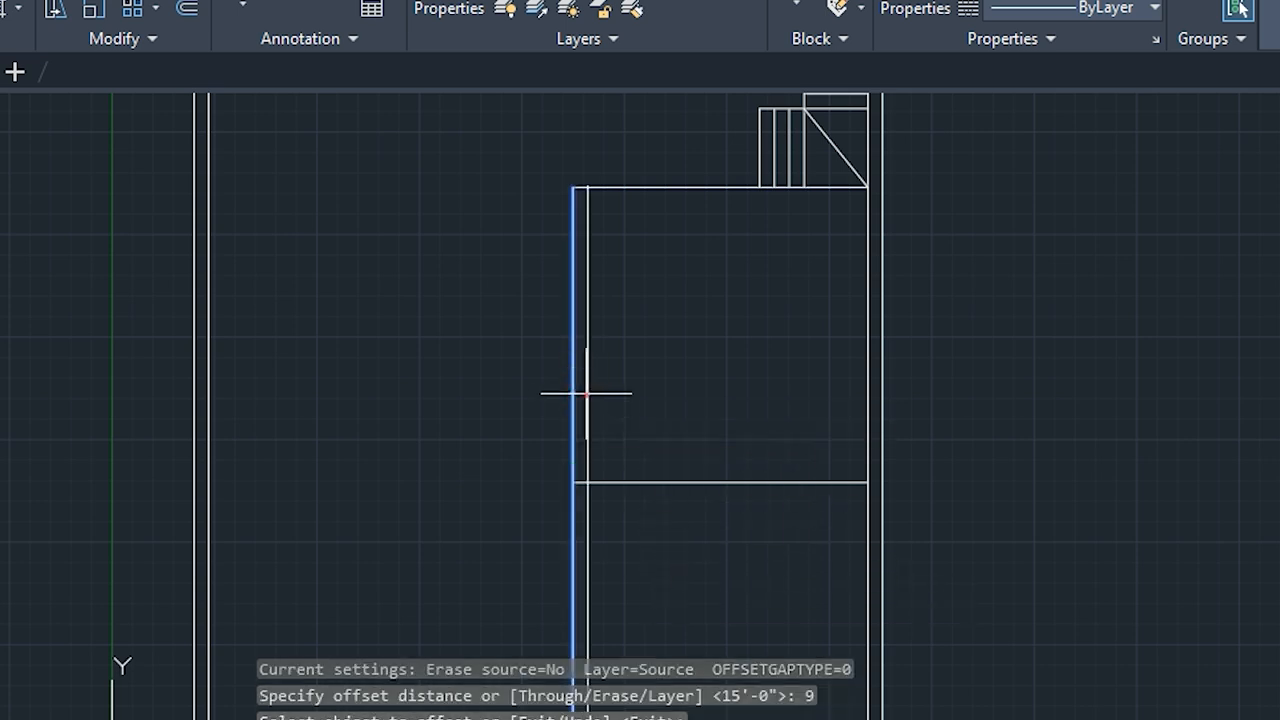
click(585, 393)
Offset the room's top line 9" downward and its bottom line 9" upward to form its horizontal walls
click(657, 188)
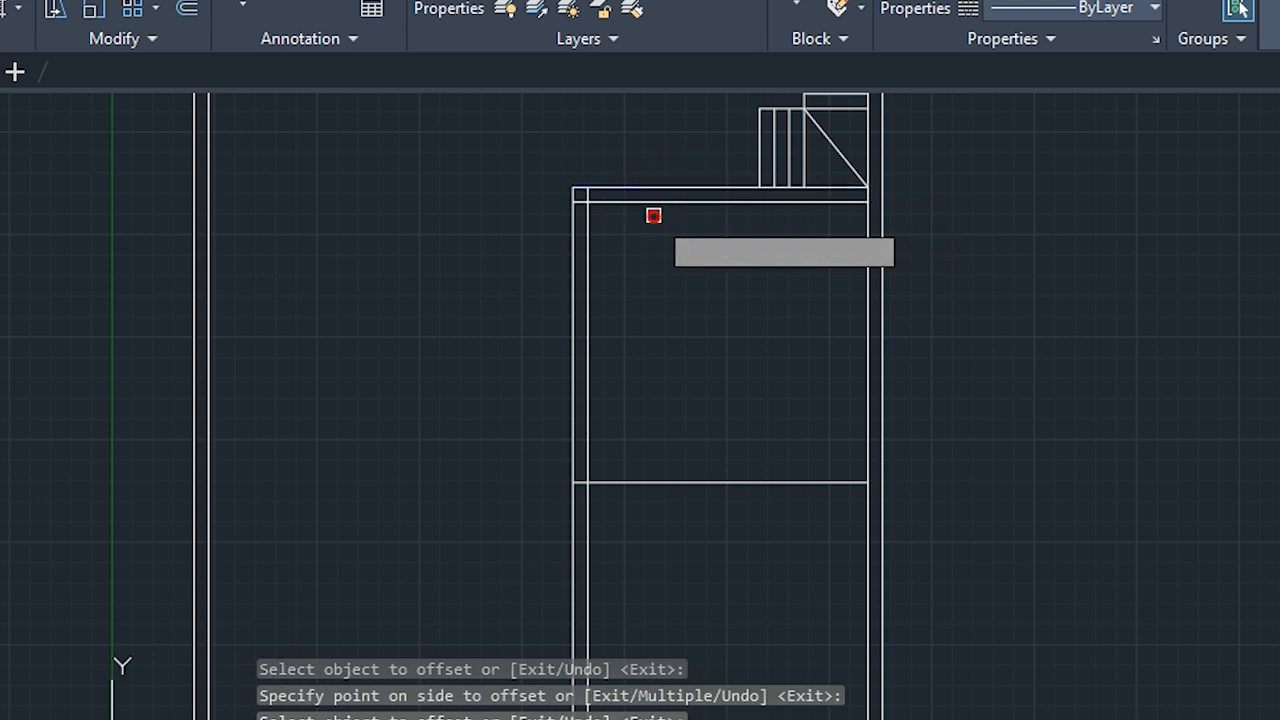
click(653, 216)
click(706, 483)
click(708, 443)
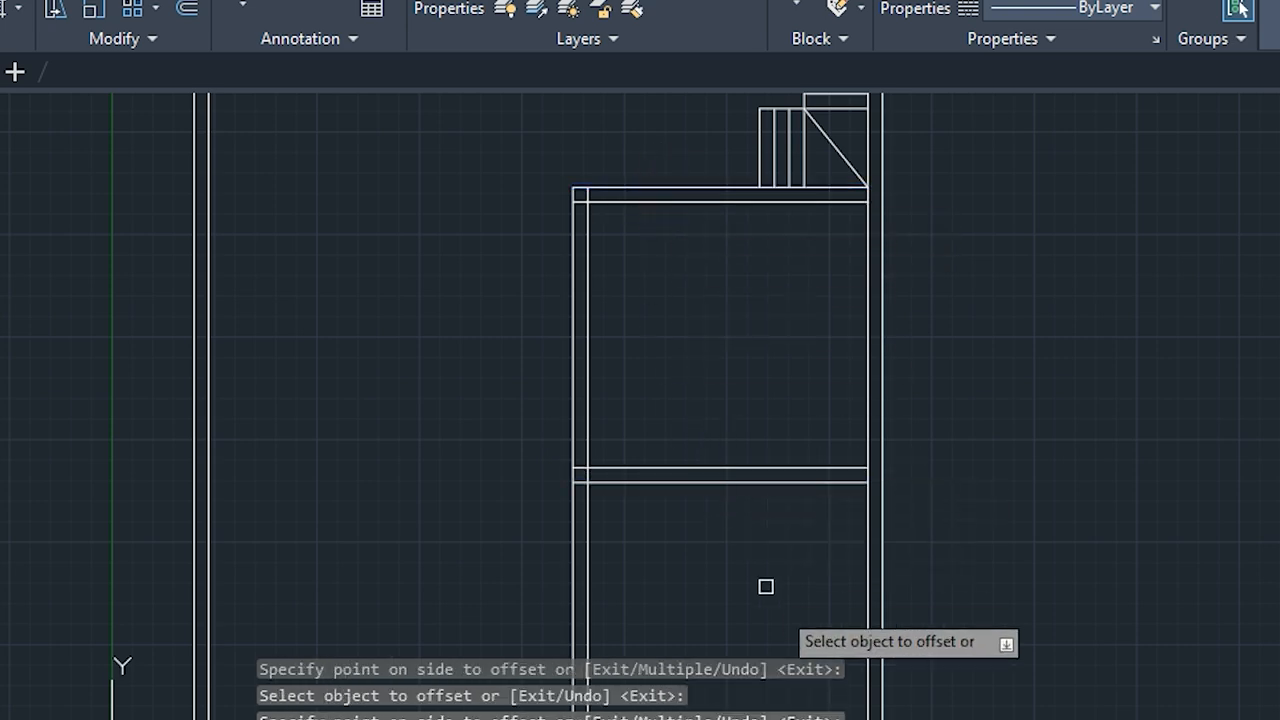
mouse_move(762, 630)
middle_down()
mouse_move(777, 467)
mouse_move(686, 580)
middle_up()
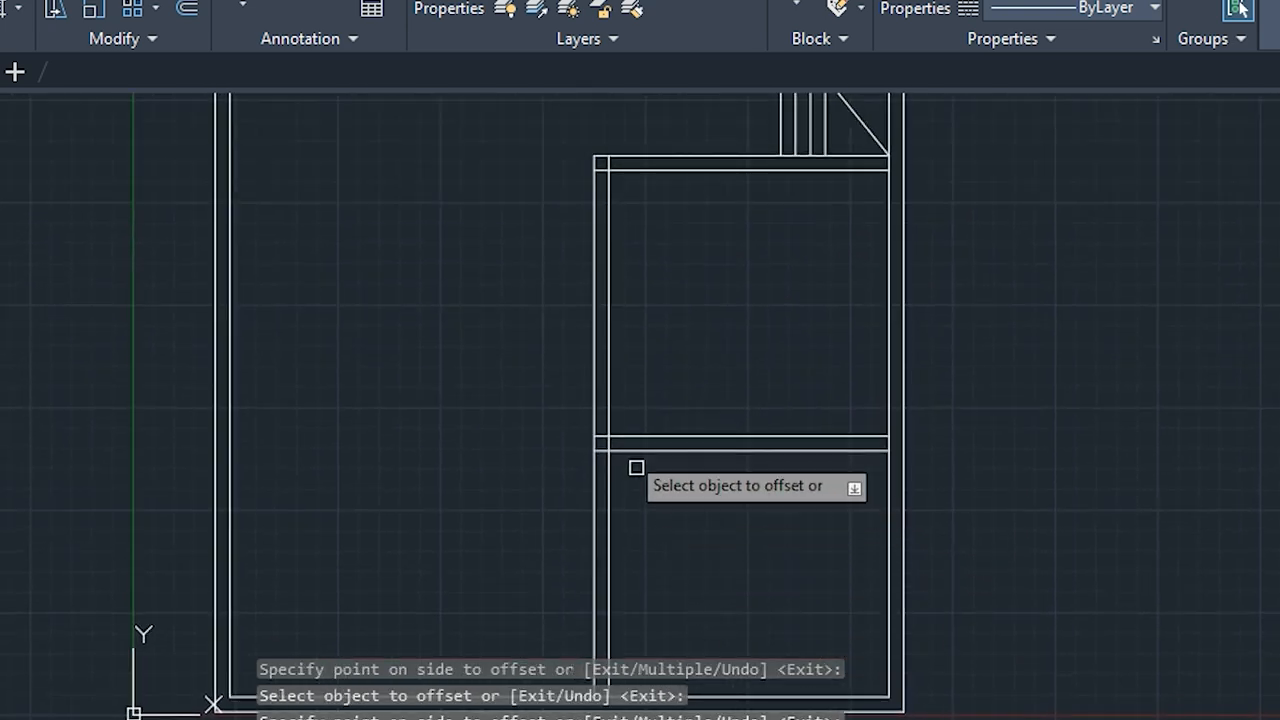
scroll(637, 466, down, 2)
key(Escape)
key(Escape)
key(Escape)
key(Escape)
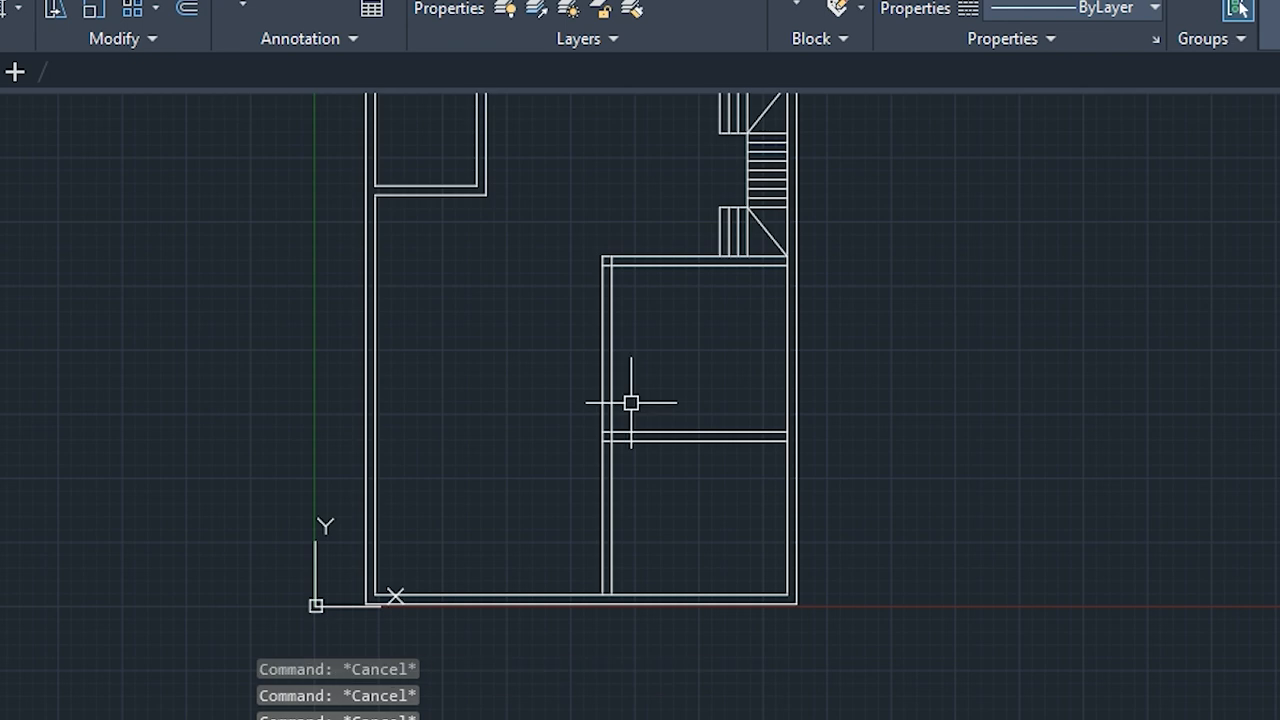
Trim the overlapping lines at the room's upper left wall corner and where its top wall meets the right exterior wall
text(tr)
key(Return)
scroll(609, 266, up, 3)
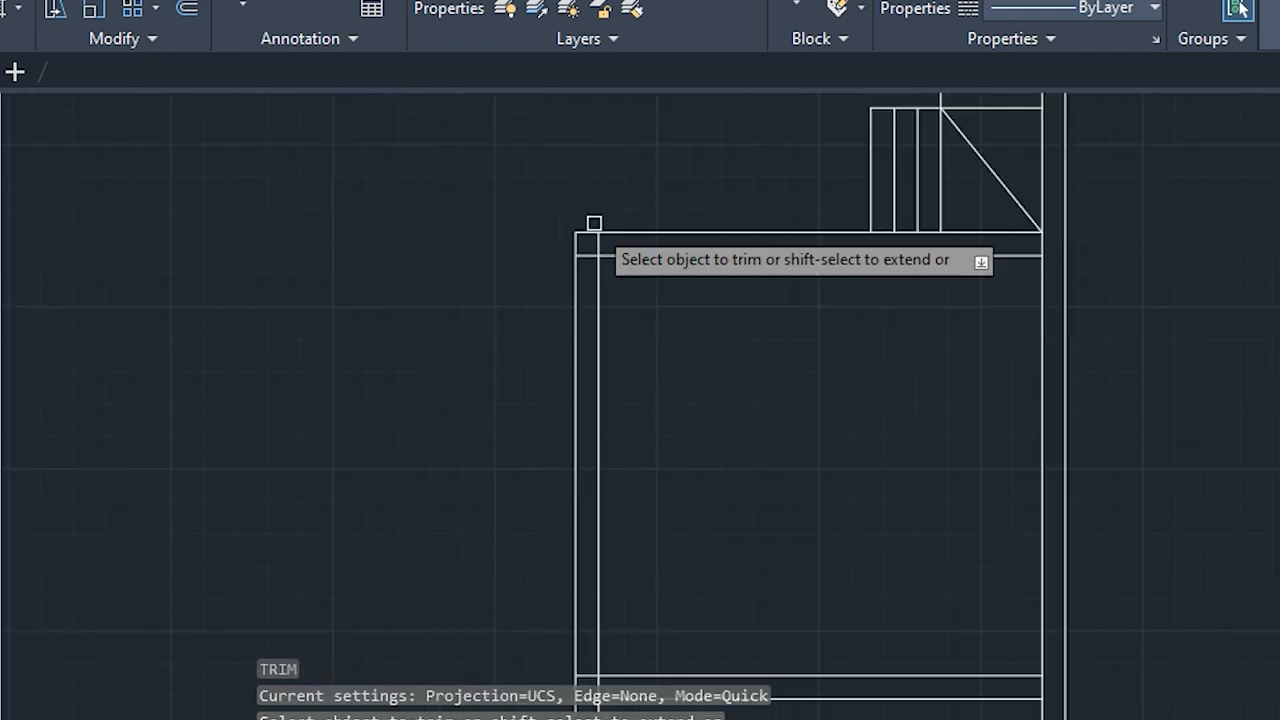
scroll(602, 243, up, 4)
click(594, 240)
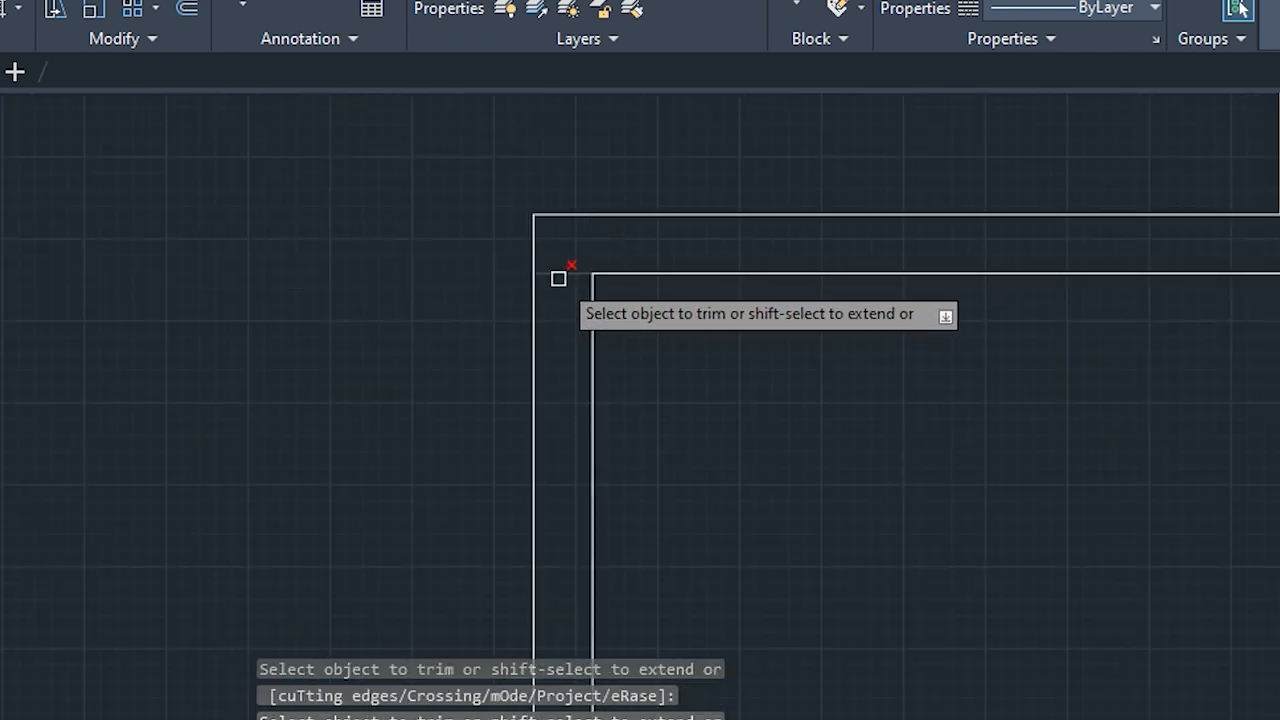
click(560, 278)
scroll(751, 330, down, 3)
middle_drag(937, 386, 651, 369)
scroll(1040, 283, up, 3)
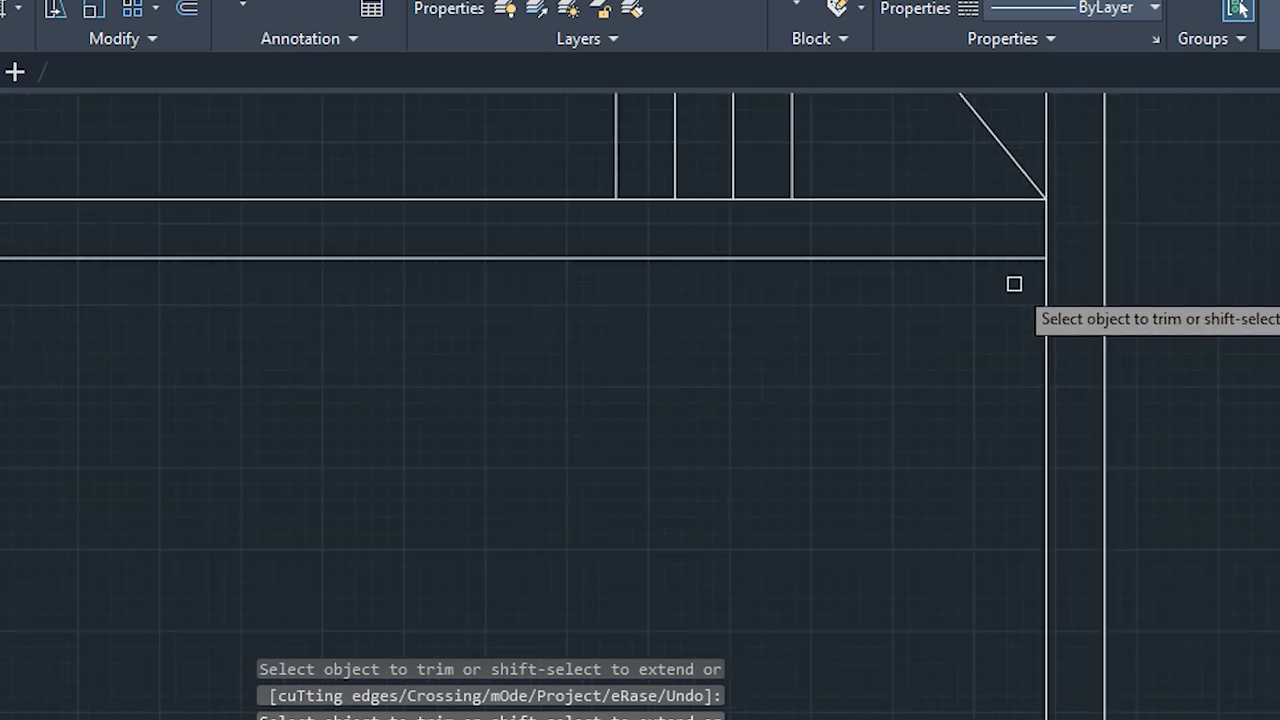
click(1043, 237)
Trim the crossing lines where the wall between the two lower rooms meets the left partition and the right exterior wall
scroll(913, 332, down, 4)
middle_drag(752, 474, 843, 174)
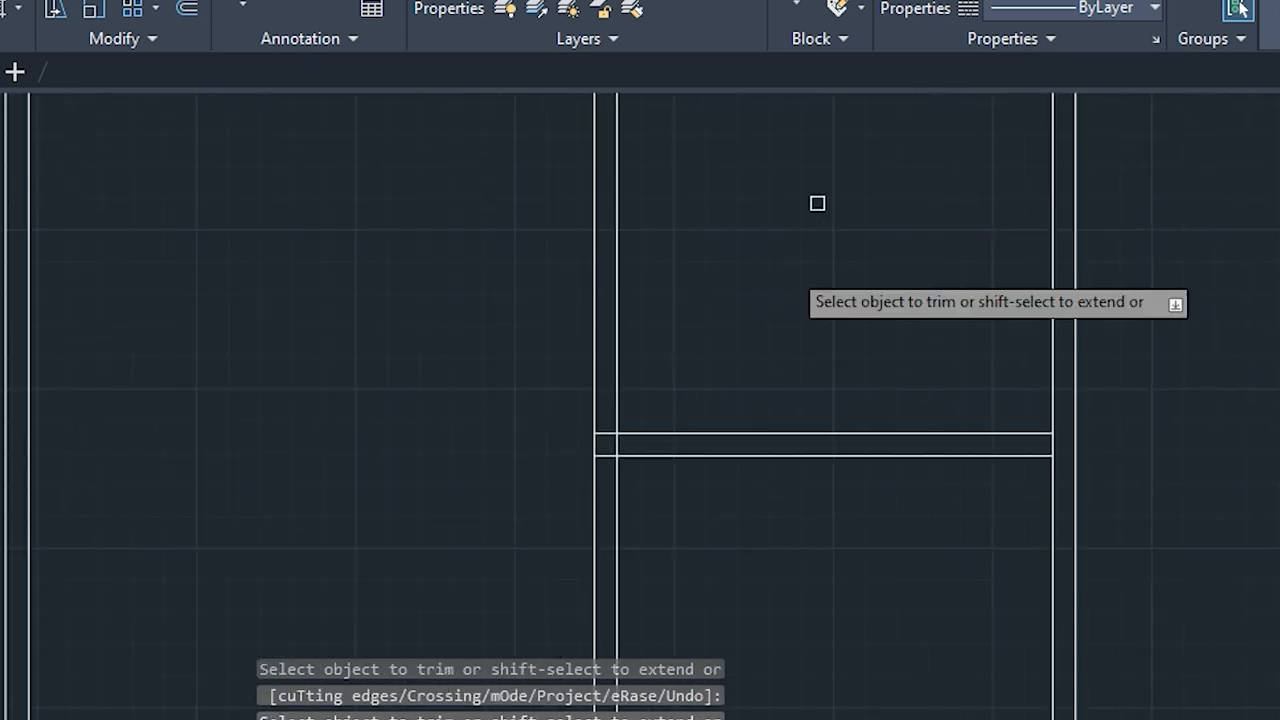
scroll(592, 430, up, 2)
scroll(591, 423, up, 2)
click(622, 492)
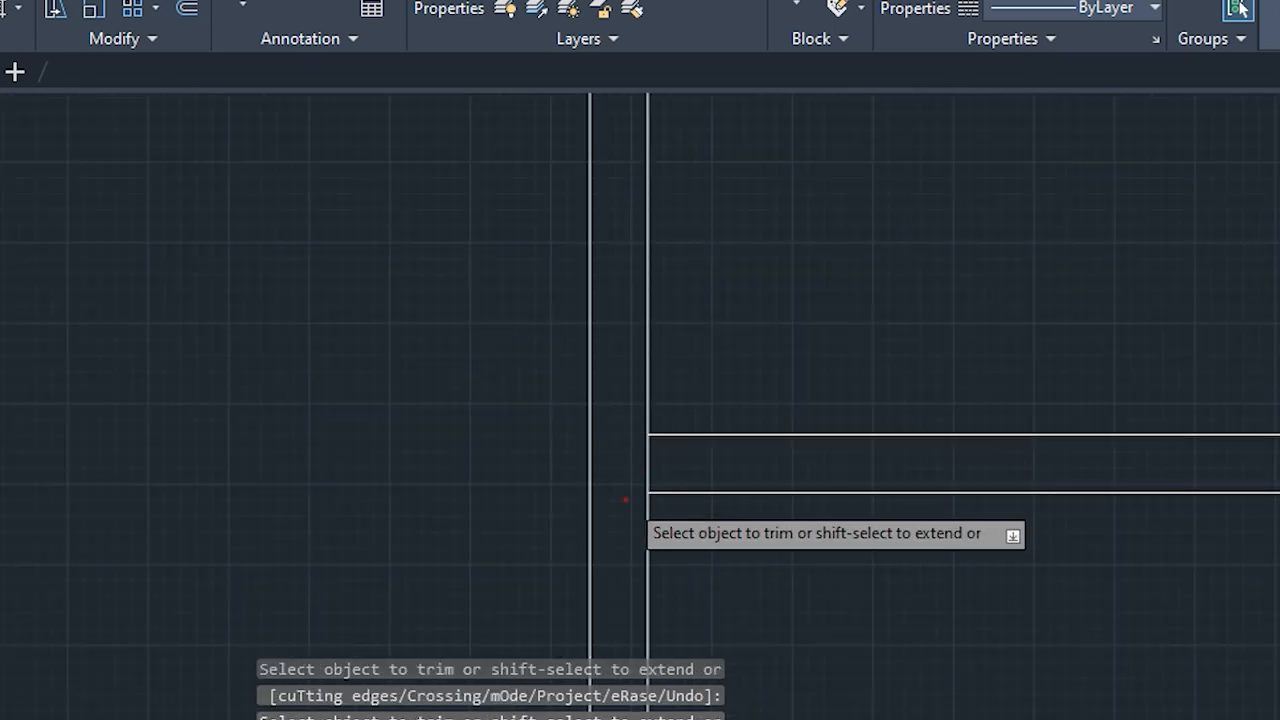
click(650, 466)
middle_drag(986, 463, 154, 363)
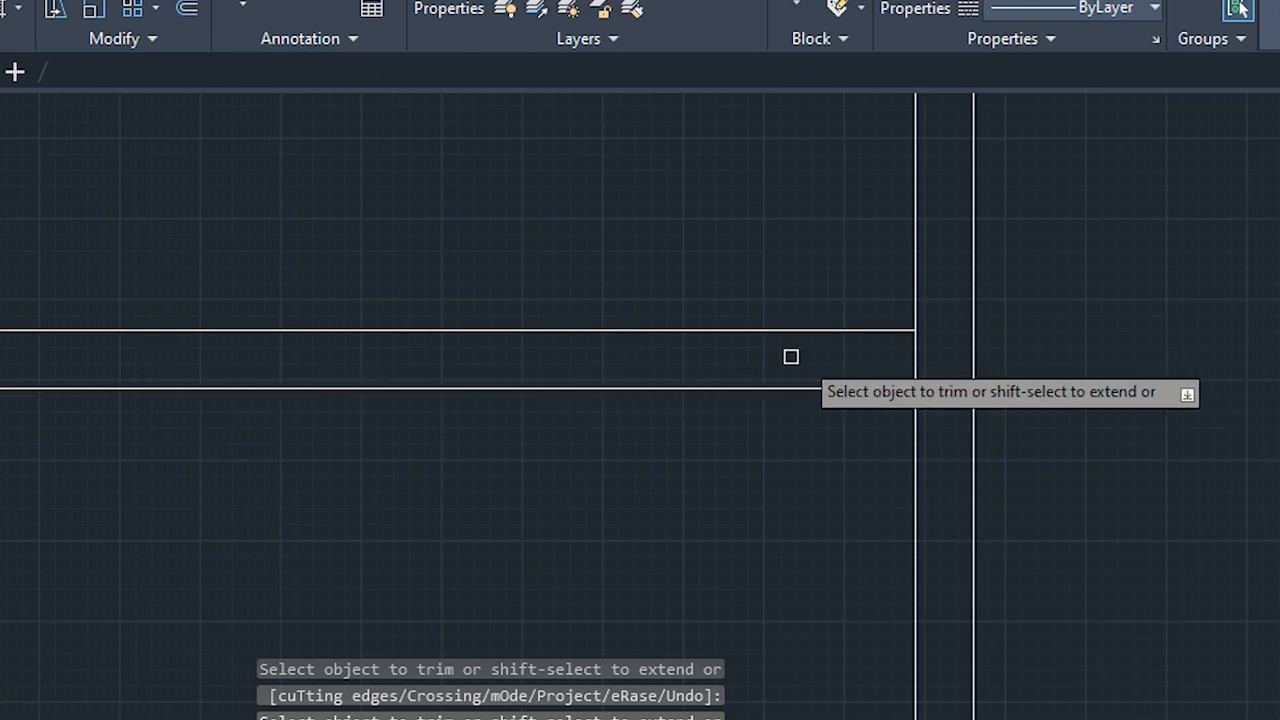
click(910, 364)
Trim the bottom exterior wall's inner line between the two partition lines to open the junction
scroll(789, 386, down, 4)
middle_drag(628, 491, 771, 205)
scroll(564, 472, up, 4)
click(518, 496)
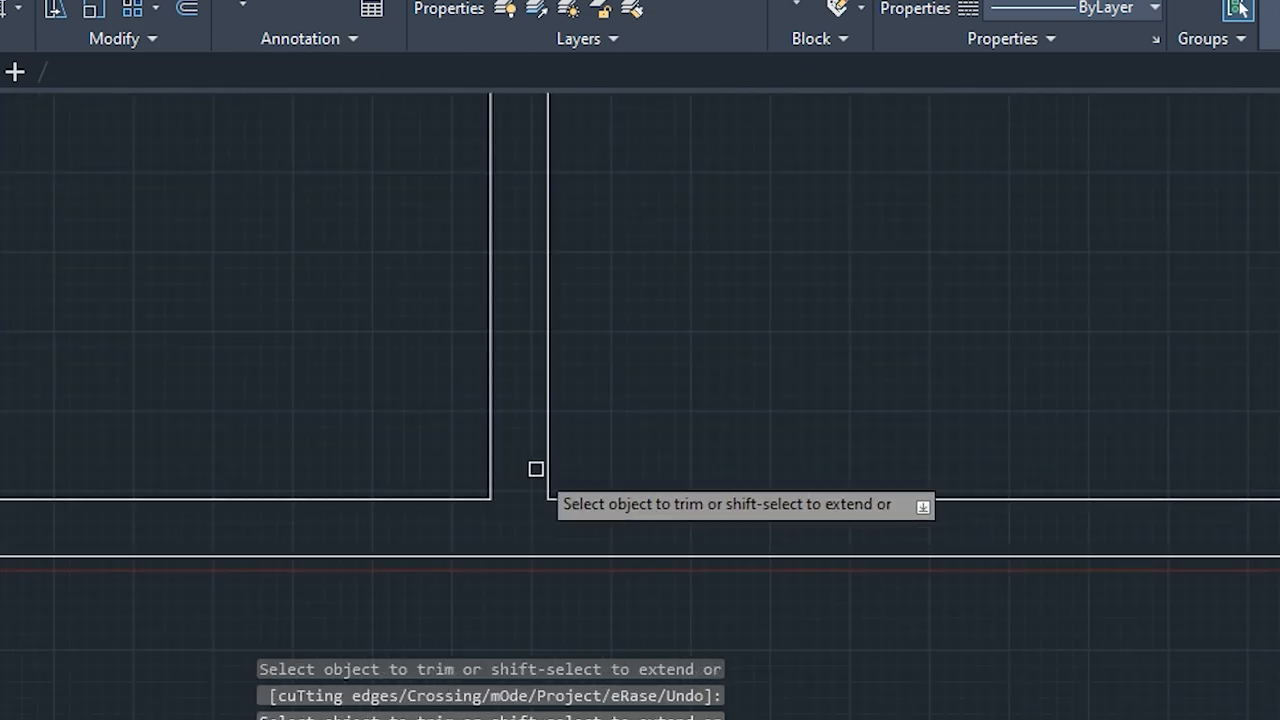
scroll(549, 448, down, 8)
middle_drag(520, 369, 486, 489)
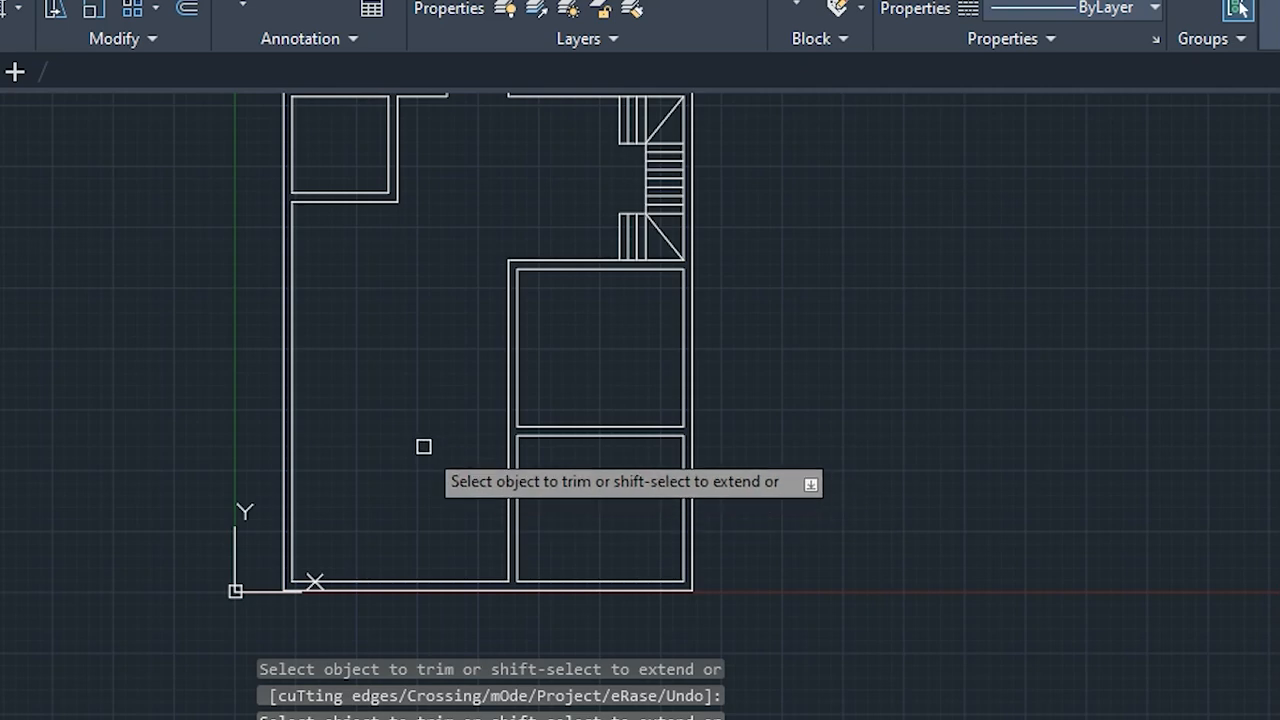
key(Escape)
key(Escape)
key(Escape)
key(Escape)
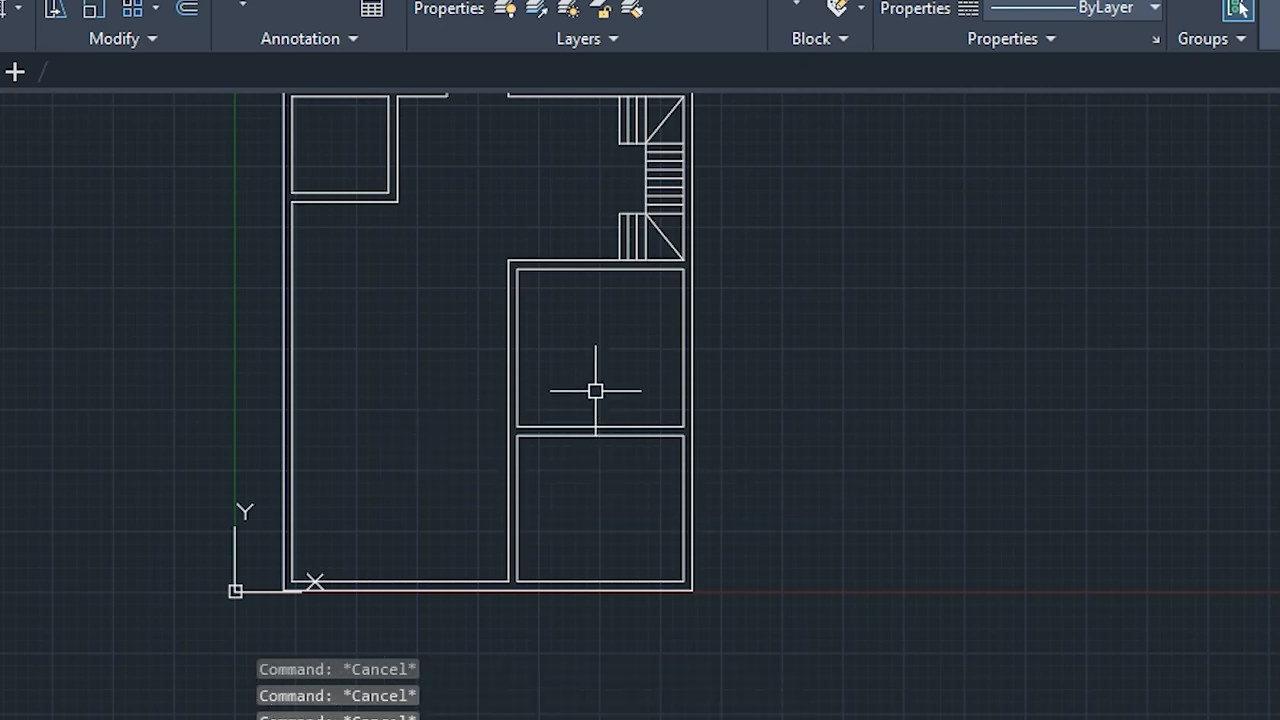
Offset the right inner wall line 5' to the left and the lower wall line 5' upward inside the room below the stairs
scroll(593, 356, up, 2)
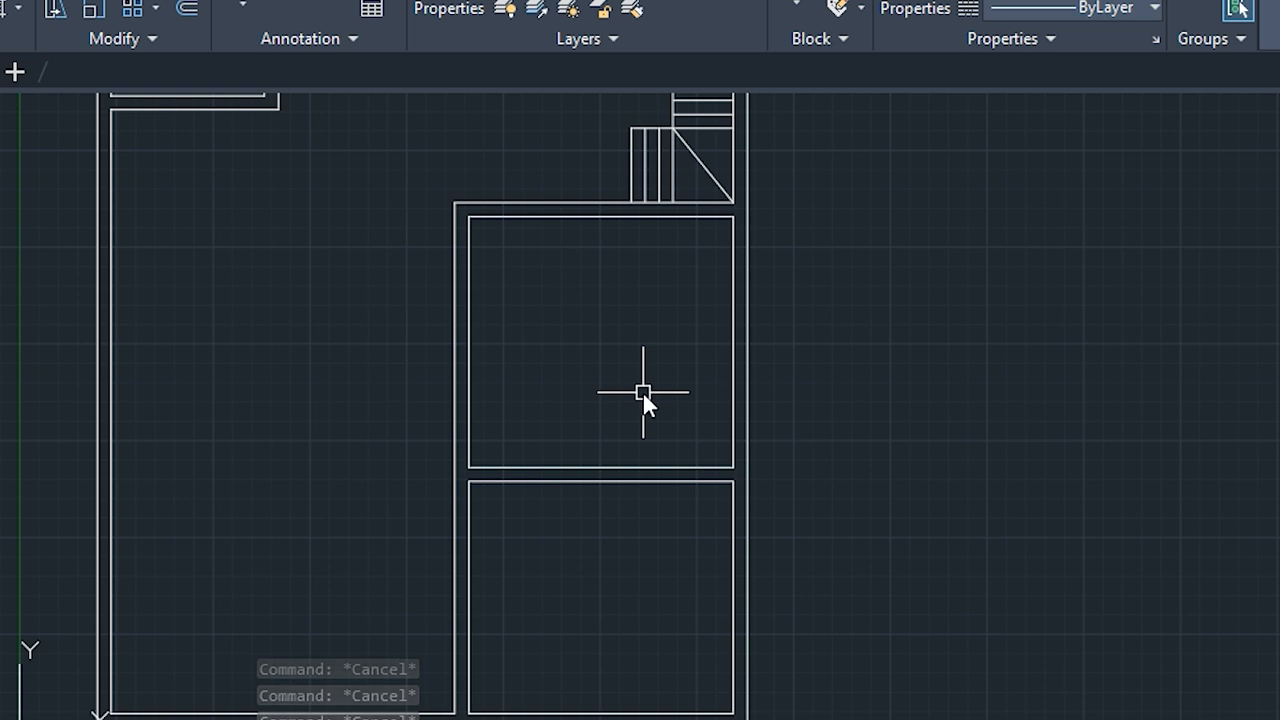
text(offset)
key(Return)
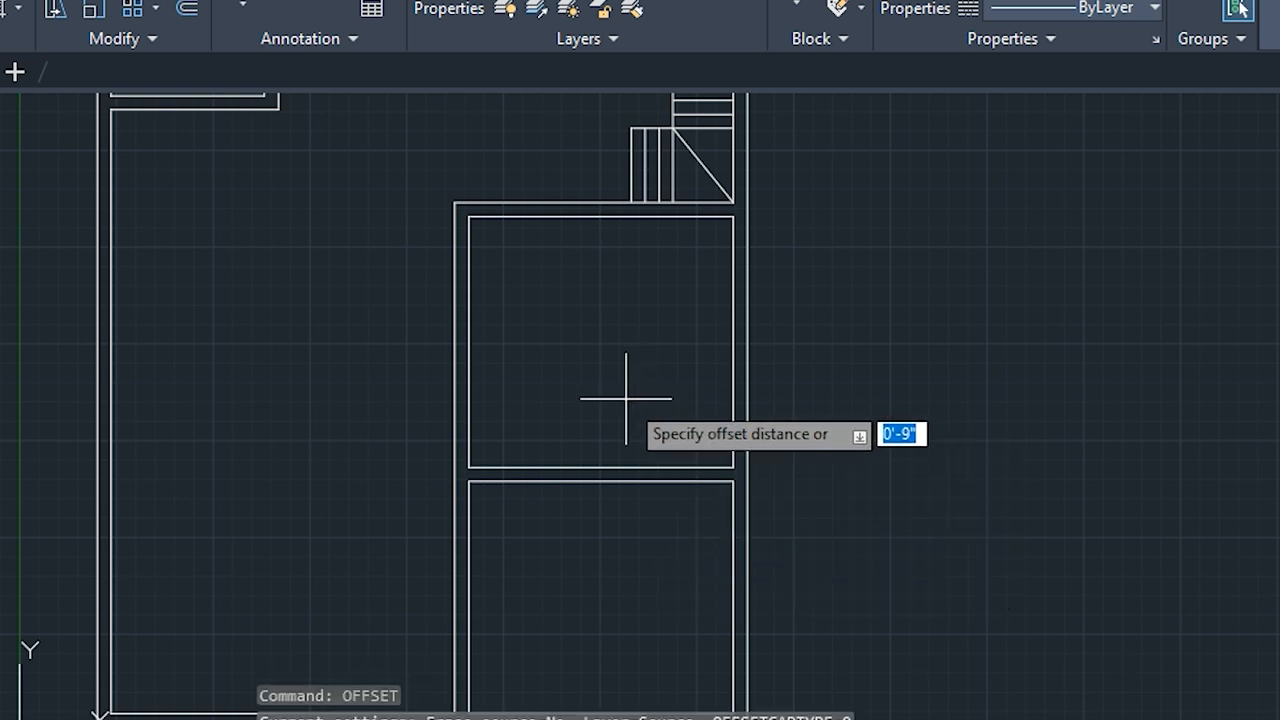
text(5)
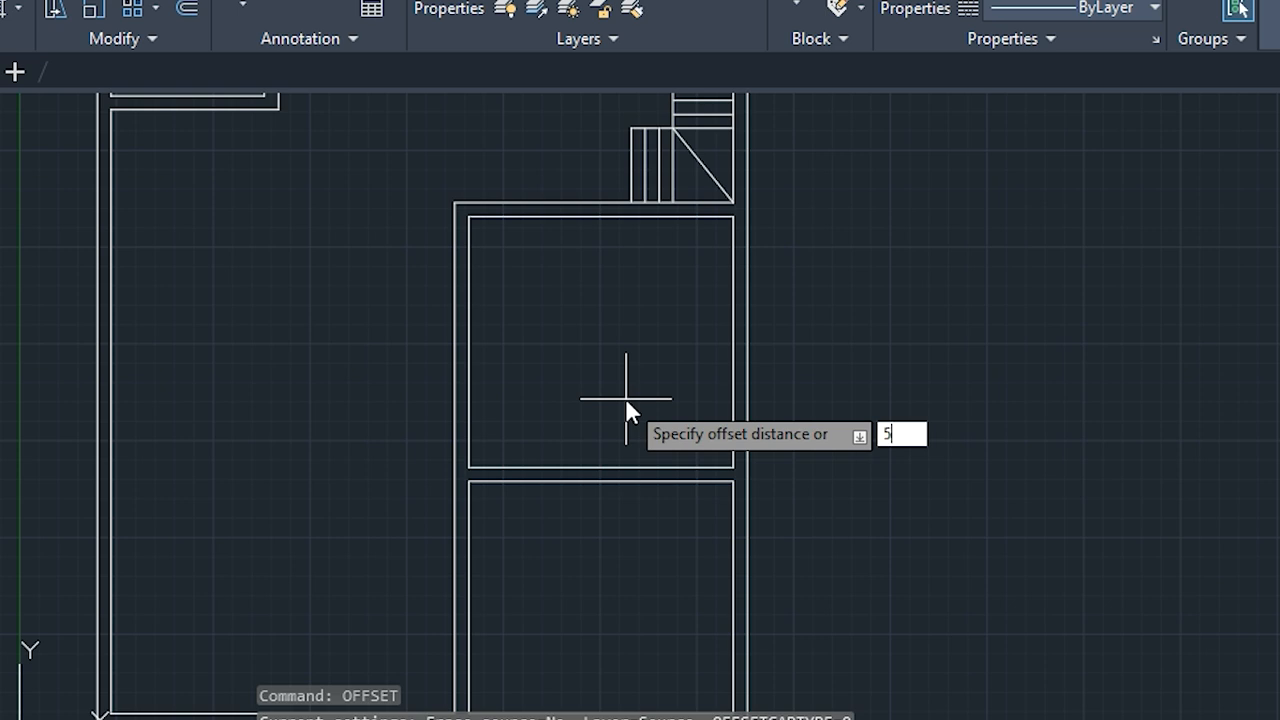
key(Return)
scroll(716, 433, up, 2)
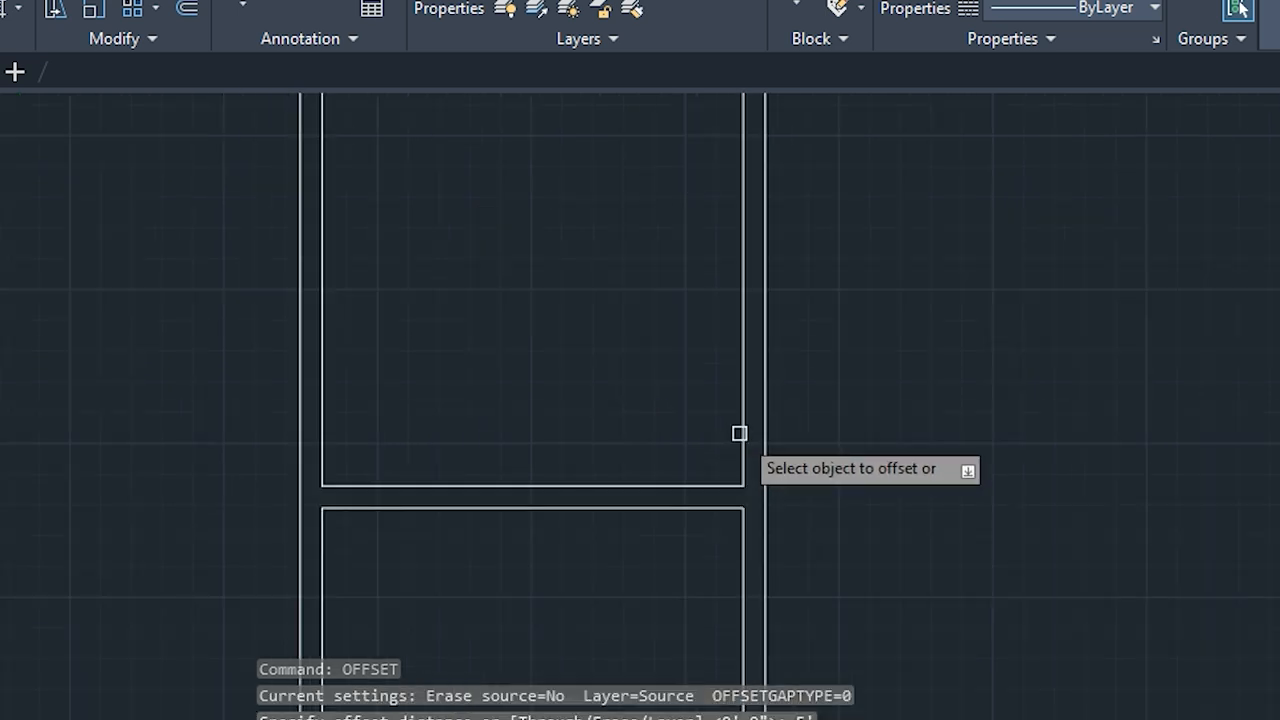
click(739, 433)
click(680, 445)
click(691, 486)
click(688, 428)
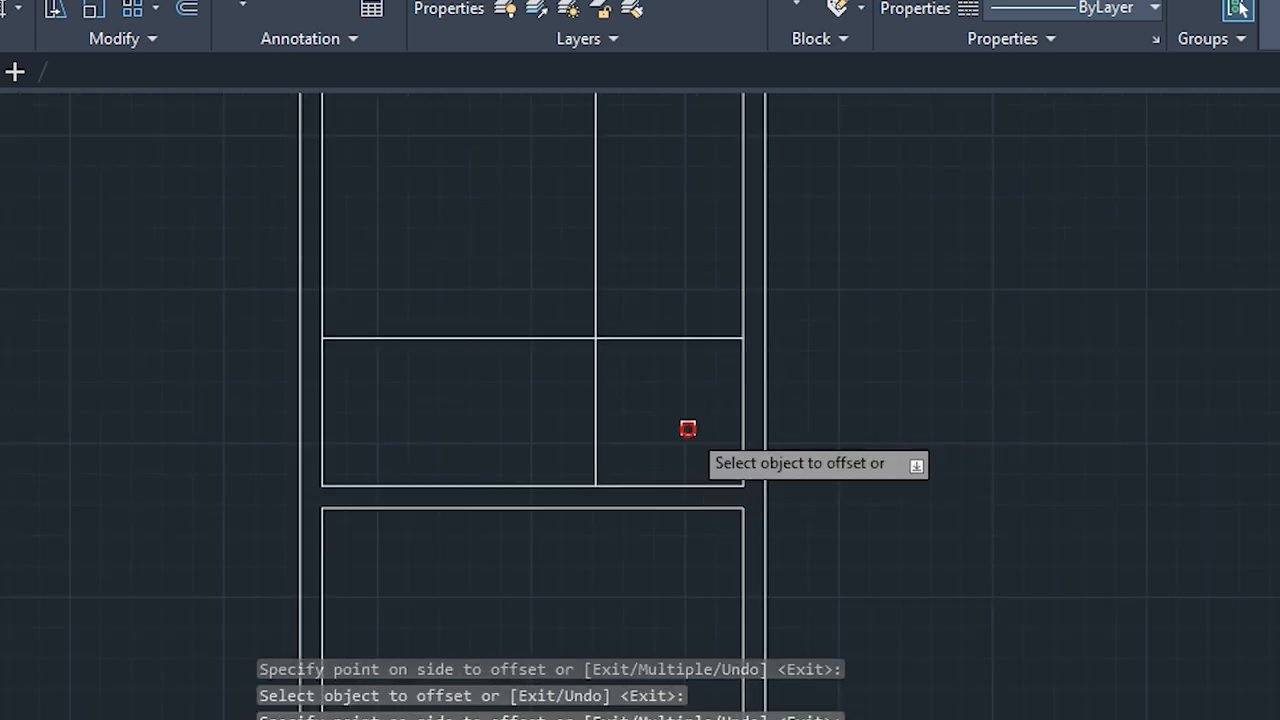
key(Escape)
key(Escape)
key(Escape)
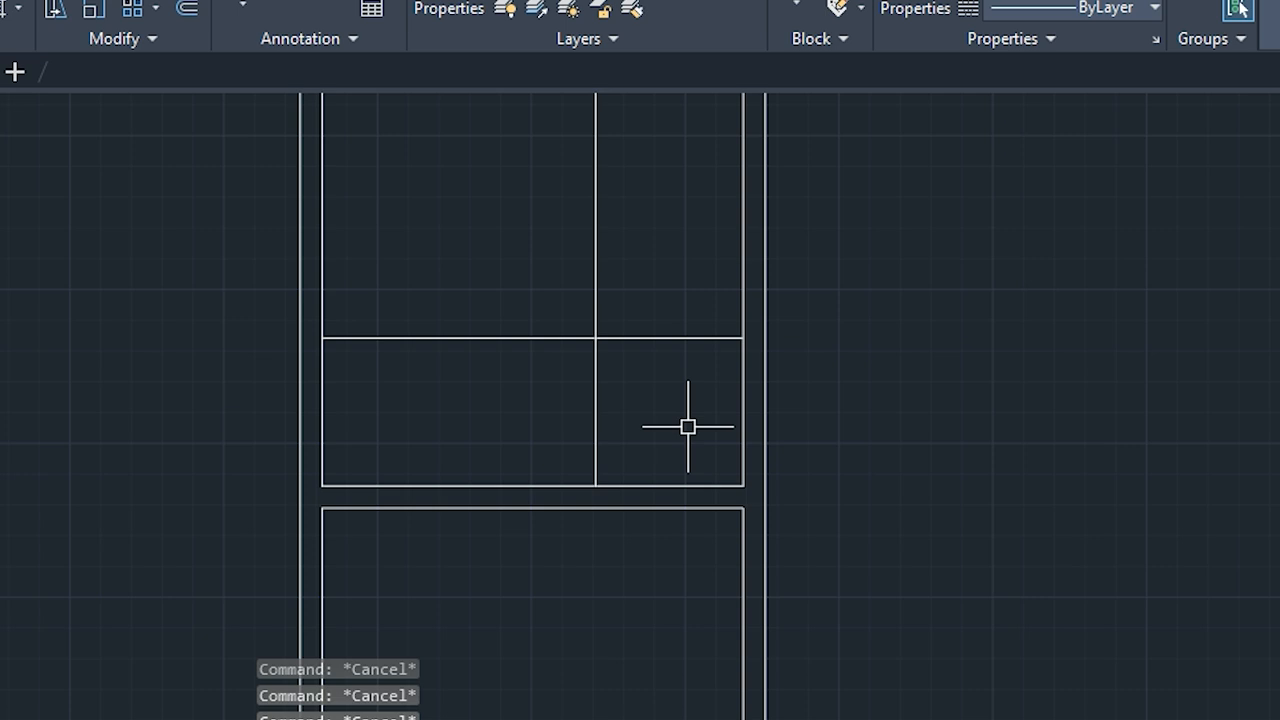
Trim the two crossing offset lines so they outline only a small square space in the room's lower-right corner
key(Return)
click(598, 270)
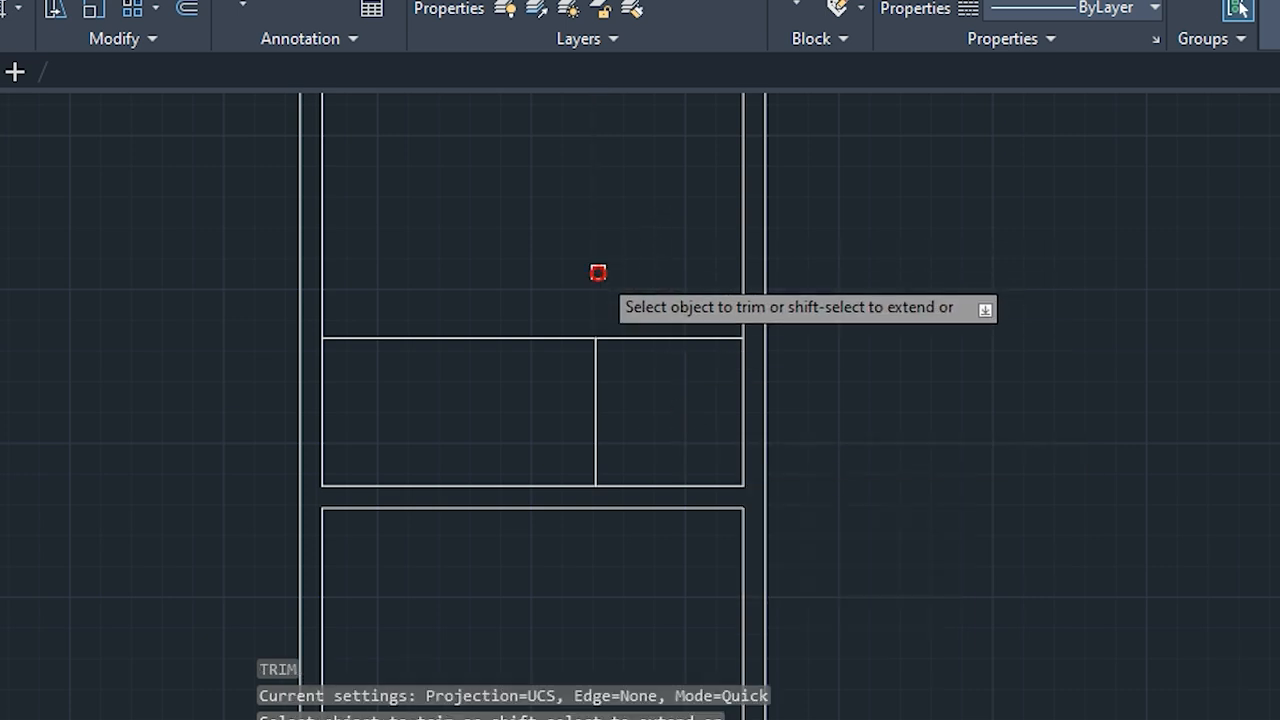
click(525, 340)
key(Escape)
key(Escape)
key(Escape)
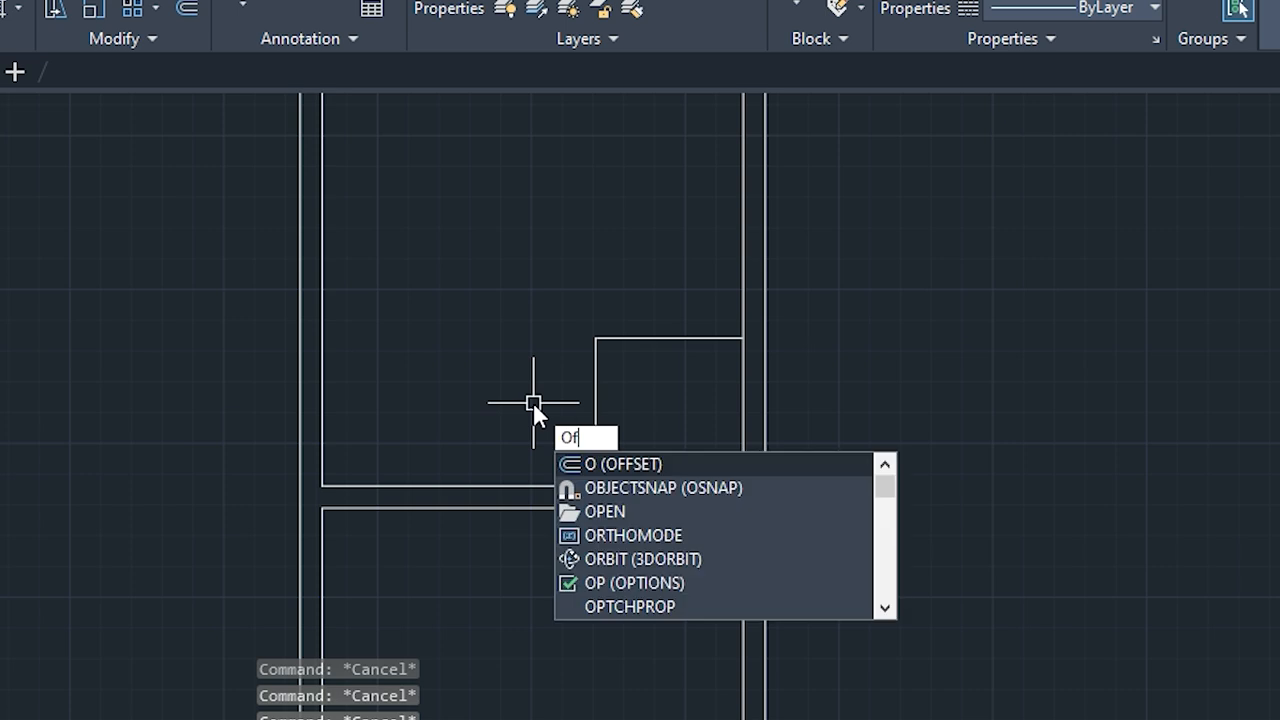
Offset the small corner space's left and top lines 9" inward to give its walls thickness
text(f)
key(Return)
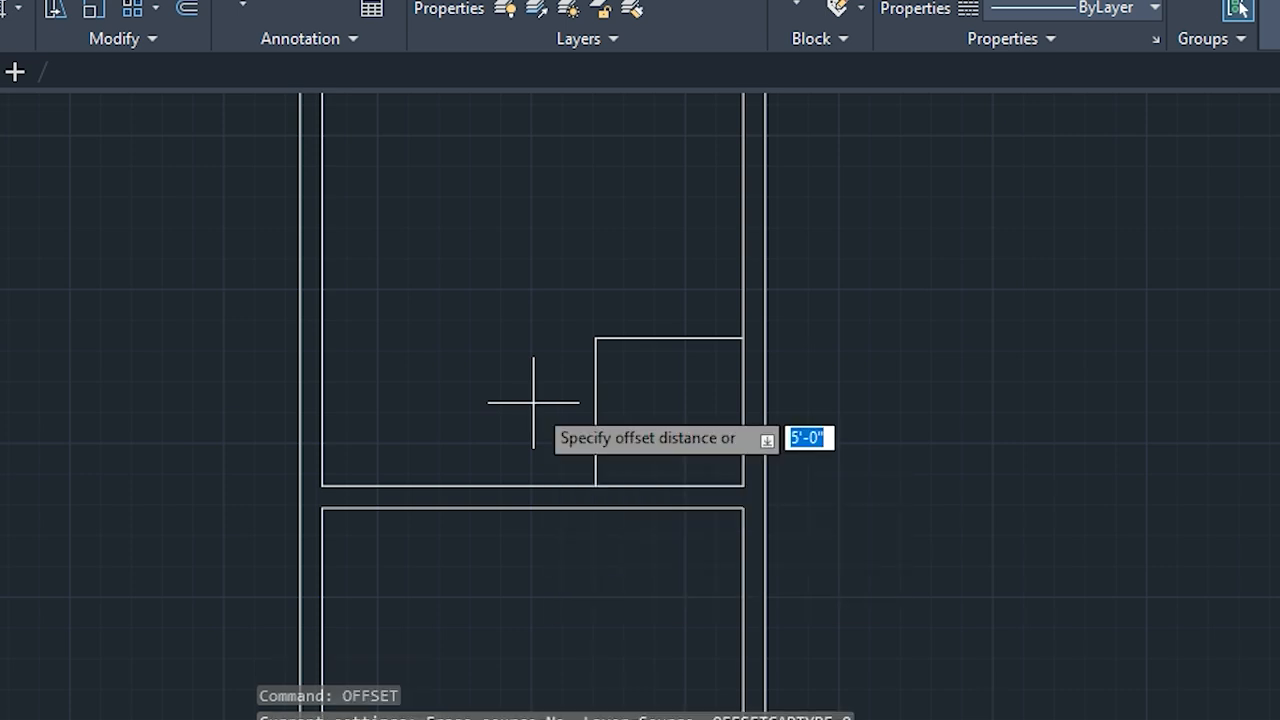
key(Return)
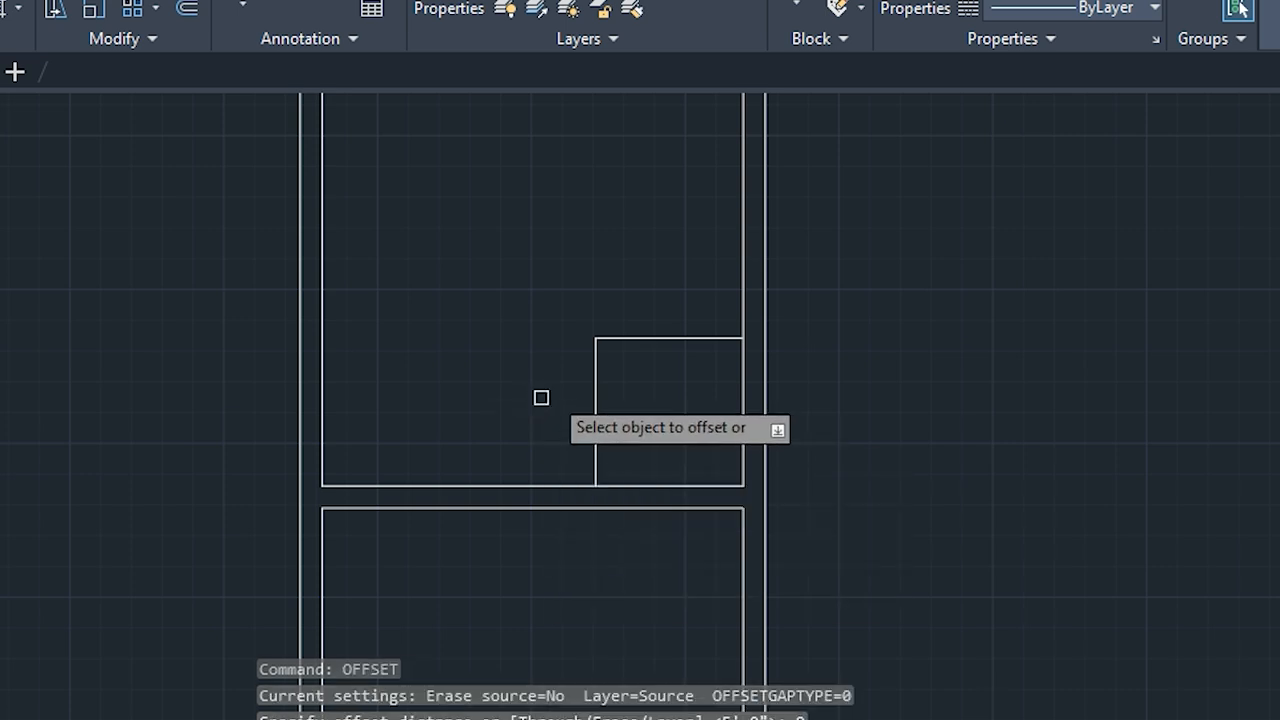
click(595, 397)
click(605, 393)
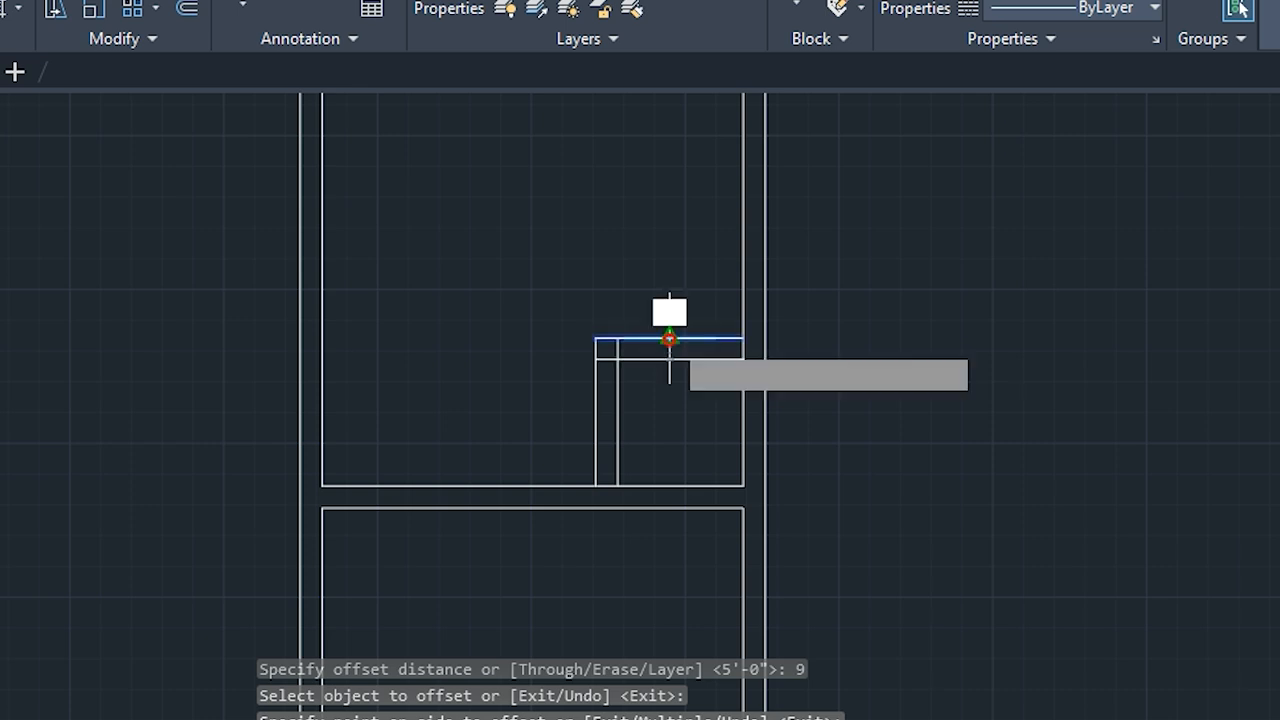
click(669, 340)
click(666, 366)
key(Escape)
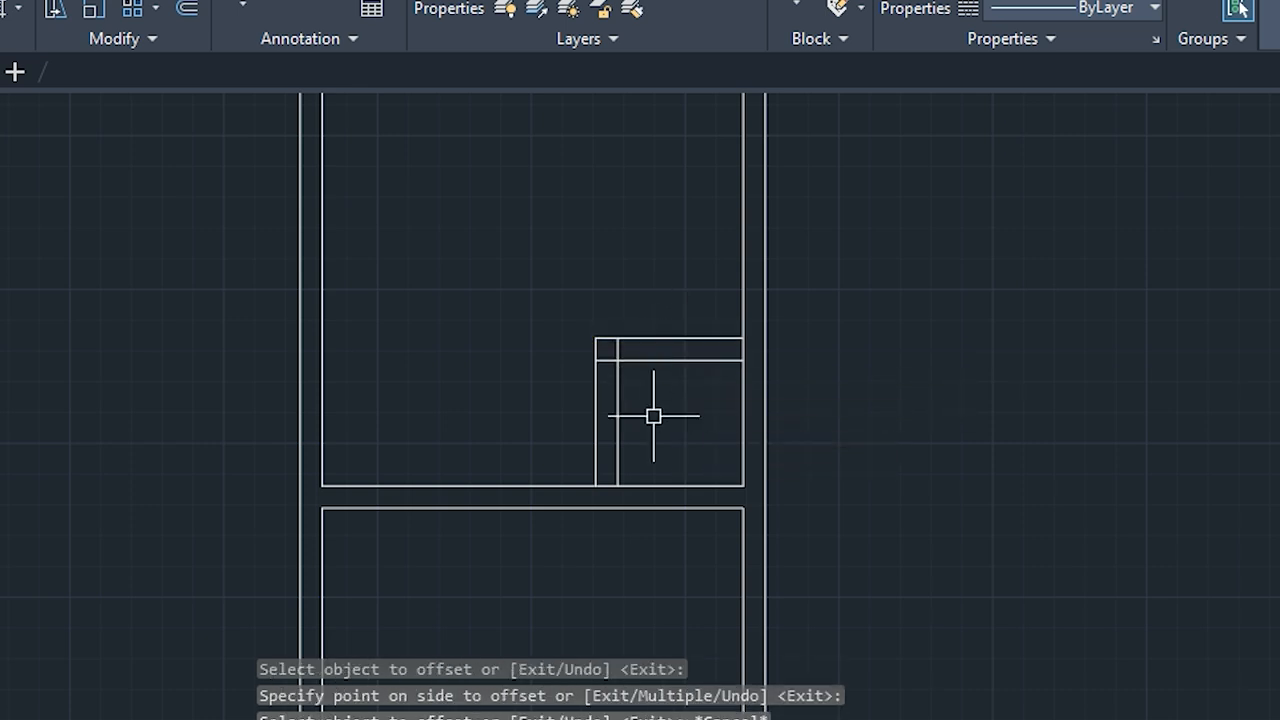
key(Escape)
key(Escape)
key(Escape)
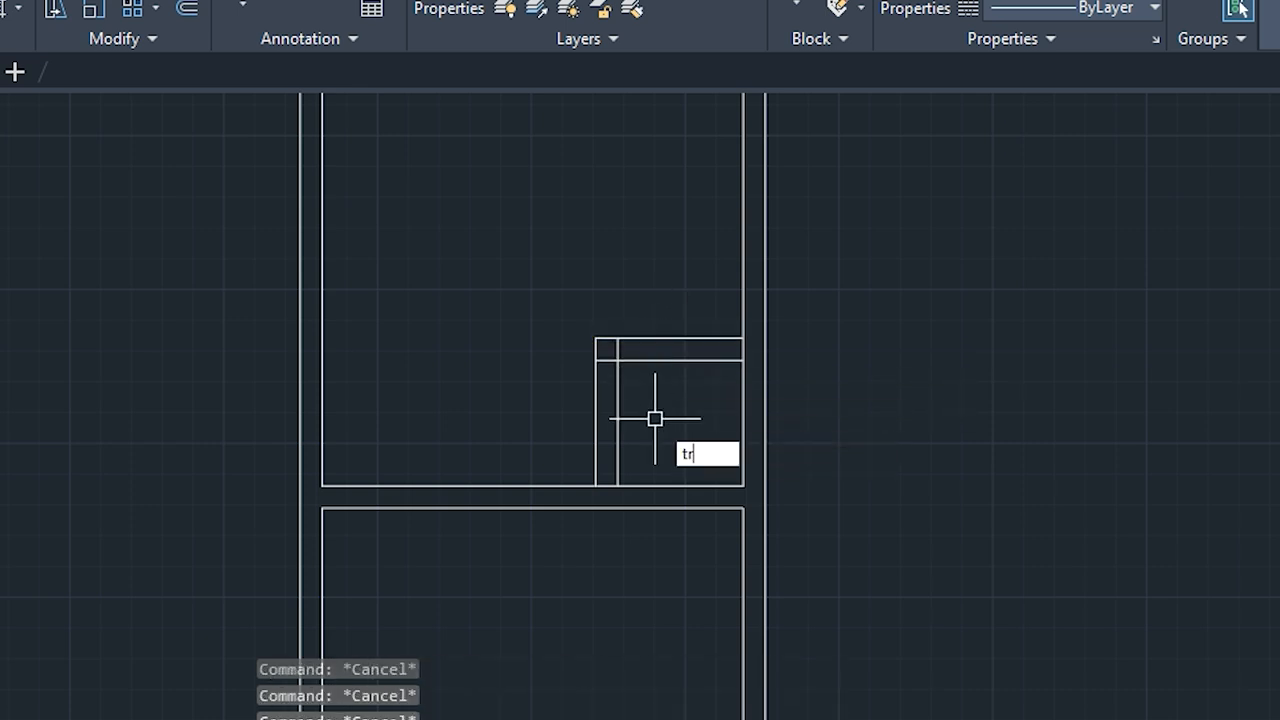
Trim the overlapping wall lines at the corner space's upper-left corner and where its walls meet the existing walls
text(tr)
key(Return)
scroll(700, 365, up, 4)
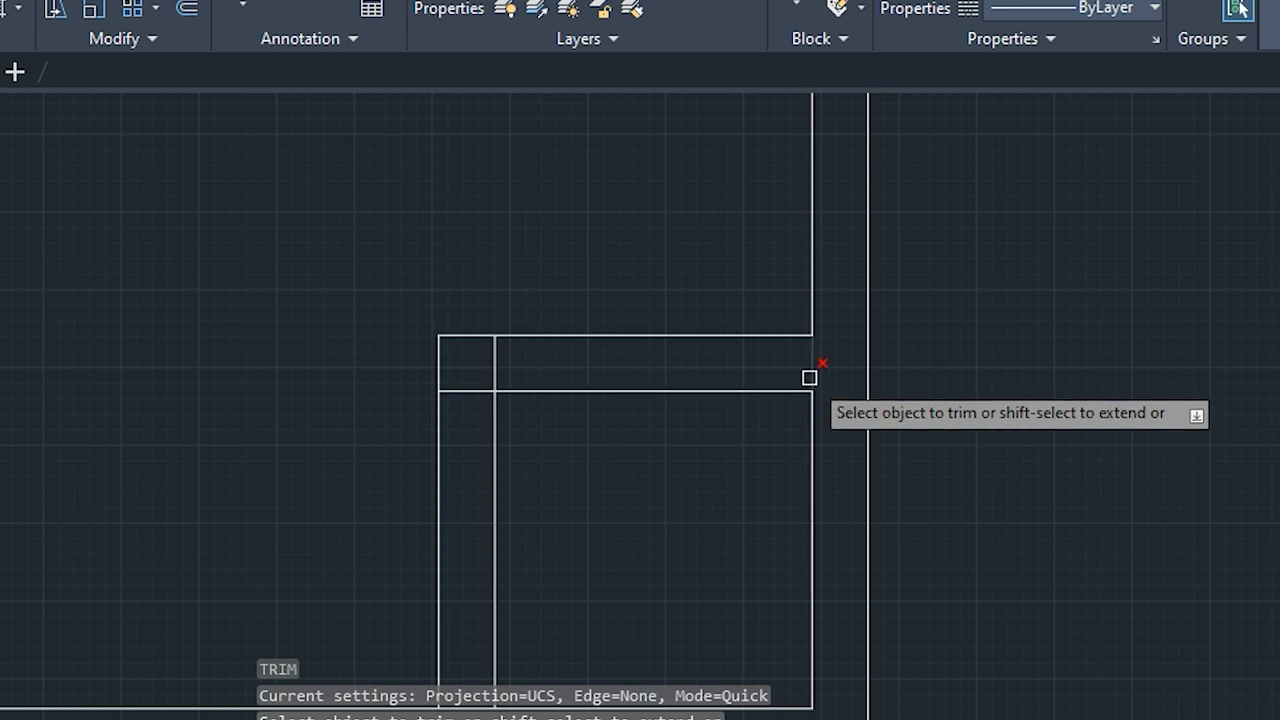
click(495, 365)
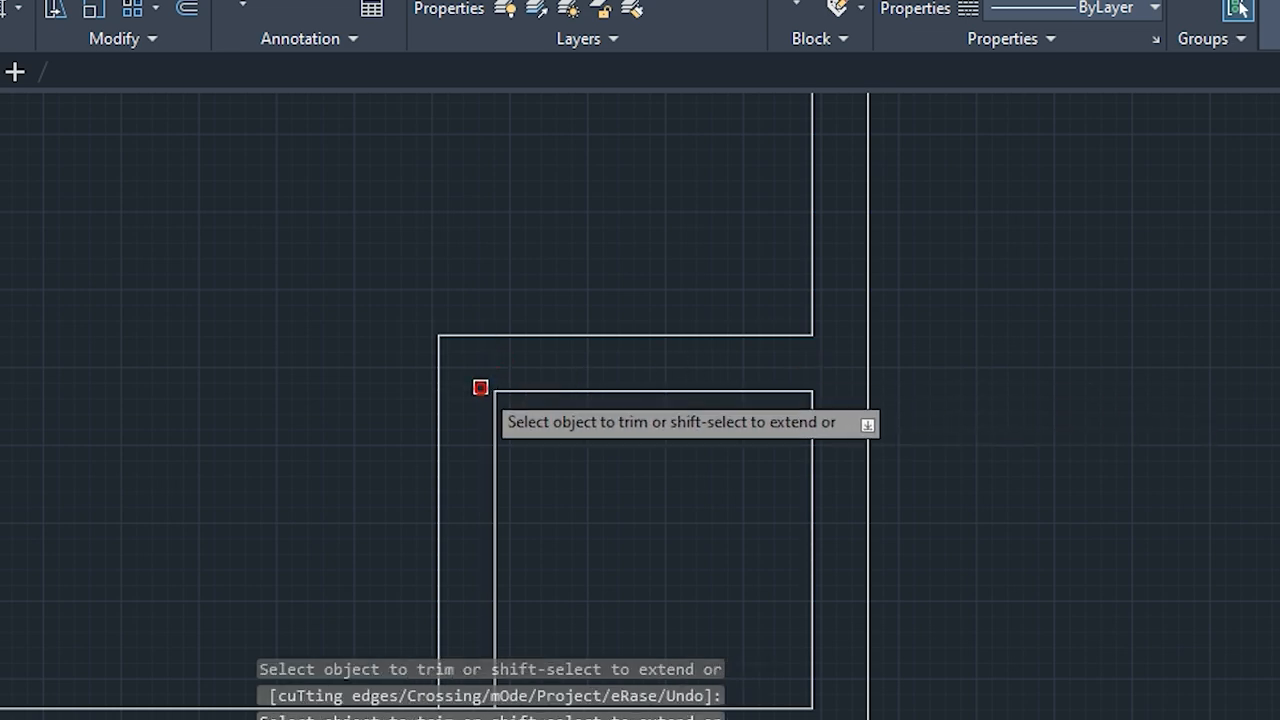
scroll(491, 428, down, 4)
middle_drag(454, 549, 490, 472)
scroll(491, 472, up, 2)
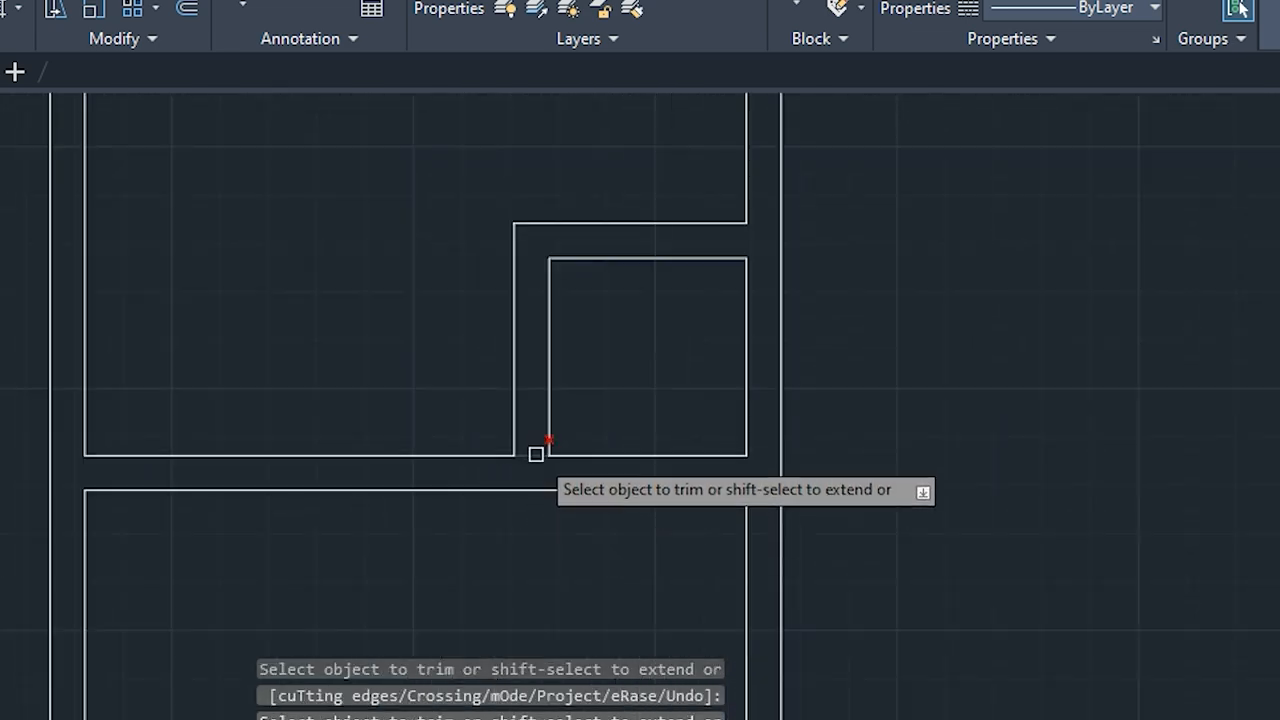
click(536, 454)
scroll(536, 454, down, 2)
key(Escape)
key(Escape)
key(Escape)
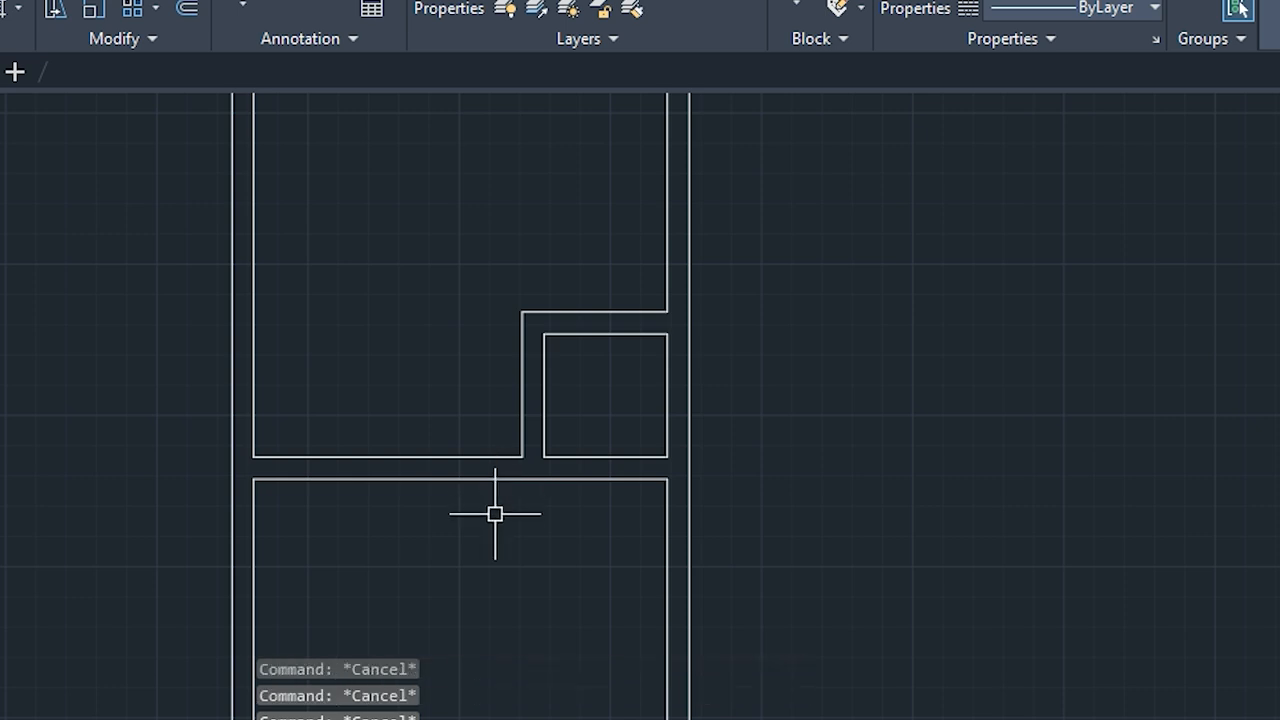
Offset the left exterior wall's inner line 6' right and the bottom line of the left-side room 6' down
scroll(470, 518, down, 2)
mouse_move(443, 523)
middle_down()
mouse_move(571, 557)
mouse_move(726, 558)
mouse_move(683, 597)
middle_up()
scroll(726, 558, down, 2)
scroll(677, 493, up, 2)
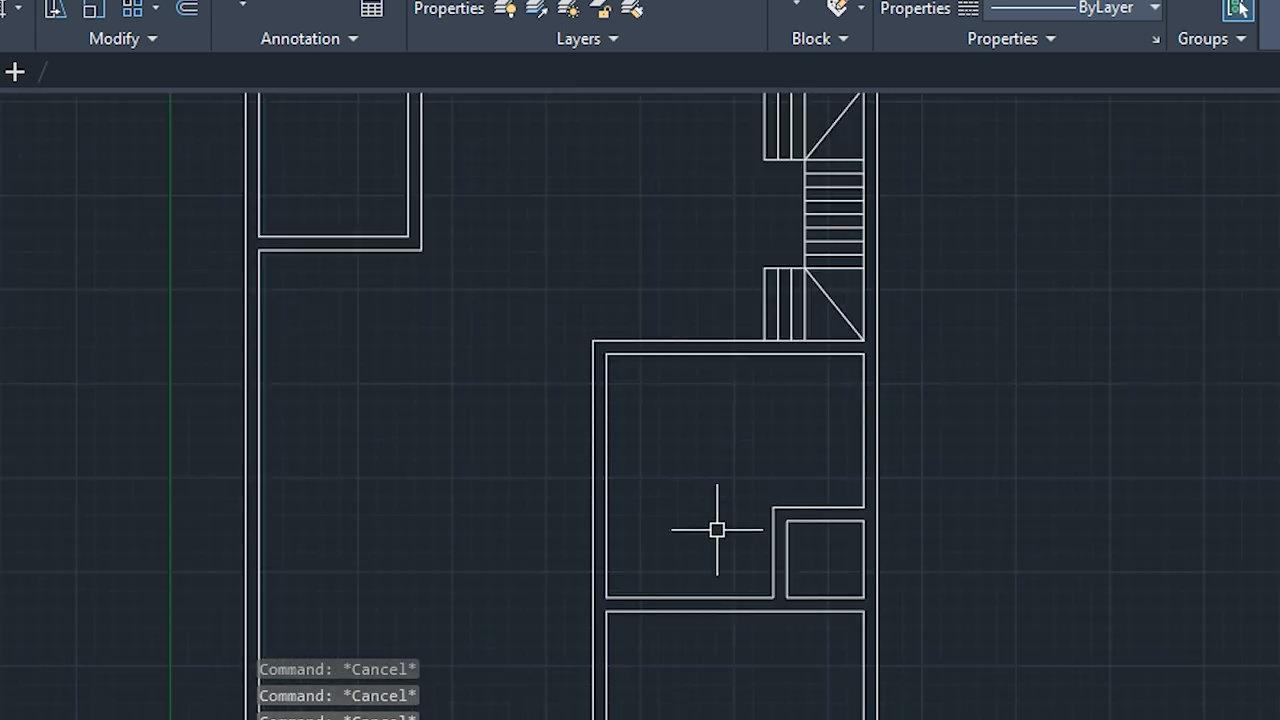
middle_drag(729, 641, 726, 530)
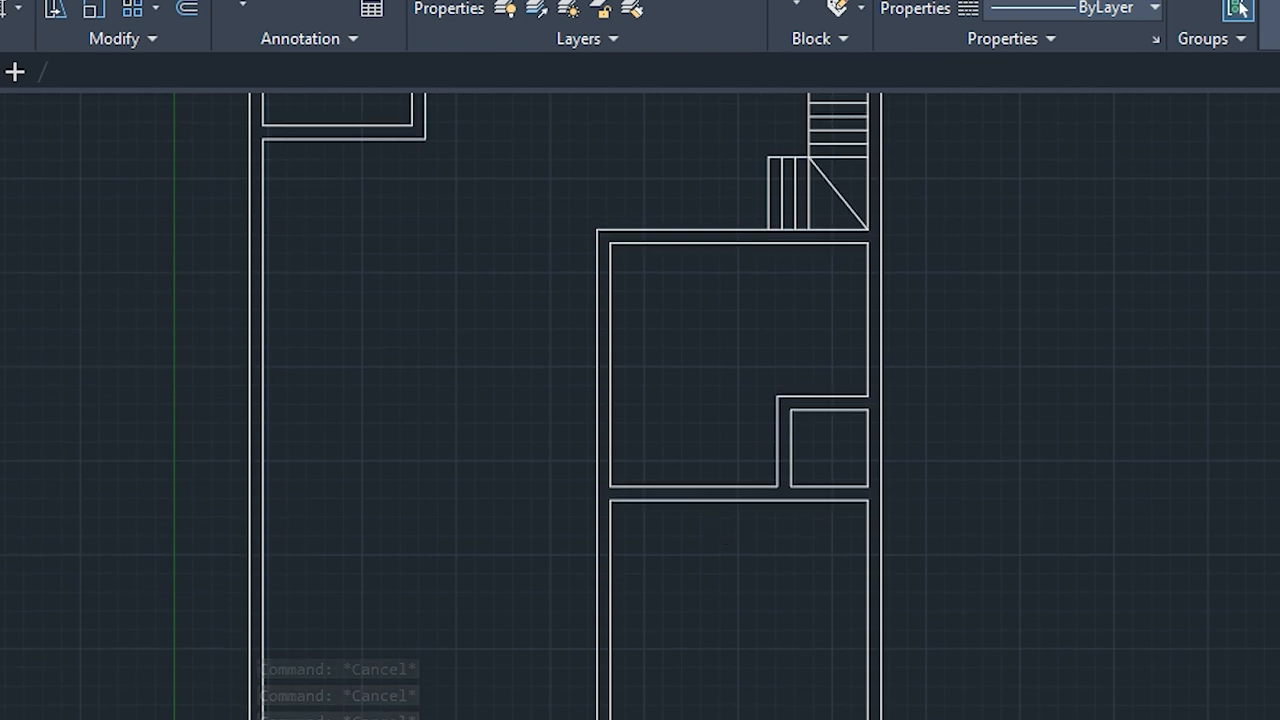
mouse_move(500, 389)
middle_down()
mouse_move(537, 597)
mouse_move(606, 591)
middle_up()
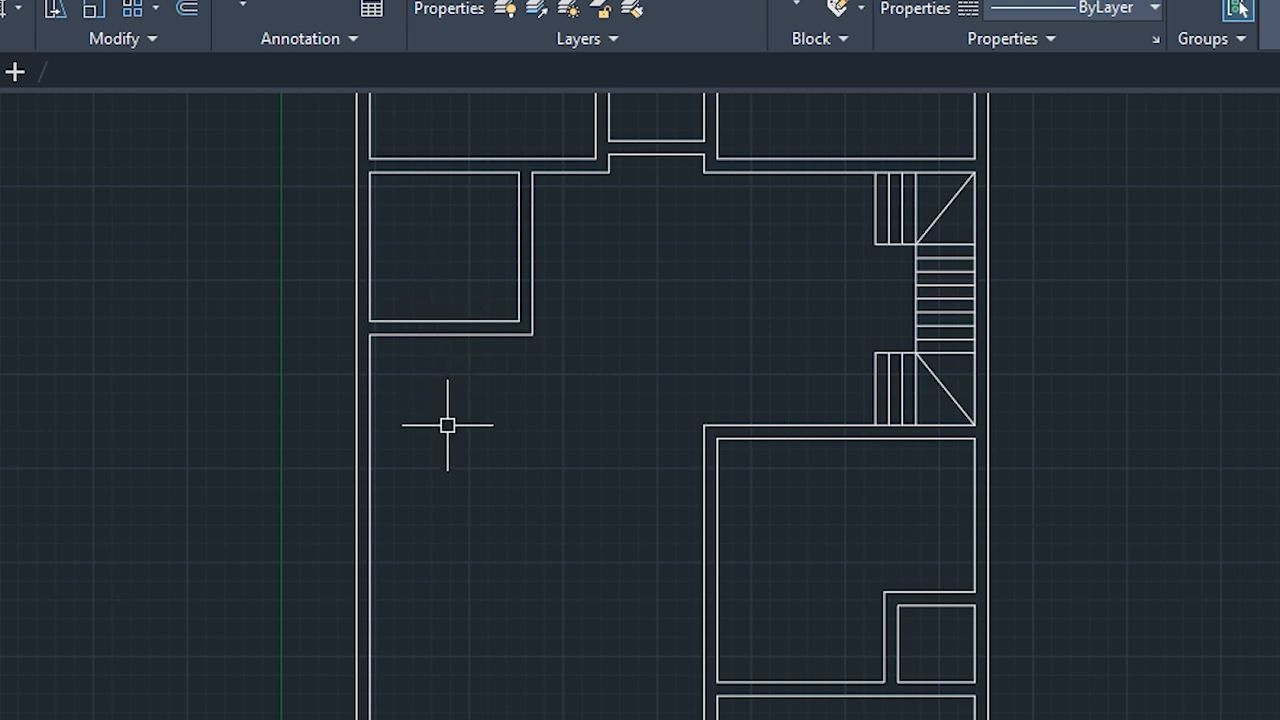
text(f)
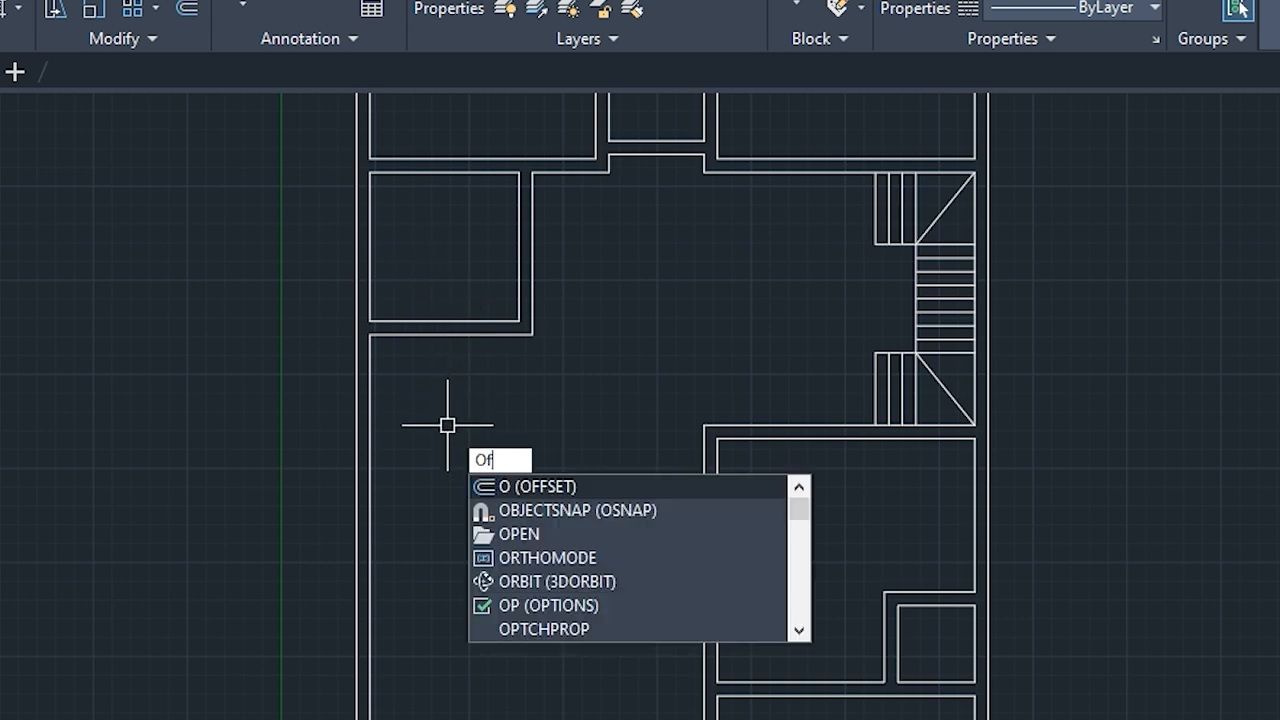
key(Return)
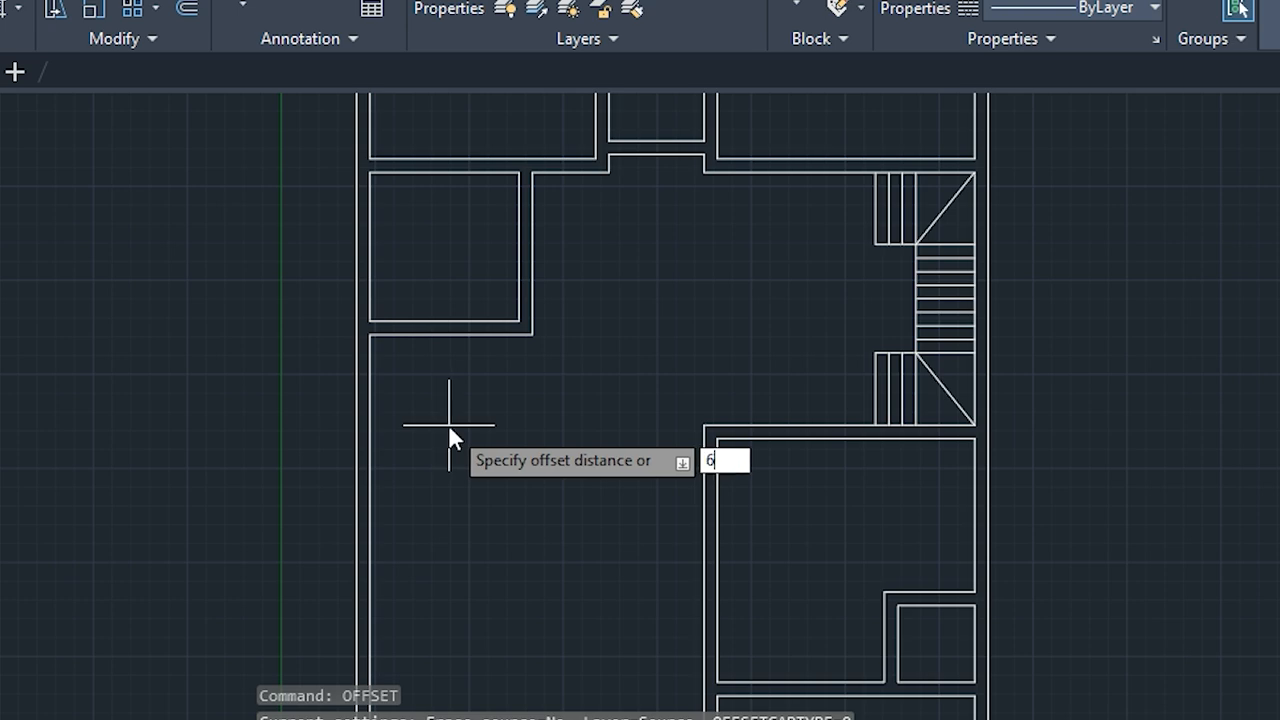
text(6)
key(Return)
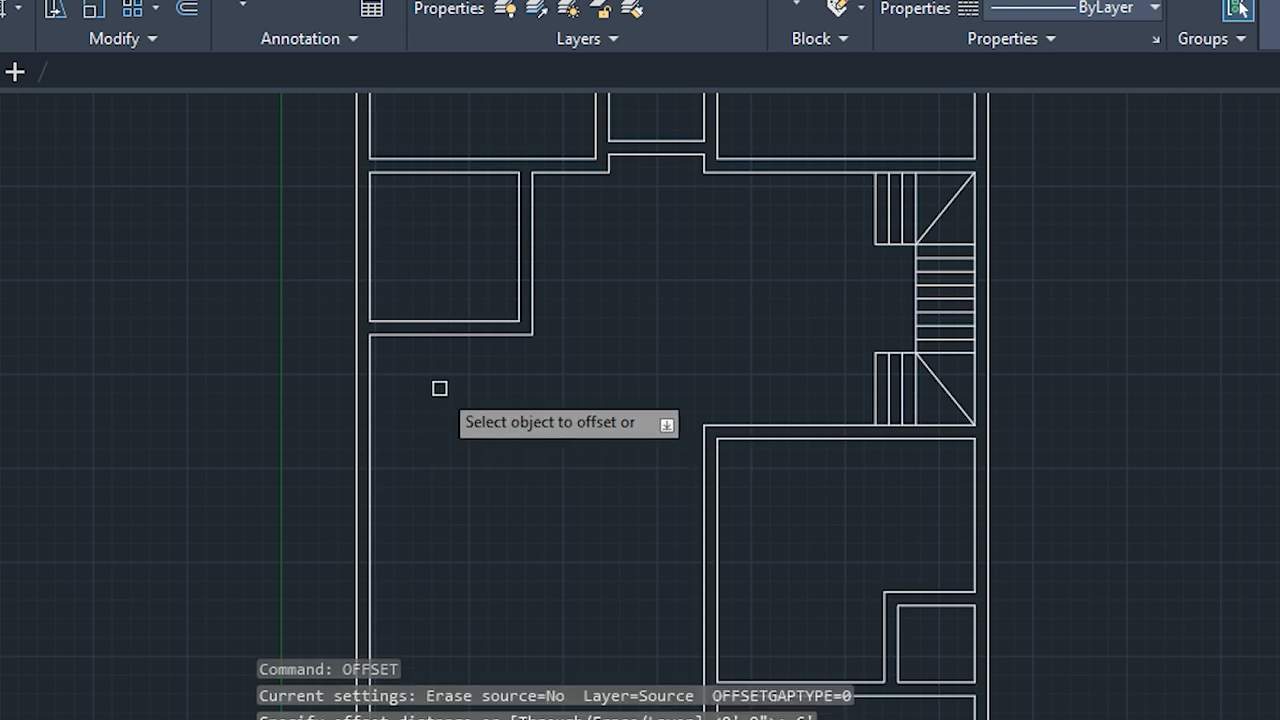
click(371, 407)
click(420, 395)
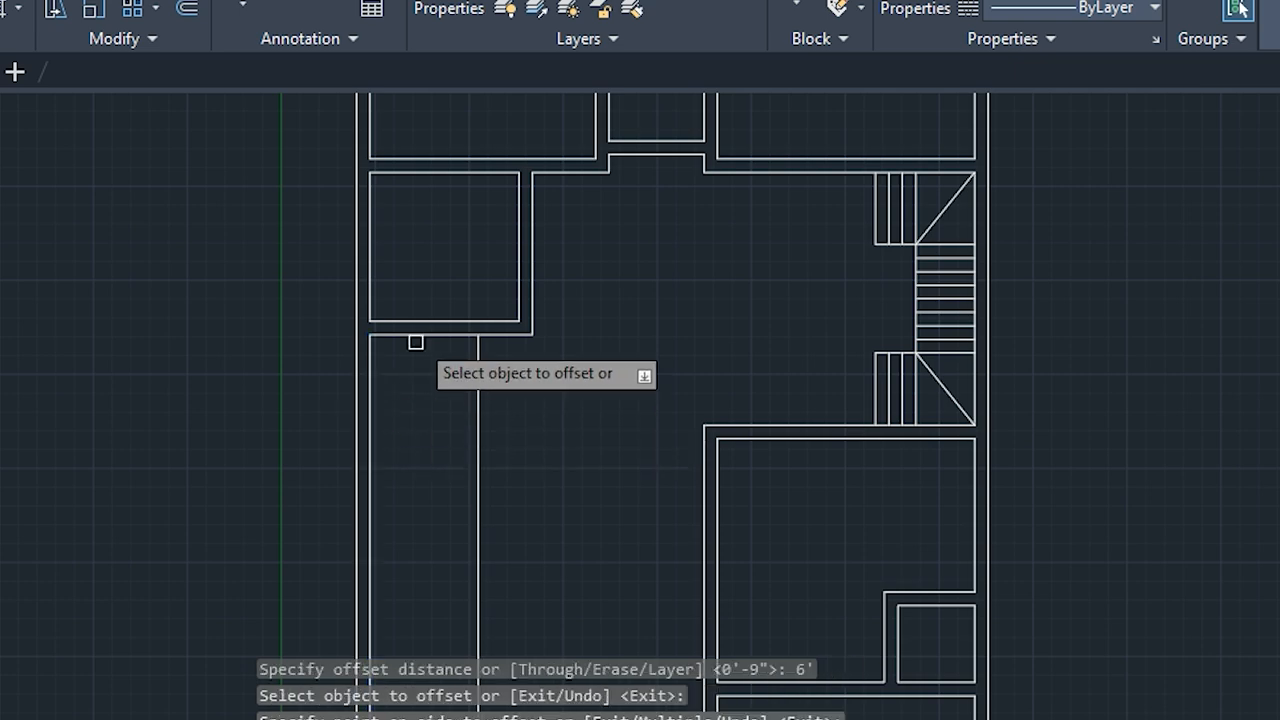
click(418, 338)
click(422, 400)
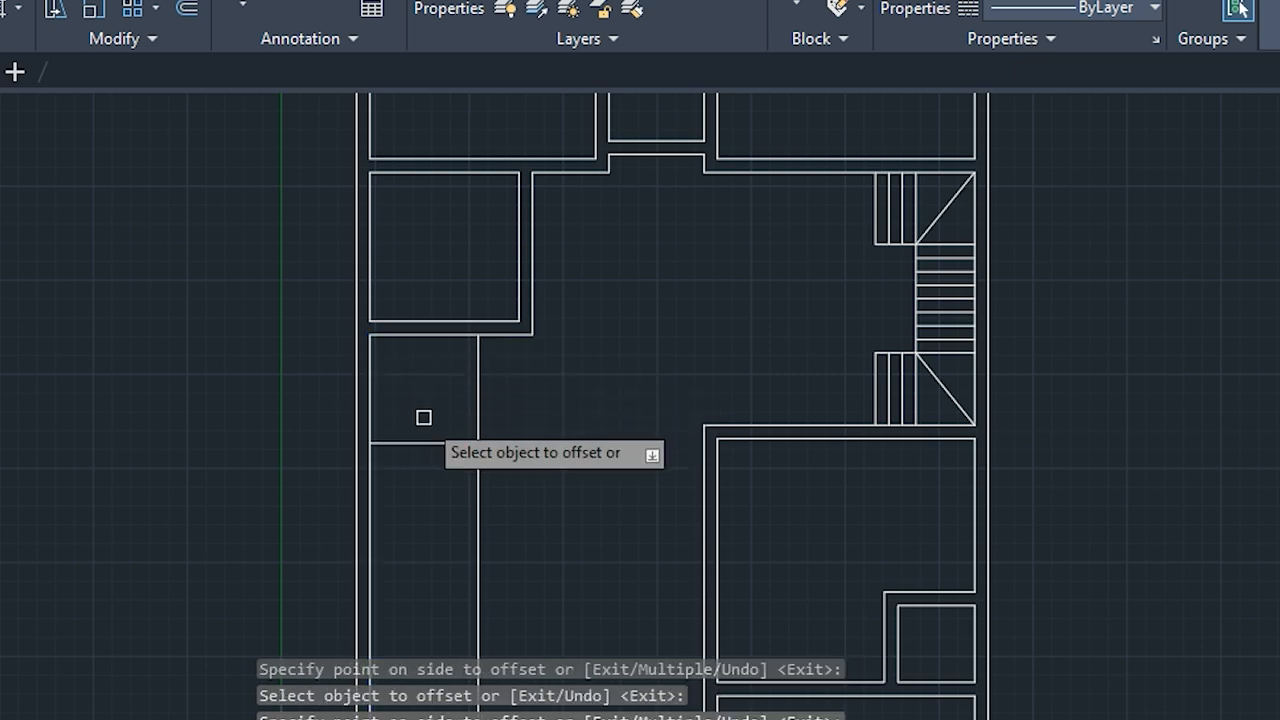
key(Escape)
key(Escape)
key(Escape)
key(Escape)
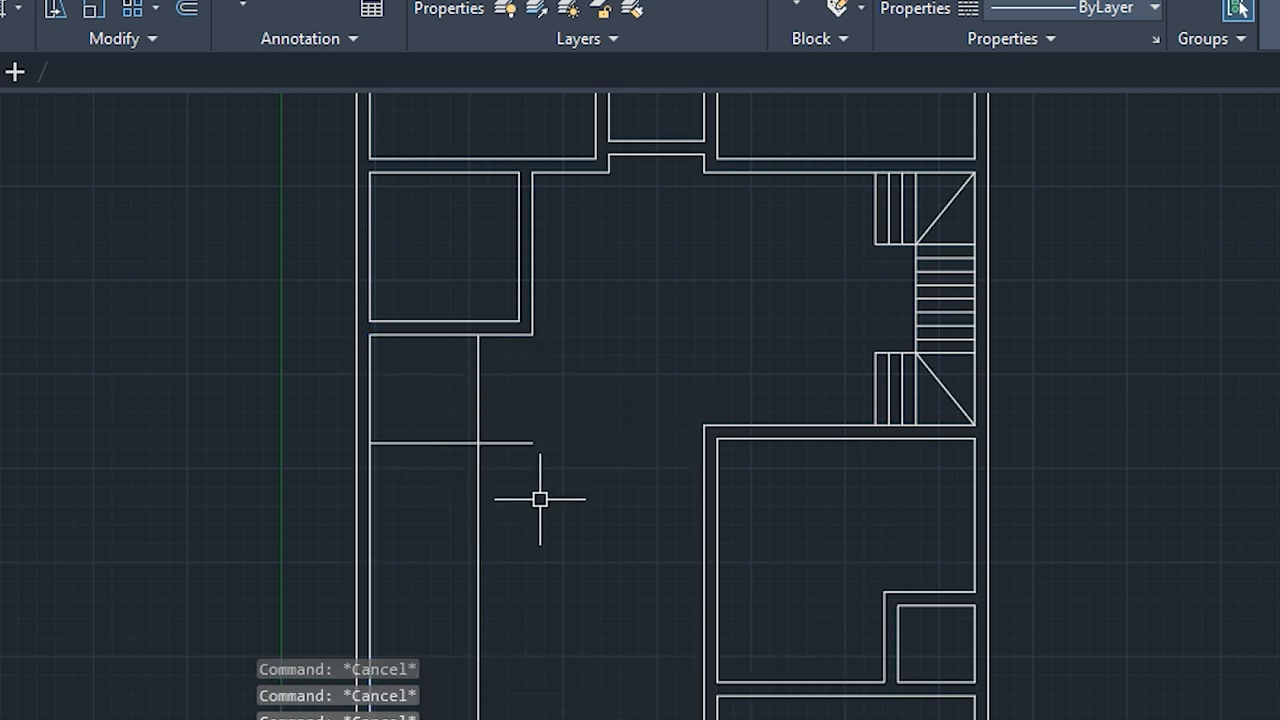
Trim the excess ends of both 6' offset lines to close a square space below the left-side room
key(Return)
click(516, 443)
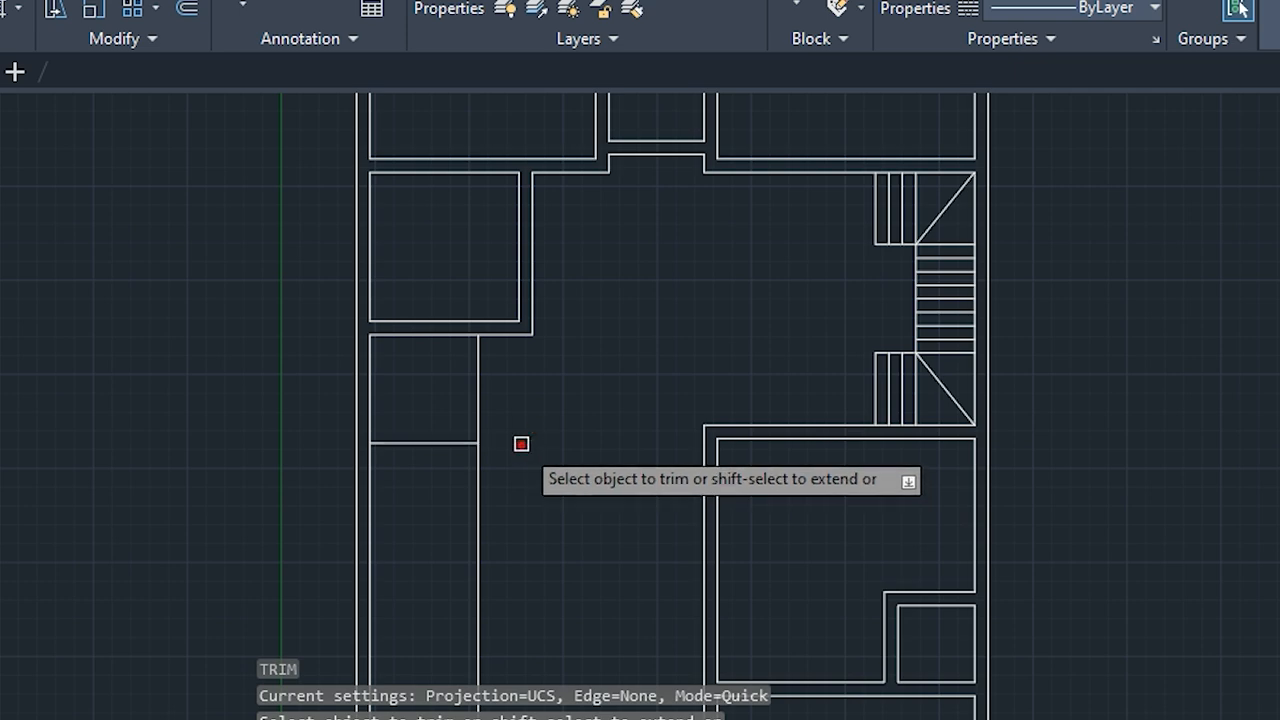
click(478, 492)
scroll(472, 516, down, 3)
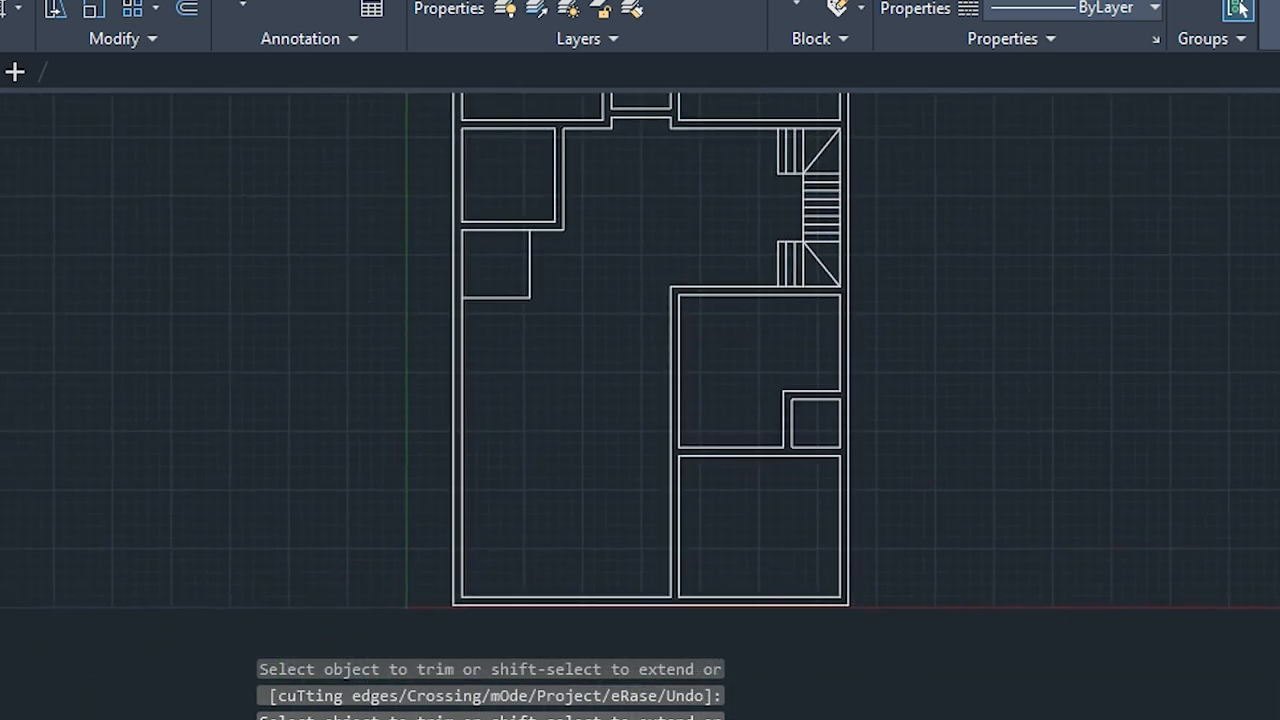
key(Escape)
key(Escape)
key(Escape)
Offset the new left-side square's right and bottom lines 9" inward to form its walls
middle_drag(549, 371, 503, 509)
scroll(503, 506, up, 2)
text(off)
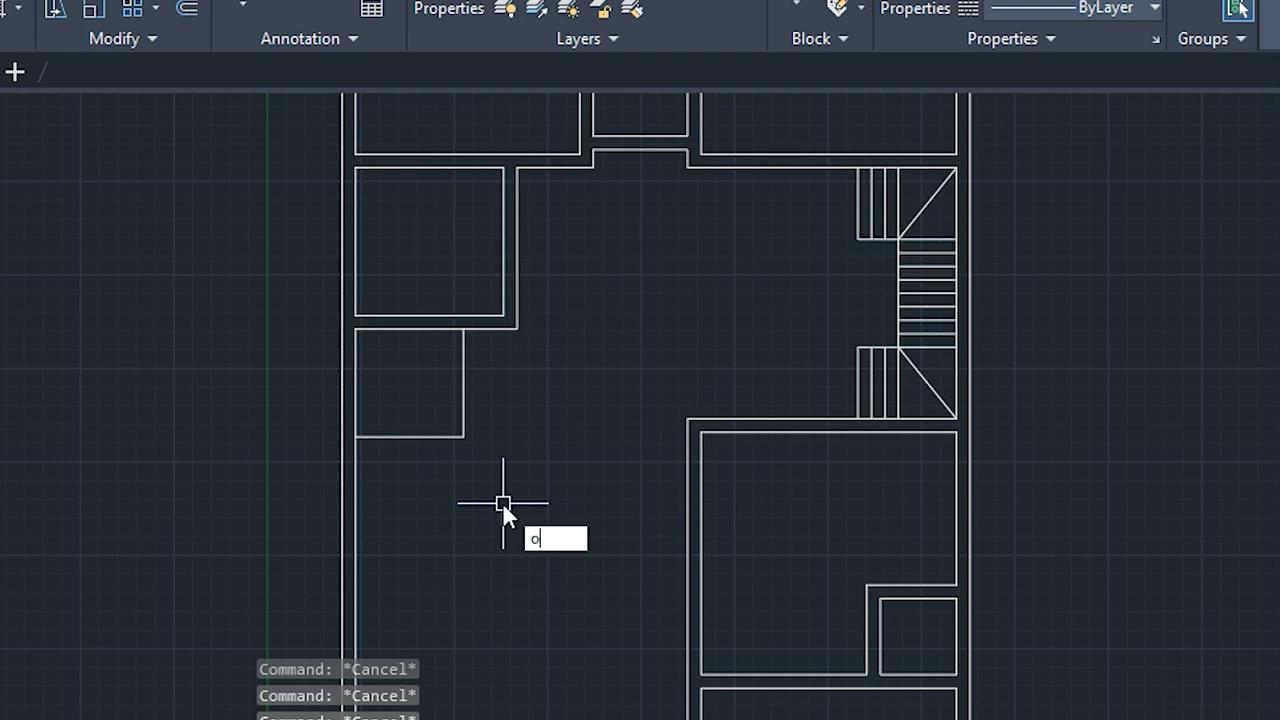
key(Return)
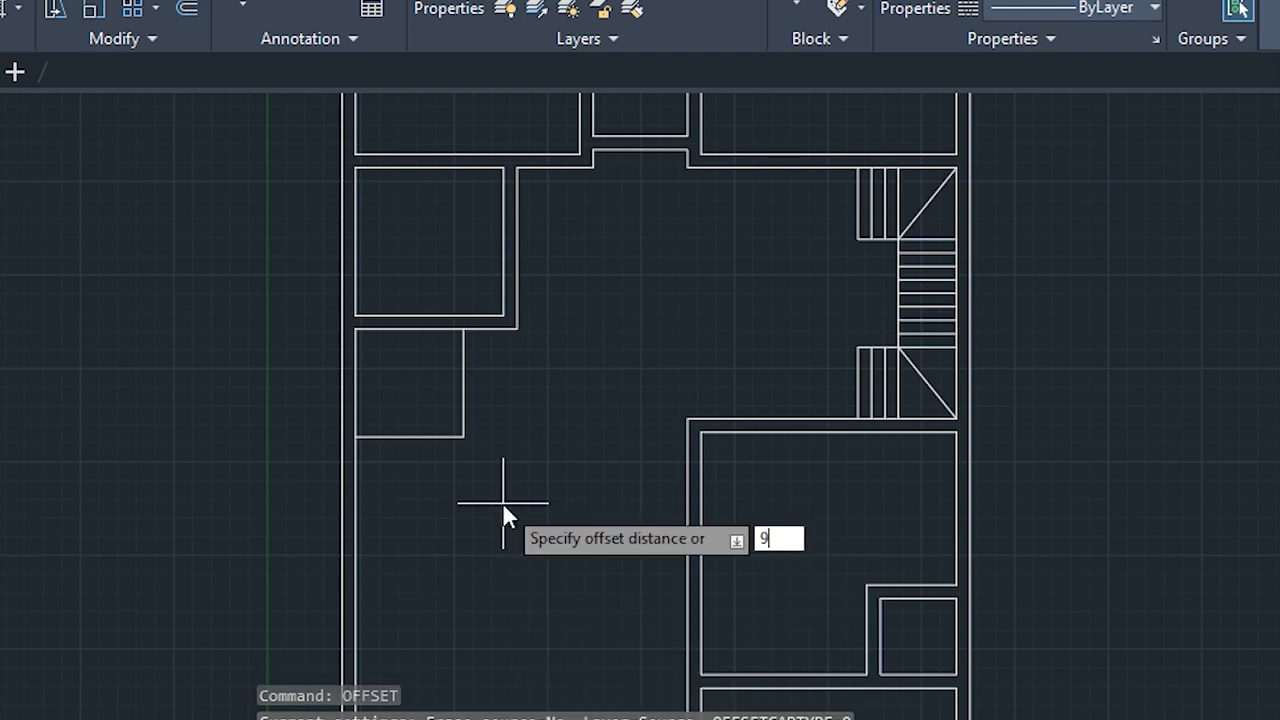
text(9)
key(Return)
click(463, 378)
click(444, 388)
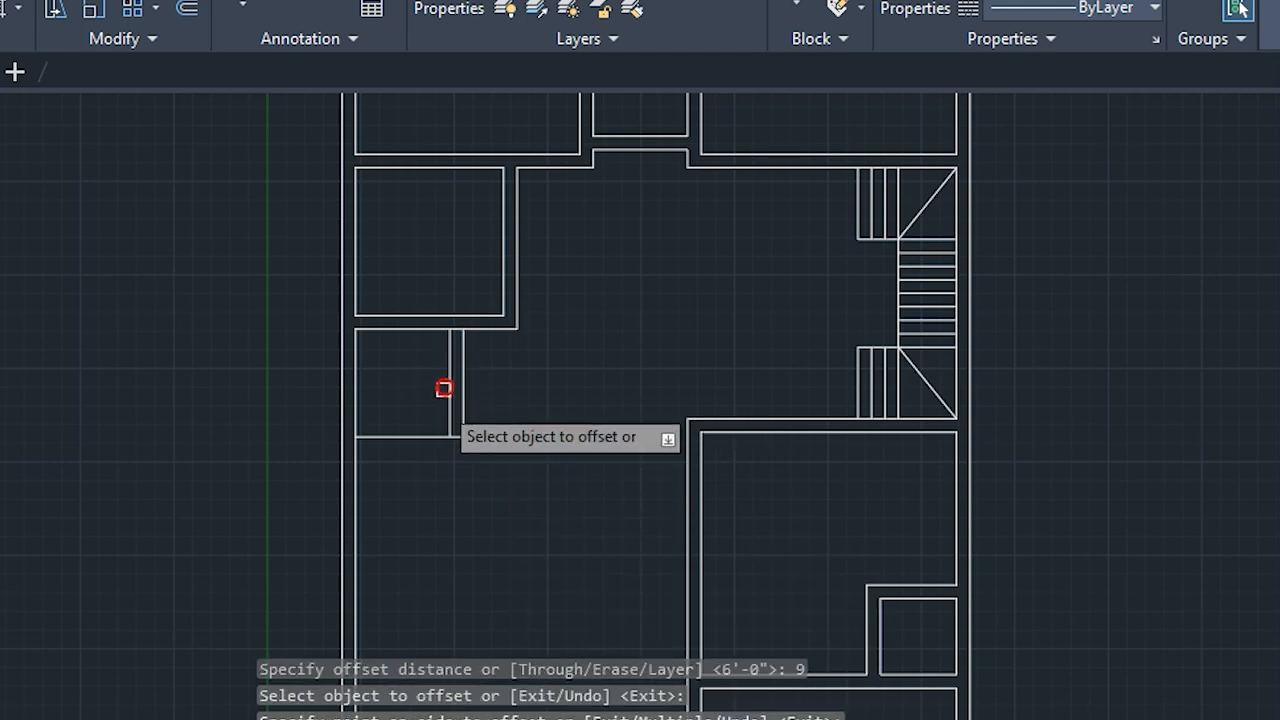
click(429, 436)
click(429, 412)
scroll(430, 418, up, 2)
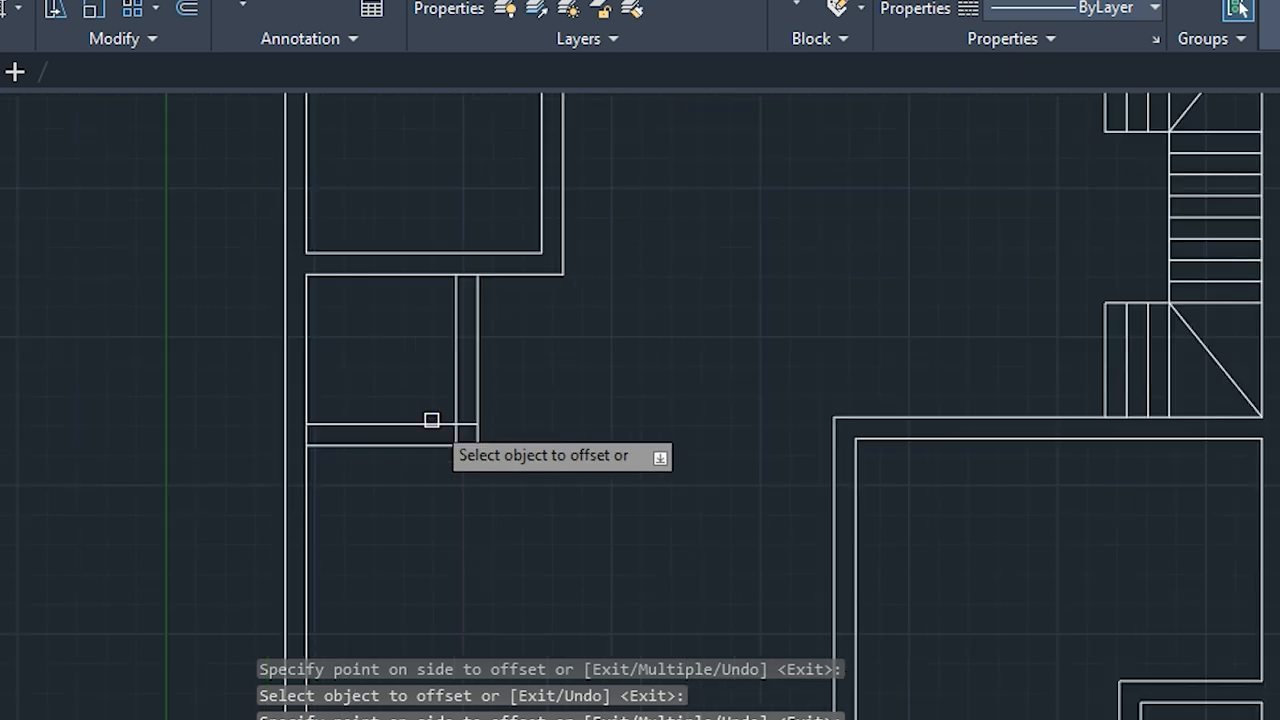
key(Escape)
key(Escape)
key(Escape)
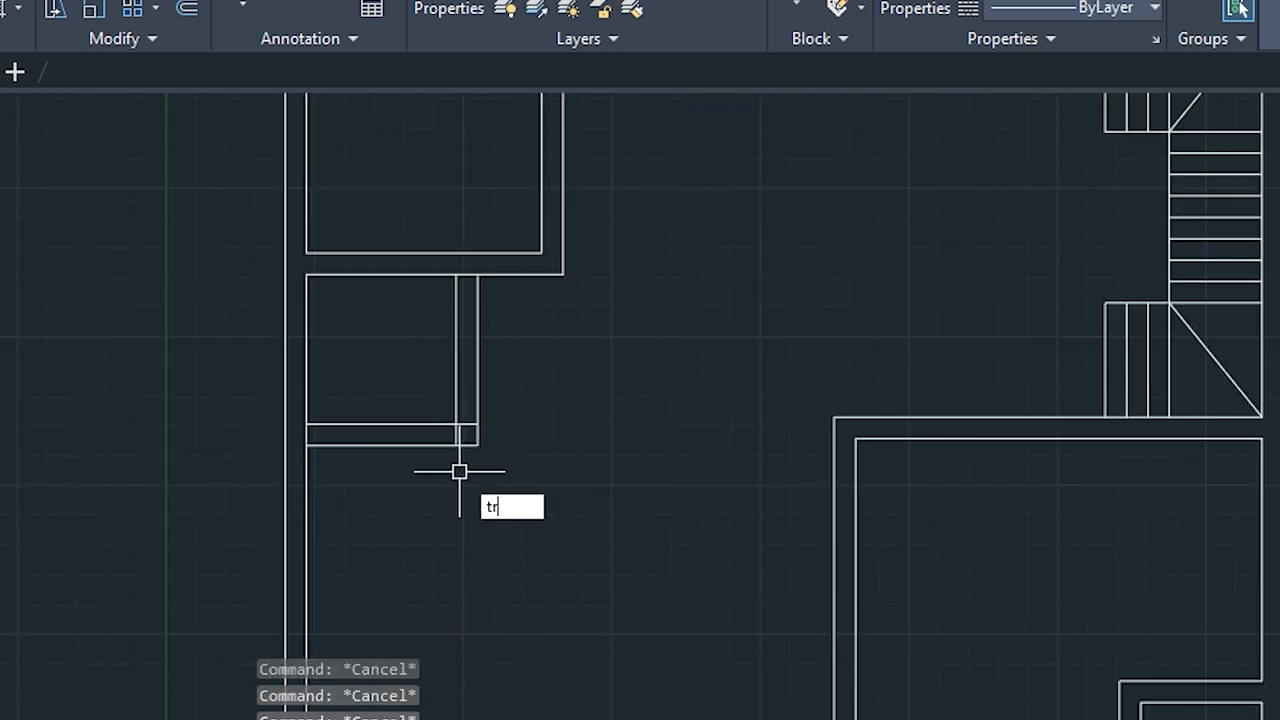
Trim the overlapping lines at the left-side square's lower-right corner and its junctions with the existing walls
text(tr)
key(Return)
scroll(423, 426, up, 4)
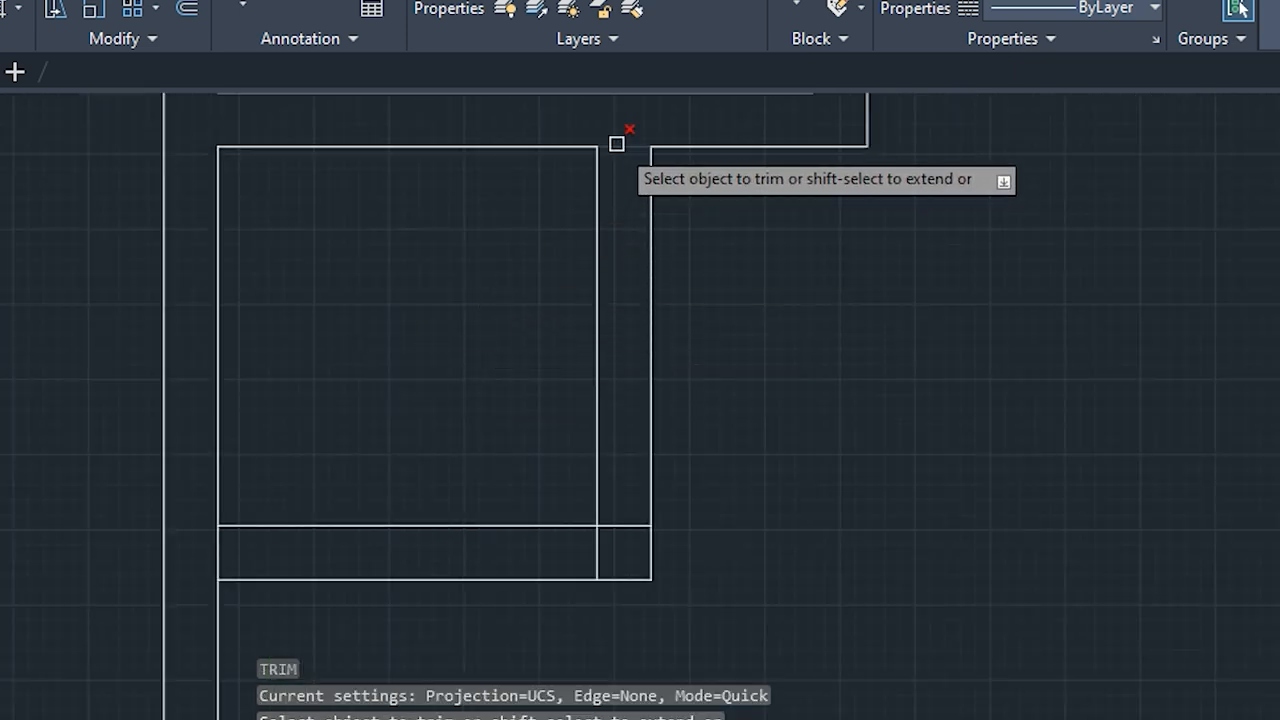
click(620, 523)
click(600, 557)
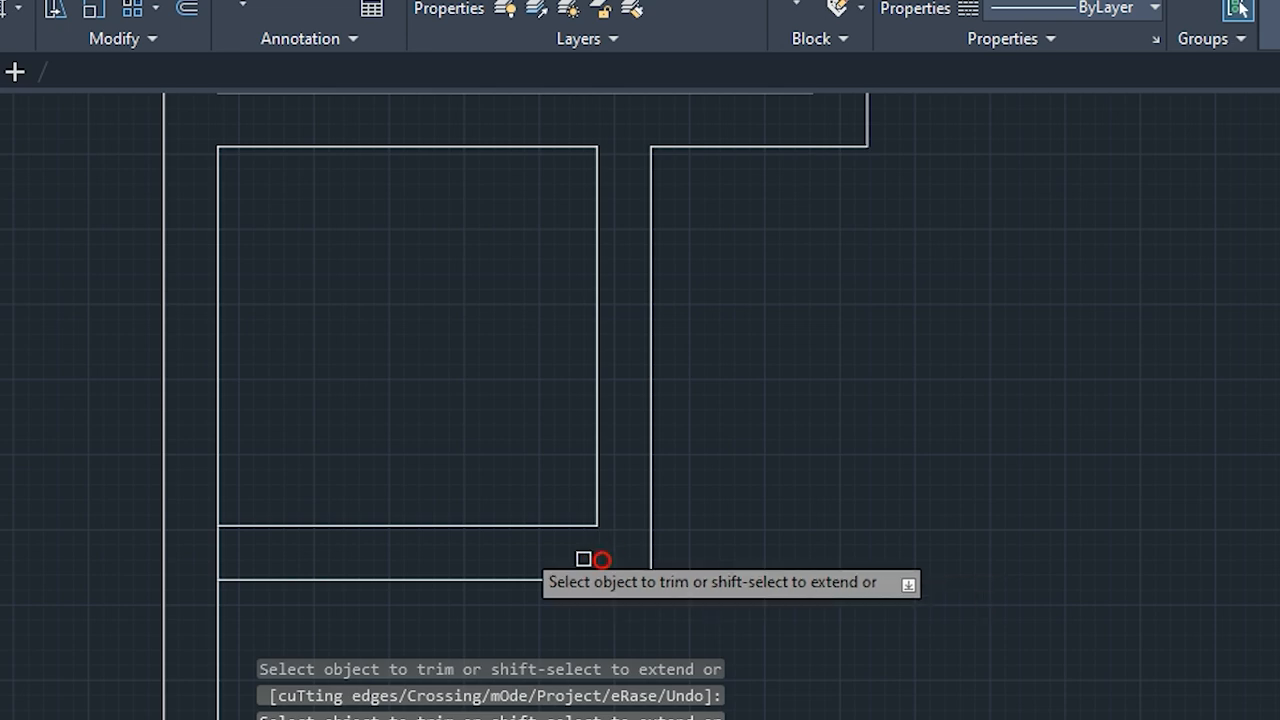
scroll(390, 565, down, 3)
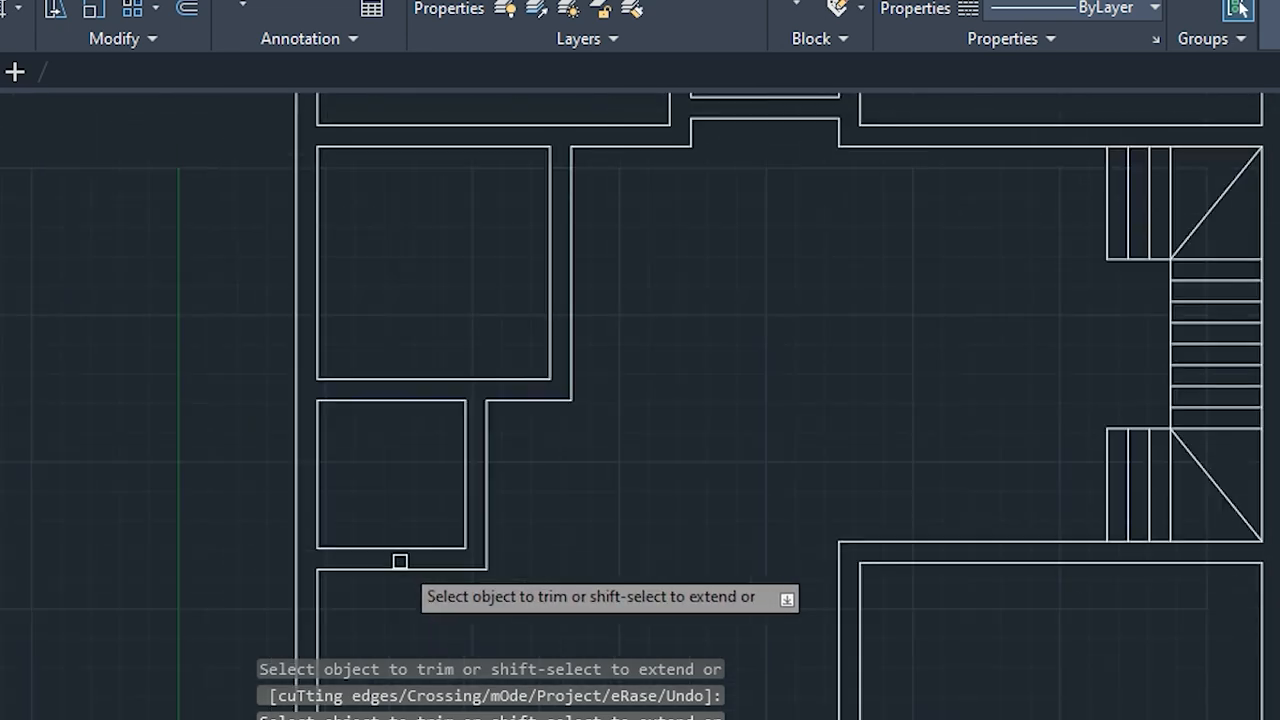
key(Escape)
key(Escape)
key(Escape)
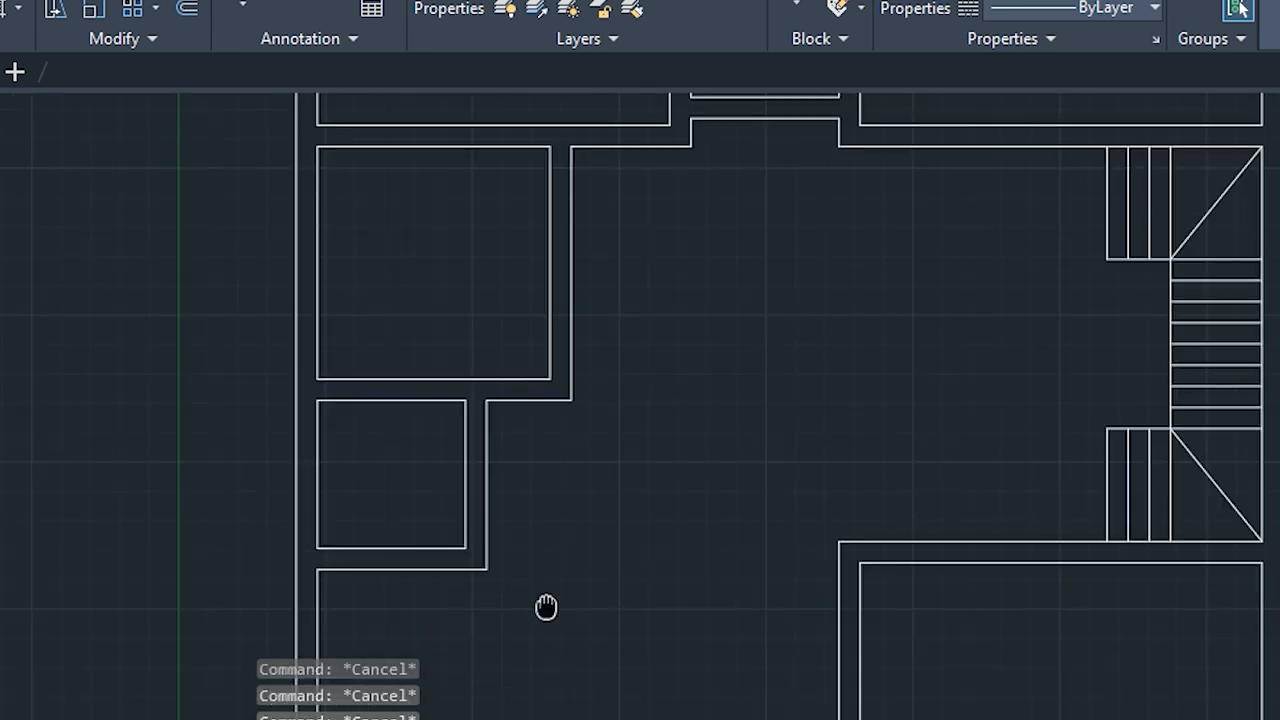
Offset the left exterior wall's inner line 4" to the right in the large lower-left room
middle_drag(546, 607, 543, 323)
scroll(566, 404, down, 2)
scroll(626, 508, down, 2)
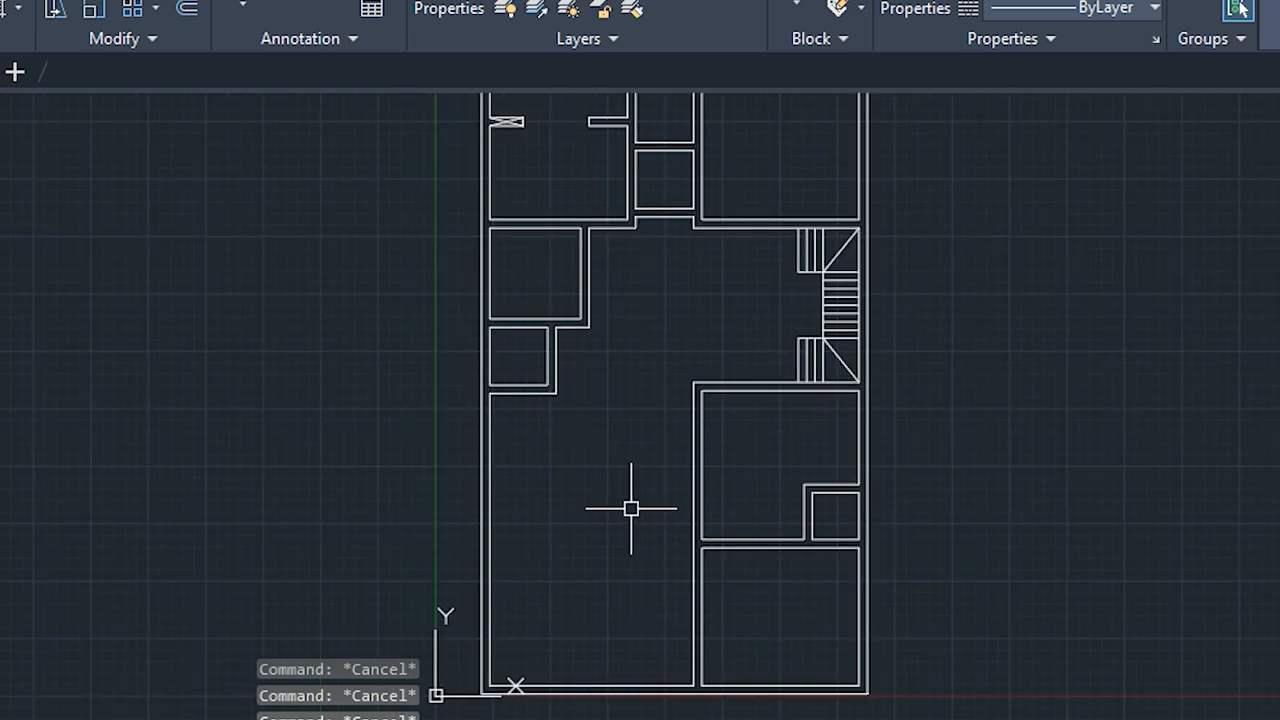
scroll(630, 466, down, 2)
scroll(623, 417, up, 2)
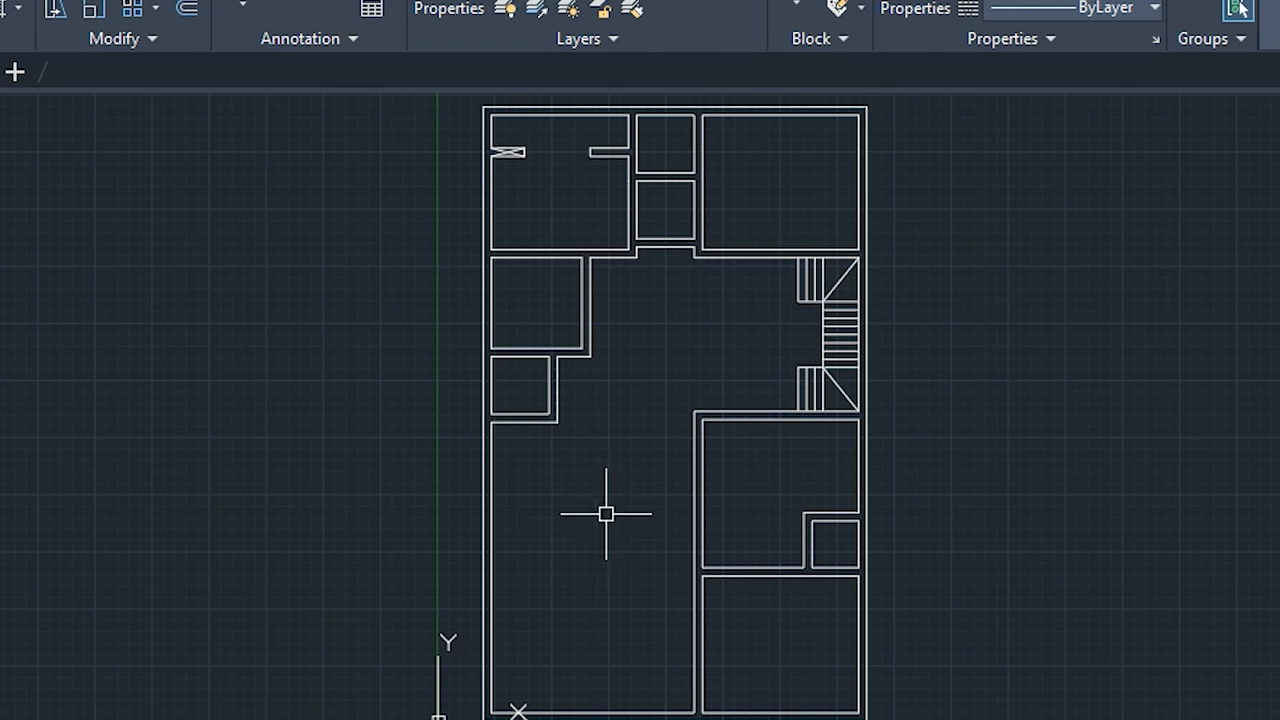
middle_drag(600, 650, 613, 447)
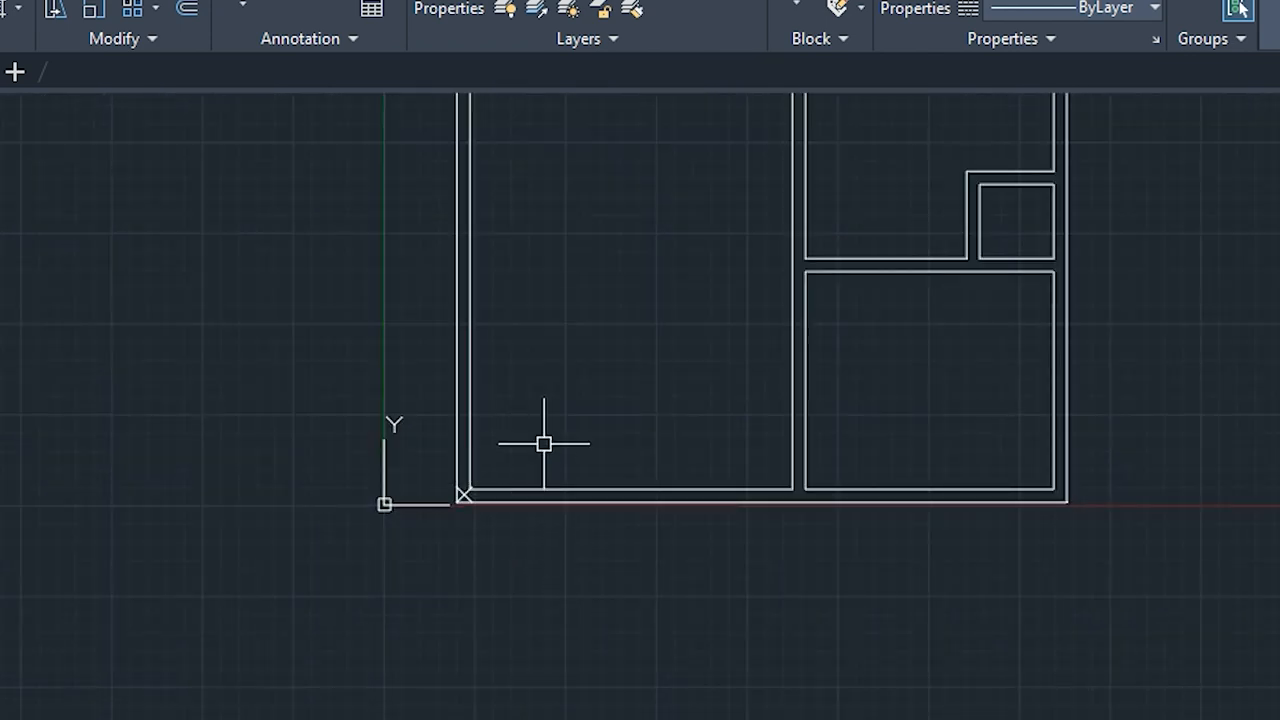
text(off)
key(Return)
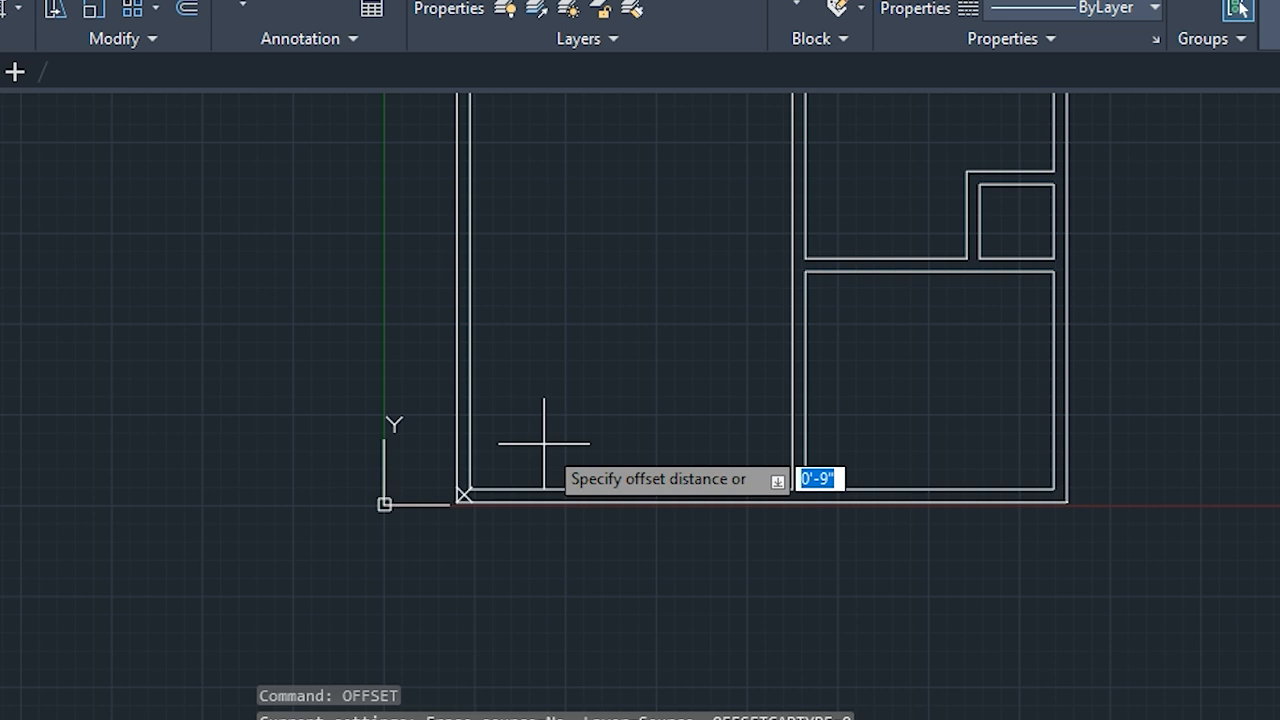
text(4)
key(Return)
click(470, 437)
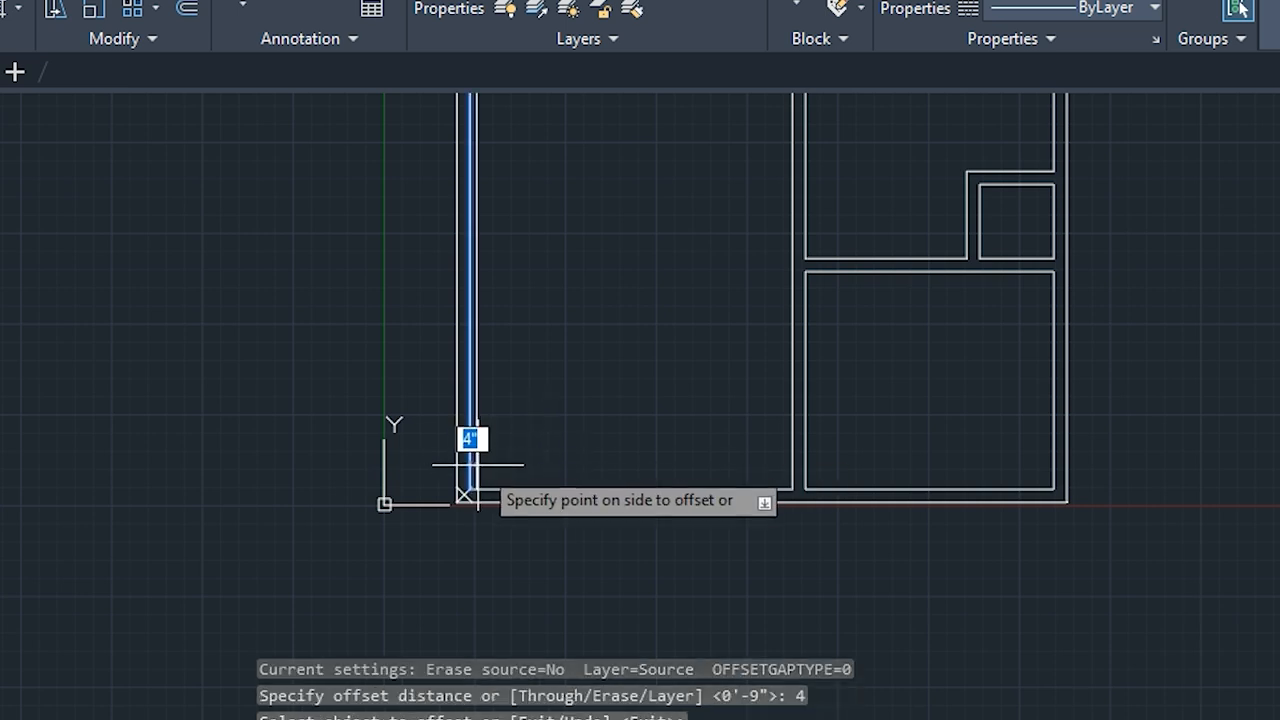
click(494, 471)
scroll(494, 471, up, 4)
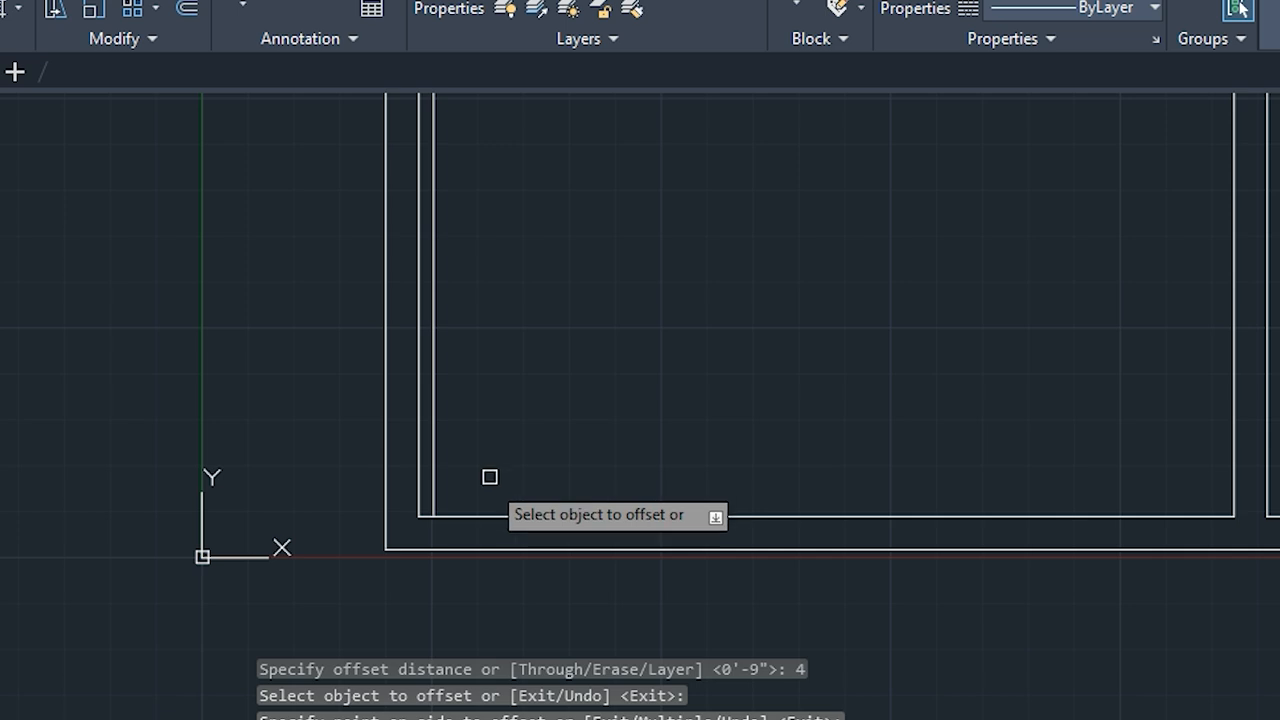
key(Escape)
key(Escape)
key(Escape)
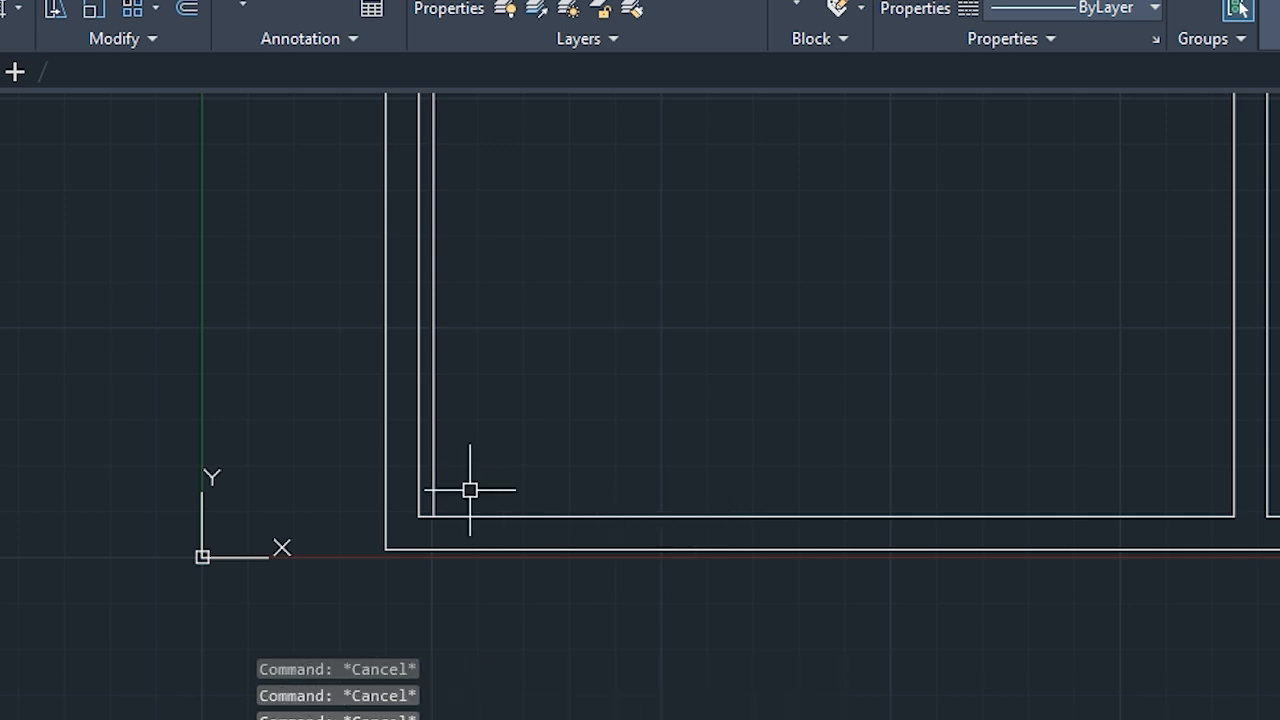
Extend the lower end of the 4" offset line down to the outer line of the bottom exterior wall
text(ex)
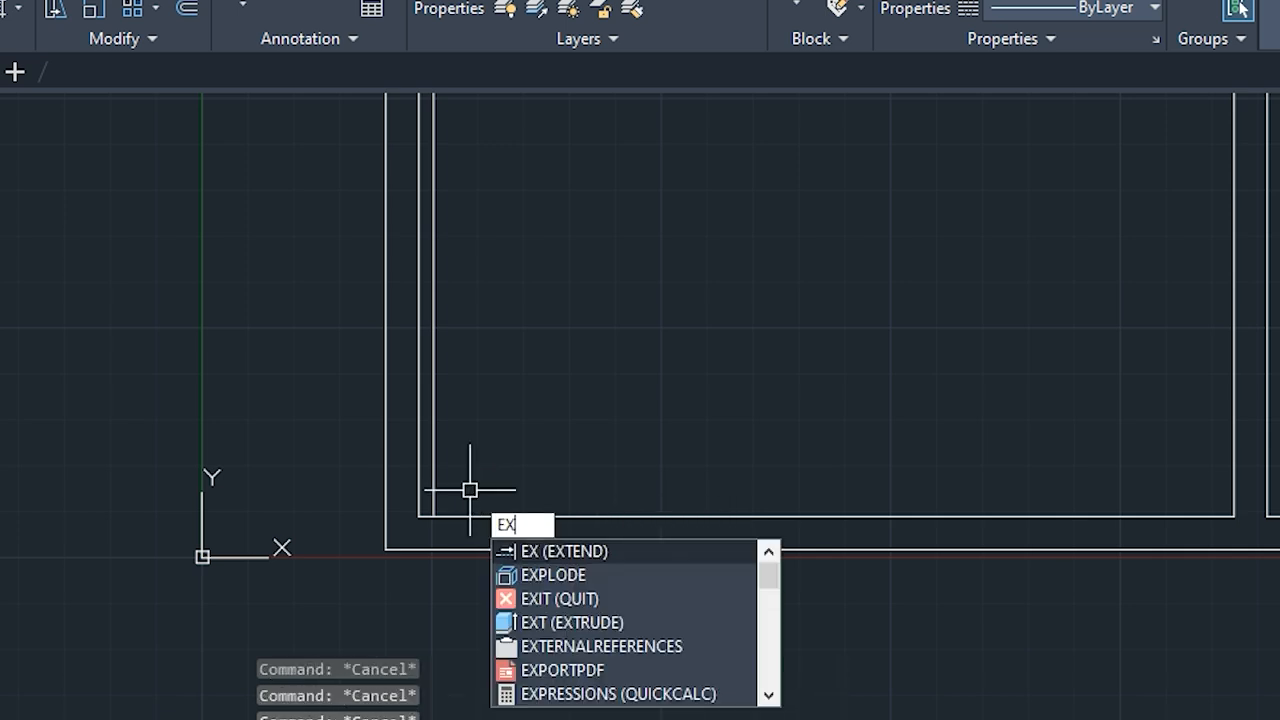
key(Return)
click(437, 469)
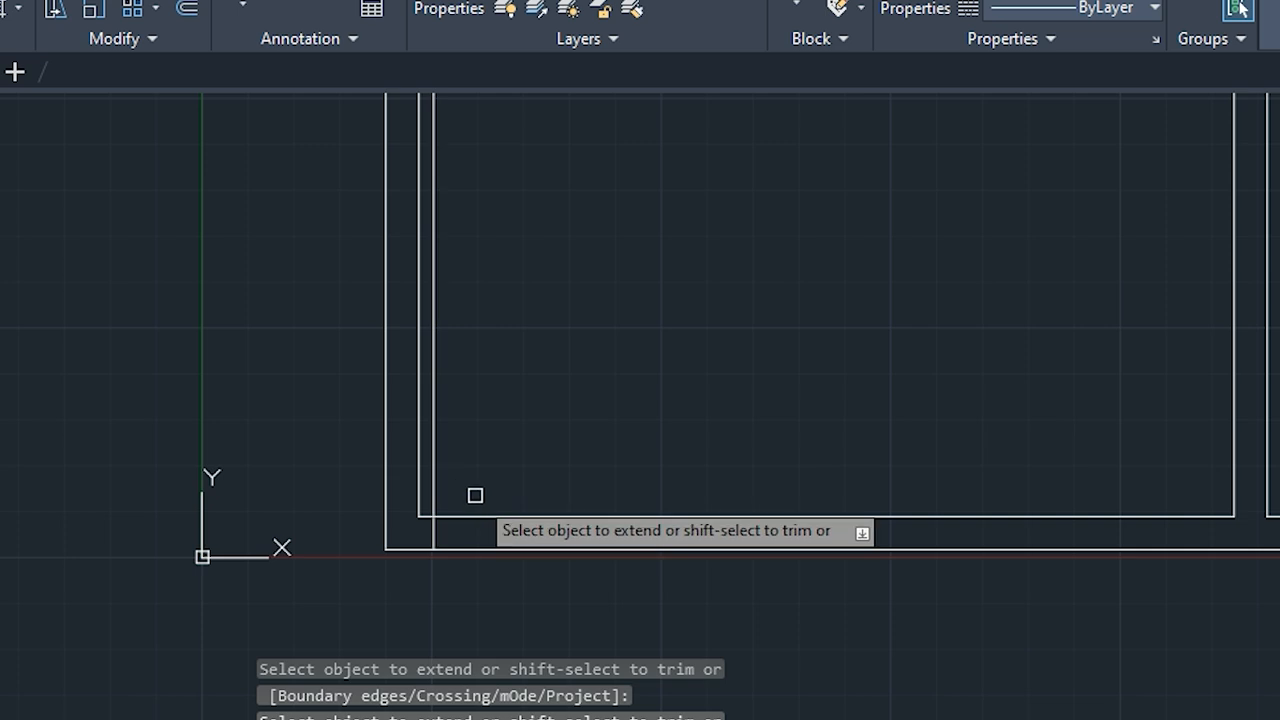
key(Escape)
key(Escape)
key(Escape)
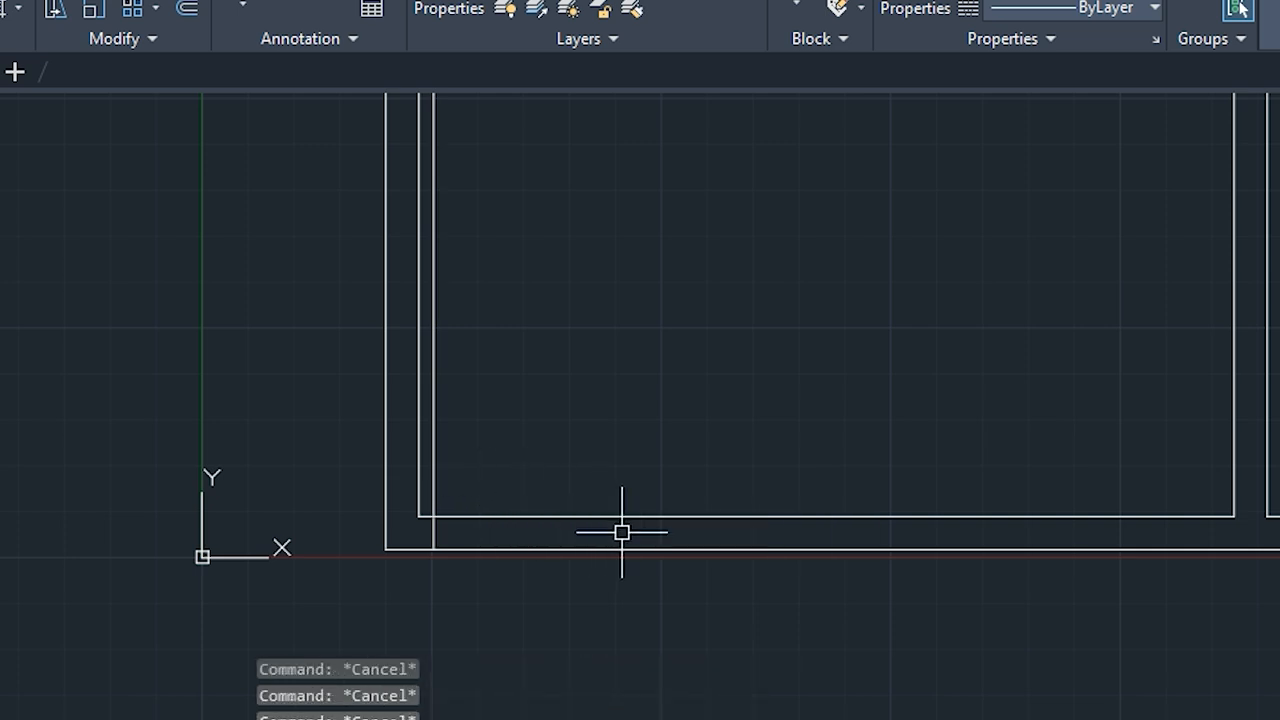
Offset the extended line 15' to the right to mark the opening width along the bottom wall
text(off)
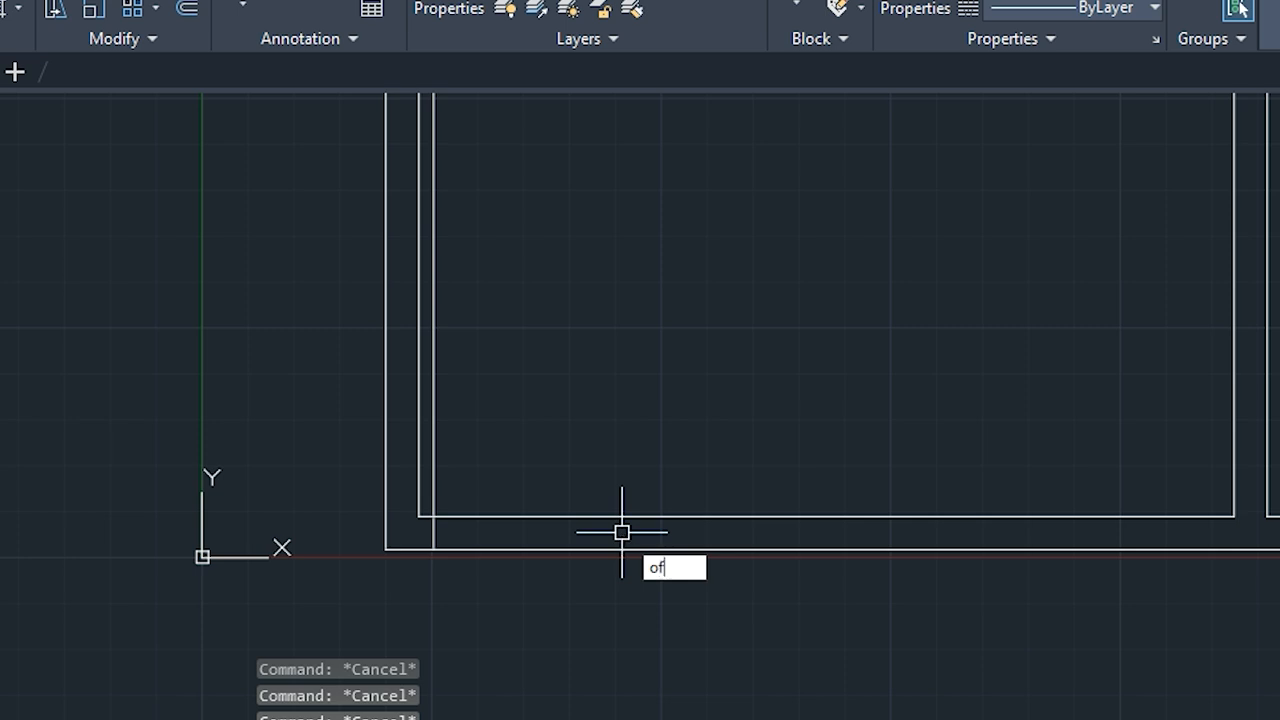
key(Return)
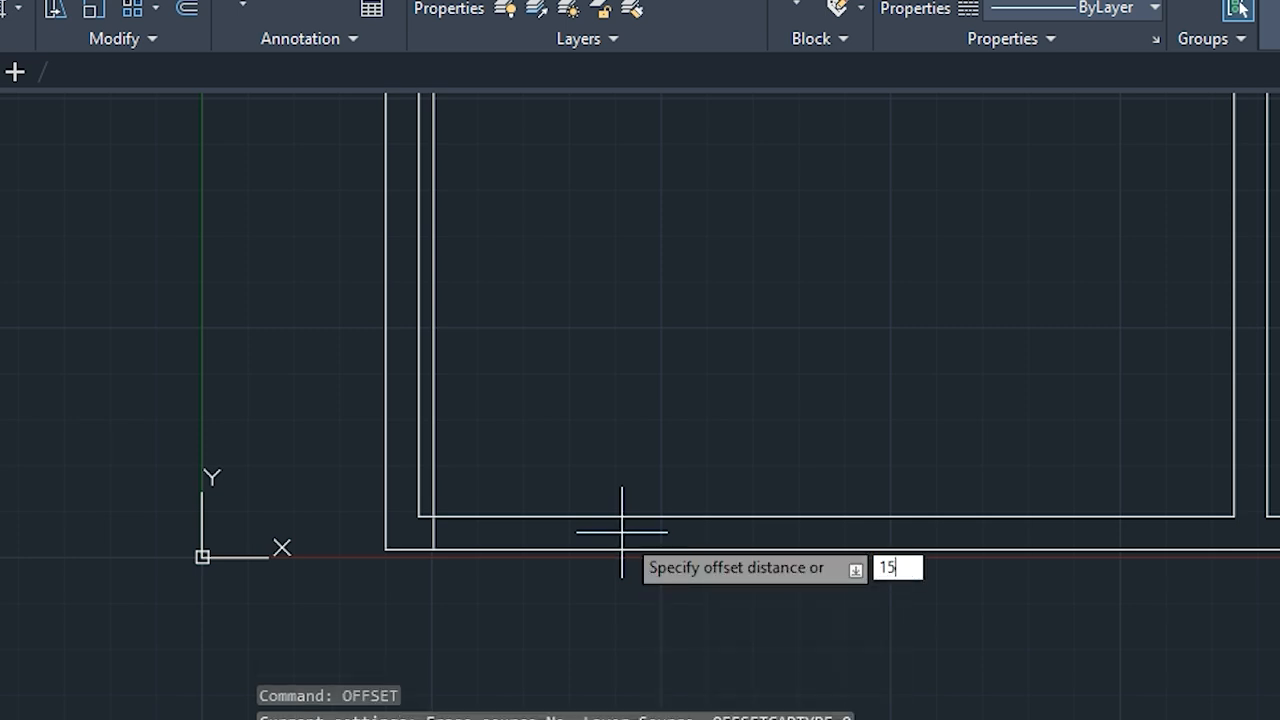
text(15)
key(Return)
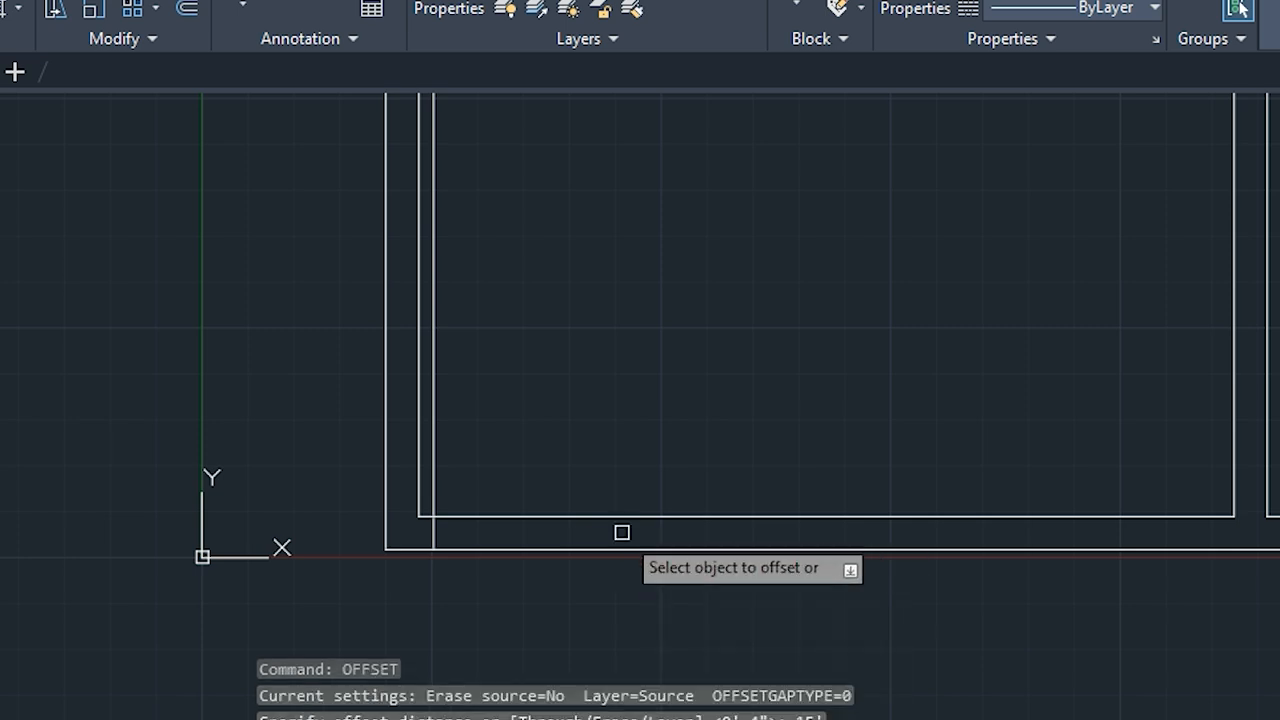
click(433, 490)
click(716, 465)
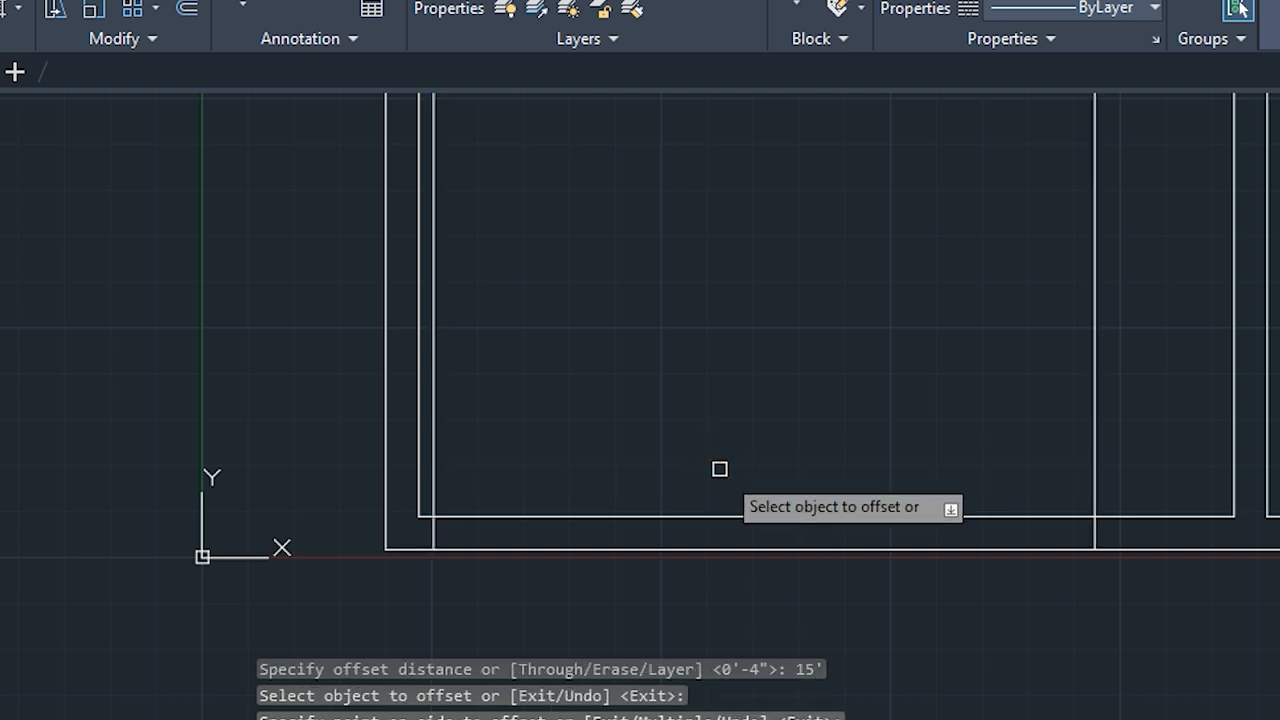
scroll(745, 466, down, 2)
scroll(809, 512, up, 2)
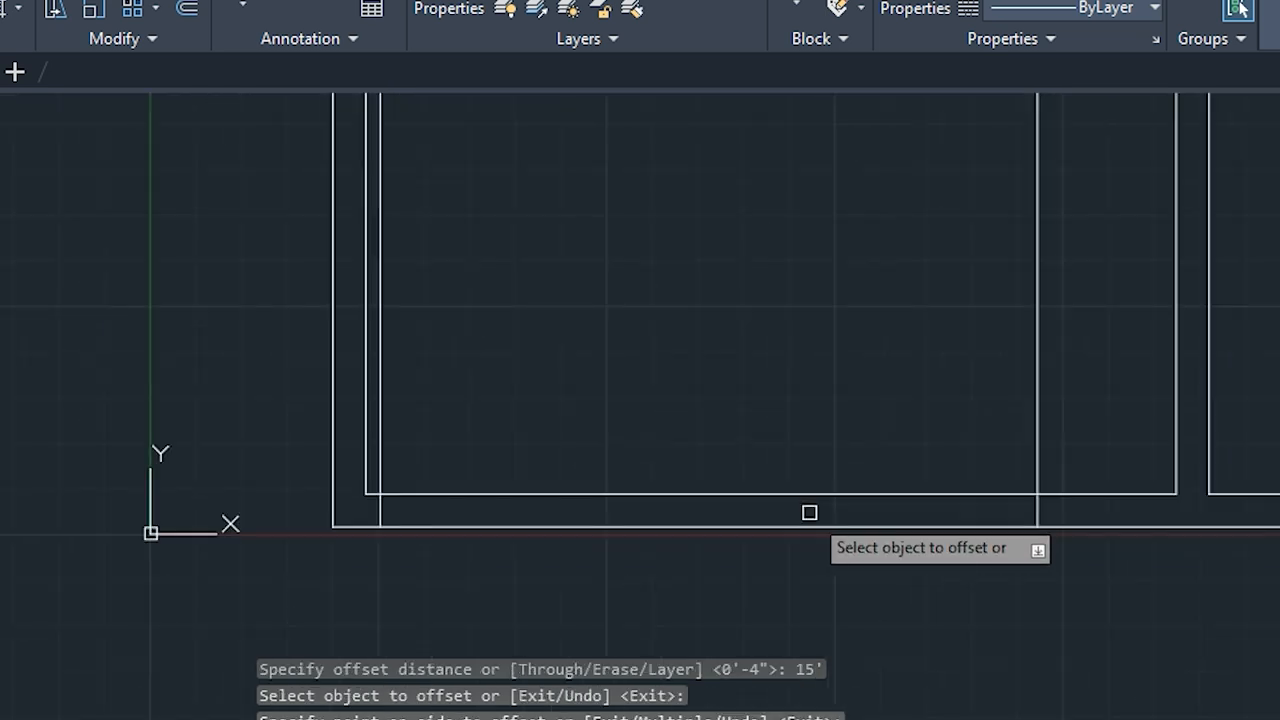
key(Escape)
key(Escape)
key(Escape)
key(Escape)
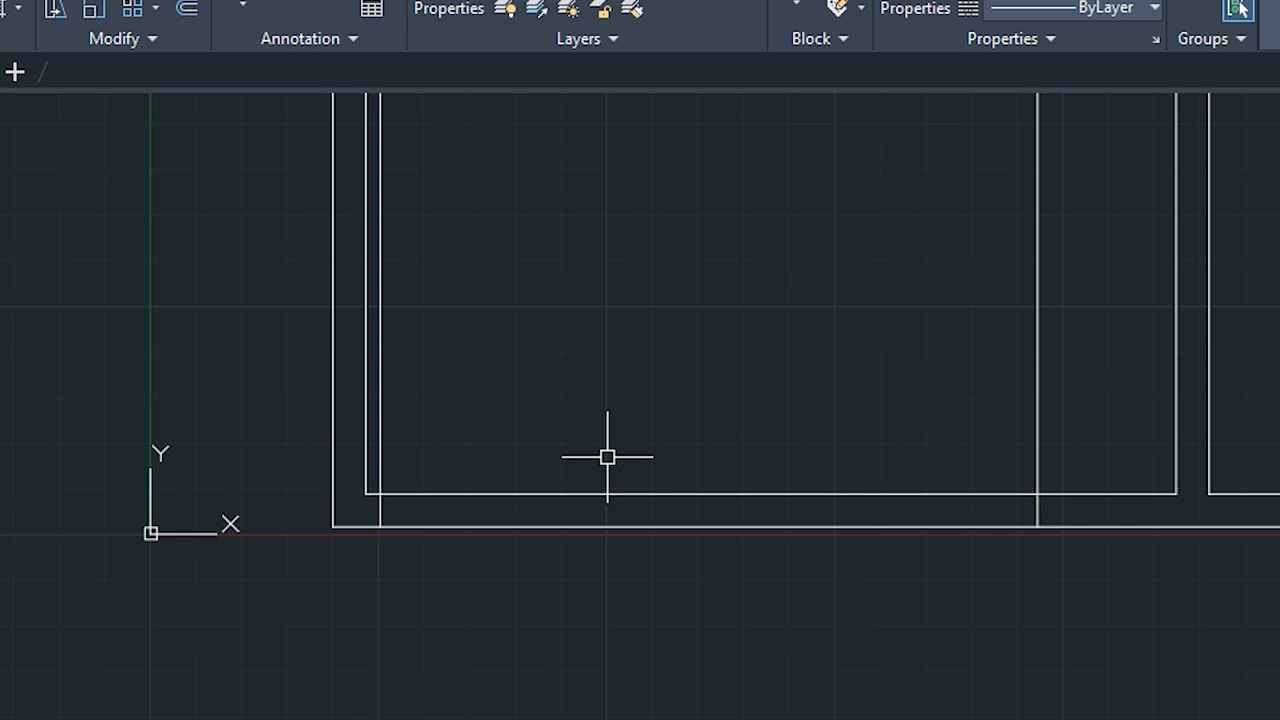
Offset the opening's left edge line 7.5' to the right to mark the middle of the opening
key(Return)
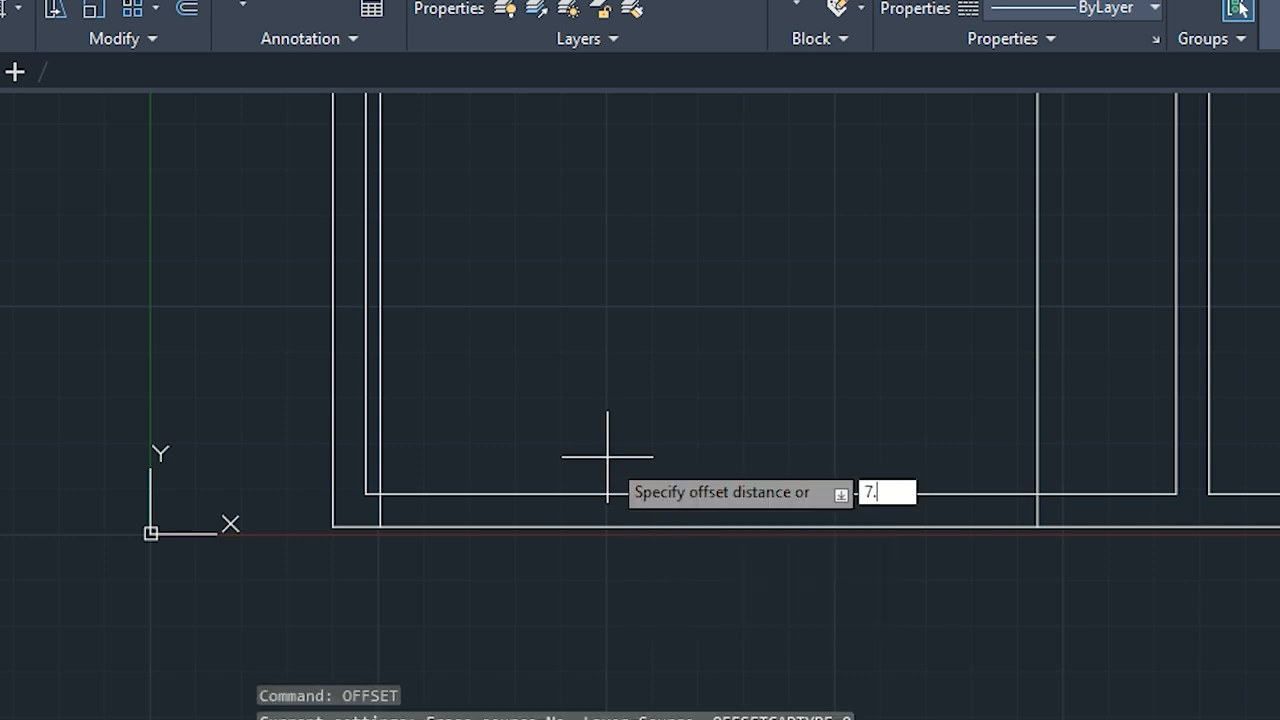
text(7.5)
key(Return)
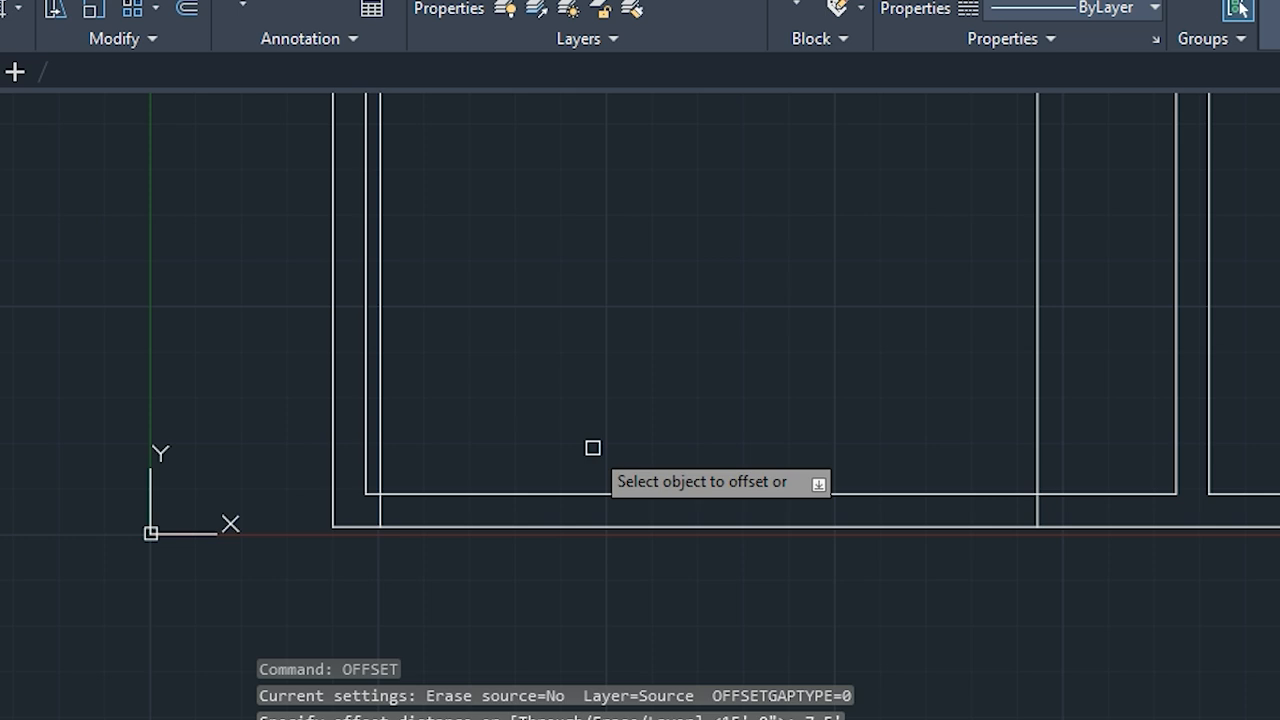
click(383, 470)
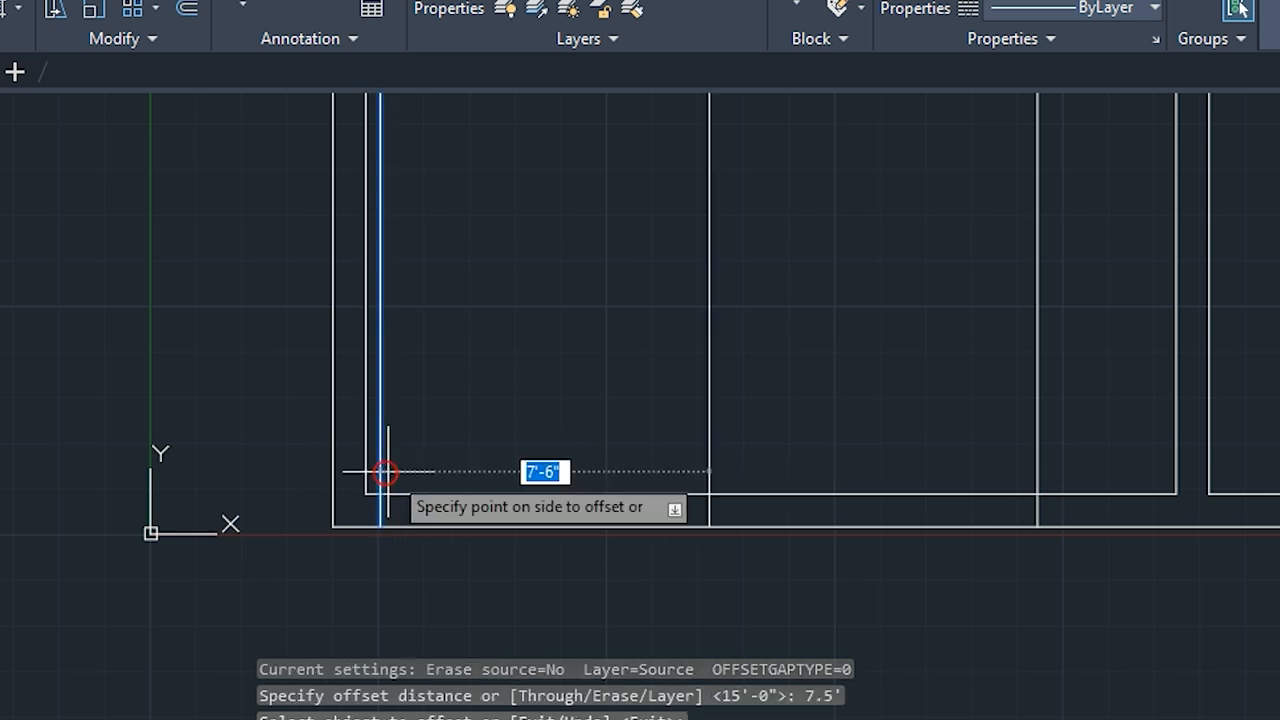
click(600, 445)
key(Escape)
key(Escape)
key(Escape)
key(Escape)
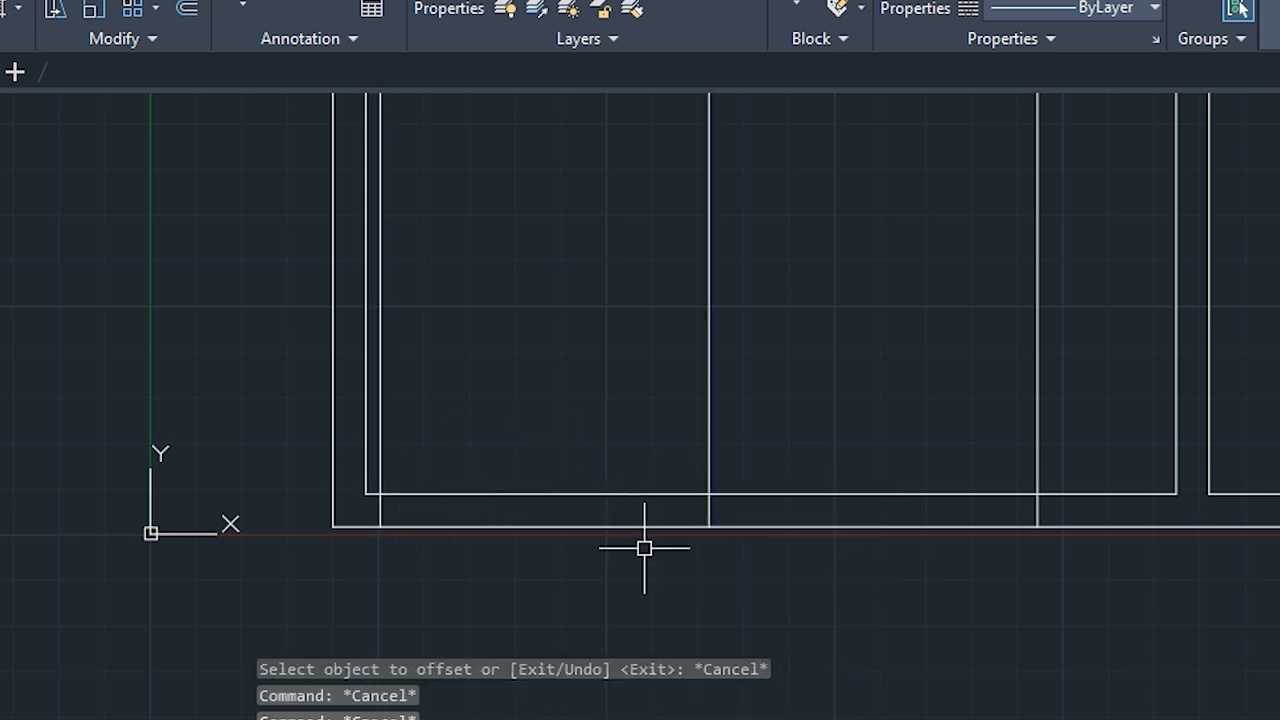
Draw a 7'-6" radius circle centred where the opening's left edge line crosses the bottom wall's inner line, reaching the middle line
scroll(691, 540, down, 2)
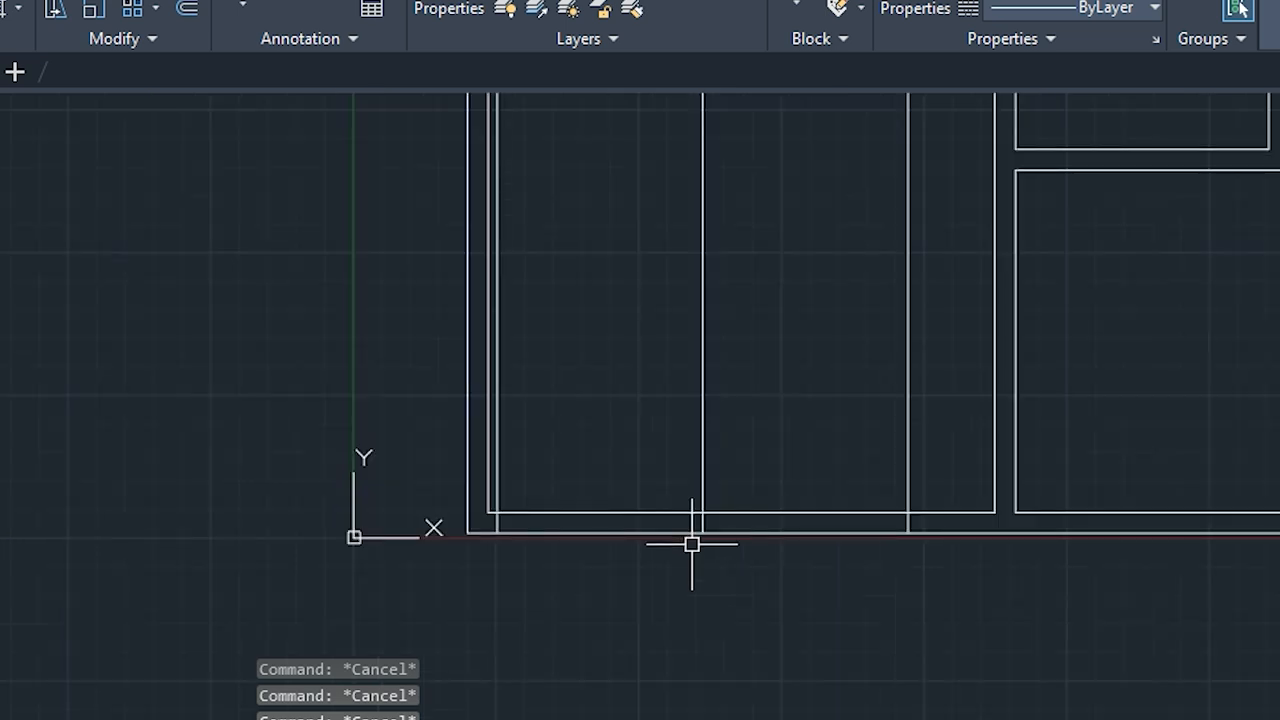
mouse_move(691, 540)
middle_down()
mouse_move(637, 591)
mouse_move(509, 643)
mouse_move(503, 609)
mouse_move(540, 623)
mouse_move(533, 597)
middle_up()
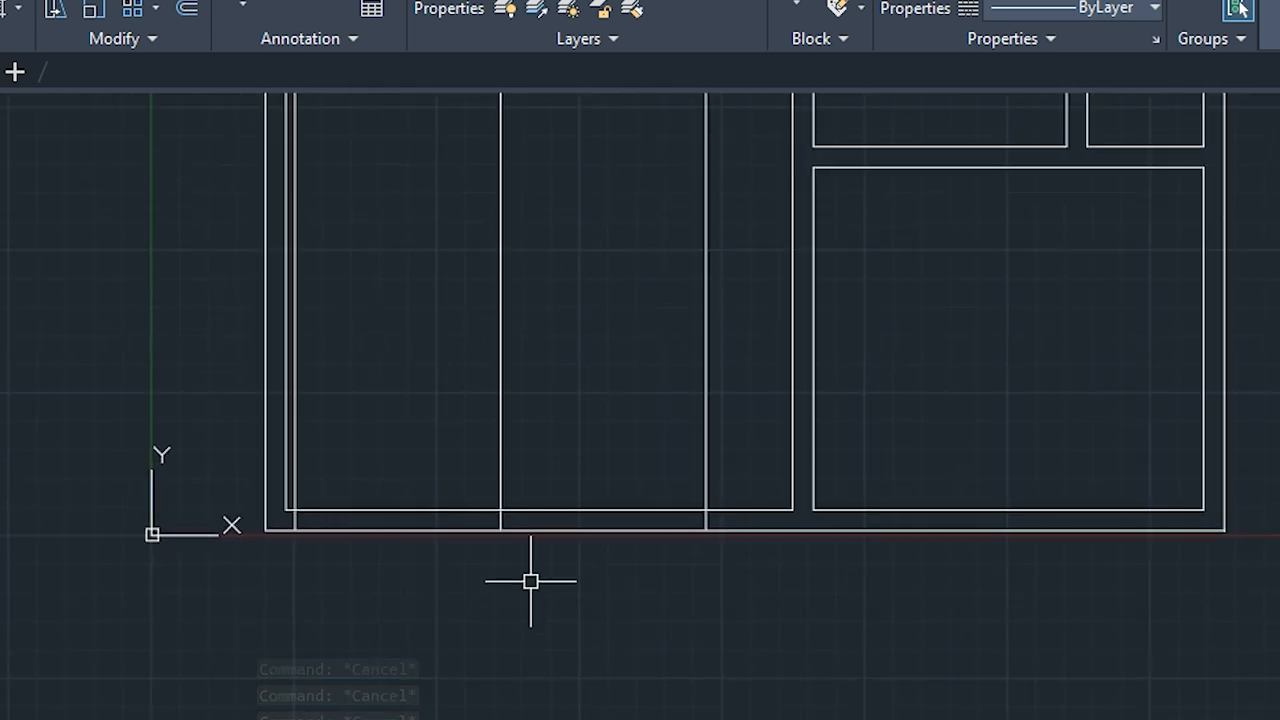
scroll(491, 531, up, 2)
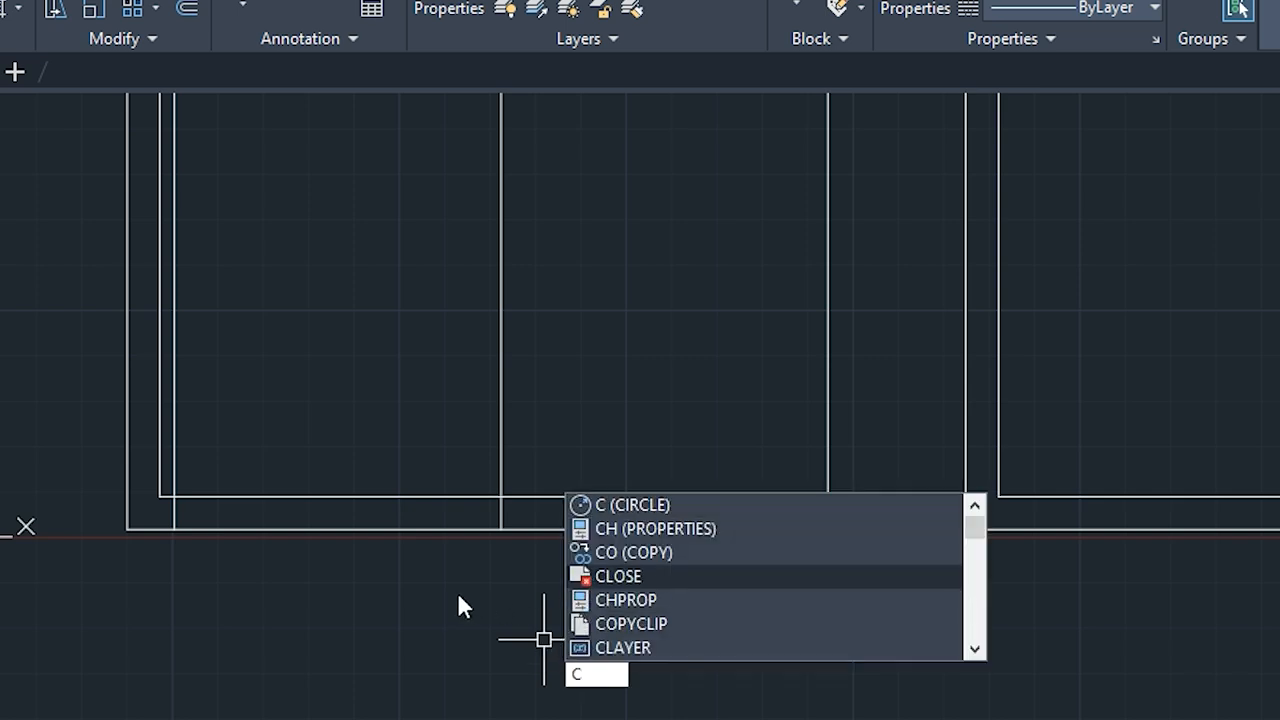
key(Return)
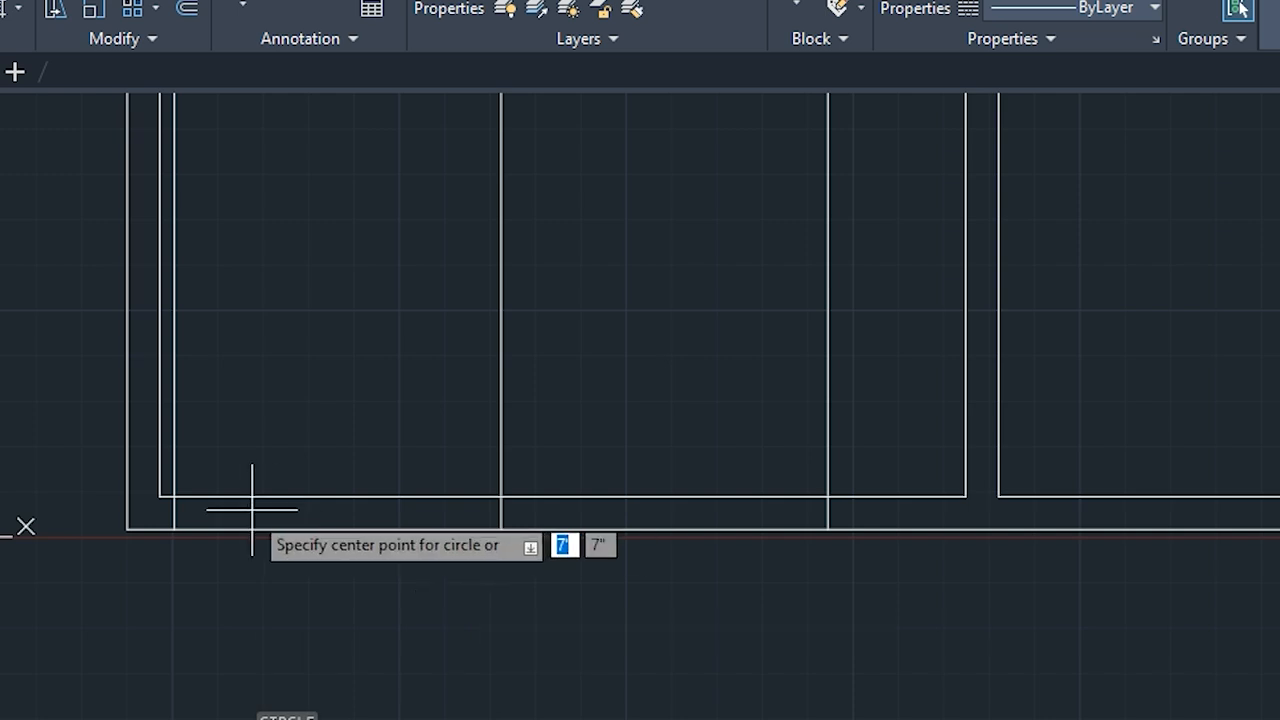
scroll(200, 490, up, 2)
click(160, 497)
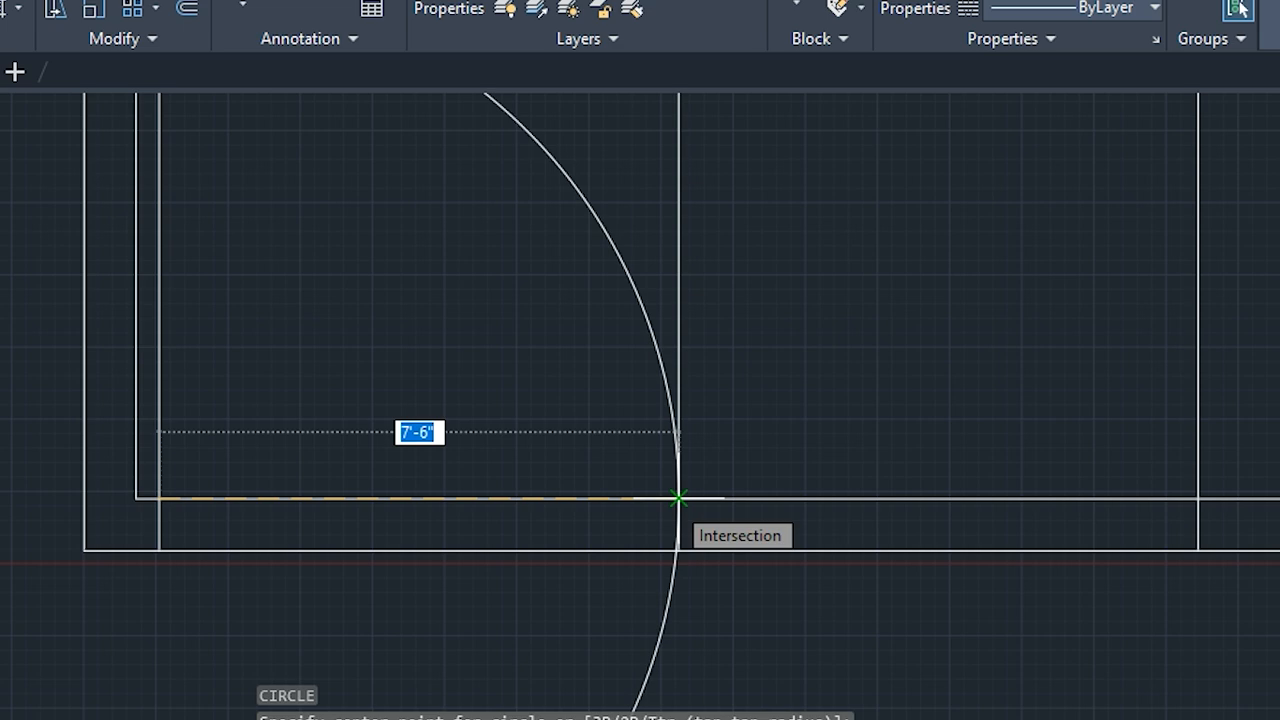
click(678, 497)
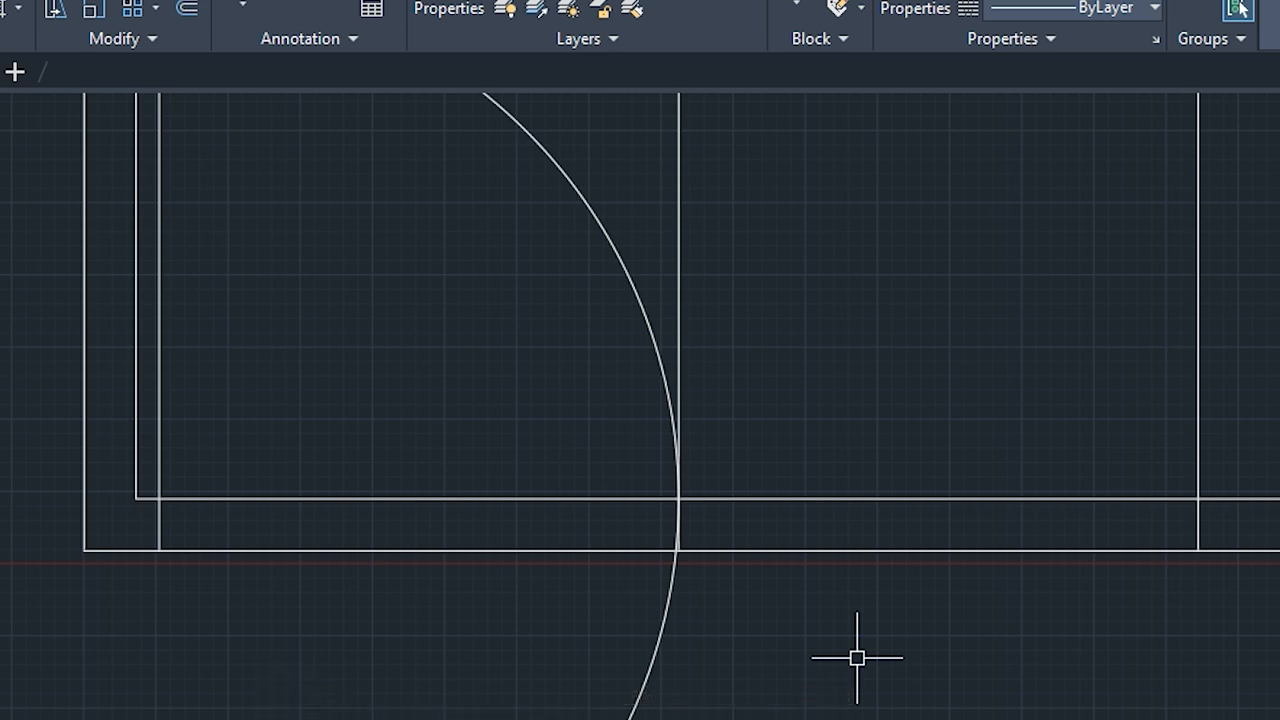
Draw a matching 7'-6" radius circle centred where the opening's right edge line crosses the bottom wall's inner line
key(Return)
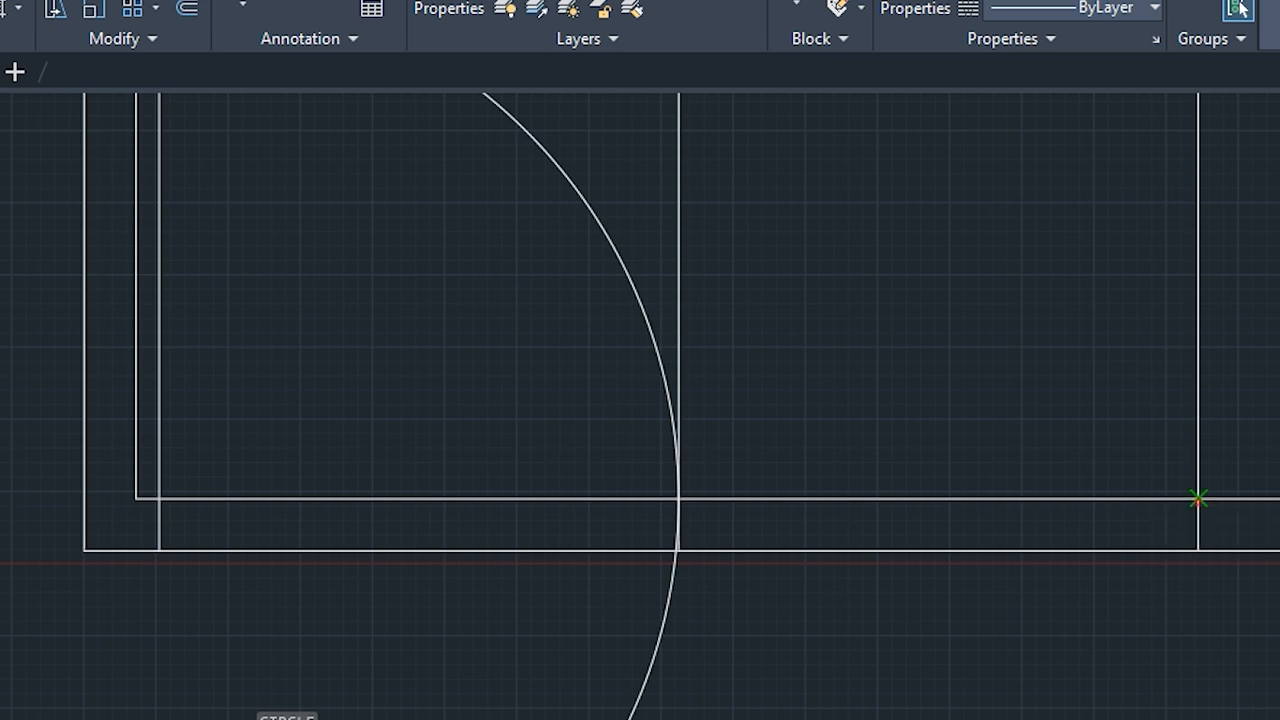
click(1198, 497)
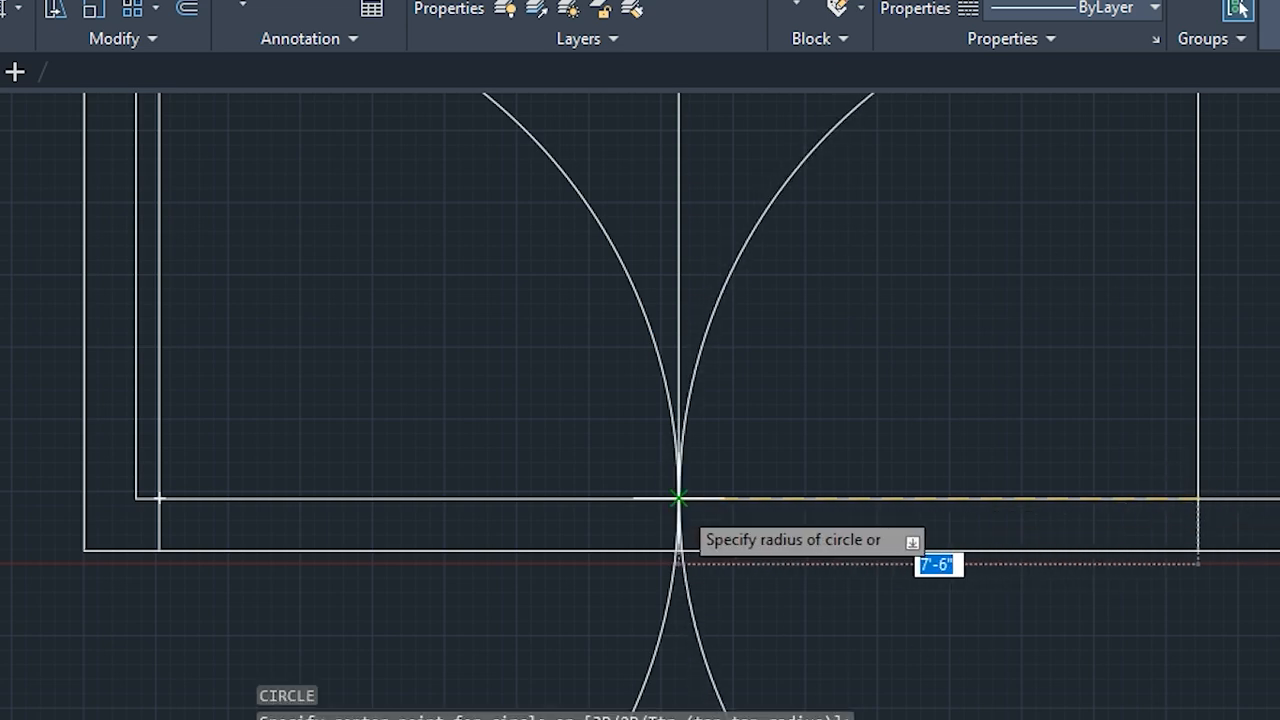
click(679, 498)
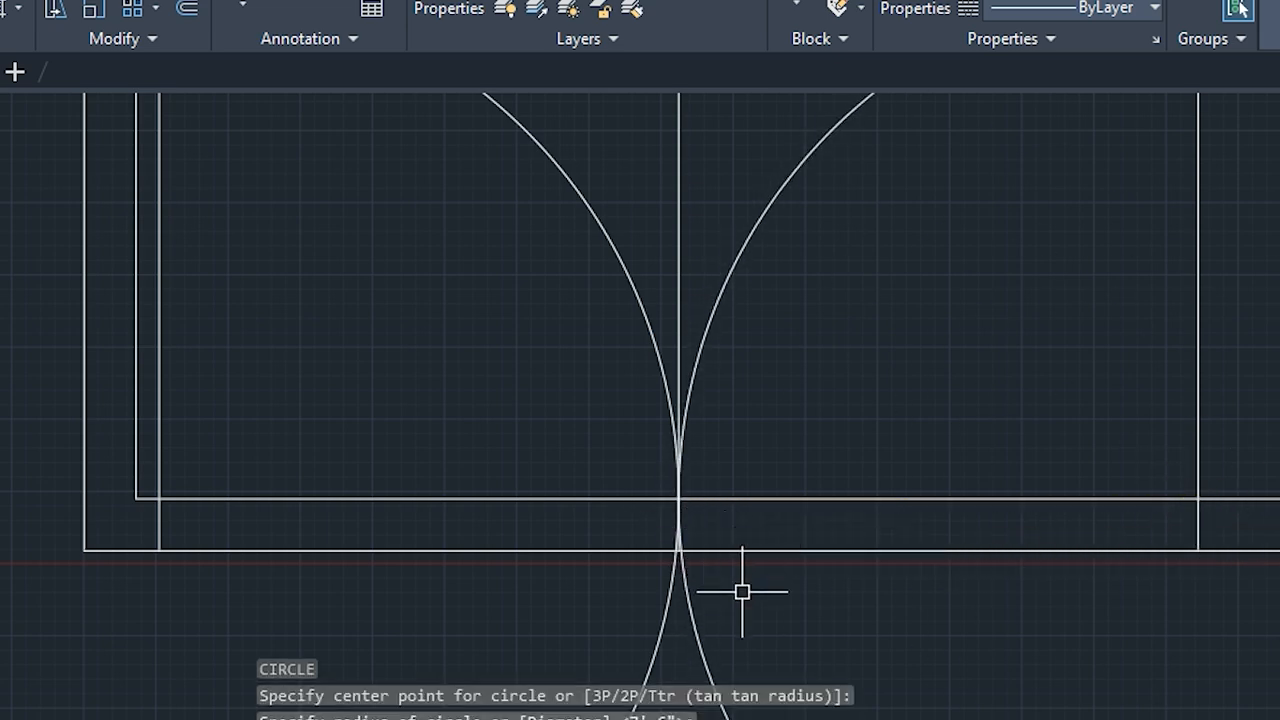
key(Escape)
key(Escape)
key(Escape)
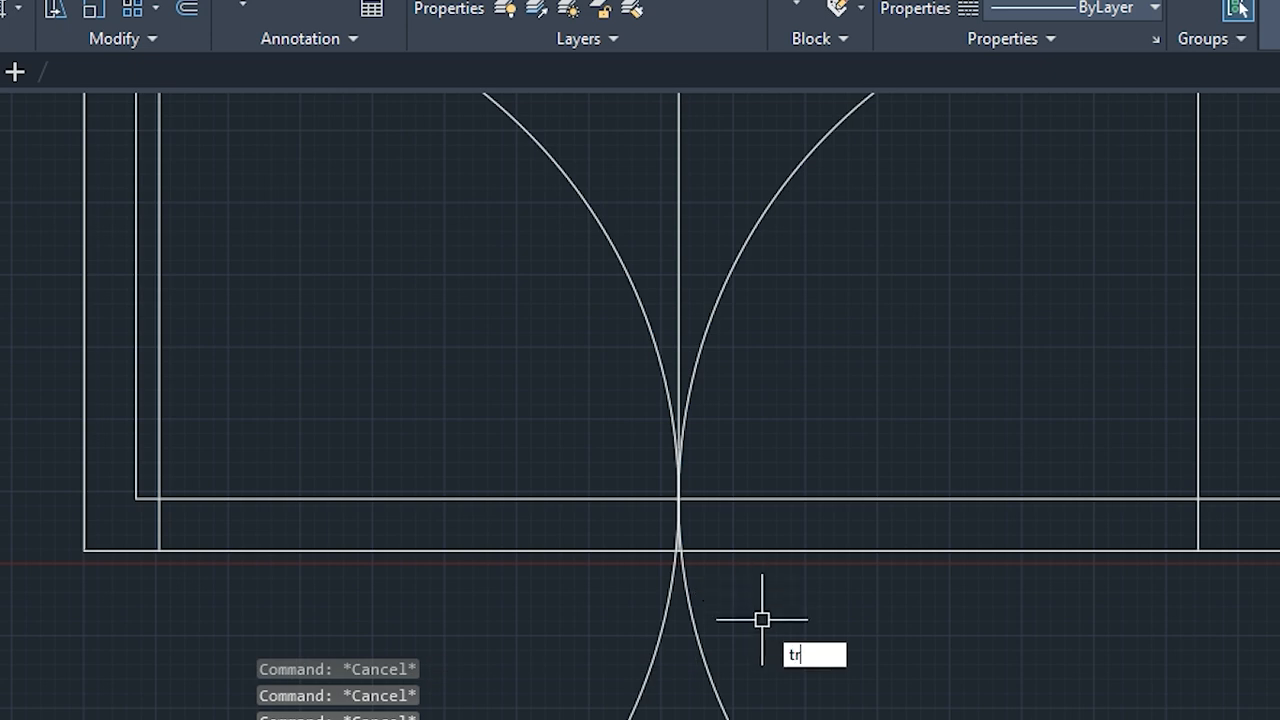
Trim both circles below the bottom wall, and the opening's middle and right lines above the arcs
key(Return)
scroll(762, 620, down, 4)
mouse_move(714, 640)
middle_down()
mouse_move(714, 565)
mouse_move(692, 682)
middle_up()
click(721, 570)
click(736, 568)
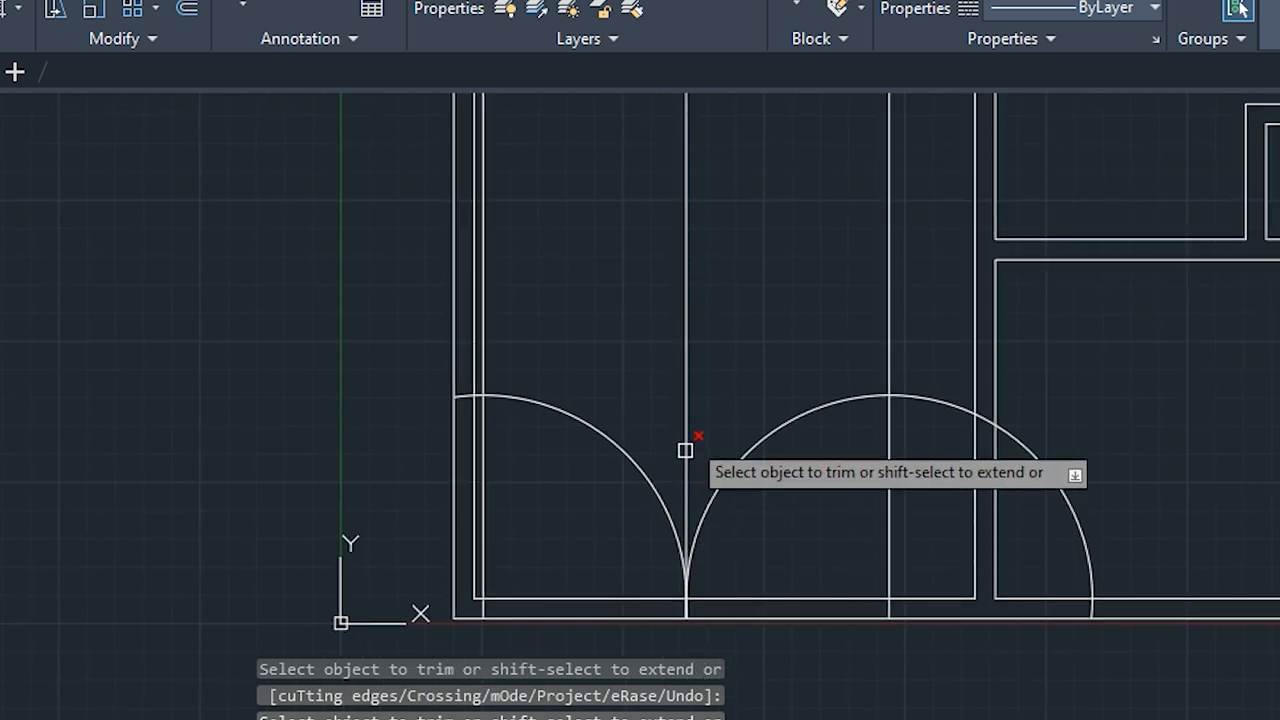
click(686, 420)
click(887, 322)
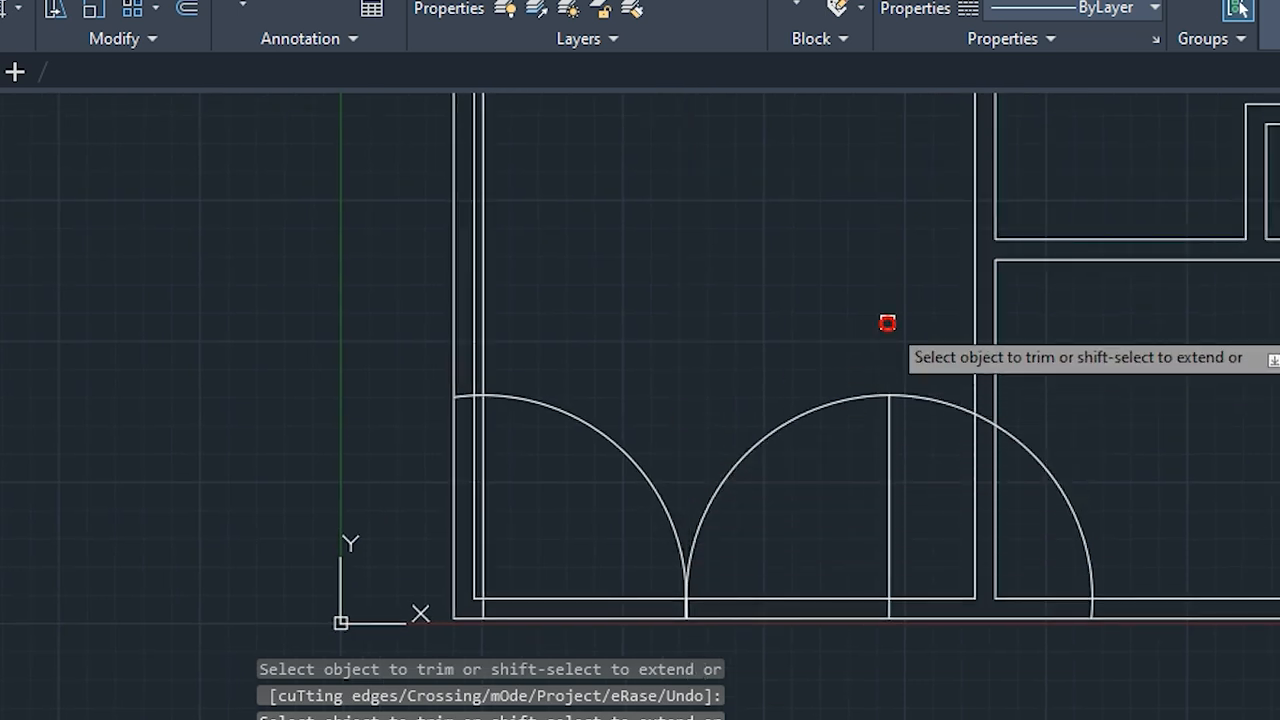
Trim the end of the left gate arc that extends past the opening's left edge line
scroll(495, 350, up, 3)
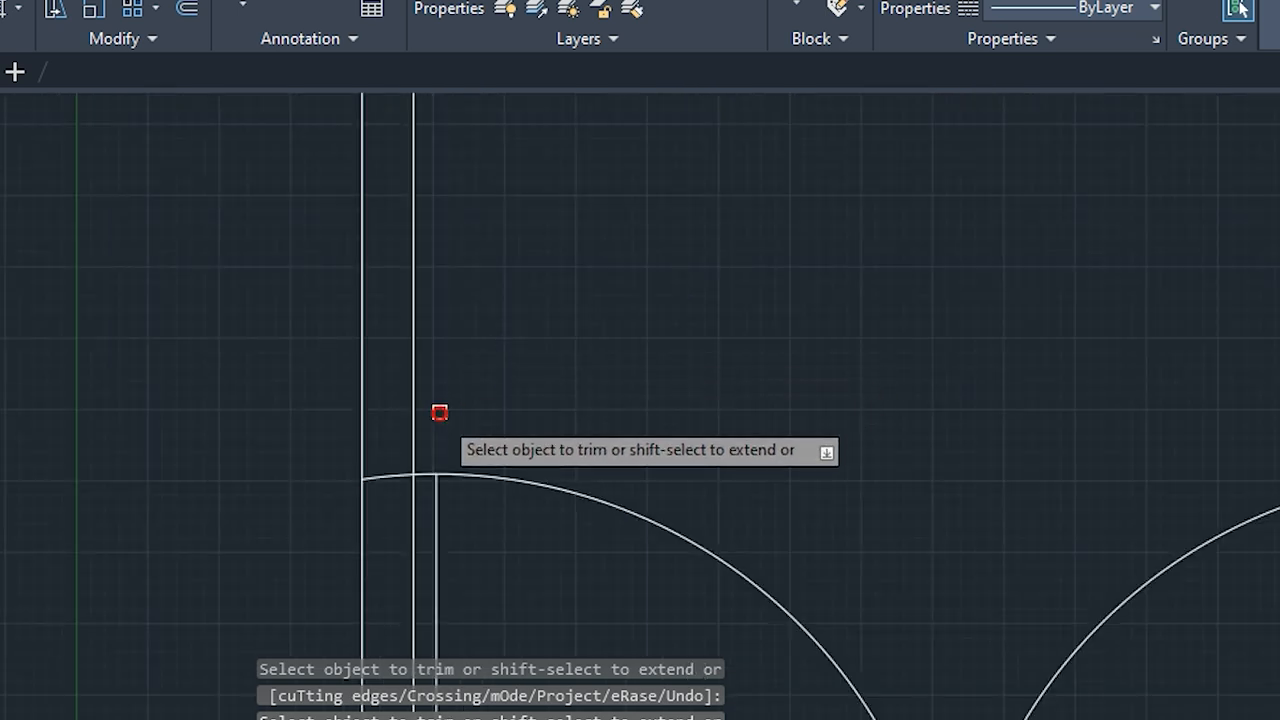
scroll(800, 500, down, 2)
scroll(526, 474, up, 4)
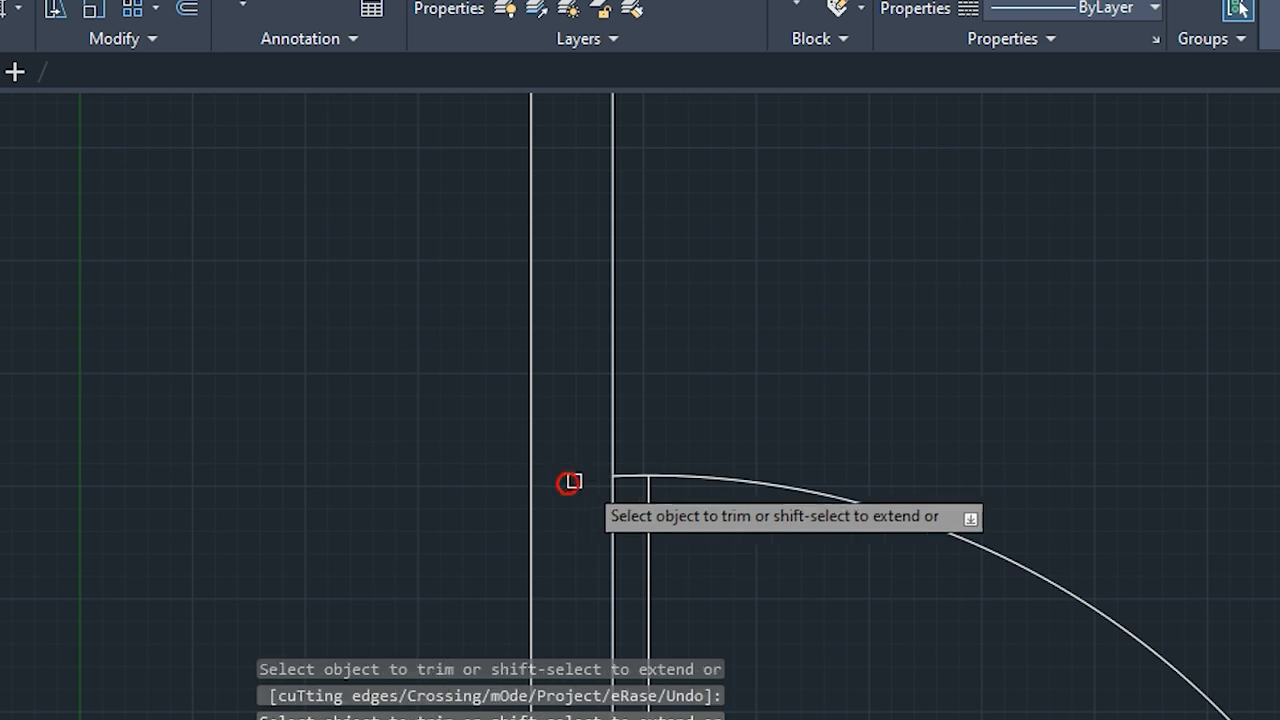
scroll(649, 500, down, 3)
Trim the arc ends and middle line inside the bottom wall, and both wall lines across the gate opening
middle_drag(886, 620, 522, 235)
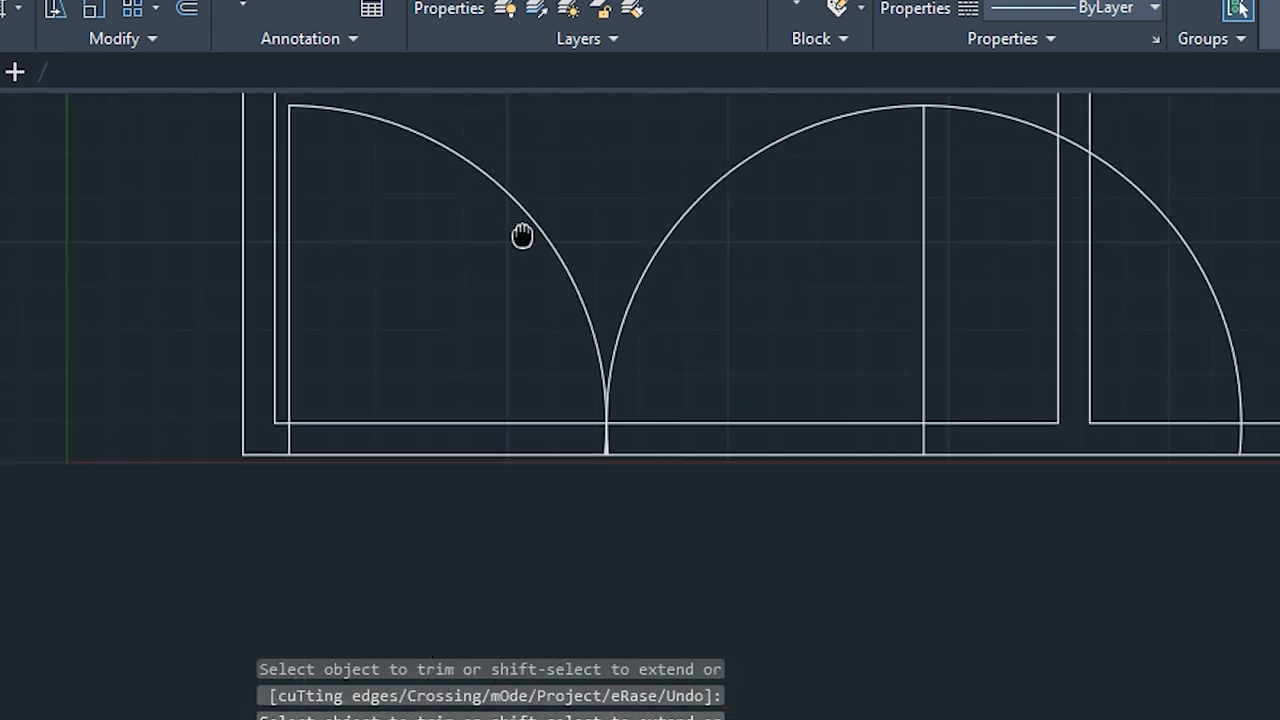
scroll(600, 446, up, 4)
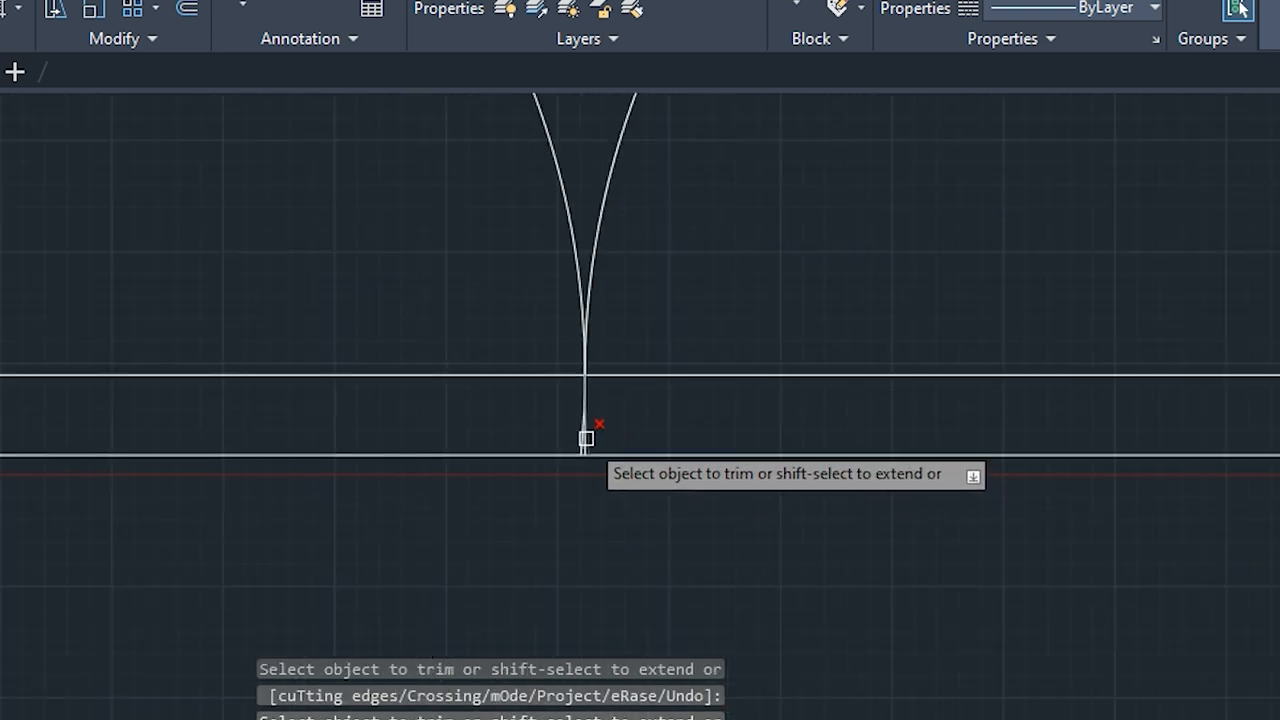
click(586, 439)
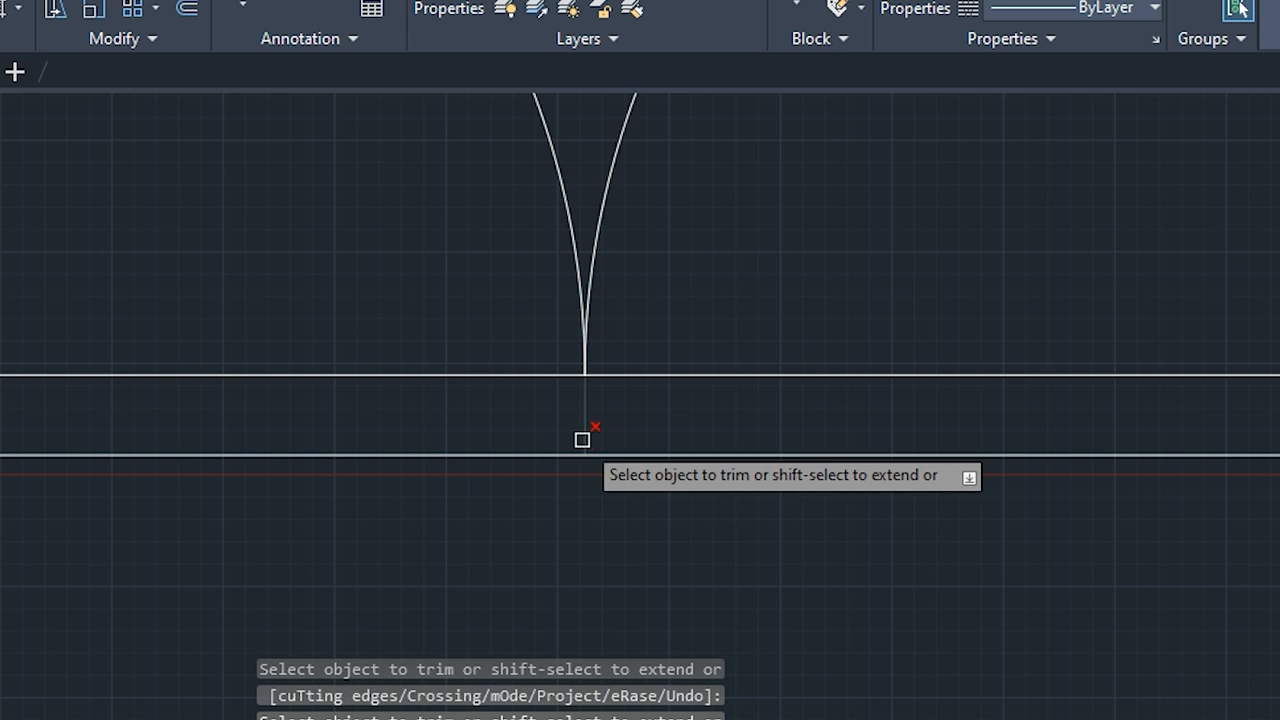
click(620, 374)
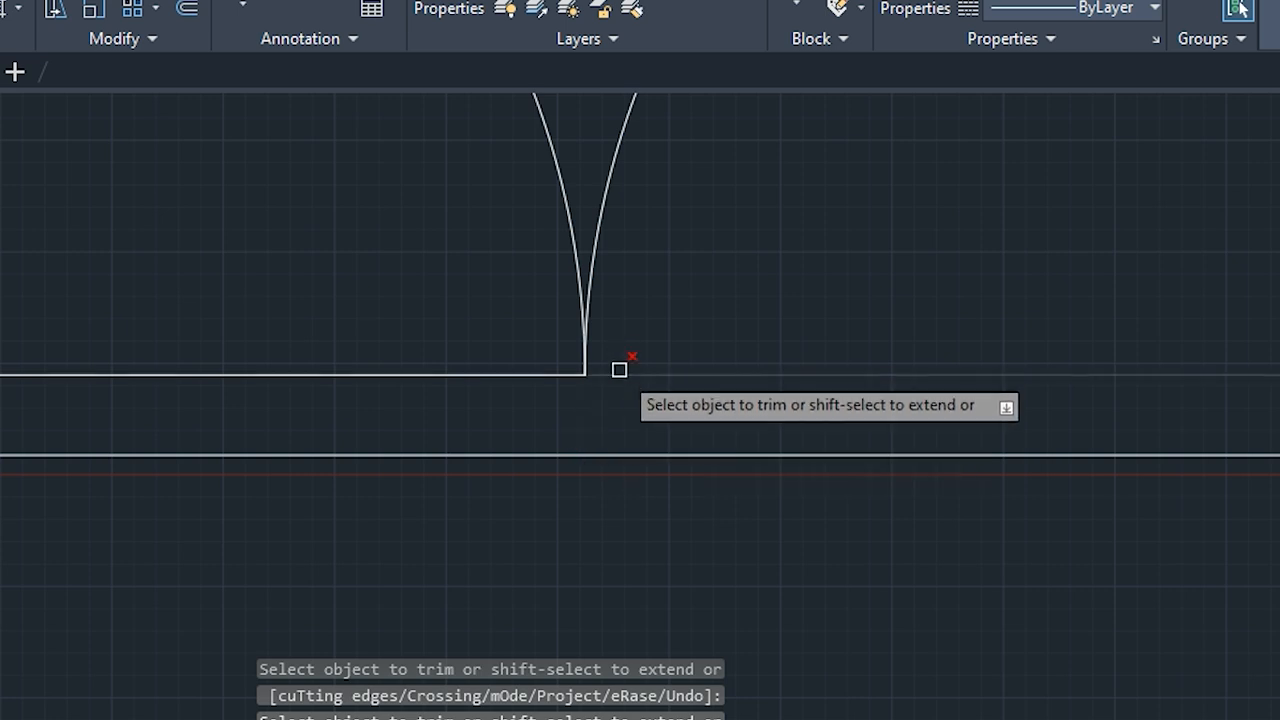
click(520, 374)
click(506, 455)
Trim the right gate arc beyond the opening's right edge line, leaving a quarter-circle leaf swing
middle_drag(964, 418, 233, 700)
scroll(688, 541, down, 2)
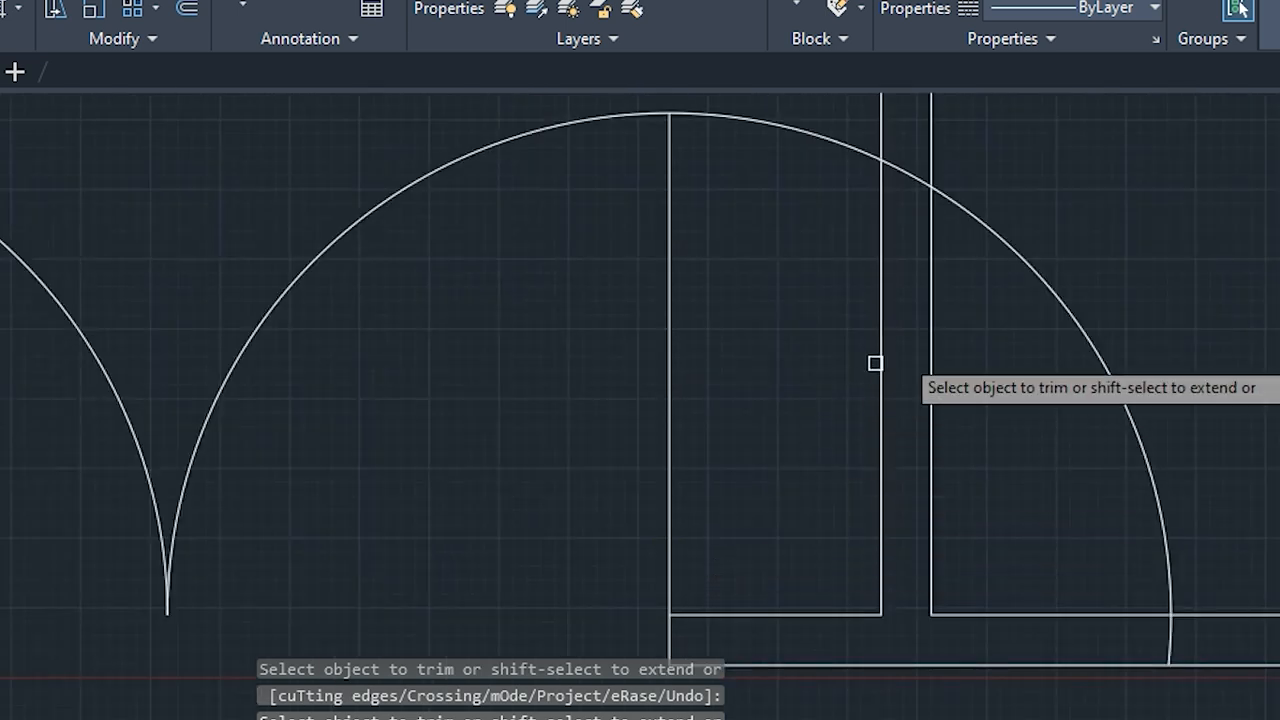
click(1080, 333)
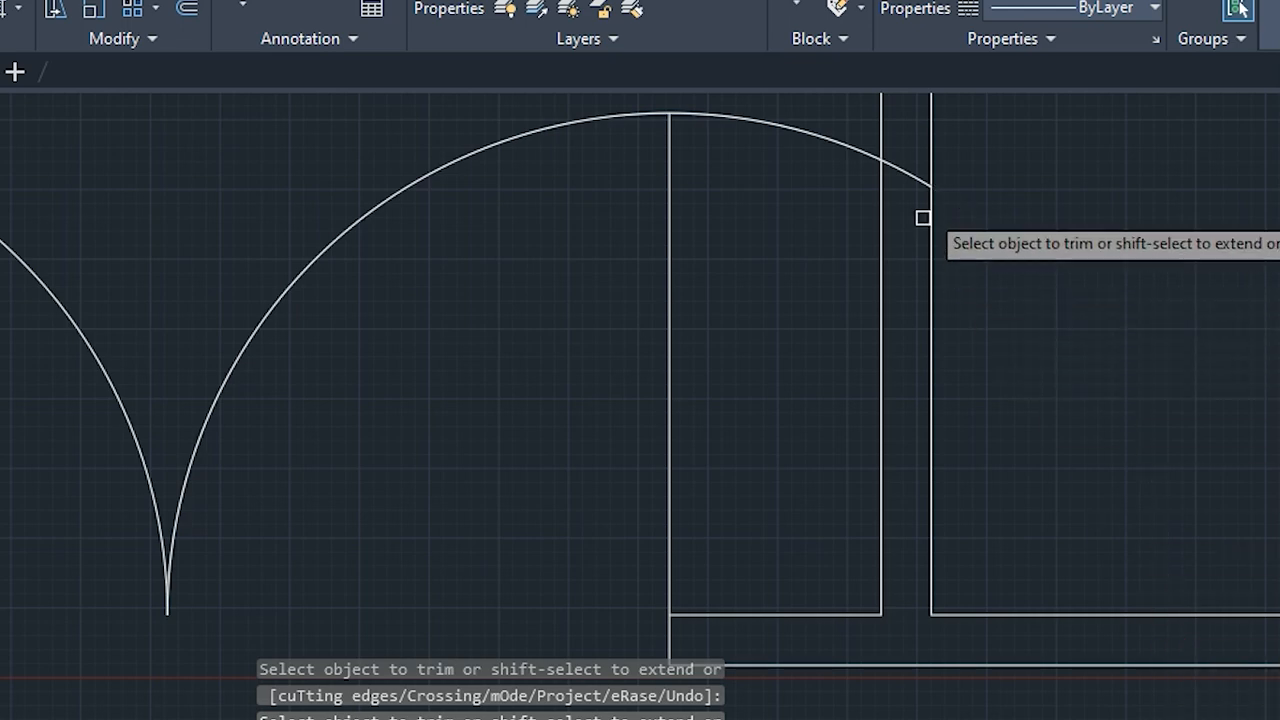
click(769, 122)
click(921, 170)
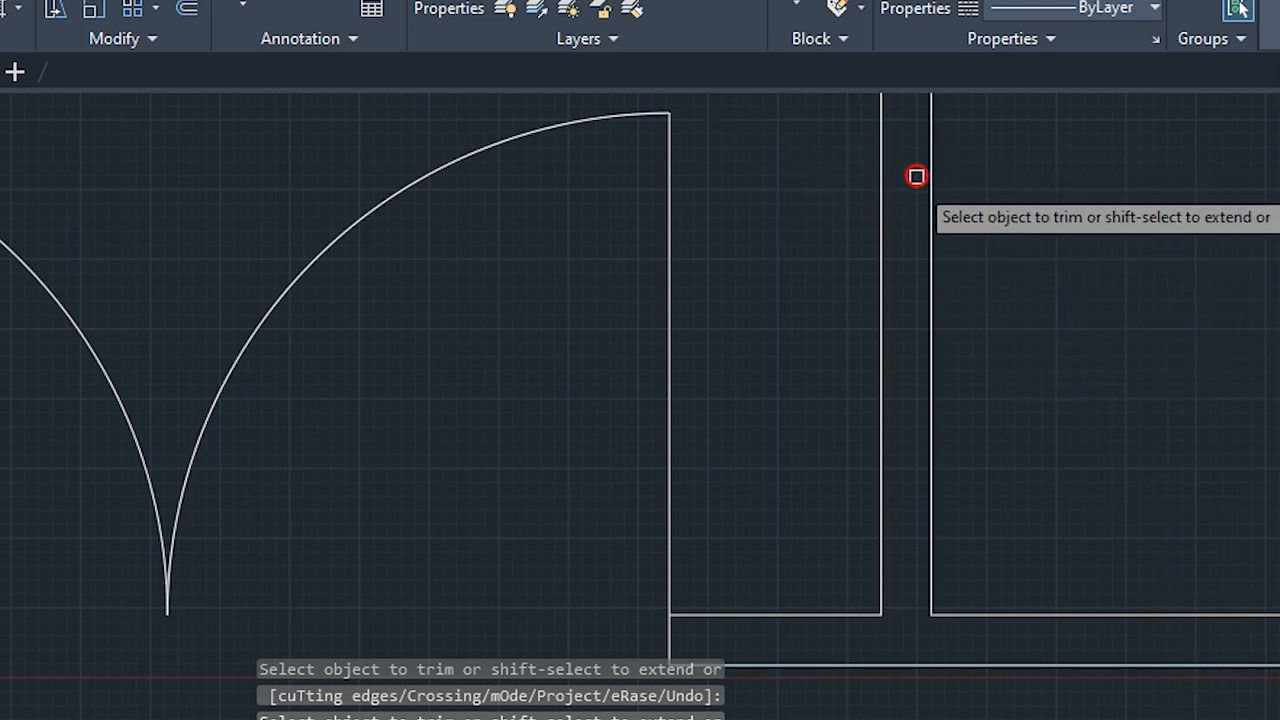
scroll(790, 325, down, 4)
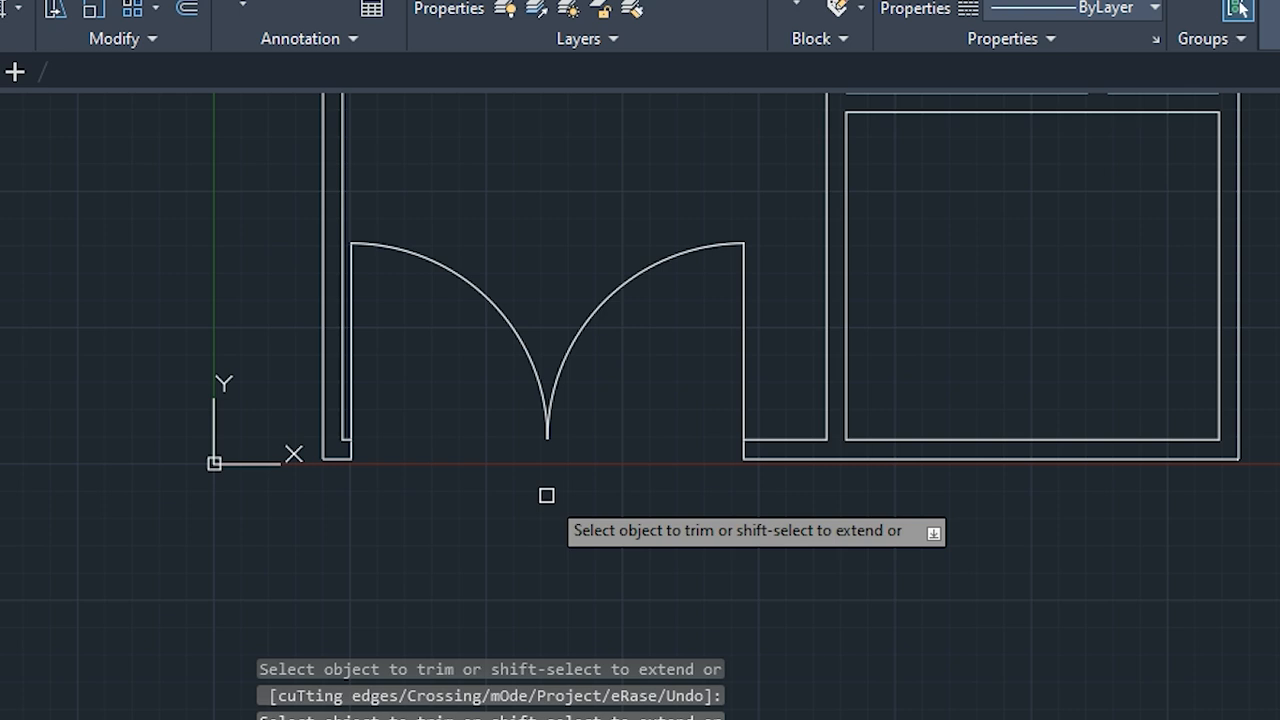
key(Escape)
key(Escape)
key(Escape)
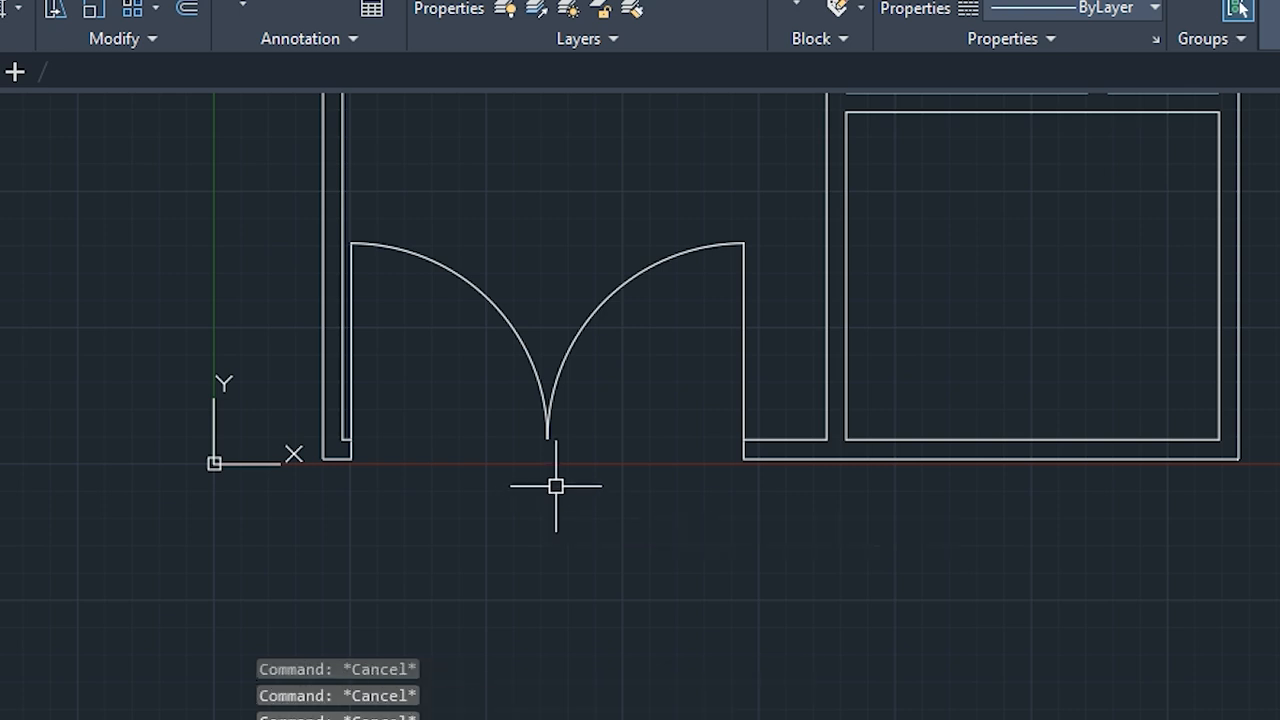
Offset the top inner wall line of the bottom-right room 4" downward
mouse_move(743, 363)
middle_down()
mouse_move(394, 591)
mouse_move(337, 609)
middle_up()
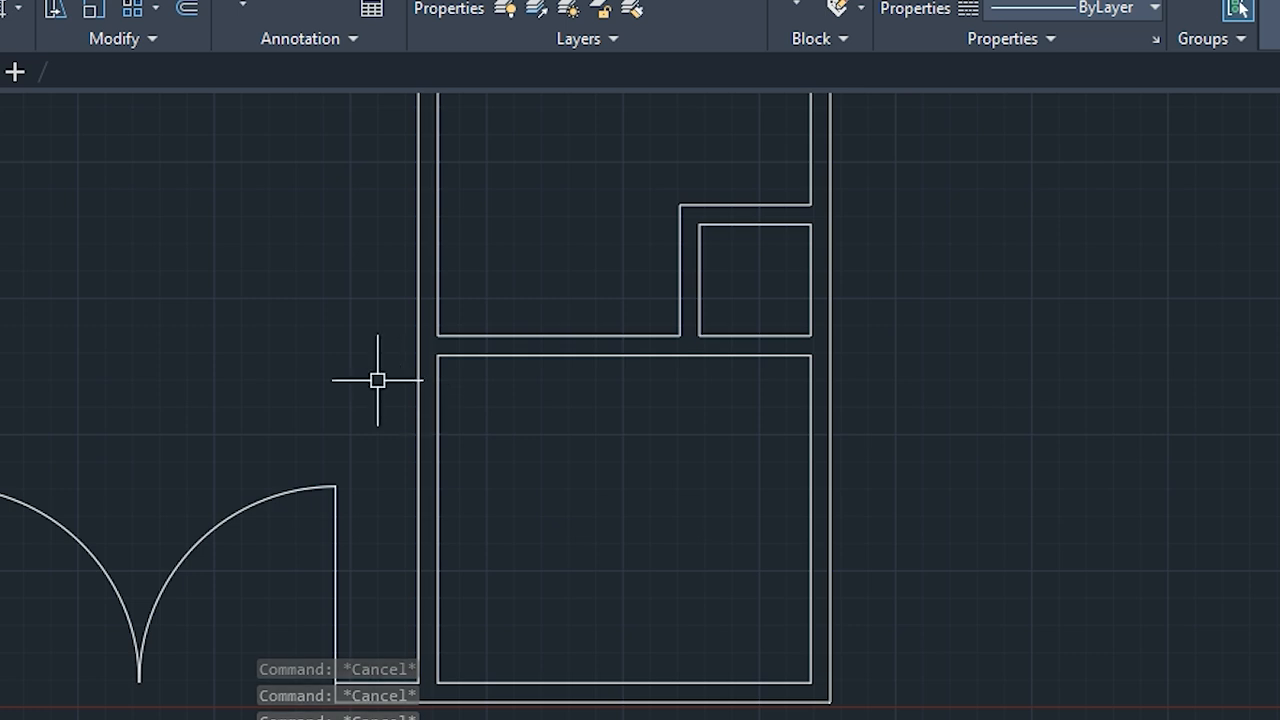
text(OFFSET)
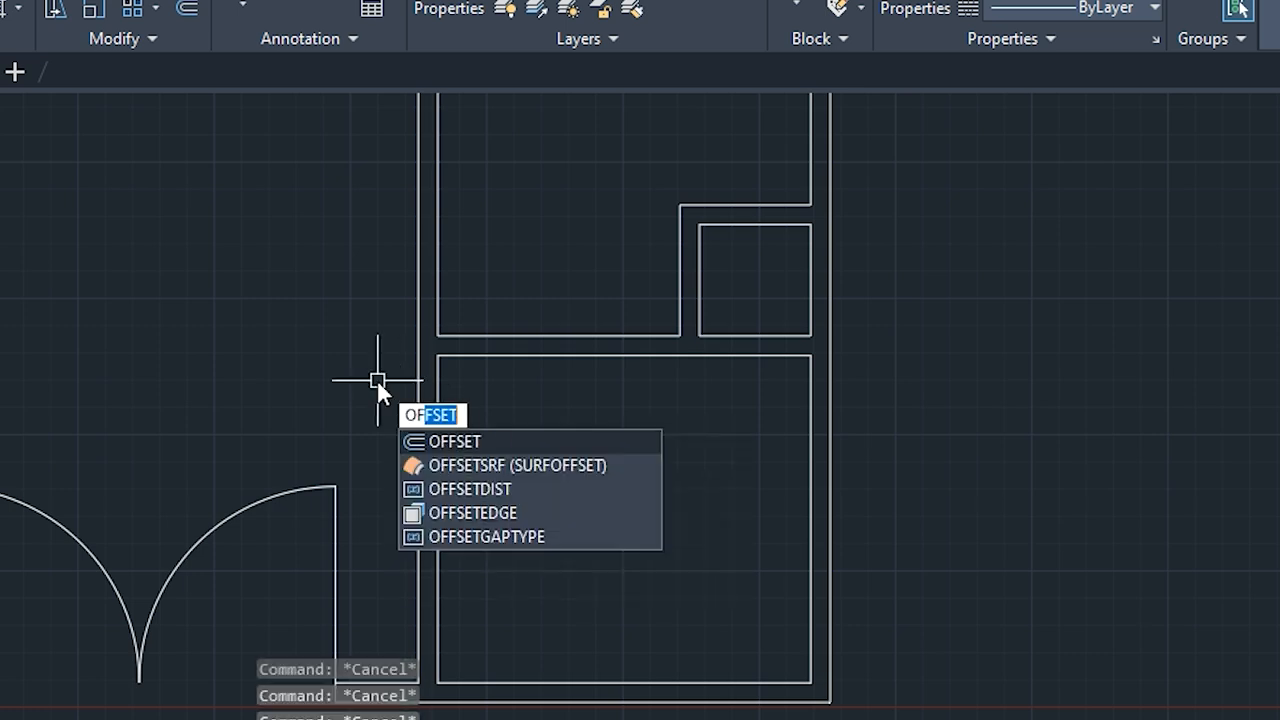
key(Return)
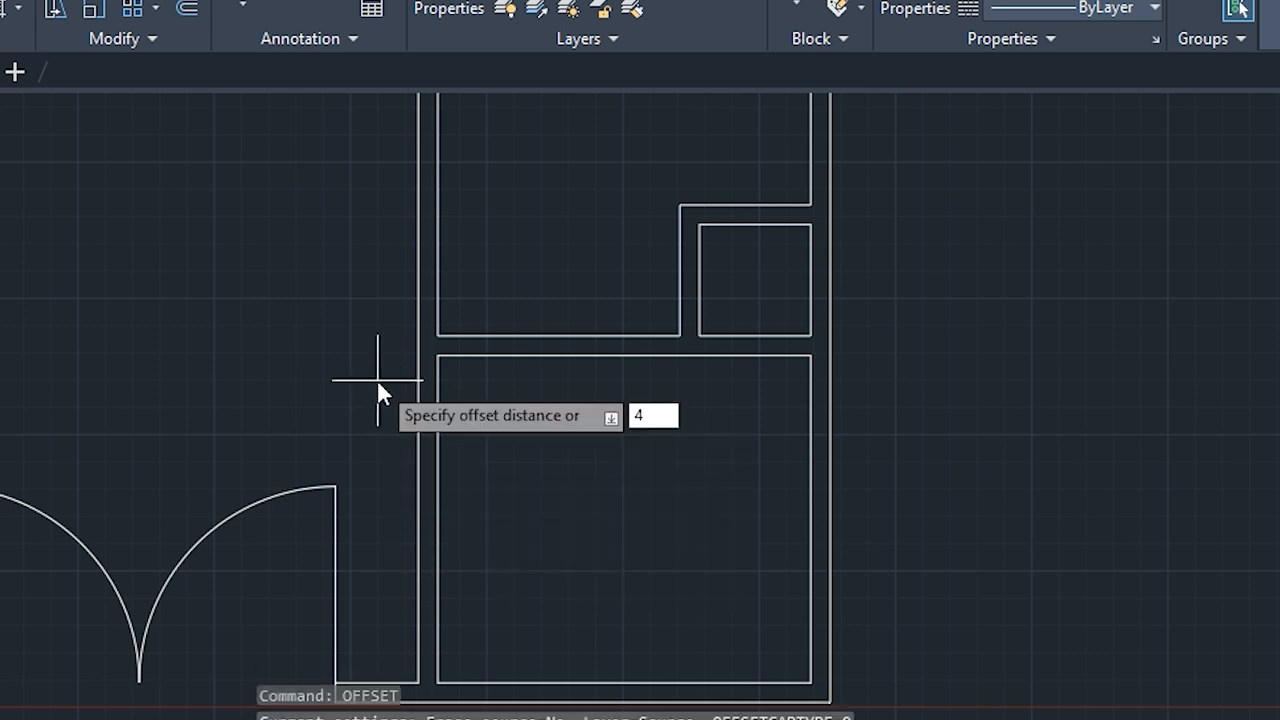
text(4)
key(Return)
scroll(377, 366, up, 3)
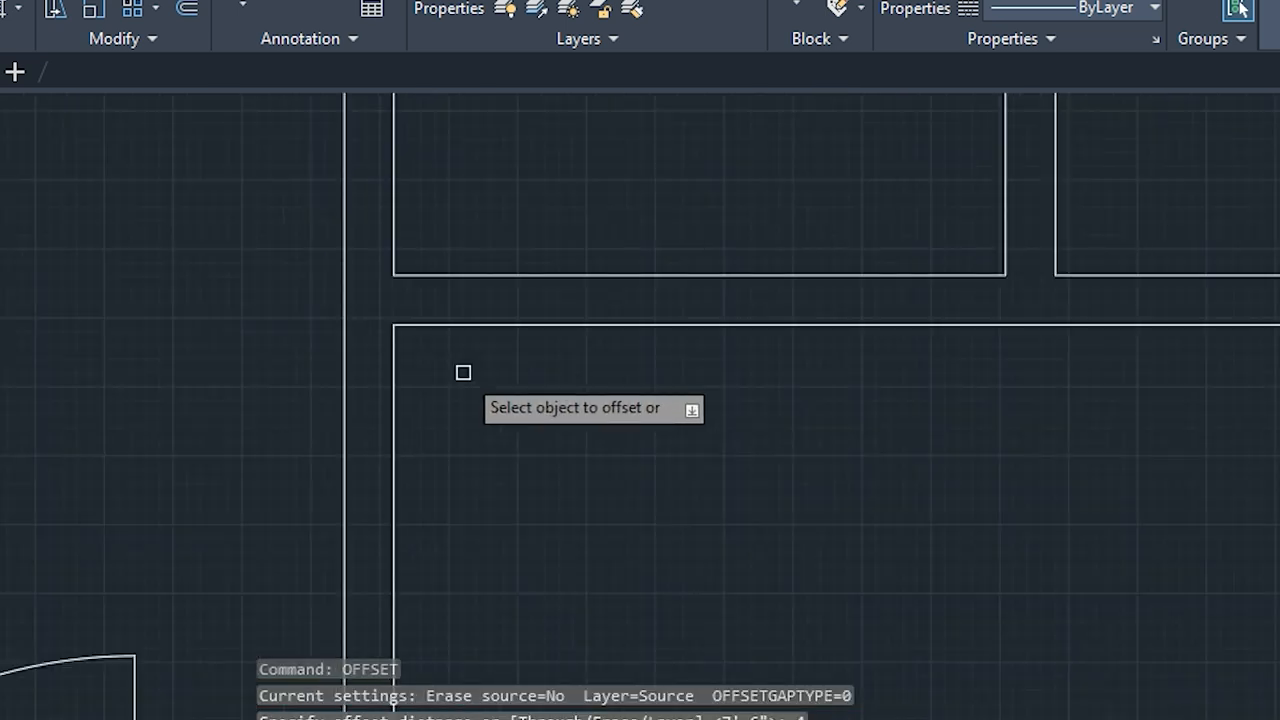
click(407, 325)
click(409, 362)
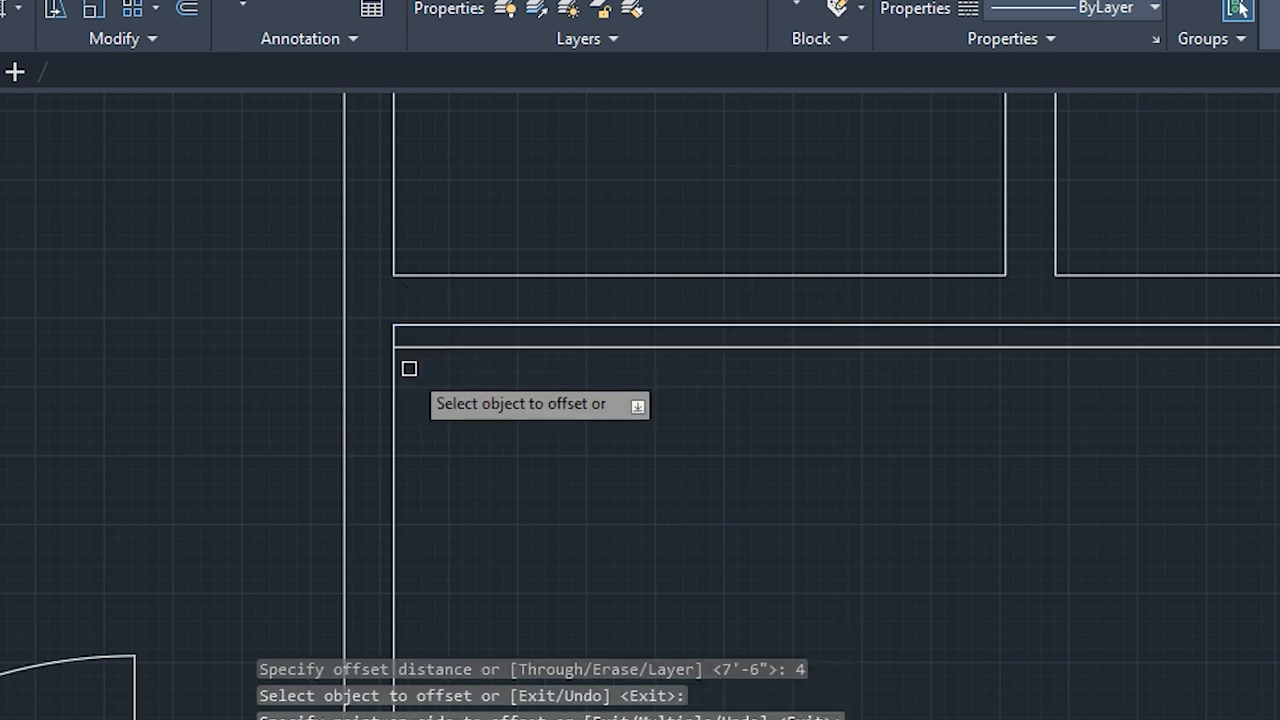
key(Escape)
key(Escape)
key(Escape)
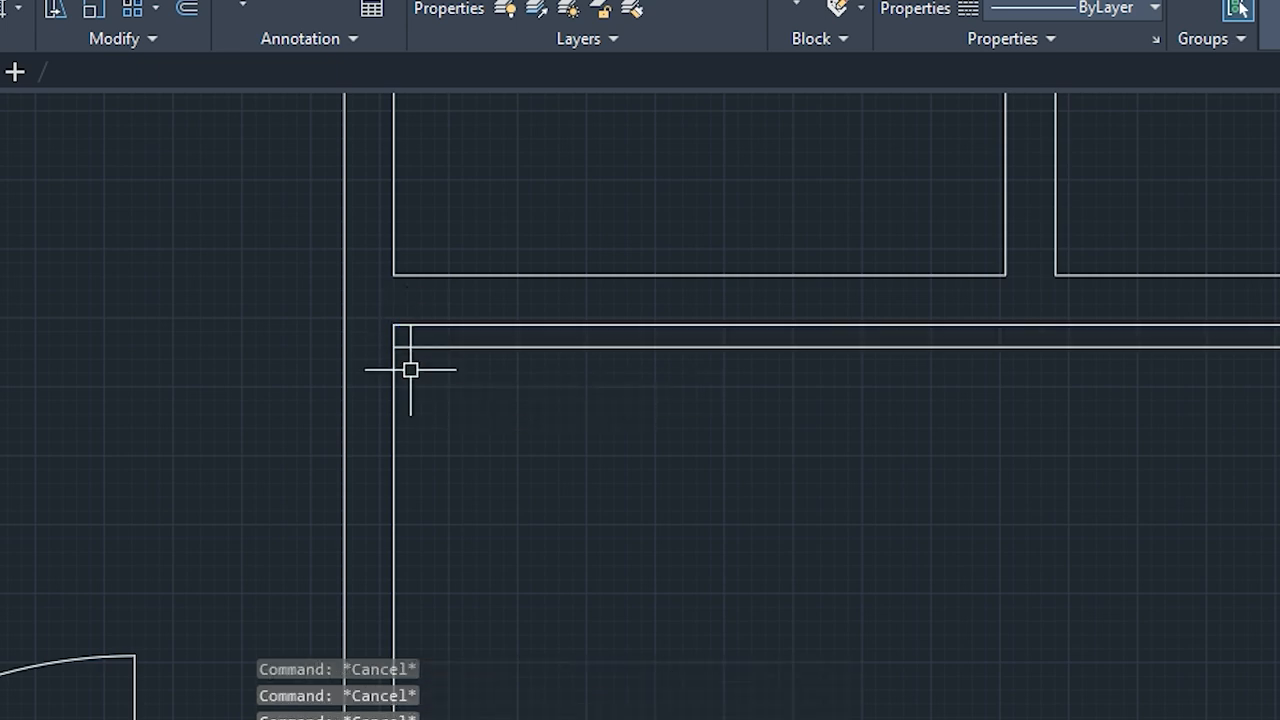
Extend the offset line leftward to the outer line of the room's left wall
text(ex)
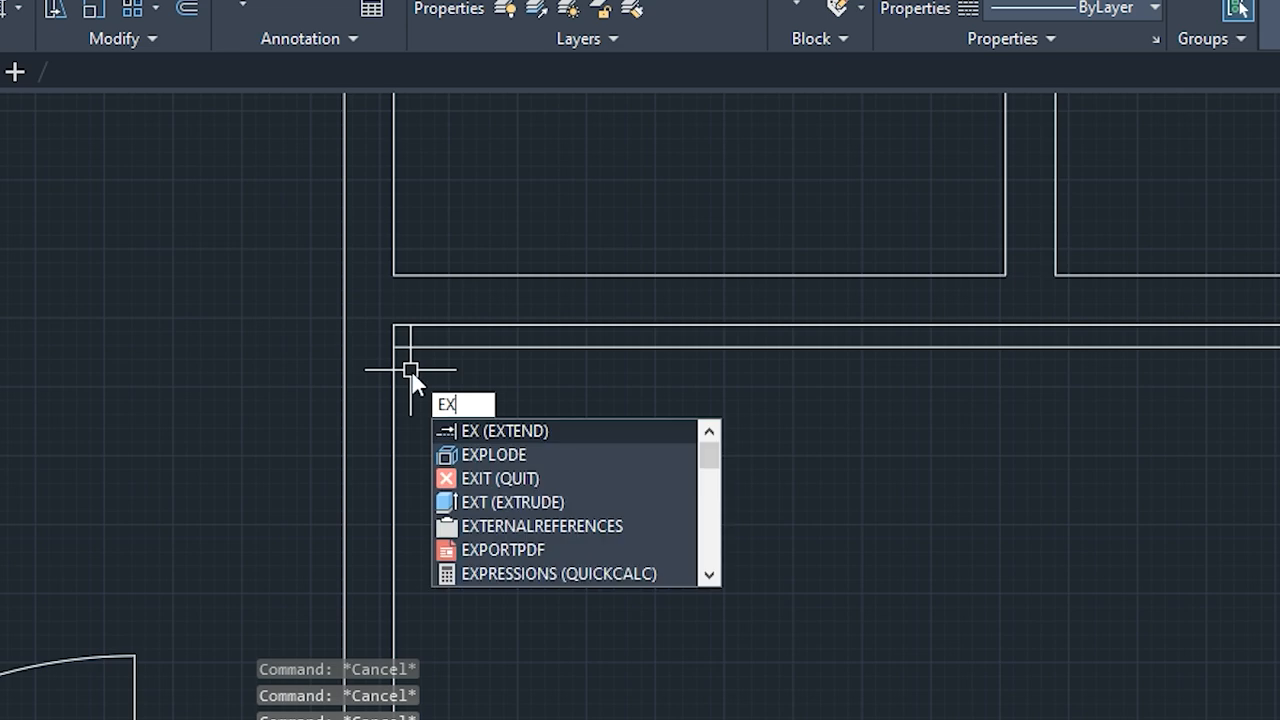
key(Return)
click(409, 348)
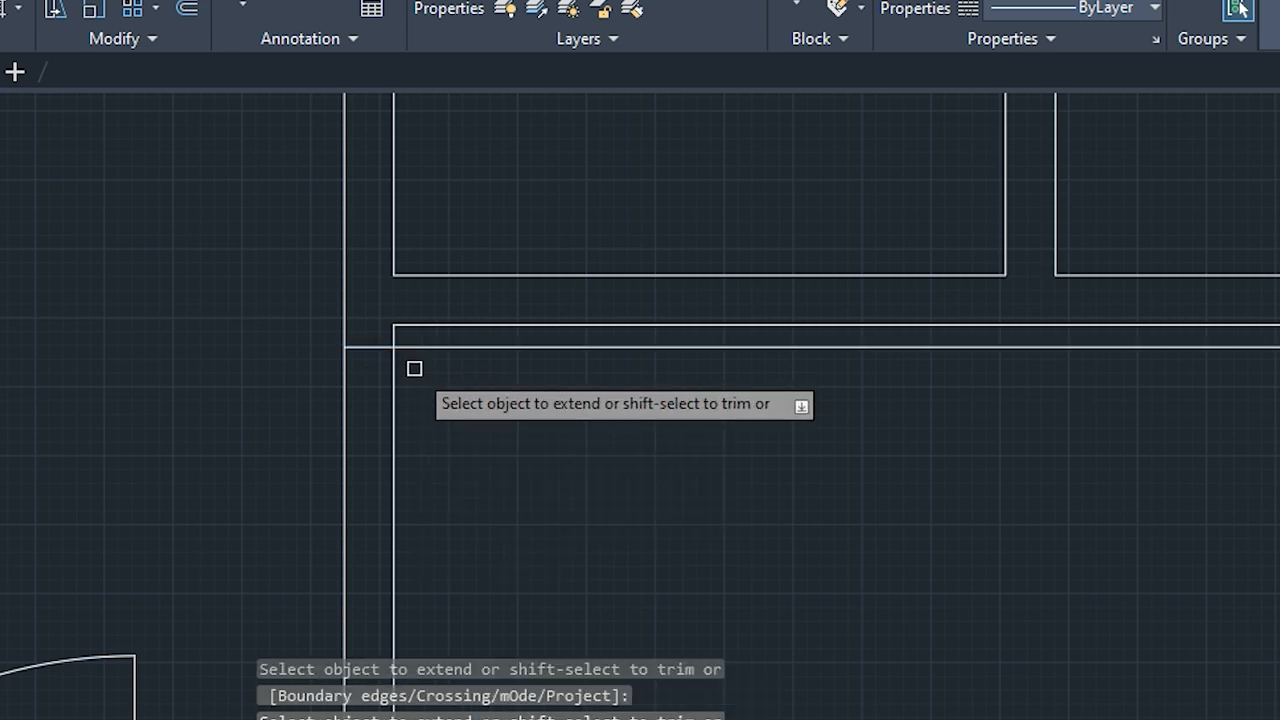
key(Escape)
key(Escape)
key(Escape)
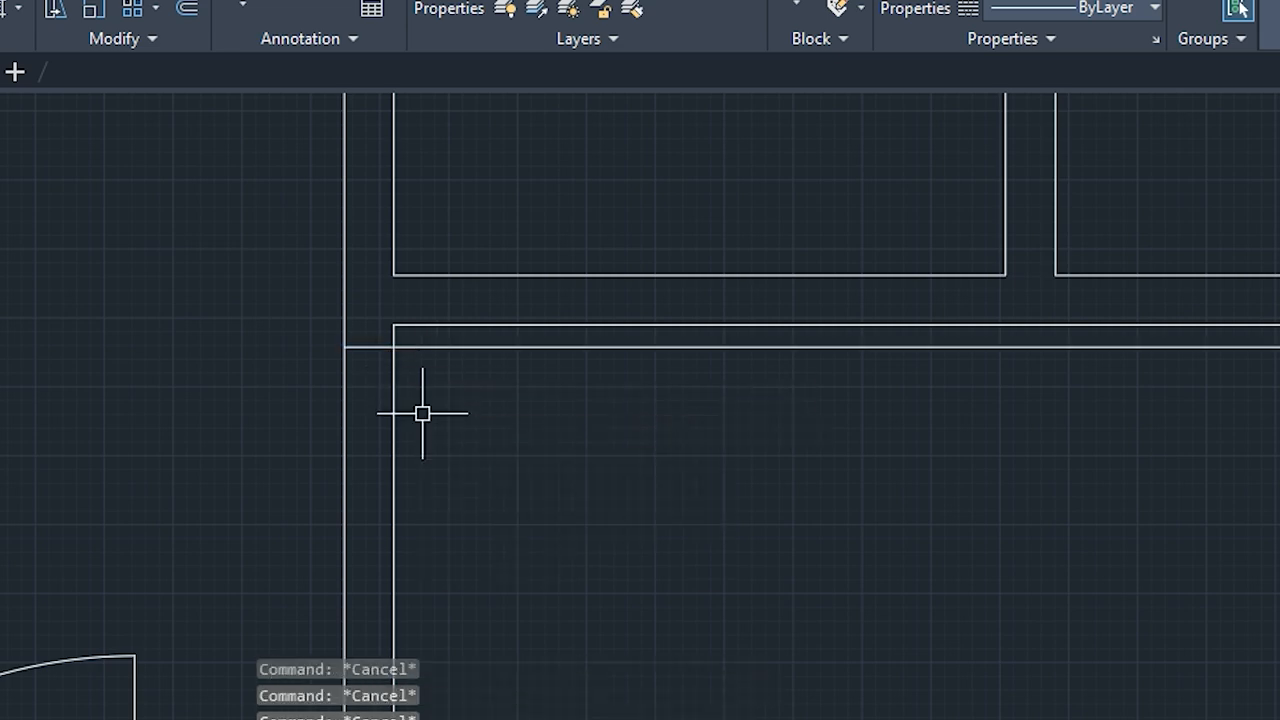
Offset the extended line 3' downward to mark the other side of the room's door opening
text(o)
key(Return)
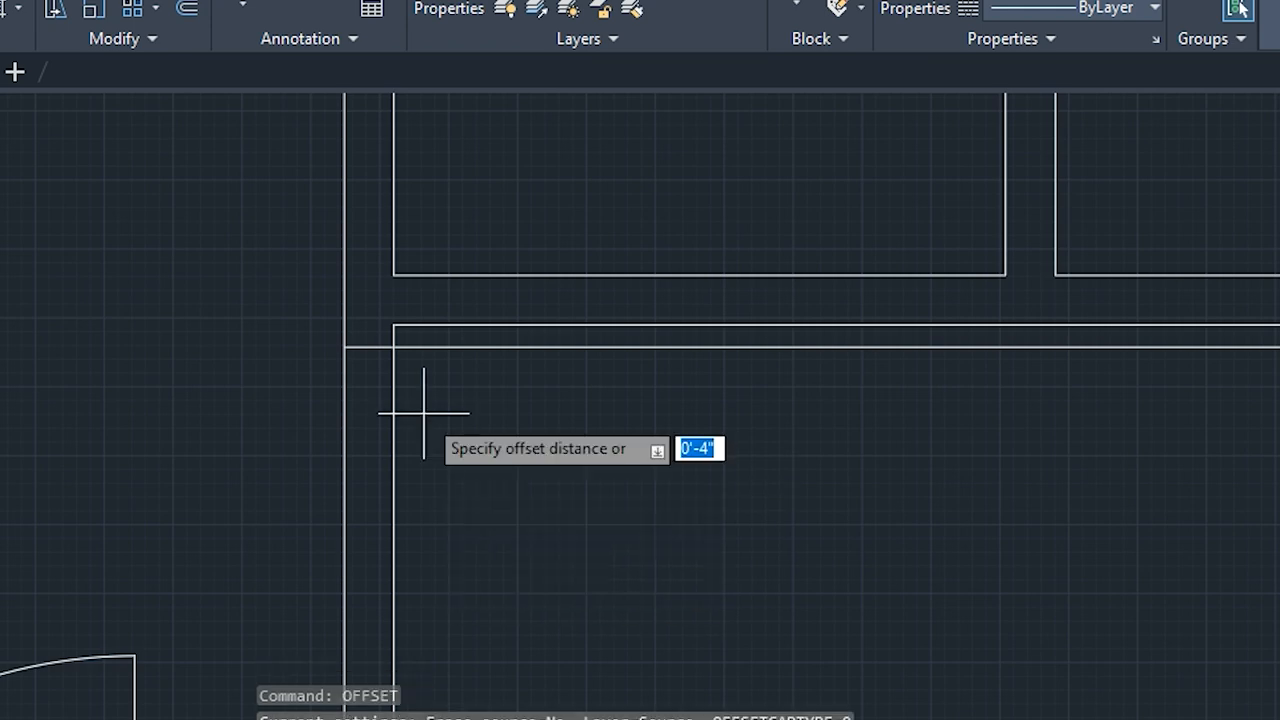
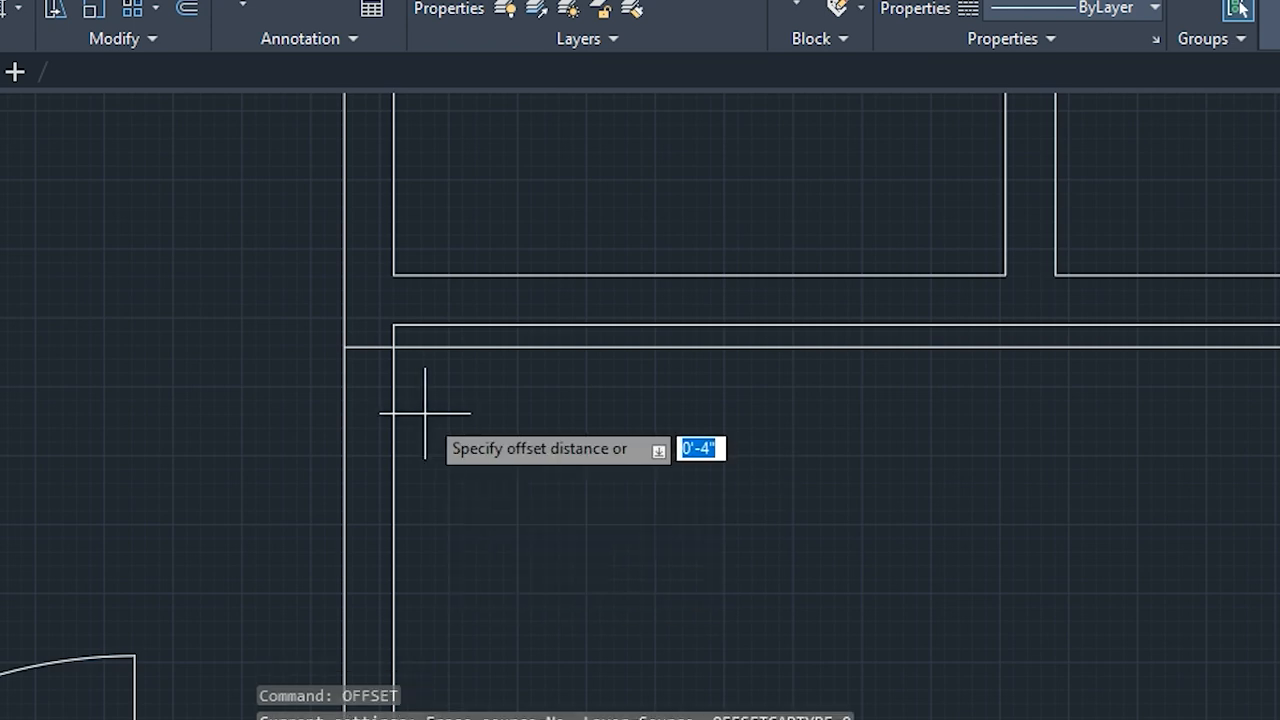
key(Return)
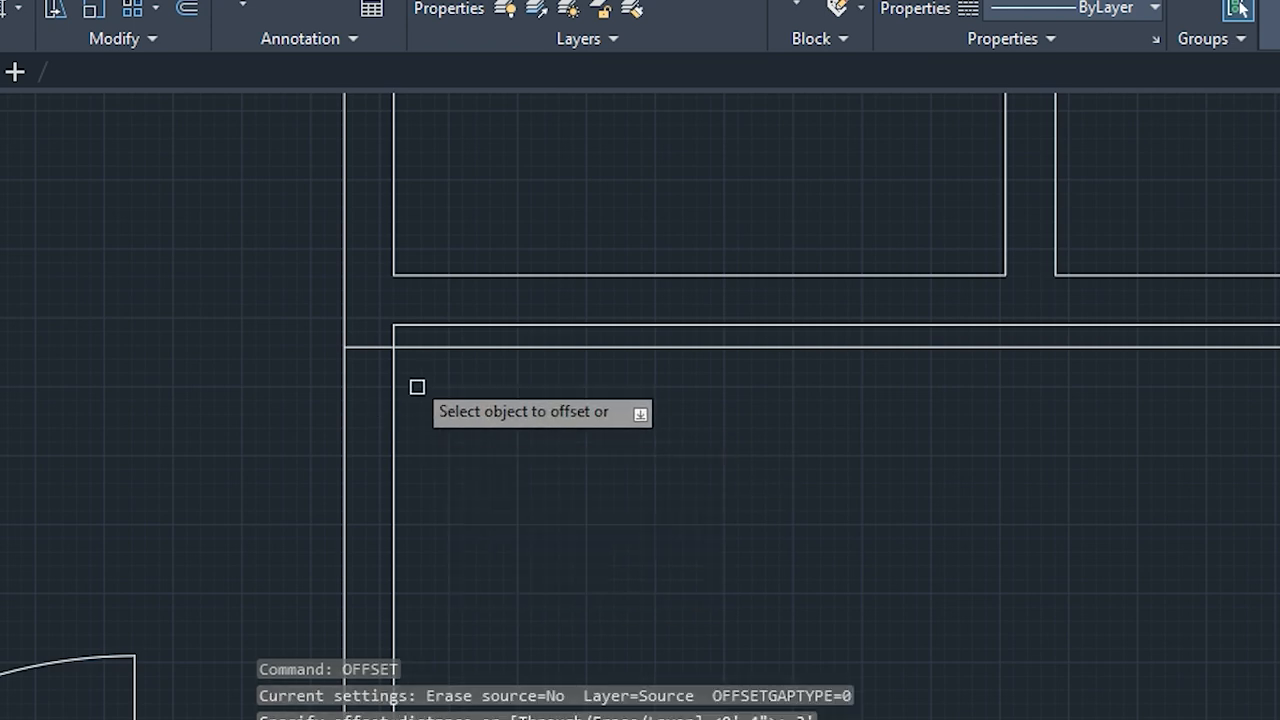
click(383, 348)
click(371, 430)
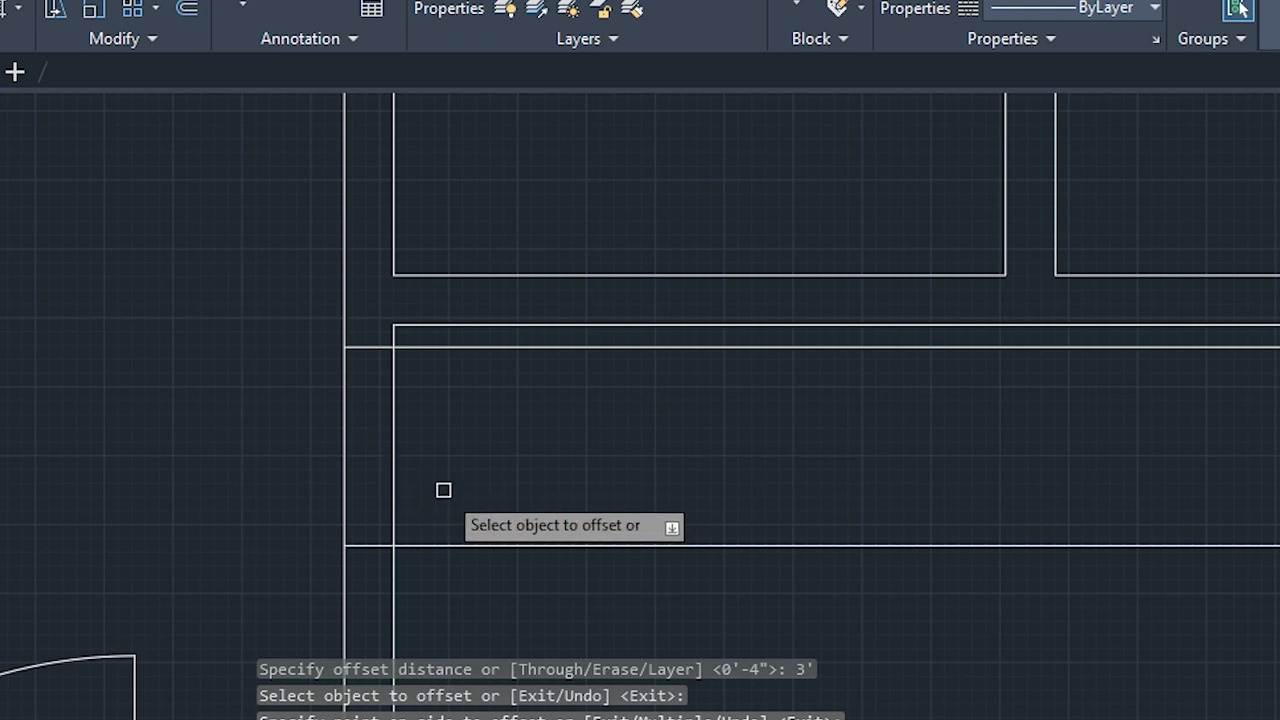
key(Escape)
key(Escape)
key(Escape)
key(Escape)
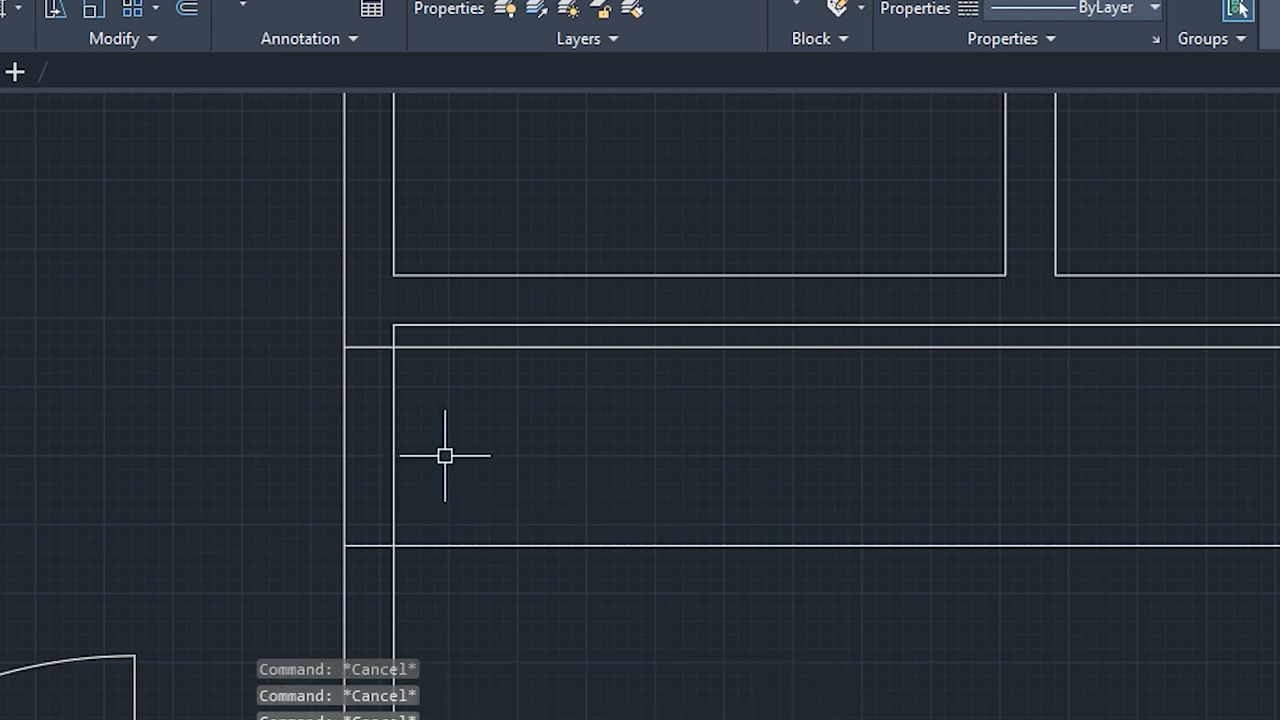
Draw a 3' radius circle centred where the upper door line crosses the left wall's inner line, reaching the lower door line
text(c)
key(Return)
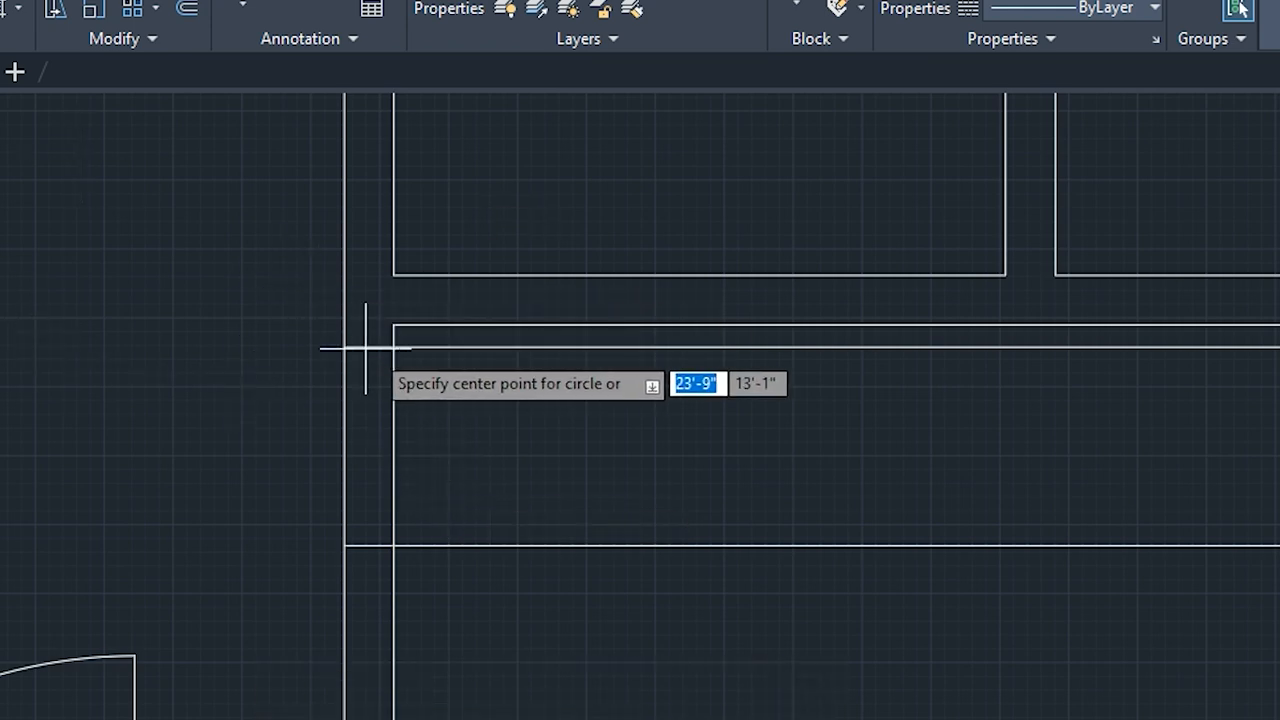
click(394, 346)
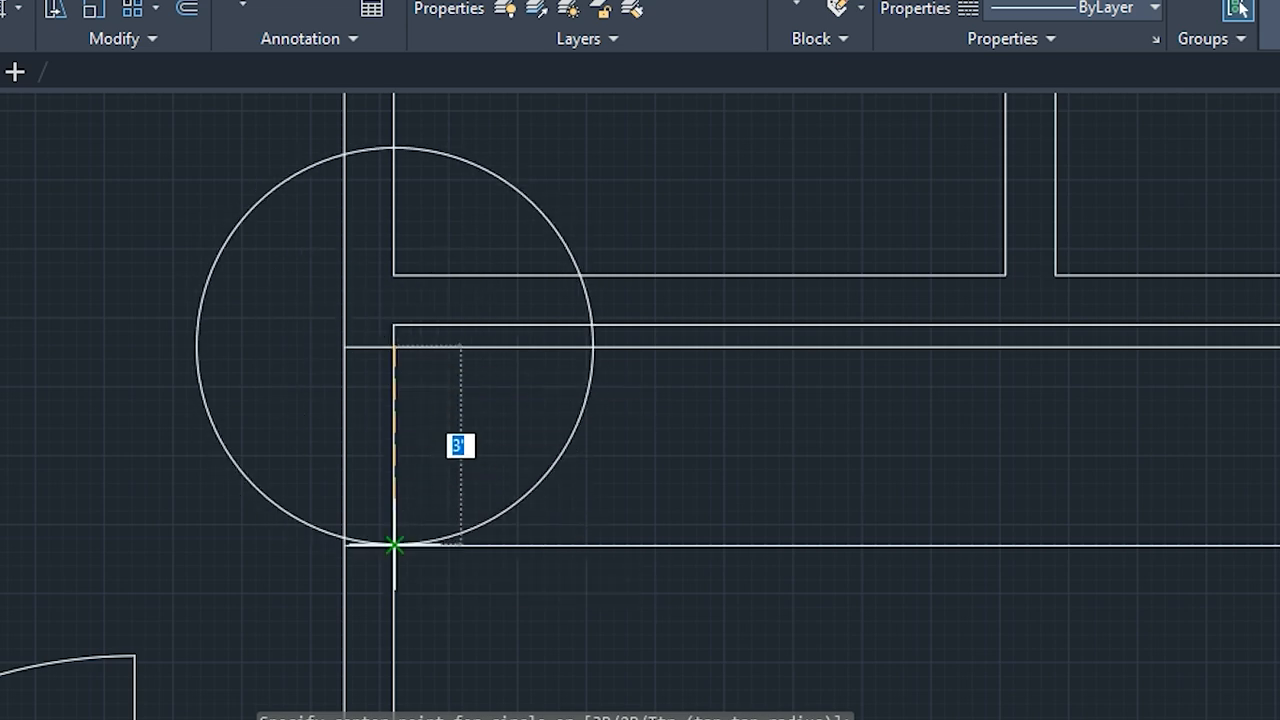
click(394, 545)
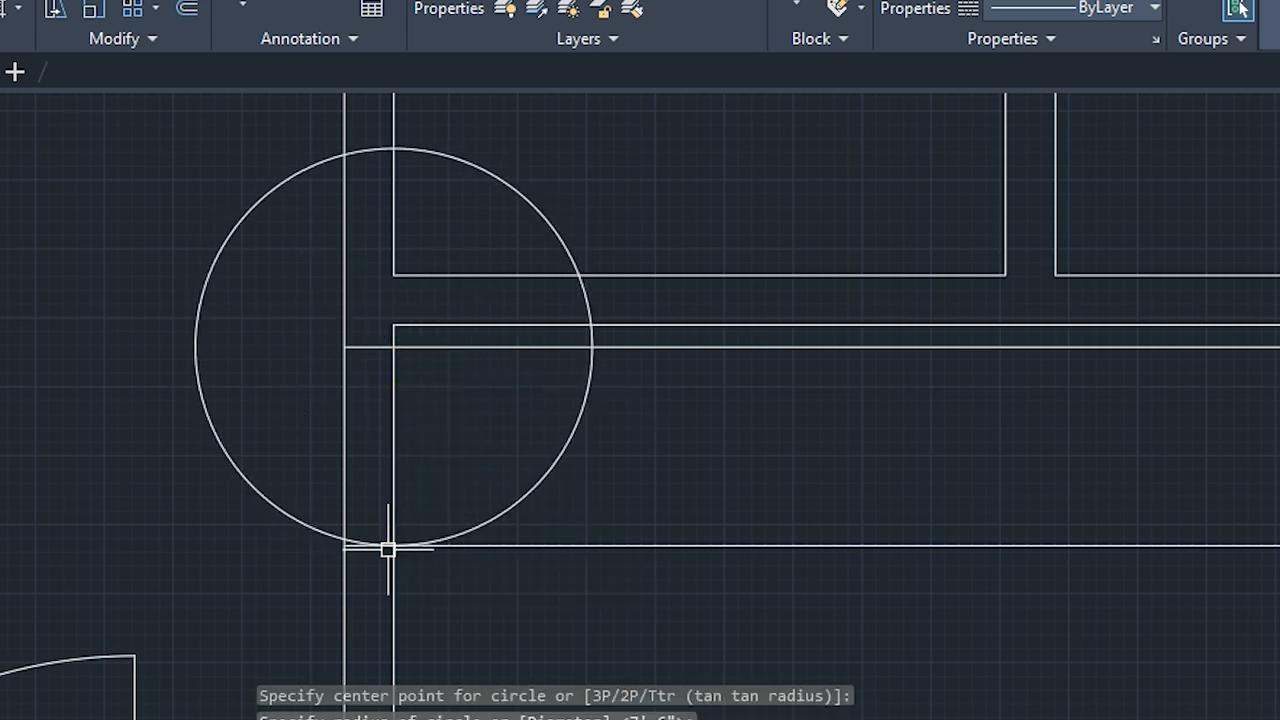
key(Escape)
key(Escape)
key(Escape)
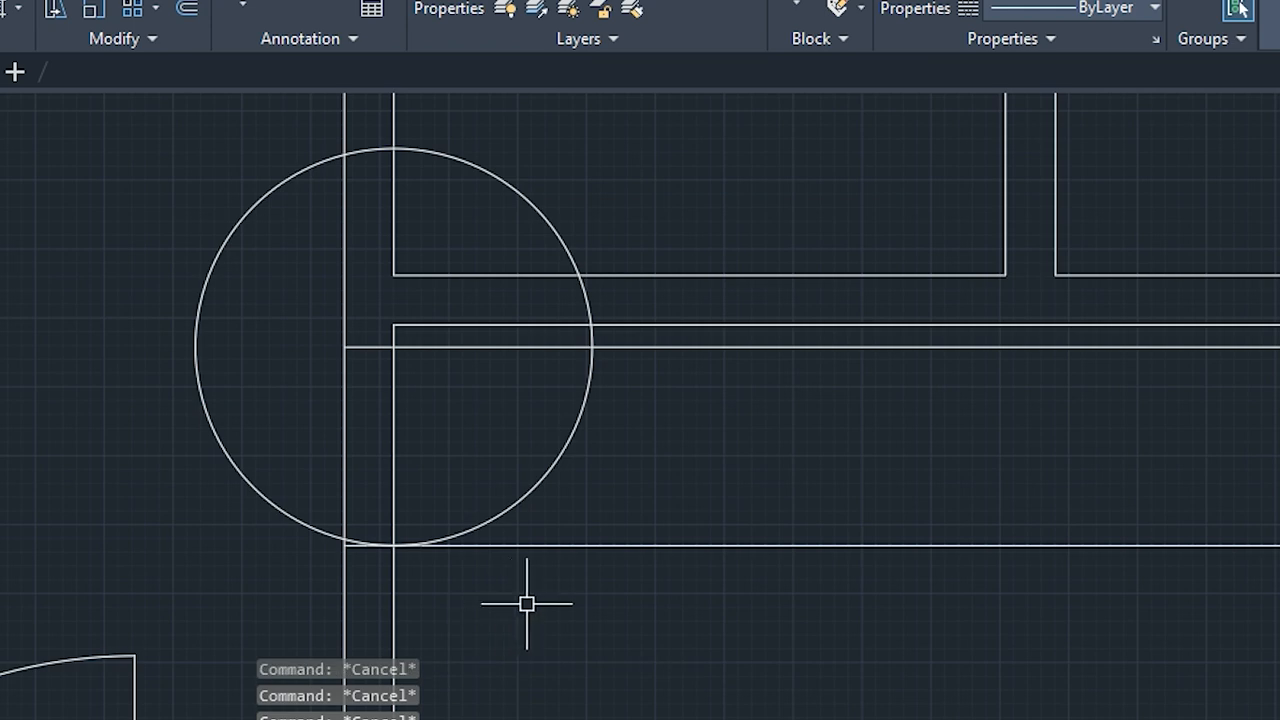
Trim both door lines beyond the circle, and the circle's upper portion and the part outside the left wall
text(tr)
key(Return)
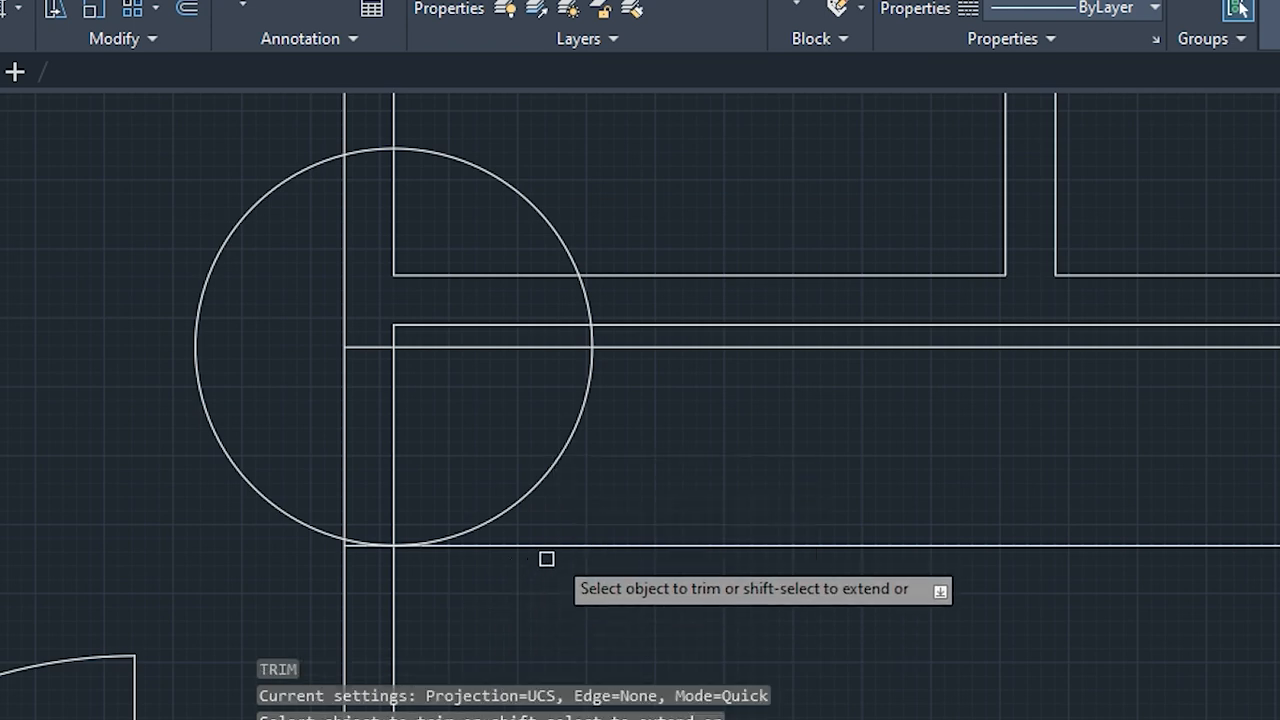
click(660, 347)
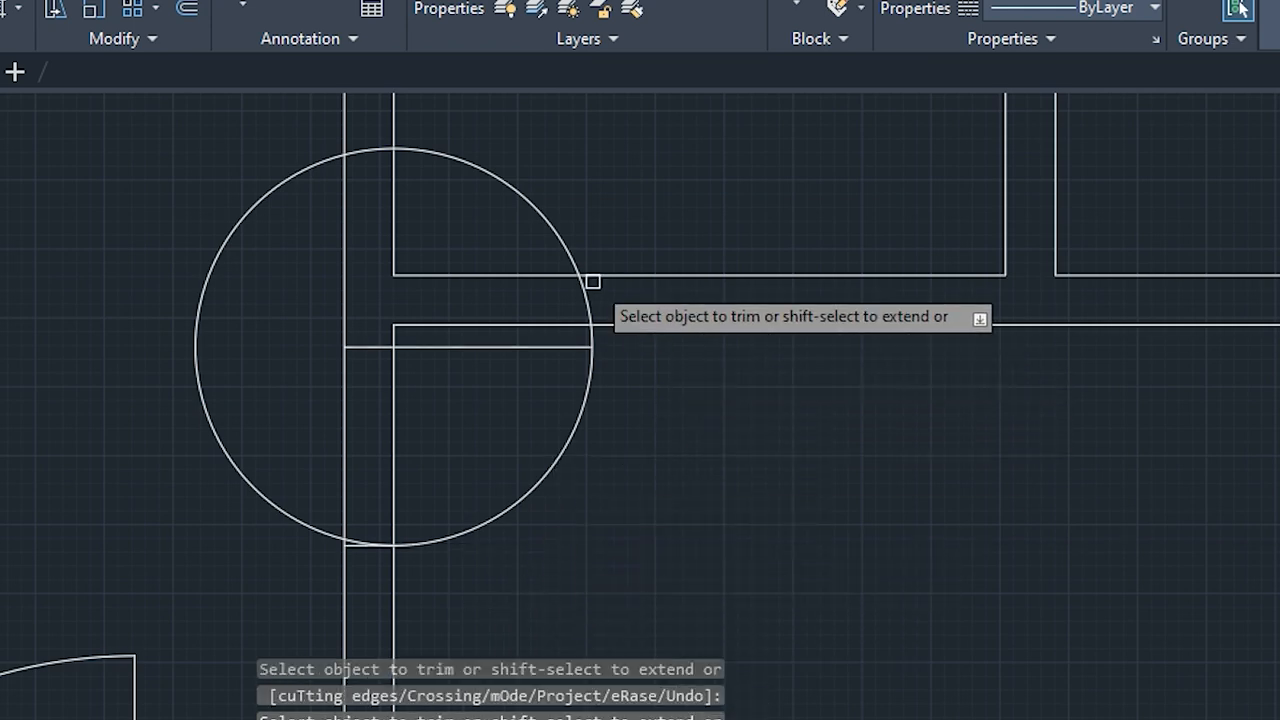
click(565, 243)
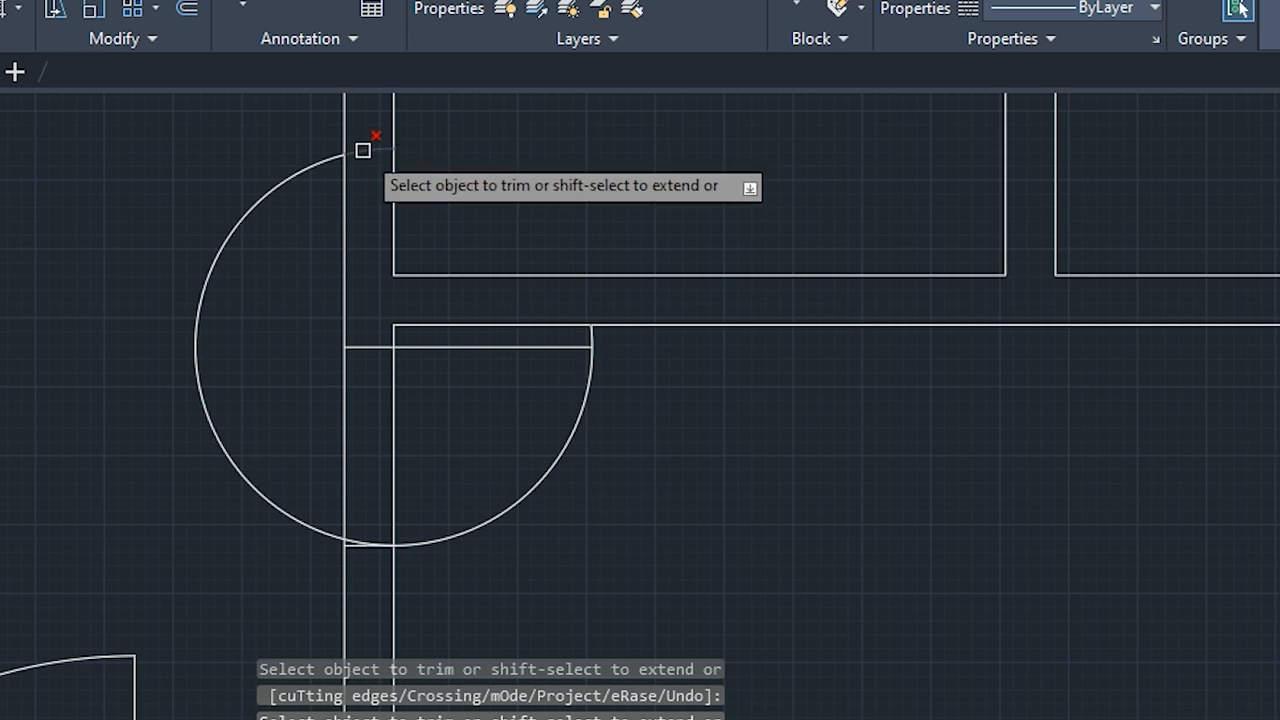
click(363, 150)
click(271, 194)
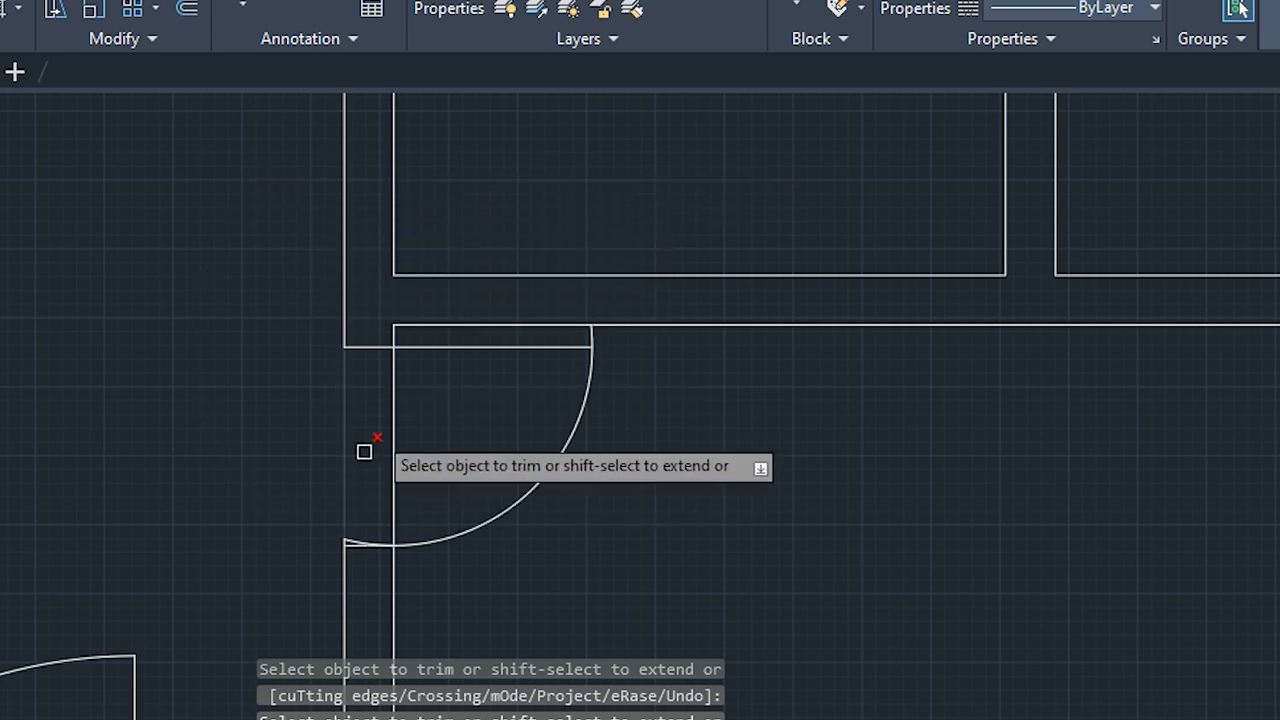
Trim the arc's end inside the left wall and both wall lines across the 3' door opening
scroll(358, 556, up, 3)
click(331, 506)
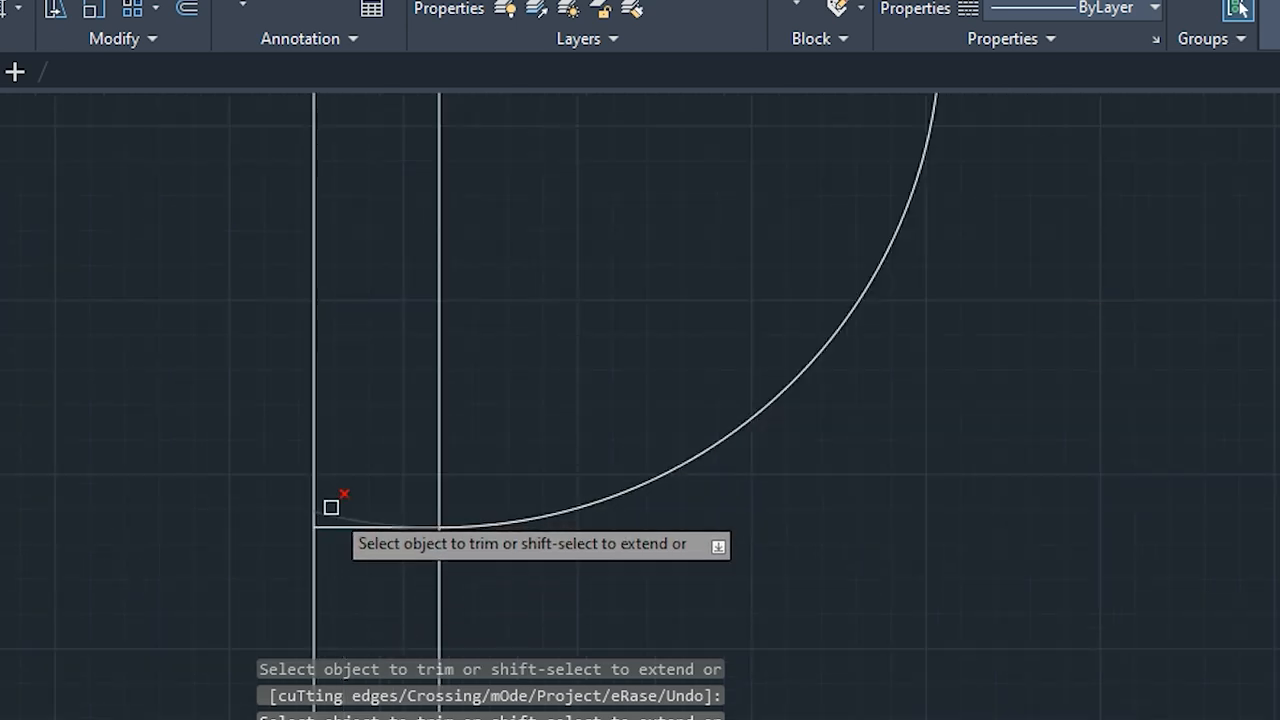
click(315, 485)
click(439, 446)
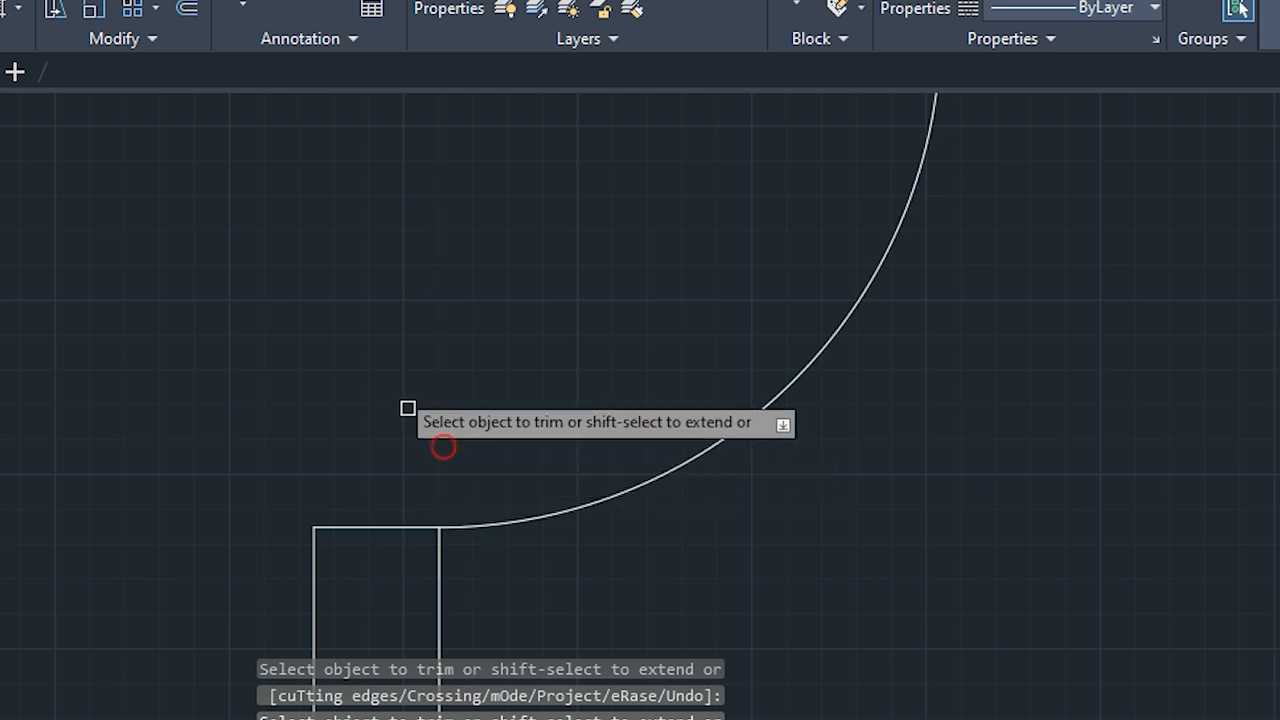
Inspect both ends of the finished 3' door opening in the left wall and end the trimming
scroll(409, 409, down, 2)
middle_drag(377, 357, 323, 473)
scroll(675, 275, up, 2)
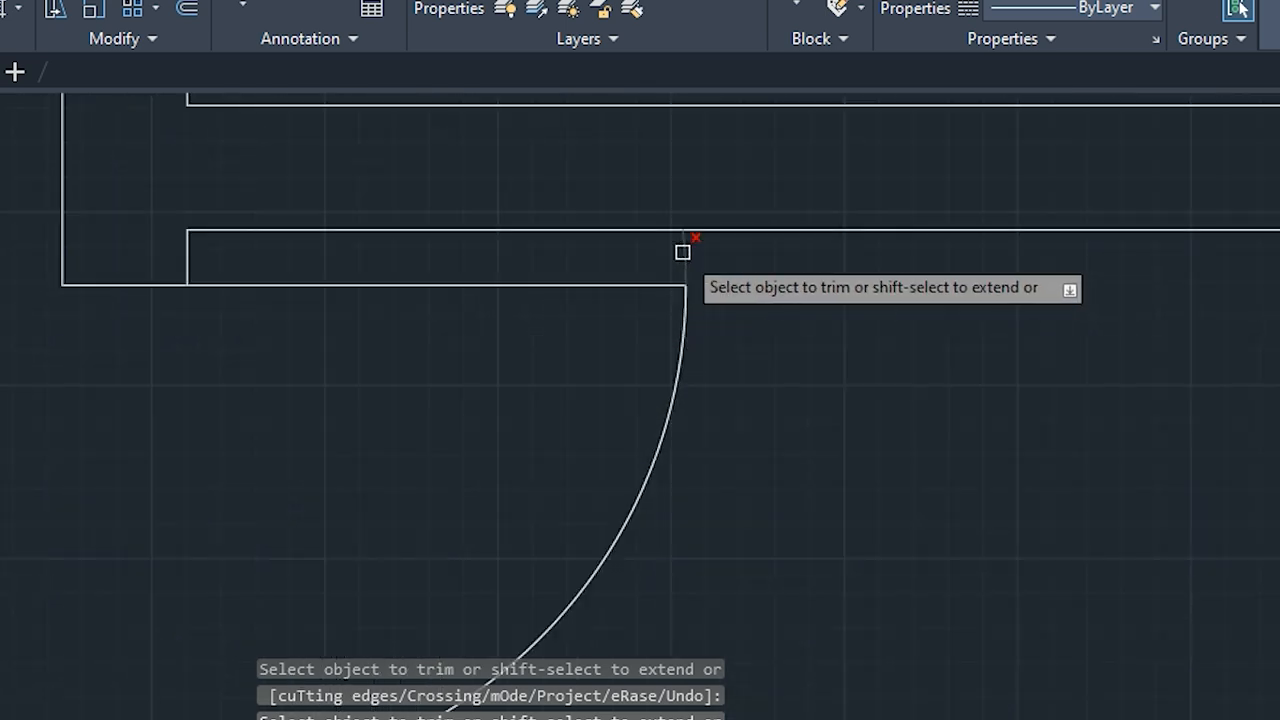
scroll(689, 271, down, 4)
key(Escape)
key(Escape)
key(Escape)
key(Escape)
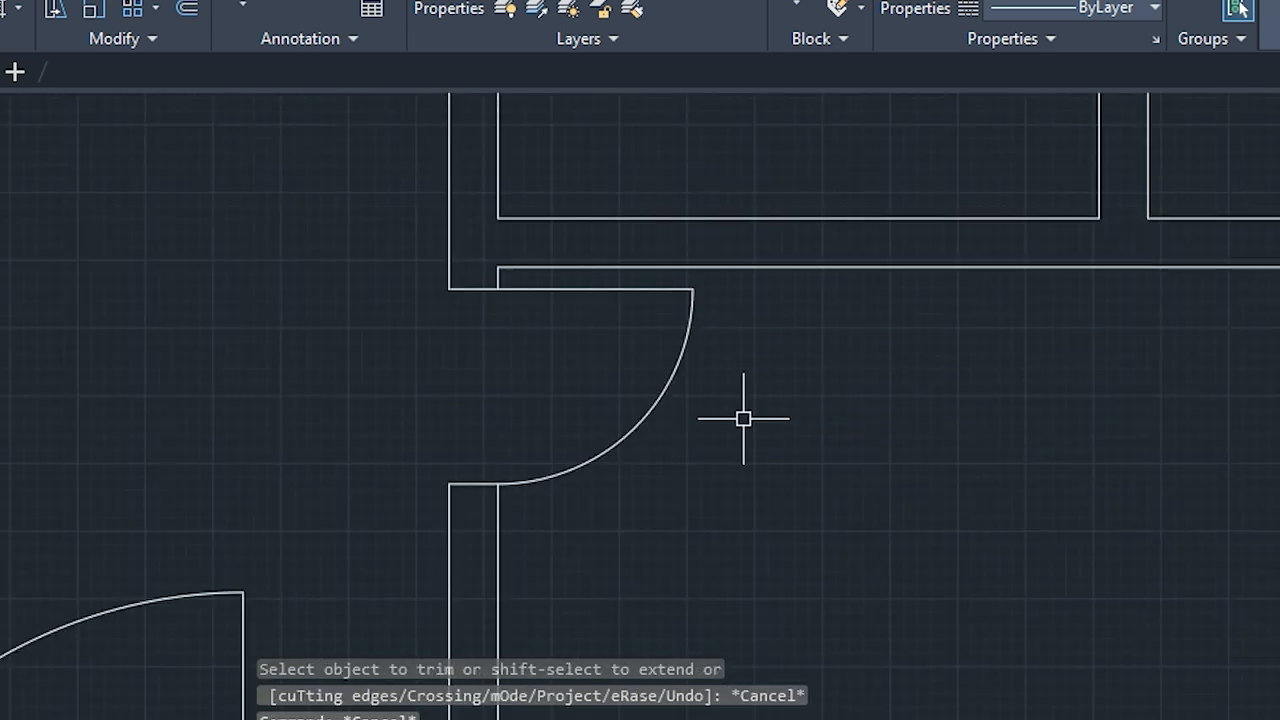
Offset the small corner room's right inner wall line 4" to the left
scroll(457, 314, down, 2)
middle_drag(457, 314, 331, 543)
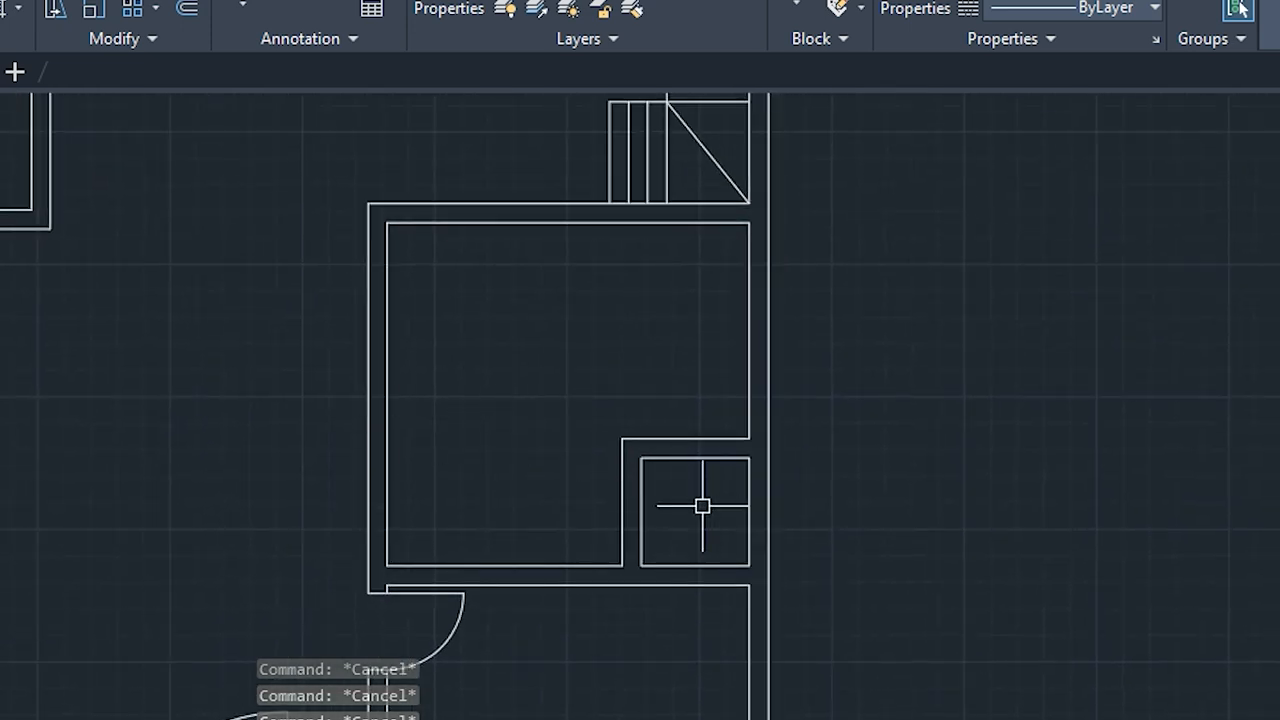
scroll(689, 478, up, 2)
scroll(676, 473, up, 2)
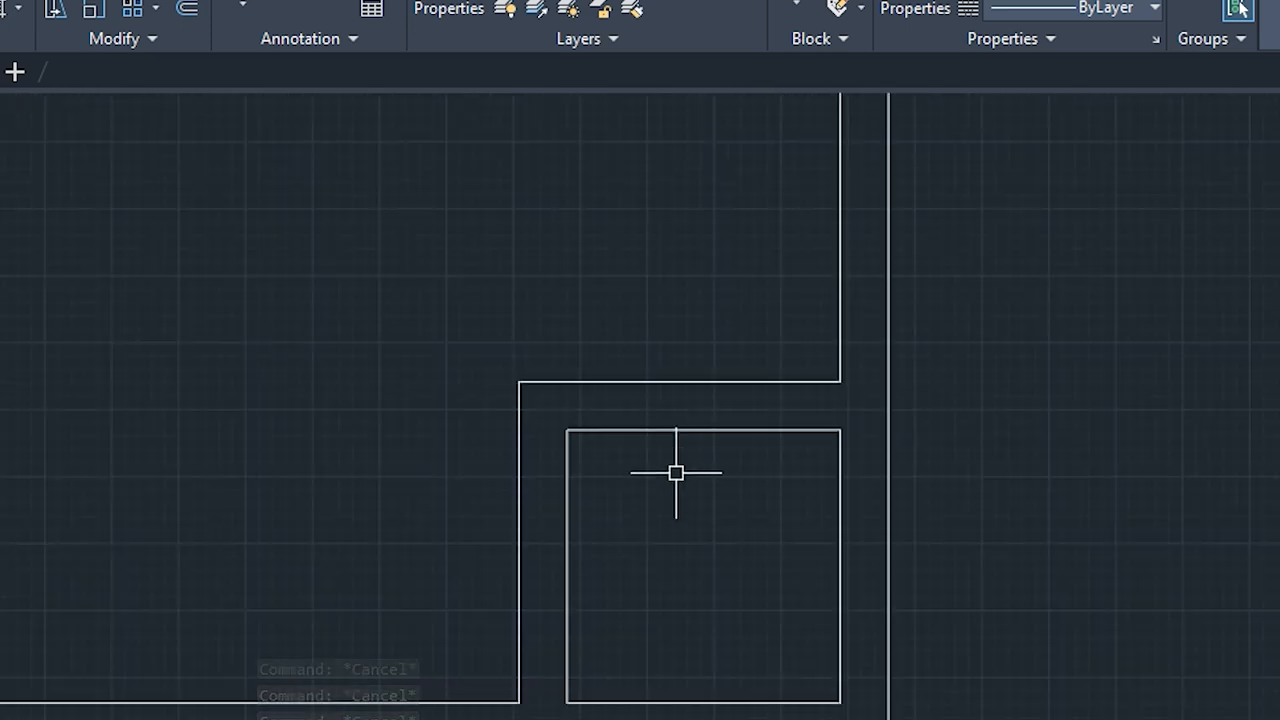
text(of)
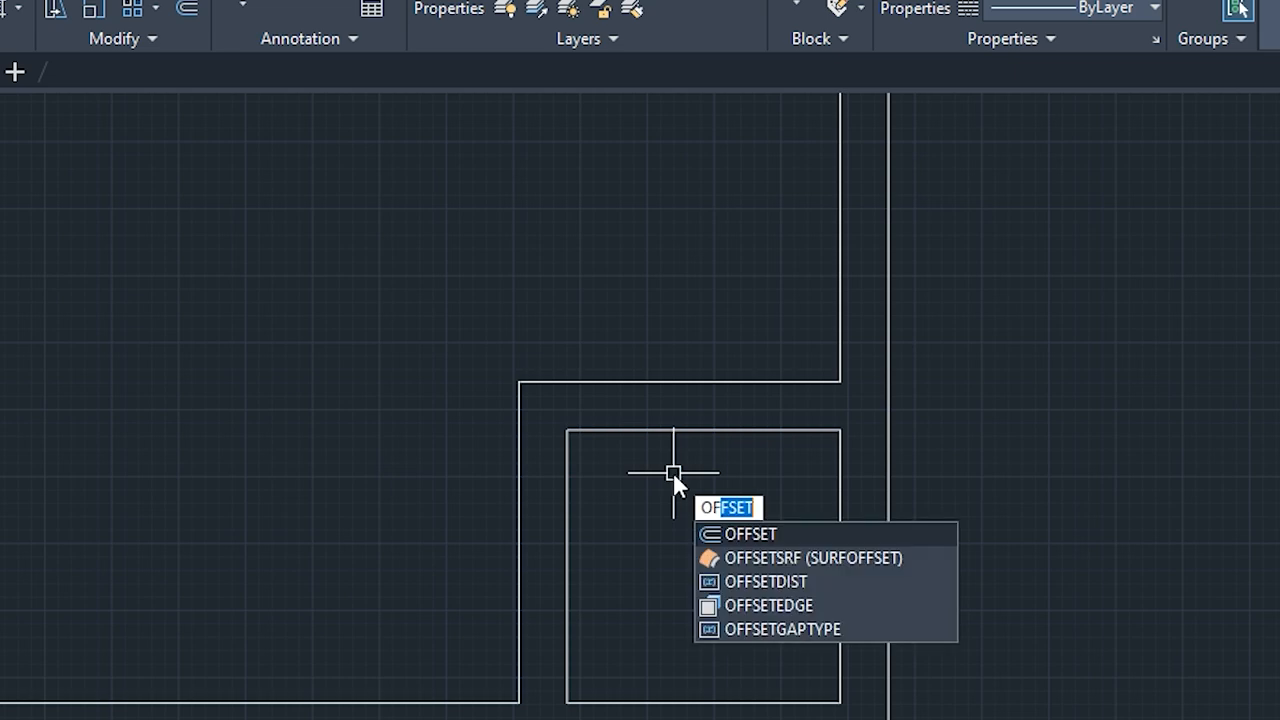
key(Return)
scroll(673, 472, down, 2)
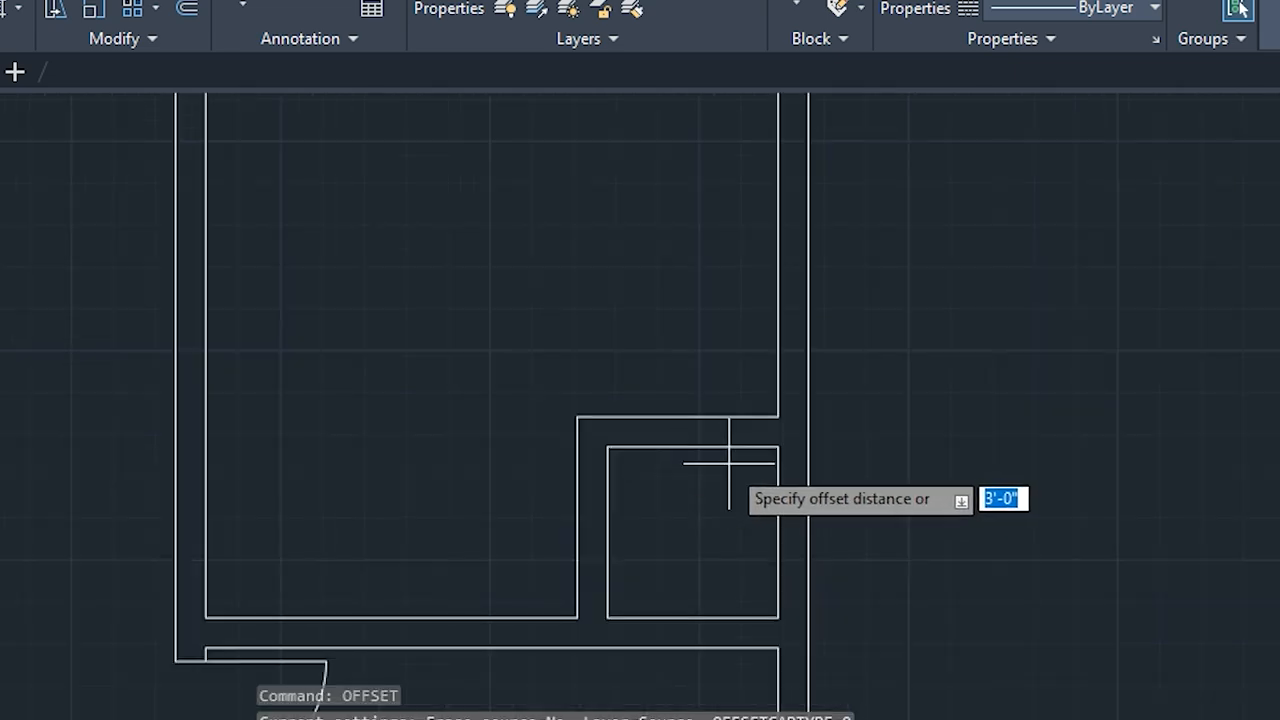
middle_drag(589, 502, 536, 527)
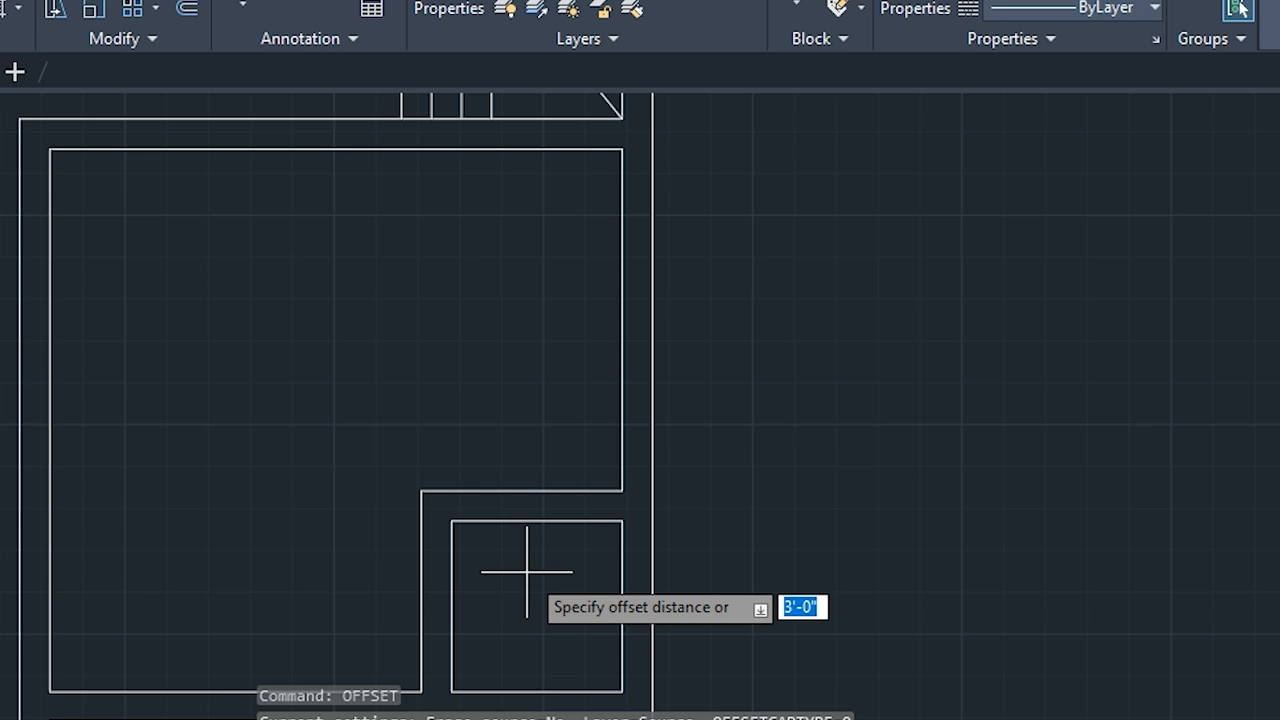
key(Return)
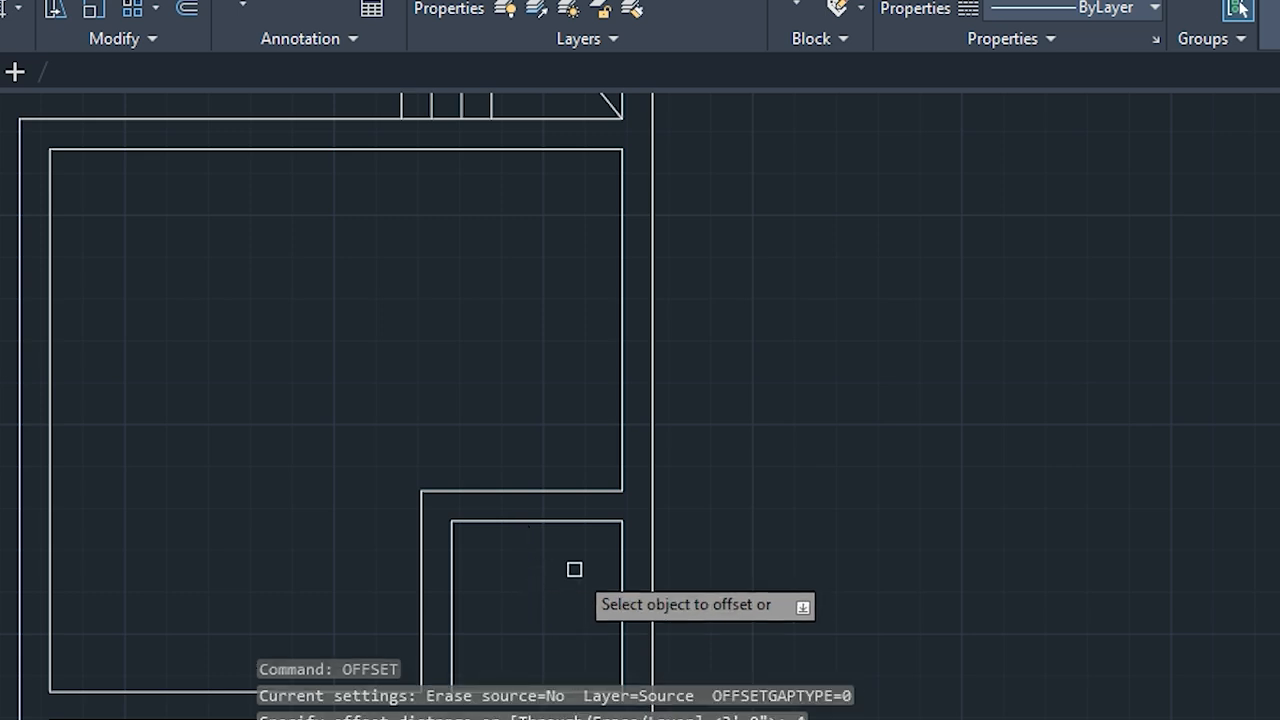
click(622, 549)
click(591, 553)
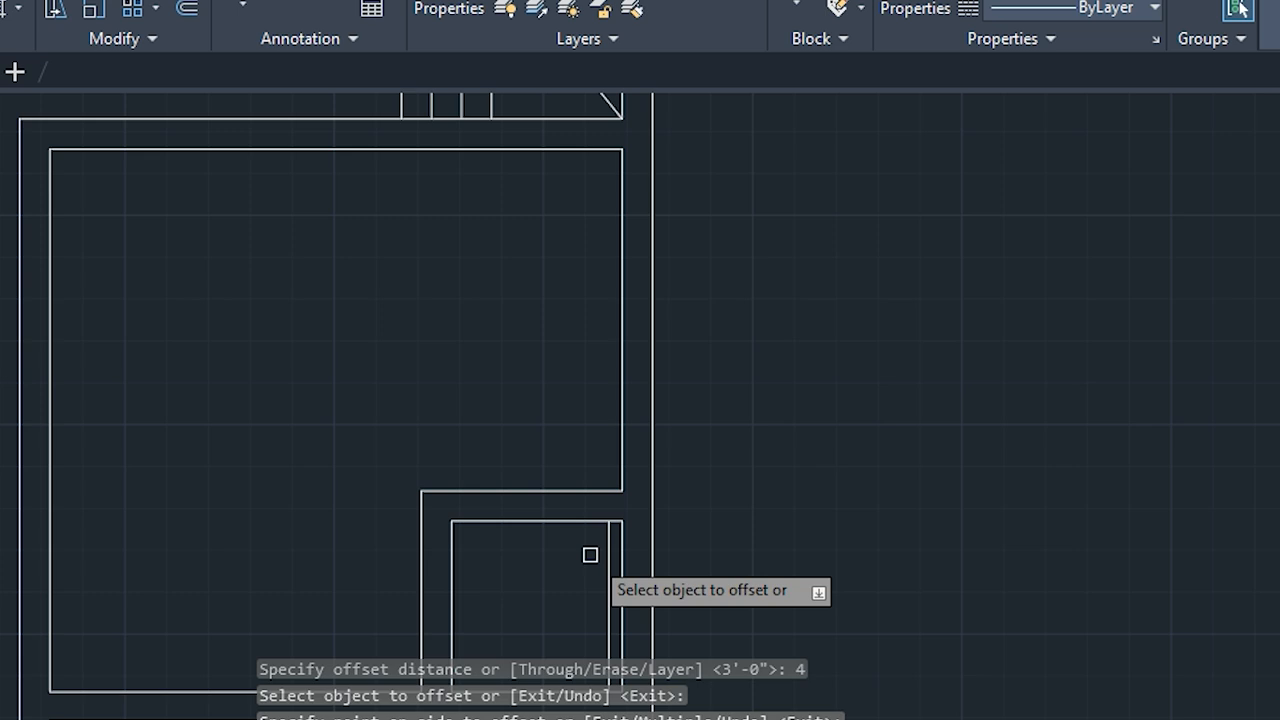
key(Escape)
key(Escape)
key(Escape)
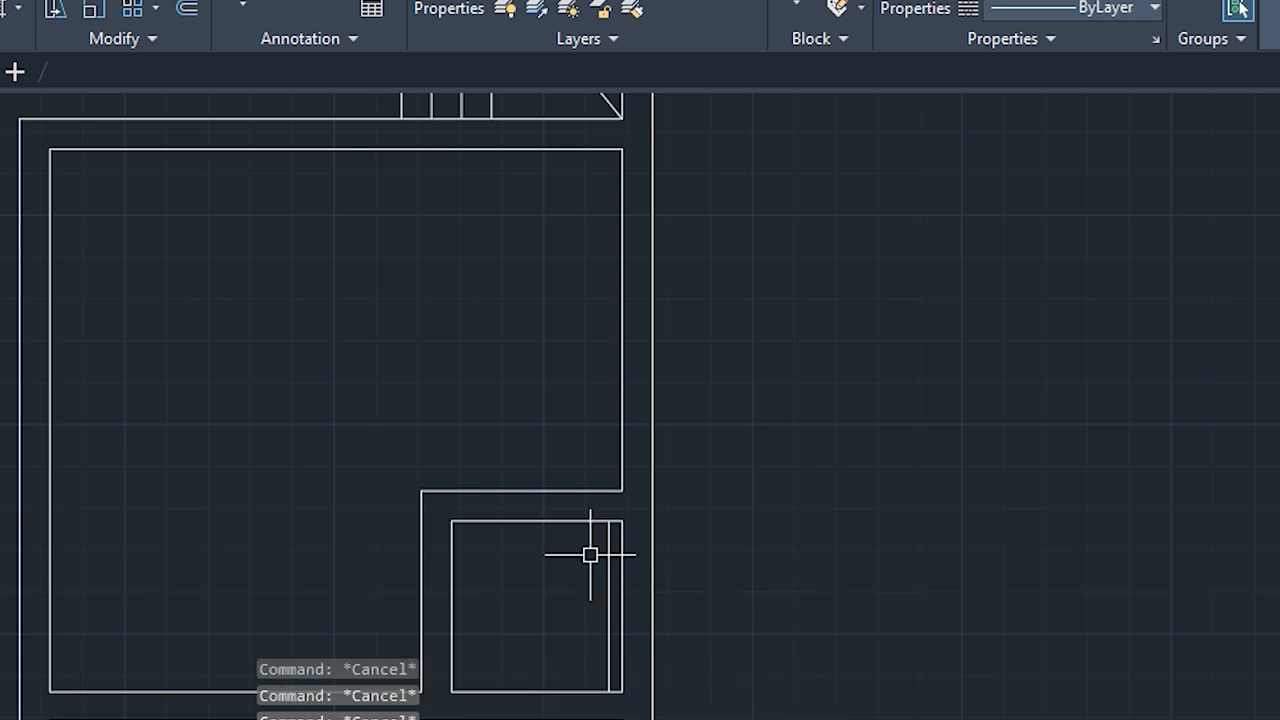
Extend the offset line up to the outer line of the small room's upper wall
text(ex)
key(Return)
scroll(595, 554, up, 3)
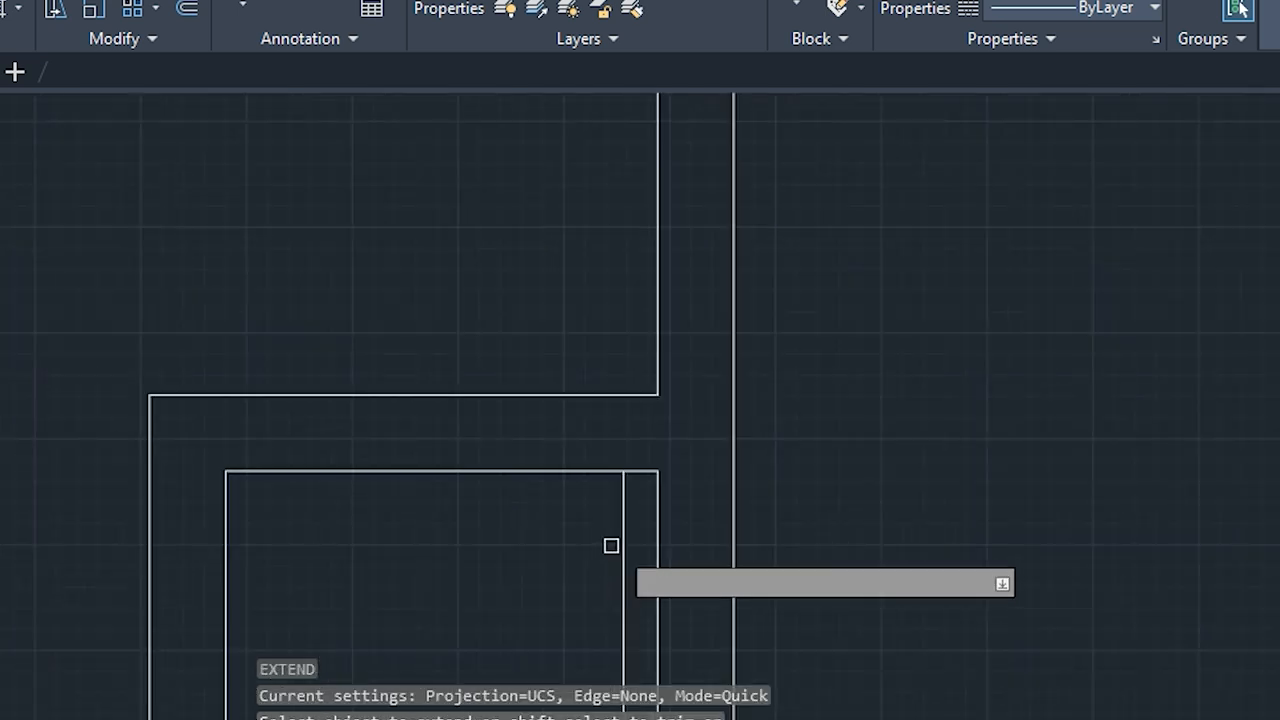
click(627, 540)
key(Escape)
key(Escape)
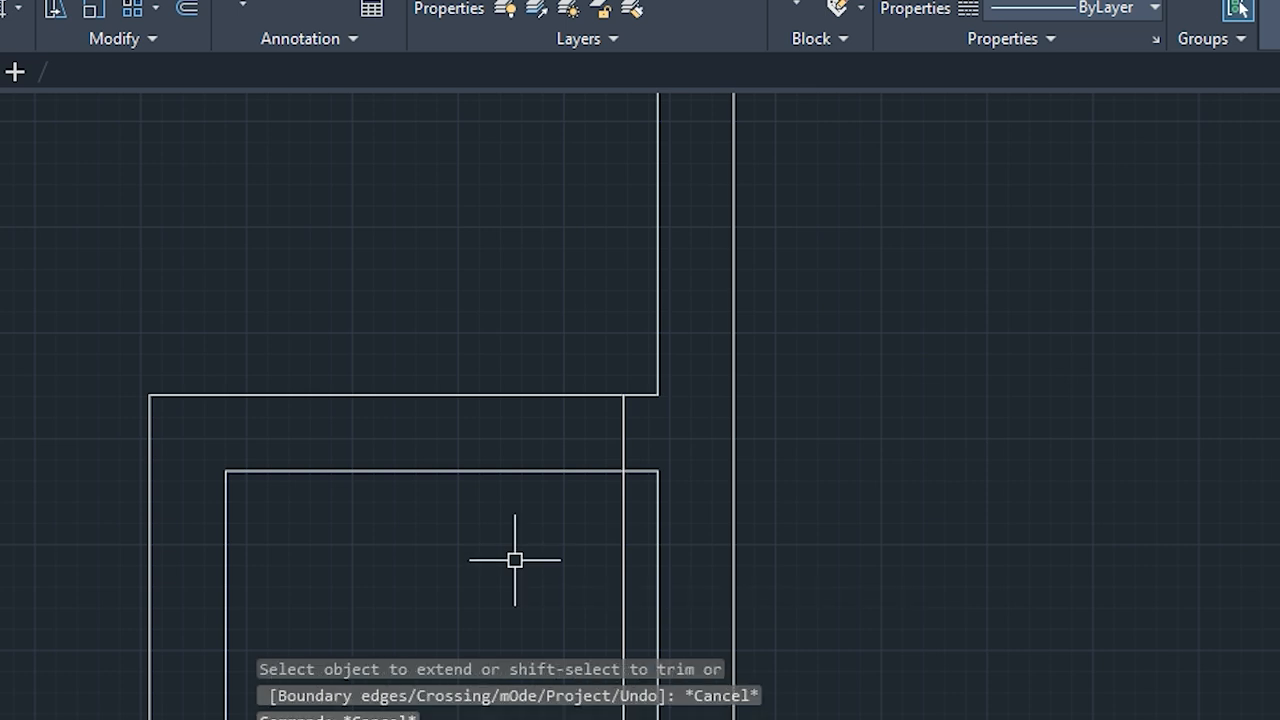
Offset the extended line 2' to the left to mark the other side of the small room's door opening
scroll(515, 560, down, 2)
middle_drag(515, 567, 585, 524)
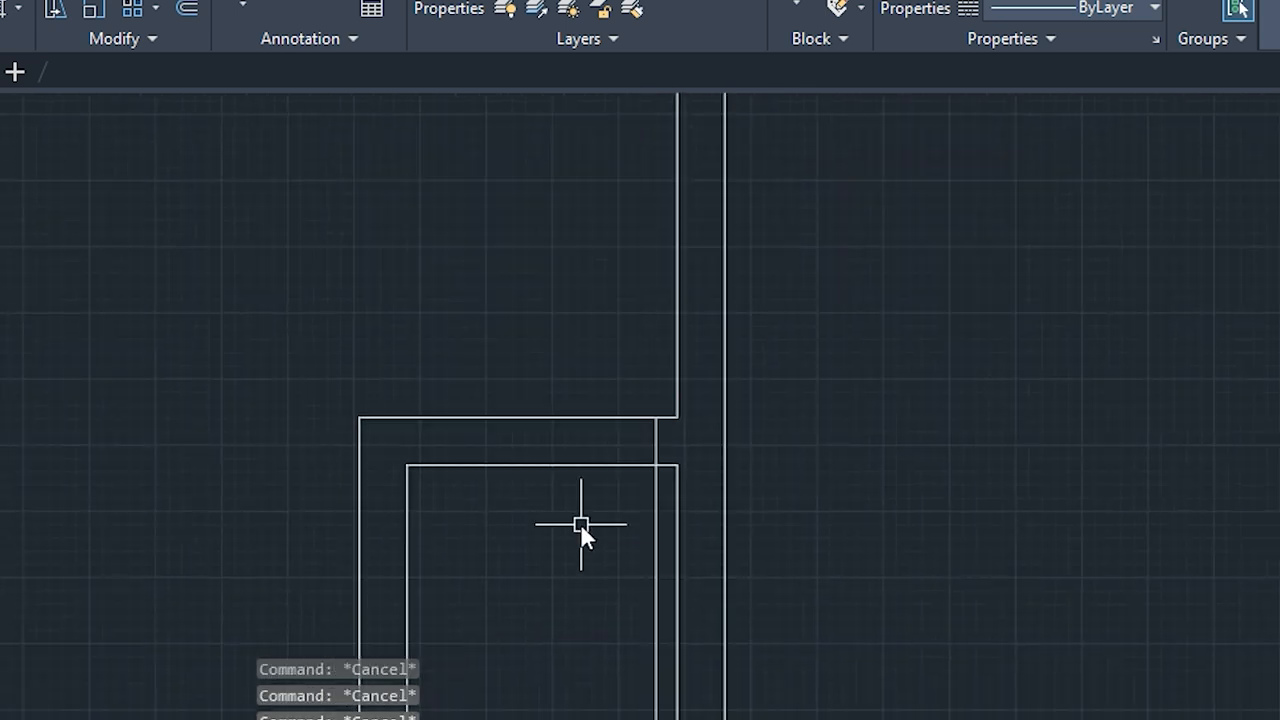
text(OF)
key(Return)
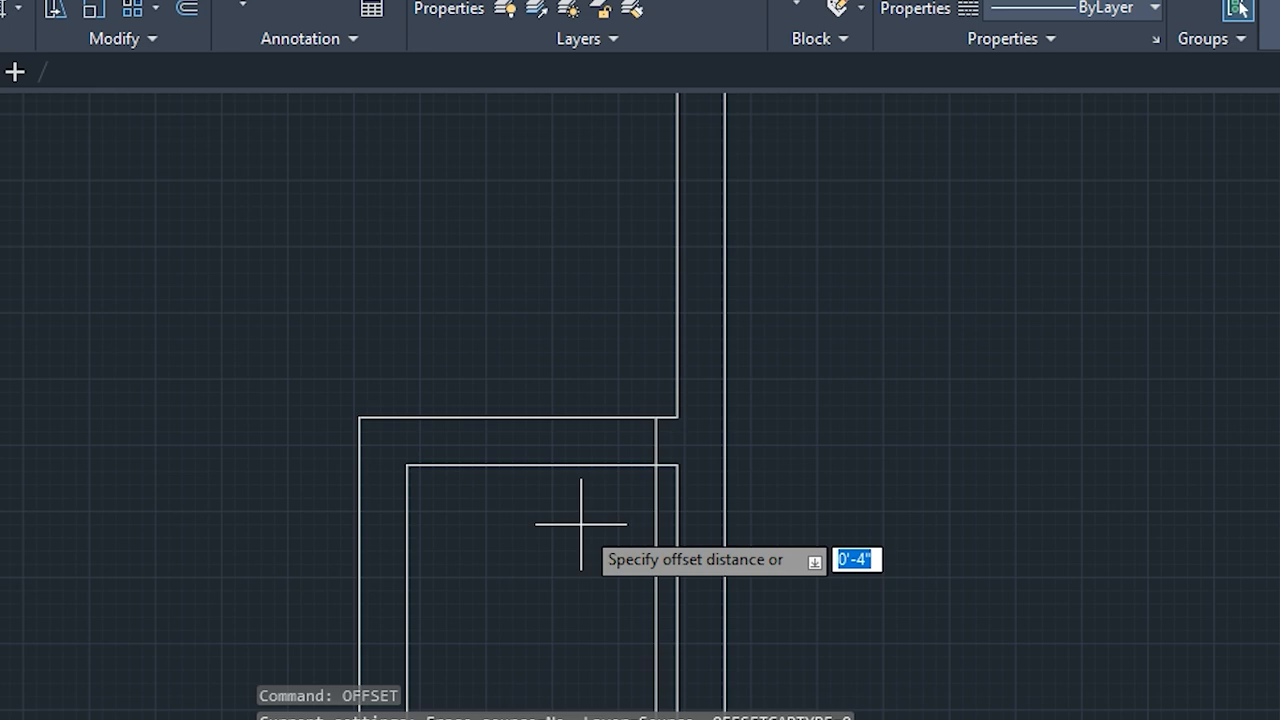
text(2')
key(Return)
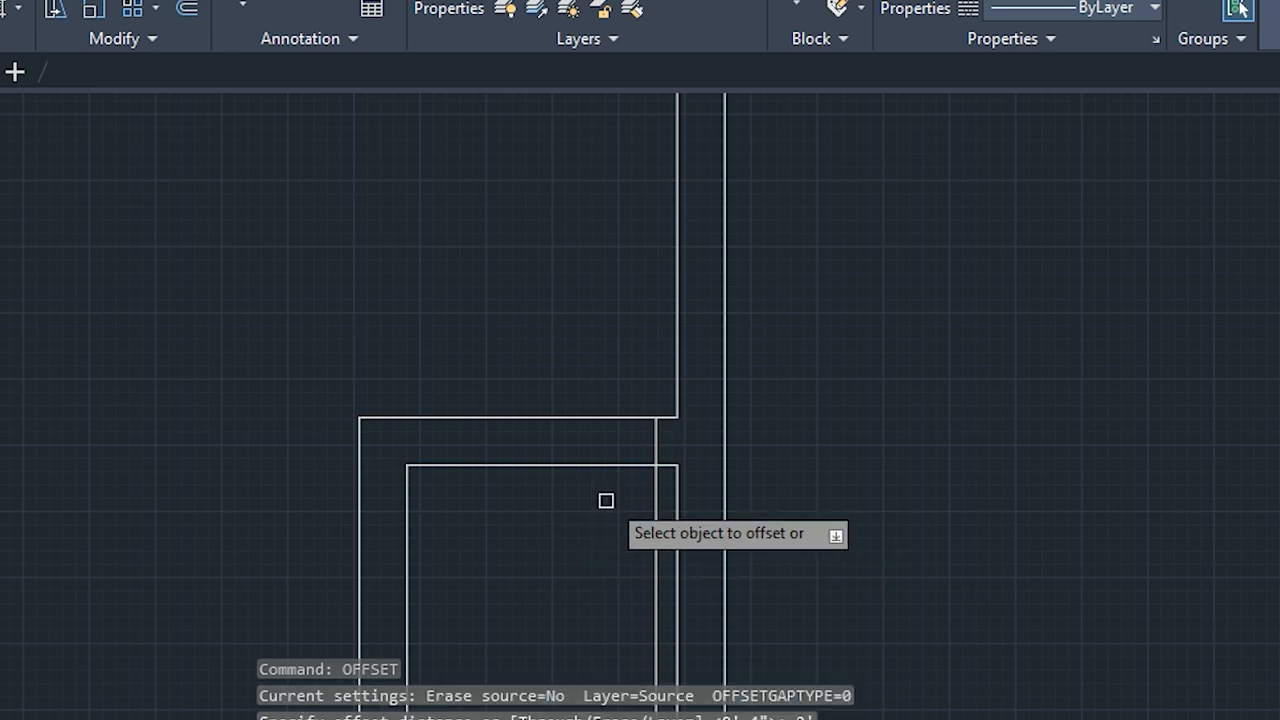
click(655, 442)
click(589, 490)
key(Escape)
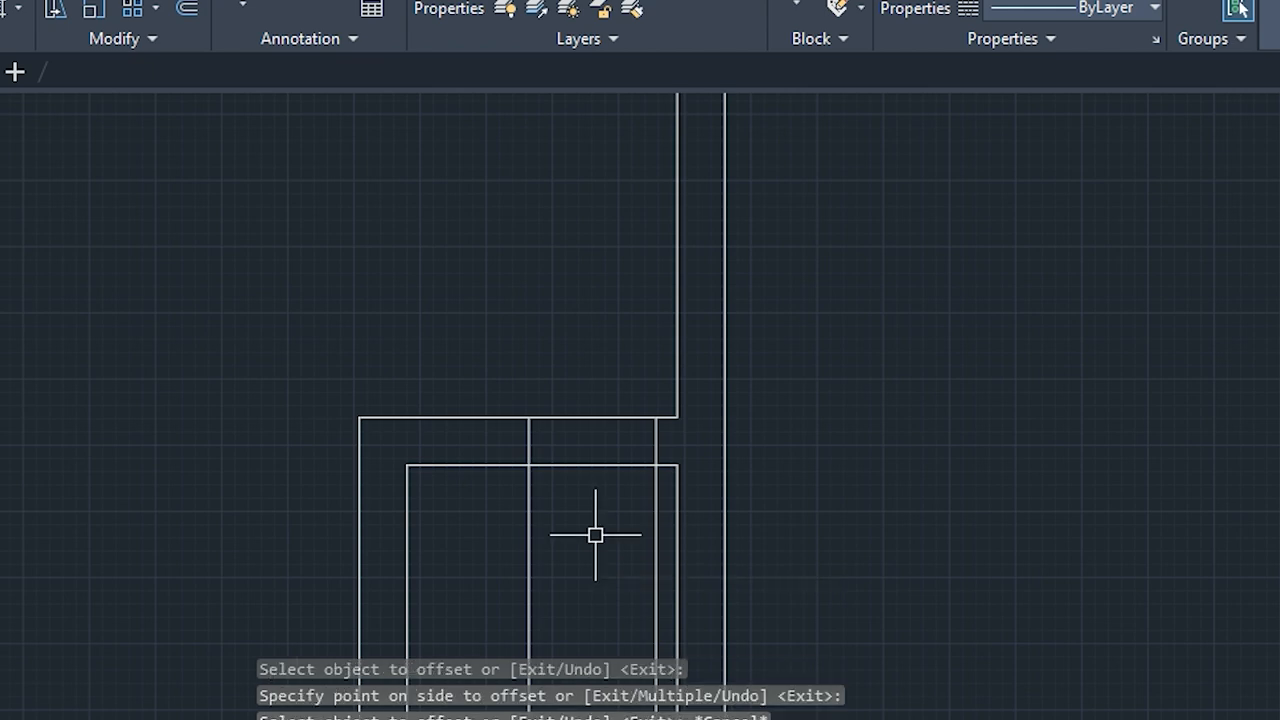
key(Escape)
key(Escape)
key(Escape)
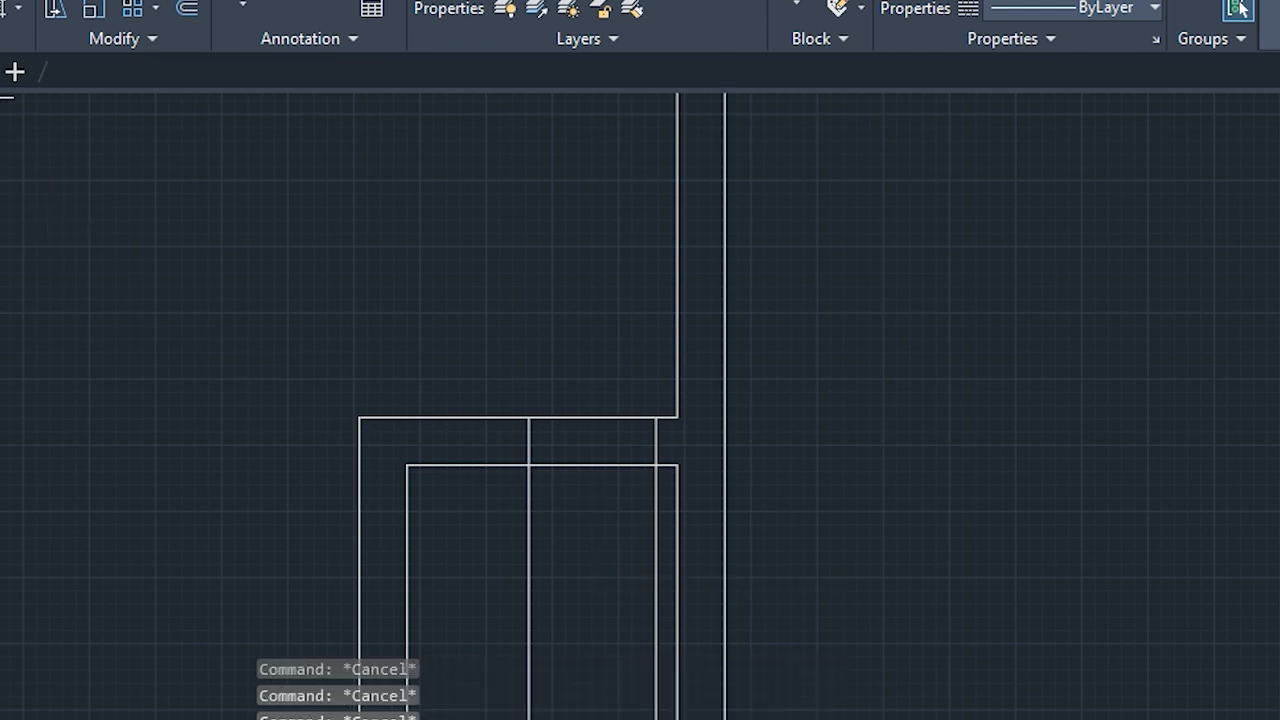
Draw a 2' radius circle centred where the right door line crosses the upper wall's inner line, reaching the left door line
text(c)
key(Return)
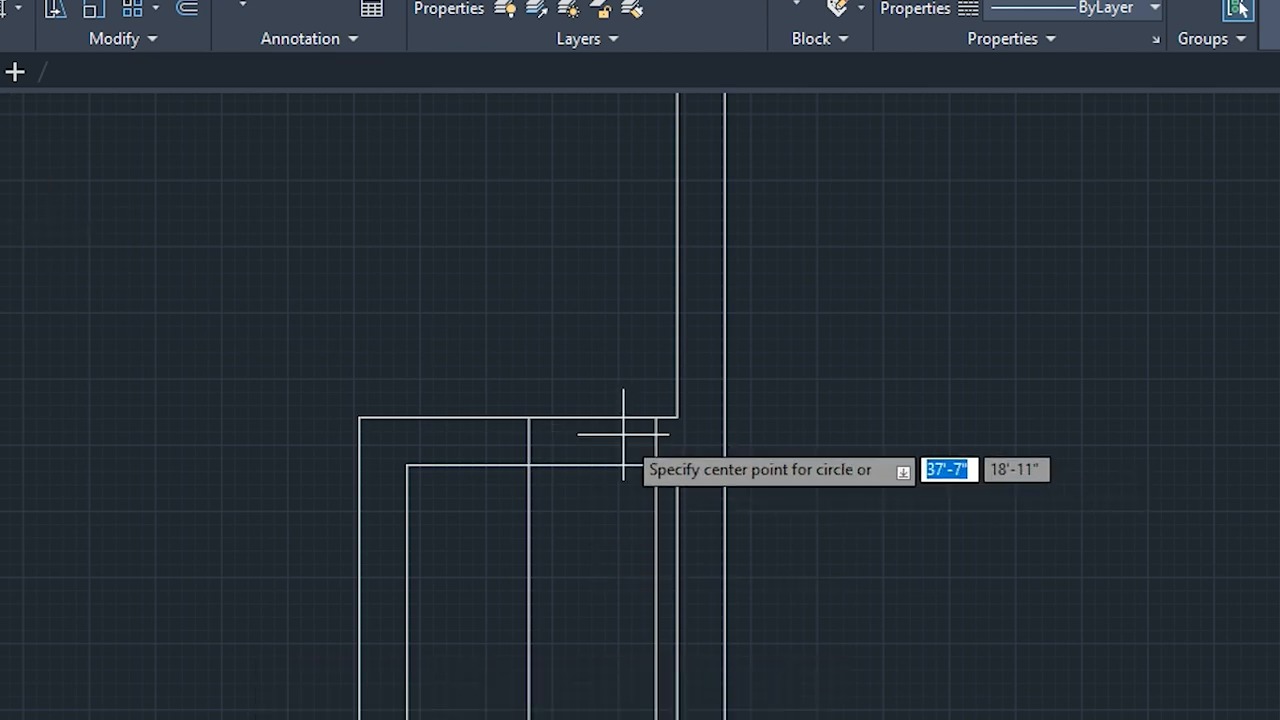
click(655, 465)
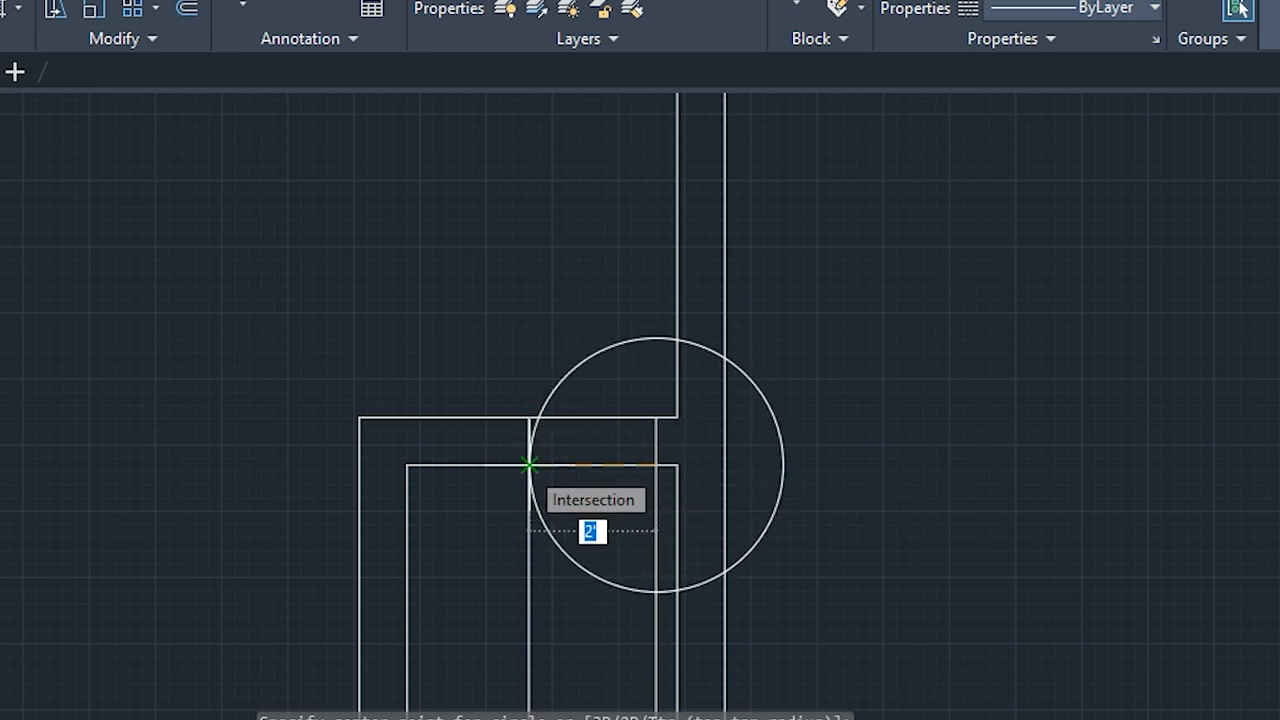
click(525, 466)
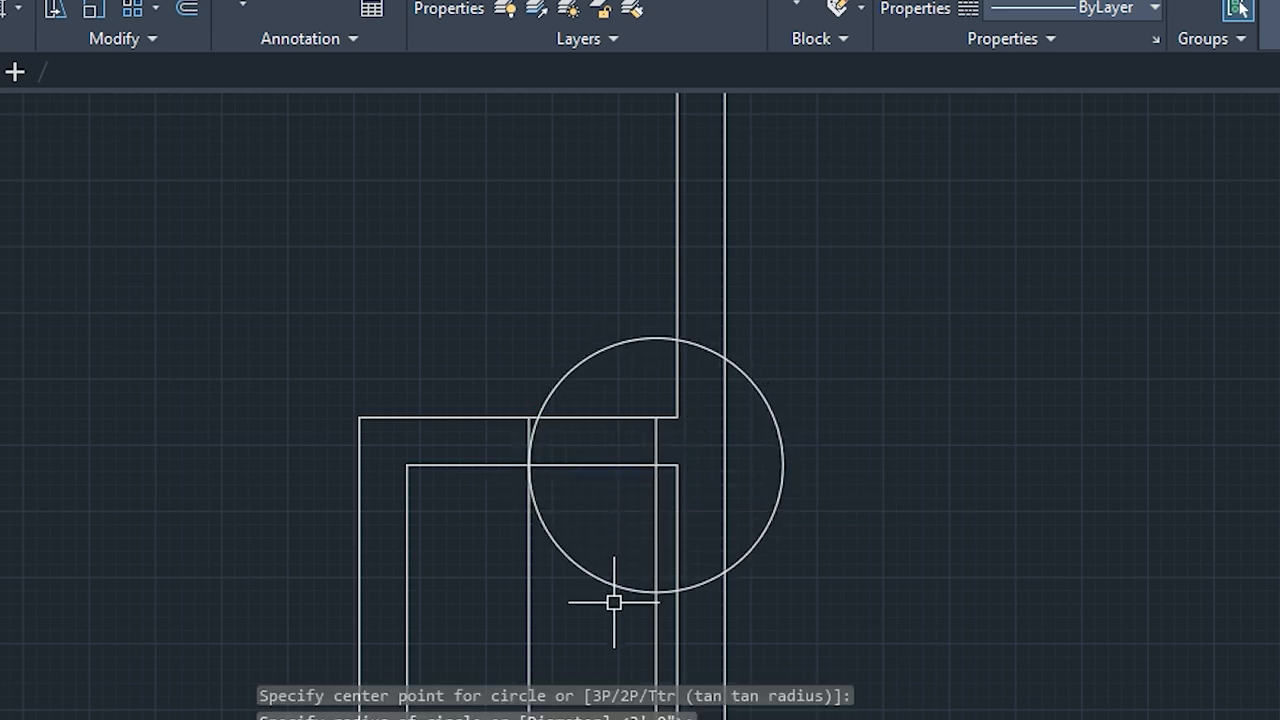
key(Escape)
key(Escape)
key(Escape)
Trim both door lines below the circle, and the circle's right side and the part above the small room's upper wall
middle_drag(566, 611, 574, 497)
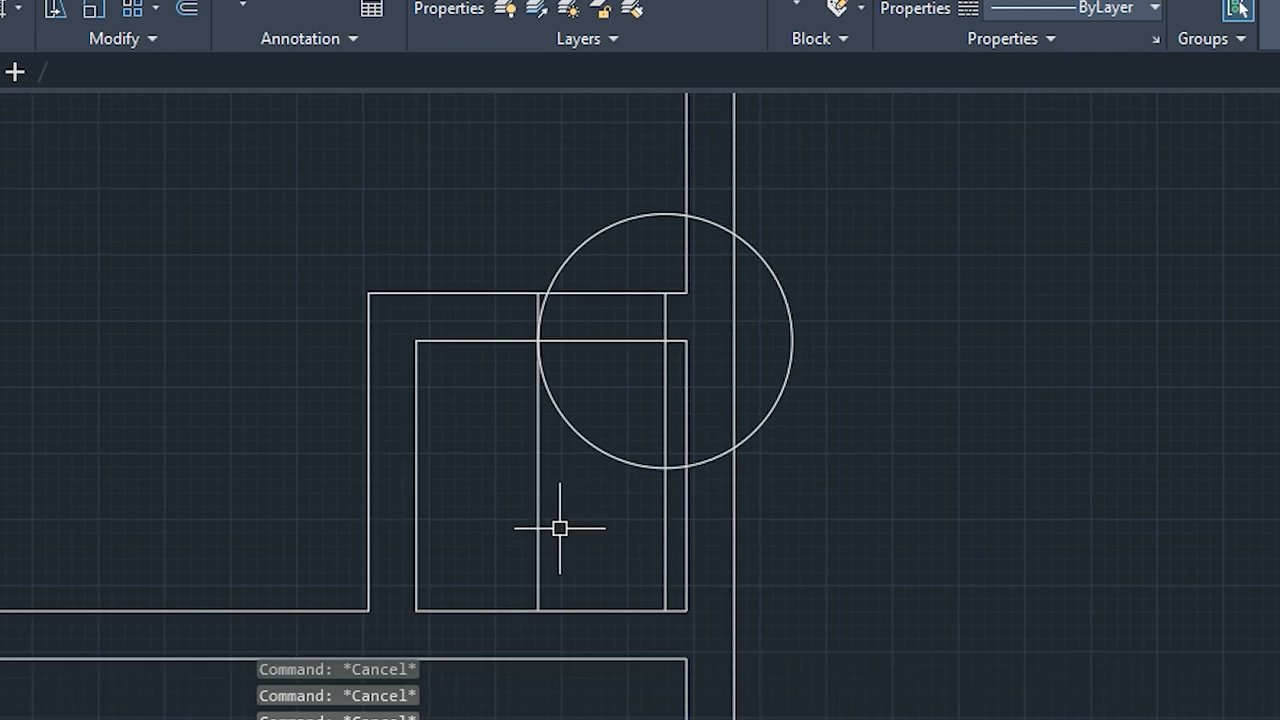
text(tr)
key(Return)
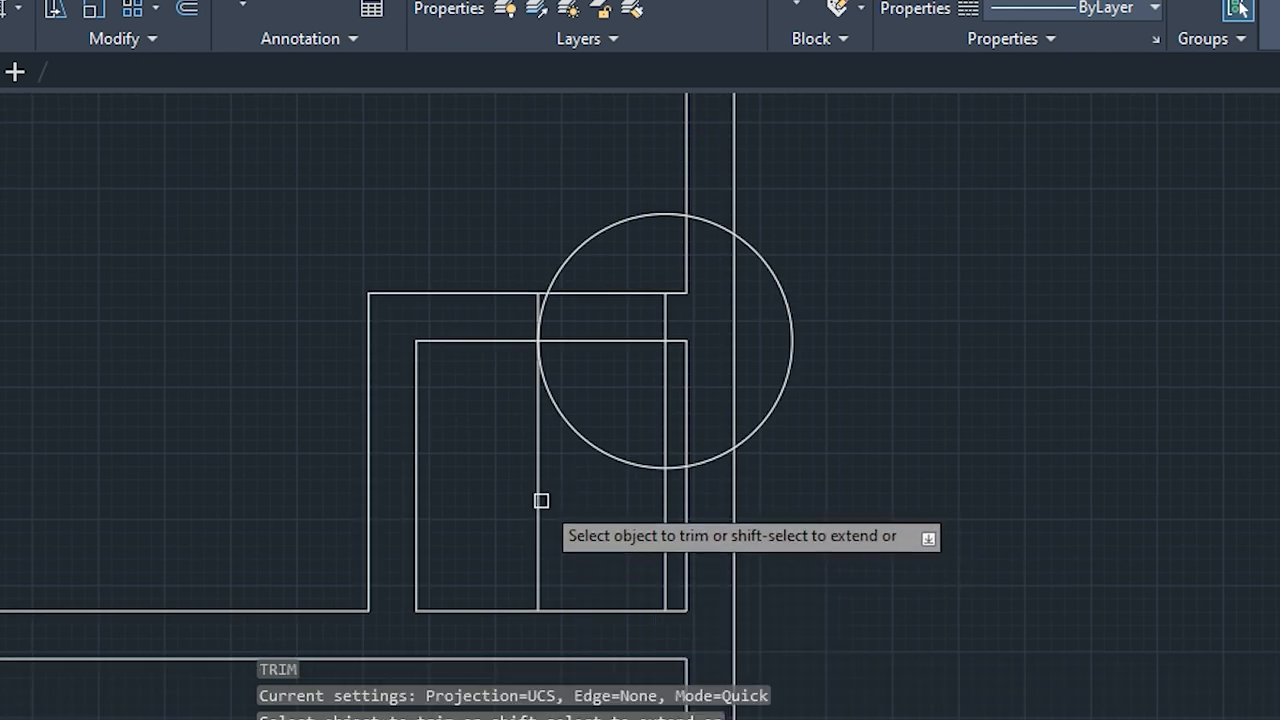
click(538, 505)
click(660, 542)
scroll(694, 443, up, 5)
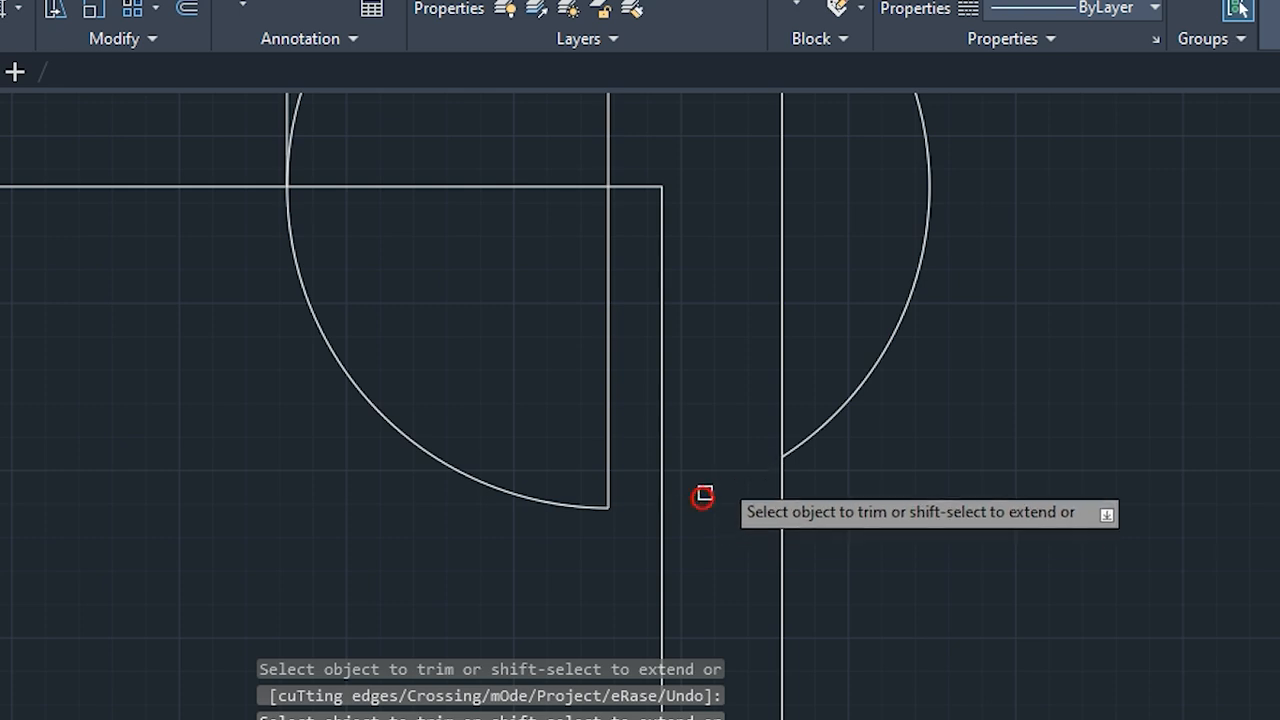
click(862, 379)
middle_drag(704, 320, 699, 693)
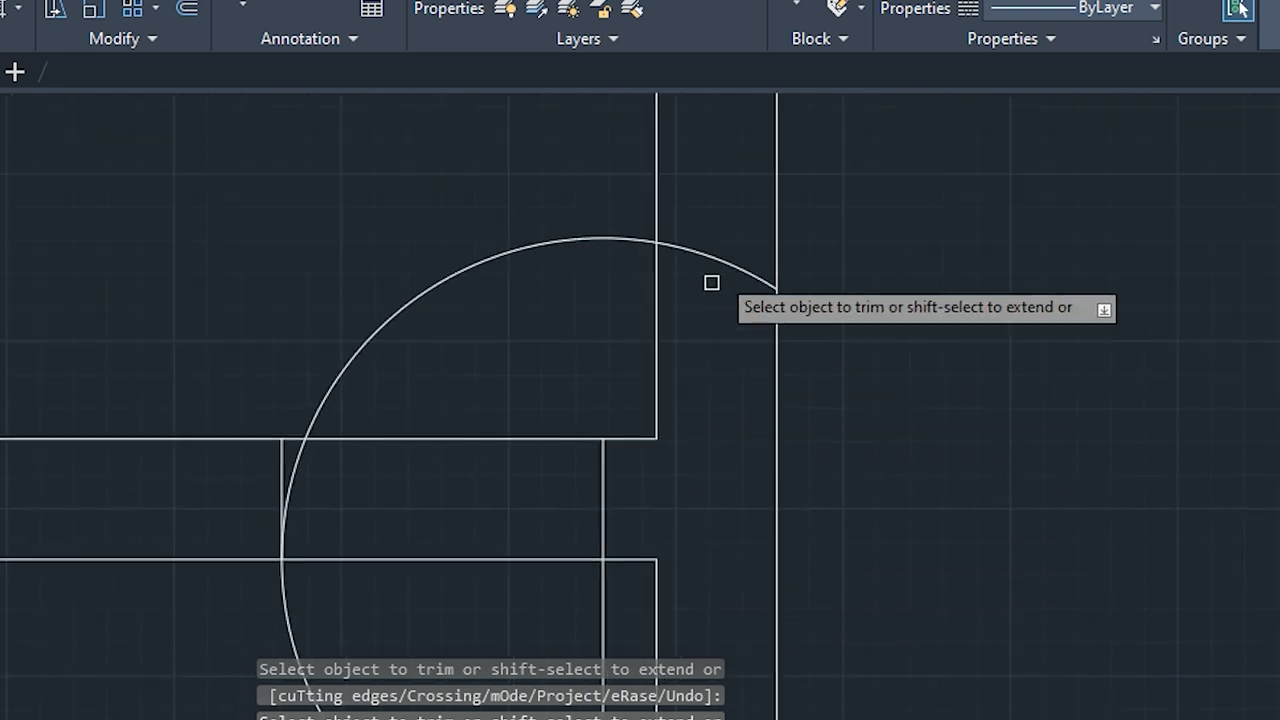
click(733, 261)
click(512, 252)
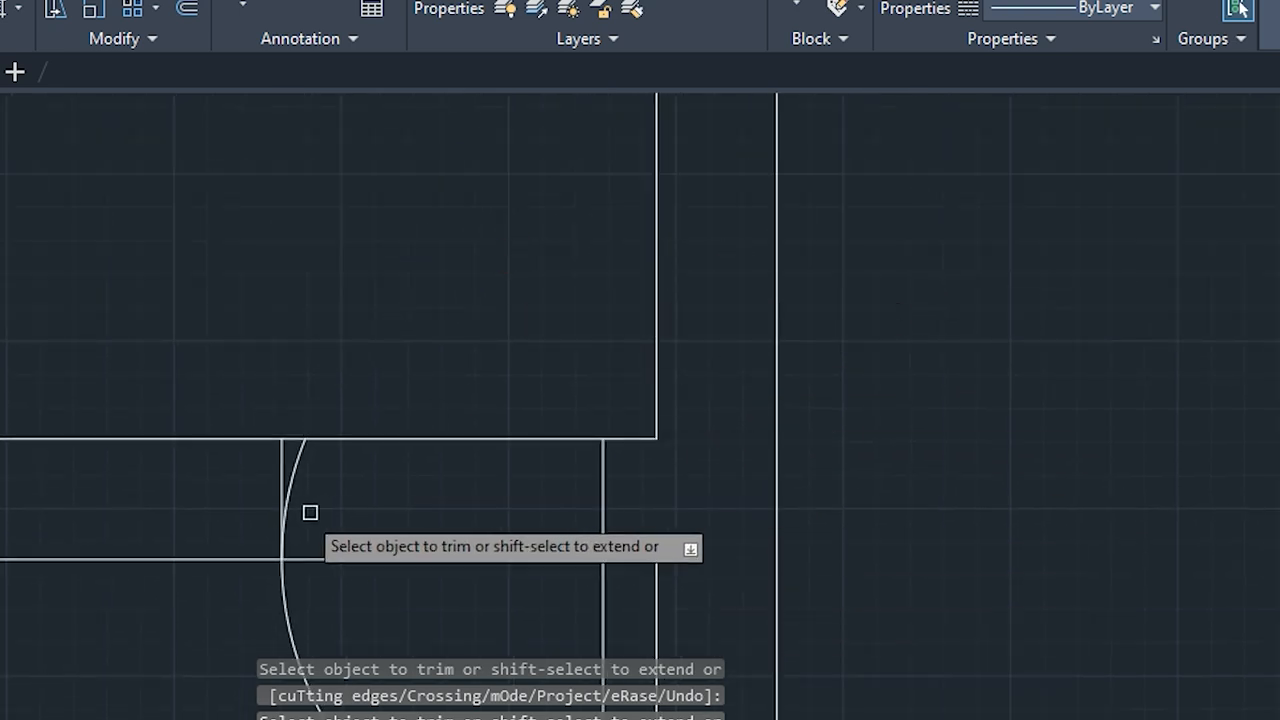
Trim the arc's end inside the upper wall and both wall lines across the 2' door opening
click(405, 440)
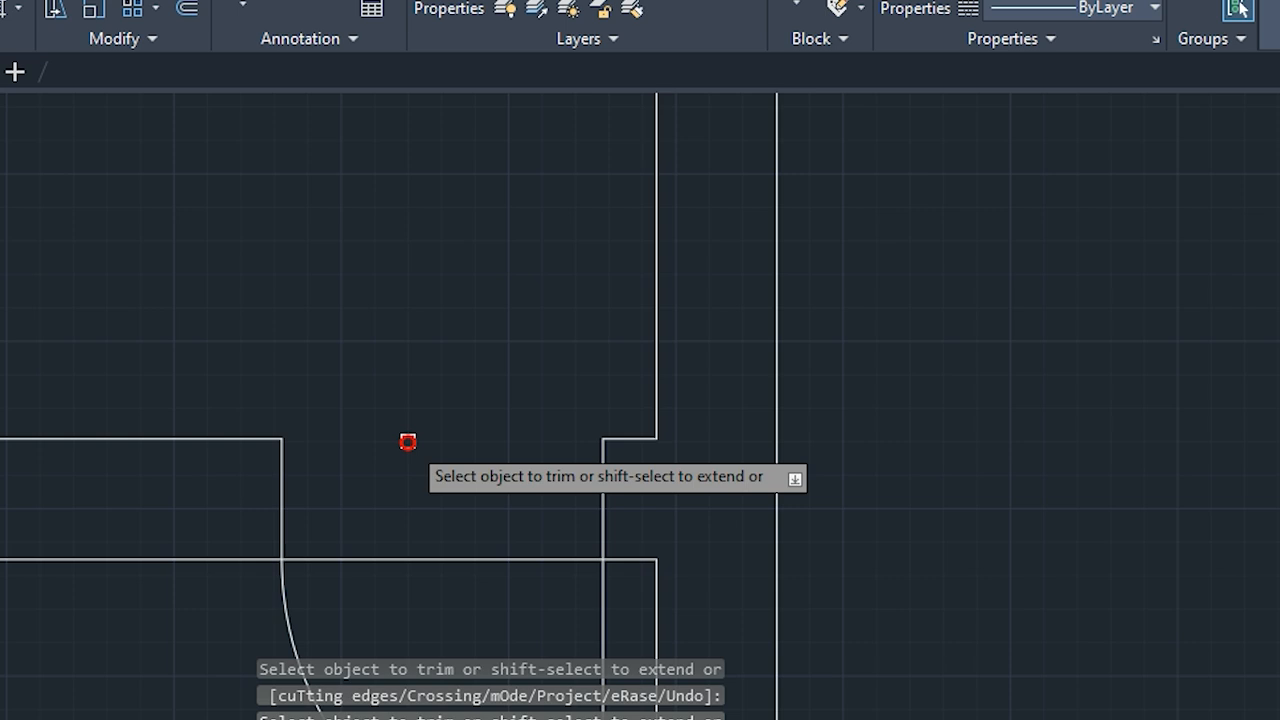
click(411, 571)
click(414, 555)
scroll(421, 550, down, 4)
middle_drag(449, 563, 487, 456)
key(Escape)
key(Escape)
key(Escape)
key(Escape)
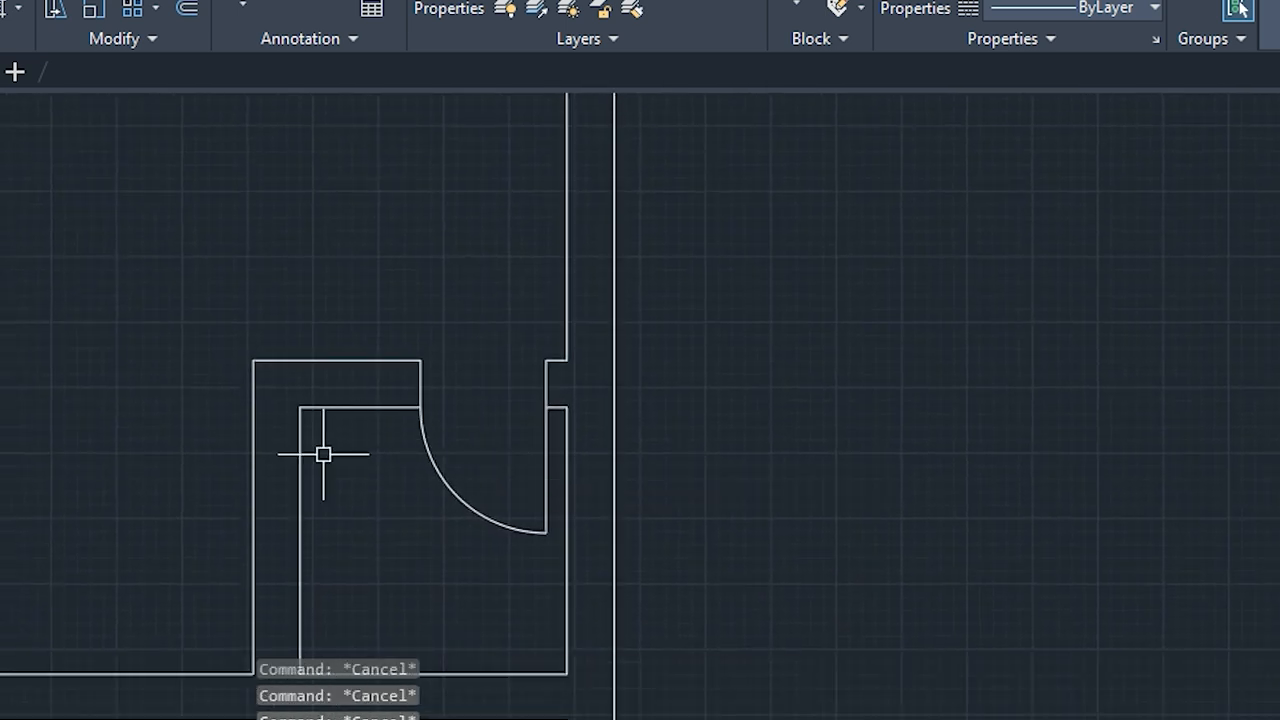
Offset the left inner wall line of the room below the stairs 4" to the right
scroll(151, 437, down, 4)
middle_drag(151, 437, 502, 602)
scroll(376, 413, up, 2)
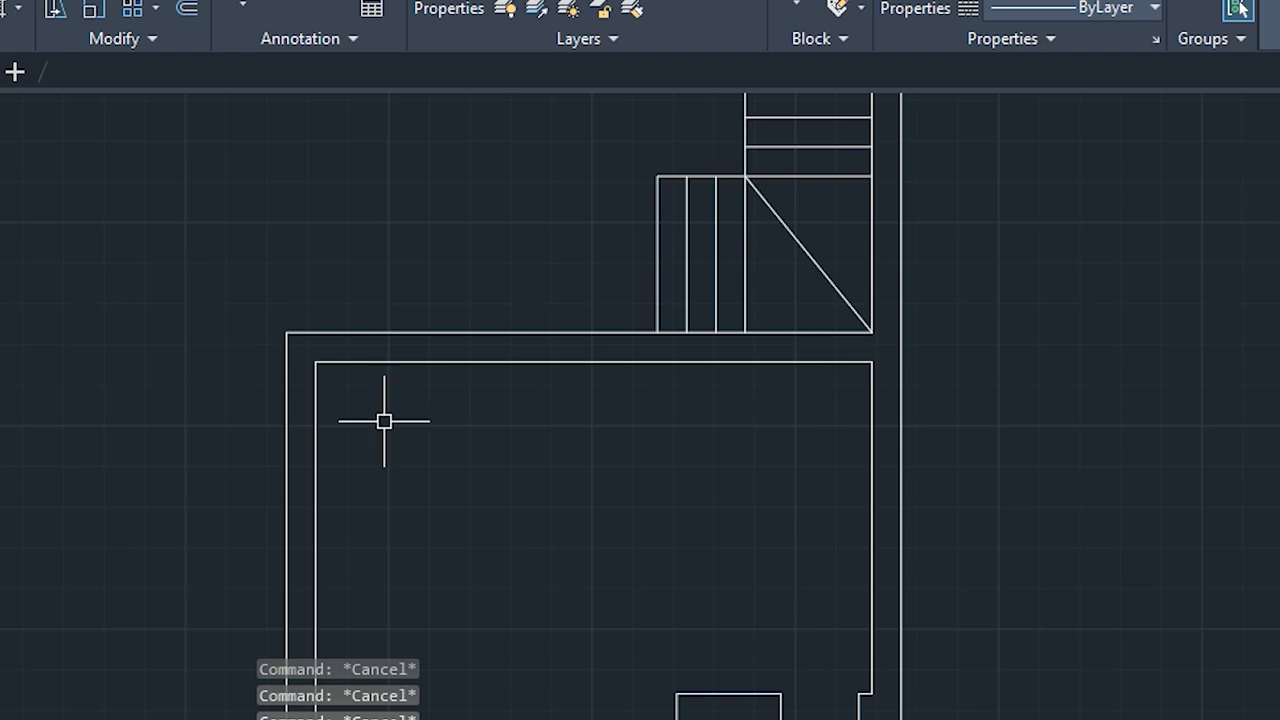
text(of)
key(Return)
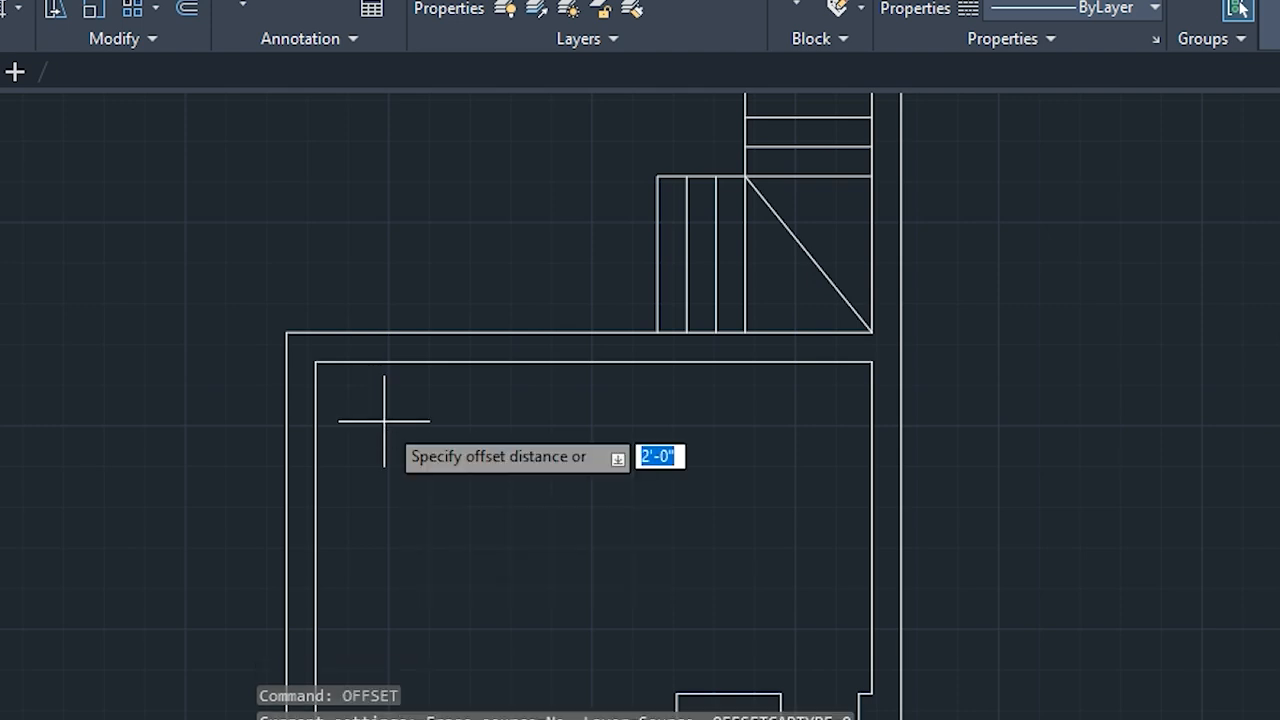
text(4)
key(Return)
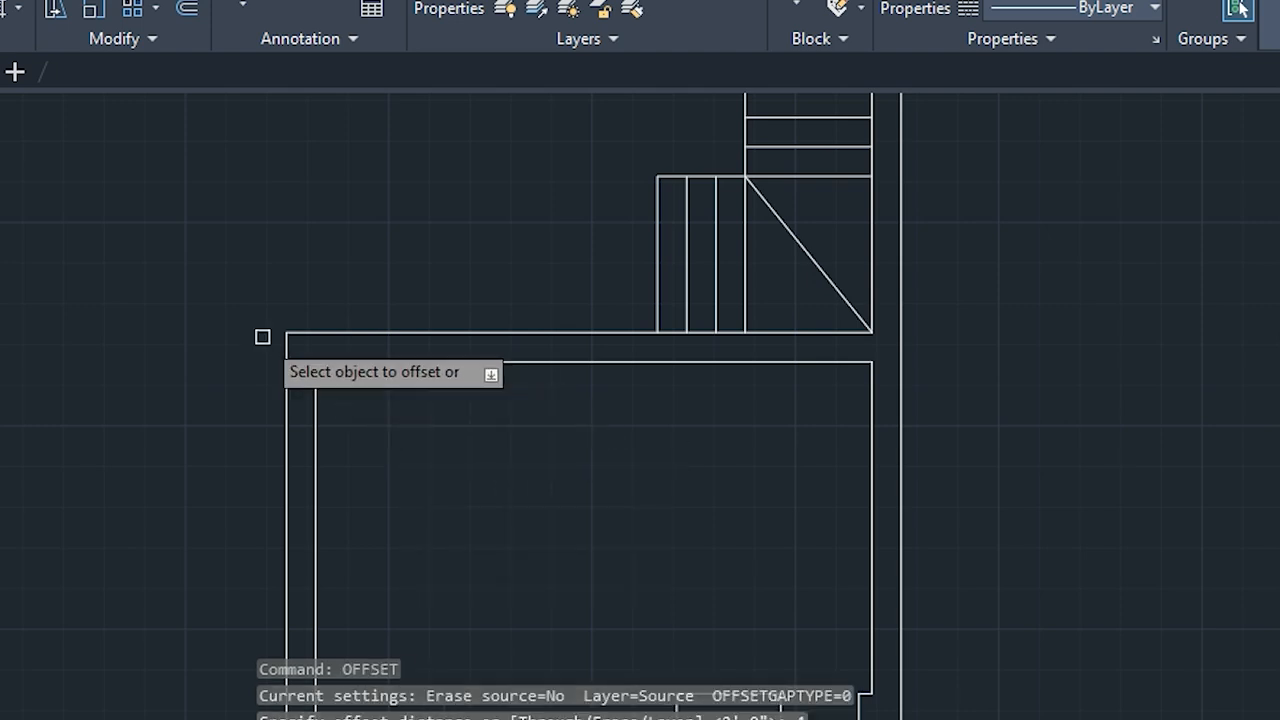
scroll(331, 371, up, 2)
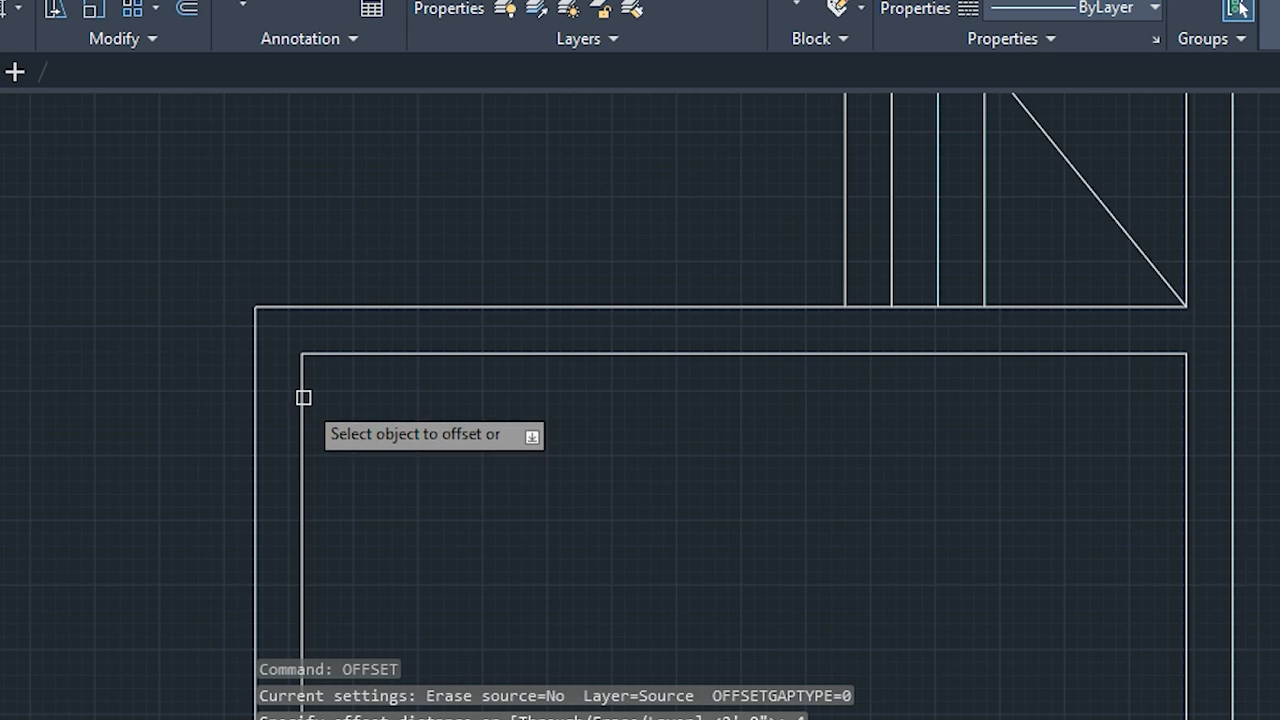
click(303, 389)
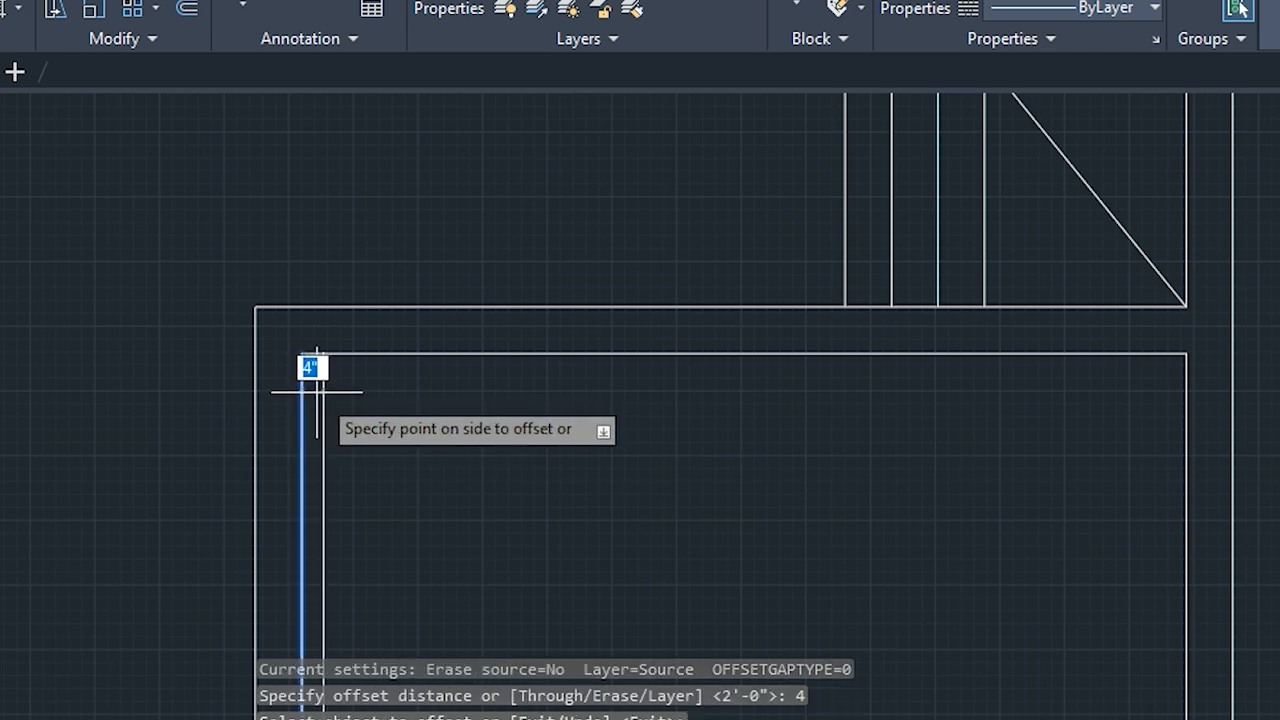
click(329, 397)
key(Escape)
key(Escape)
key(Escape)
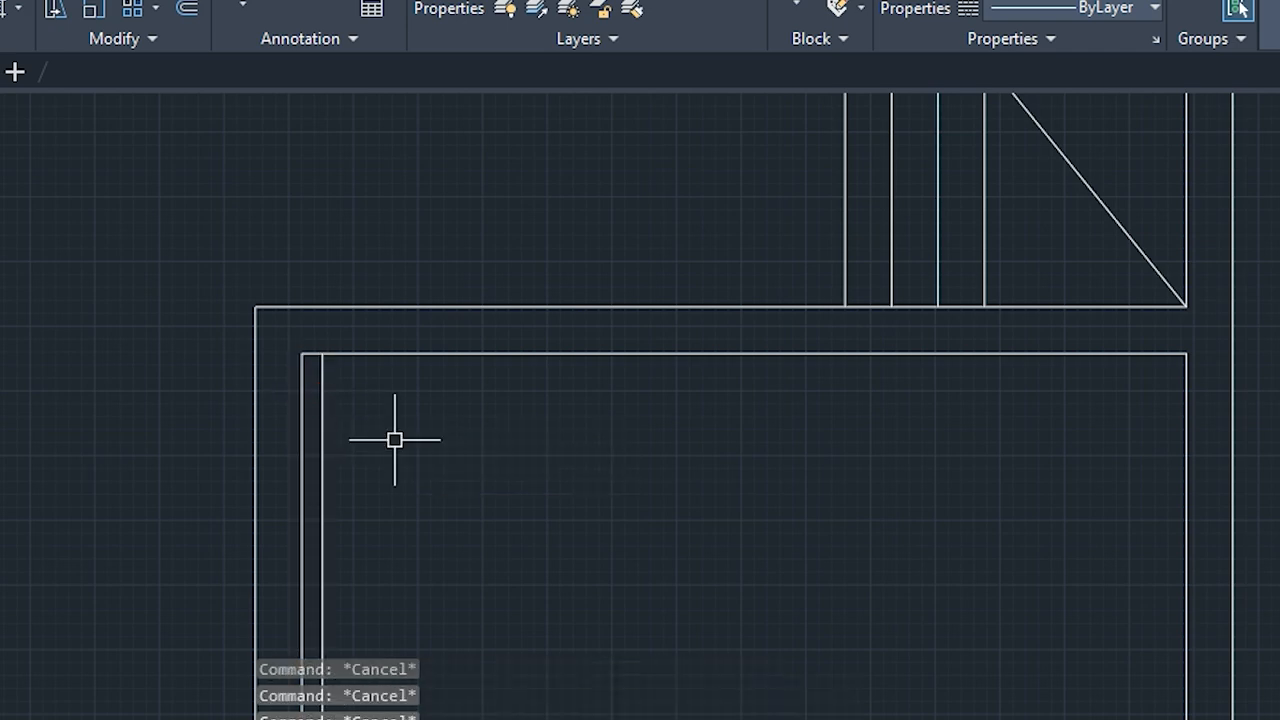
Extend the offset line up to the outer line of the upper wall of the room below the stairs
text(ex)
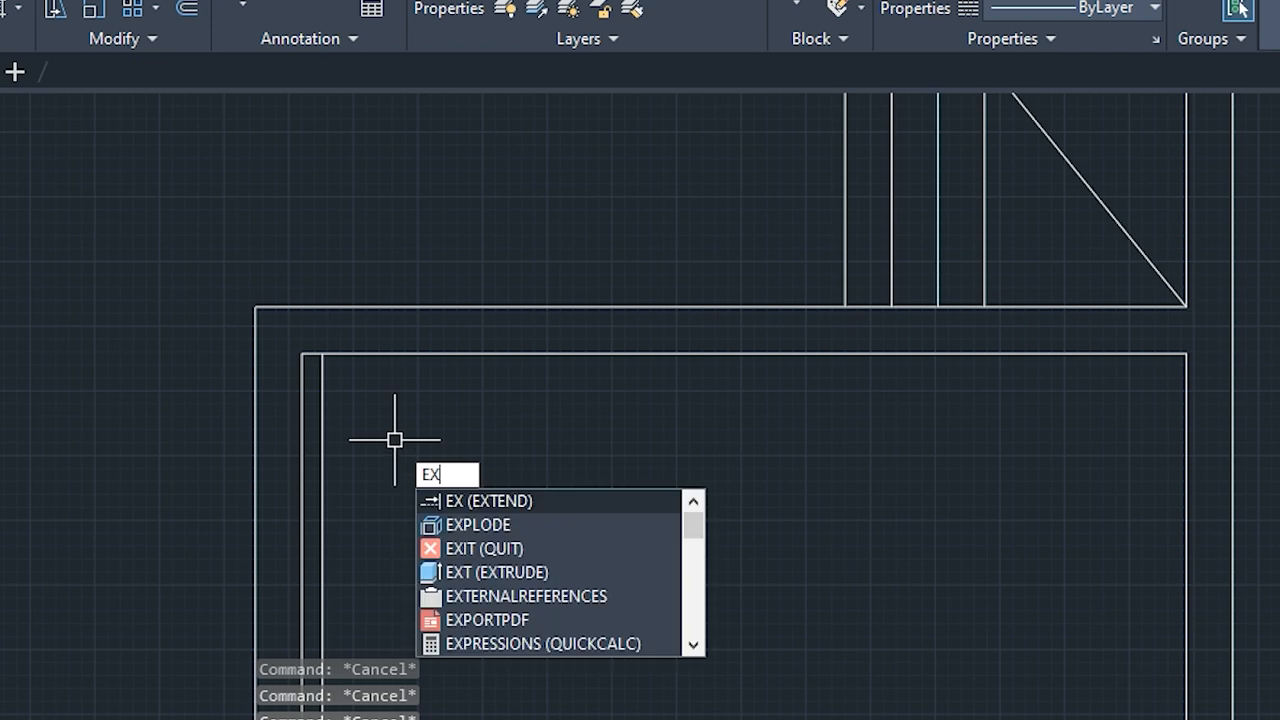
key(Return)
click(322, 450)
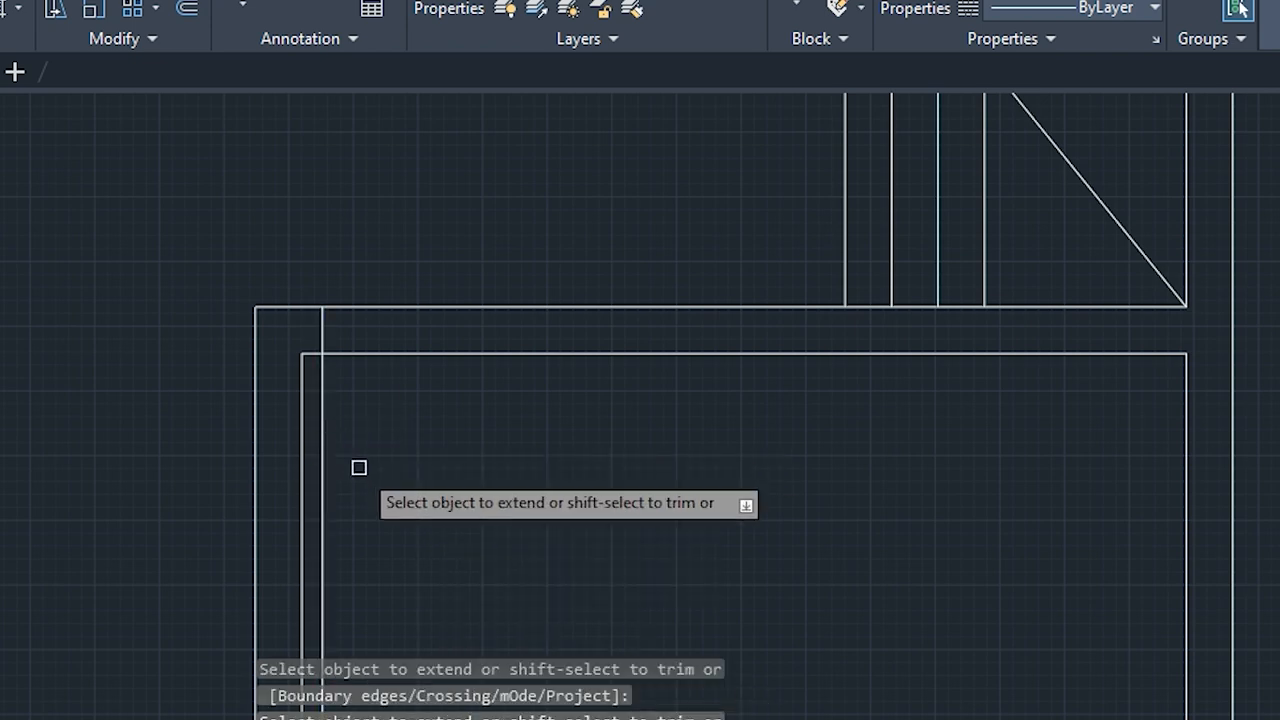
Offset the extended line 3' to the right to mark the door opening of the room below the stairs
key(Escape)
key(Escape)
key(Escape)
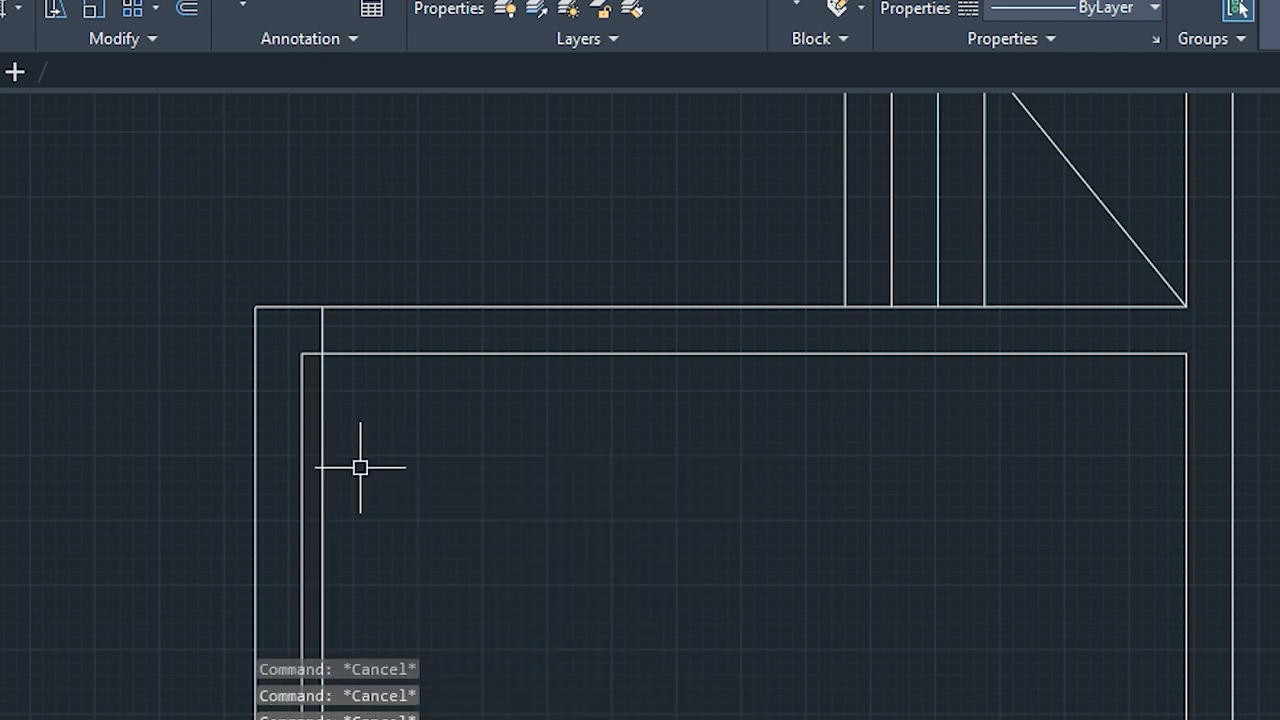
text(o)
key(Return)
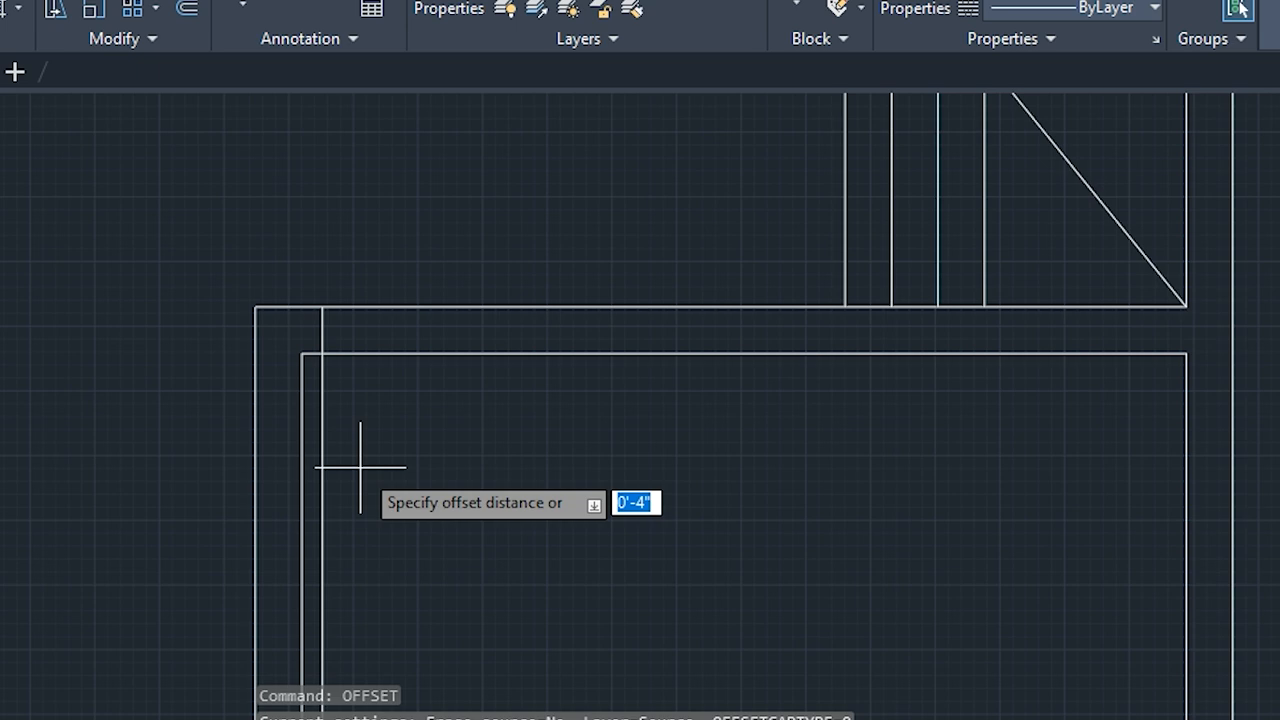
text(3')
key(Return)
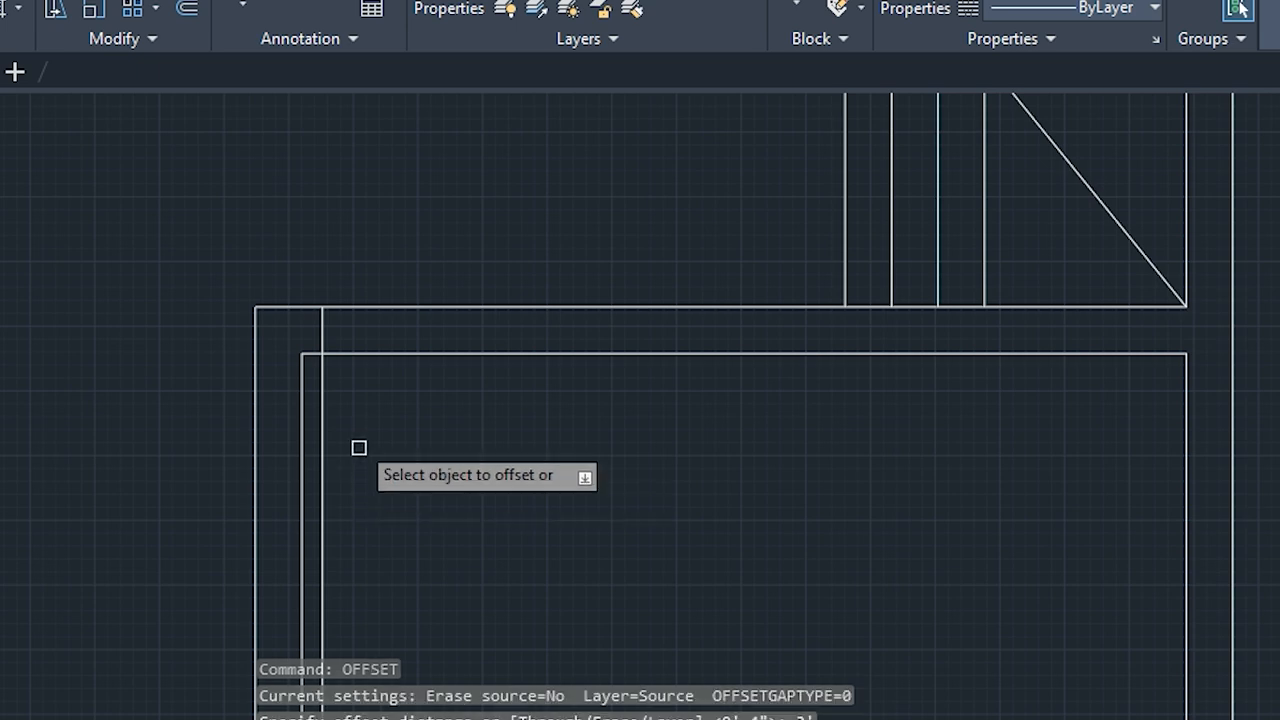
click(322, 335)
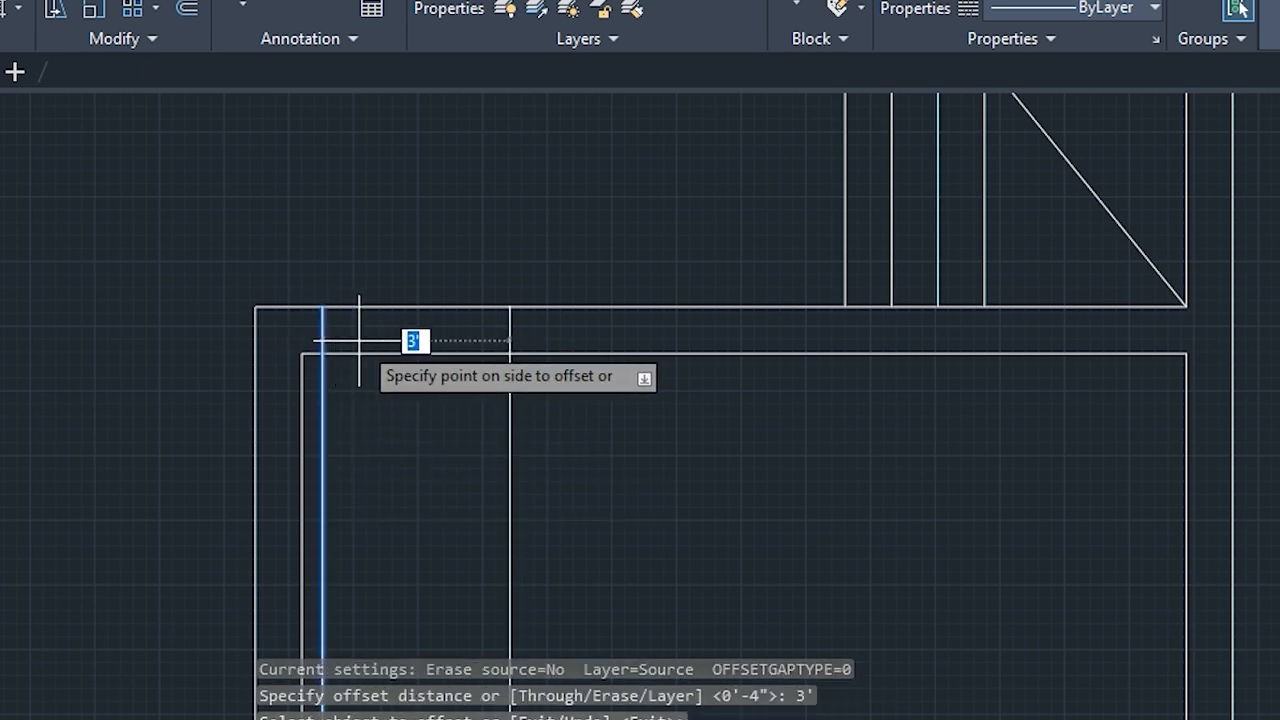
click(395, 380)
key(Escape)
key(Escape)
key(Escape)
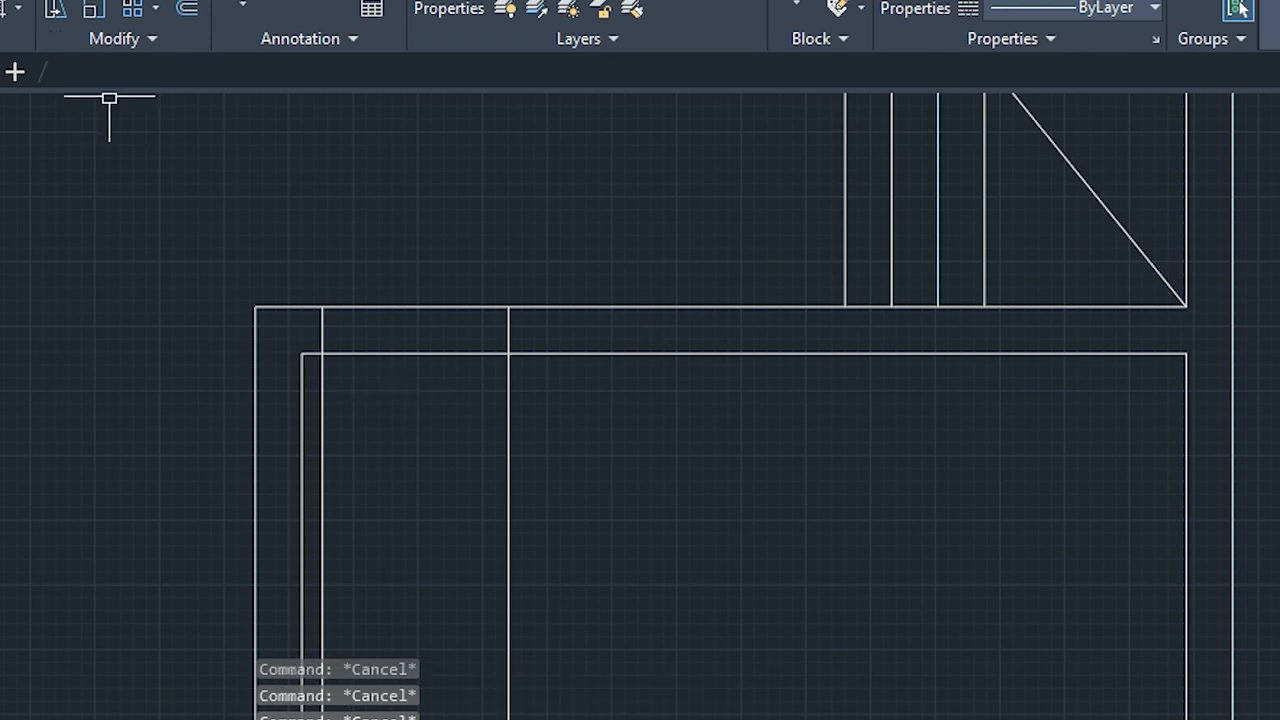
Draw a 3' radius circle centred where the left door line meets the upper wall's inner line
text(c)
key(Return)
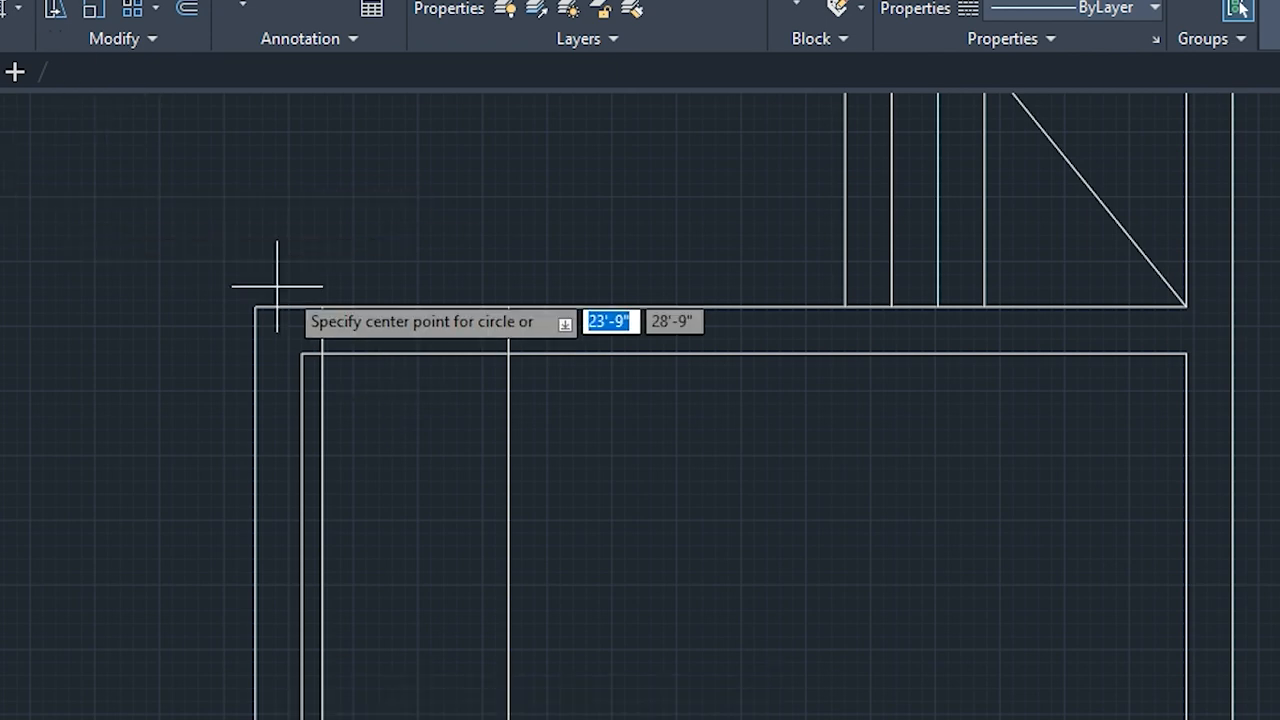
click(322, 354)
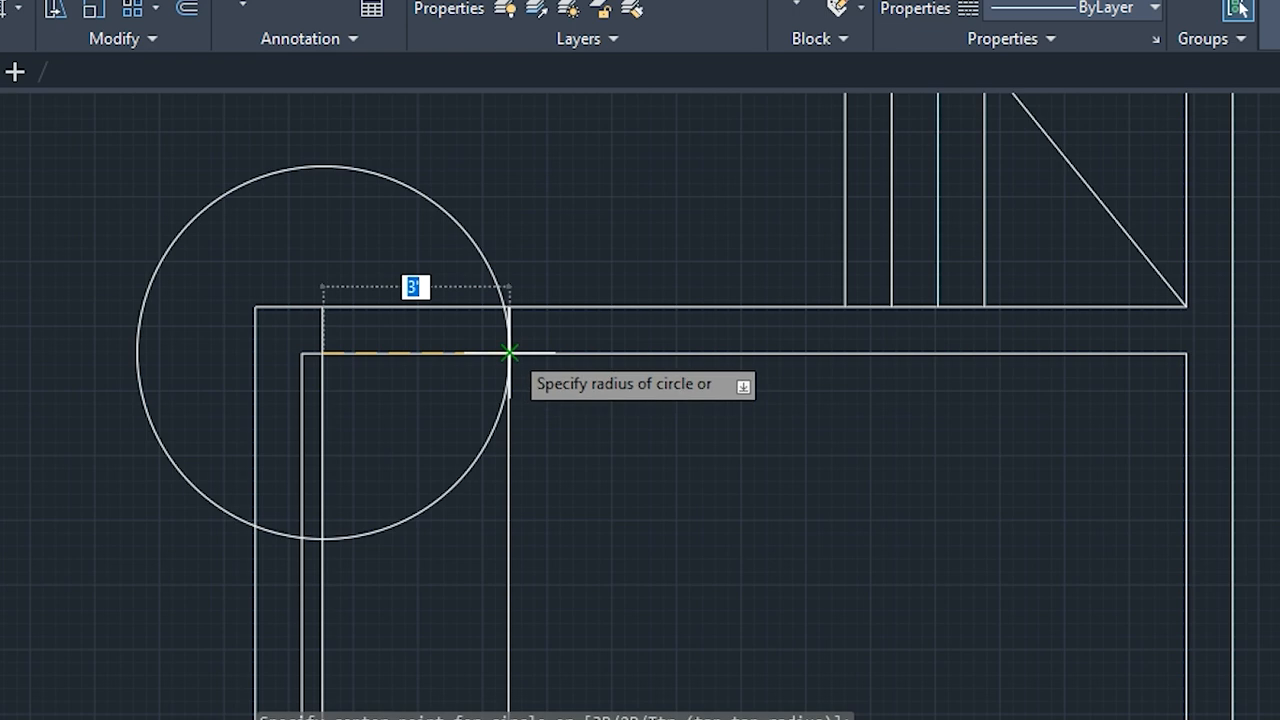
click(509, 353)
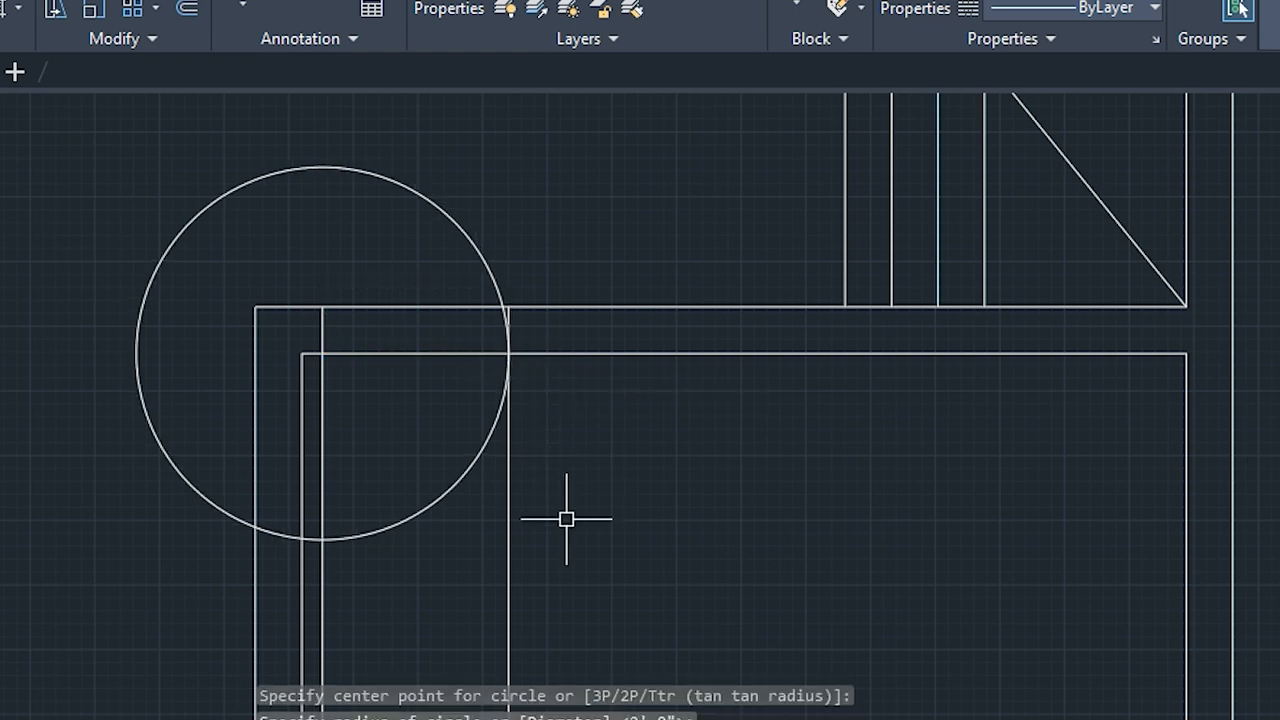
key(Escape)
key(Escape)
key(Escape)
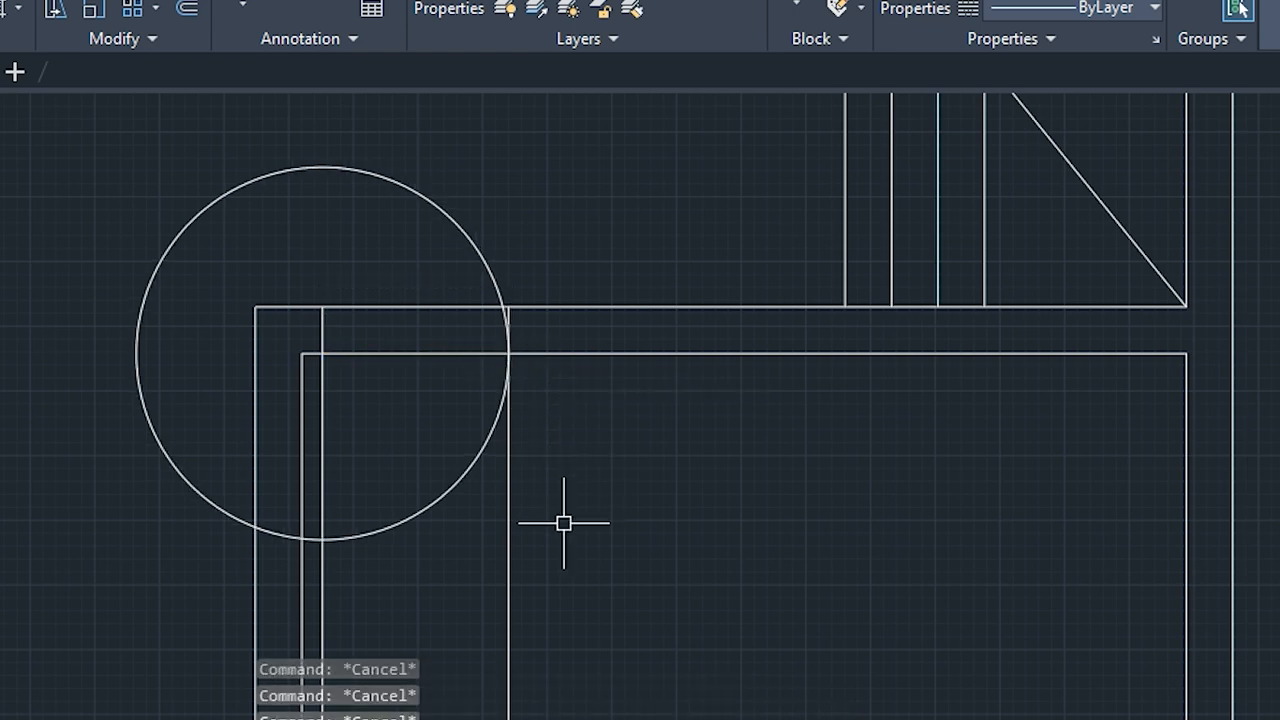
Trim the circle's right segment between the two lines of the upper wall
text(tr)
key(Return)
scroll(500, 283, up, 6)
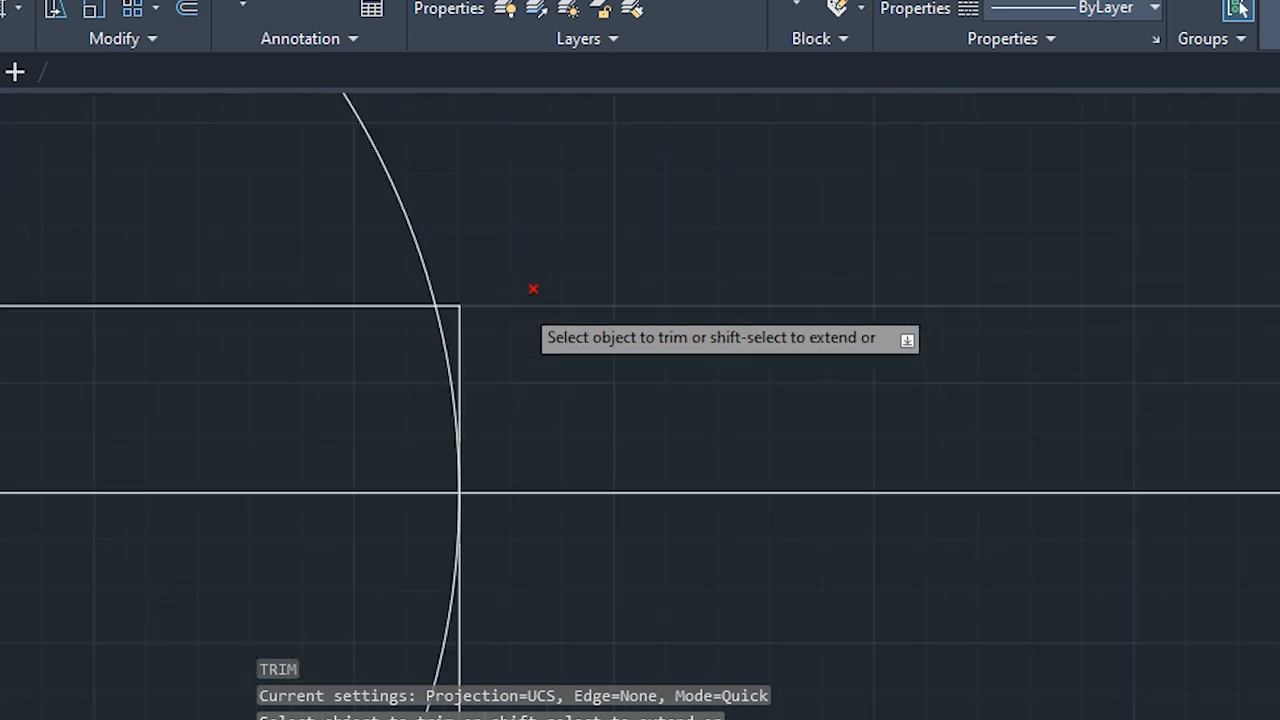
click(440, 323)
click(440, 300)
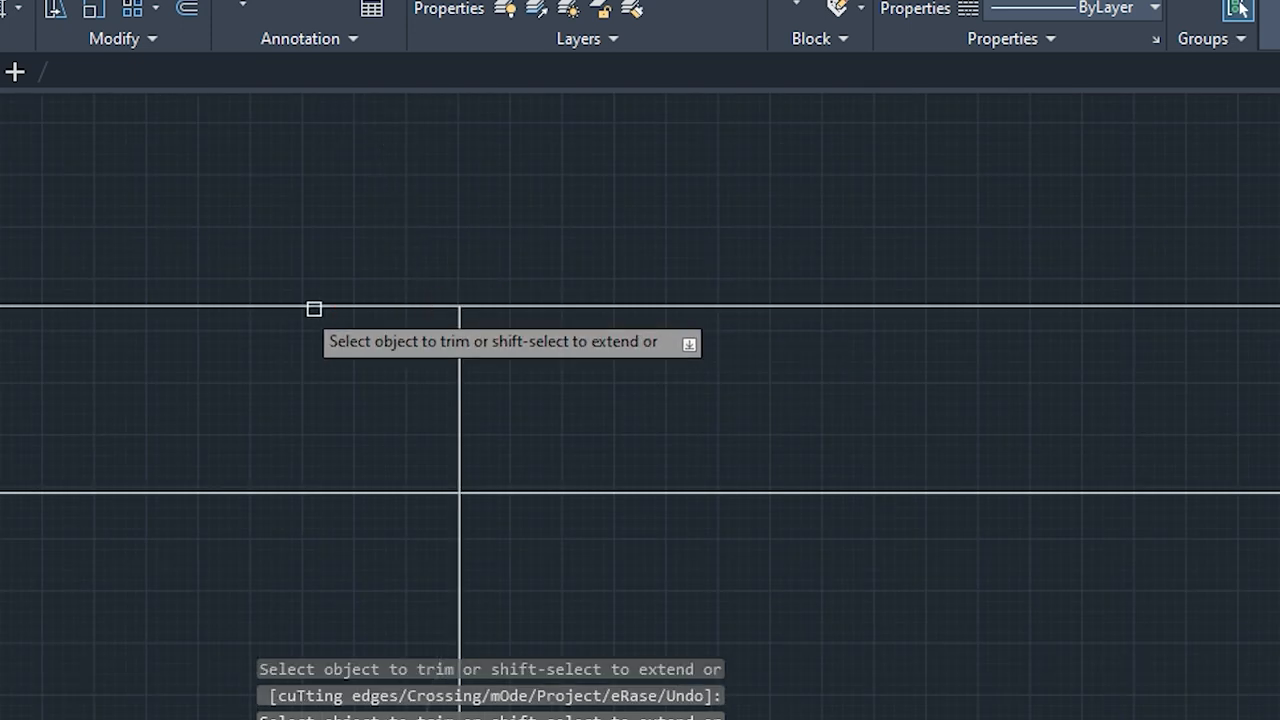
scroll(260, 308, down, 3)
scroll(300, 310, down, 3)
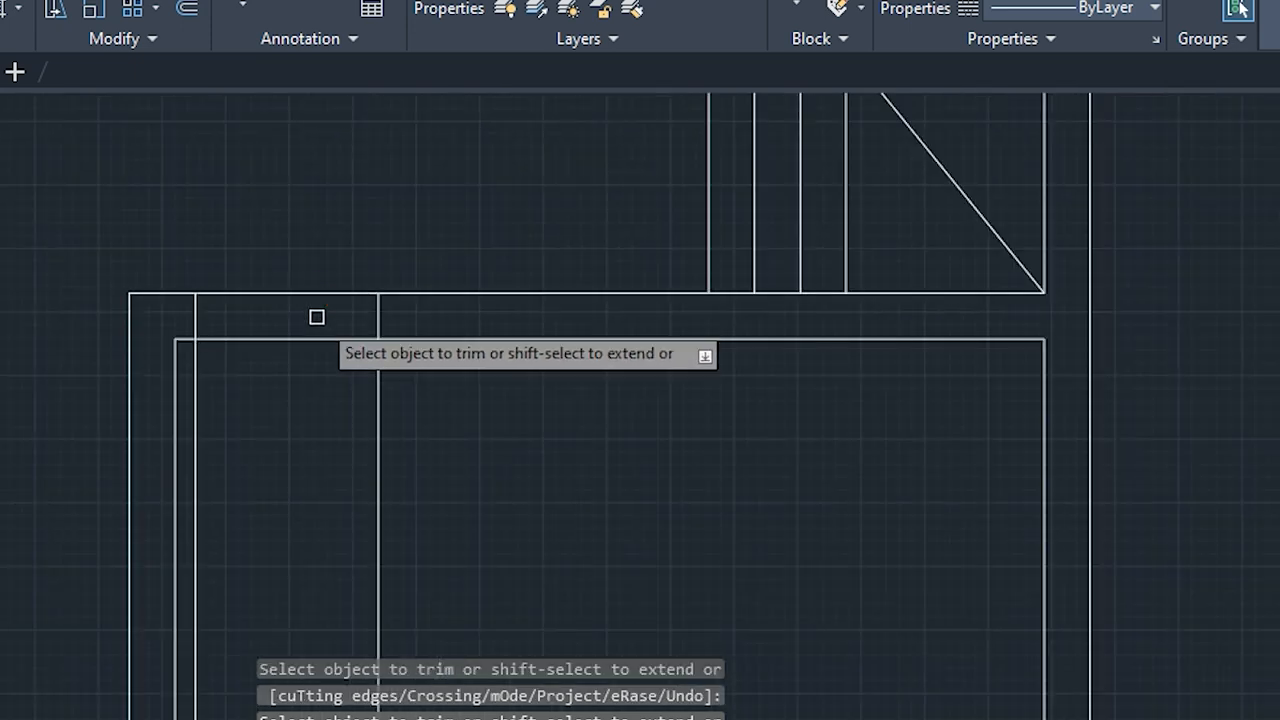
key(ctrl+z)
Trim the circle down to the quarter arc inside the room, and trim the door lines below the door
scroll(202, 367, down, 3)
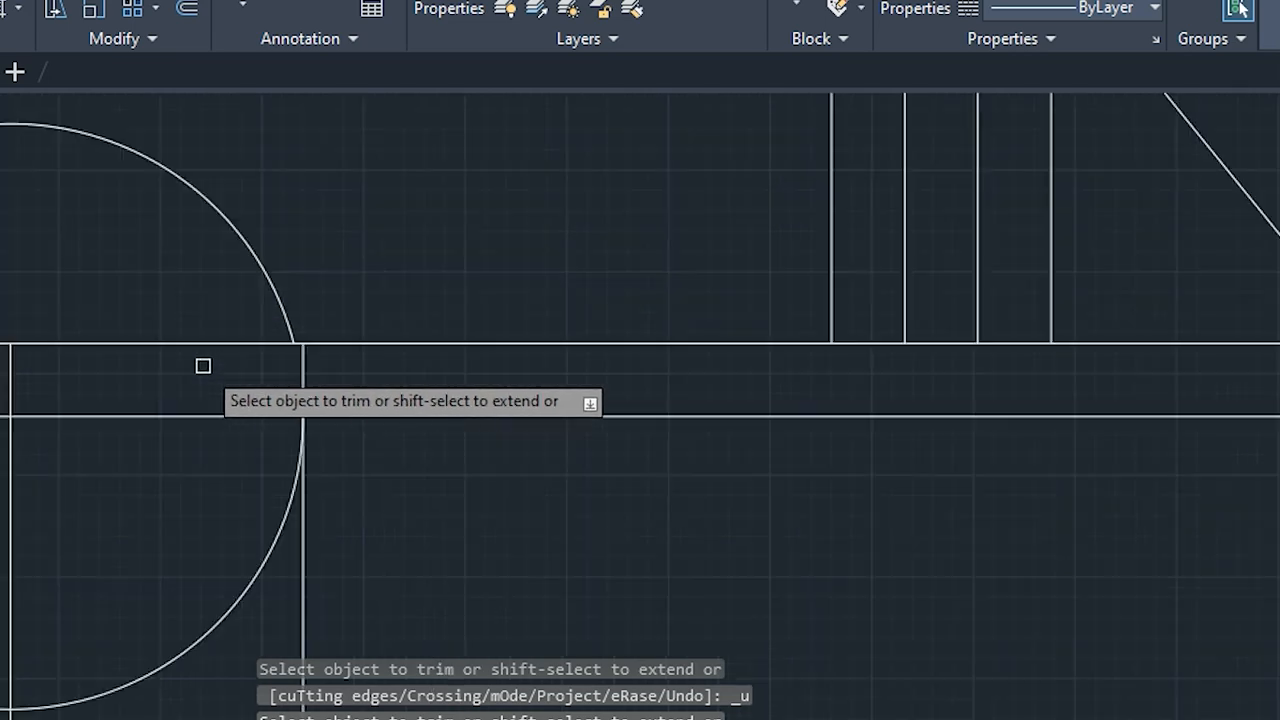
middle_drag(137, 409, 423, 437)
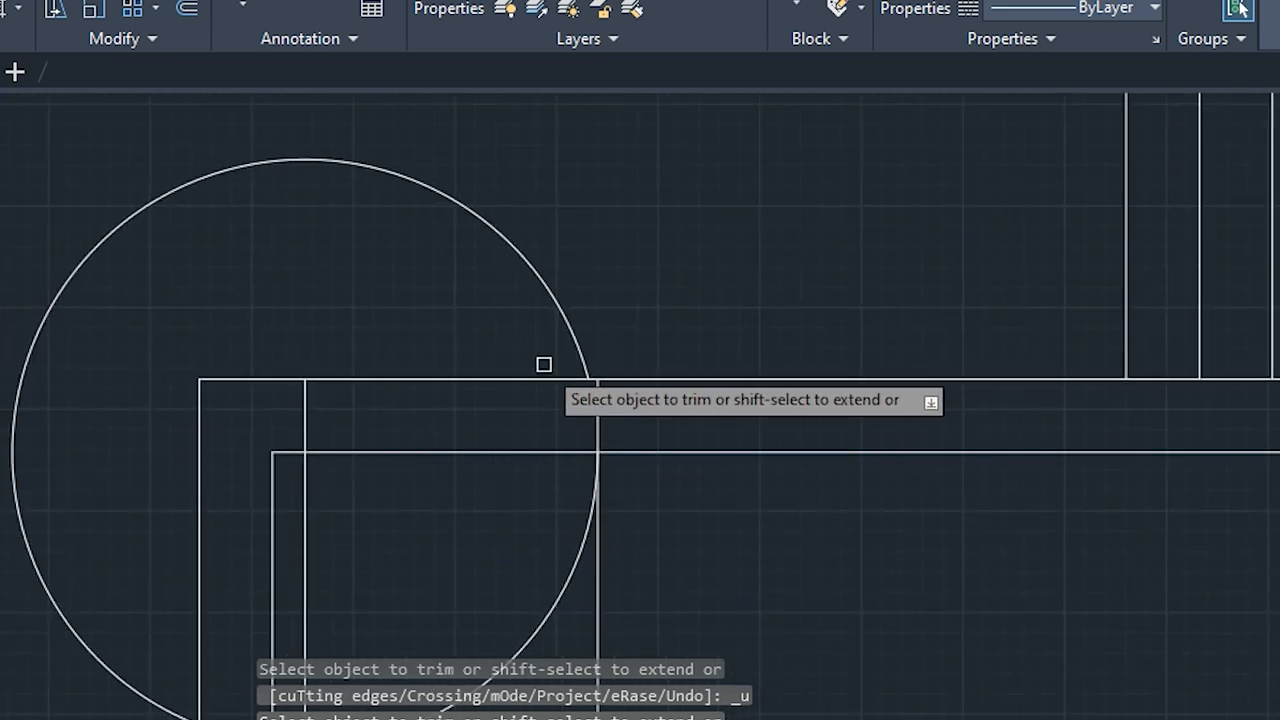
click(574, 338)
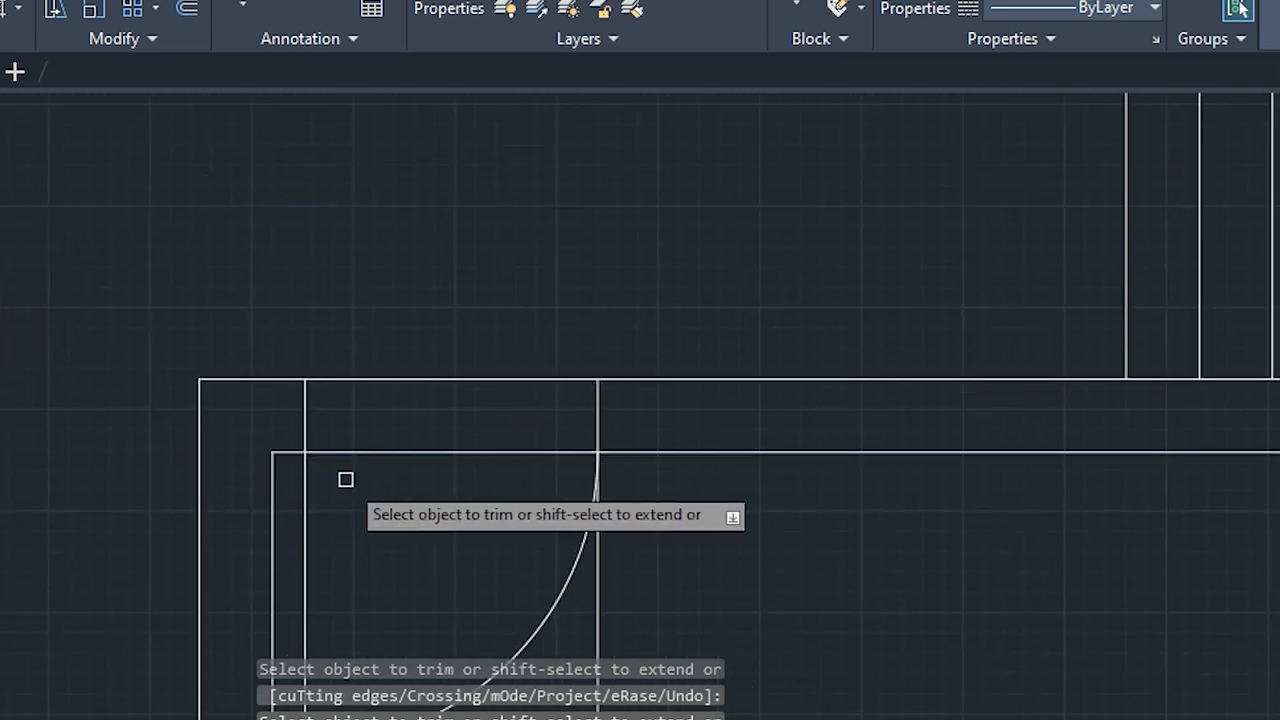
scroll(346, 480, down, 2)
middle_drag(387, 521, 392, 385)
scroll(280, 503, up, 2)
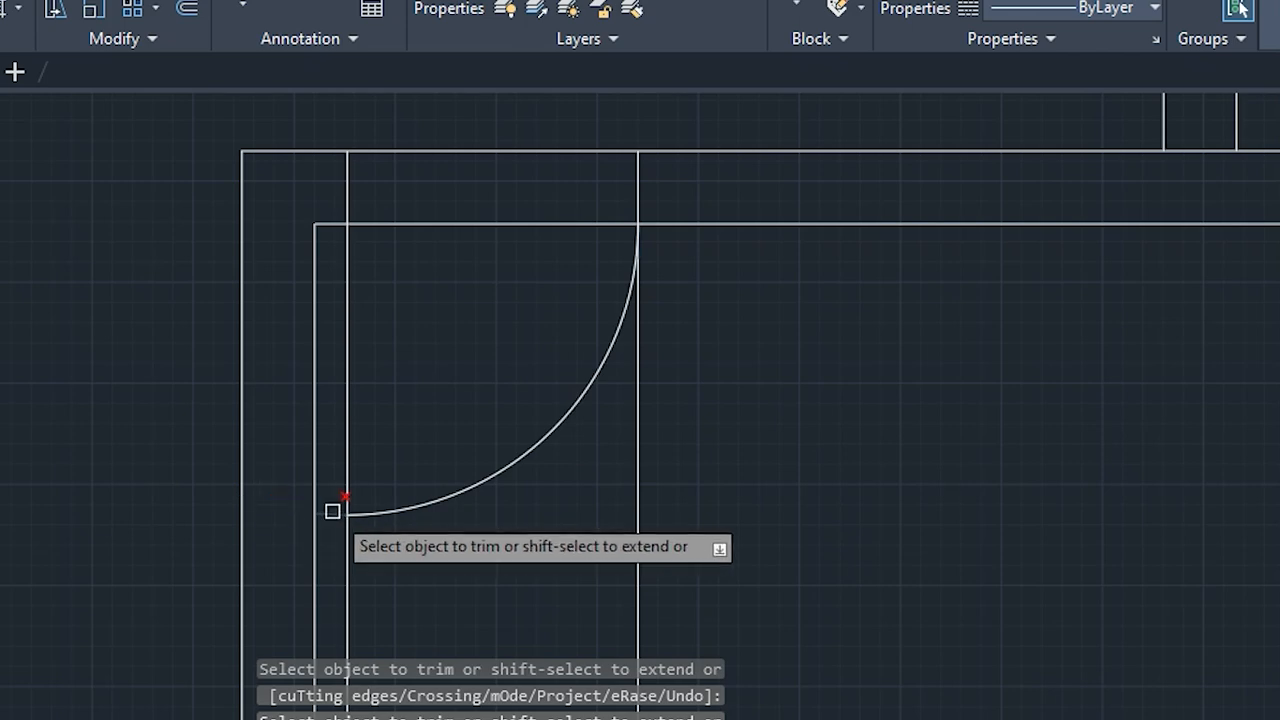
click(640, 503)
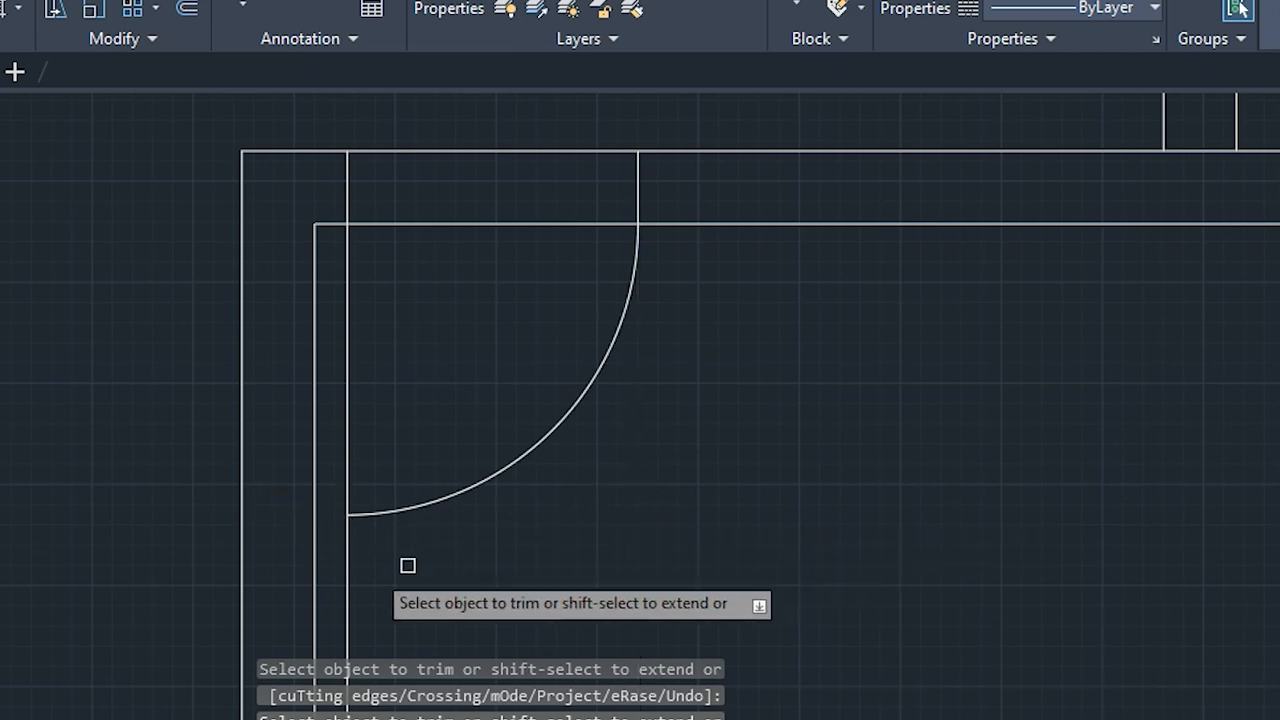
Trim both lines of the upper wall across the 3' door opening
middle_drag(402, 333, 366, 551)
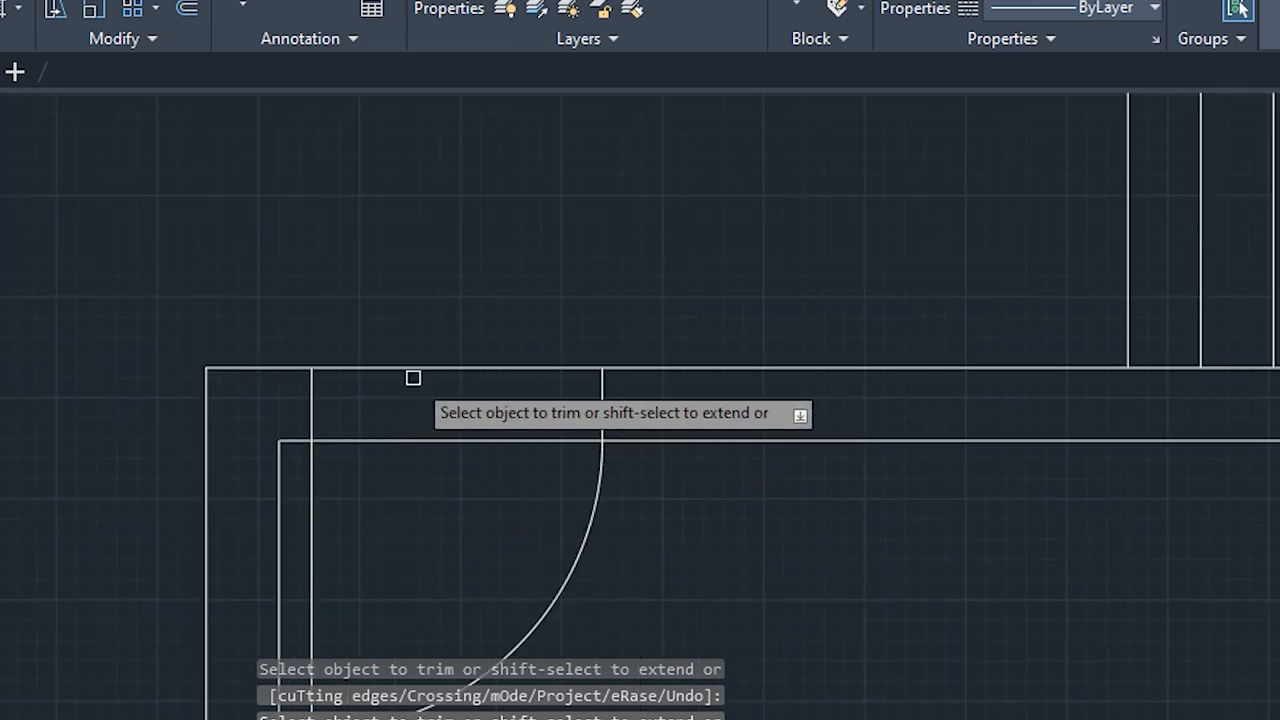
click(417, 440)
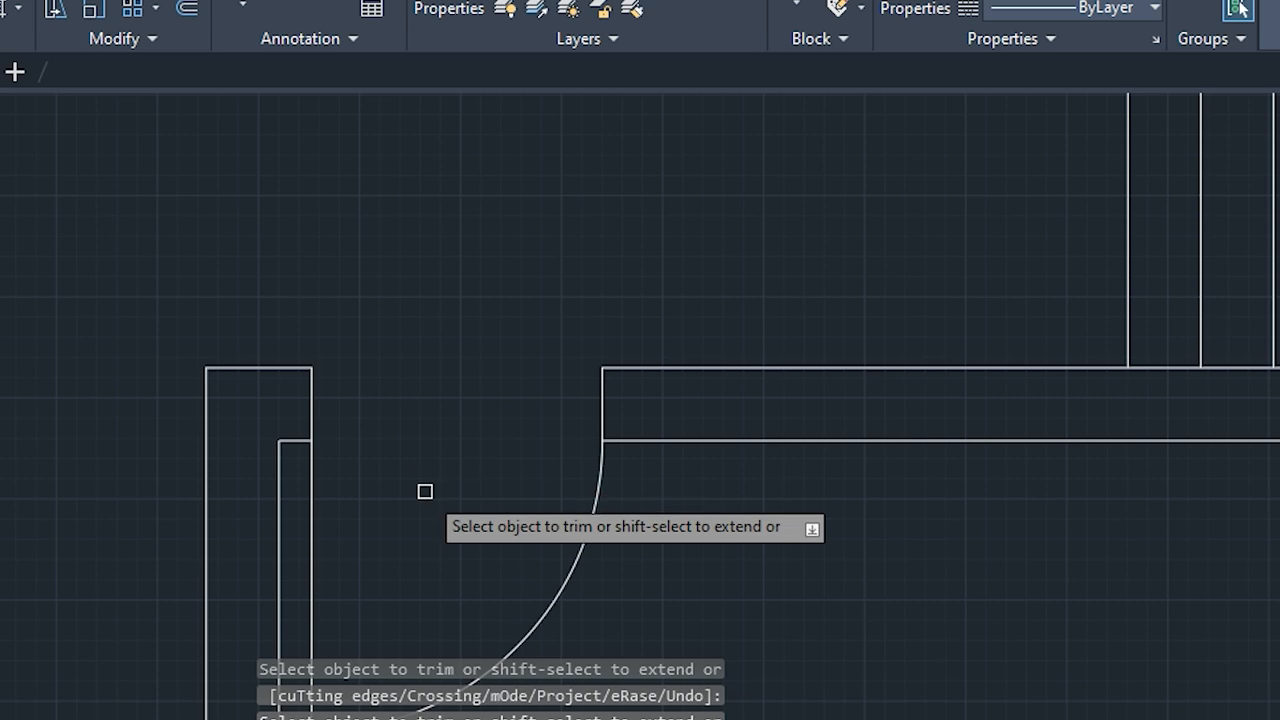
key(Escape)
key(Escape)
key(Escape)
Offset the lower inner wall line of the small square room on the plan's left side 4" upward
scroll(391, 467, down, 4)
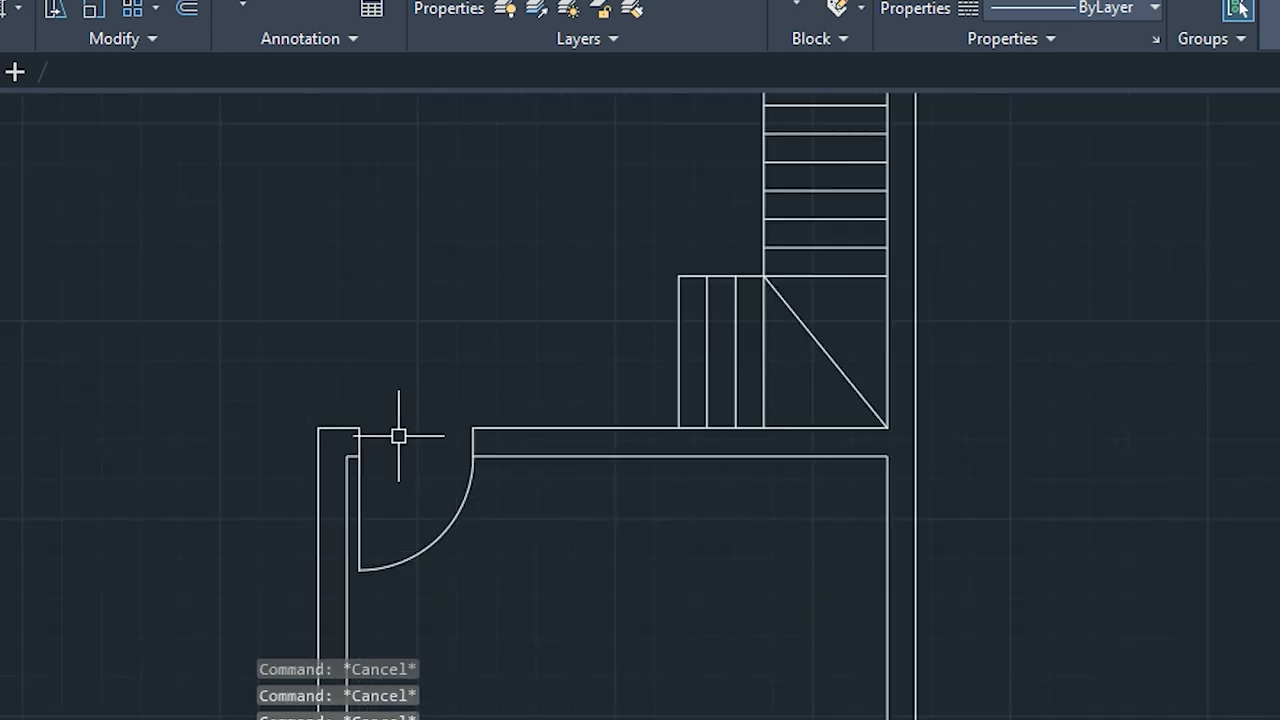
mouse_move(171, 480)
middle_down()
mouse_move(863, 363)
mouse_move(891, 474)
mouse_move(880, 523)
mouse_move(717, 536)
middle_up()
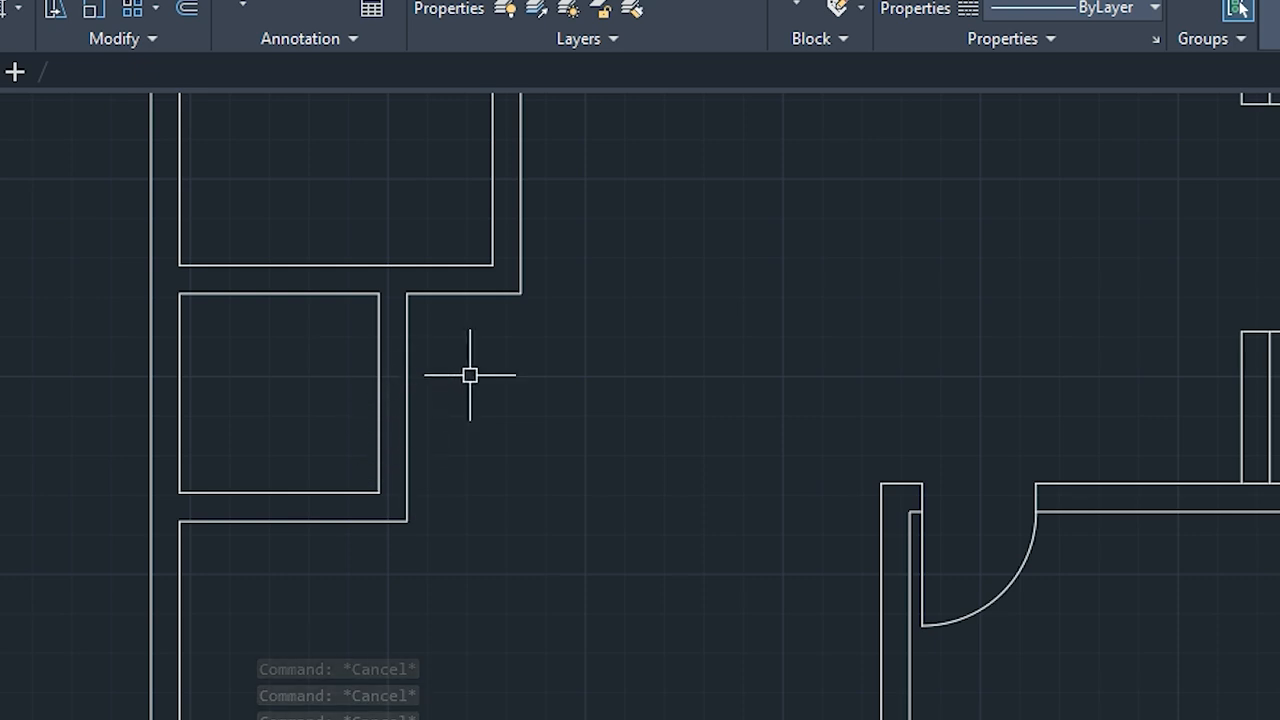
text(f)
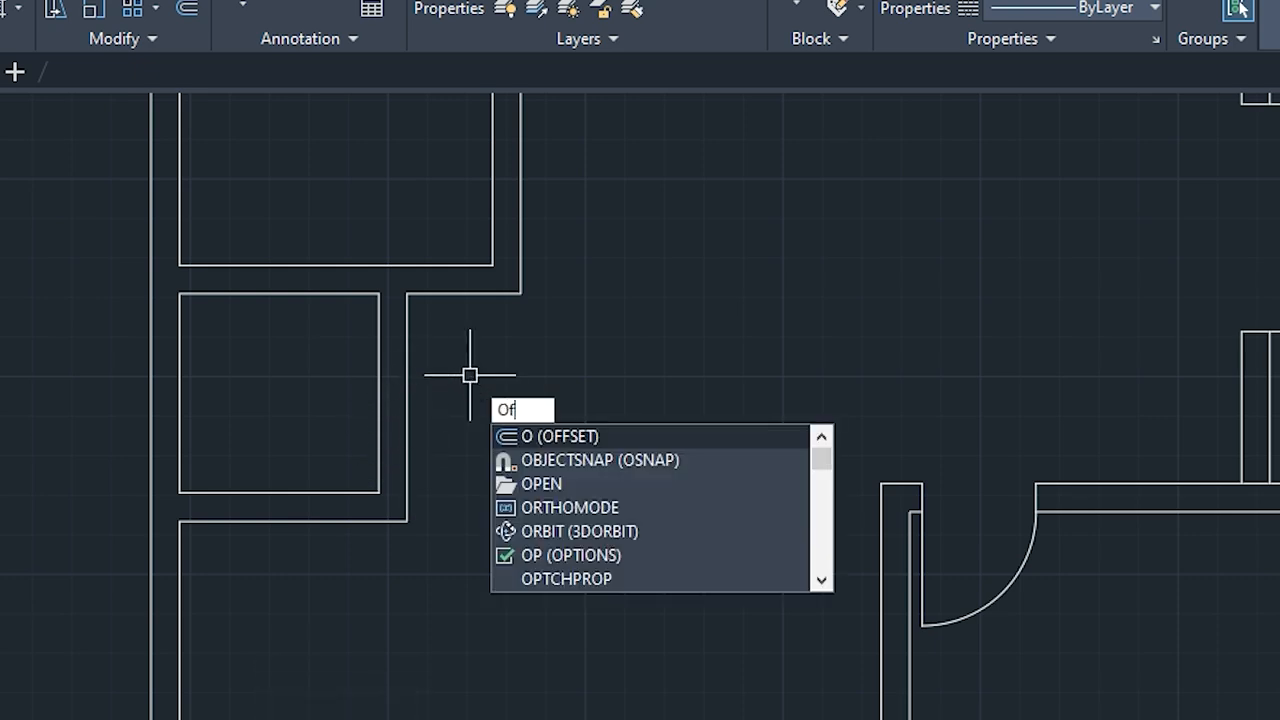
key(Return)
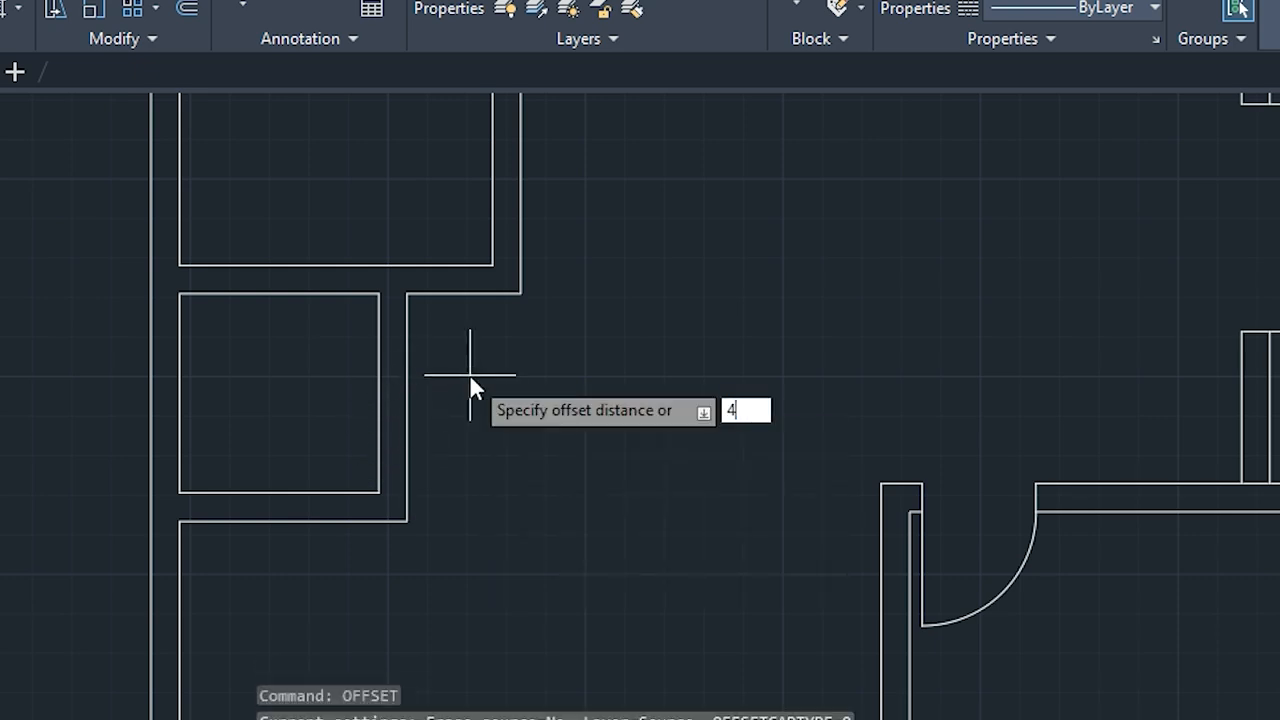
key(Return)
scroll(380, 328, up, 2)
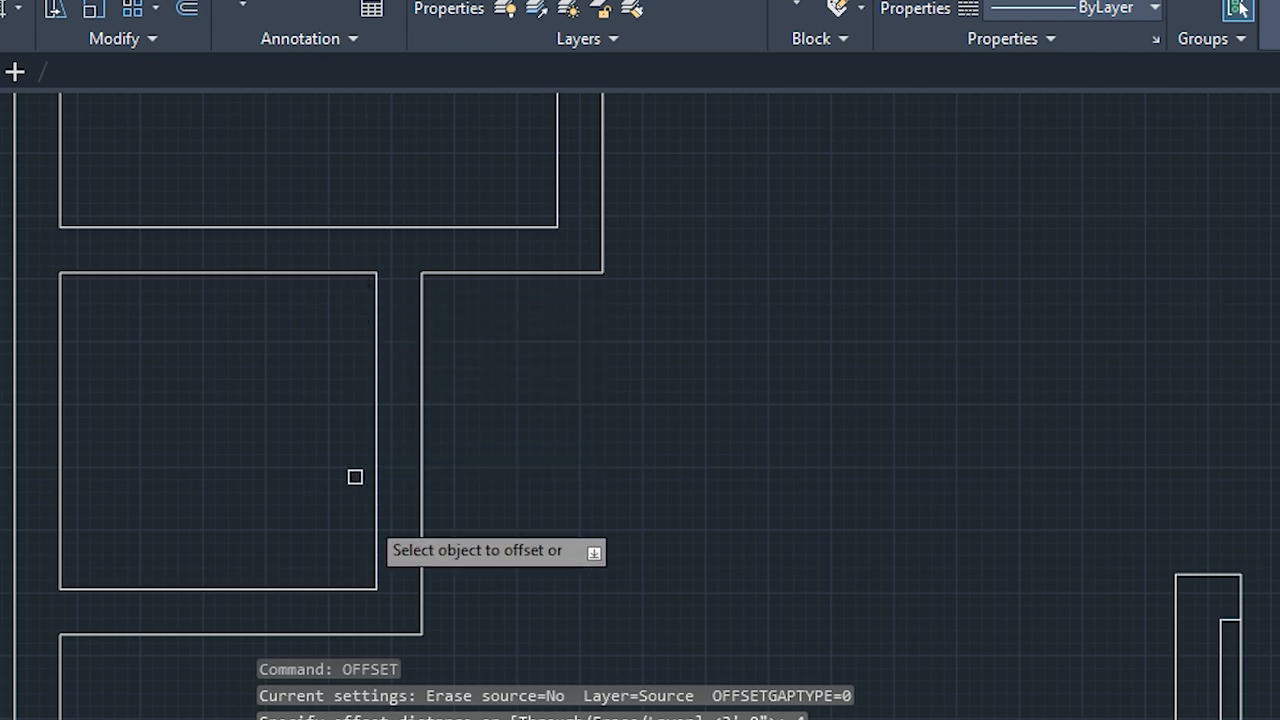
click(348, 588)
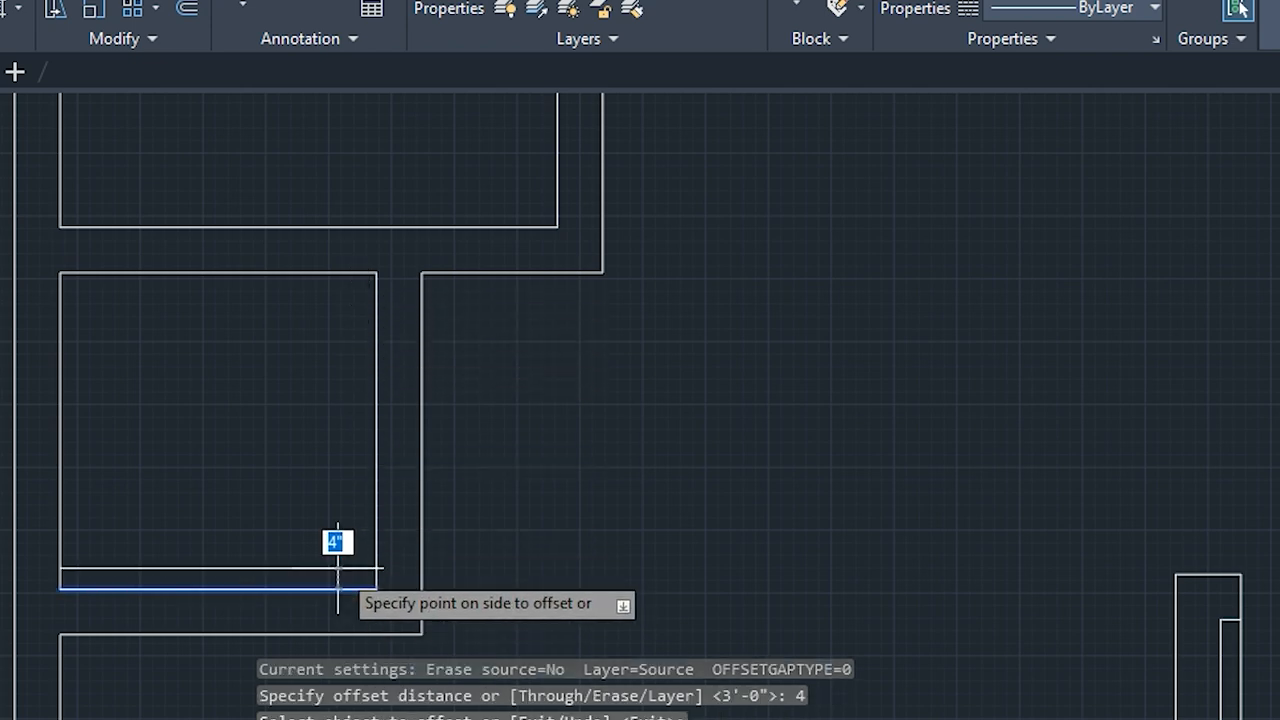
click(337, 566)
key(Escape)
key(Escape)
key(Escape)
key(Escape)
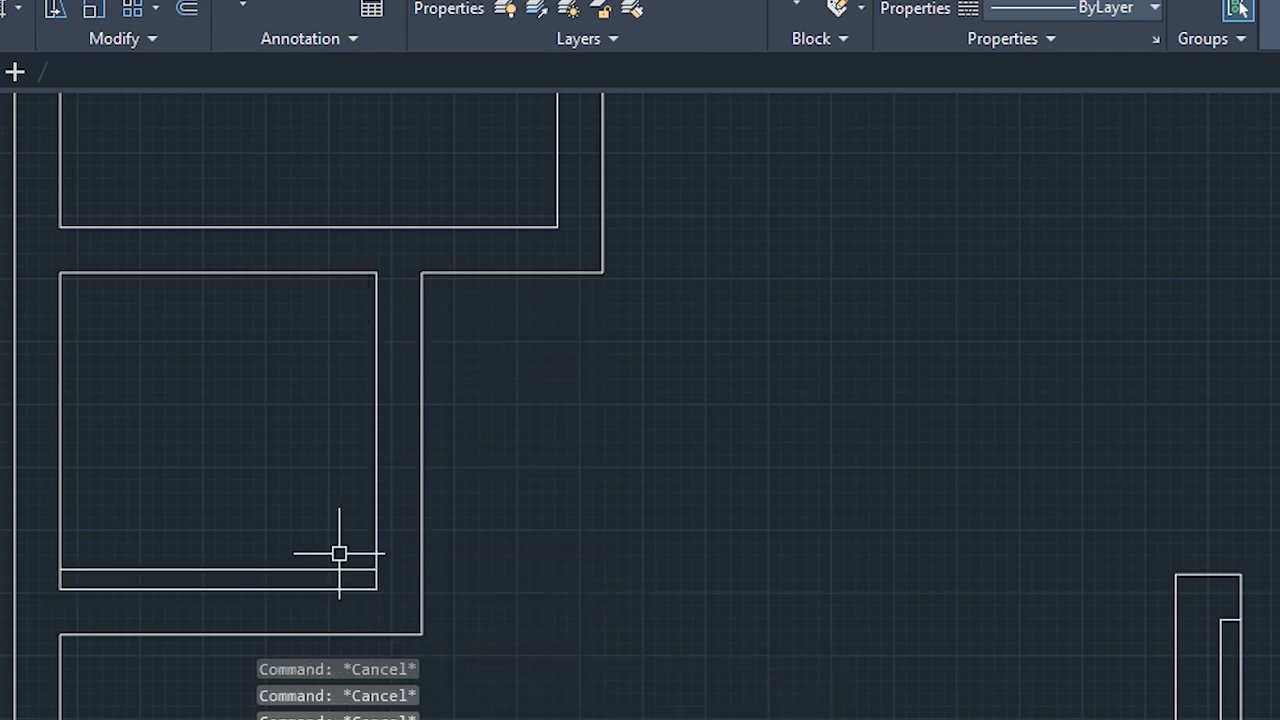
Extend the offset line to the outer line of the square room's right wall
text(ex)
key(Return)
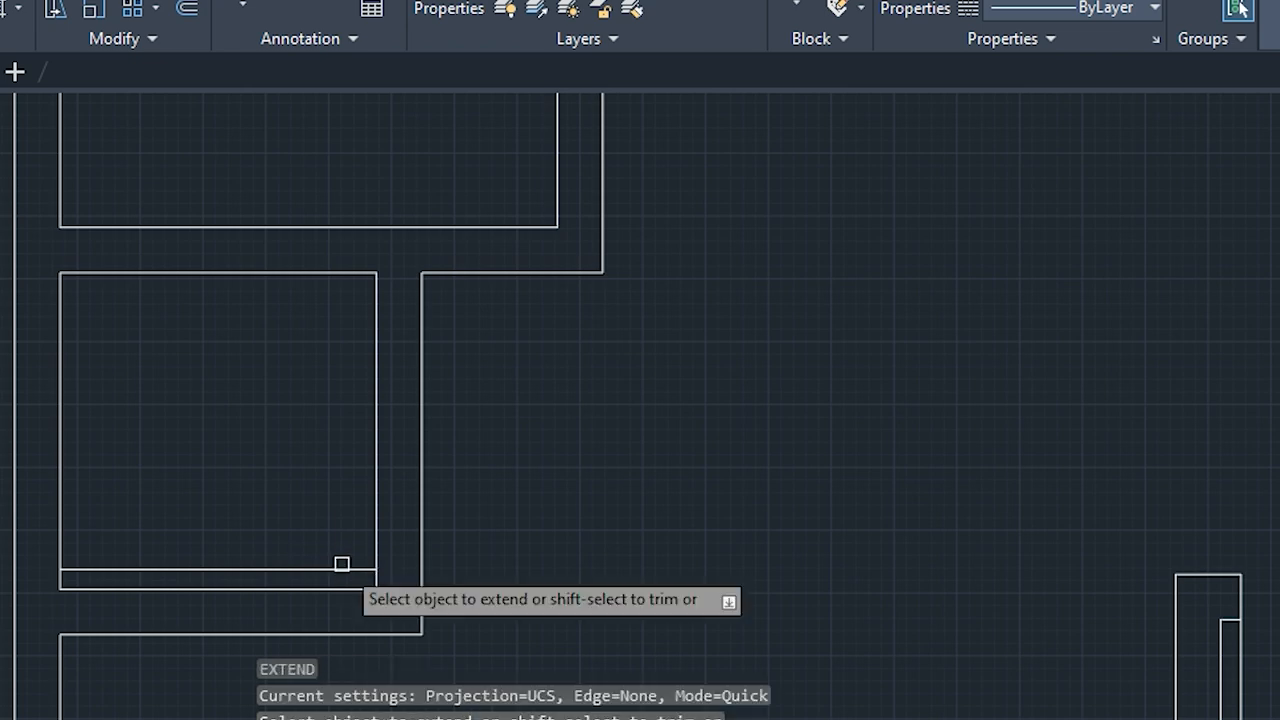
key(Escape)
key(Escape)
key(Escape)
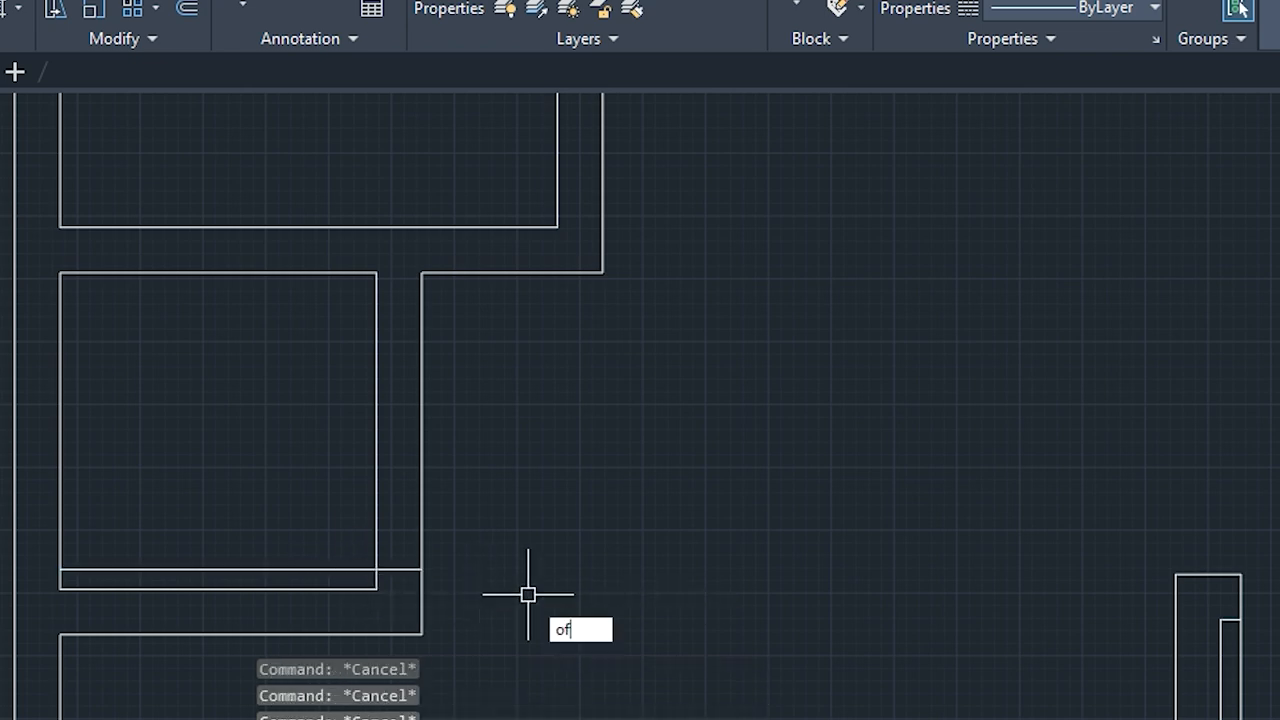
Offset the extended line 2.5' upward to mark the square room's door opening
key(Return)
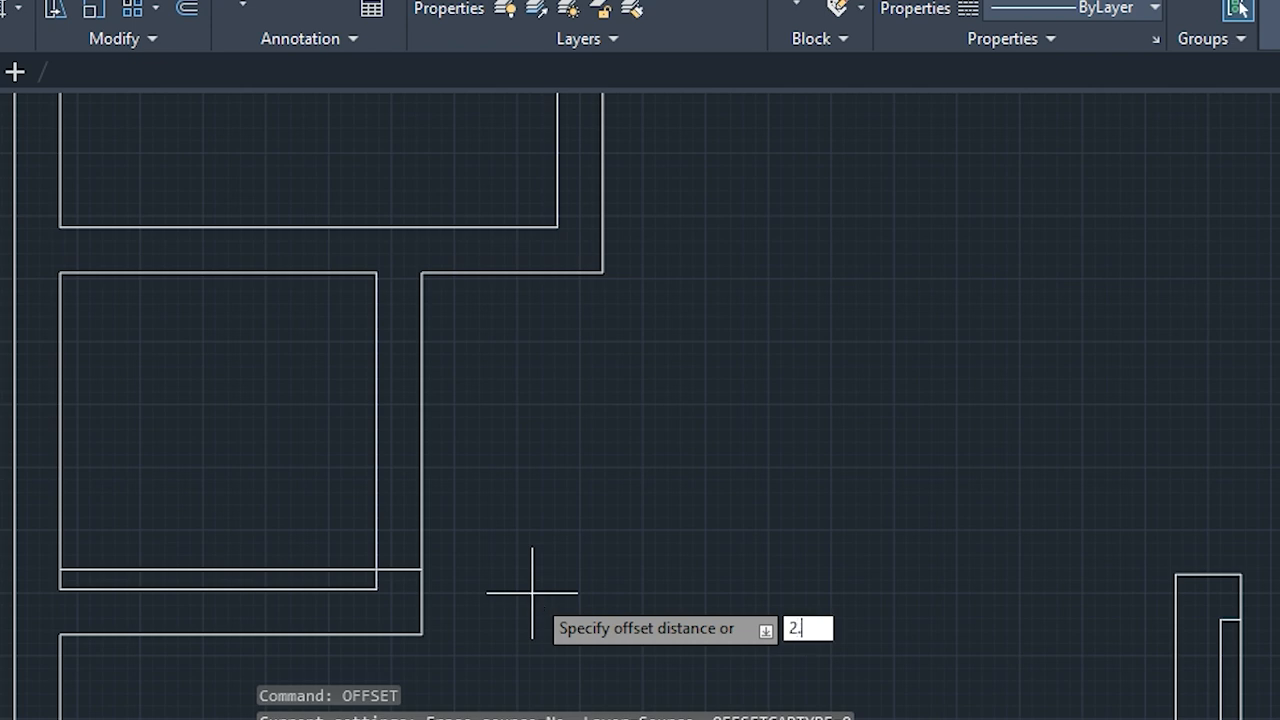
text(2.5)
key(Return)
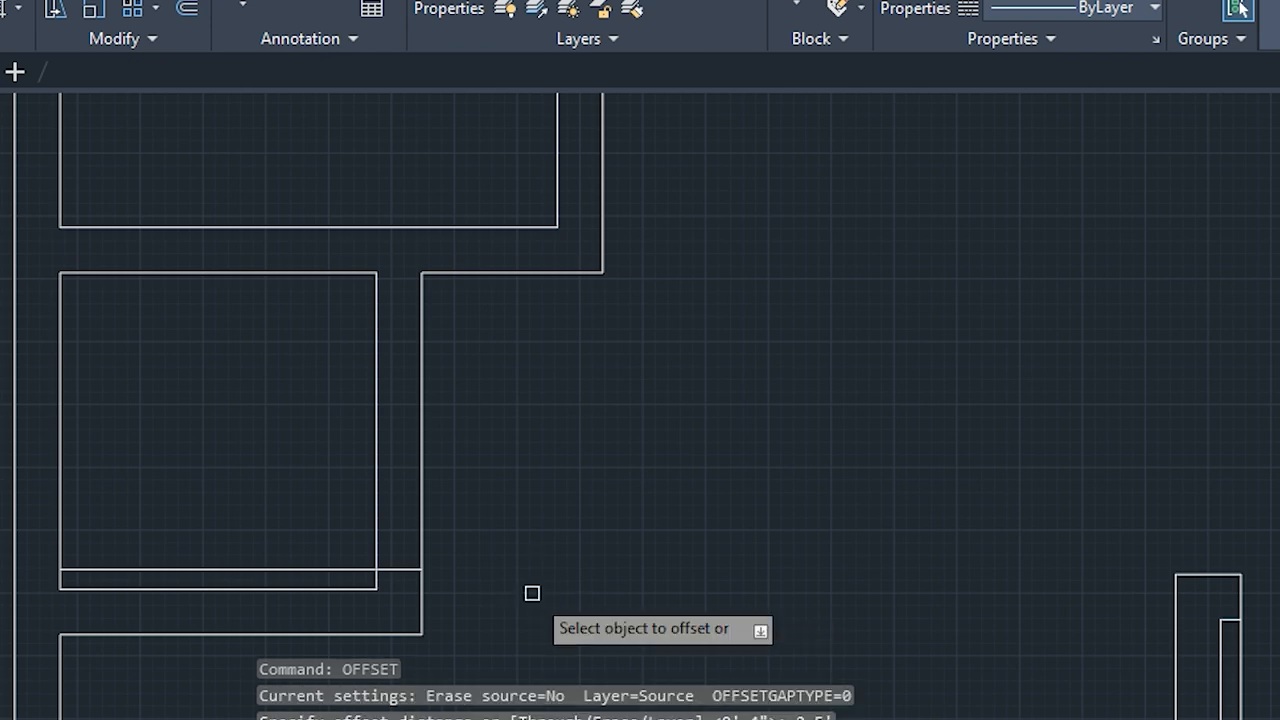
click(407, 569)
click(406, 522)
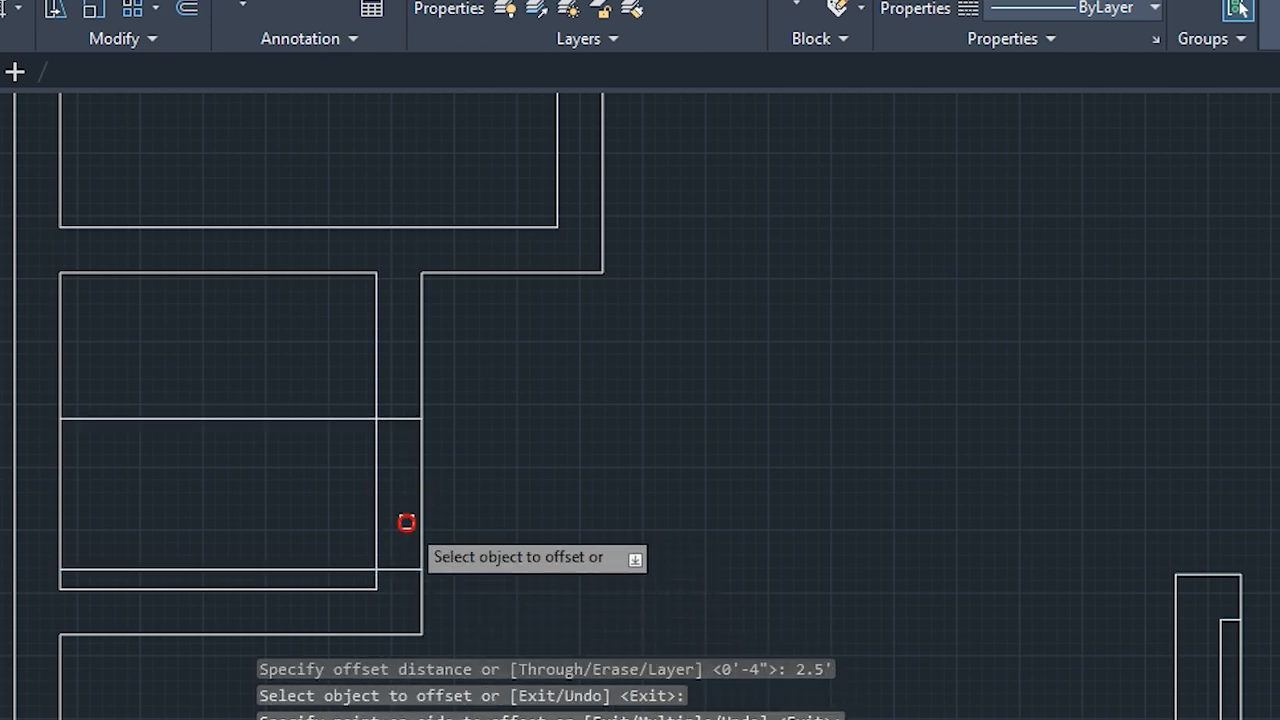
key(Escape)
key(Escape)
key(Escape)
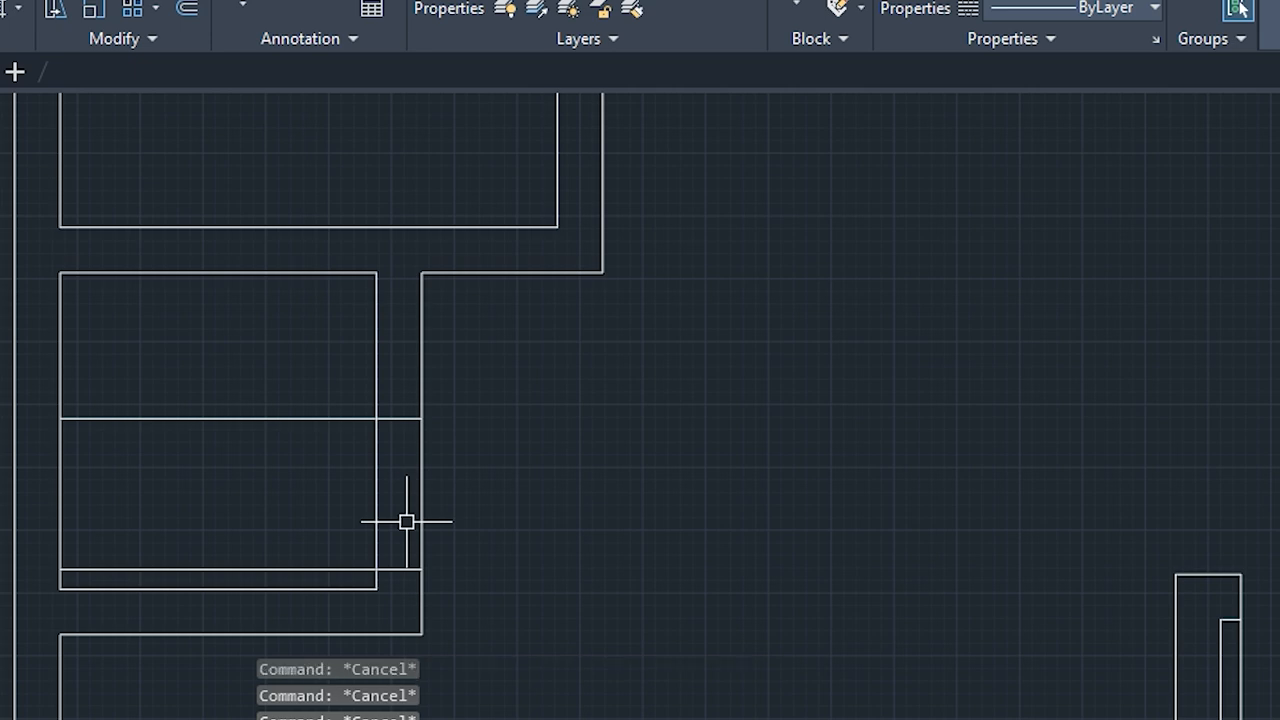
Draw a 2.5' radius circle centred where the lower door line meets the right wall's inner line
text(c)
key(Return)
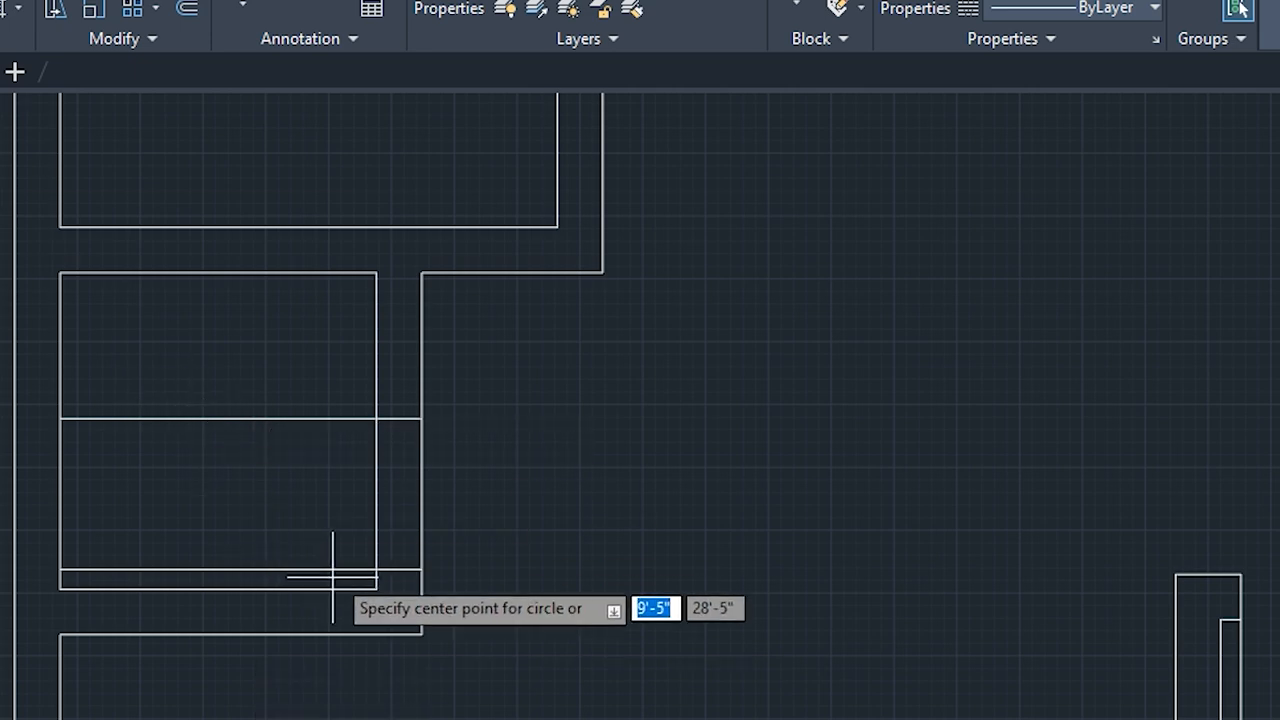
click(377, 569)
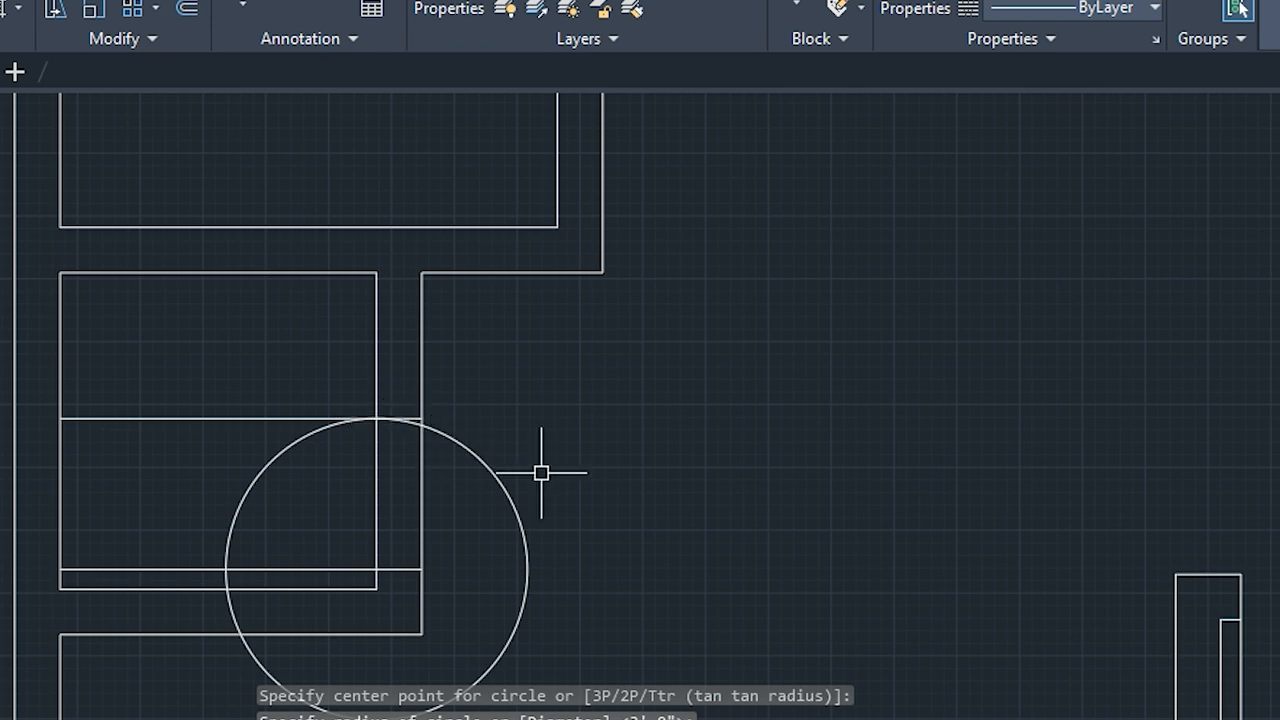
key(Escape)
key(Escape)
key(Escape)
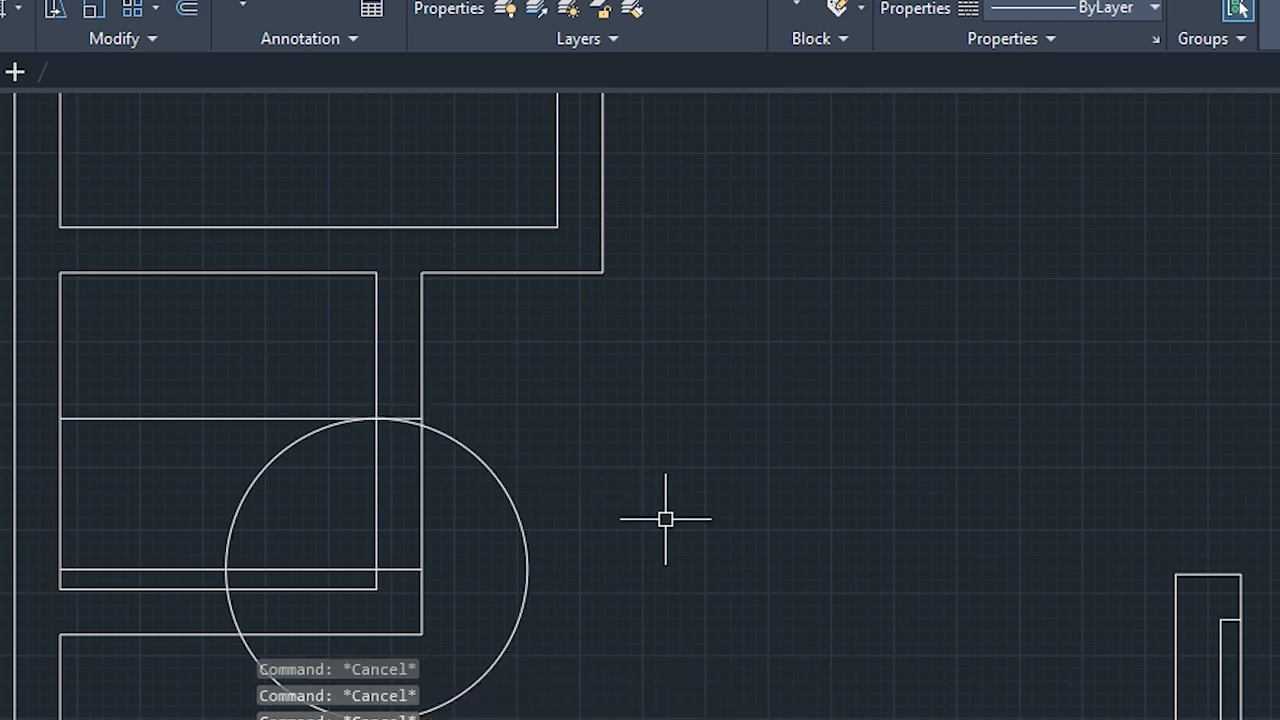
Trim the small square room's door lines and circle down to a quarter-circle swing with its door leaf
text(tr)
key(Return)
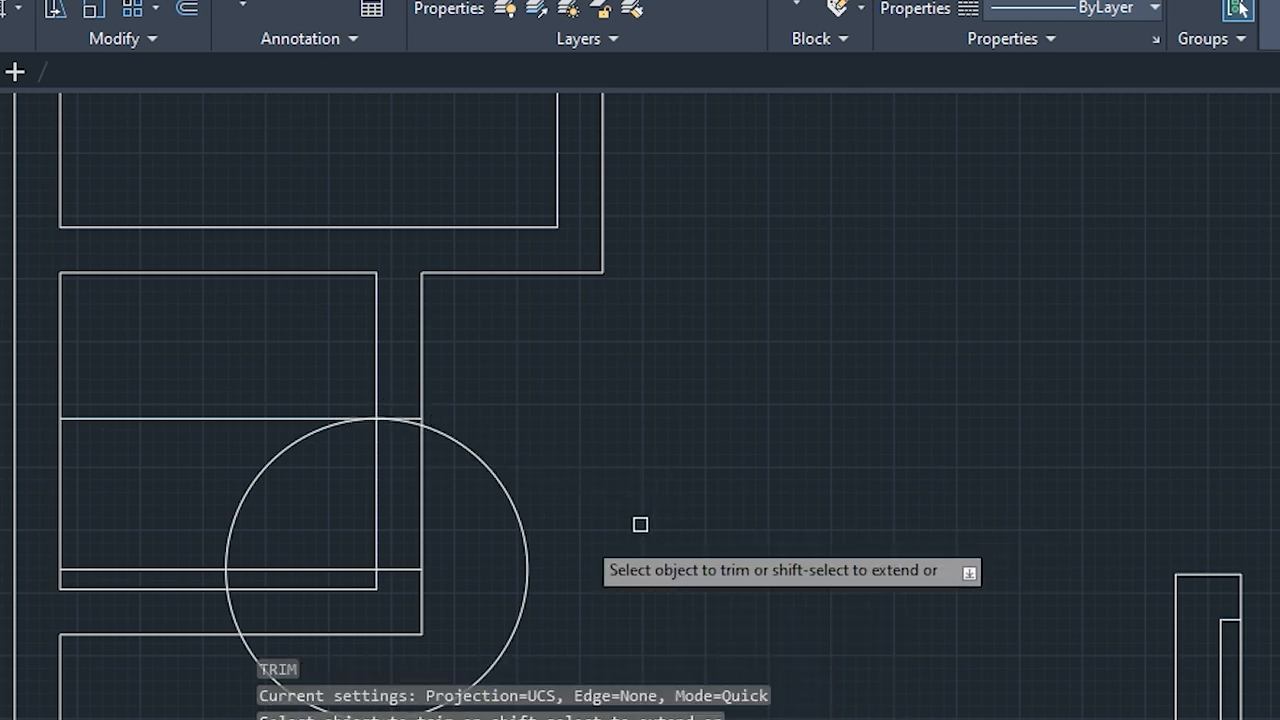
click(186, 569)
click(197, 419)
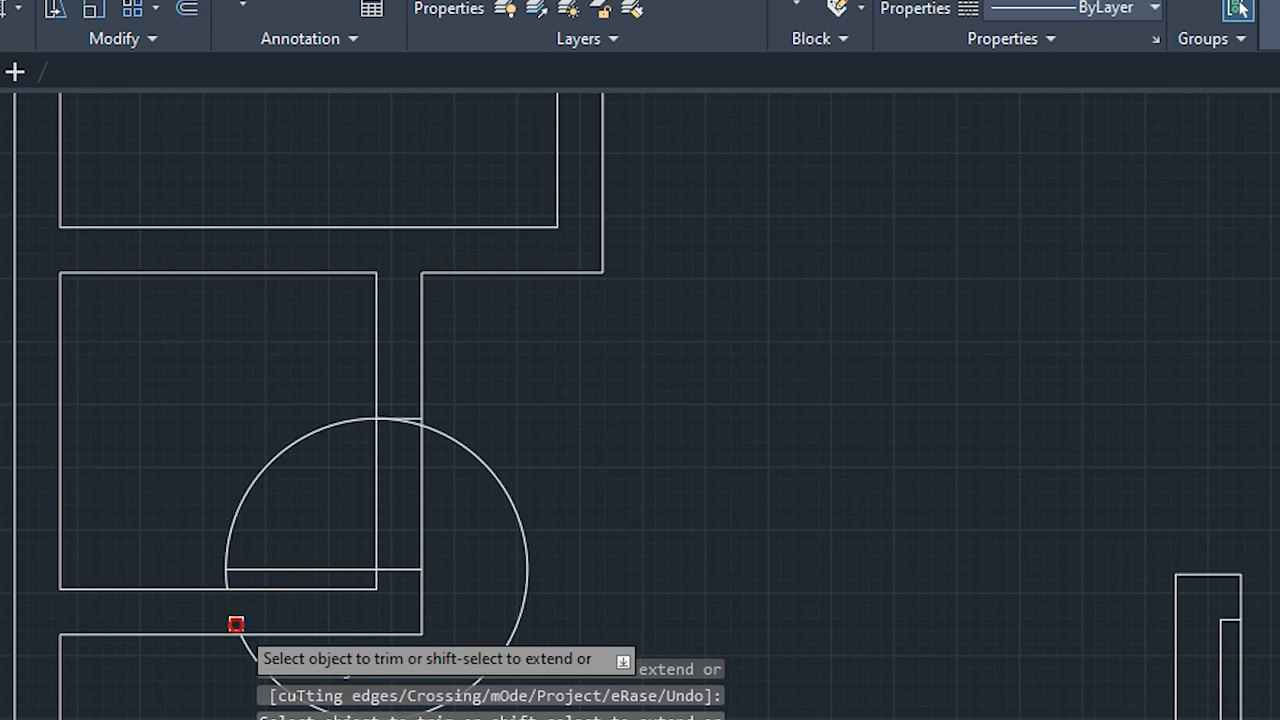
scroll(246, 580, up, 4)
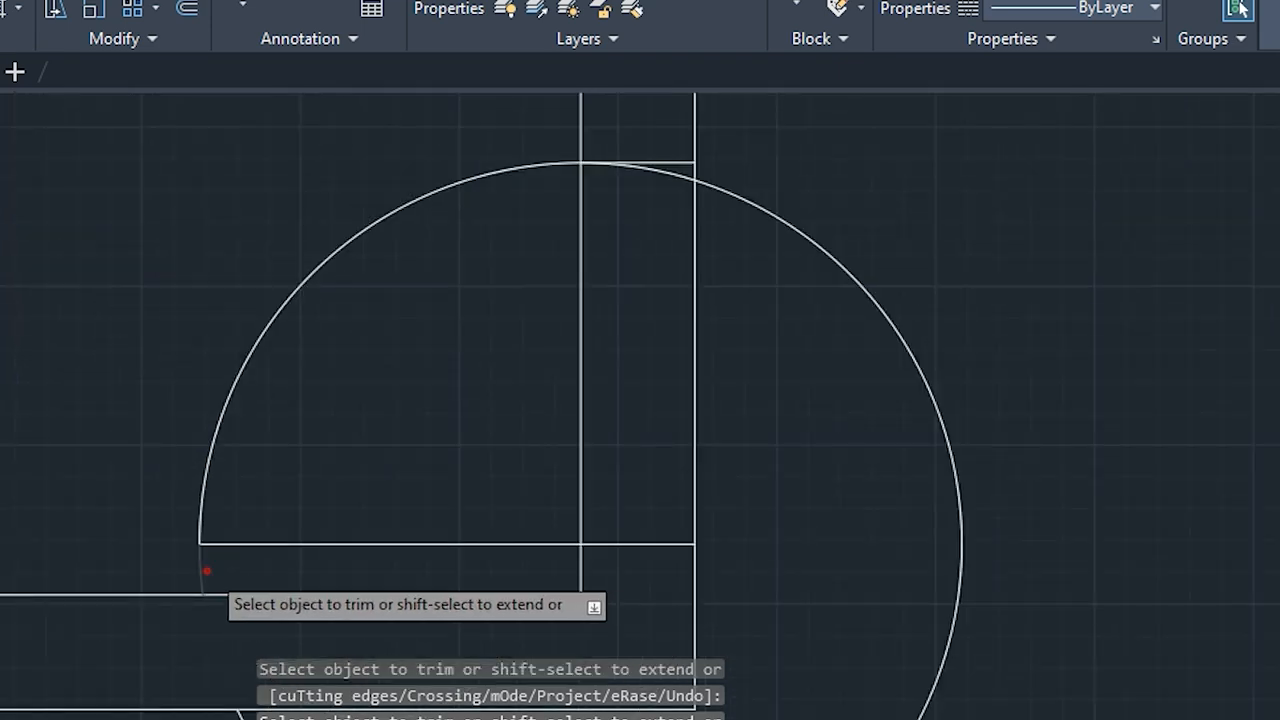
scroll(206, 571, down, 4)
middle_drag(260, 591, 283, 523)
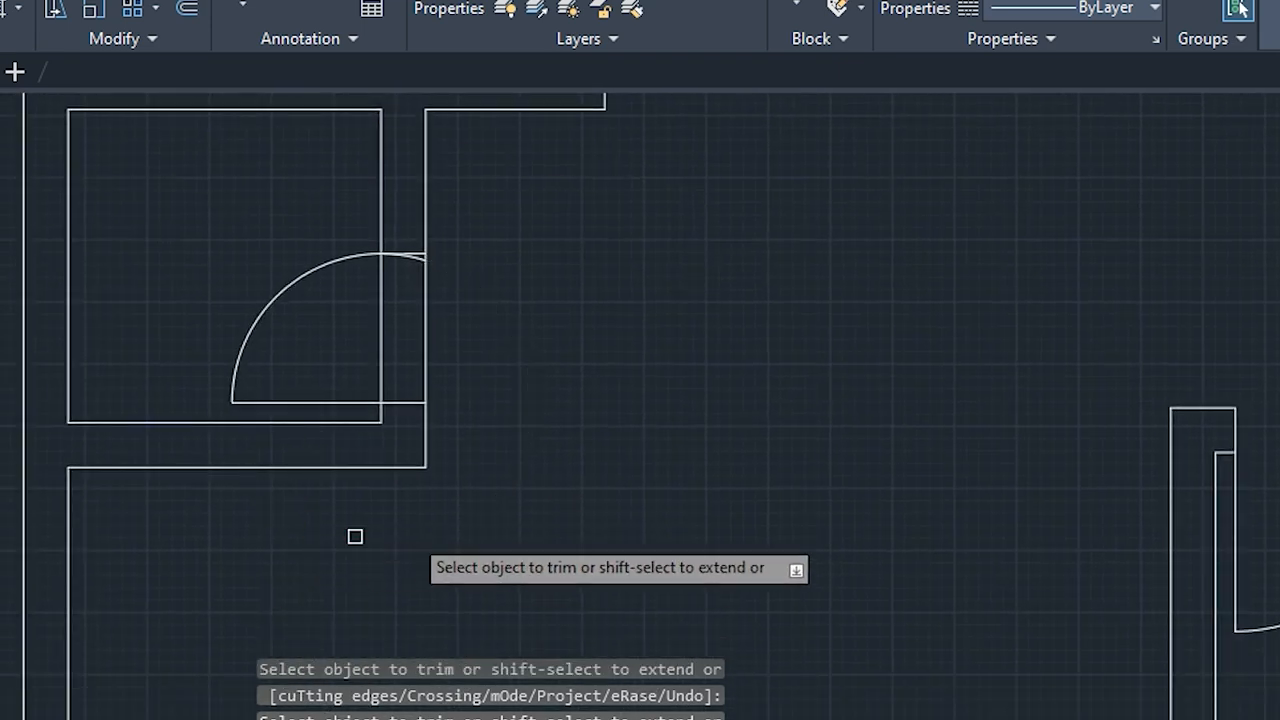
Trim the leftover arc and the right wall's lines across the small square room's door opening
middle_drag(409, 457, 420, 632)
scroll(403, 470, up, 4)
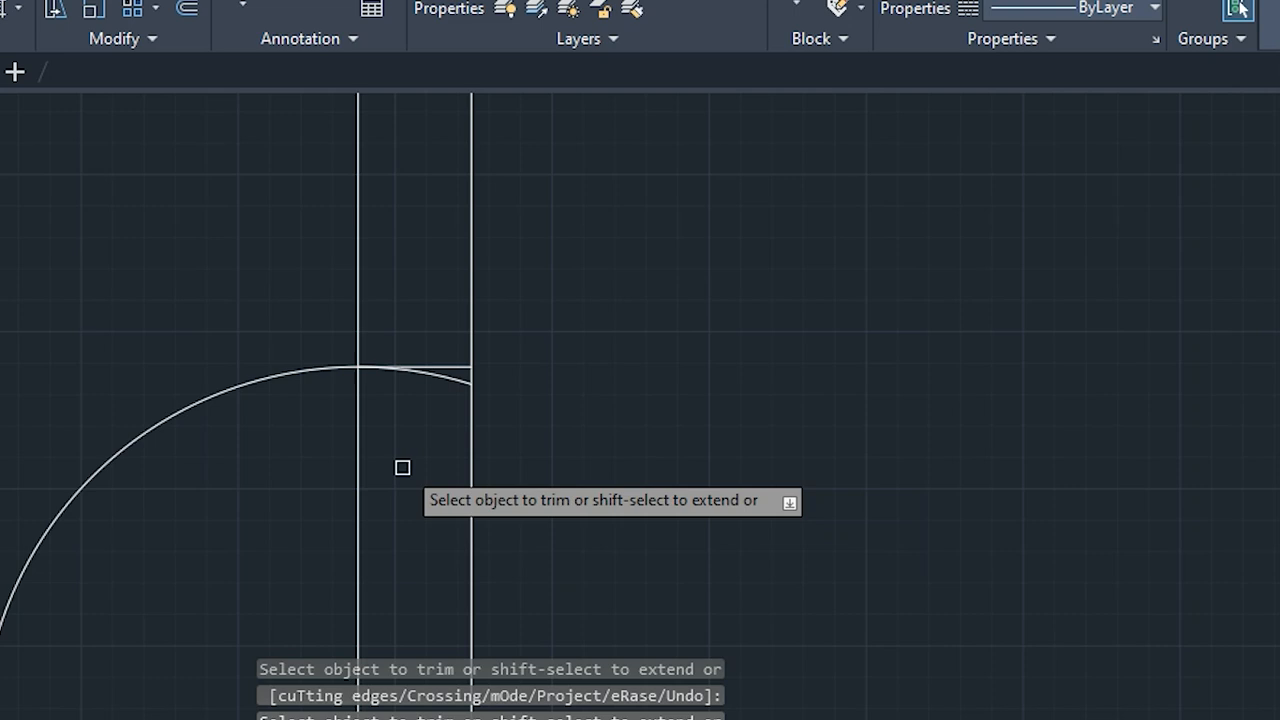
click(470, 398)
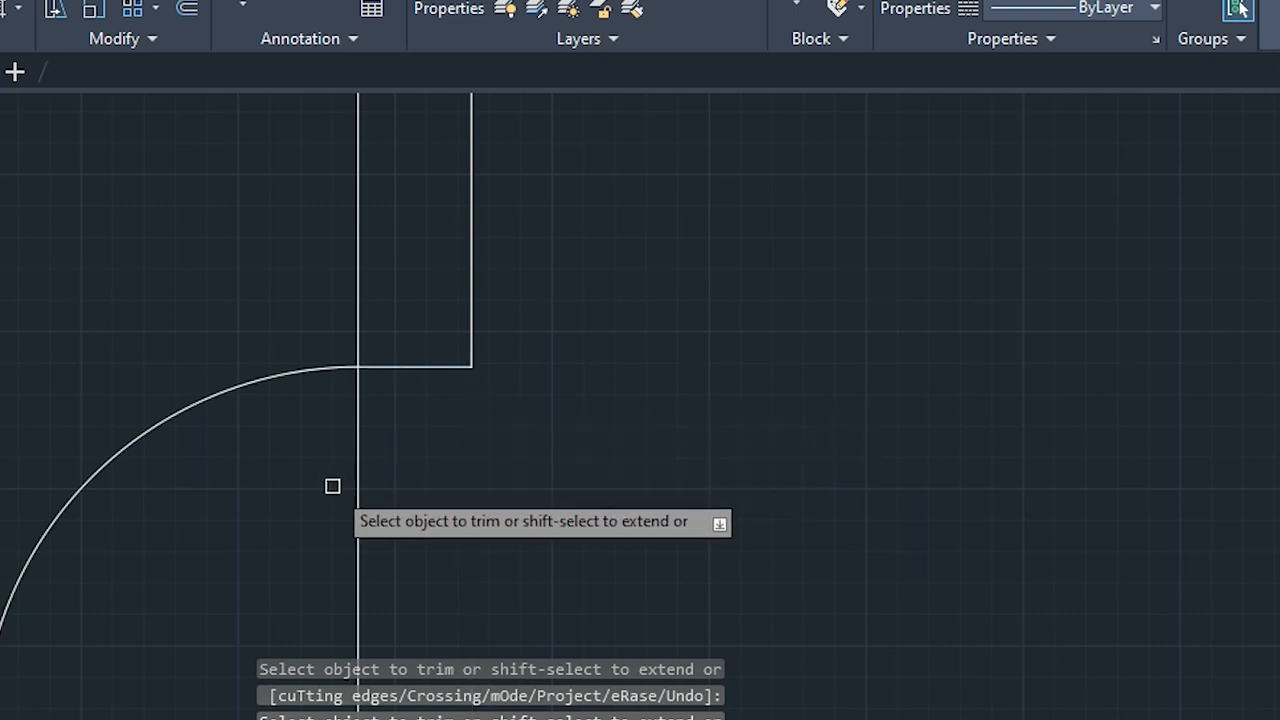
scroll(376, 492, down, 4)
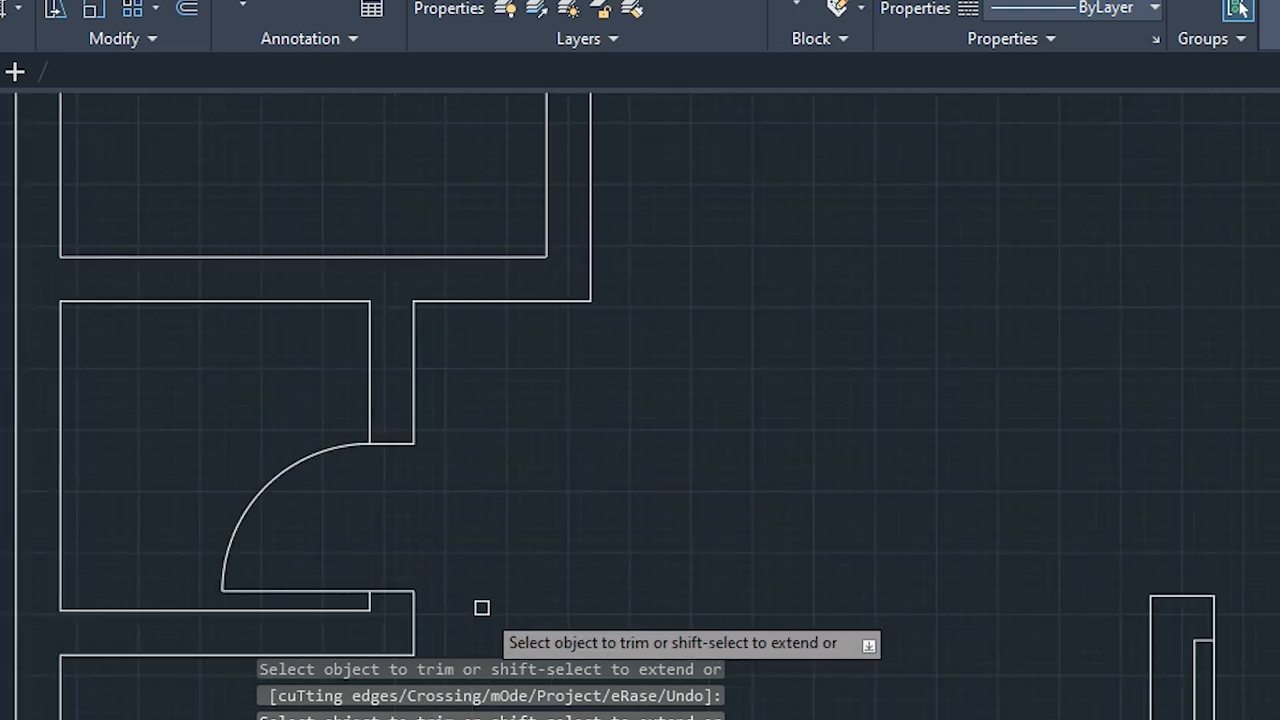
key(Escape)
key(Escape)
key(Escape)
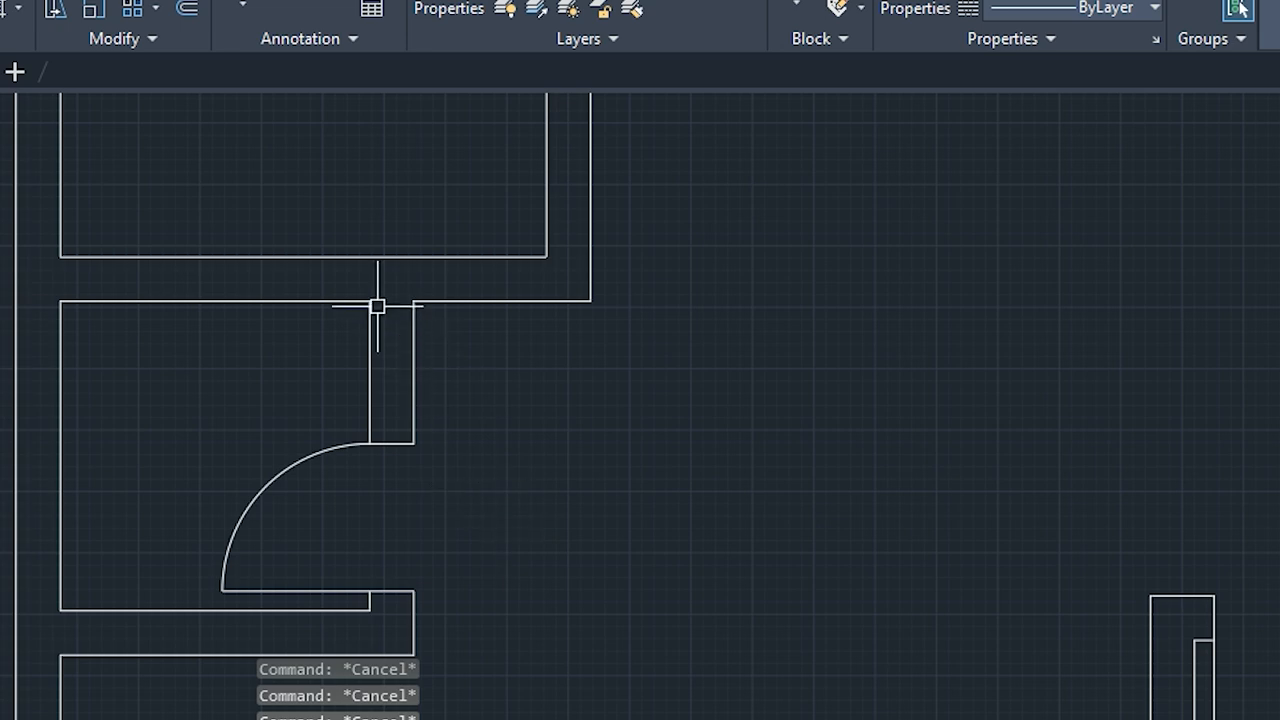
Offset the lower inner wall line of the room above the small square room 4" upward
scroll(377, 303, up, 3)
middle_drag(504, 438, 446, 553)
middle_drag(515, 489, 427, 353)
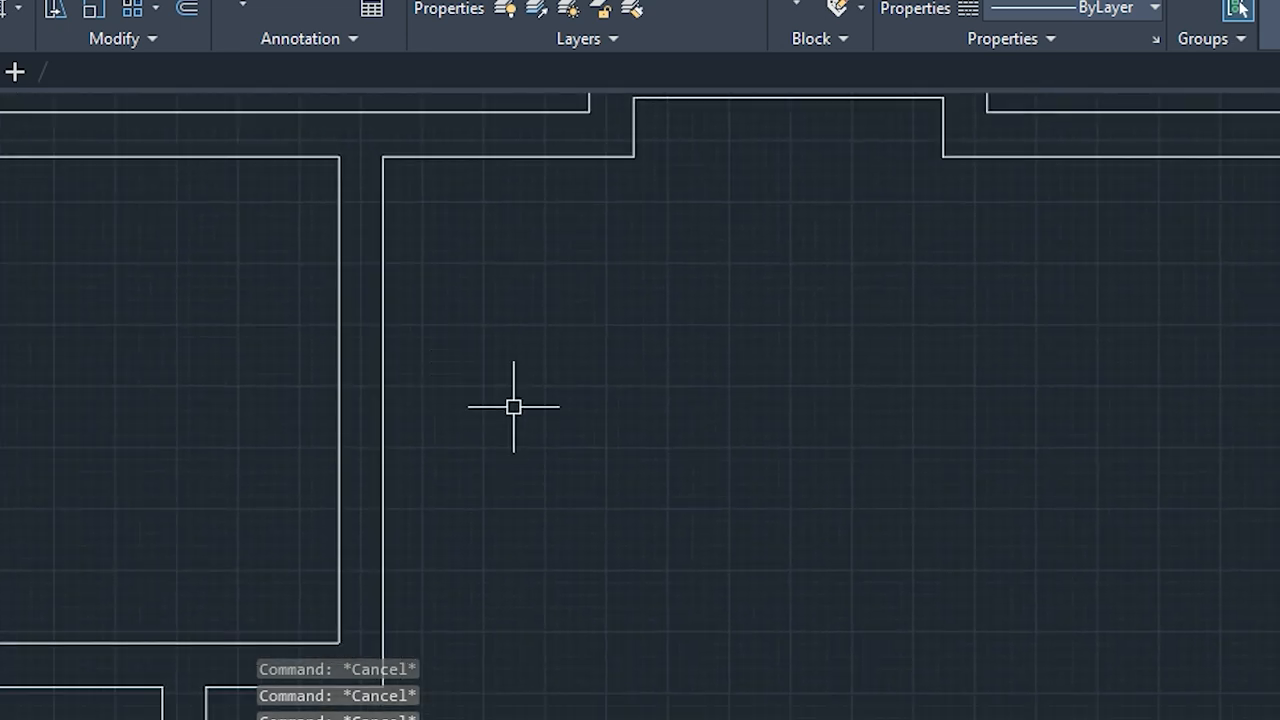
text(f)
key(Return)
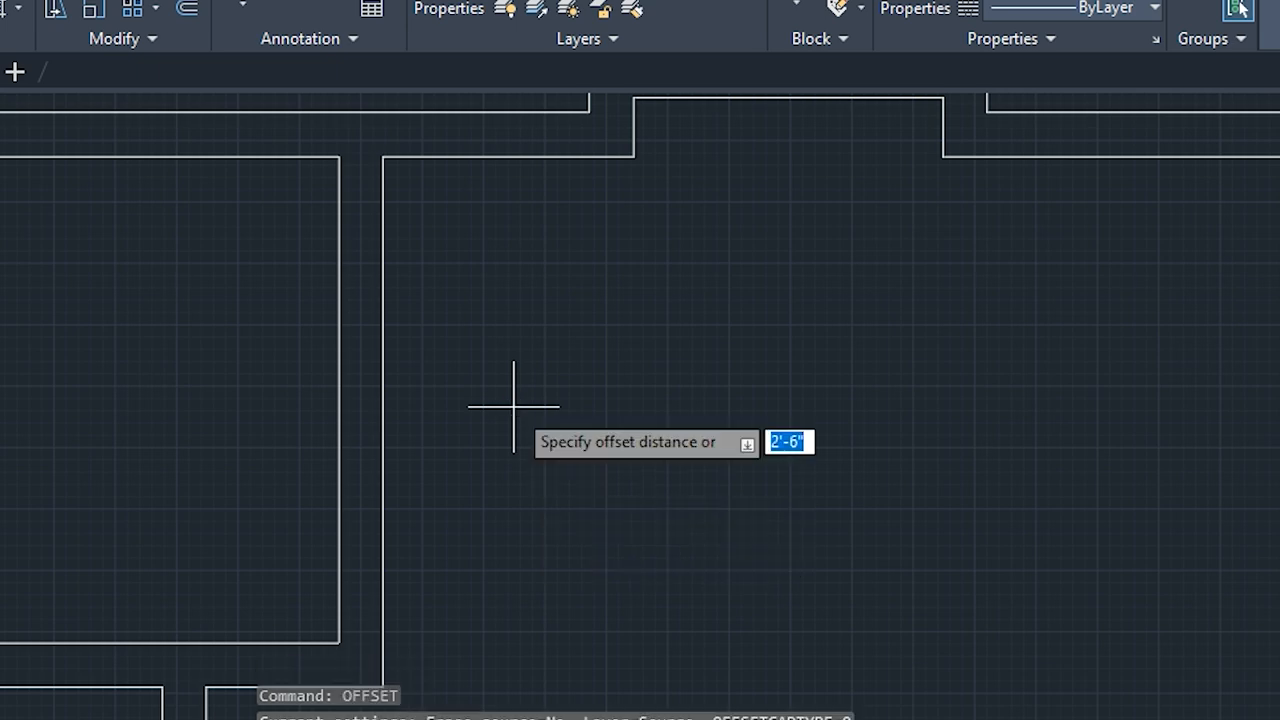
text(4)
key(Return)
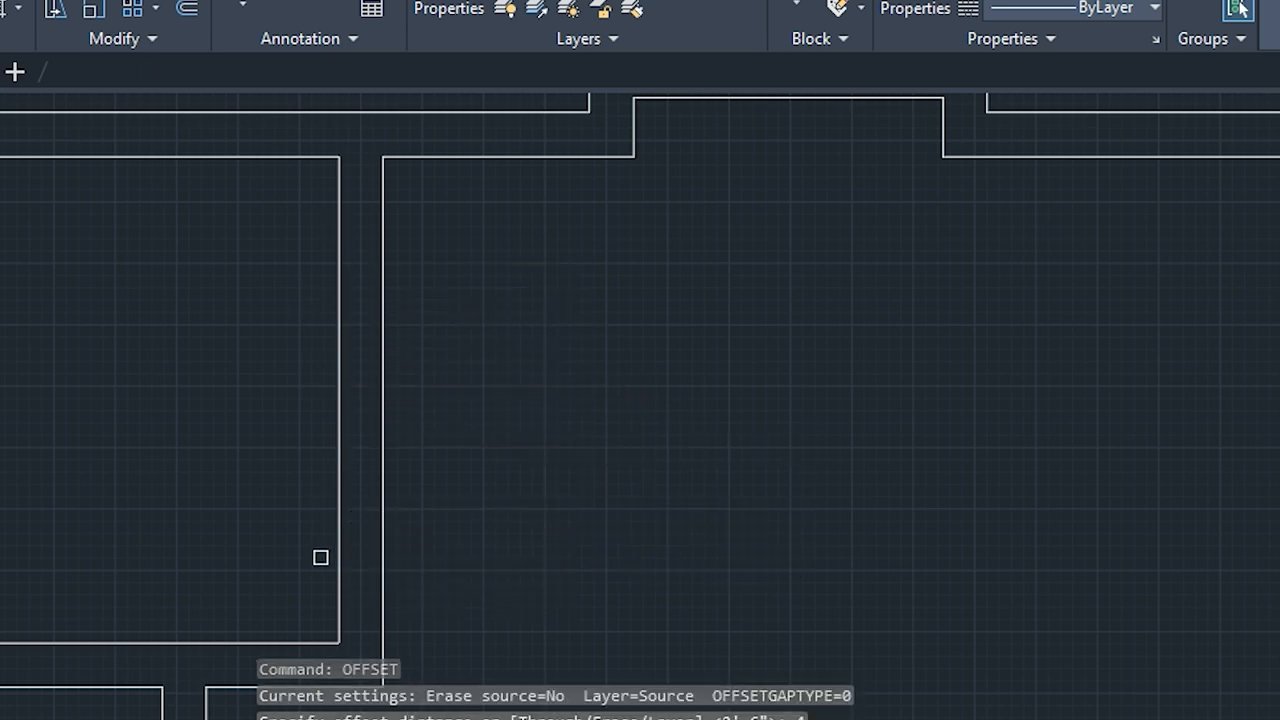
middle_drag(320, 557, 334, 429)
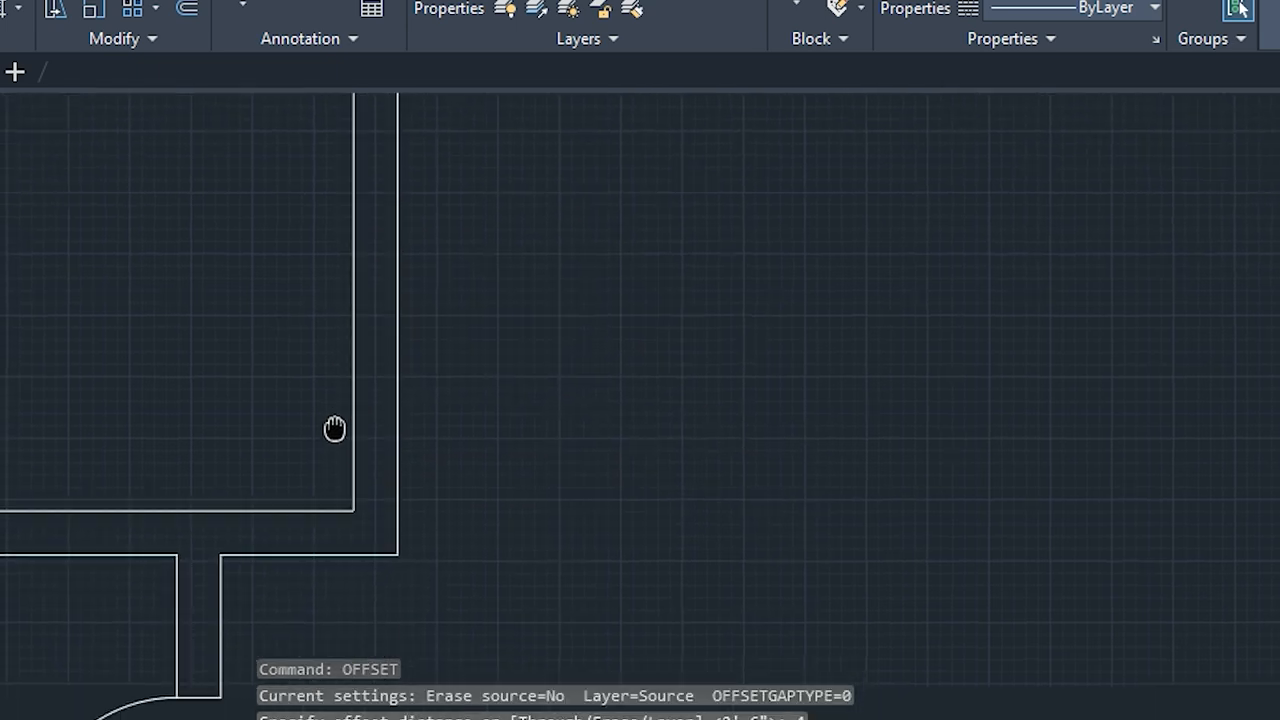
click(324, 509)
click(318, 482)
key(Escape)
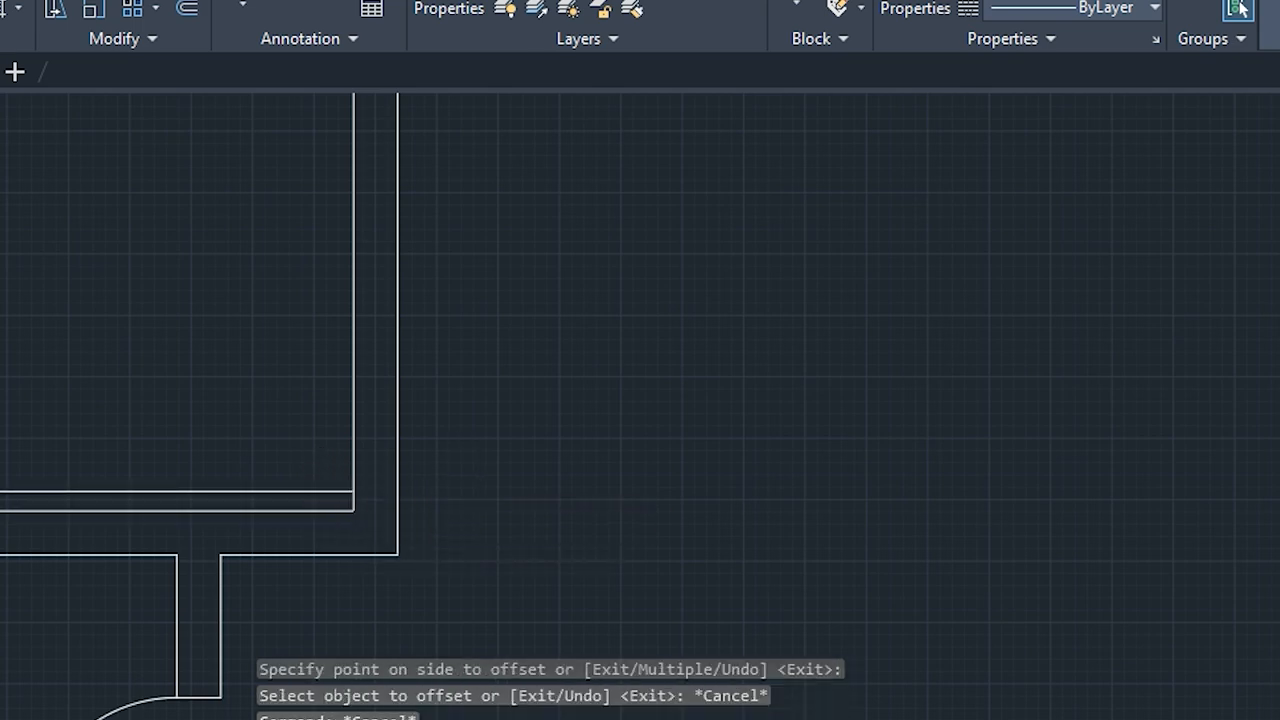
key(Escape)
key(Escape)
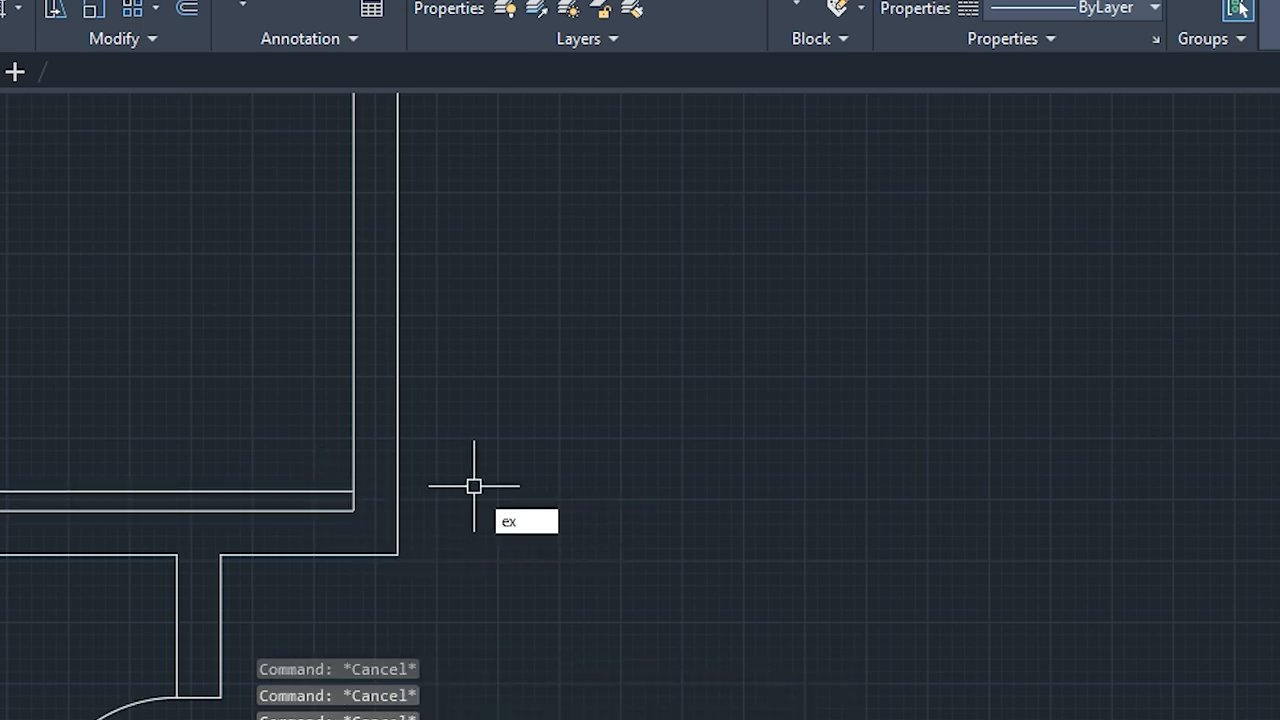
Extend the offset line to the outer line of that room's right wall
key(Return)
click(291, 489)
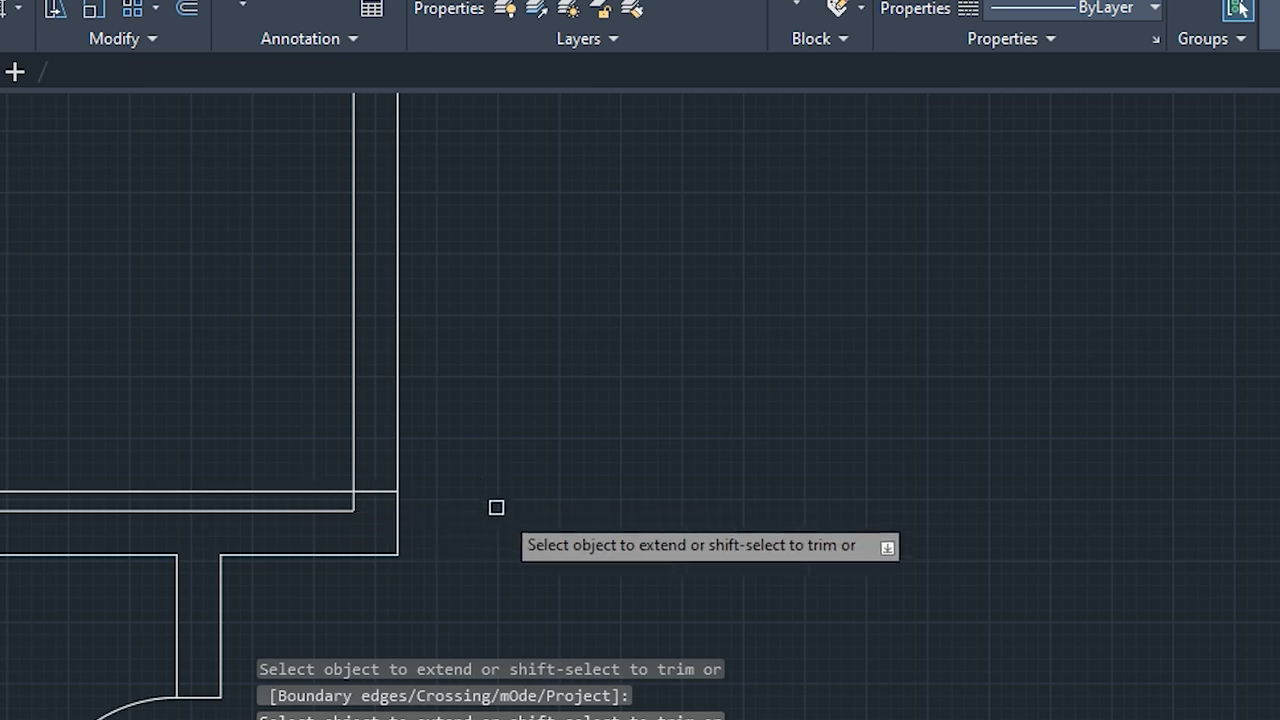
key(Escape)
key(Escape)
key(Escape)
key(Escape)
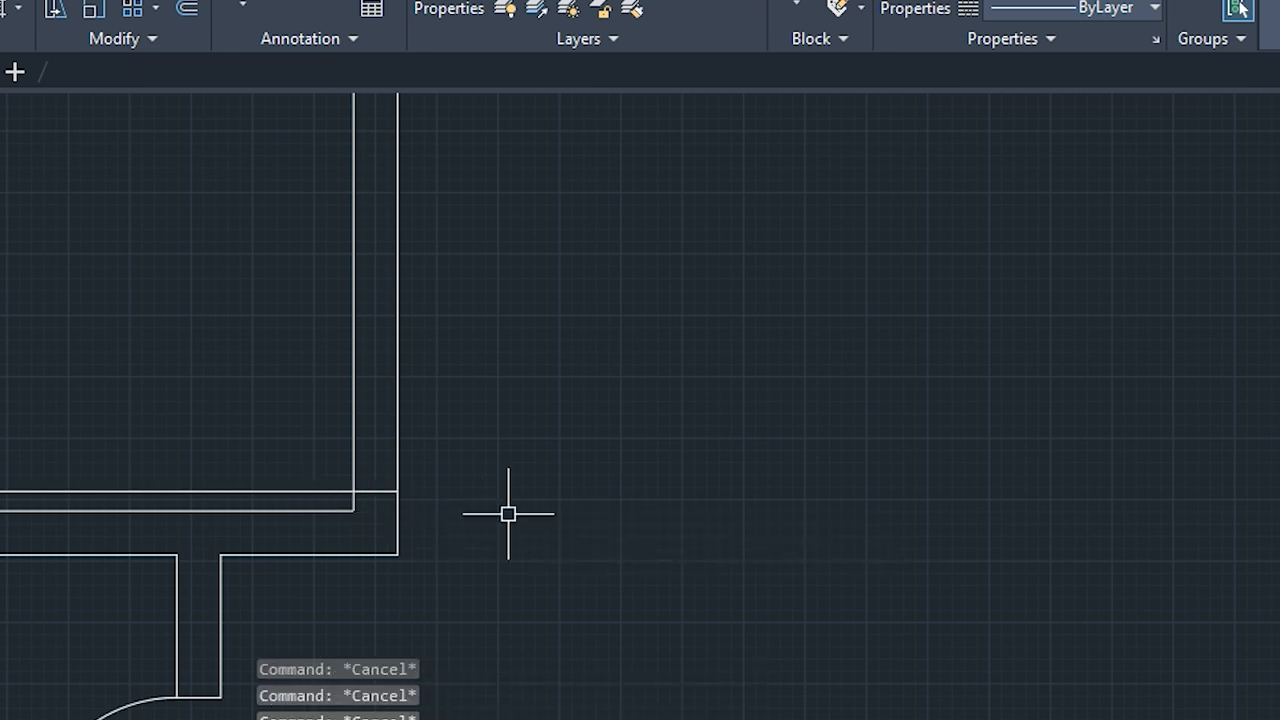
Offset the extended line 3' upward to mark the door opening in the right wall
text(off)
key(Return)
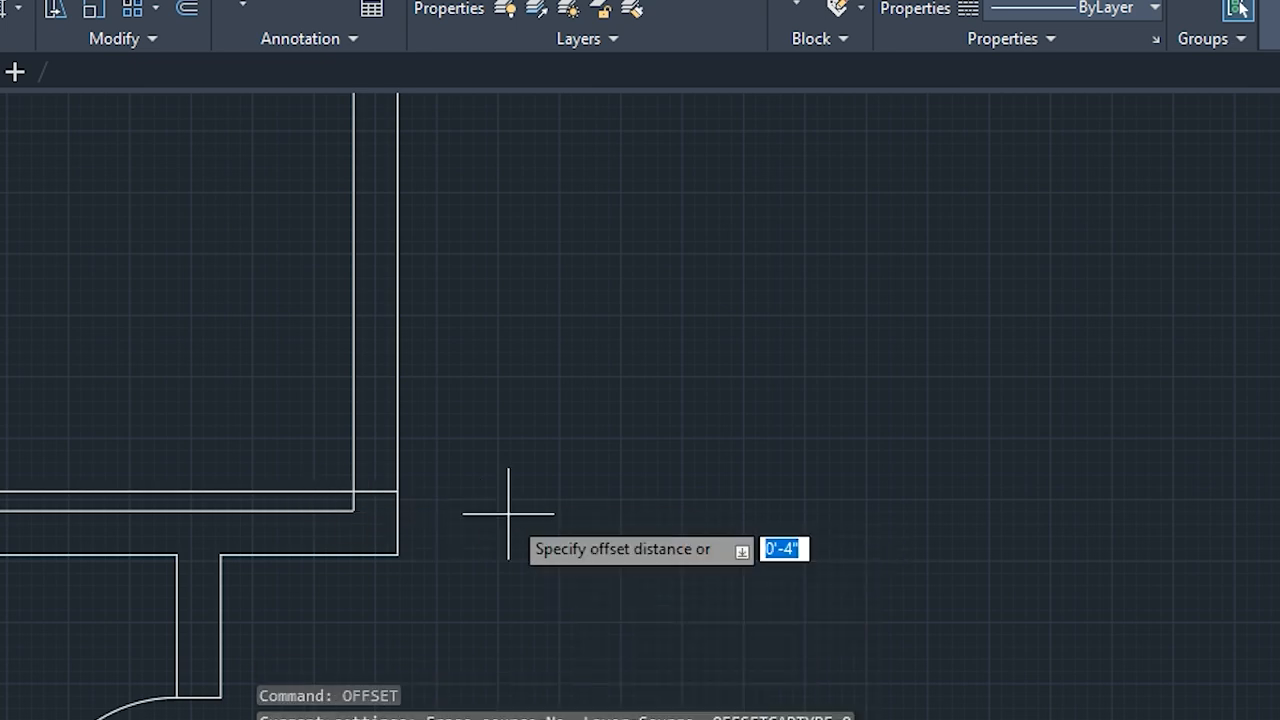
text(3')
key(Return)
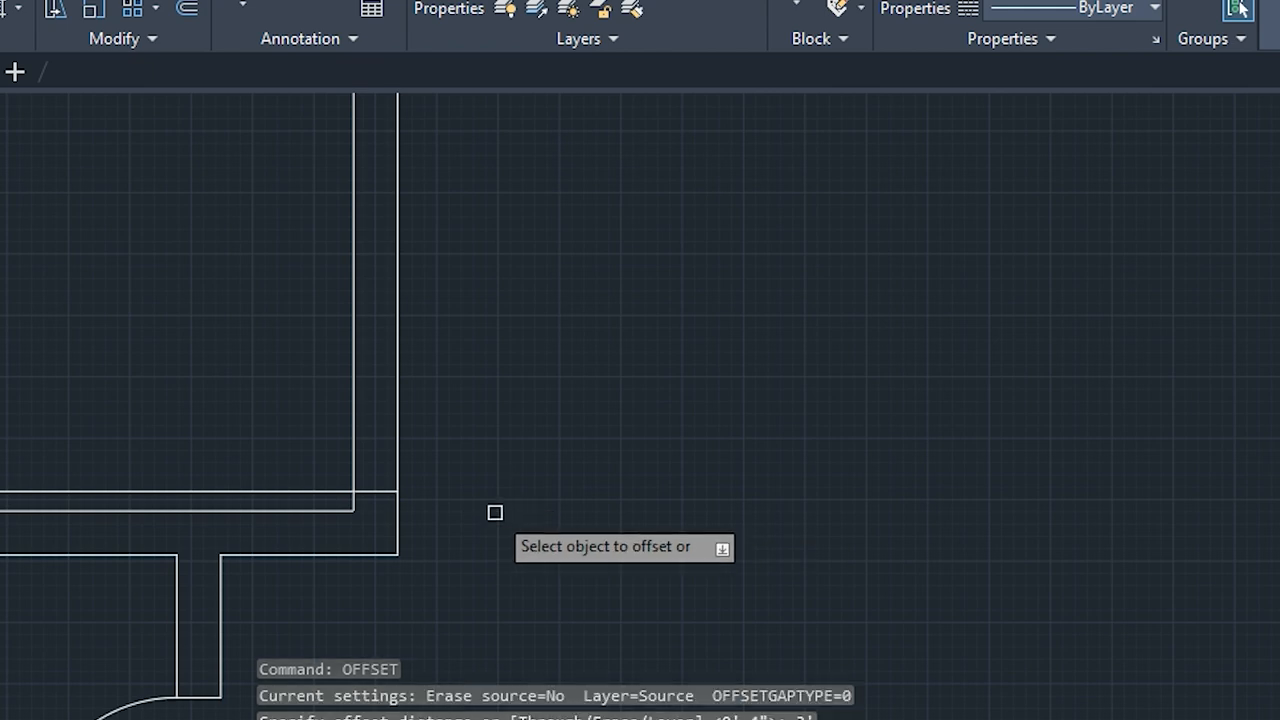
click(369, 491)
click(388, 448)
key(Escape)
key(Escape)
key(Escape)
key(Escape)
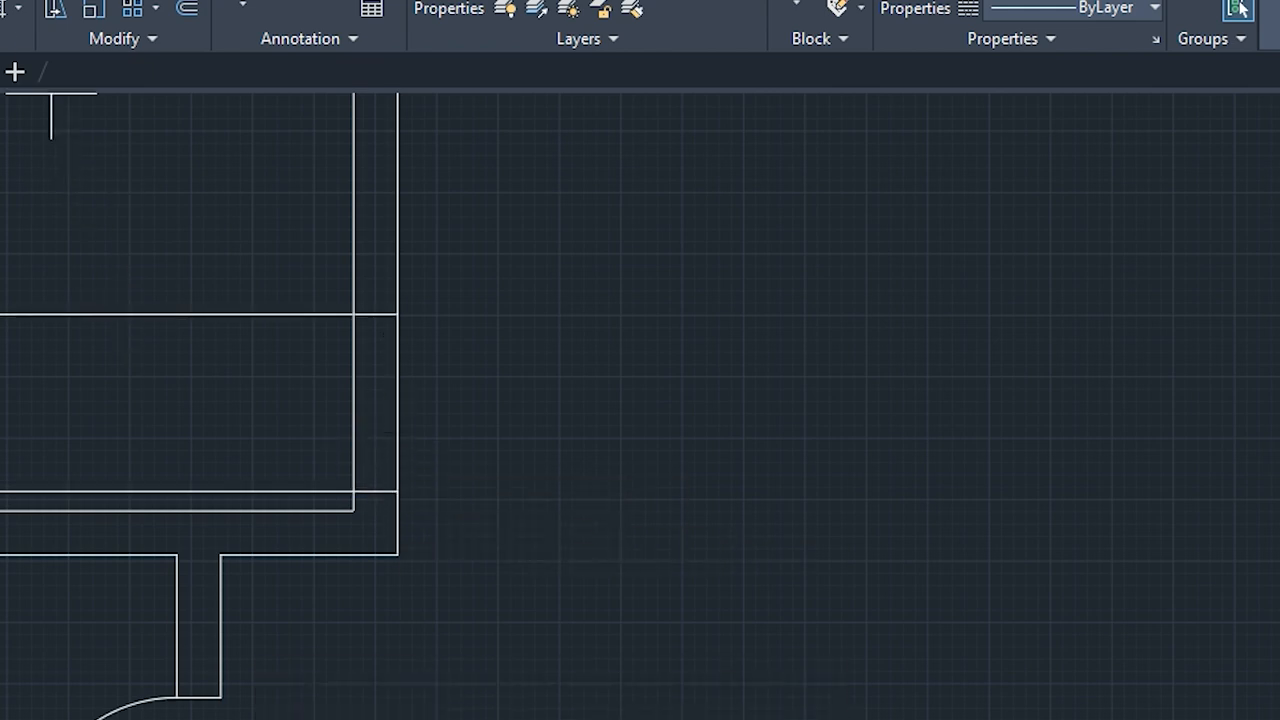
Draw a 3' radius circle centred where the lower door line meets the right wall's inner line
text(c)
key(Return)
click(354, 490)
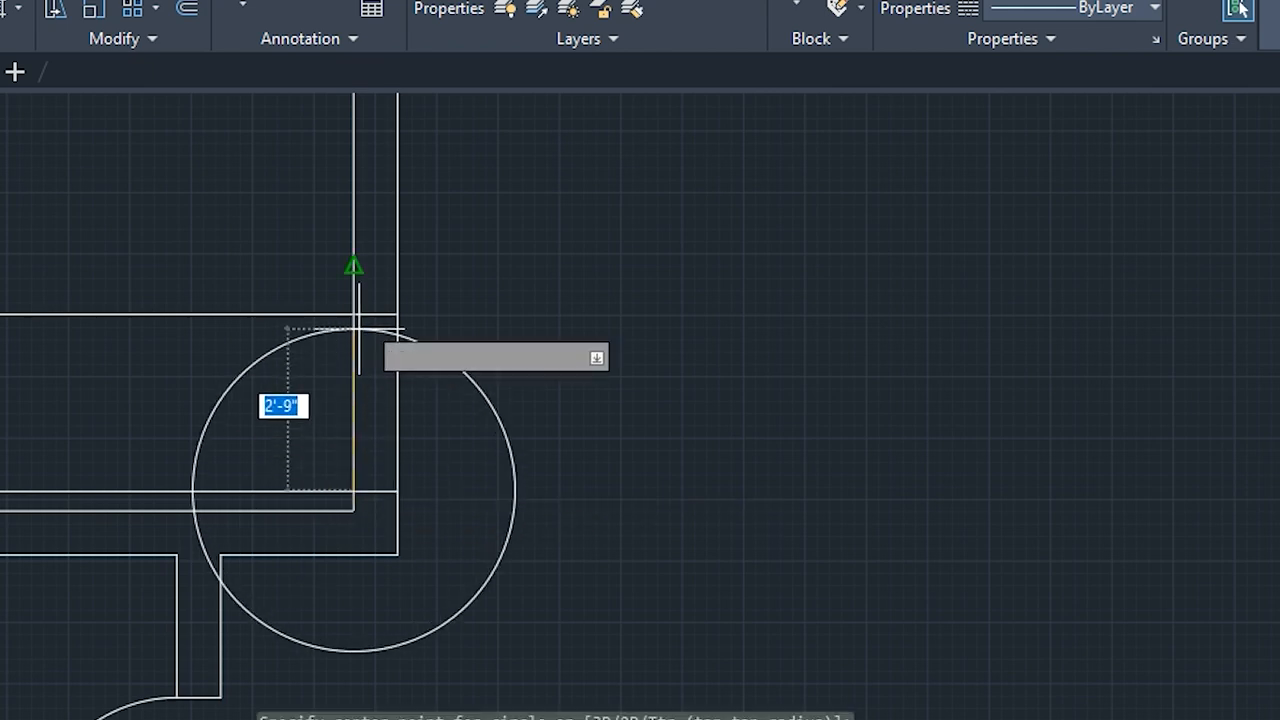
click(354, 314)
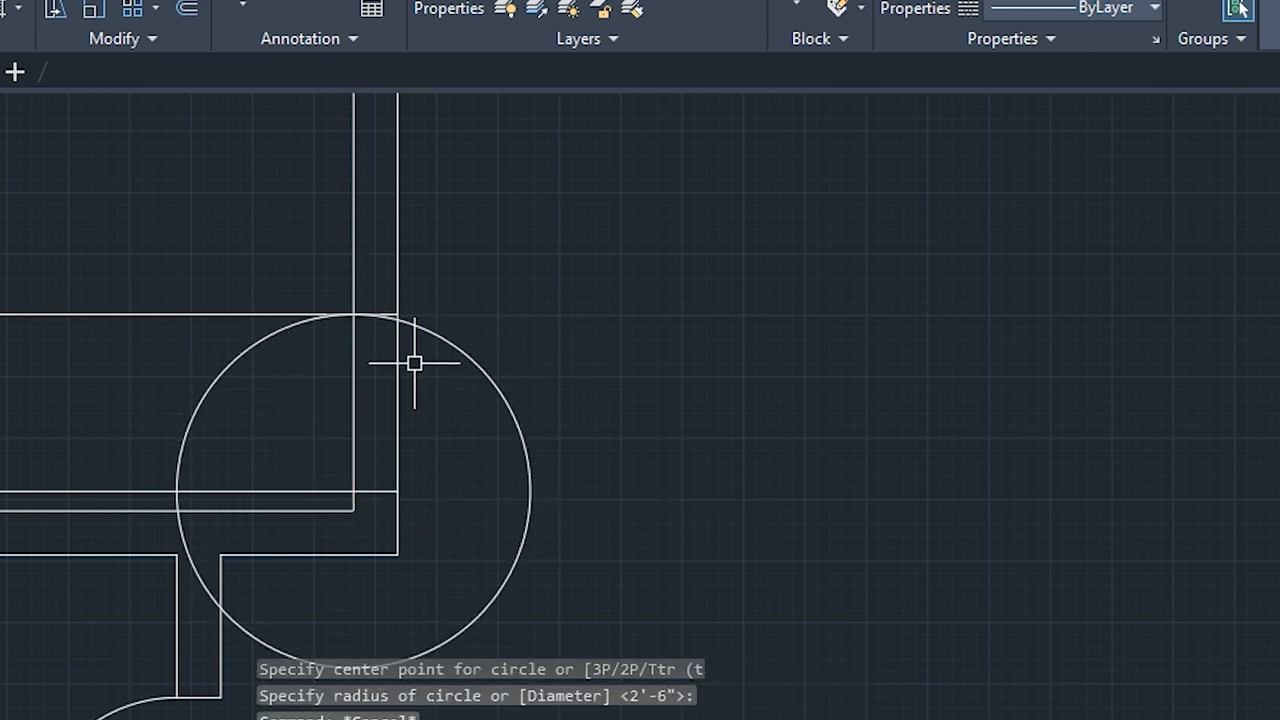
key(Escape)
key(Escape)
key(Escape)
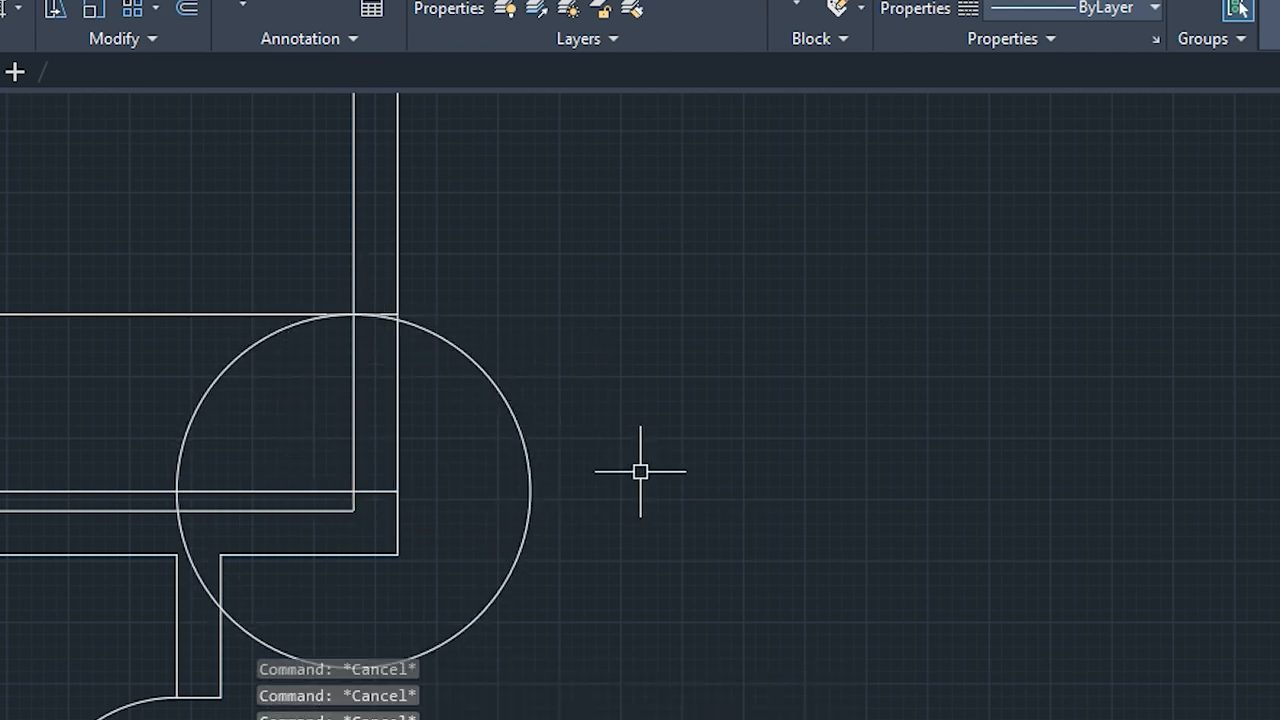
Trim the 3' door's guide lines inside the room and the circle's portions below and outside the walls
key(Return)
scroll(300, 310, up, 2)
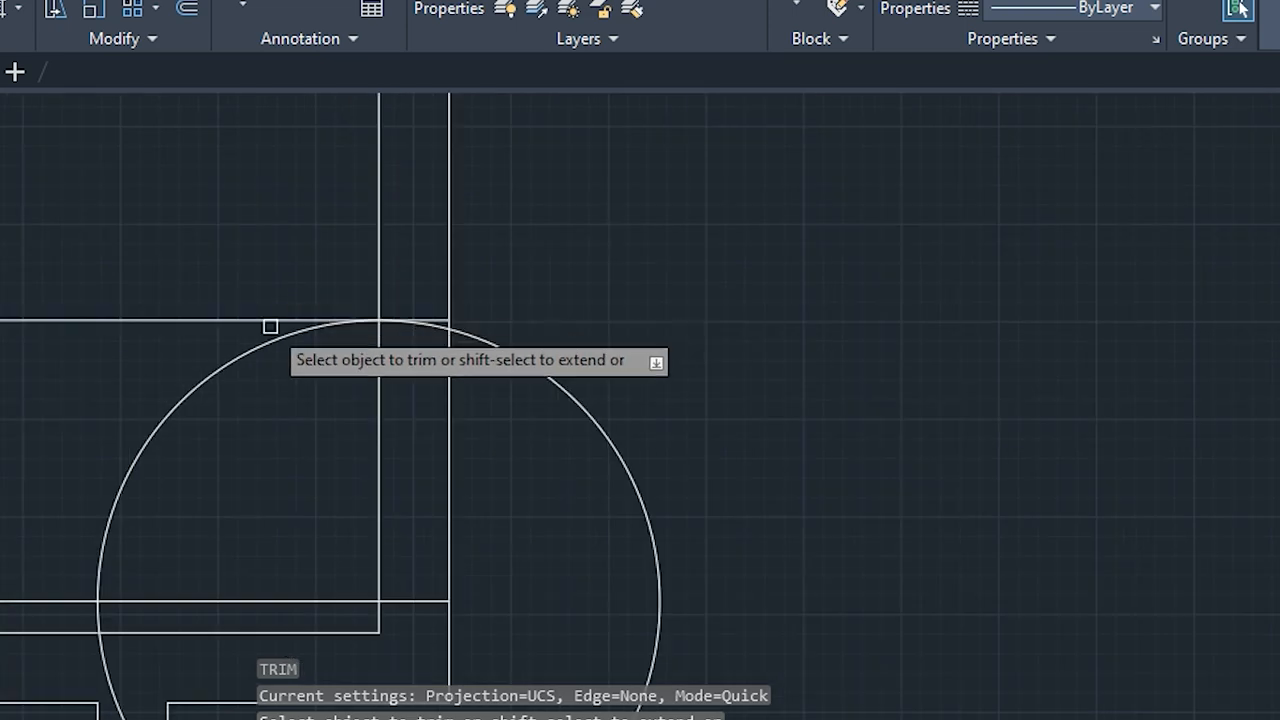
click(250, 319)
click(48, 599)
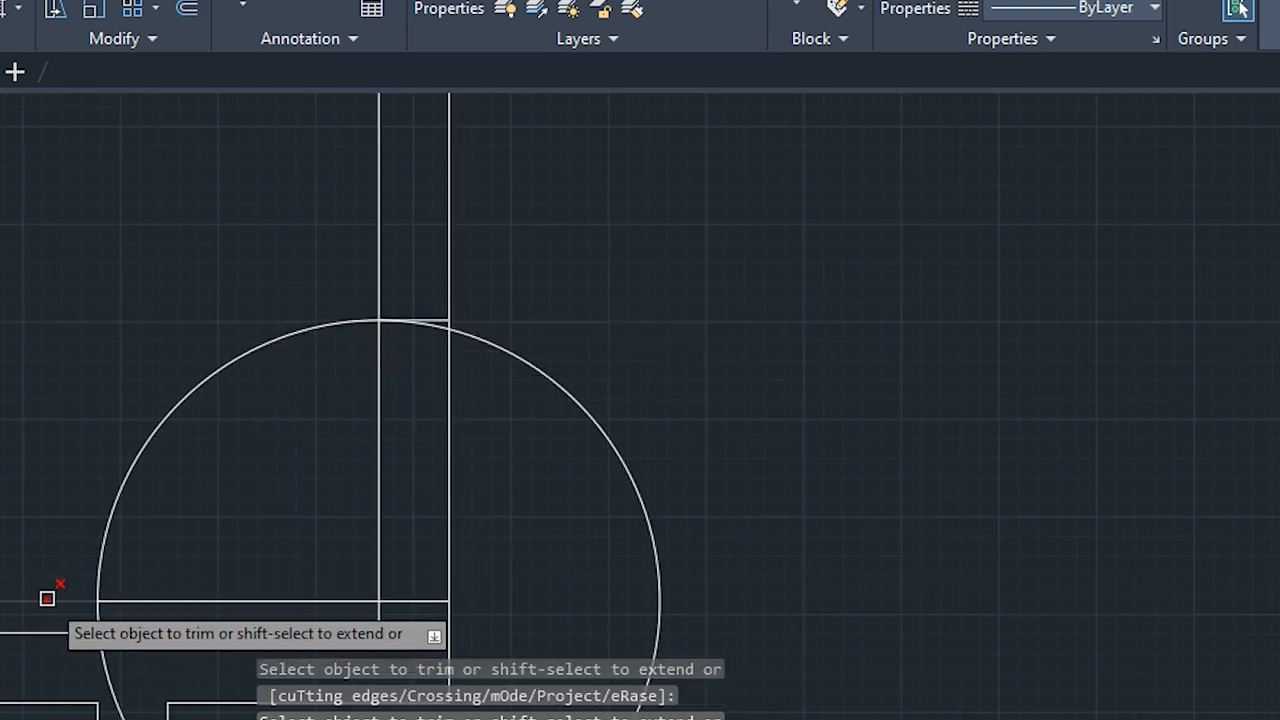
middle_drag(126, 640, 191, 448)
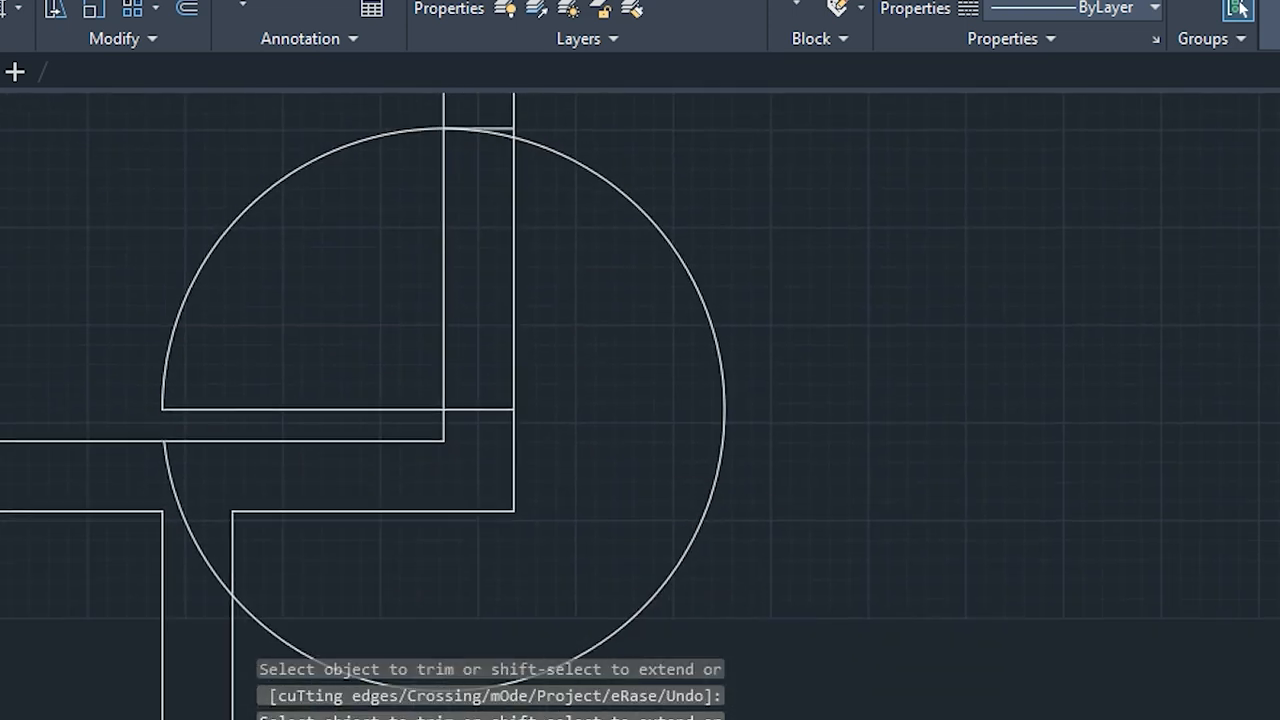
click(206, 554)
click(282, 632)
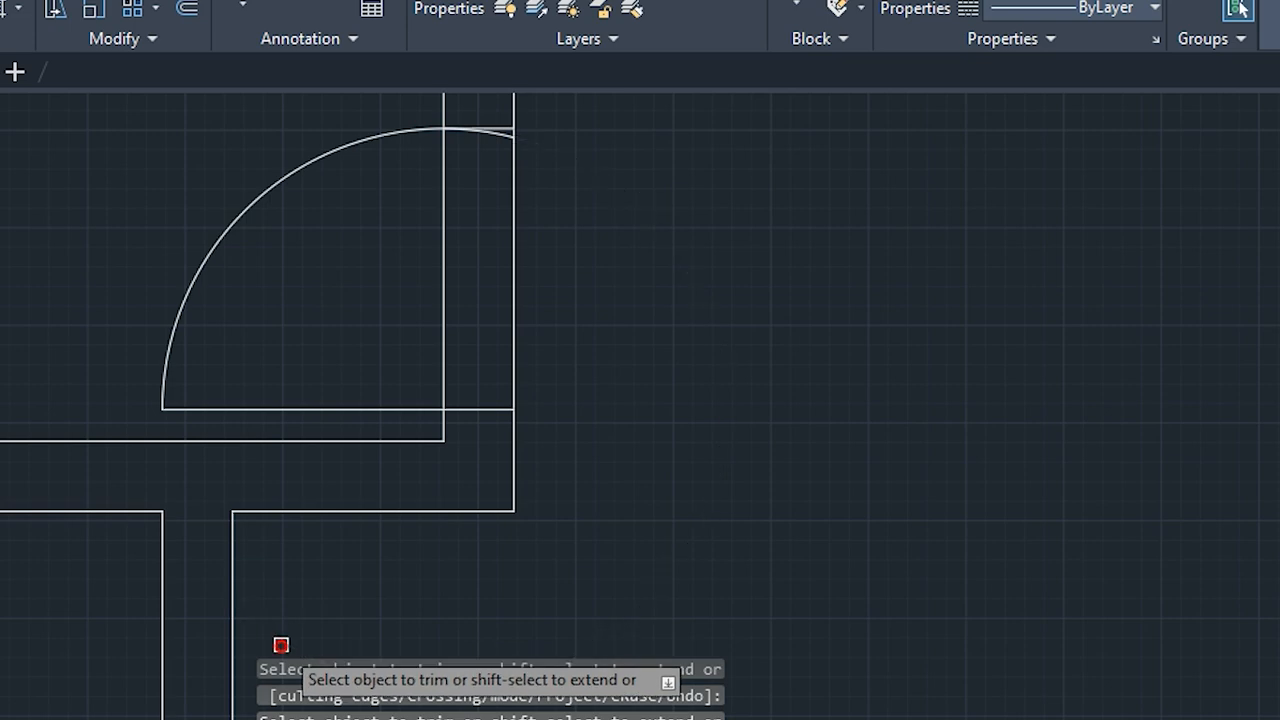
Trim the arc remnant inside the right wall and both wall lines across the 3' door opening
middle_drag(494, 356, 494, 551)
scroll(483, 356, up, 4)
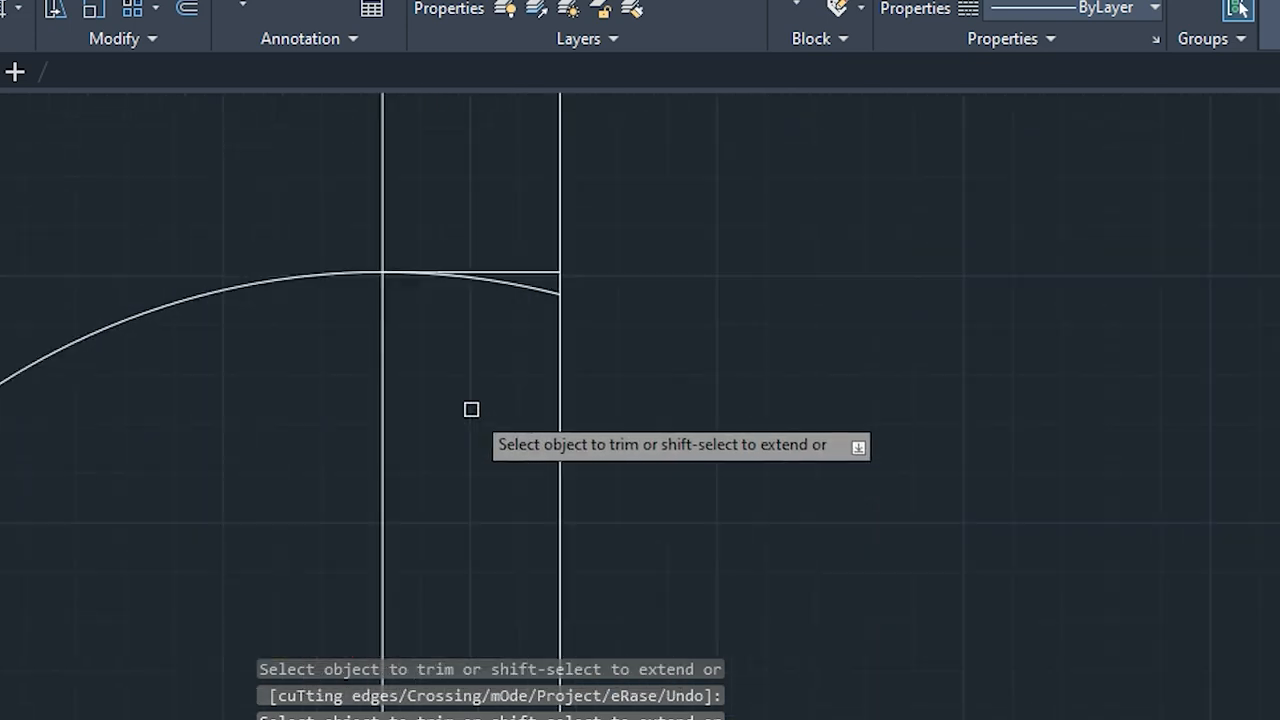
click(527, 288)
click(556, 340)
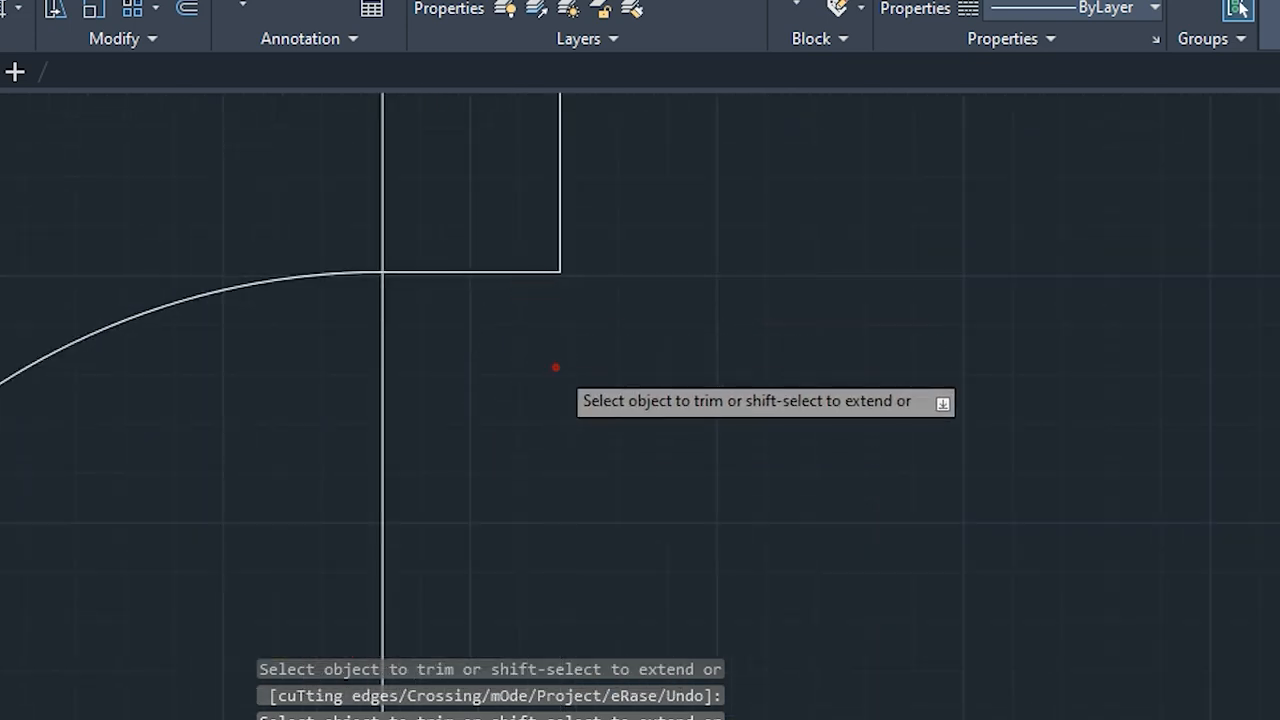
click(384, 478)
scroll(390, 481, down, 6)
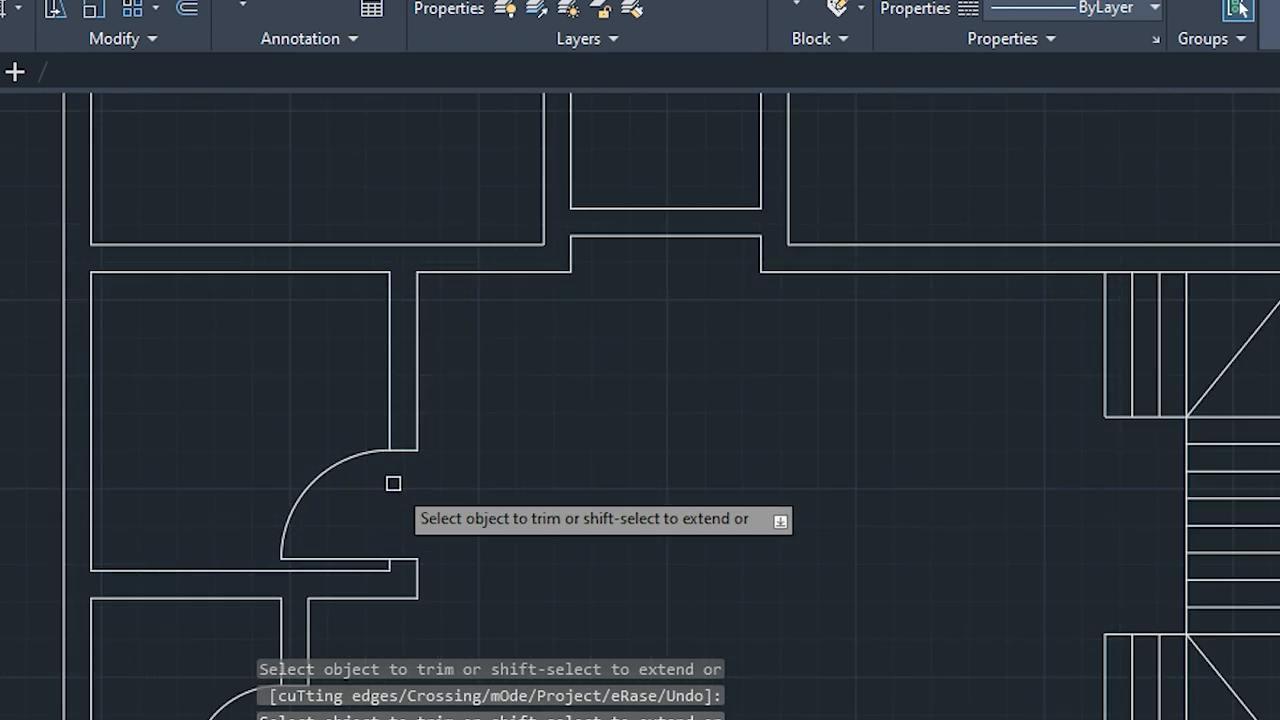
key(Escape)
key(Escape)
key(Escape)
Offset the right inner wall line of the large upper-left room 4" into the room
middle_drag(457, 349, 389, 515)
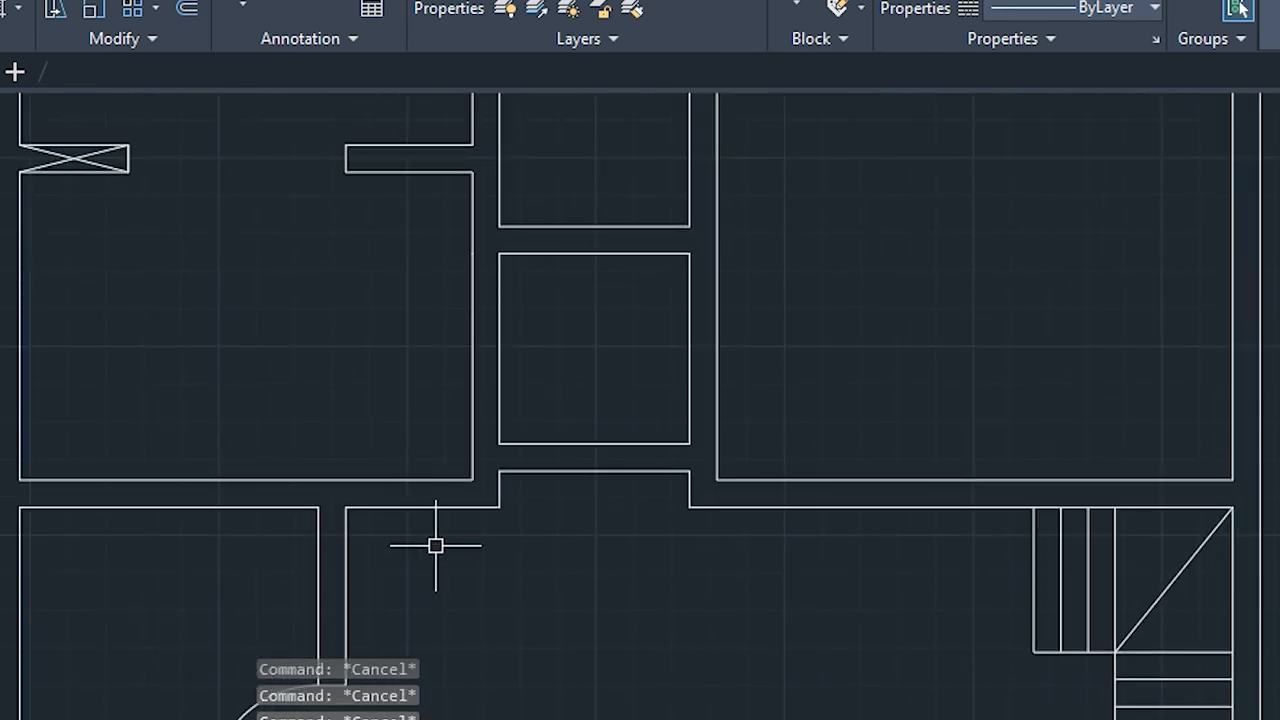
text(offset)
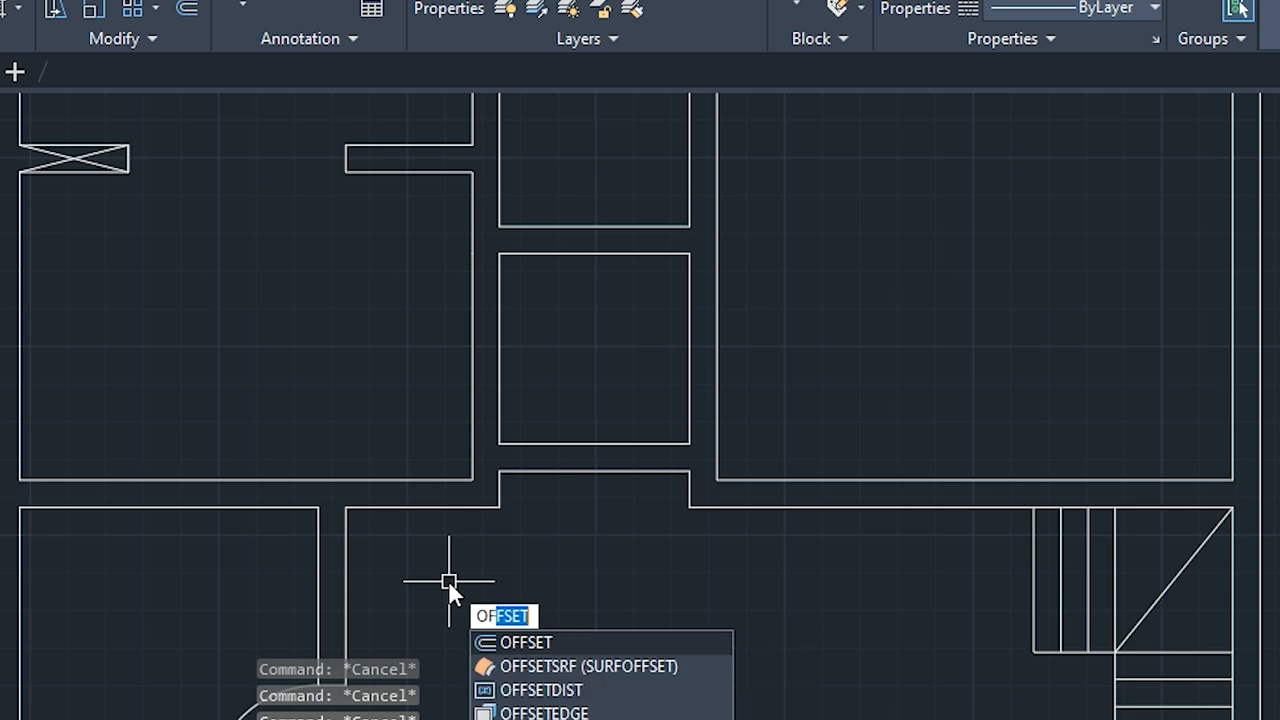
key(Return)
text(4)
key(Return)
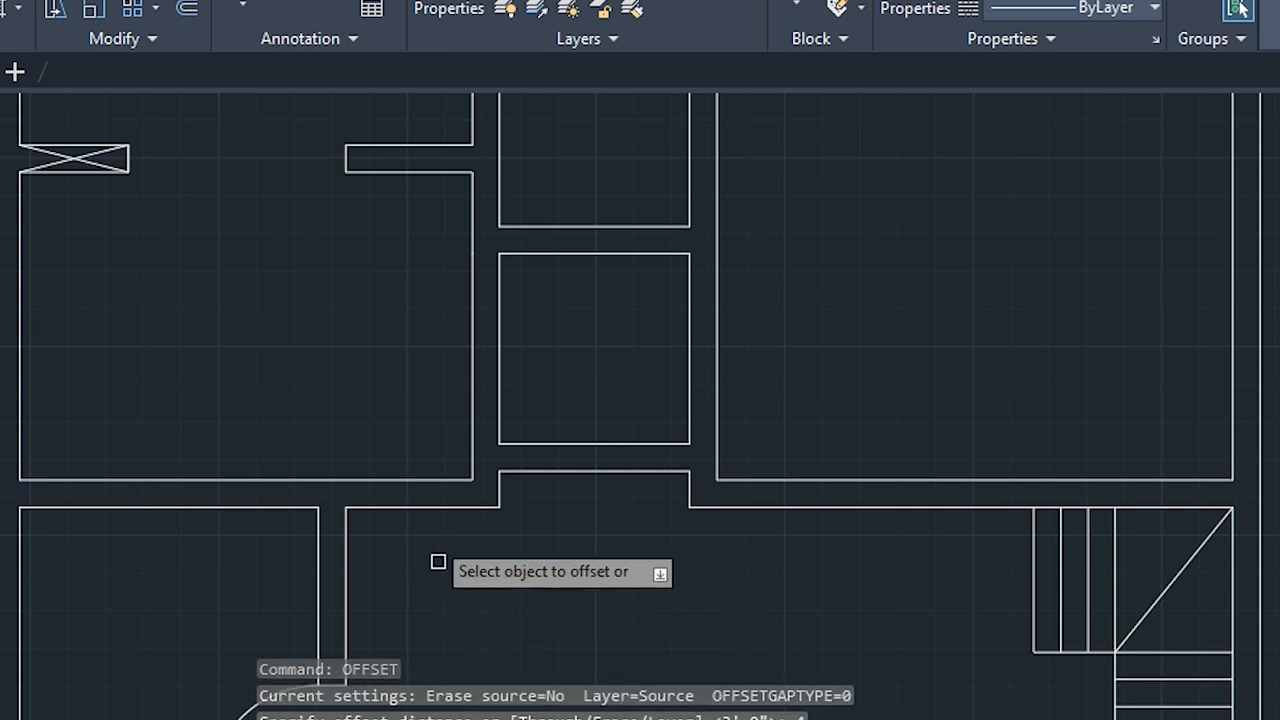
scroll(442, 501, up, 3)
click(489, 430)
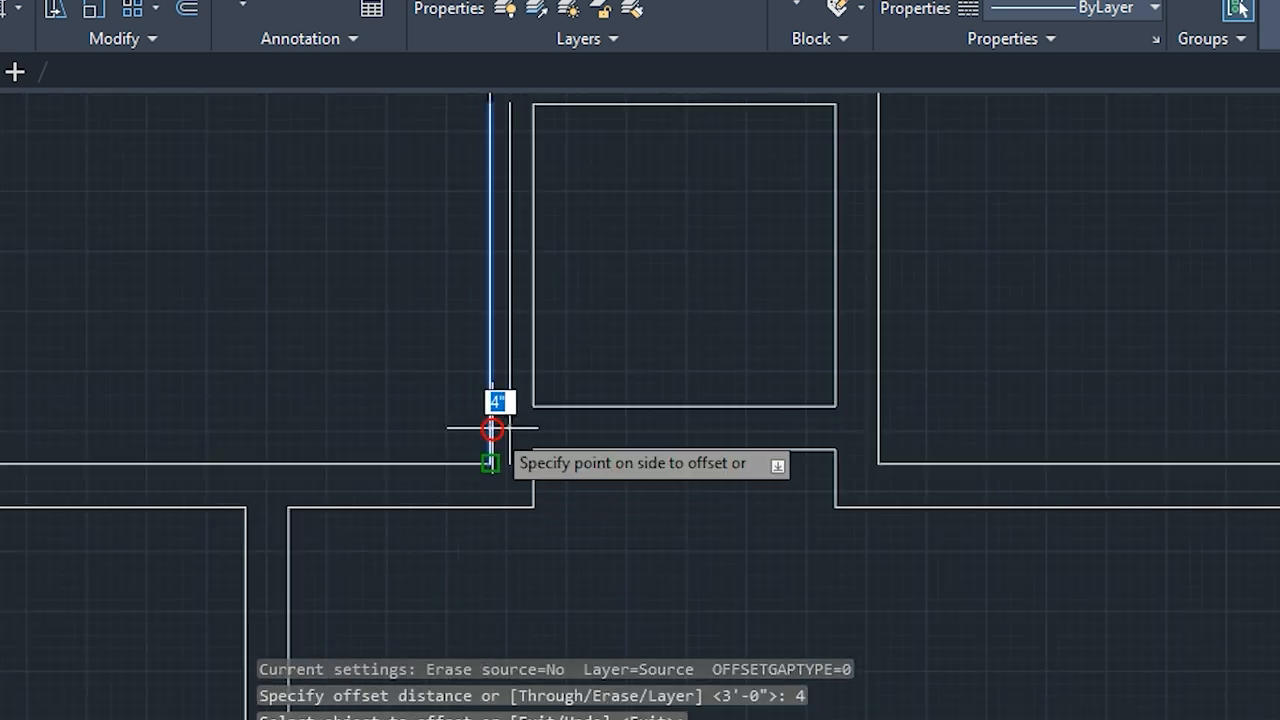
click(466, 432)
key(Escape)
key(Escape)
key(Escape)
key(Escape)
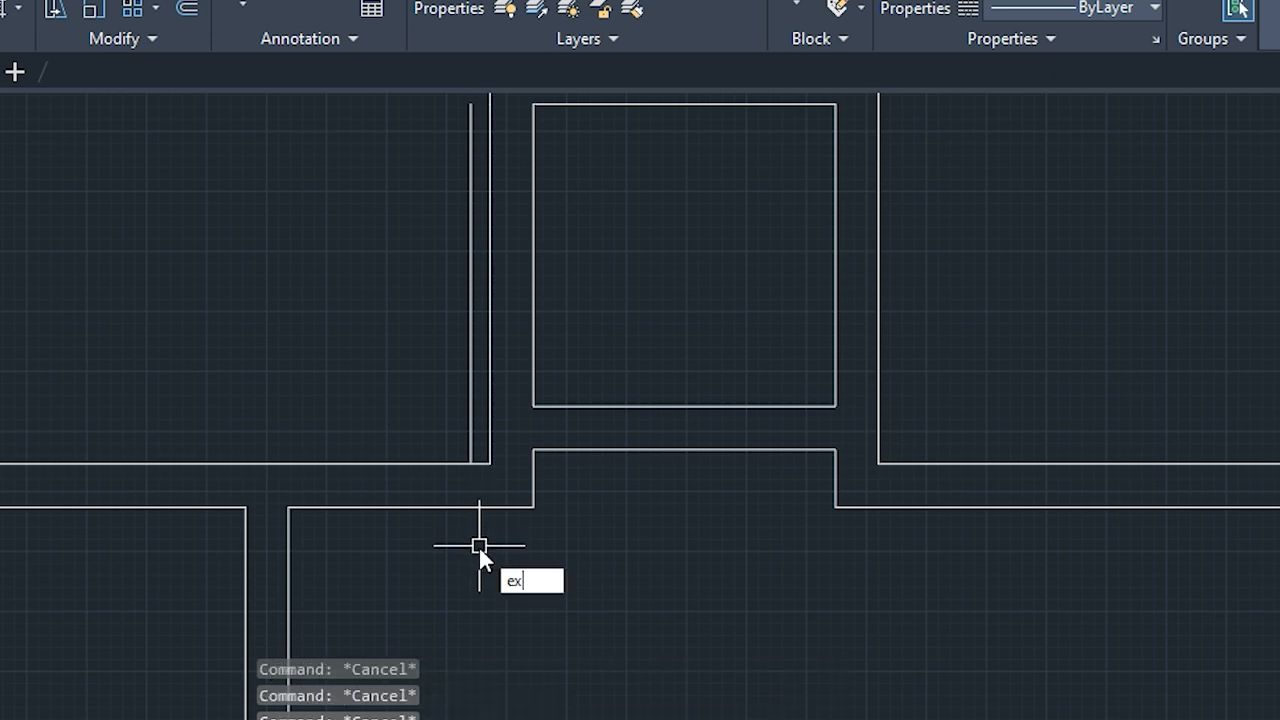
Extend the offset line down to the outer line of the large room's lower wall
key(Return)
click(470, 440)
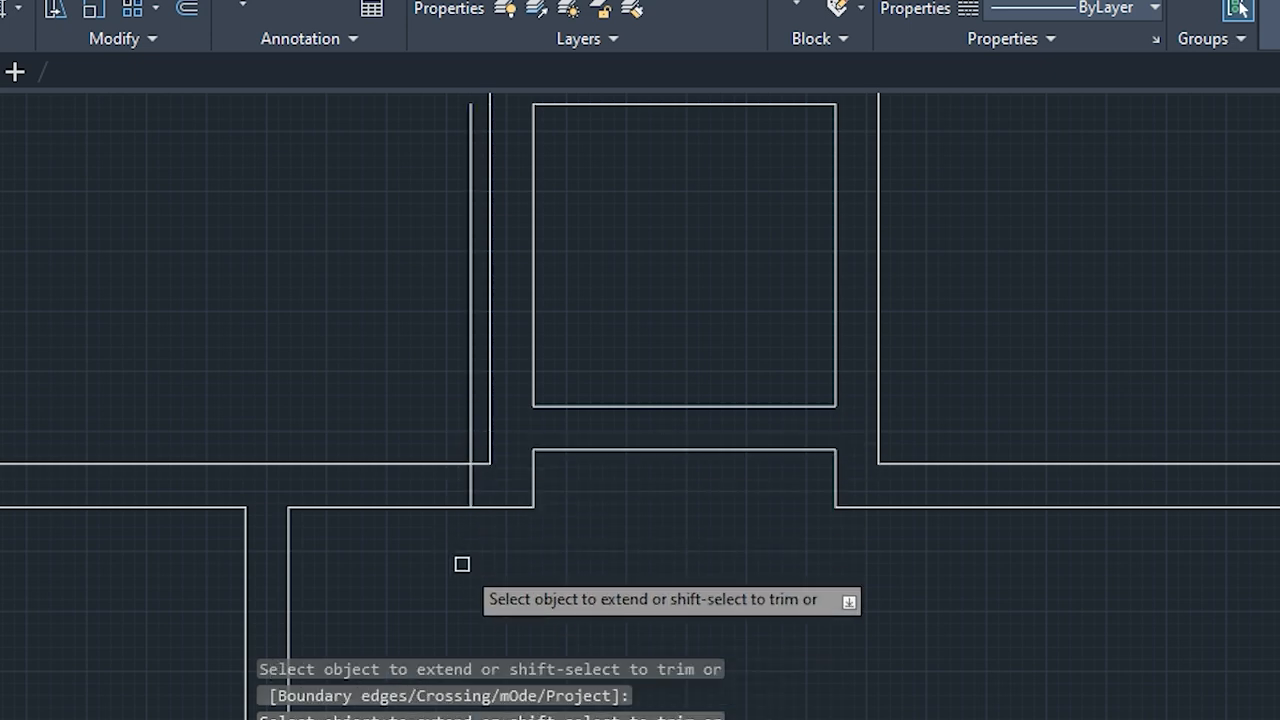
Offset the extended guide line 3' into the large upper-left room to mark the door opening's other side
key(Escape)
key(Escape)
key(Escape)
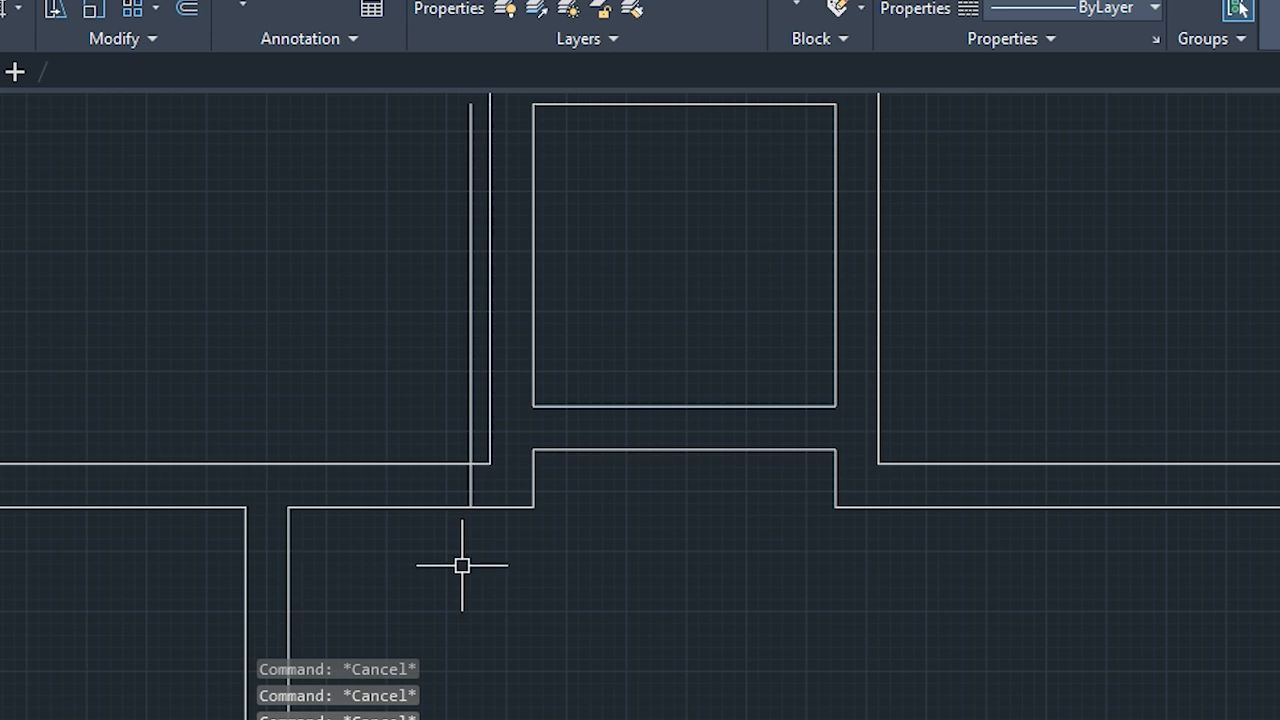
text(of)
key(Return)
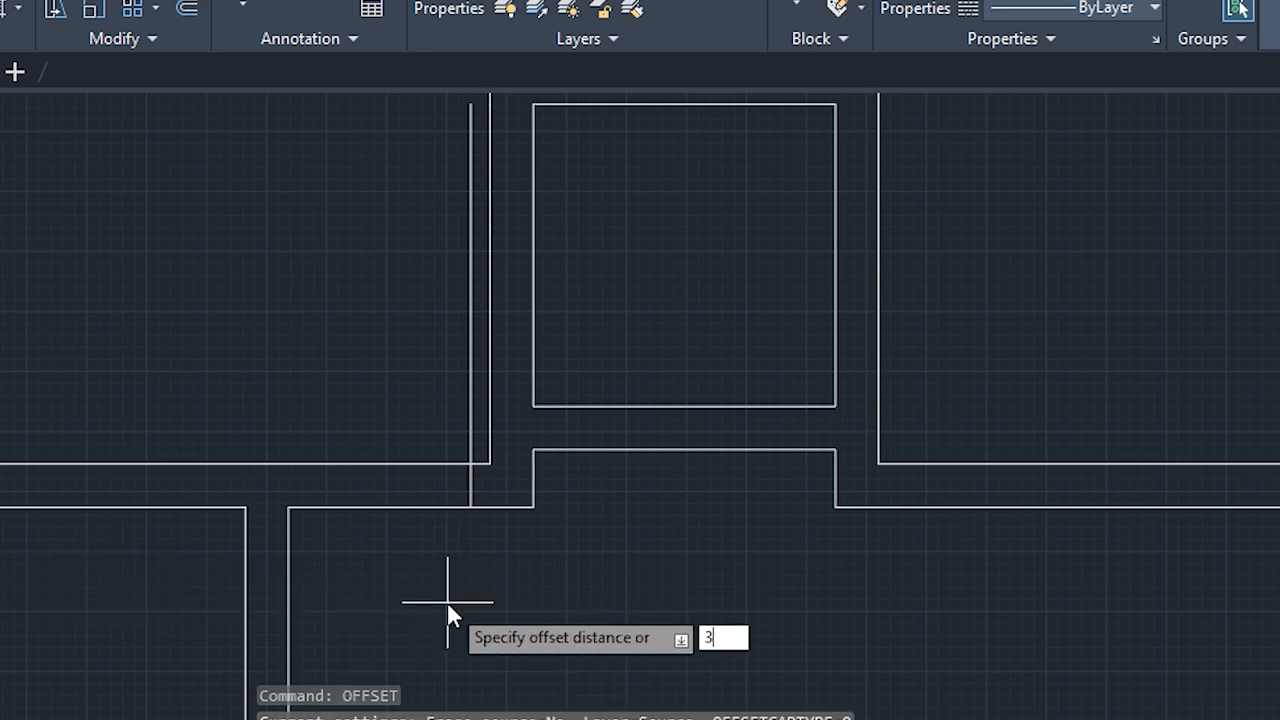
text(3)
key(Return)
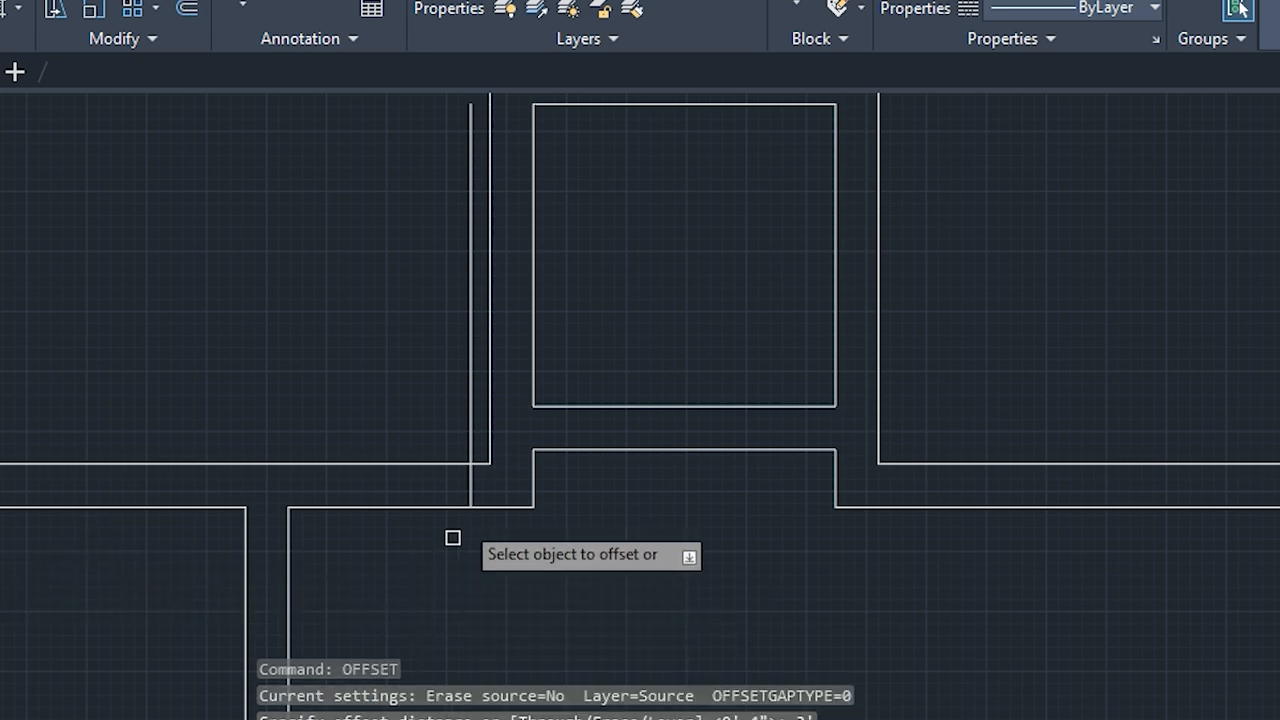
click(471, 483)
click(400, 487)
key(Escape)
key(Escape)
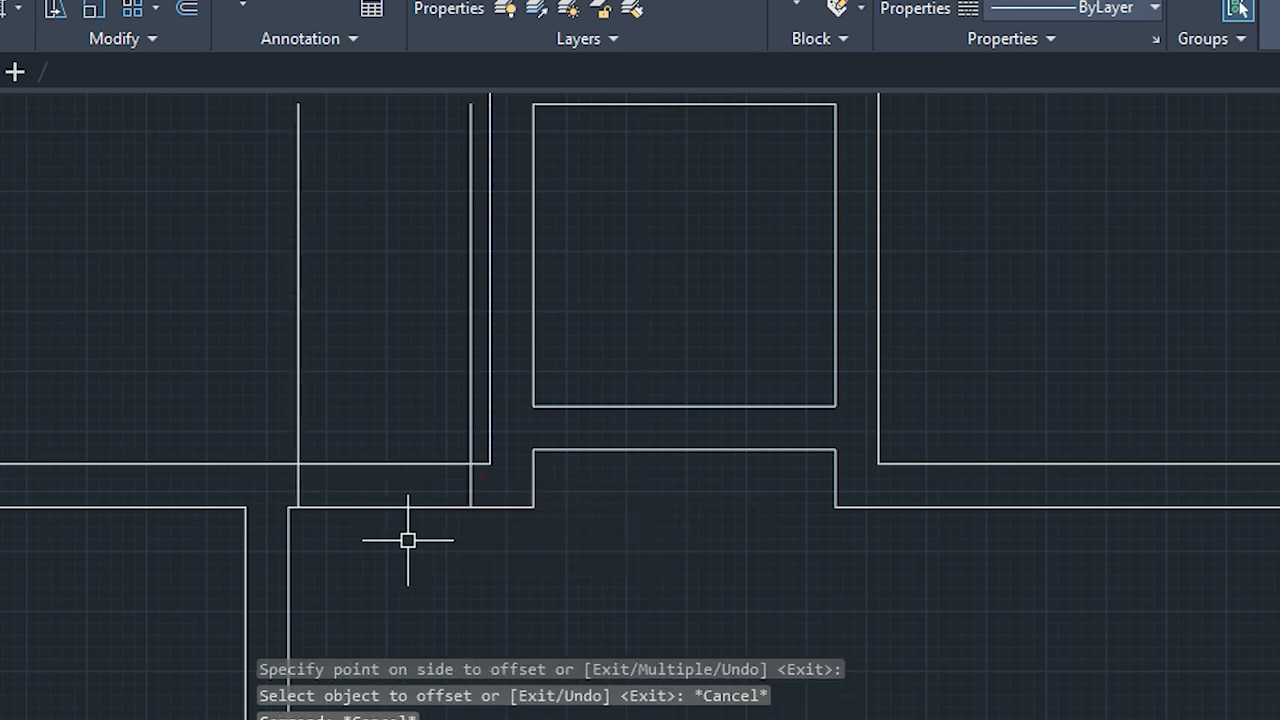
key(Escape)
key(Escape)
Draw a 3' radius circle centred where the right guide line crosses the room's lower inner wall line, reaching the other guide line
text(c)
key(Return)
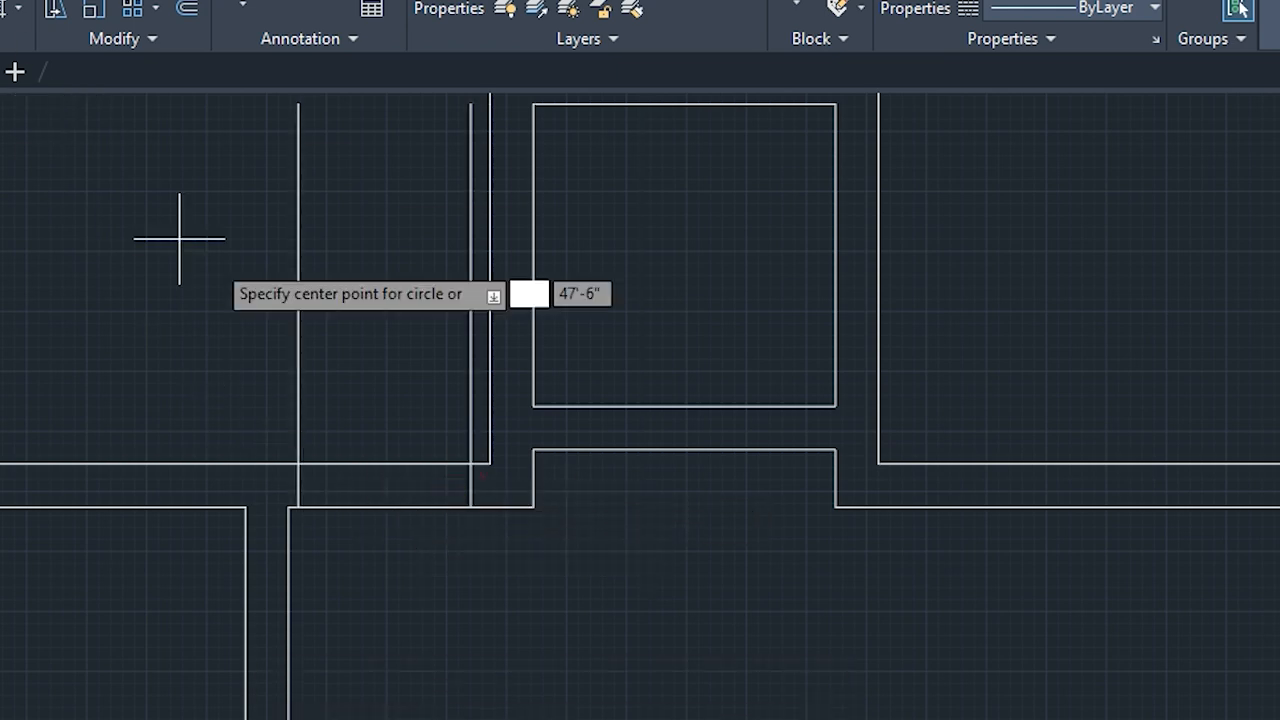
click(471, 463)
click(298, 463)
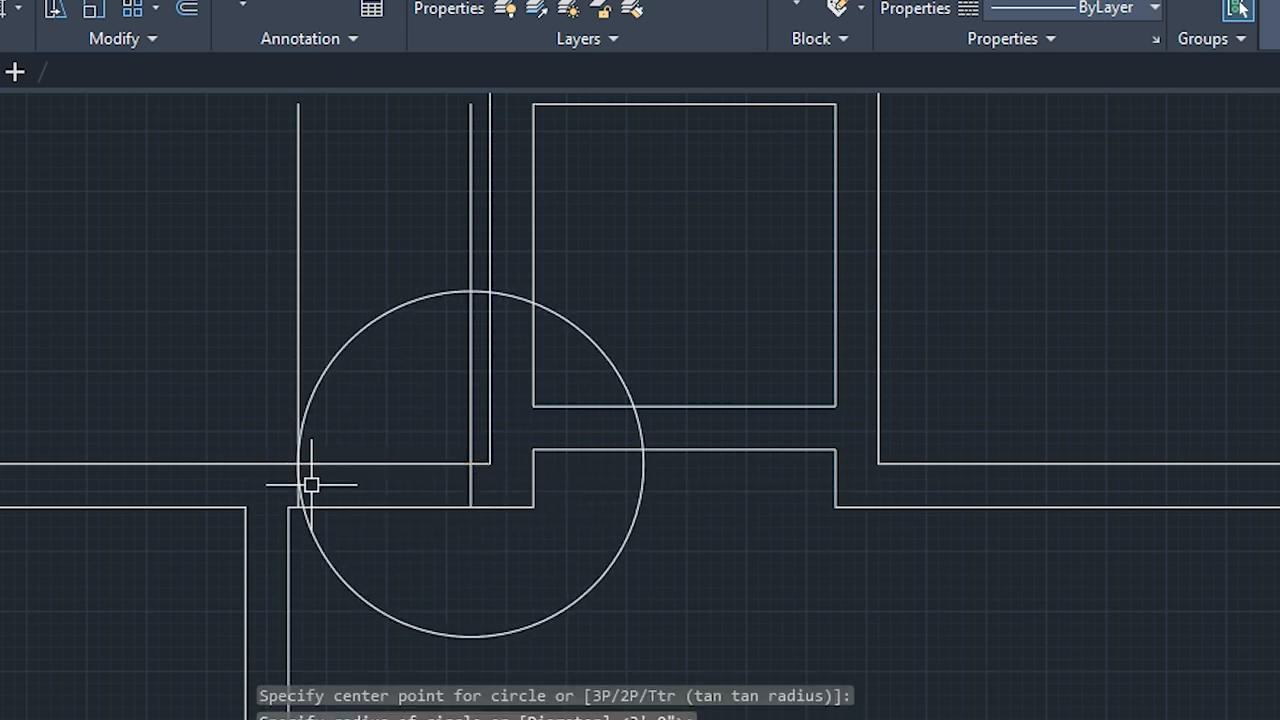
key(Escape)
key(Escape)
key(Escape)
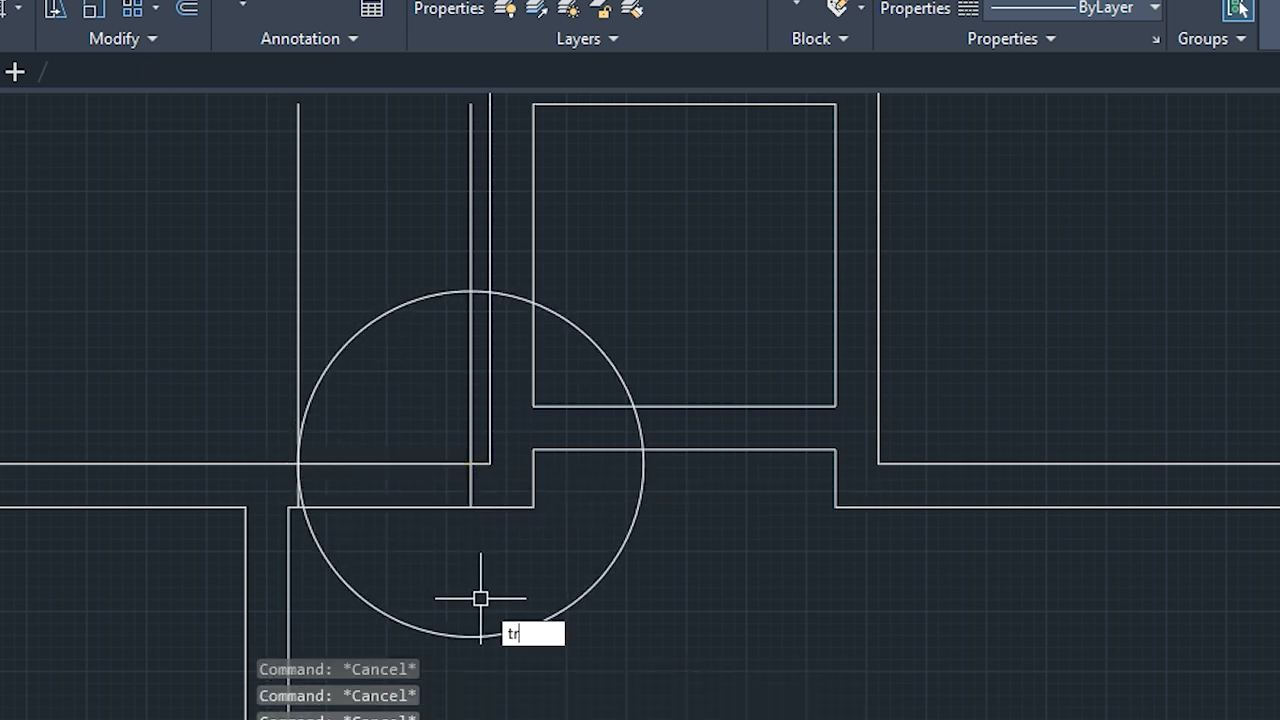
Trim both door guide lines above the circle inside the large upper-left room
text(tr)
key(Return)
click(298, 285)
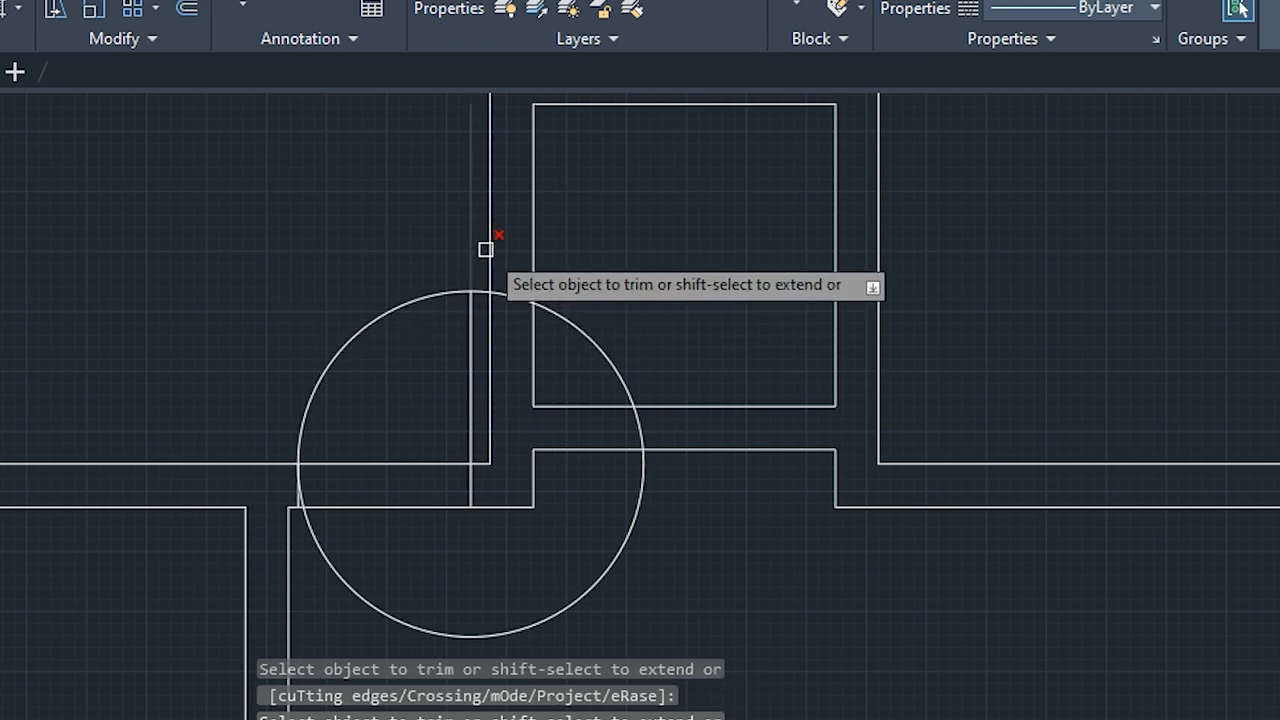
click(461, 251)
click(476, 256)
key(Return)
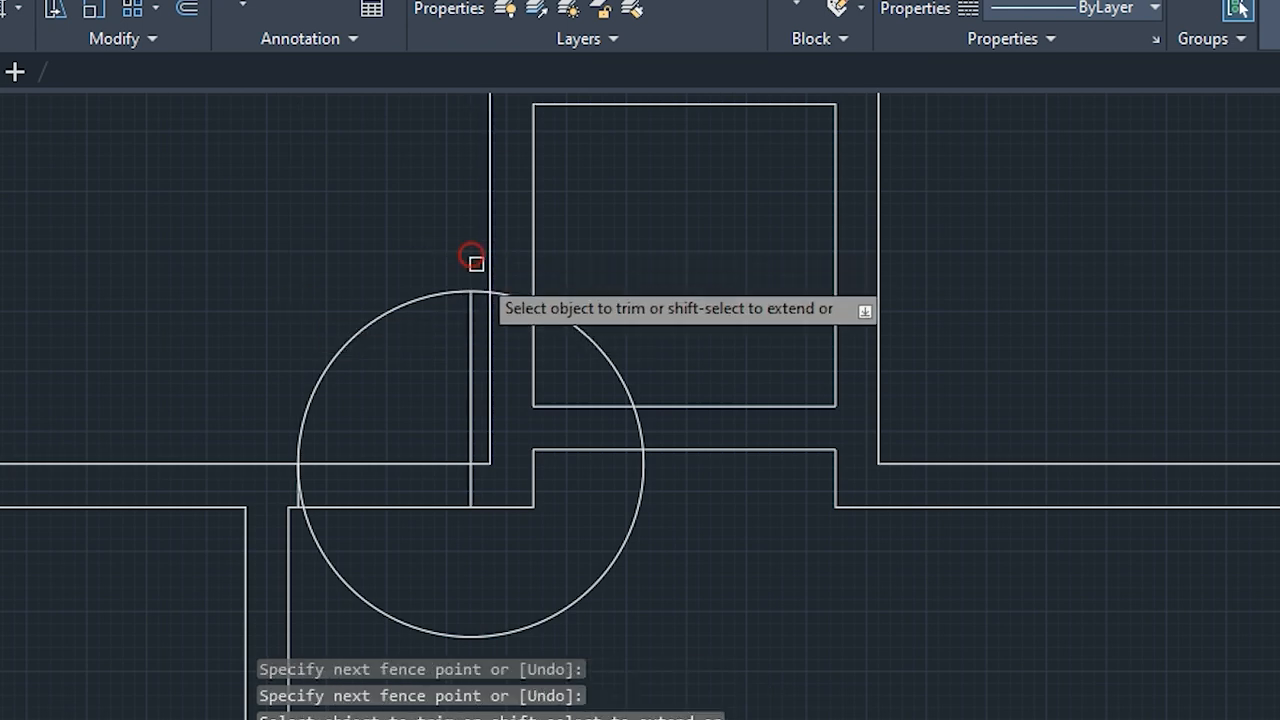
Trim the circle's portions right of the door leaf, across the small middle room, and below the lower wall
scroll(478, 275, up, 3)
click(474, 309)
click(530, 319)
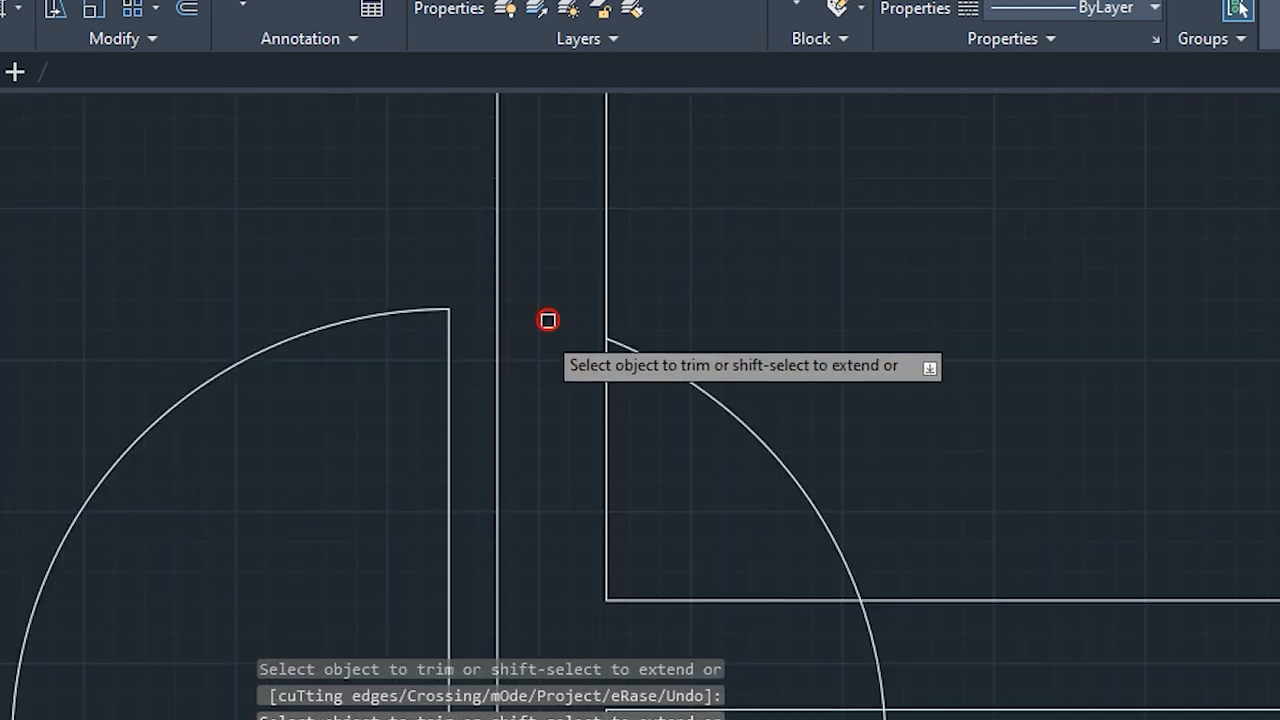
scroll(544, 430, down, 2)
click(680, 423)
scroll(628, 578, down, 2)
middle_drag(628, 578, 543, 354)
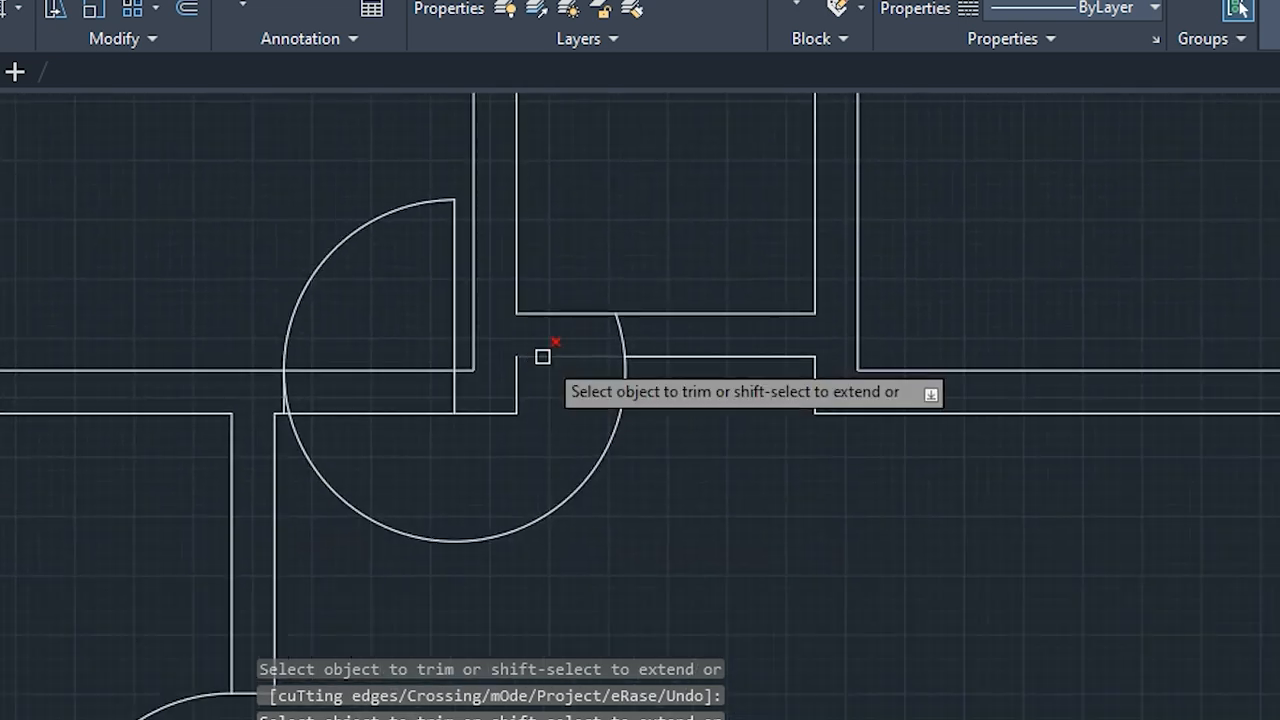
click(617, 343)
click(629, 408)
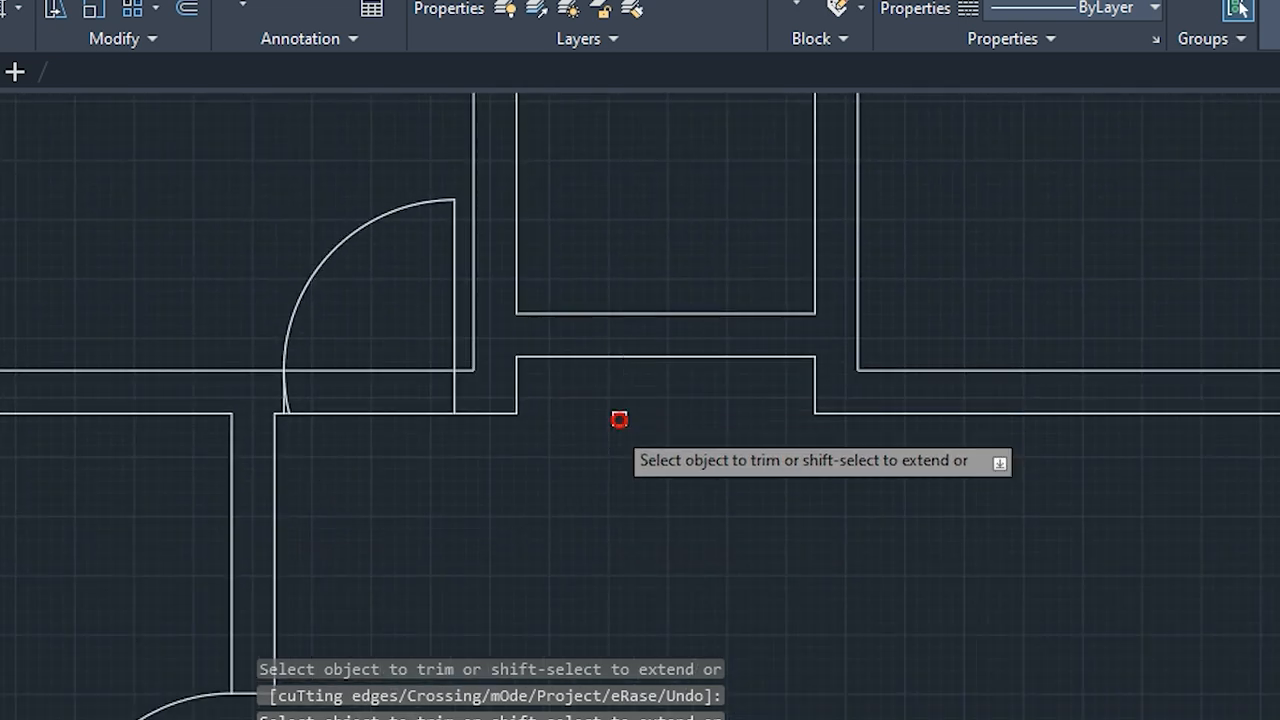
Trim the arc remnant inside the lower wall and both wall lines across the 3' door opening
scroll(263, 409, up, 5)
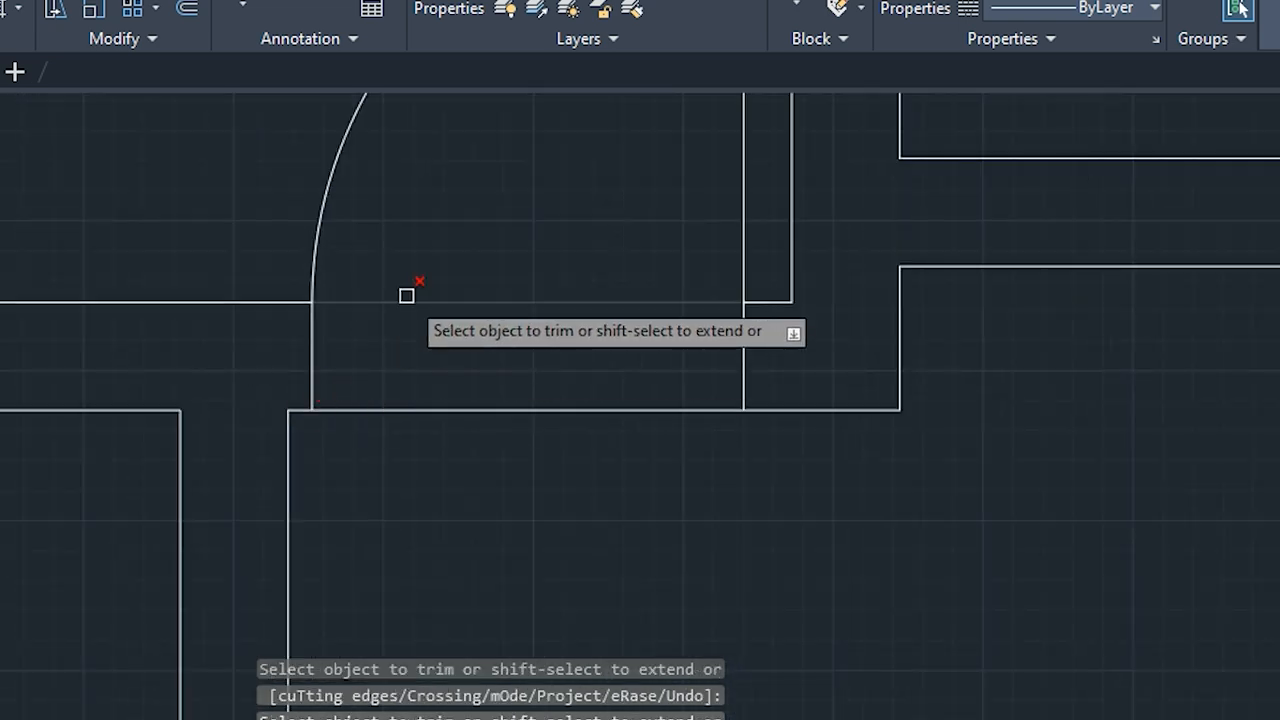
scroll(408, 412, down, 4)
key(Escape)
key(Escape)
key(Escape)
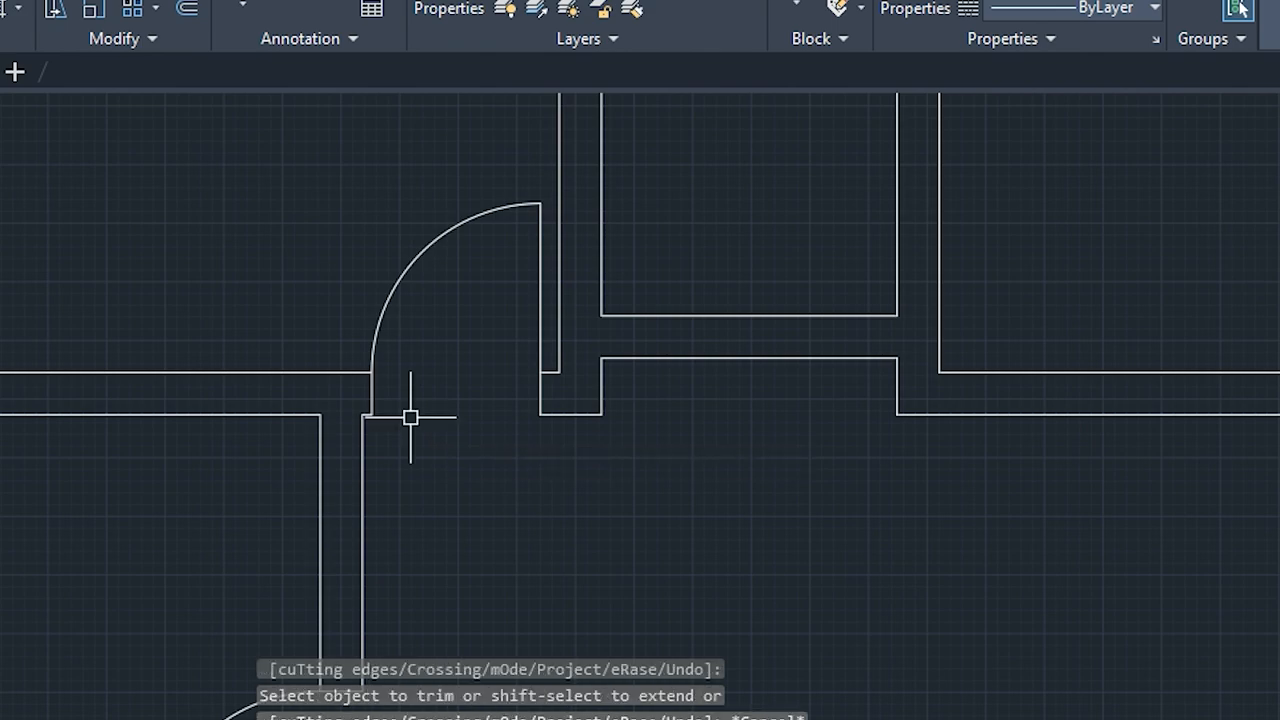
Offset the left inner wall line of the large upper-right room 4" into the room
mouse_move(486, 344)
middle_down()
mouse_move(343, 406)
mouse_move(385, 516)
middle_up()
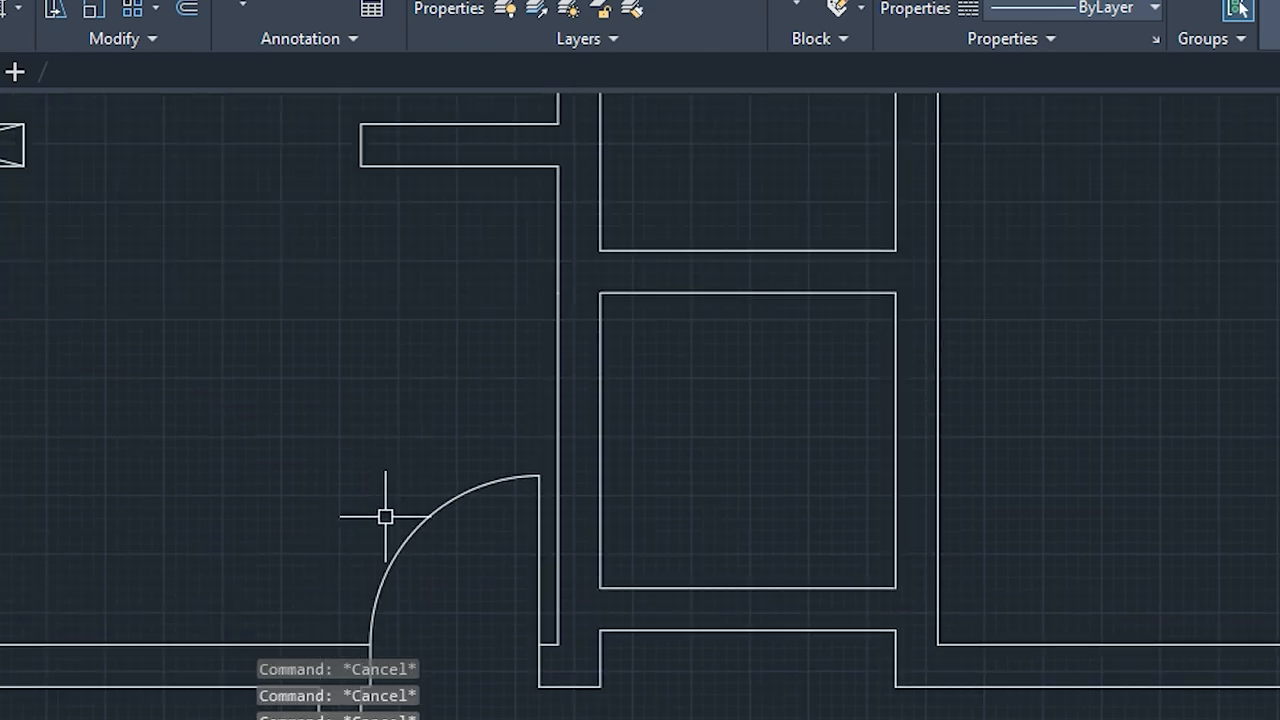
mouse_move(600, 403)
middle_down()
mouse_move(311, 489)
mouse_move(263, 663)
mouse_move(343, 634)
mouse_move(345, 551)
mouse_move(249, 386)
mouse_move(23, 251)
middle_up()
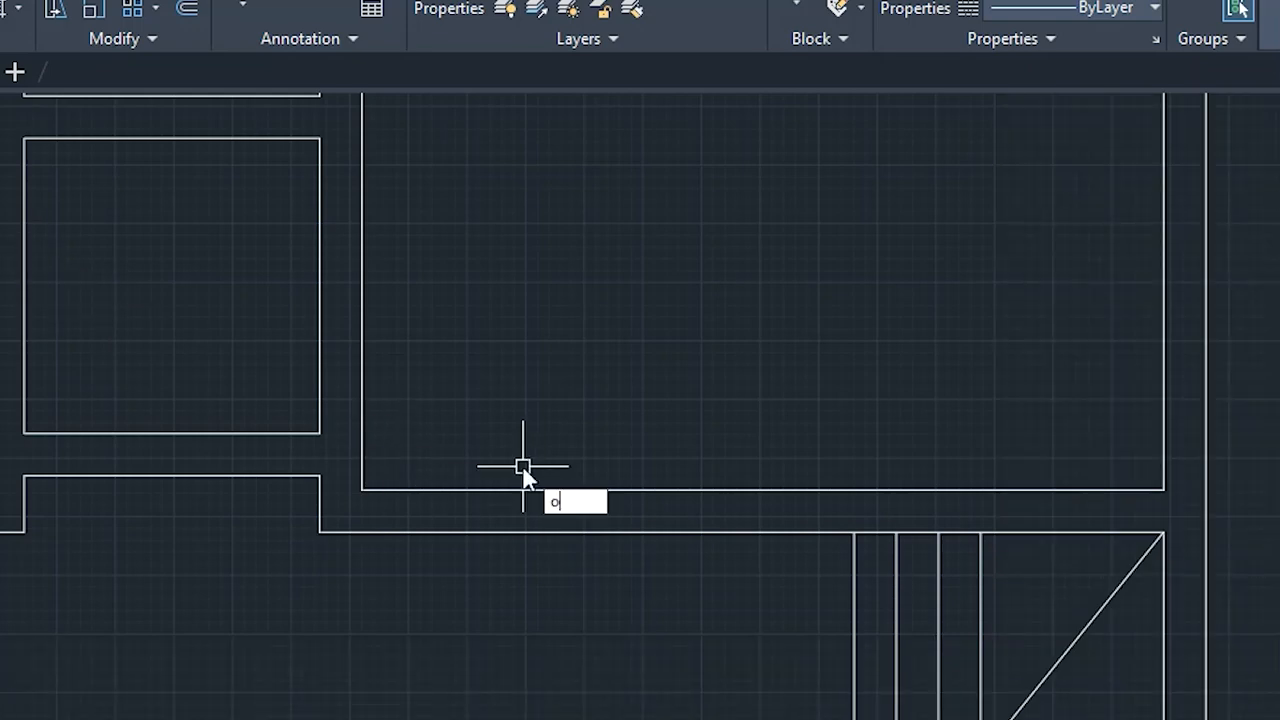
text(ffset)
key(Return)
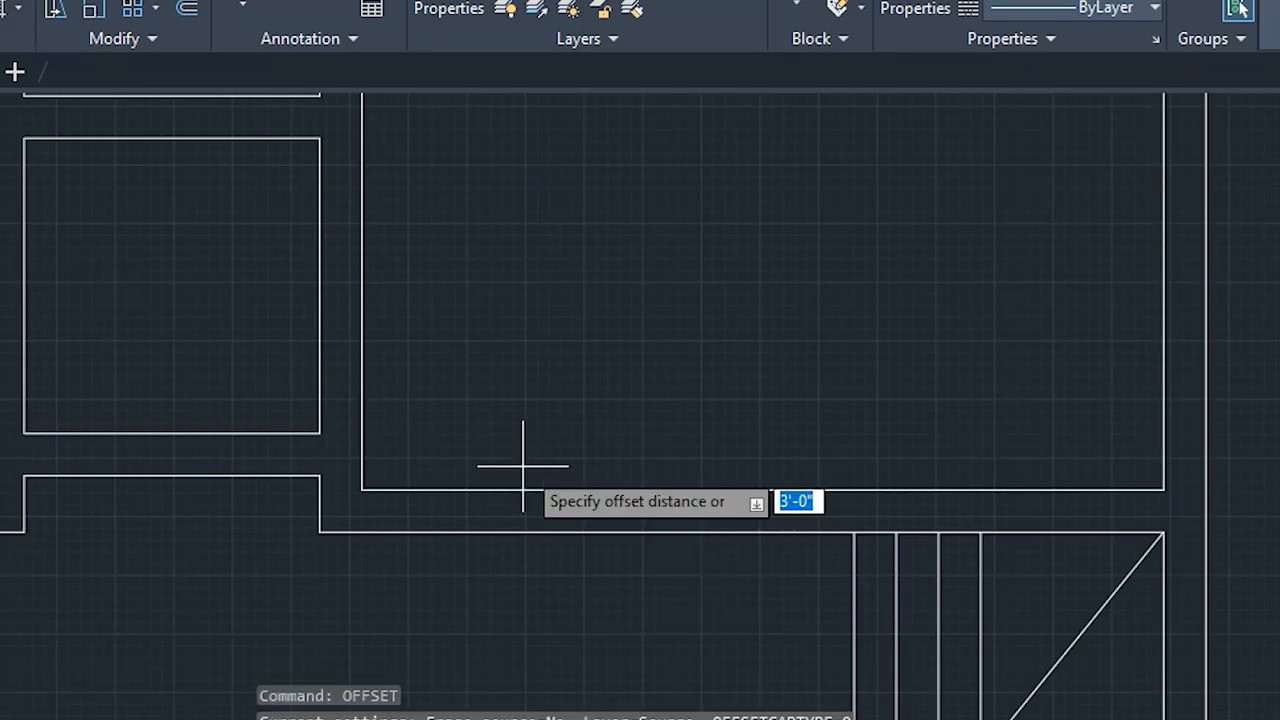
key(Return)
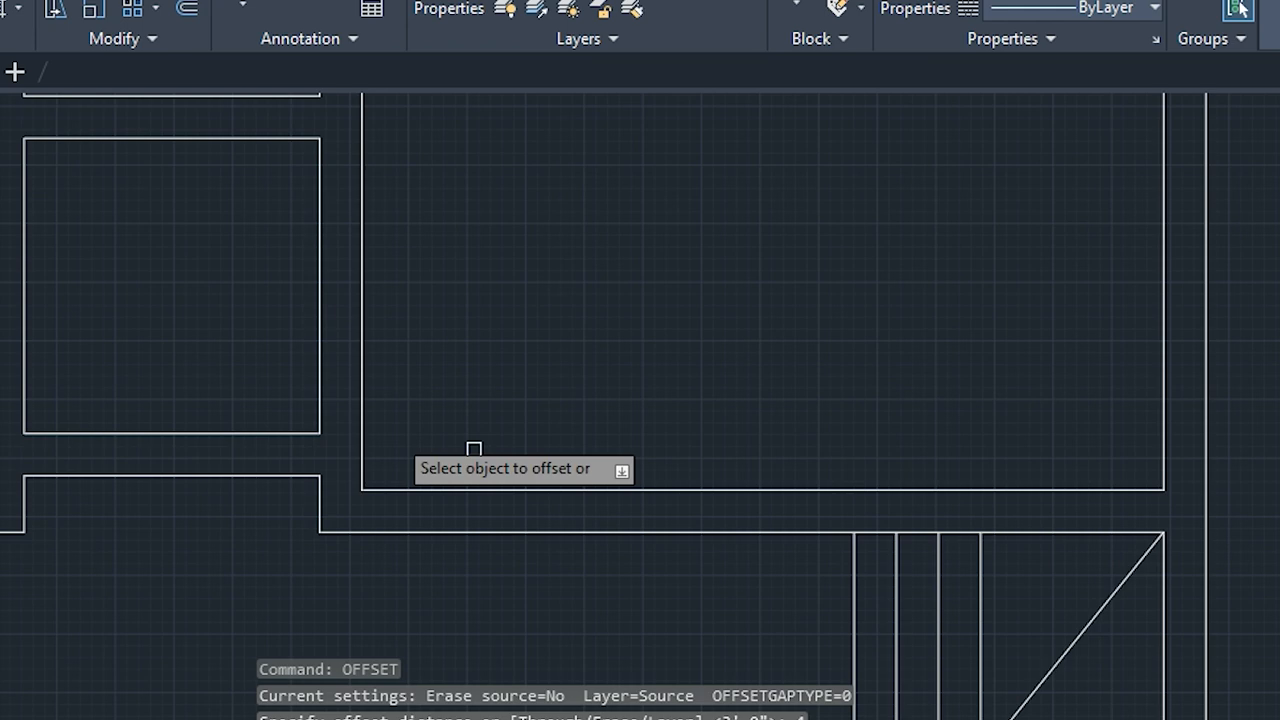
click(366, 454)
click(380, 457)
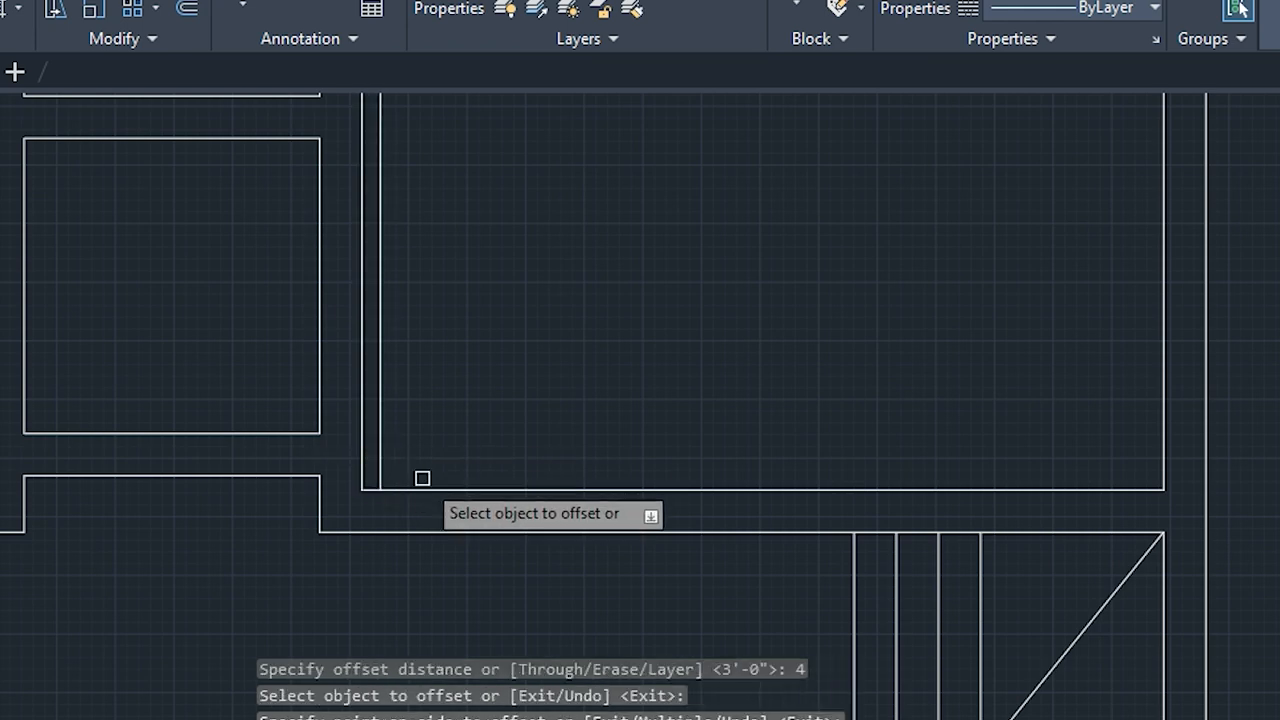
key(Escape)
key(Escape)
key(Escape)
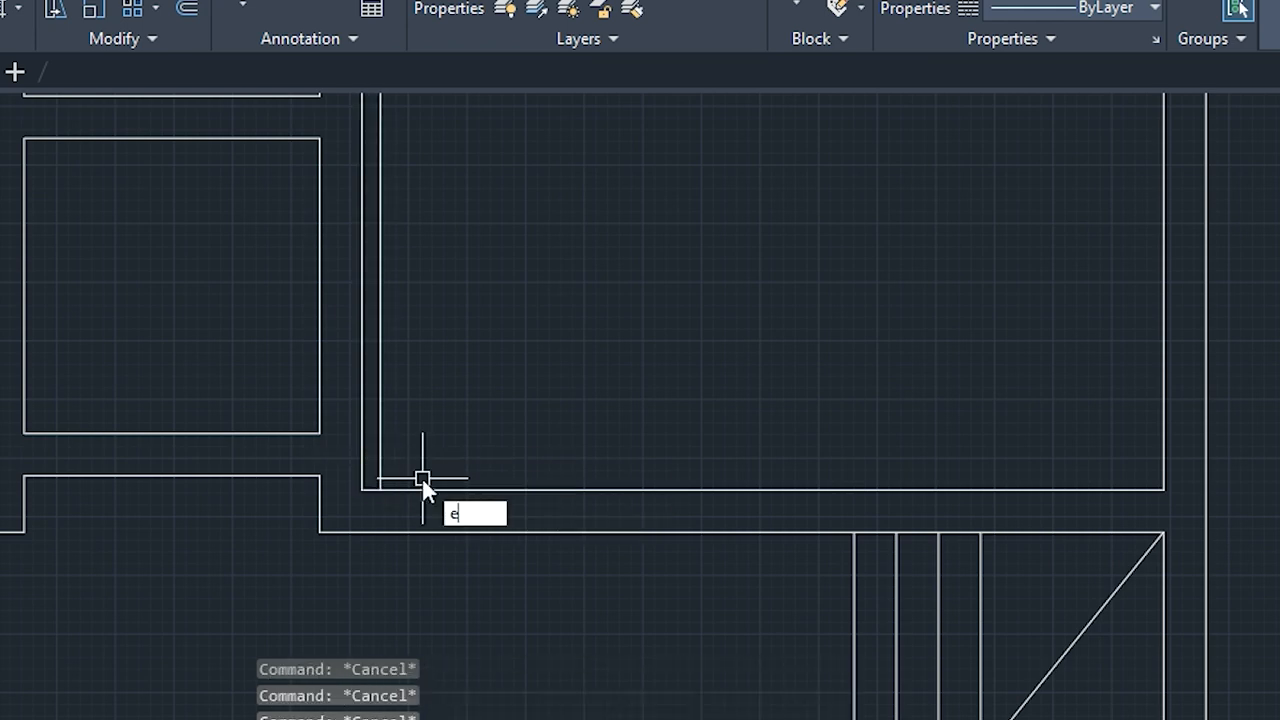
Extend the 4" offset line down to the outer line of the upper-right room's lower wall
key(Return)
click(379, 450)
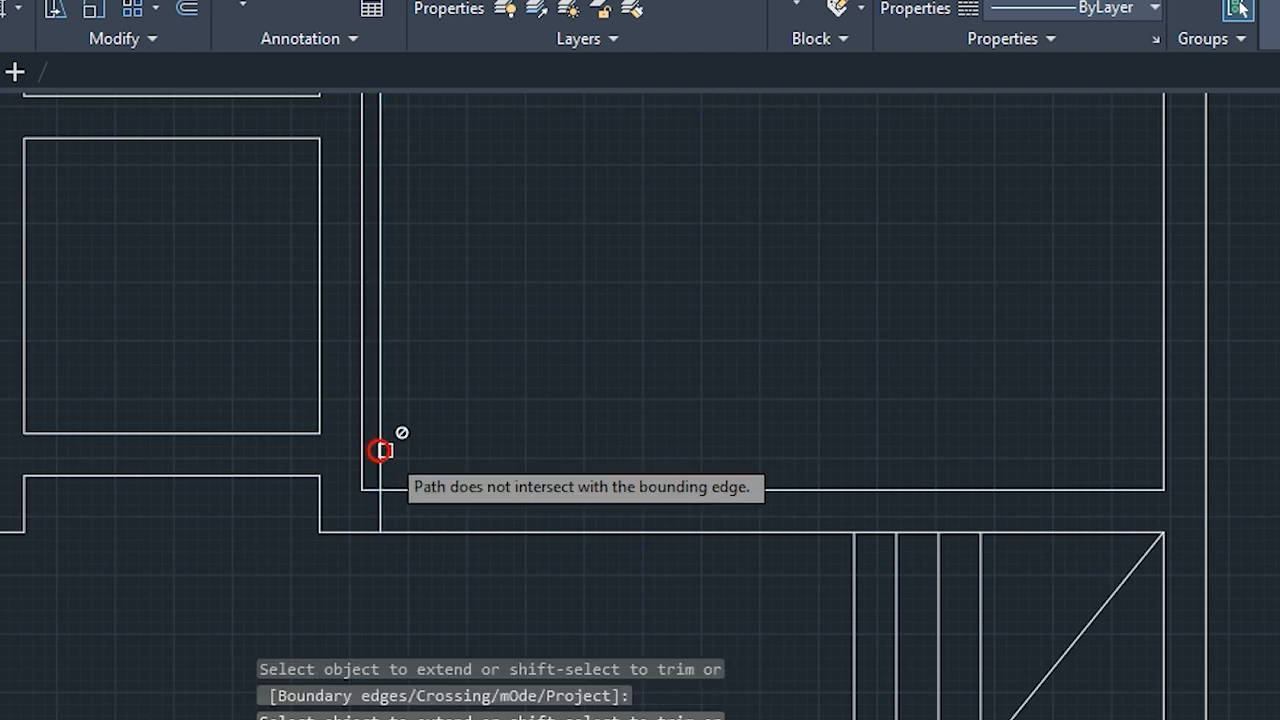
key(Escape)
key(Escape)
key(Escape)
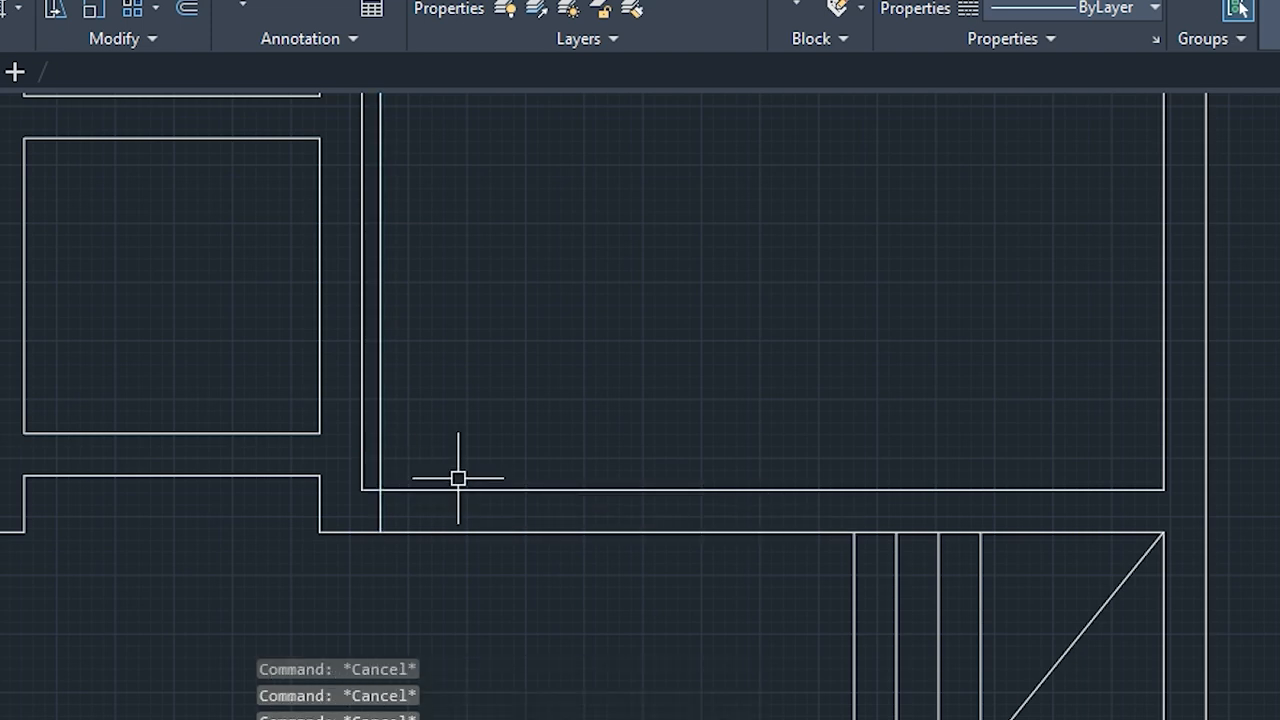
Offset the extended guide line 3' further into the upper-right room for the door opening
text(of)
key(Return)
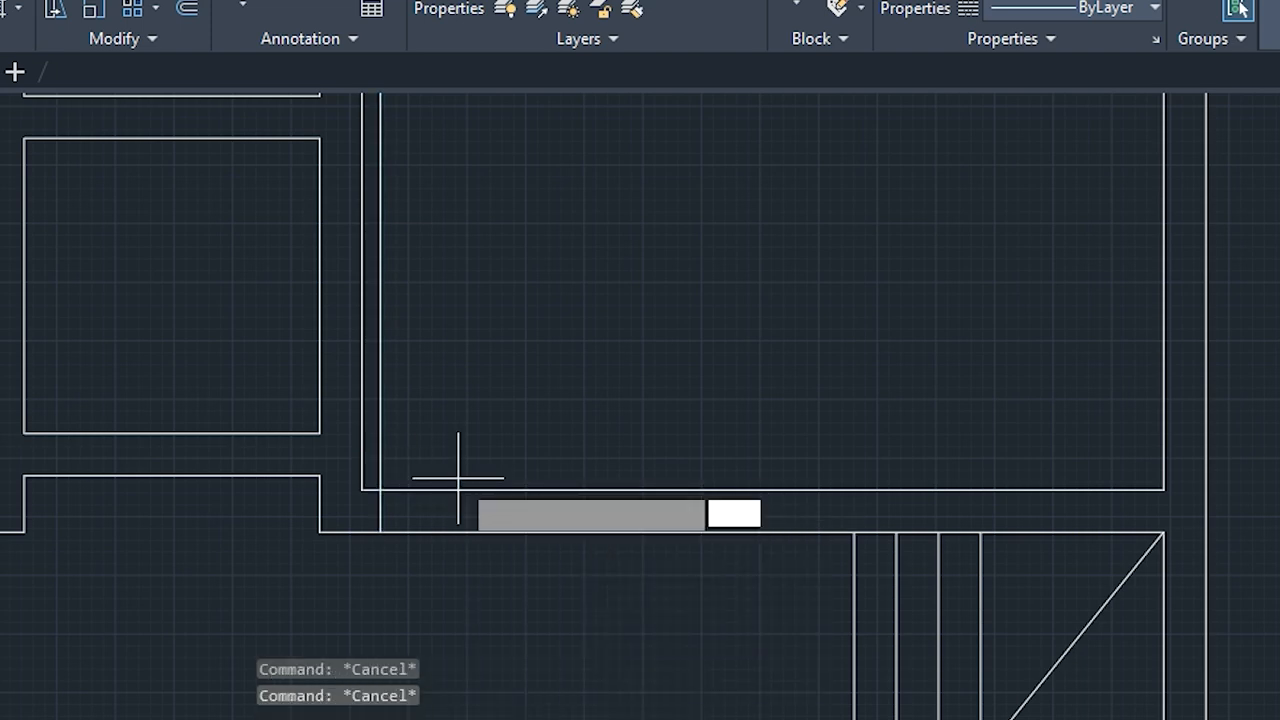
key(Return)
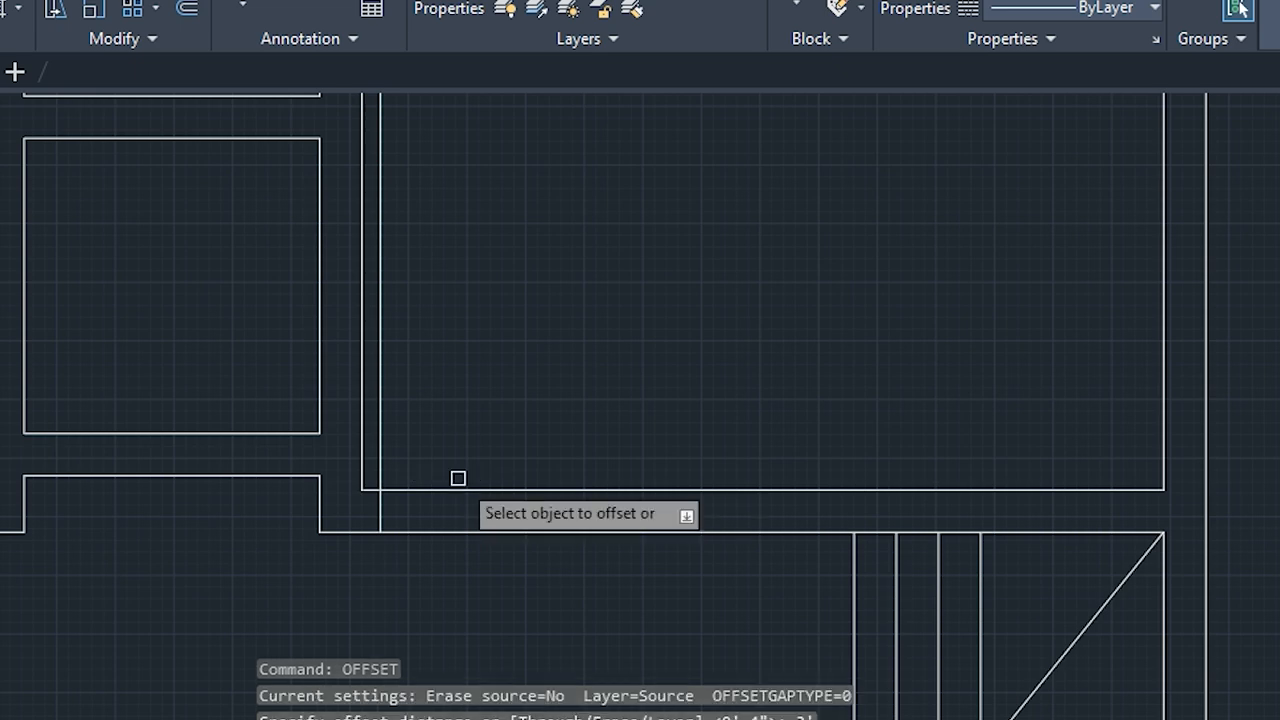
click(380, 461)
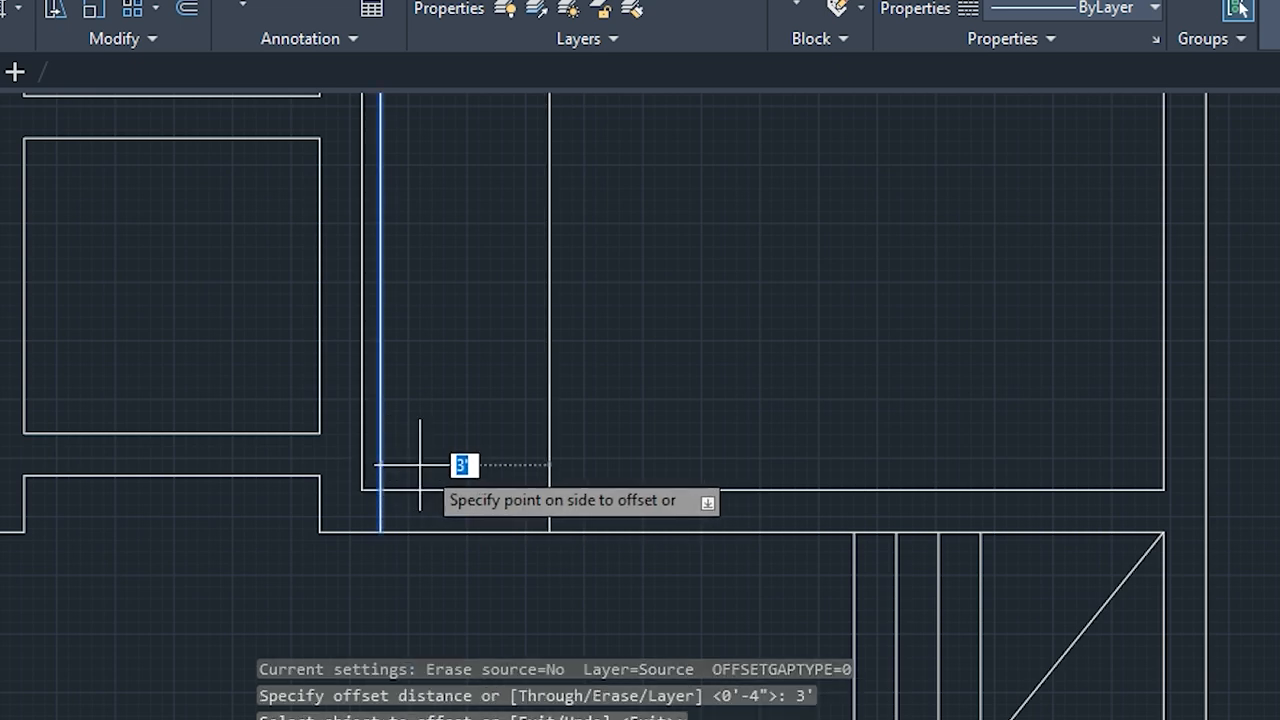
click(466, 463)
key(Escape)
key(Escape)
key(Escape)
key(Escape)
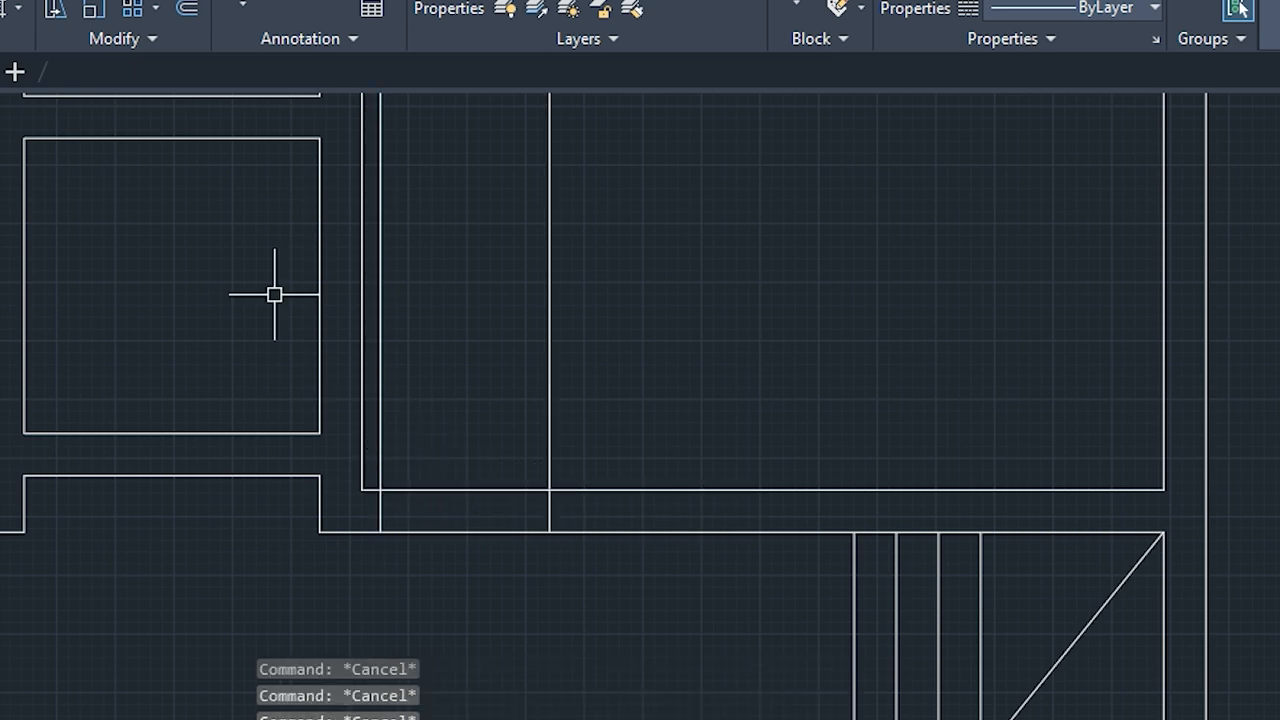
Draw a 3' radius circle centred where the upper-right room's left guide line crosses its lower inner wall line
text(c)
key(Return)
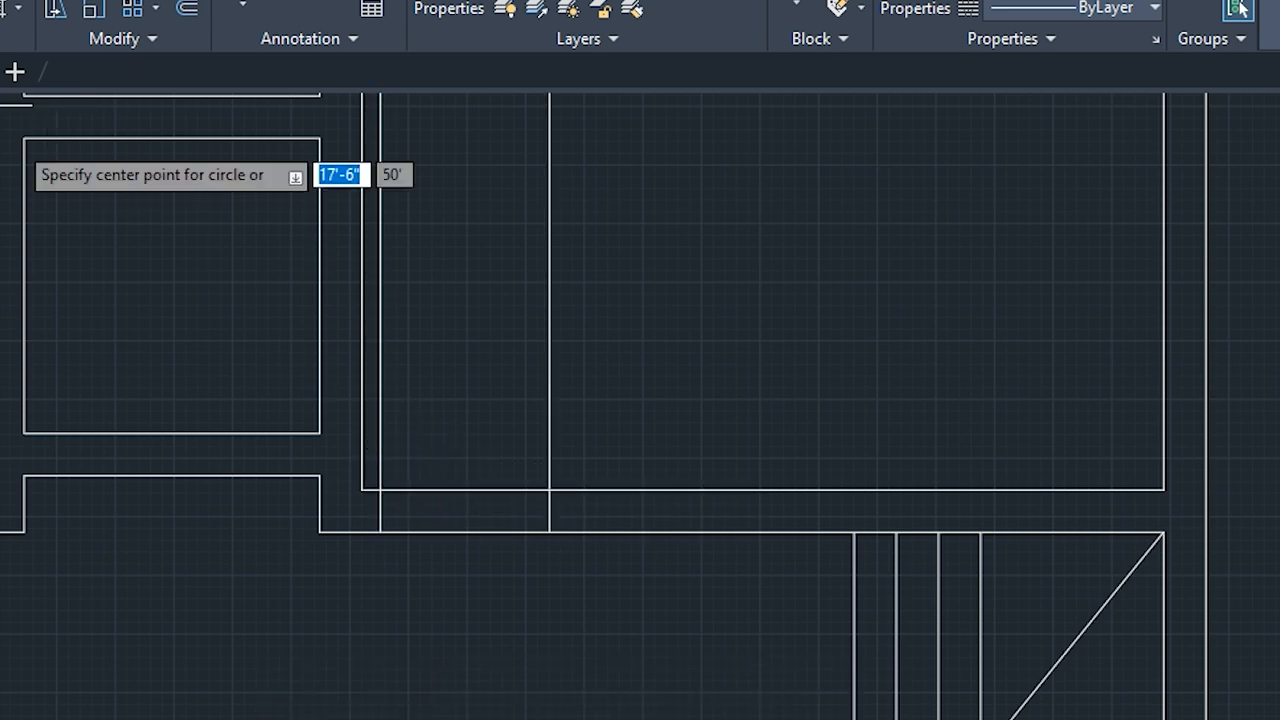
click(379, 489)
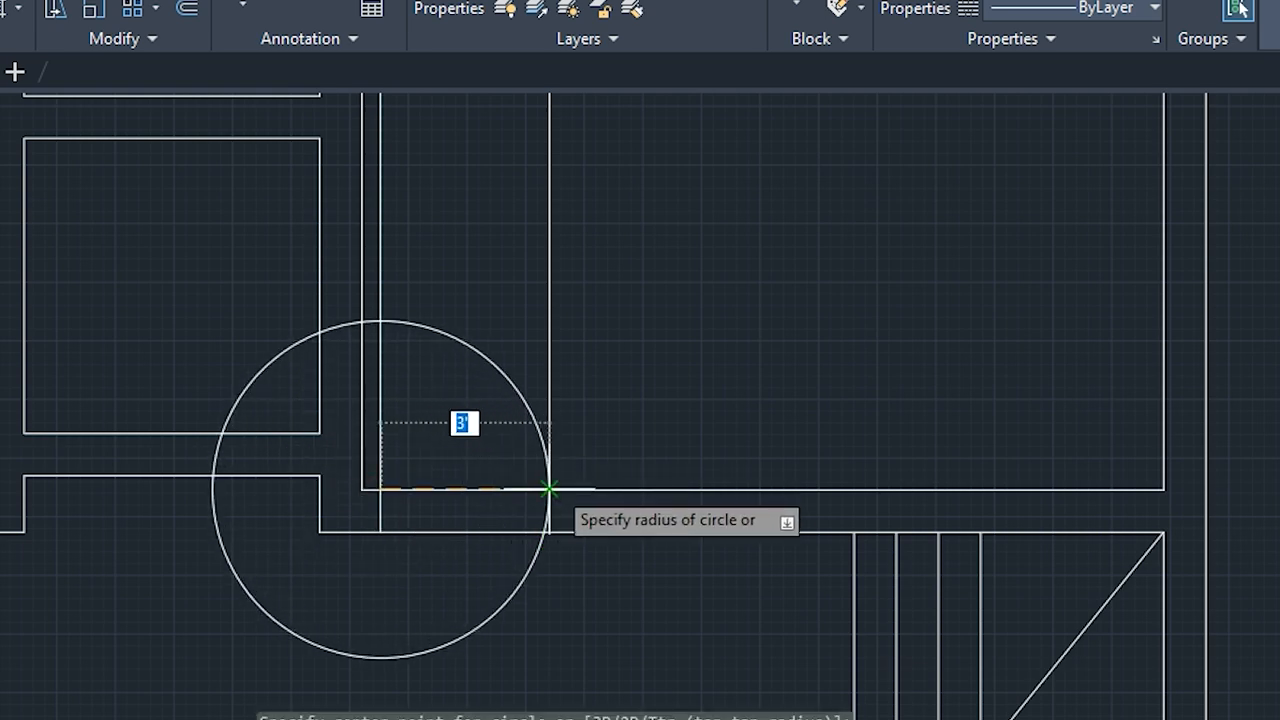
click(553, 488)
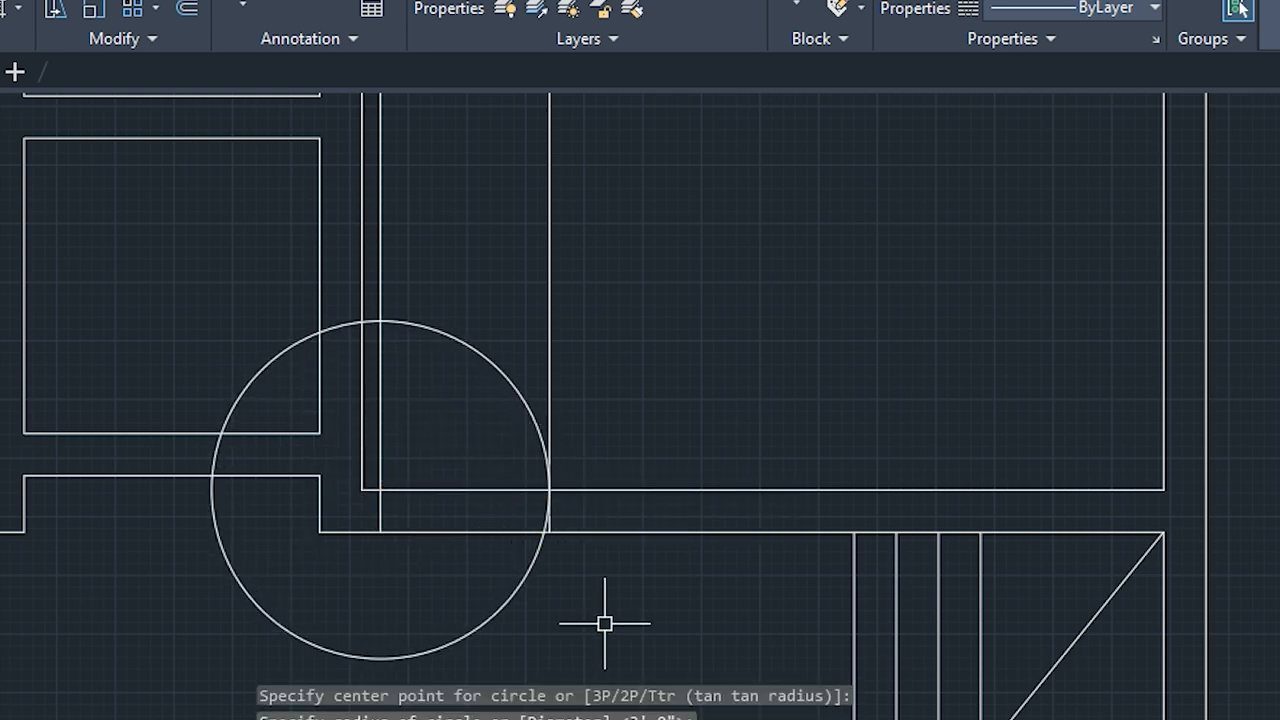
key(Escape)
key(Escape)
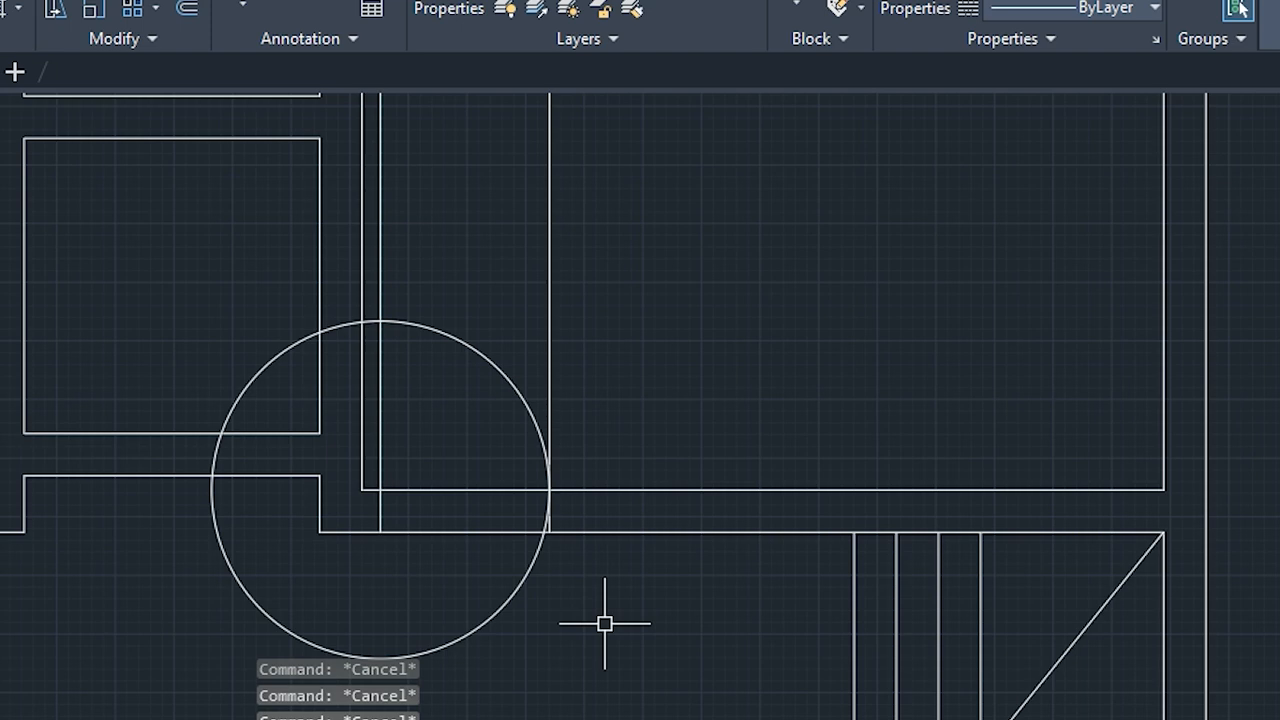
Trim the right guide line above the upper-right room's lower wall and the circle's surplus portions left of and below the door swing
text(tr)
key(Return)
click(549, 346)
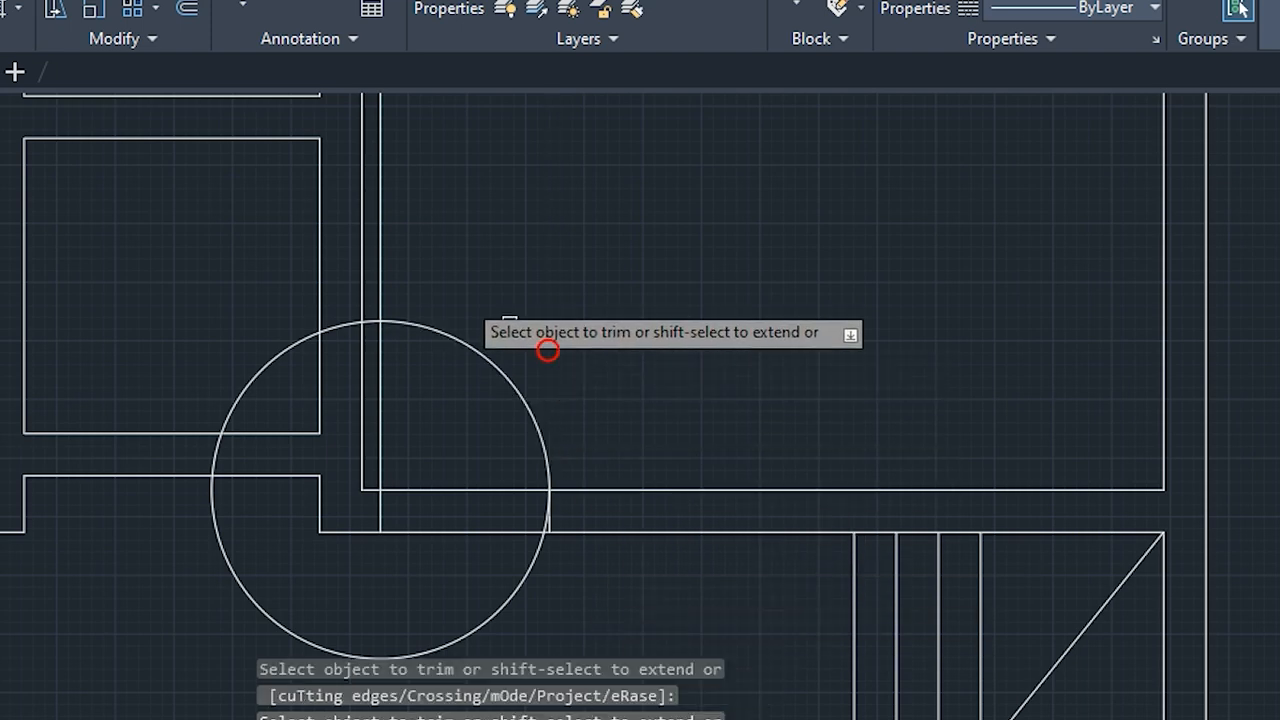
scroll(340, 335, up, 4)
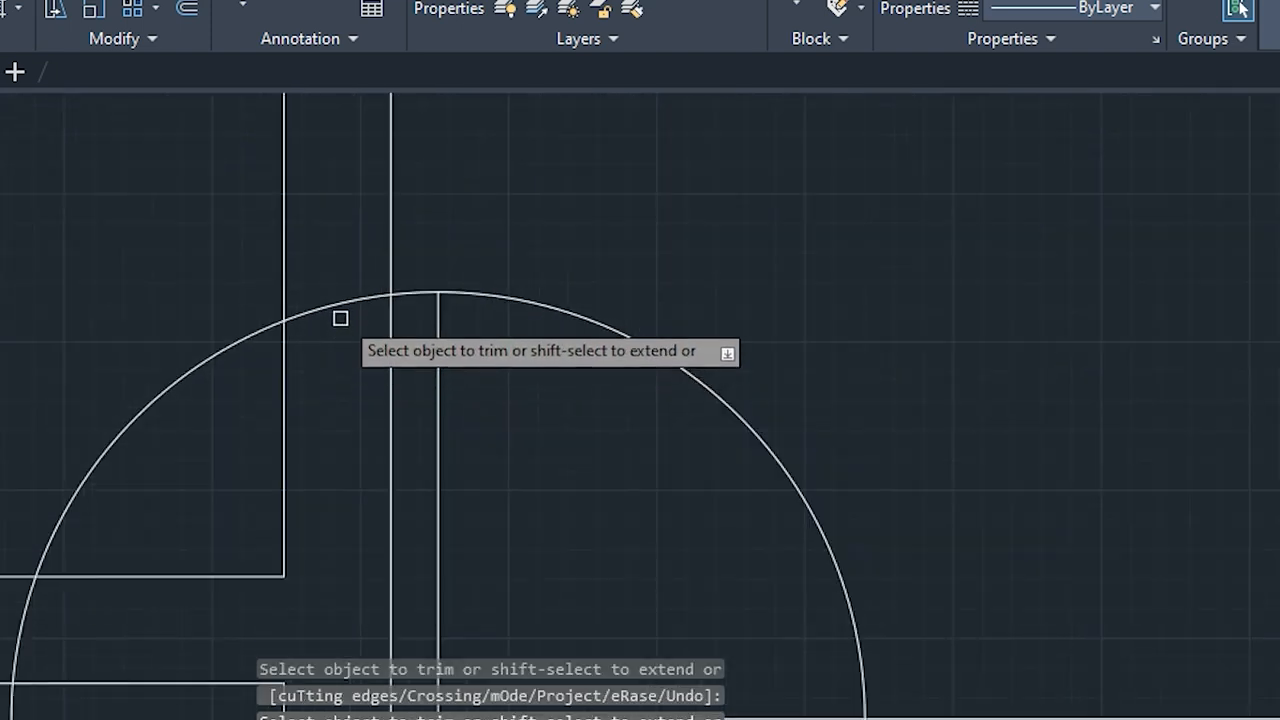
click(430, 294)
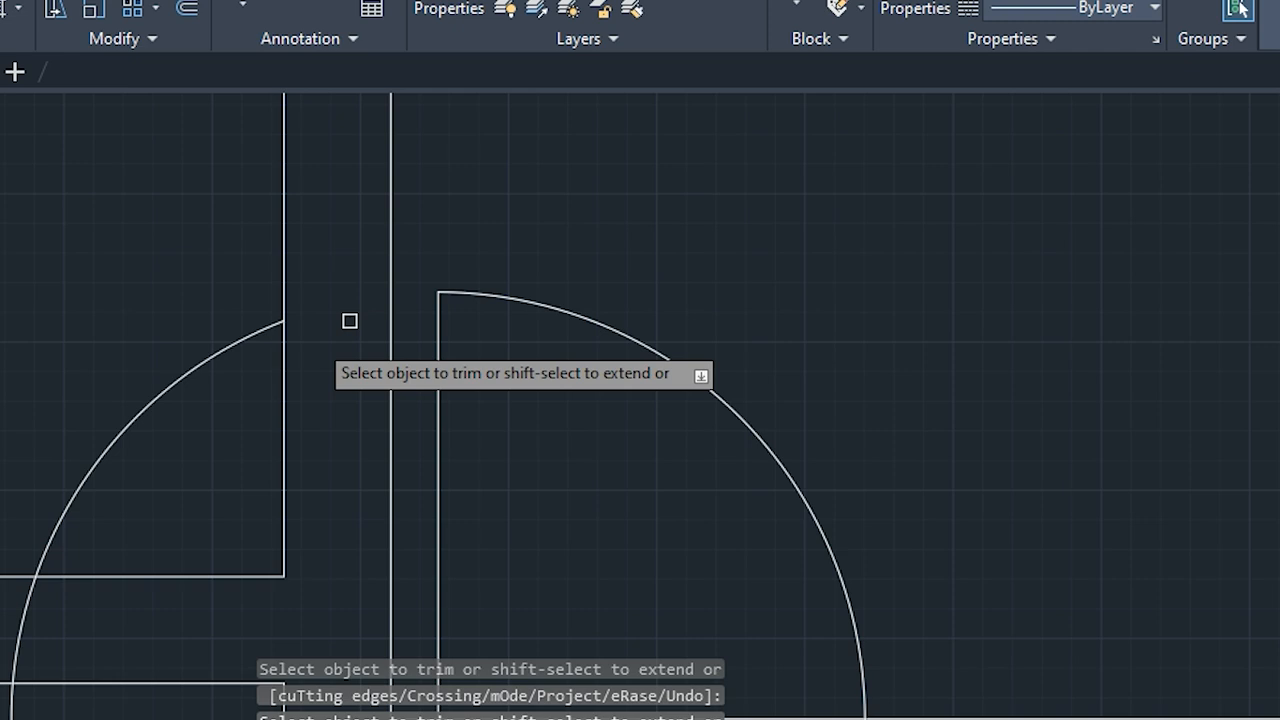
click(186, 371)
middle_drag(210, 473, 320, 166)
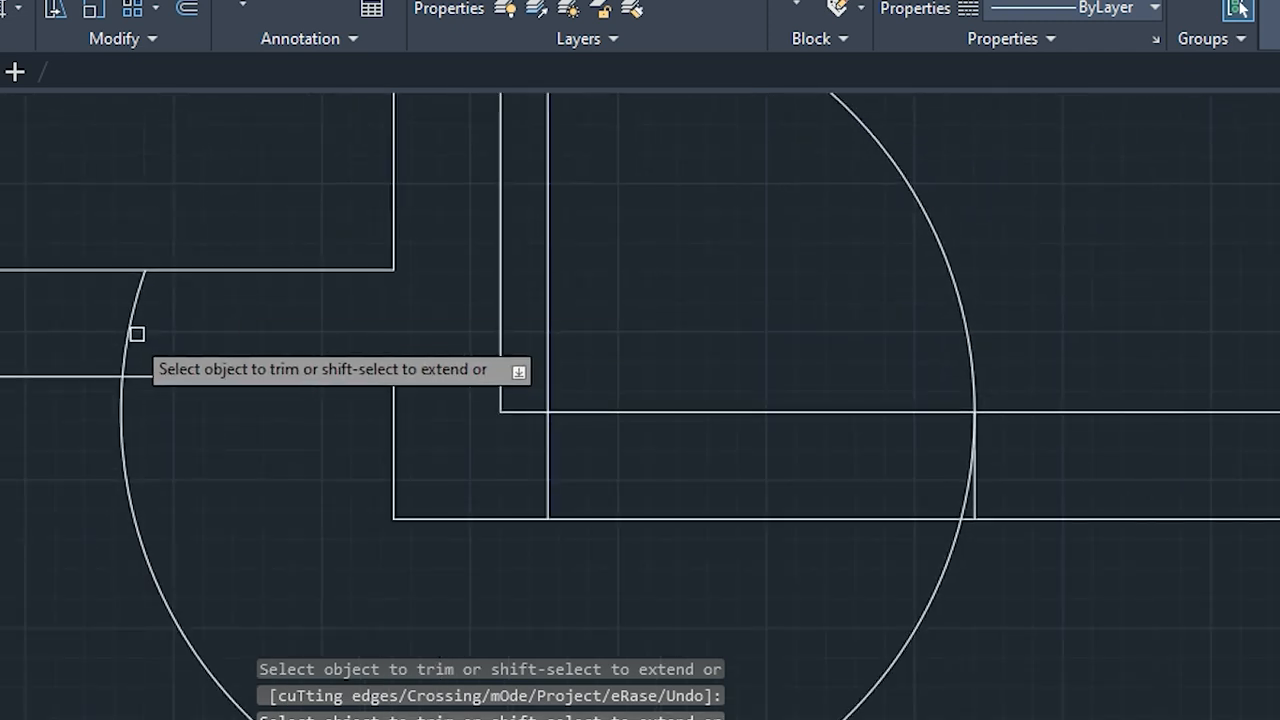
click(129, 334)
click(129, 466)
Trim the leftover arc within the wall thickness and both lower wall lines across the upper-right room's 3' door opening
scroll(955, 508, up, 4)
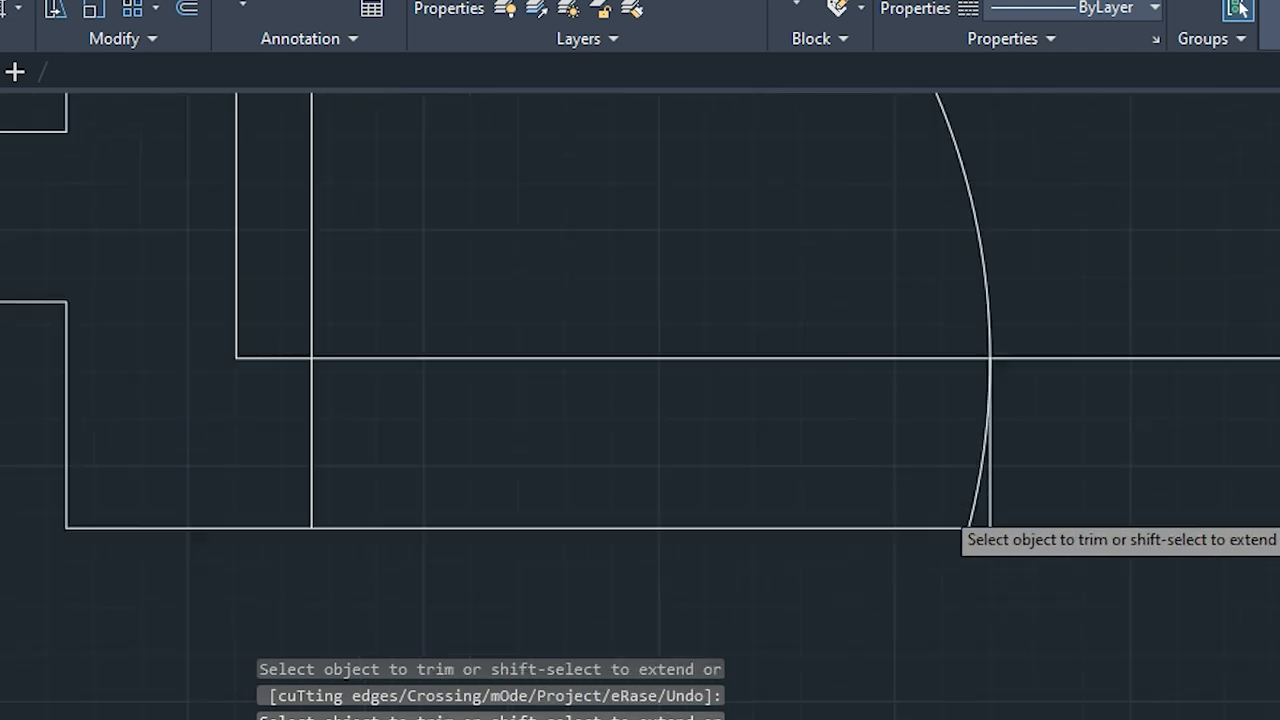
click(984, 519)
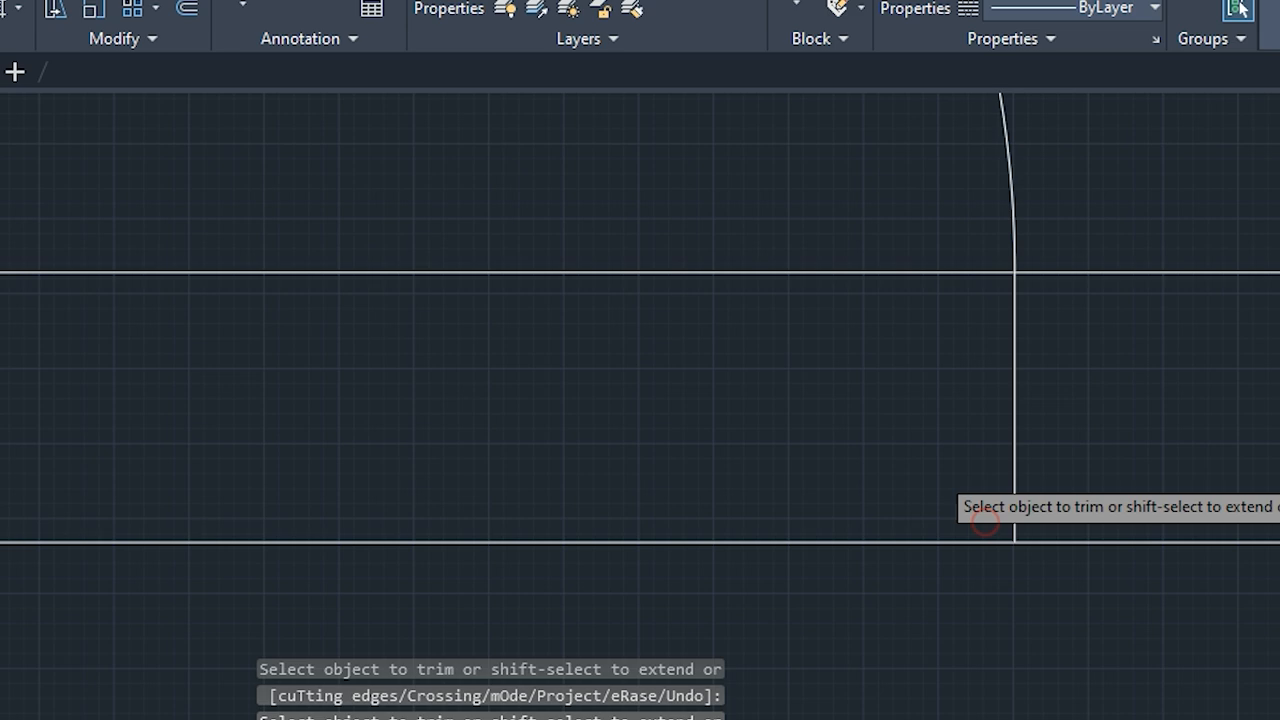
click(803, 272)
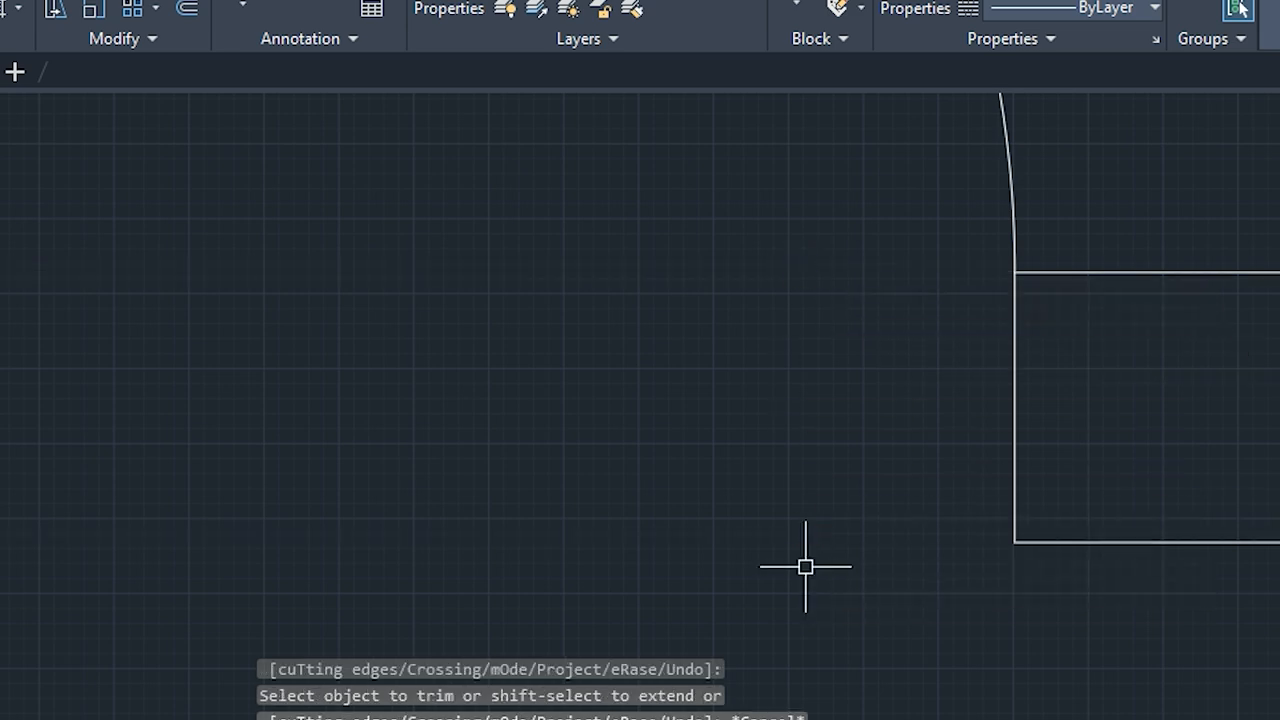
key(Escape)
key(Escape)
scroll(806, 563, down, 4)
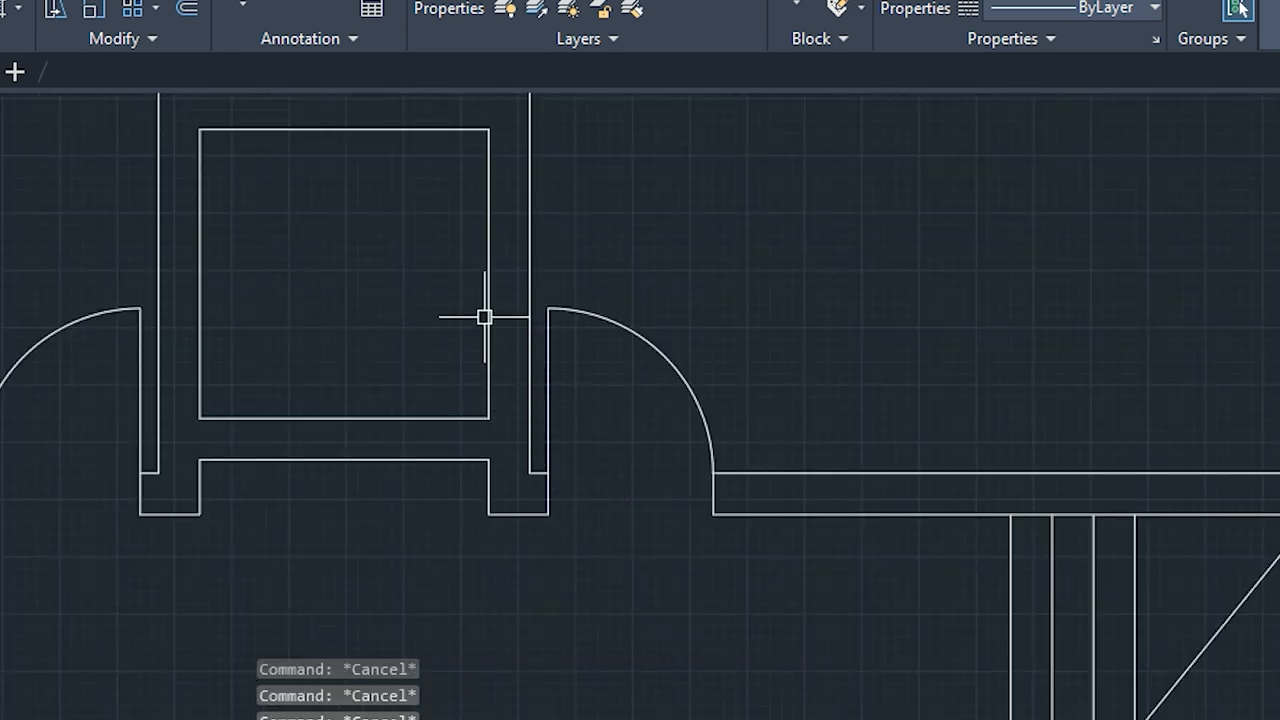
Offset the upper inner wall line of the small room left of the new door 4" down into that room
middle_drag(486, 317, 477, 580)
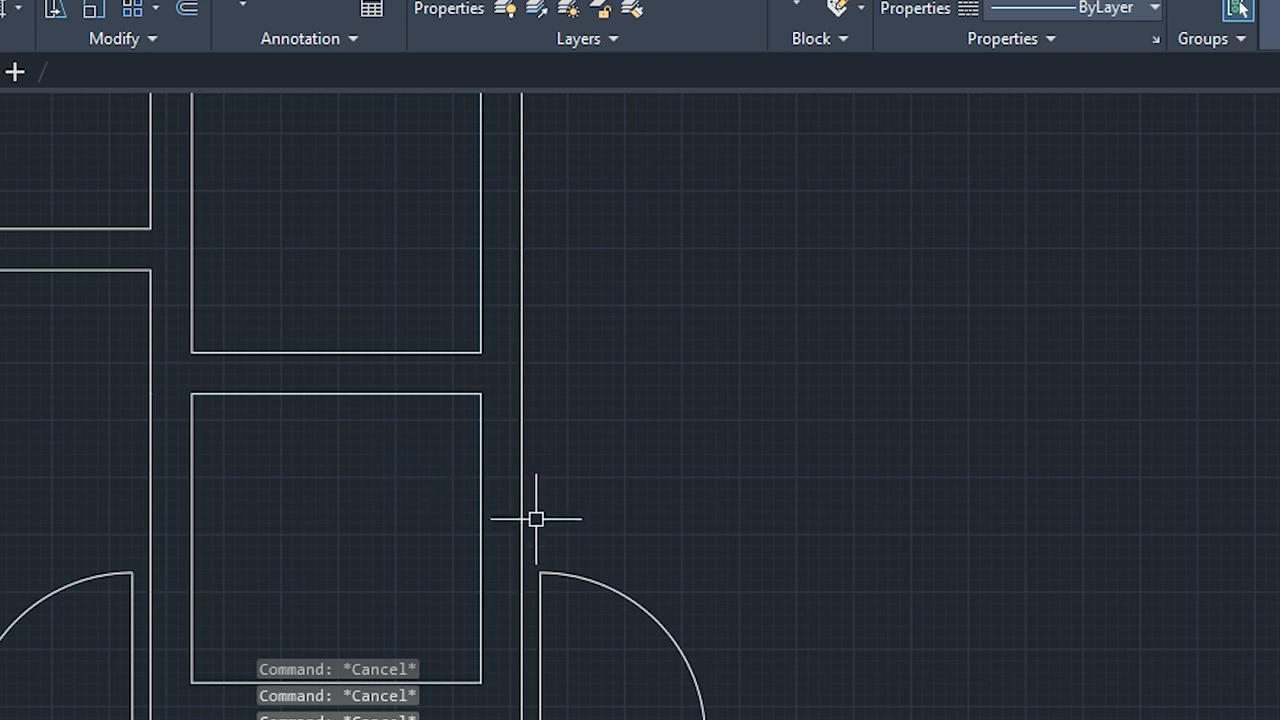
middle_drag(395, 476, 322, 373)
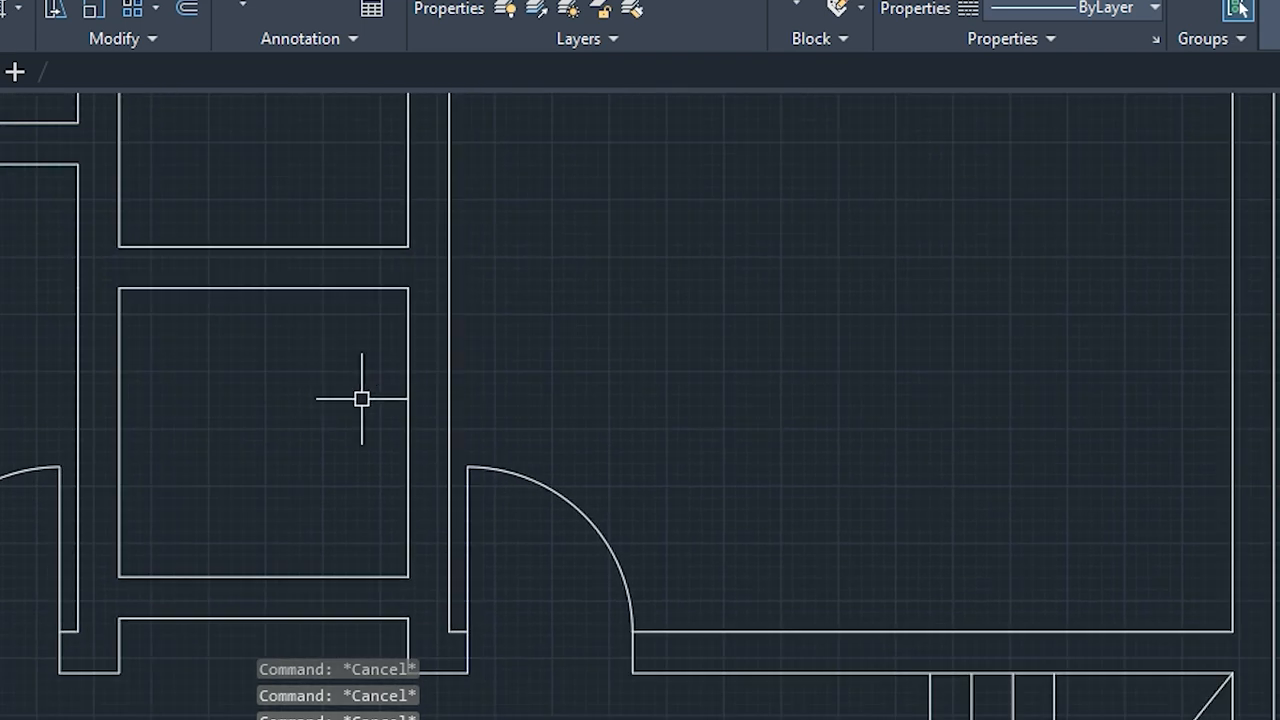
key(Return)
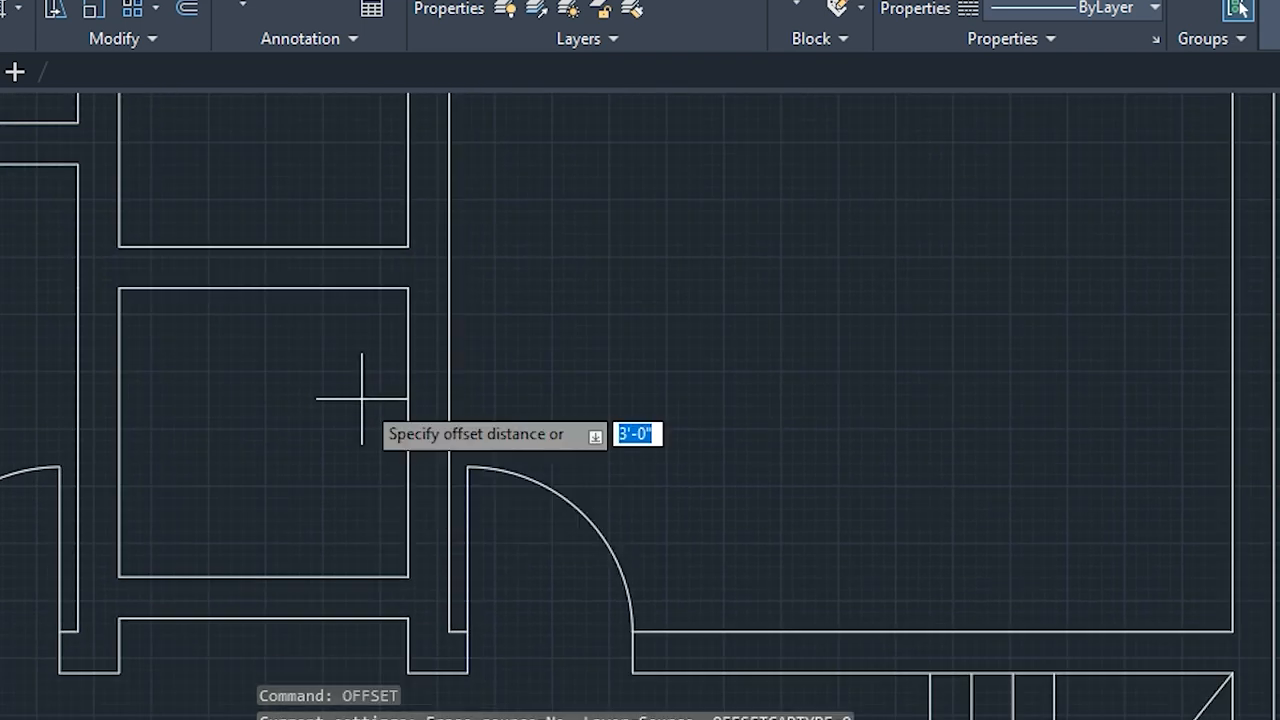
key(Return)
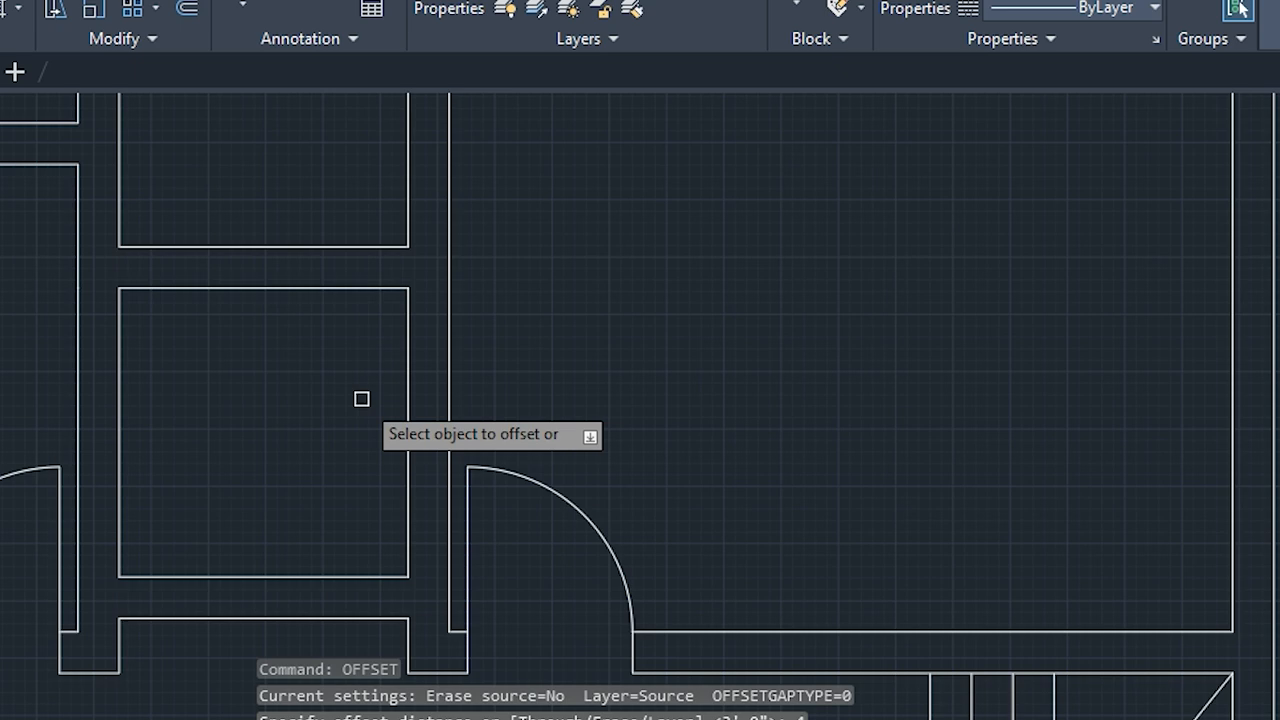
click(387, 293)
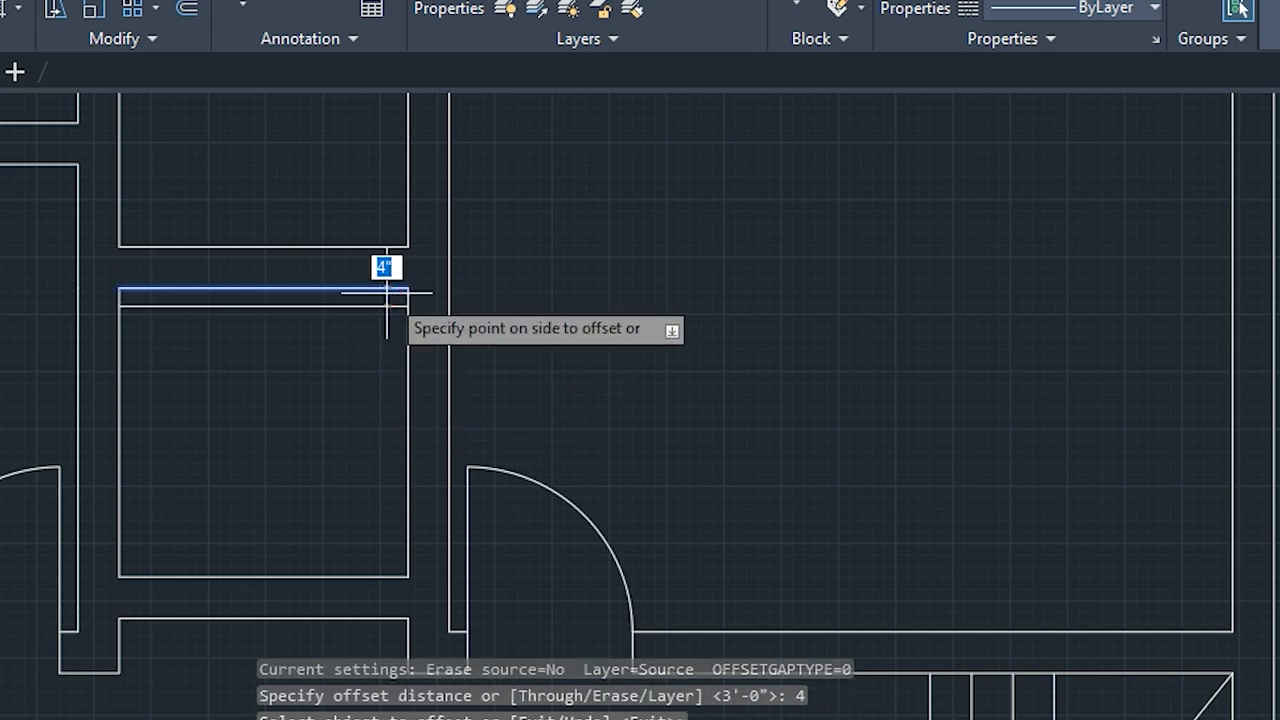
click(379, 322)
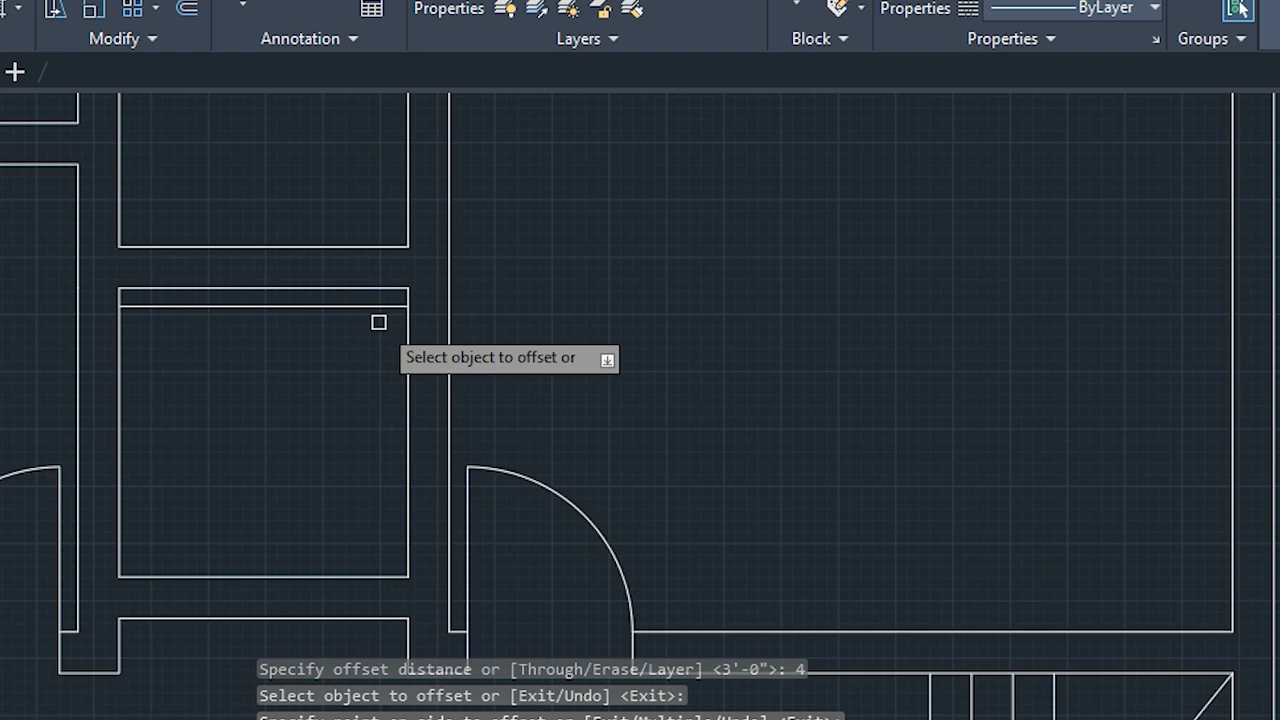
key(Escape)
key(Escape)
key(Escape)
Extend the small room's 4" offset line across its right wall to the large room's left wall line
text(ex)
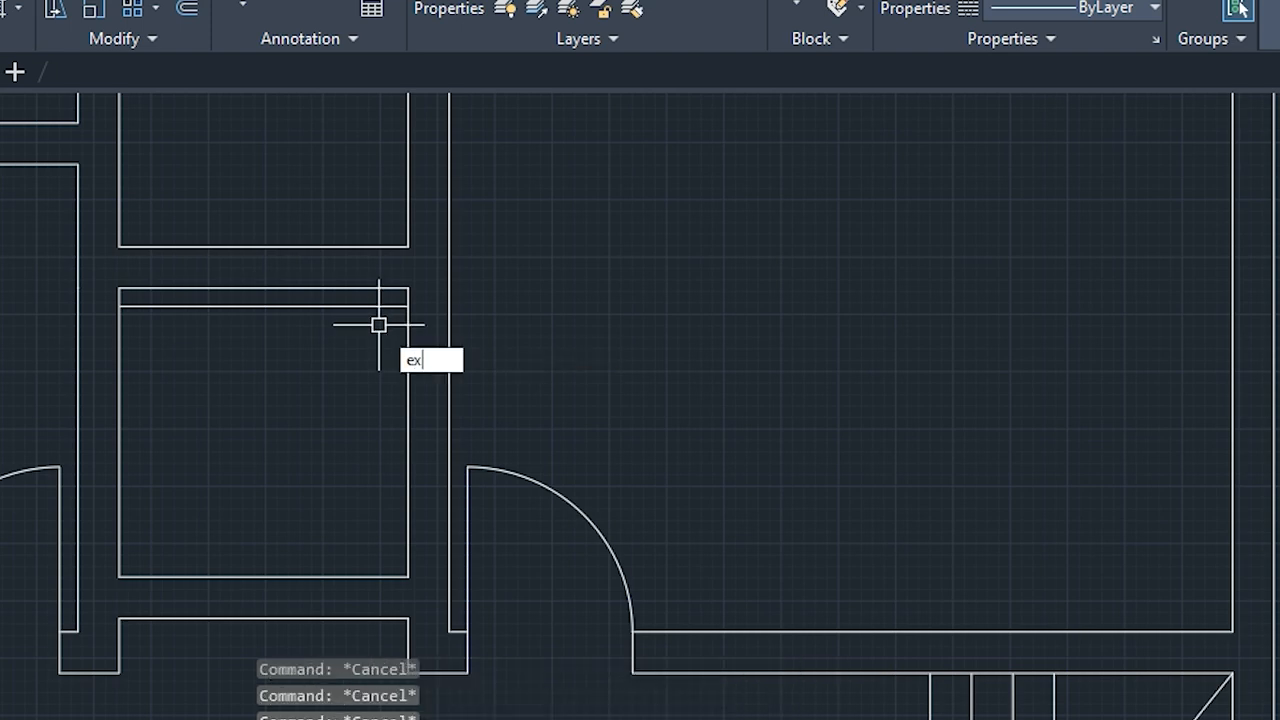
key(Return)
click(377, 303)
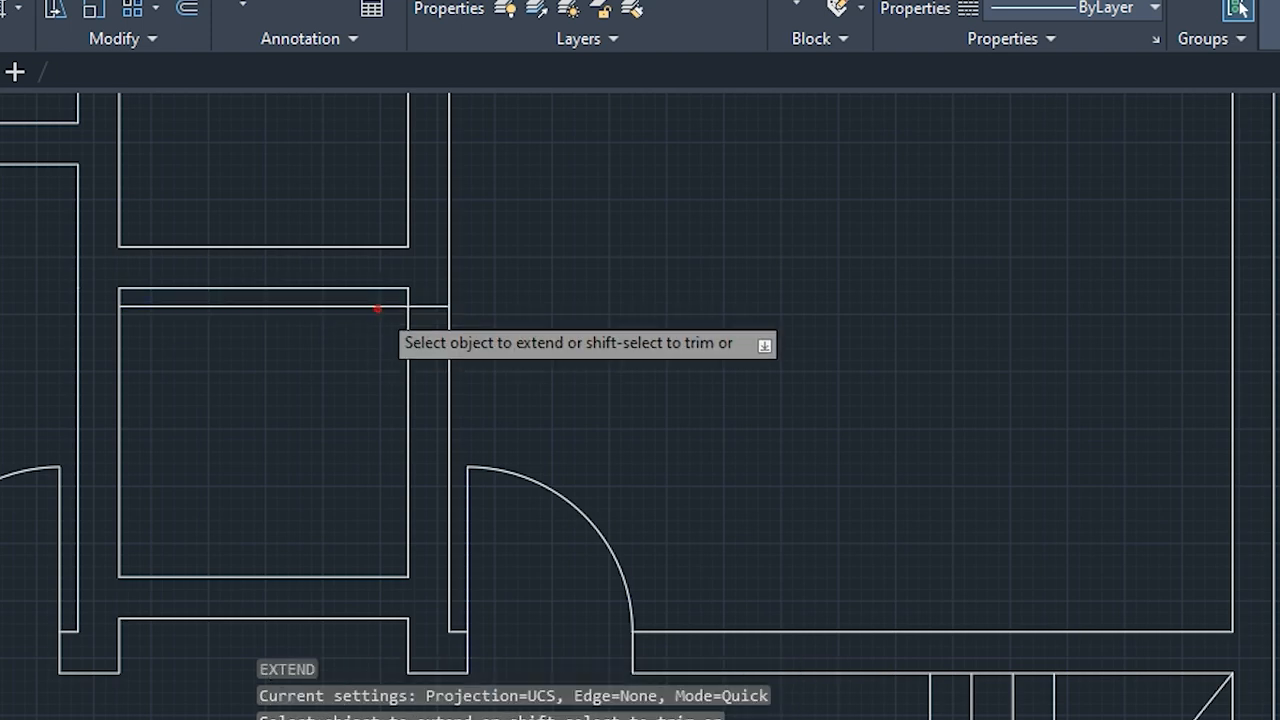
key(Escape)
key(Escape)
key(Escape)
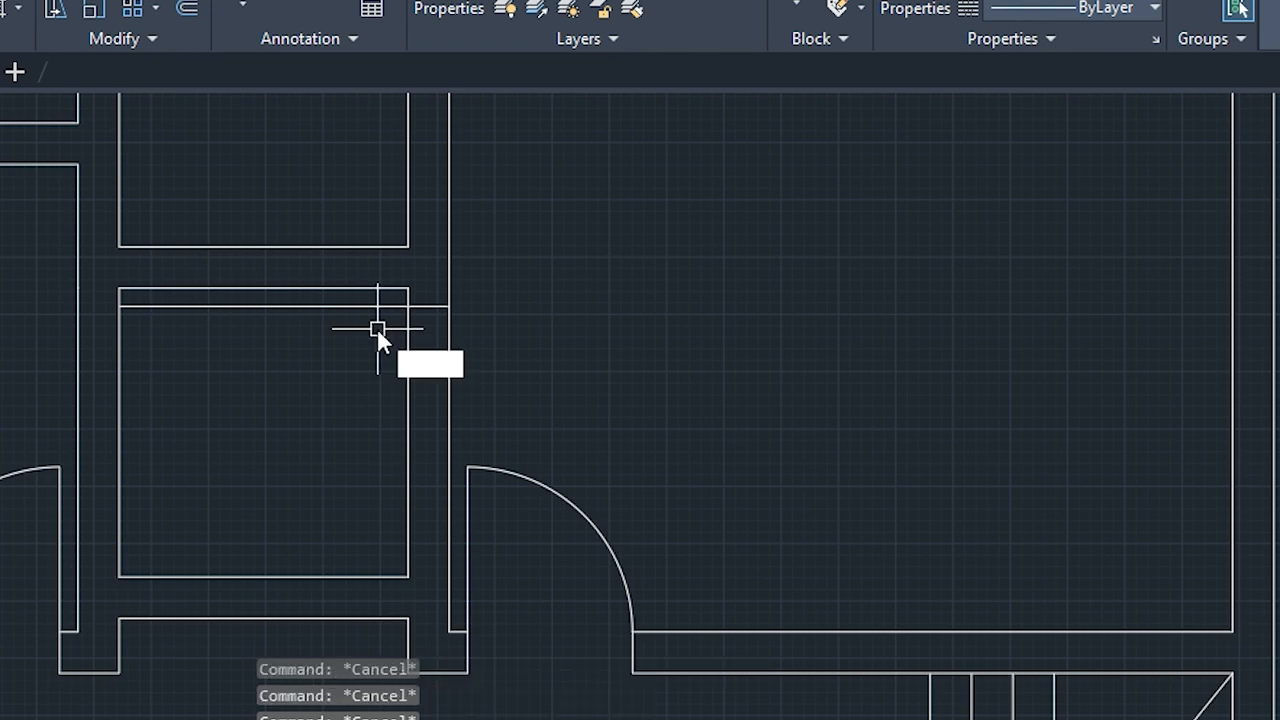
Offset the extended guide line 2' further down the small room for its door opening
text(off)
key(Return)
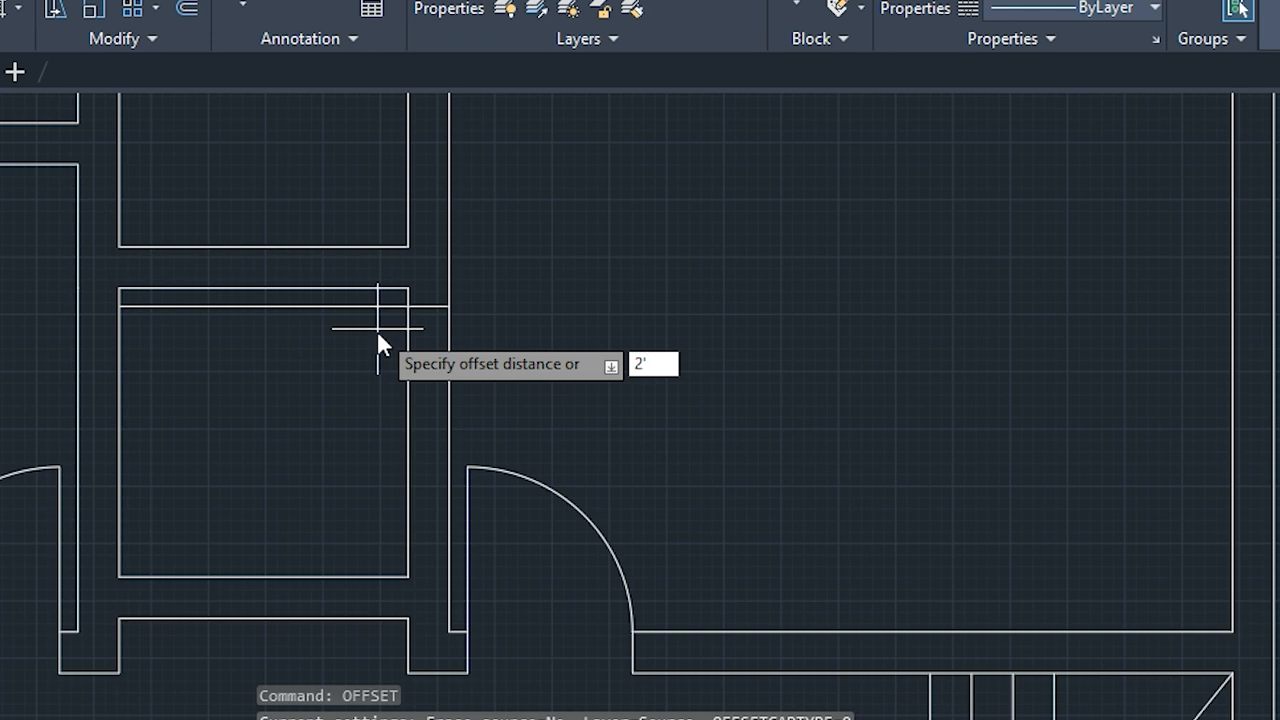
key(Return)
click(370, 305)
click(371, 340)
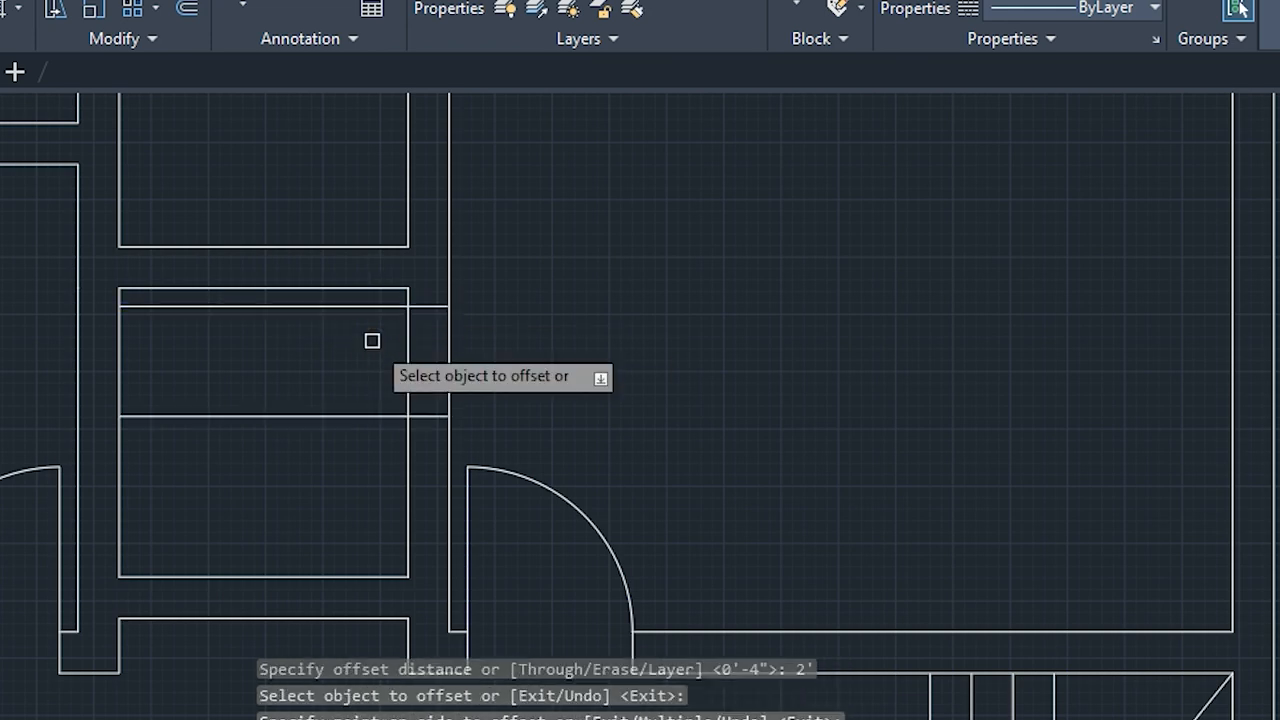
key(Escape)
key(Escape)
key(Escape)
key(Escape)
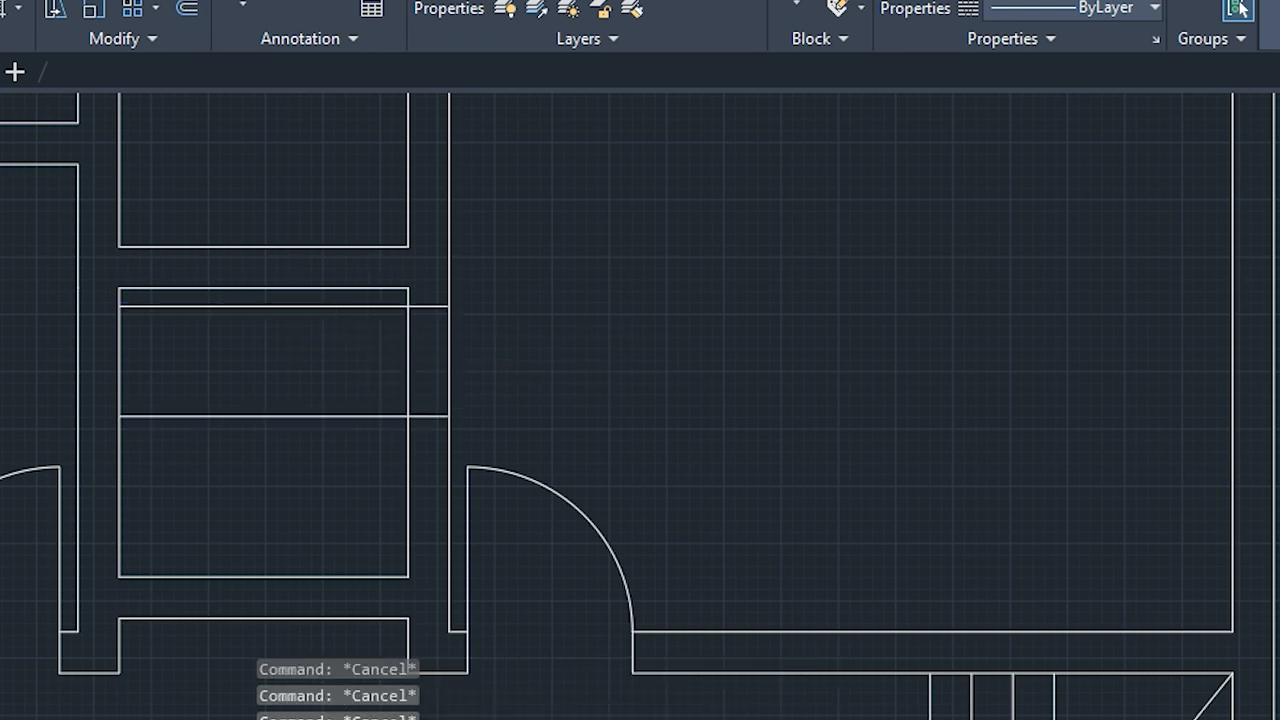
Draw a 2' radius circle centred where the upper guide line crosses the small room's right inner wall line
click(2, 5)
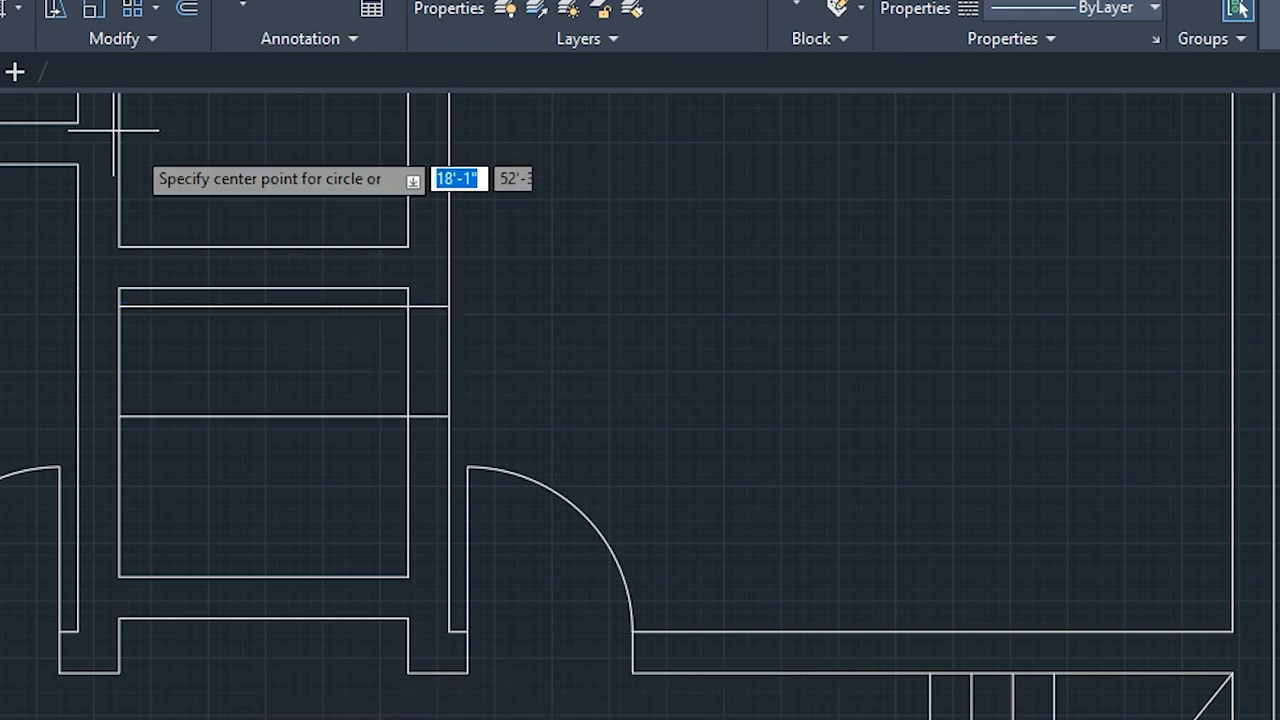
click(407, 306)
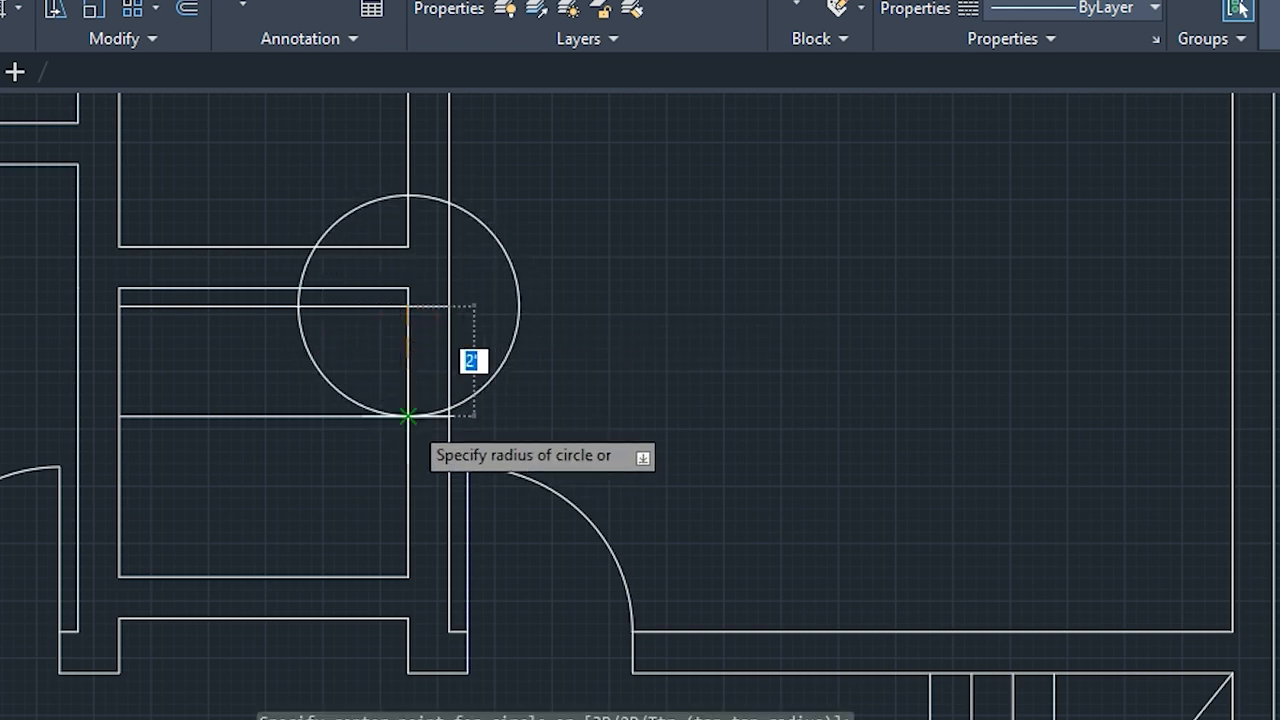
click(409, 420)
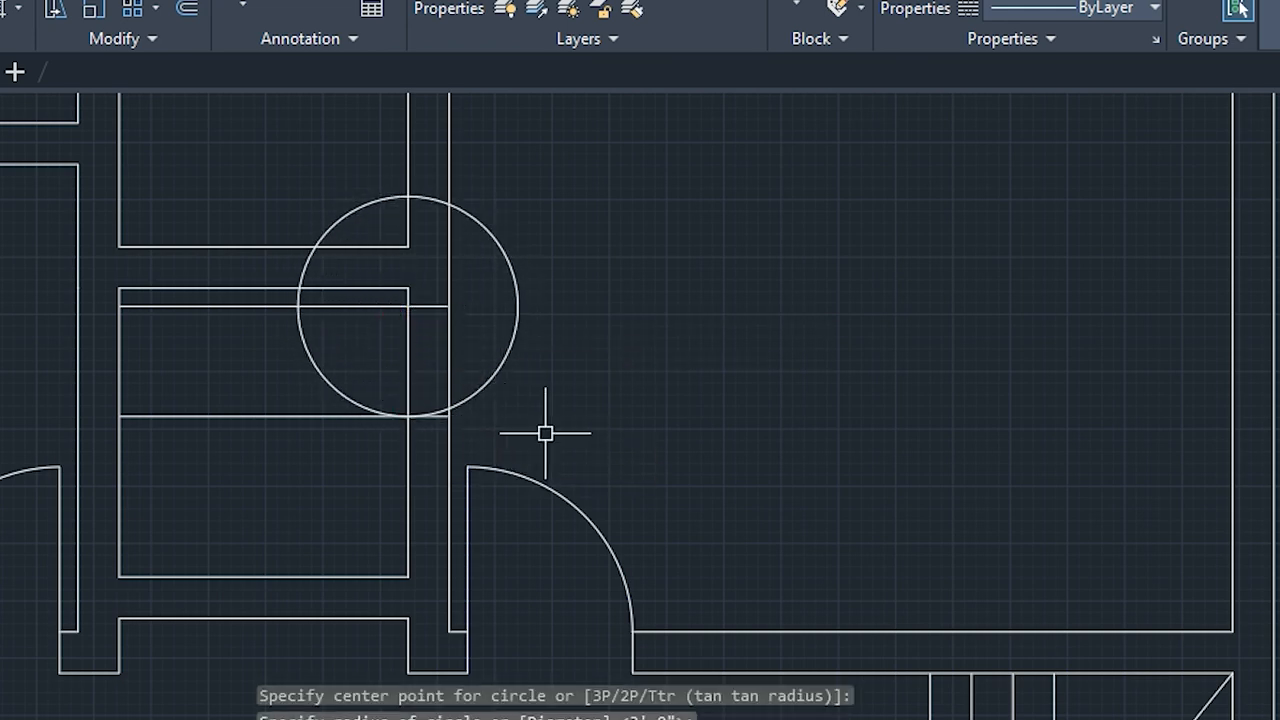
key(Escape)
key(Escape)
key(Escape)
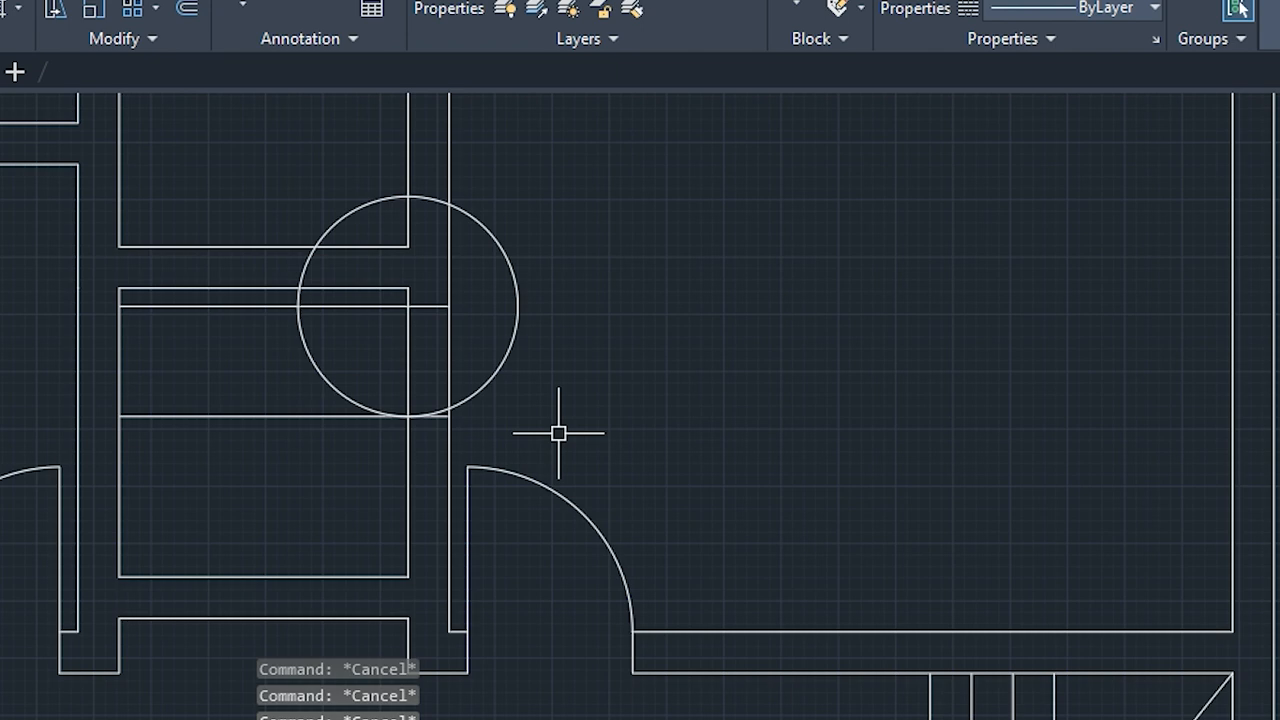
Trim the upper guide line left of the circle and the lower guide line inside the small room
text(tr)
key(Return)
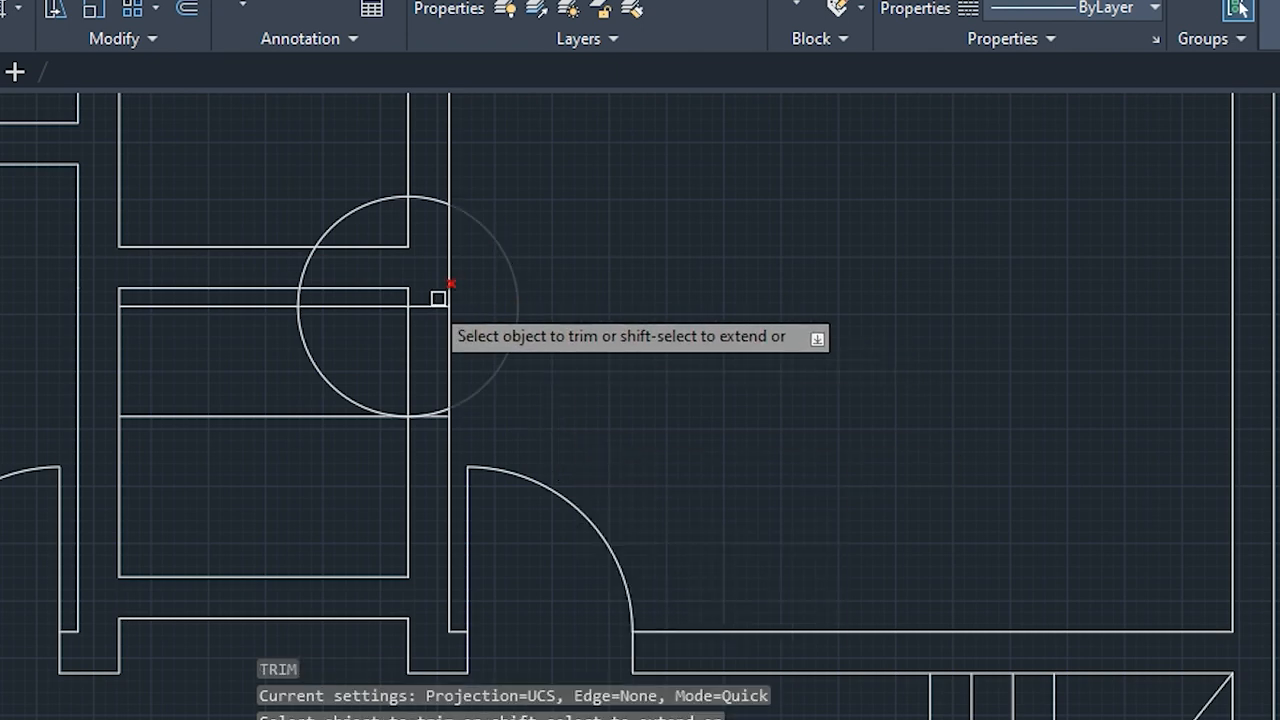
click(248, 307)
click(275, 413)
Trim the 2' circle down to the quarter arc that swings into the small room
scroll(445, 405, up, 4)
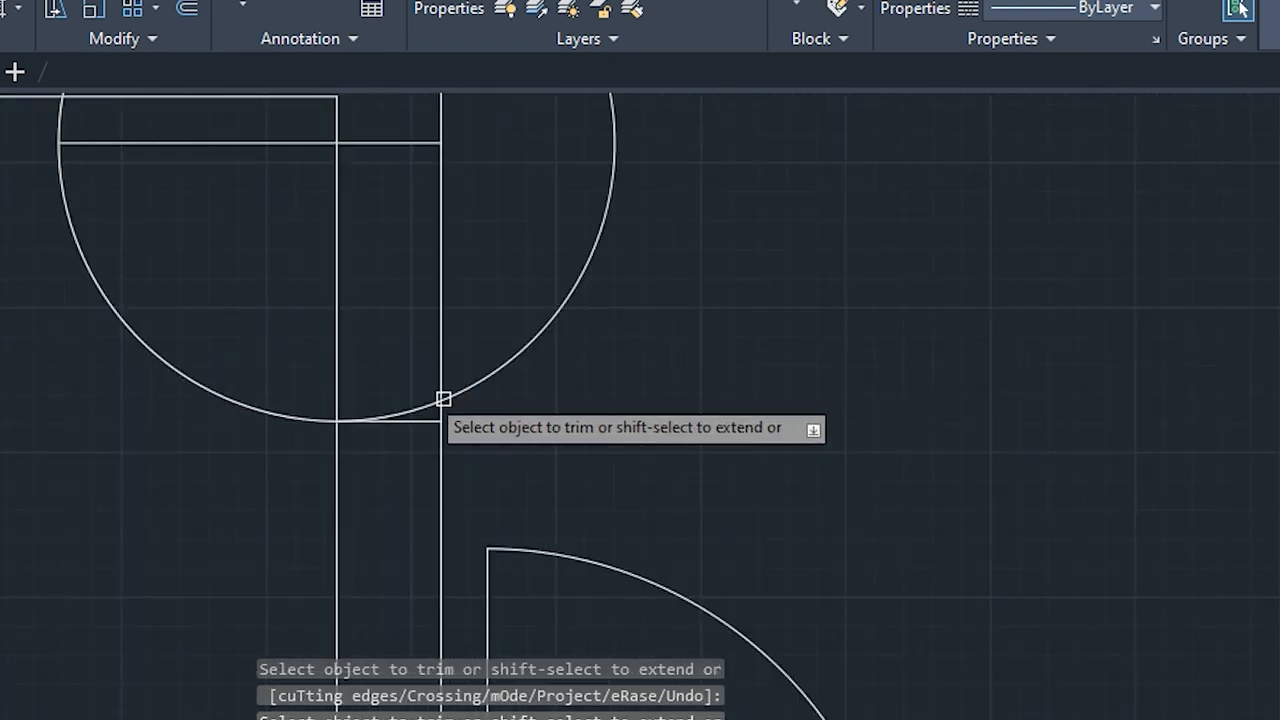
middle_drag(332, 263, 320, 540)
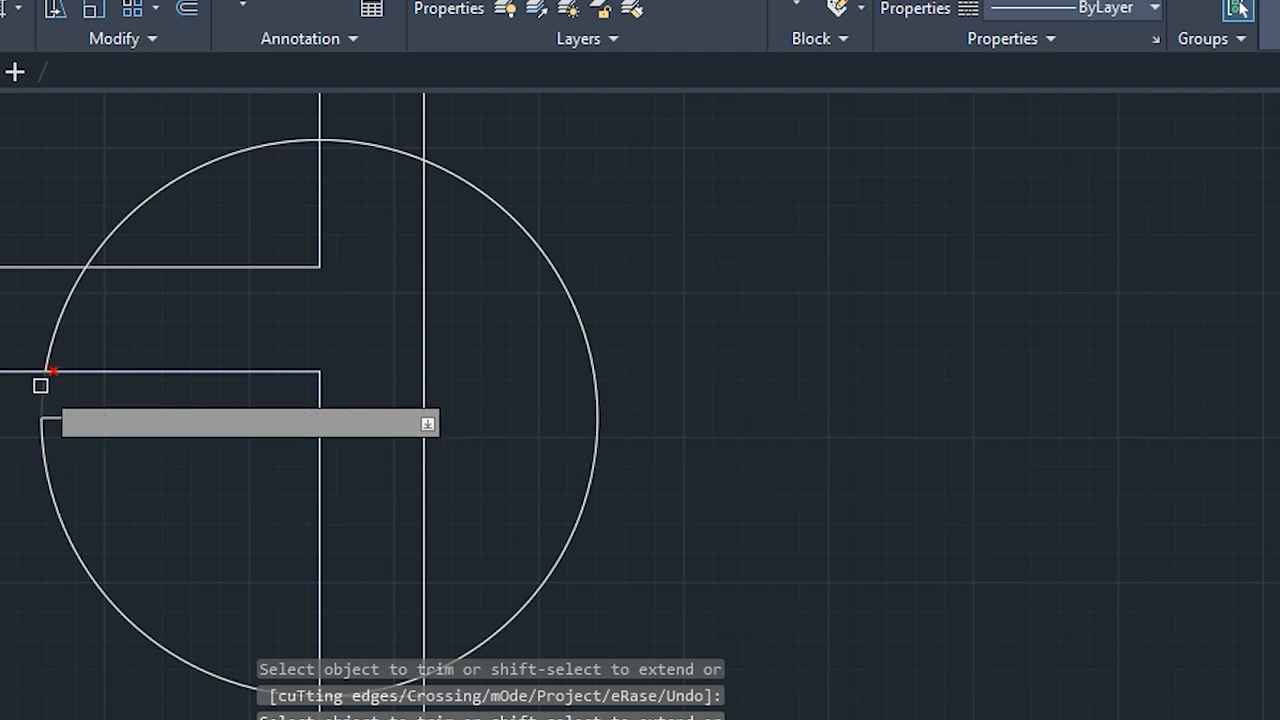
click(114, 217)
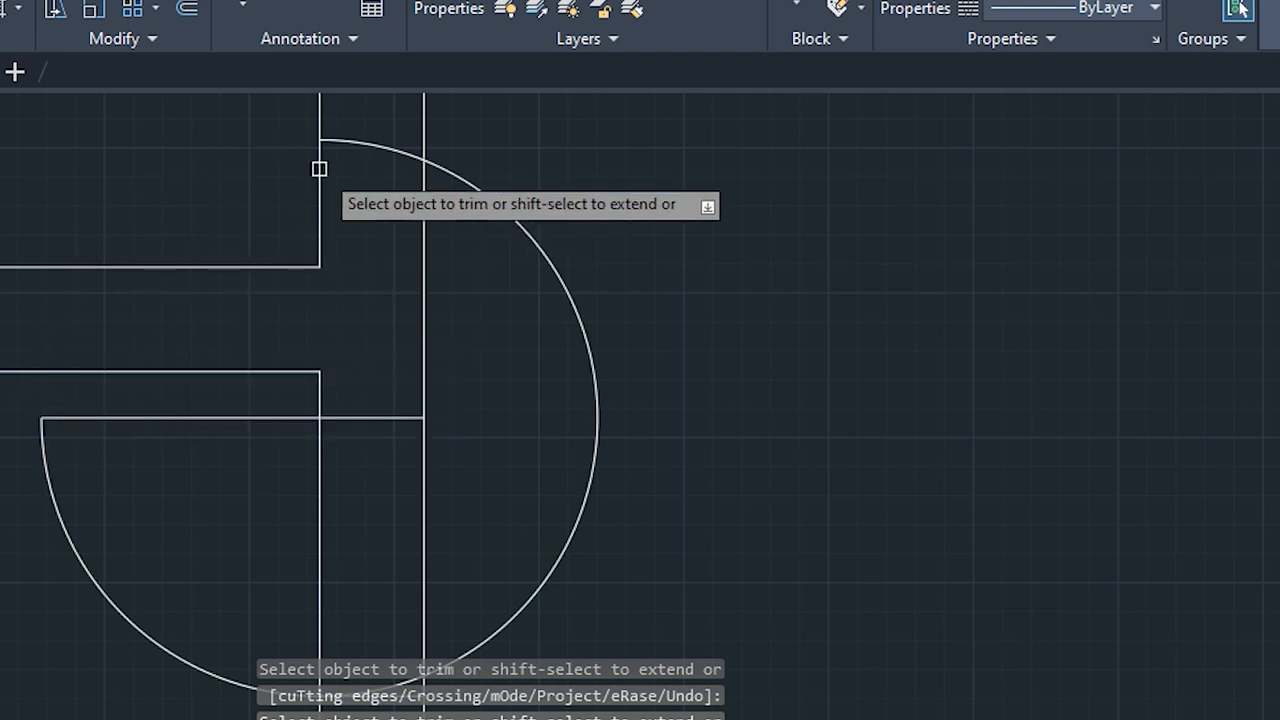
click(590, 330)
middle_drag(384, 470, 394, 171)
scroll(420, 369, up, 4)
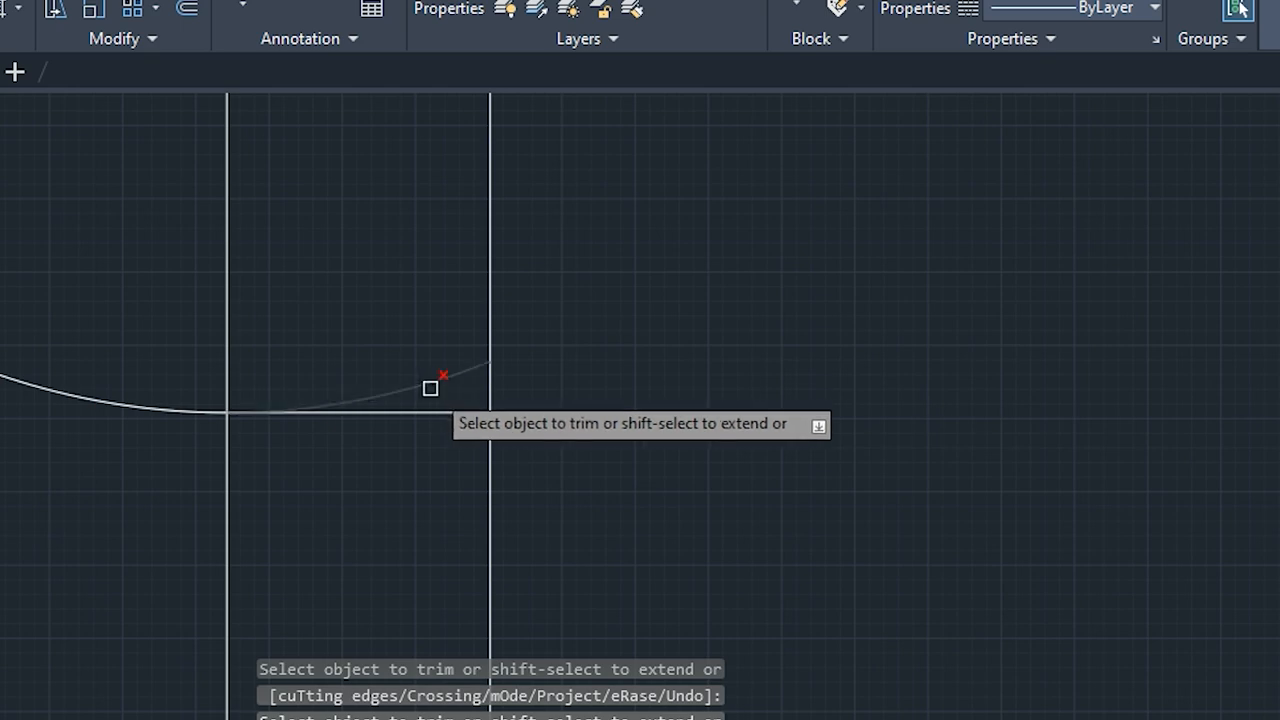
click(429, 382)
Trim both right wall lines of the small room between the guide lines to open the 2' doorway
click(490, 331)
click(228, 331)
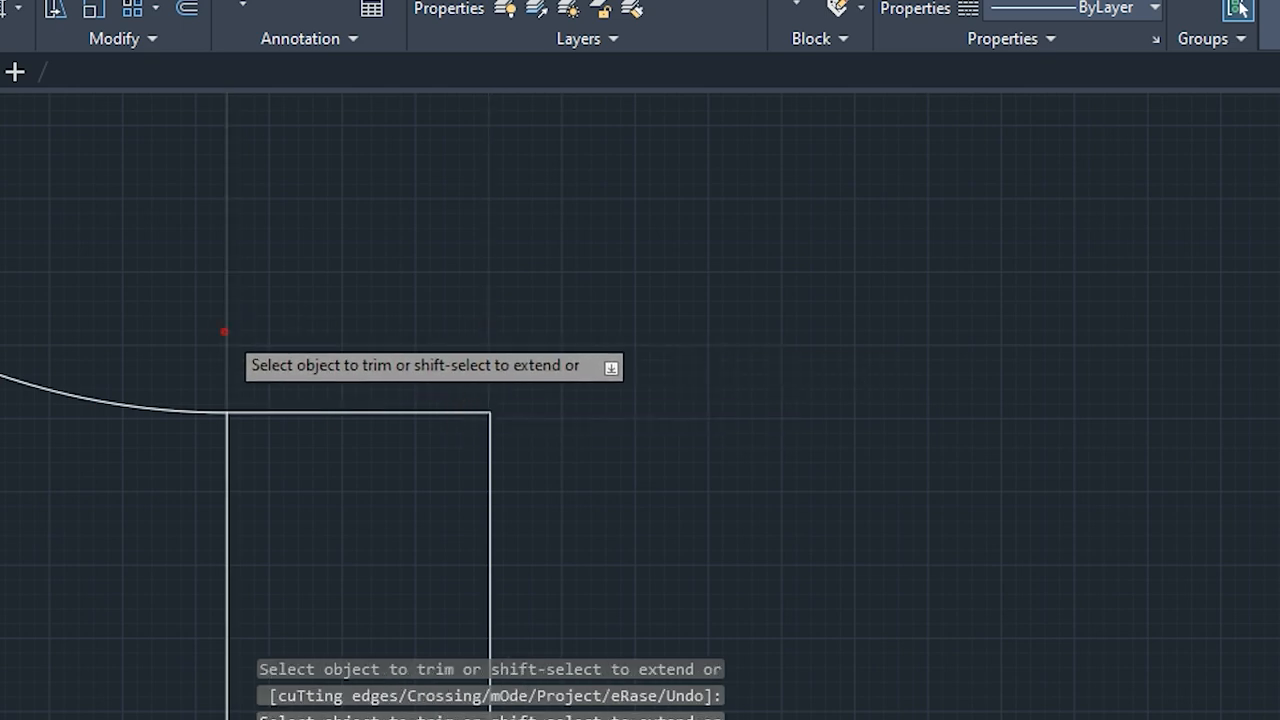
scroll(225, 333, down, 5)
scroll(225, 333, down, 3)
key(Escape)
key(Escape)
key(Escape)
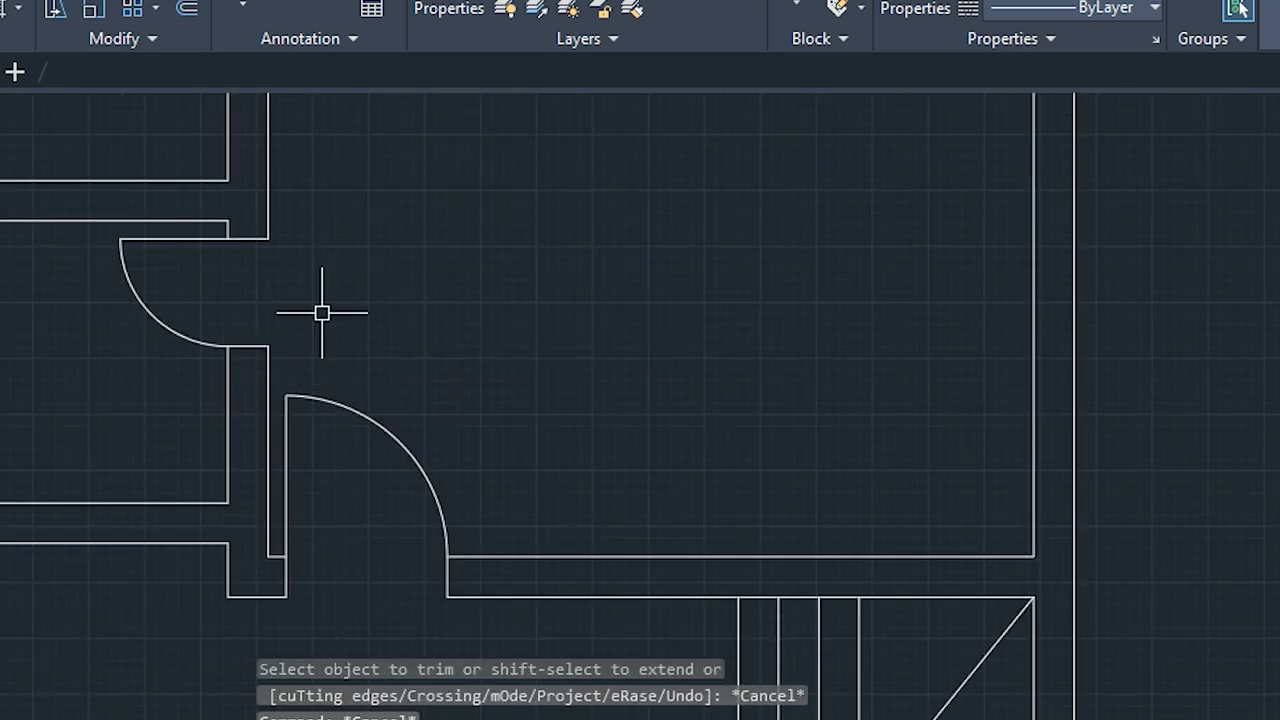
Offset the top inner wall line of the small upper-middle room 4" down into the room
middle_drag(10, 330, 489, 634)
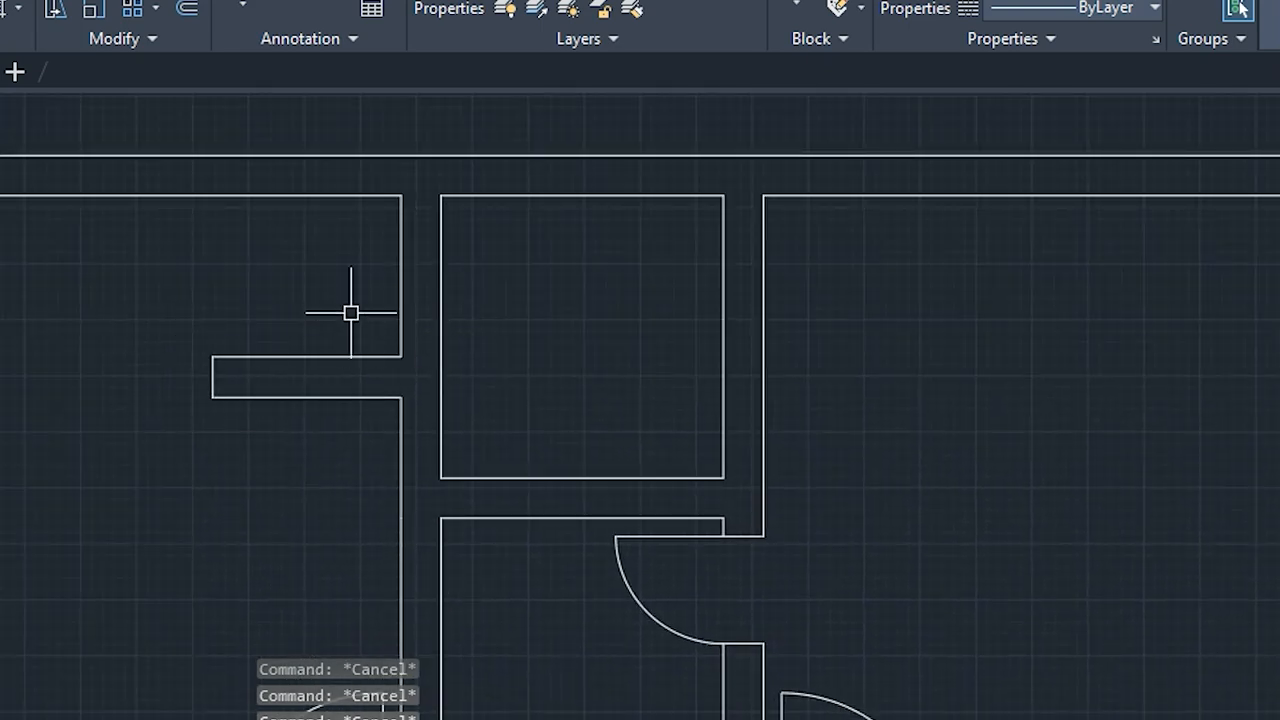
middle_drag(315, 338, 246, 498)
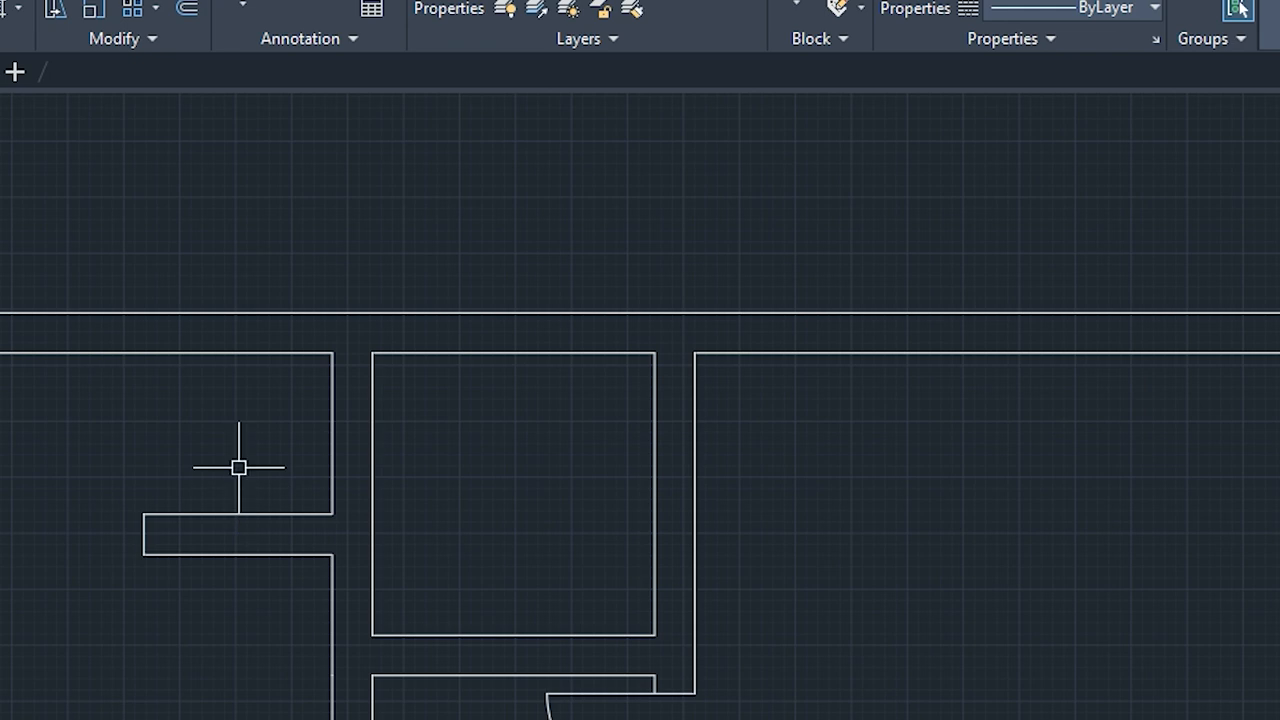
text(ff)
key(Return)
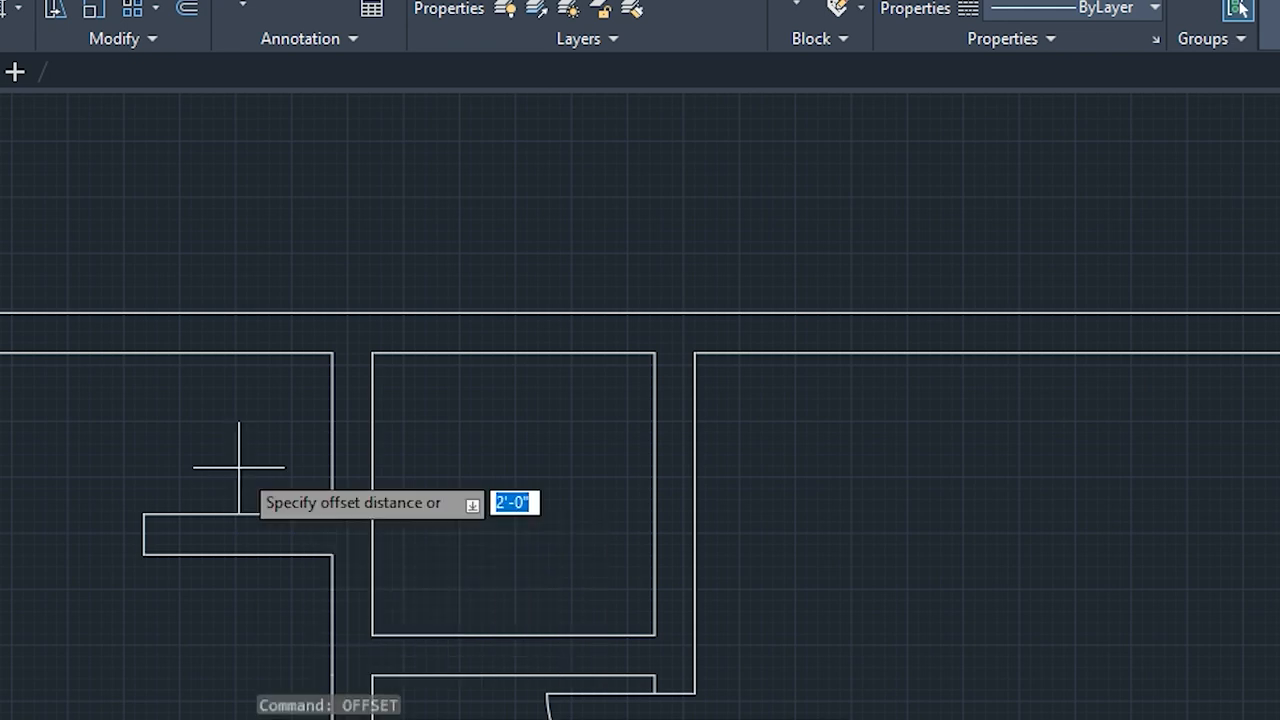
text(4)
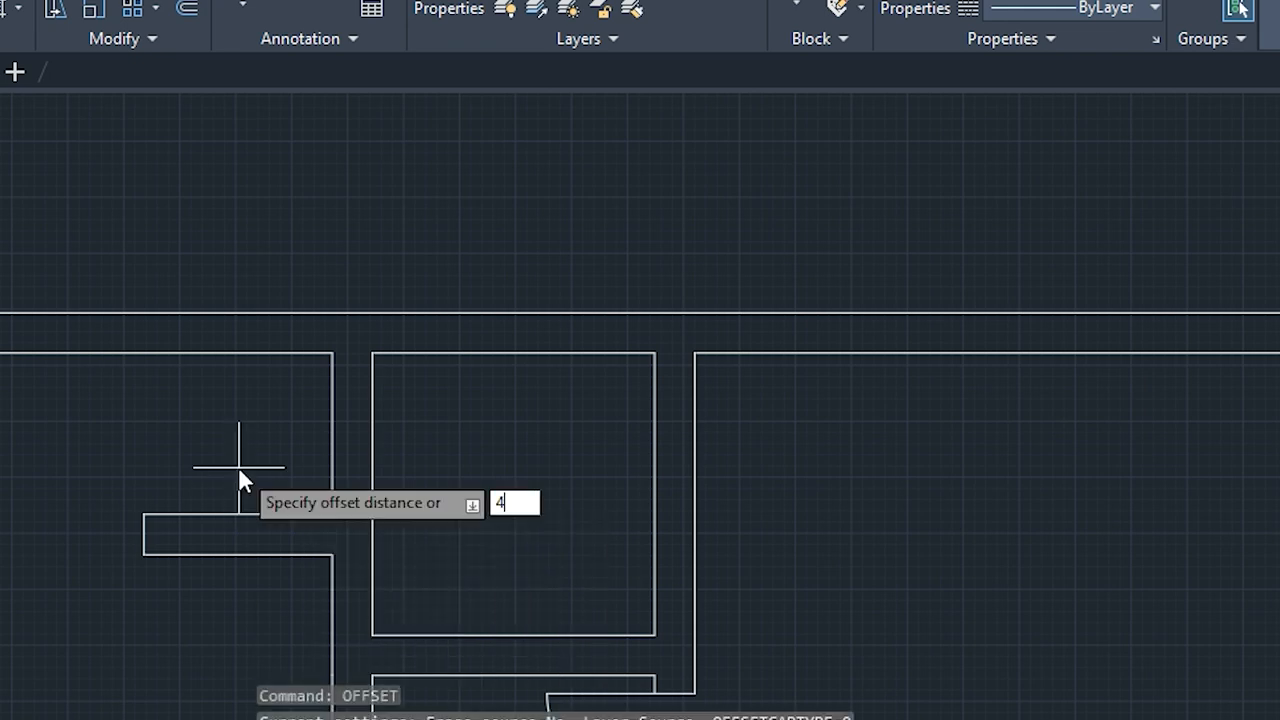
key(Return)
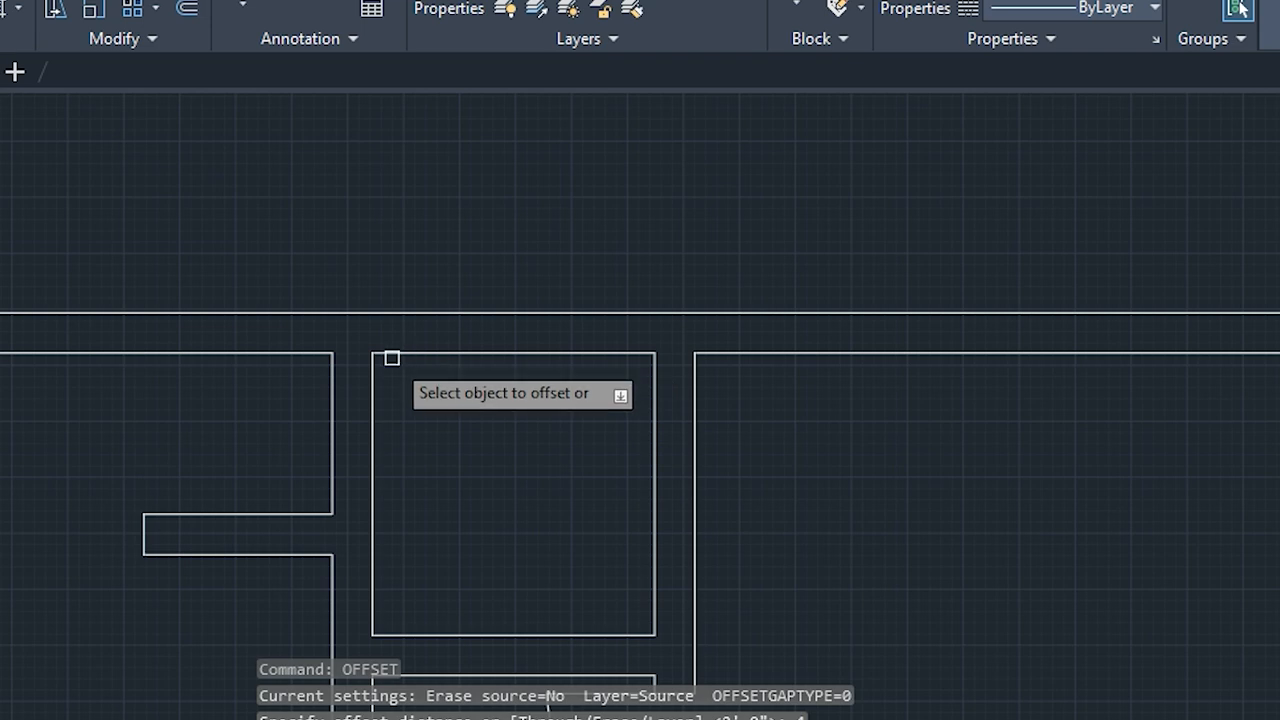
click(386, 354)
click(388, 386)
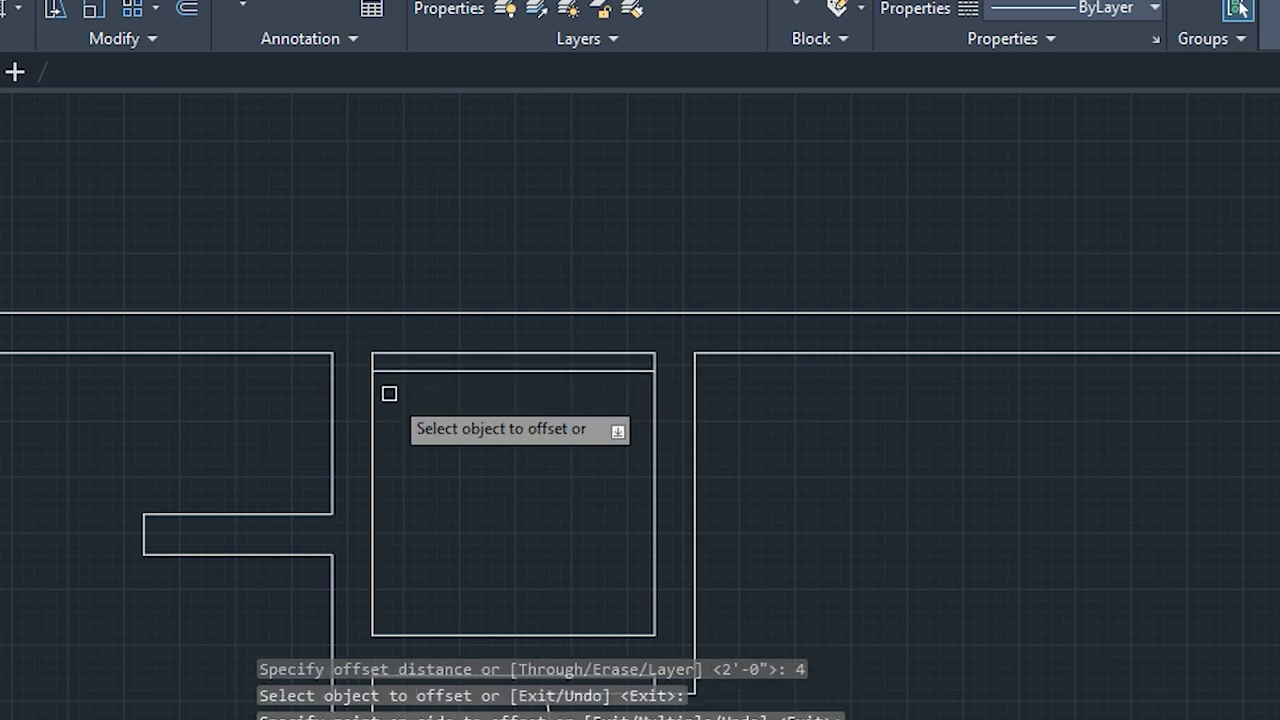
key(Escape)
key(Escape)
key(Escape)
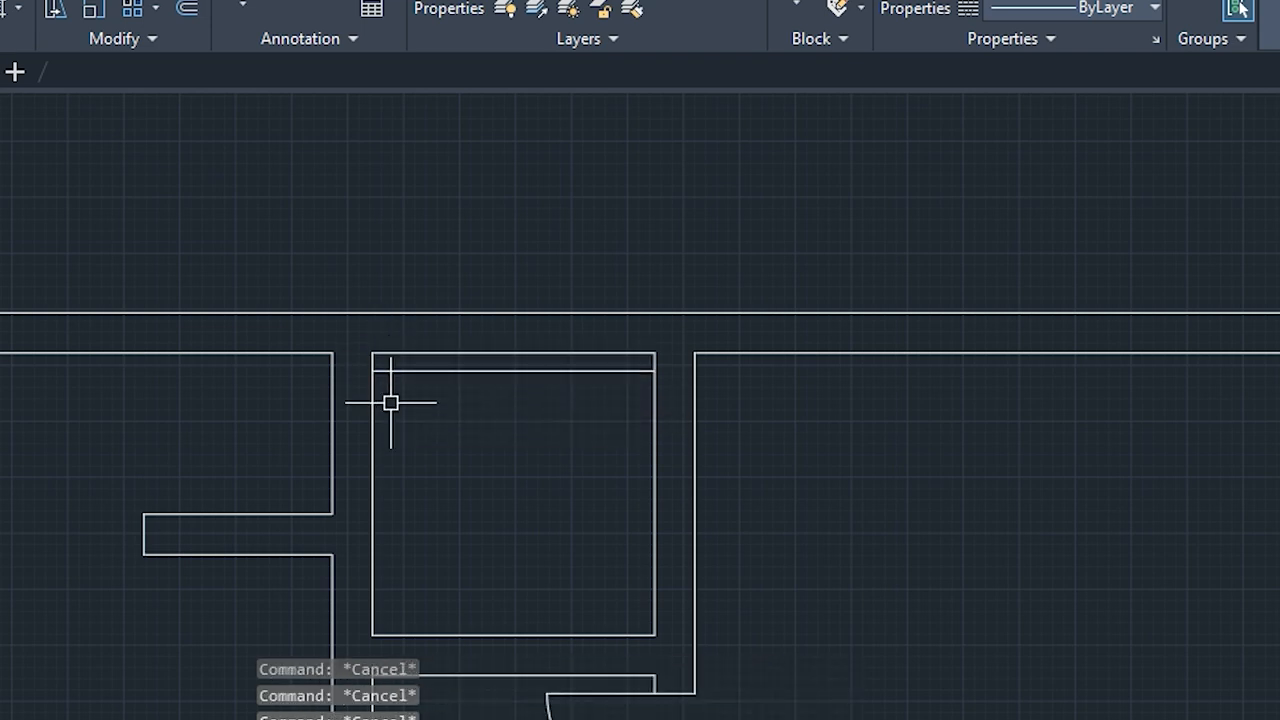
Extend the new guide line across the small room's left wall to the adjoining room's wall line
text(ex)
key(Return)
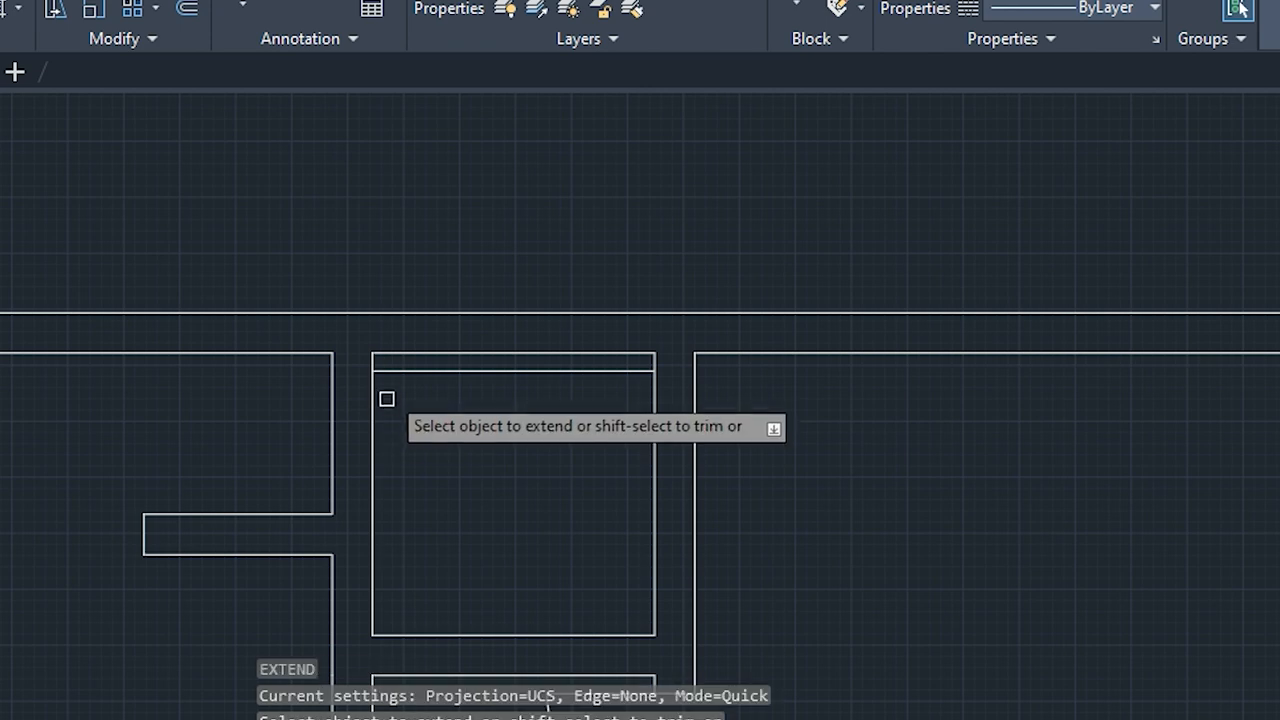
click(386, 371)
key(Escape)
key(Escape)
key(Escape)
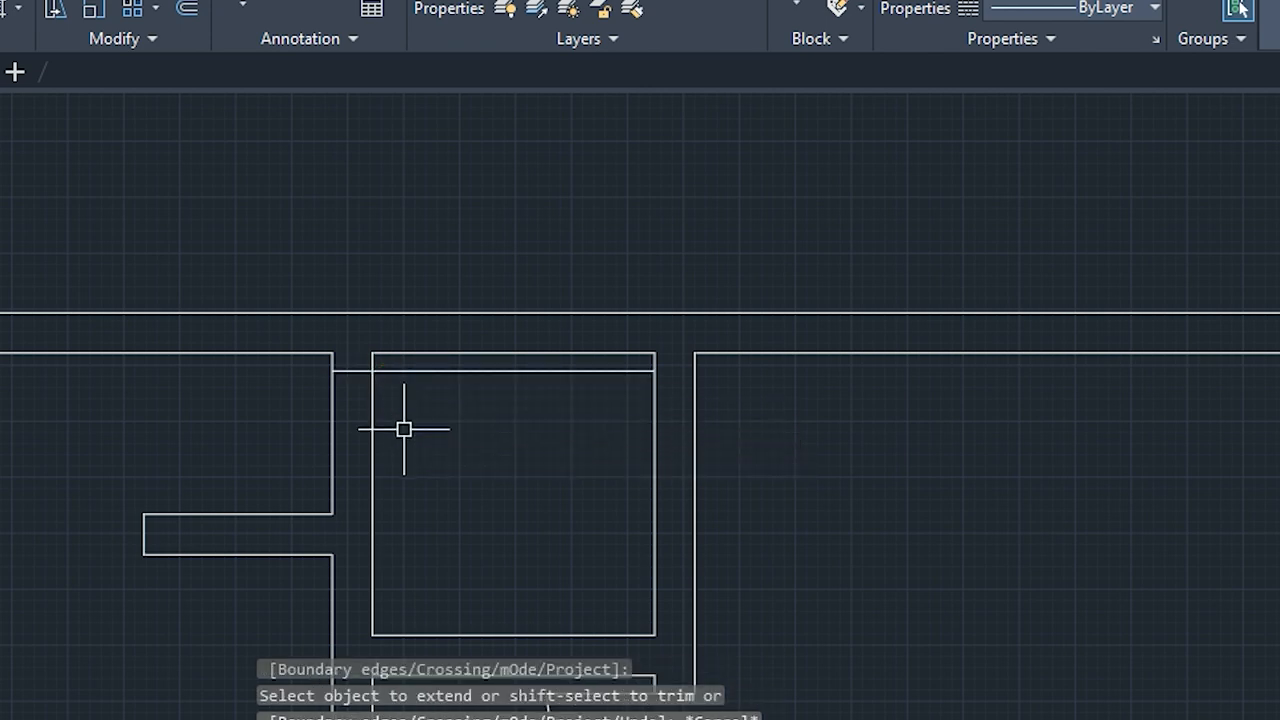
Offset the extended guide line 2' downward to mark the lower side of the doorway
text(o)
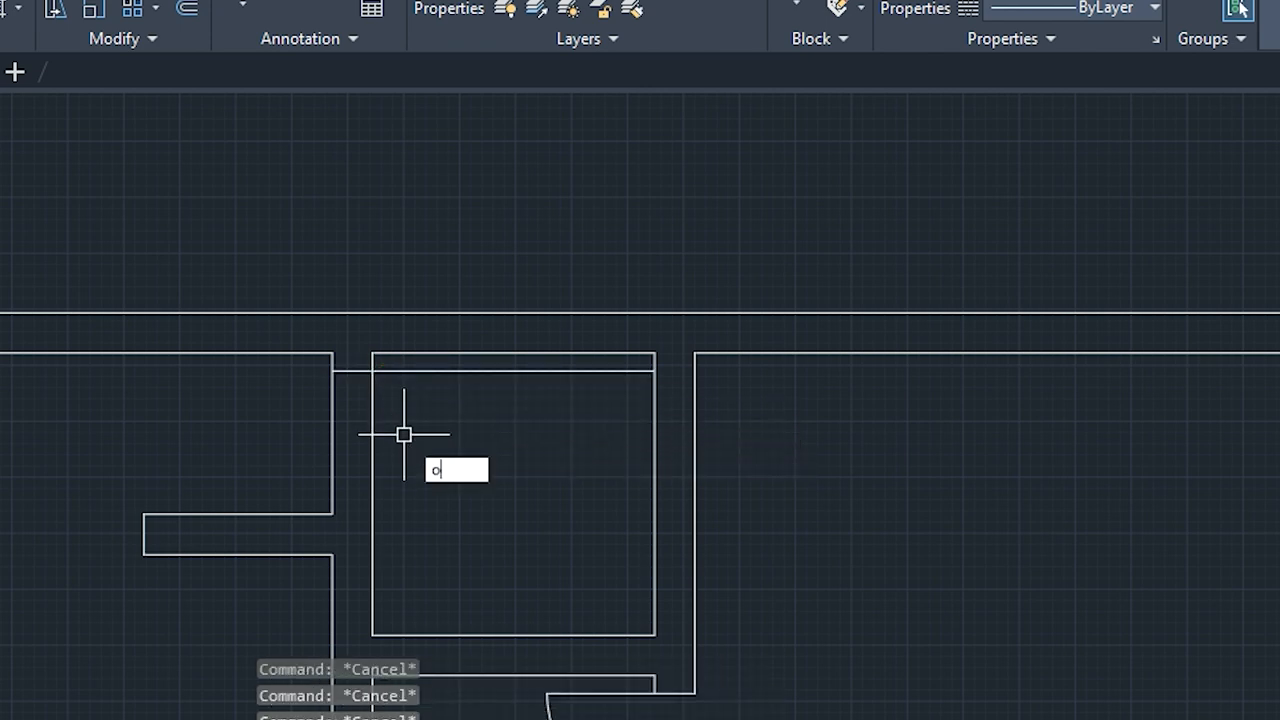
text(ff)
key(Return)
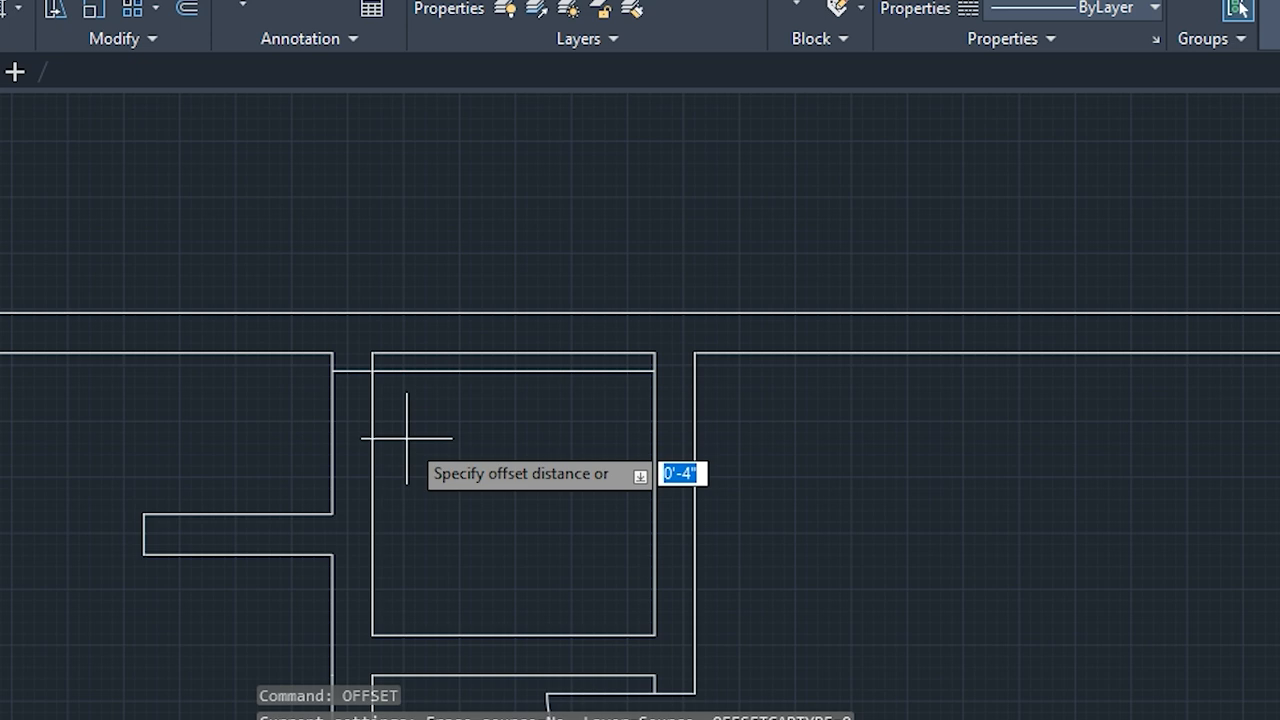
key(Return)
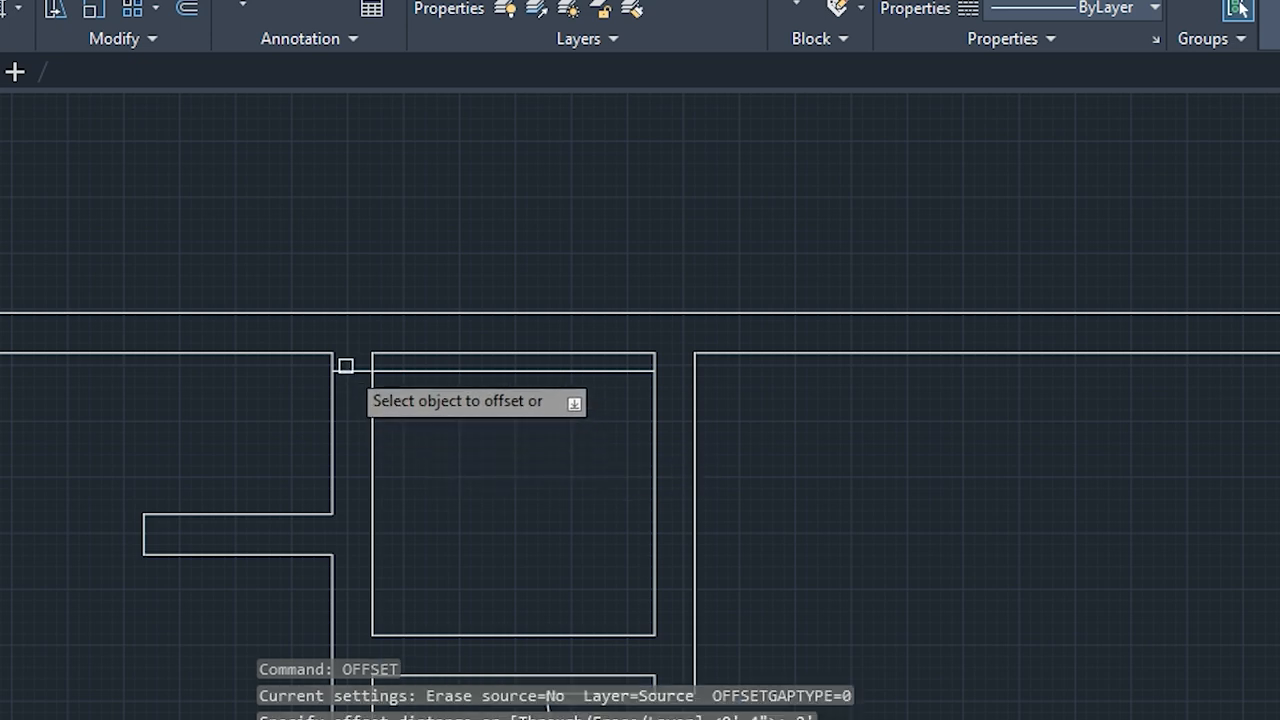
click(356, 397)
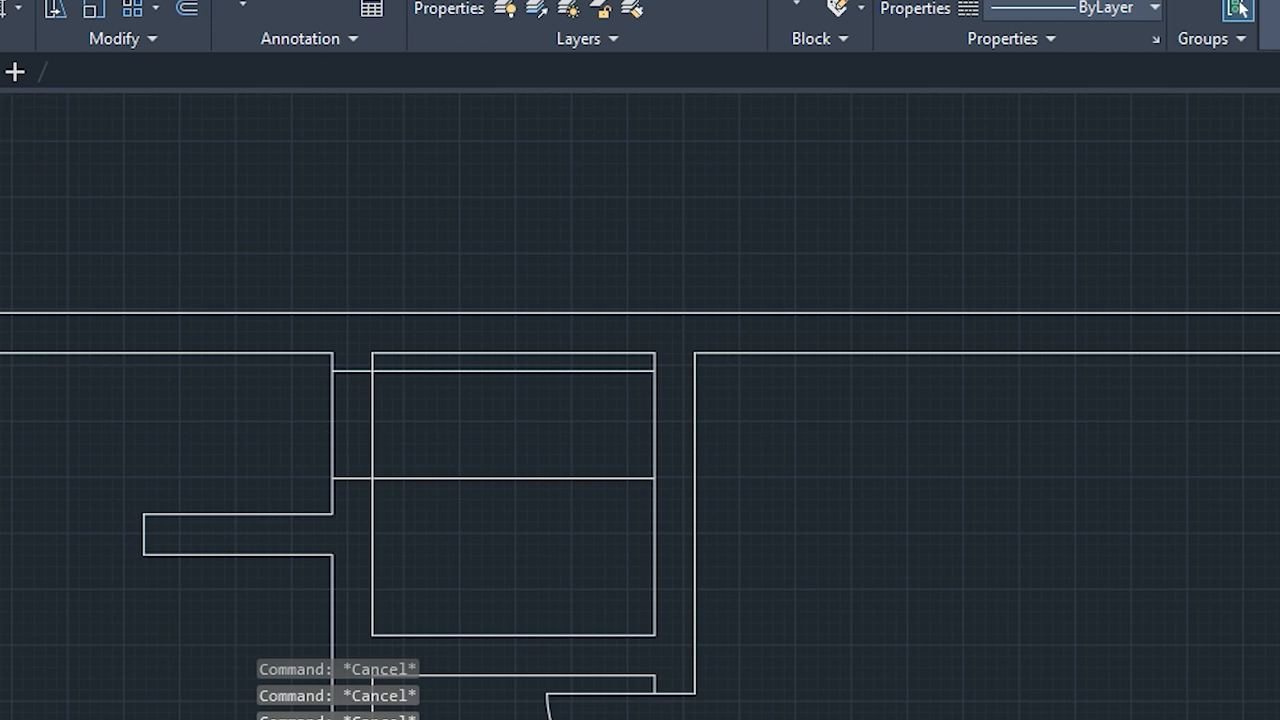
Draw a 2' radius circle centred where the upper guide line crosses the small room's left inner wall line
click(372, 370)
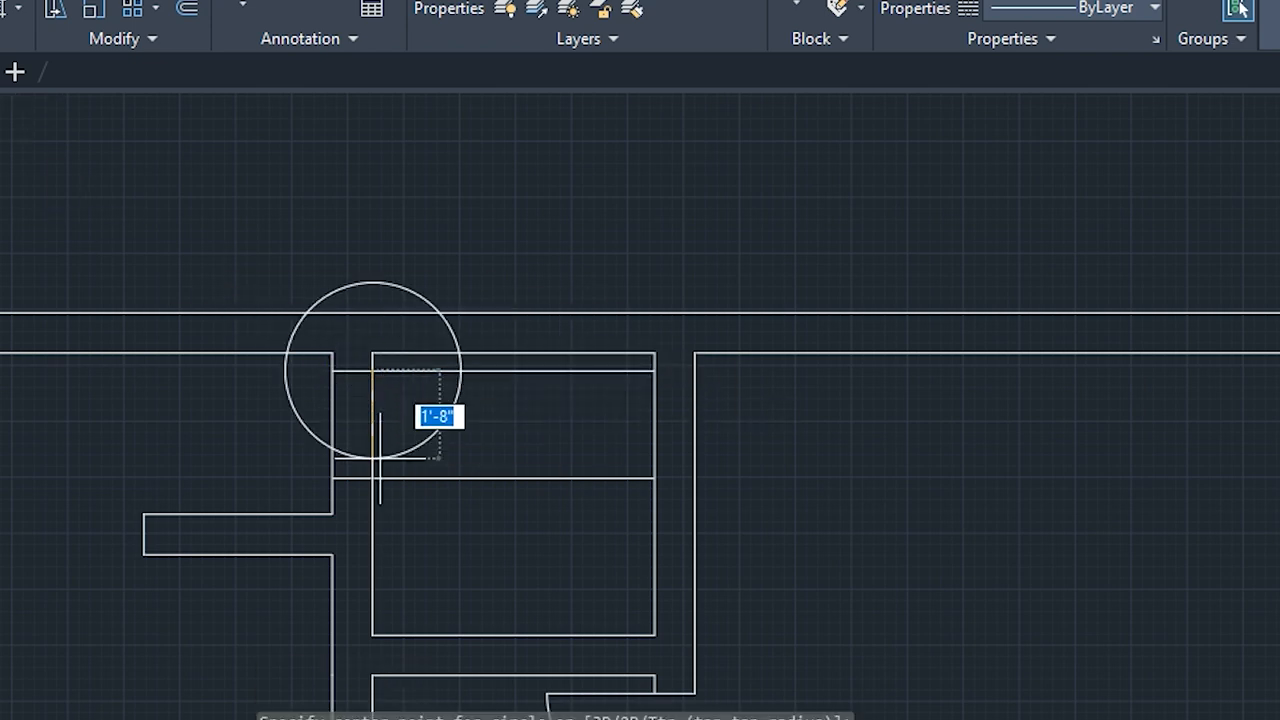
click(372, 478)
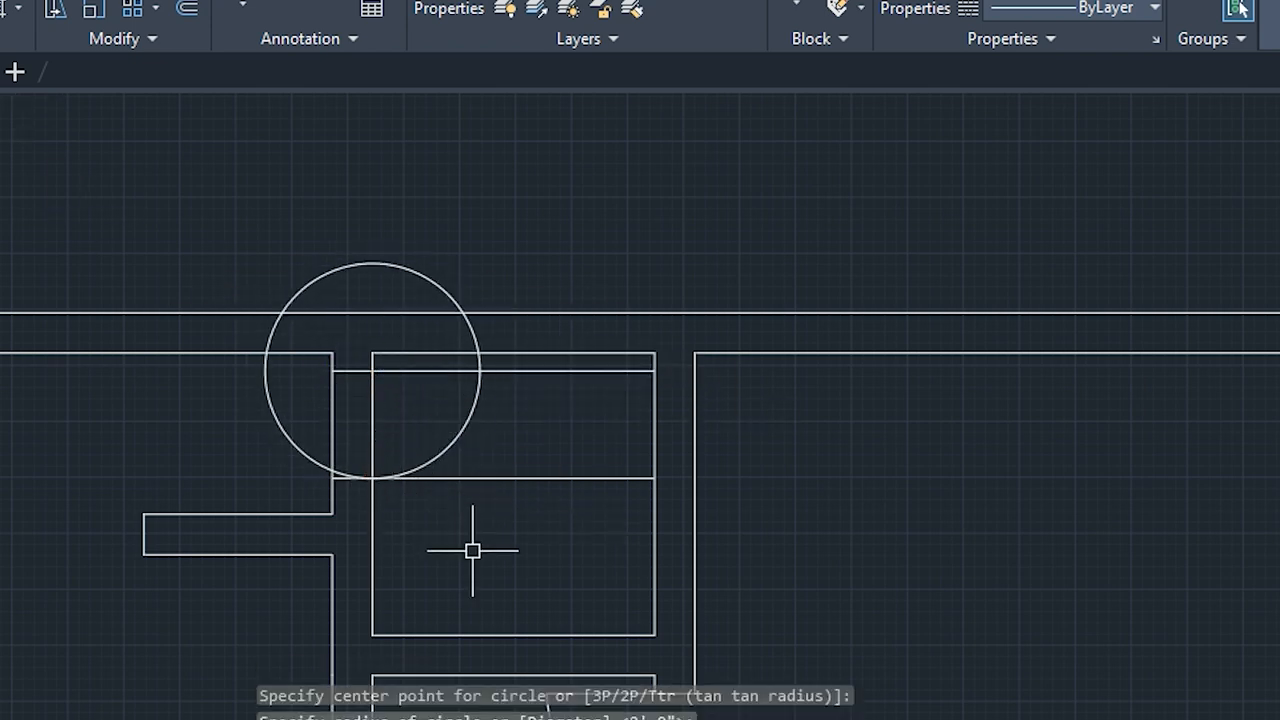
key(Escape)
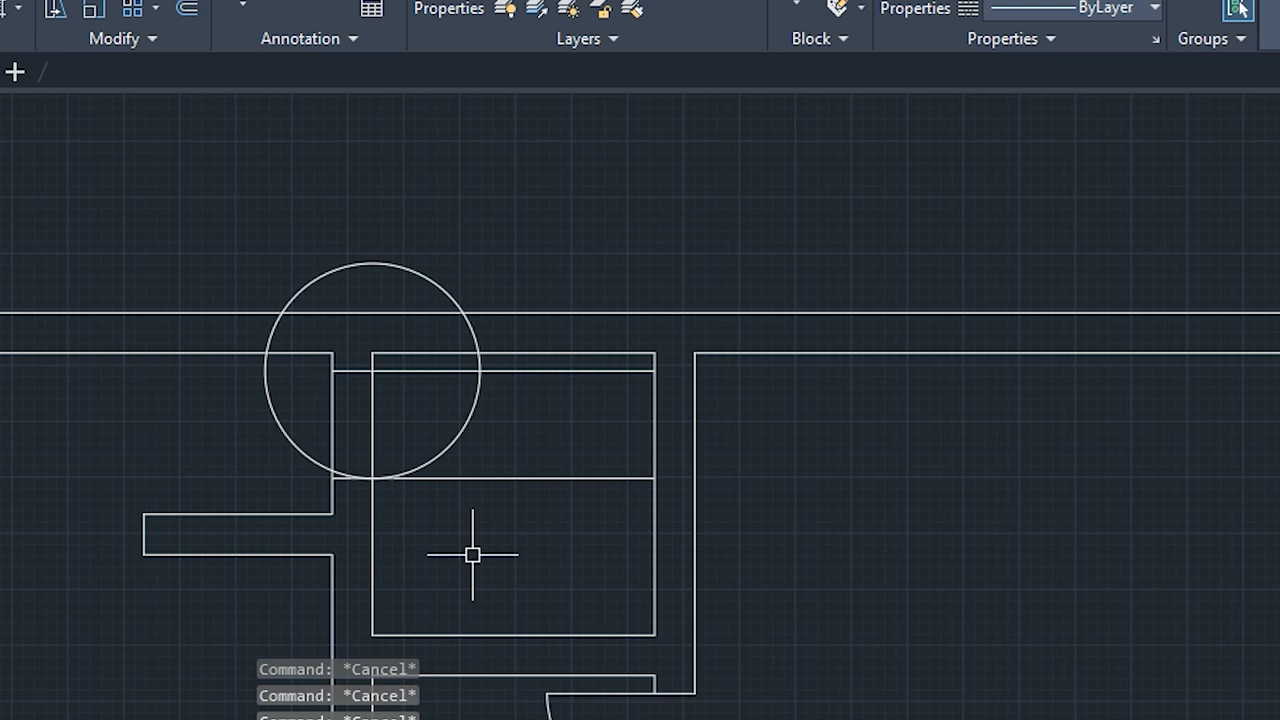
Trim away the upper parts of the 2' circle, ending its room side at the upper guide line
text(TR)
key(Return)
scroll(440, 275, up, 2)
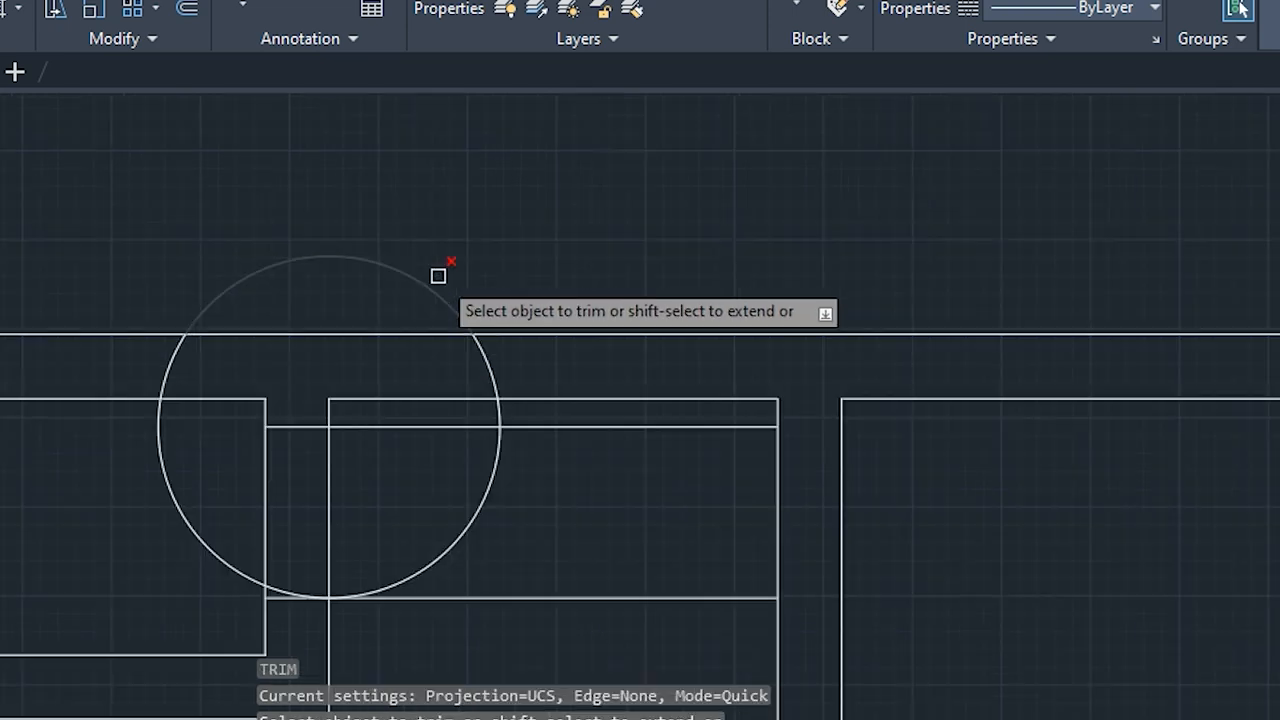
click(431, 281)
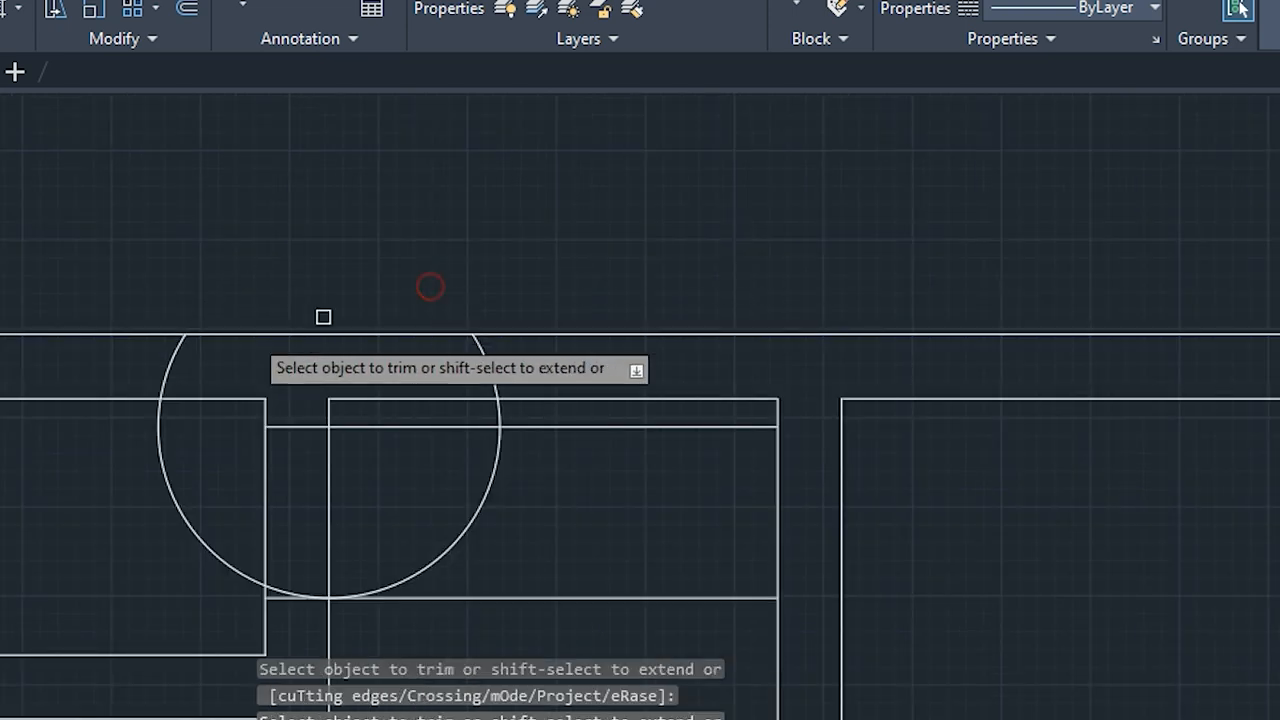
click(172, 366)
scroll(526, 365, up, 2)
click(467, 383)
click(484, 441)
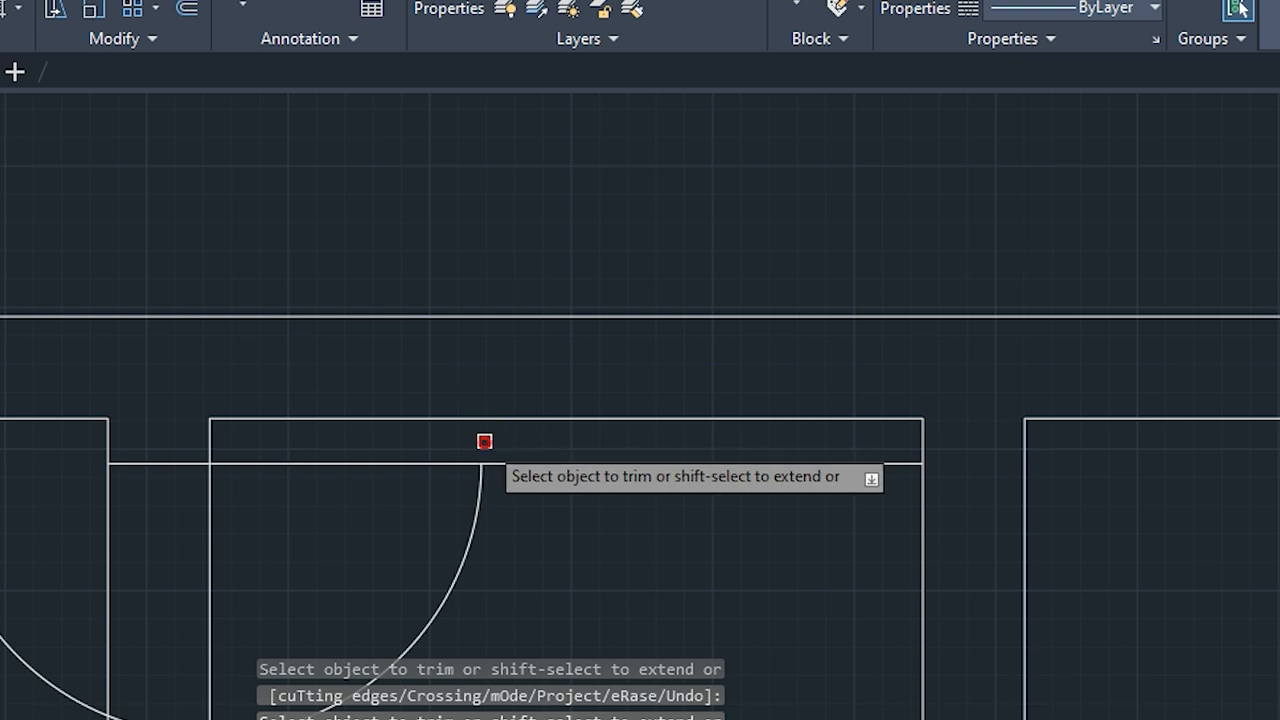
Trim the upper guide line beyond the arc, the circle remnant left of the room, and the lower guide line inside it
click(507, 464)
middle_drag(229, 554, 440, 309)
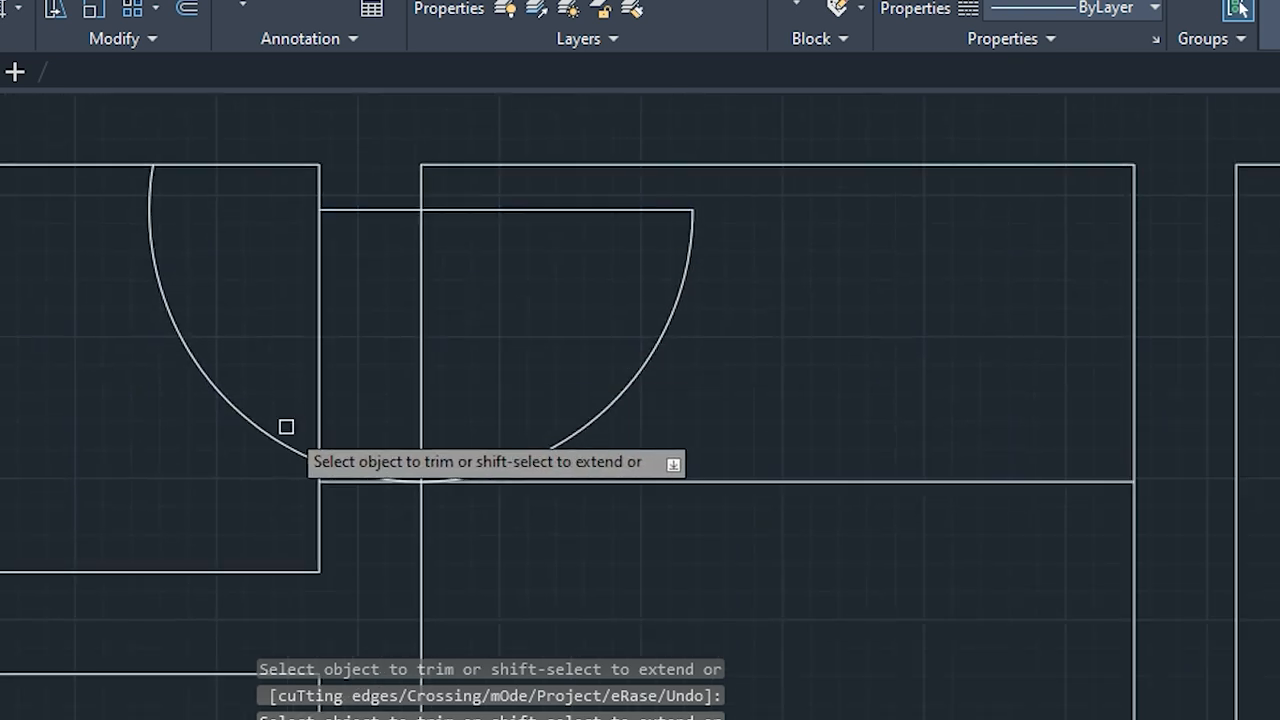
scroll(354, 494, up, 4)
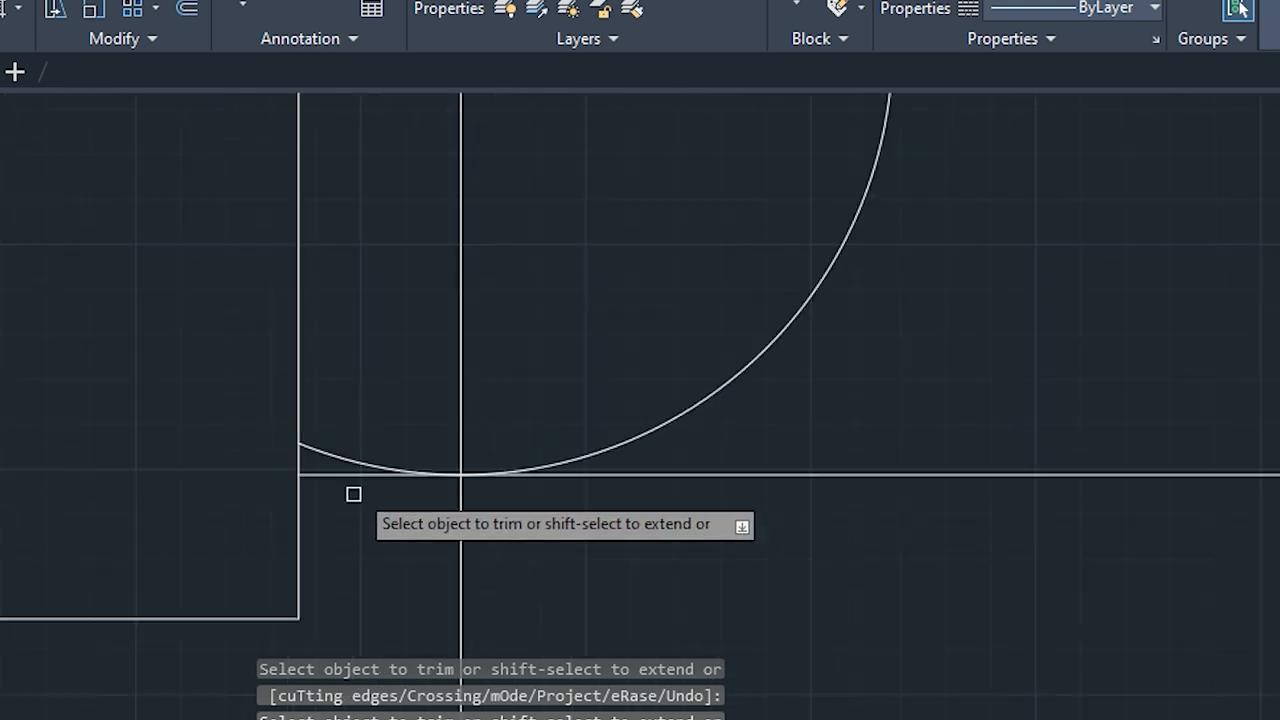
click(326, 443)
click(758, 469)
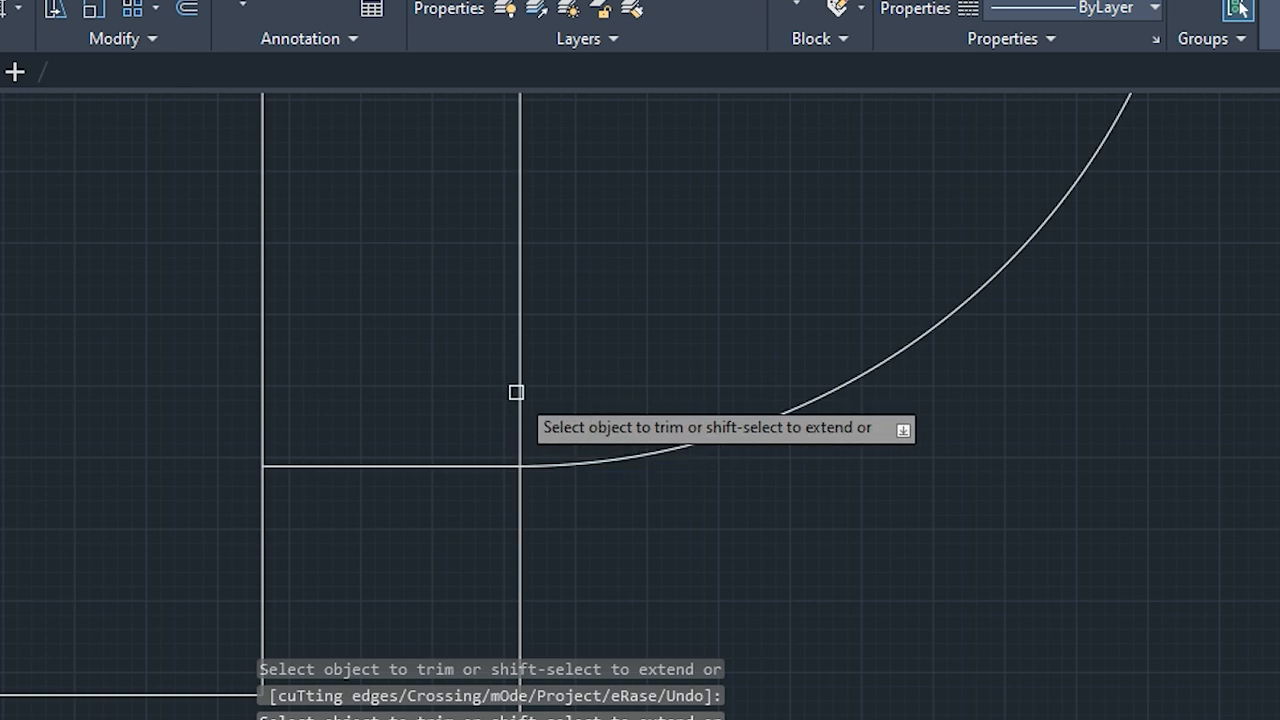
Trim both left wall lines of the small upper room between the guide lines to open the 2' doorway
click(517, 392)
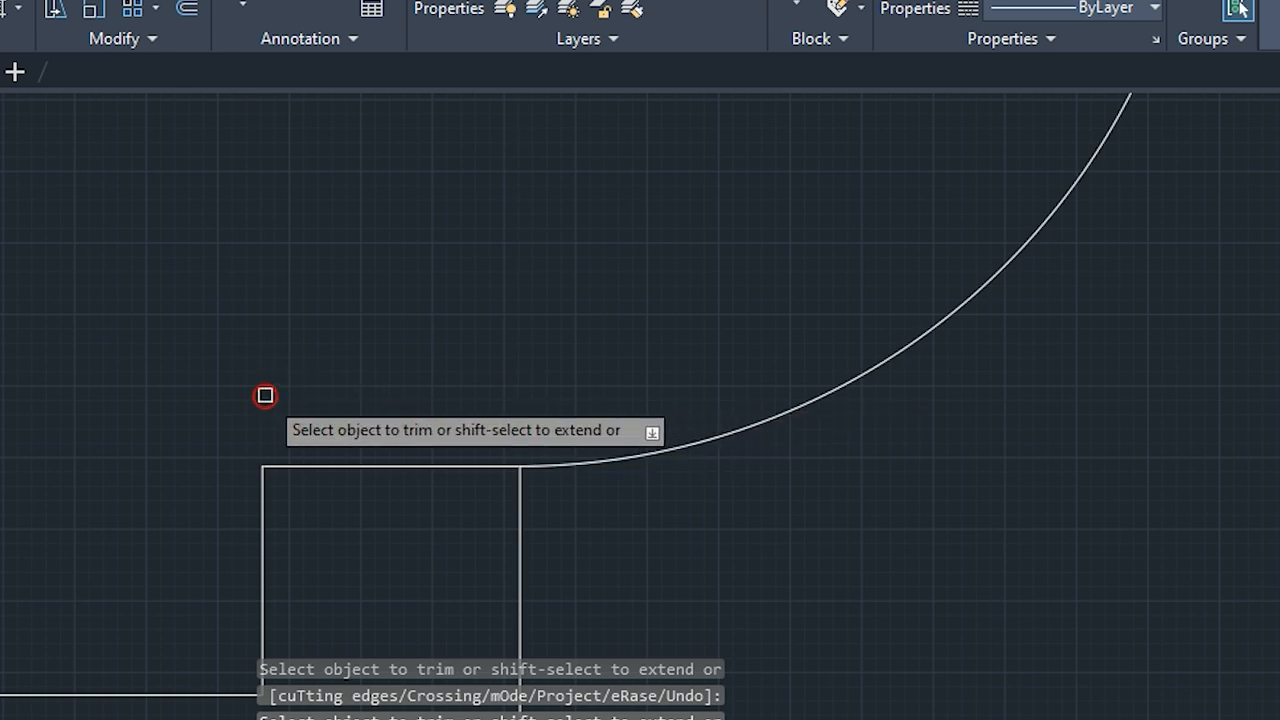
scroll(265, 395, down, 5)
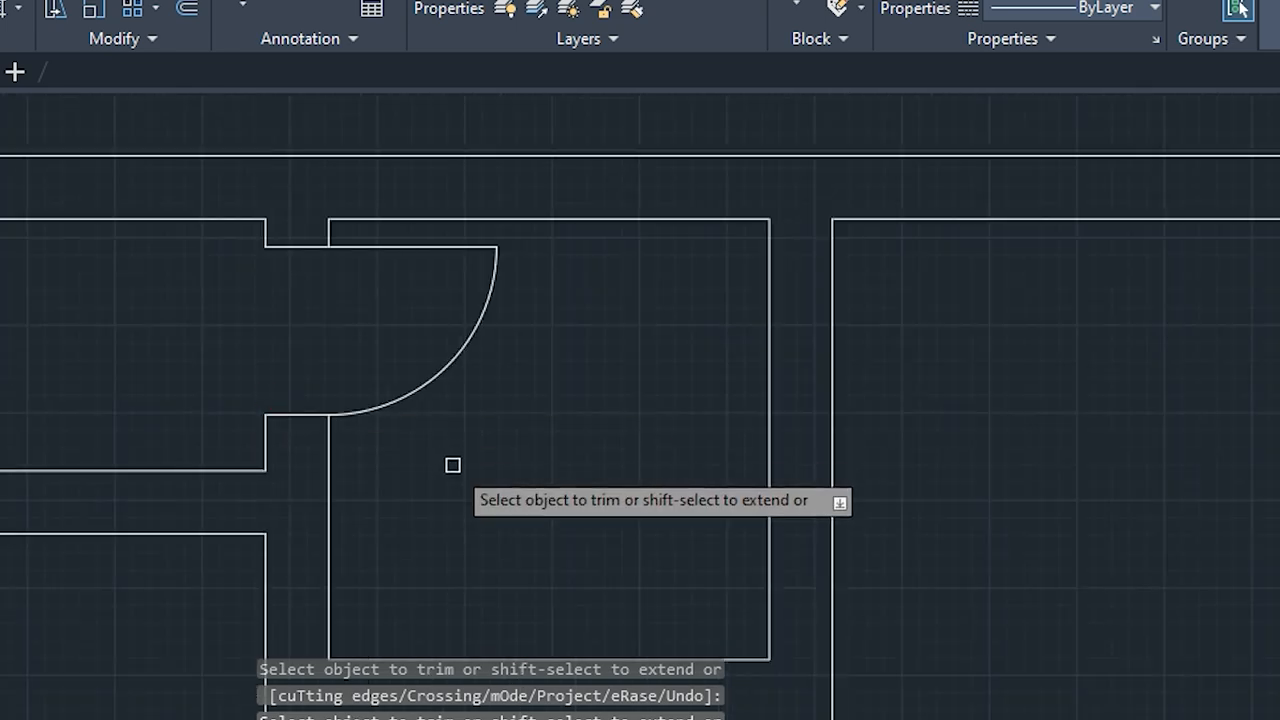
key(Escape)
key(Escape)
key(Escape)
Review the whole floor plan, checking the doors and walls of all rooms
scroll(454, 466, down, 5)
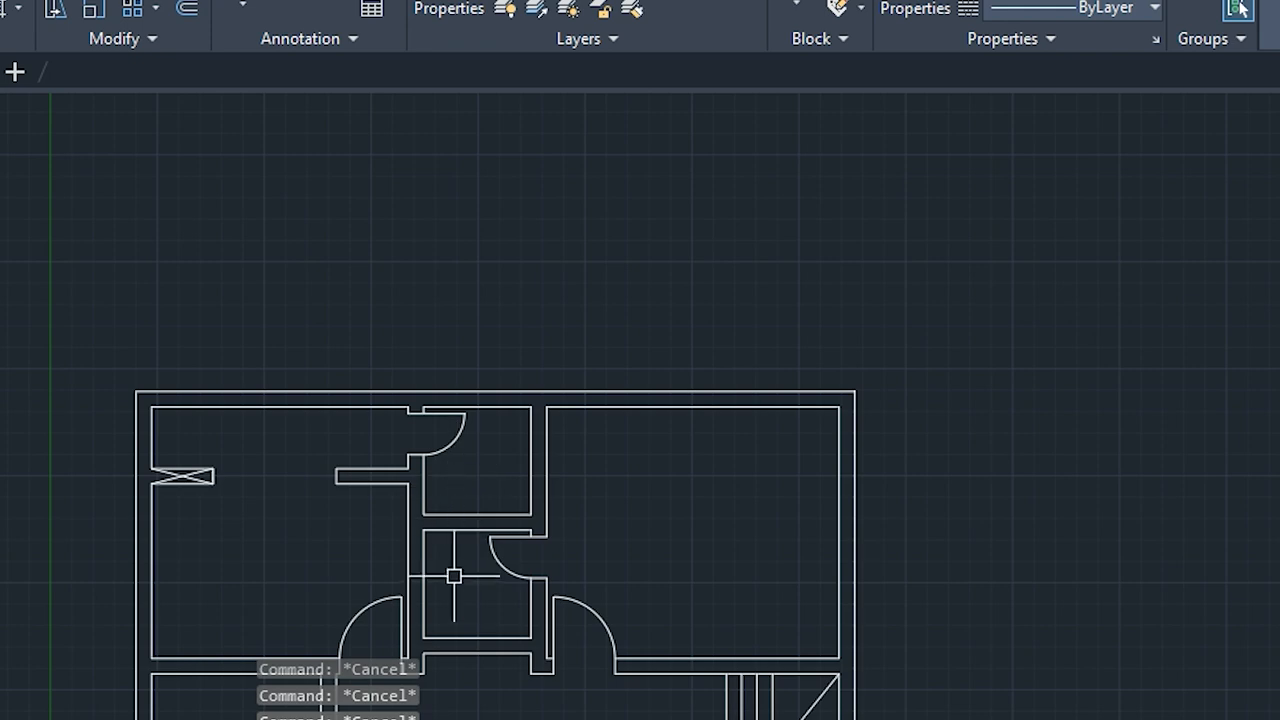
scroll(454, 576, down, 3)
middle_drag(542, 612, 571, 286)
scroll(571, 286, down, 3)
middle_drag(520, 538, 561, 539)
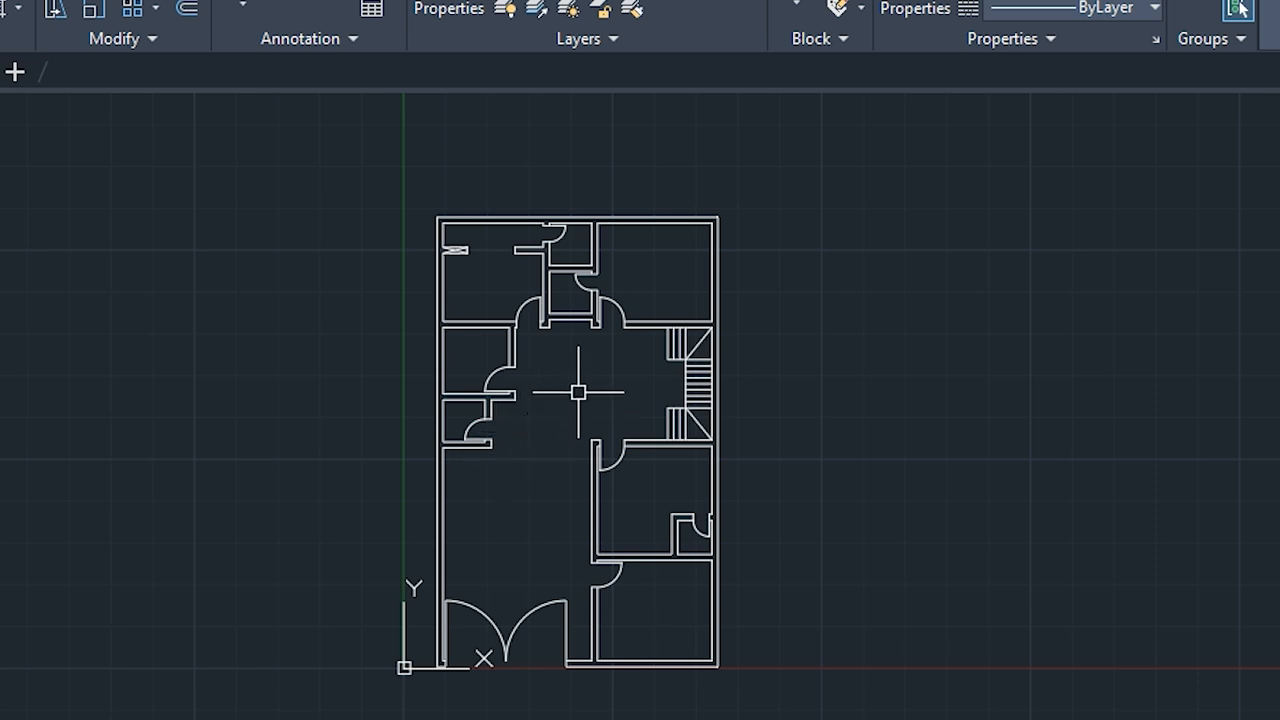
scroll(578, 392, up, 2)
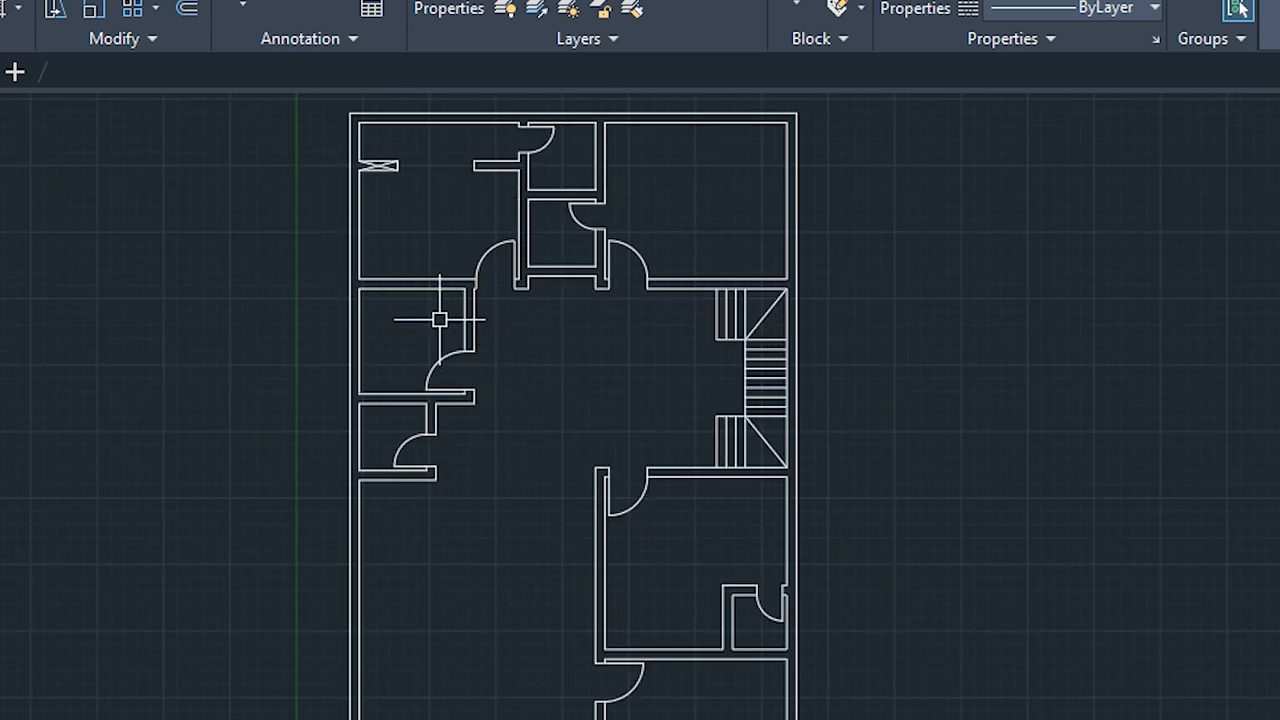
scroll(291, 318, down, 2)
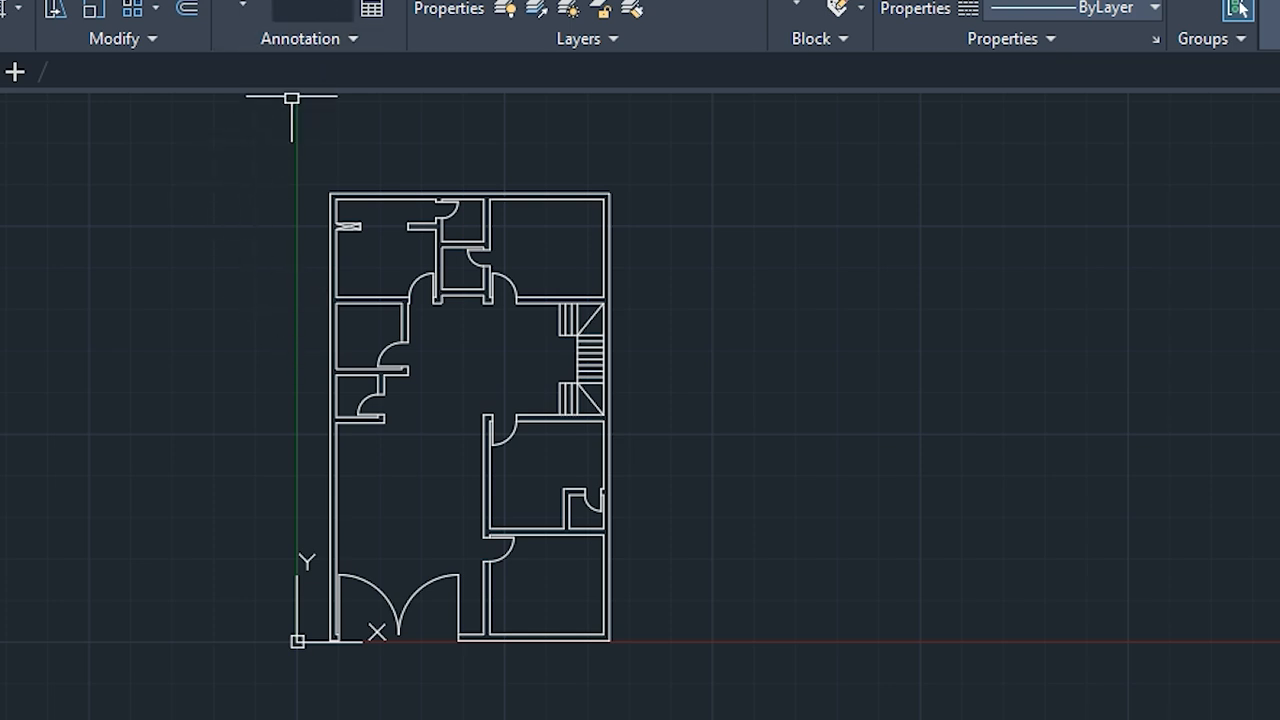
Dimension the overall width of the house along the top outer wall, placing the dimension line above it
click(312, 8)
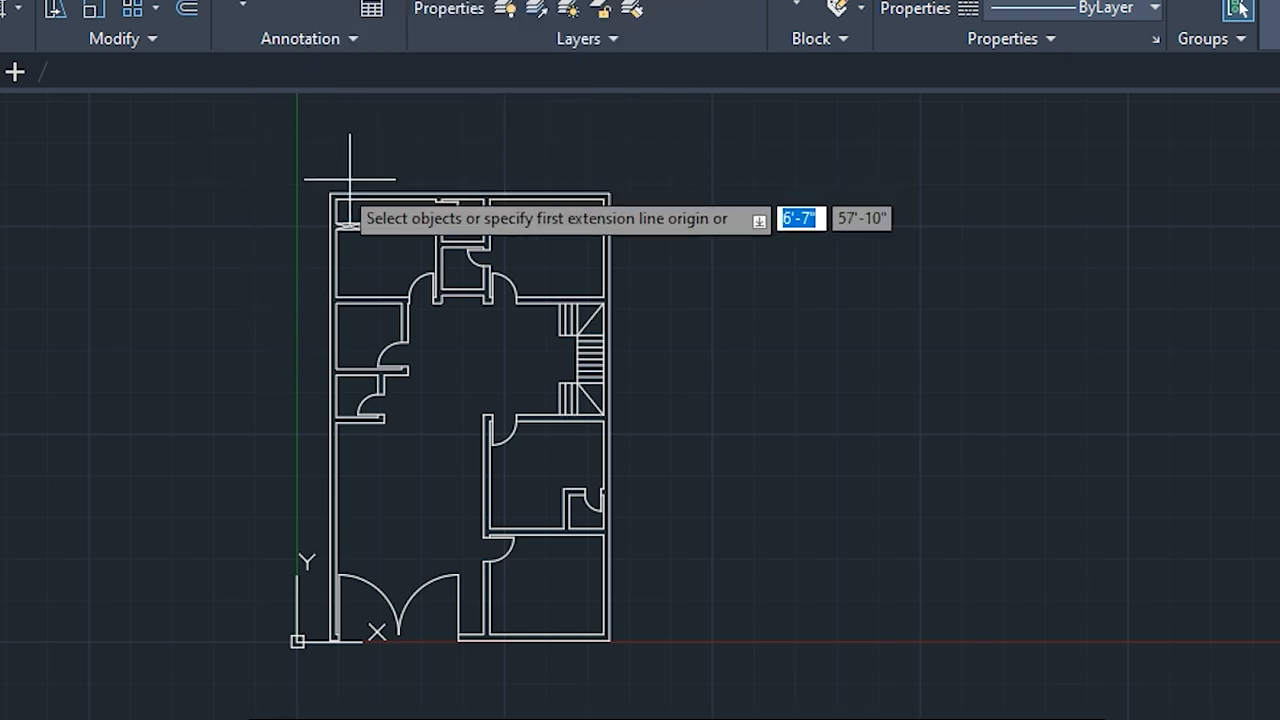
scroll(350, 180, up, 4)
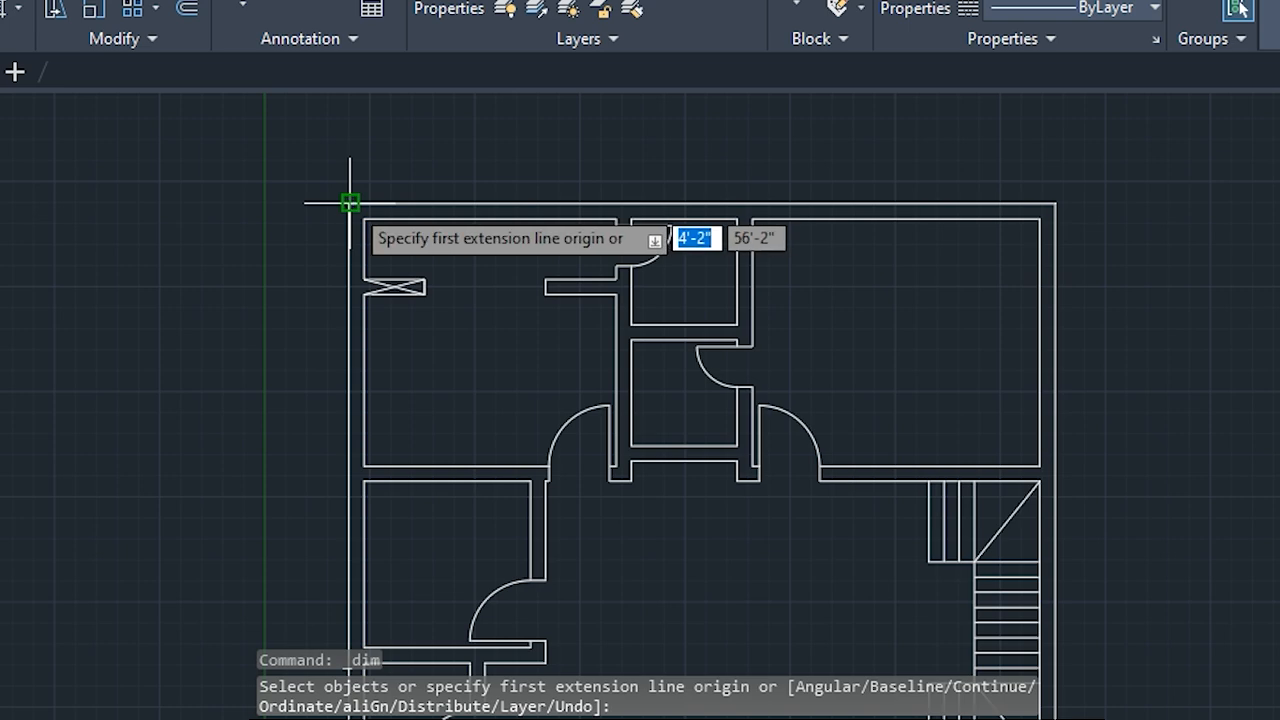
click(350, 203)
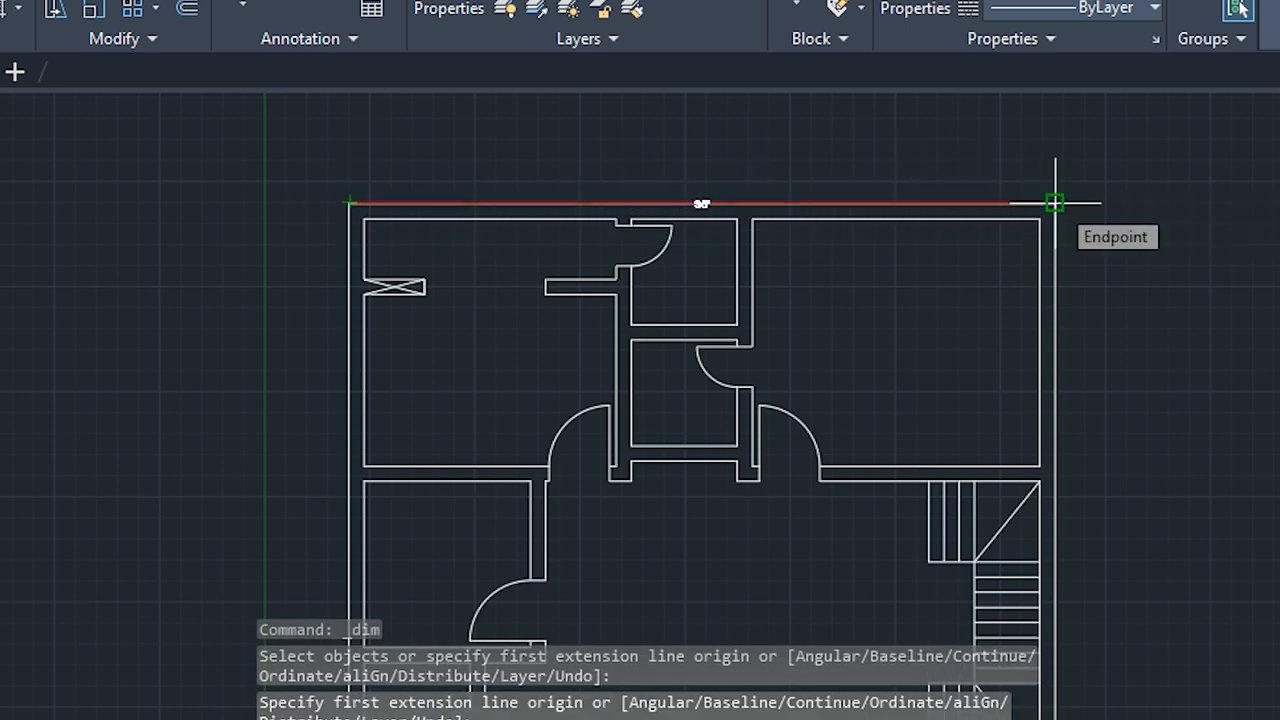
click(1055, 203)
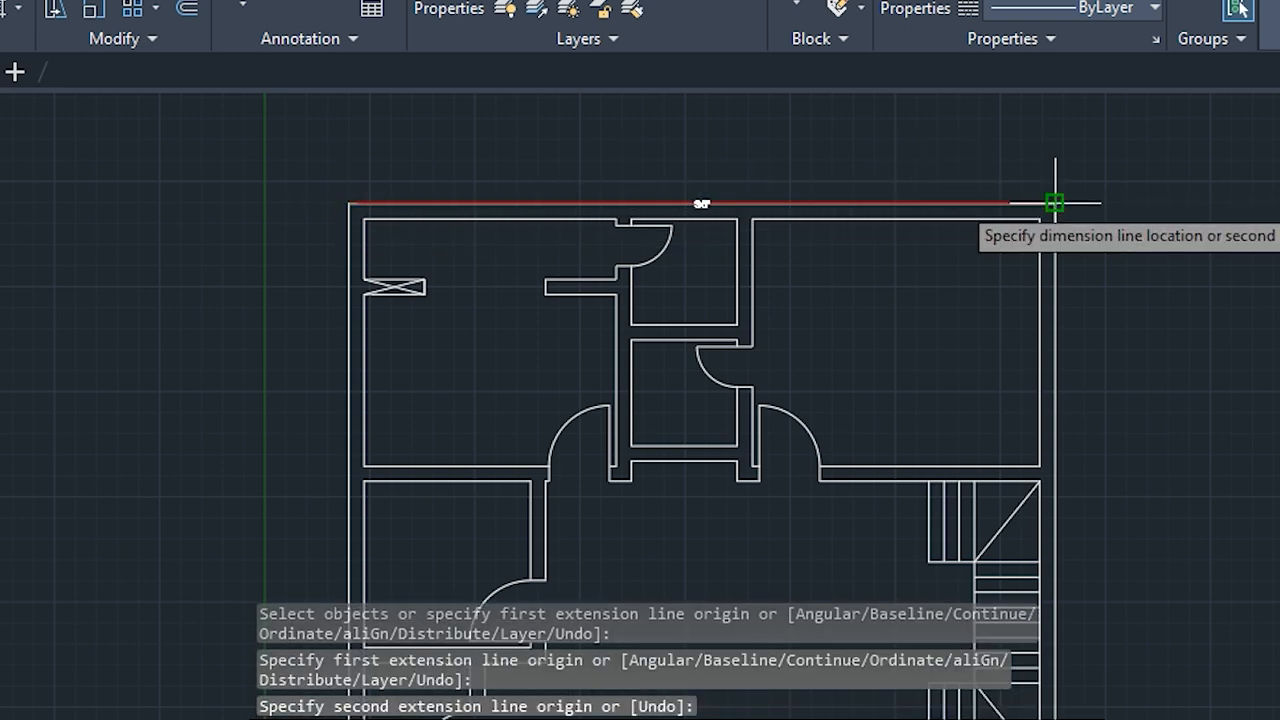
click(1029, 158)
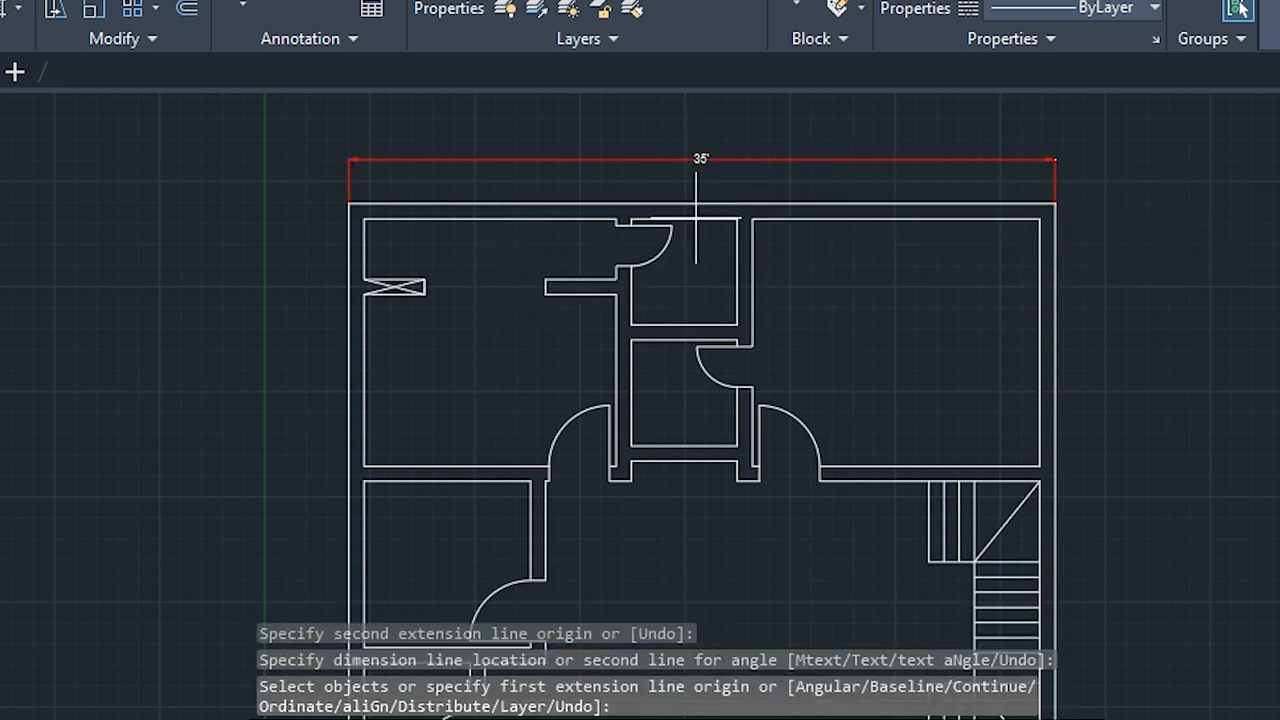
Dimension the full length of the right outer wall between its corners, placing the dimension line outside the house
middle_drag(828, 380, 648, 216)
middle_drag(839, 230, 690, 262)
click(795, 282)
scroll(820, 371, down, 6)
scroll(742, 306, up, 5)
middle_drag(760, 411, 702, 97)
scroll(740, 102, down, 1)
scroll(824, 475, up, 1)
scroll(823, 477, up, 1)
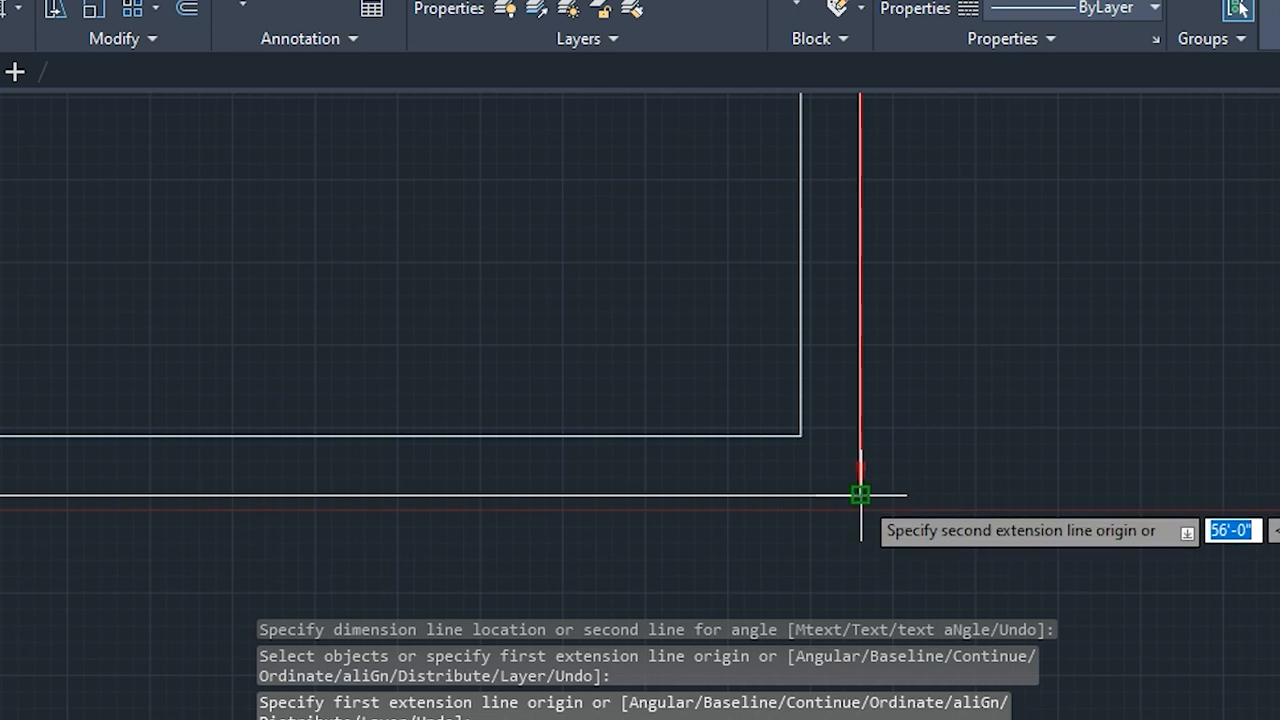
click(860, 494)
click(955, 494)
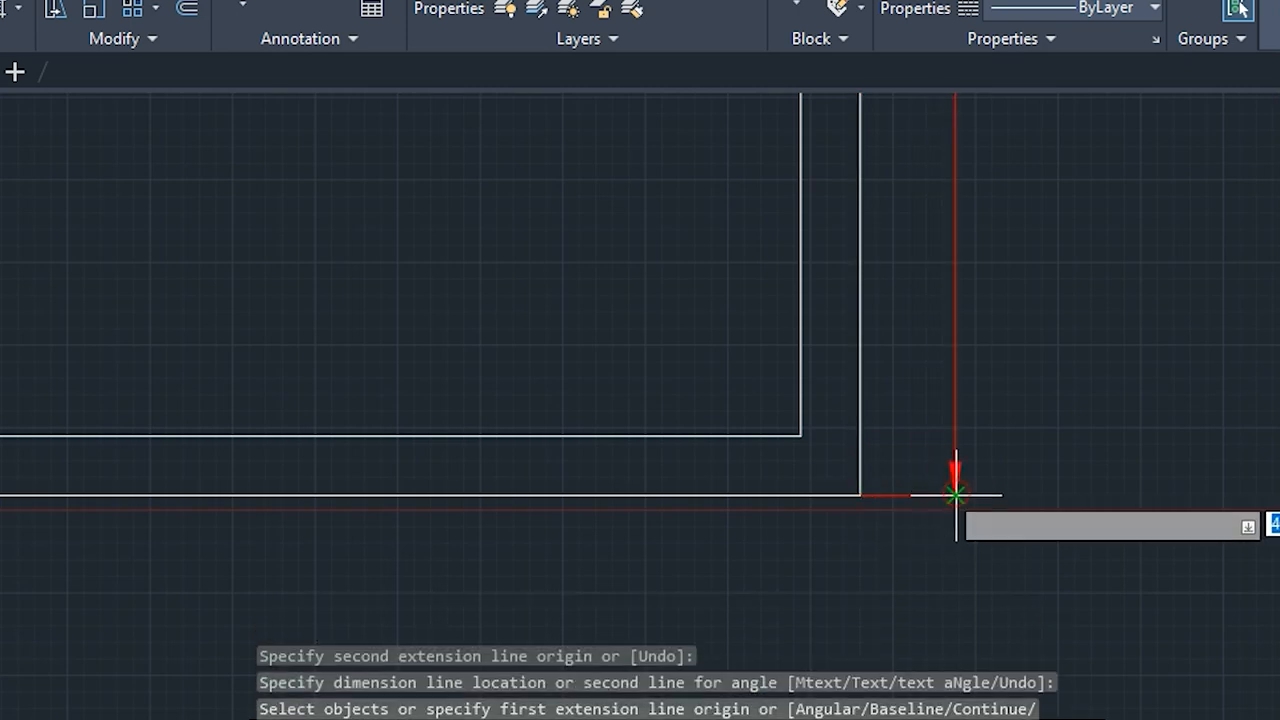
Dimension the inside width of the upper-right room along its top wall, placing the dimension line just inside the room
scroll(869, 451, down, 3)
scroll(775, 314, down, 2)
middle_drag(775, 314, 697, 503)
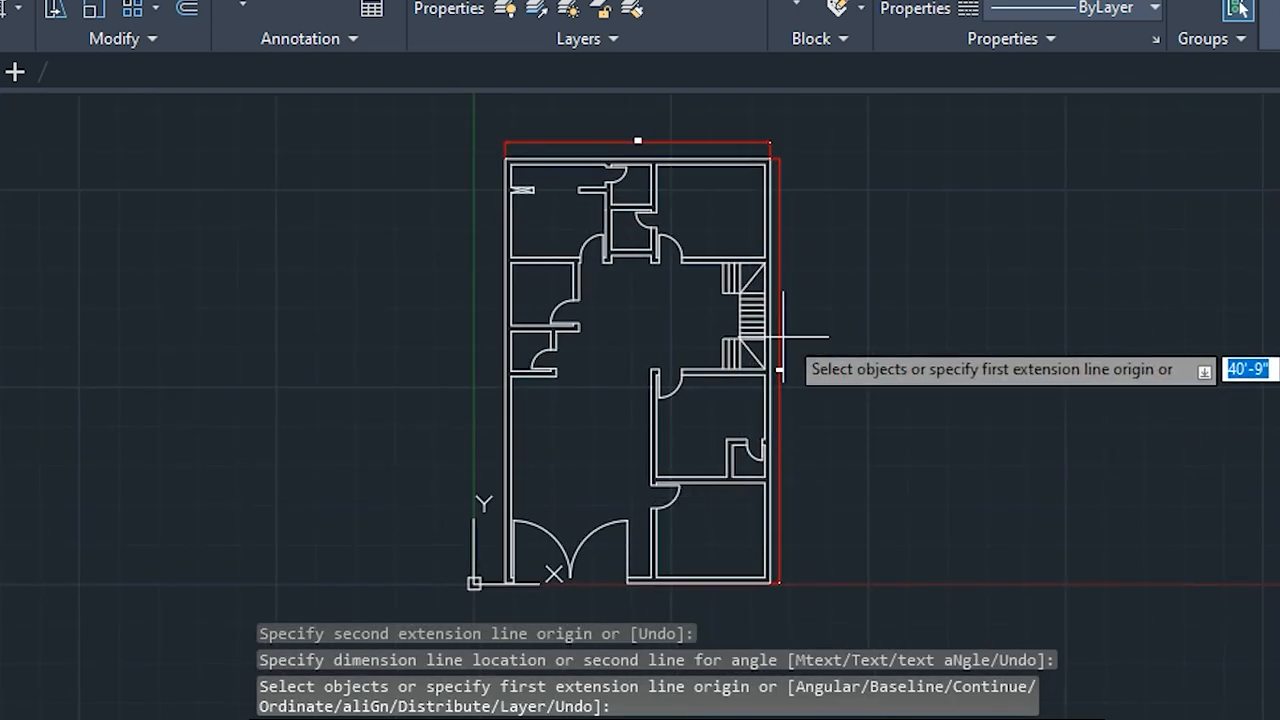
scroll(788, 335, up, 4)
middle_drag(506, 278, 657, 615)
scroll(608, 316, up, 2)
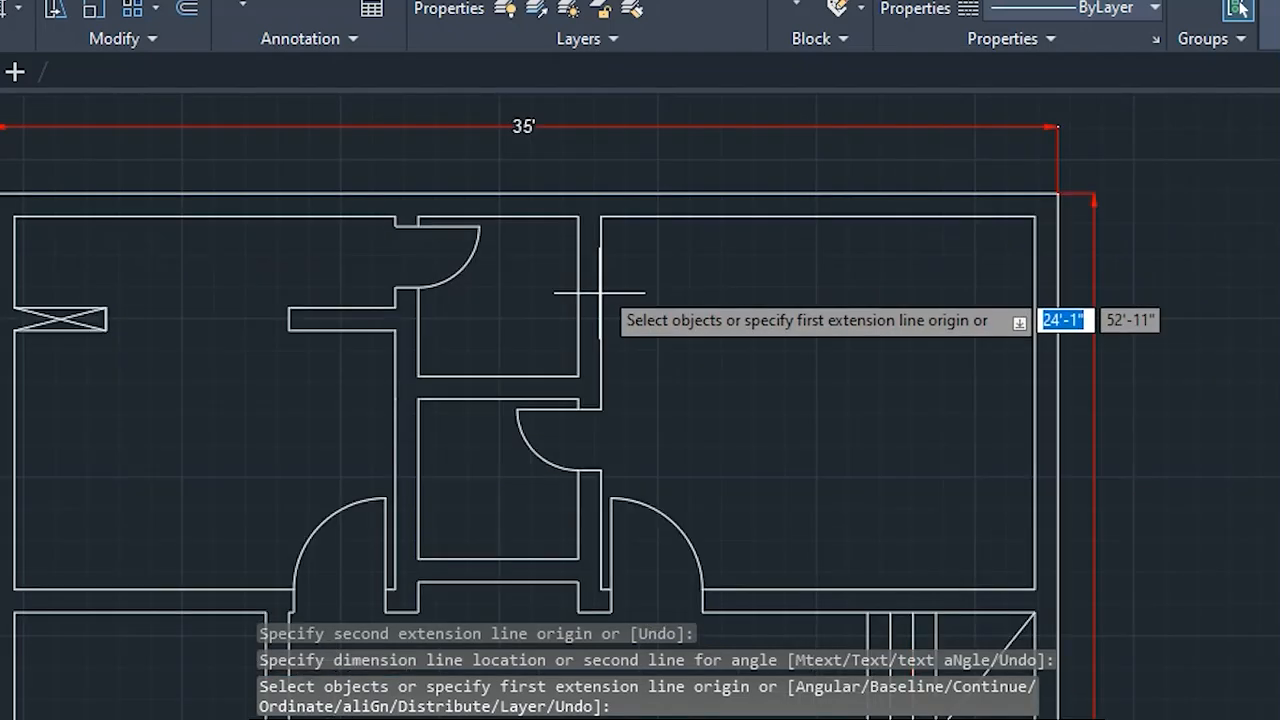
scroll(604, 218, up, 4)
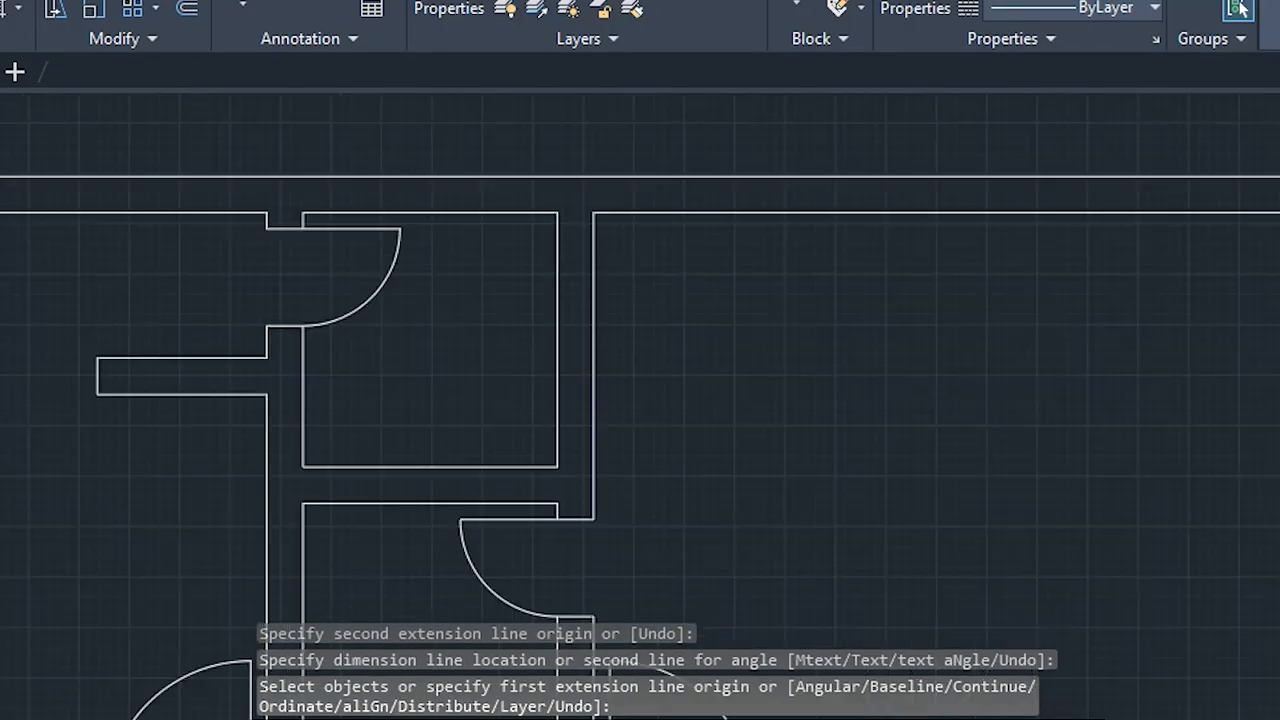
click(582, 207)
scroll(751, 303, down, 6)
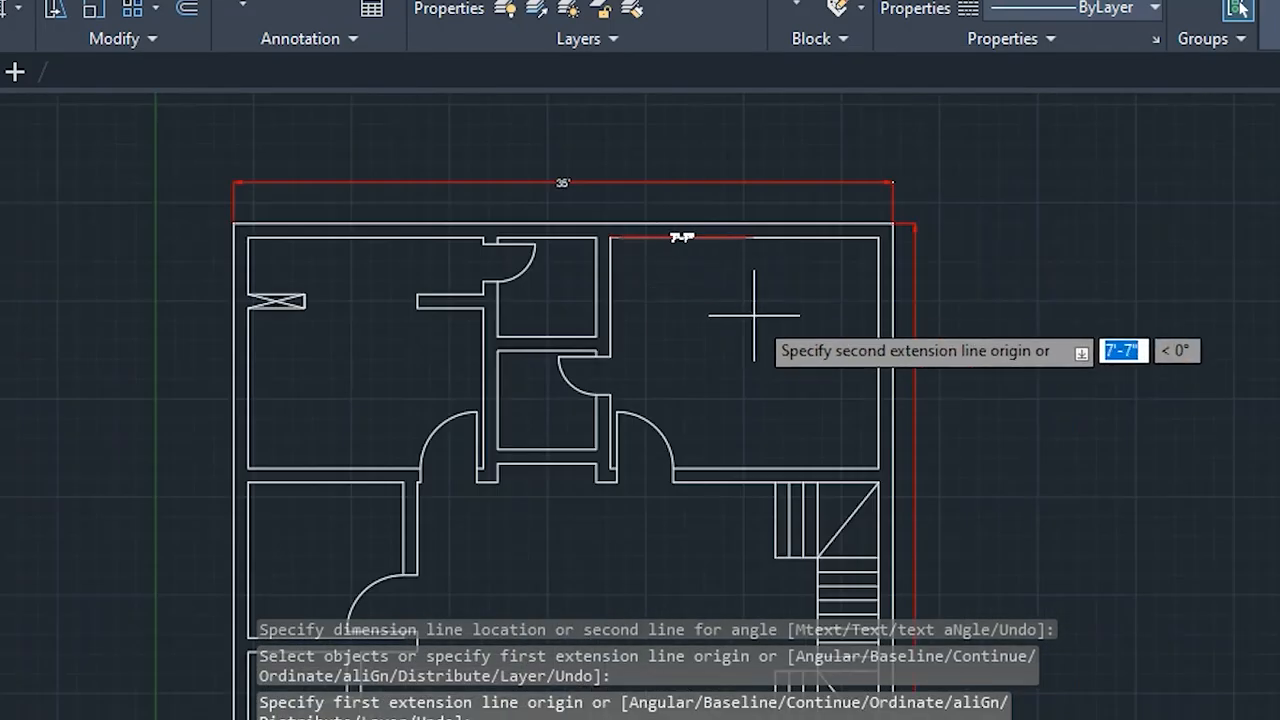
scroll(597, 286, up, 5)
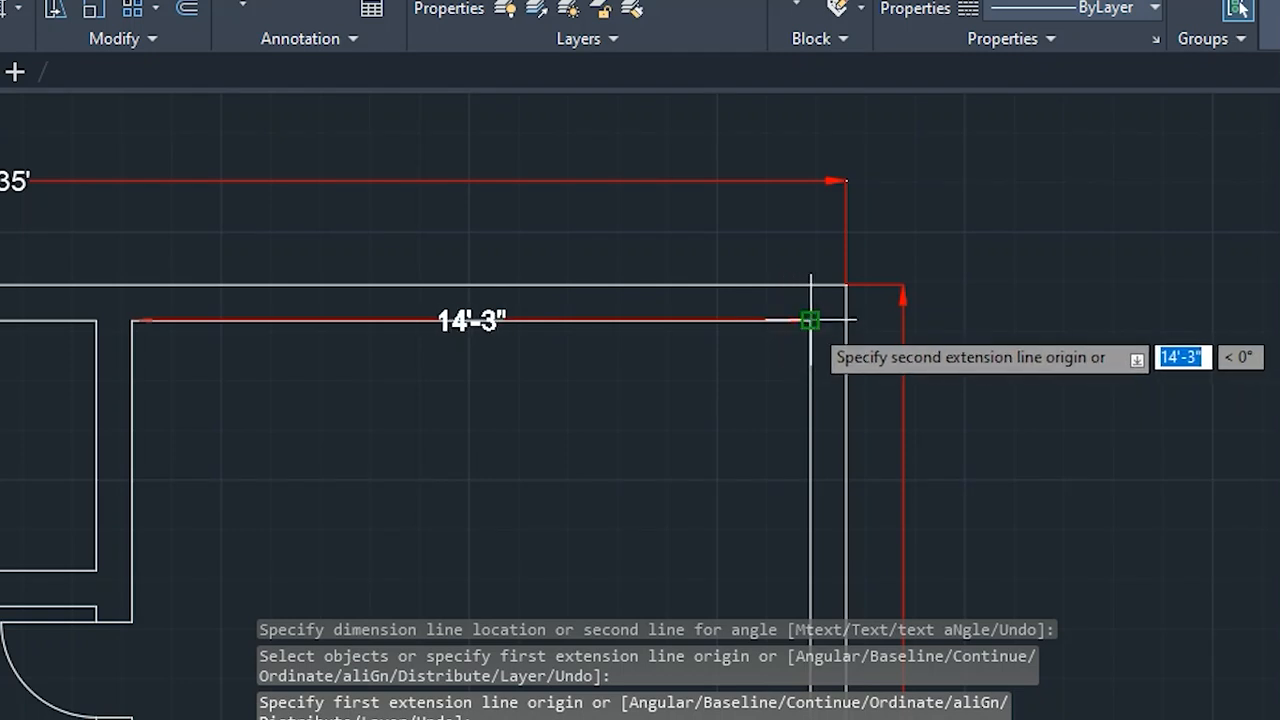
click(810, 320)
click(786, 371)
Dimension the inside length of the upper-right room along its right wall, placing the dimension line inside the room
middle_drag(715, 500, 654, 376)
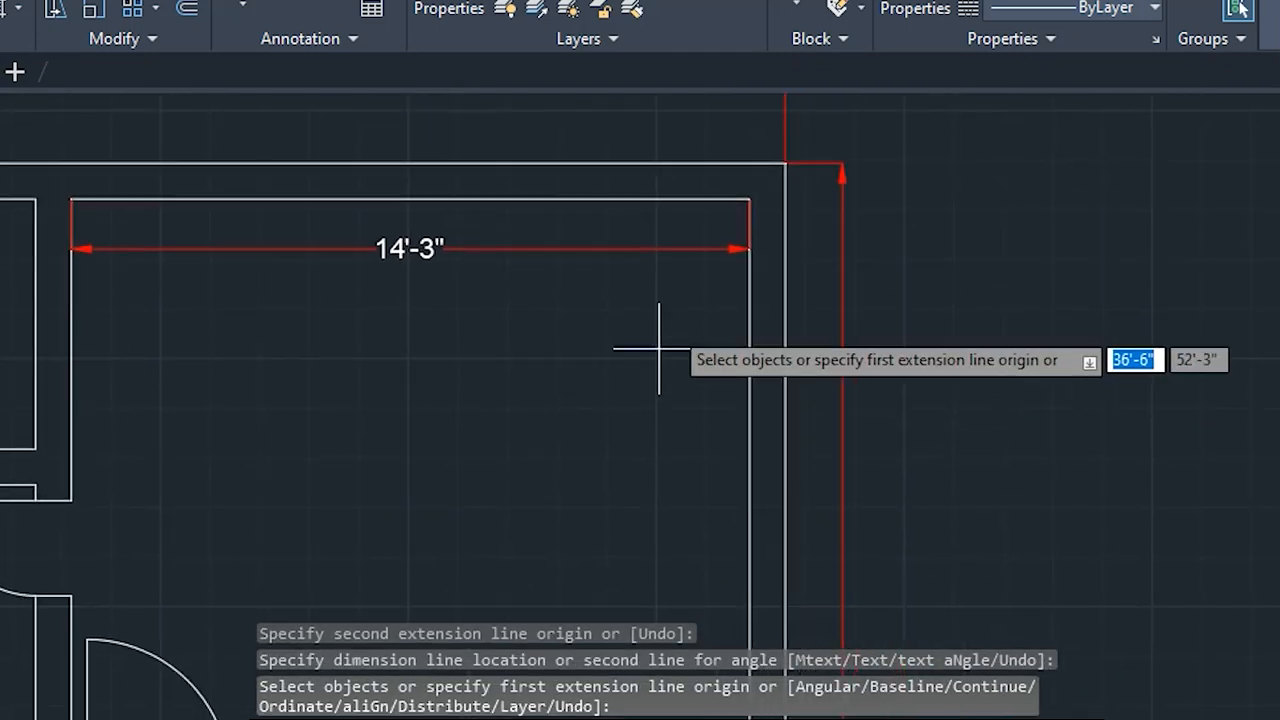
click(750, 199)
middle_drag(724, 430, 664, 151)
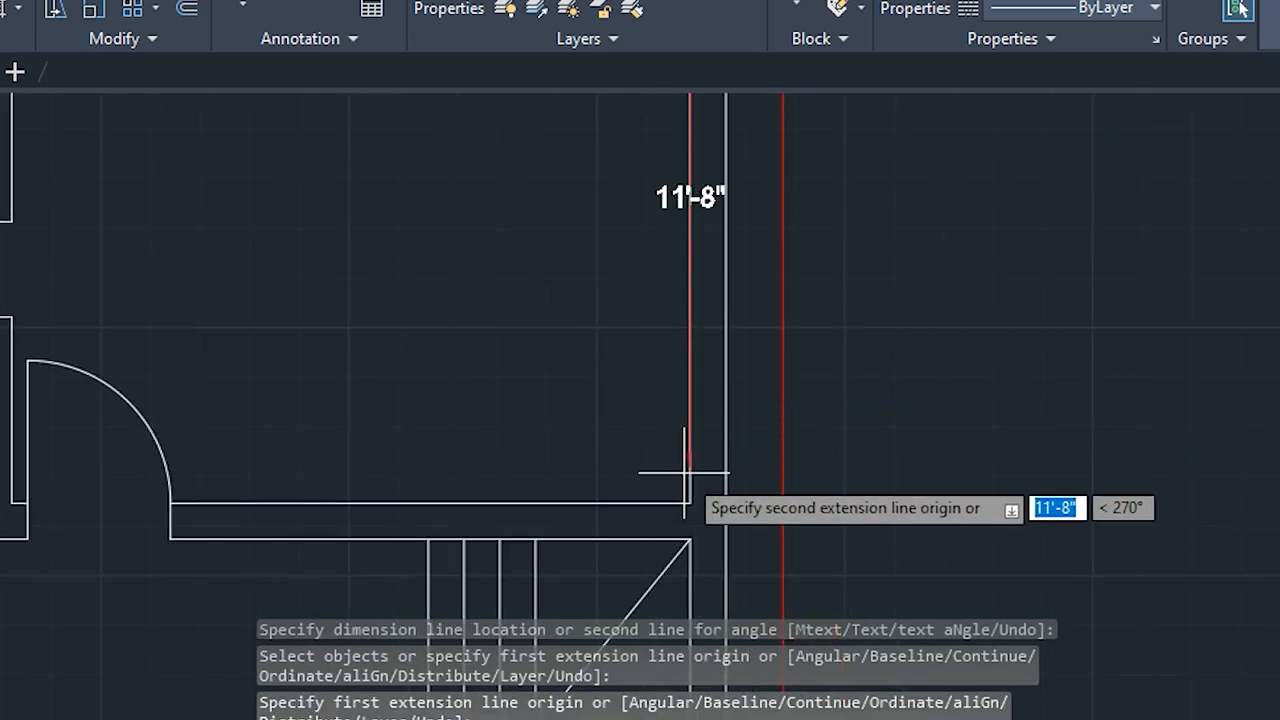
click(686, 505)
click(640, 492)
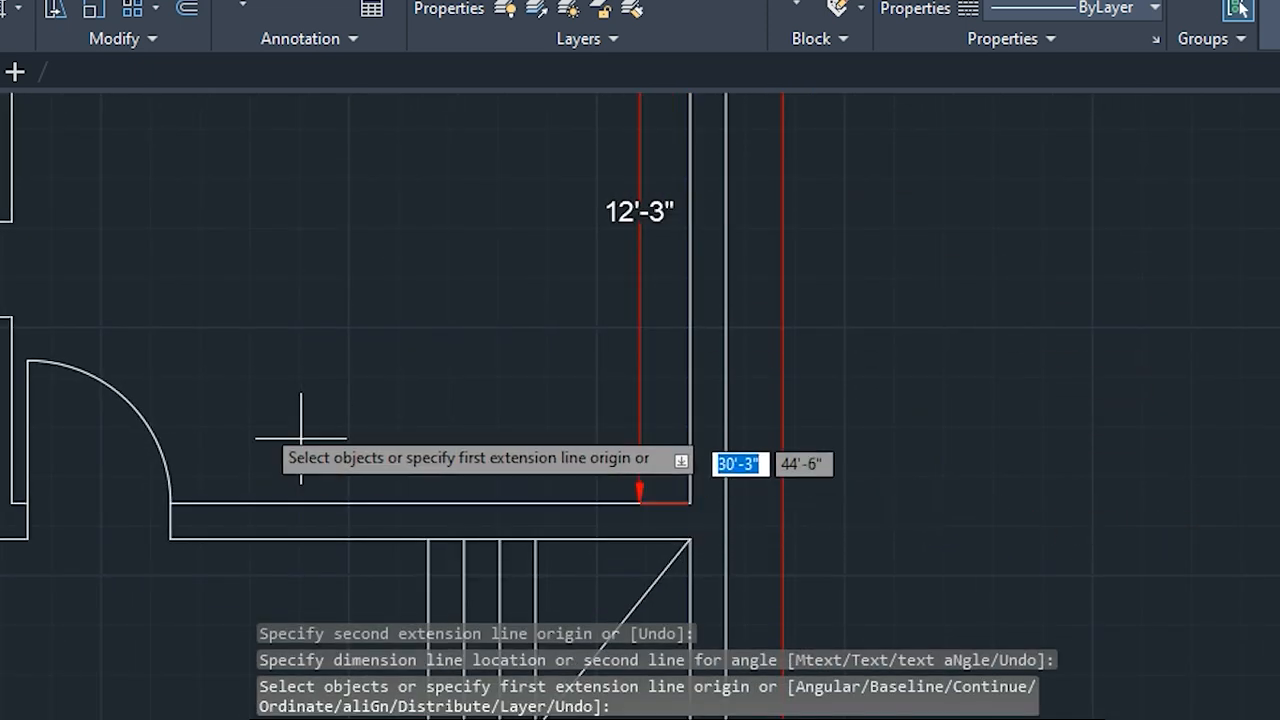
Dimension the right inner wall of the small upper-middle room from corner to corner, placing the dimension on the wall line
mouse_move(300, 437)
middle_down()
mouse_move(449, 509)
mouse_move(694, 543)
middle_up()
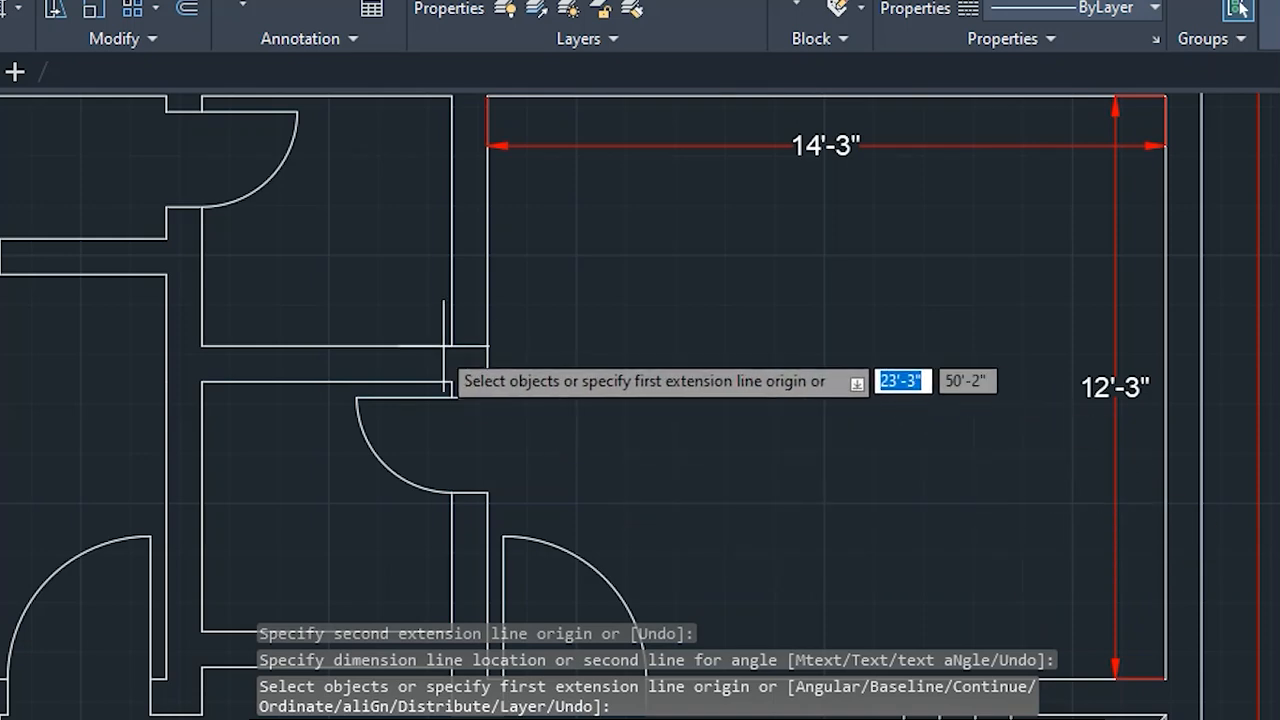
middle_drag(254, 292, 349, 451)
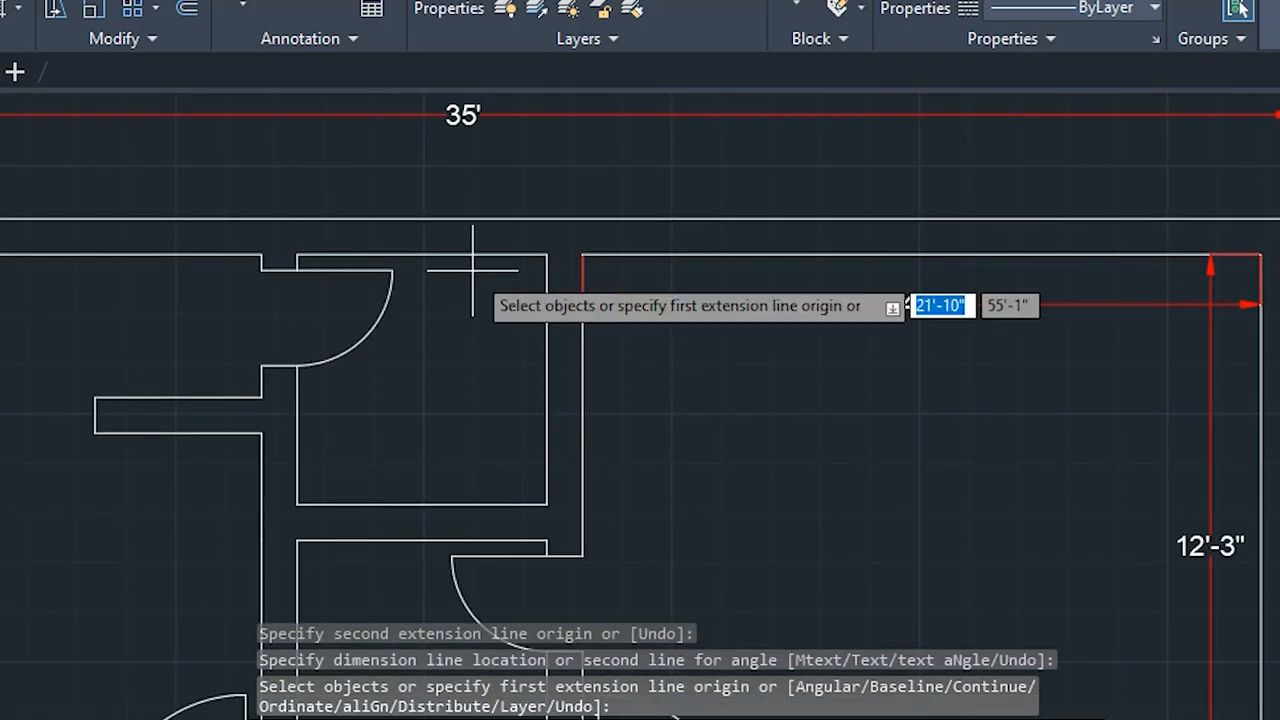
click(548, 255)
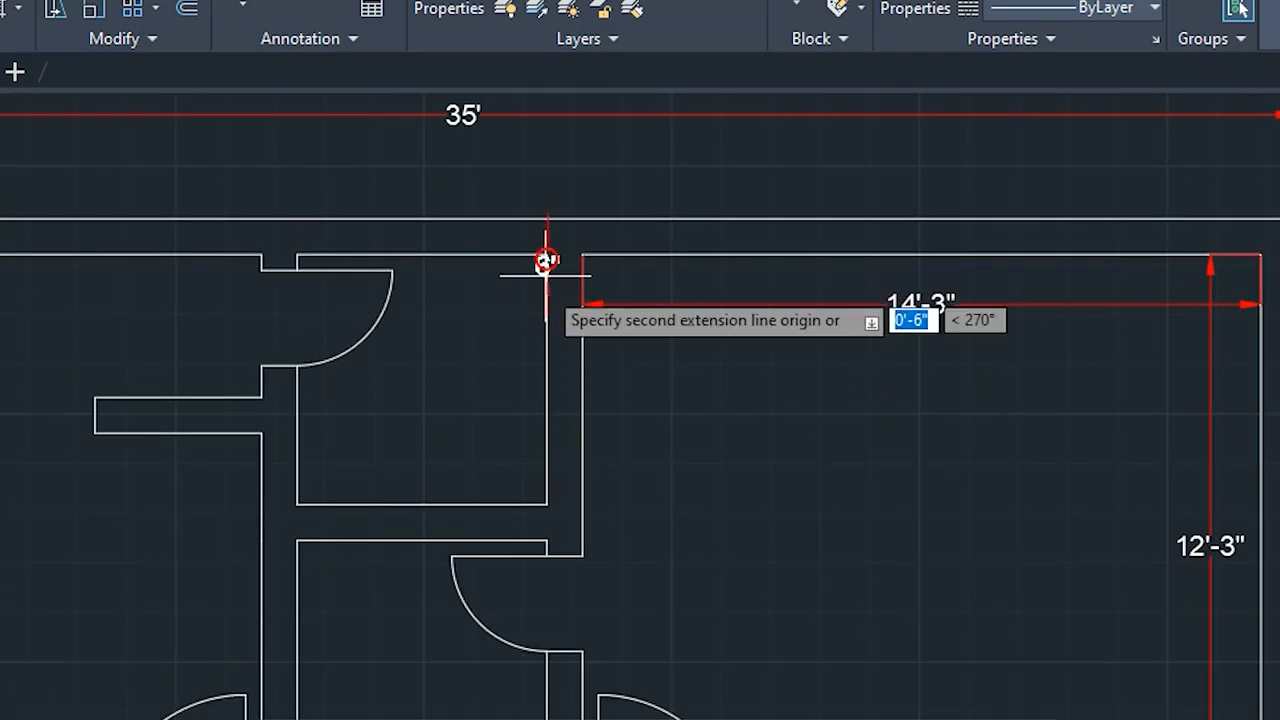
click(548, 502)
click(546, 500)
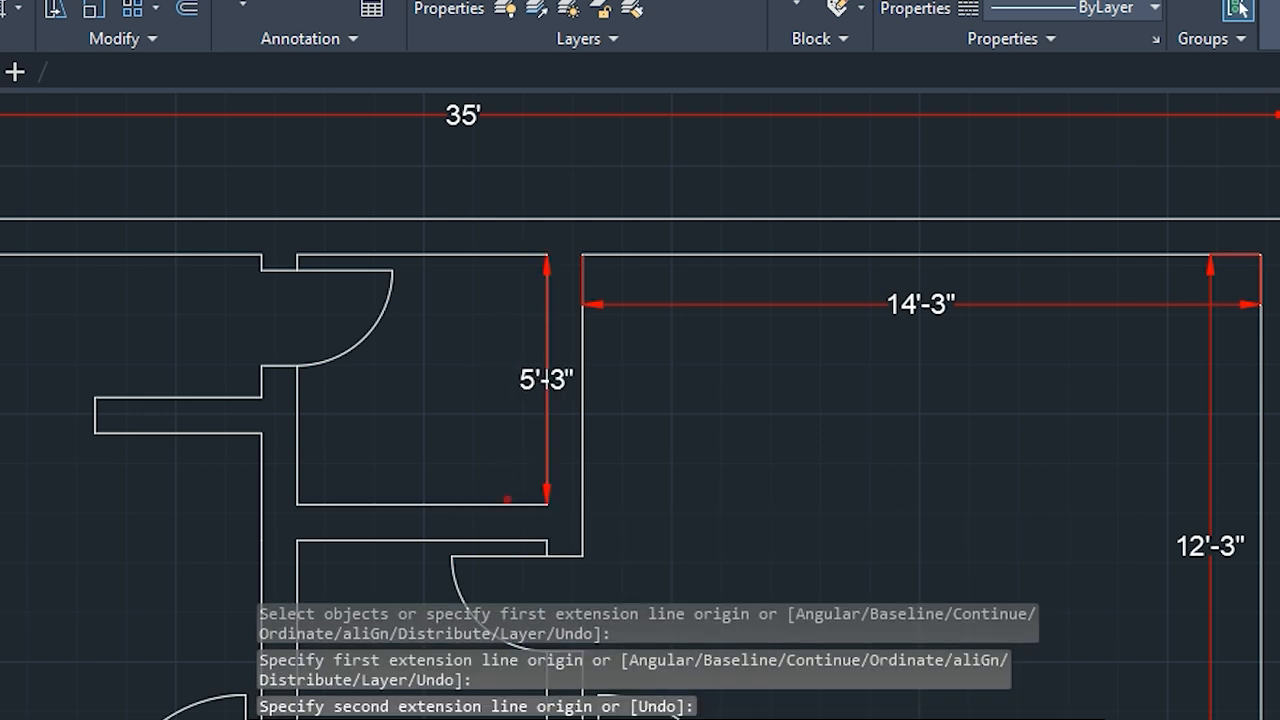
click(299, 260)
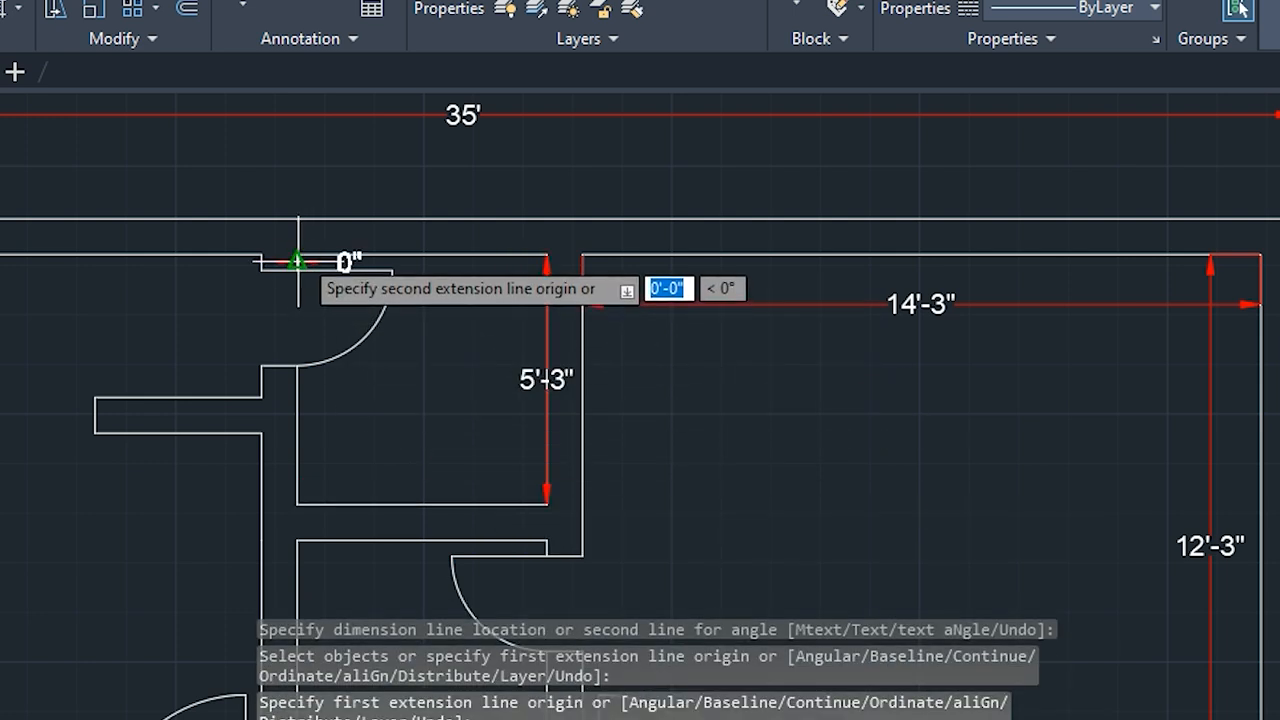
scroll(298, 255, up, 2)
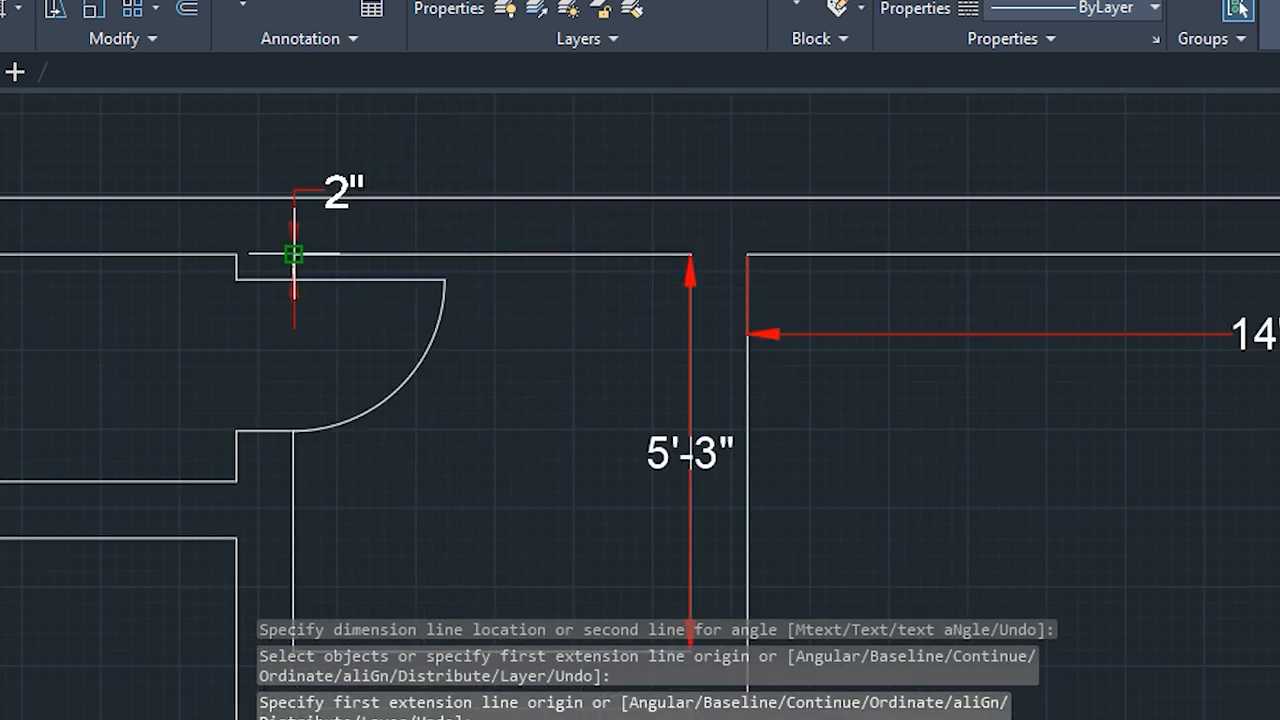
key(Escape)
key(Escape)
Dimension the inside width of the small upper-middle room along its top wall, placing the dimension line just below that wall
key(Return)
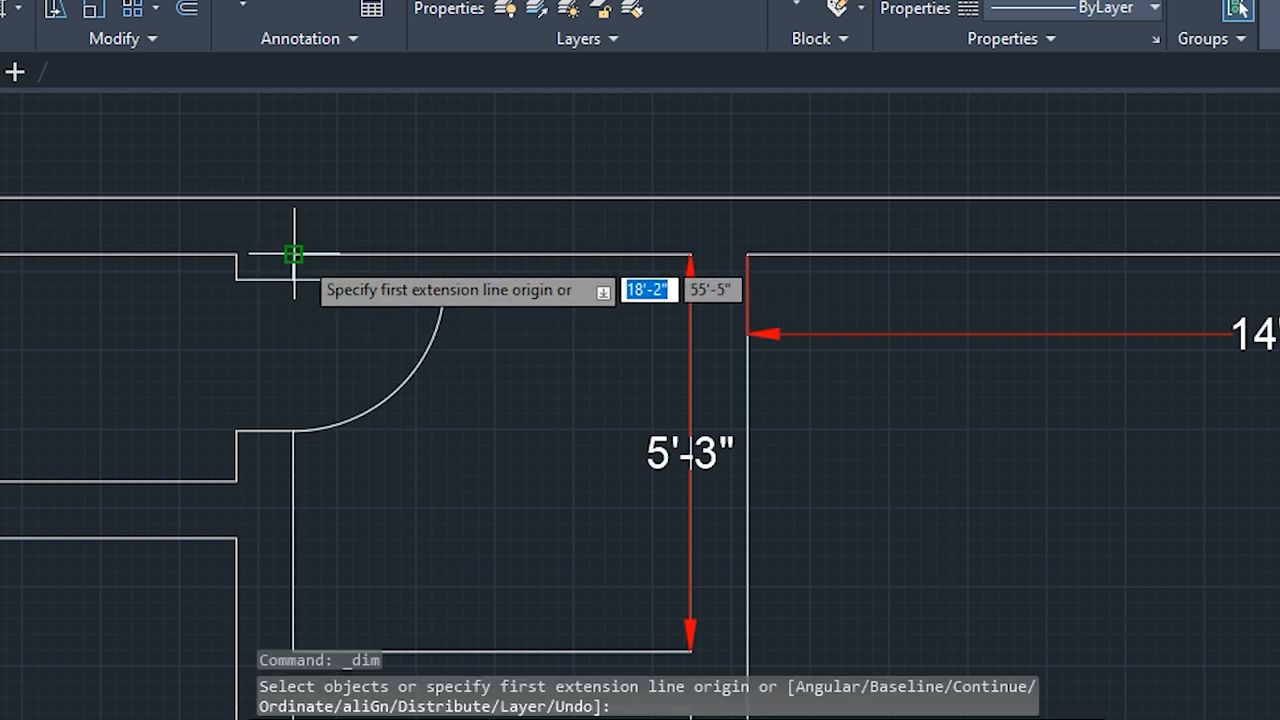
click(293, 254)
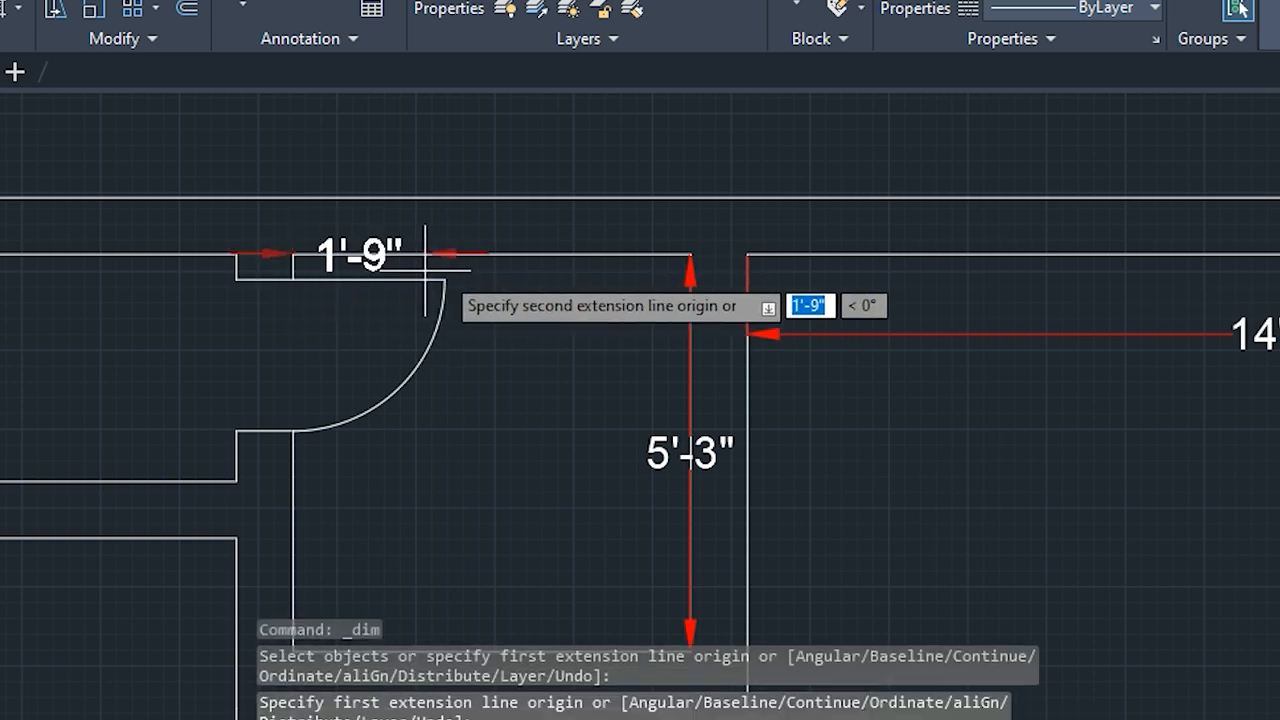
click(689, 254)
click(687, 285)
Dimension the doorway opening in the left wall of the small upper-middle room, placing the dimension line within the wall thickness
scroll(565, 465, down, 4)
middle_drag(565, 465, 601, 428)
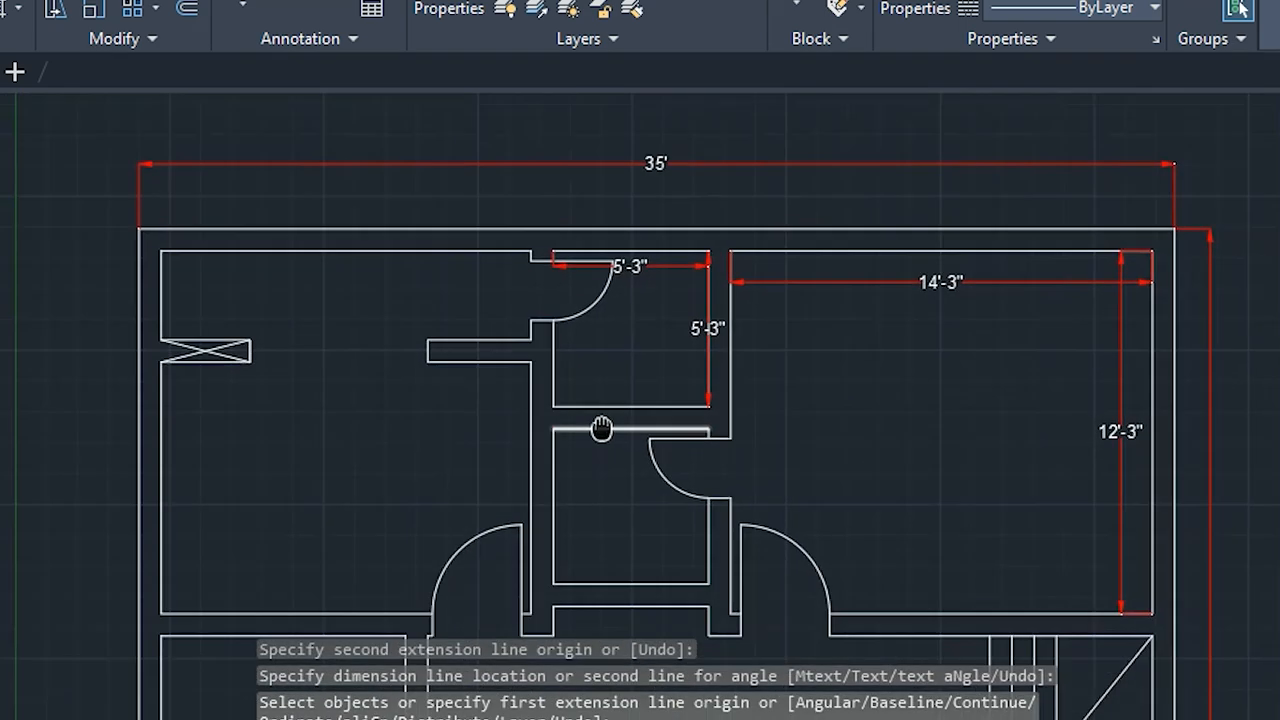
scroll(575, 335, up, 3)
scroll(510, 215, up, 4)
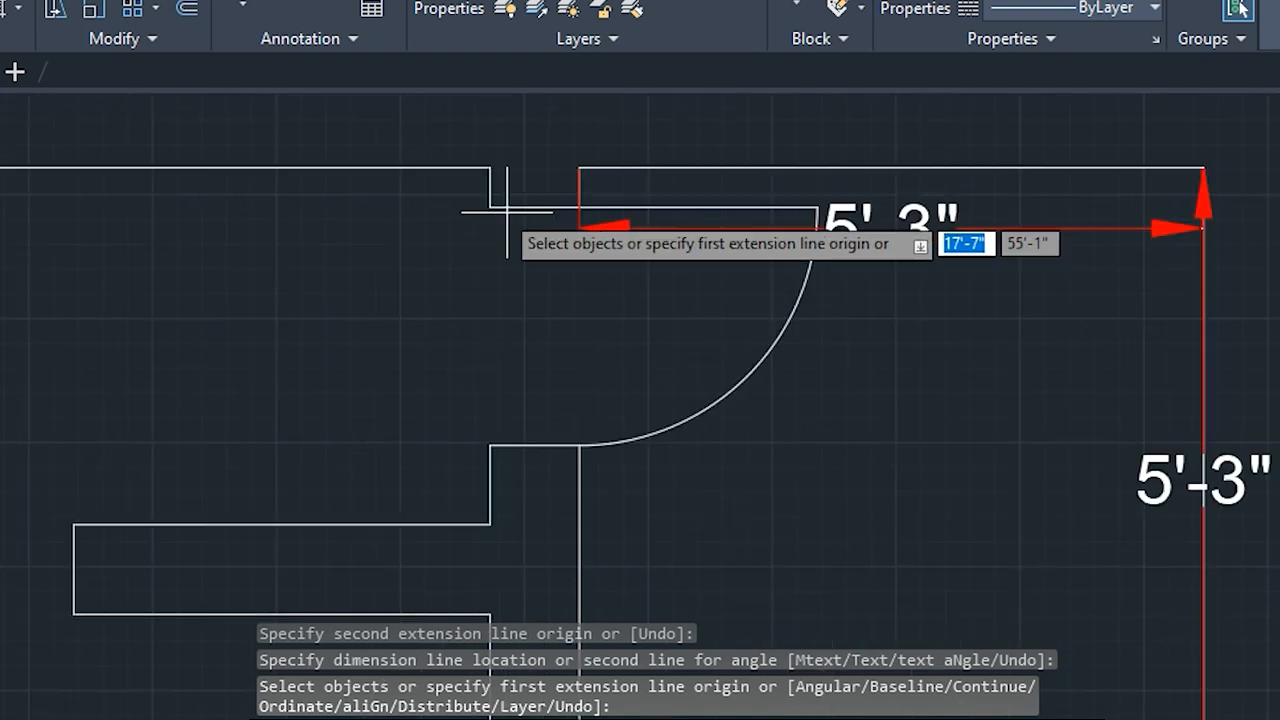
click(491, 207)
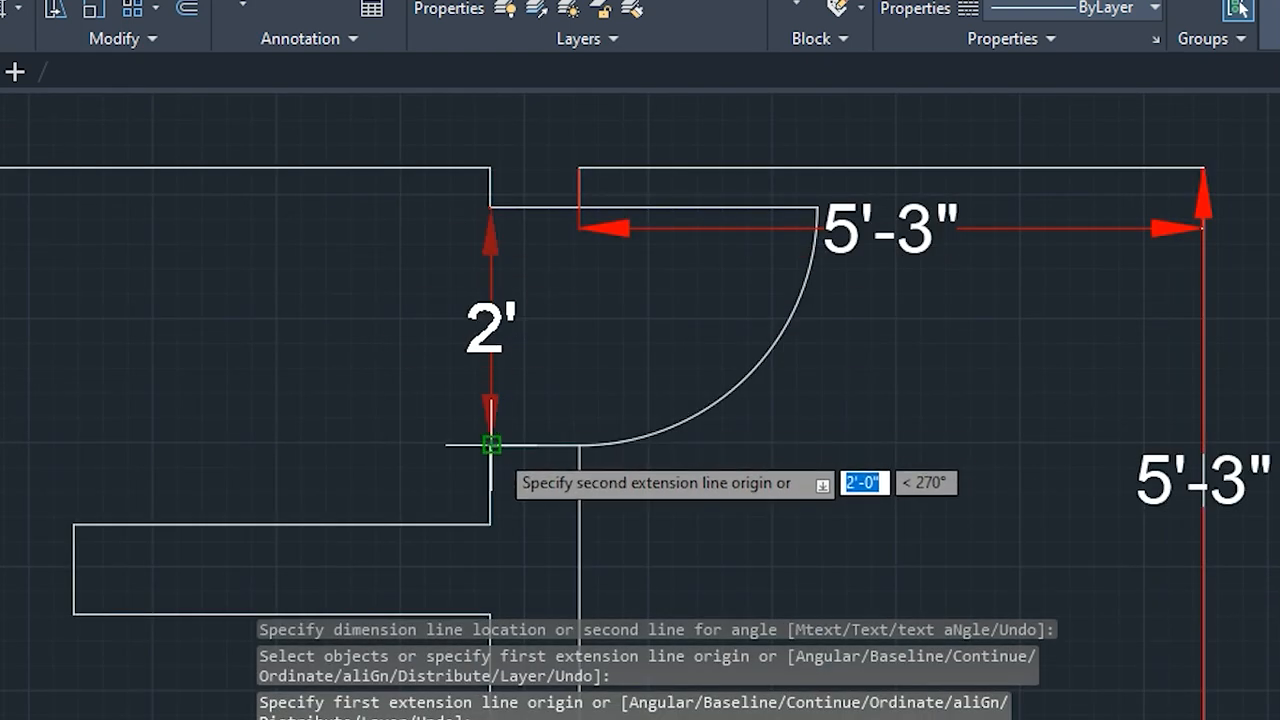
click(491, 444)
click(506, 443)
Dimension the upper-left room's left wall from its top inner corner down to the crossed block, placing the dimension line inside the room
scroll(506, 443, down, 5)
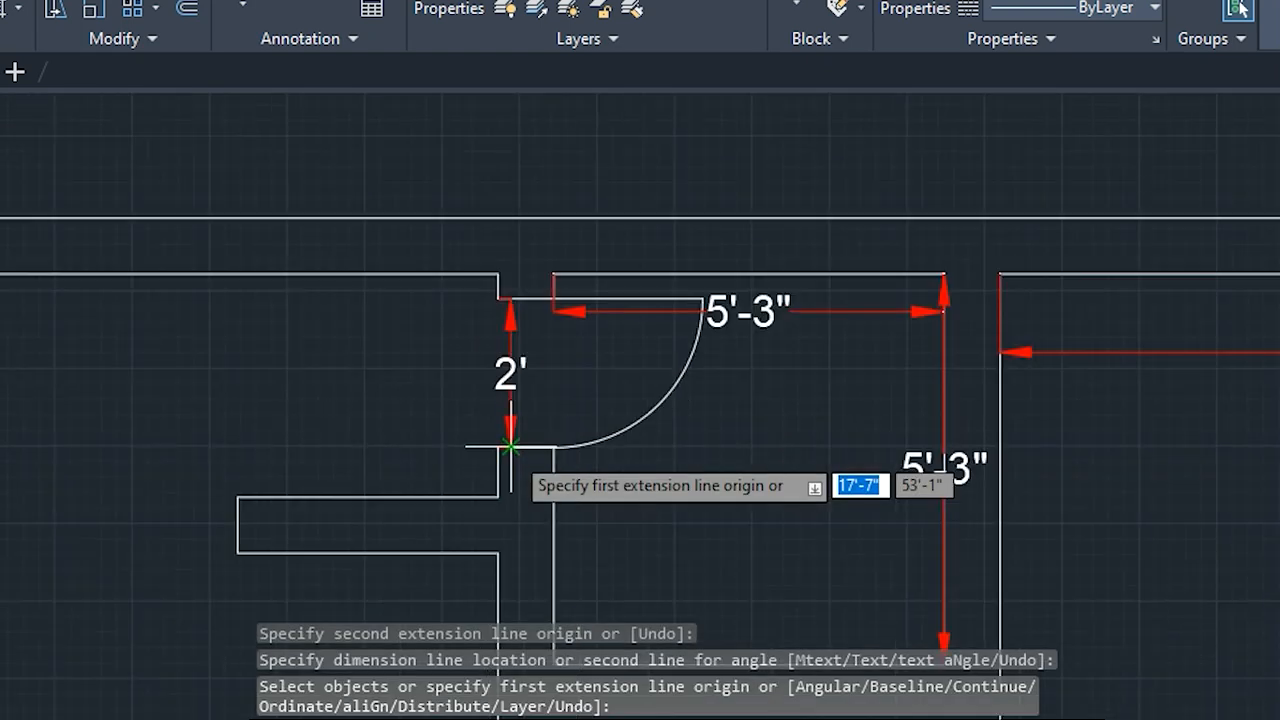
middle_drag(346, 542, 524, 426)
scroll(277, 434, up, 2)
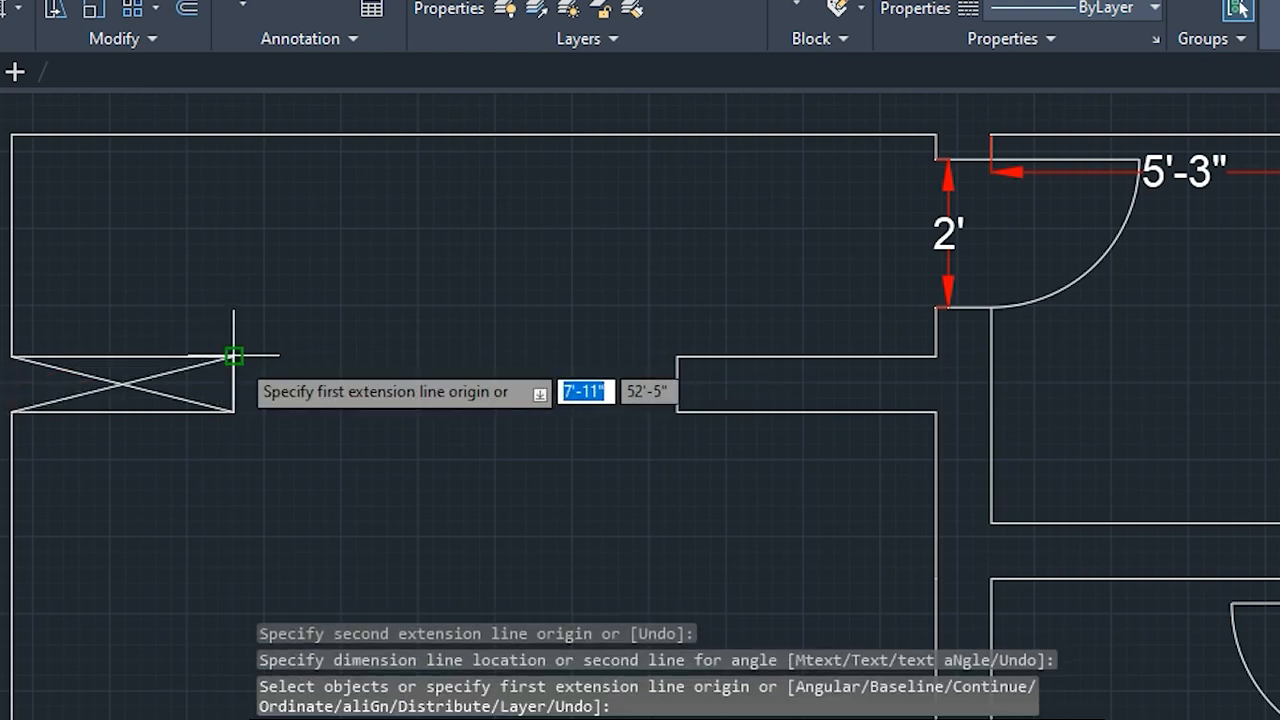
click(11, 133)
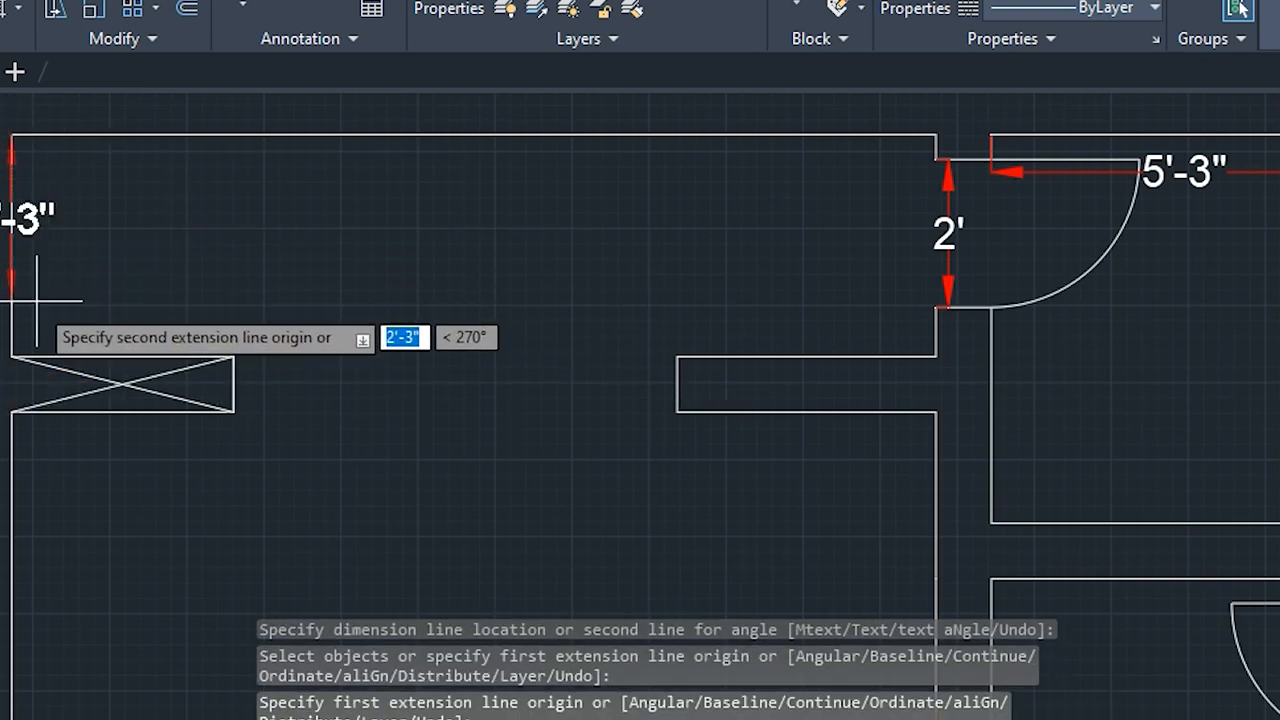
click(11, 356)
click(123, 345)
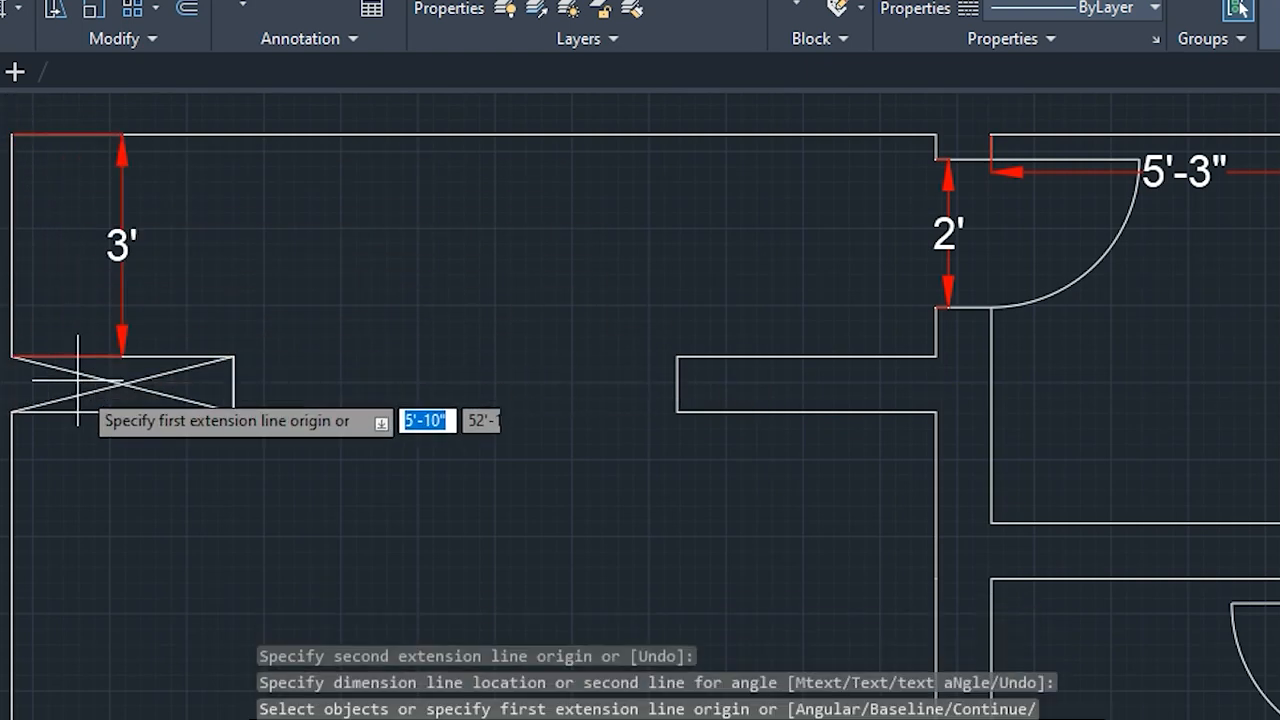
Dimension the opening between the crossed block and the wall stub opposite, placing the dimension line at mid-thickness
scroll(80, 400, up, 2)
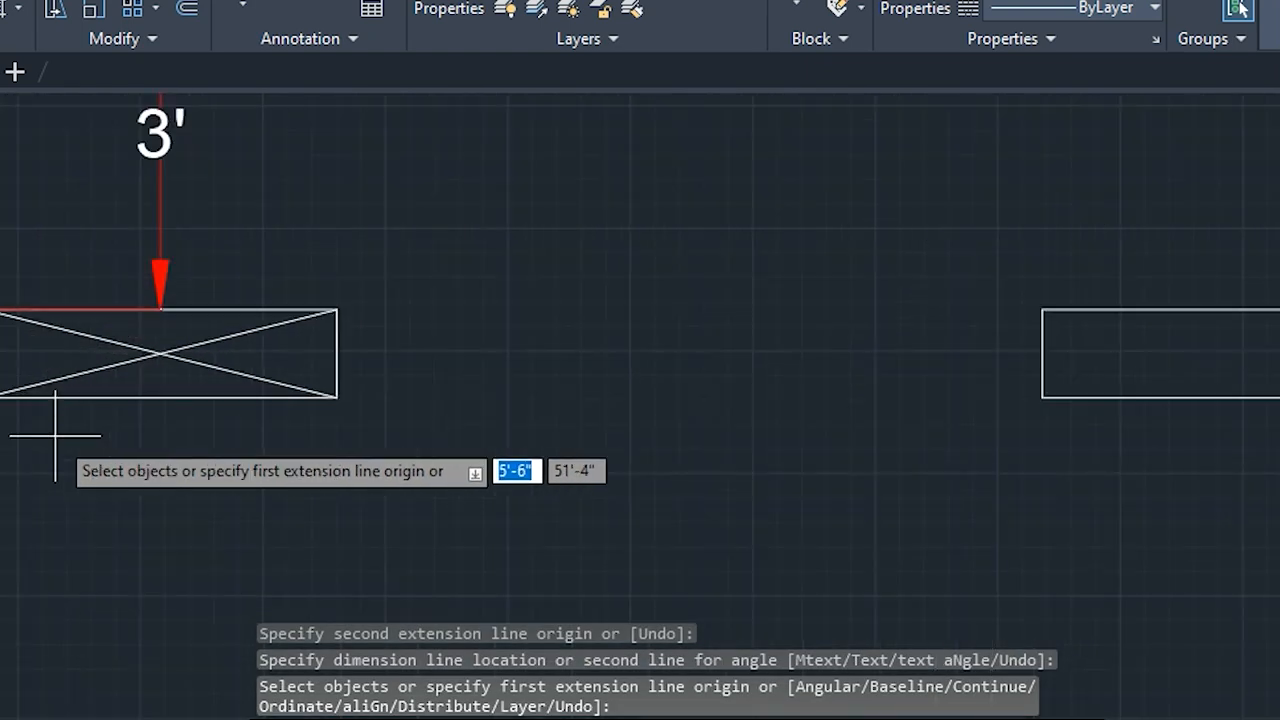
click(337, 310)
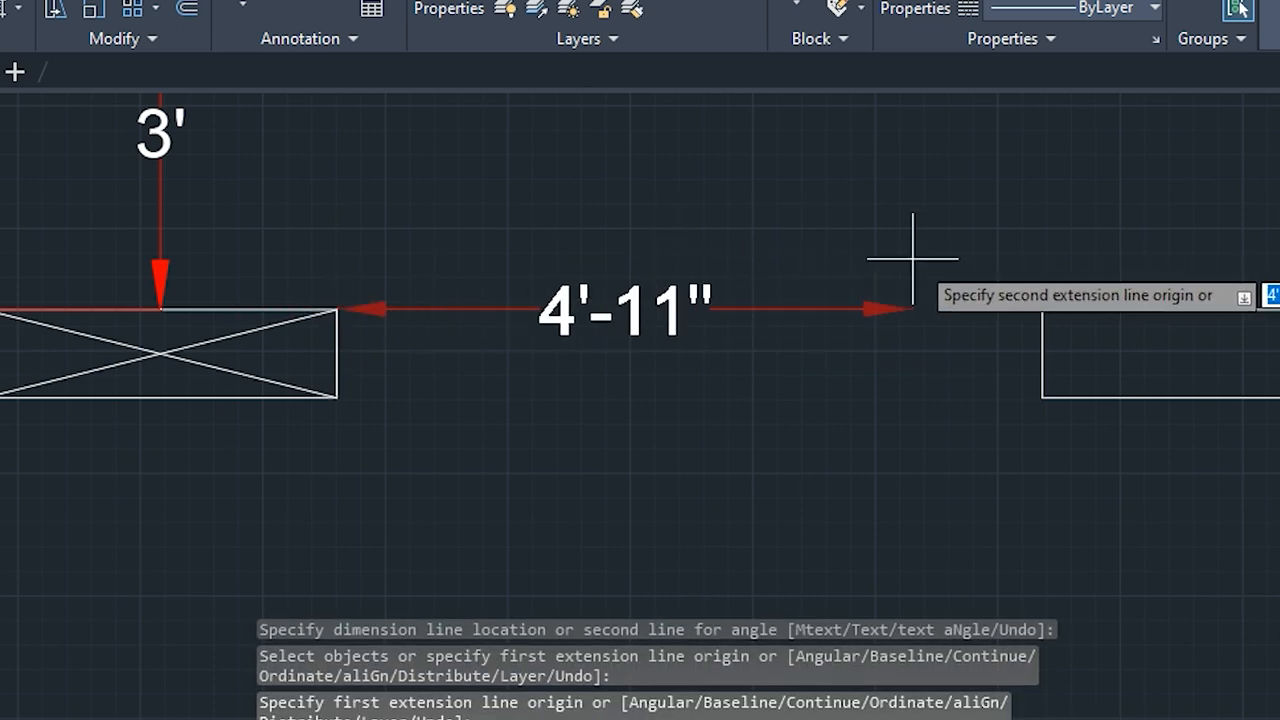
click(1041, 308)
click(1006, 351)
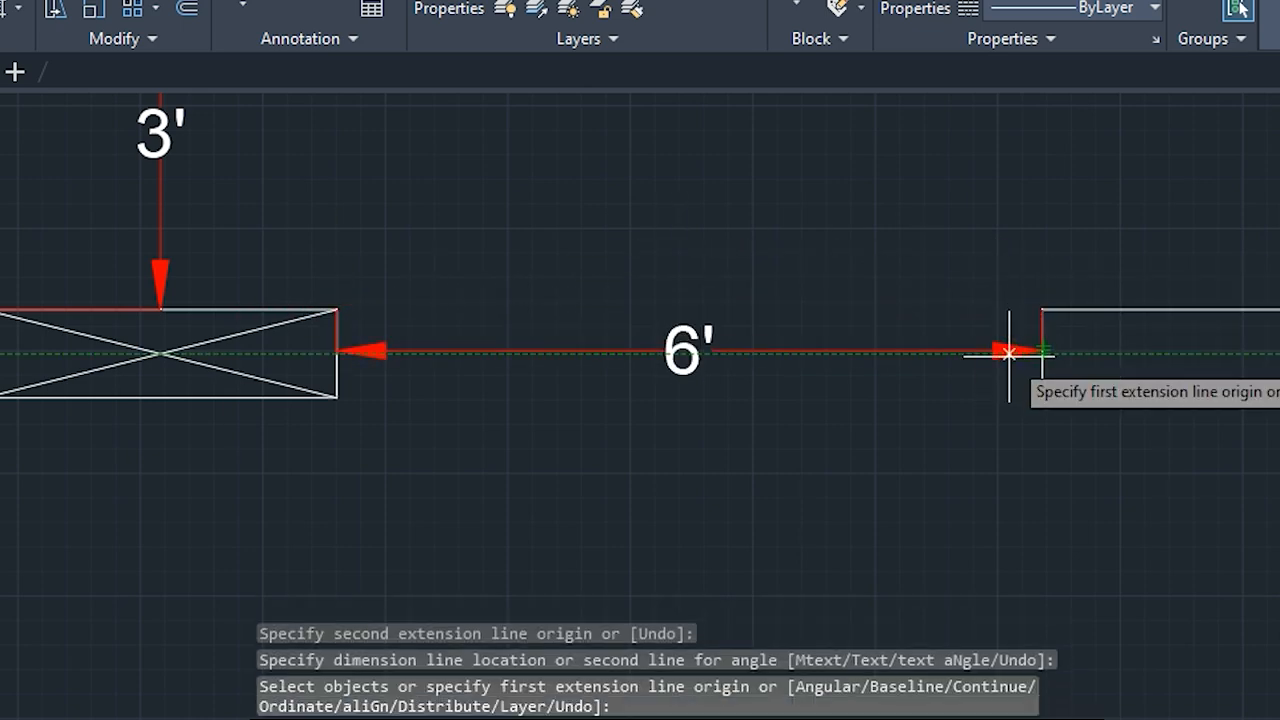
Dimension the inside length and width of the lower small middle room, placing both dimension lines inside along its left and top walls
scroll(1008, 357, down, 4)
mouse_move(1109, 455)
middle_down()
mouse_move(500, 249)
mouse_move(483, 349)
mouse_move(442, 172)
middle_up()
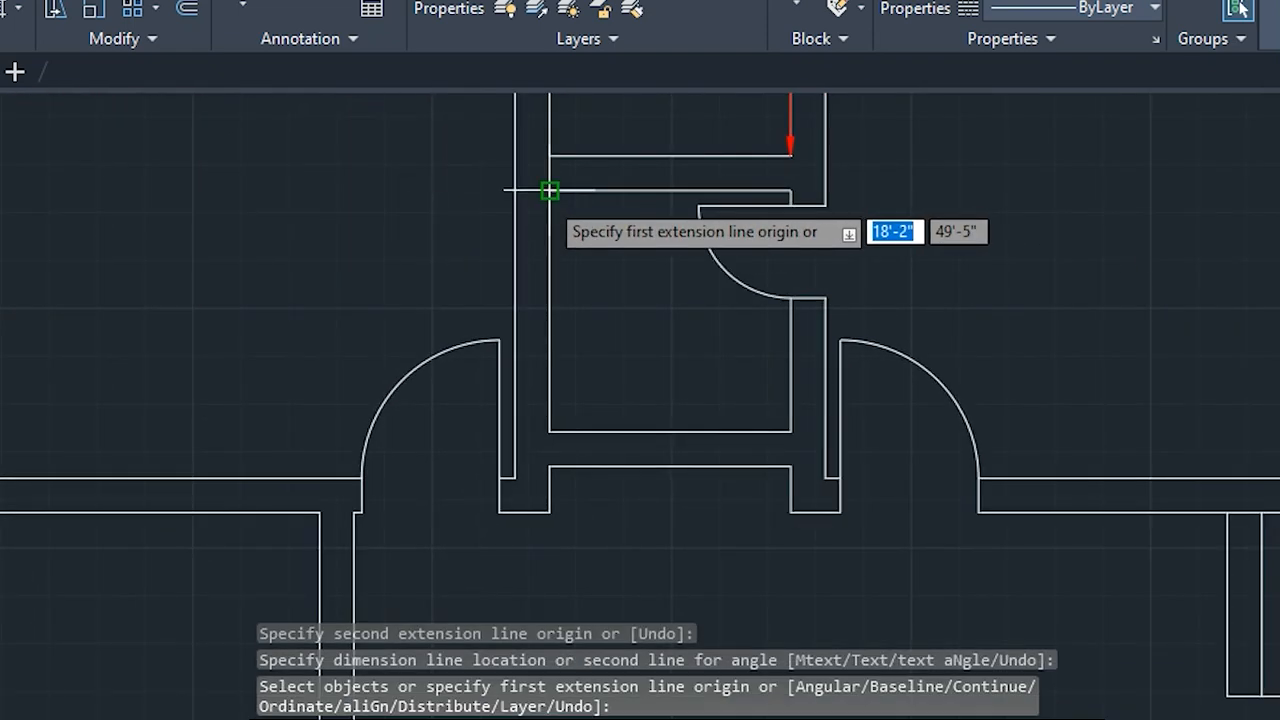
click(545, 197)
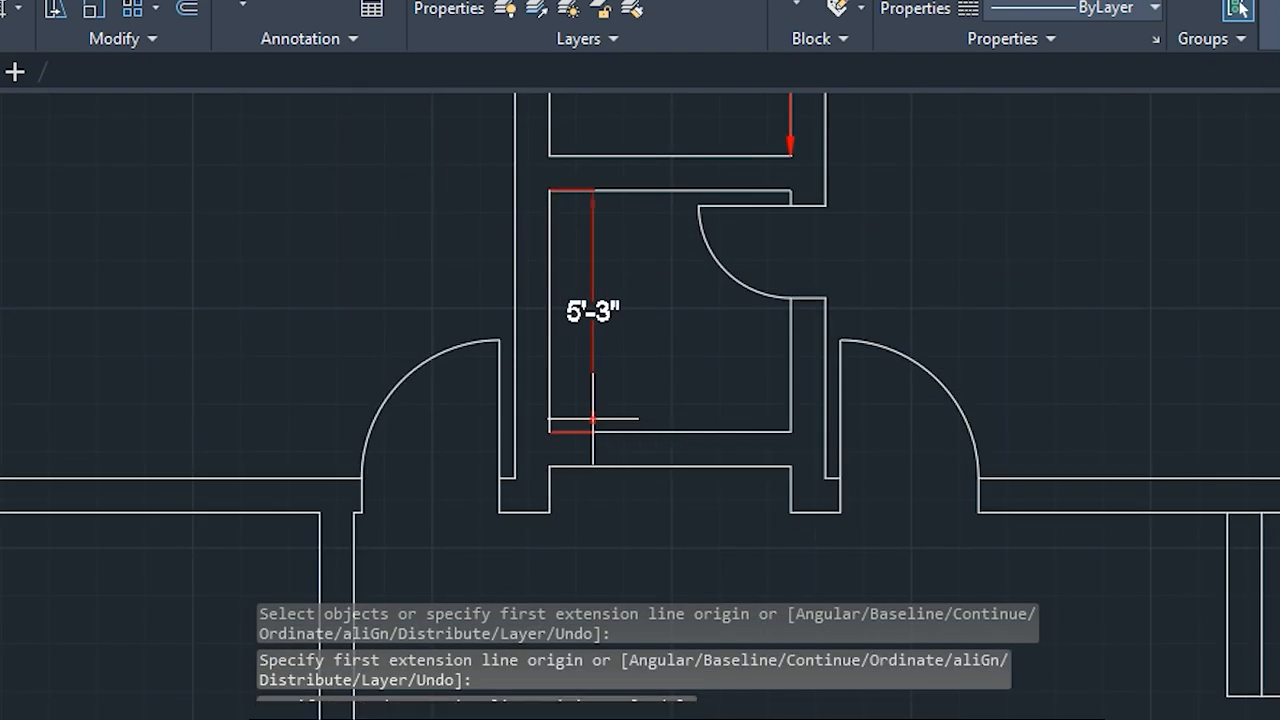
click(591, 425)
click(549, 190)
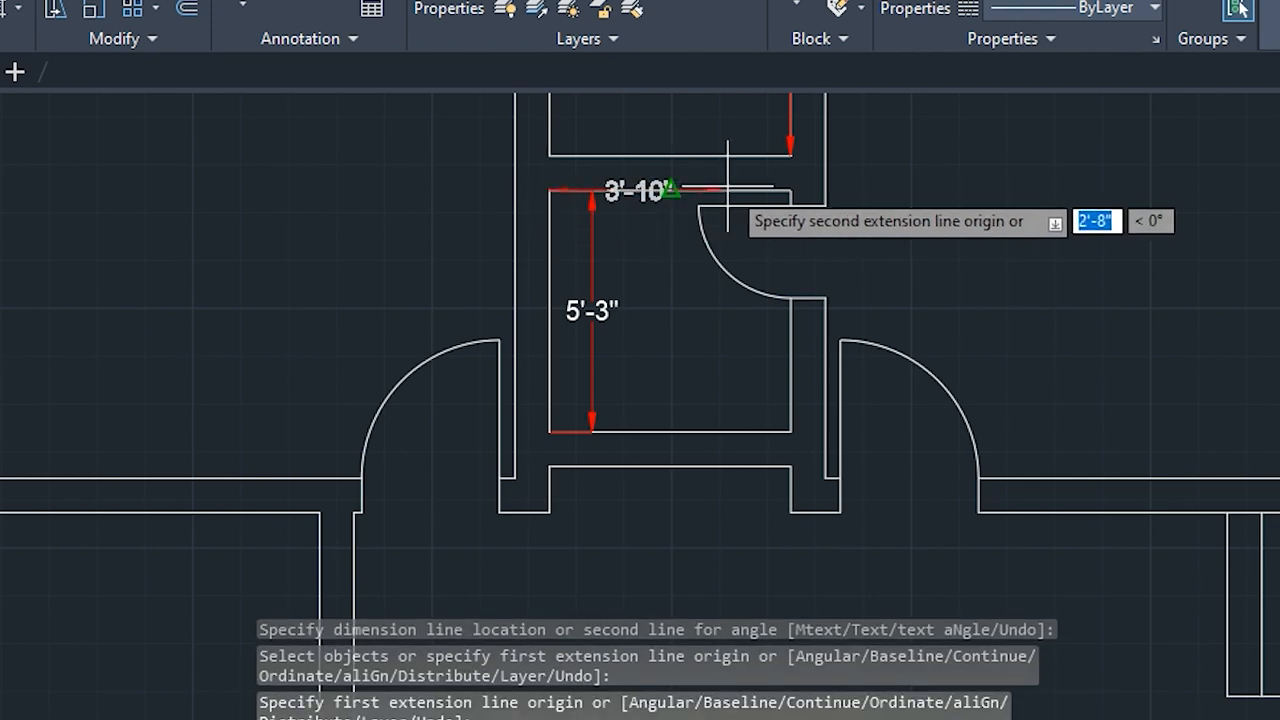
click(789, 190)
click(795, 211)
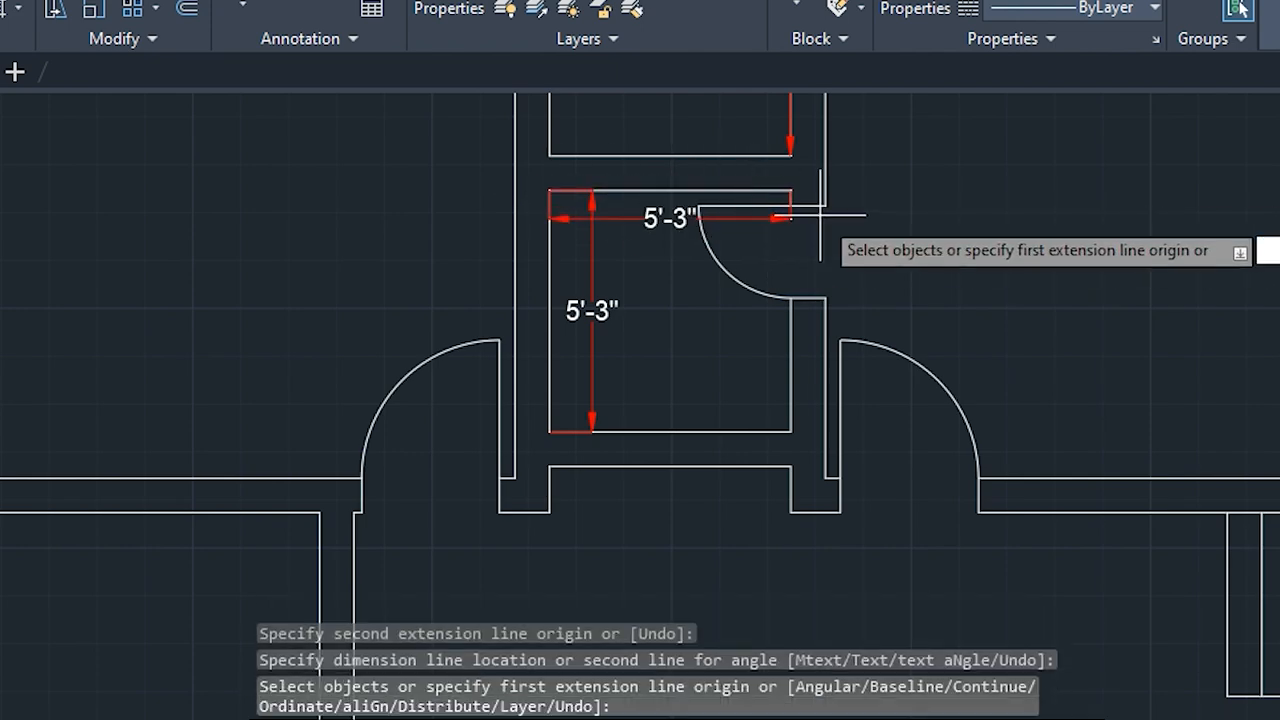
Dimension the doorway opening in the right wall of the lower small middle room, placing the dimension line within the wall thickness
scroll(820, 213, up, 2)
click(824, 201)
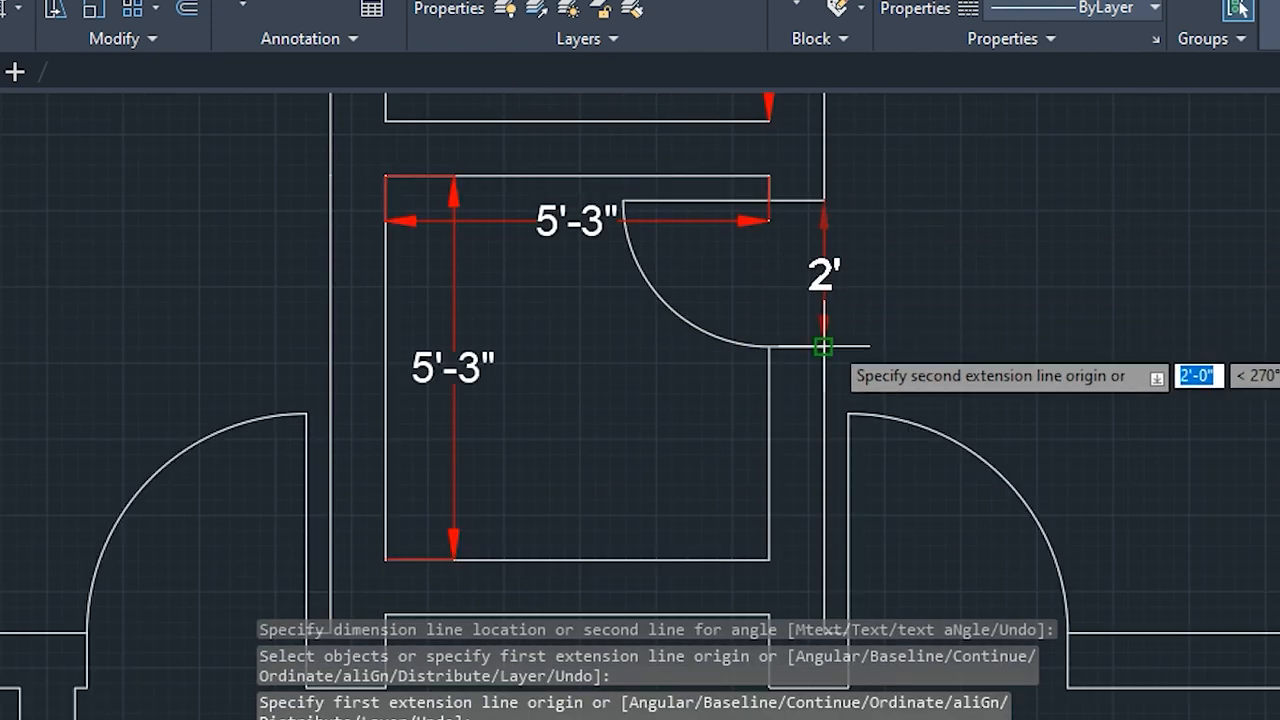
click(824, 346)
click(809, 346)
Dimension the width of the recess below the lower small middle room, placing the dimension line inside the recess
middle_drag(695, 552, 720, 245)
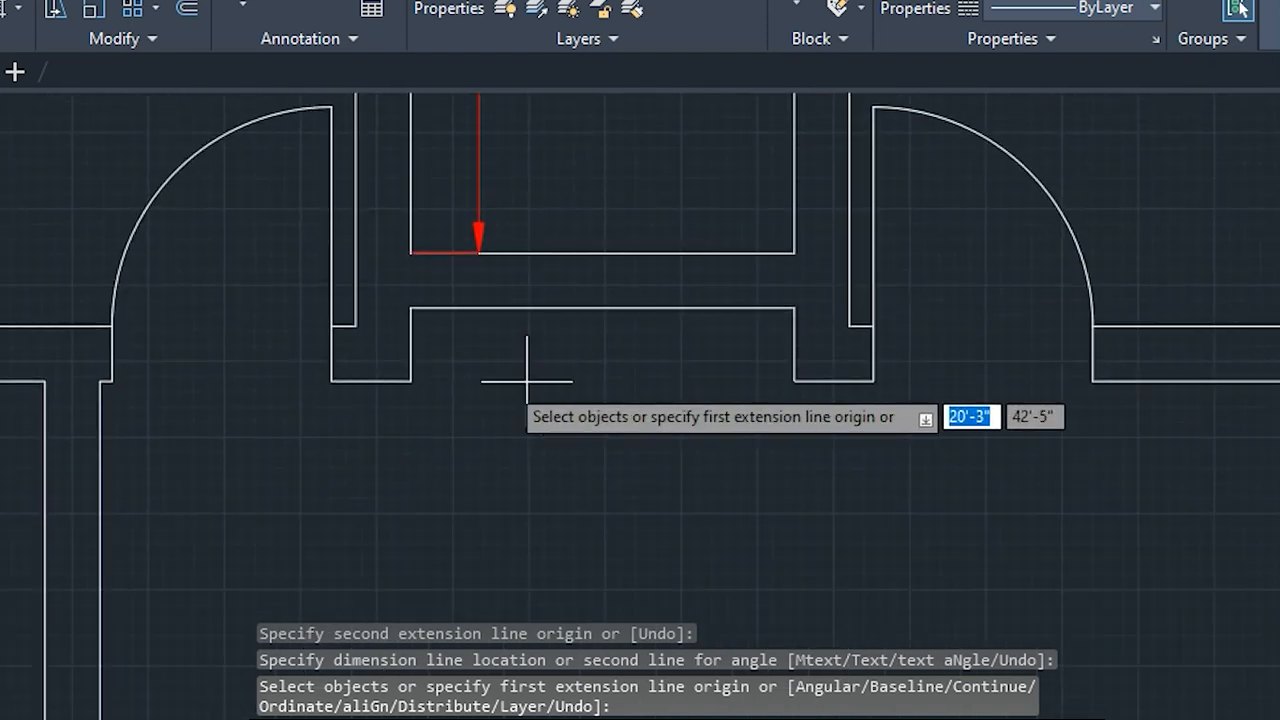
click(411, 308)
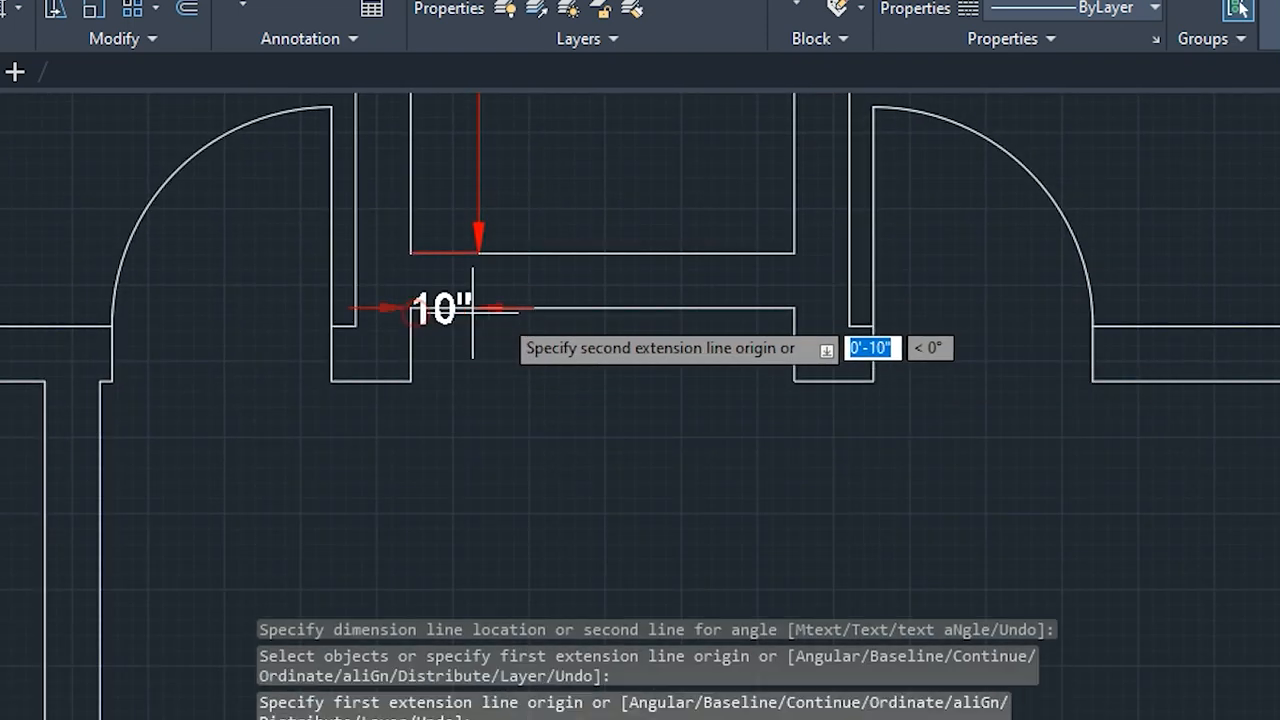
click(793, 307)
click(781, 332)
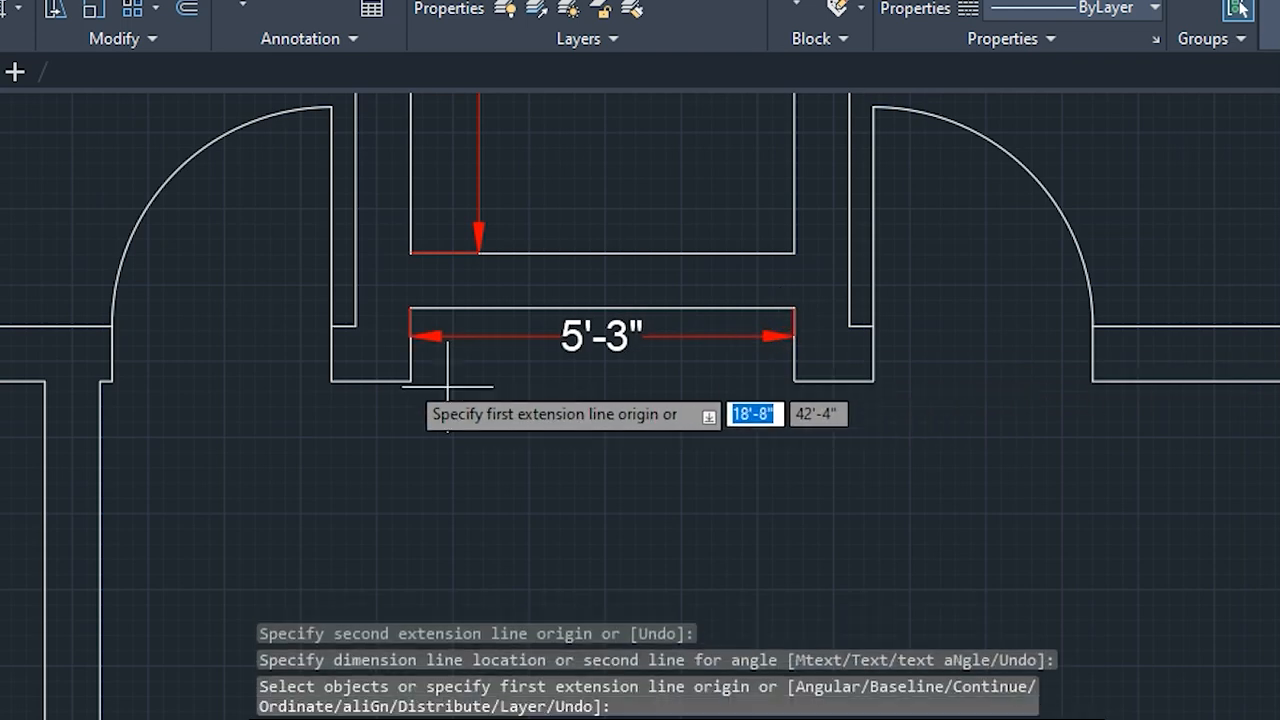
Dimension the door opening just left of the recess, placing the dimension line within the wall thickness
mouse_move(226, 329)
middle_down()
mouse_move(349, 406)
mouse_move(638, 496)
mouse_move(518, 370)
middle_up()
click(501, 423)
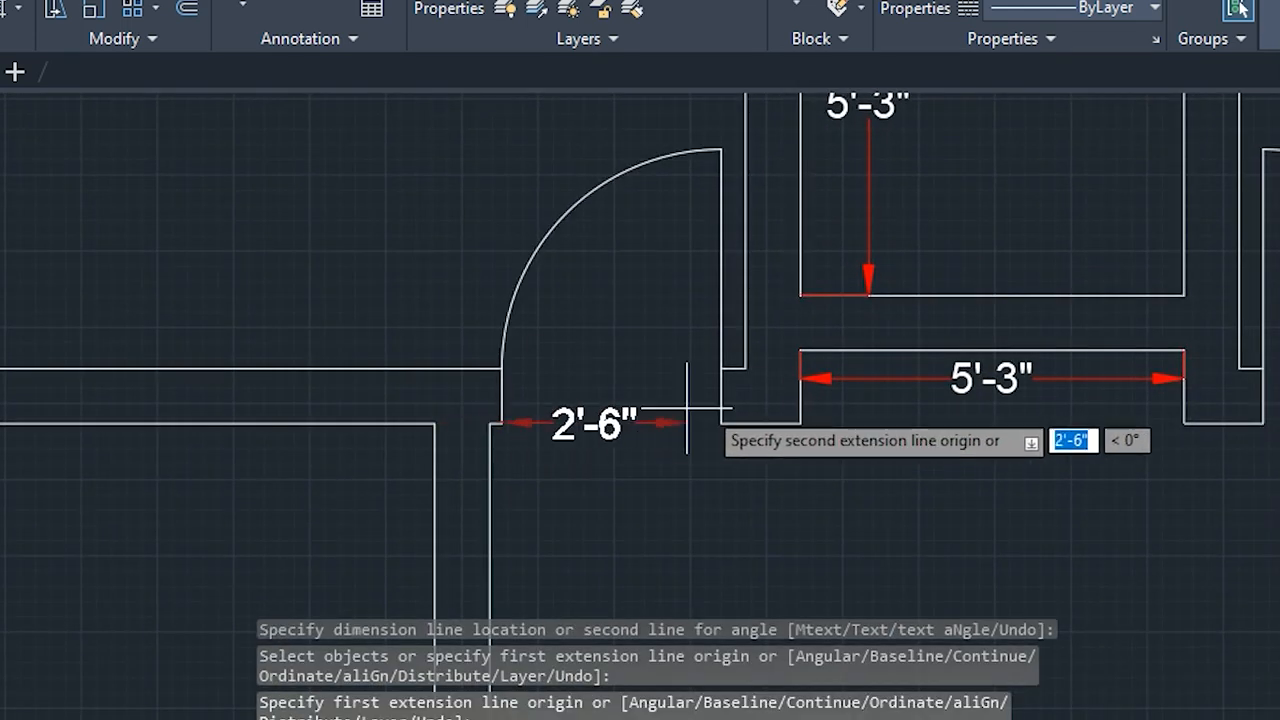
click(720, 423)
click(650, 400)
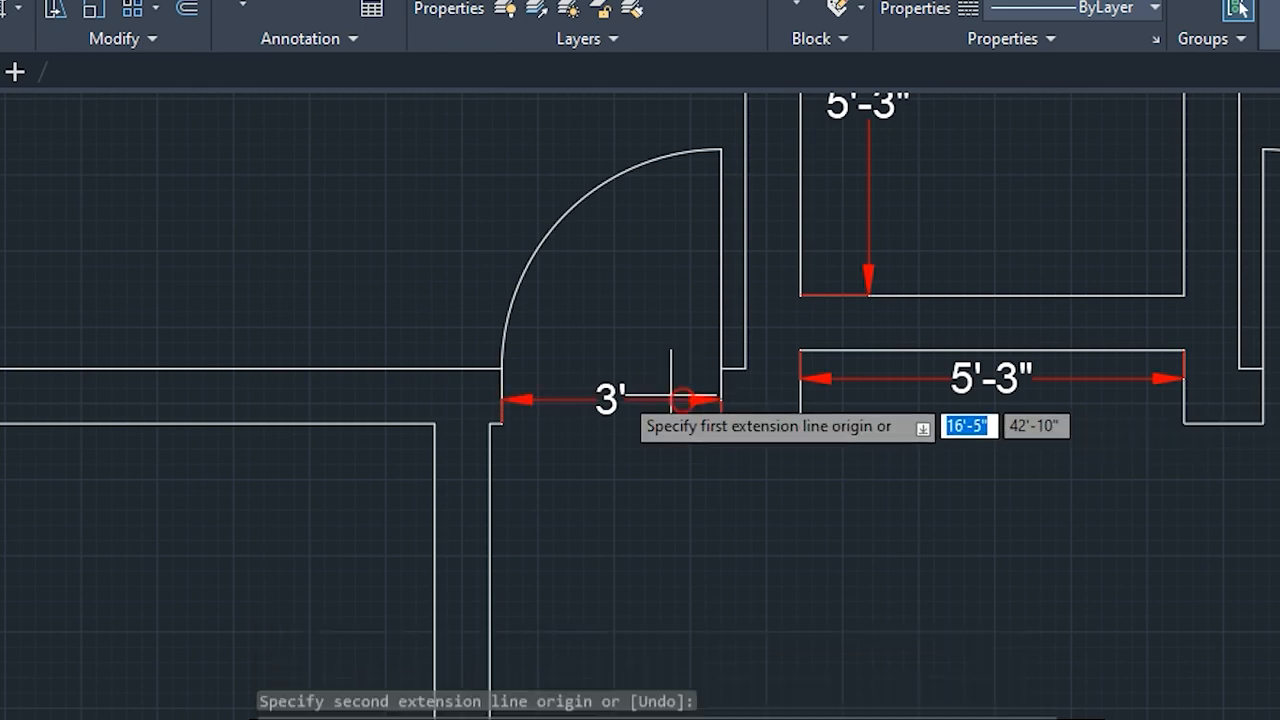
Dimension the inside length of the upper-left room from the crossed block down to the bottom wall, placing the dimension line along the left wall
middle_drag(237, 277, 306, 479)
scroll(306, 479, down, 5)
scroll(214, 440, up, 3)
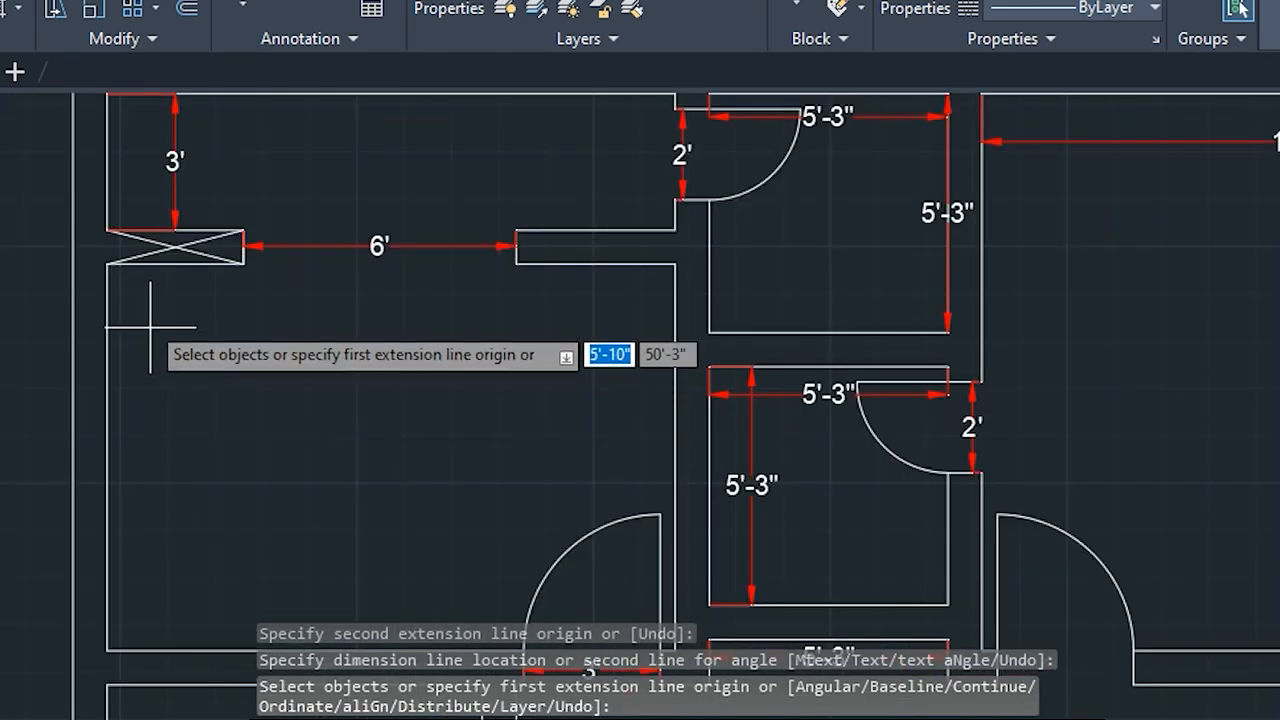
click(107, 263)
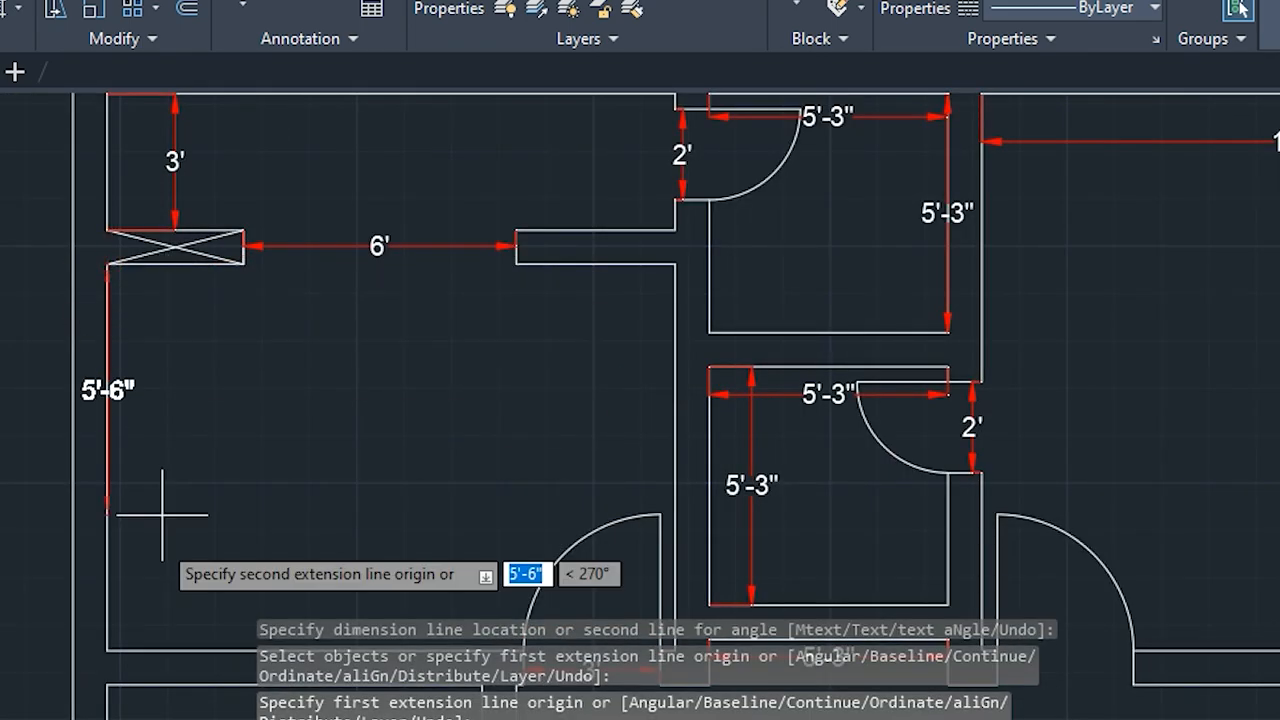
click(104, 650)
click(104, 645)
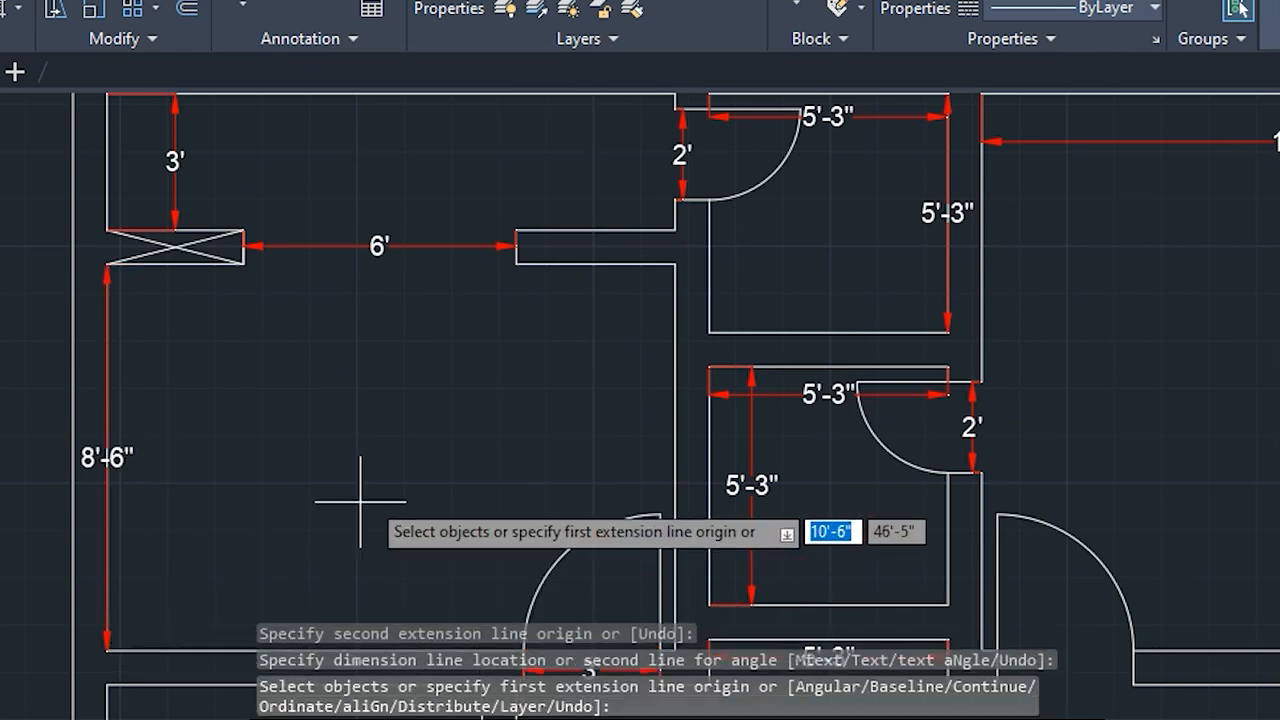
Dimension the inside width of the room below the crossed block, placing the dimension line inside, just below the block and wall stub
middle_drag(380, 443, 268, 546)
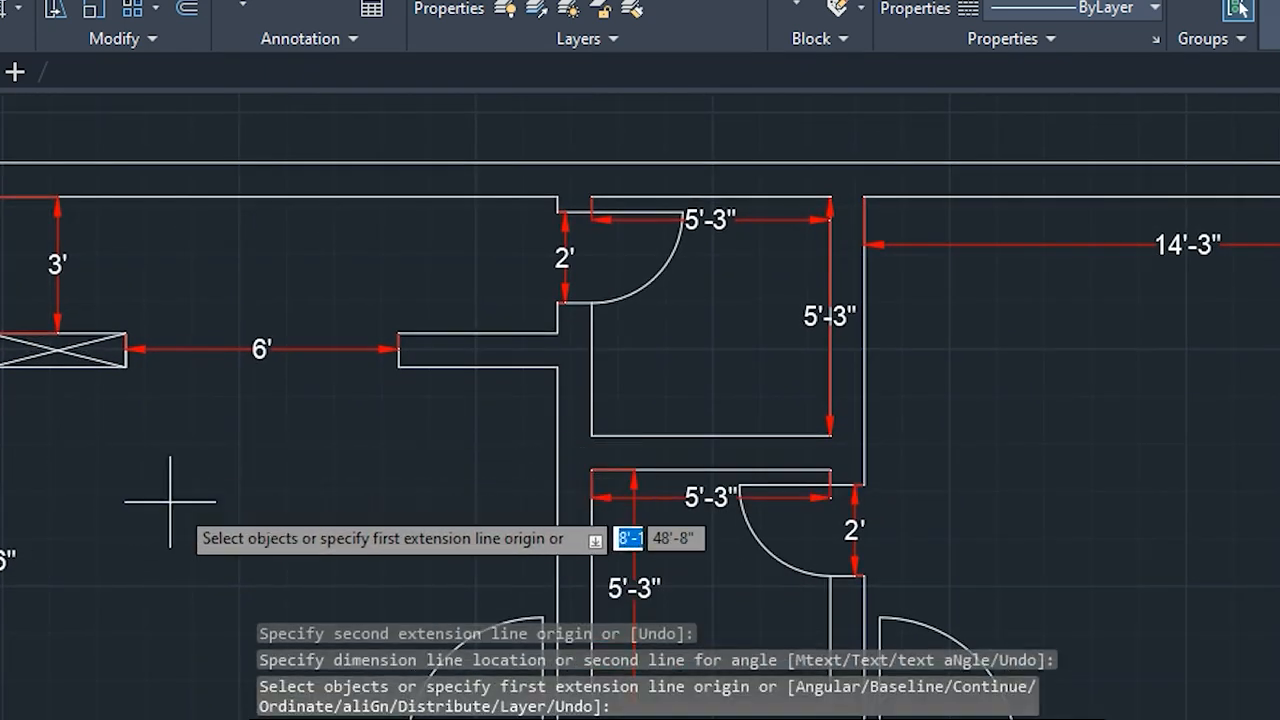
middle_drag(171, 491, 118, 540)
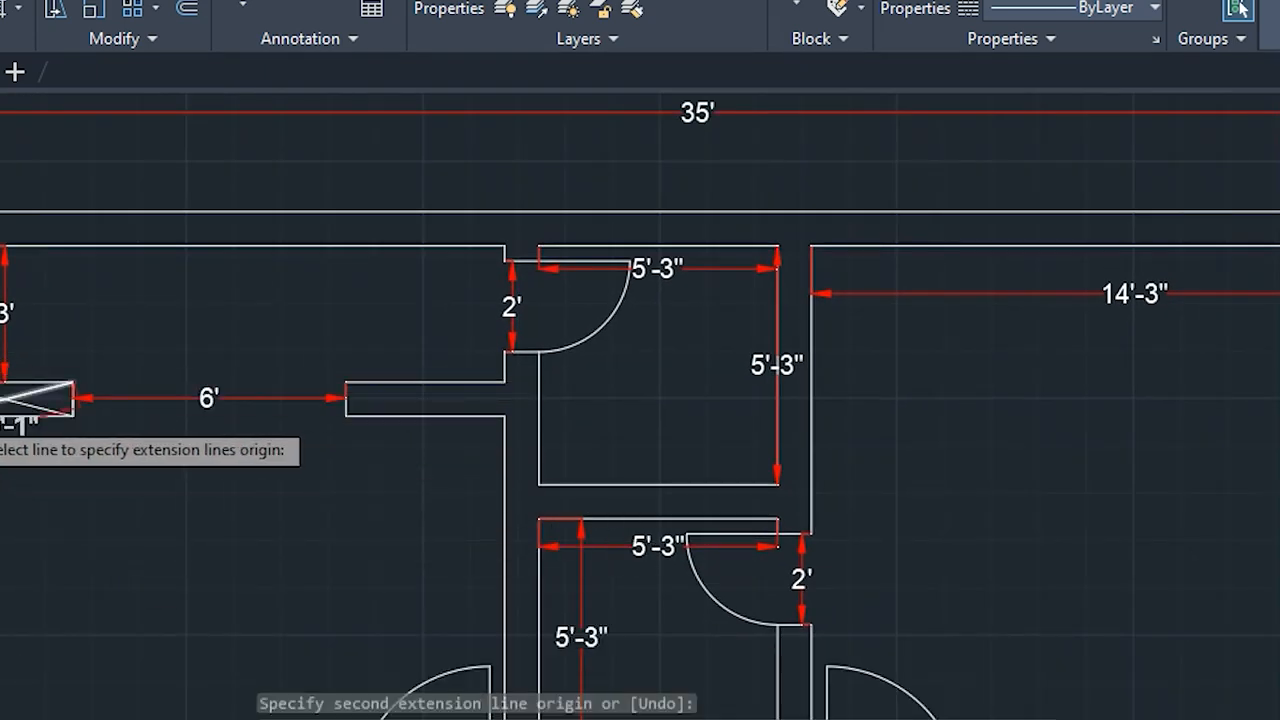
scroll(5, 400, up, 2)
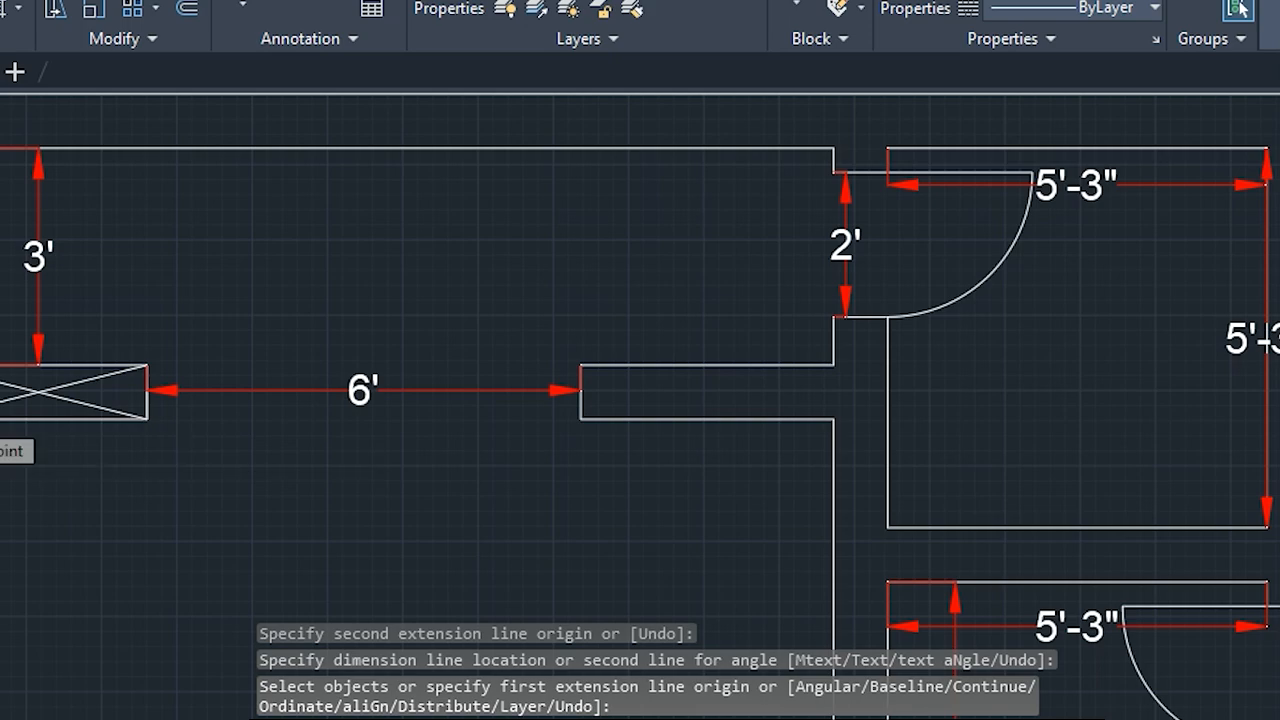
click(0, 419)
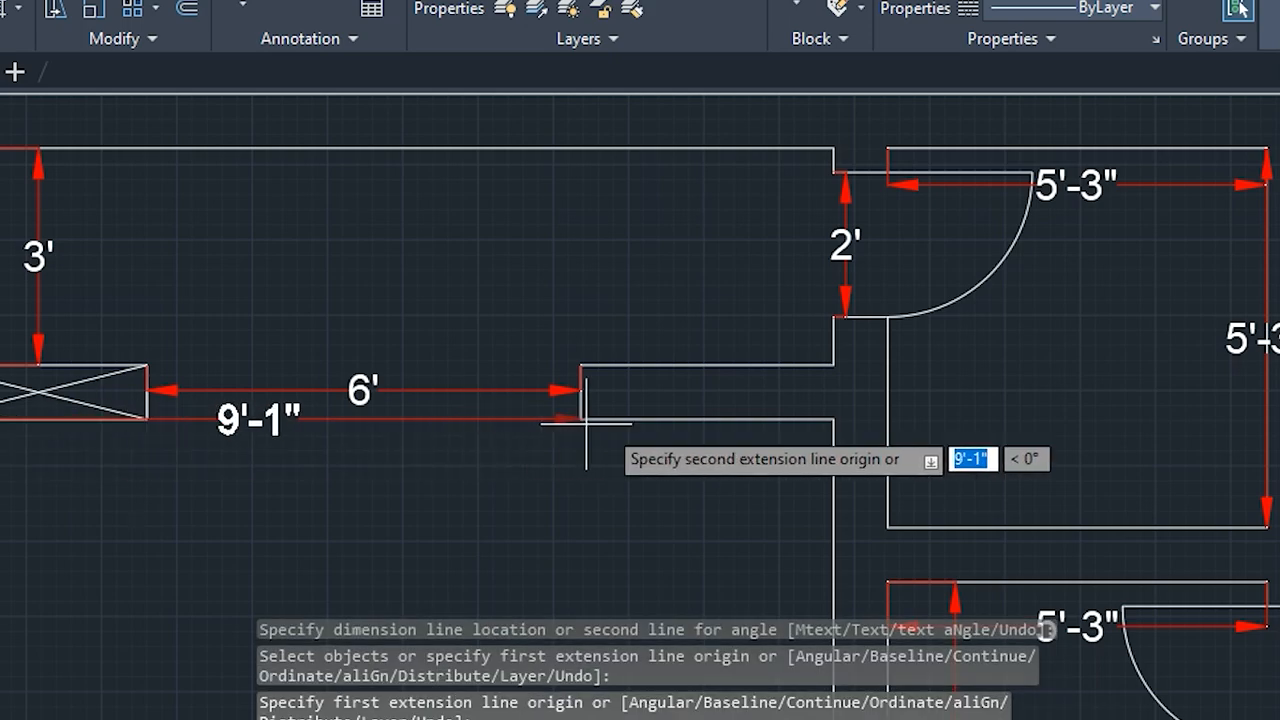
click(834, 419)
click(790, 503)
Dimension the inside width and length of the square left-hand room below, placing the lines just under its top wall and along its left wall
scroll(666, 514, down, 3)
middle_drag(666, 514, 425, 38)
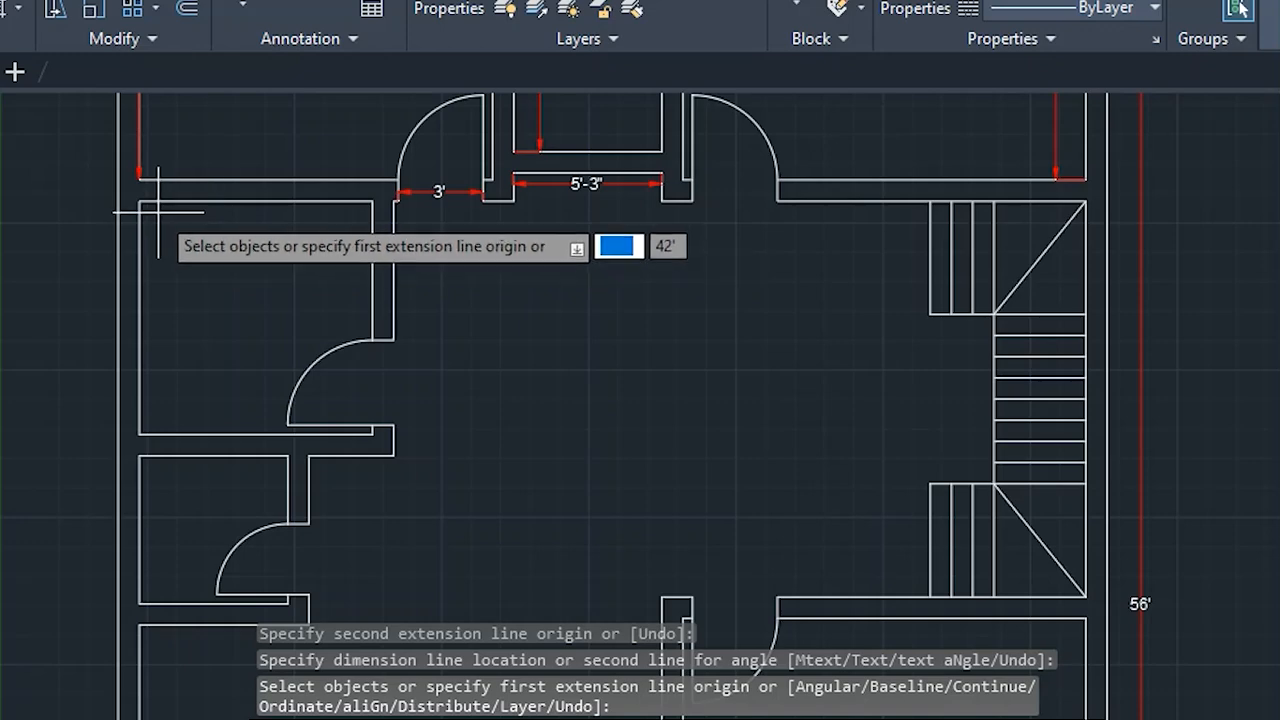
scroll(140, 200, up, 4)
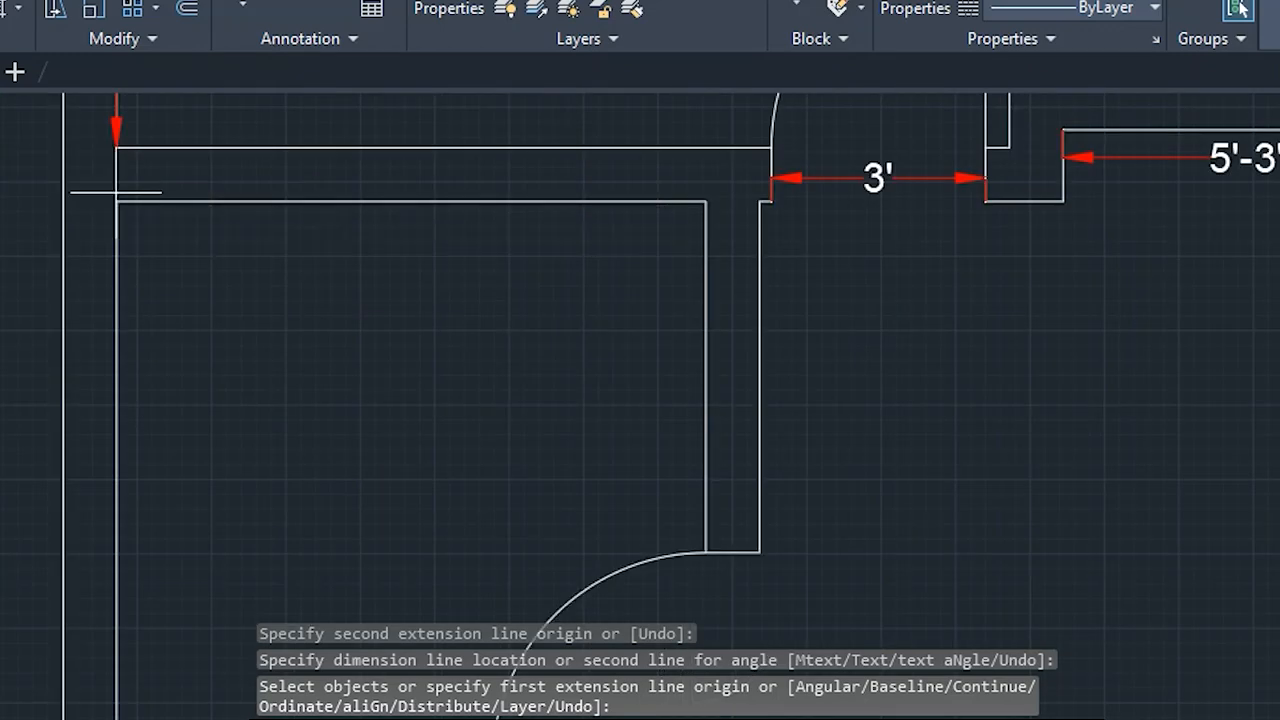
click(117, 201)
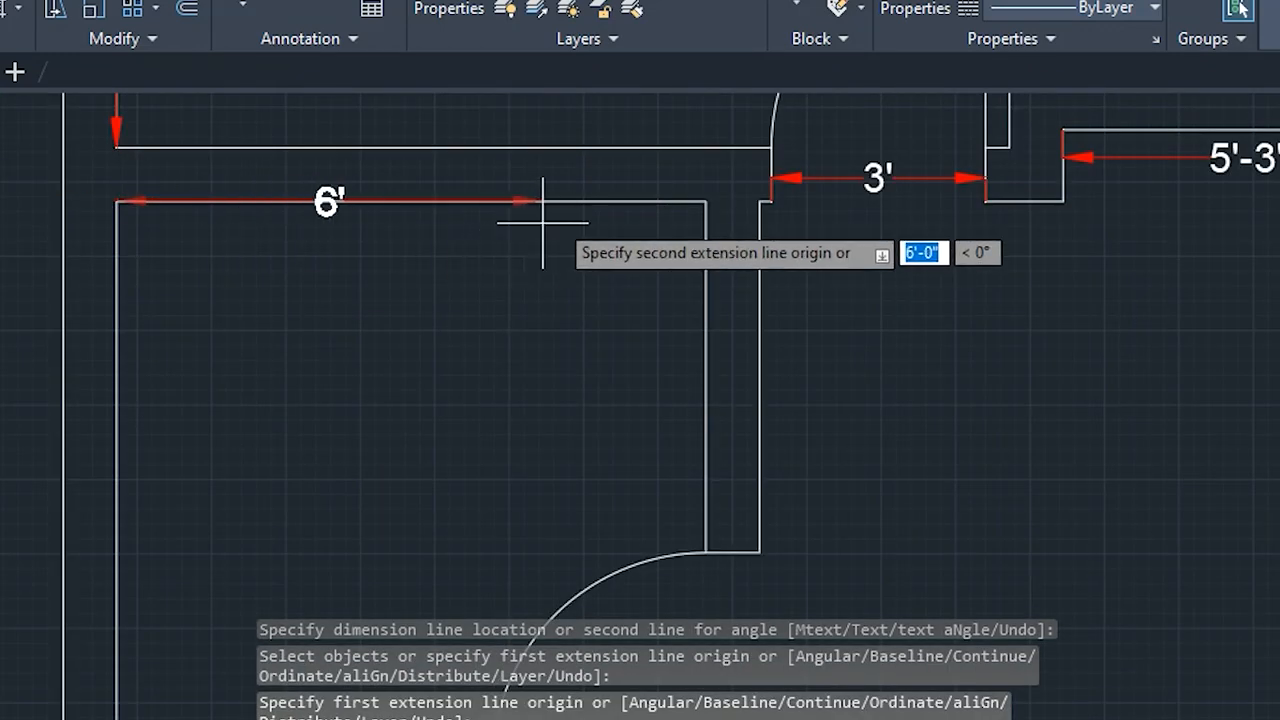
click(705, 201)
click(686, 251)
scroll(457, 420, down, 2)
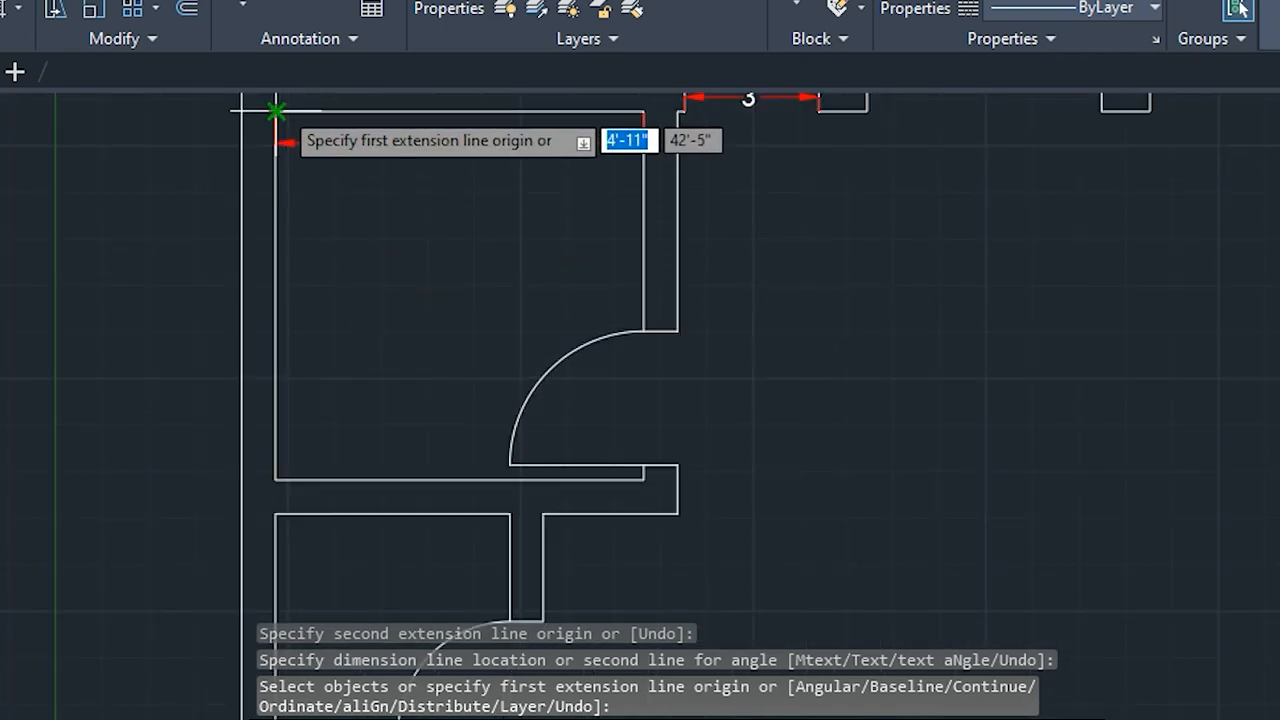
click(276, 110)
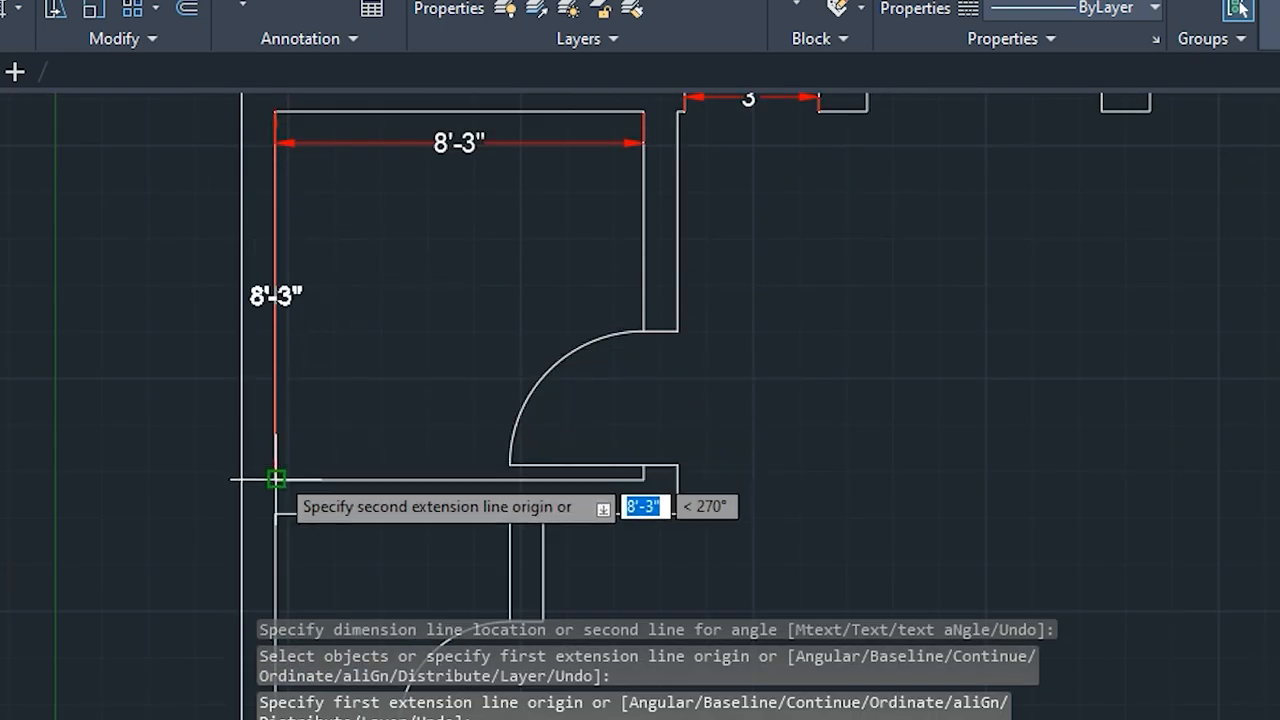
click(276, 479)
click(275, 479)
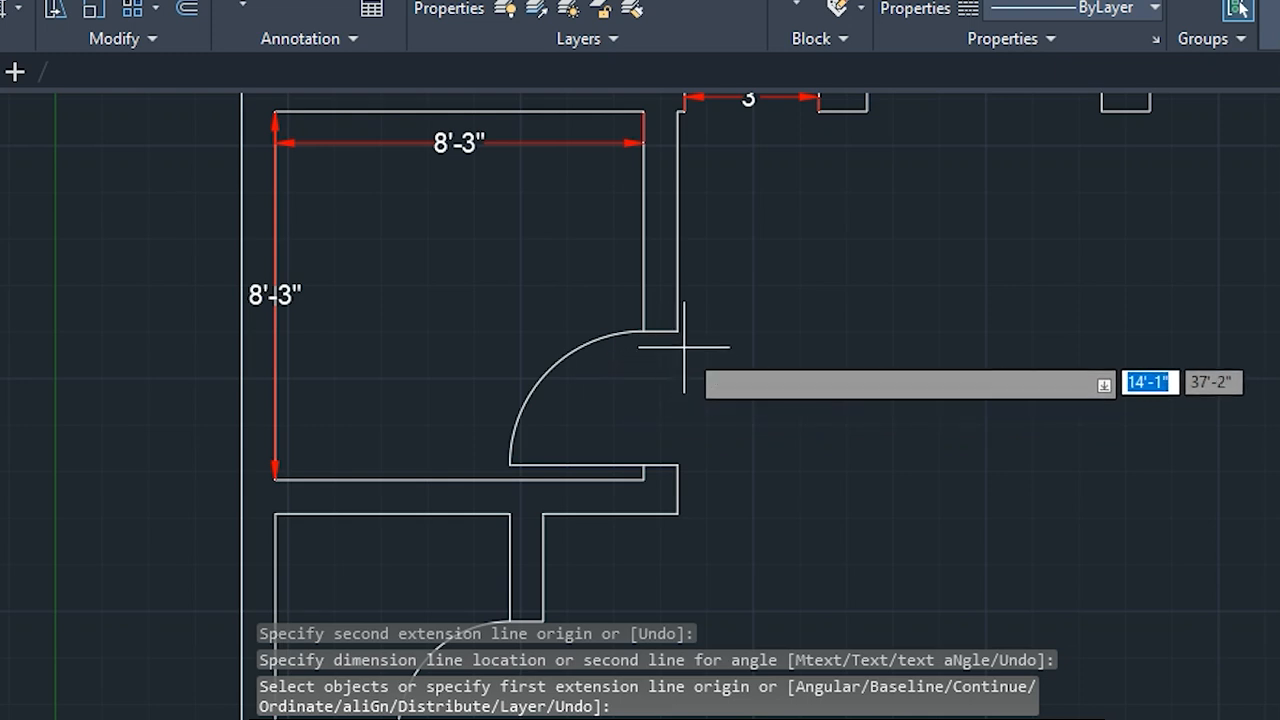
Dimension the doorway opening in the right wall of the square left-hand room, placing the dimension line within the wall thickness
click(676, 330)
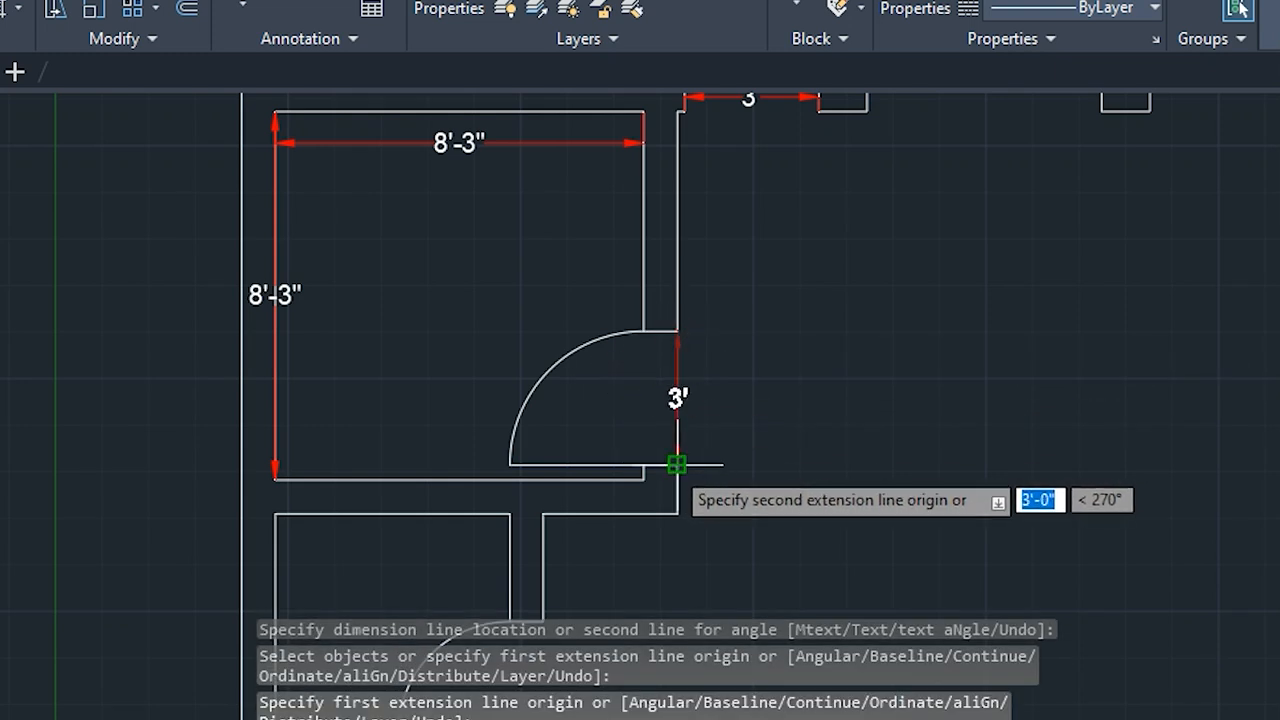
click(676, 464)
click(672, 462)
Dimension the door opening just right of the recess, placing the dimension line within the wall thickness
middle_drag(880, 332, 75, 537)
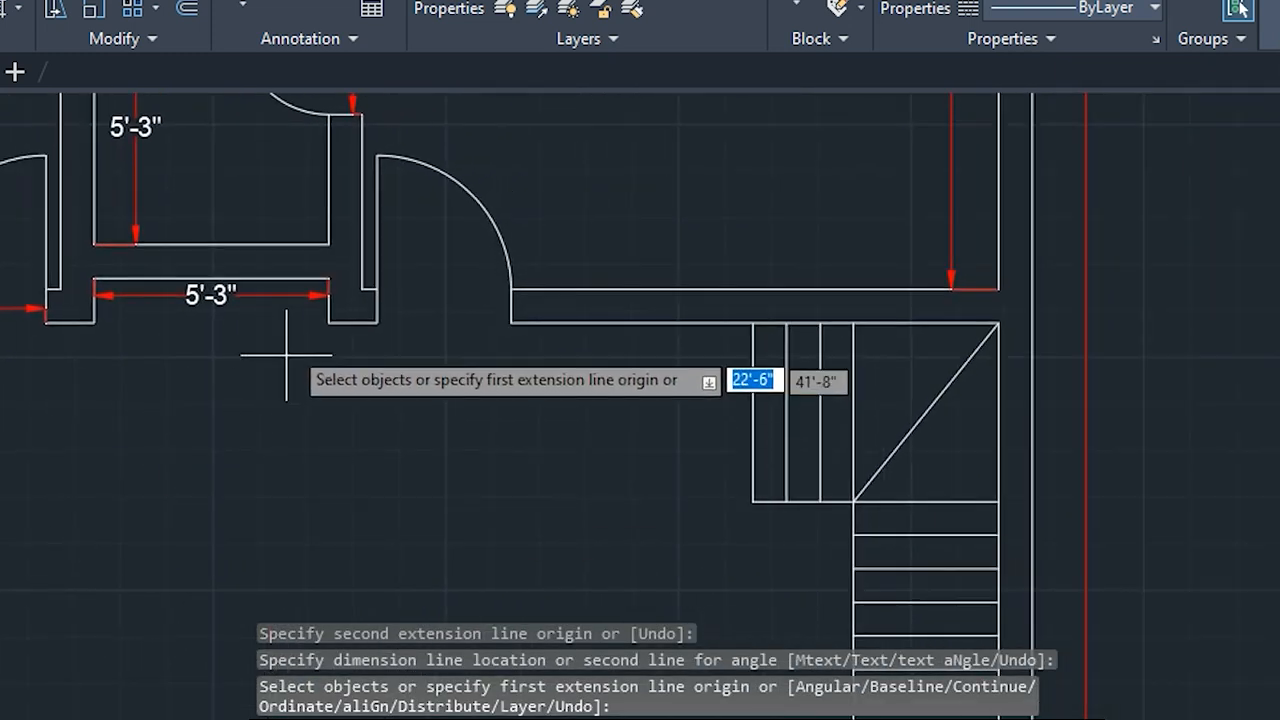
click(377, 323)
click(510, 322)
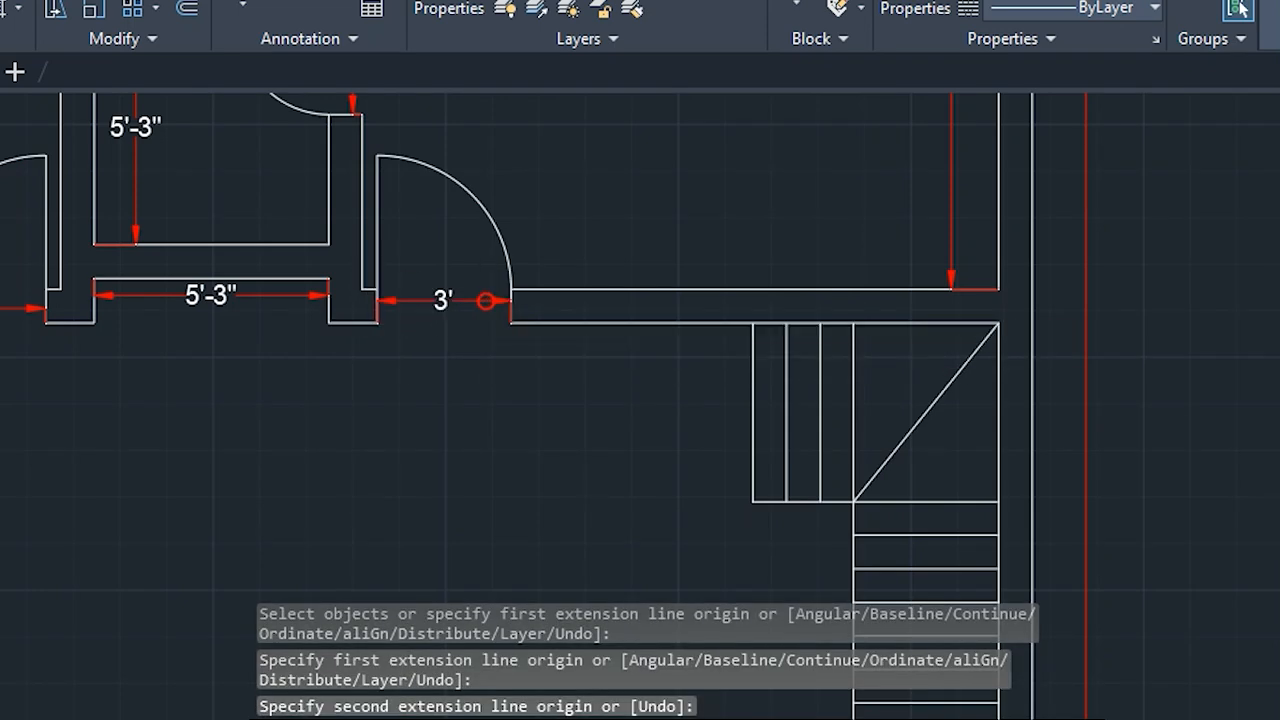
click(485, 301)
Dimension the hall width from the wall corner below the left-hand doorway to the inner edge of the stairs, placing the line slightly above the corner
middle_drag(643, 371, 593, 265)
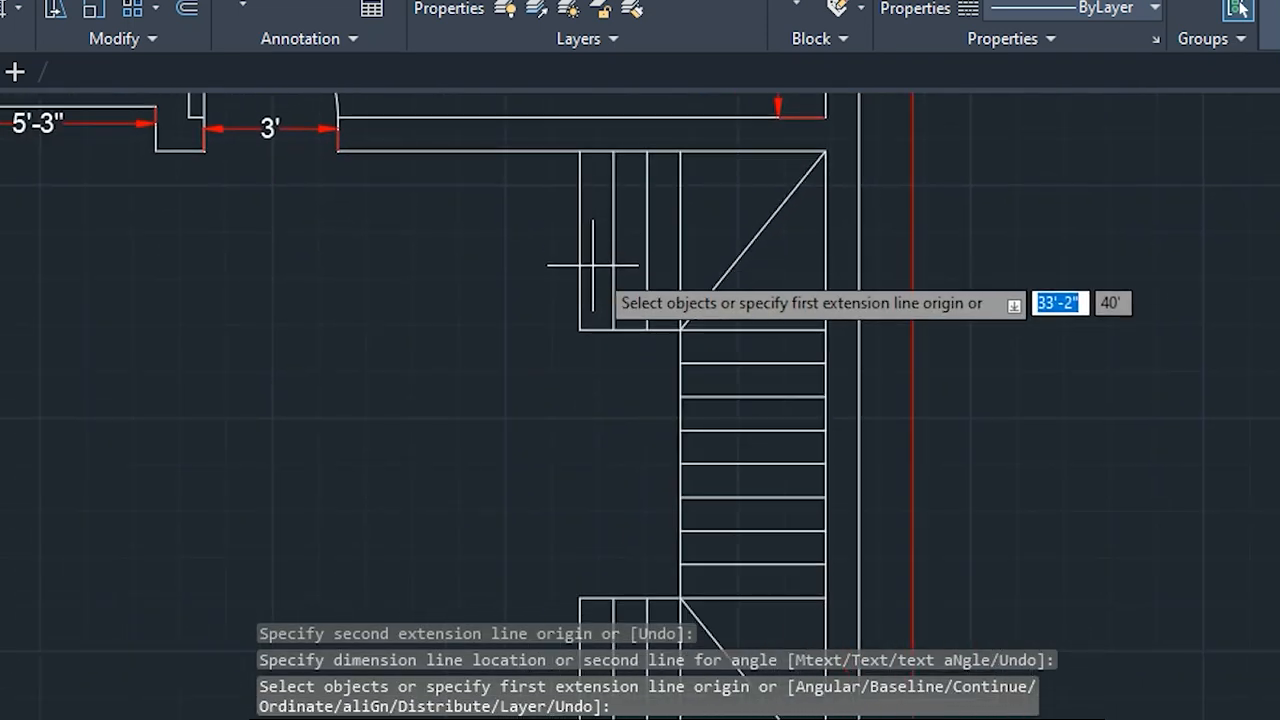
scroll(593, 265, down, 4)
middle_drag(434, 417, 514, 331)
scroll(177, 343, up, 4)
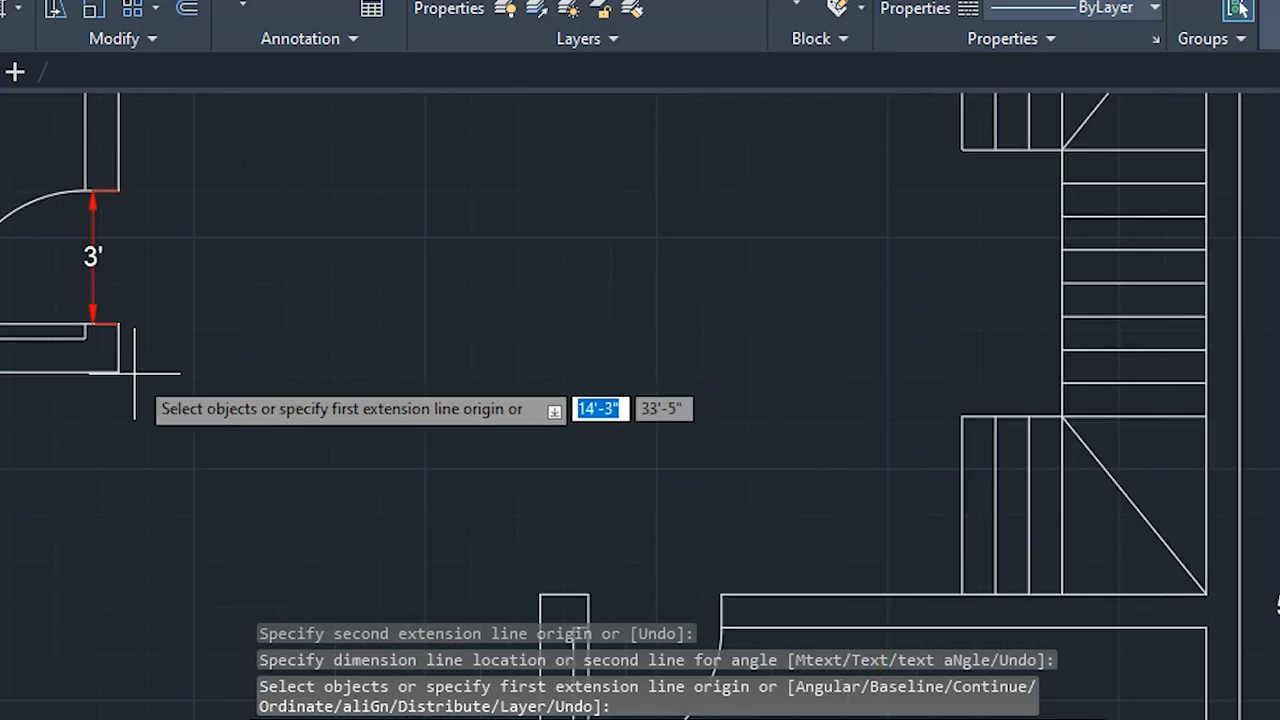
click(118, 372)
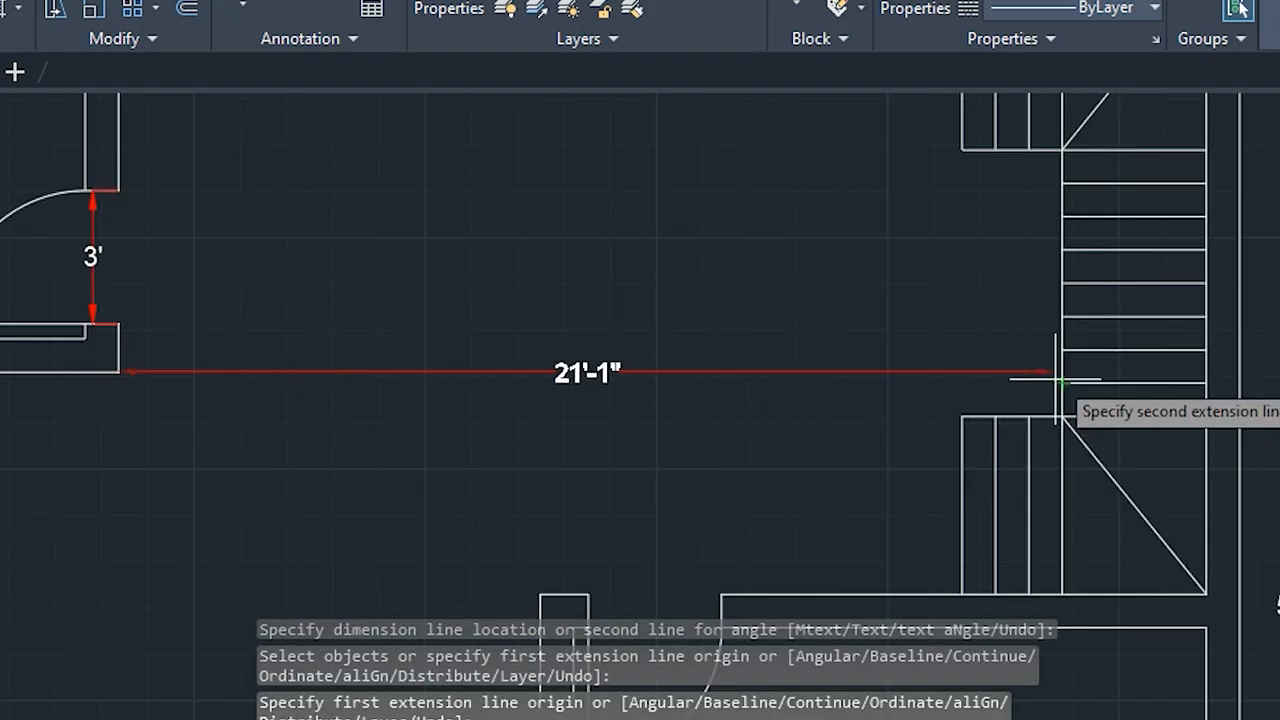
click(1062, 415)
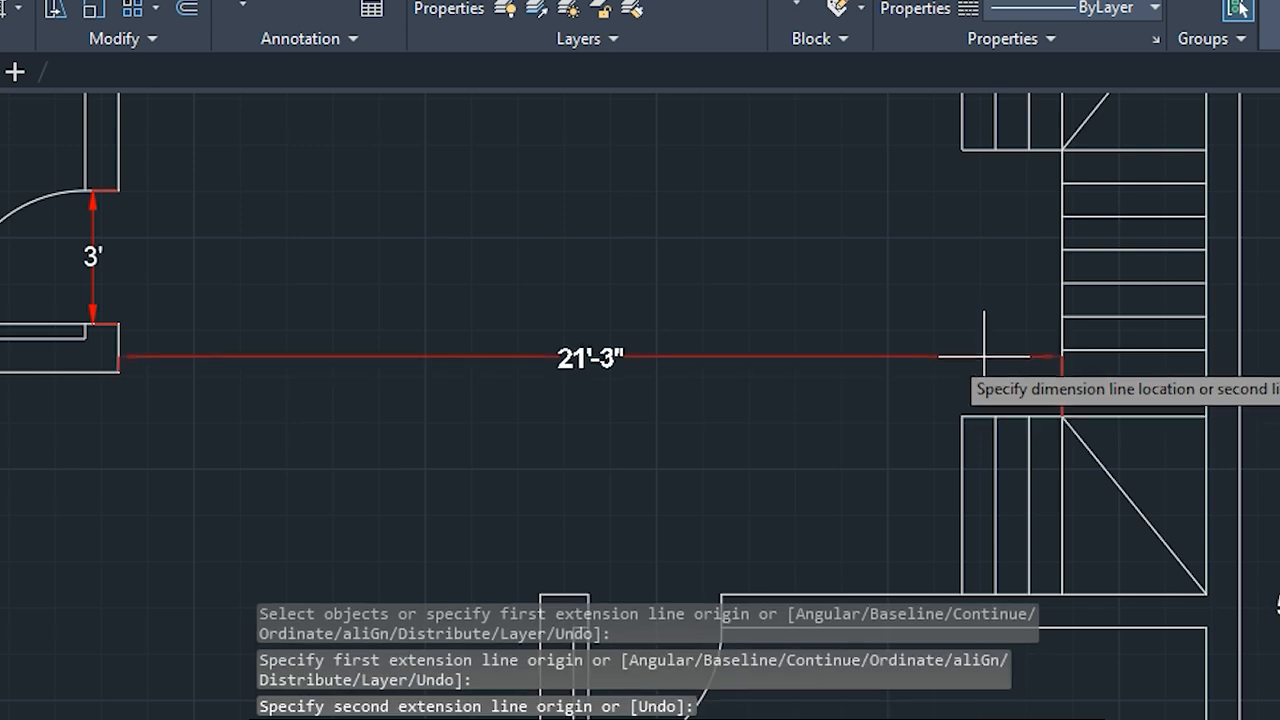
click(960, 352)
Dimension the inside length and width of the small left-hand room, placing the lines along its left wall and just below its top wall
scroll(614, 430, down, 3)
scroll(580, 243, up, 8)
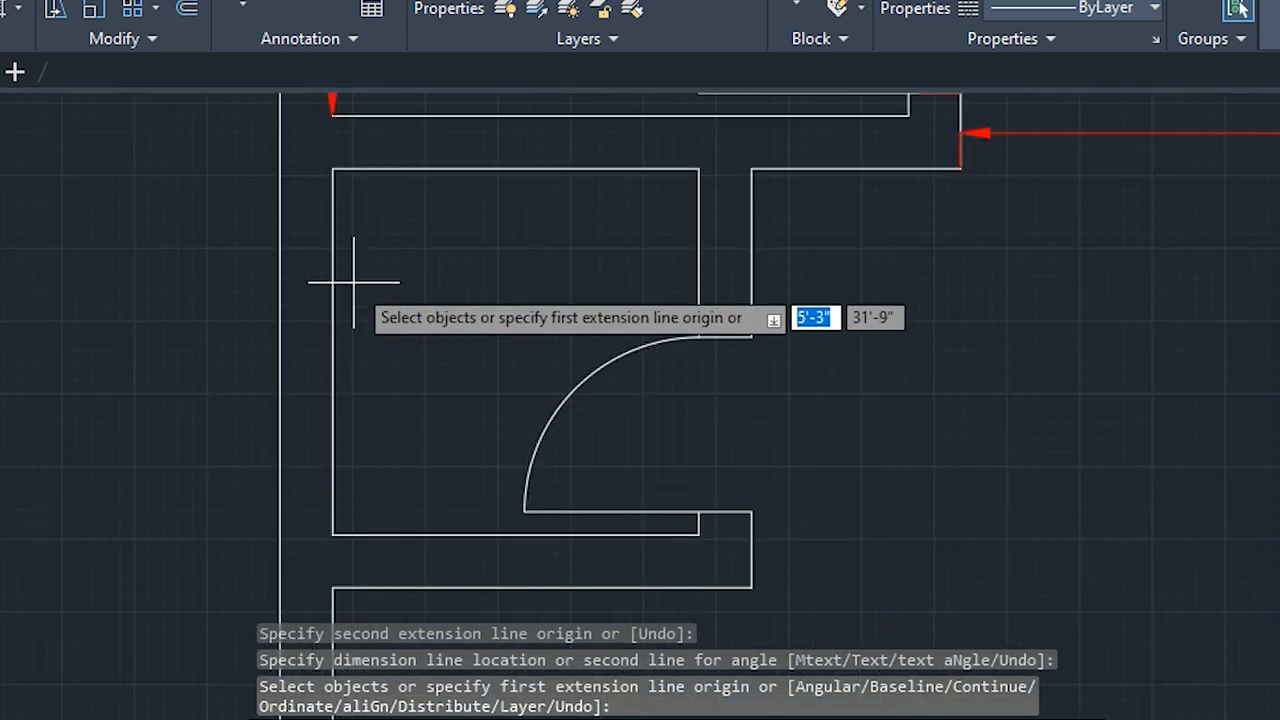
click(332, 169)
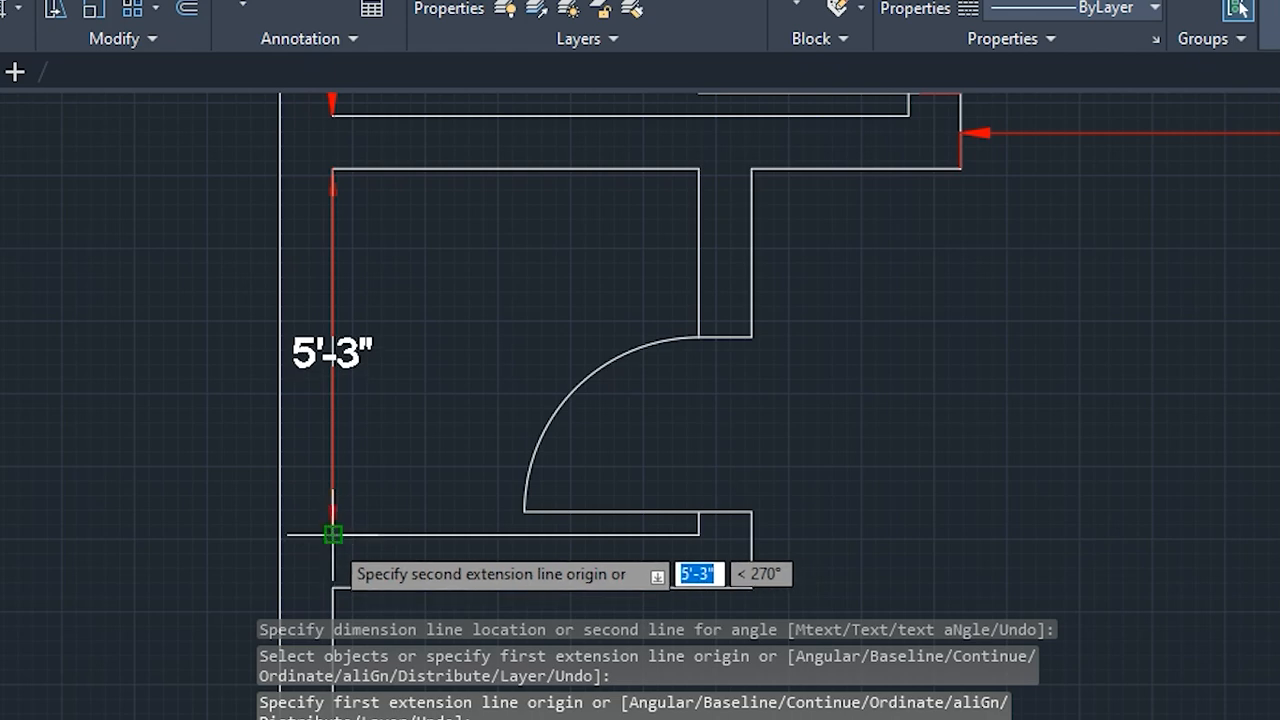
click(332, 534)
click(330, 352)
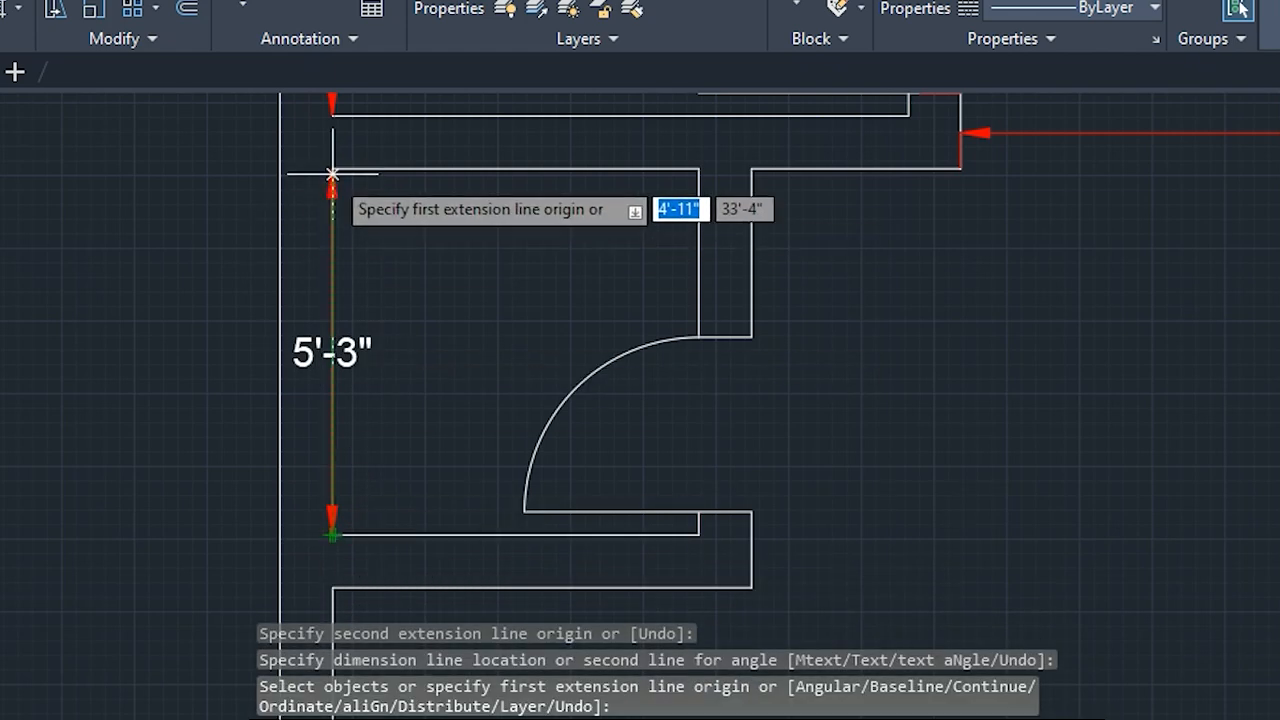
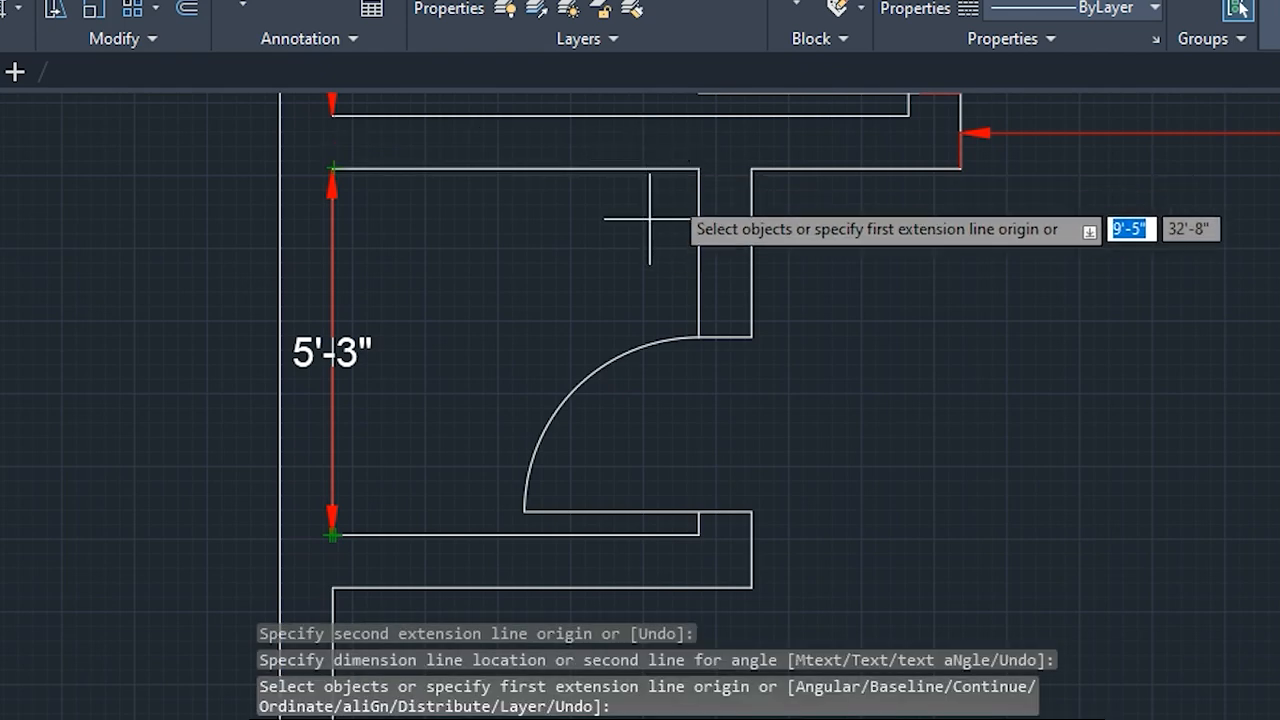
click(699, 168)
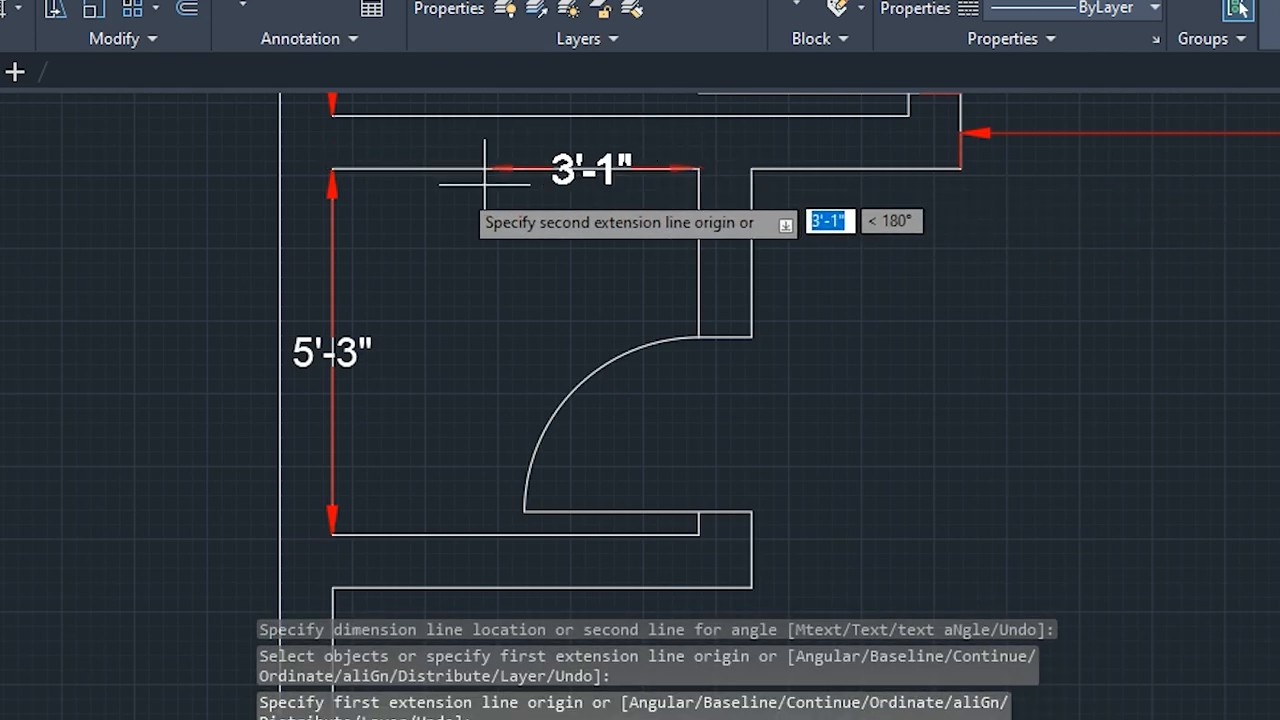
click(334, 168)
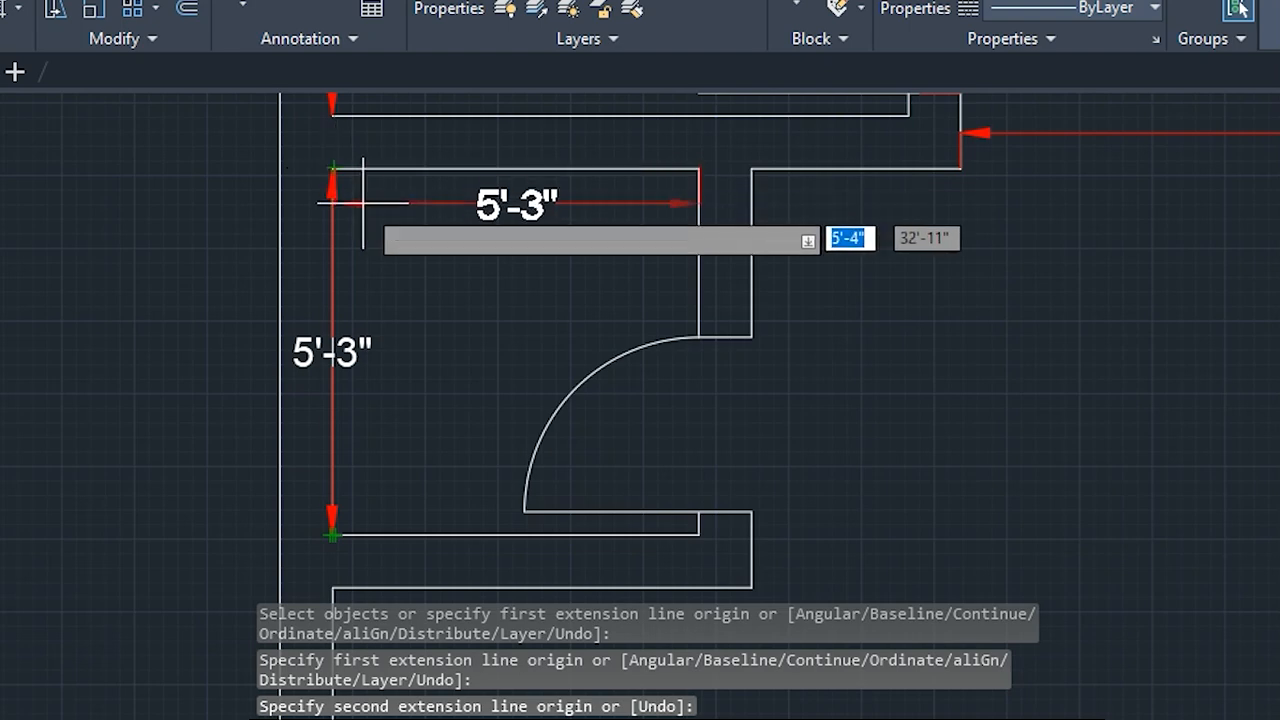
click(363, 205)
Dimension the doorway opening in the right wall of the small left-hand room, placing the dimension line along the wall's outer face
scroll(391, 274, down, 2)
scroll(556, 392, down, 2)
middle_drag(556, 392, 455, 226)
scroll(455, 226, up, 4)
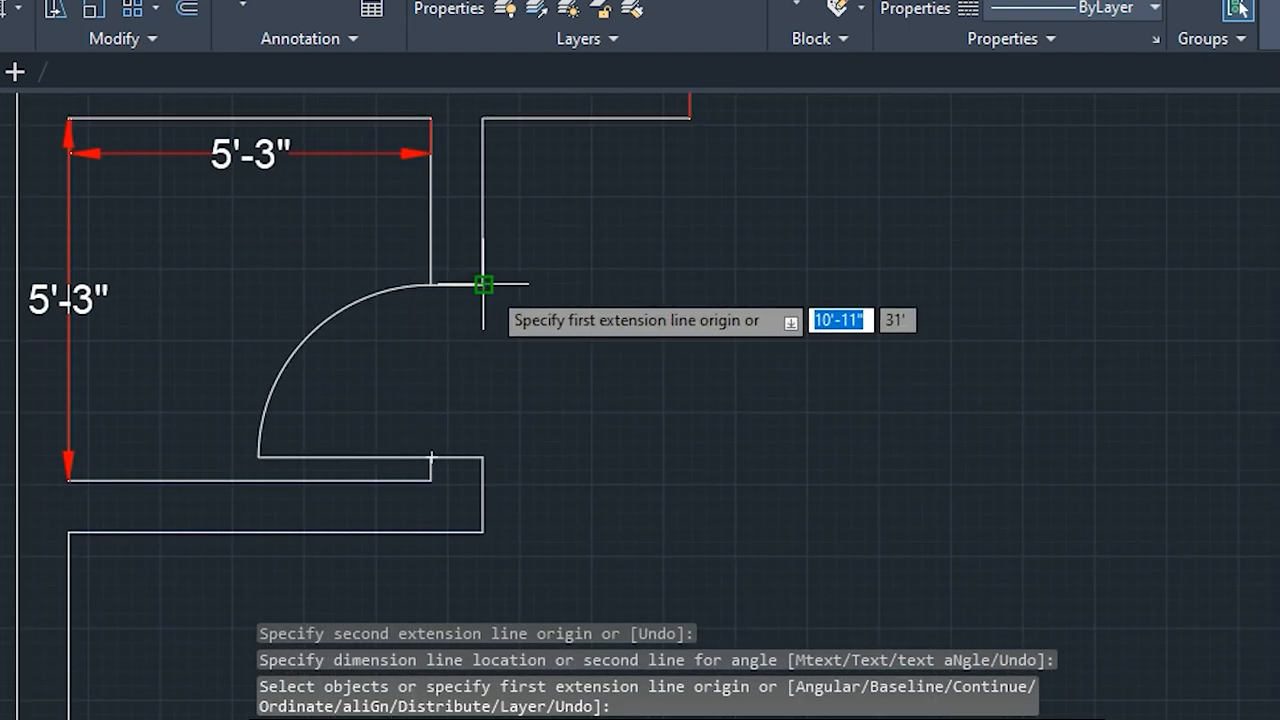
click(483, 285)
click(483, 457)
click(483, 450)
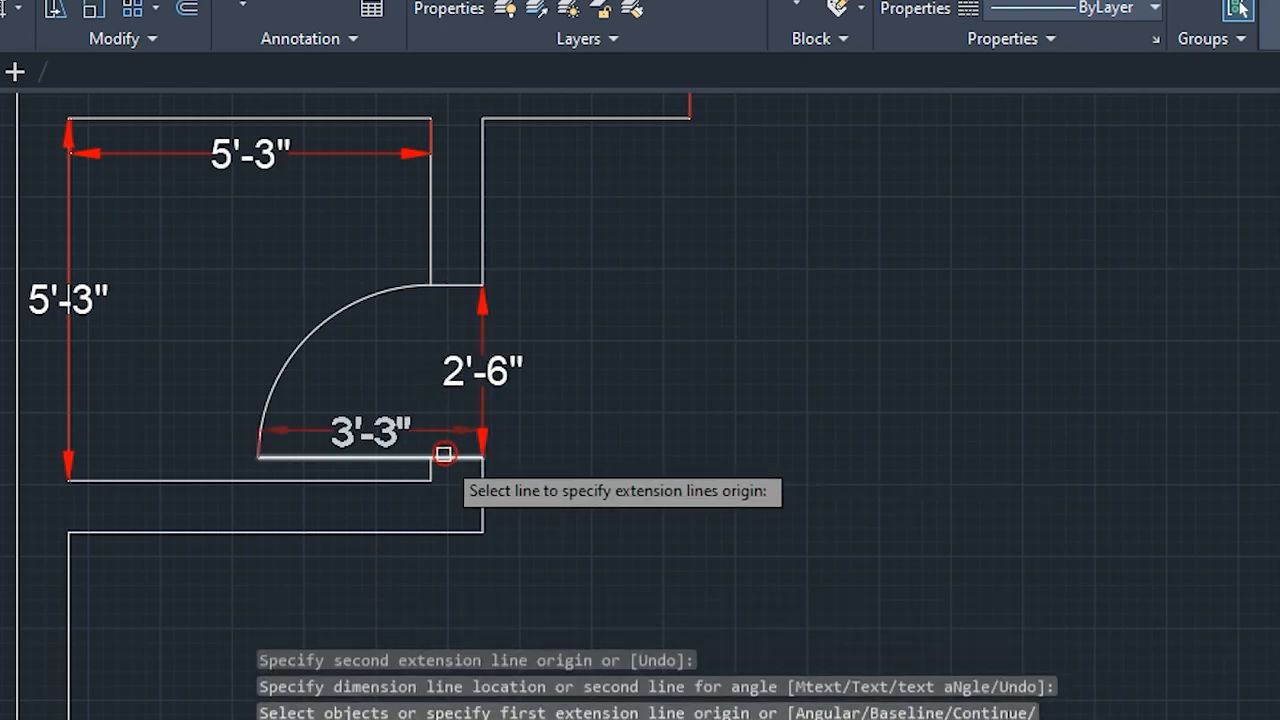
Dimension the door opening in the top wall of the lower-right room, placing the dimension line within the wall thickness
scroll(444, 454, down, 2)
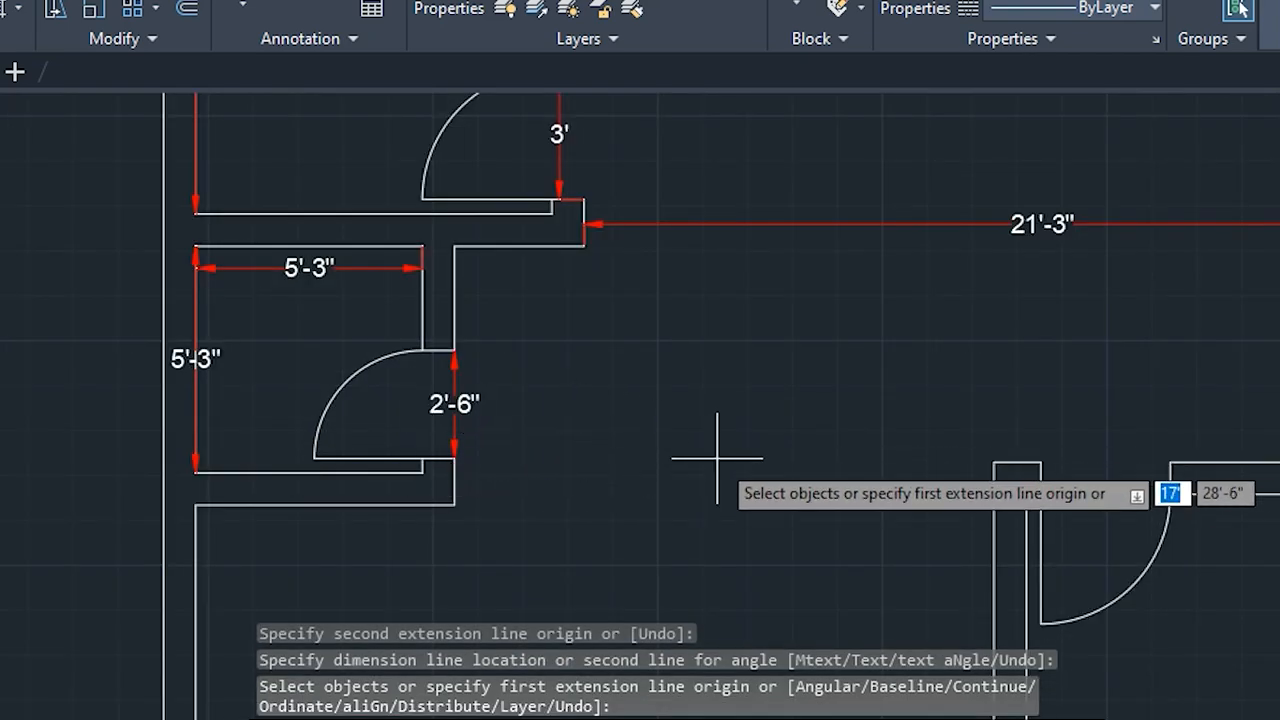
scroll(716, 458, down, 4)
mouse_move(740, 500)
middle_down()
mouse_move(677, 509)
mouse_move(406, 606)
mouse_move(361, 440)
middle_up()
scroll(527, 422, up, 2)
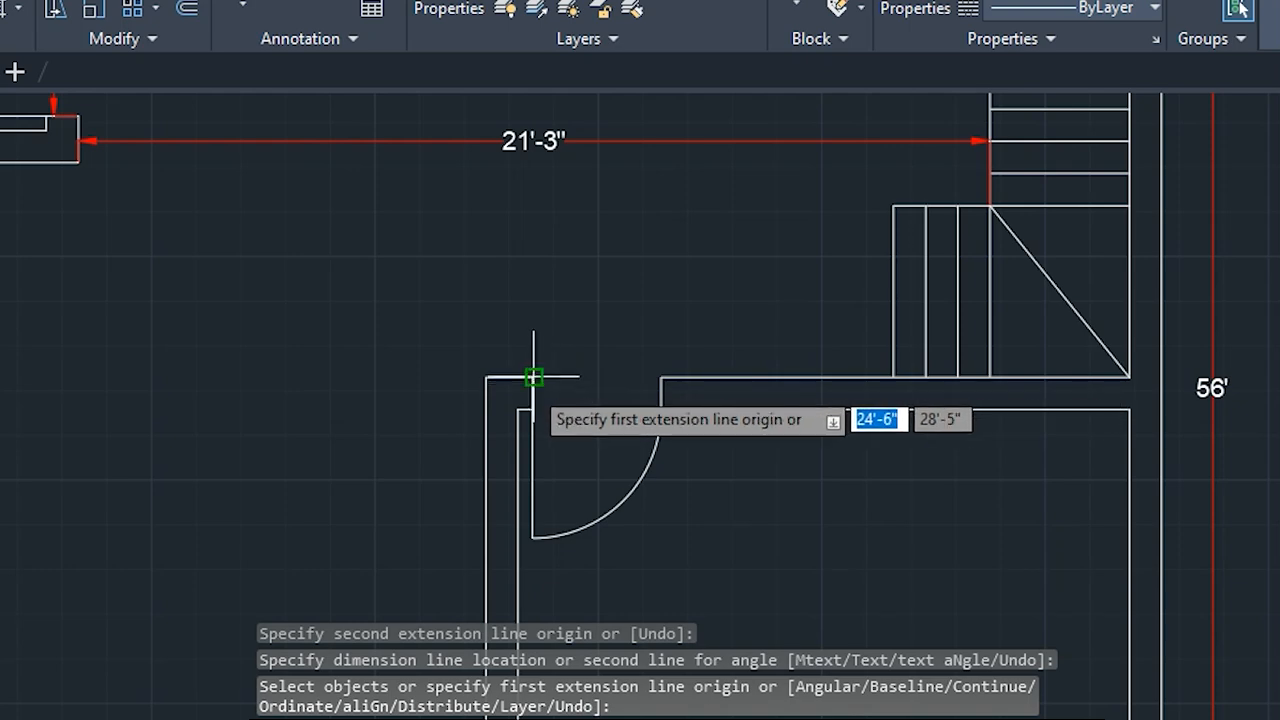
click(533, 377)
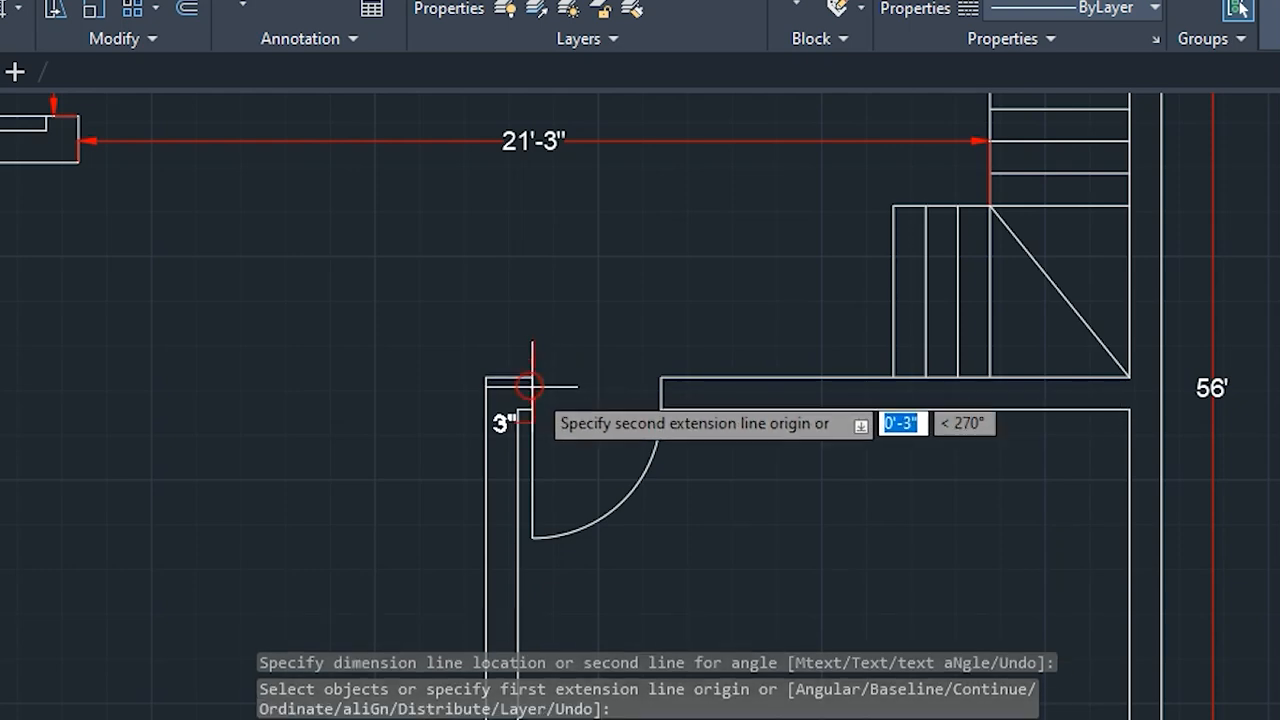
click(661, 377)
click(653, 400)
Dimension the inside width of the room below the stairs, placing the dimension line slightly below its top wall
middle_drag(760, 603, 628, 389)
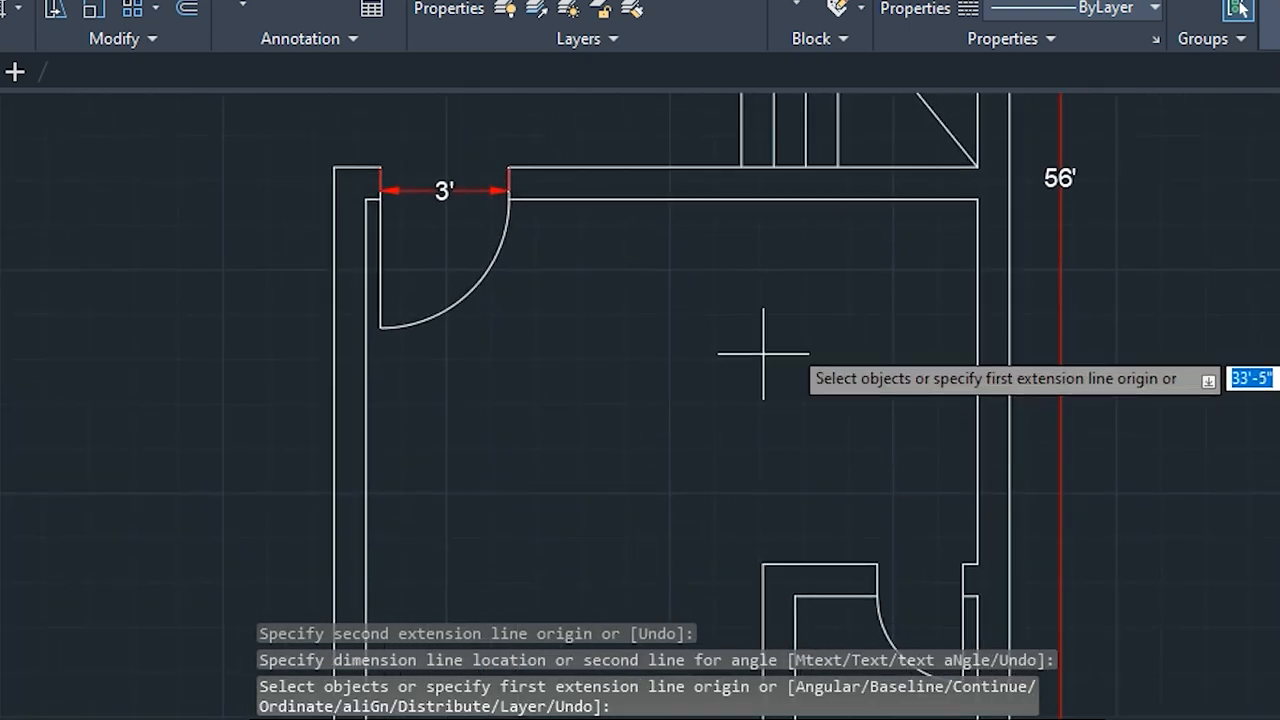
click(367, 198)
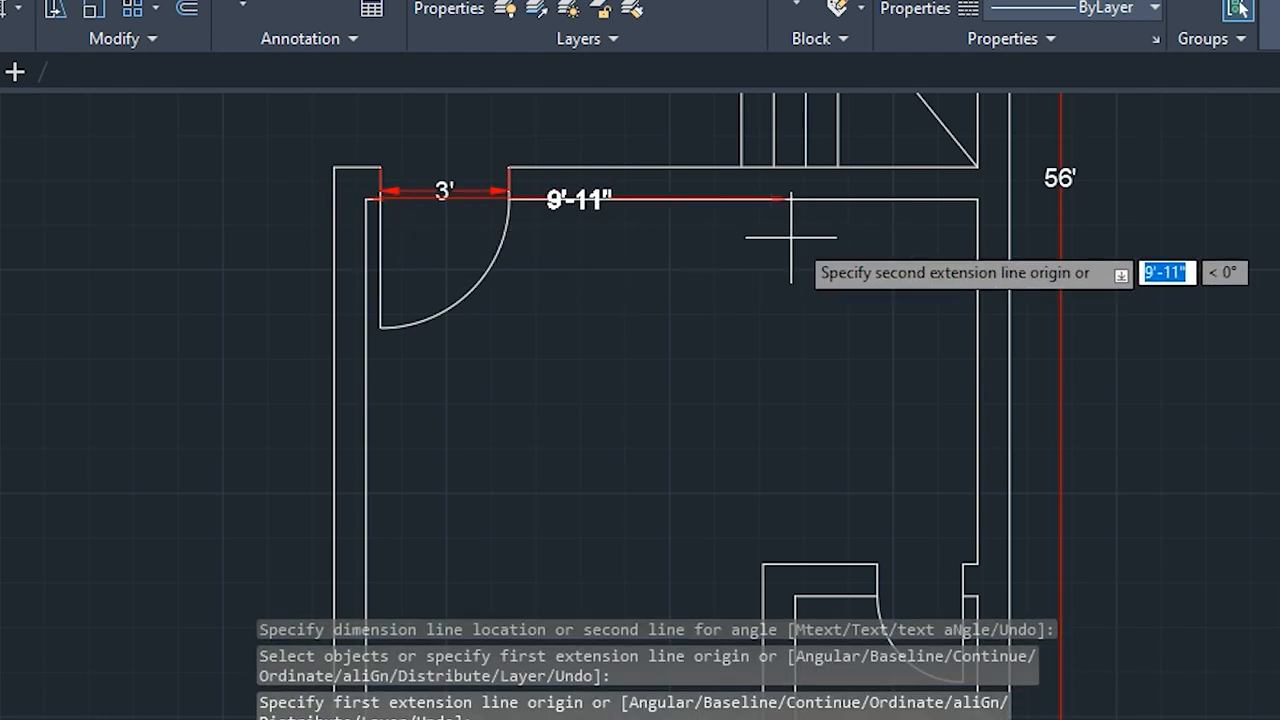
click(978, 198)
click(971, 270)
Dimension the inside length of the room below the stairs from its upper-left to lower-left corner, placing the line just inside the left wall
middle_drag(857, 423, 826, 296)
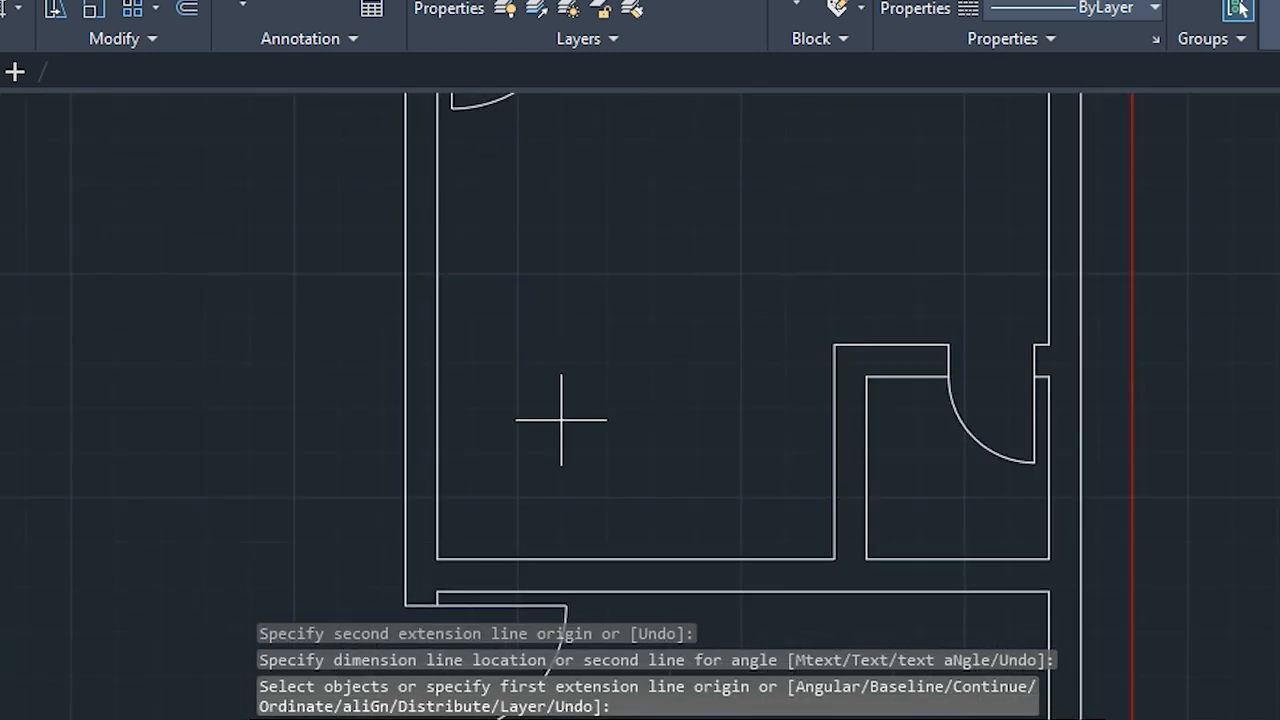
middle_drag(495, 296, 531, 390)
middle_drag(497, 206, 507, 300)
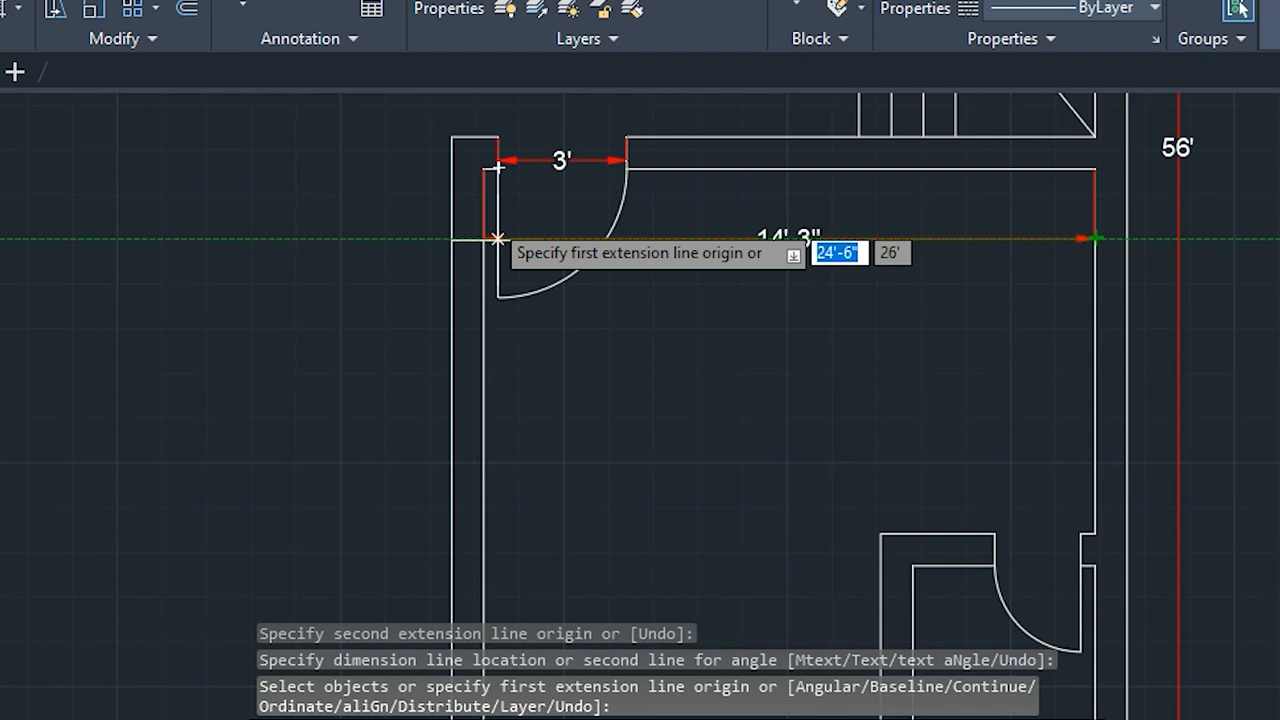
click(485, 168)
middle_drag(619, 490, 474, 334)
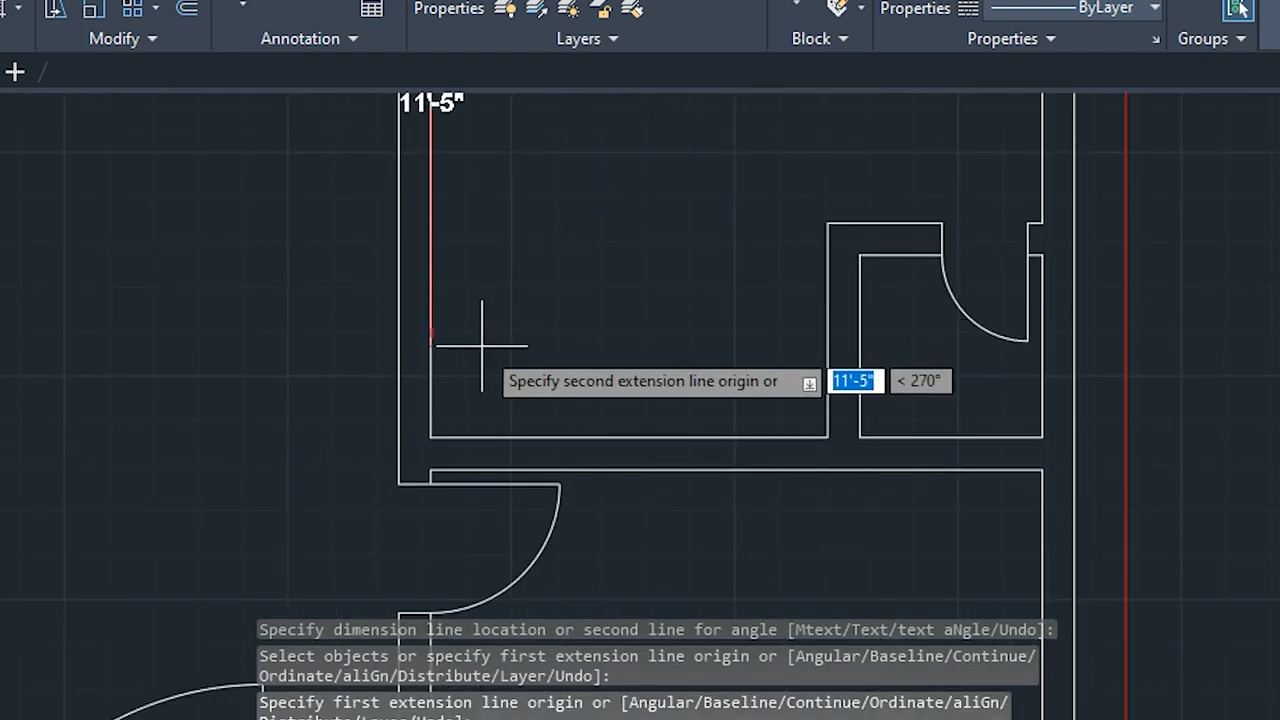
click(434, 437)
click(458, 432)
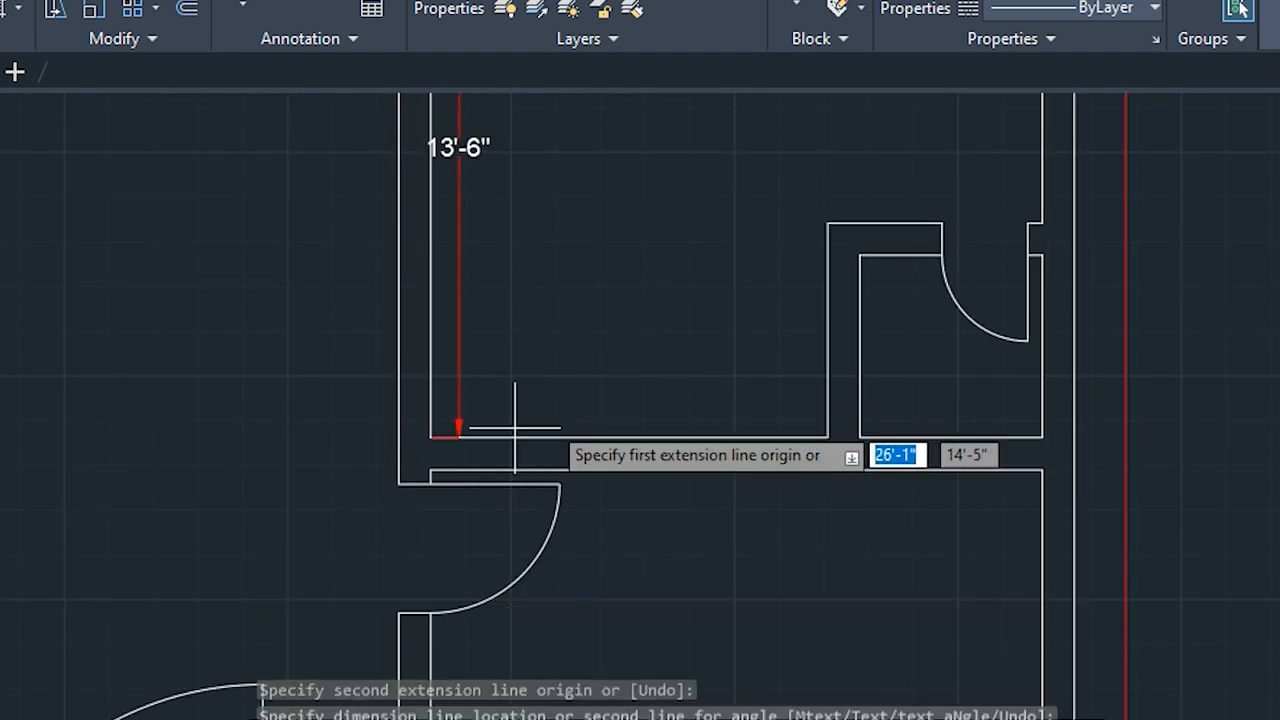
Dimension the door opening in the top wall of the small corner room, placing the dimension line along the wall's outer face
middle_drag(908, 284, 610, 392)
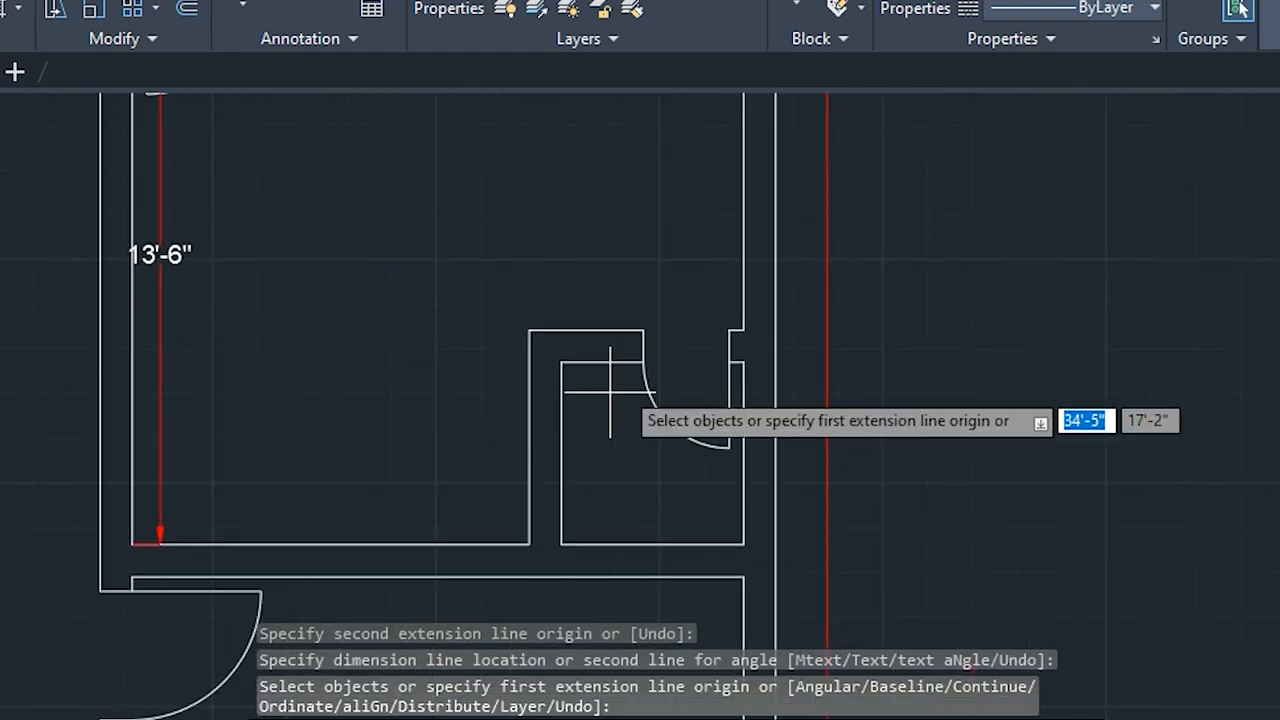
click(643, 330)
click(730, 330)
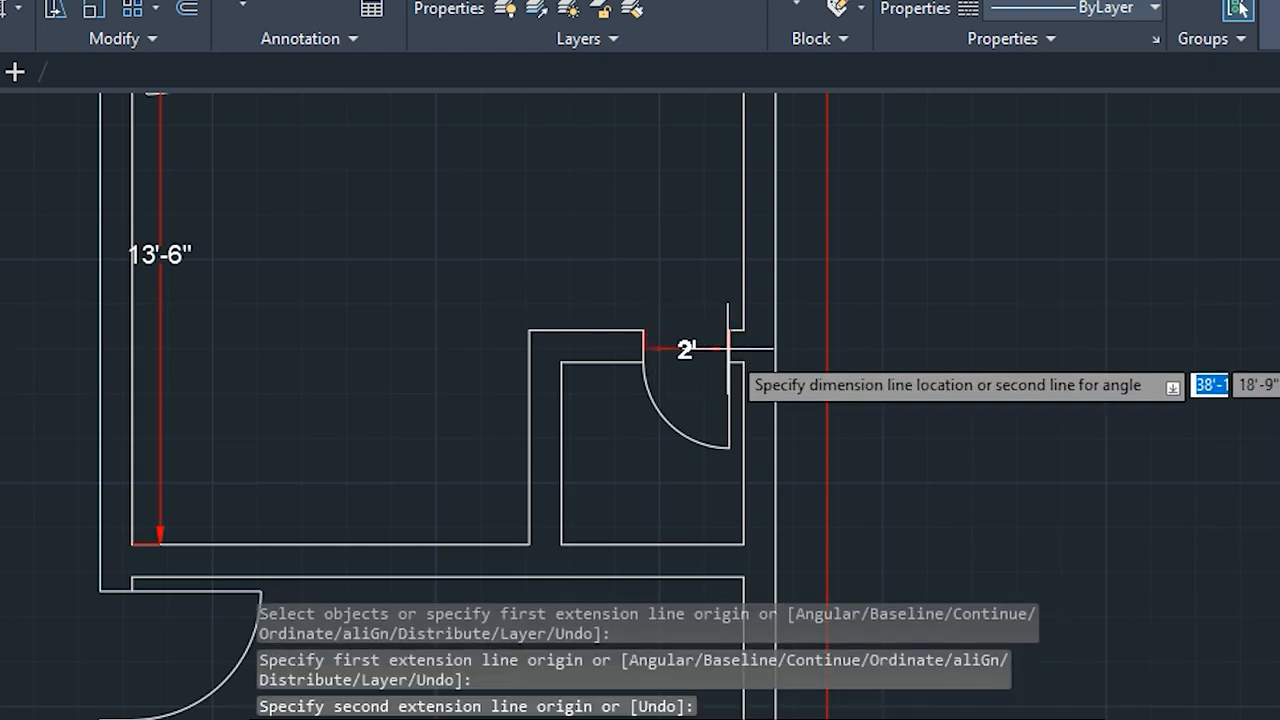
click(730, 332)
Dimension the inside length and width of the small corner room, placing the lines just inside its left wall and above its bottom wall
click(561, 363)
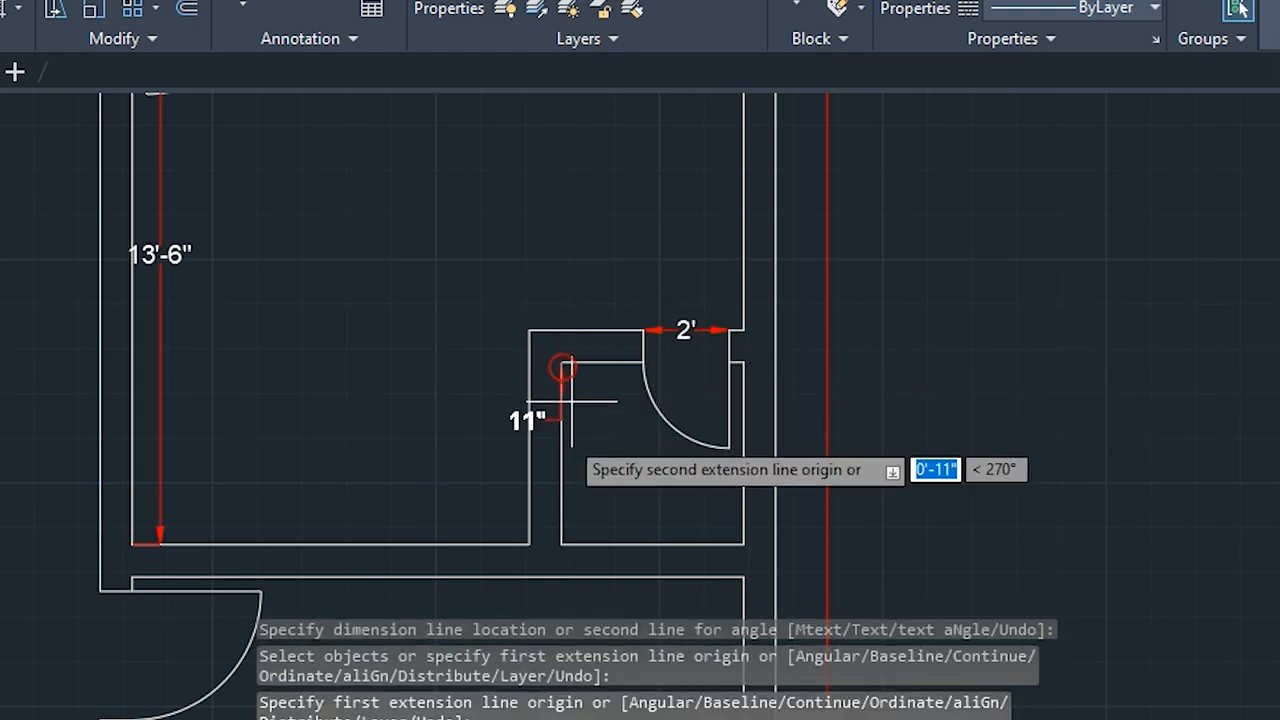
click(561, 544)
click(587, 540)
click(561, 544)
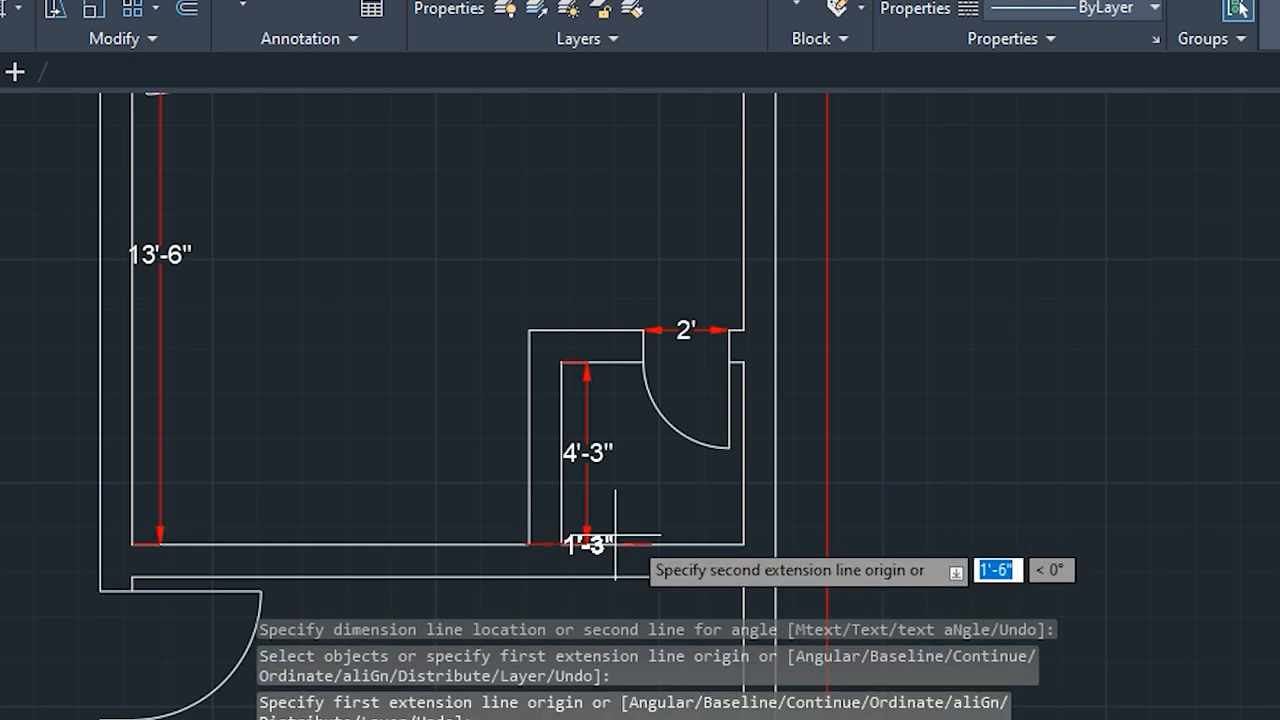
click(742, 542)
click(723, 511)
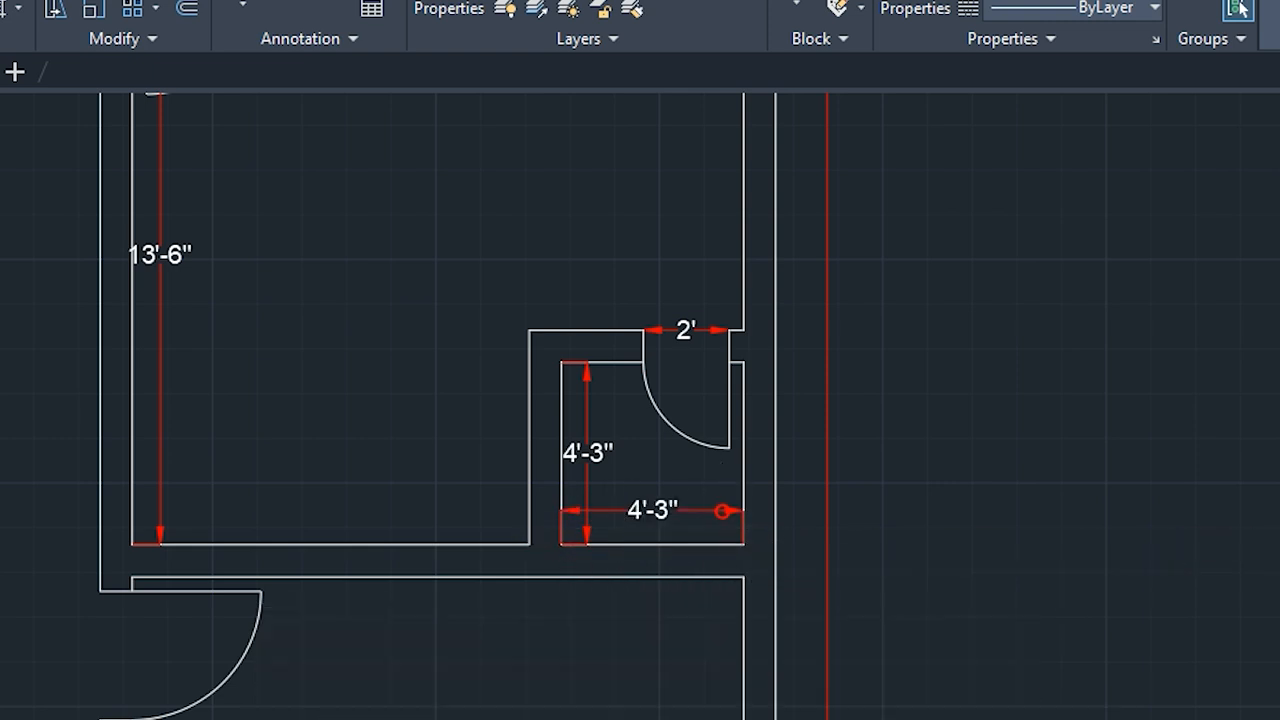
Dimension the inside length of the bottom-right room along its right wall, placing the dimension line slightly inside the room
middle_drag(433, 456, 538, 176)
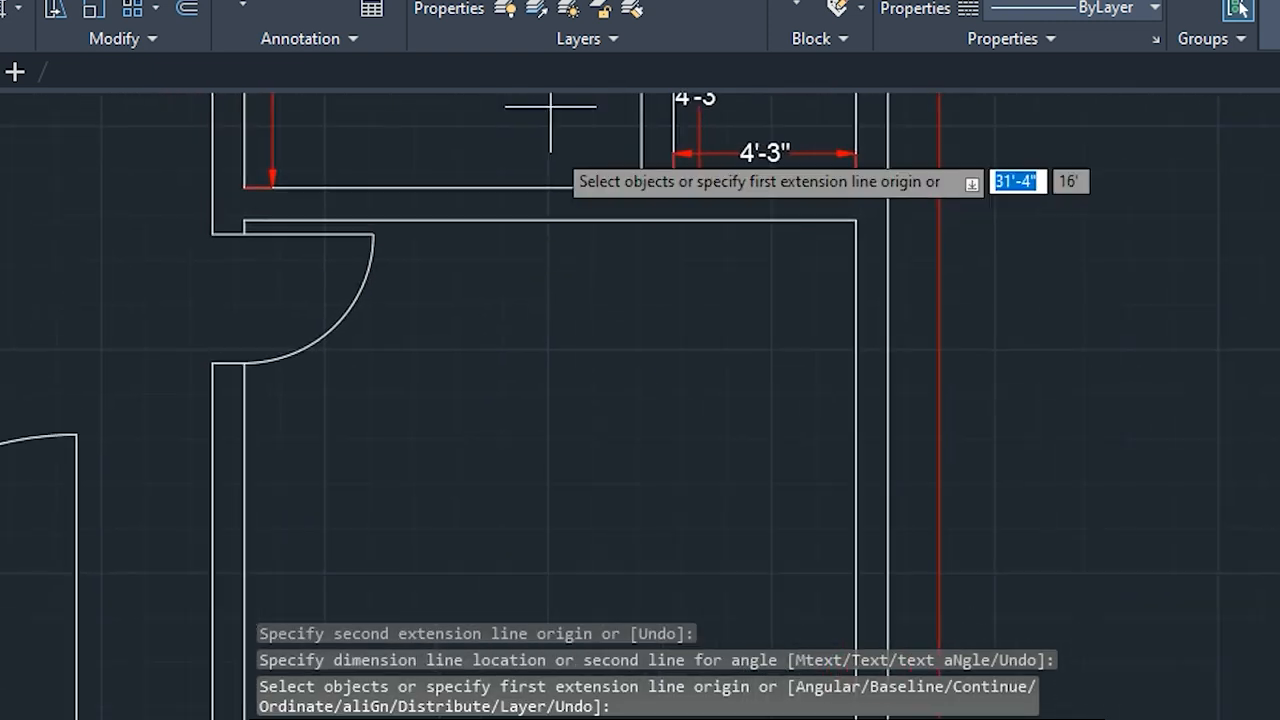
scroll(629, 366, down, 2)
middle_drag(651, 391, 647, 369)
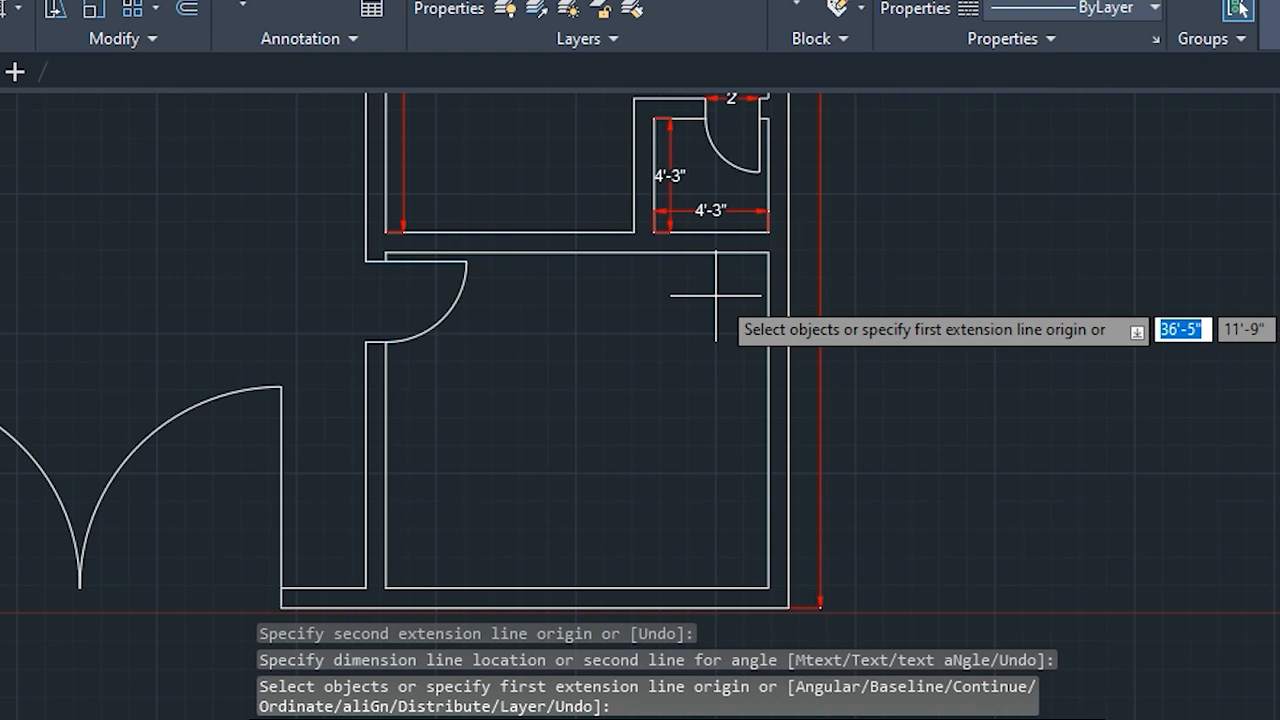
click(767, 253)
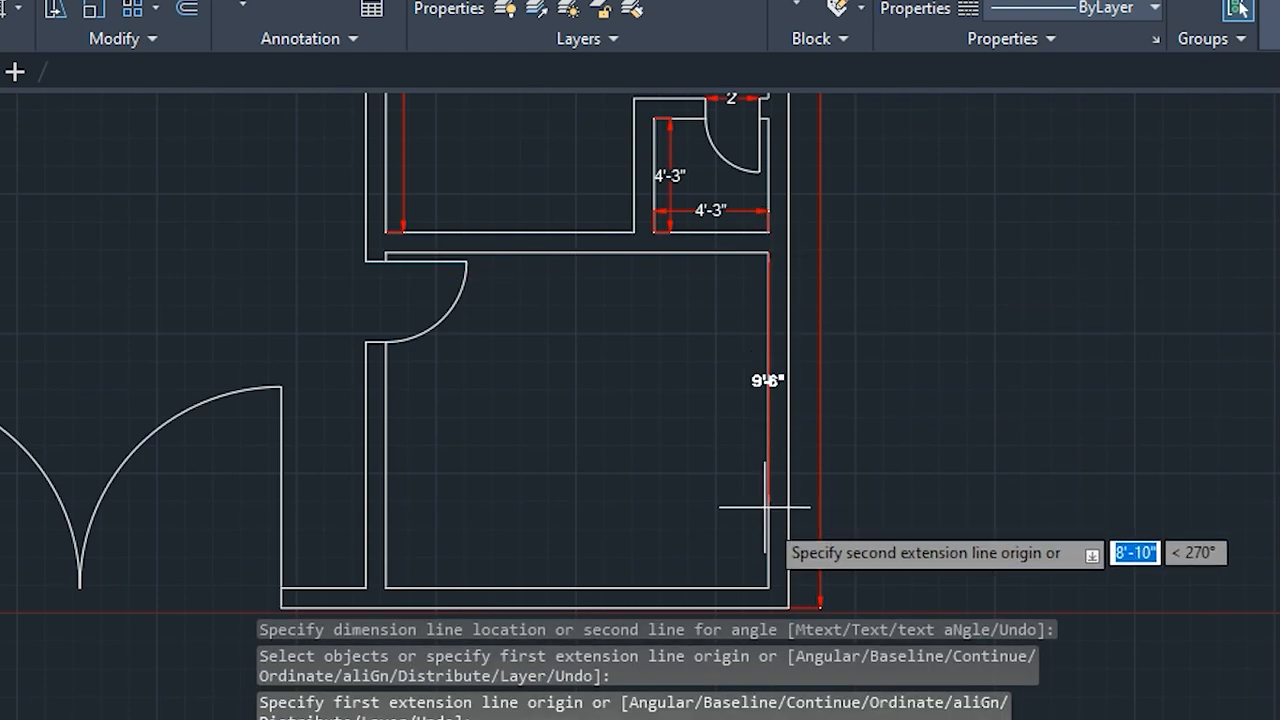
click(767, 587)
click(734, 420)
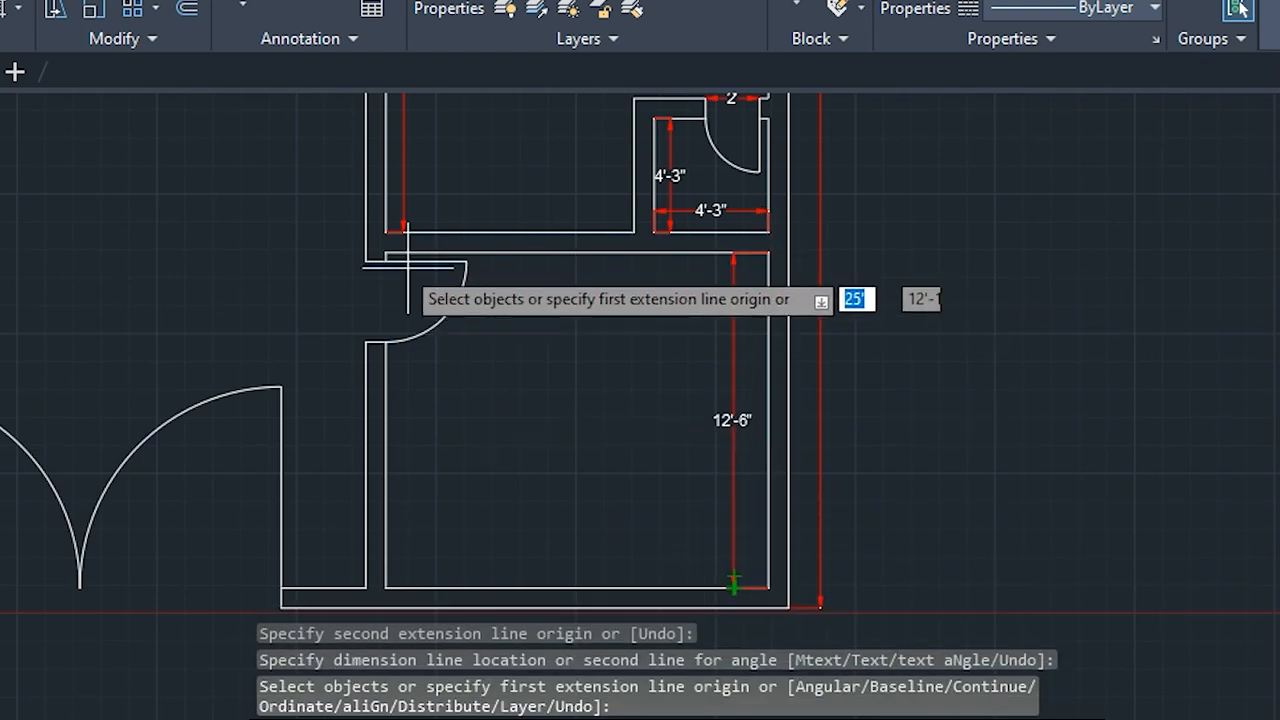
Dimension the door opening in the left wall of the bottom-right room, placing the dimension line along the wall's inner face
scroll(393, 327, up, 2)
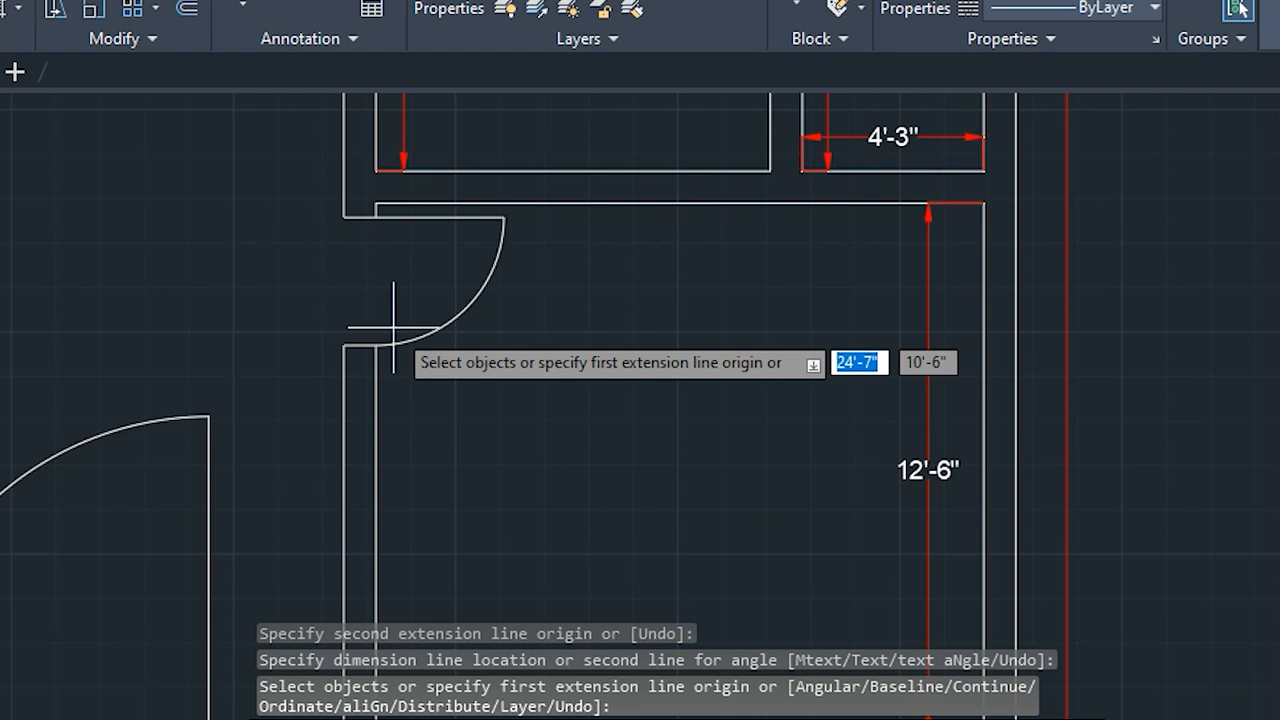
click(344, 217)
click(344, 345)
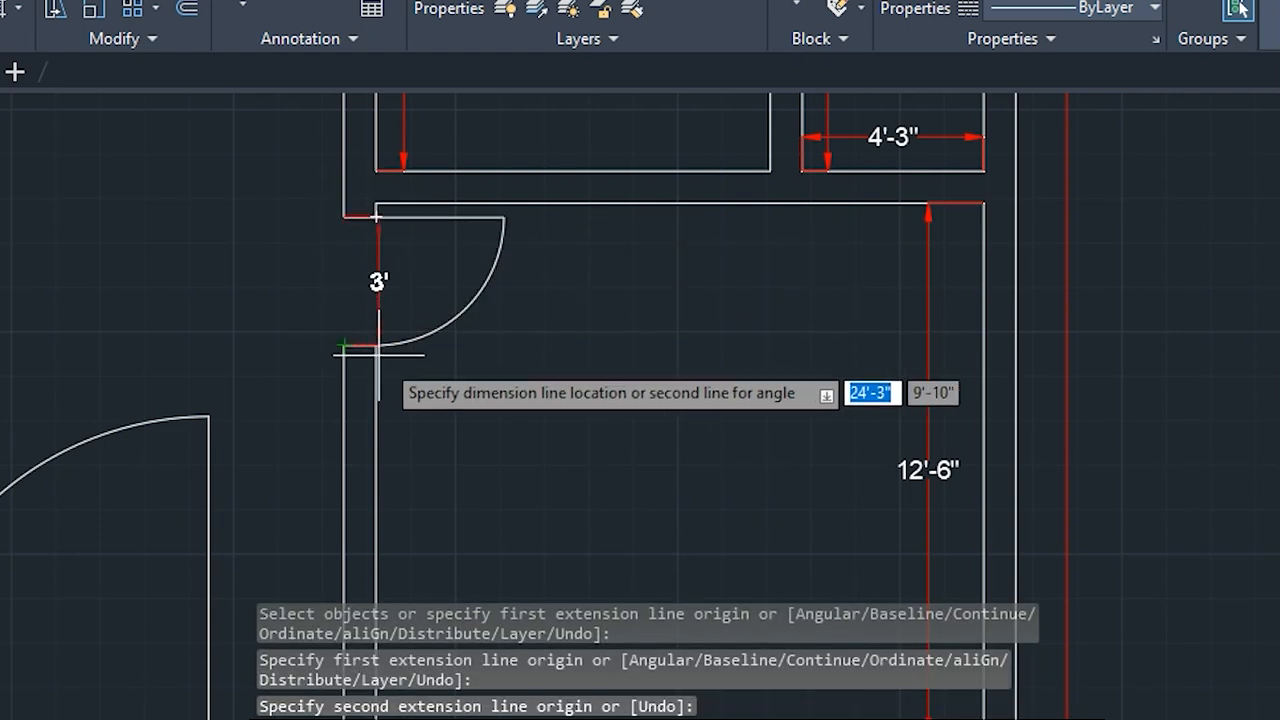
click(375, 360)
Dimension the inside width of the bottom-right room, placing the dimension line slightly above its bottom wall
scroll(380, 371, down, 2)
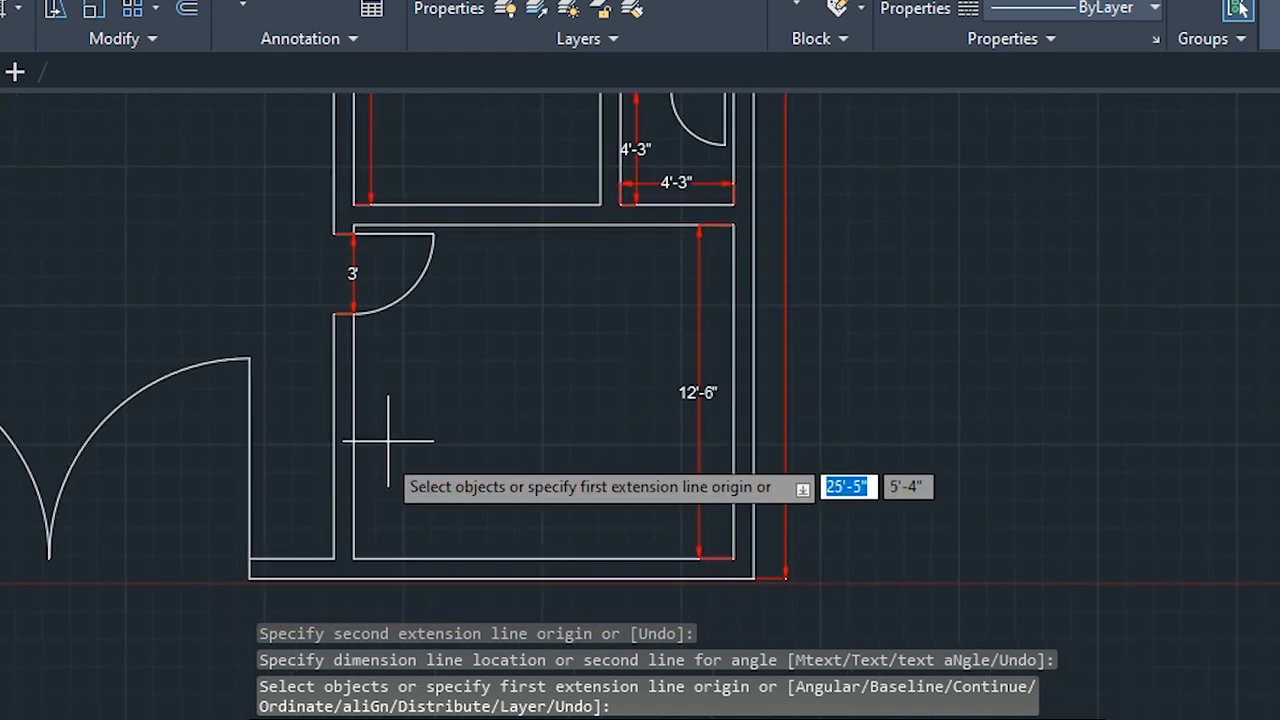
click(355, 557)
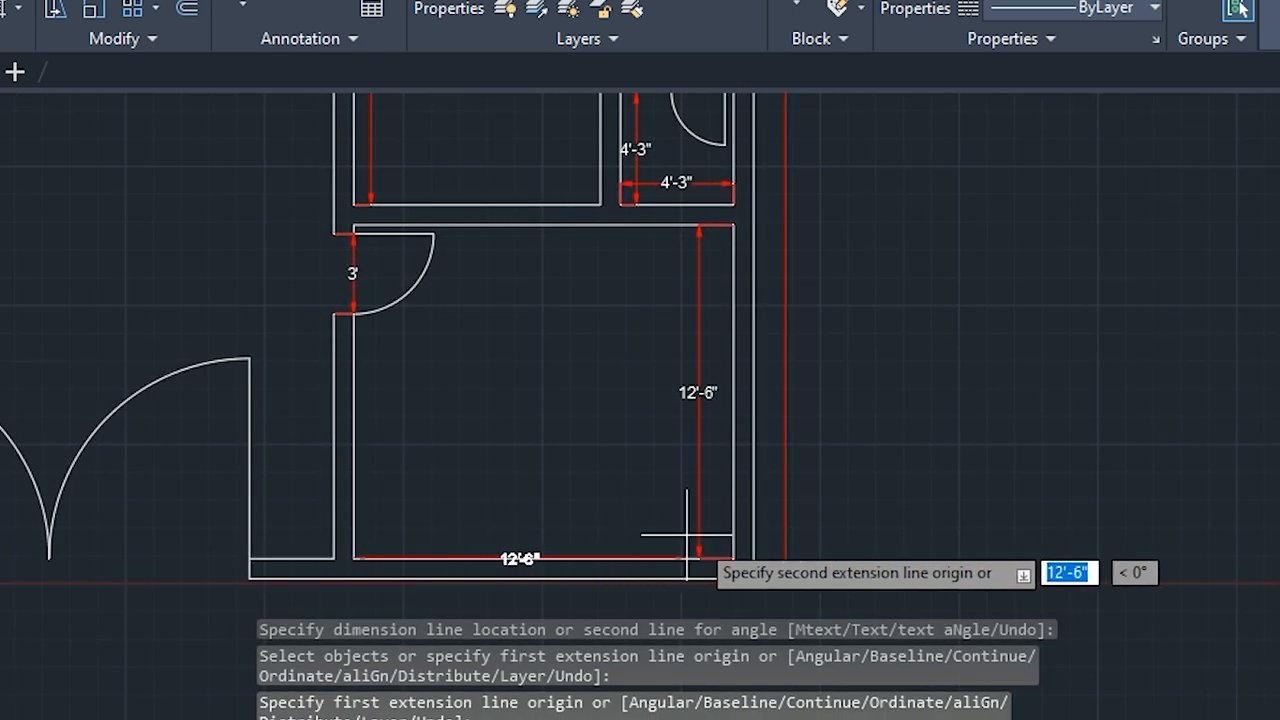
click(734, 558)
click(711, 513)
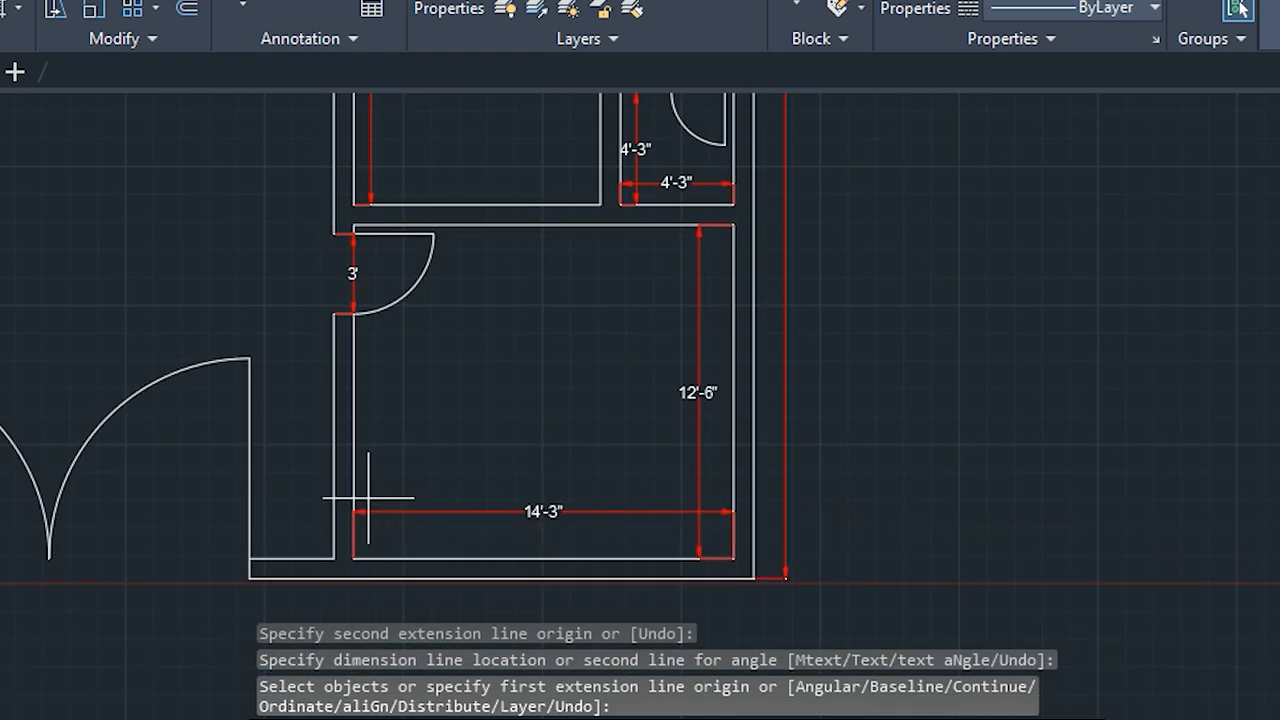
Dimension the double-door opening in the bottom outer wall, placing the dimension line within the wall thickness
middle_drag(357, 509, 714, 425)
scroll(238, 509, up, 2)
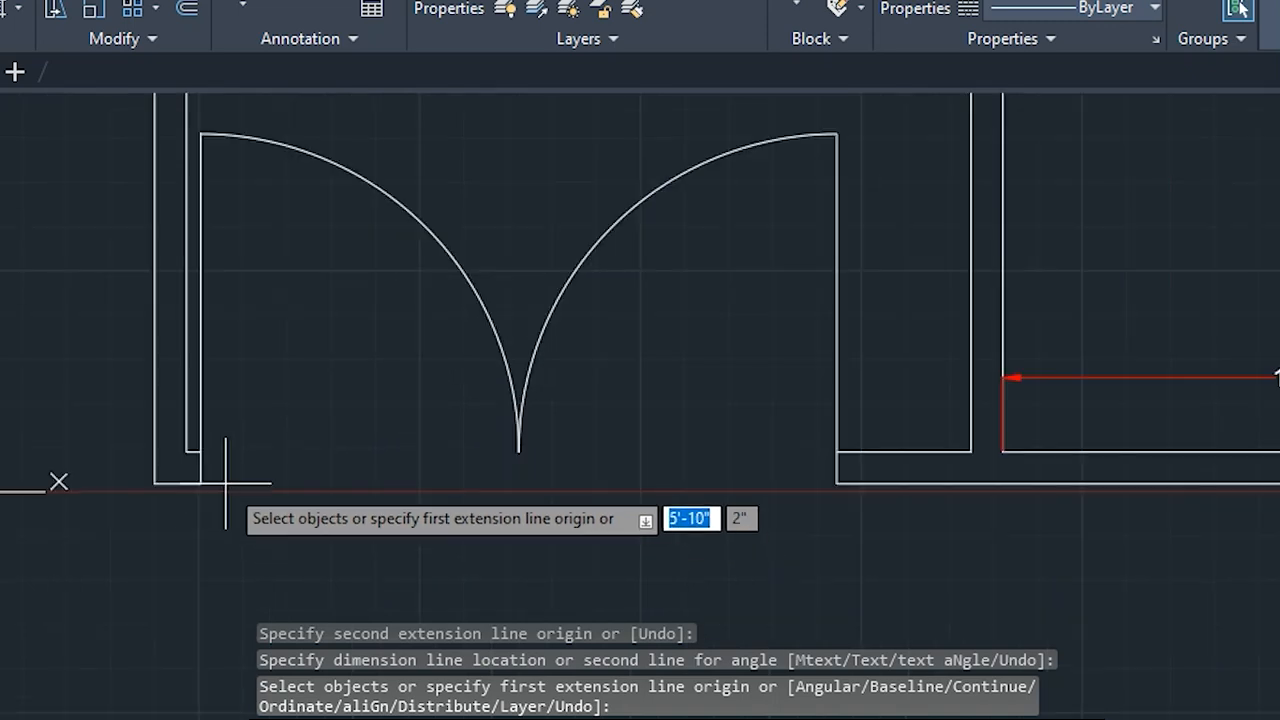
click(201, 483)
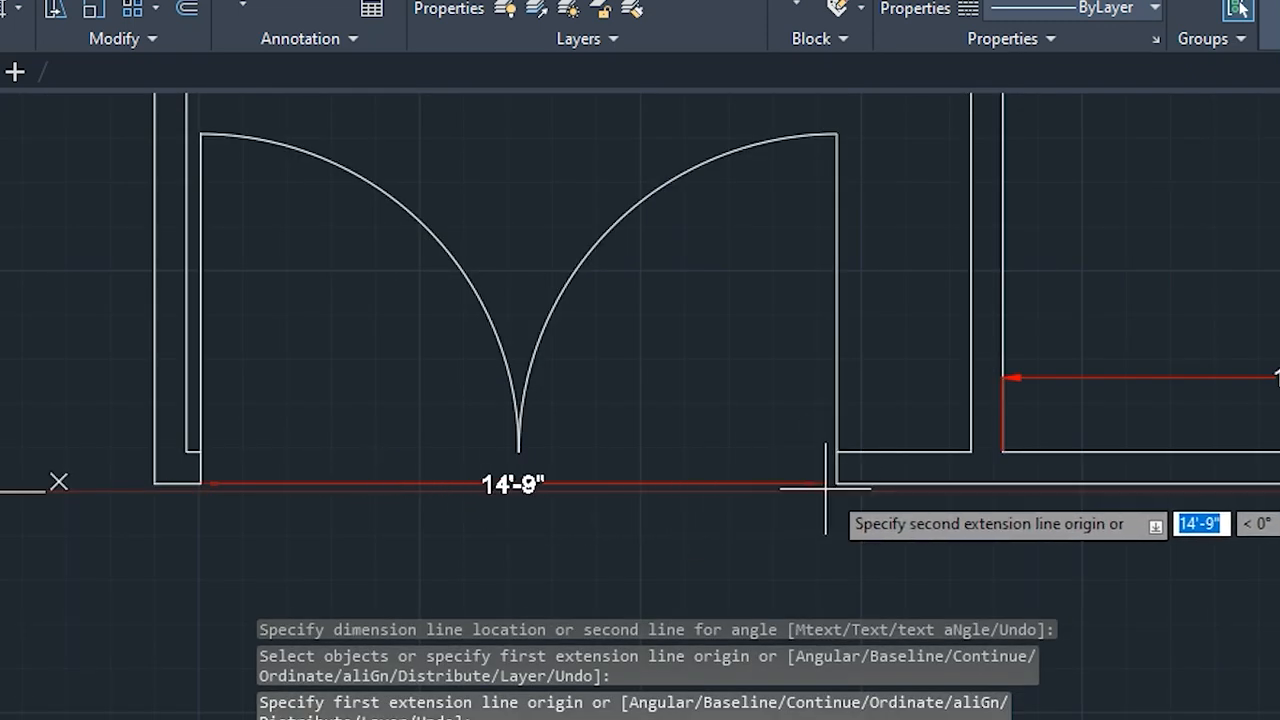
click(837, 483)
click(800, 470)
Dimension the inside length of the open area behind the double door, placing the line through the left door's swing, and end dimensioning
middle_drag(443, 300, 471, 543)
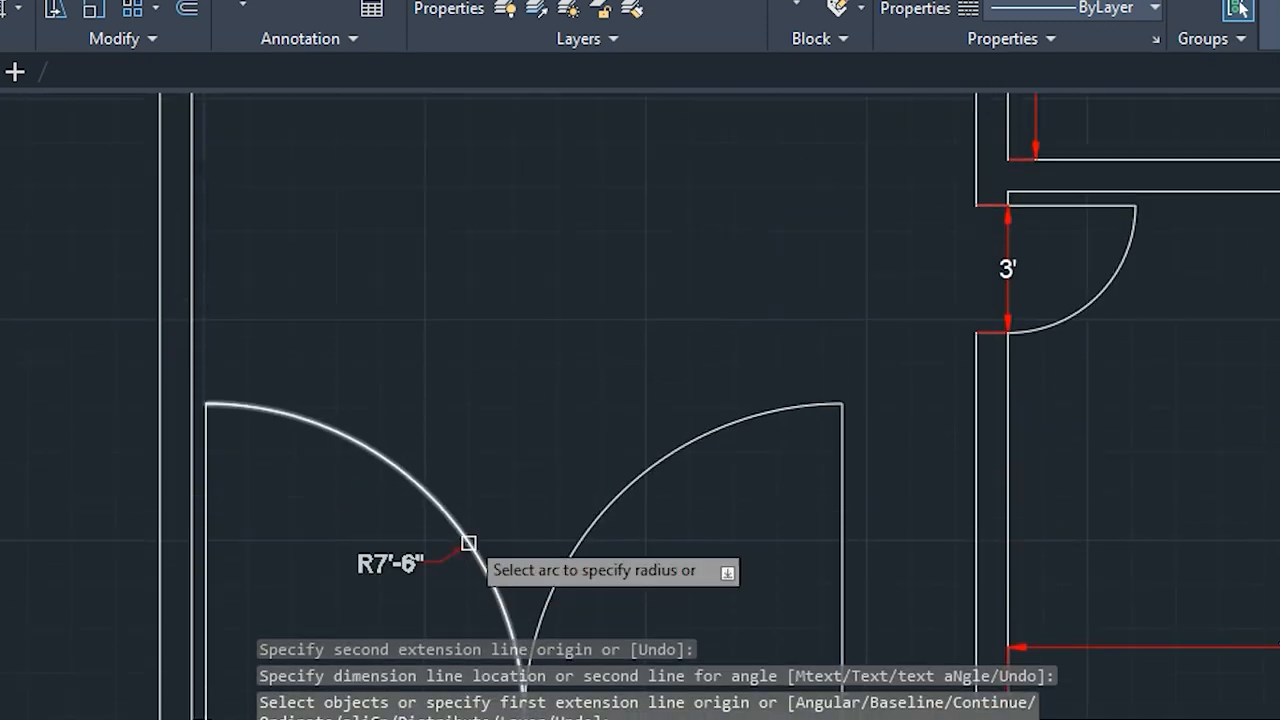
scroll(418, 403, down, 4)
mouse_move(418, 403)
middle_down()
mouse_move(380, 449)
mouse_move(286, 428)
middle_up()
scroll(240, 255, up, 2)
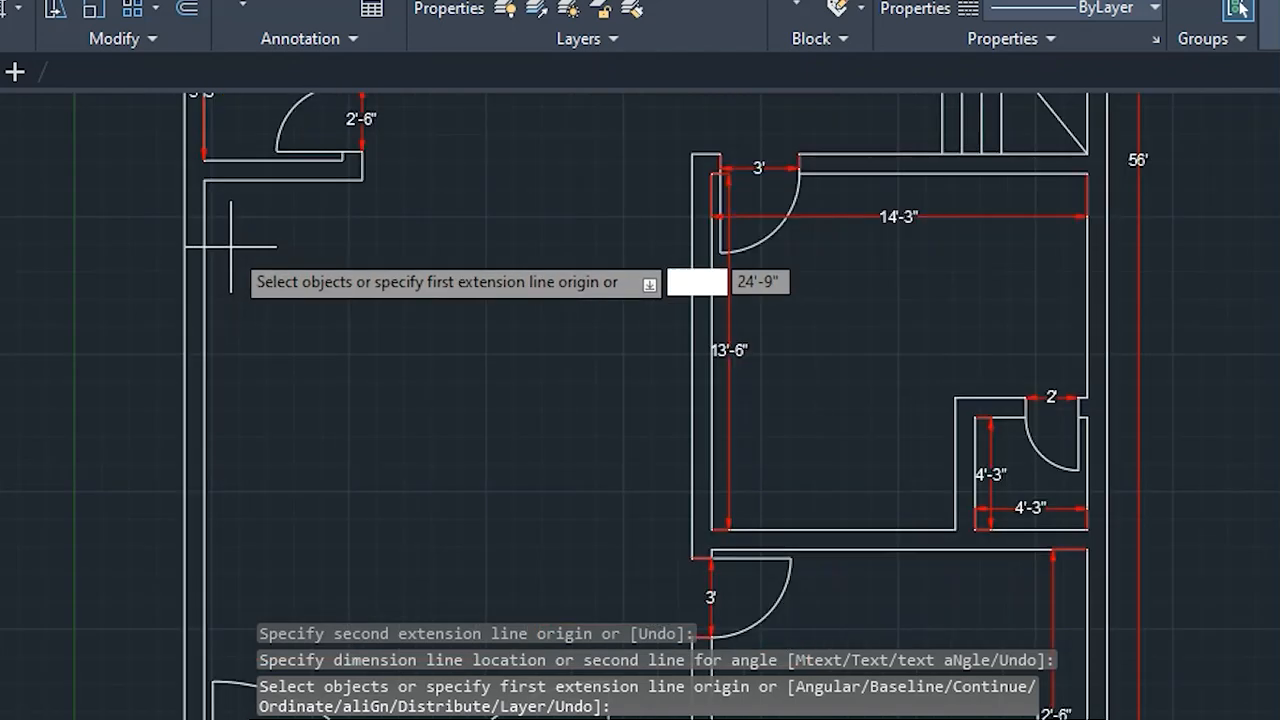
click(205, 179)
middle_drag(316, 477, 304, 206)
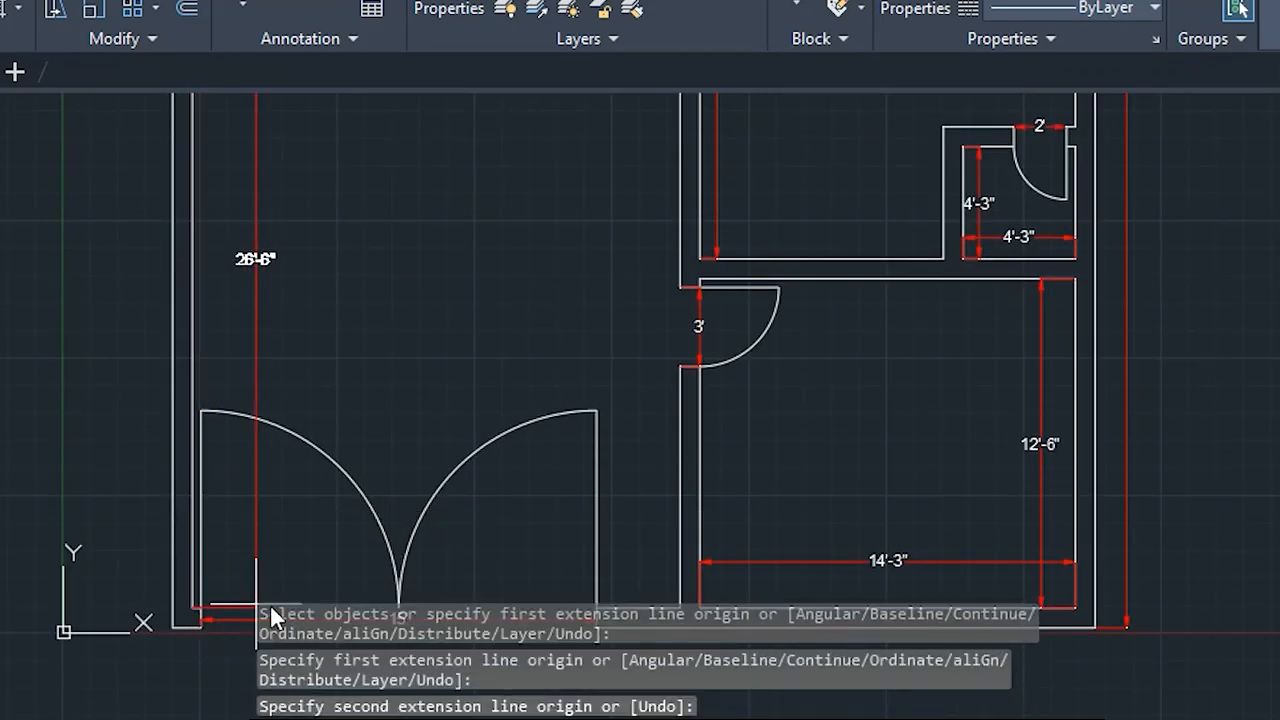
click(340, 486)
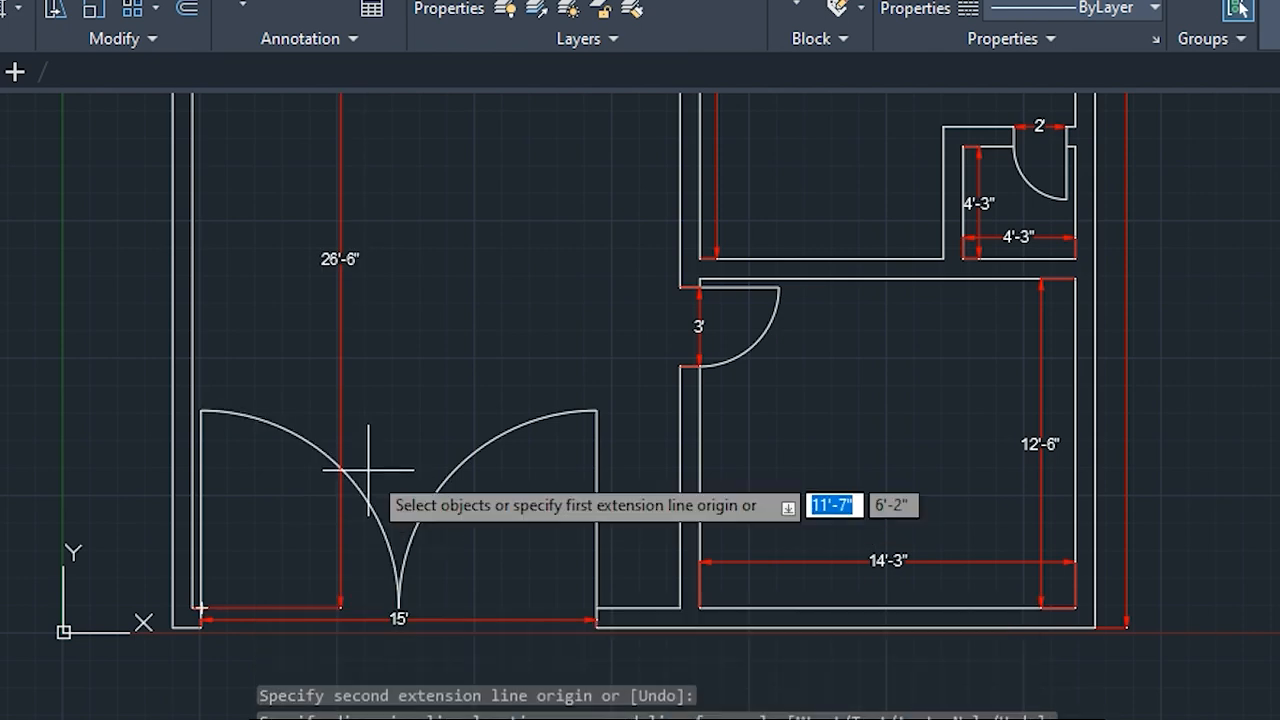
scroll(368, 470, down, 4)
mouse_move(434, 372)
middle_down()
mouse_move(336, 523)
mouse_move(269, 572)
middle_up()
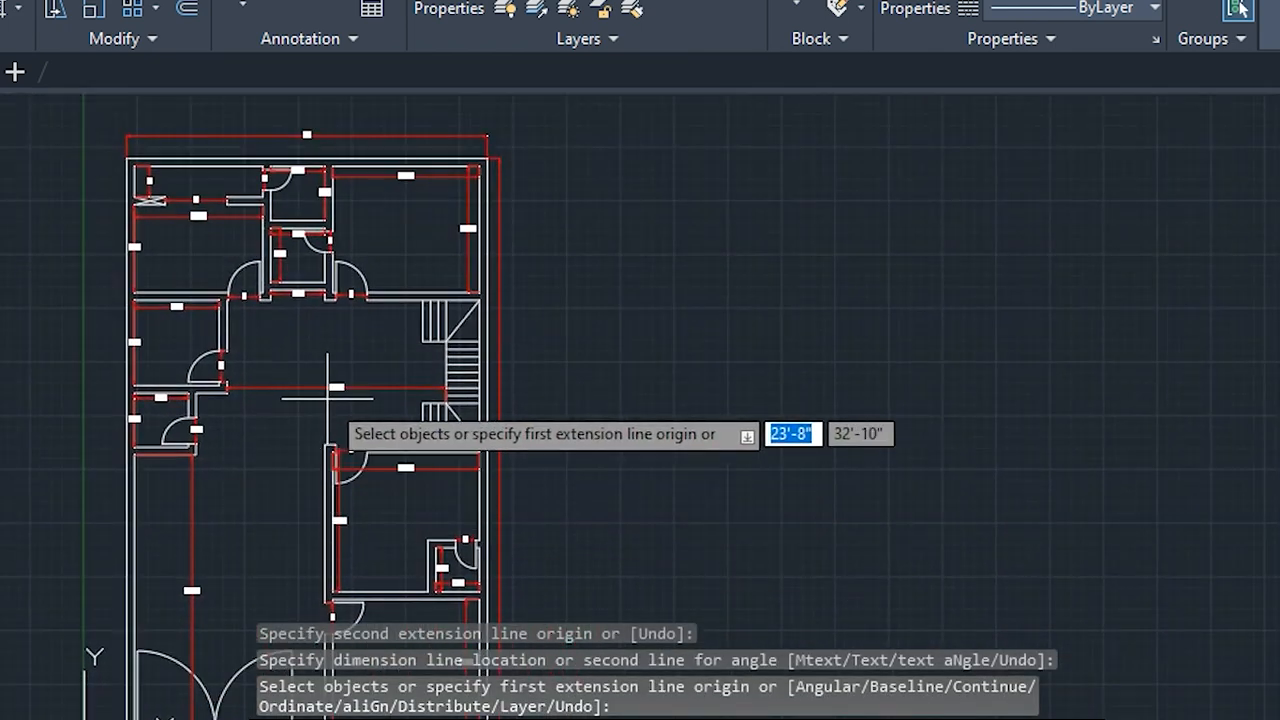
scroll(386, 364, up, 2)
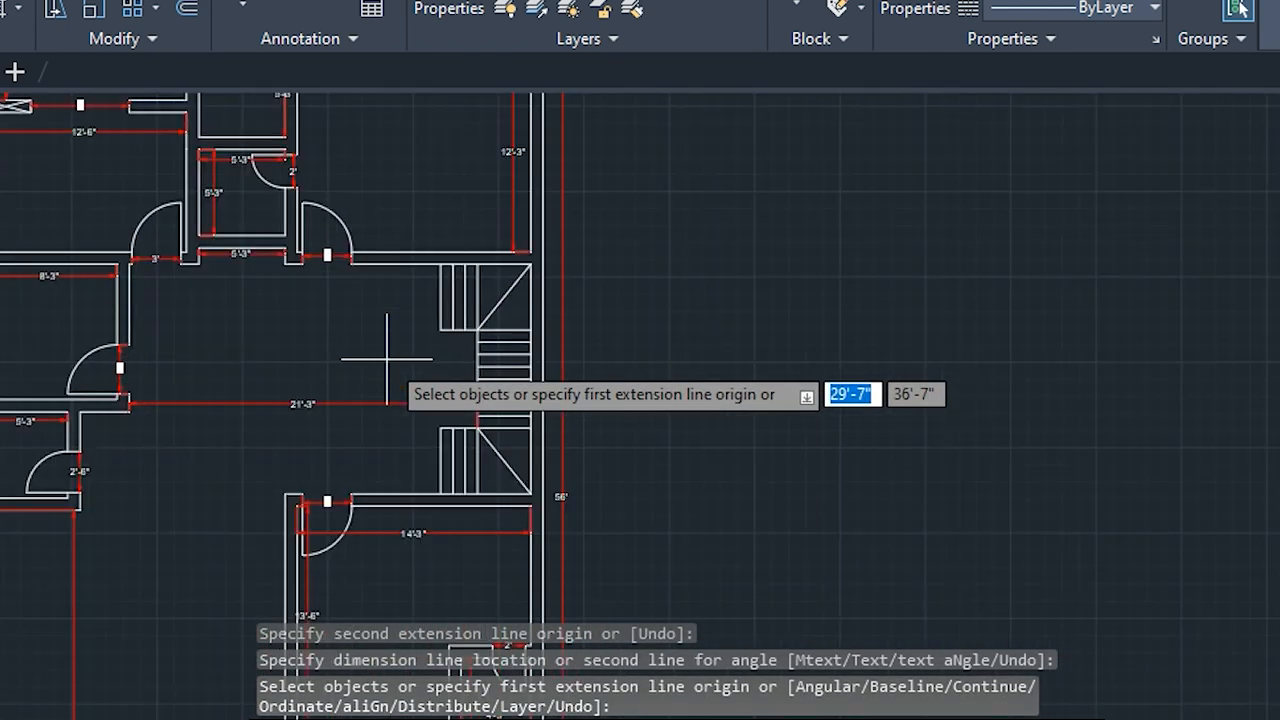
key(Escape)
key(Escape)
key(Escape)
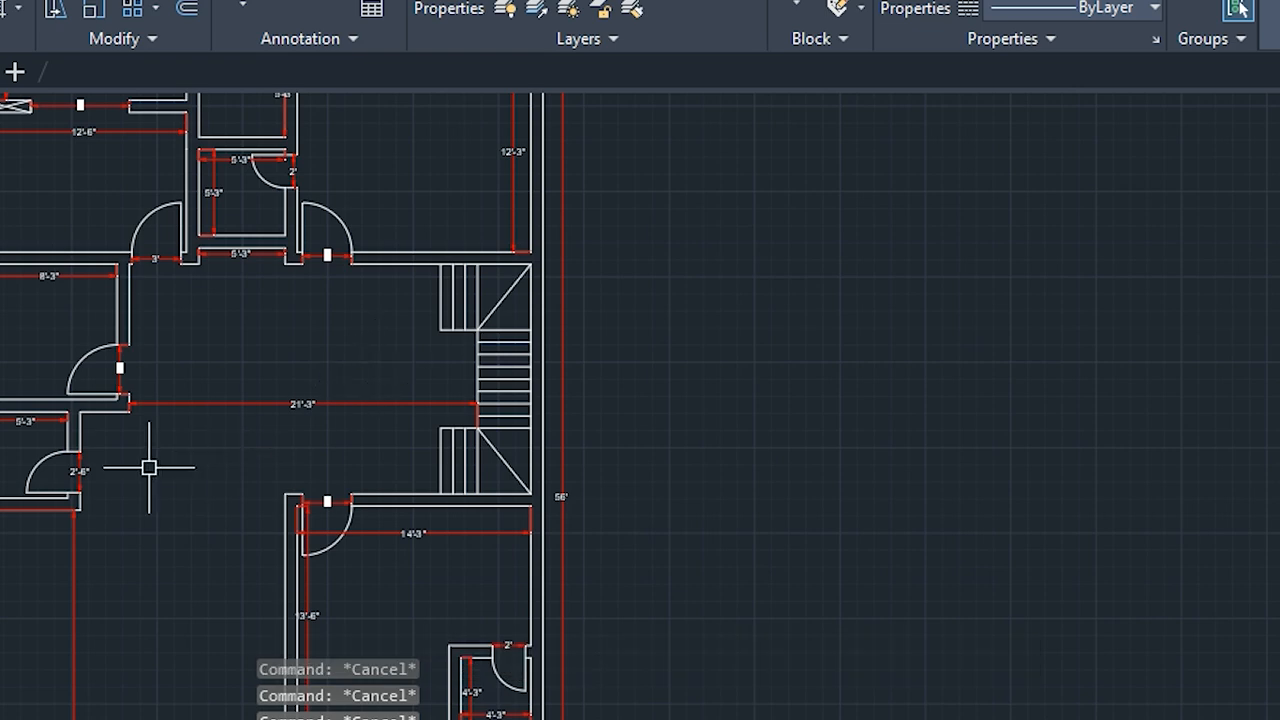
scroll(149, 467, down, 3)
middle_drag(197, 486, 515, 409)
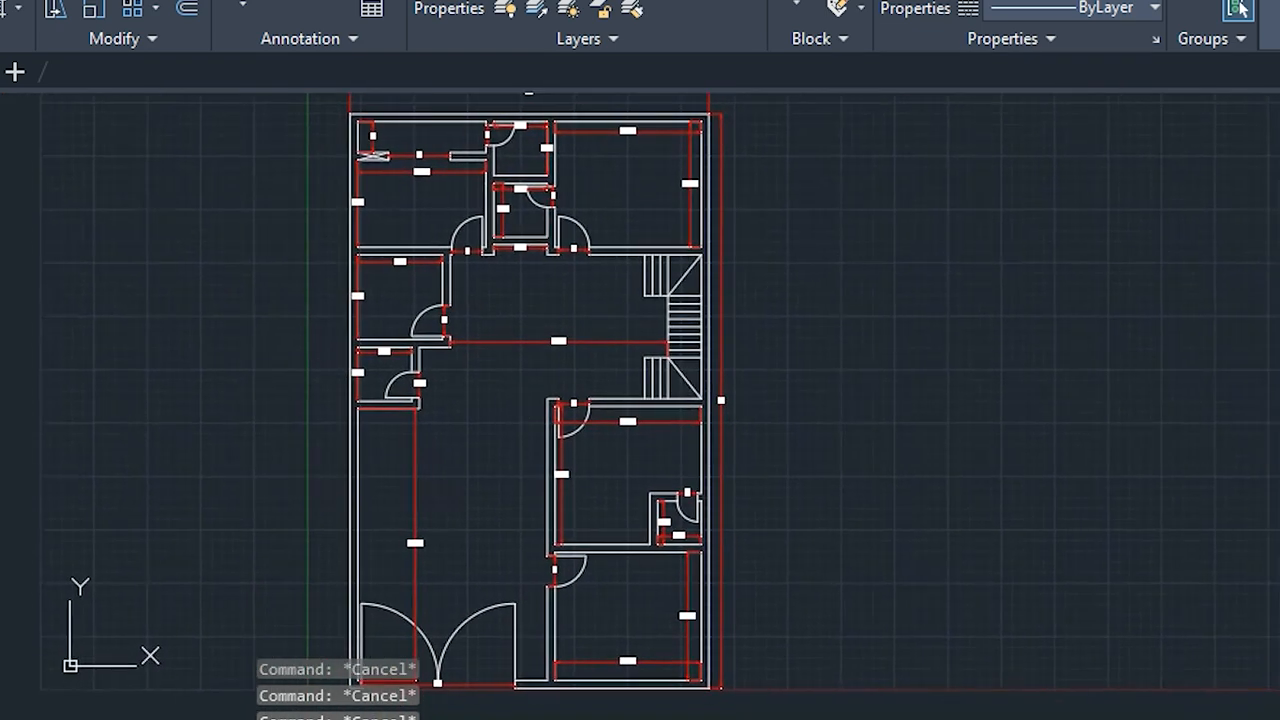
scroll(488, 372, up, 2)
scroll(490, 368, down, 2)
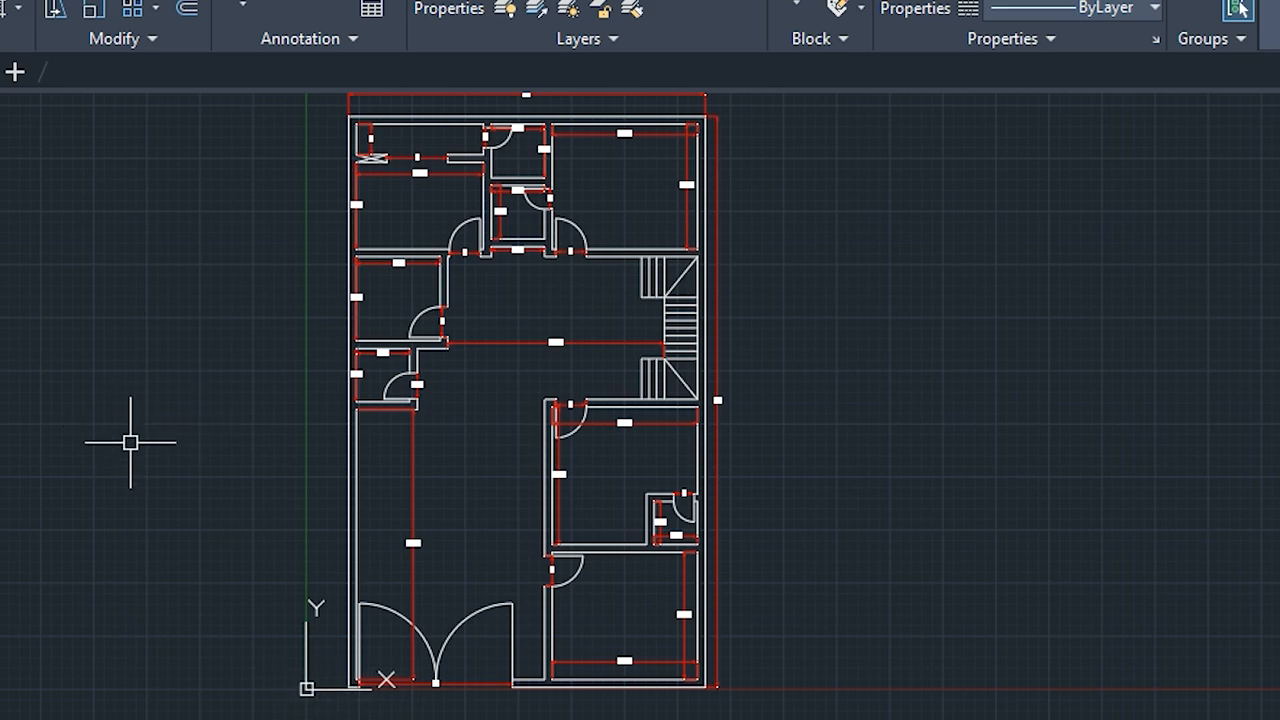
middle_drag(229, 479, 170, 438)
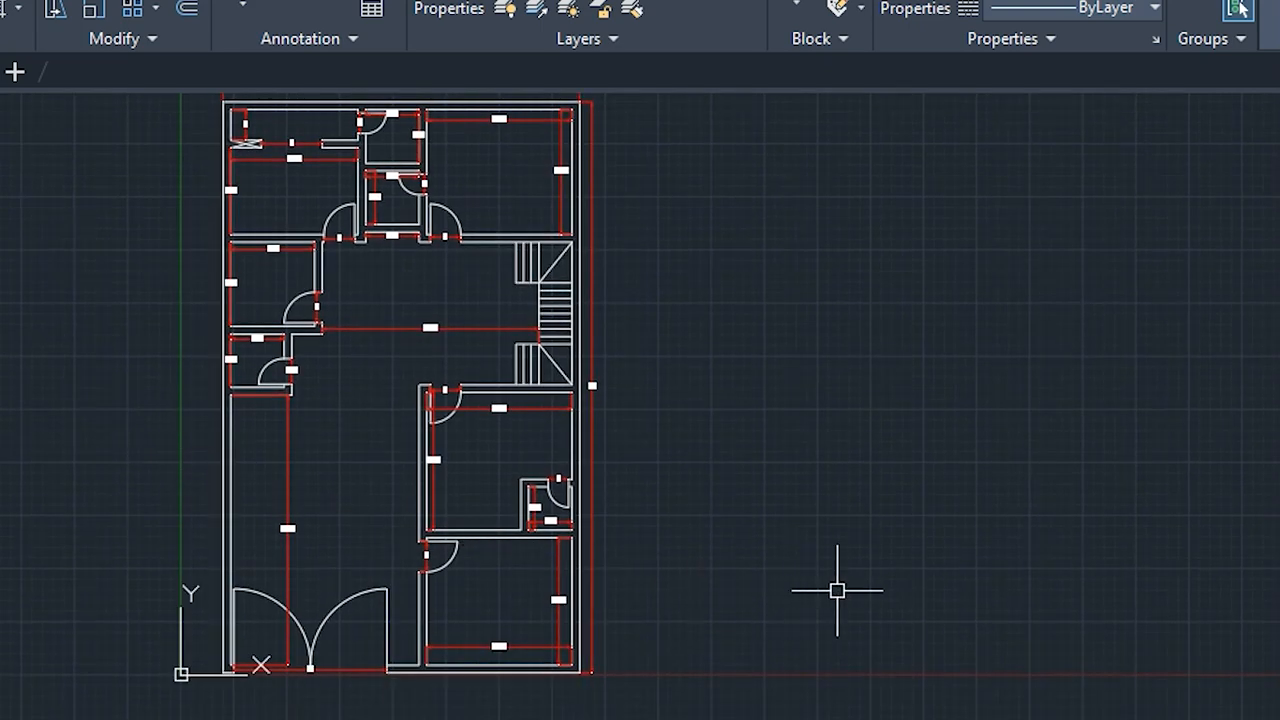
middle_drag(837, 590, 870, 630)
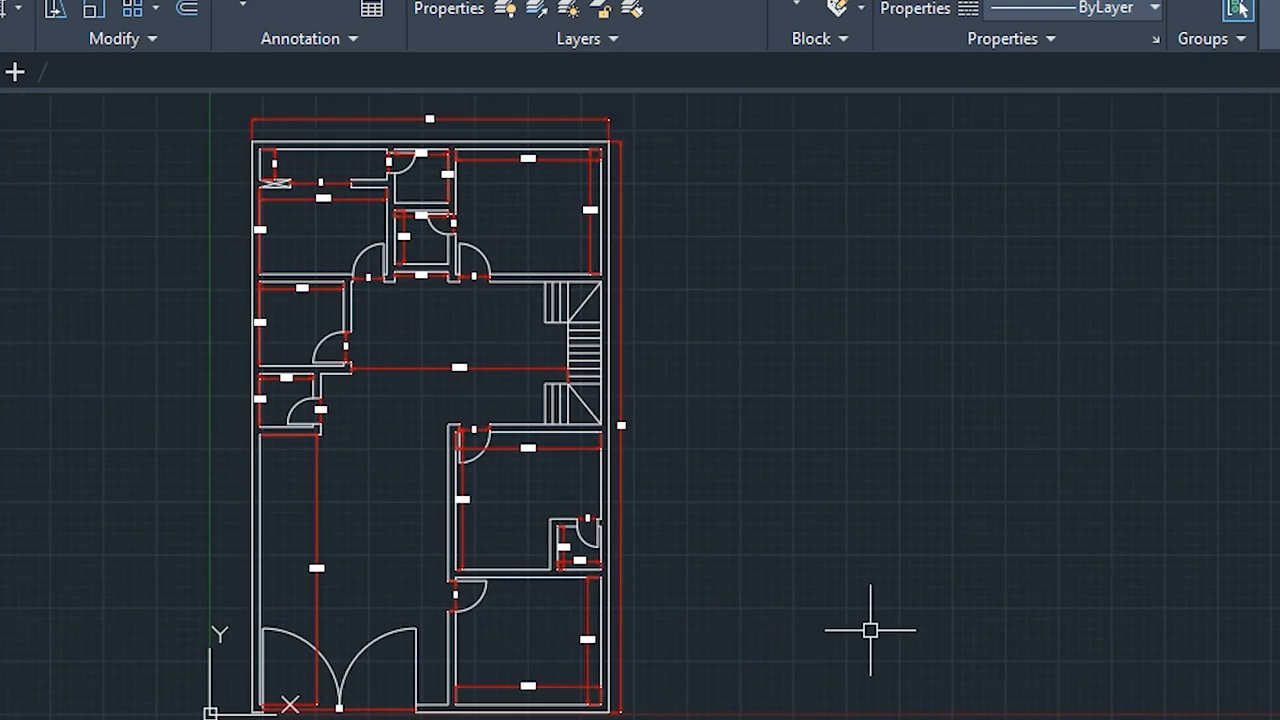